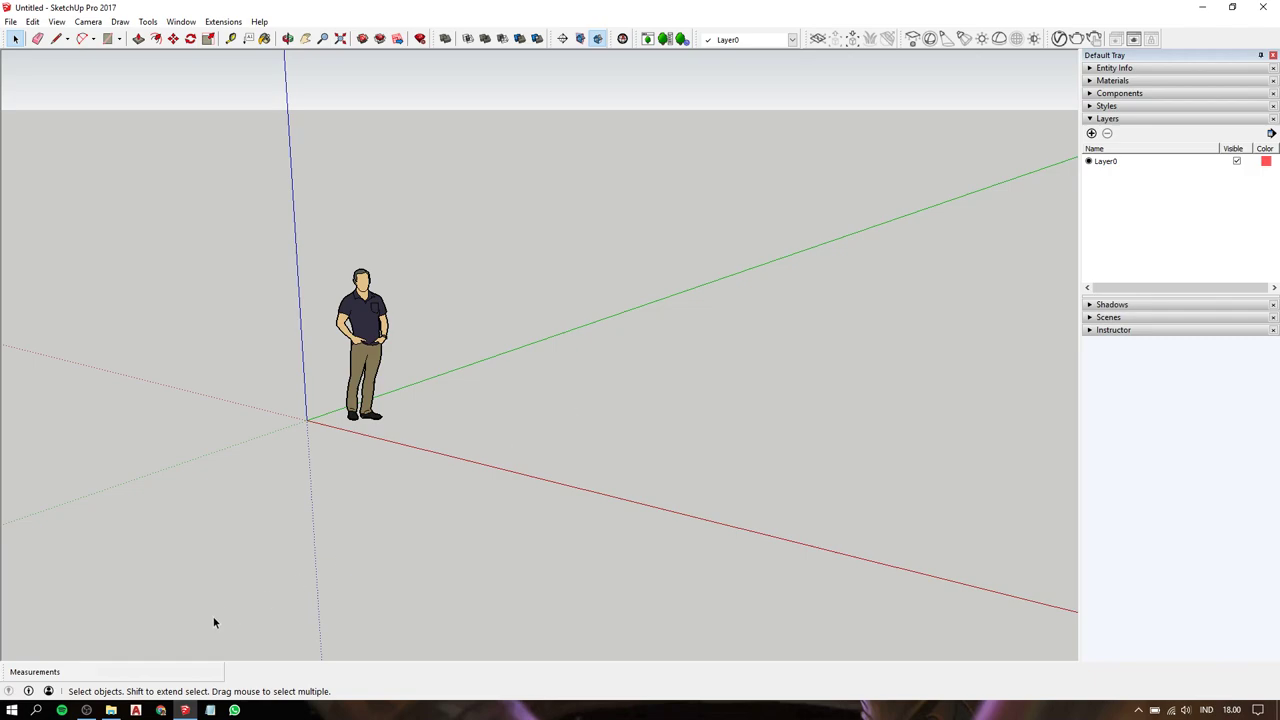
Bring up Notepad and resize it into a narrow, full-height strip on the right.
left_click(210, 709)
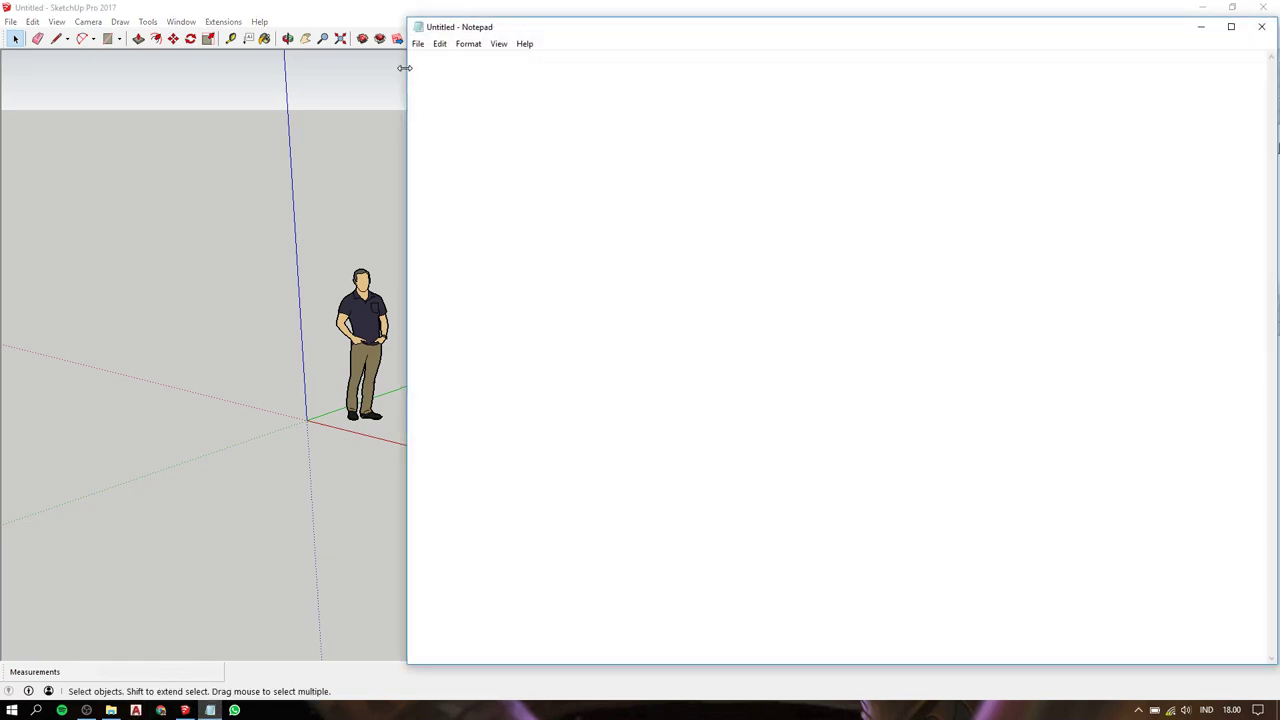
left_click_drag(407, 70, 1074, 186)
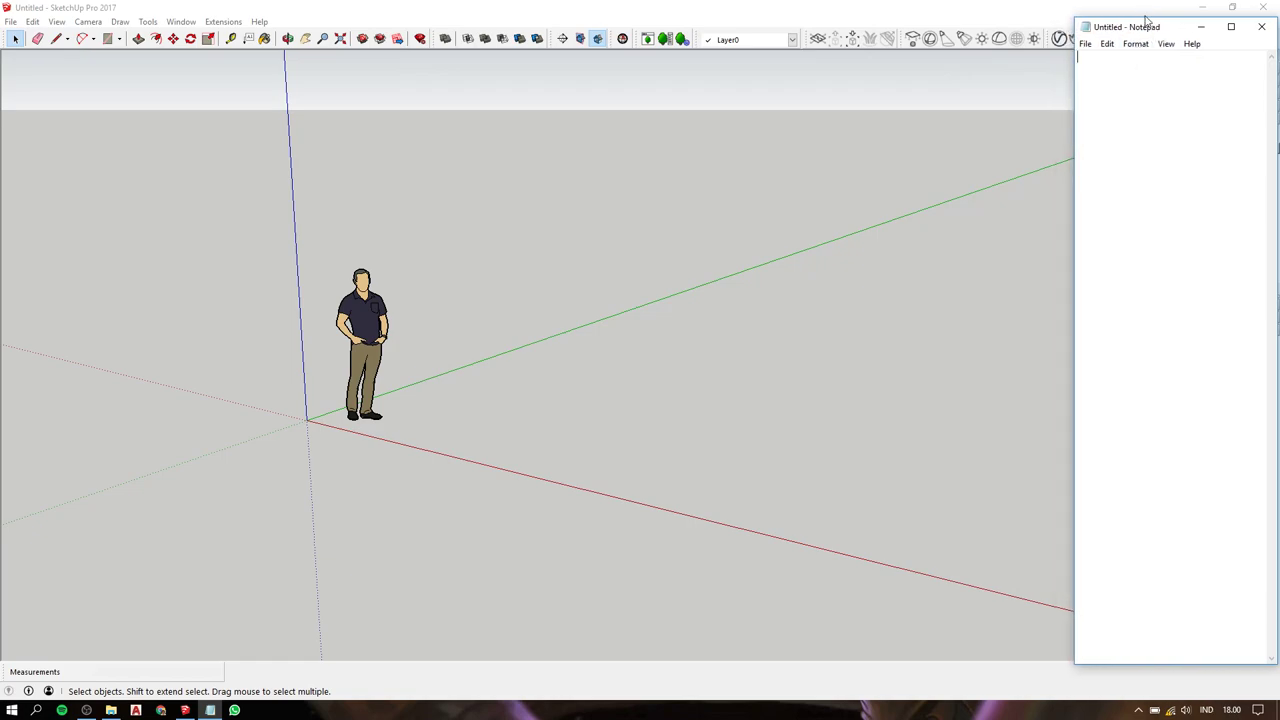
left_click_drag(1136, 15, 1138, 1)
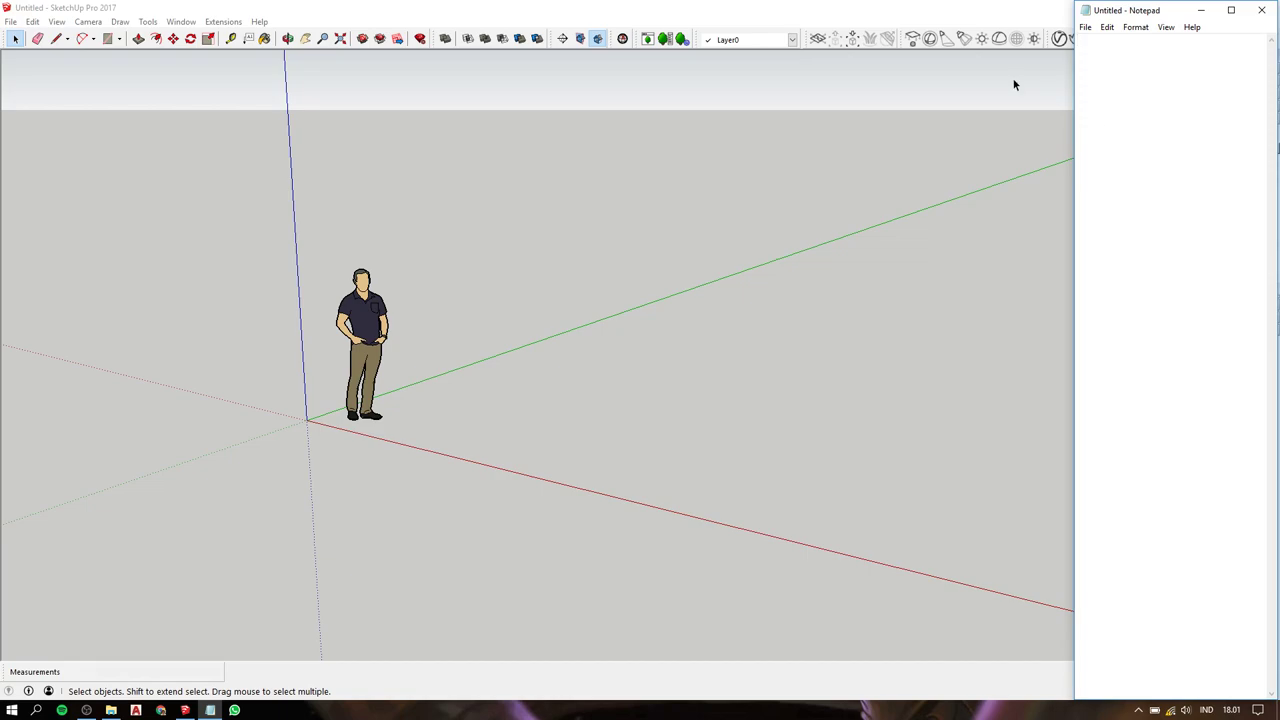
Type the intro lines 'its me again..', 'welcome to sekecup.' and 'today we going to design a house.'.
type("hi every")
key("BackSpace")
key("BackSpace")
type("one")
type("... ")
type("its")
type(" me again")
type("..")
key("Return")
type("welcom")
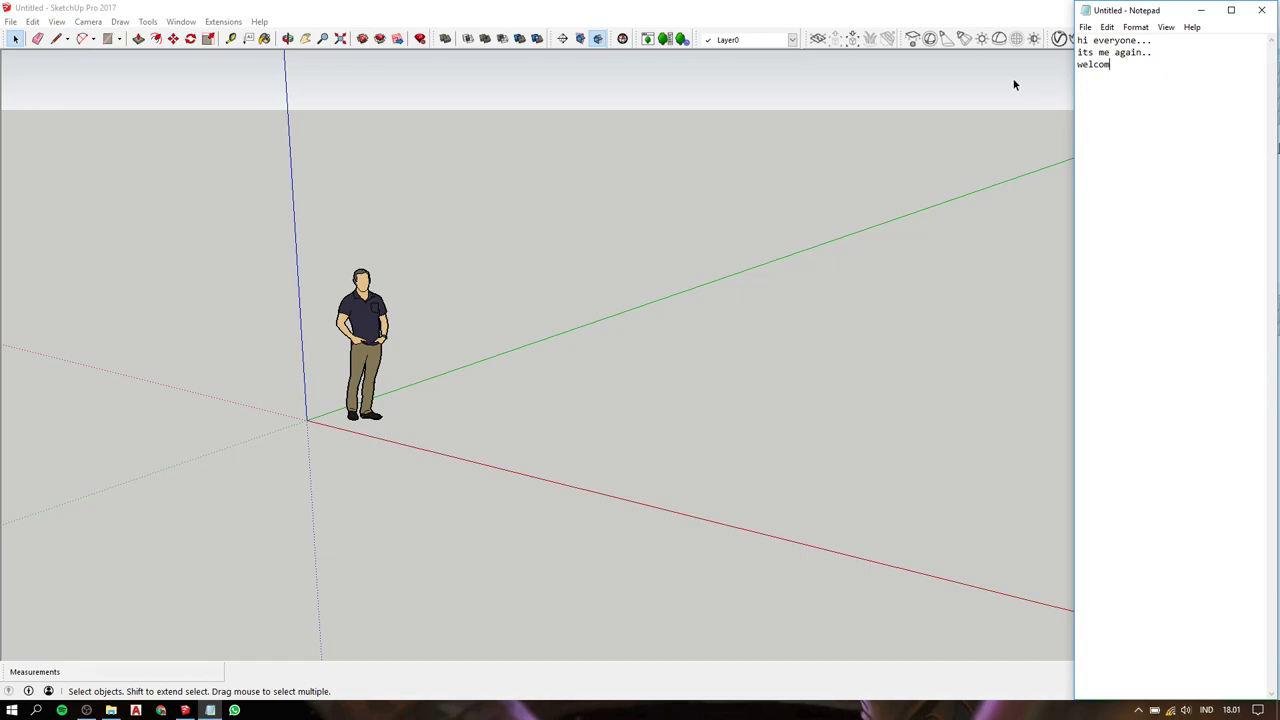
type("e to s")
type("ekecup")
type(".")
key("Return")
key("Return")
type("toda")
type("y we go")
type("ing to de")
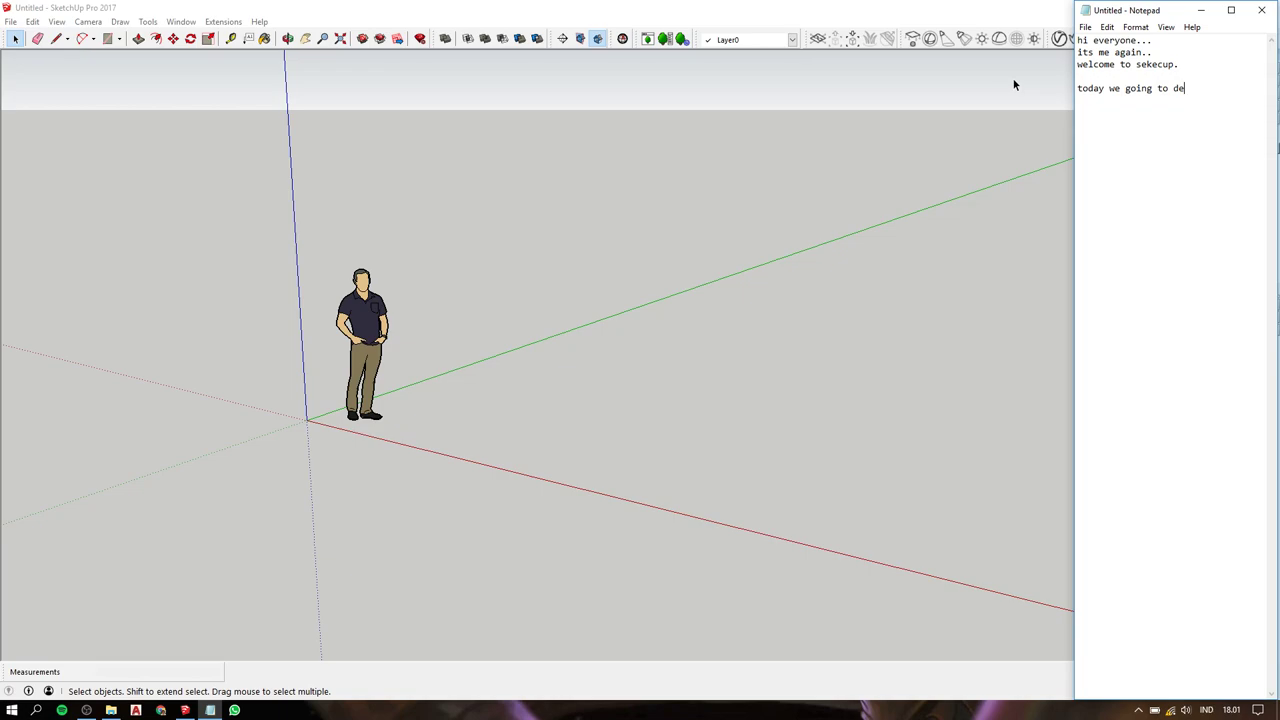
type("sign ")
type("a house")
type(".")
Add a line about having just finished layouting, then 'here we go'.
key("Return")
type("just finis")
type("hed")
type(" layout")
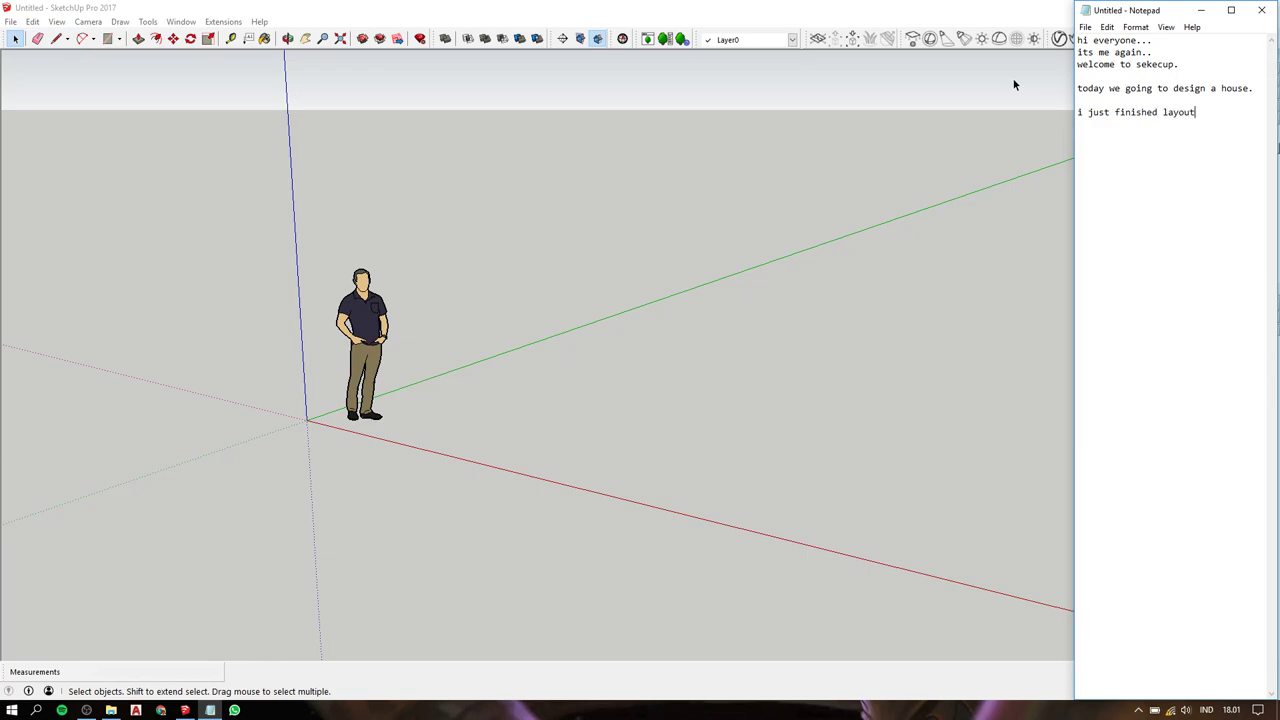
type("ing")
type(" the")
key("BackSpace")
key("BackSpace")
key("BackSpace")
key("Return")
key("Return")
type("here we ")
type("go")
Launch the Plan 1 DWG in AutoCAD from File Explorer, then enter the foto folder.
left_click(111, 710)
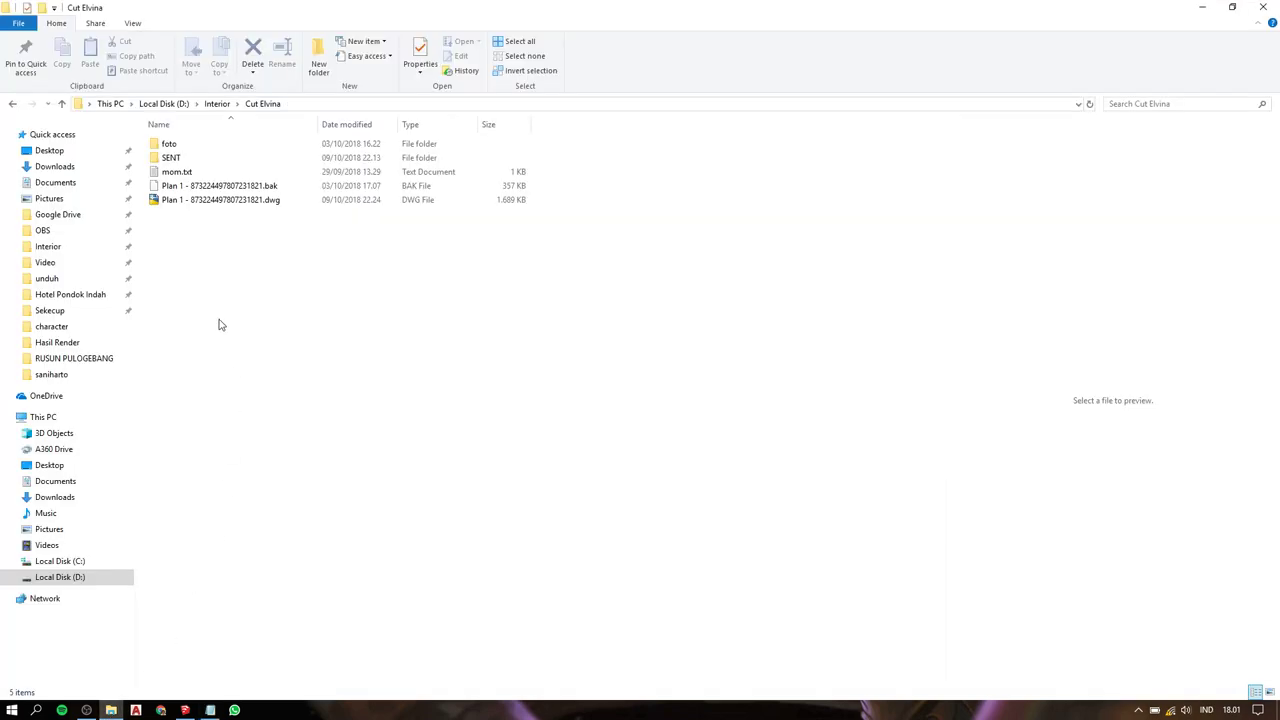
left_click(185, 206)
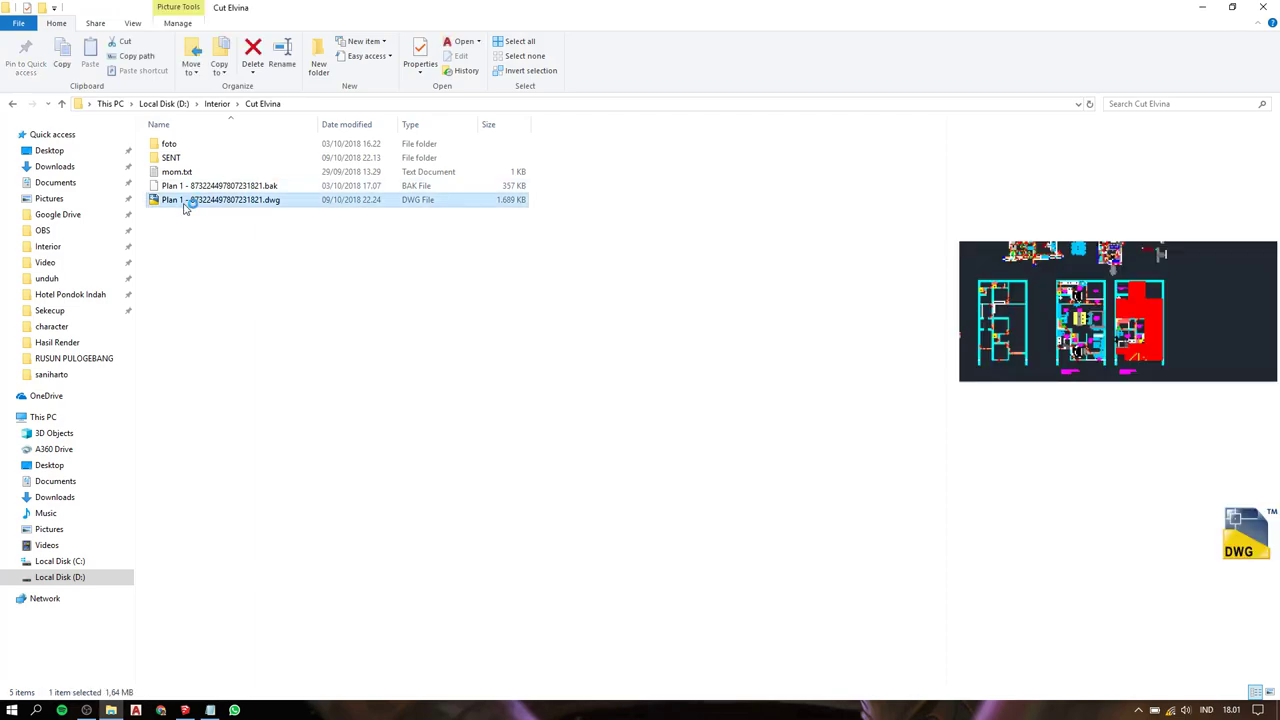
double_click(185, 206)
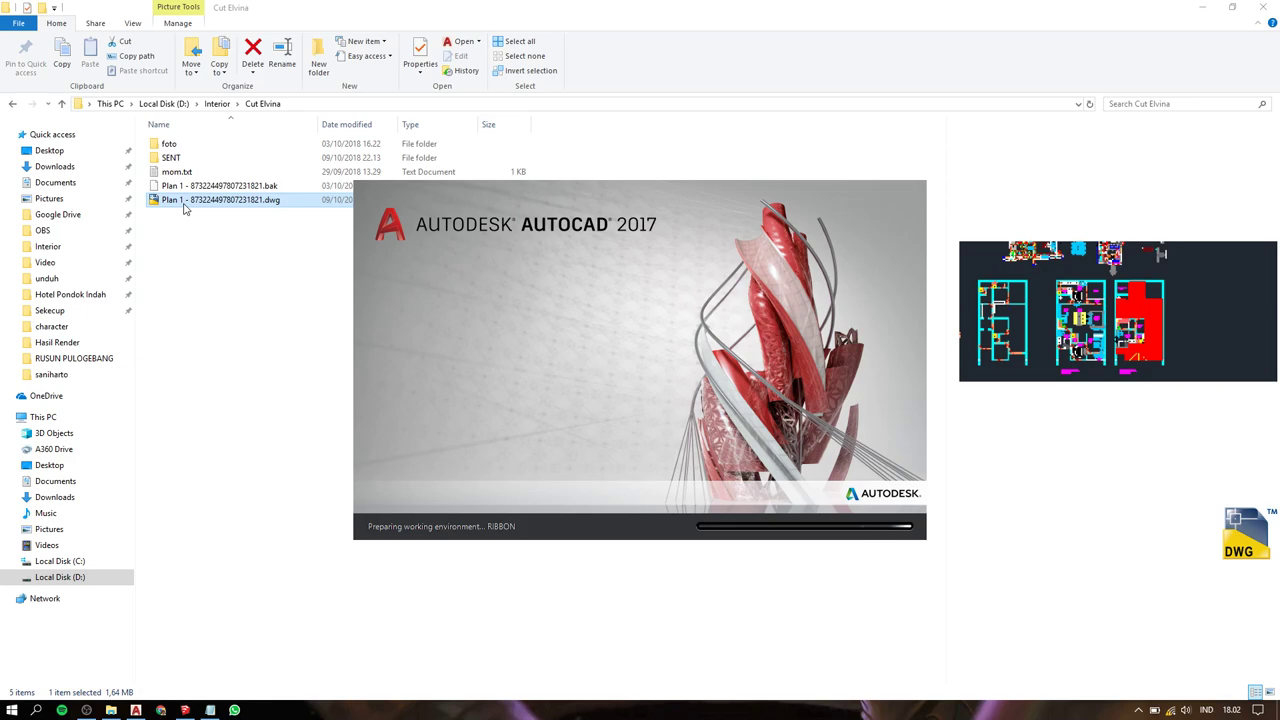
double_click(200, 144)
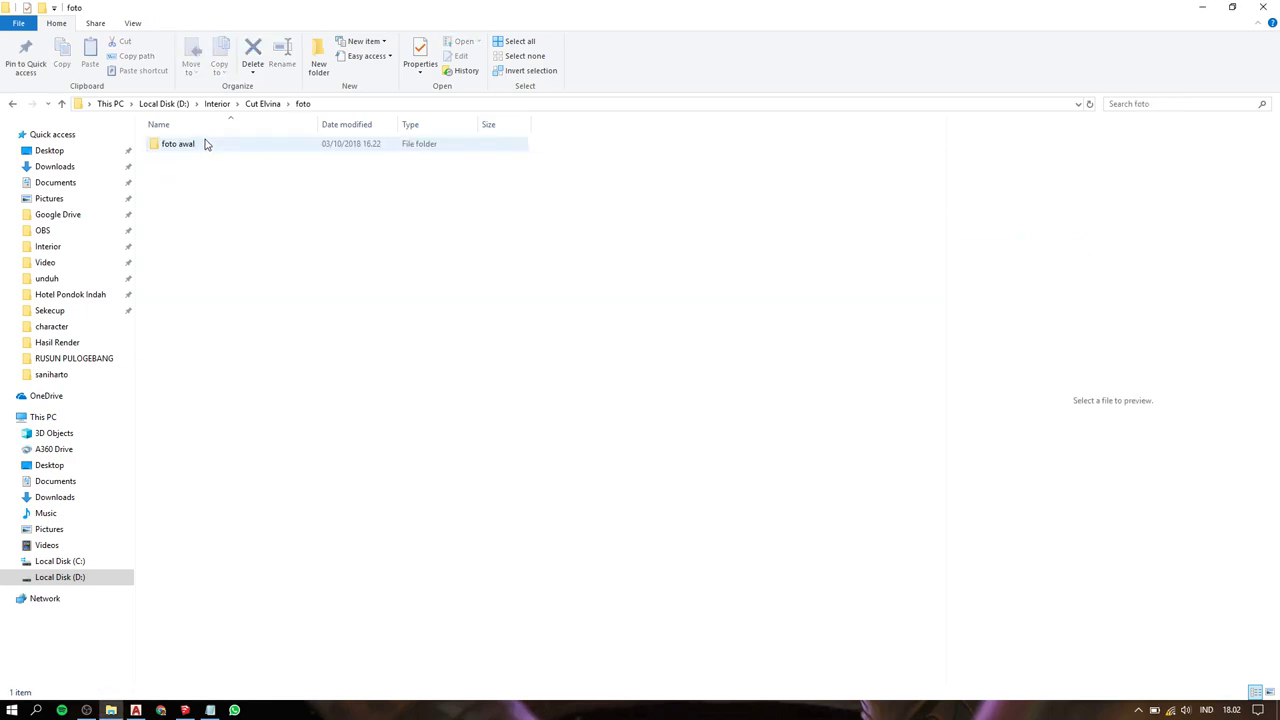
Note 'as we waiting for the cad to load up.' and 'lets see the existing fotos', then open foto awal.
left_click(210, 710)
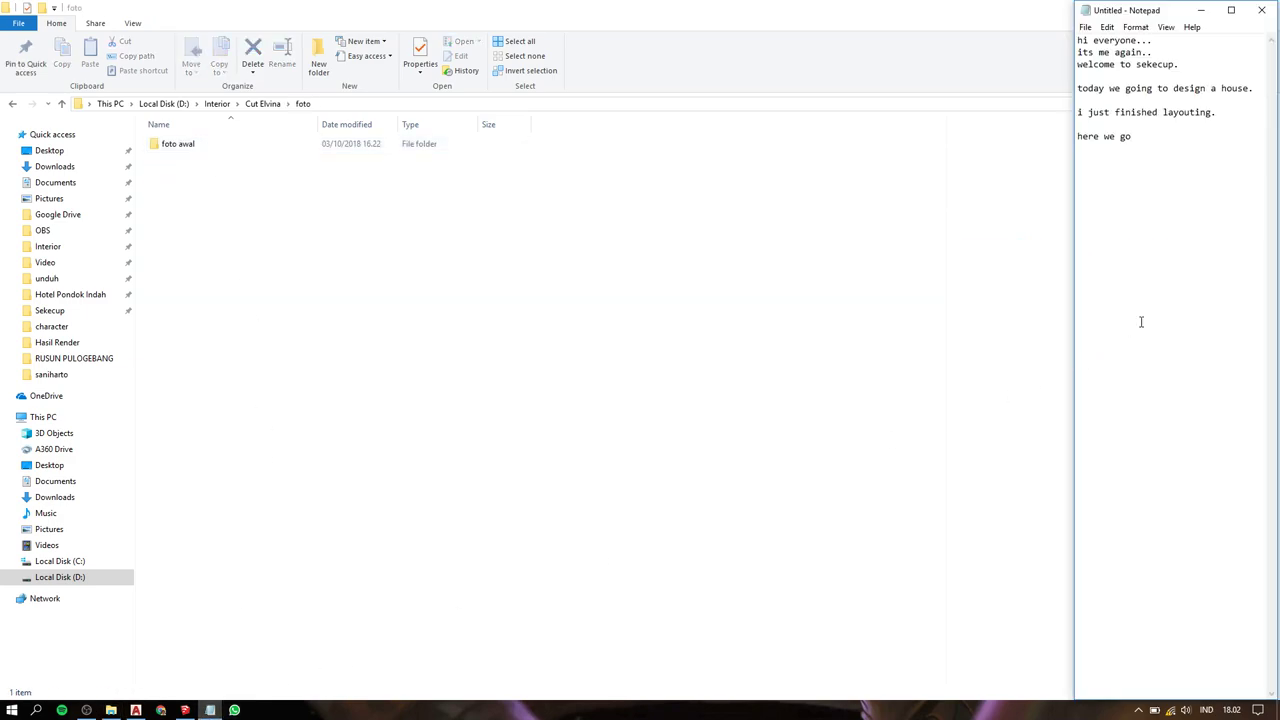
key("Return")
key("Return")
type("as w")
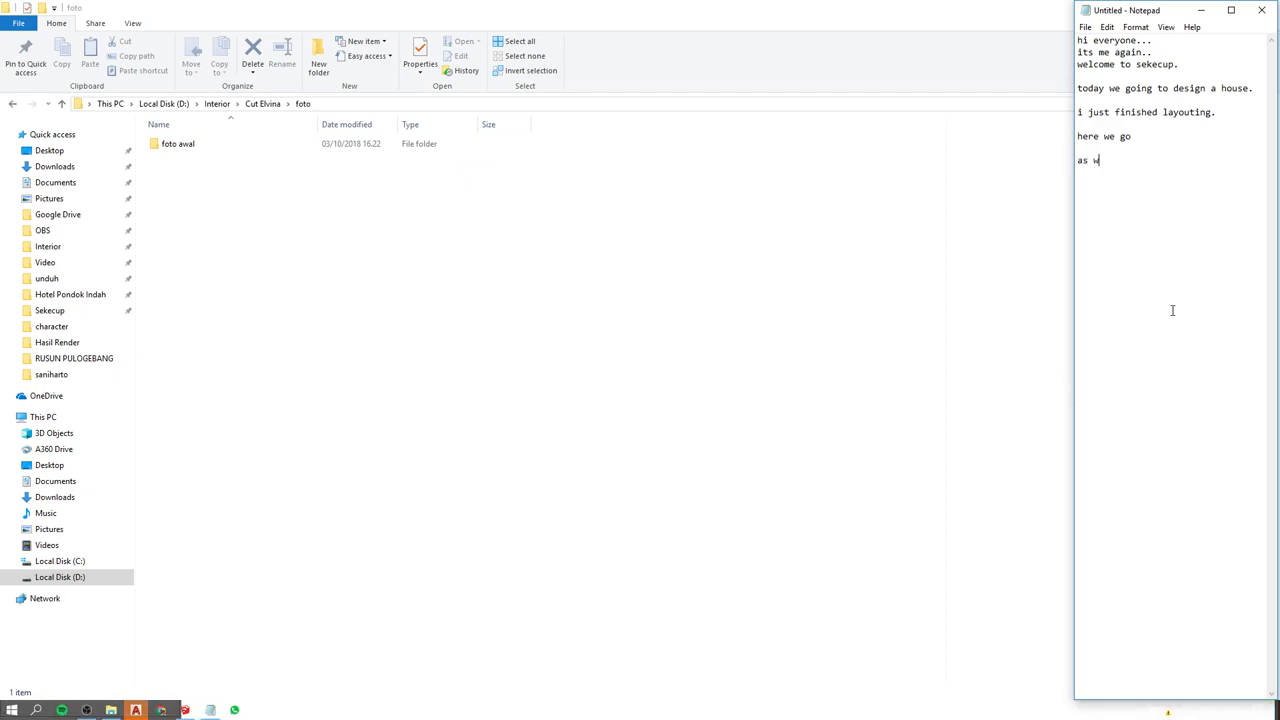
type("e waiting ")
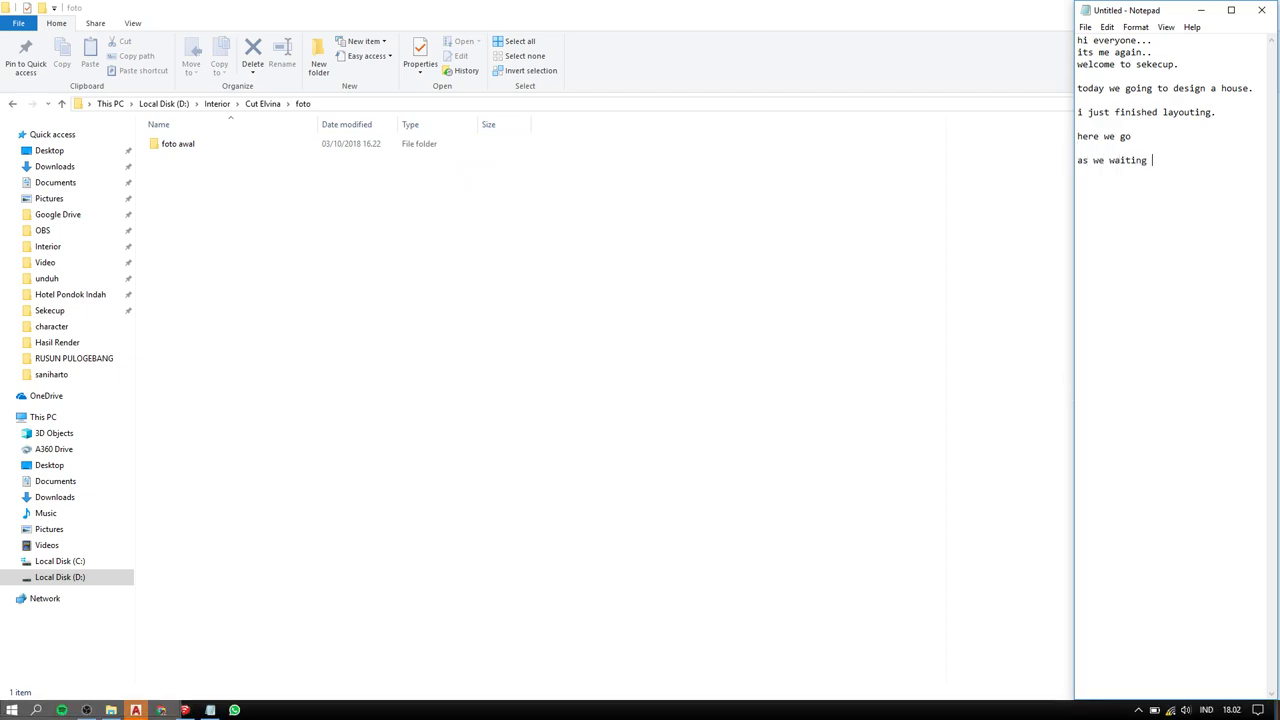
type("for the cad ")
type("to load u")
type("p.")
key("Return")
key("Return")
type("lets see ")
type("the ex")
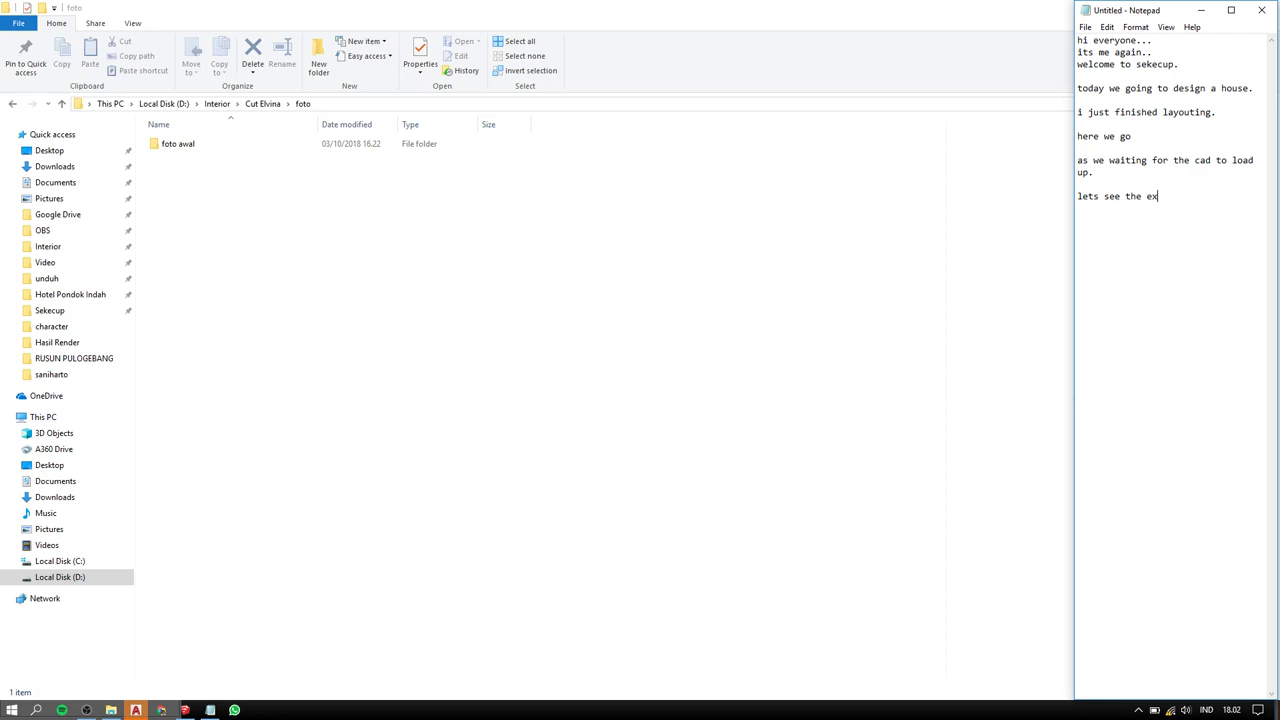
type("i")
type("sting ")
type("fotos")
key("Return")
double_click(194, 148)
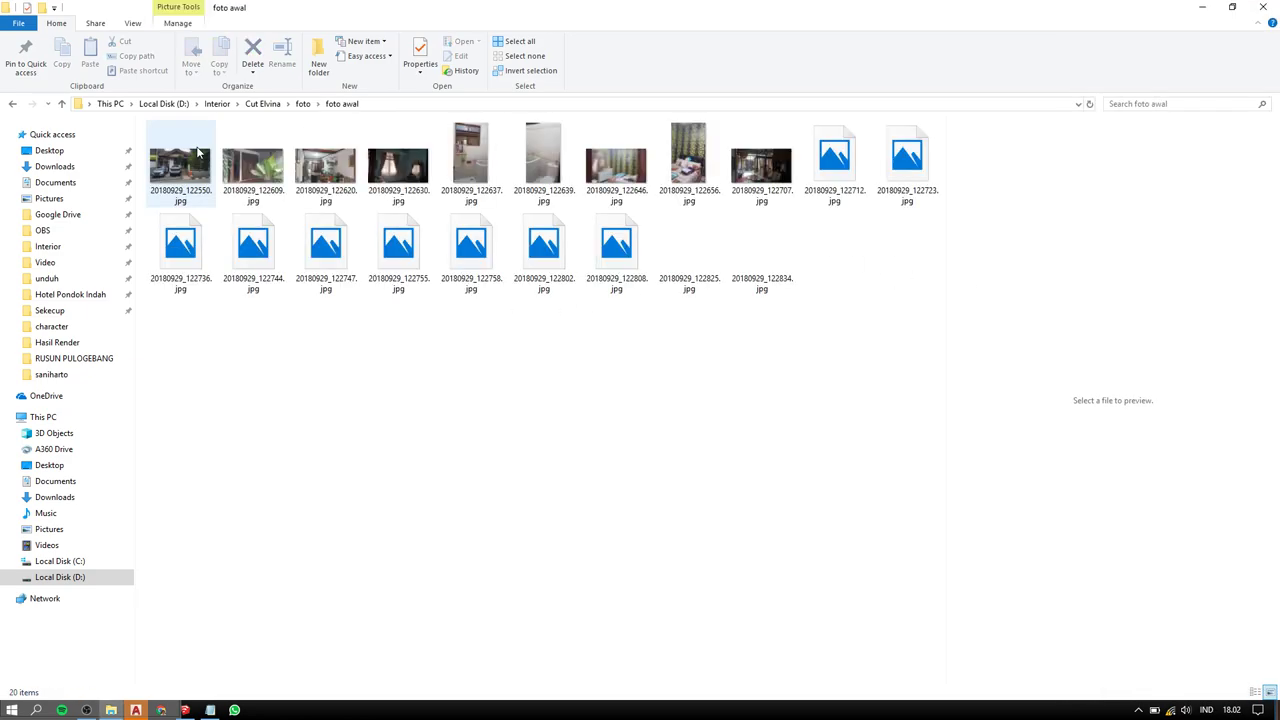
Page through the foto awal house photos from the first to the hanging-chair shot, then close Photos.
double_click(198, 150)
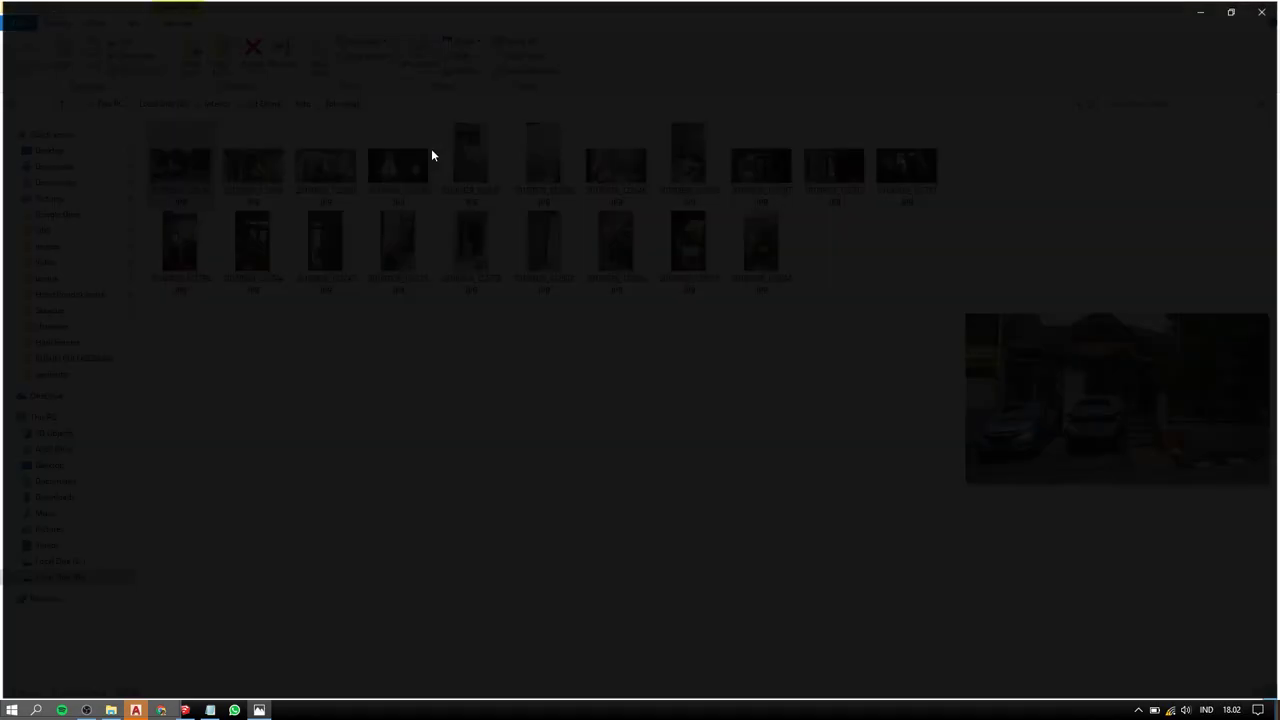
key("Right")
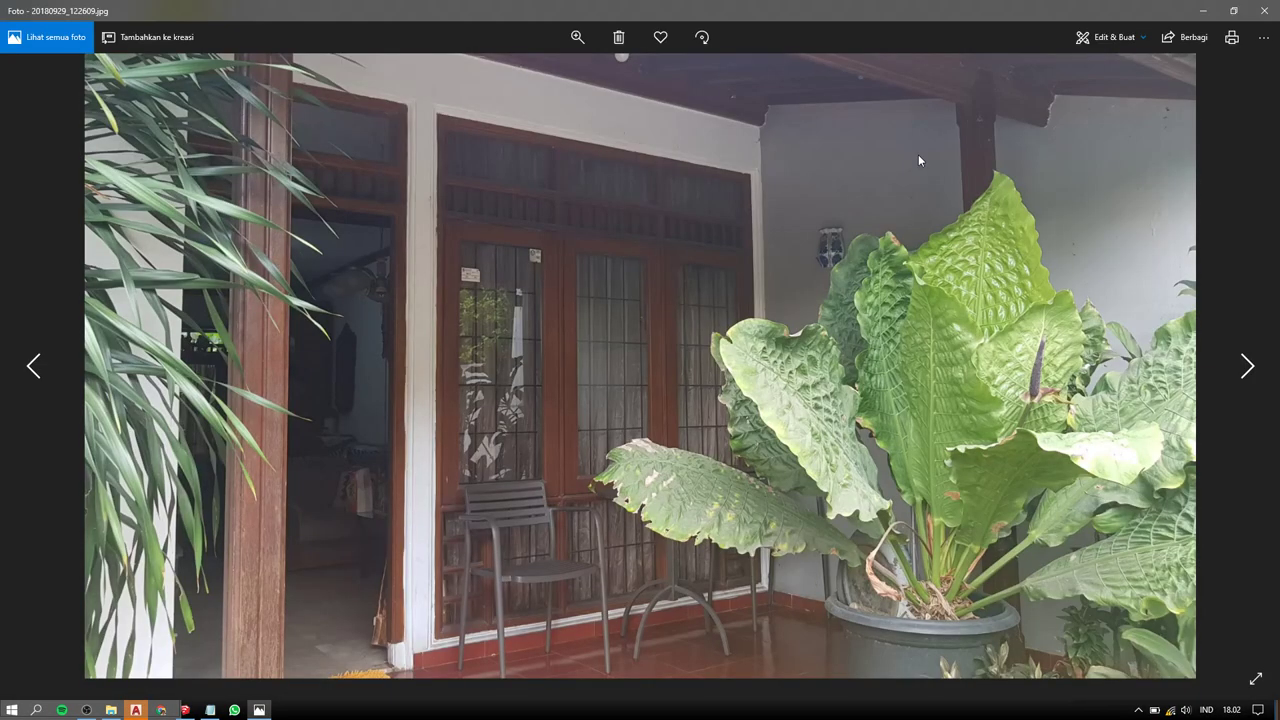
key("Right")
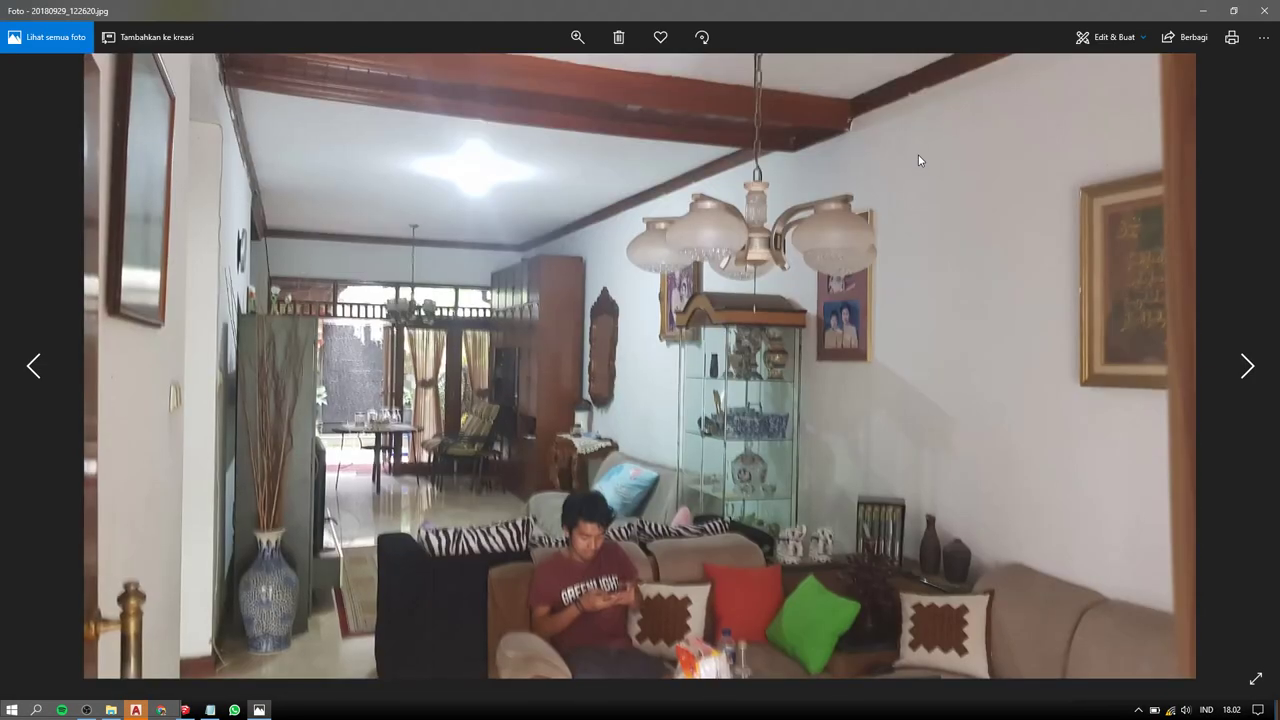
key("Right")
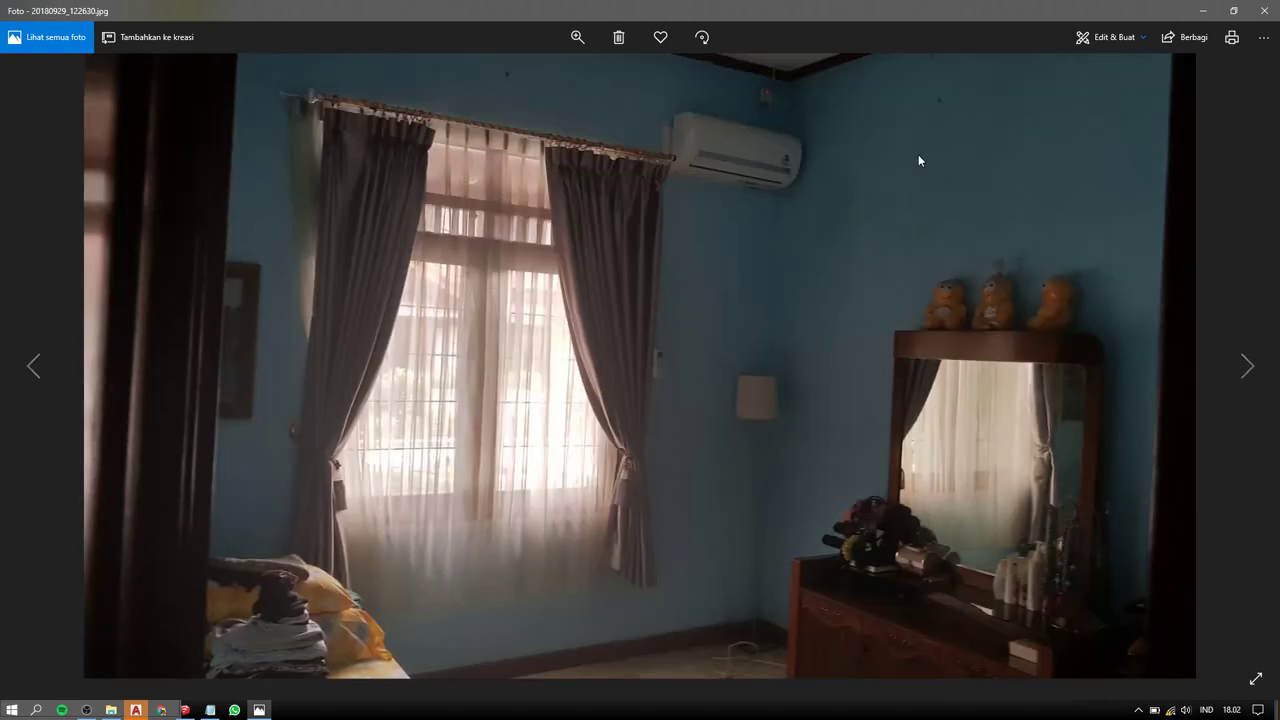
key("Right")
key("Right")
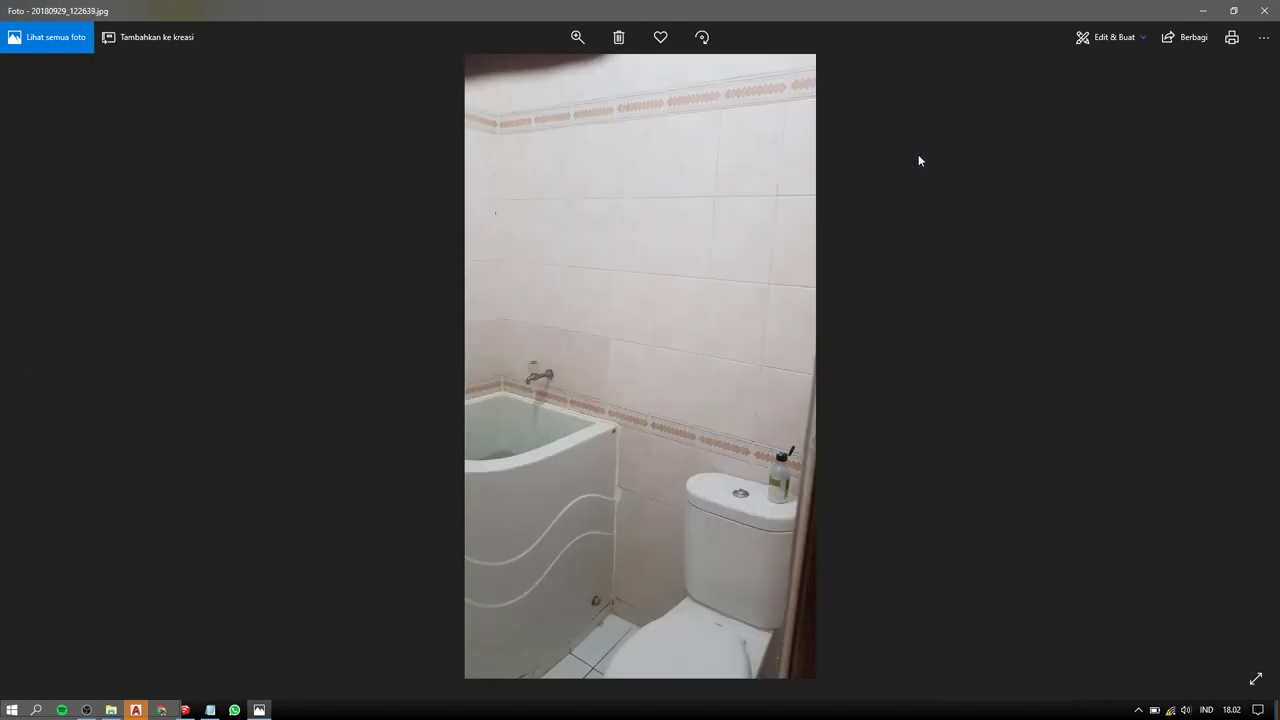
key("Right")
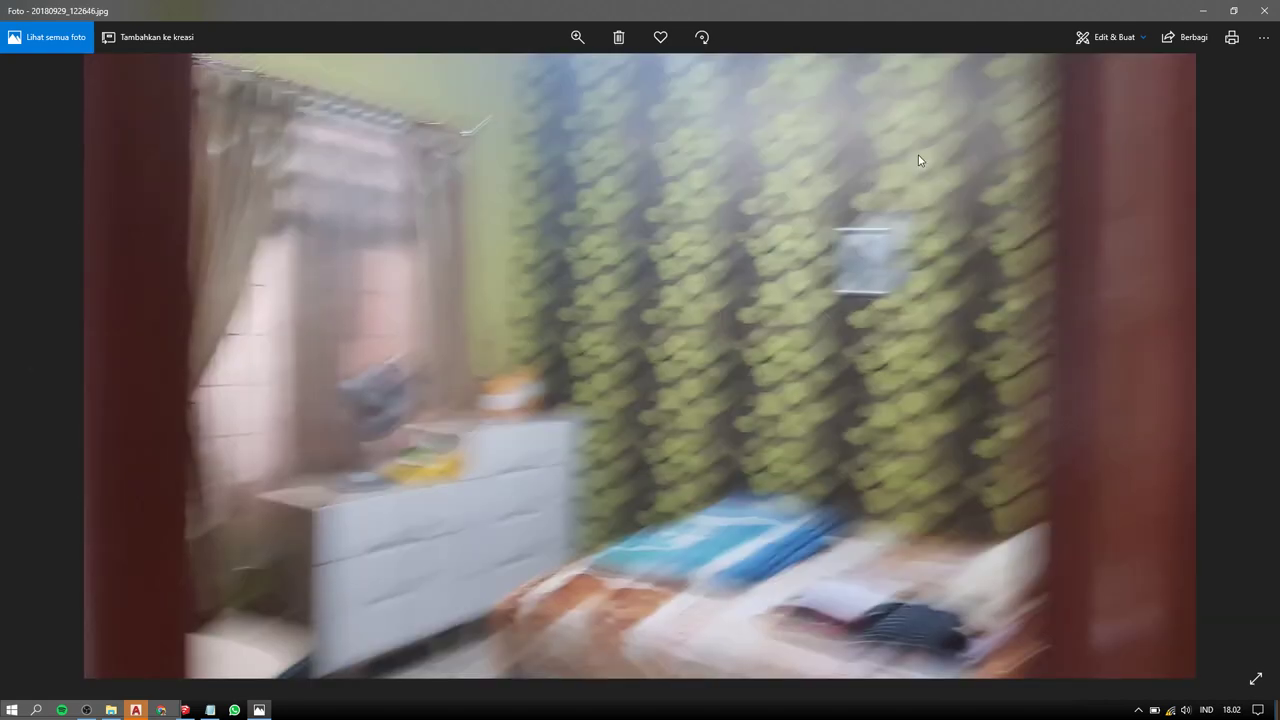
key("Right")
key("Right")
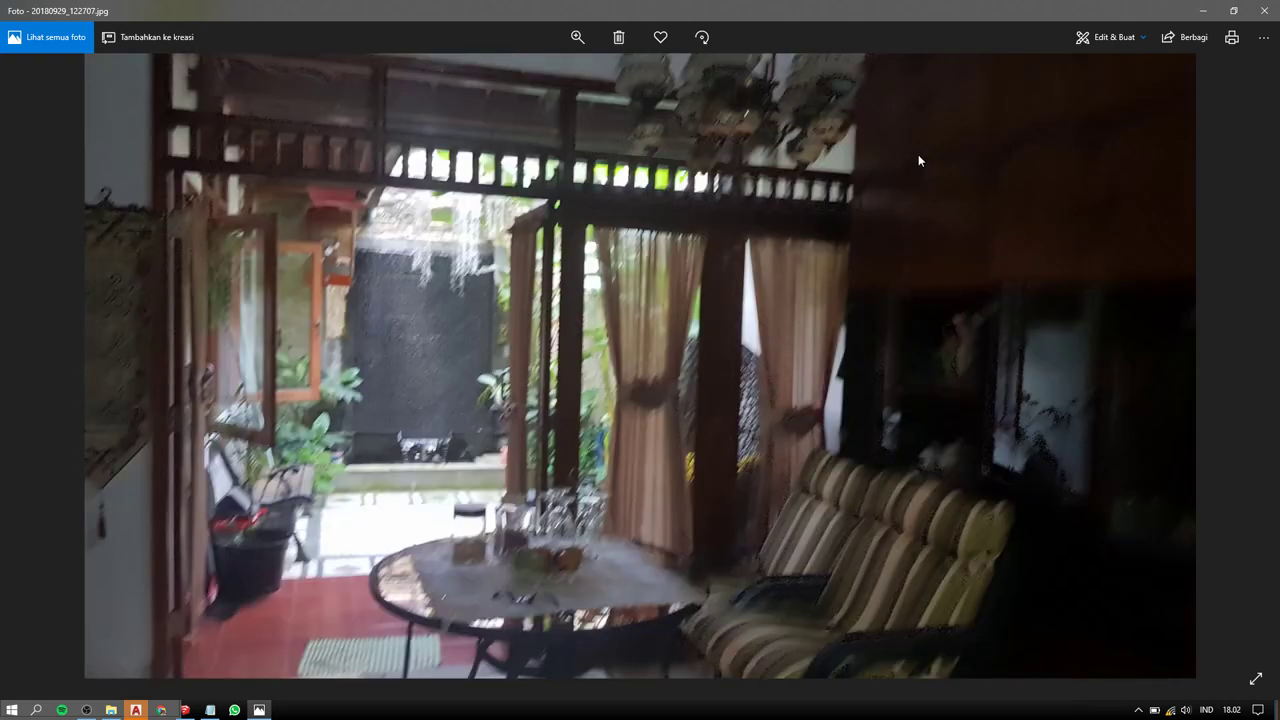
key("Right")
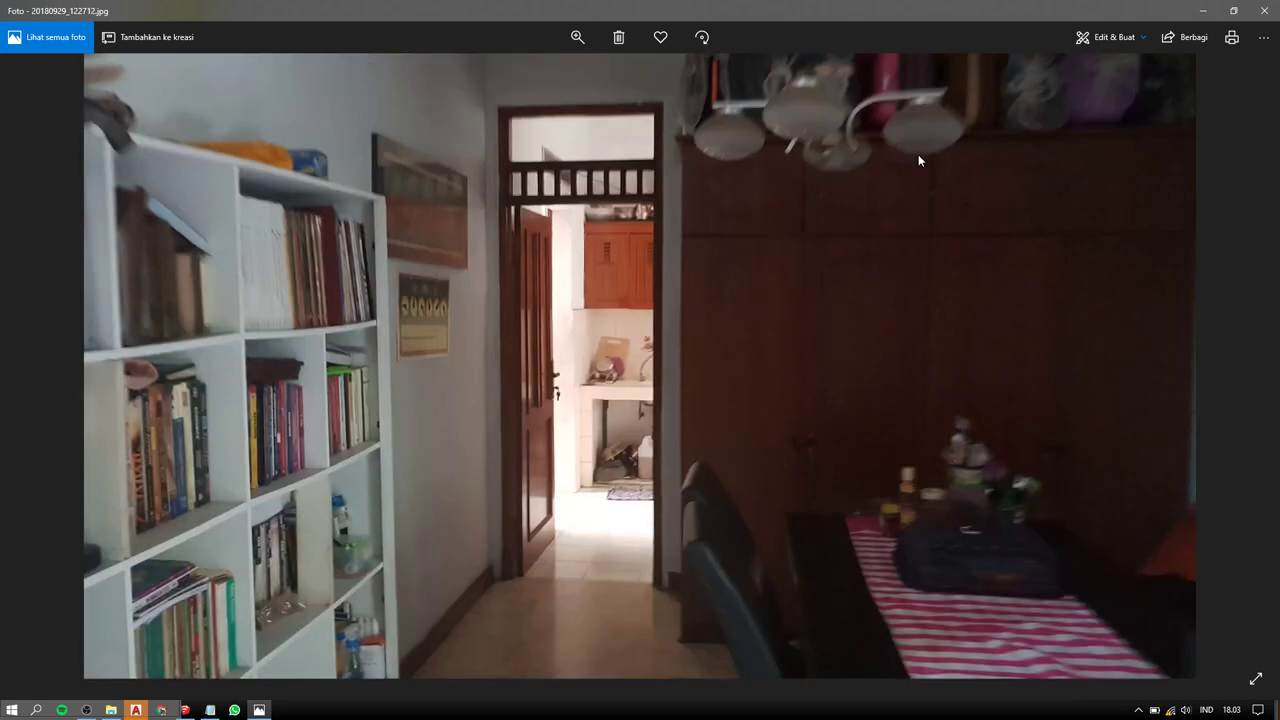
key("Right")
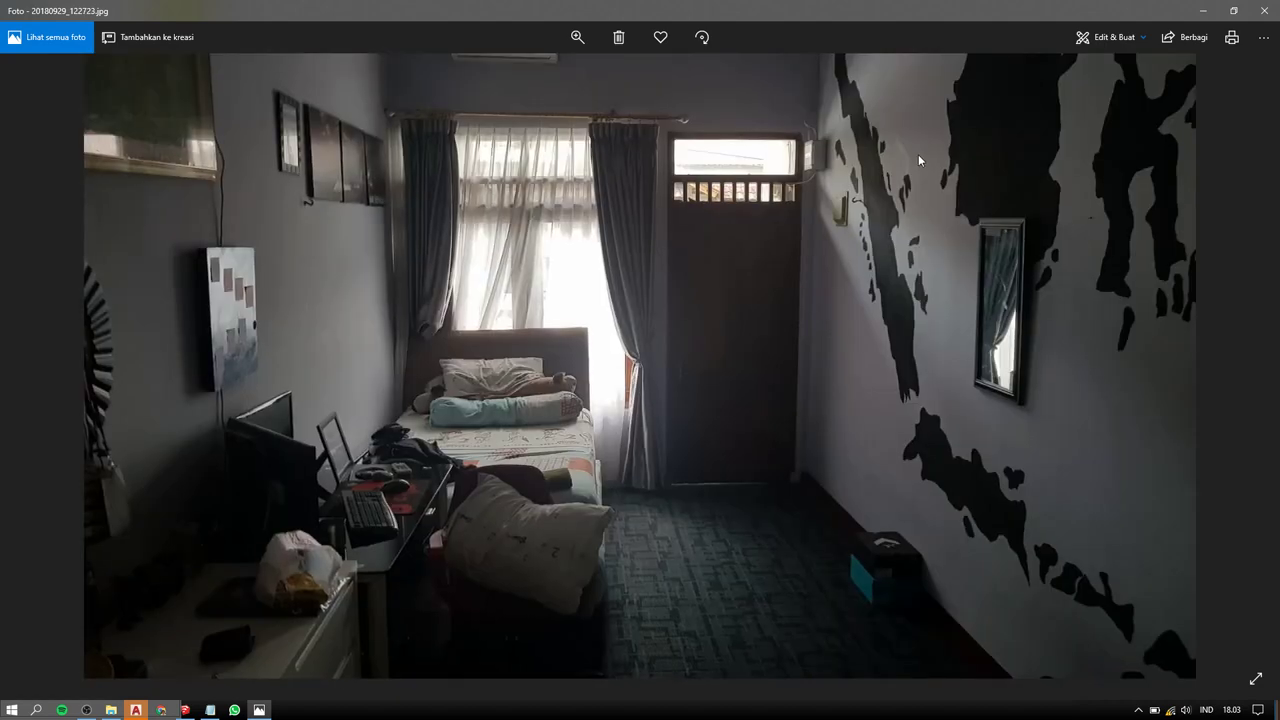
key("Right")
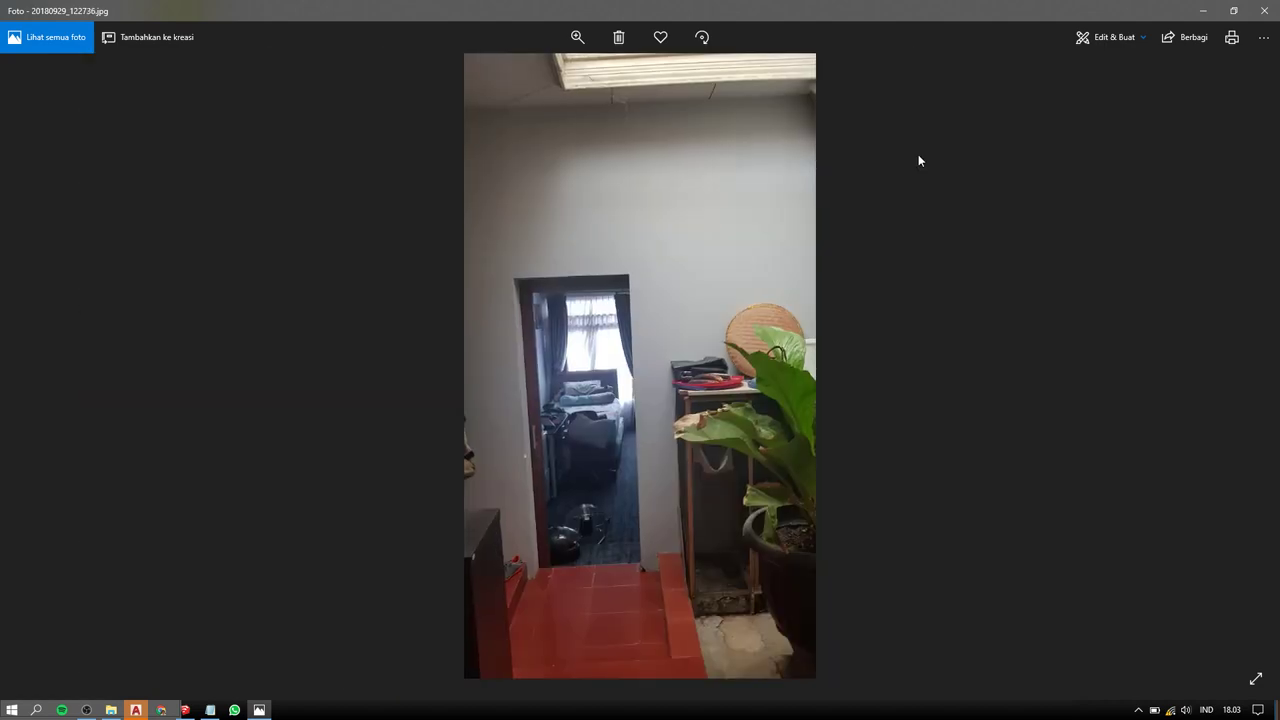
key("Right")
key("Right")
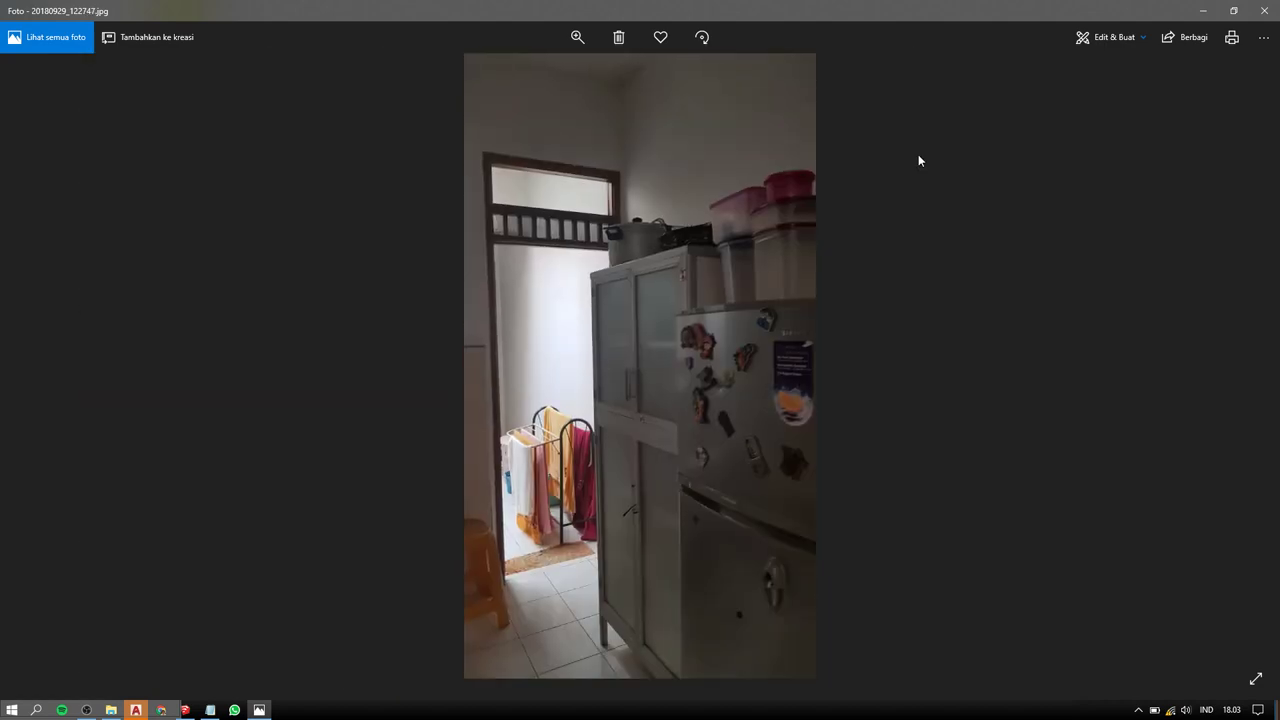
key("Right")
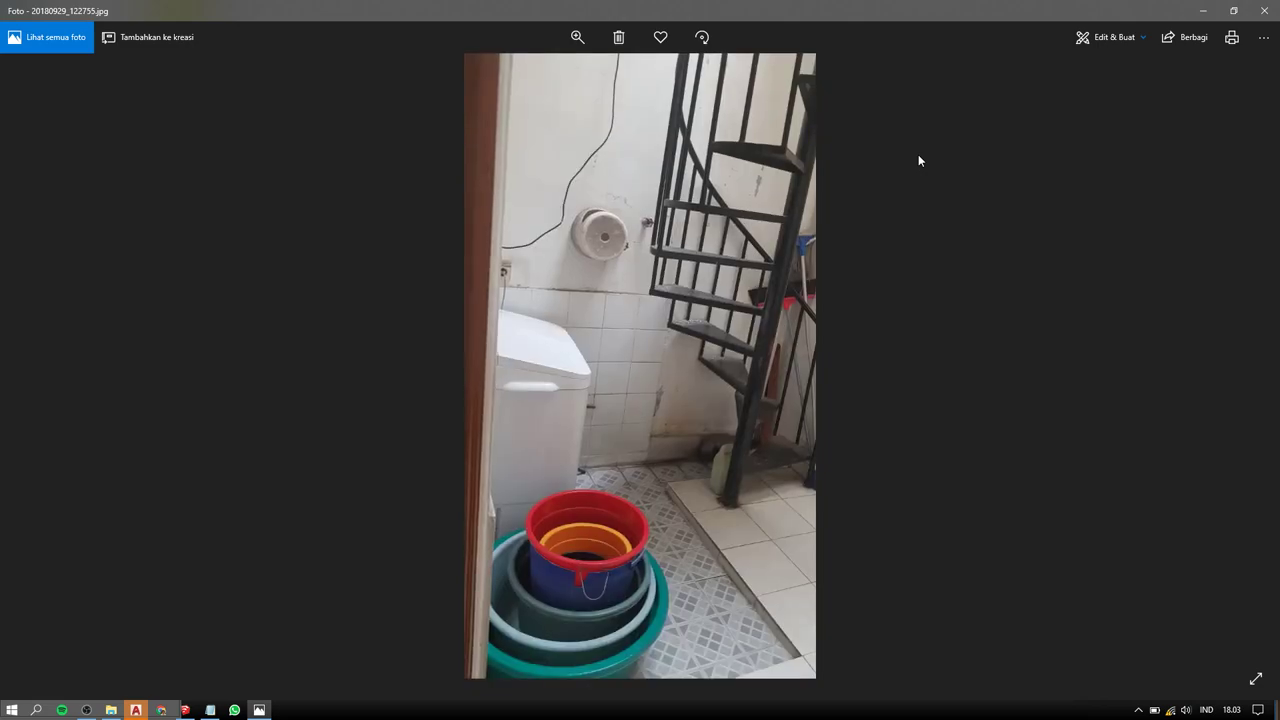
key("Right")
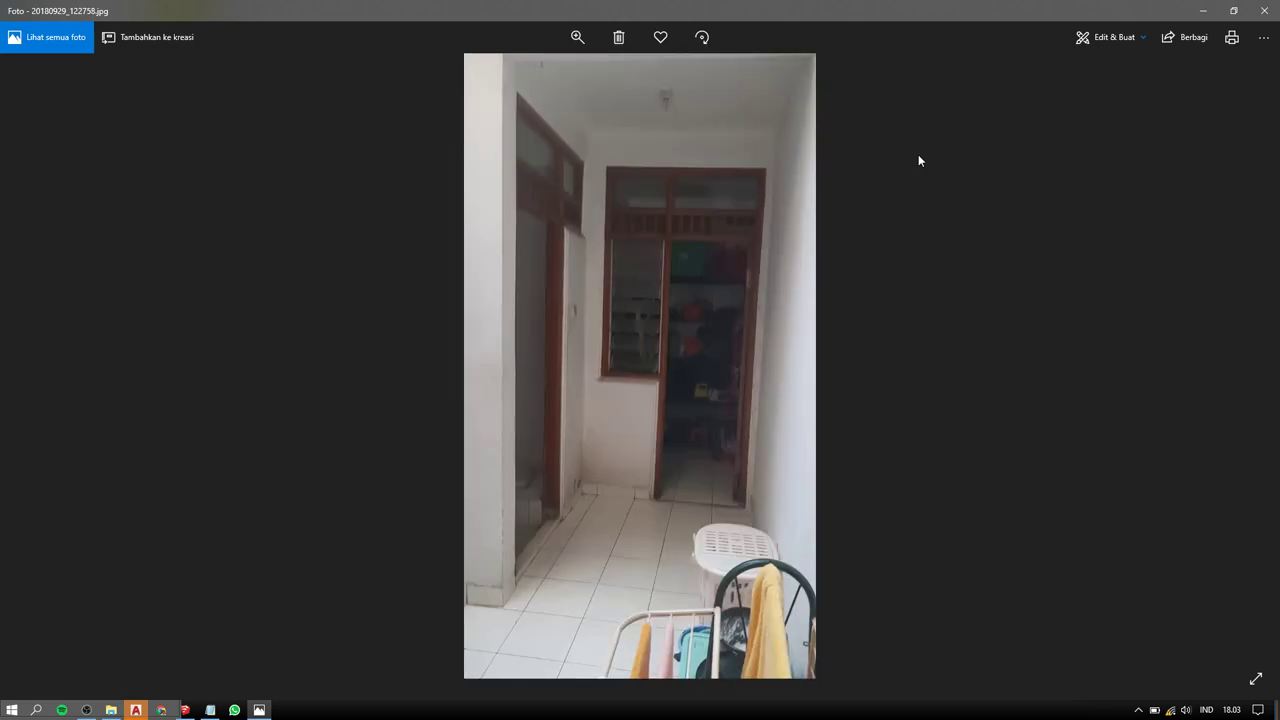
key("Right")
key("Right")
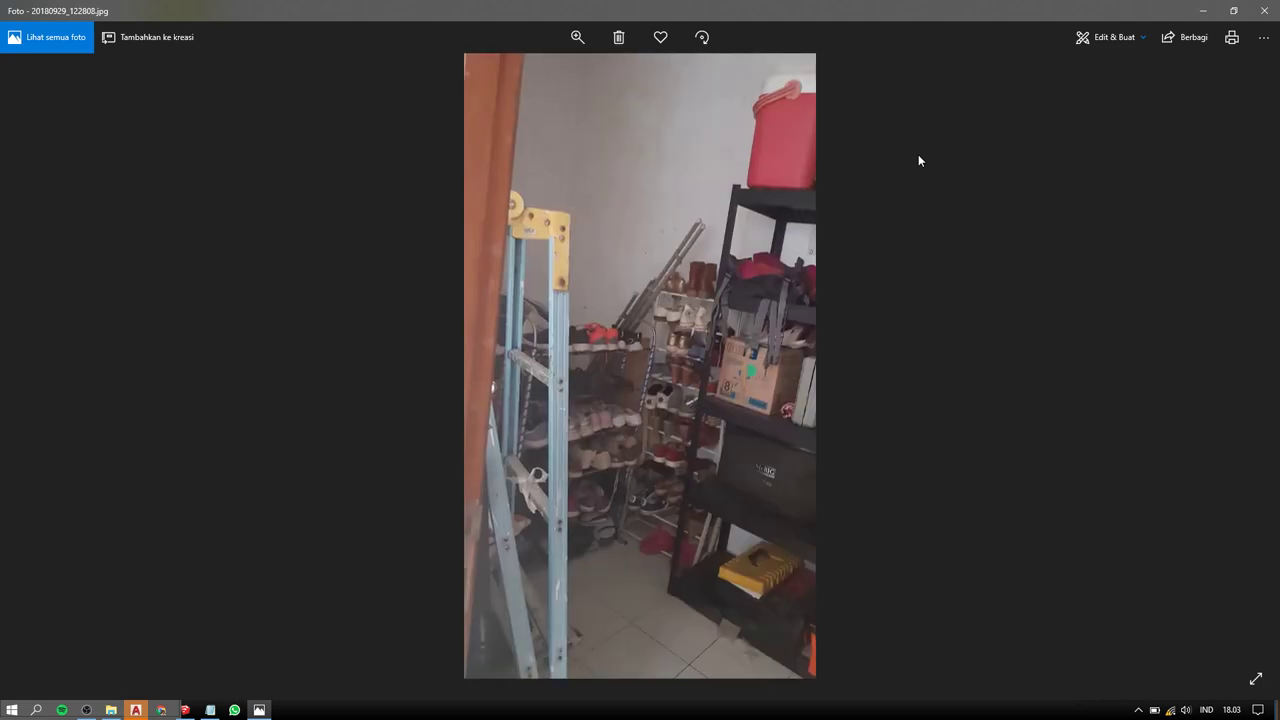
key("Right")
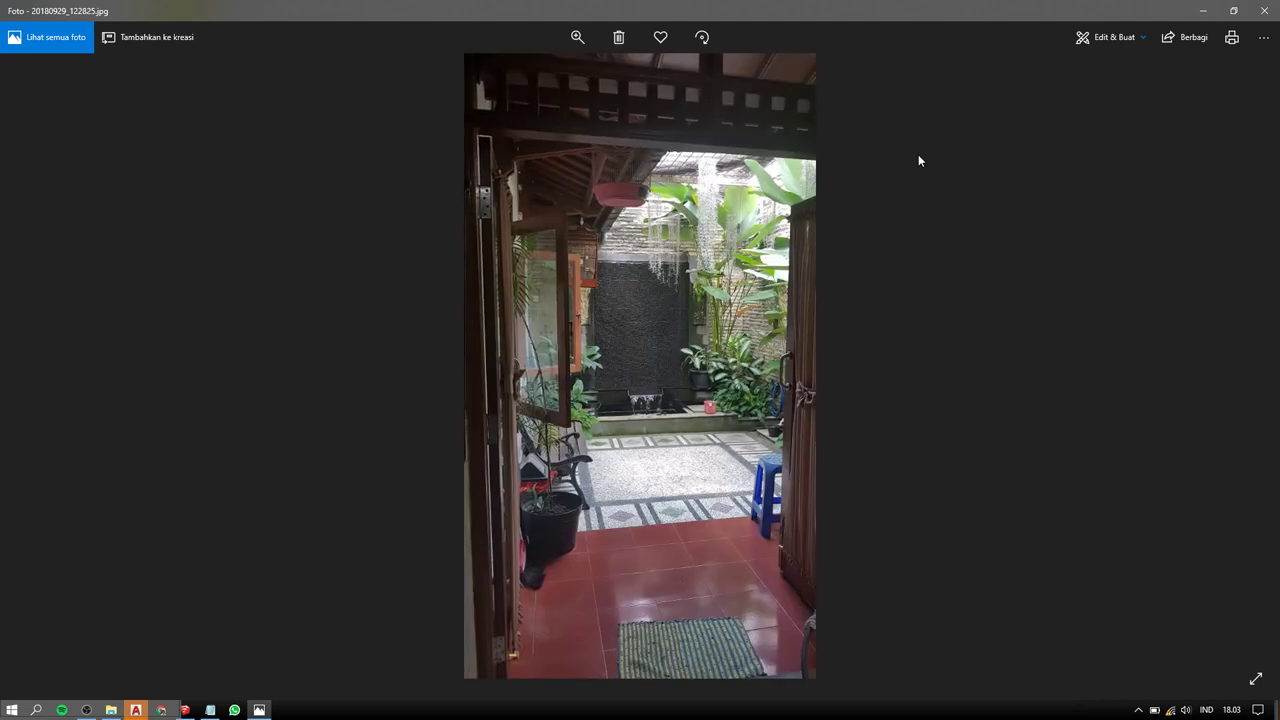
key("Right")
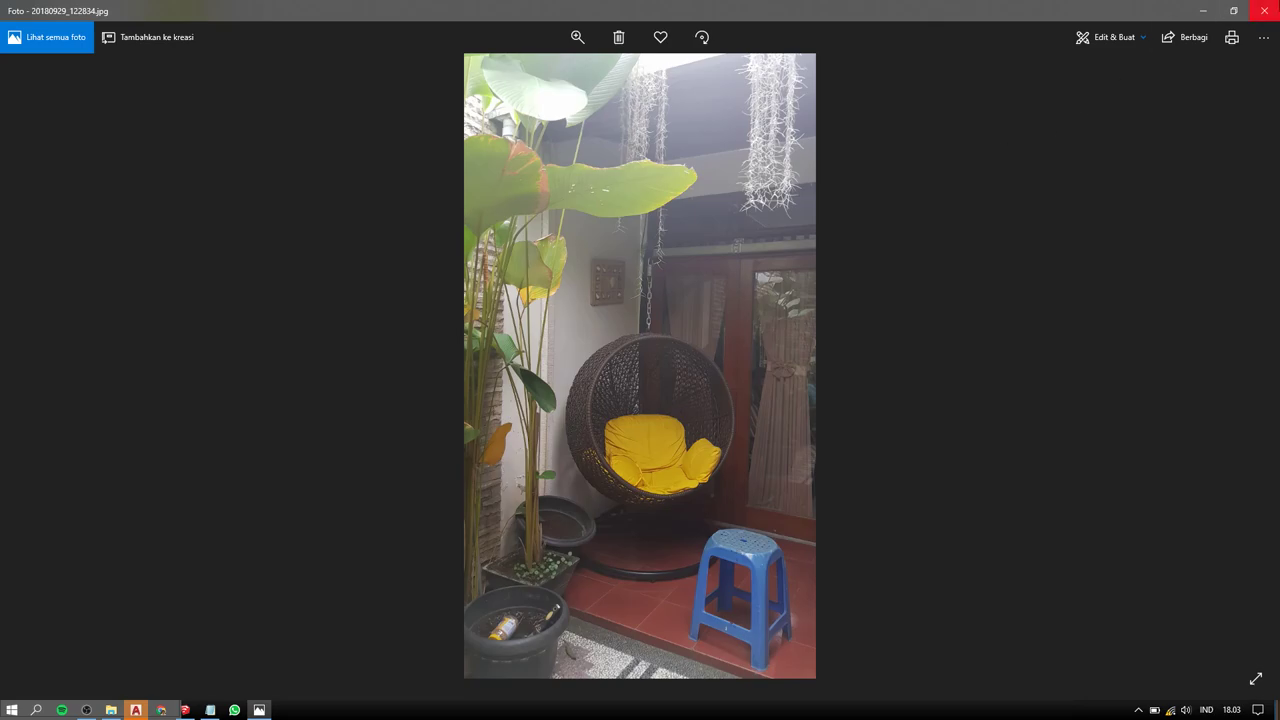
left_click(1264, 10)
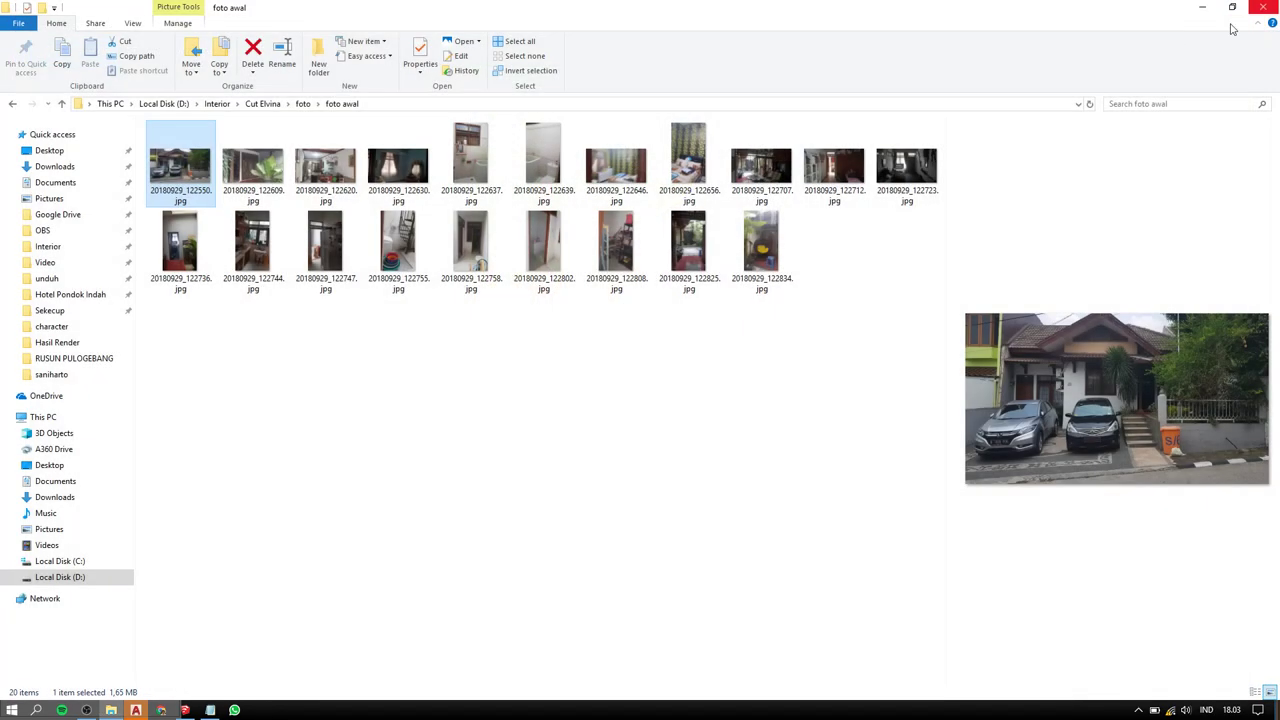
Add a notes line saying this house is very clean and well maintained.
left_click(205, 710)
key("Return")
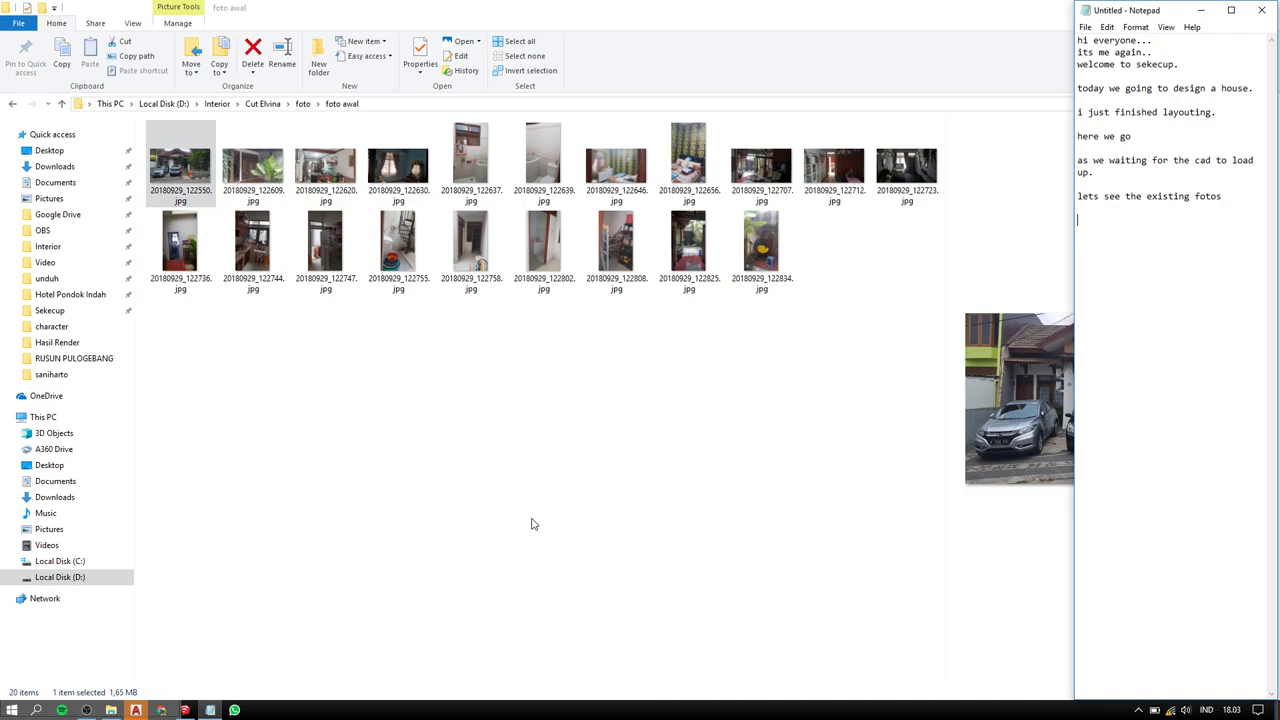
type("ho")
type("his ")
type("house i")
type("s fe")
key("BackSpace")
key("BackSpace")
type("ver")
type("y clea")
type("n and ")
type("well mainte")
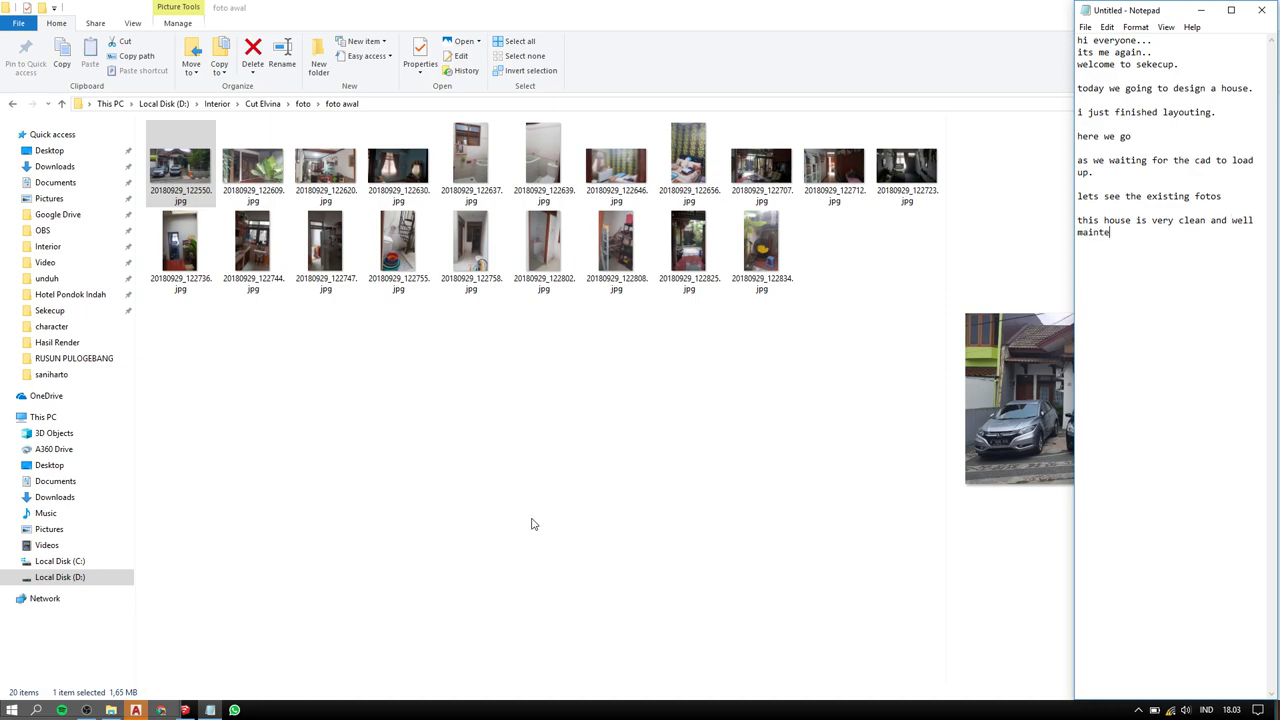
type("nece")
type("d")
key("BackSpace")
key("BackSpace")
key("BackSpace")
type("nt")
type("ed ?")
key("BackSpace")
type(".. i ")
type("for got")
key("BackSpace")
key("BackSpace")
key("BackSpace")
key("BackSpace")
key("BackSpace")
key("BackSpace")
key("BackSpace")
key("BackSpace")
key("BackSpace")
key("BackSpace")
key("BackSpace")
key("BackSpace")
key("BackSpace")
key("BackSpace")
key("BackSpace")
key("BackSpace")
key("BackSpace")
key("BackSpace")
key("BackSpace")
key("BackSpace")
key("Return")
key("Return")
Dismiss AutoCAD's Drawing Recovery notice and open recent Plan 1, centring its two floor plans.
left_click(135, 710)
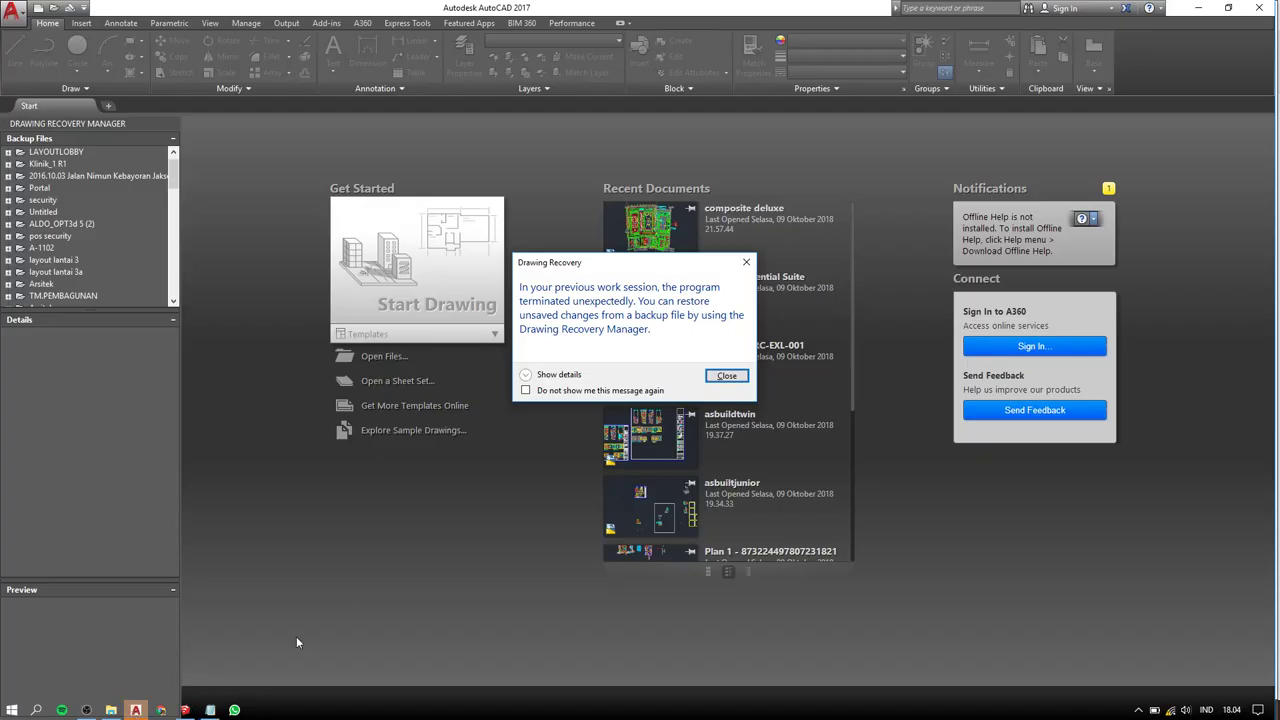
left_click(738, 377)
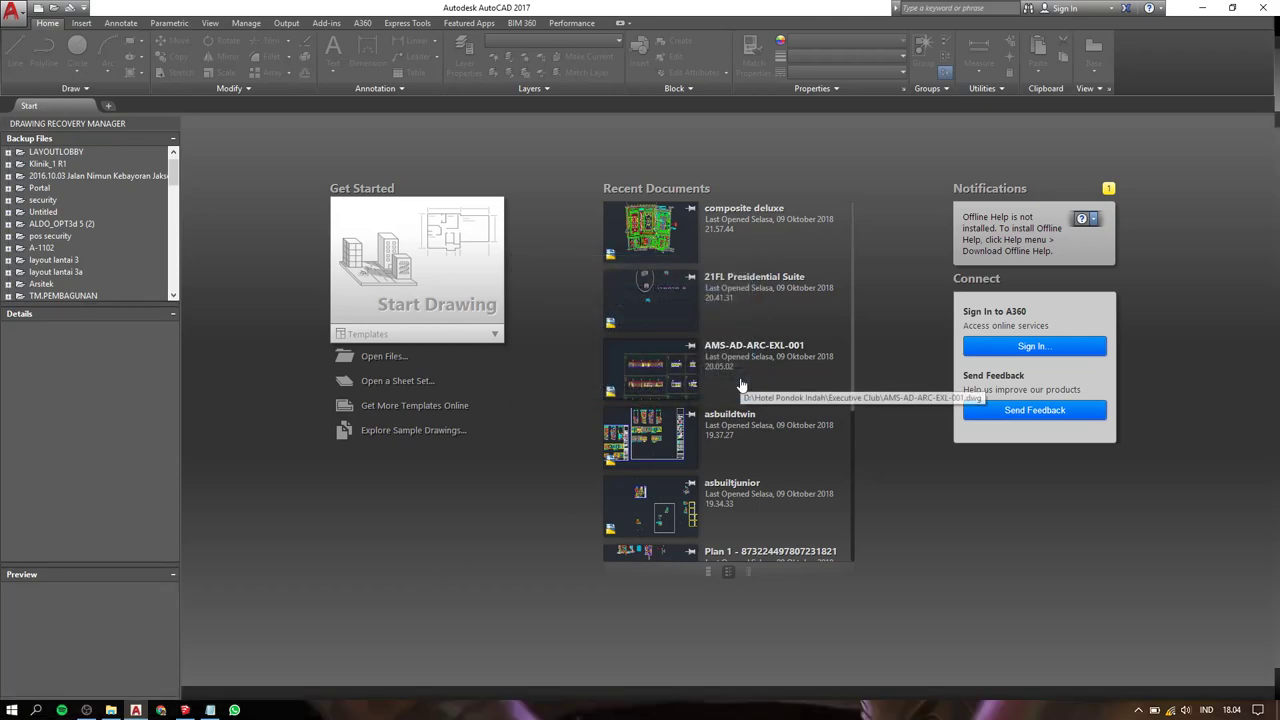
scroll(734, 350, "up", 1)
left_click(732, 343)
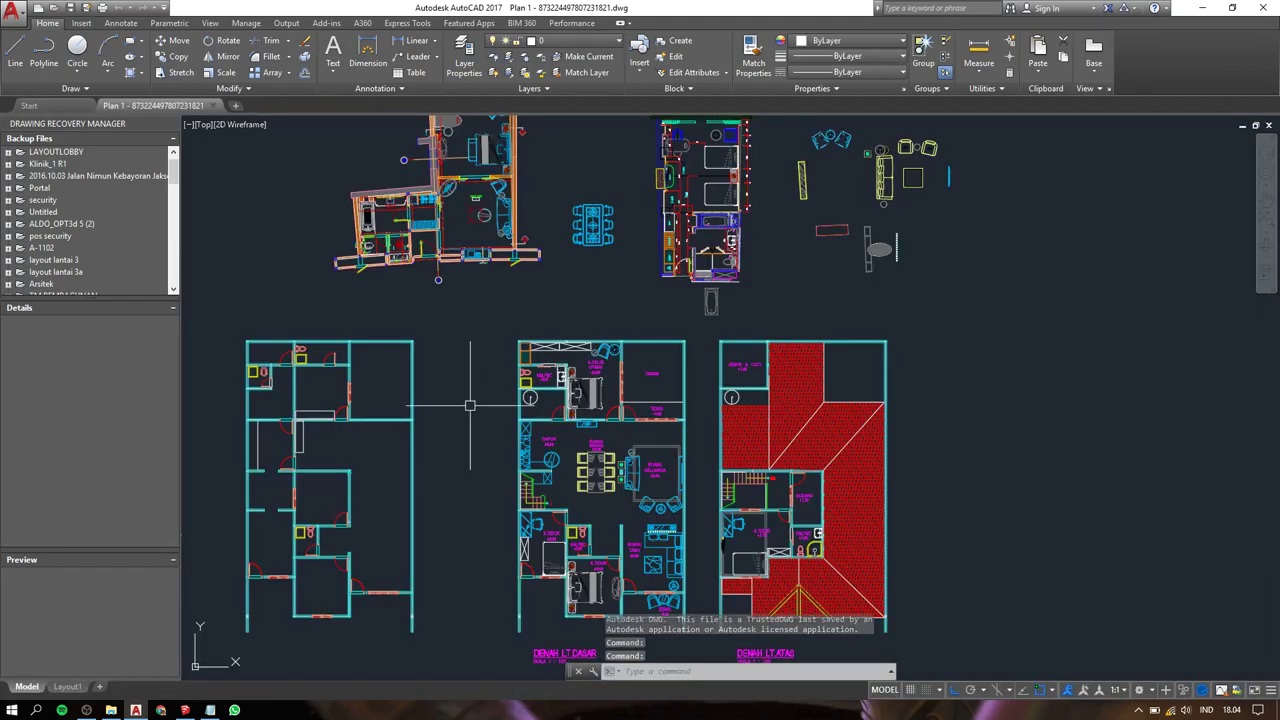
mouse_move(472, 448)
middle_mouse_down()
mouse_move(532, 298)
mouse_move(715, 316)
middle_mouse_up()
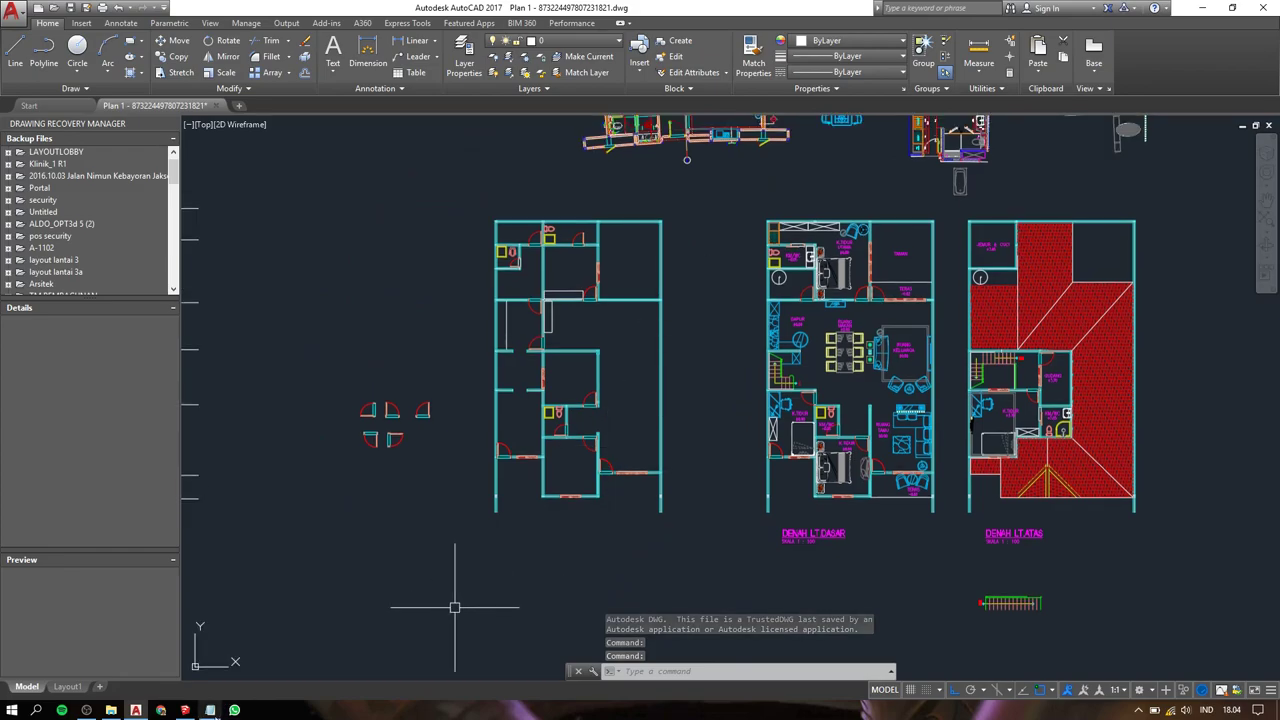
Add a notes line calling this the existing layout, more or less.
key("alt+Tab")
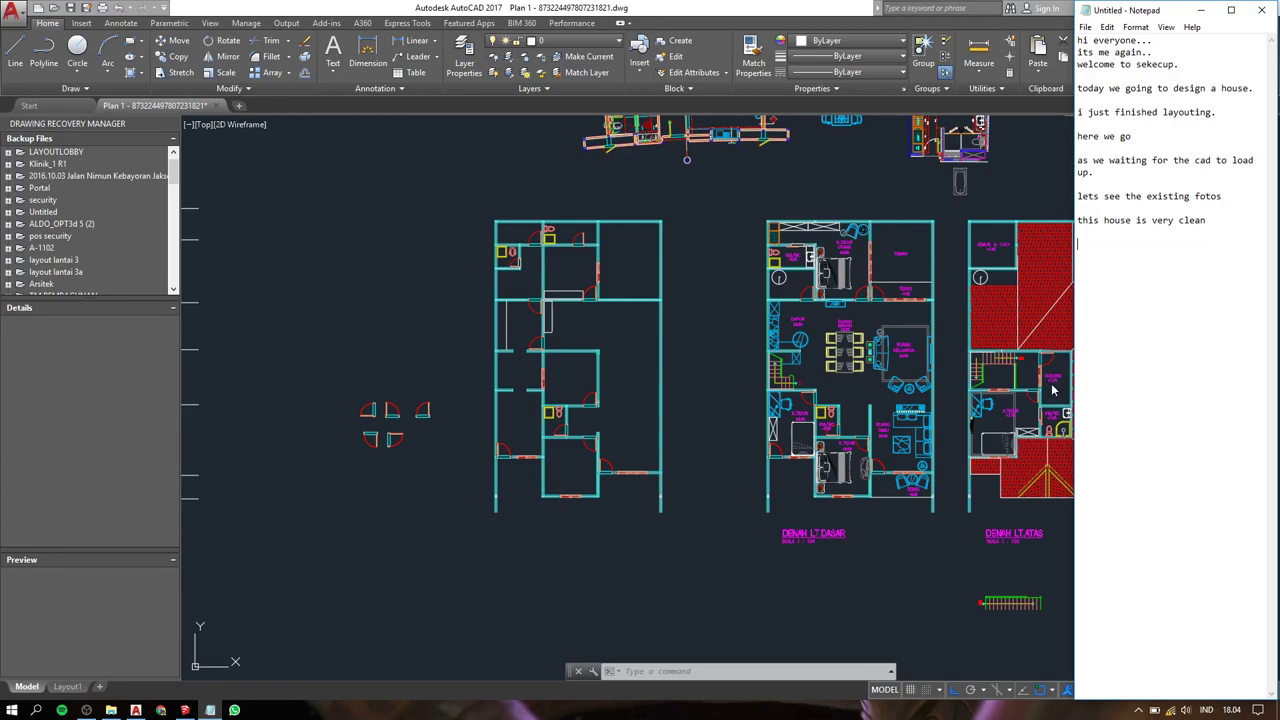
type("hi")
type("is ")
type("e e")
type("isting")
key("BackSpace")
key("BackSpace")
key("BackSpace")
type("ing ")
type("lay")
type("out m")
type("ore or le")
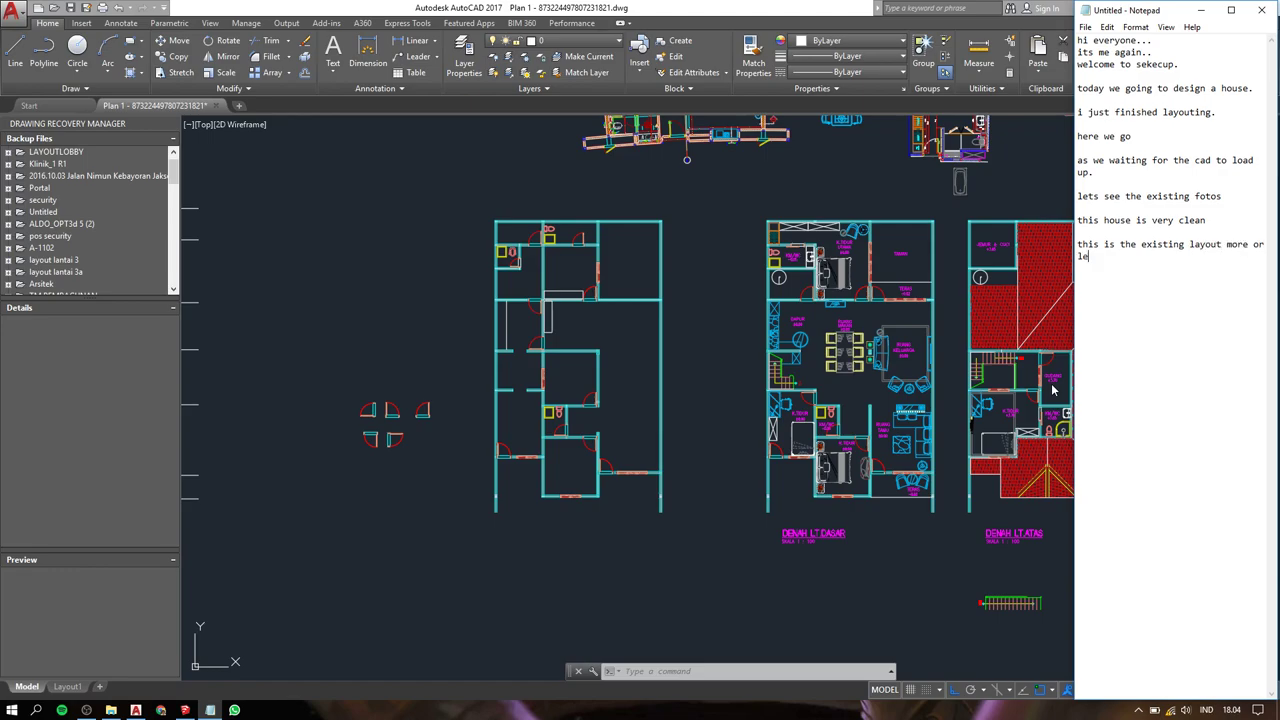
type("ss")
Cancel trial selections and frame the DENAH LT.DASAR and DENAH LT.ATAS plans in AutoCAD.
left_click(431, 197)
left_click_drag(440, 188, 679, 411)
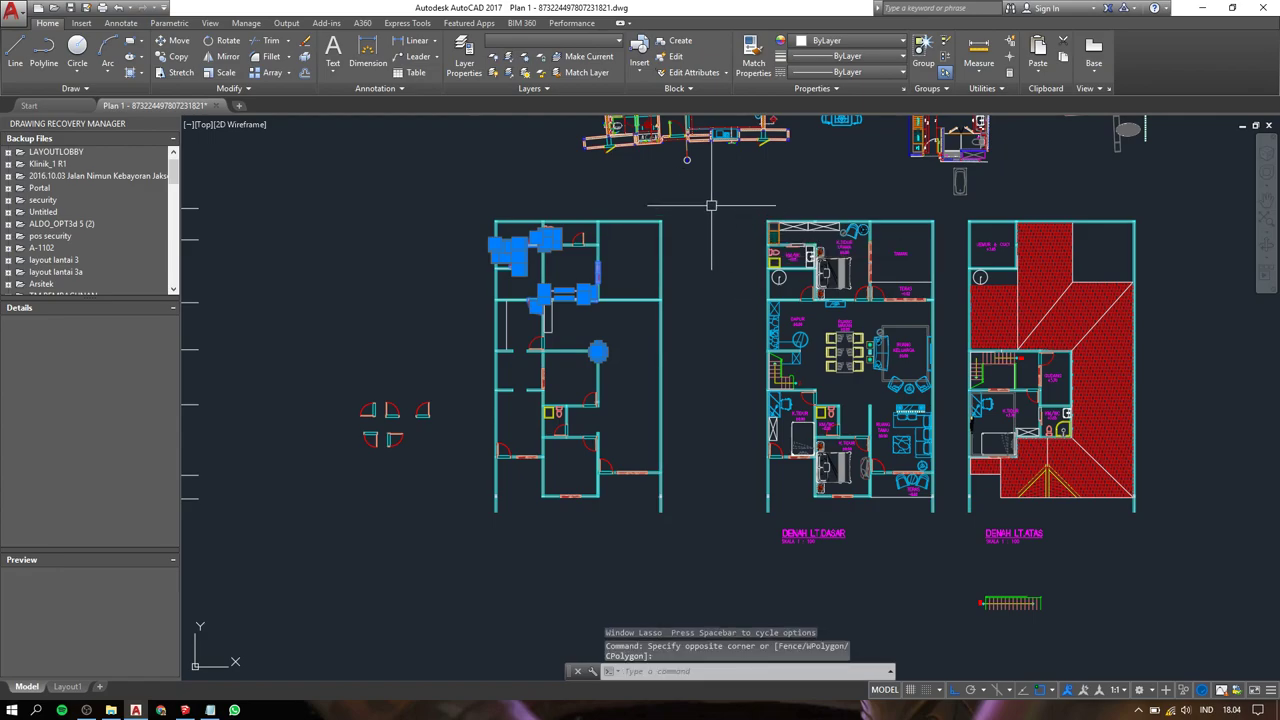
key("Escape")
key("Escape")
left_click(418, 179)
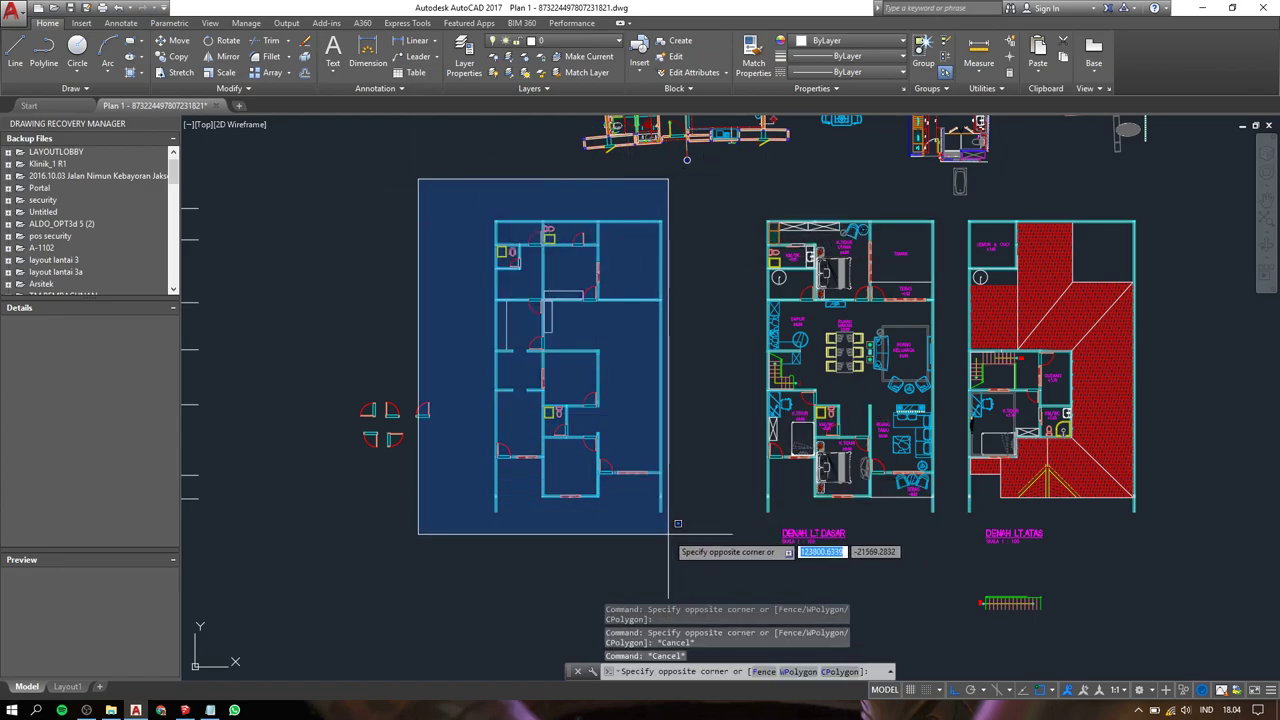
key("Escape")
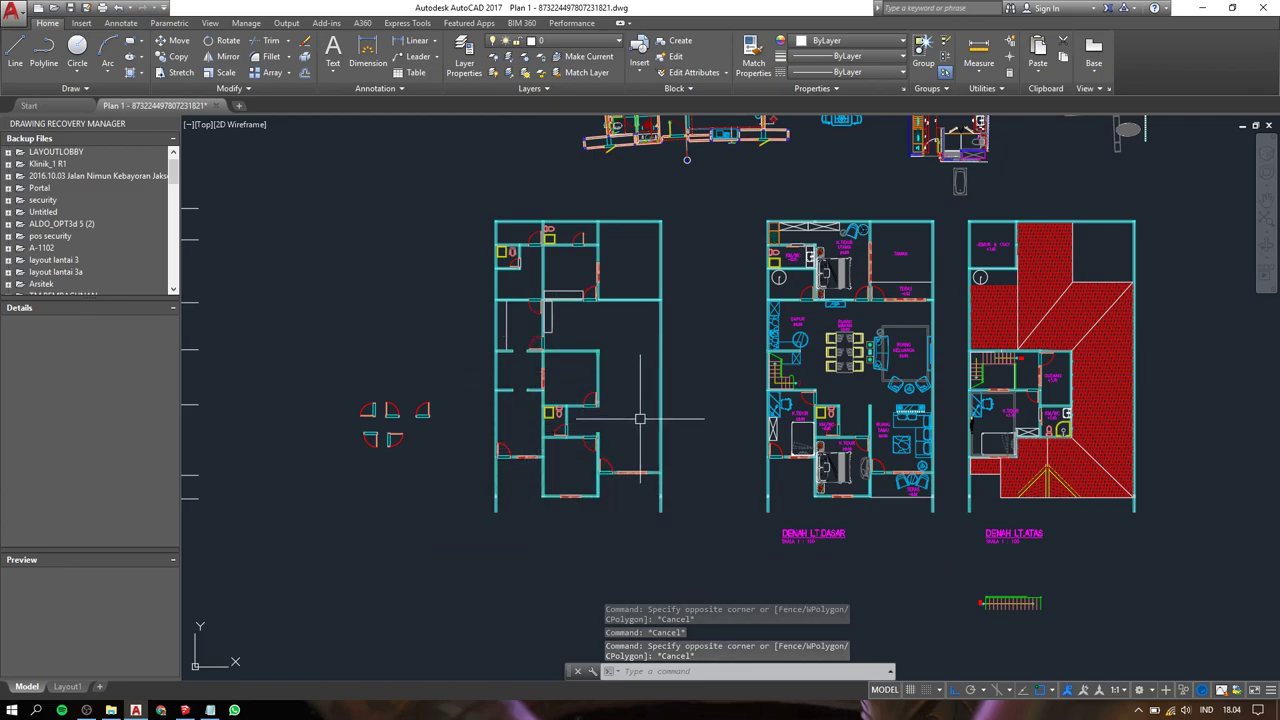
middle_click_drag(665, 293, 521, 296)
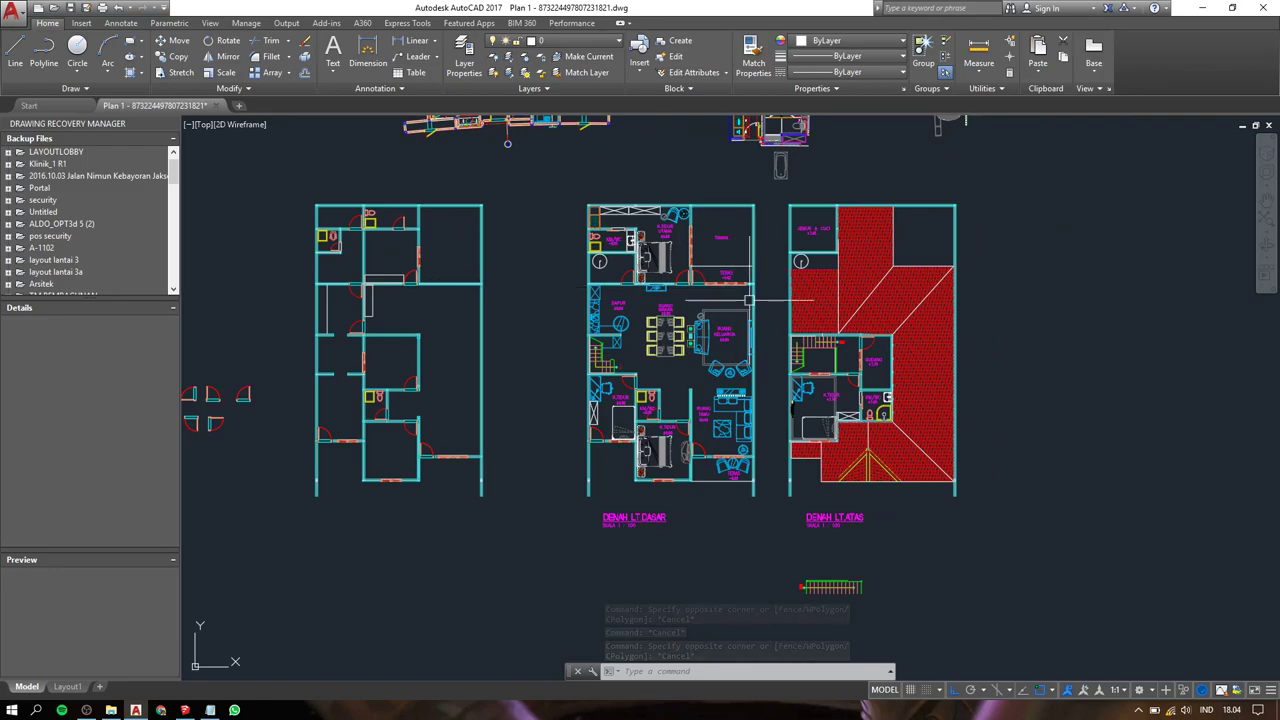
scroll(749, 294, "up", 3)
middle_click_drag(666, 314, 596, 314)
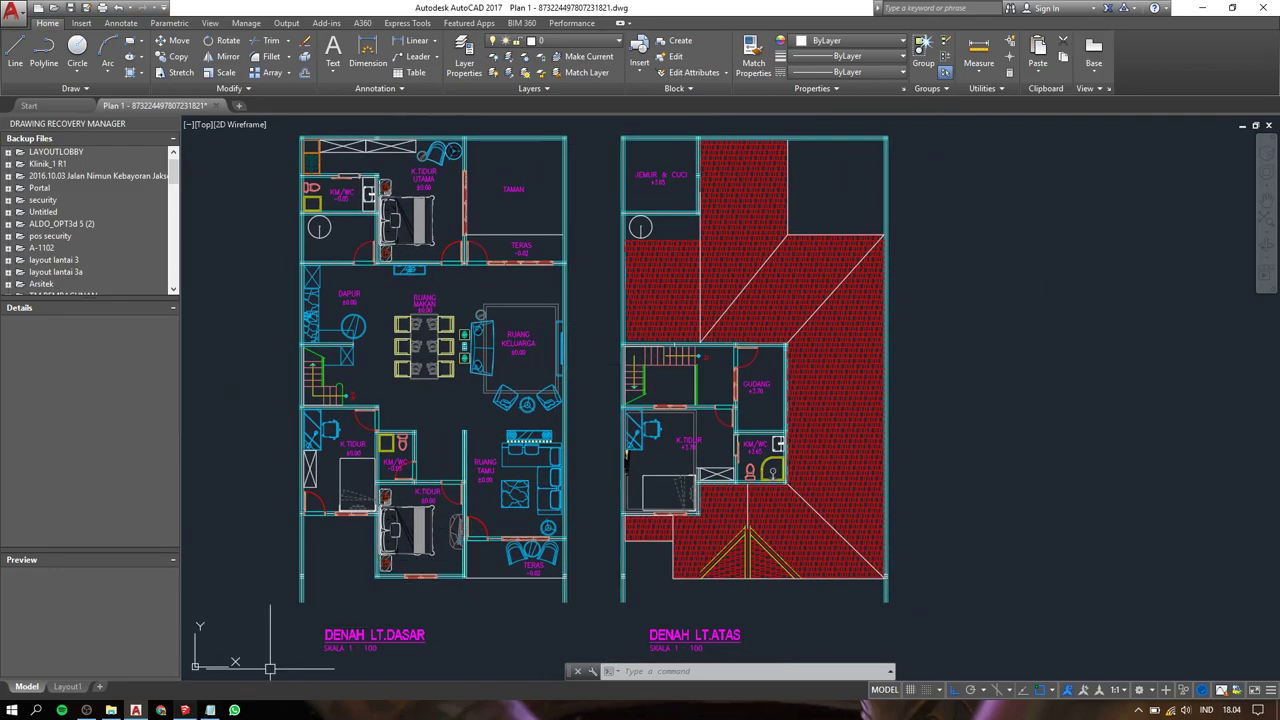
Note that removing the center room makes all rooms bigger and allows a 2nd-floor staircase.
left_click(212, 710)
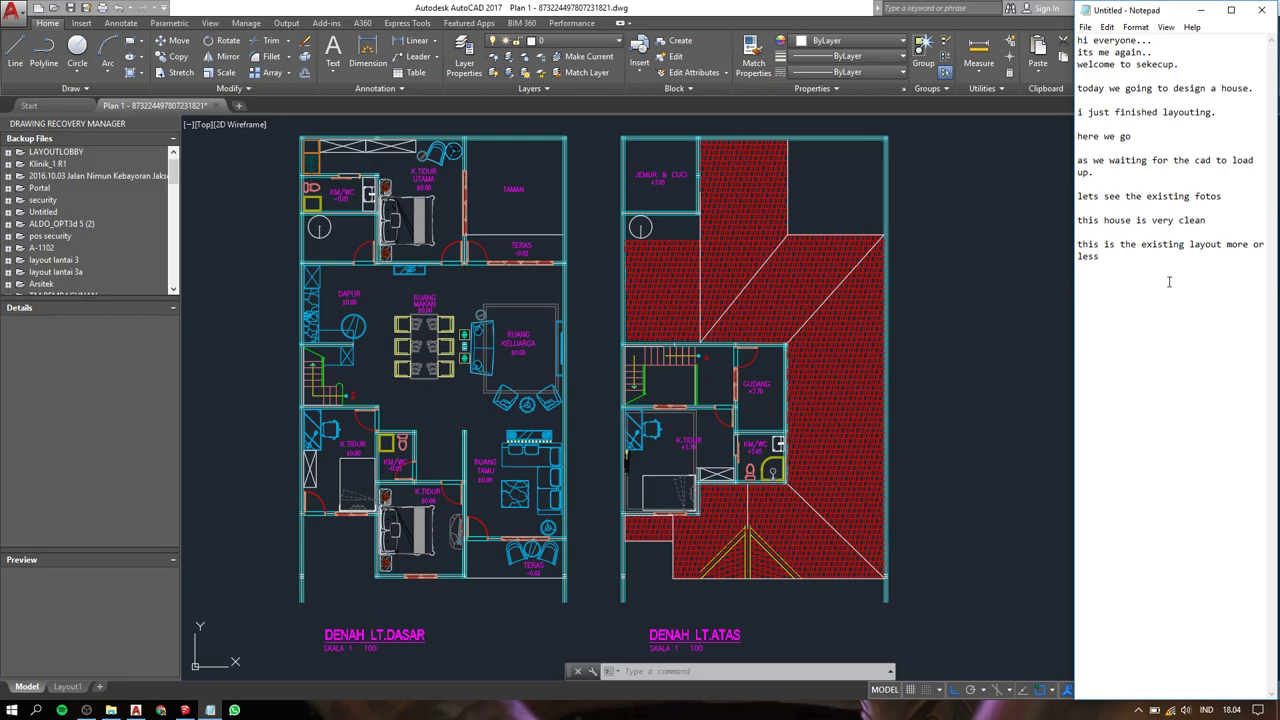
key("Return")
key("Return")
type("after re")
type("mo")
type("vin")
type("he sa")
key("BackSpace")
key("BackSpace")
type("center r")
type("oom, all r")
type("oom")
type(" become")
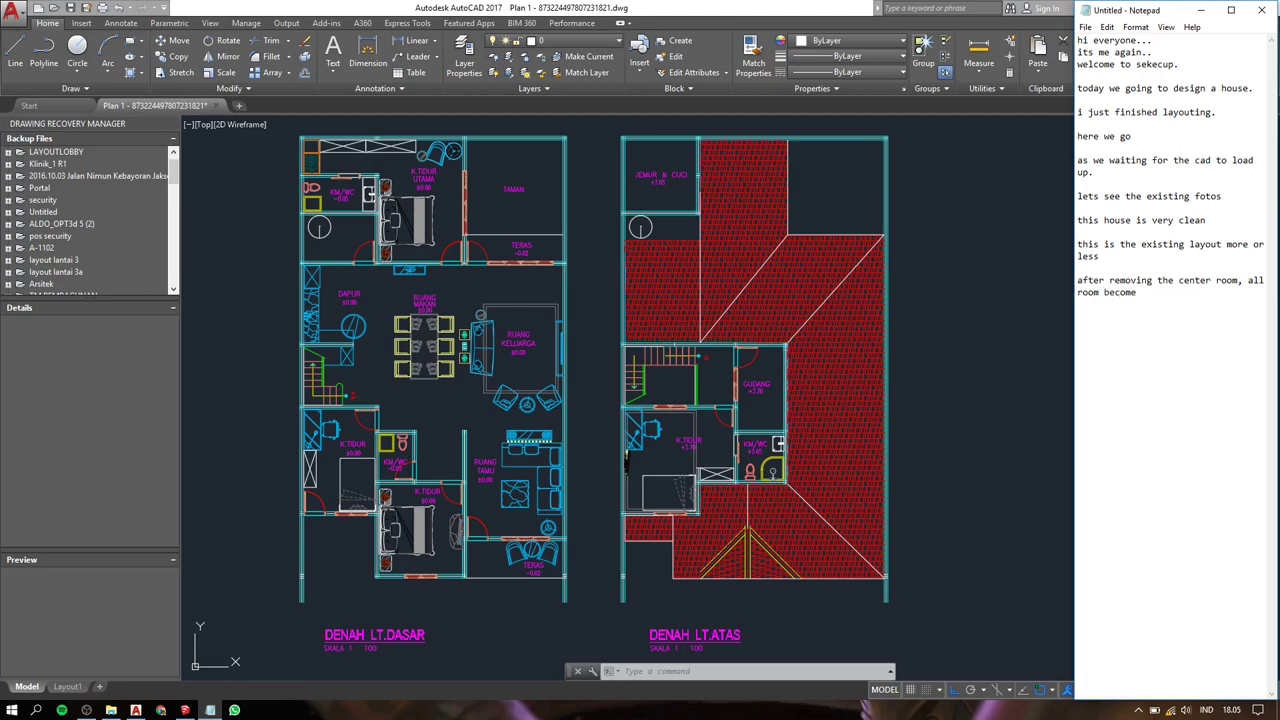
type(" big sud")
type("dent")
type("and the")
type("e ")
type("can ")
type("make sta")
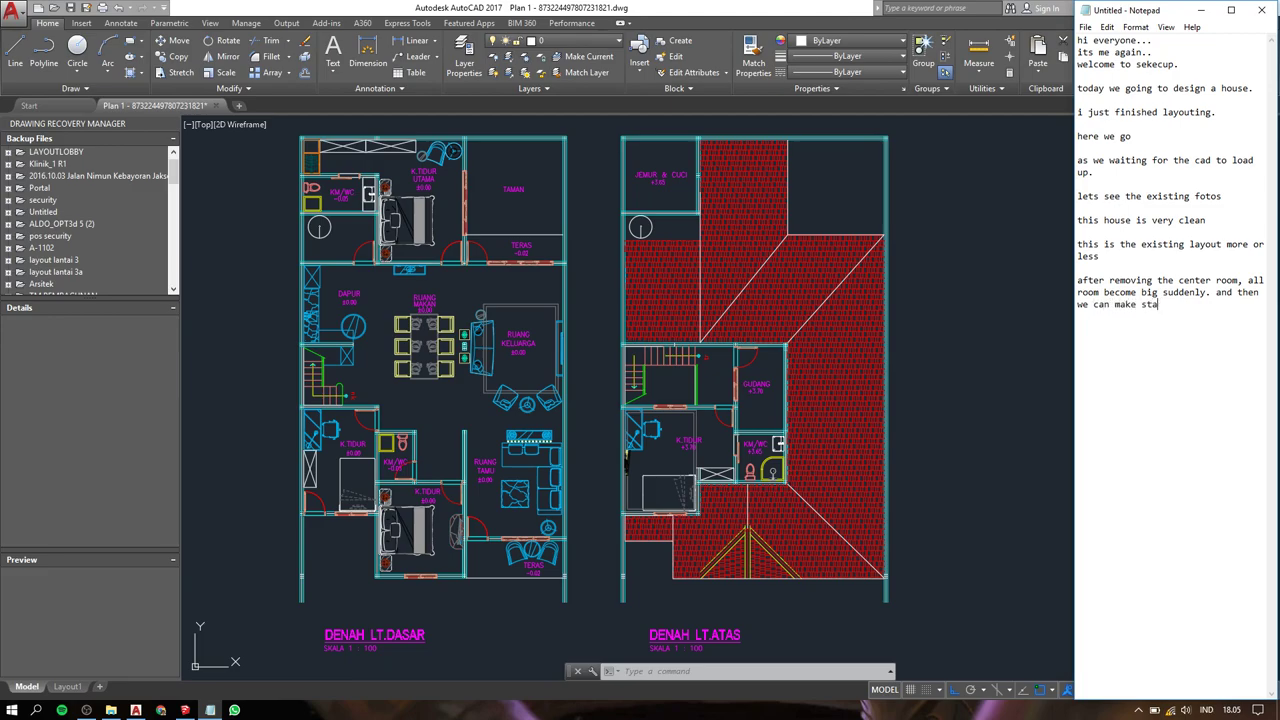
type("rirca")
type("up")
type("star")
type("ir")
key("BackSpace")
key("BackSpace")
key("BackSpace")
type("d")
key("BackSpace")
type("nd")
type(" floor")
Zoom in on the upper-floor bedroom, then zoom back out to show both plans.
scroll(708, 453, "up", 2)
key("alt+Tab")
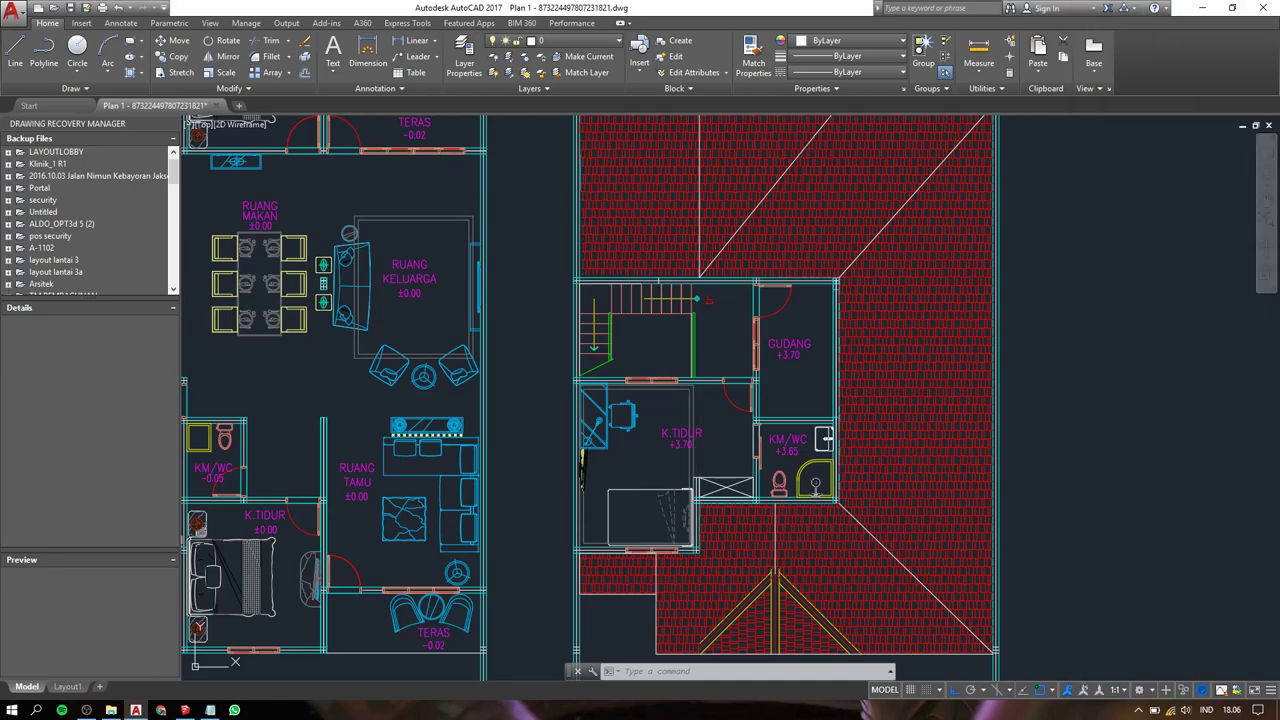
scroll(548, 378, "down", 1)
scroll(548, 378, "down", 1)
scroll(548, 378, "down", 1)
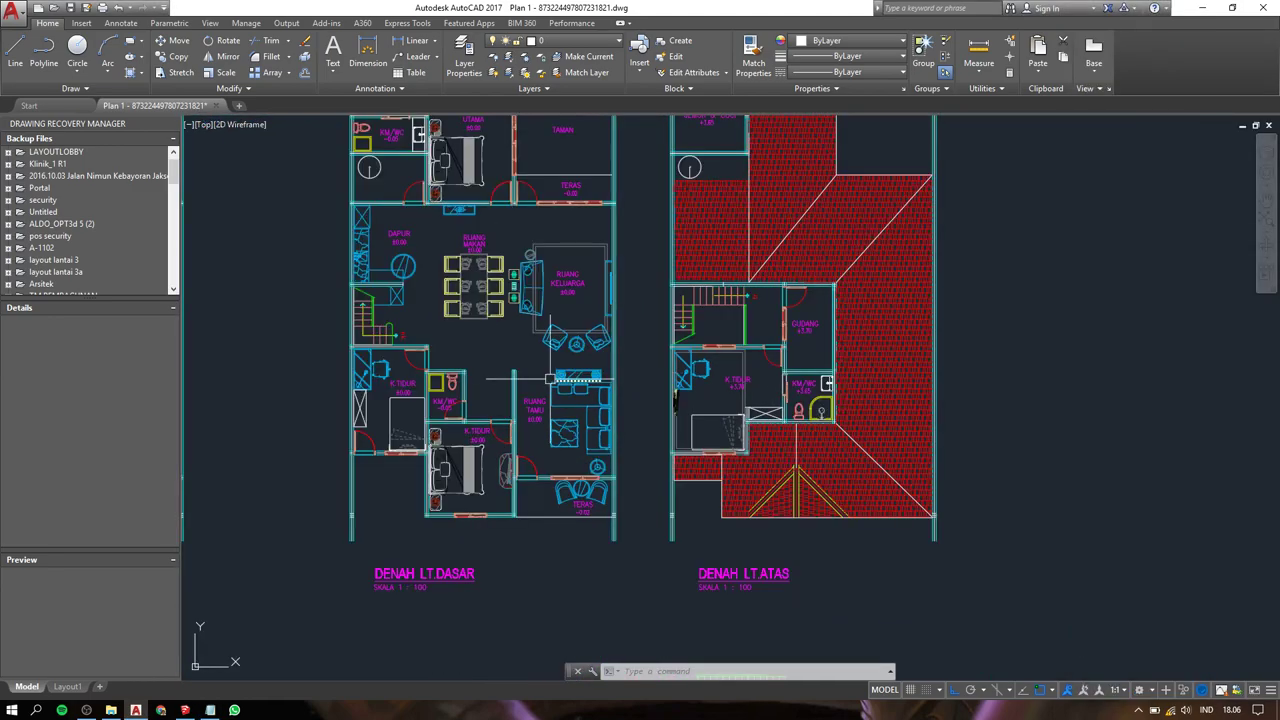
middle_click_drag(548, 378, 500, 441)
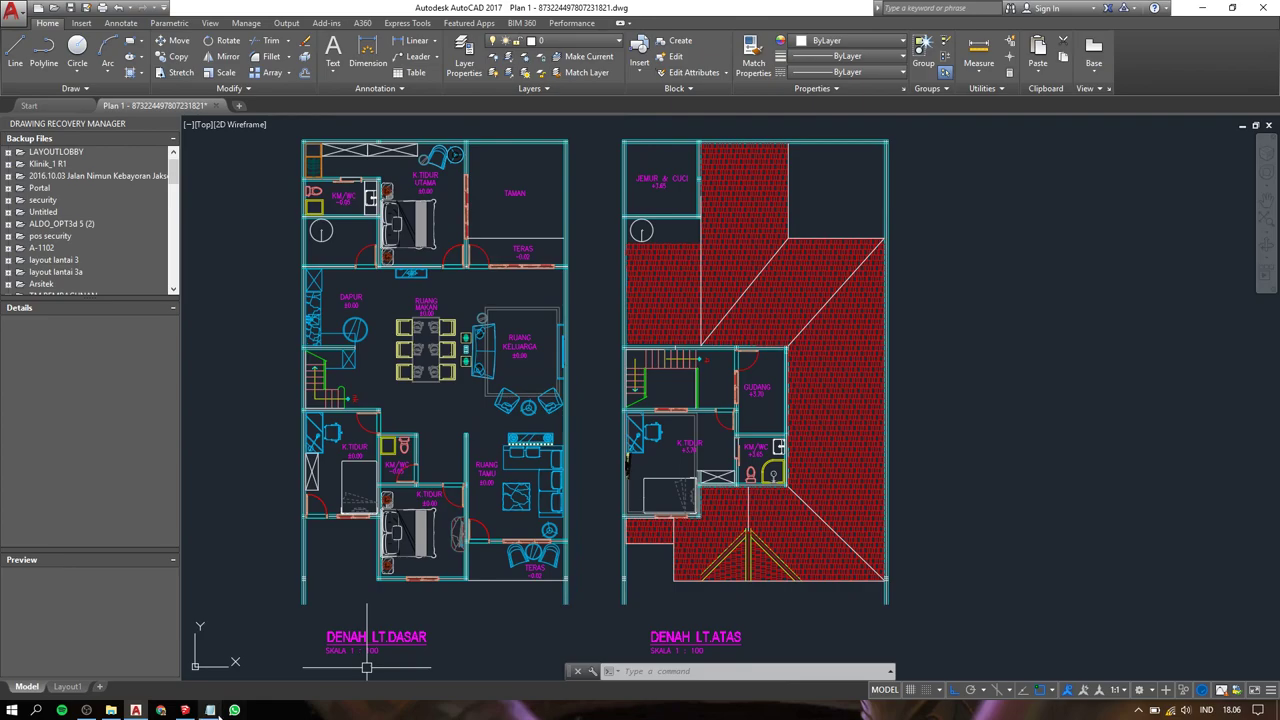
Add the note 'lets make it on sketchup'.
left_click(210, 710)
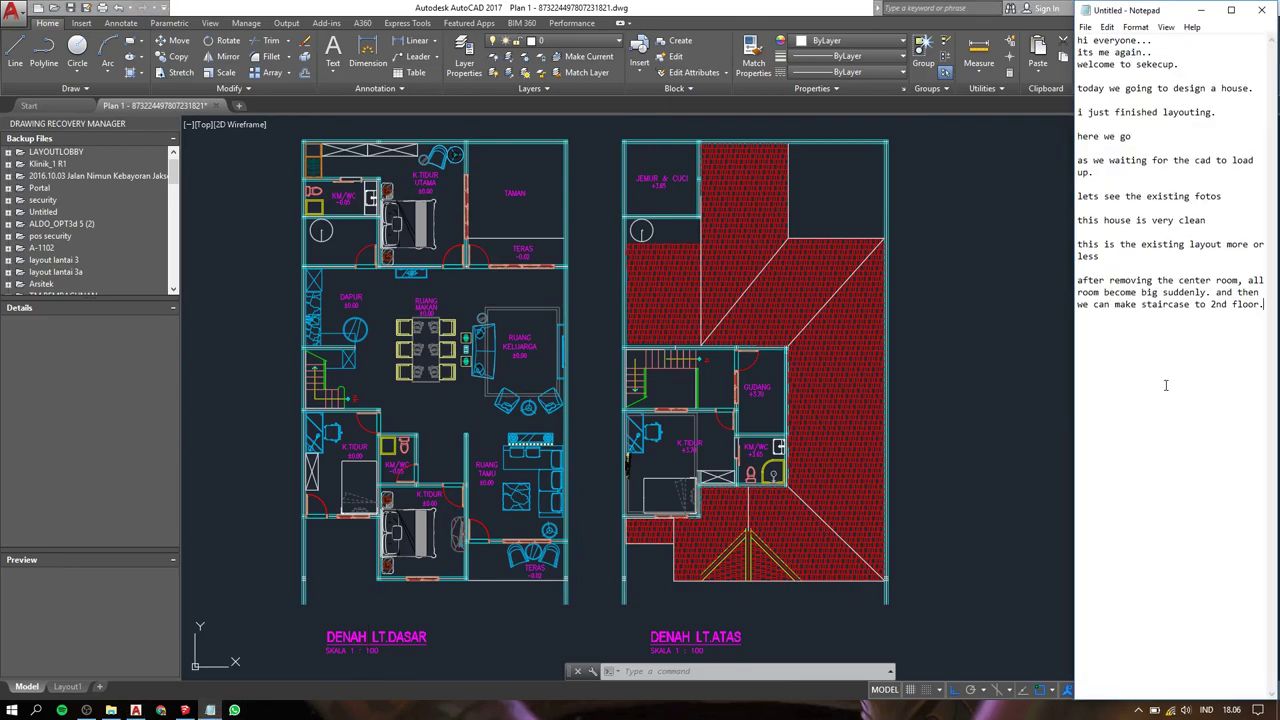
key("Return")
key("Return")
type("laet")
key("BackSpace")
key("BackSpace")
type("st")
key("BackSpace")
key("BackSpace")
key("BackSpace")
type("ts")
type(" make it on s")
type("ket")
type("chup")
Switch to SketchUp and replace the old notes with 'first thing first... import the cad file.'.
left_click(185, 710)
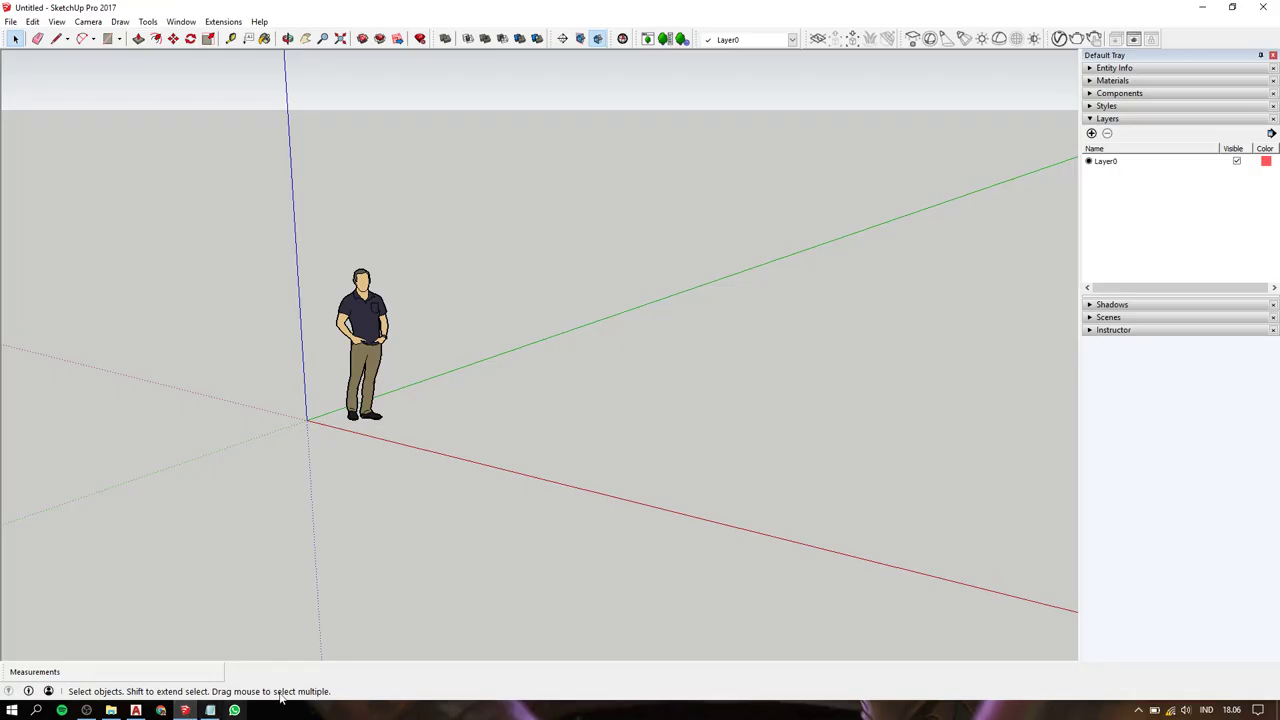
left_click(210, 710)
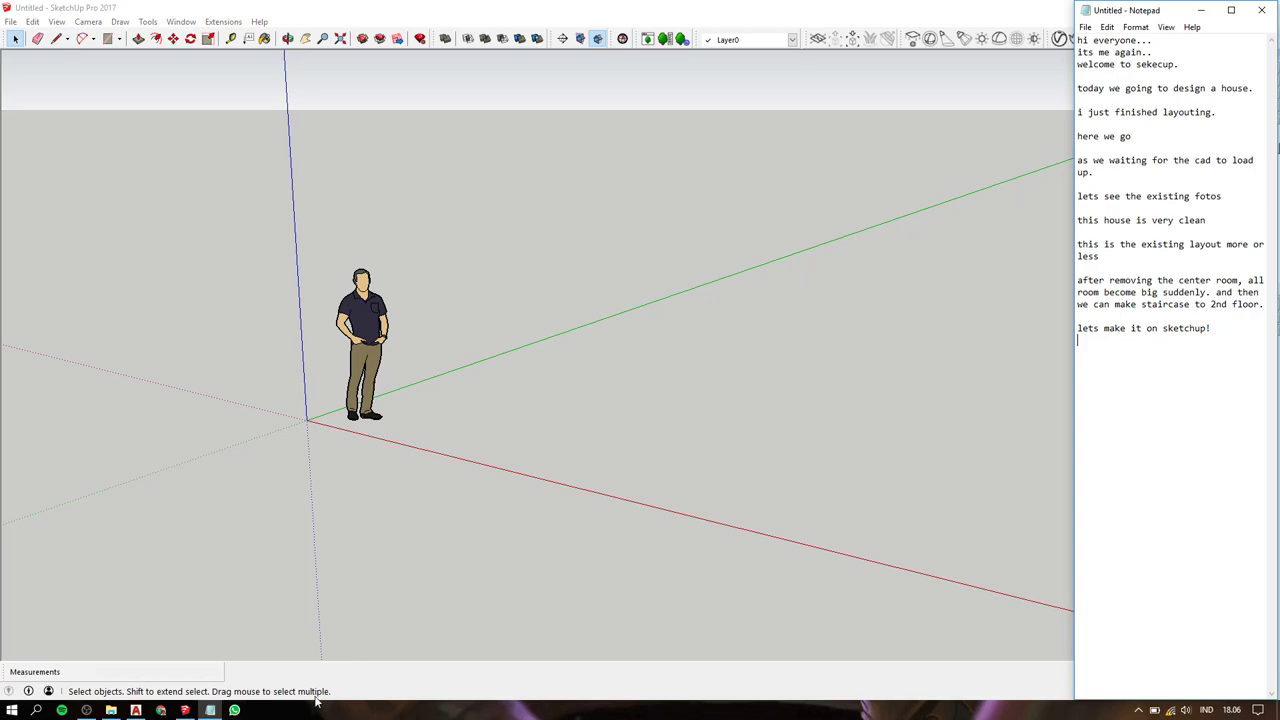
key("ctrl+a")
key("BackSpace")
type("first t")
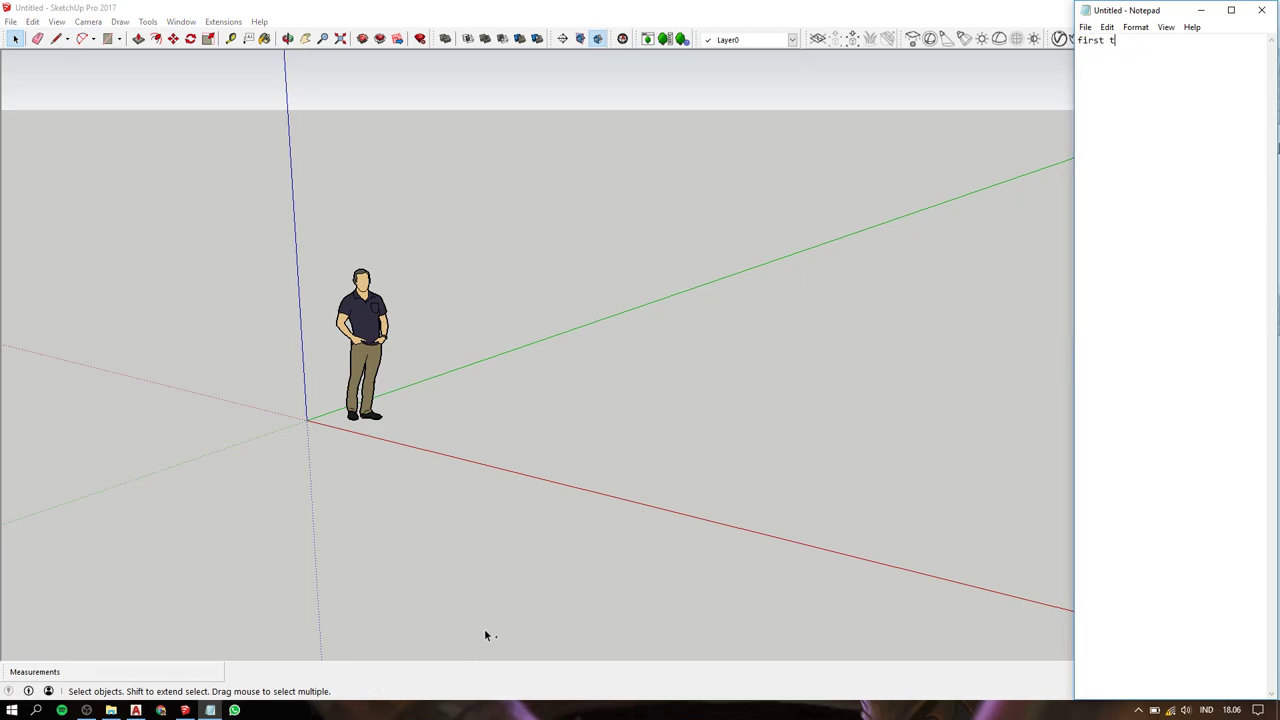
type("hing fi")
type("rst... i")
type("mport the cad f")
type("ile.")
key("Return")
Note that the layout must first be separated from other mess by creating a new file.
type("but beg")
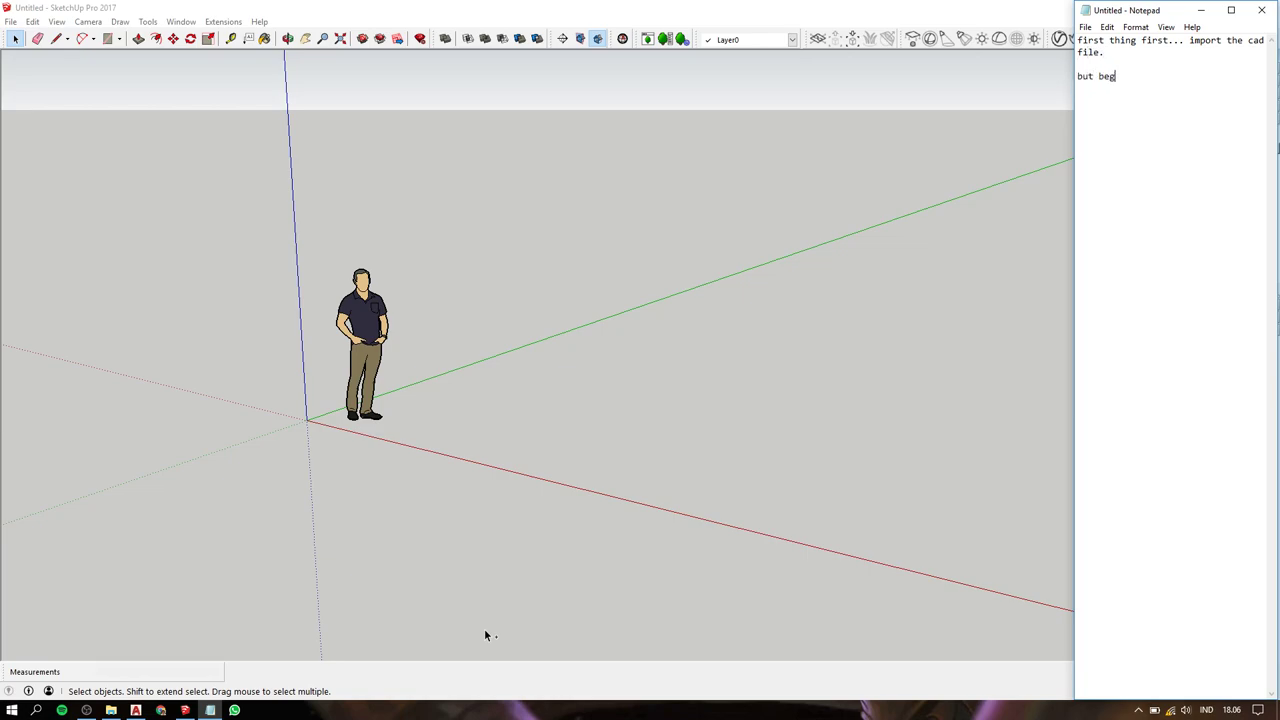
type("or")
key("BackSpace")
key("BackSpace")
key("BackSpace")
type("fore ")
type("that we n")
type("eed to s")
type("epera")
type("ted")
key("BackSpace")
type("the la")
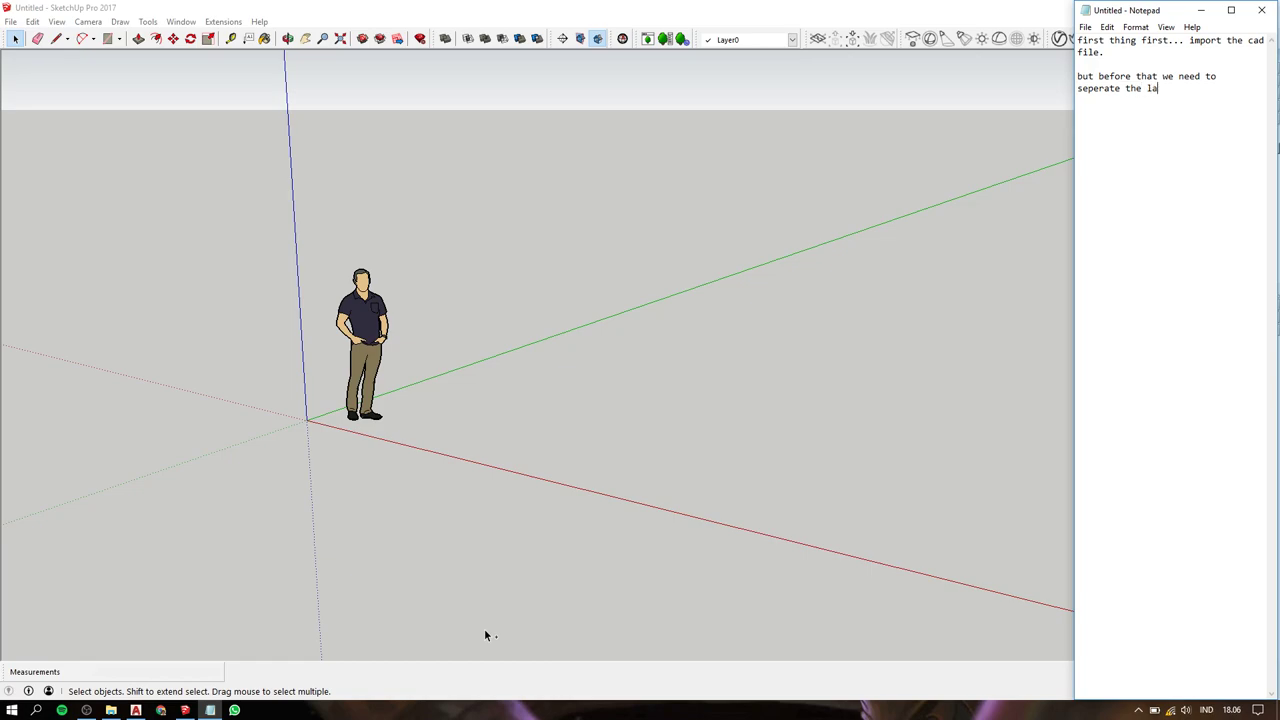
type("yout from ")
type("other mess")
type(" by")
type(" creati")
key("BackSpace")
key("BackSpace")
type("ting")
key("BackSpace")
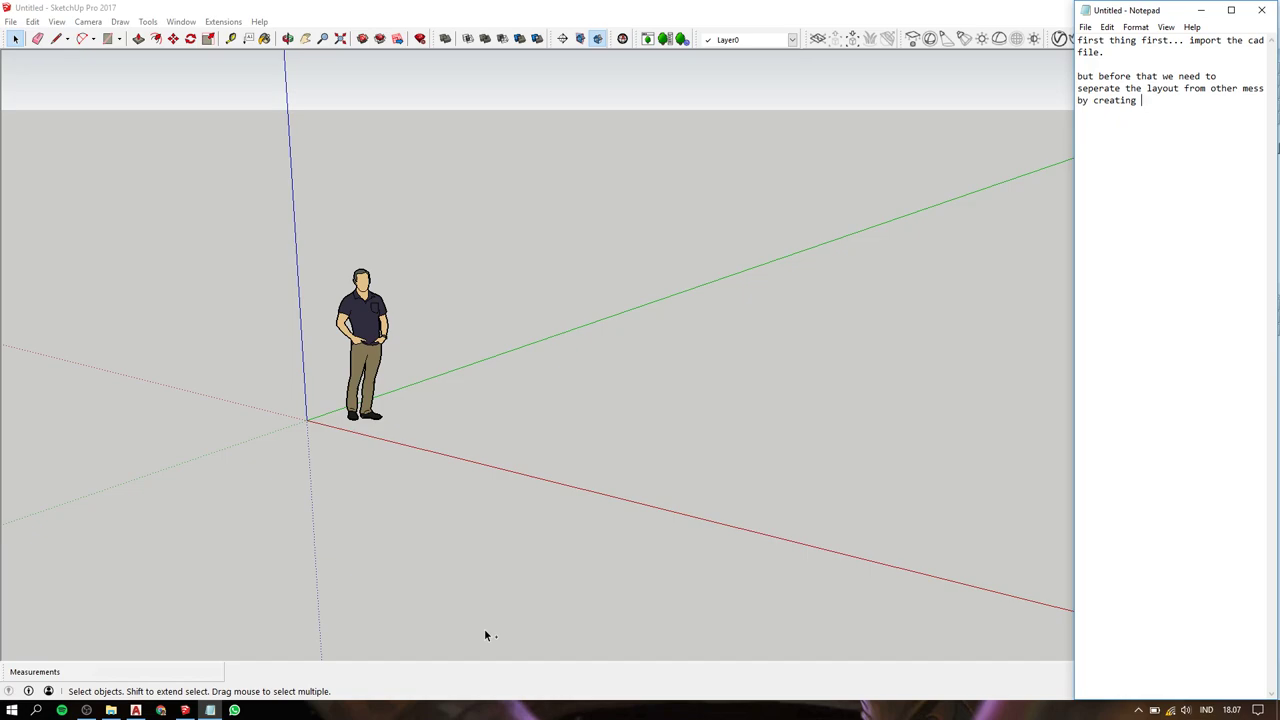
type("new file.")
Copy both floor plans (678 objects) and start a new drawing from acadiso.dwt.
left_click(137, 709)
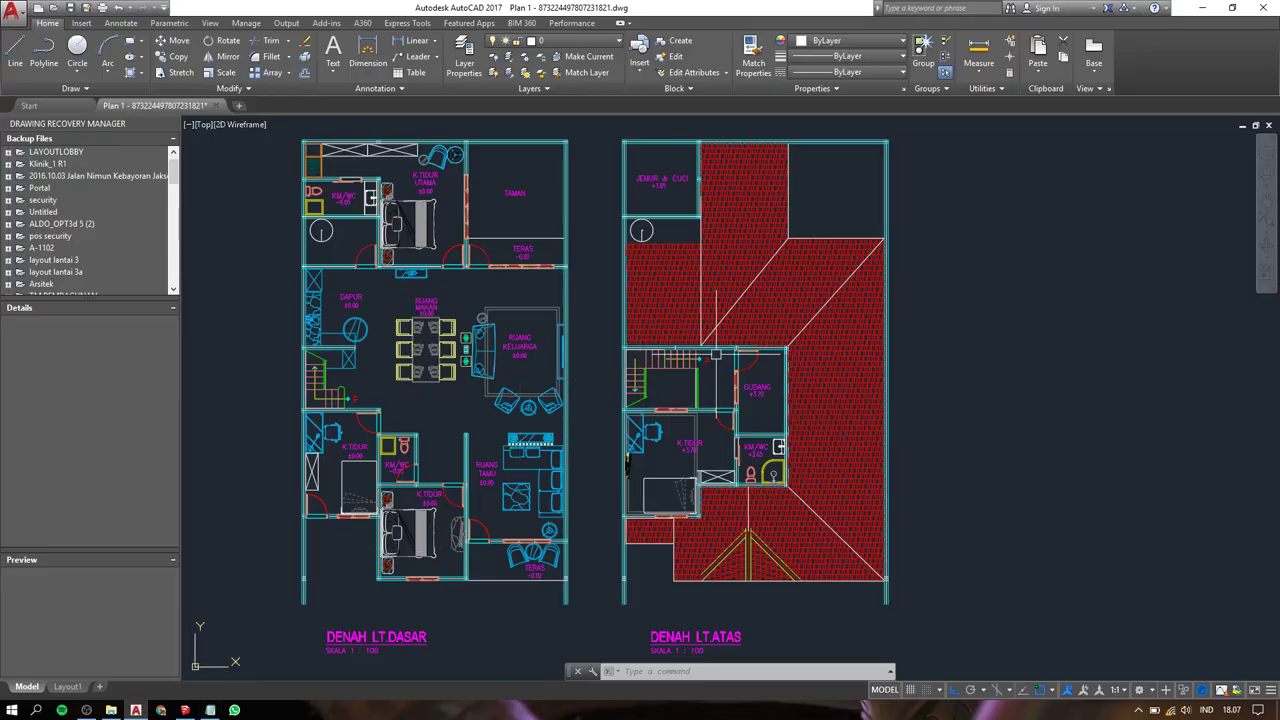
scroll(603, 345, "down", 3)
scroll(603, 345, "up", 3)
middle_click_drag(603, 345, 691, 309)
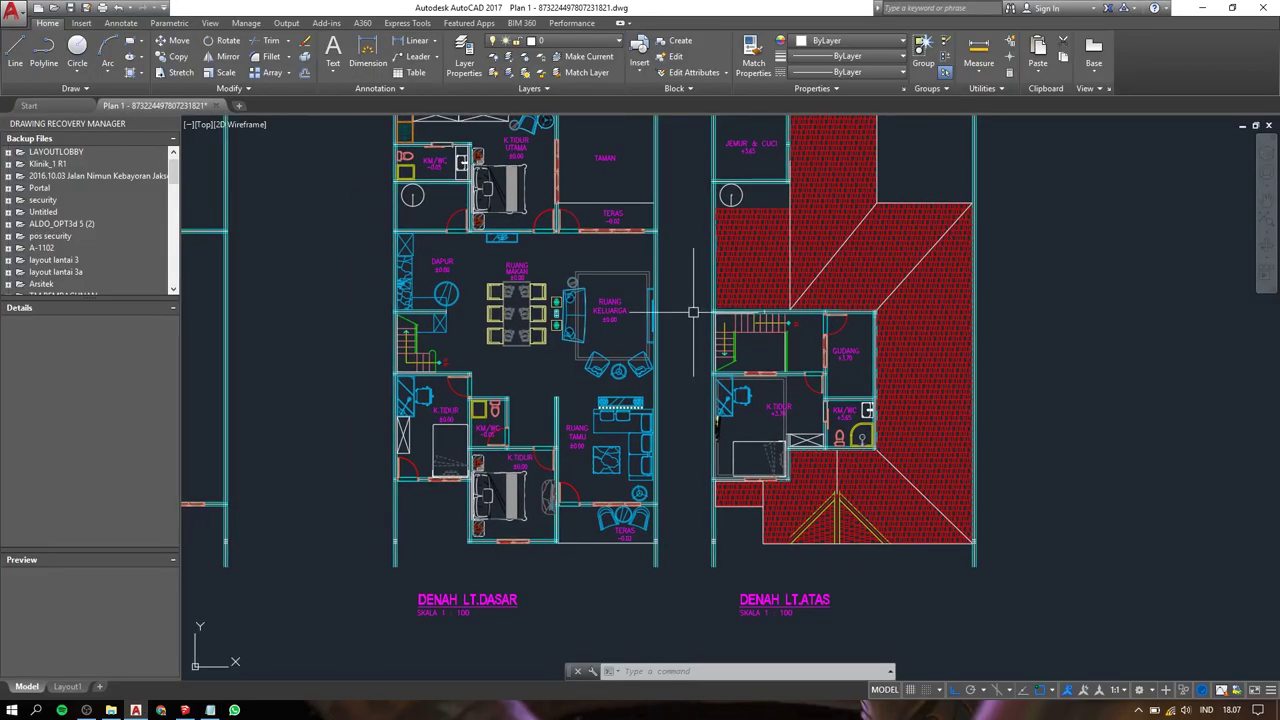
scroll(691, 309, "down", 3)
left_click(472, 153)
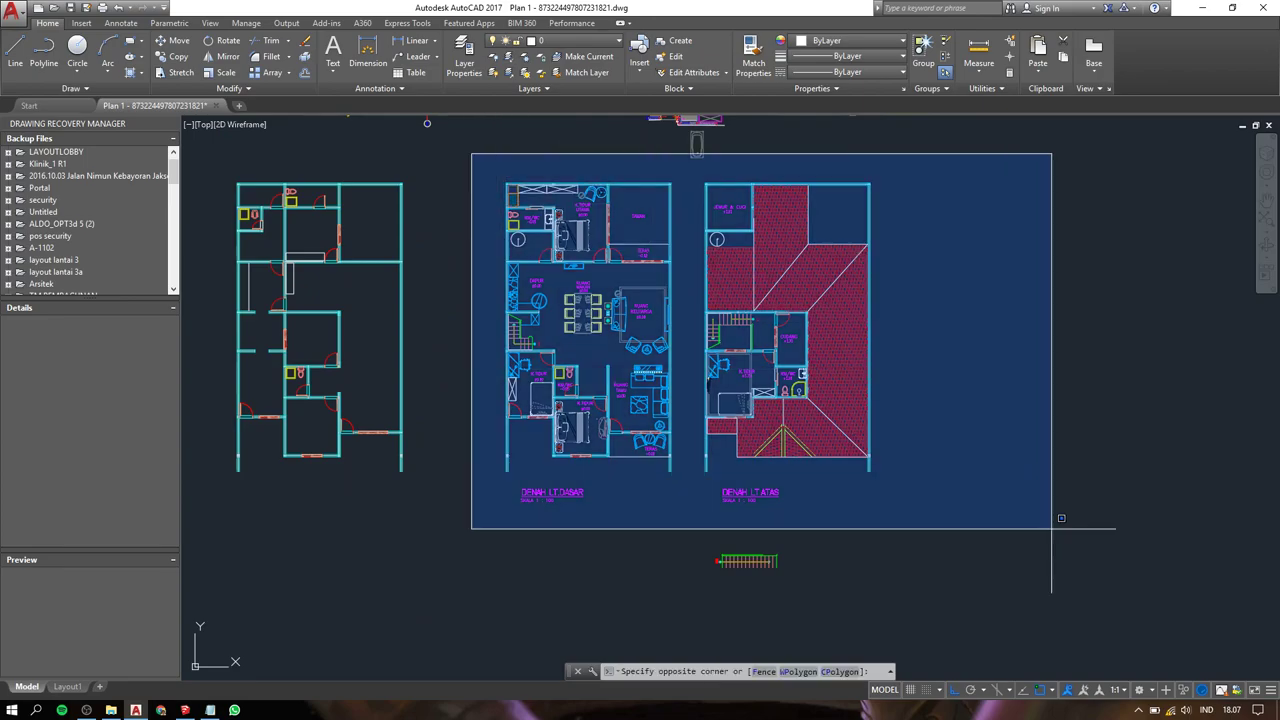
left_click(1051, 524)
key("ctrl+c")
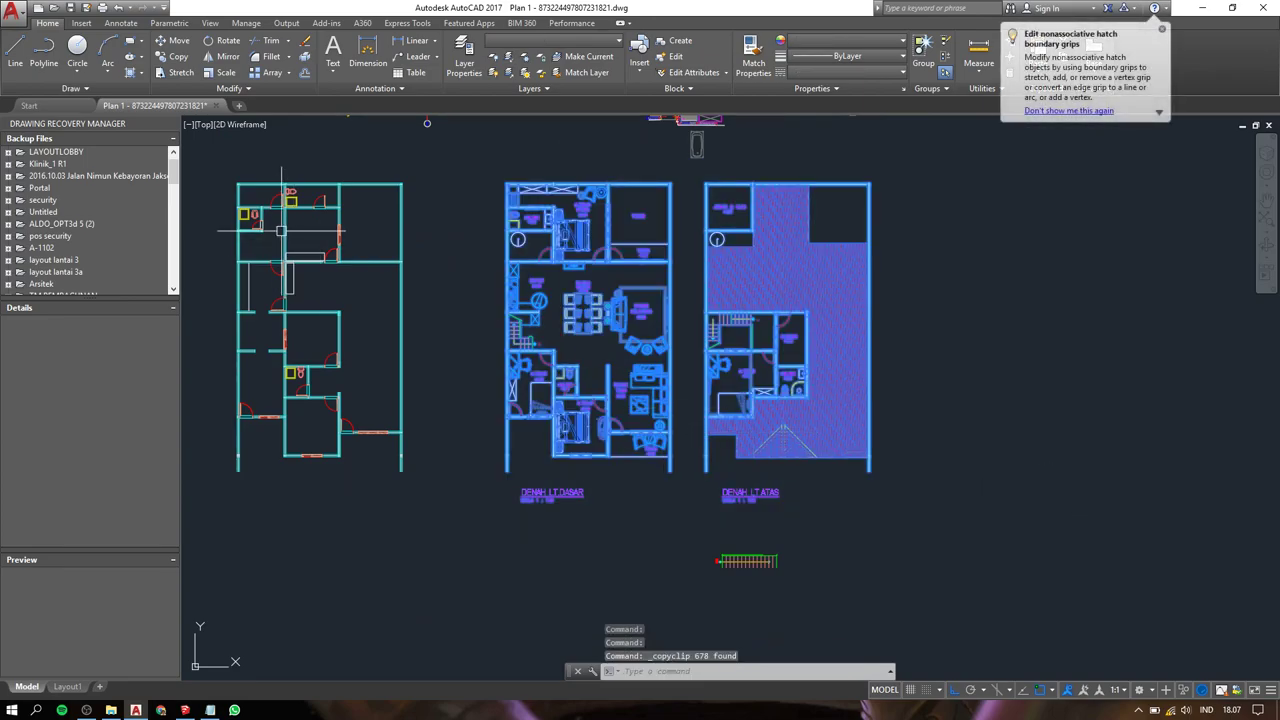
key("Escape")
key("ctrl+n")
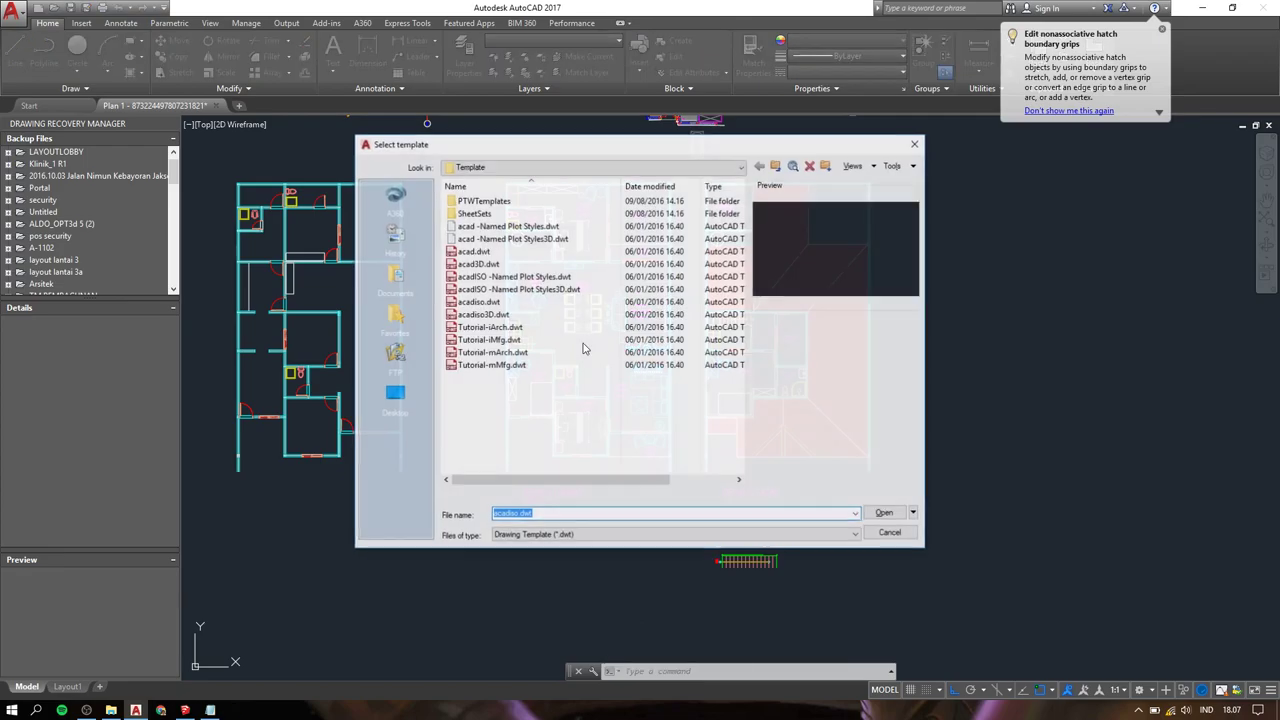
left_click(876, 513)
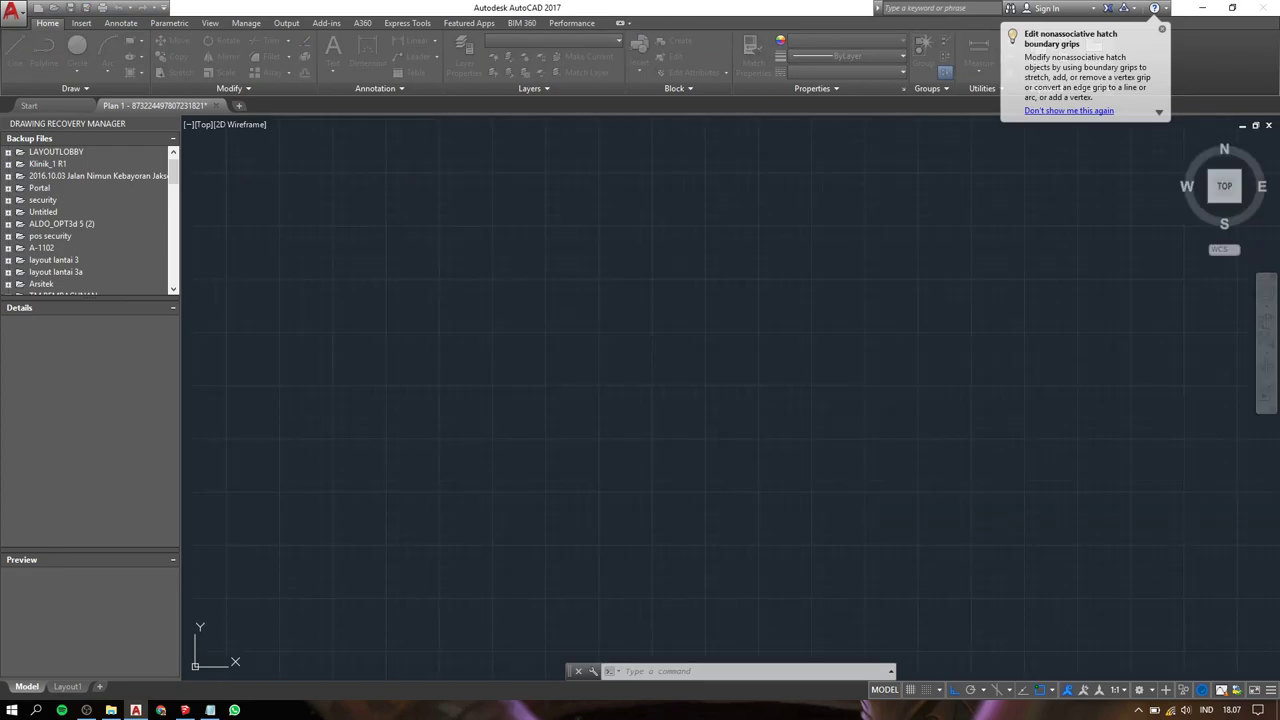
Paste the copied floor plans into the new drawing and zoom to fit them.
key("ctrl+v")
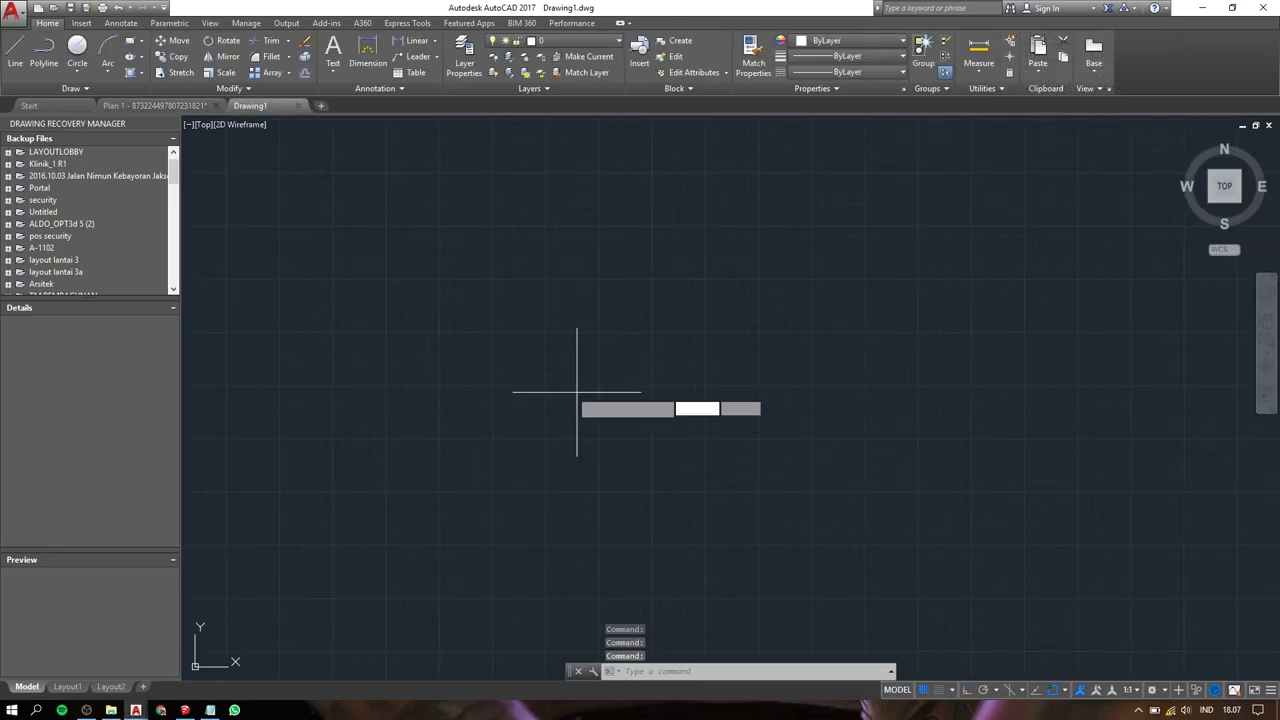
left_click(597, 408)
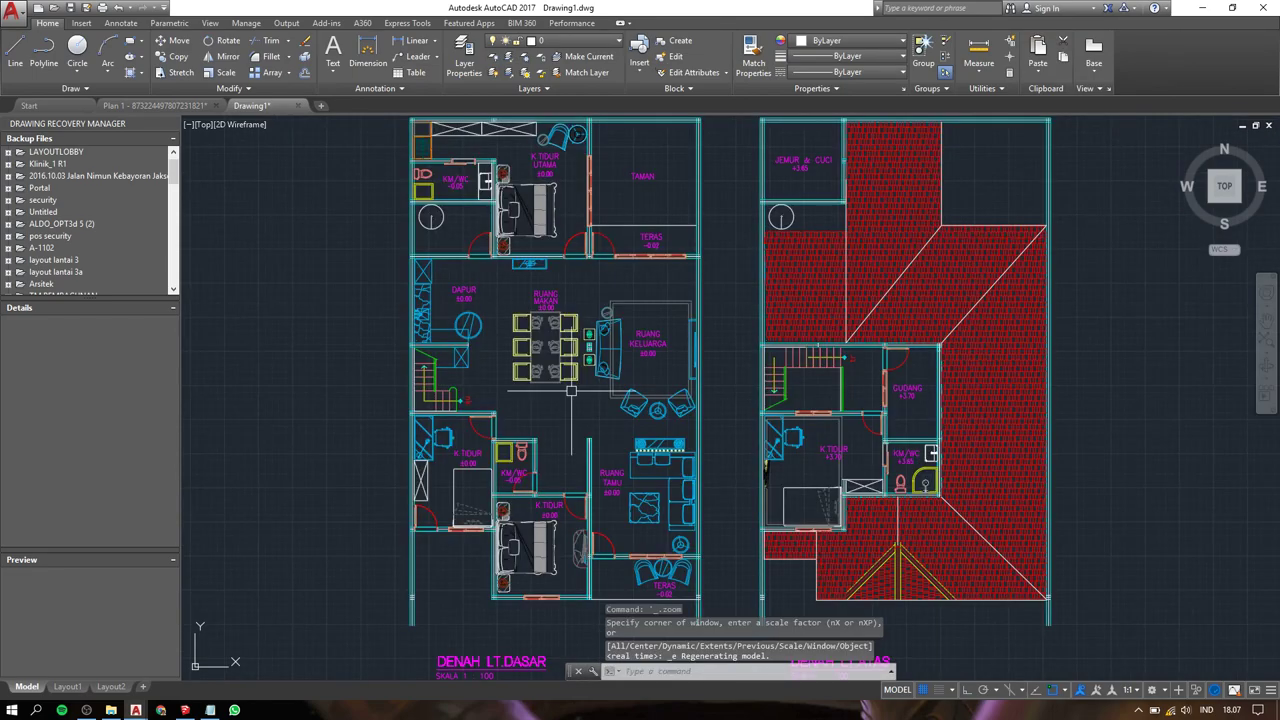
middle_click(519, 358)
middle_click(519, 358)
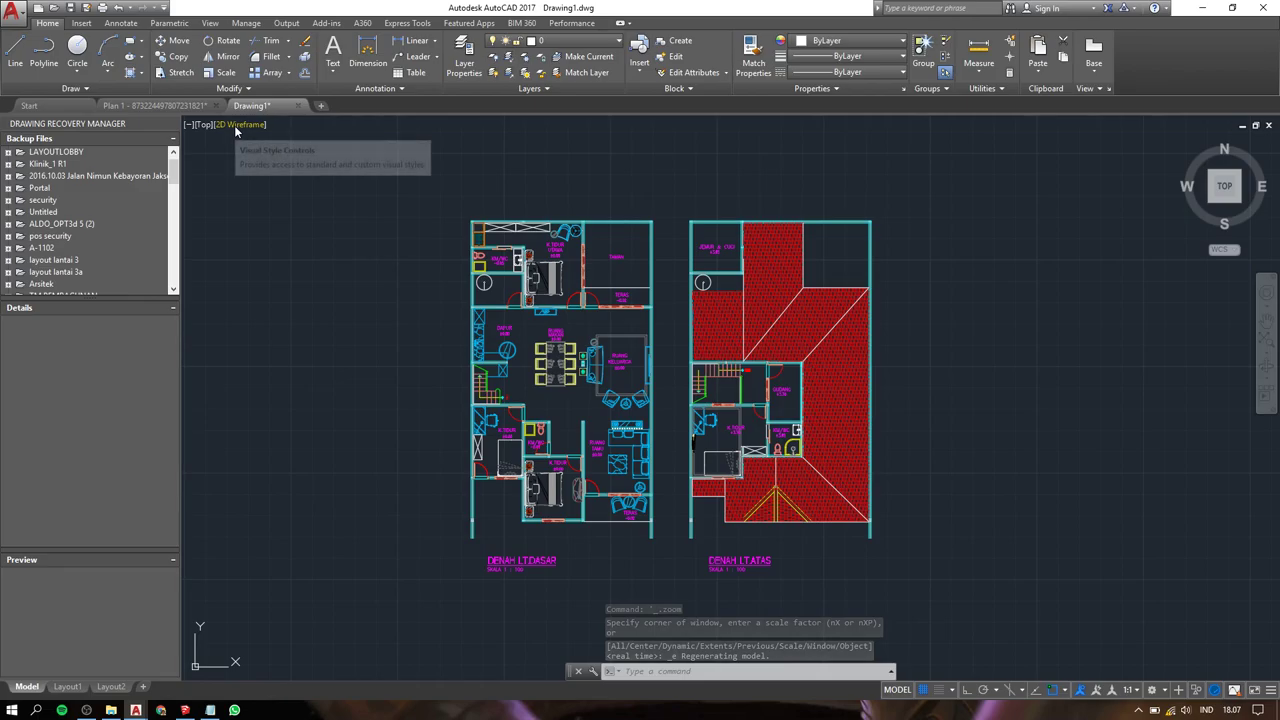
Save the new drawing as 'layout 1.dwg'.
key("ctrl+s")
type("layout")
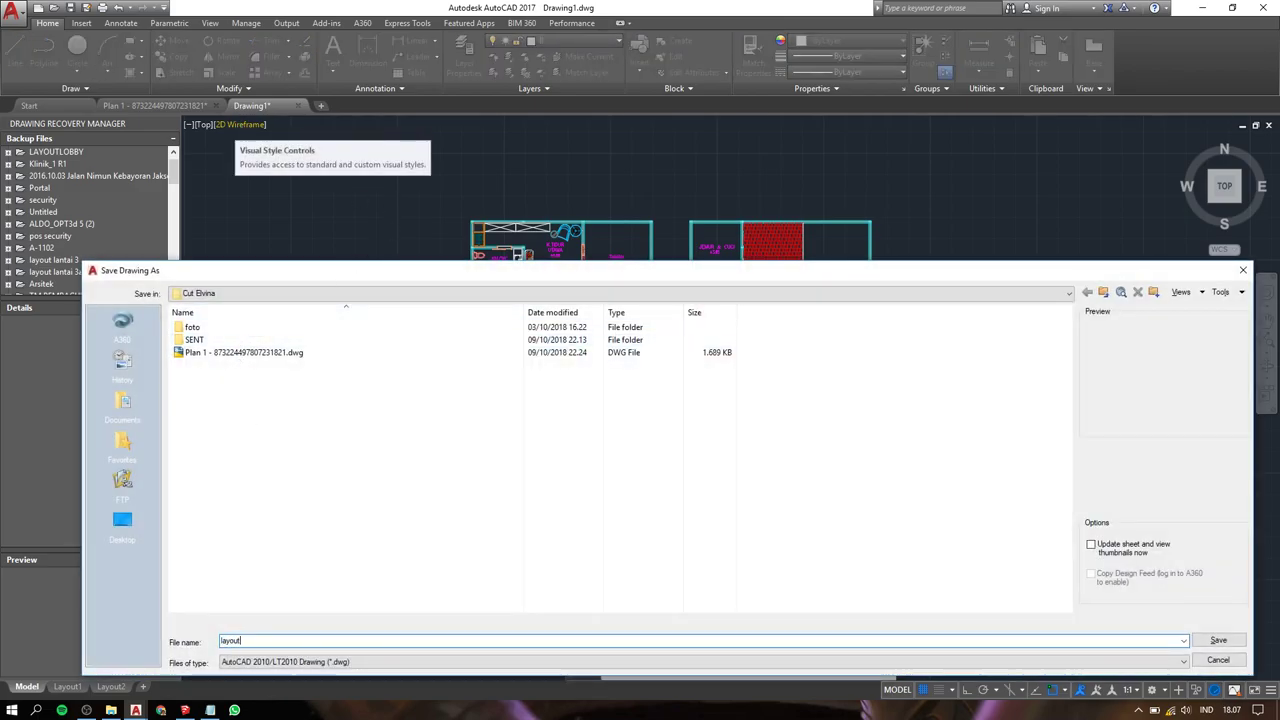
type("1")
key("Return")
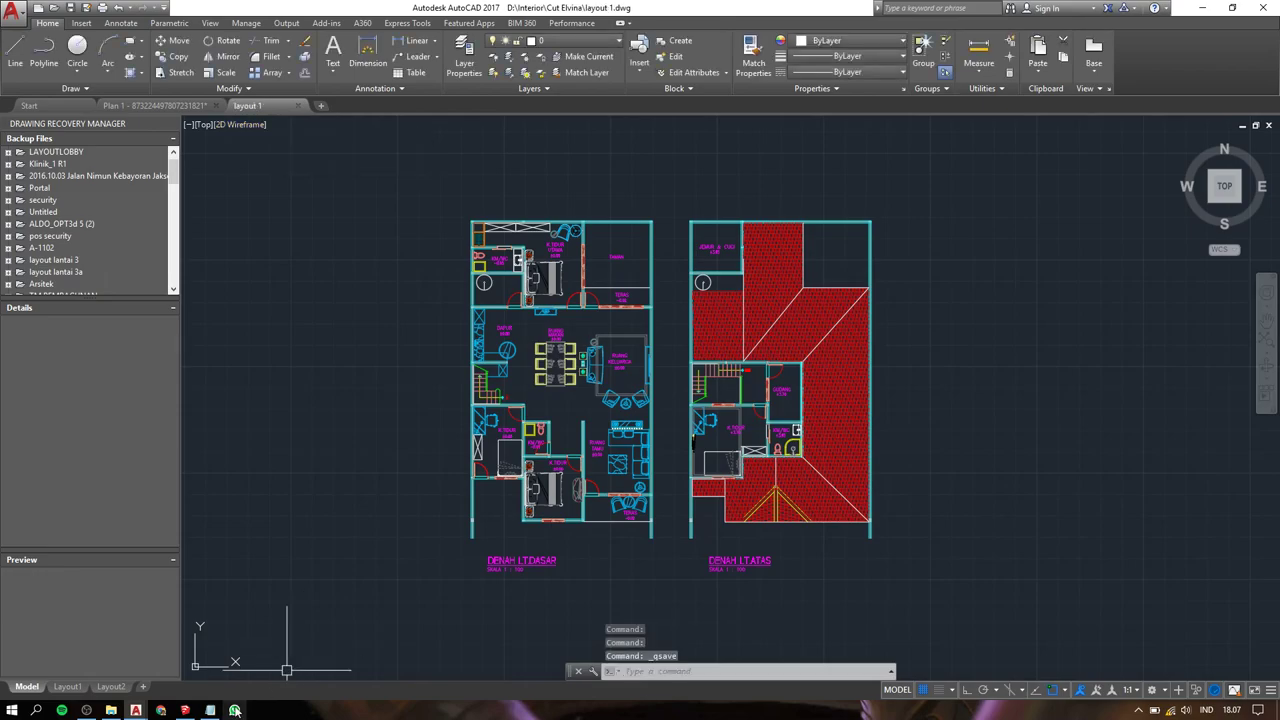
Back in SketchUp, start importing an AutoCAD file from the File menu.
left_click(185, 710)
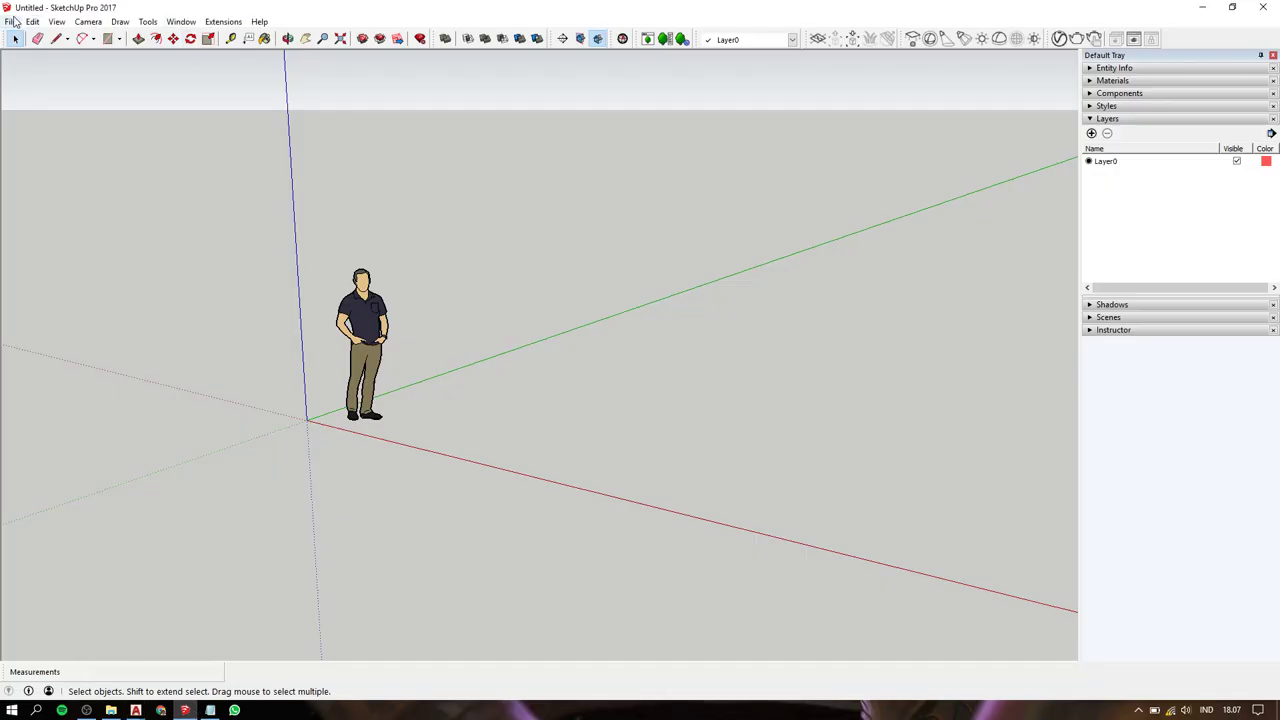
left_click(211, 710)
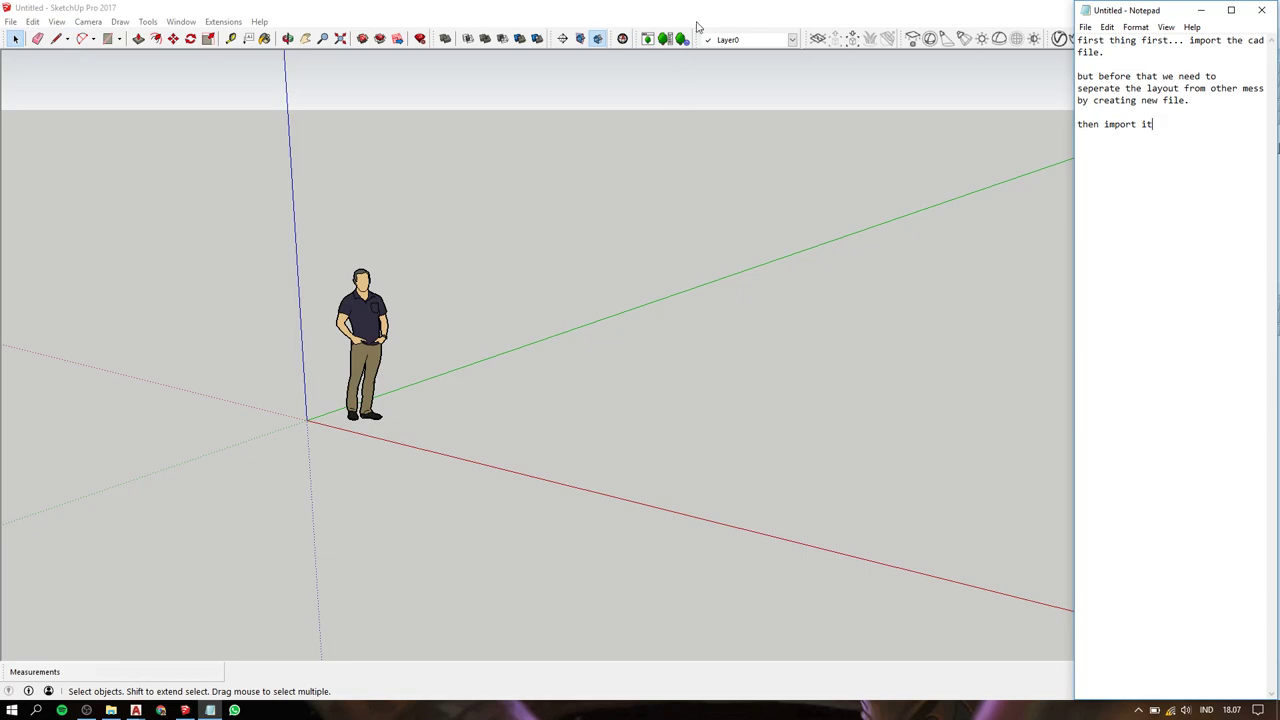
left_click(10, 21)
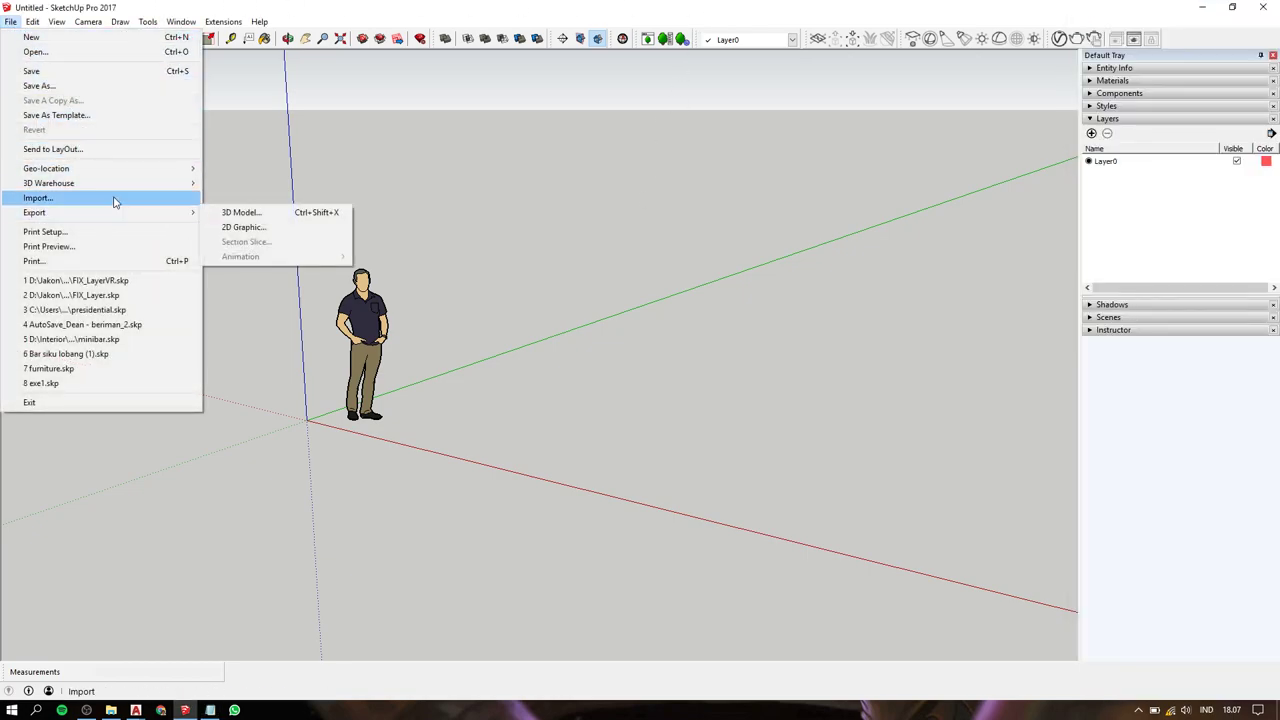
left_click(112, 197)
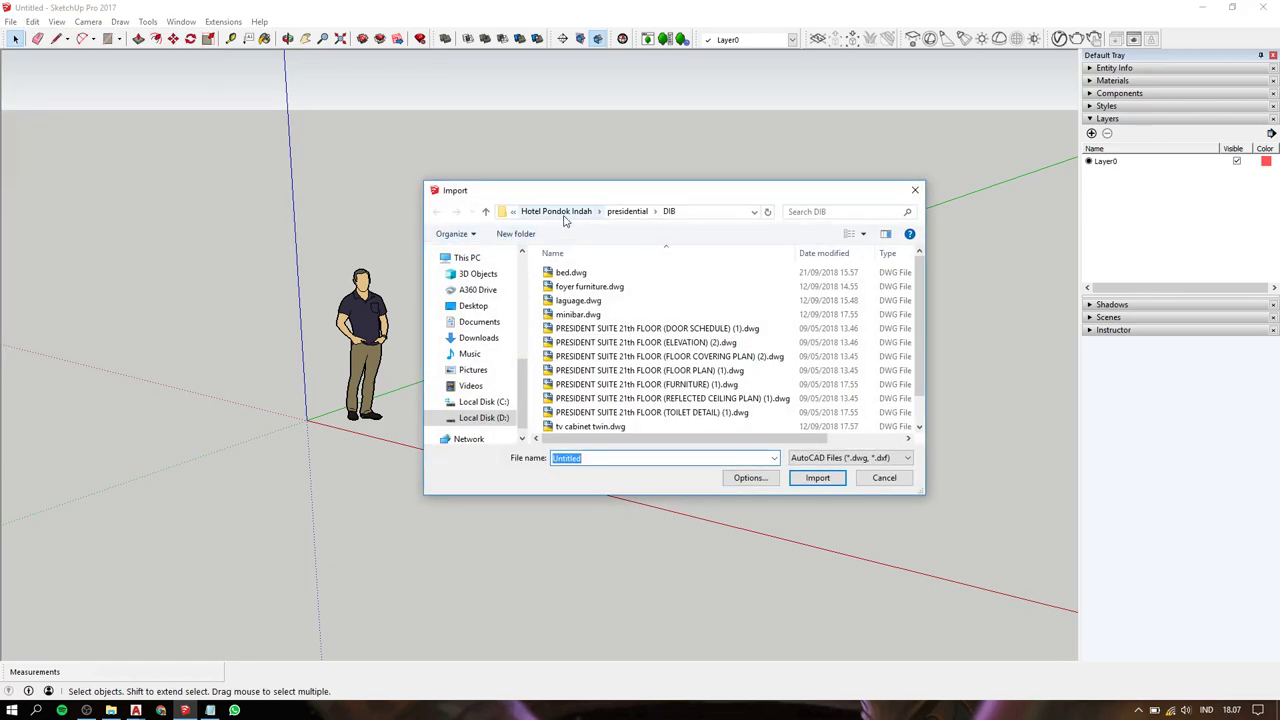
Browse to the project folder under D:\Interior and import layout 1.dwg.
left_click(513, 213)
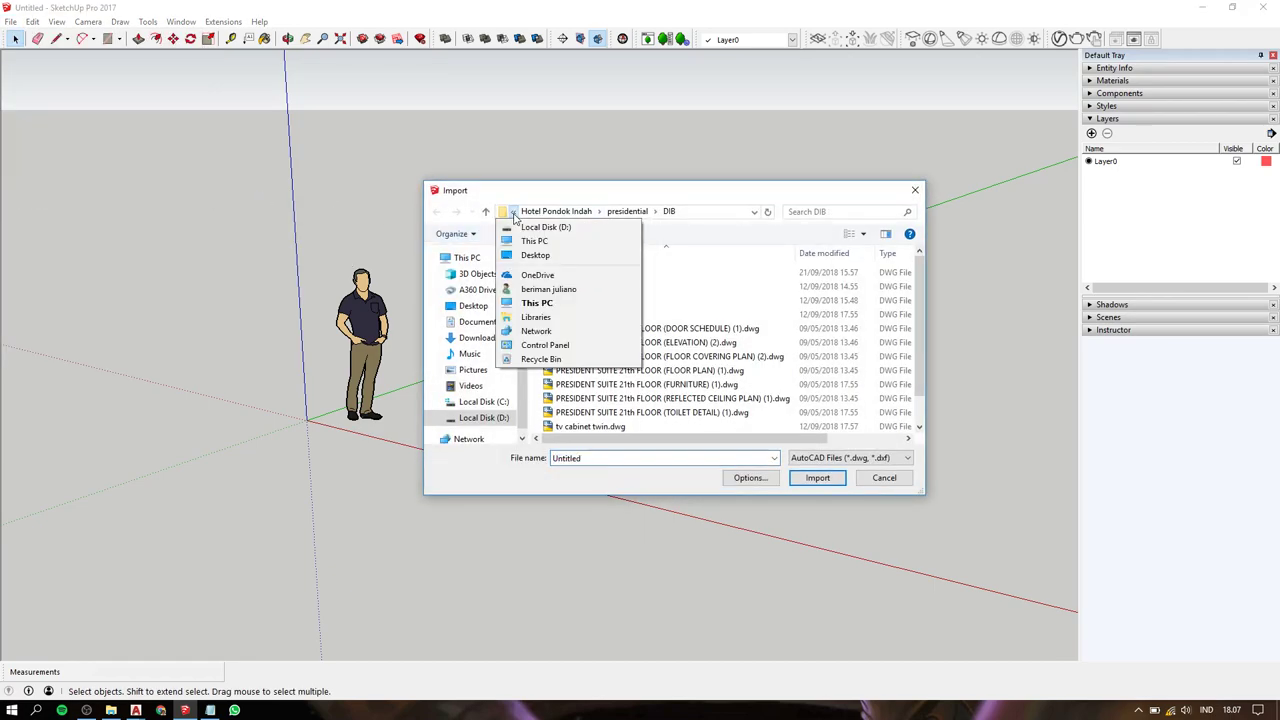
left_click(546, 306)
left_click(484, 417)
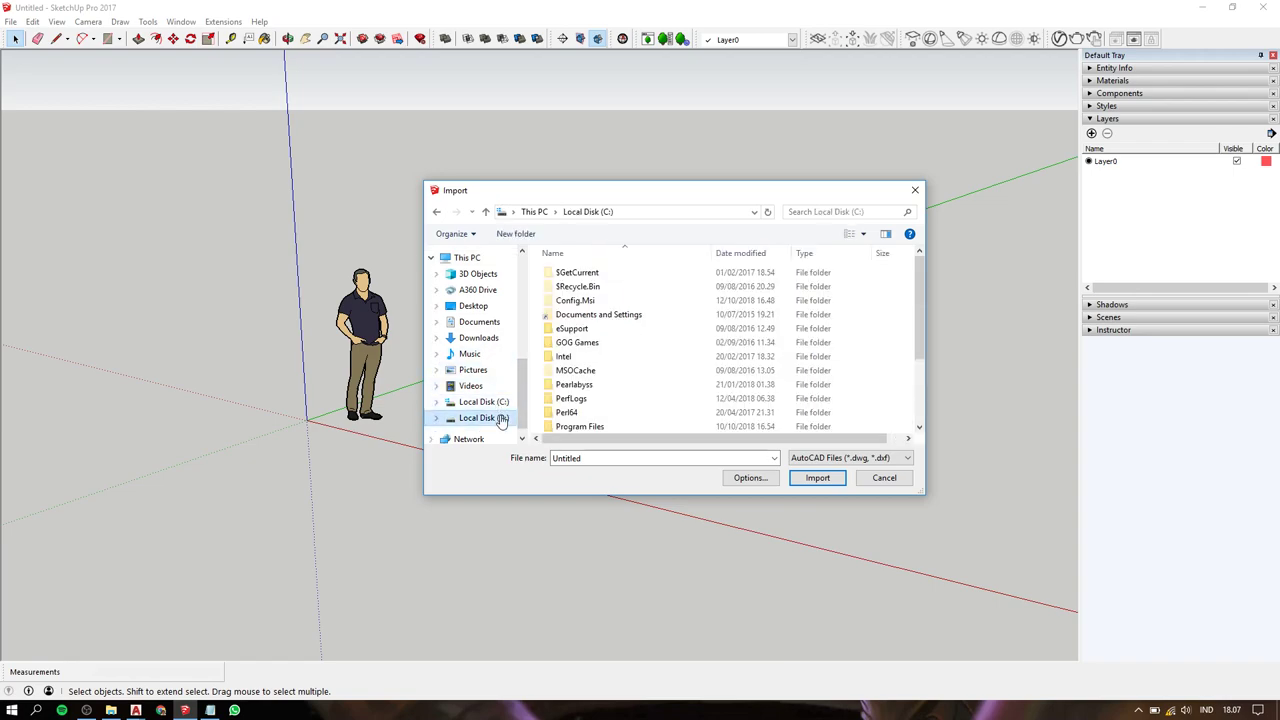
scroll(580, 352, "down", 4)
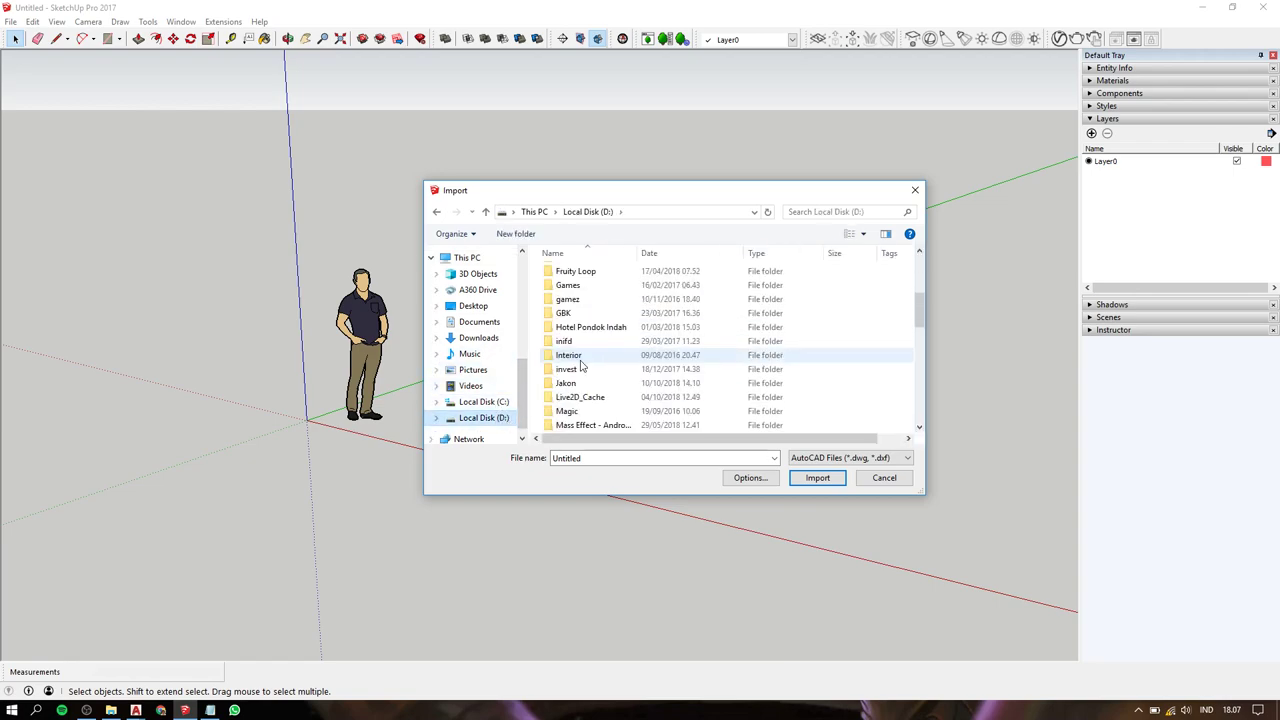
left_click(580, 360)
double_click(580, 362)
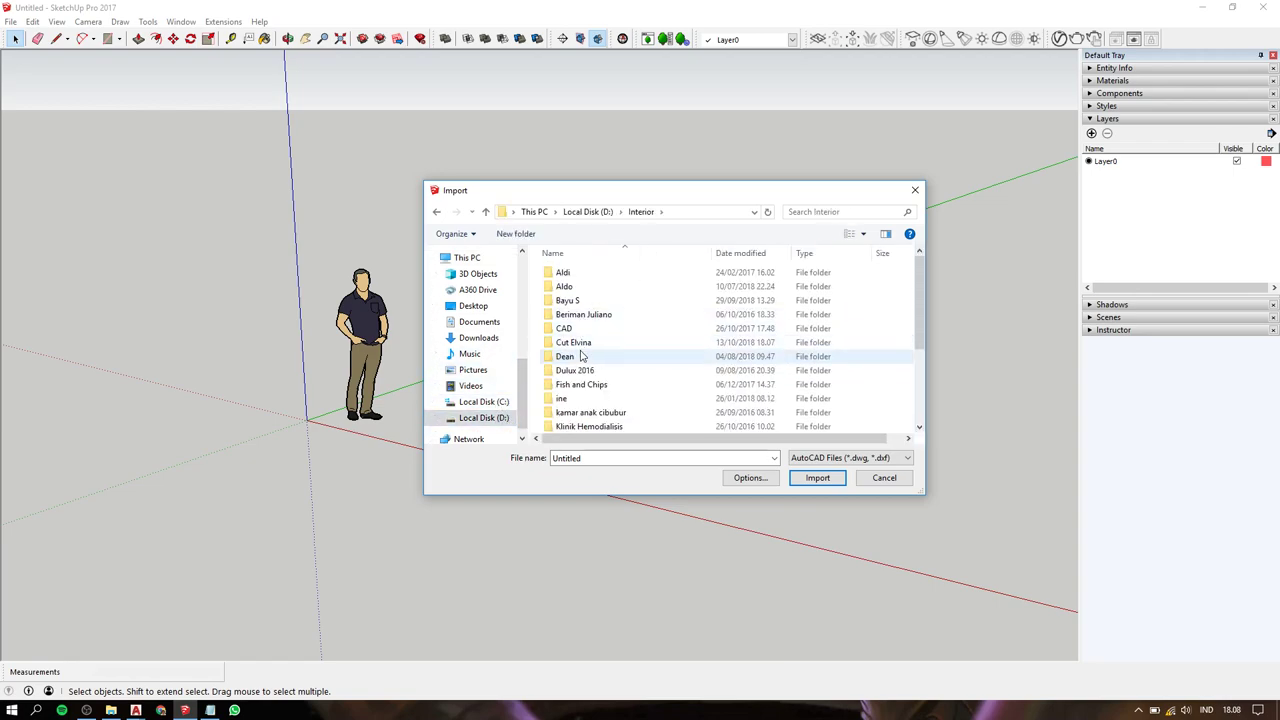
double_click(578, 342)
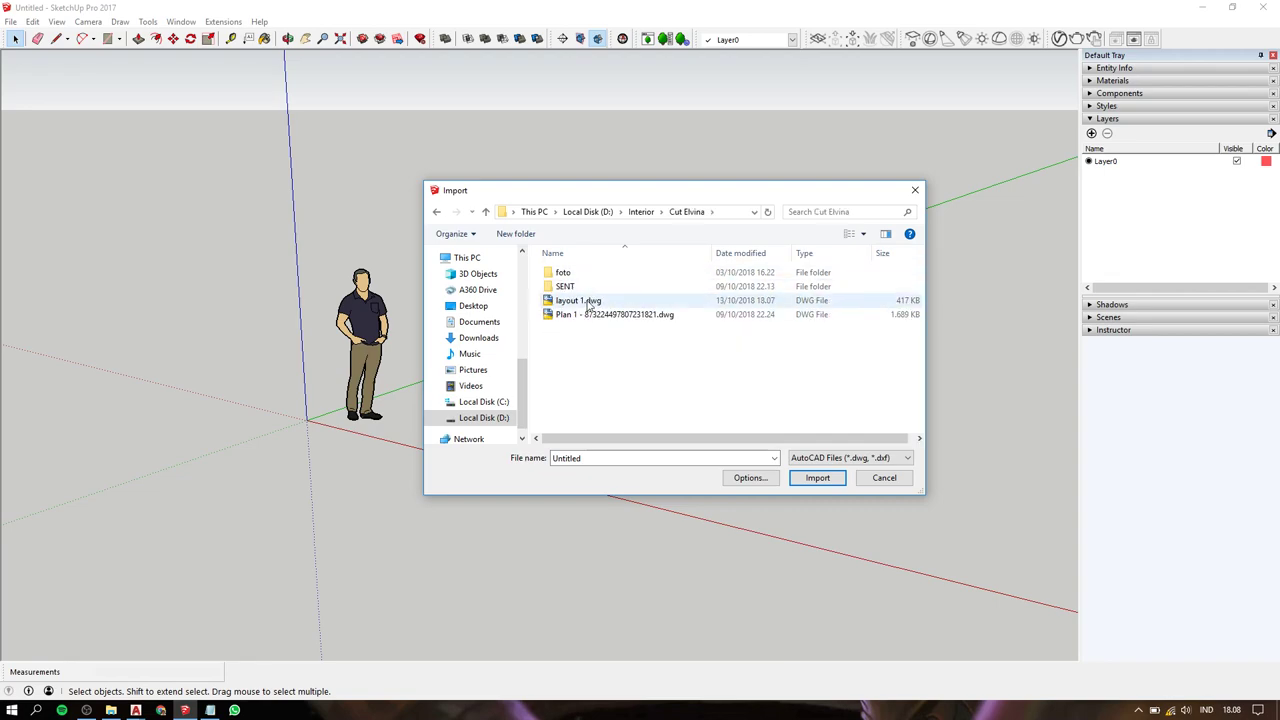
left_click(589, 305)
left_click(807, 479)
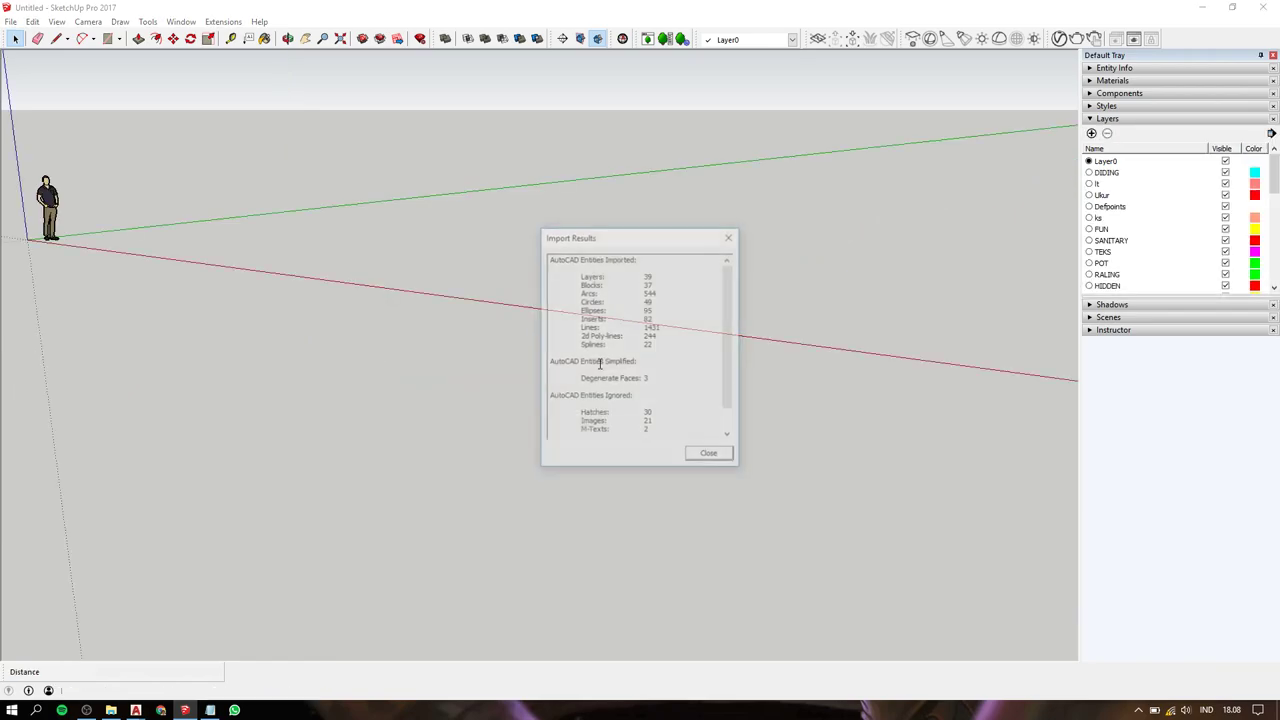
Close the Import Results summary and orbit and zoom toward the imported plans.
left_click(711, 456)
middle_click_drag(709, 457, 354, 466)
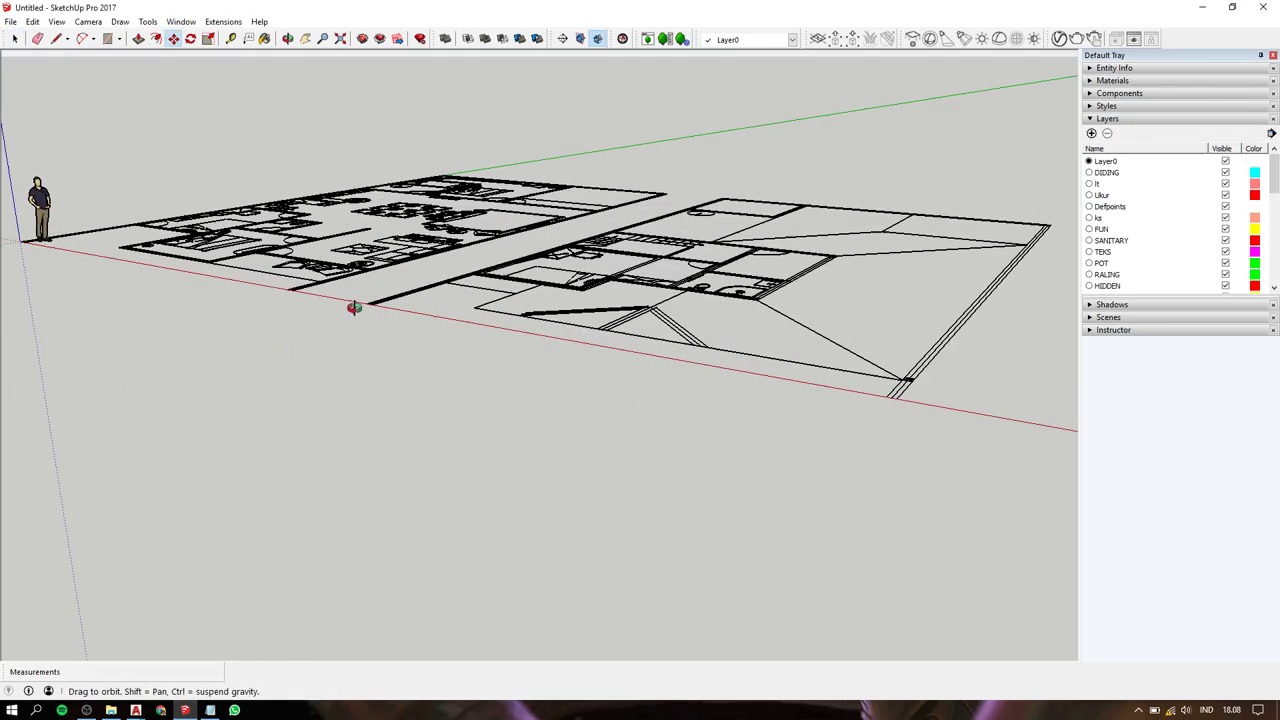
scroll(537, 398, "up", 5)
scroll(537, 398, "up", 2)
Tilt the view over the two floor plans and bring the Notepad notes back.
key("space")
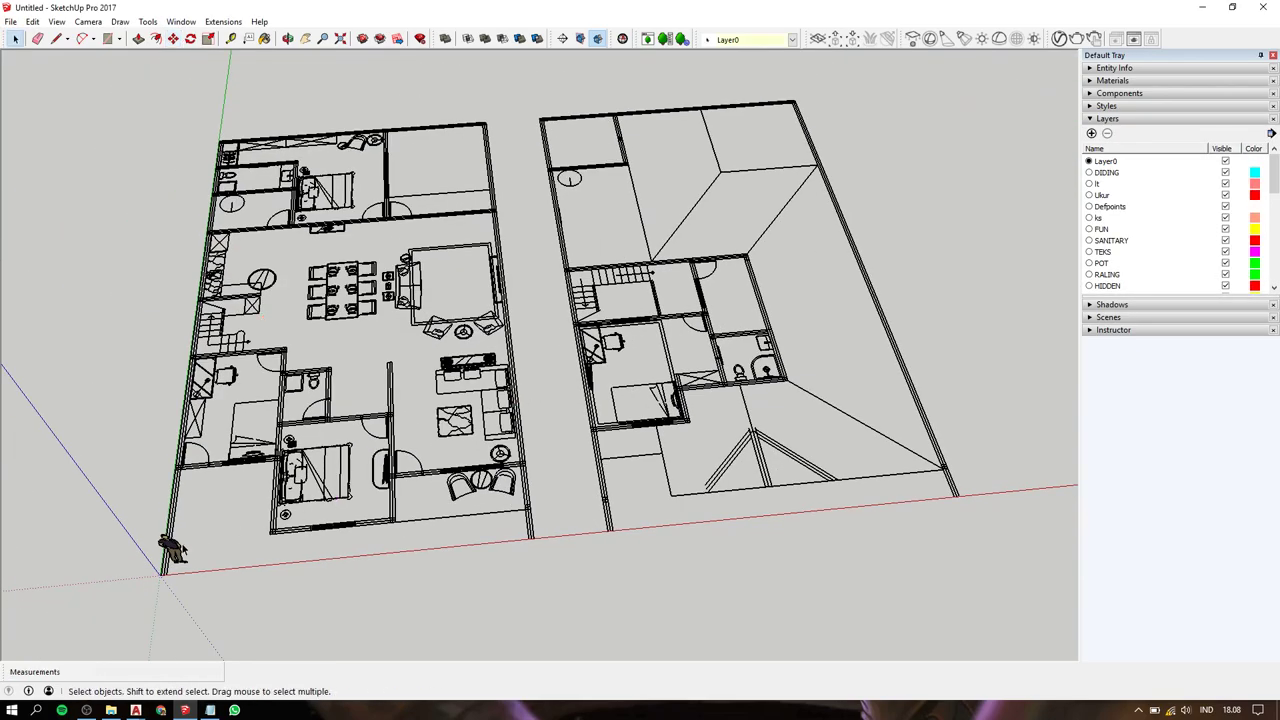
left_click(178, 546)
left_click(509, 585)
mouse_move(509, 585)
middle_mouse_down()
mouse_move(403, 305)
mouse_move(500, 143)
mouse_move(440, 200)
middle_mouse_up()
scroll(499, 305, "down", 2)
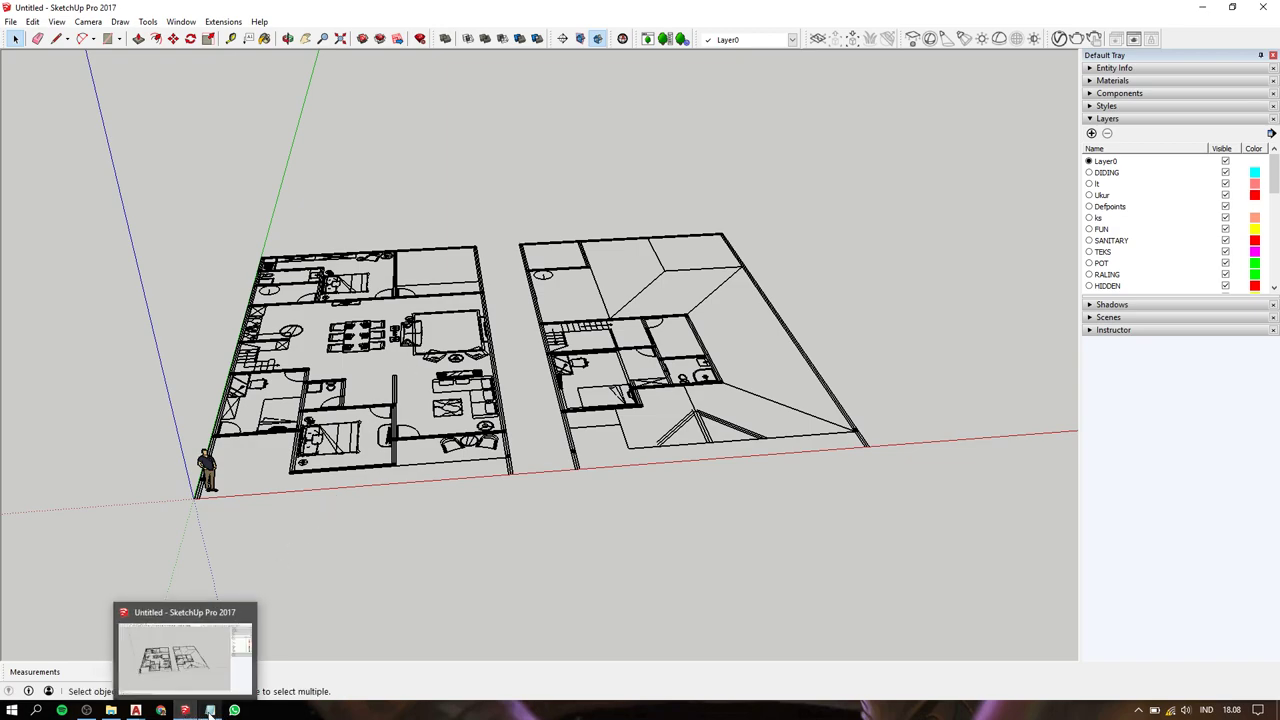
left_click(210, 710)
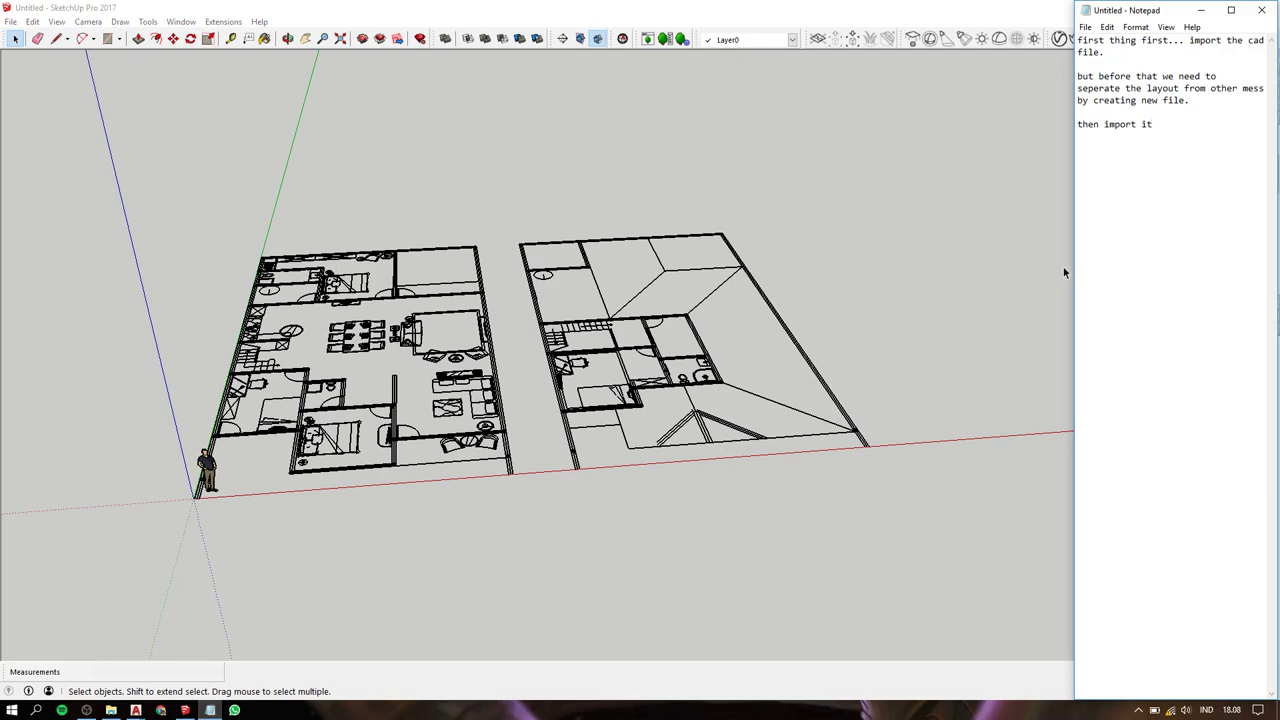
Add the note 'after that lets make all the wall first' in Notepad.
key("Return")
key("Return")
type("av")
key("BackSpace")
key("BackSpace")
type("after that ")
type("lest")
key("BackSpace")
key("BackSpace")
key("BackSpace")
type("ets mak")
type("e all the wall ")
type("fir")
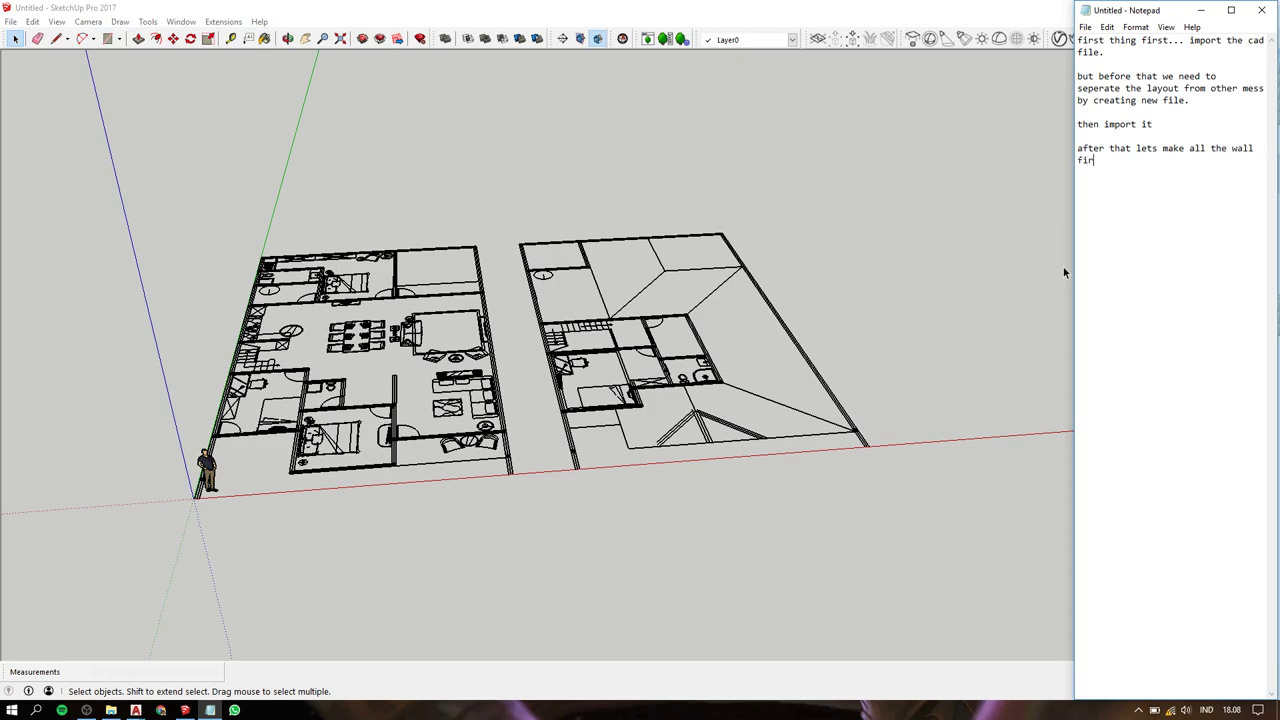
type("st")
key("Return")
Orbit to a top-down view of the imported plan and lock it in place.
left_click(466, 217)
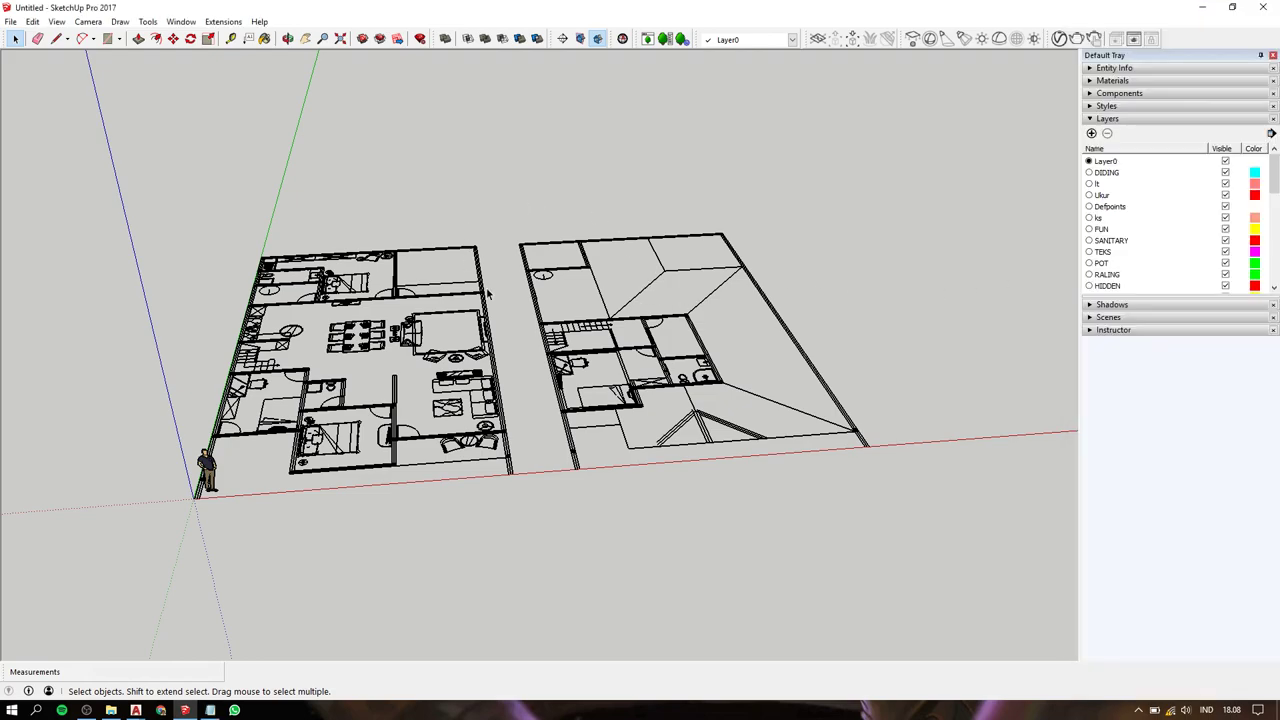
mouse_move(466, 217)
middle_mouse_down()
mouse_move(475, 265)
mouse_move(630, 265)
middle_mouse_up()
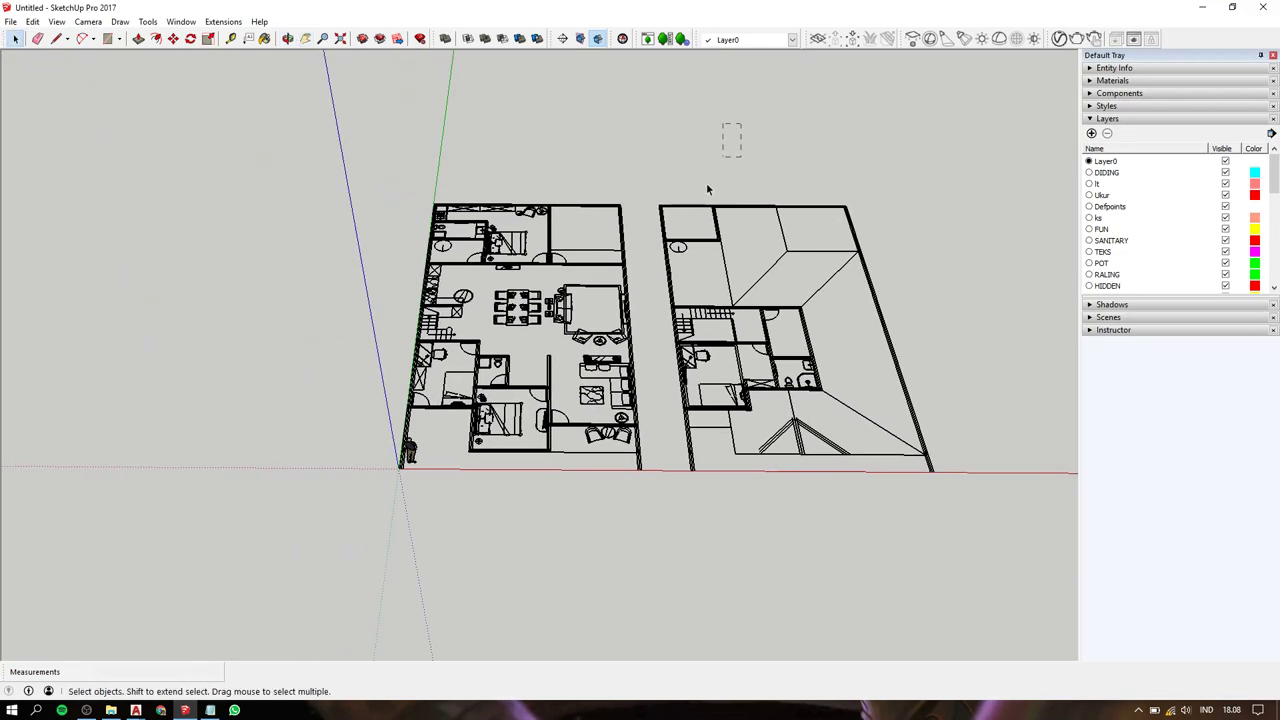
right_click(600, 267)
left_click(656, 320)
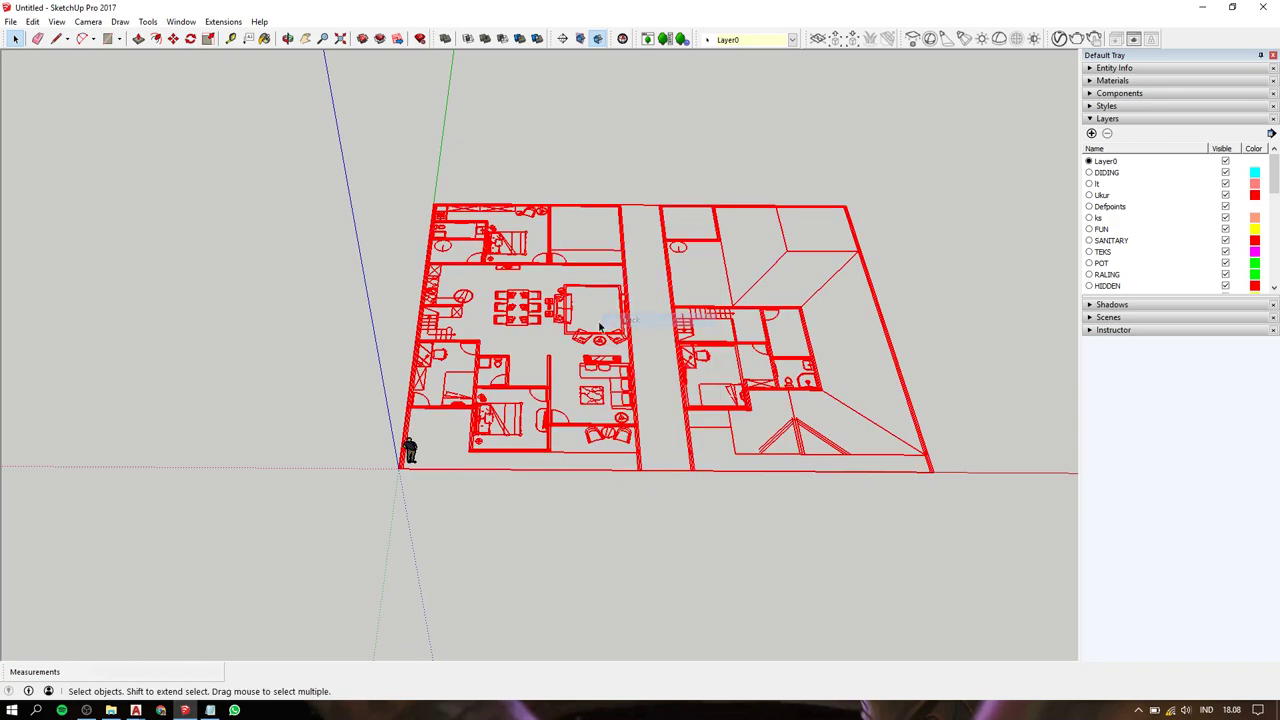
scroll(430, 420, "up", 2)
scroll(430, 420, "up", 3)
scroll(437, 421, "up", 3)
Trace the left outer wall as a rectangle face from the plan corner to the top corner.
scroll(440, 420, "down", 1)
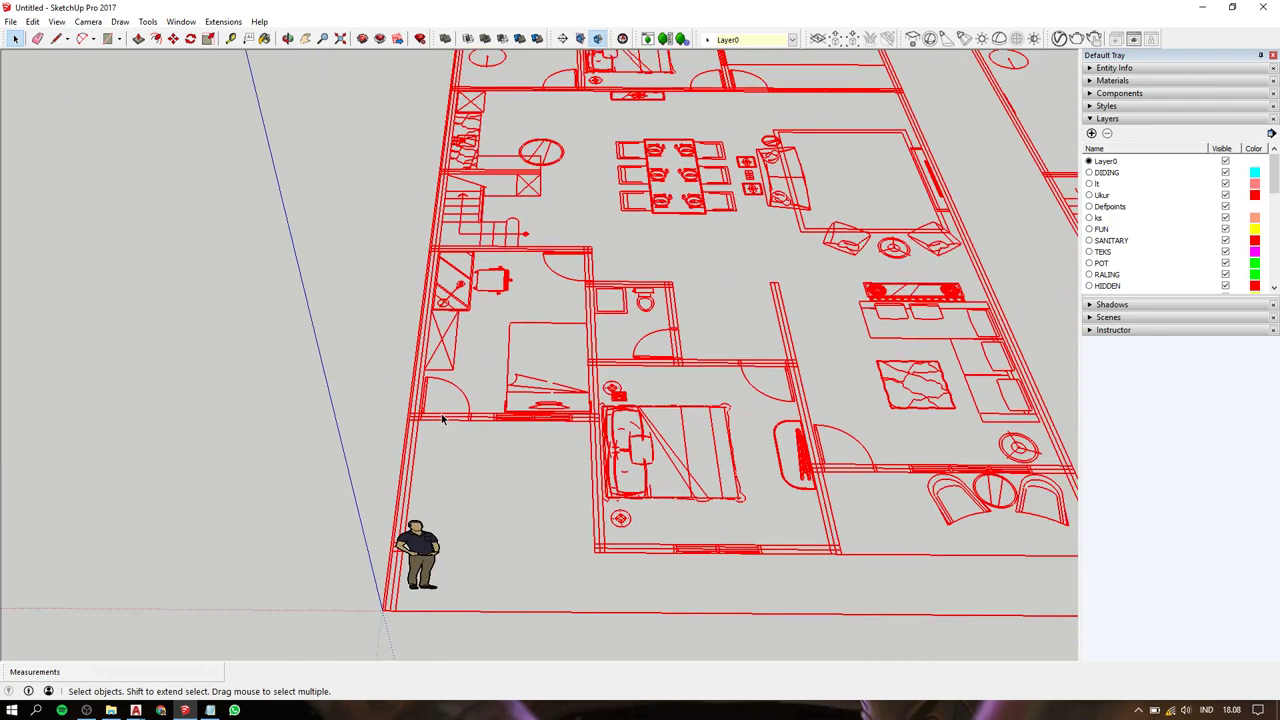
key("l")
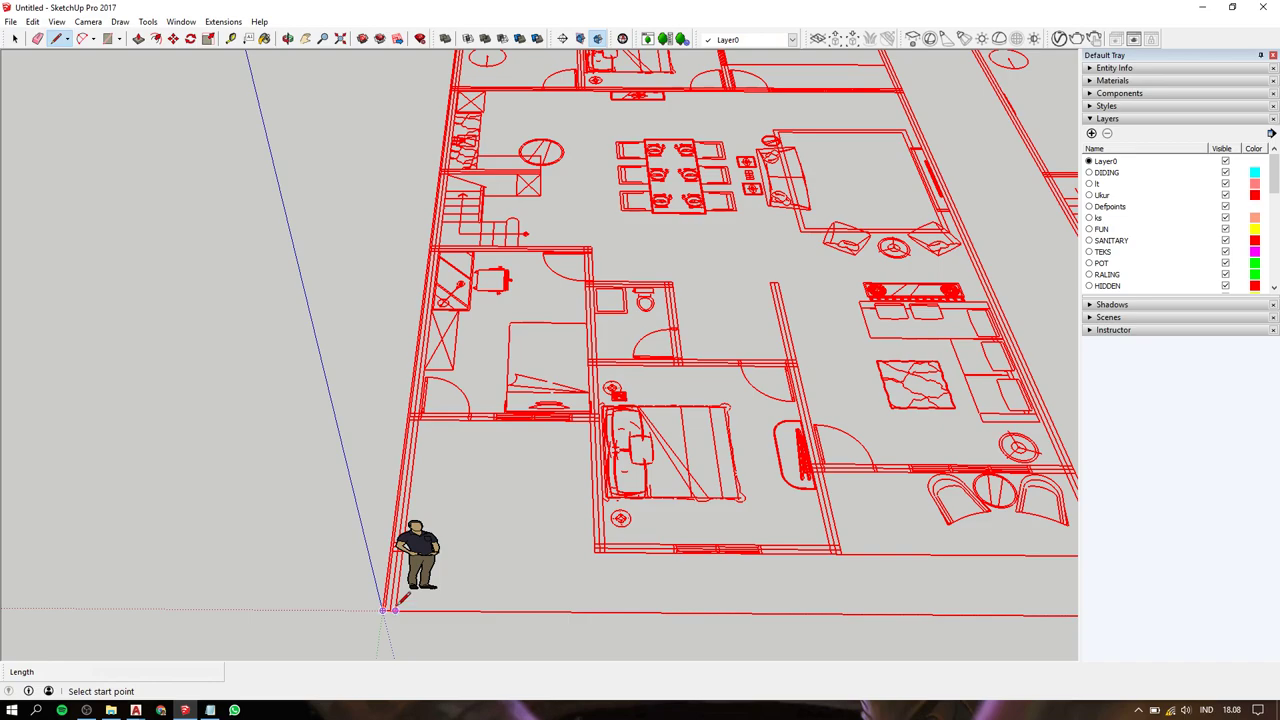
left_click(383, 610)
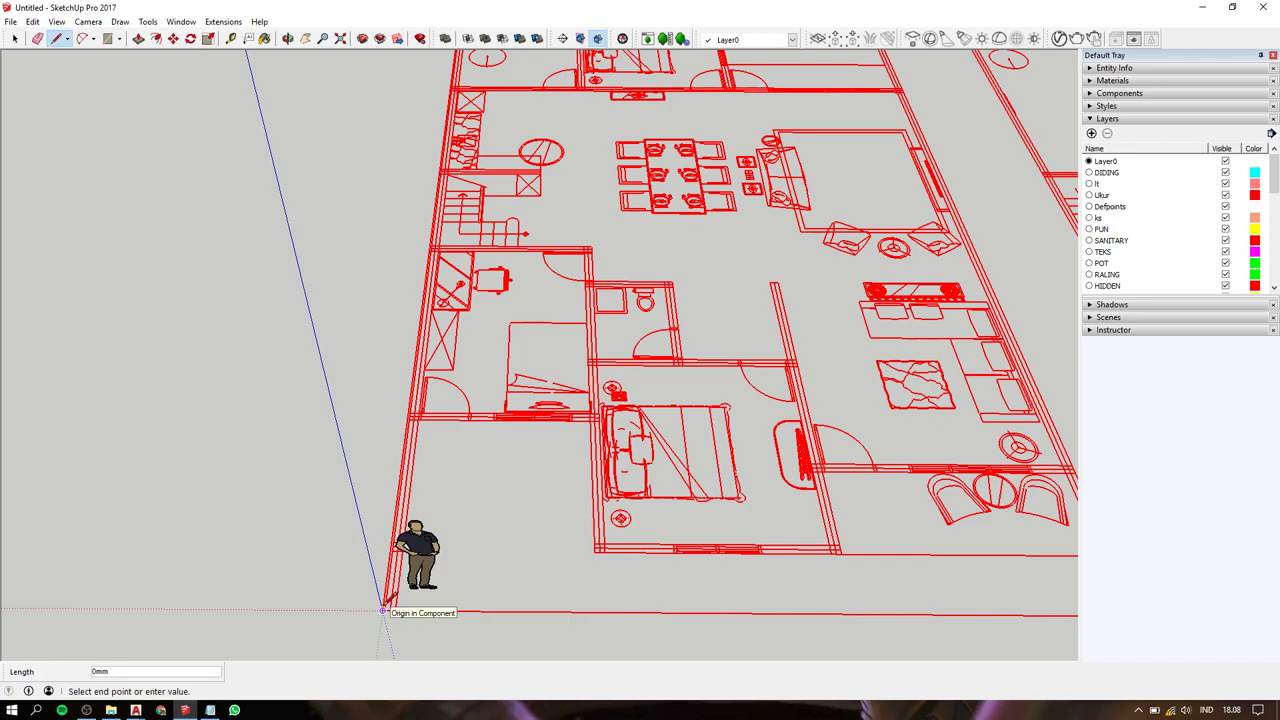
key("r")
scroll(388, 604, "up", 3)
scroll(390, 605, "up", 3)
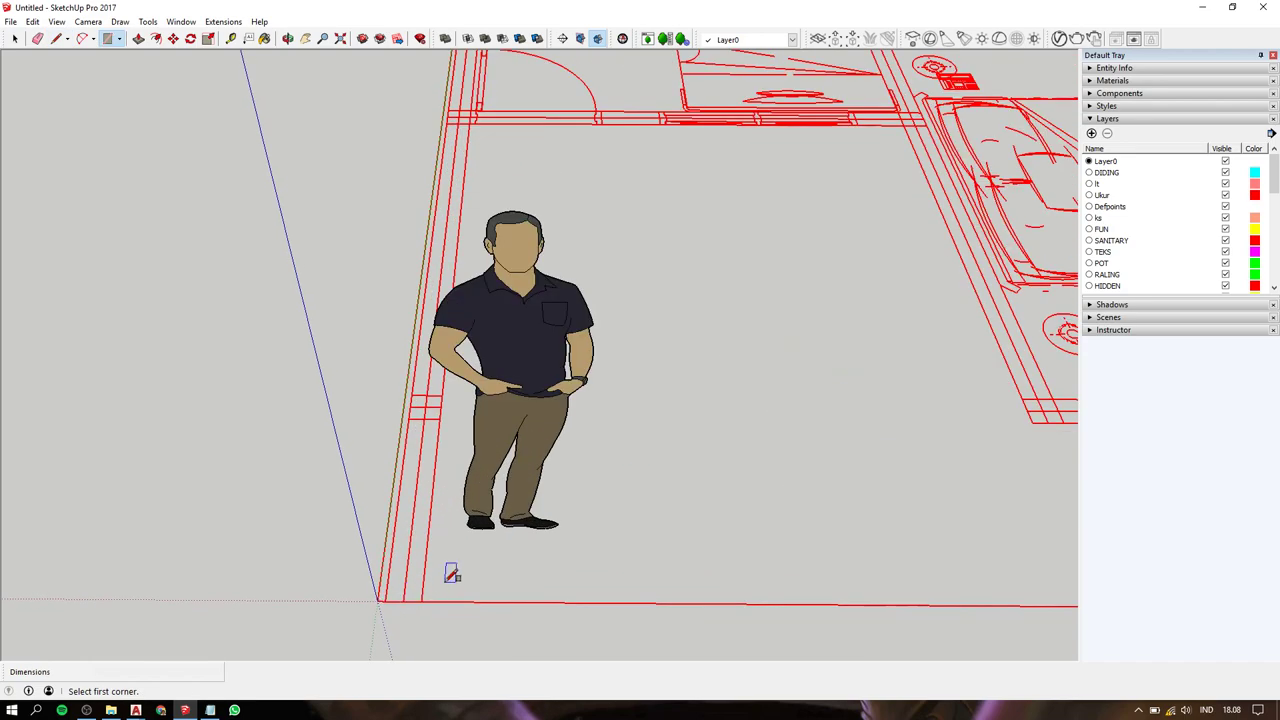
left_click(378, 600)
scroll(380, 598, "down", 2)
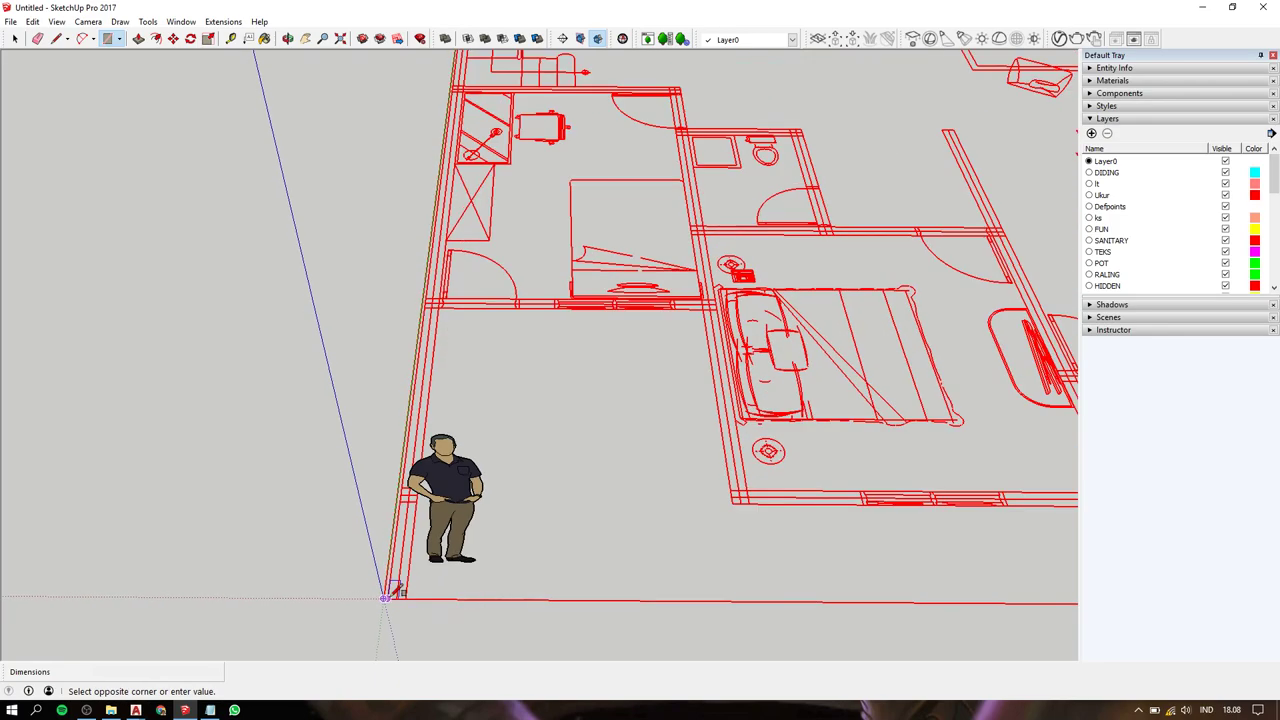
scroll(390, 592, "down", 3)
scroll(397, 587, "down", 2)
scroll(414, 286, "up", 3)
scroll(414, 286, "up", 3)
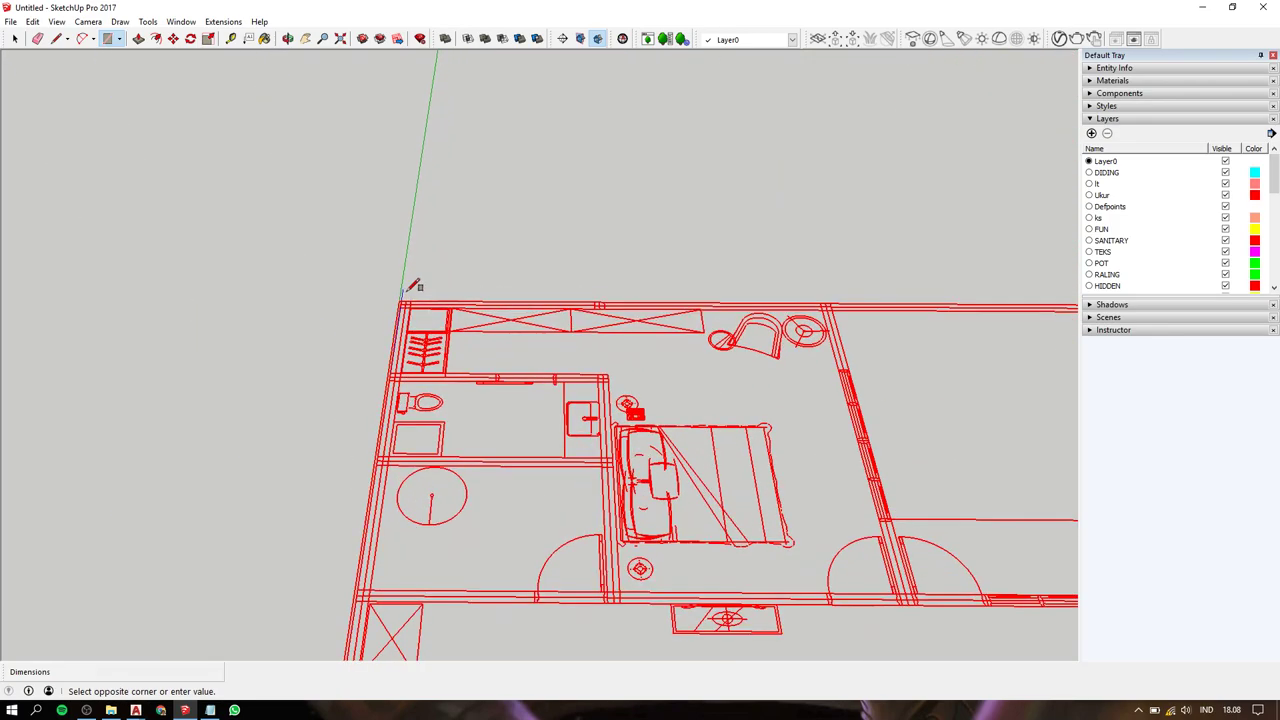
scroll(423, 294, "up", 3)
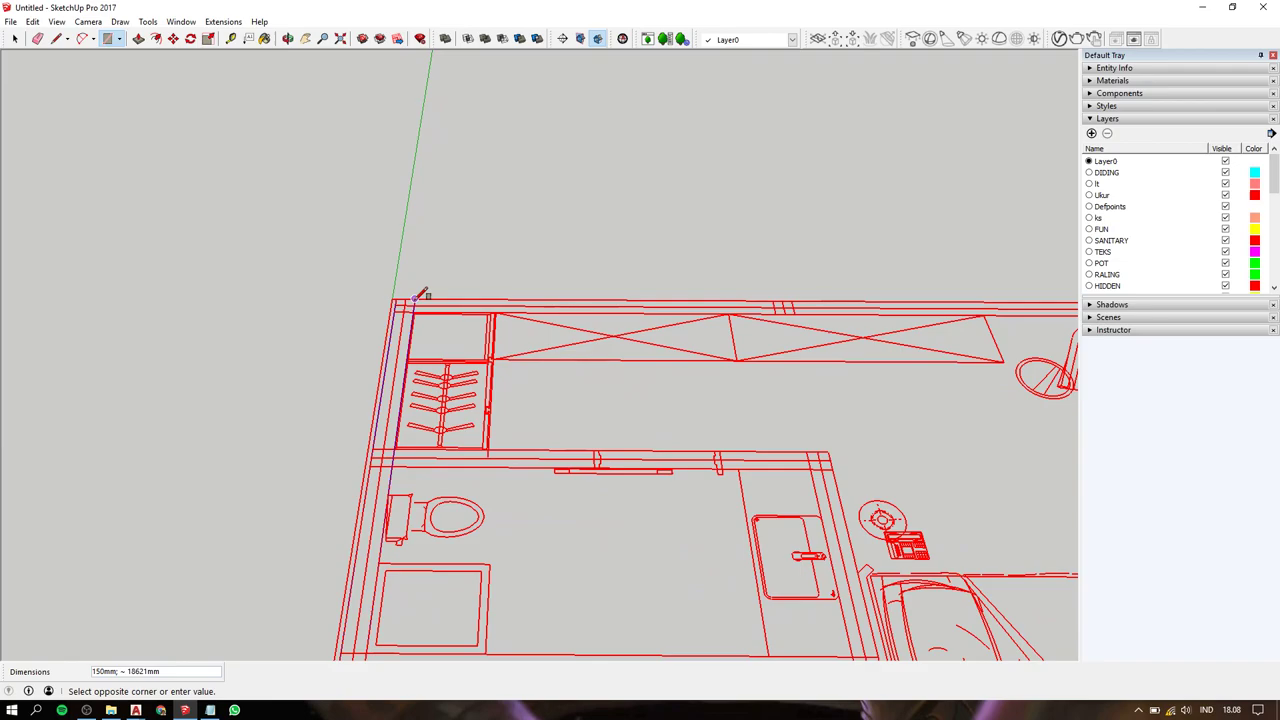
left_click(414, 299)
Trace the top wall as a rectangle face from the top-left corner to the wall endpoint.
left_click(415, 299)
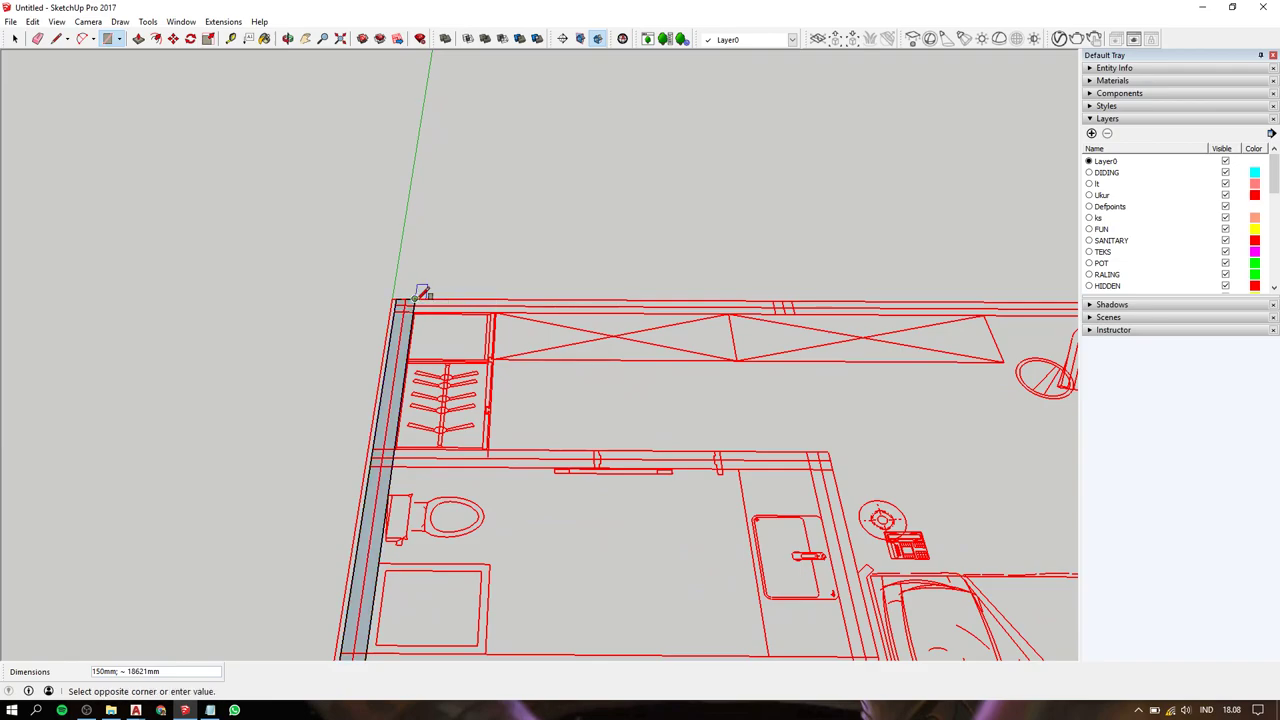
scroll(422, 293, "down", 3)
scroll(423, 286, "down", 2)
scroll(566, 286, "up", 2)
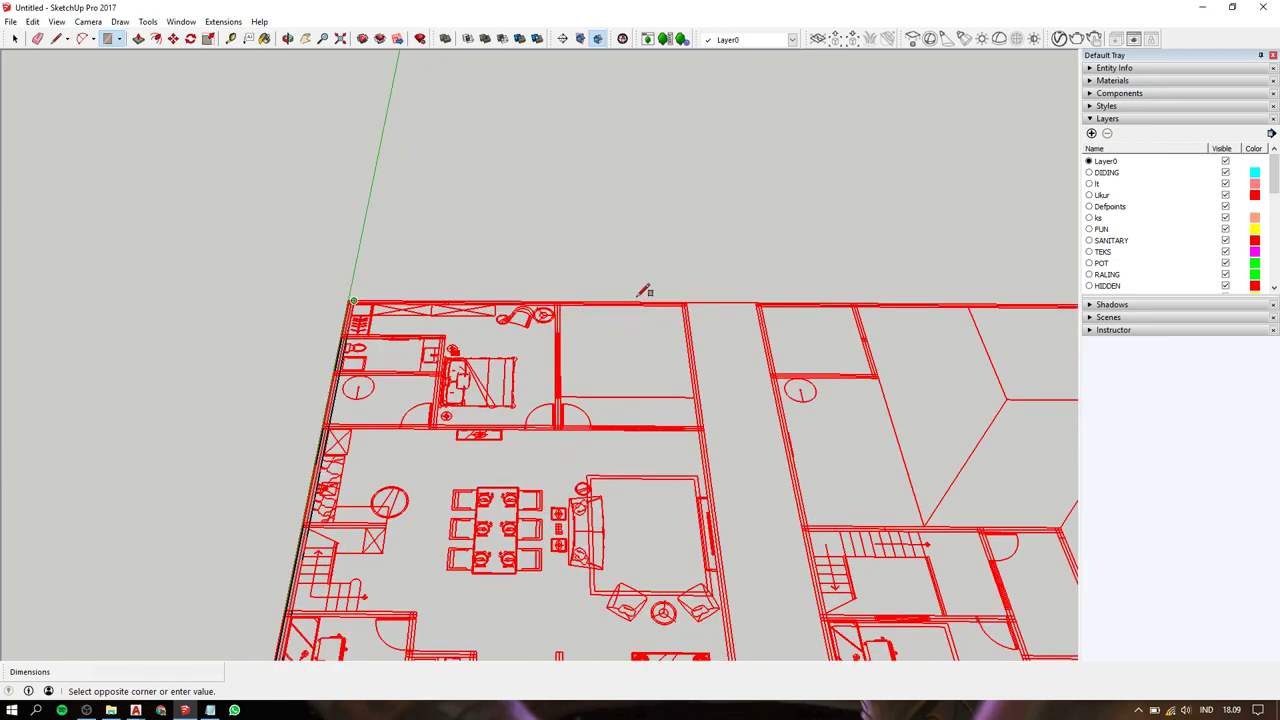
scroll(722, 302, "up", 3)
scroll(722, 302, "up", 2)
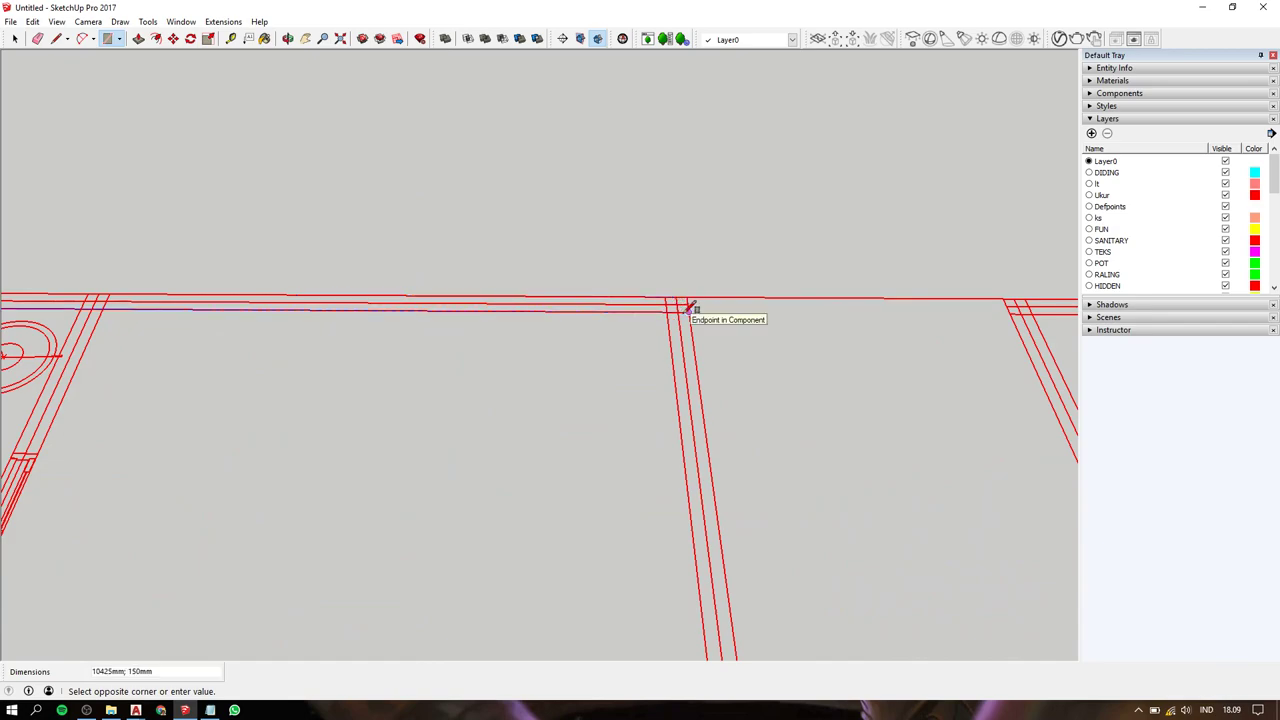
left_click(690, 308)
scroll(737, 271, "down", 3)
scroll(846, 297, "down", 3)
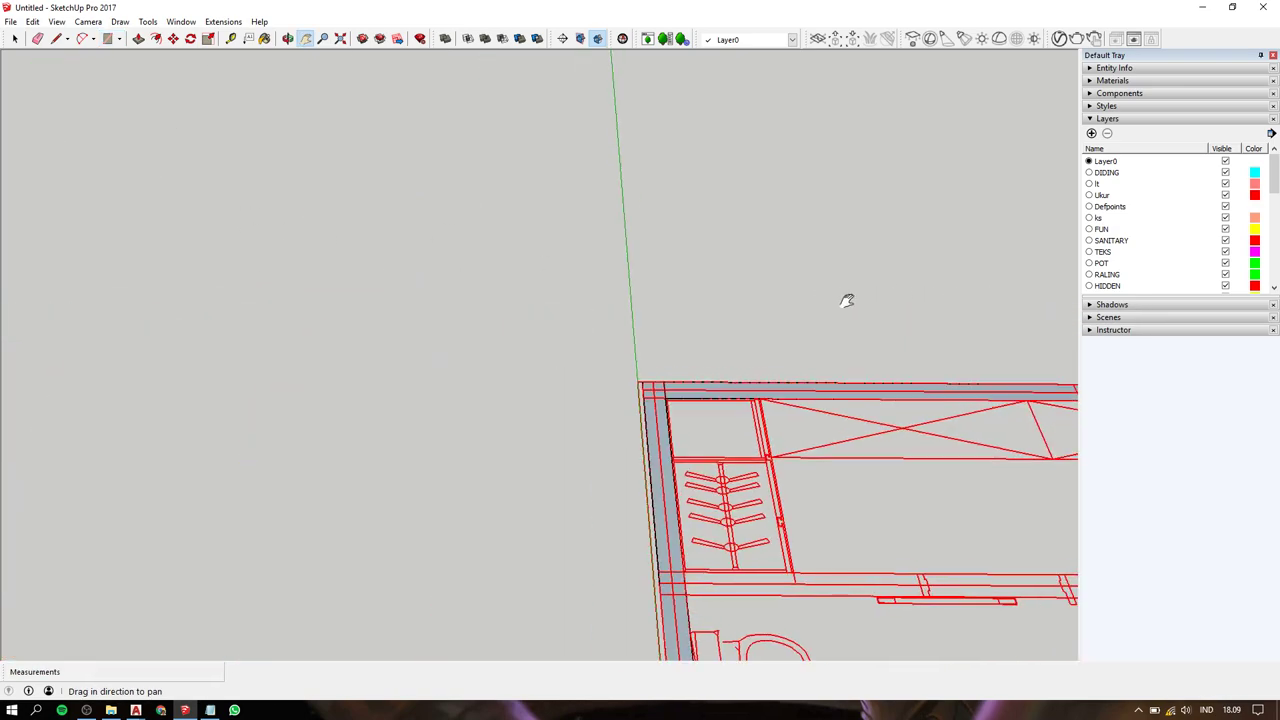
key("space")
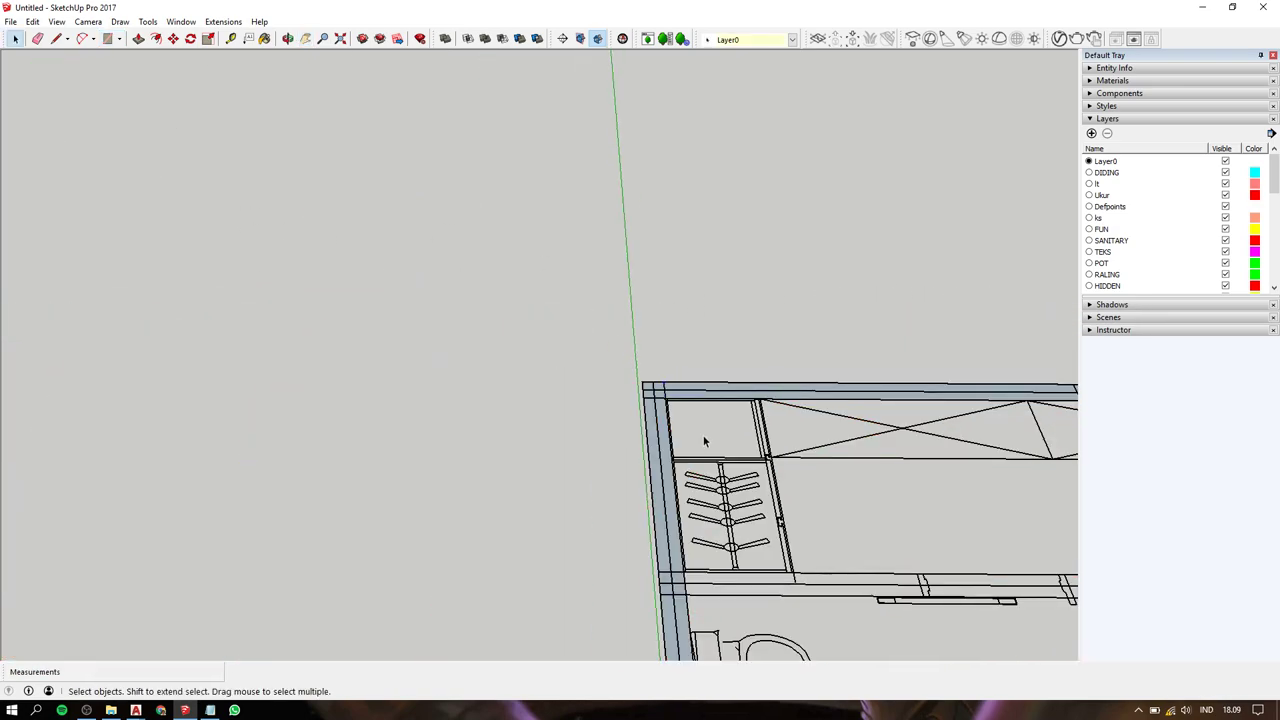
Trace the long 18471mm dividing wall strip as a rectangle face.
scroll(818, 390, "down", 1)
scroll(818, 390, "down", 2)
scroll(880, 354, "up", 3)
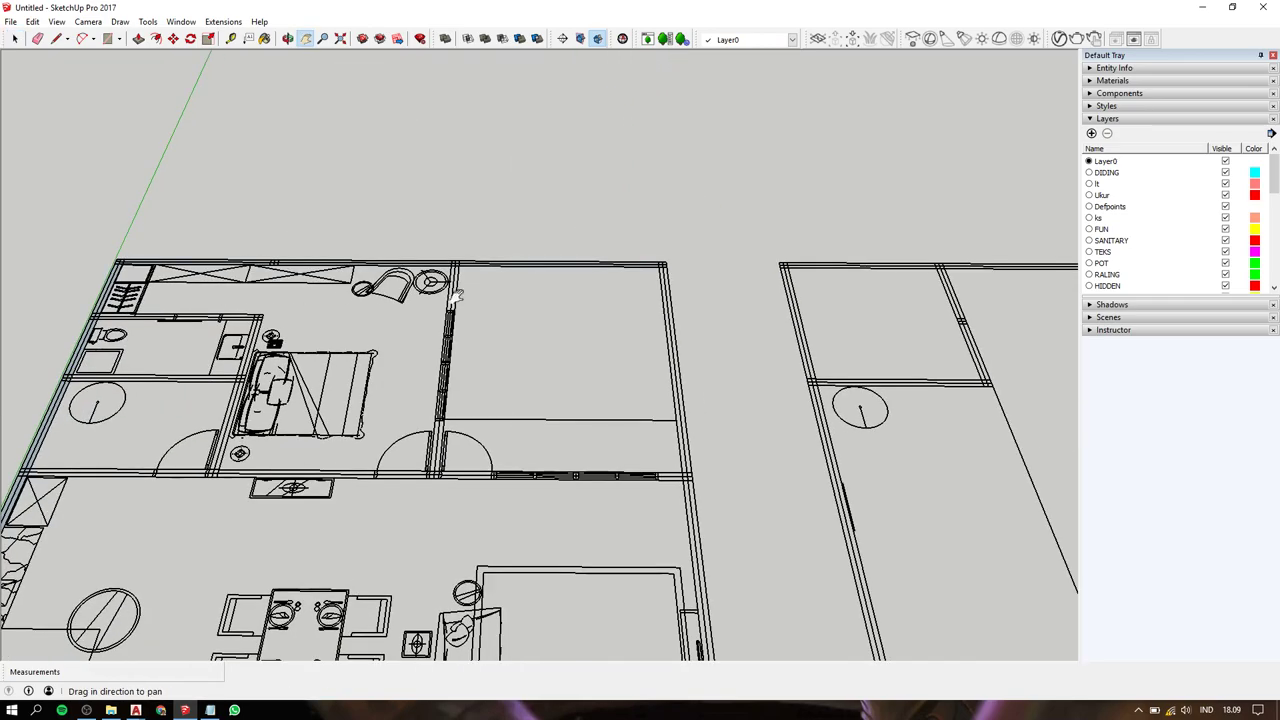
scroll(737, 263, "up", 3)
key("r")
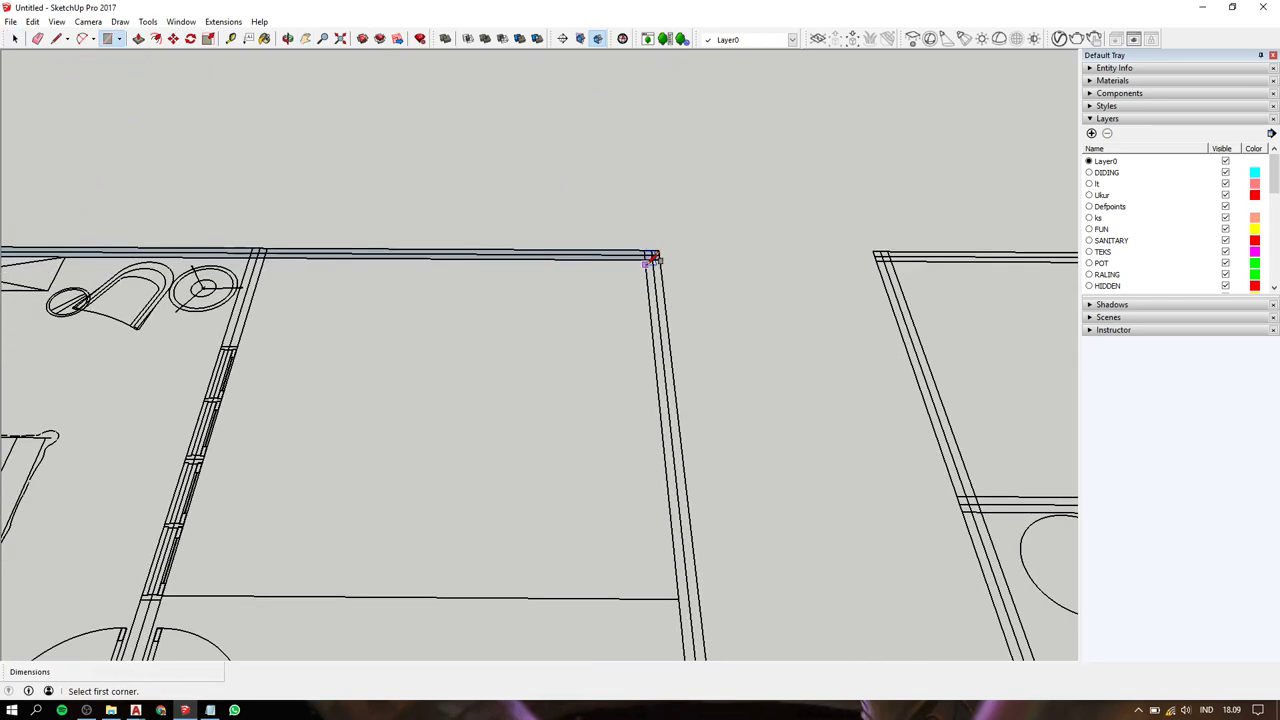
left_click(650, 258)
scroll(650, 258, "down", 1)
scroll(650, 256, "down", 2)
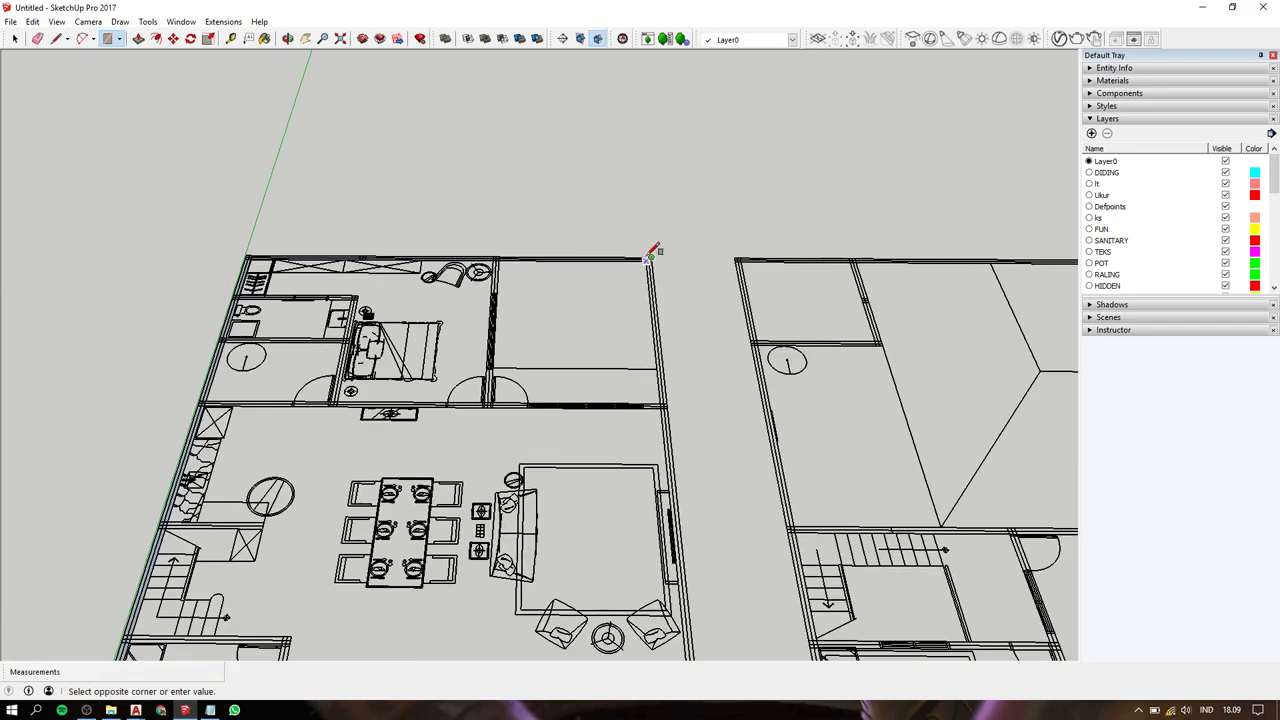
scroll(652, 253, "down", 2)
scroll(660, 532, "up", 2)
scroll(657, 530, "up", 2)
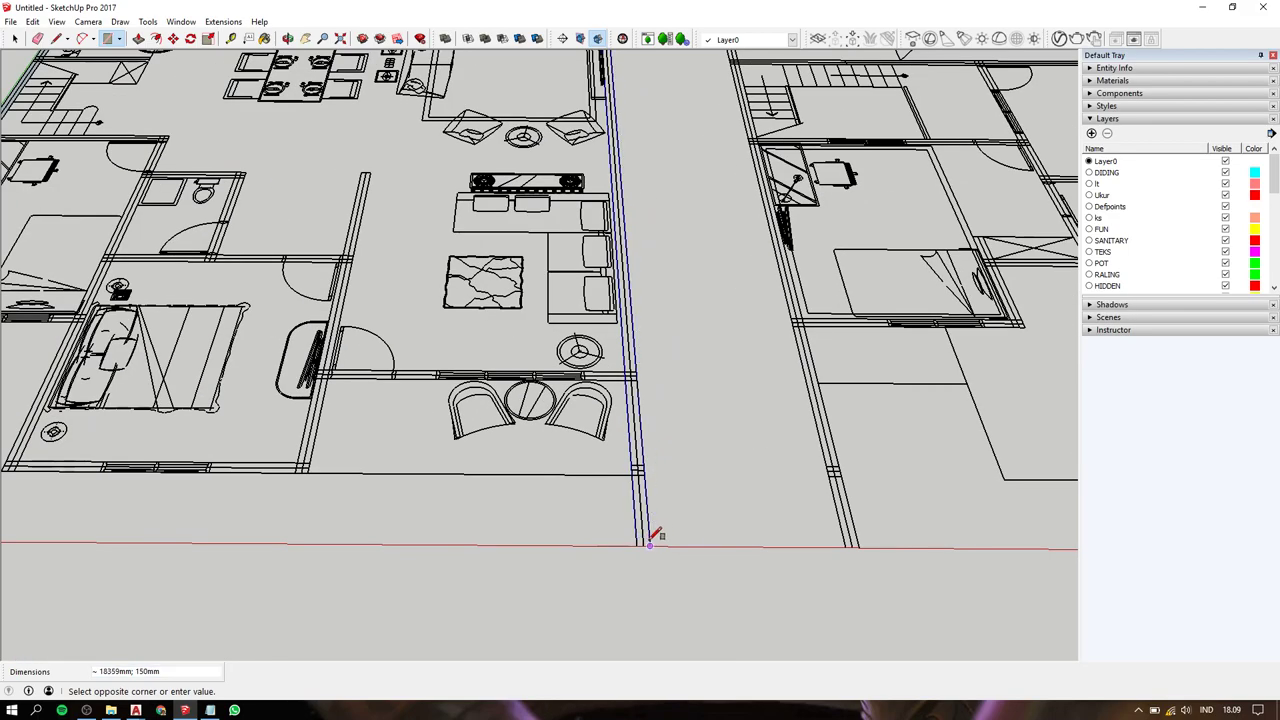
left_click(650, 542)
scroll(657, 471, "down", 3)
Trace the wall strip beside the door, starting at the wall intersection.
key("h")
scroll(531, 263, "up", 3)
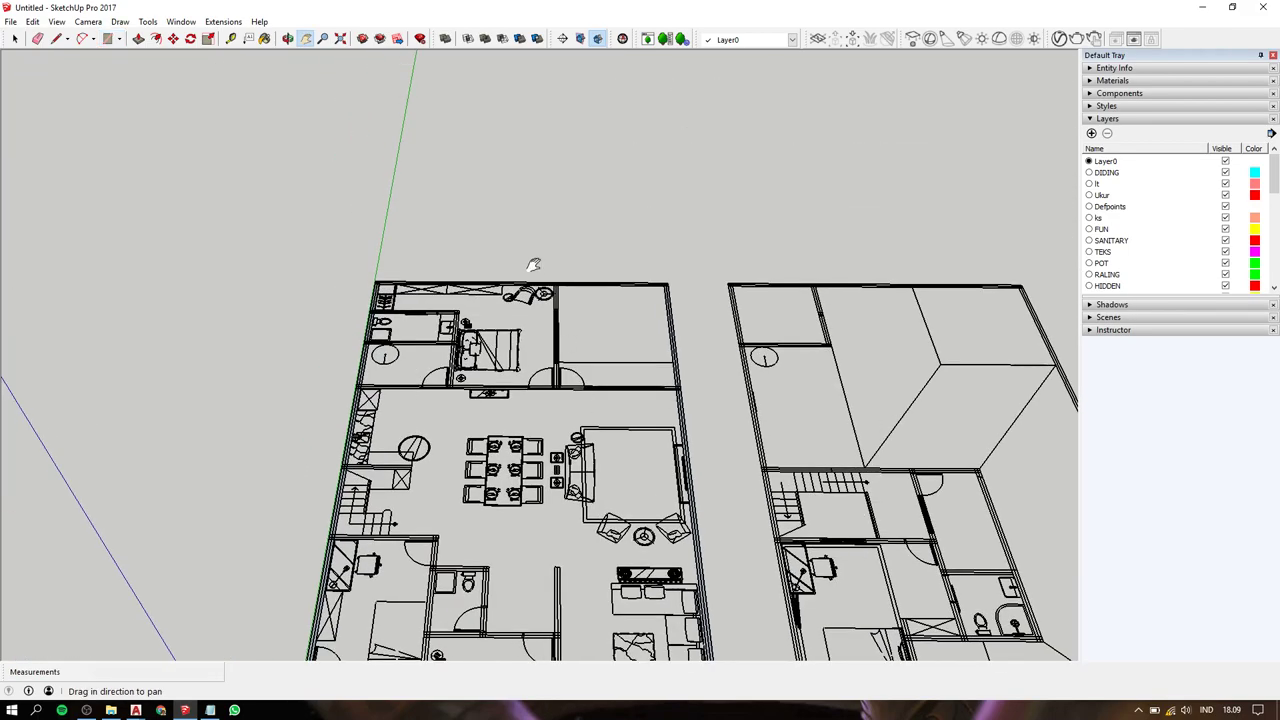
scroll(562, 292, "up", 3)
scroll(563, 293, "up", 3)
key("r")
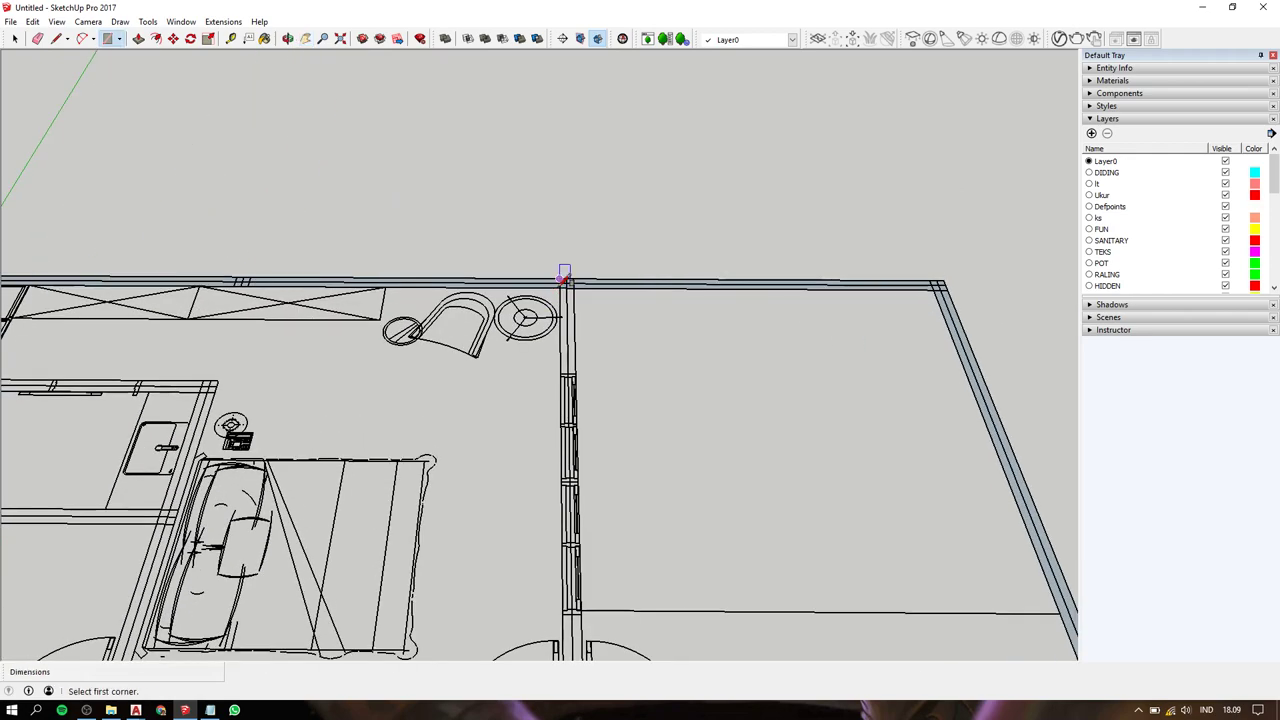
key("Escape")
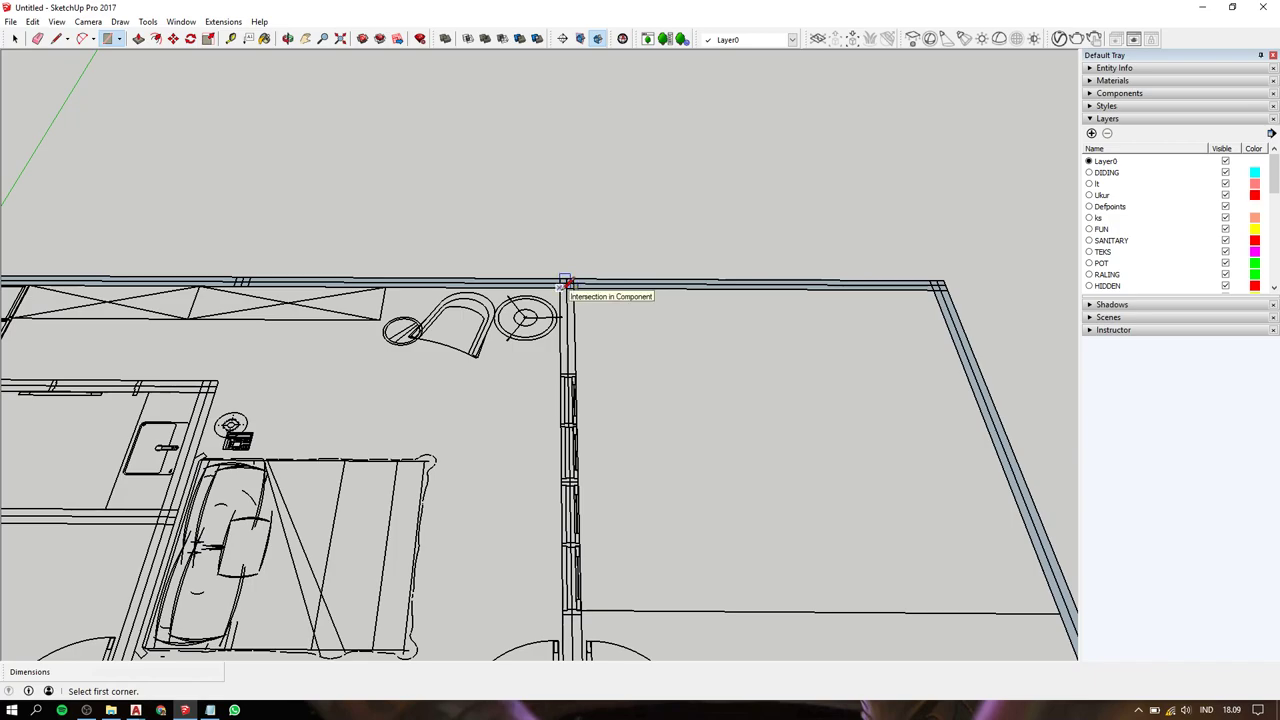
left_click(570, 286)
scroll(565, 282, "down", 2)
scroll(575, 340, "down", 2)
scroll(580, 415, "up", 3)
scroll(577, 428, "up", 2)
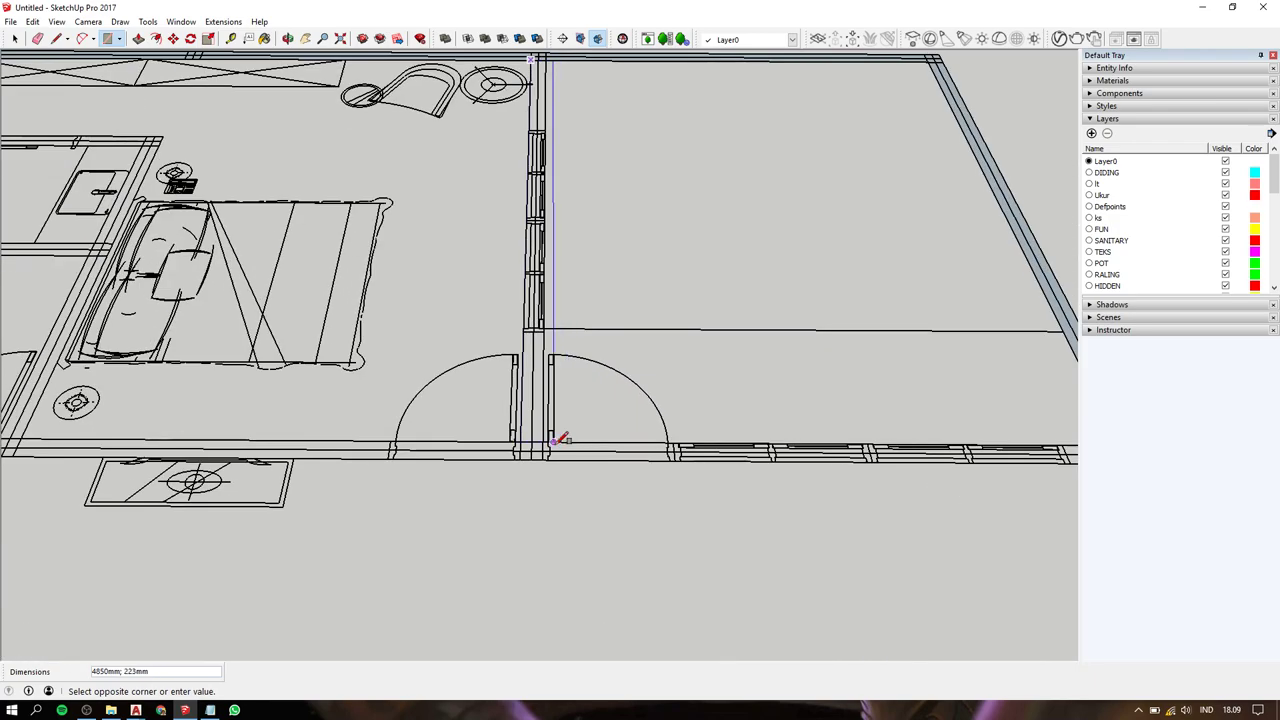
left_click(551, 452)
scroll(551, 452, "down", 3)
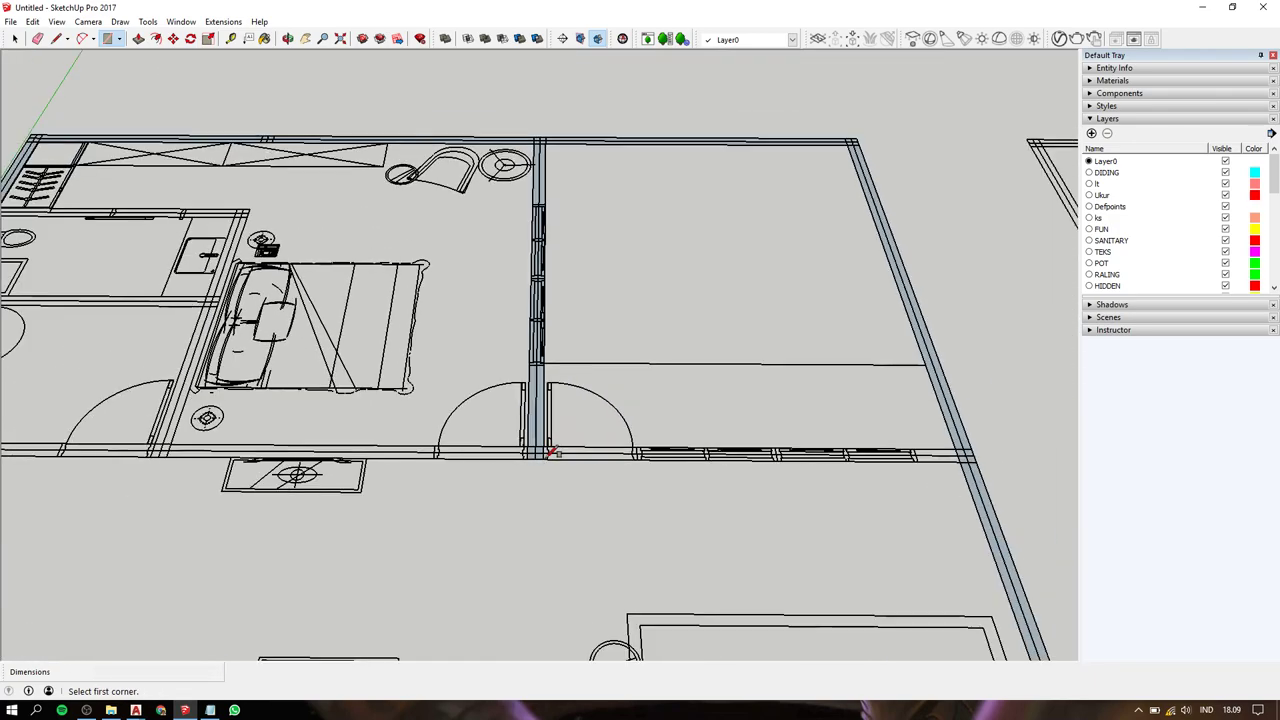
scroll(545, 450, "down", 2)
Pan to the upper-left bedroom unit and trace the horizontal wall above the toilet.
key("h")
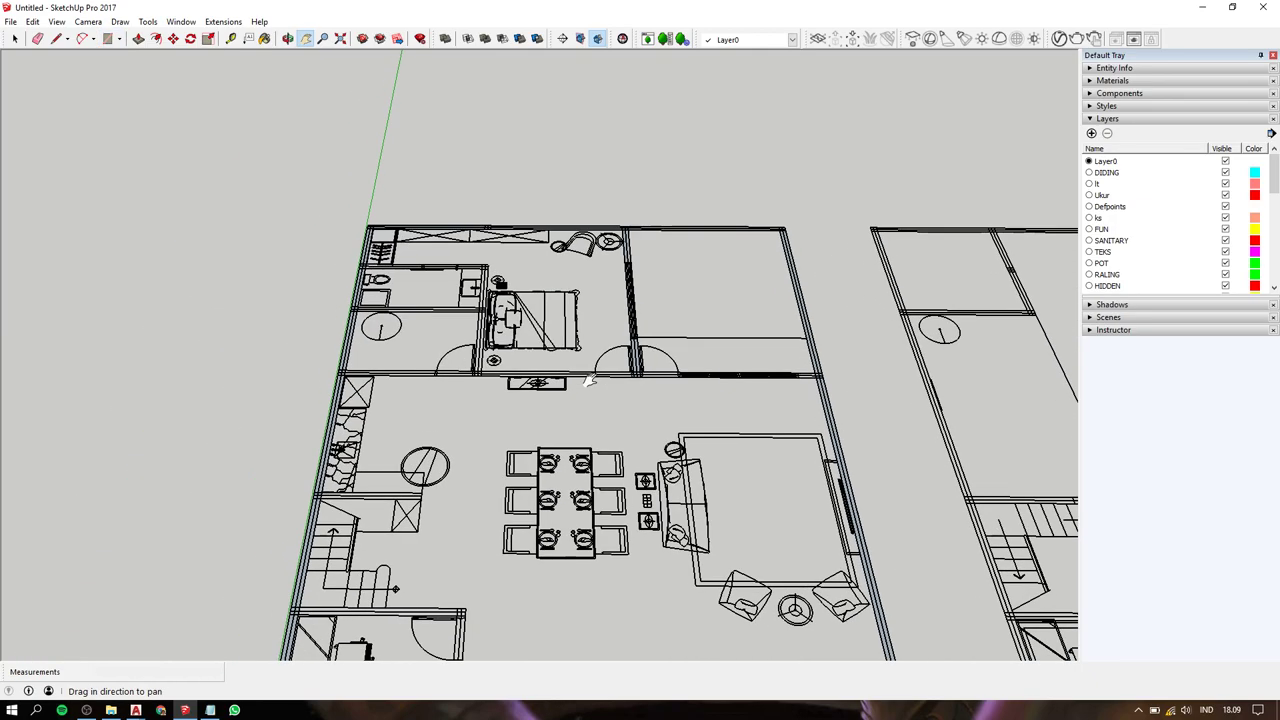
left_click_drag(492, 455, 400, 310)
scroll(400, 310, "up", 3)
scroll(400, 310, "up", 3)
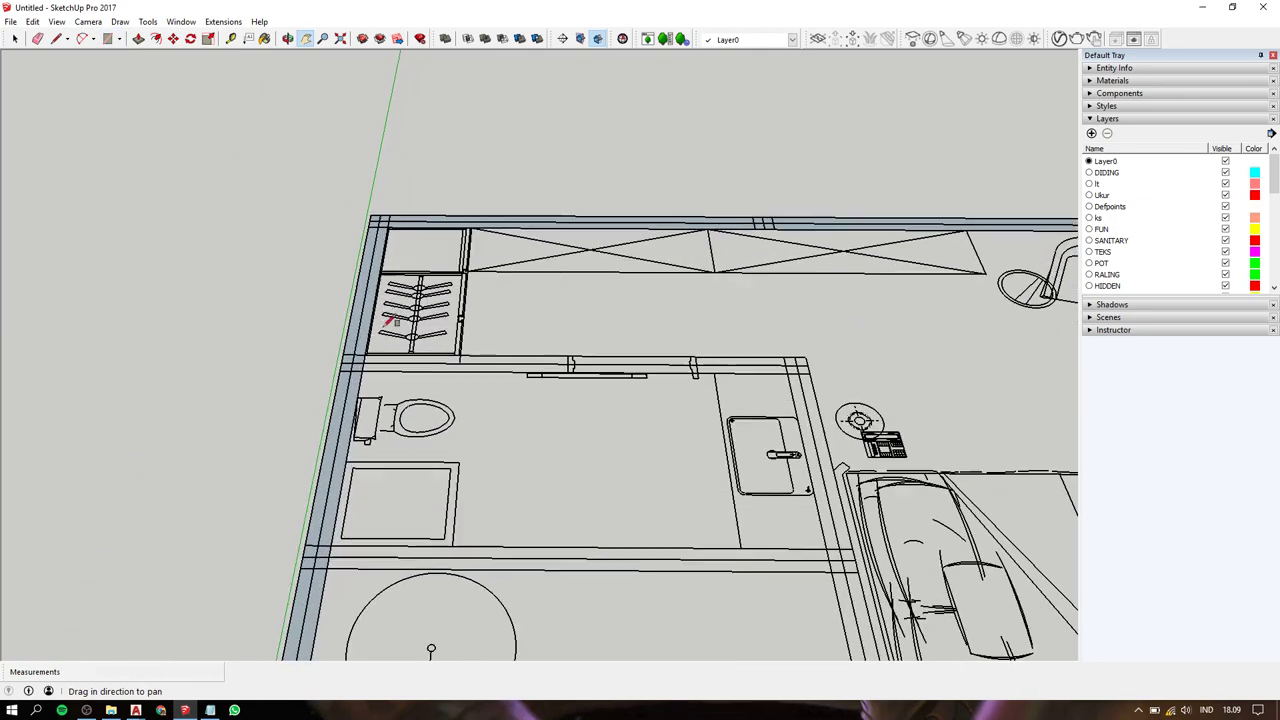
key("r")
scroll(378, 355, "up", 2)
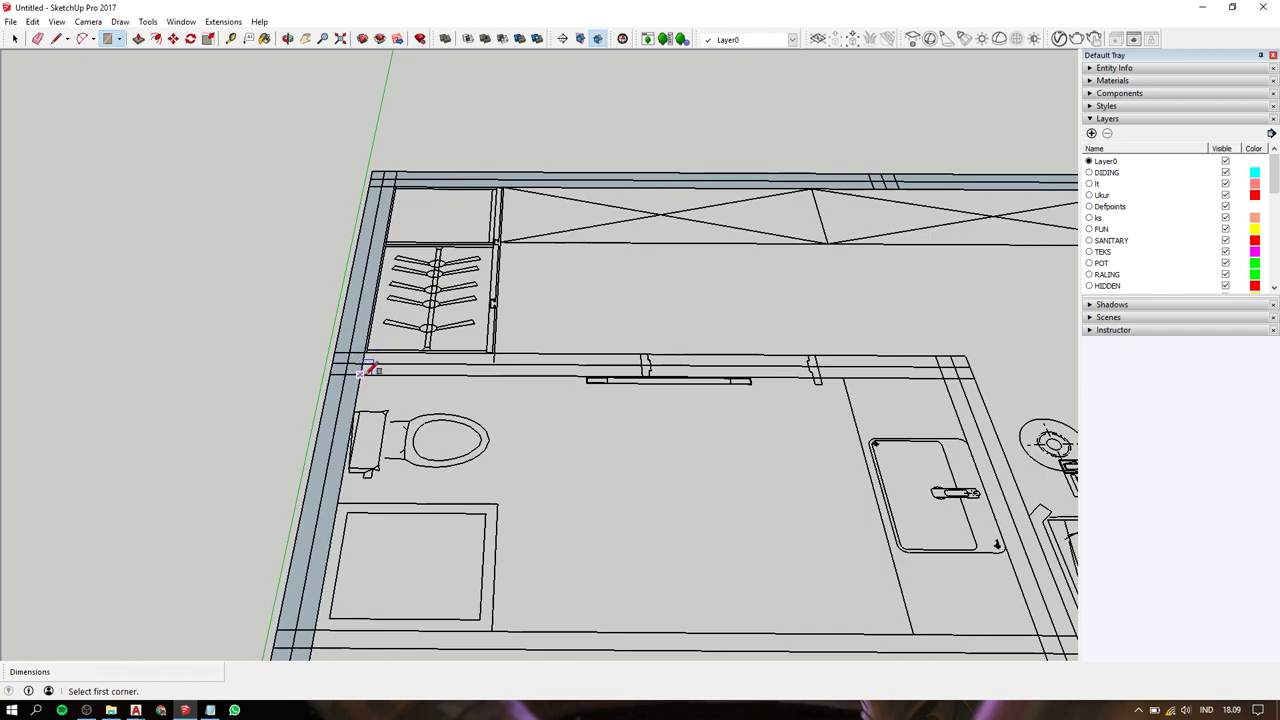
left_click(968, 355)
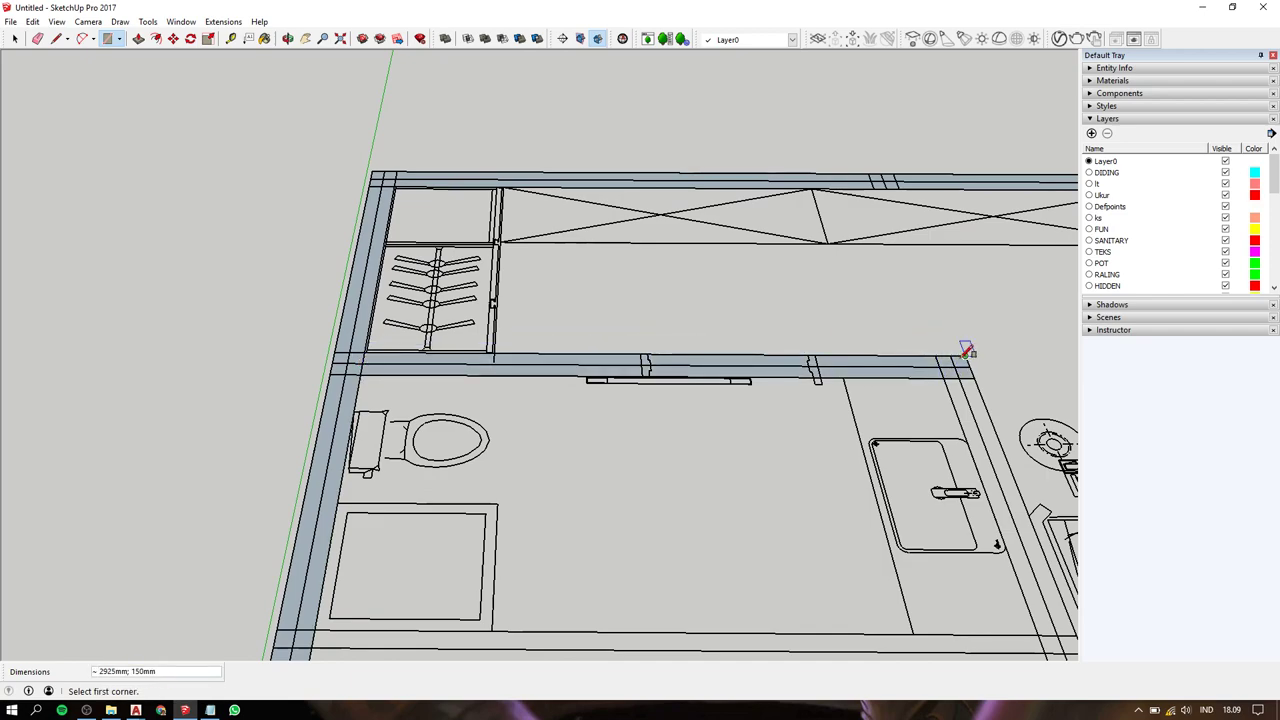
Trace the bathroom wall strip and begin another at the bathroom's lower-left corner.
key("h")
left_click_drag(905, 393, 645, 343)
key("r")
left_click(643, 328)
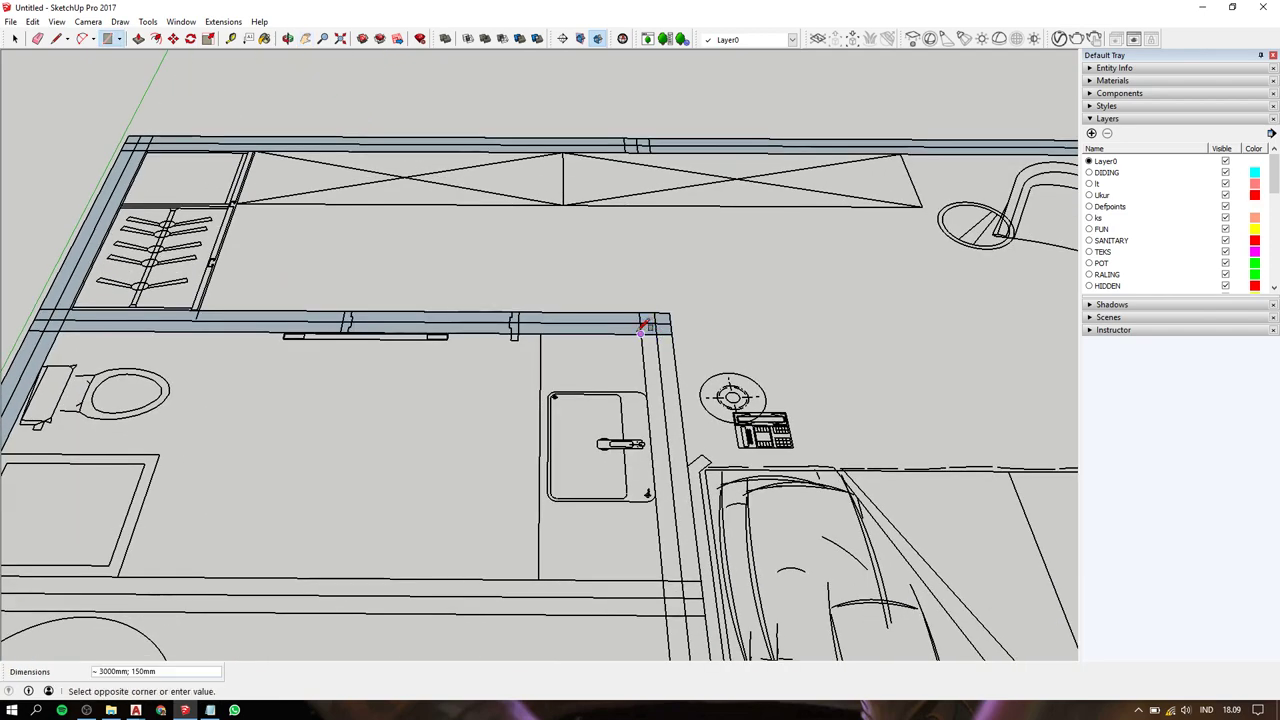
scroll(644, 327, "down", 3)
scroll(664, 512, "up", 1)
left_click(663, 512)
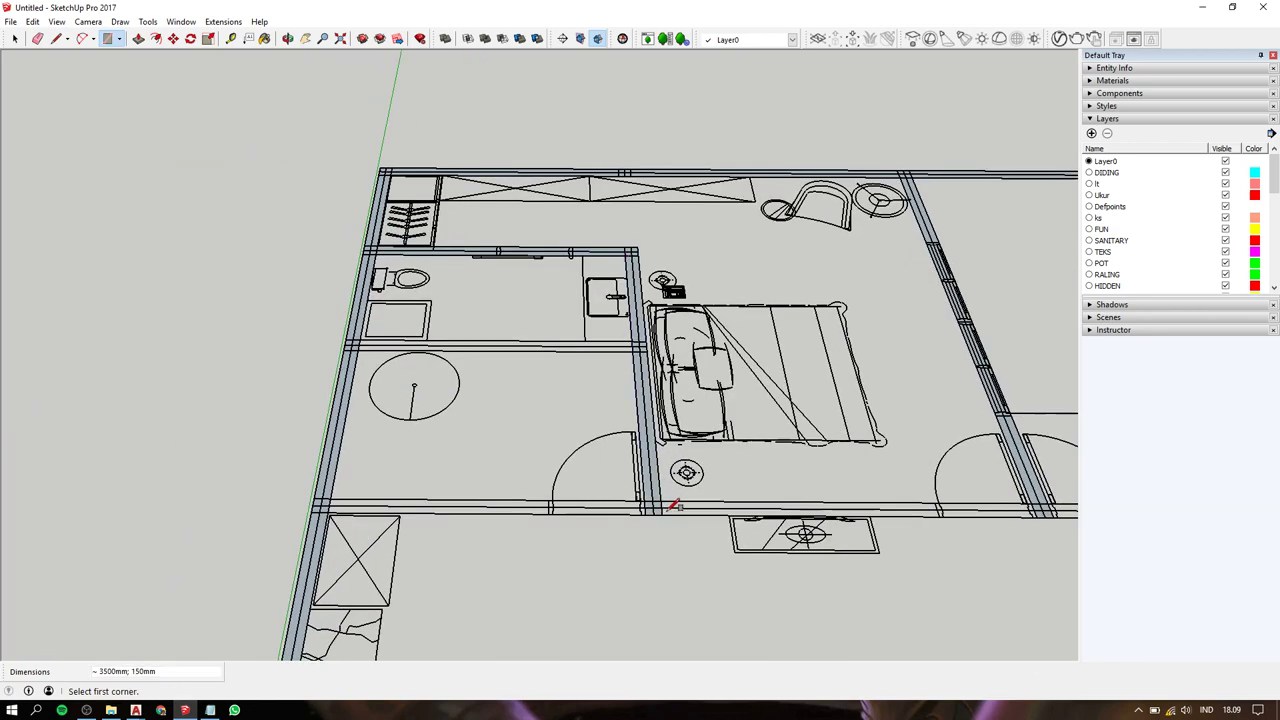
scroll(380, 347, "up", 2)
scroll(366, 337, "up", 1)
left_click(355, 338)
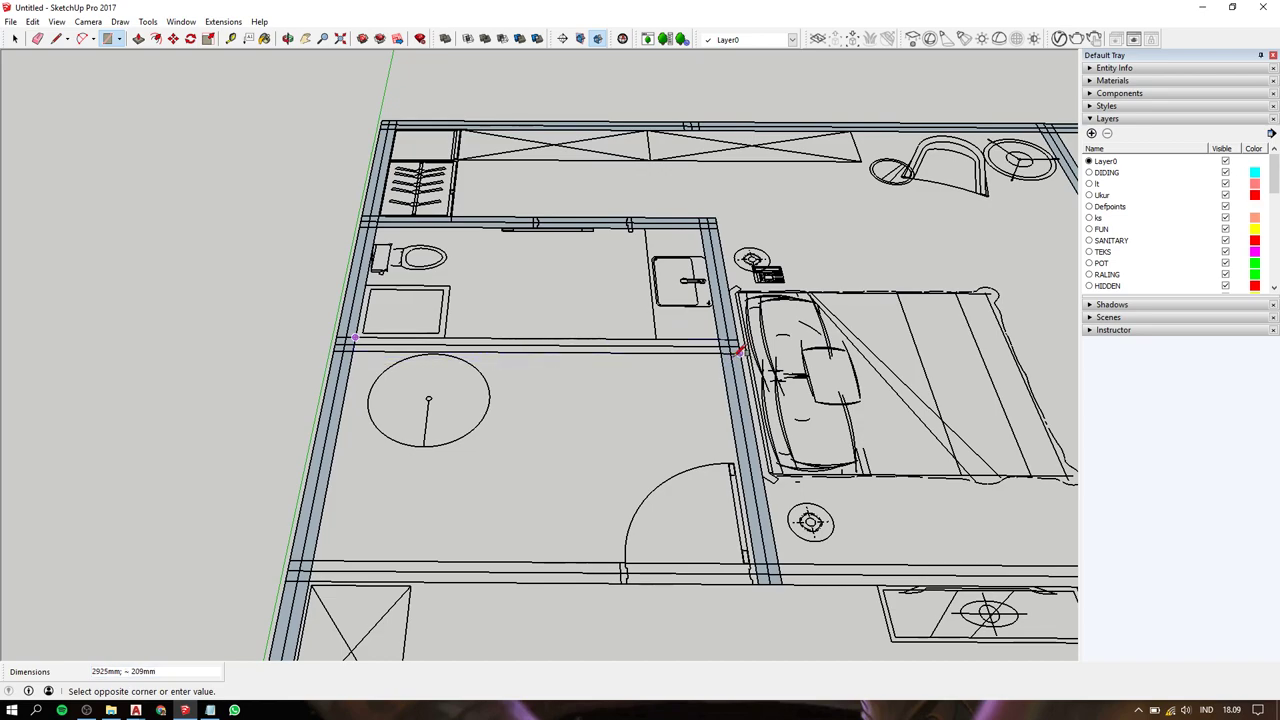
Fill the bathroom and the room below it with rectangle faces.
left_click(712, 228)
scroll(770, 335, "down", 3)
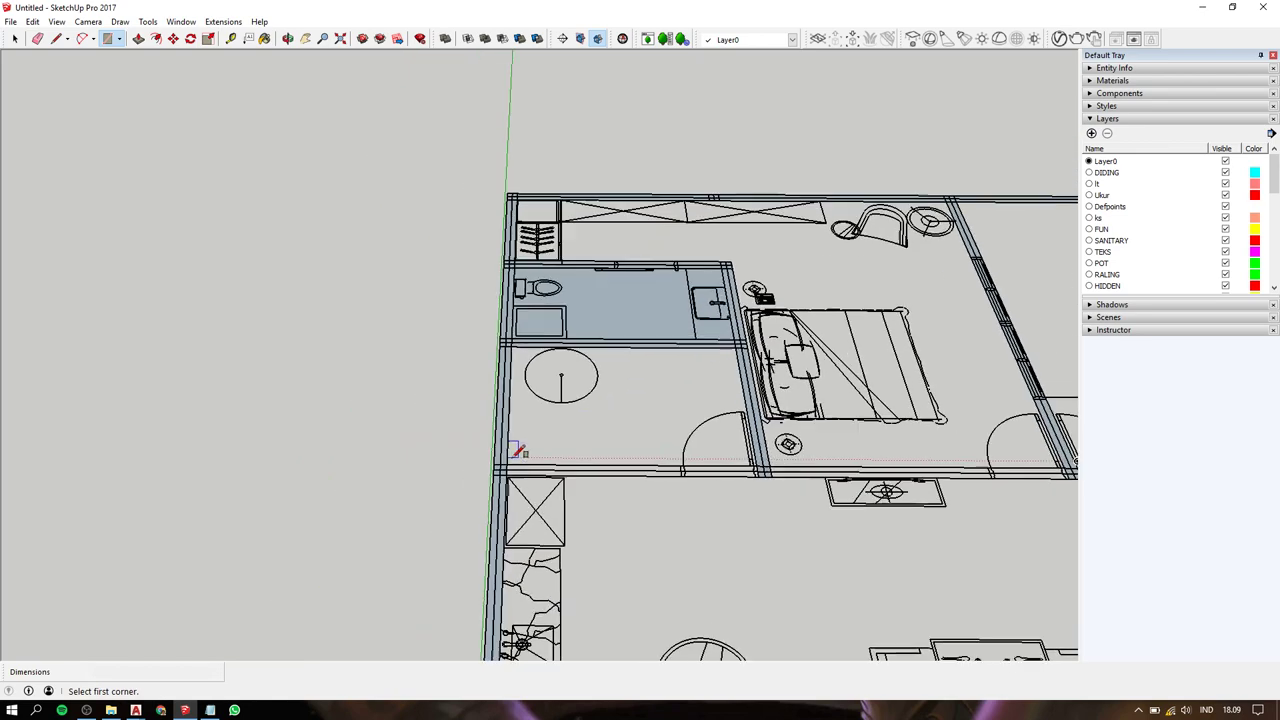
scroll(518, 451, "up", 1)
left_click(506, 466)
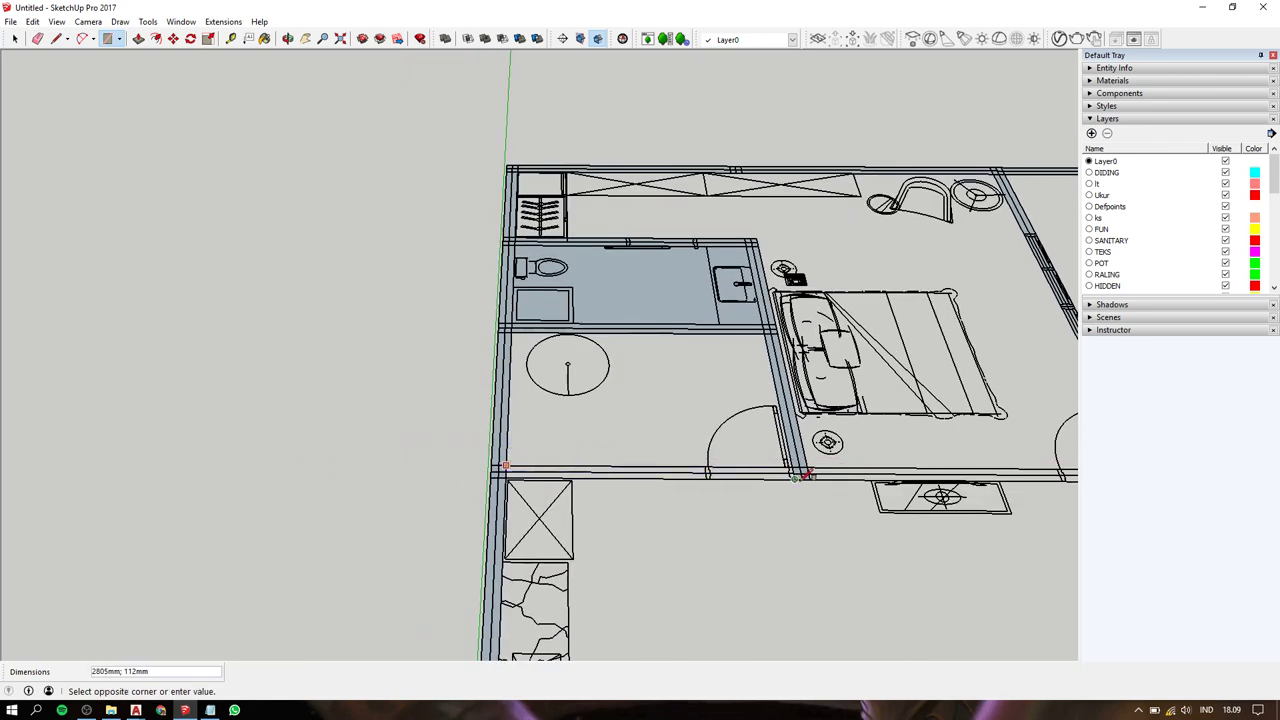
left_click(805, 474)
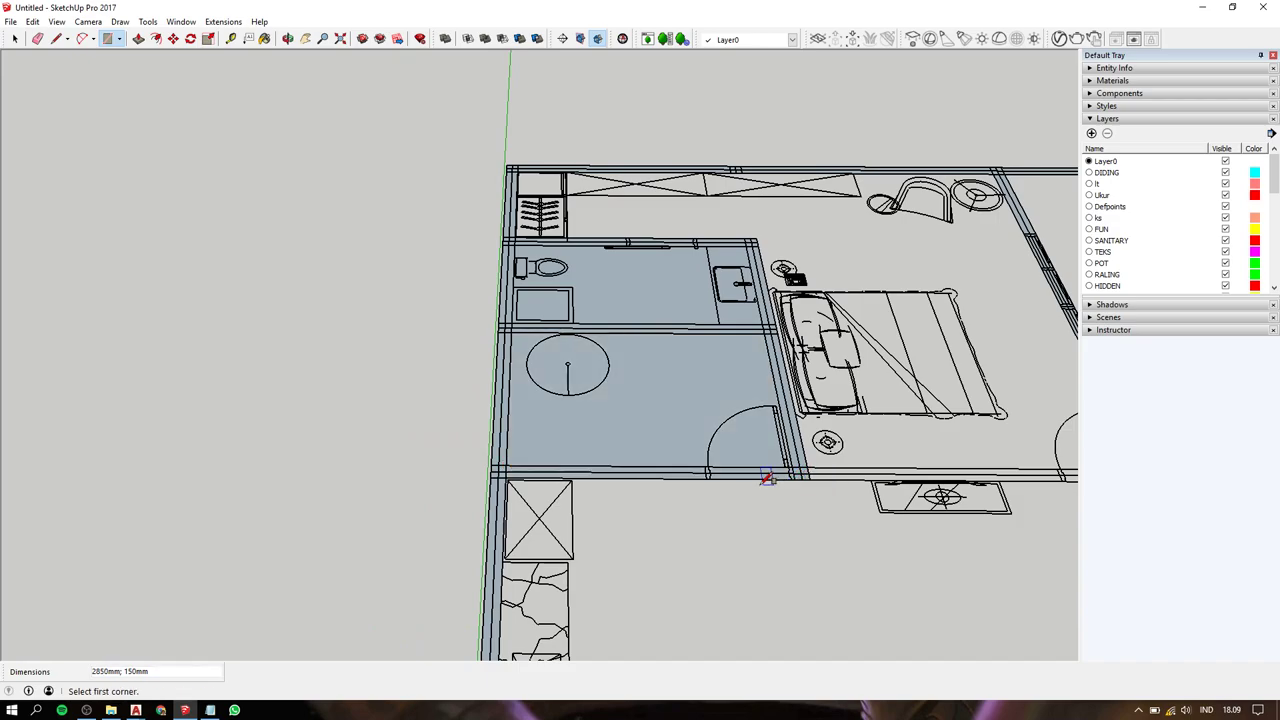
scroll(766, 476, "down", 2)
middle_click_drag(760, 514, 474, 238, "shift")
Draw a 3000 by 150 wall rectangle at the lower rooms' wall corner.
key("r")
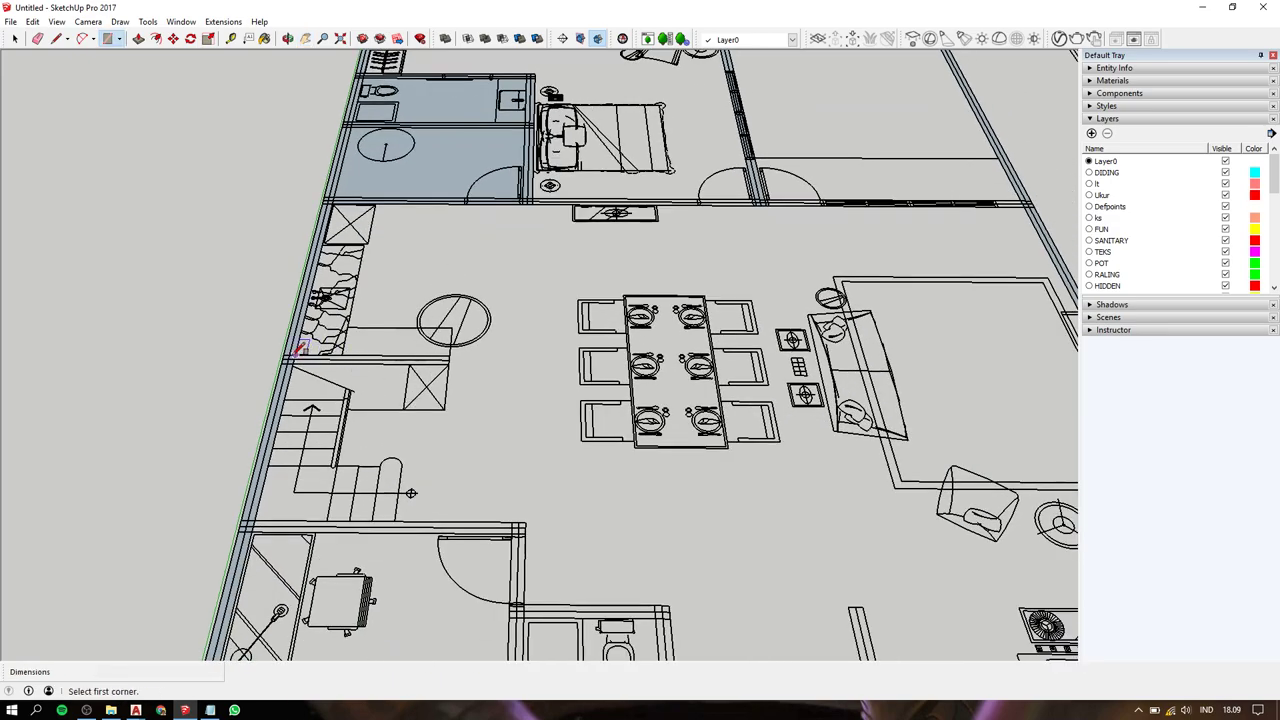
scroll(435, 357, "up", 2)
left_click(480, 350)
scroll(480, 350, "down", 3)
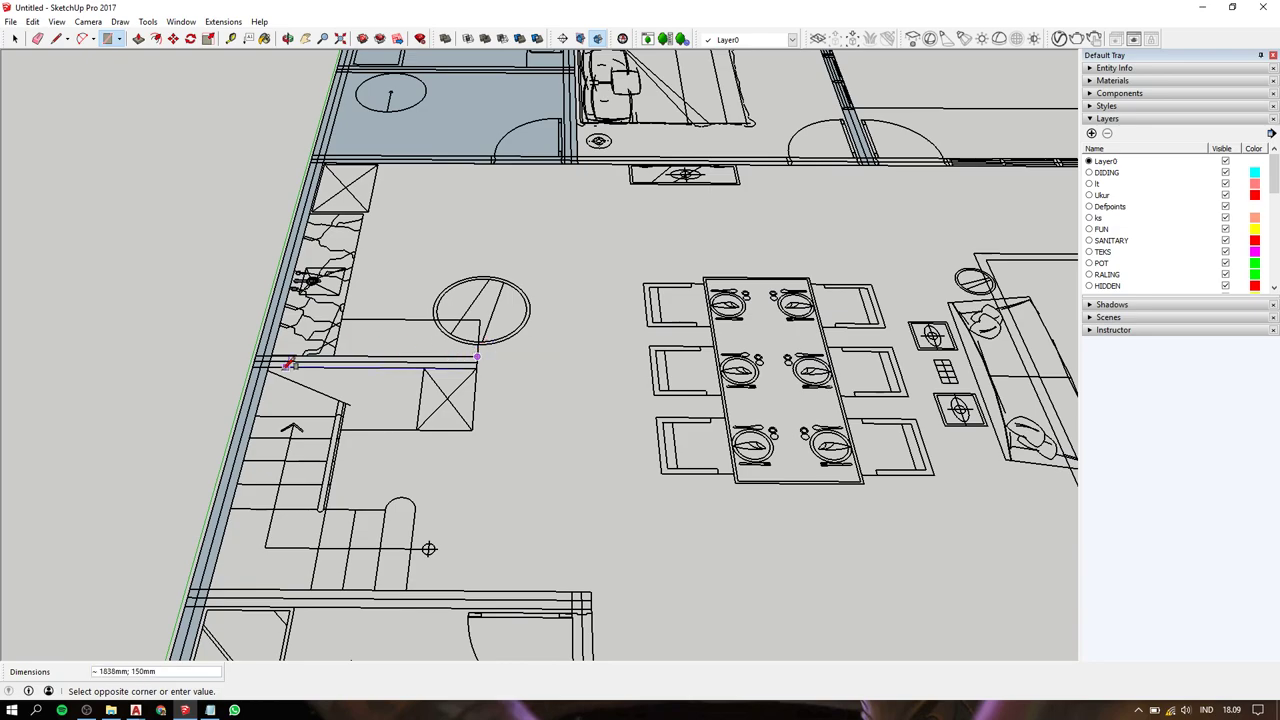
key("Escape")
scroll(413, 368, "up", 3)
scroll(413, 368, "up", 2)
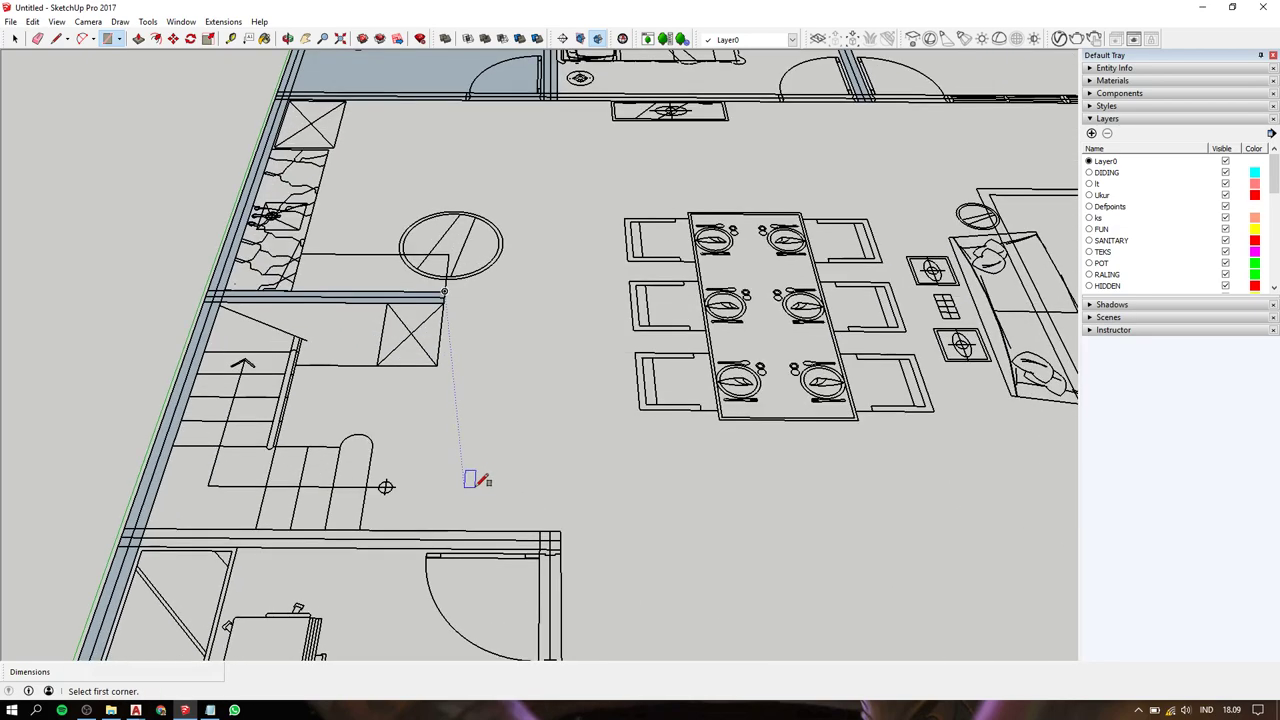
middle_click_drag(471, 477, 610, 328, "shift")
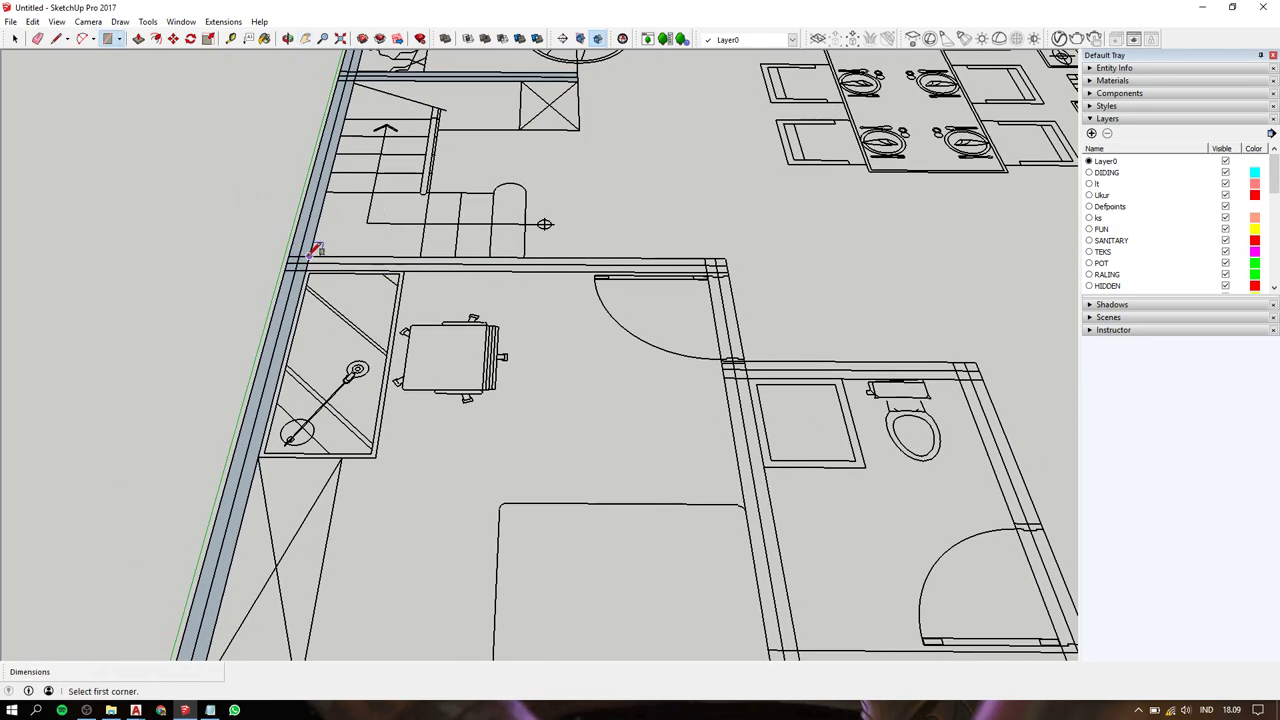
left_click(308, 257)
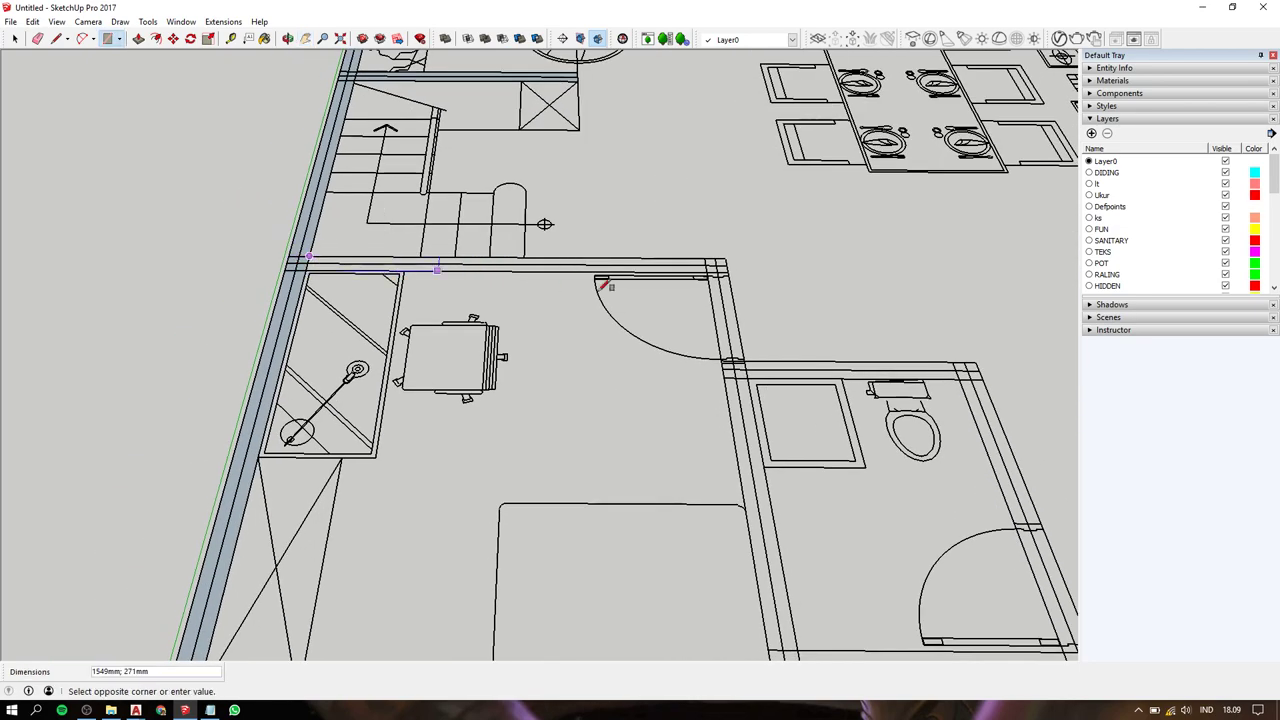
type("3000;150")
key("Return")
Trace a wall strip from the wall endpoint across to the right wall.
left_click(707, 257)
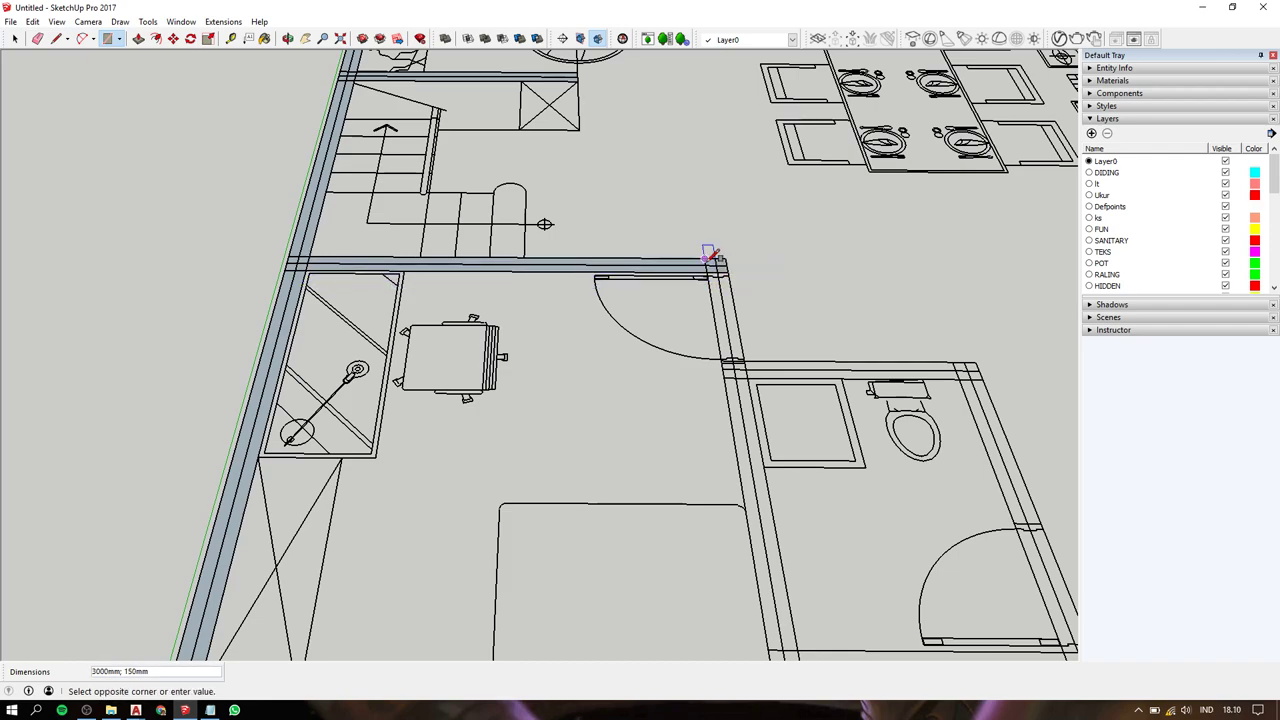
key("Escape")
scroll(715, 268, "down", 3)
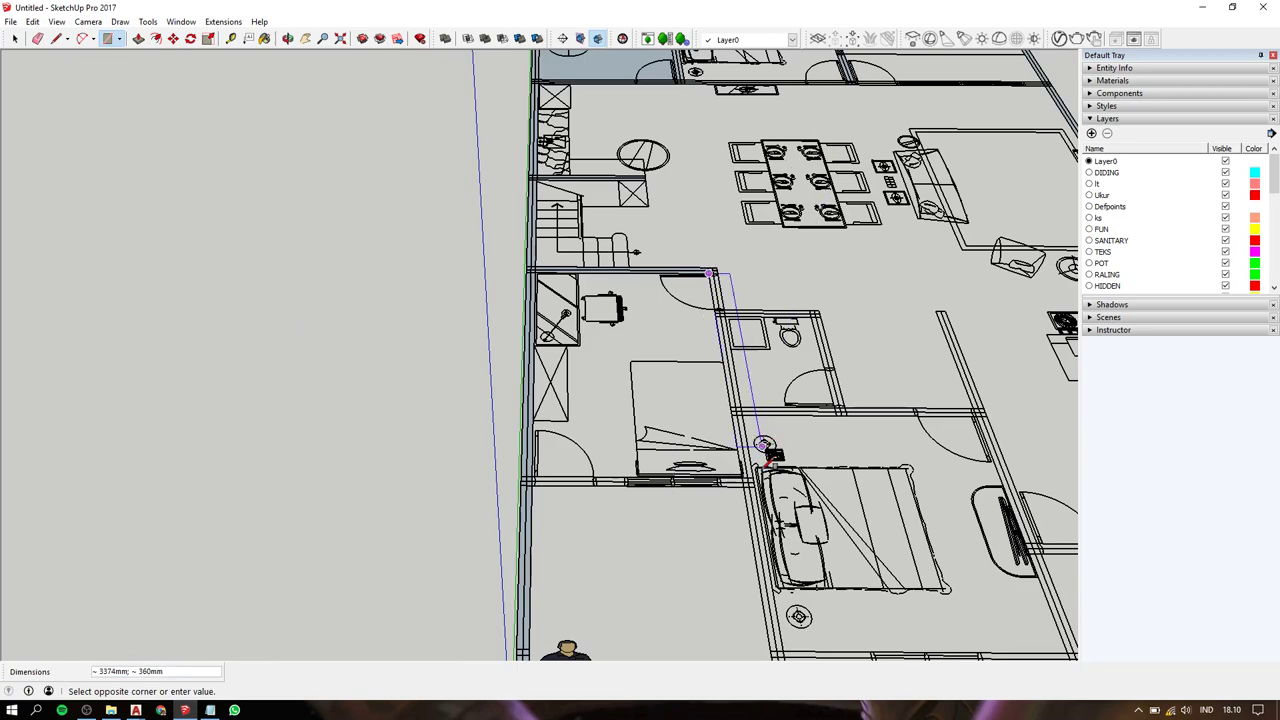
mouse_move(715, 268)
middle_mouse_down("shift")
mouse_move(724, 411)
mouse_move(645, 345)
middle_mouse_up("shift")
scroll(724, 411, "up", 3)
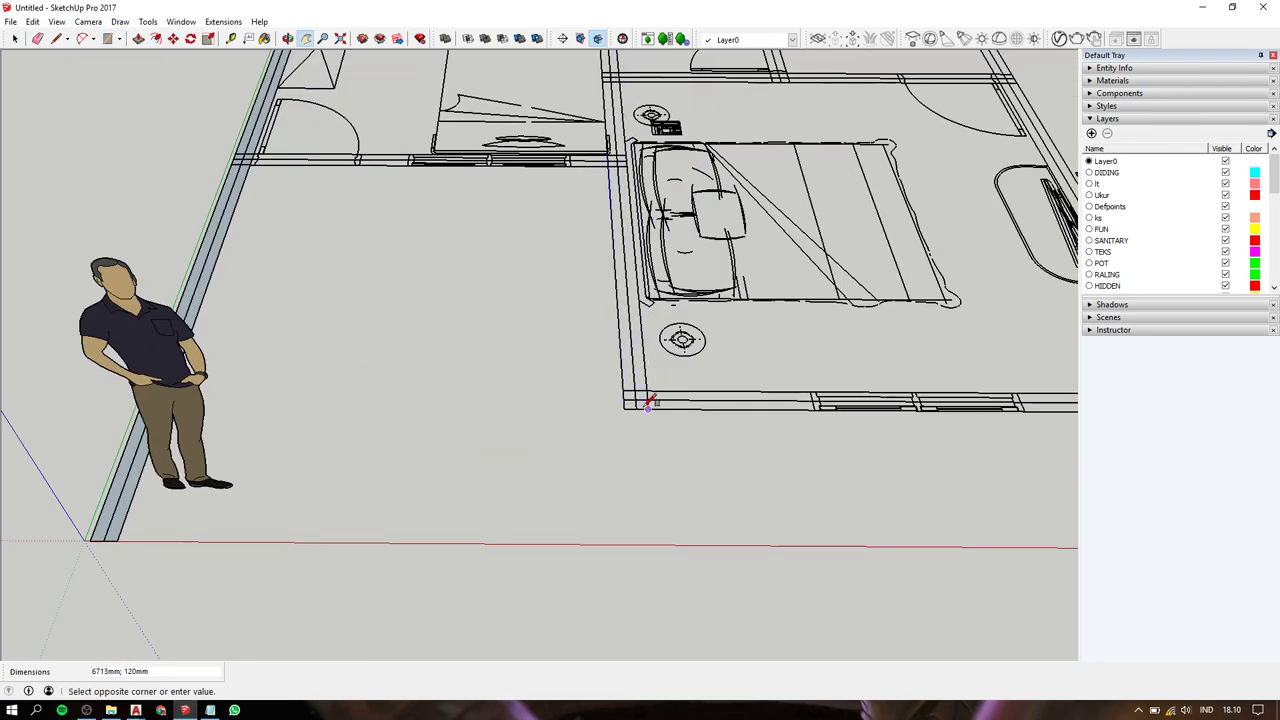
key("Escape")
scroll(645, 345, "down", 1)
scroll(340, 193, "up", 2)
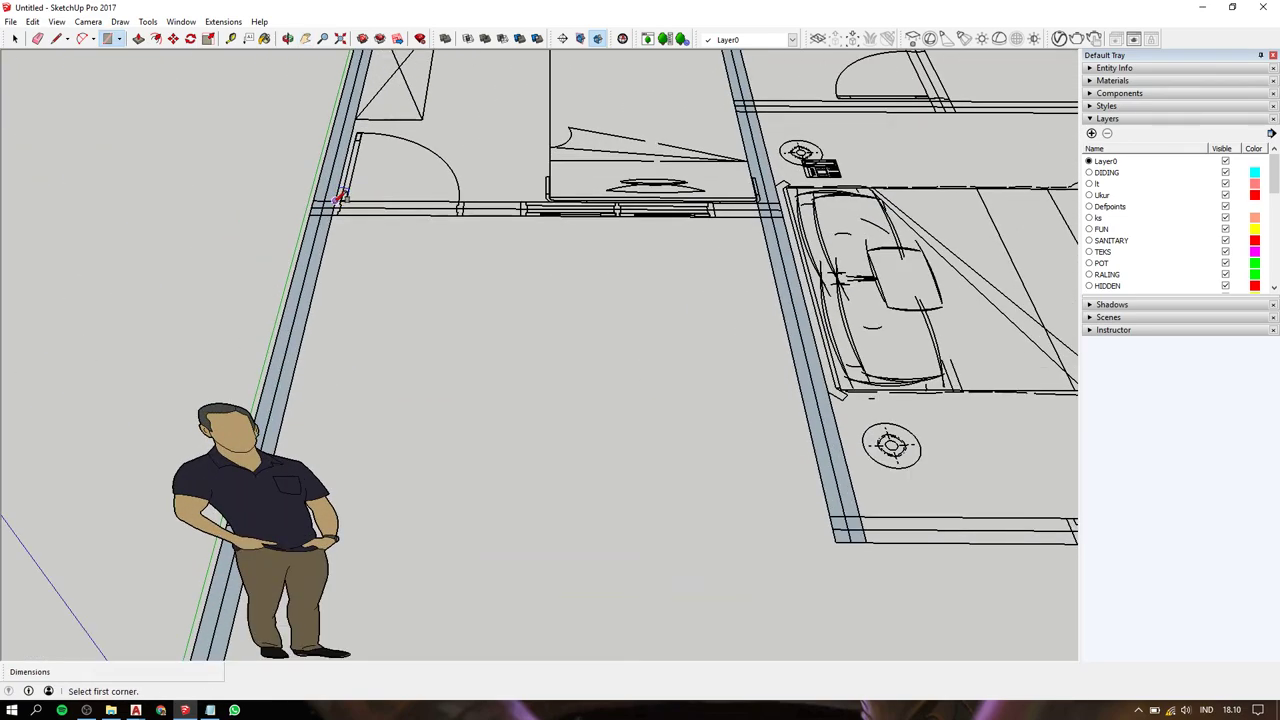
left_click(340, 212)
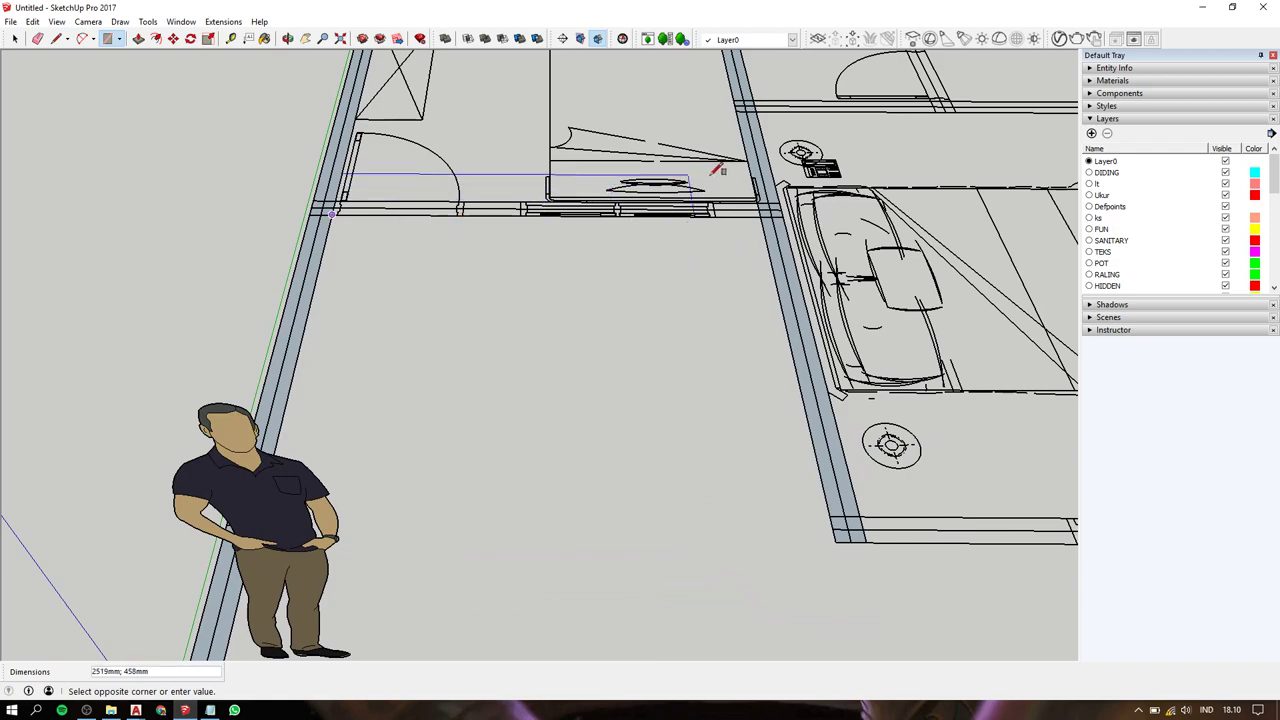
left_click(766, 199)
Trace the wall strip from the door wall corner to beside the door.
scroll(766, 199, "up", 2)
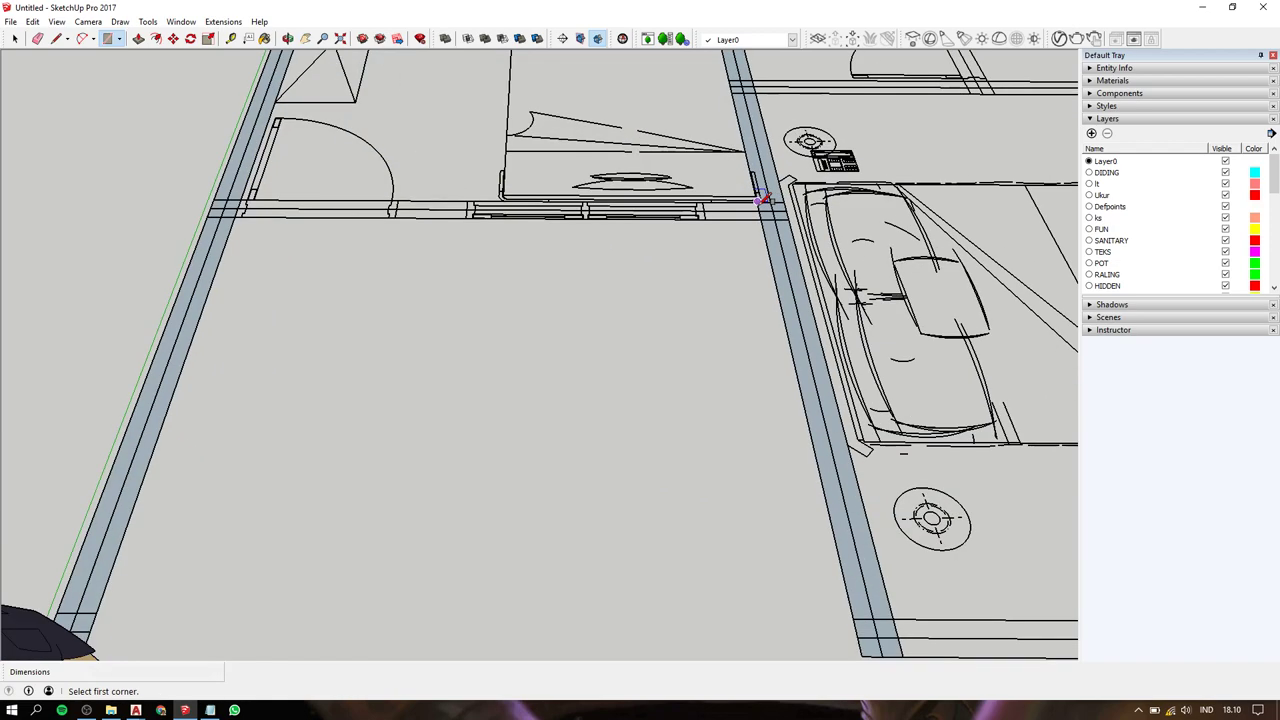
scroll(766, 200, "up", 2)
scroll(762, 194, "up", 1)
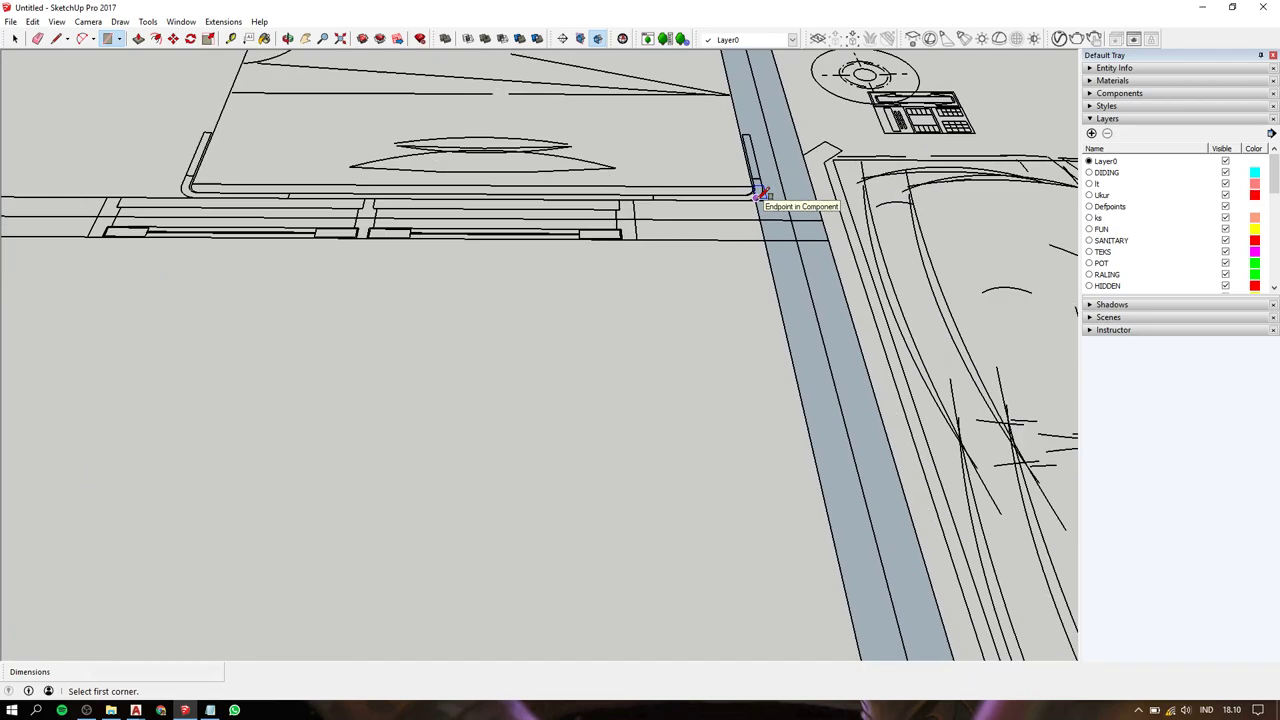
scroll(764, 196, "up", 3)
left_click(760, 196)
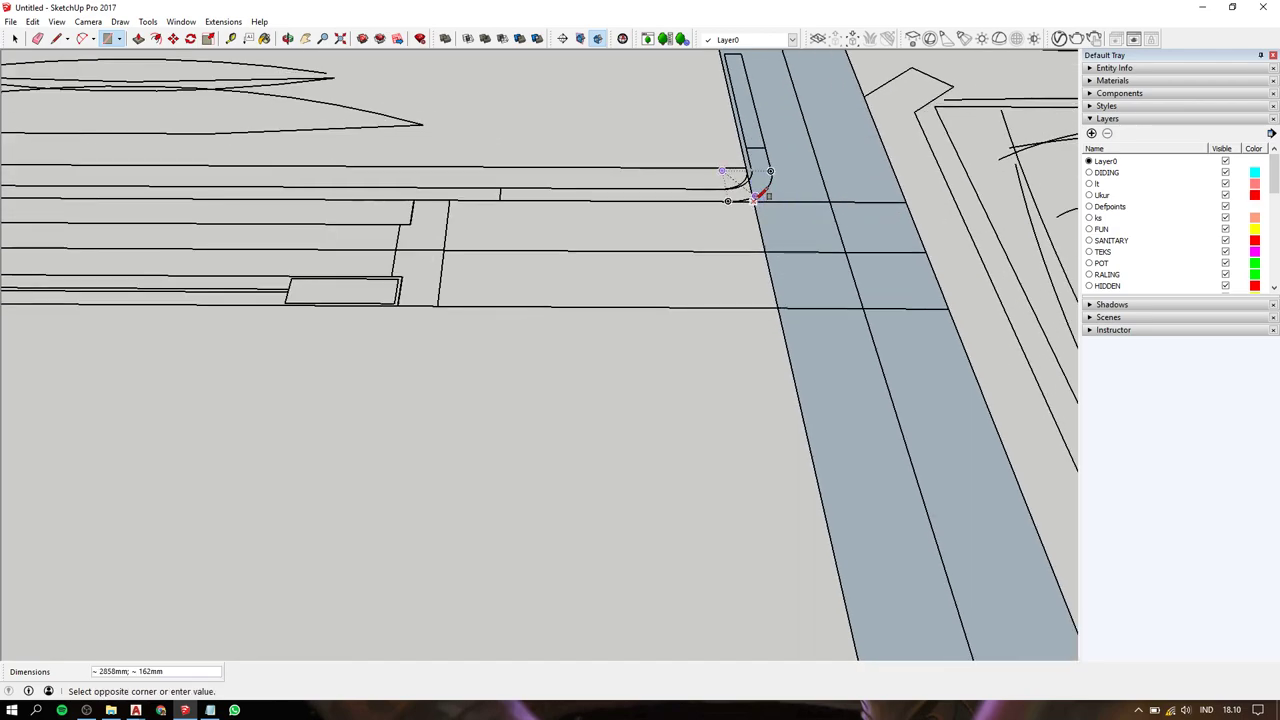
scroll(754, 194, "down", 3)
middle_click_drag(751, 194, 554, 234, "shift")
scroll(553, 260, "up", 3)
scroll(553, 268, "up", 3)
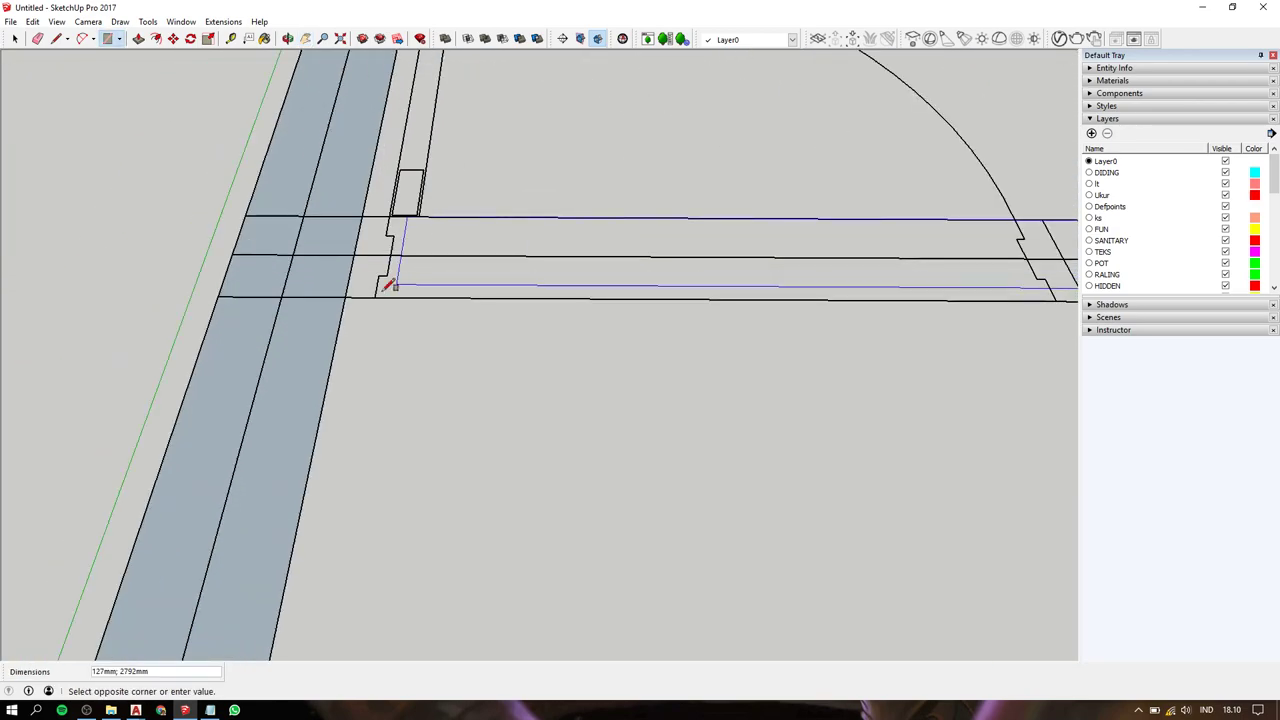
left_click(361, 287)
Trace the bedroom's bottom wall and the vertical wall at the intersection.
scroll(425, 262, "down", 3)
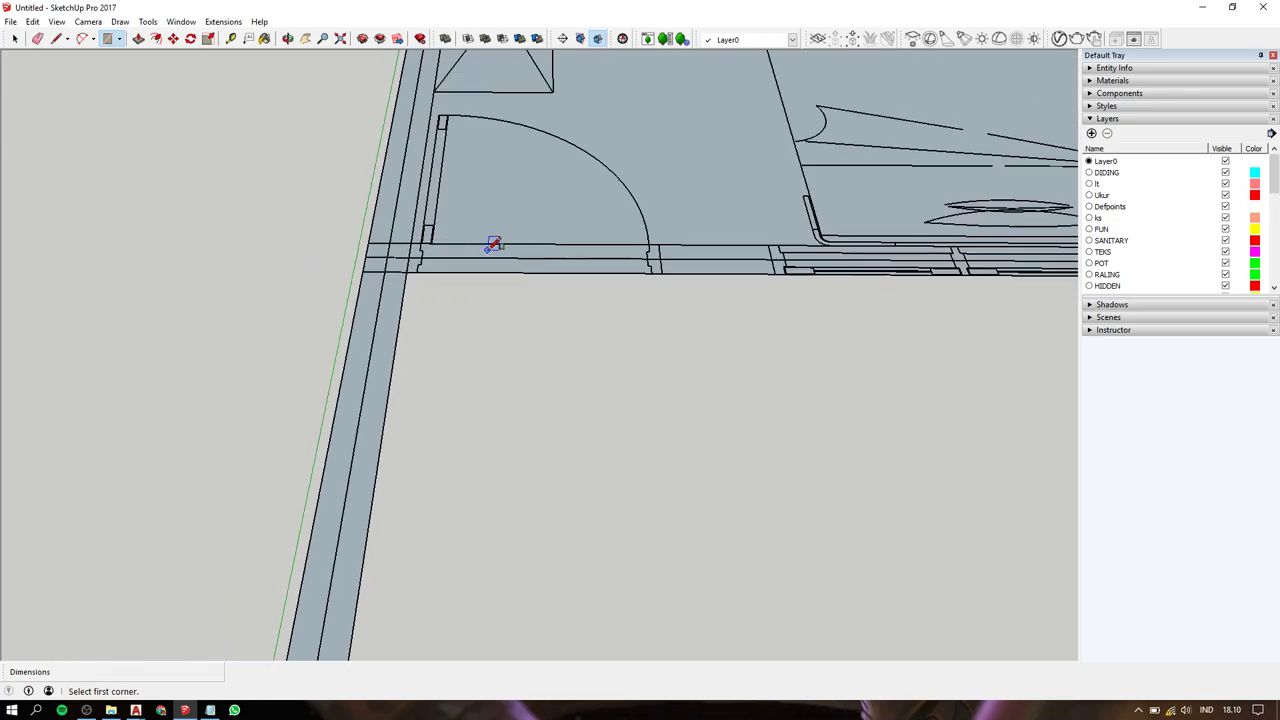
mouse_move(494, 243)
middle_mouse_down("shift")
mouse_move(846, 271)
mouse_move(600, 237)
middle_mouse_up("shift")
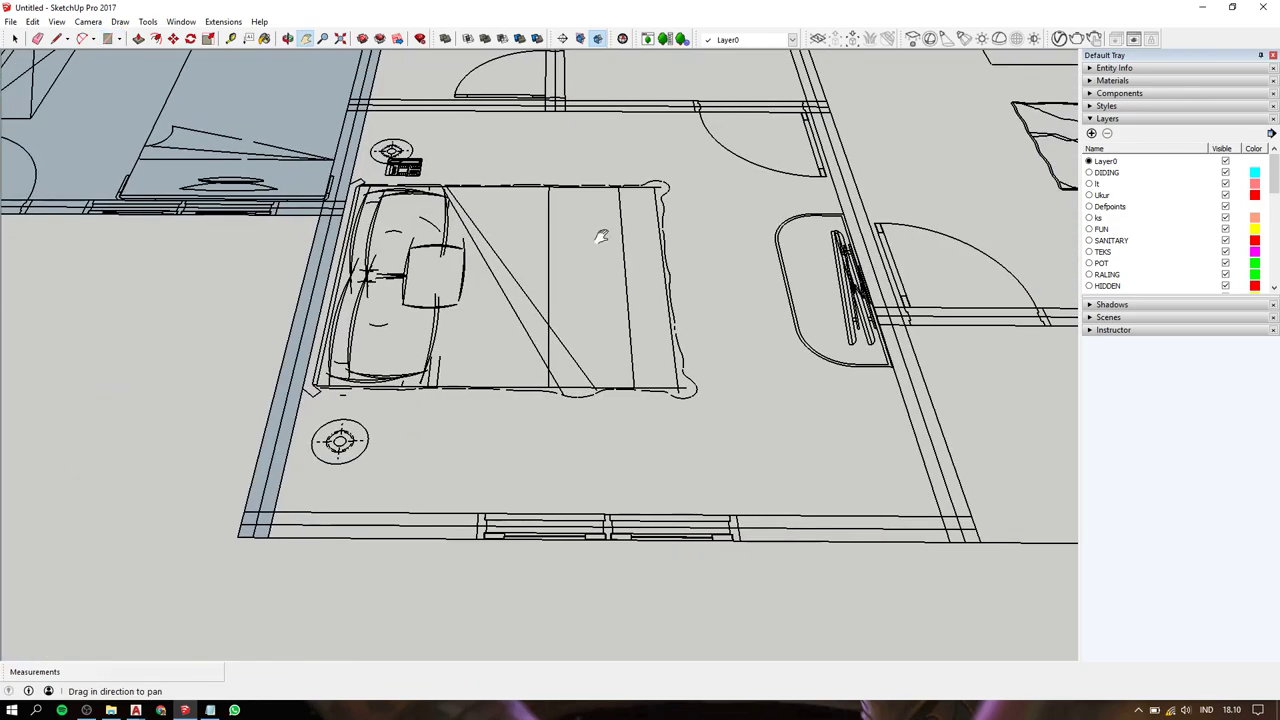
left_click(280, 508)
scroll(414, 491, "down", 3)
scroll(749, 486, "up", 3)
left_click(648, 519)
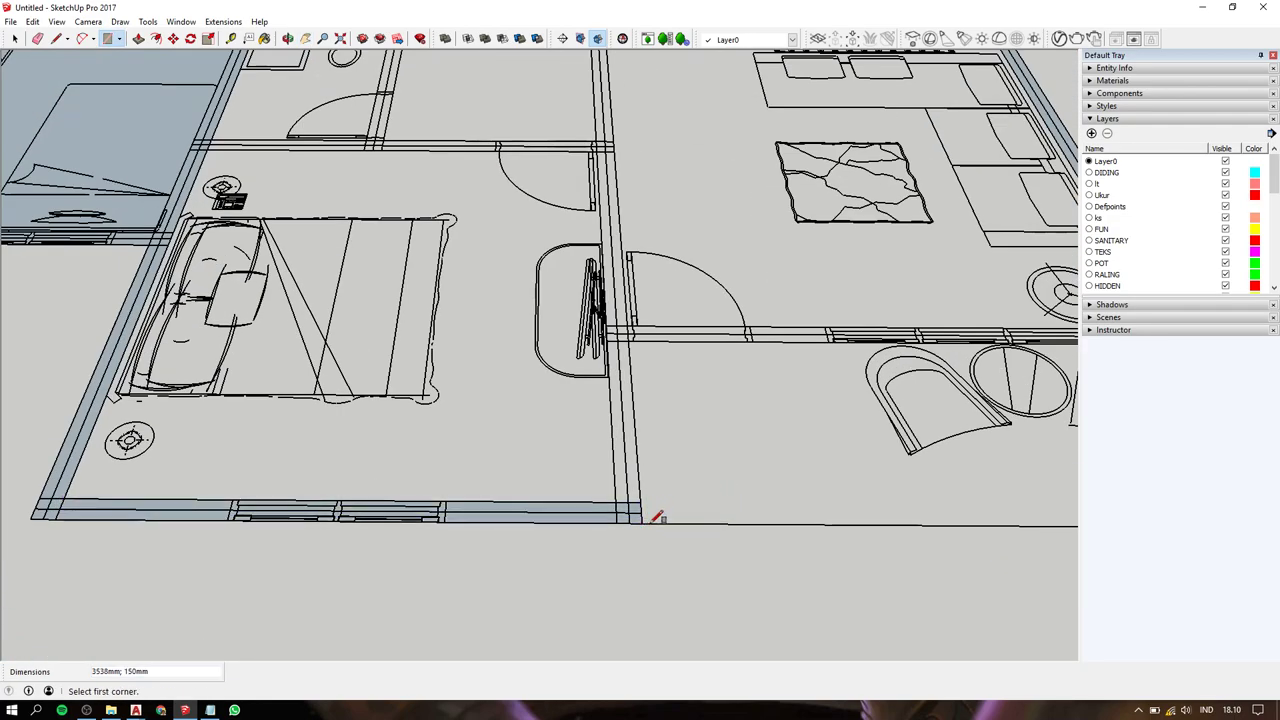
left_click(619, 497)
scroll(623, 491, "down", 3)
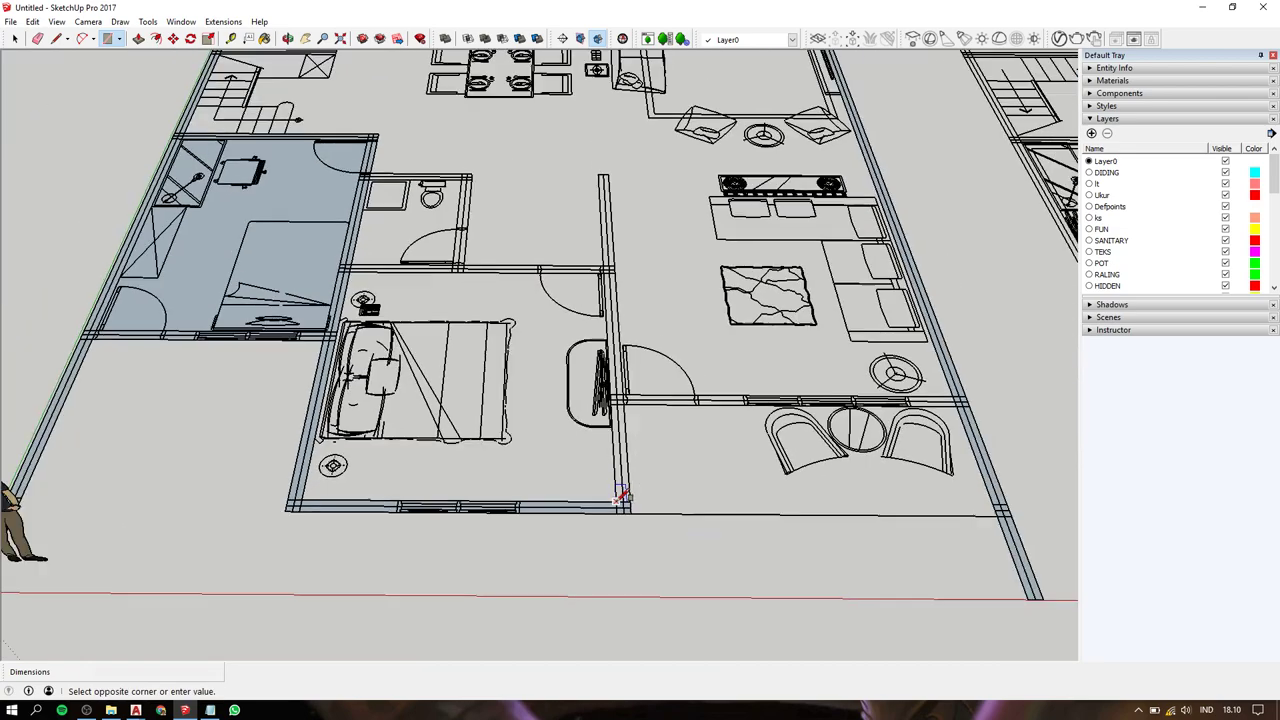
scroll(620, 290, "up", 3)
left_click(607, 150)
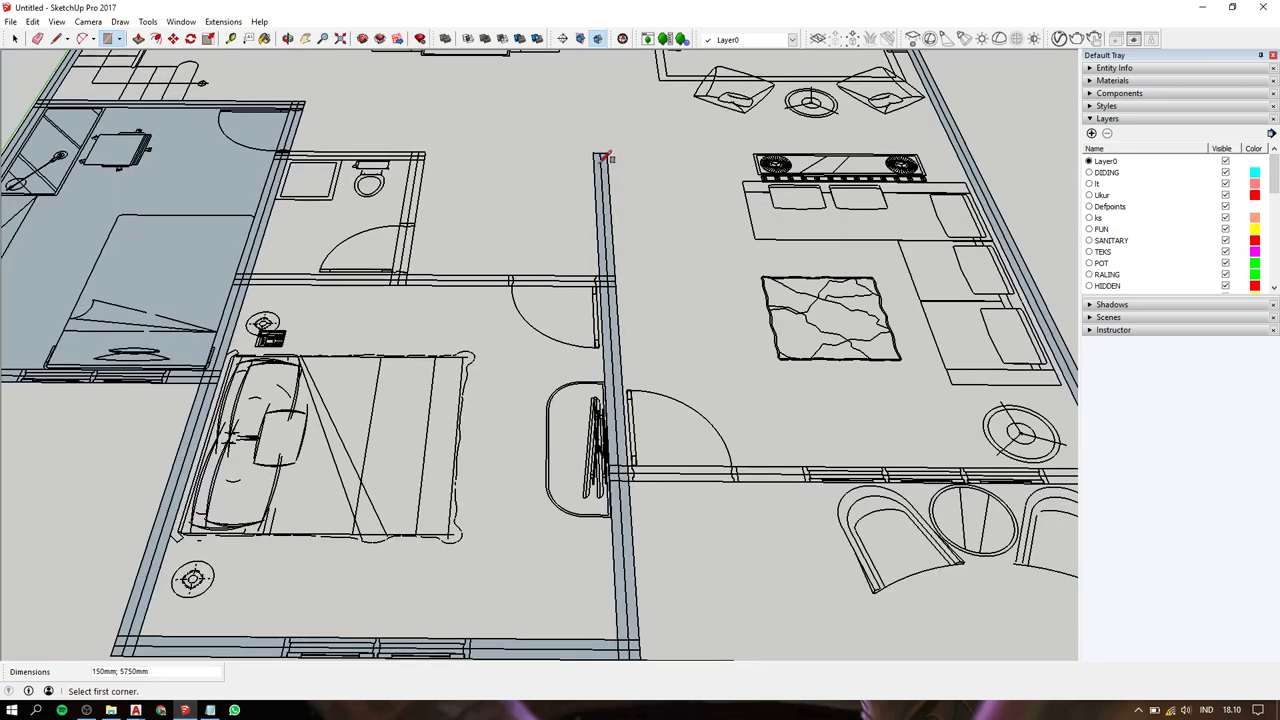
Trace the toilet walls: lower wall, 1500 mm top wall, and side wall.
scroll(265, 238, "up", 3)
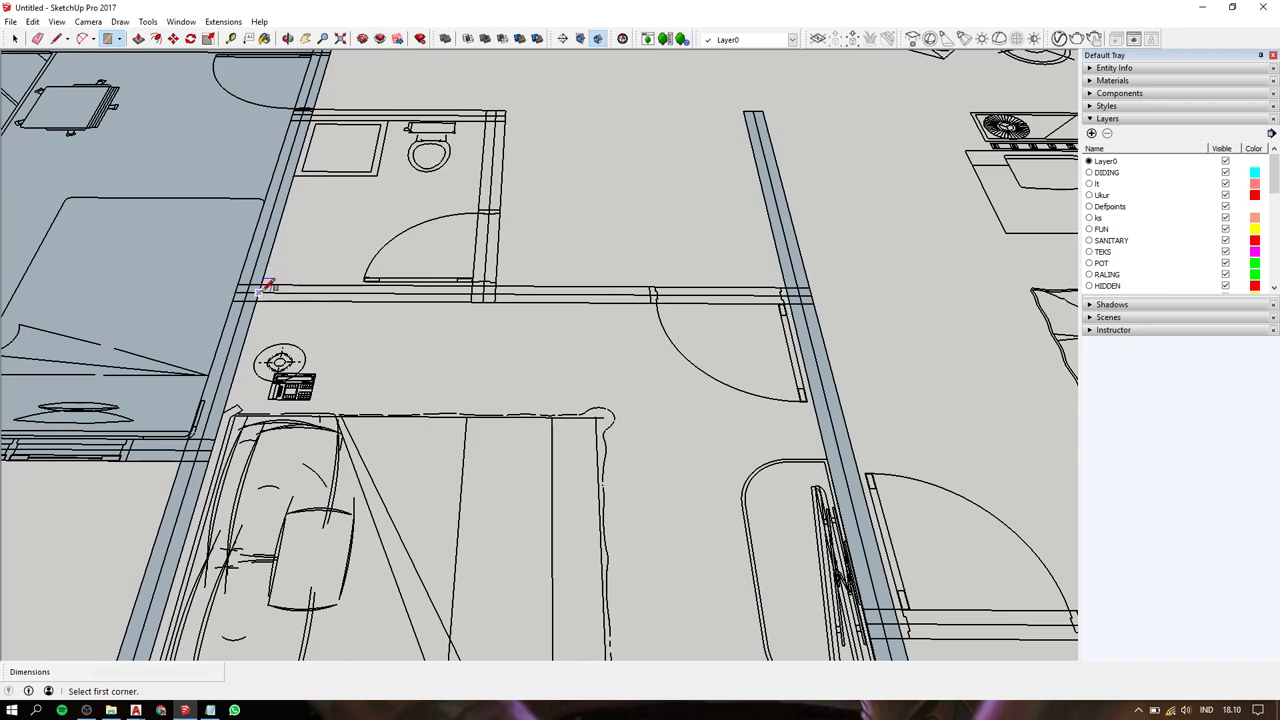
left_click(260, 286)
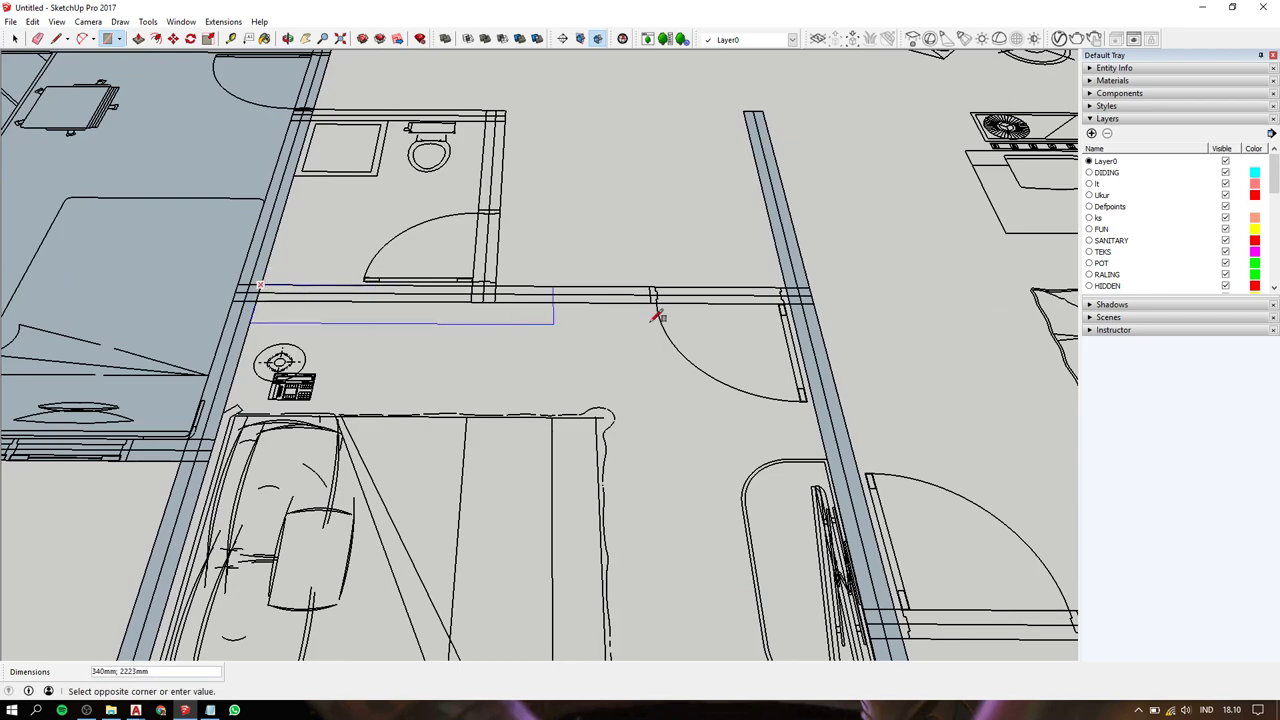
left_click(798, 298)
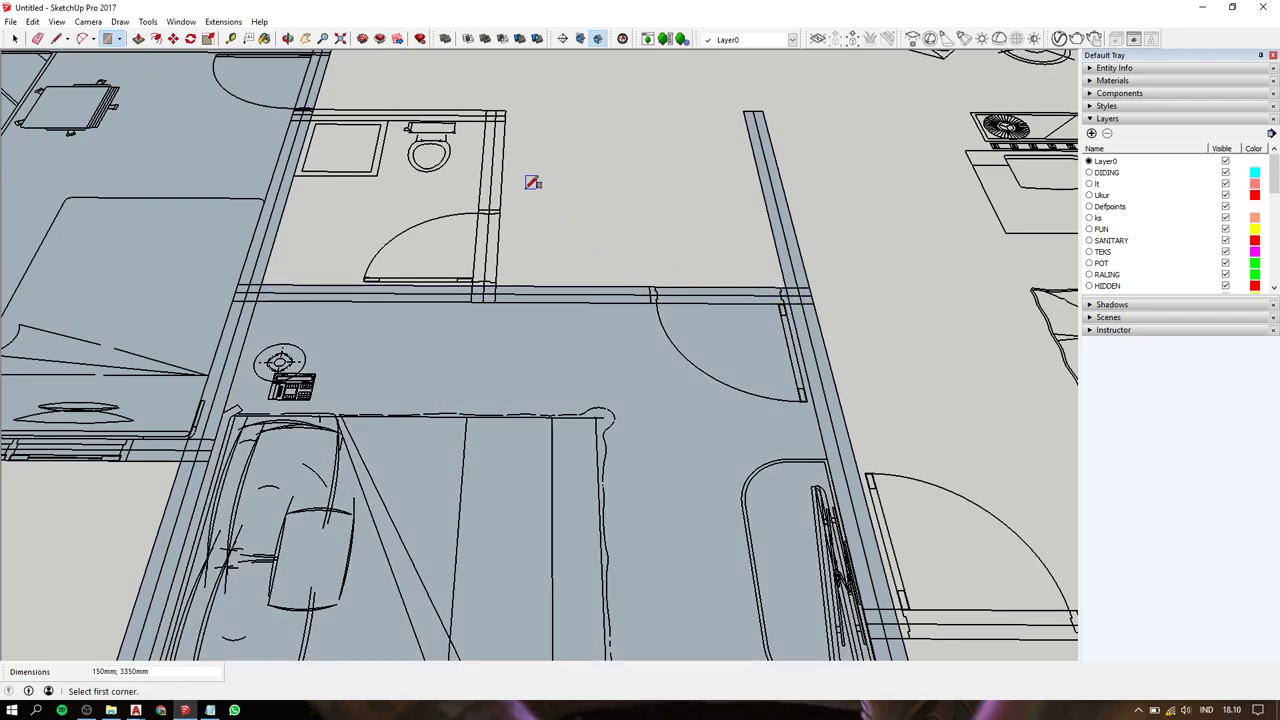
middle_click_drag(551, 223, 667, 407, "shift")
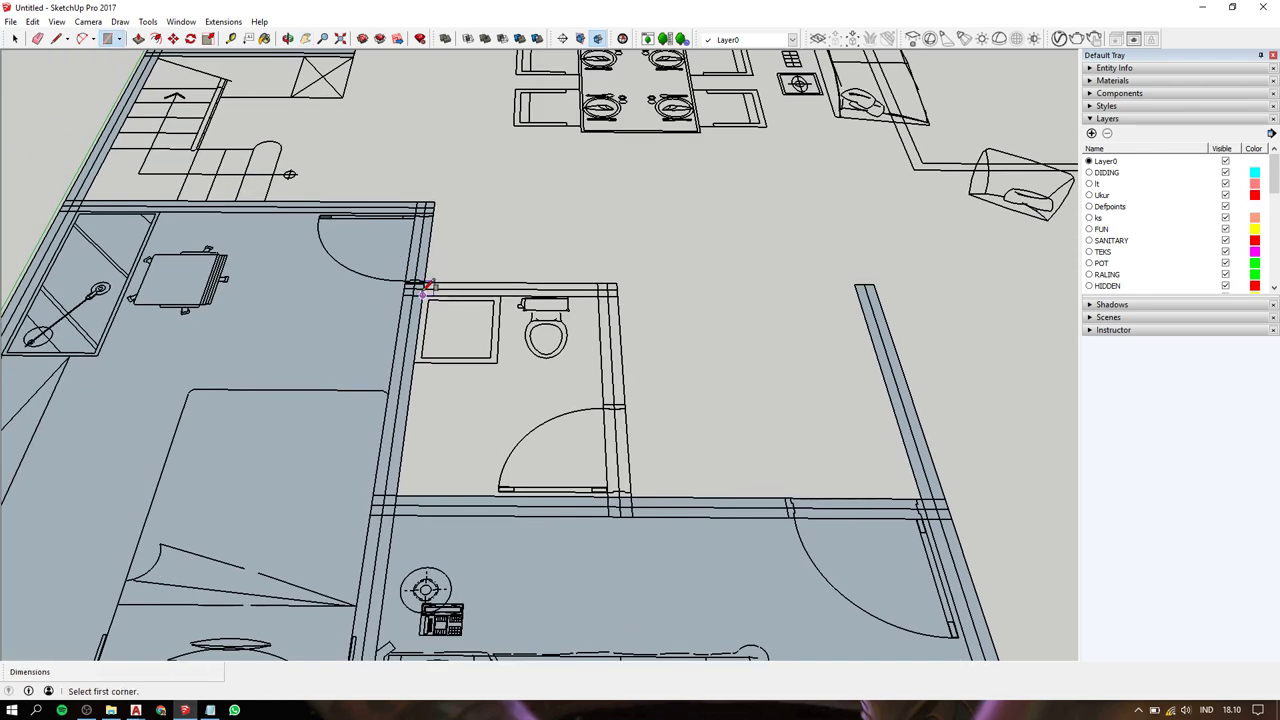
left_click(424, 287)
left_click(603, 291)
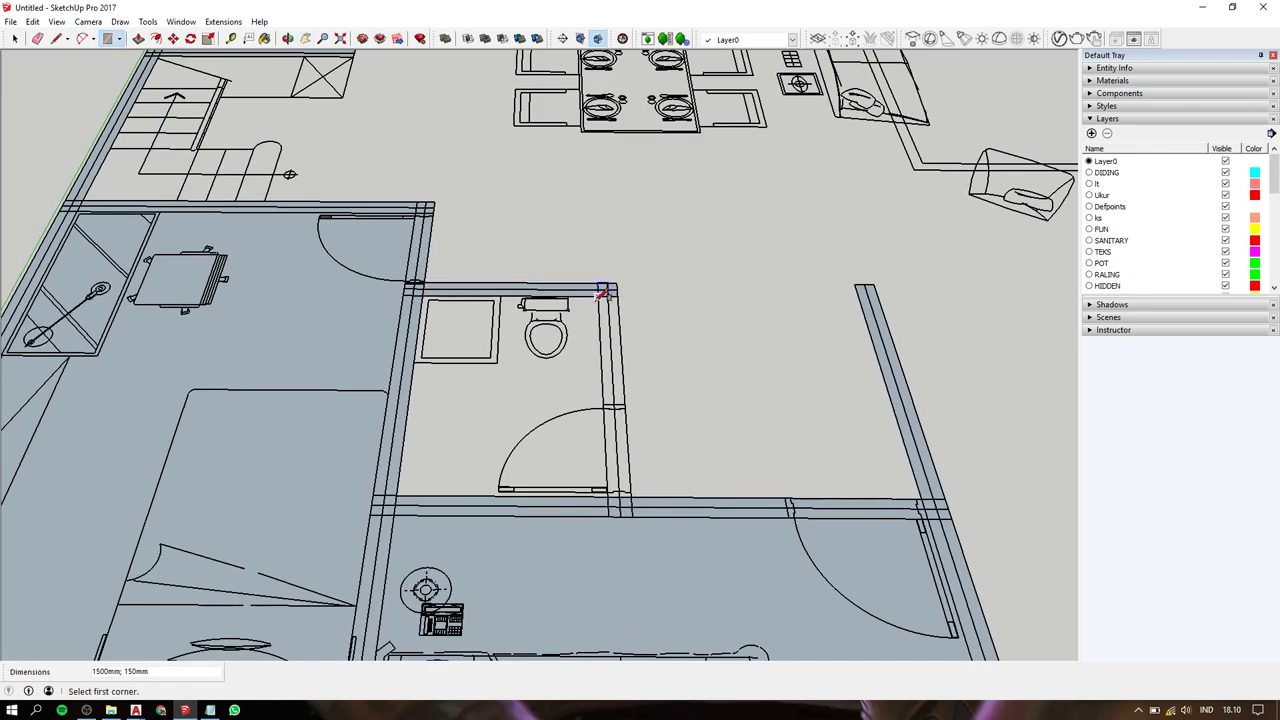
left_click(603, 291)
left_click(630, 492)
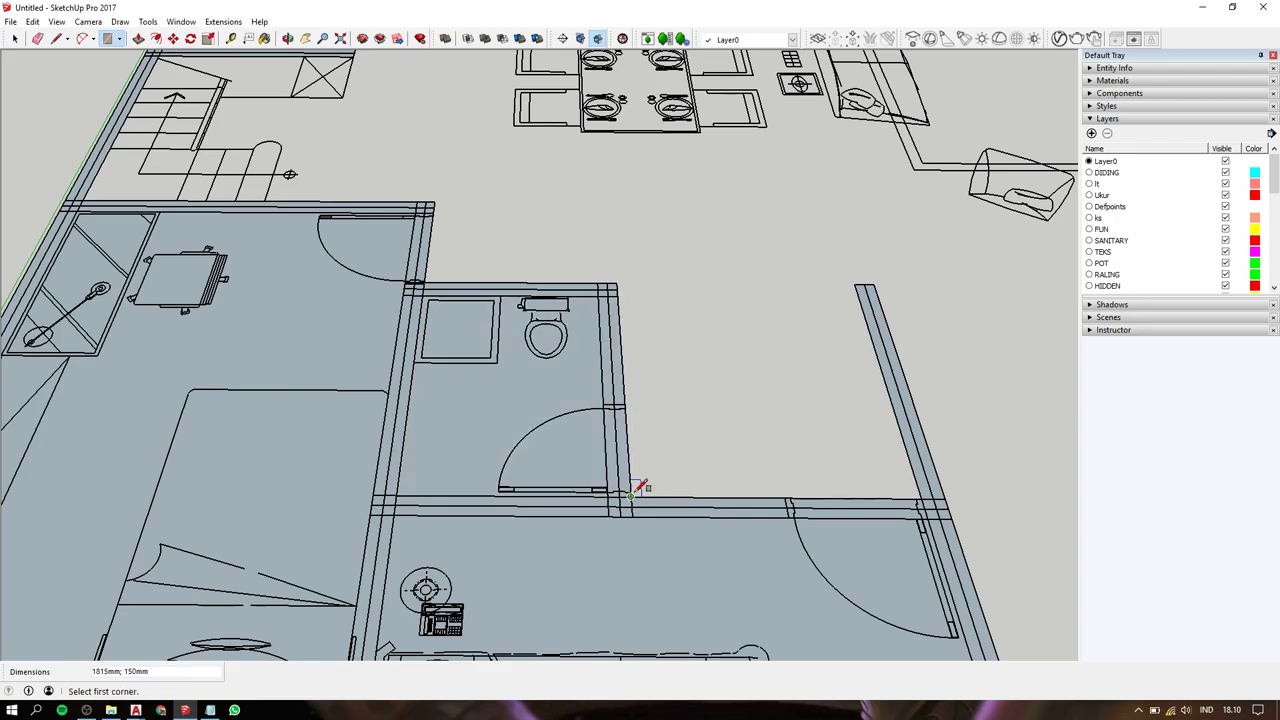
Trace the living room wall strip from the door wall to the far wall.
scroll(646, 450, "down", 3)
scroll(645, 397, "down", 2)
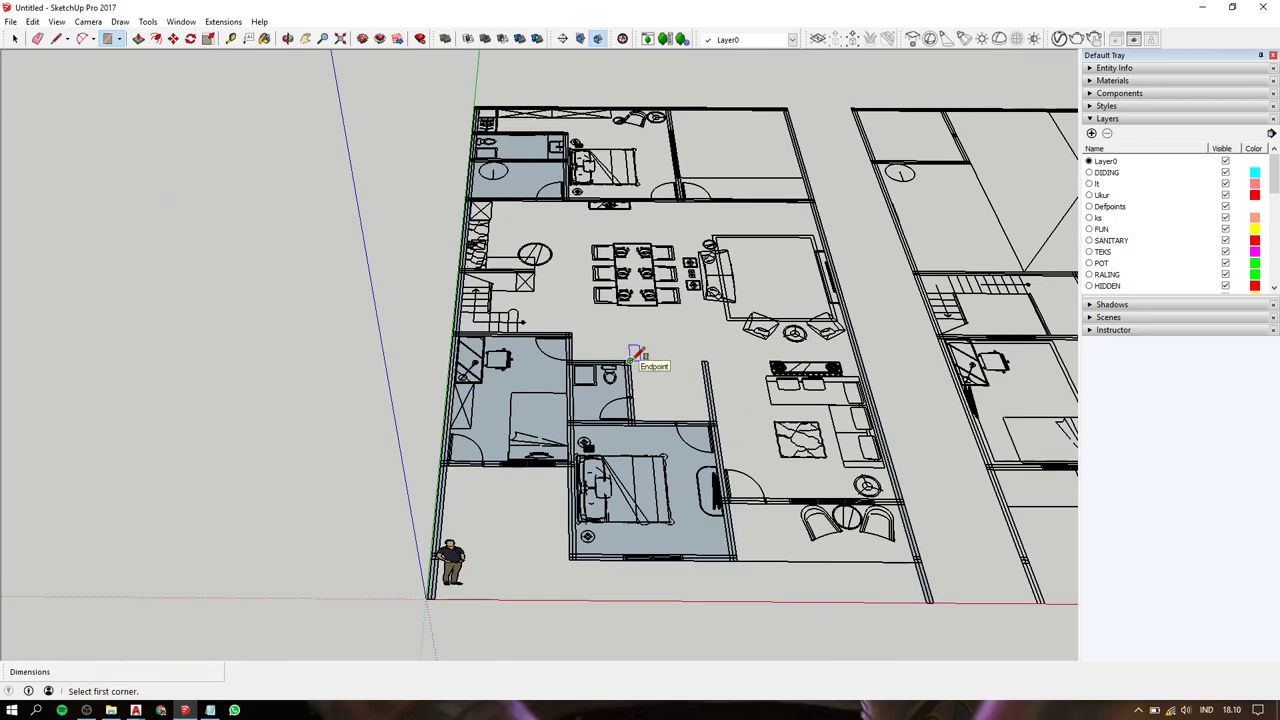
key("h")
left_click_drag(755, 397, 514, 374)
scroll(477, 429, "up", 4)
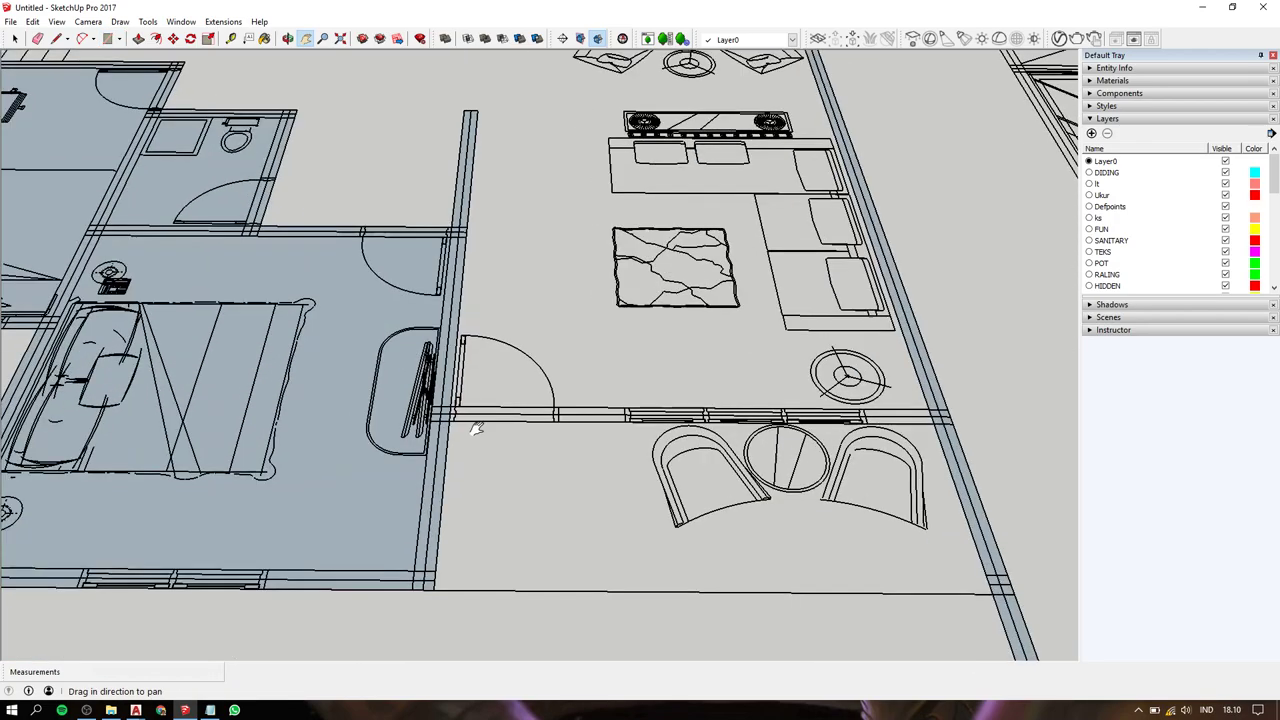
scroll(468, 418, "up", 2)
key("r")
left_click(446, 408)
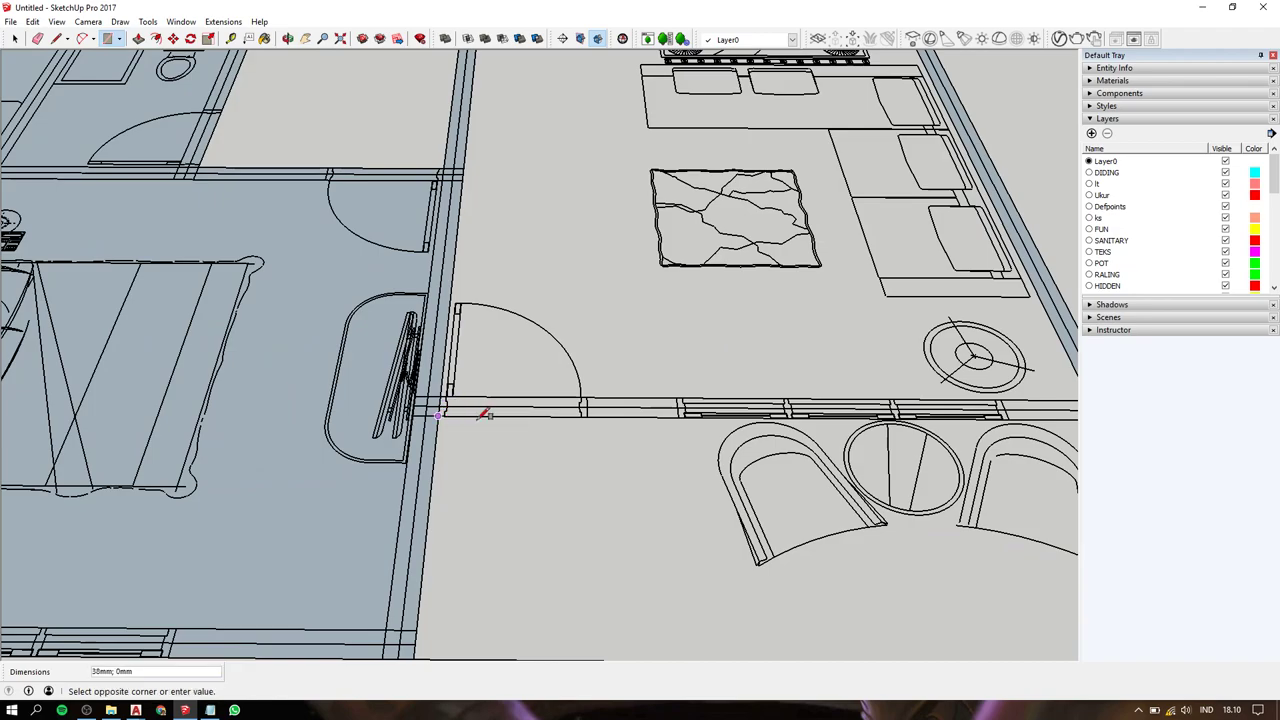
scroll(650, 405, "down", 1)
left_click(1016, 397)
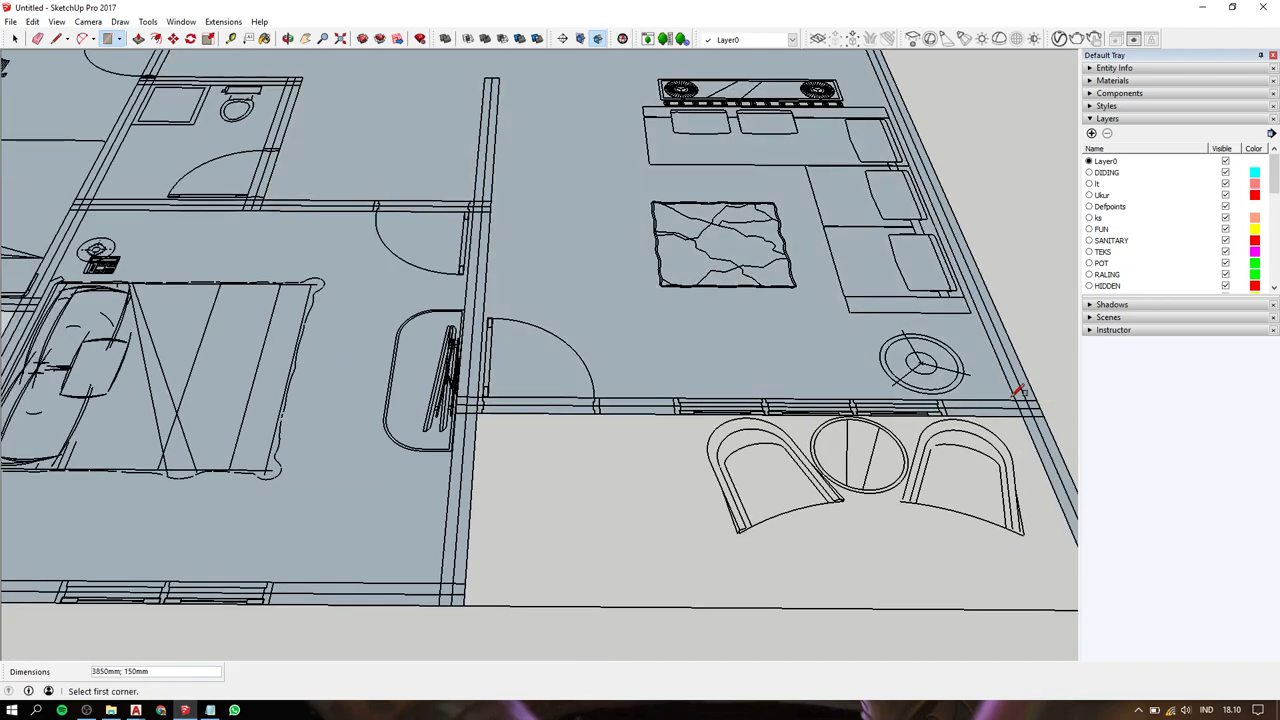
mouse_move(1013, 398)
middle_mouse_down("shift")
mouse_move(556, 282)
mouse_move(738, 548)
middle_mouse_up("shift")
Tilt the view to a top-down angle over the upper rooms.
left_click_drag(641, 512, 559, 294)
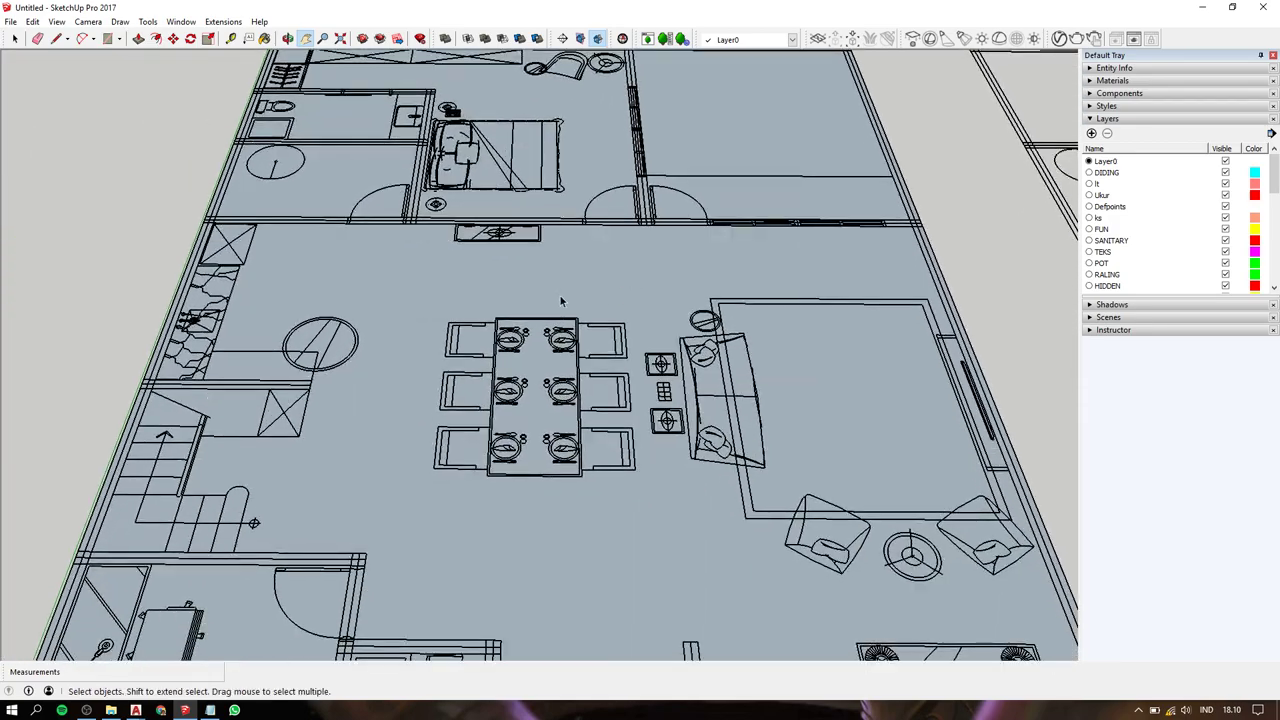
key("space")
key("ctrl+a")
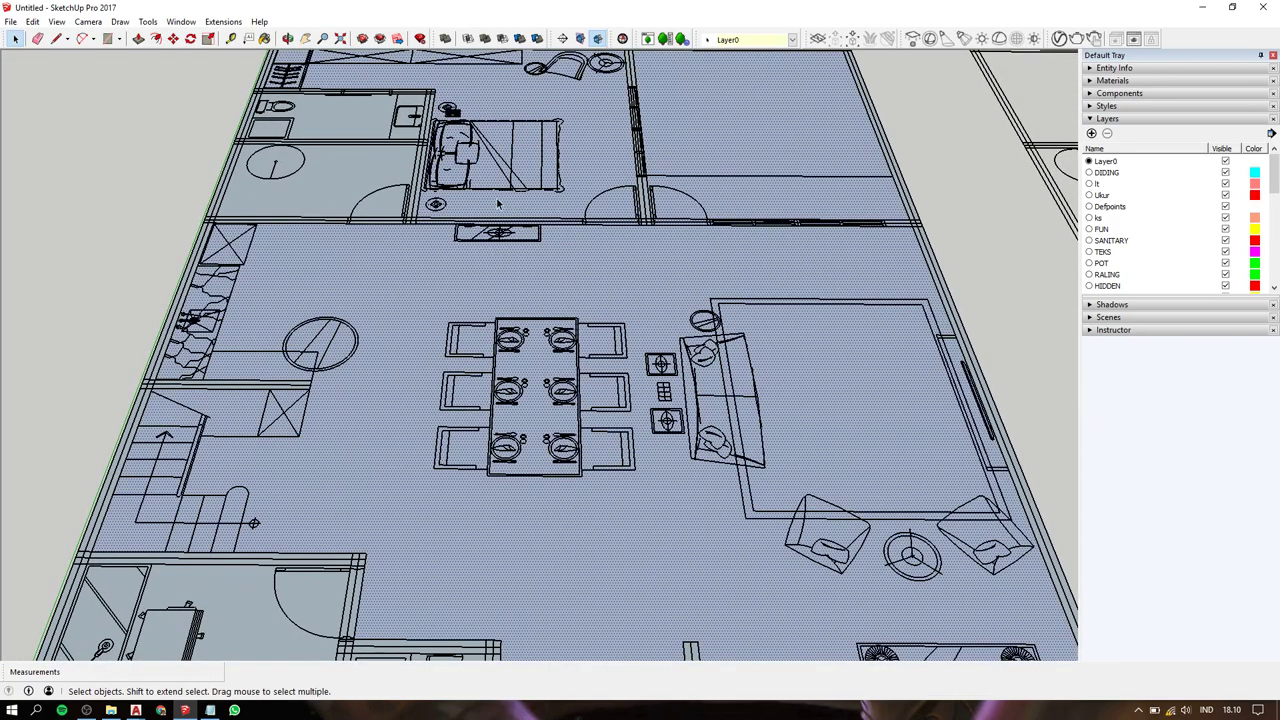
left_click(497, 204)
mouse_move(497, 204)
middle_mouse_down()
mouse_move(497, 289)
mouse_move(594, 302)
mouse_move(651, 349)
middle_mouse_up()
Trace the wall below the bedroom as a rectangle to the right wall.
key("r")
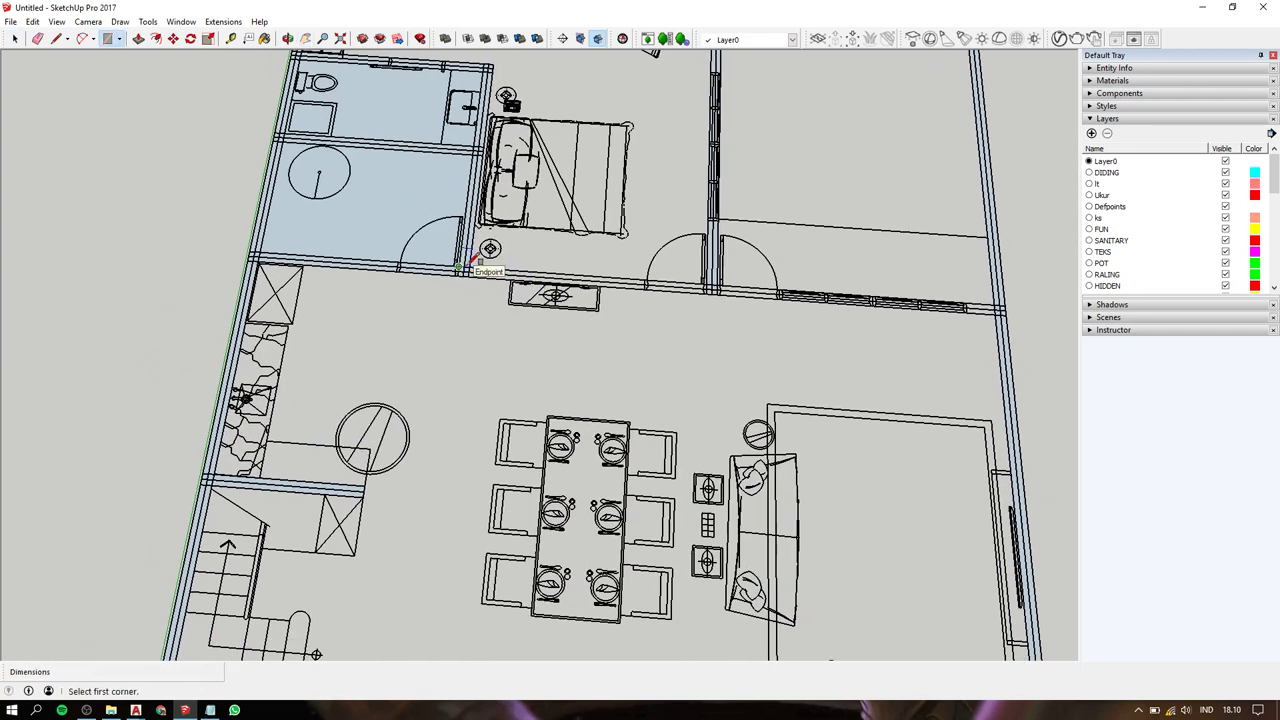
left_click(470, 267)
scroll(484, 252, "up", 1)
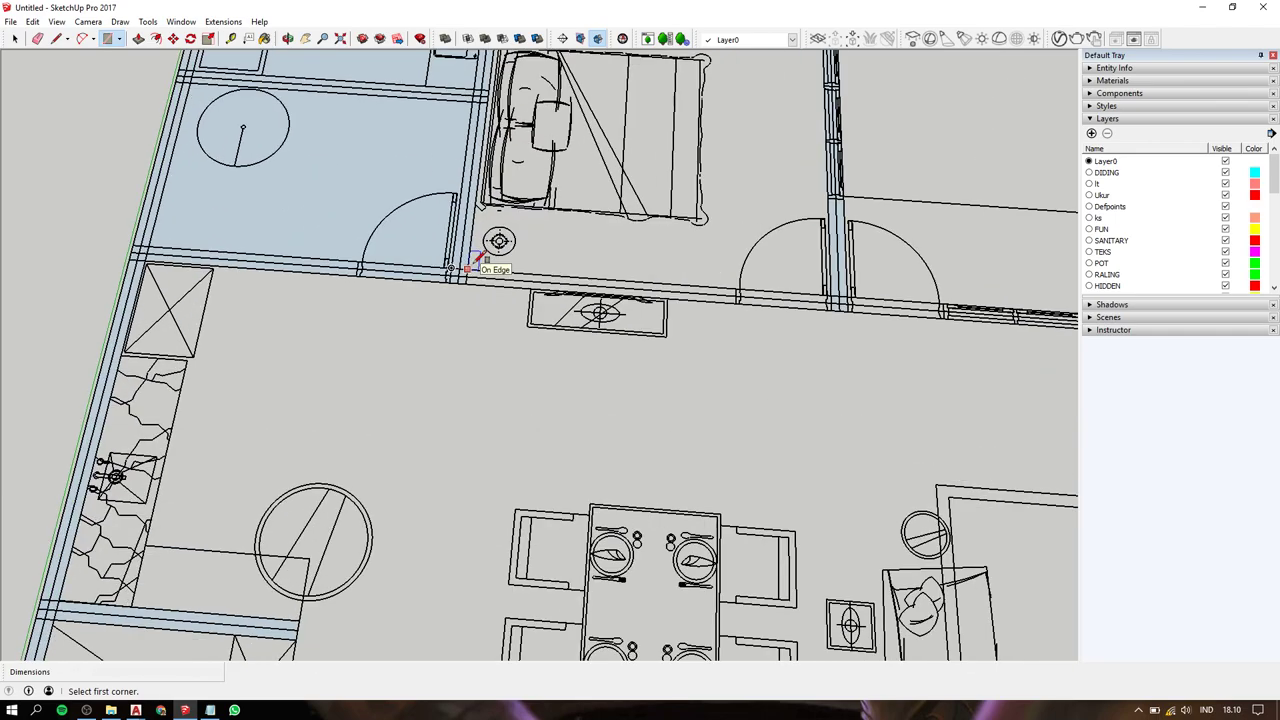
scroll(480, 257, "up", 1)
scroll(480, 262, "up", 1)
scroll(540, 292, "down", 2)
scroll(520, 265, "up", 1)
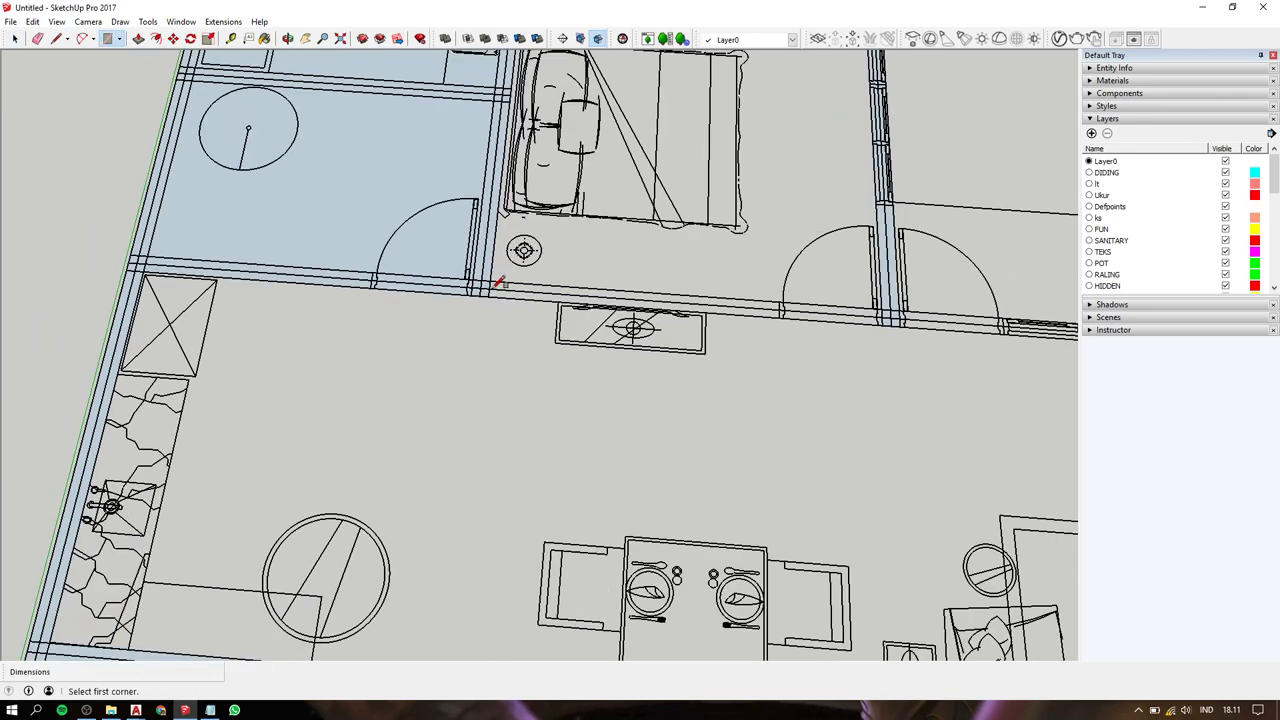
scroll(495, 285, "up", 2)
scroll(500, 288, "down", 2)
scroll(620, 300, "down", 2)
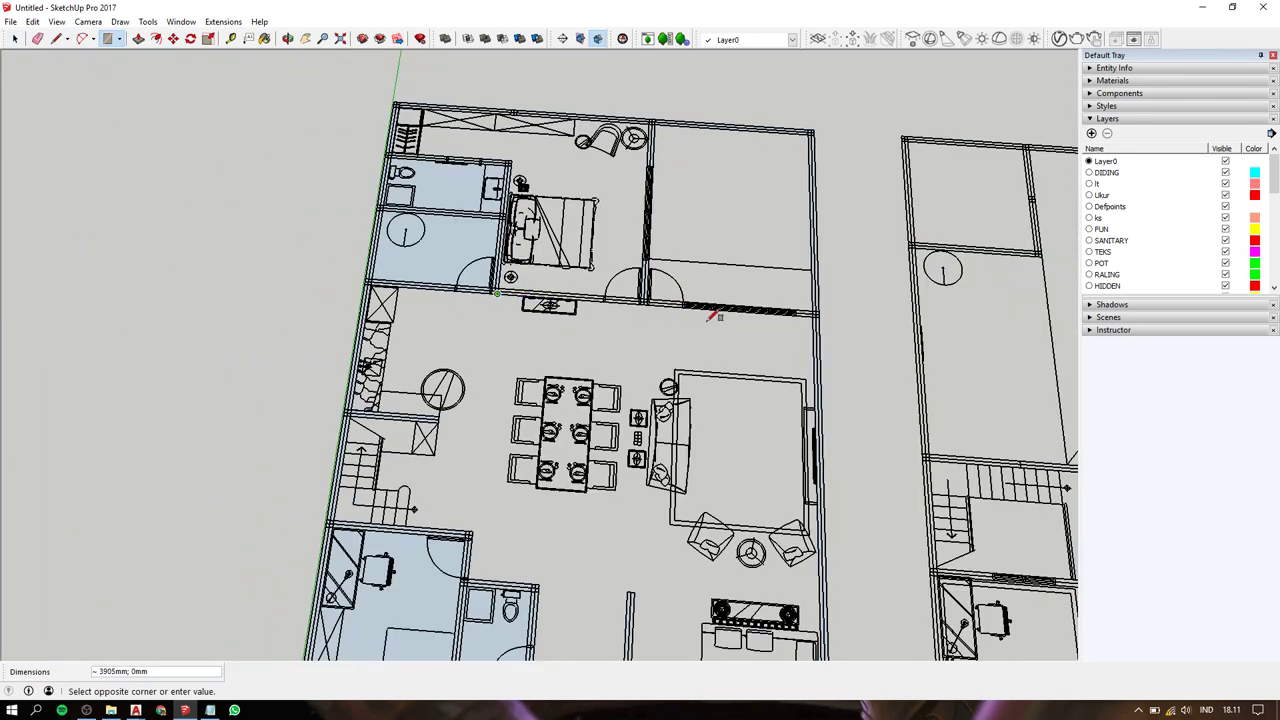
scroll(837, 300, "up", 3)
scroll(848, 303, "up", 2)
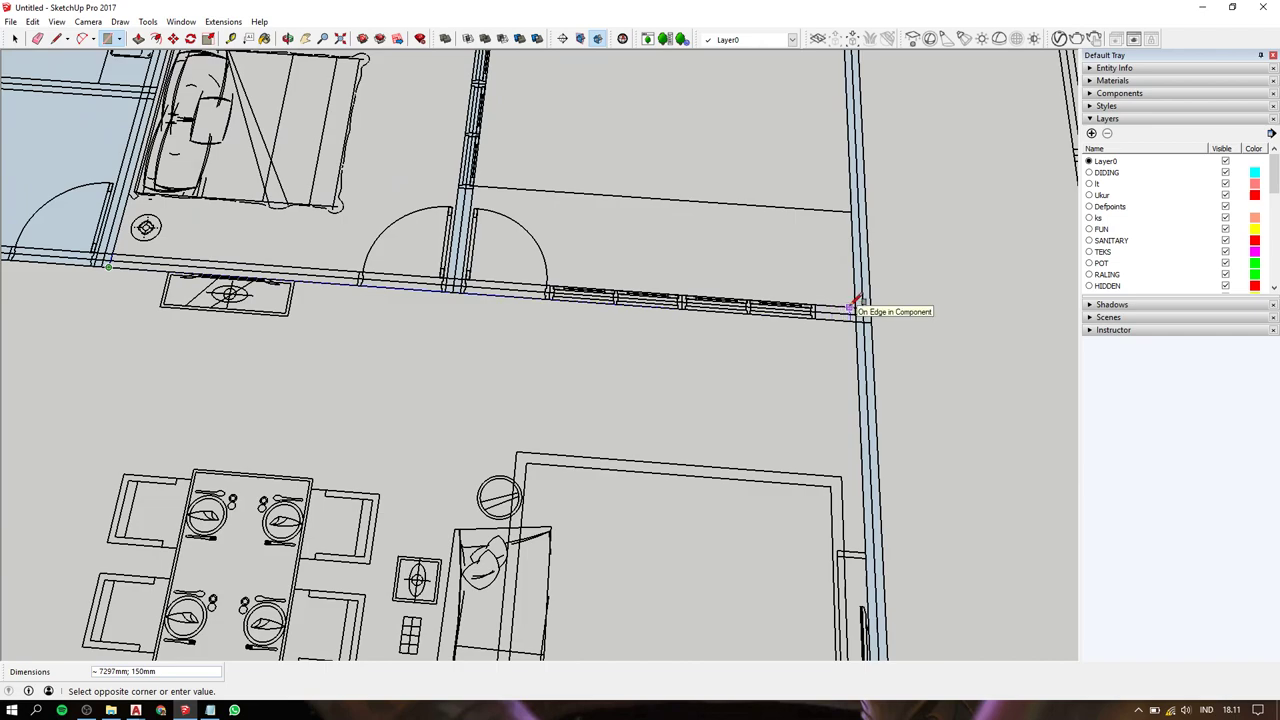
left_click(856, 300)
Select the upper room, lower, bedroom and bathroom floor faces and delete them.
key("space")
left_click(616, 256)
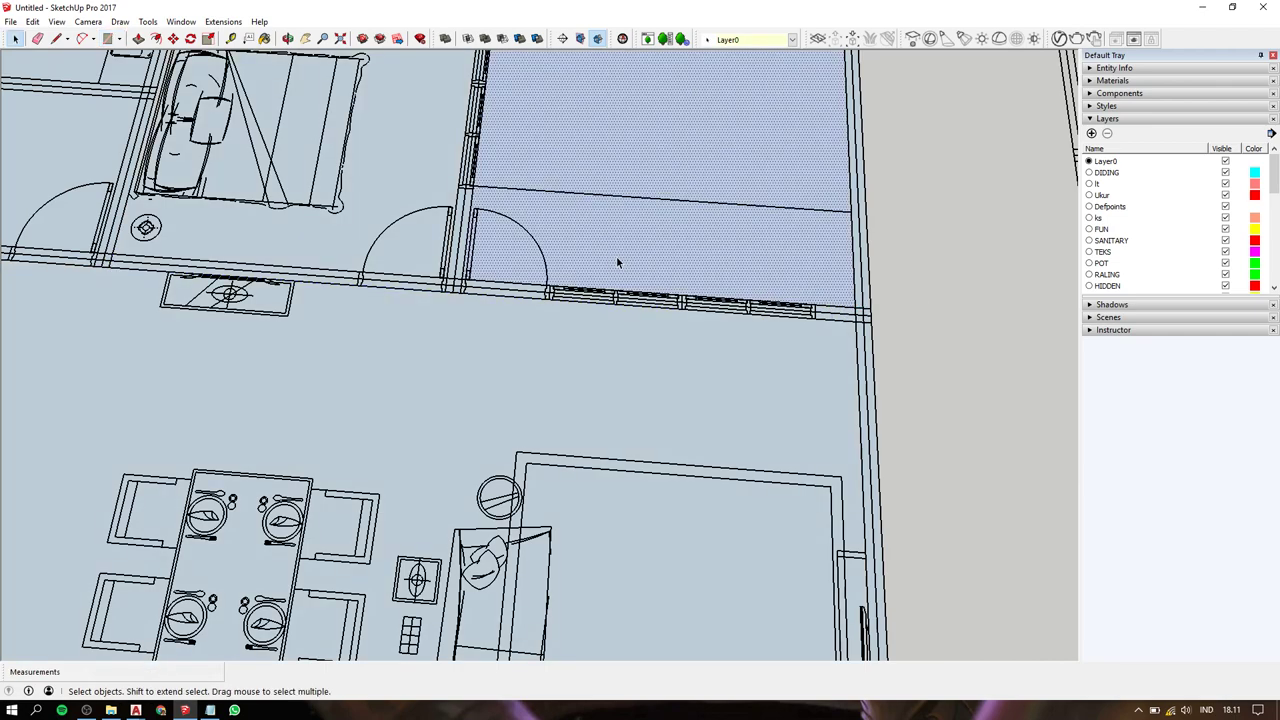
left_click(570, 356)
left_click(373, 187)
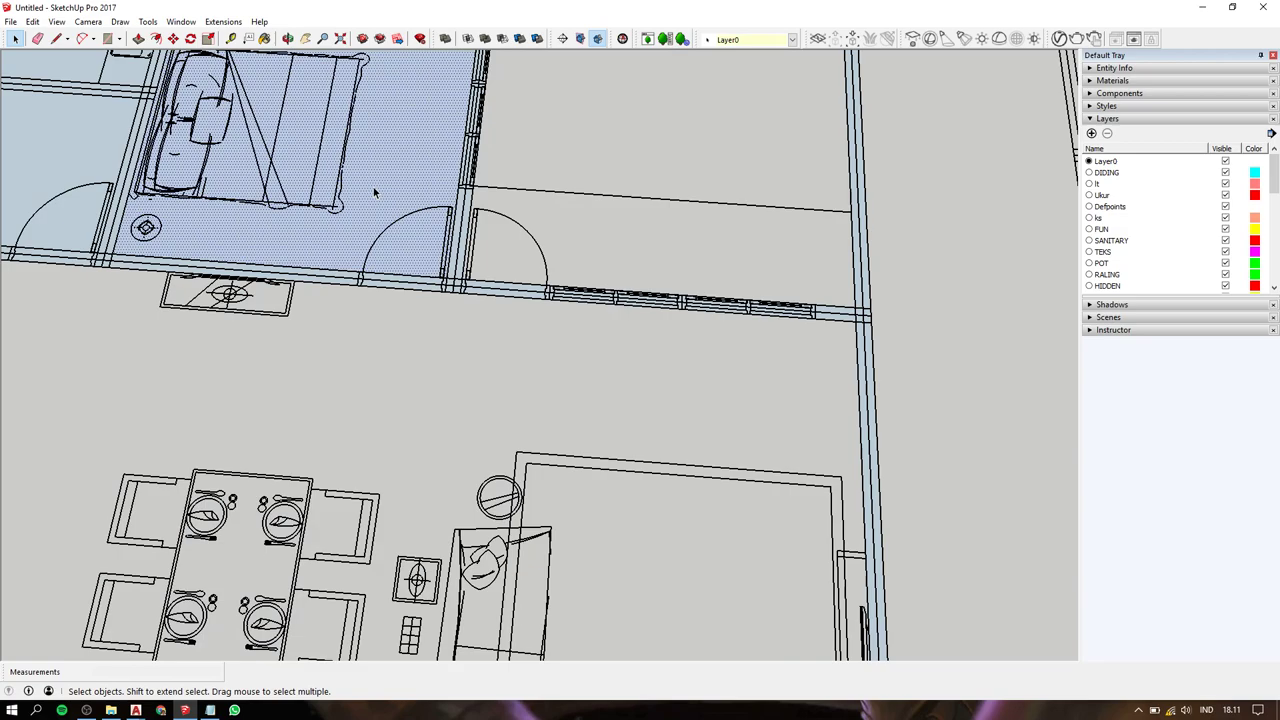
scroll(373, 187, "down", 3)
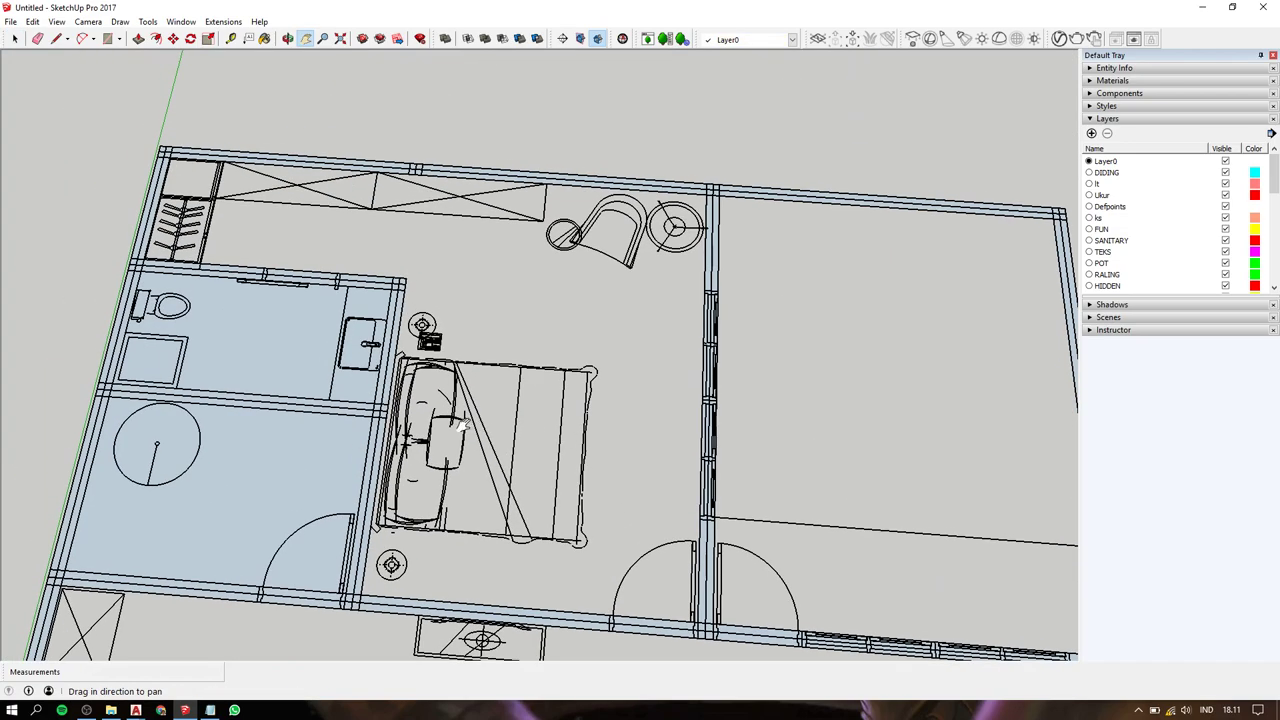
scroll(566, 241, "up", 3)
left_click(491, 212)
key("Delete")
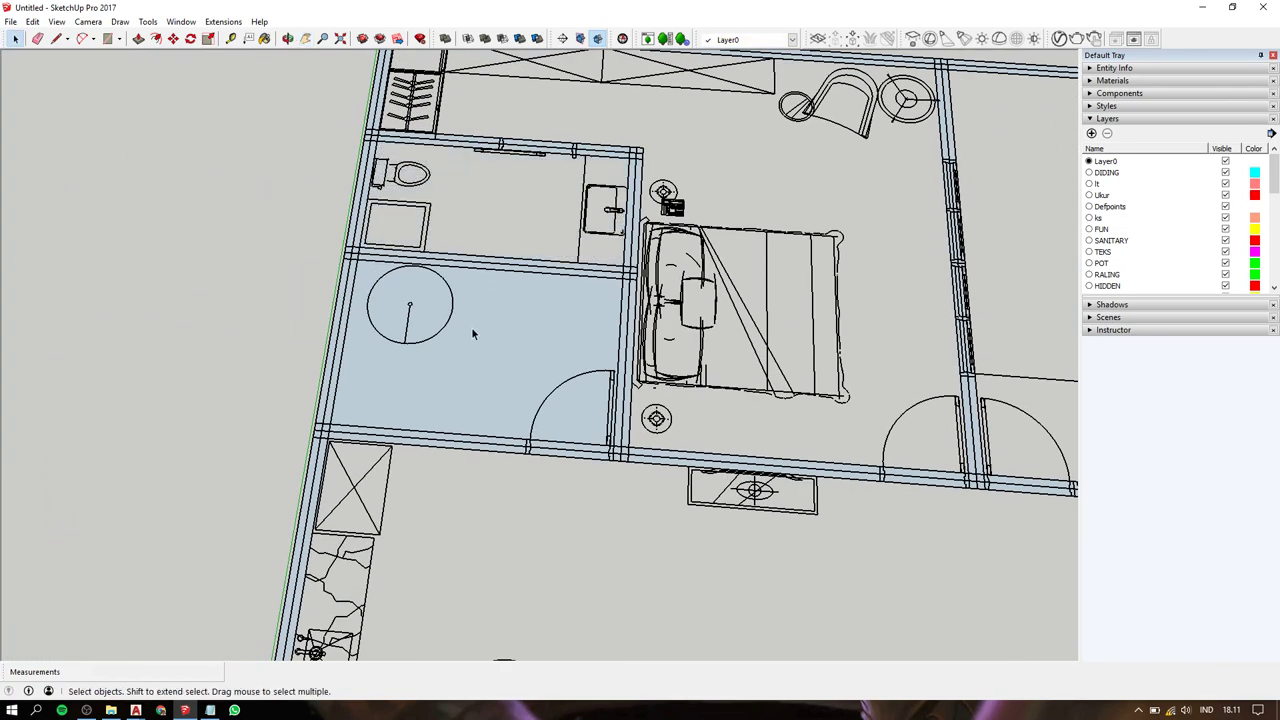
Select the lower bedroom and small bathroom floor faces for removal.
scroll(471, 327, "down", 2)
scroll(578, 340, "down", 2)
scroll(580, 470, "up", 2)
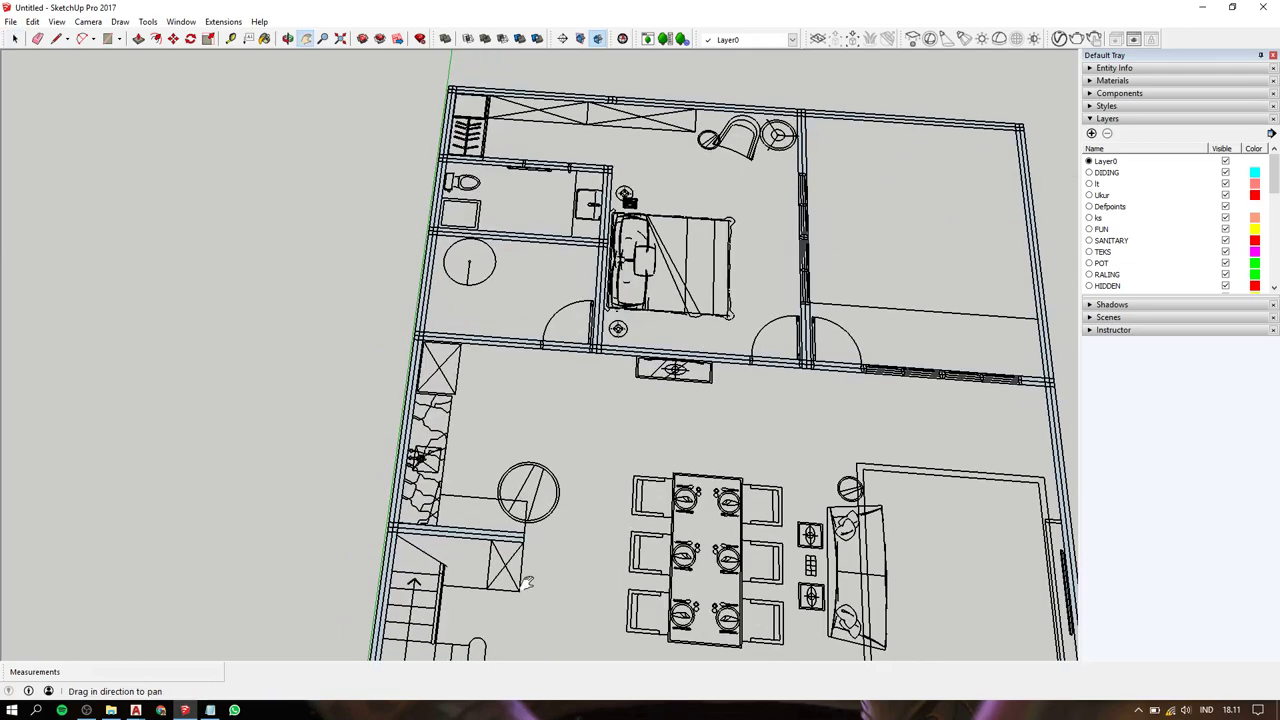
middle_click_drag(586, 491, 600, 177, "shift")
scroll(580, 386, "up", 3)
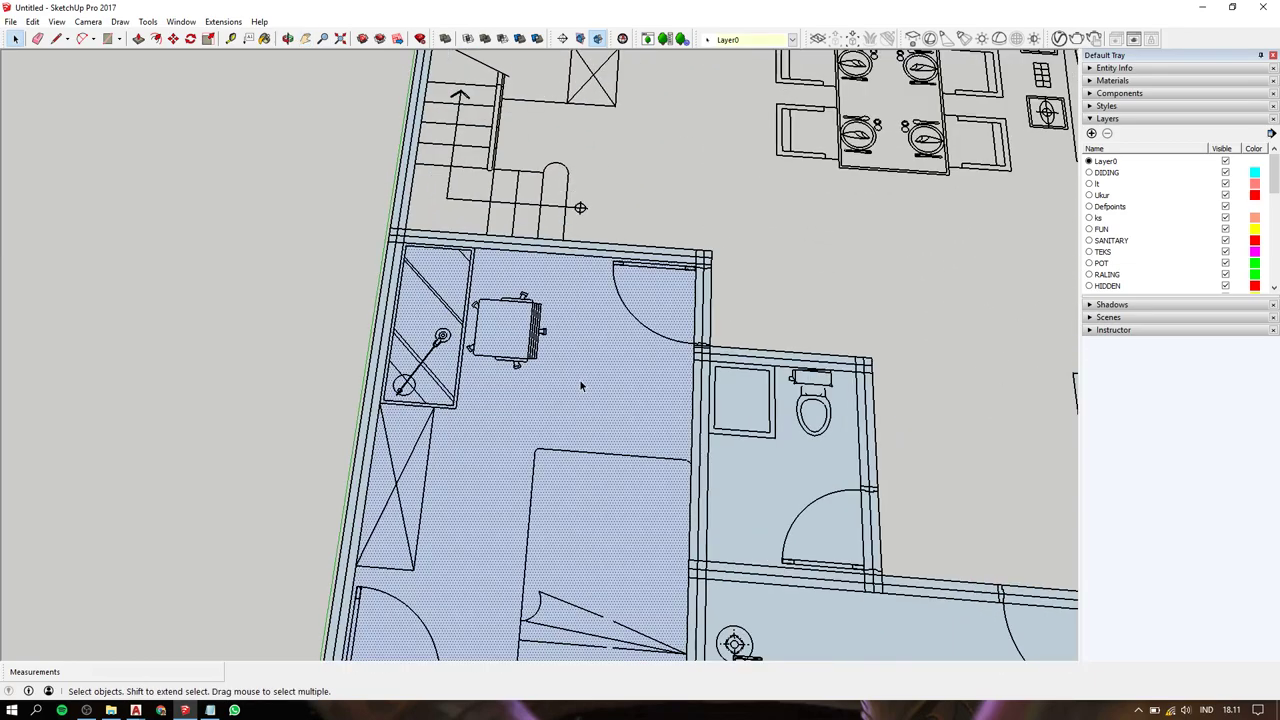
left_click(579, 379, "shift")
key("h")
left_click_drag(749, 428, 583, 260)
key("space")
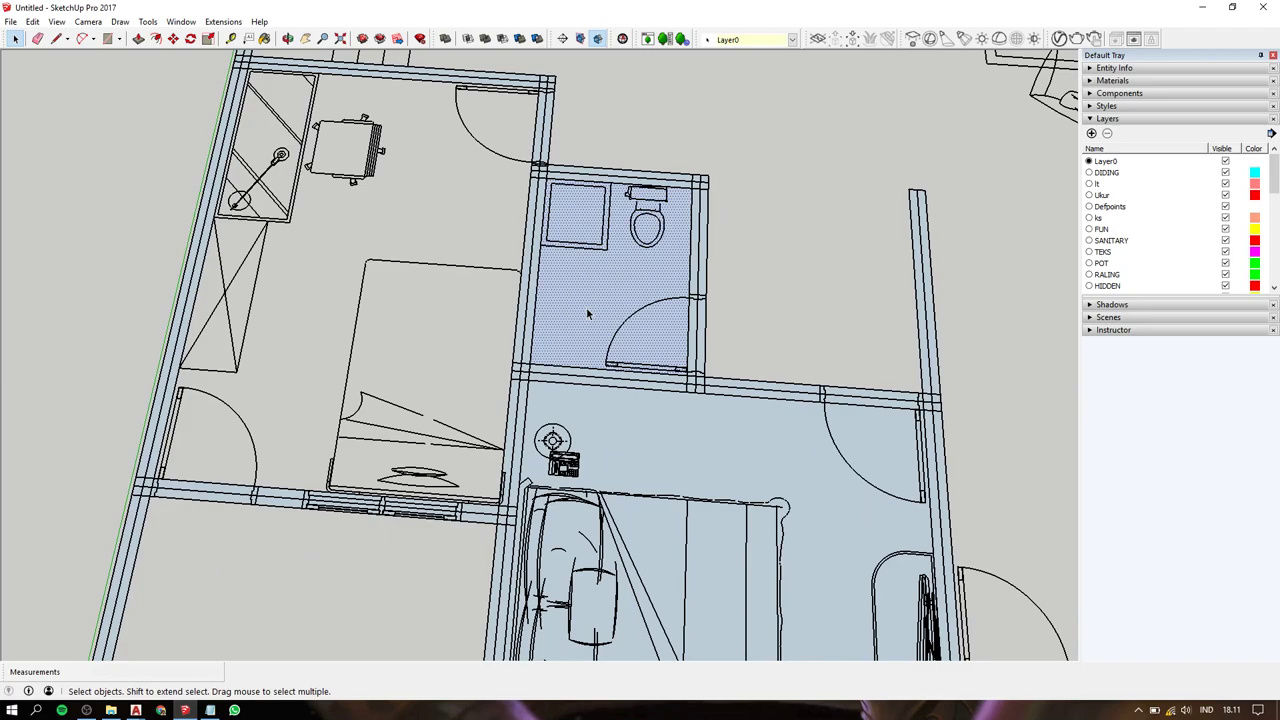
left_click(586, 307, "shift")
left_click(694, 449, "shift")
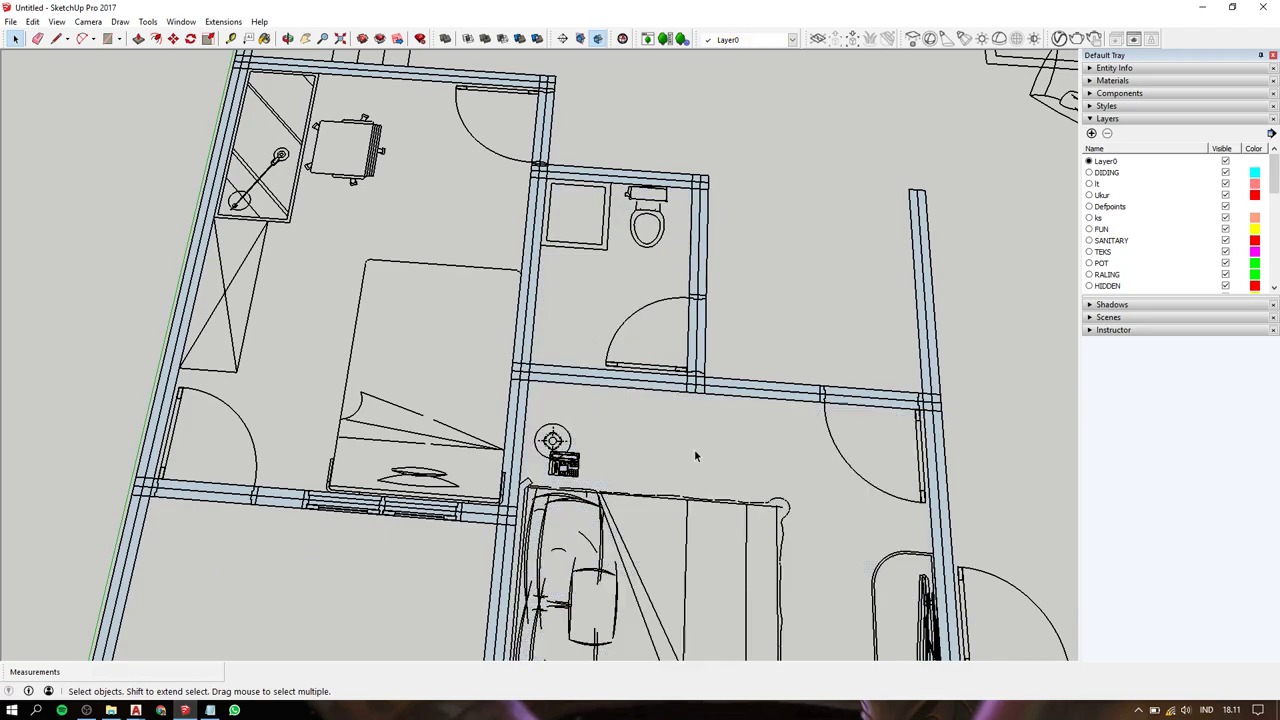
Pan and zoom over the plan to check the wall near the armchairs.
key("h")
left_click_drag(869, 481, 571, 243)
scroll(571, 243, "down", 5)
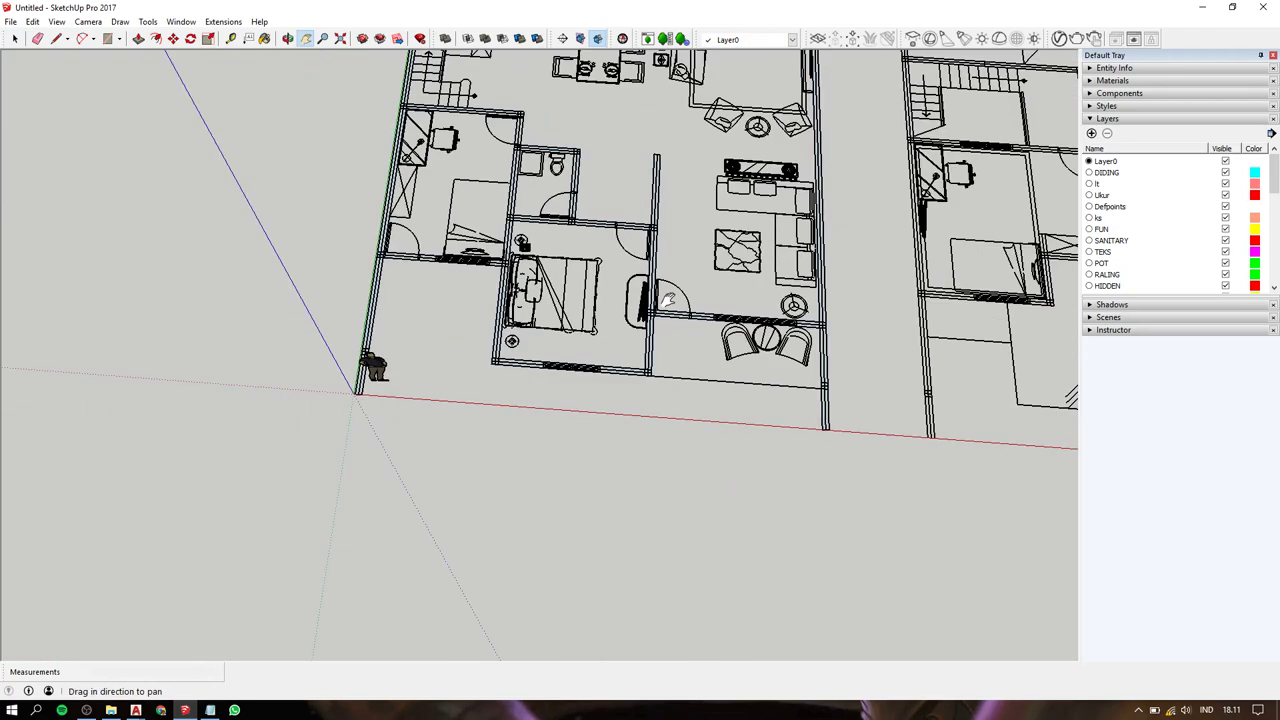
scroll(846, 368, "up", 5)
scroll(846, 368, "up", 3)
left_click_drag(796, 440, 639, 477)
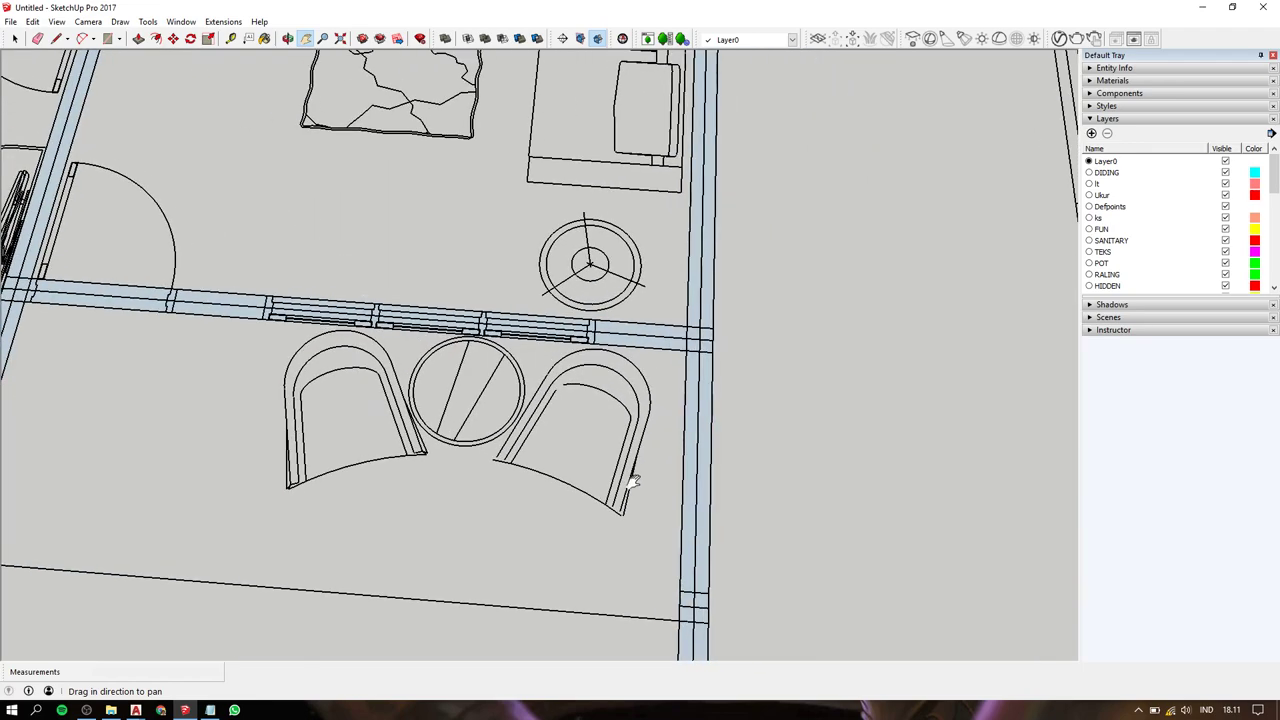
key("space")
scroll(730, 347, "up", 2)
scroll(714, 337, "up", 3)
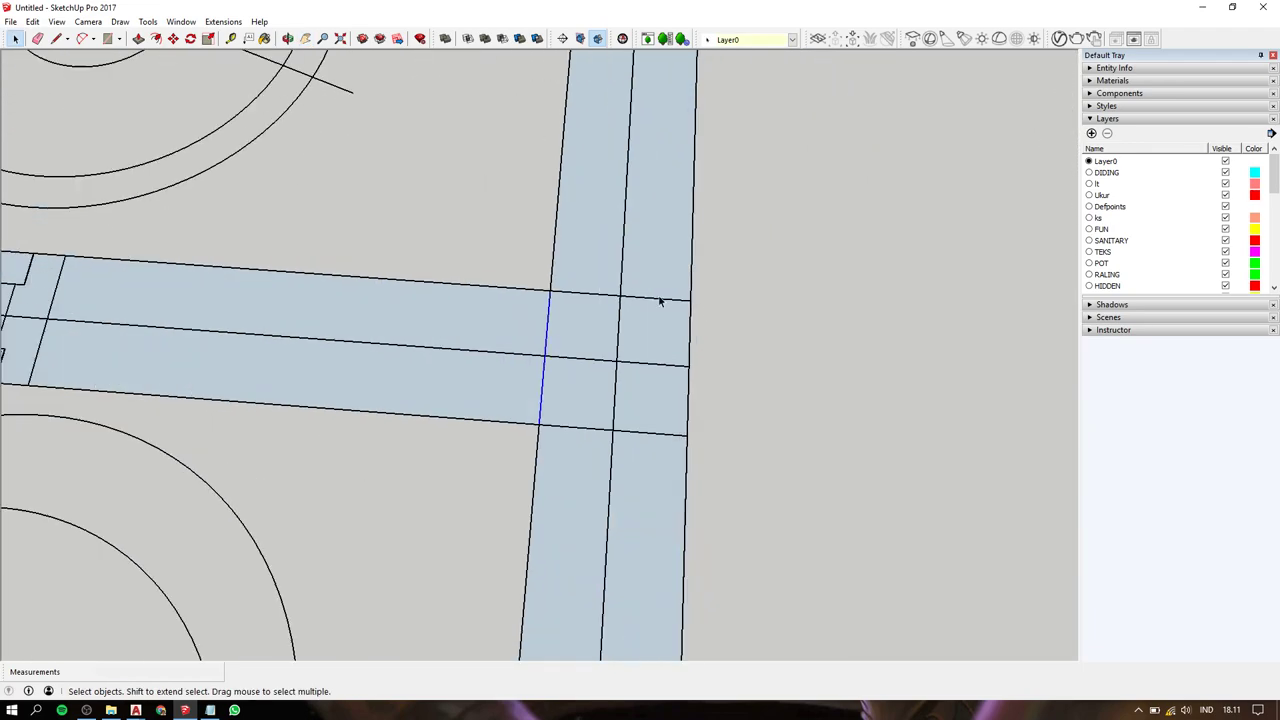
scroll(565, 287, "down", 2)
scroll(565, 287, "down", 2)
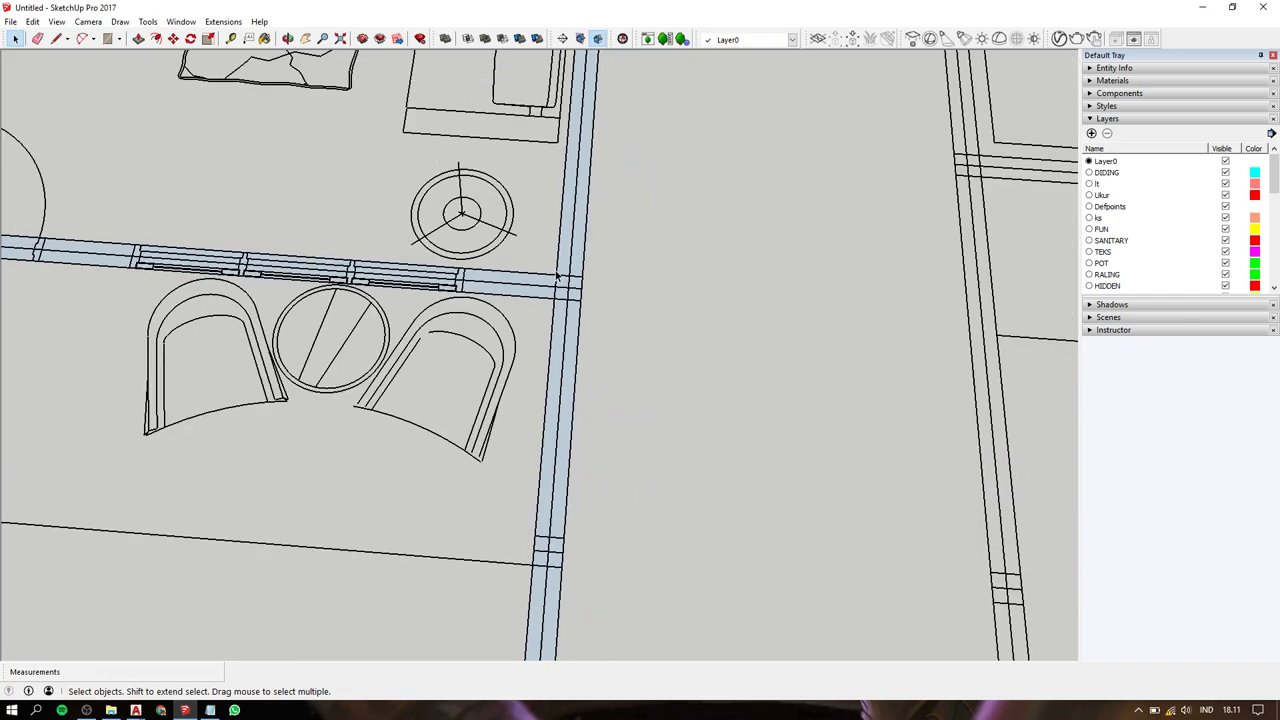
scroll(562, 285, "down", 3)
scroll(560, 283, "down", 1)
Unlock the imported CAD floor plan and erase it.
left_click(494, 312)
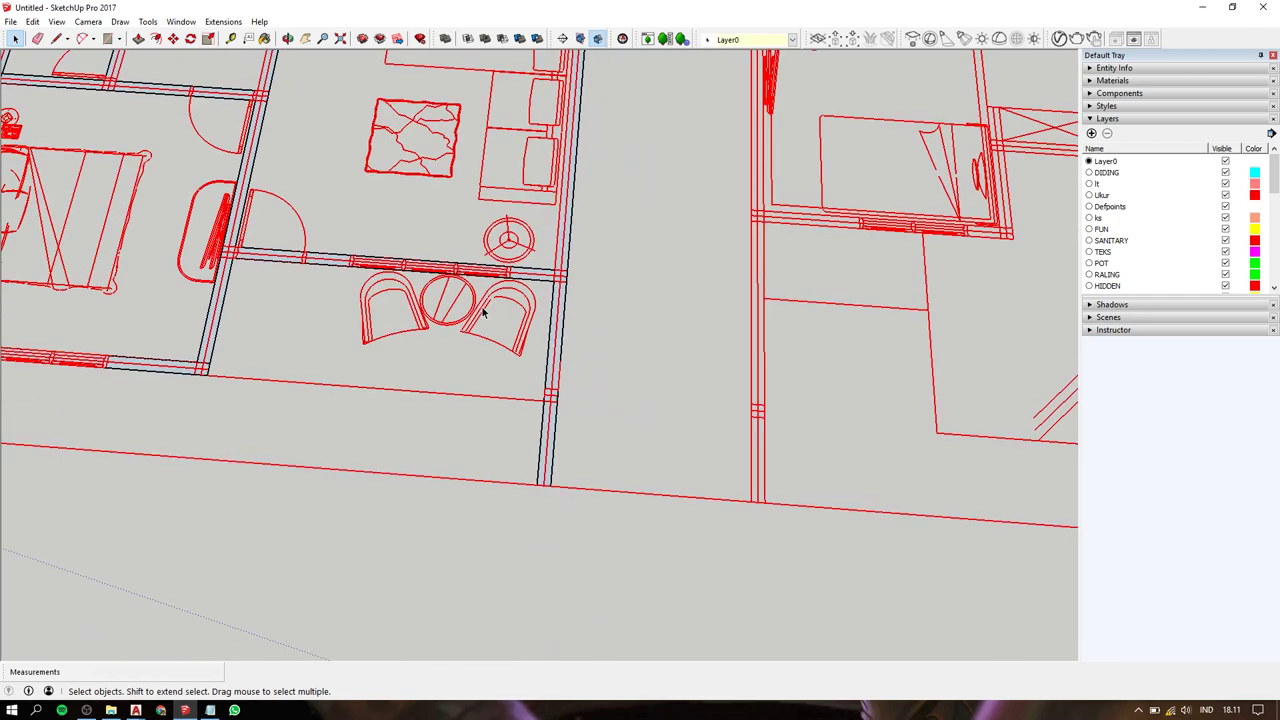
right_click(500, 308)
left_click(500, 350)
left_click(483, 324)
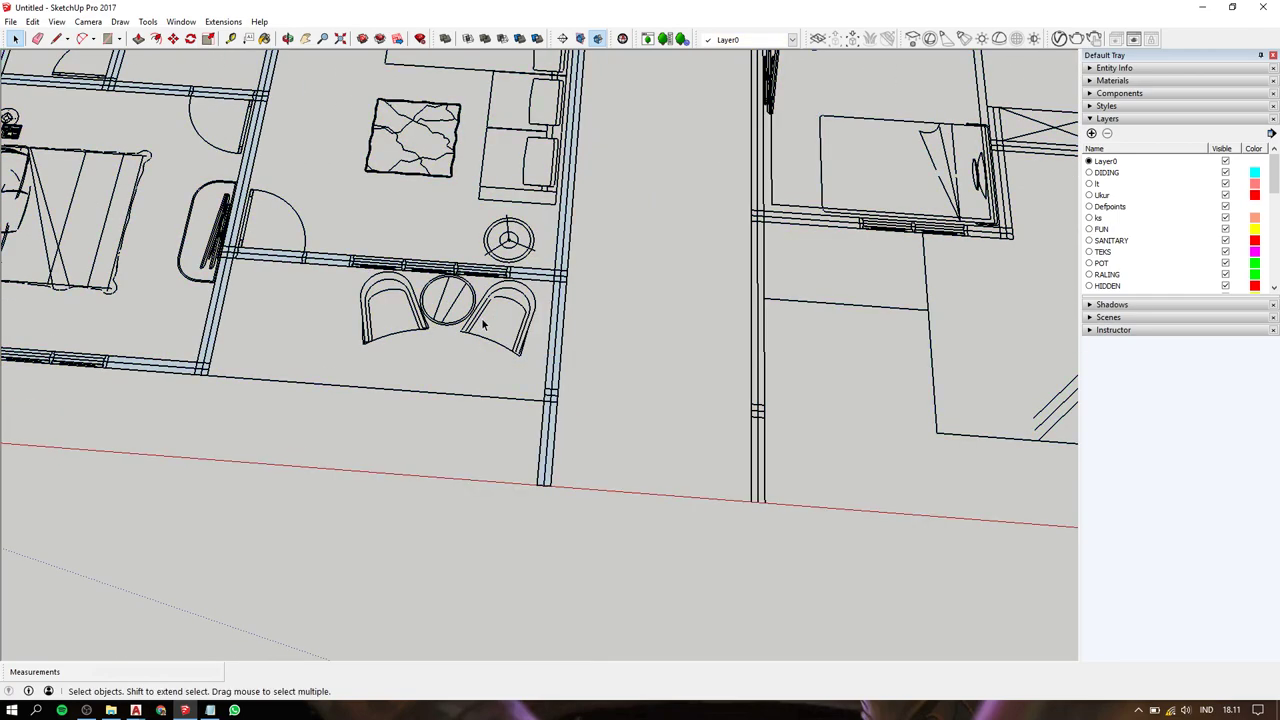
right_click(479, 303)
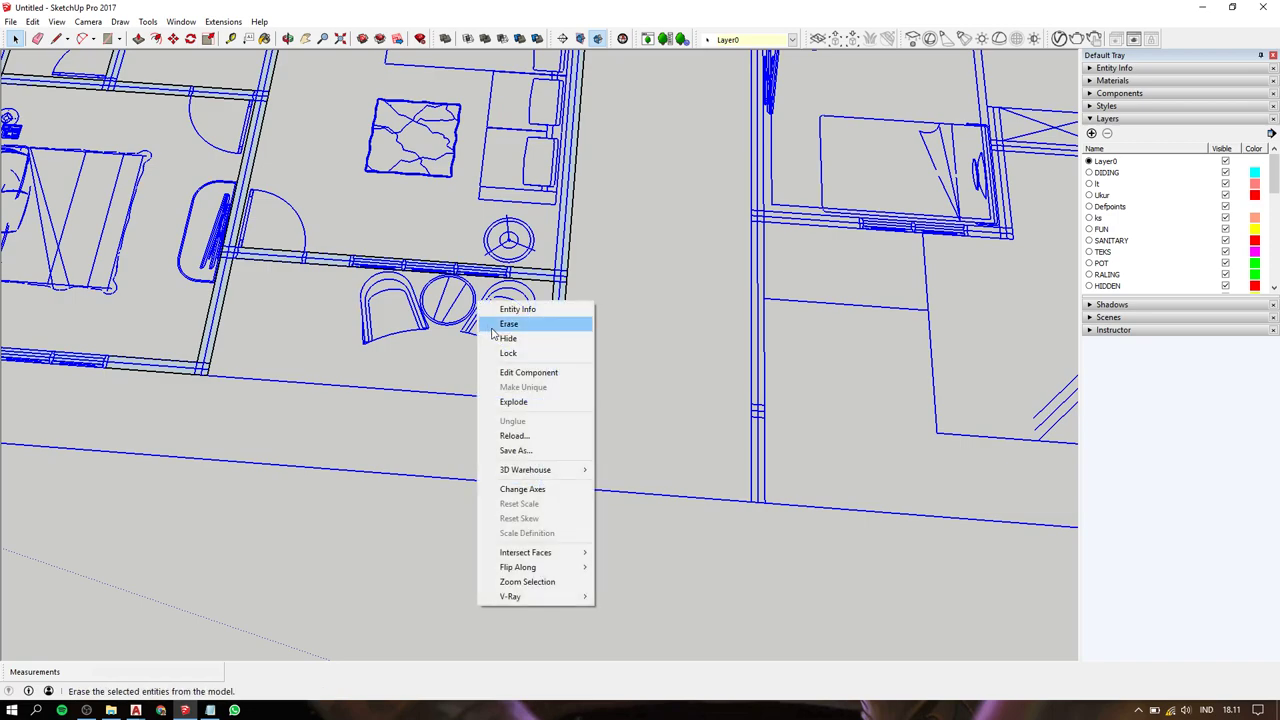
left_click(506, 338)
Zoom and pan to inspect the remaining wall strips and a small room's corner edge.
scroll(504, 328, "down", 3)
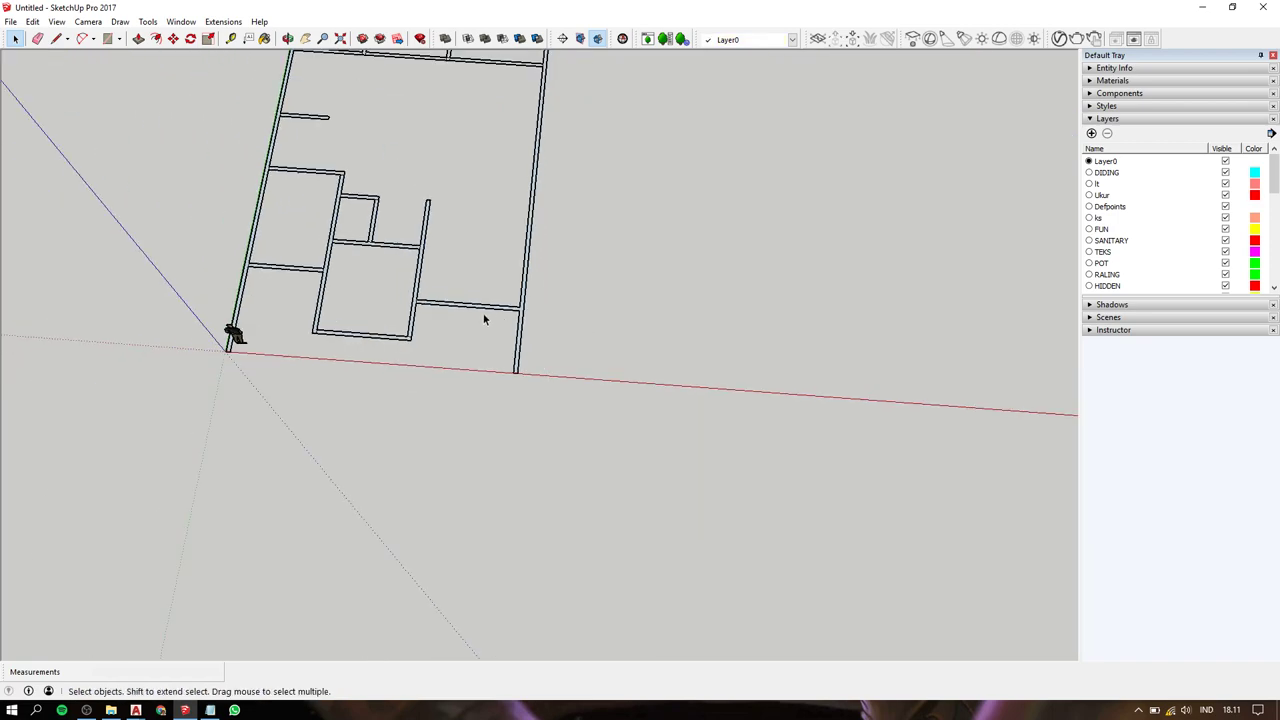
scroll(483, 318, "up", 1)
scroll(566, 329, "up", 2)
scroll(534, 311, "up", 2)
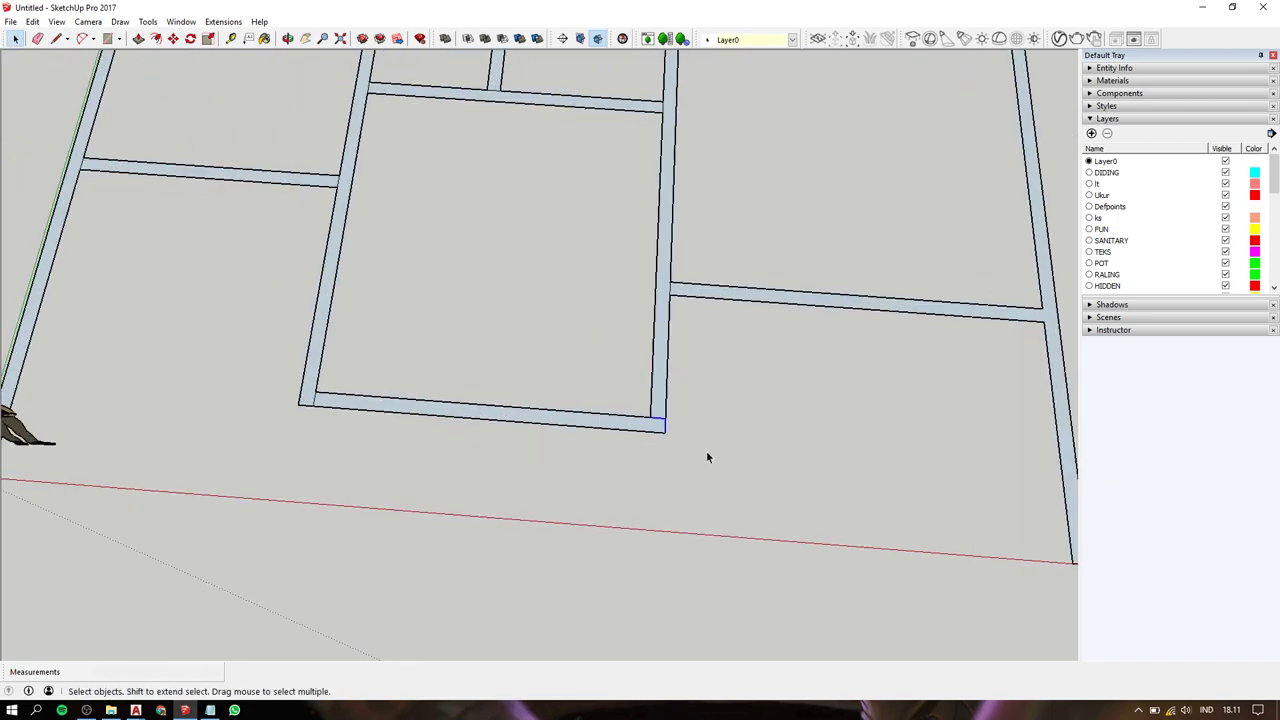
scroll(690, 445, "up", 1)
scroll(678, 434, "up", 1)
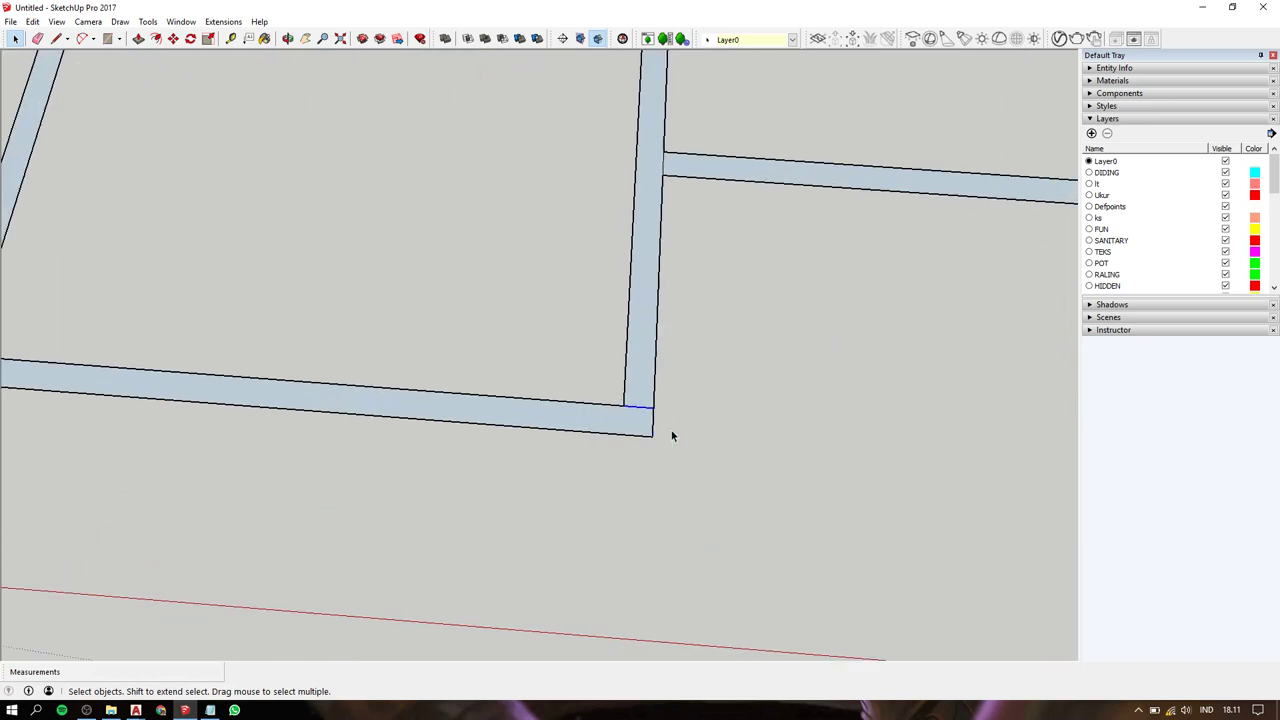
scroll(520, 375, "down", 2)
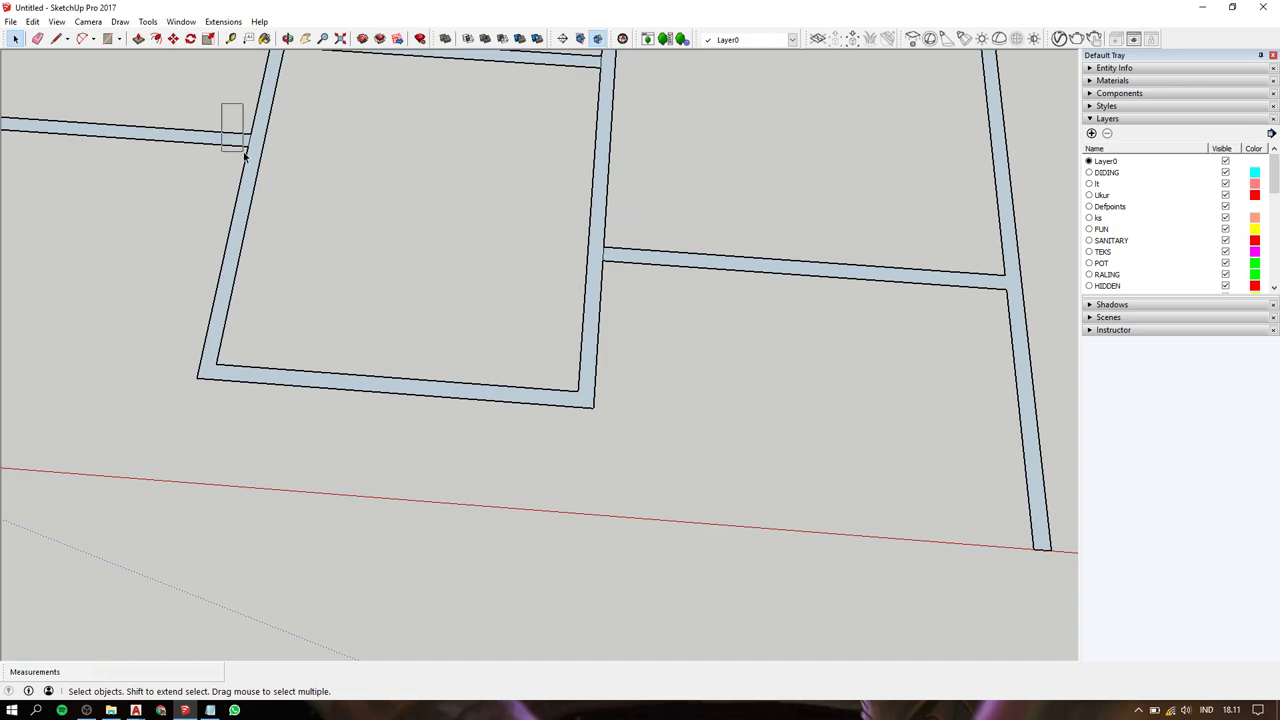
middle_click_drag(254, 120, 457, 318, "shift")
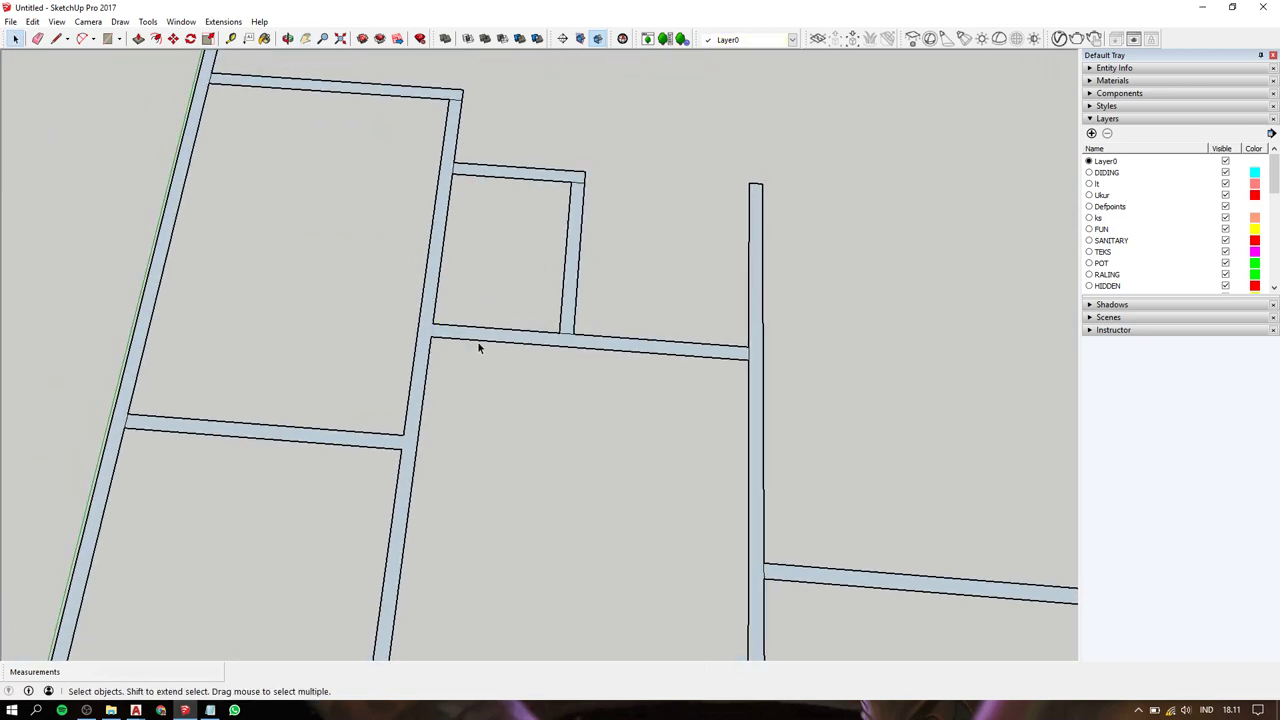
left_click_drag(548, 163, 591, 210)
left_click(621, 226)
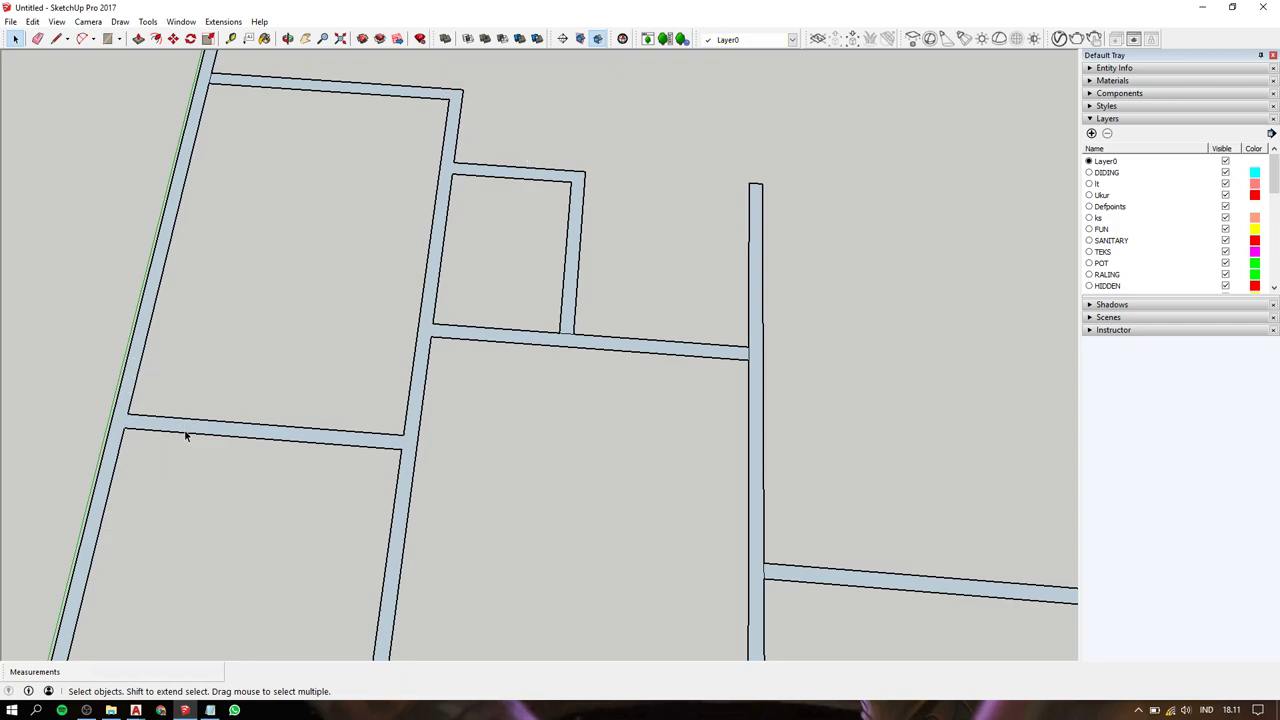
Erase the stray edges crossing the wall in the lower rooms.
scroll(202, 370, "down", 2)
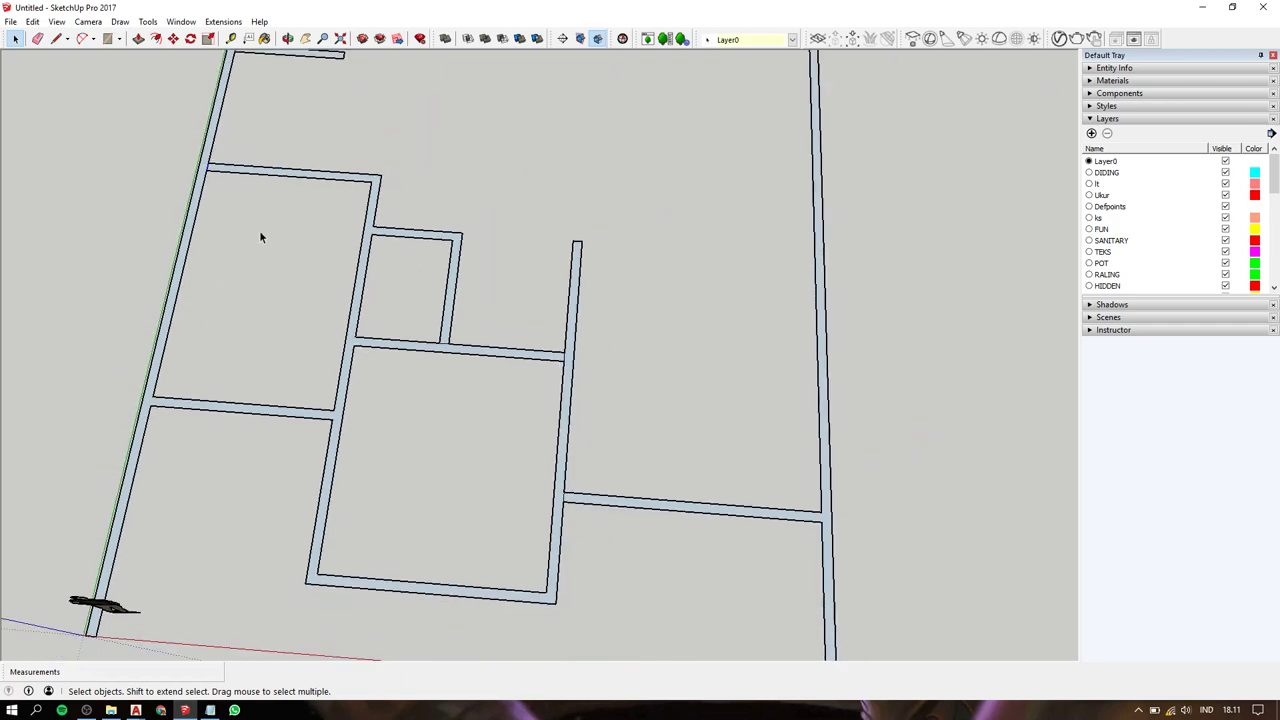
middle_click_drag(249, 181, 330, 340, "shift")
scroll(310, 251, "up", 3)
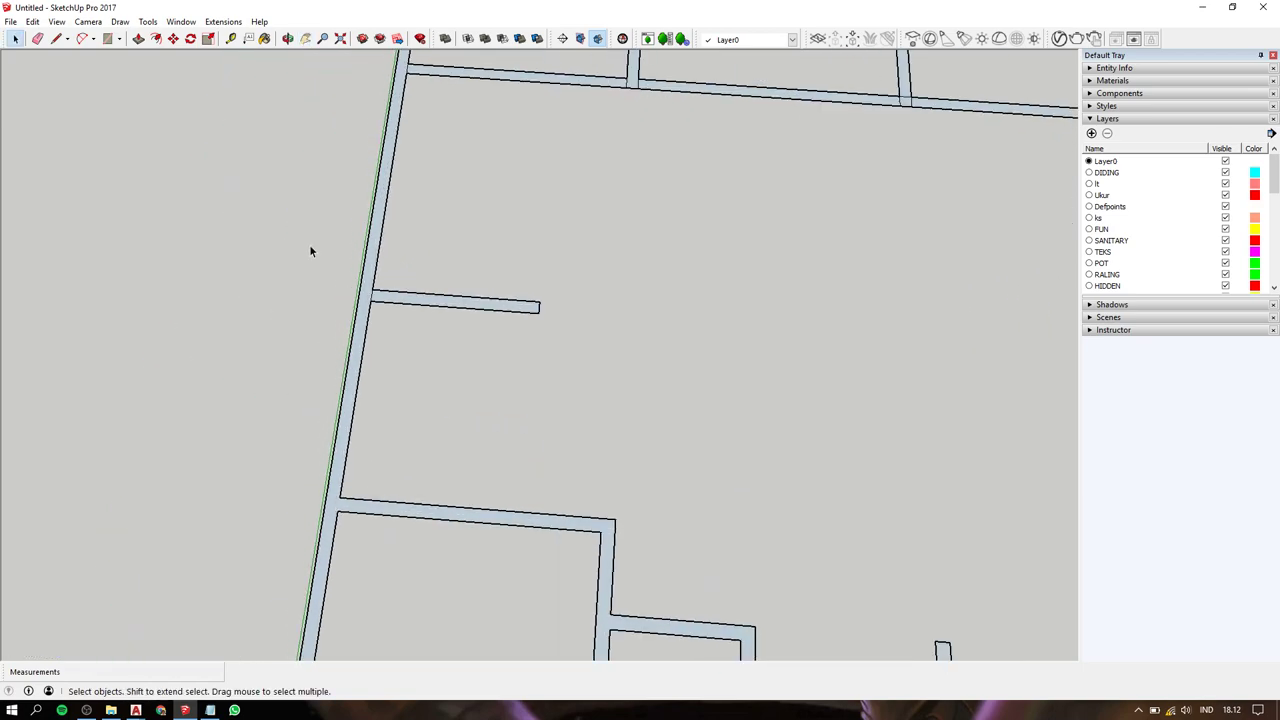
mouse_move(411, 322)
middle_mouse_down("shift")
mouse_move(420, 343)
mouse_move(380, 330)
middle_mouse_up("shift")
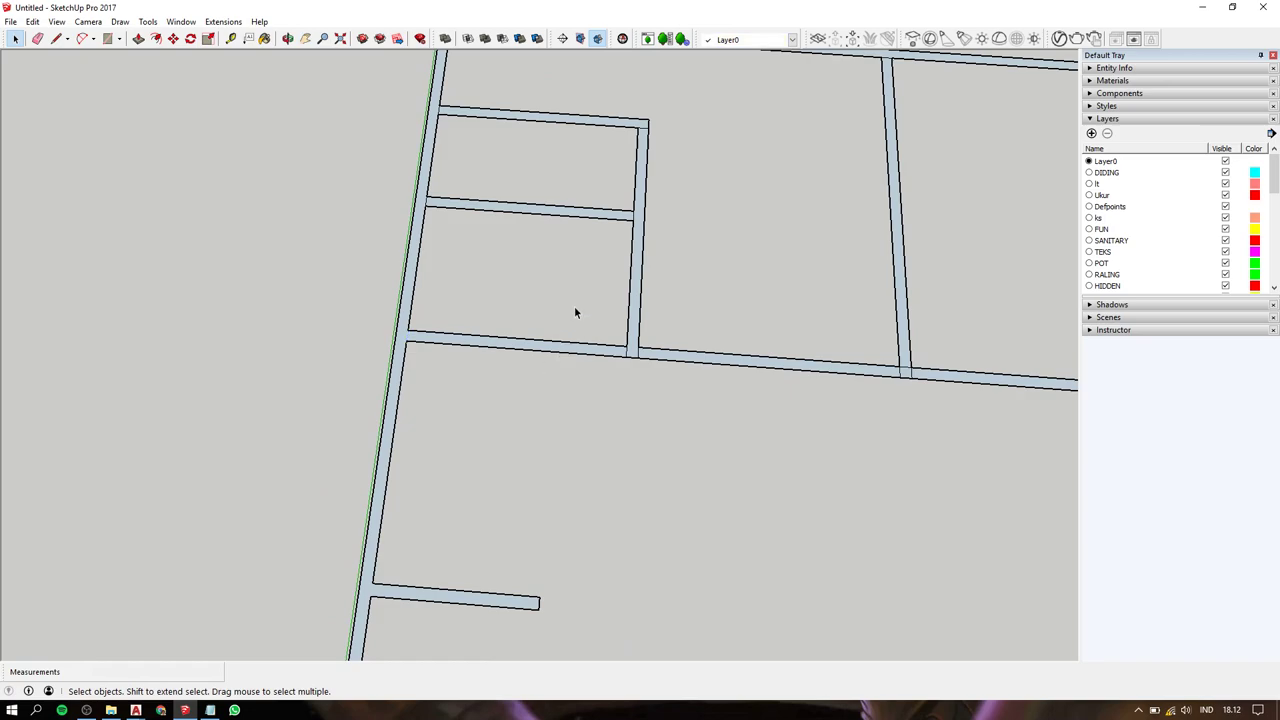
mouse_move(574, 306)
left_mouse_down()
mouse_move(624, 409)
mouse_move(666, 417)
left_mouse_up()
key("Delete")
Draw a line across the wall gap to close it and select the unwanted room face.
key("l")
scroll(661, 404, "up", 1)
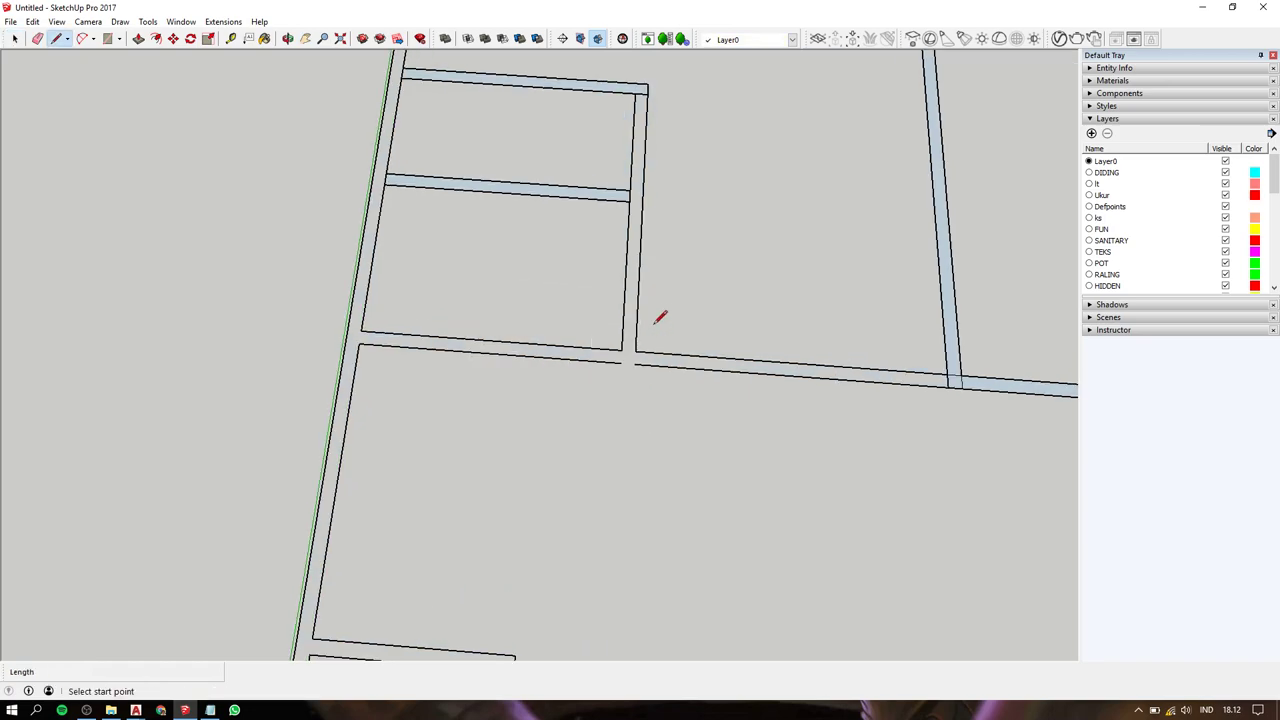
scroll(660, 396, "up", 1)
left_click(631, 358)
left_click(617, 356)
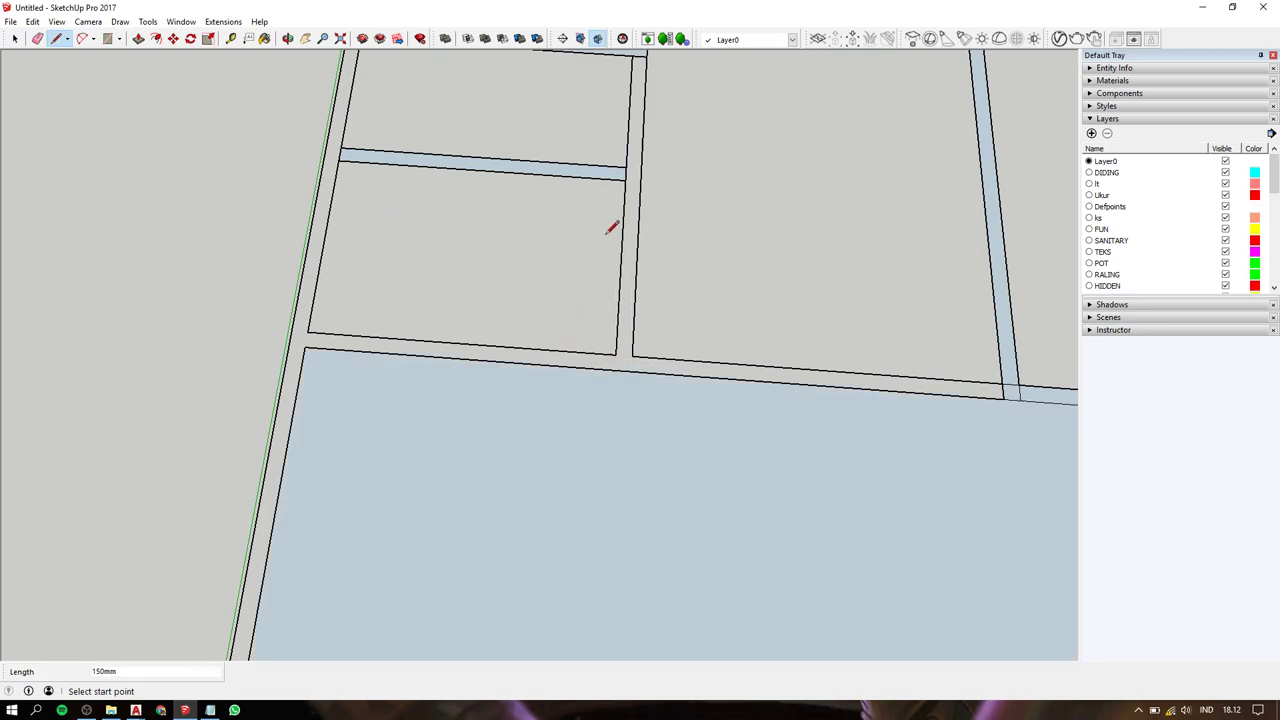
key("space")
left_click(563, 418)
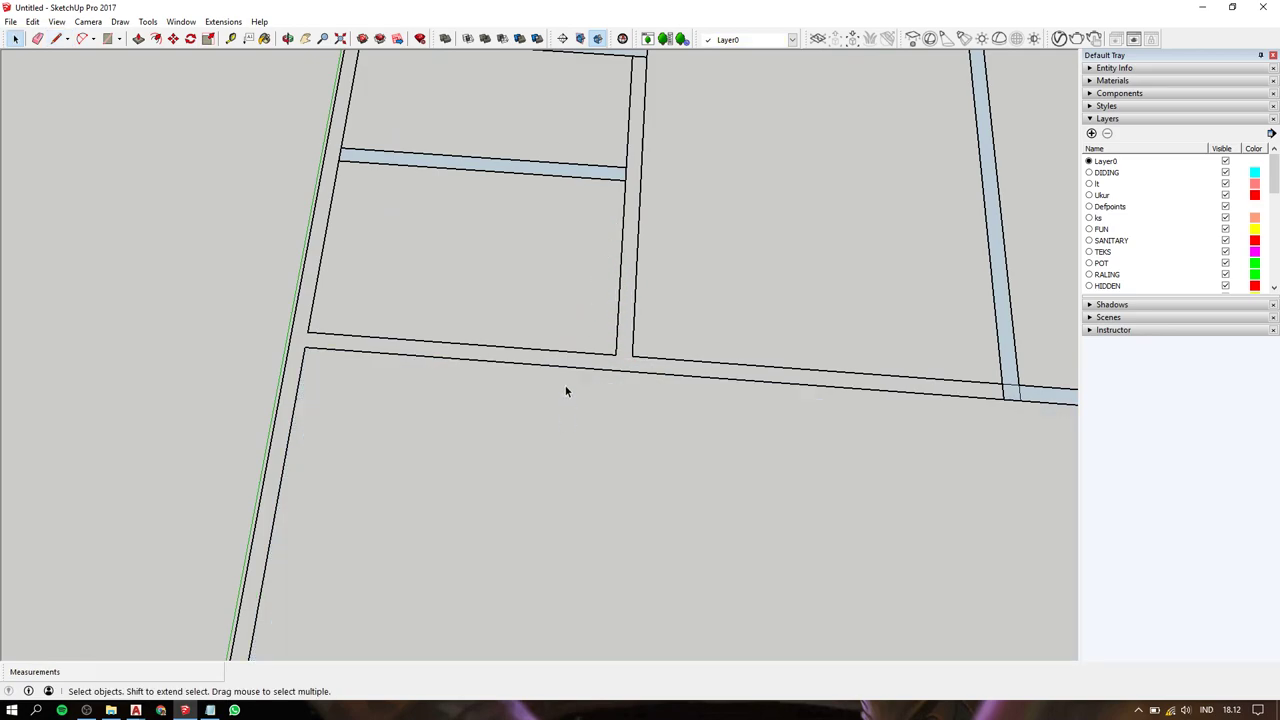
Select the short stray edges at the upper-room wall junctions.
scroll(613, 372, "up", 2)
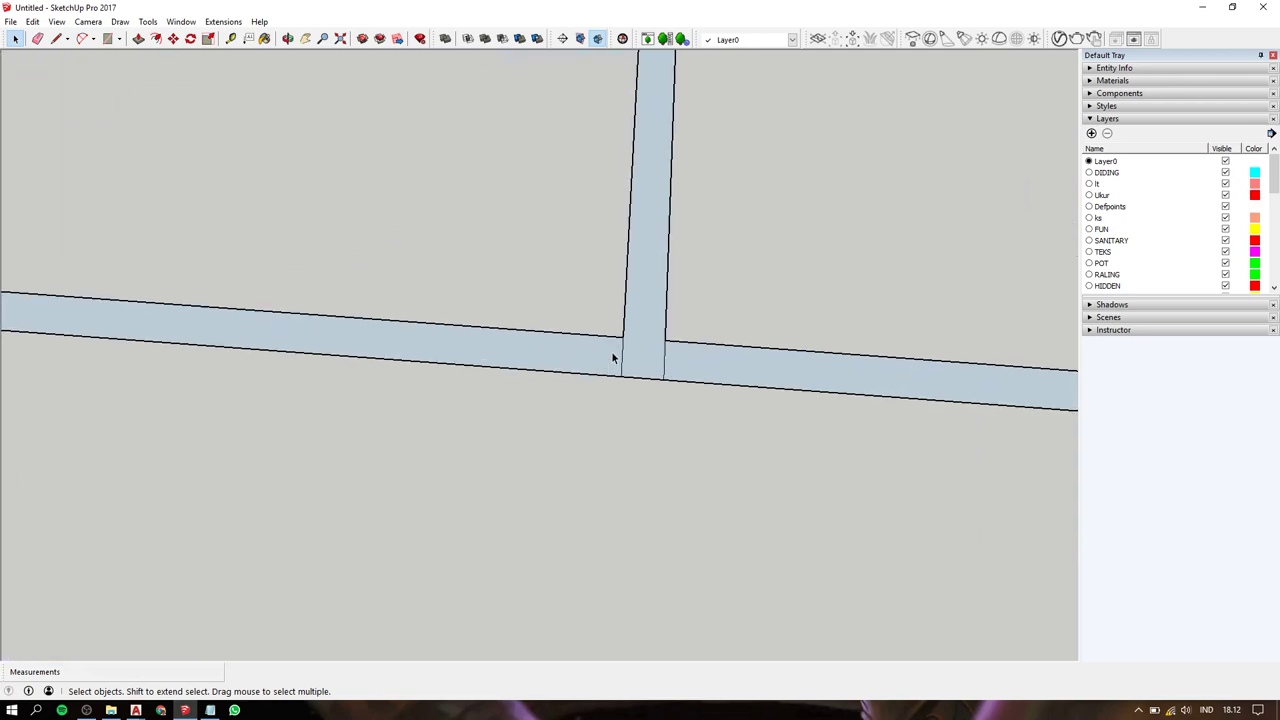
left_click_drag(630, 428, 630, 426)
scroll(698, 463, "down", 3)
scroll(569, 346, "down", 2)
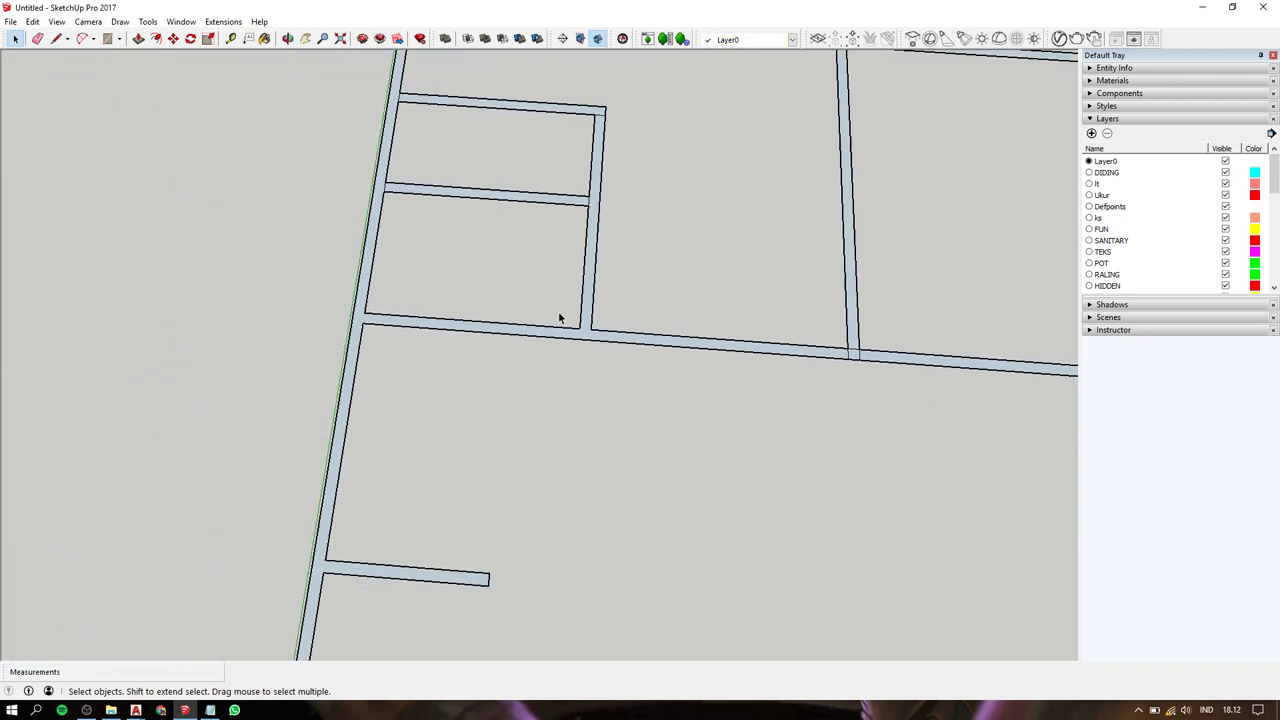
mouse_move(560, 317)
middle_mouse_down("shift")
mouse_move(509, 443)
mouse_move(551, 346)
middle_mouse_up("shift")
scroll(551, 346, "up", 1)
left_click_drag(553, 339, 633, 451)
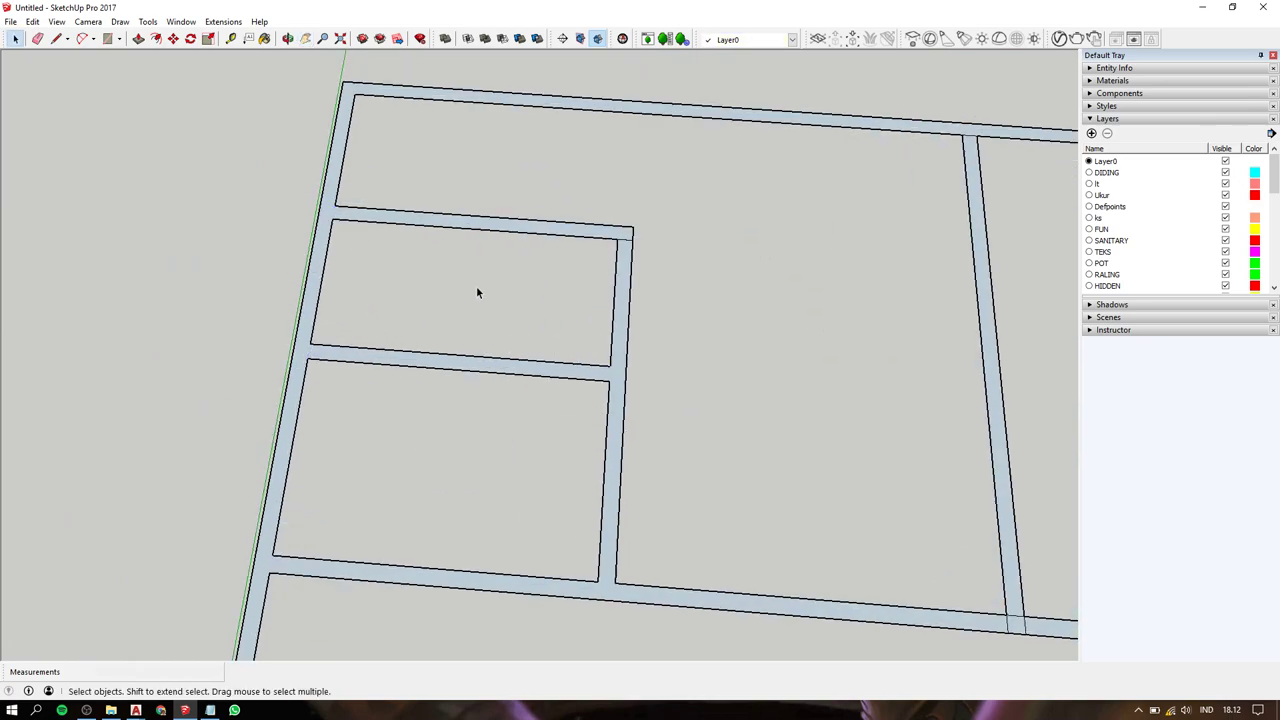
Delete the remaining stray crossing edges, leaving a clean T-junction.
left_click_drag(588, 227, 707, 307)
scroll(386, 121, "down", 1)
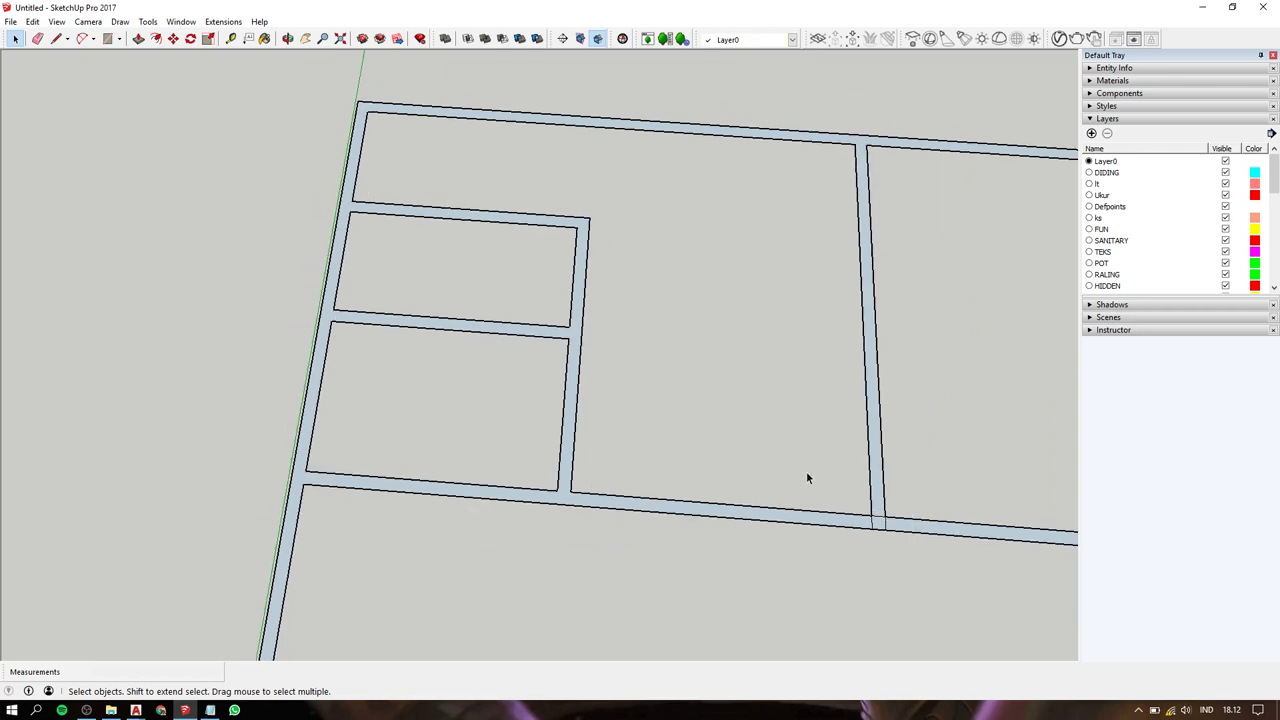
left_click_drag(887, 550, 876, 552)
key("Delete")
left_click_drag(832, 492, 903, 526)
key("Delete")
Pan and zoom the plan over to the next wall corner.
scroll(924, 552, "down", 2)
key("h")
left_click_drag(880, 380, 451, 371)
scroll(583, 421, "up", 3)
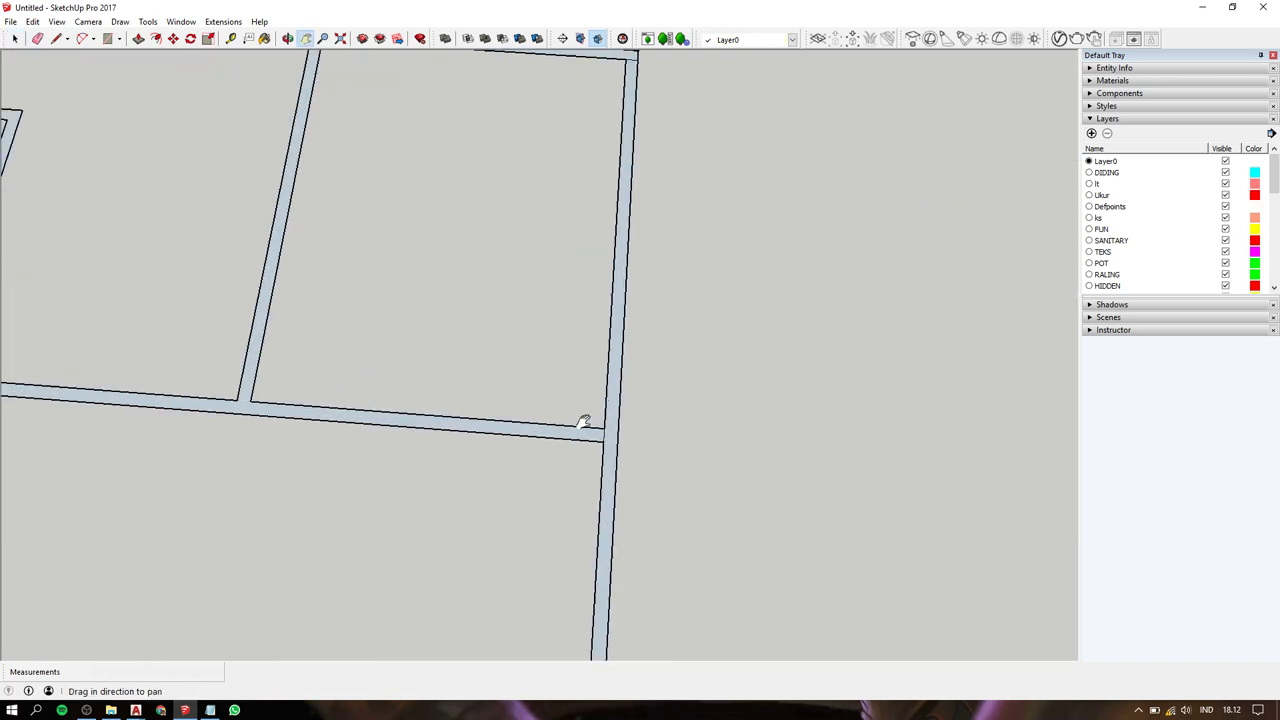
key("space")
key("h")
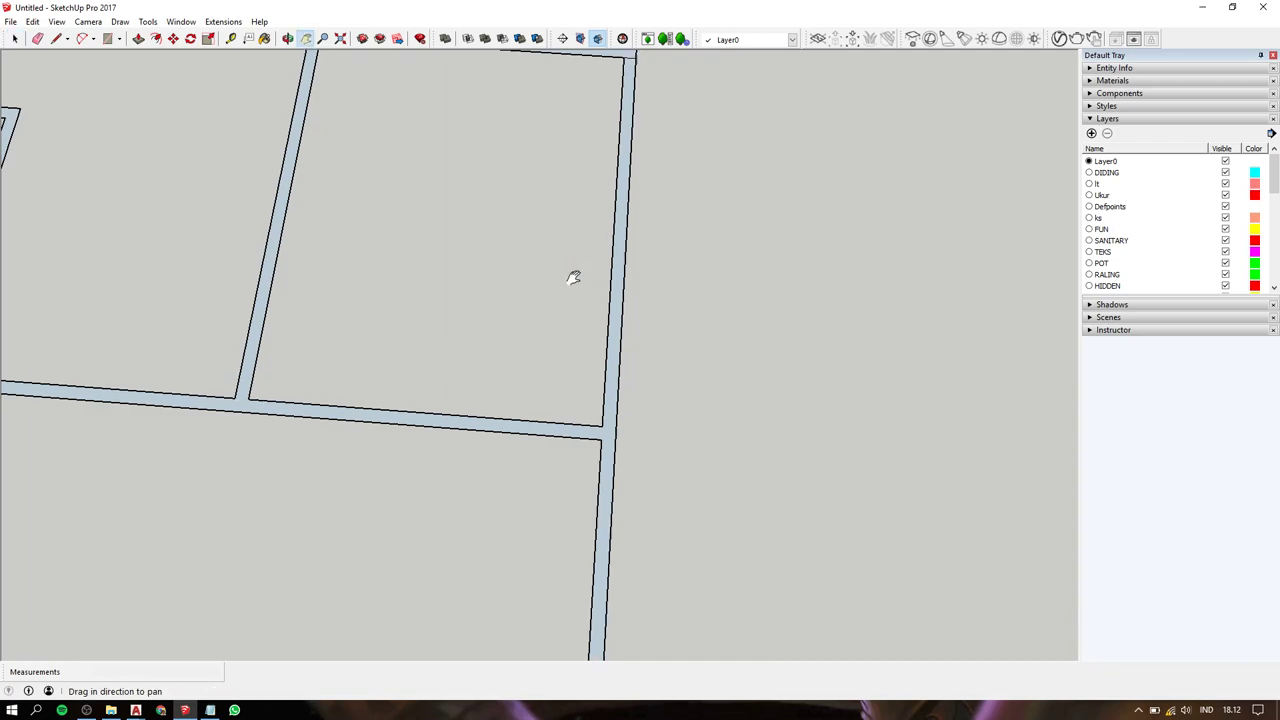
left_click_drag(573, 278, 575, 483)
key("space")
scroll(591, 237, "up", 1)
scroll(625, 232, "up", 2)
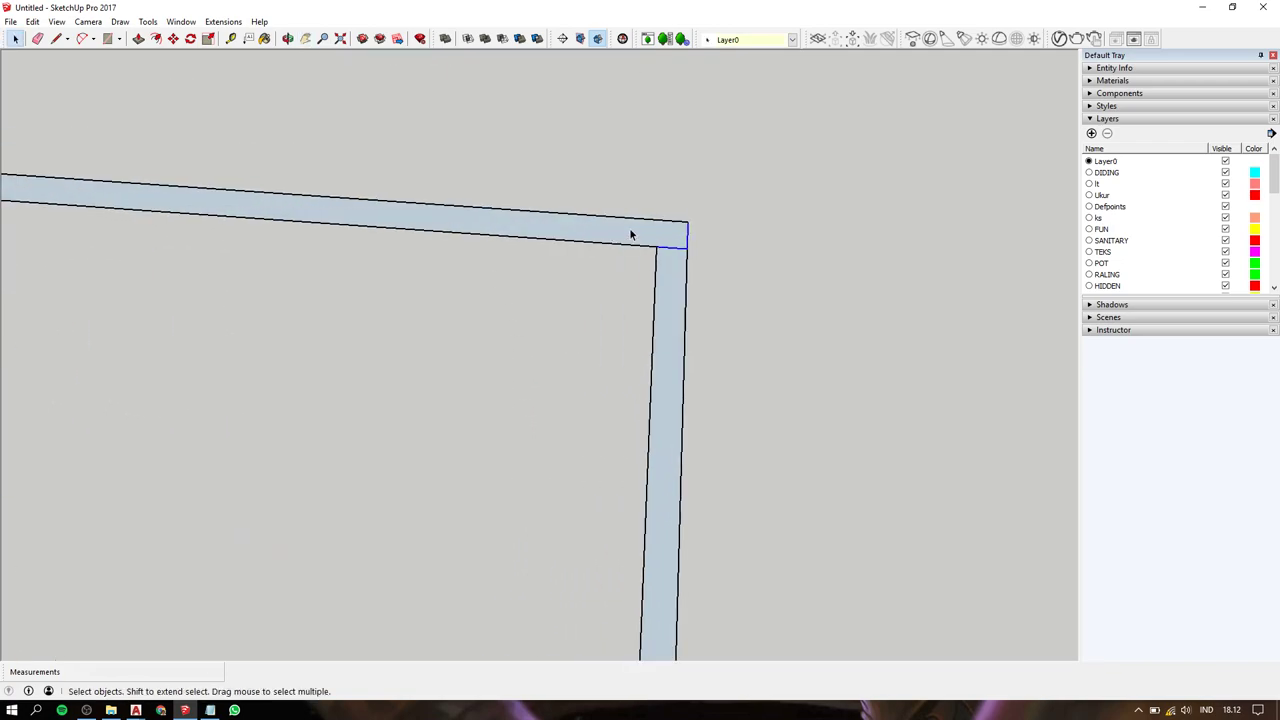
scroll(686, 238, "down", 2)
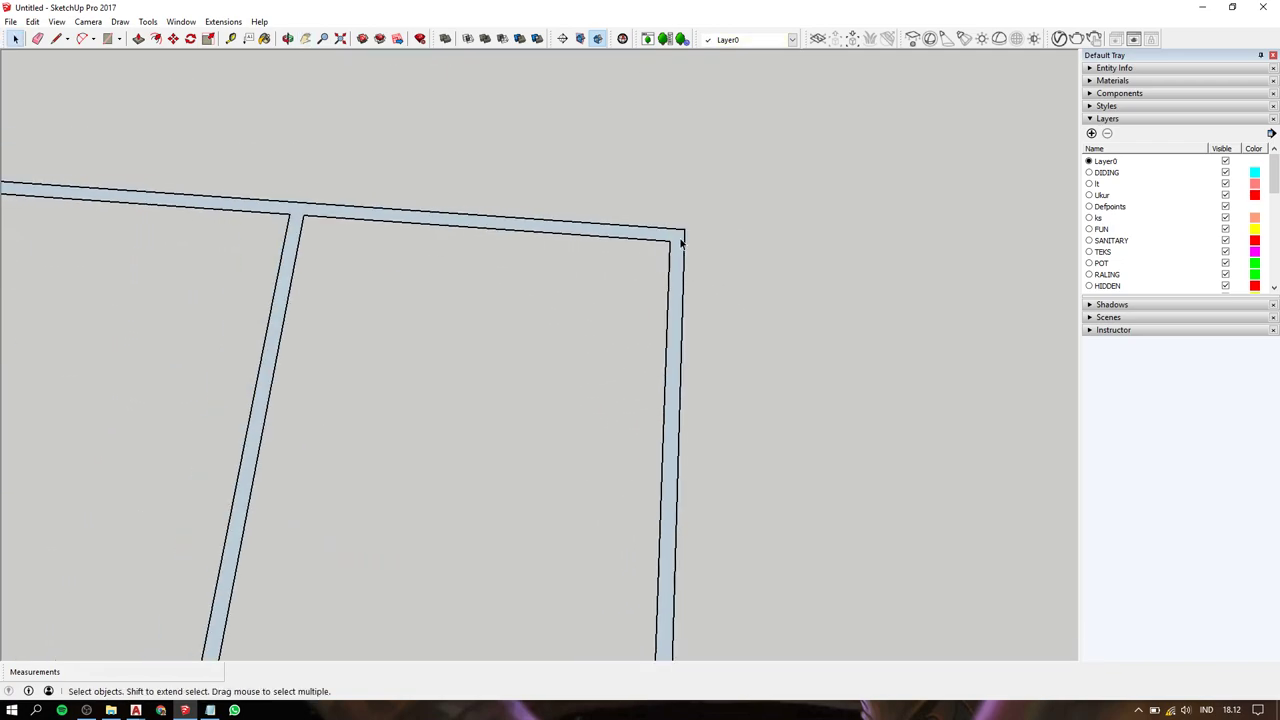
scroll(684, 240, "down", 3)
scroll(681, 242, "down", 2)
key("p")
left_click(679, 243)
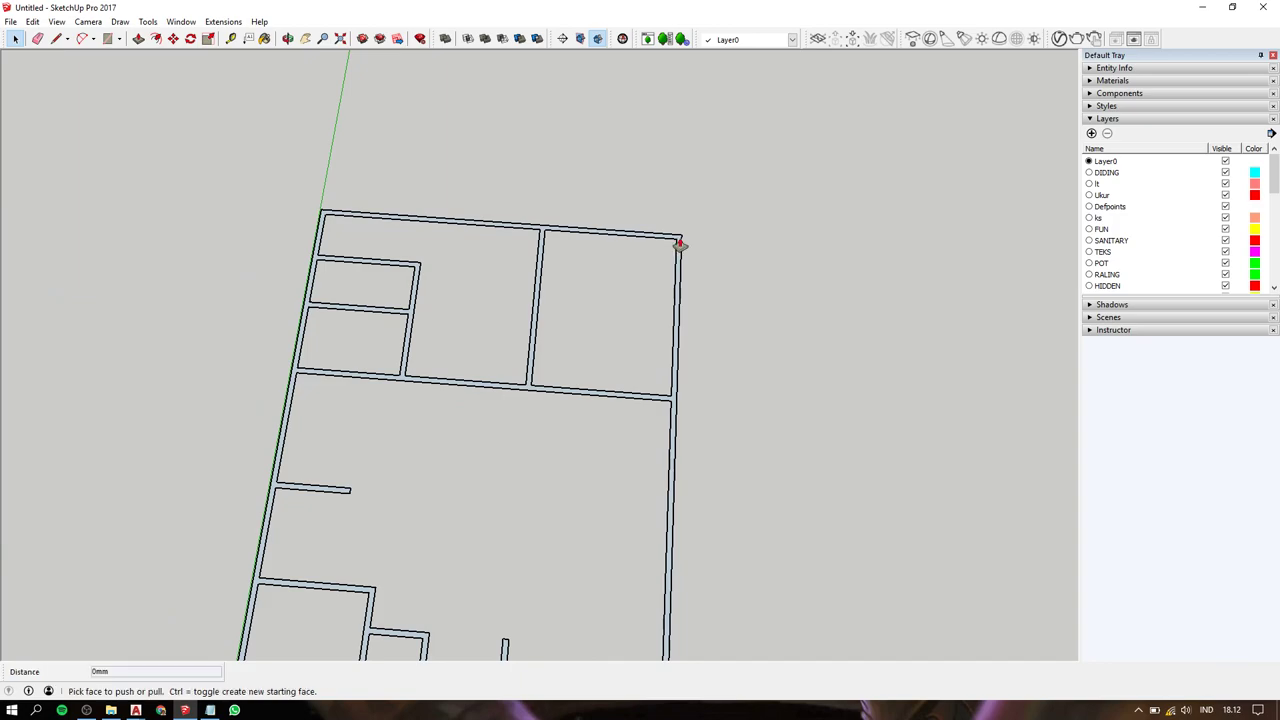
middle_click_drag(677, 240, 694, 12)
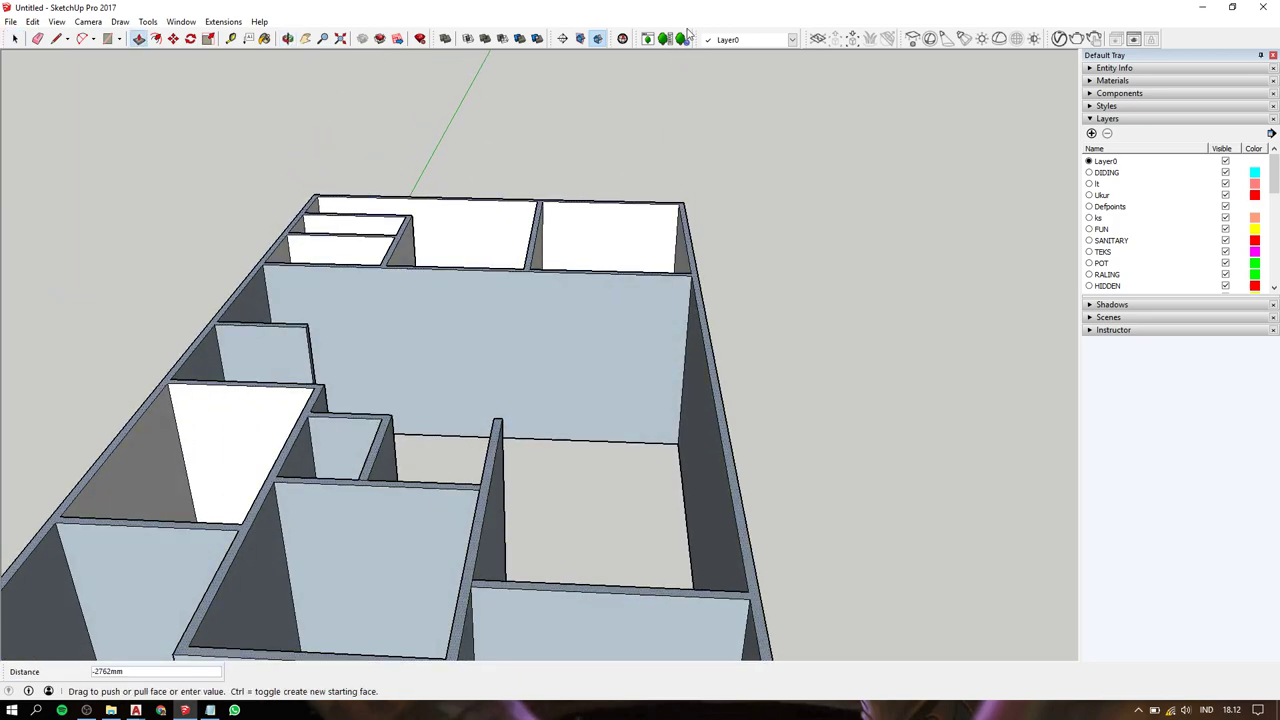
key("ctrl+z")
key("space")
scroll(588, 325, "down", 2)
middle_click_drag(588, 325, 560, 537)
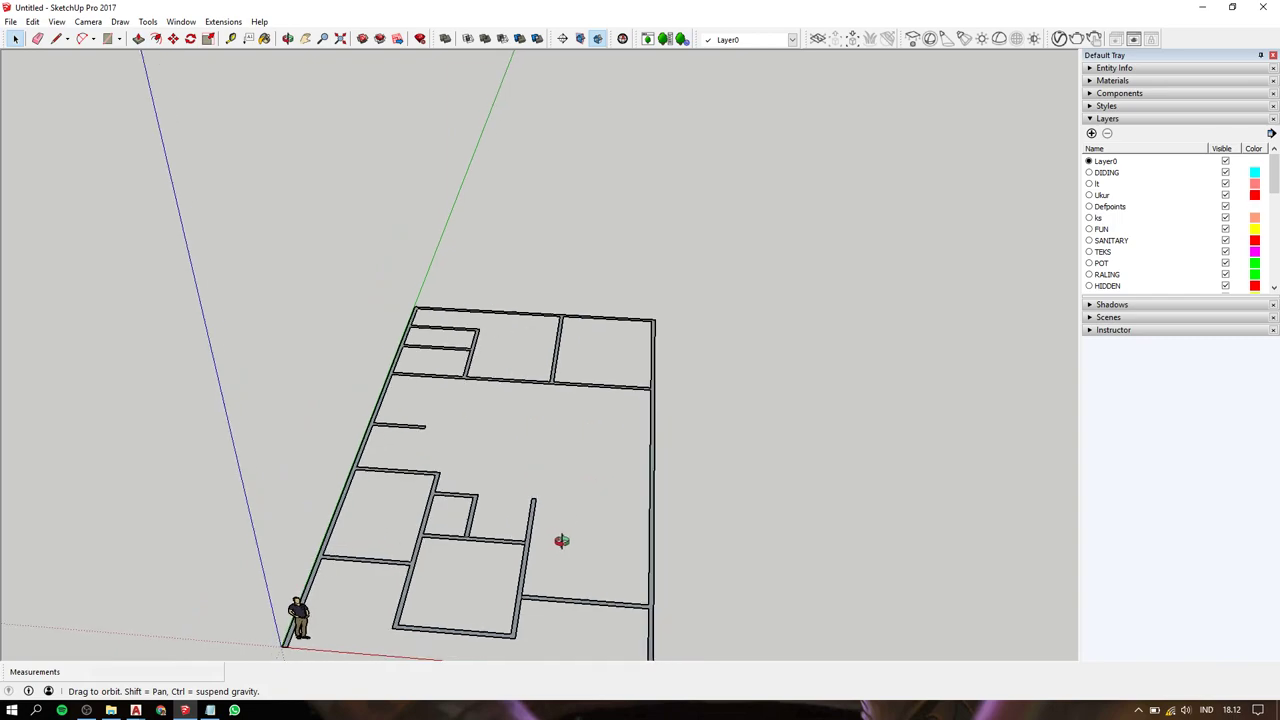
scroll(643, 371, "up", 2)
scroll(651, 323, "up", 2)
scroll(652, 325, "down", 1)
mouse_move(652, 325)
middle_mouse_down("shift")
mouse_move(591, 363)
mouse_move(608, 437)
middle_mouse_up("shift")
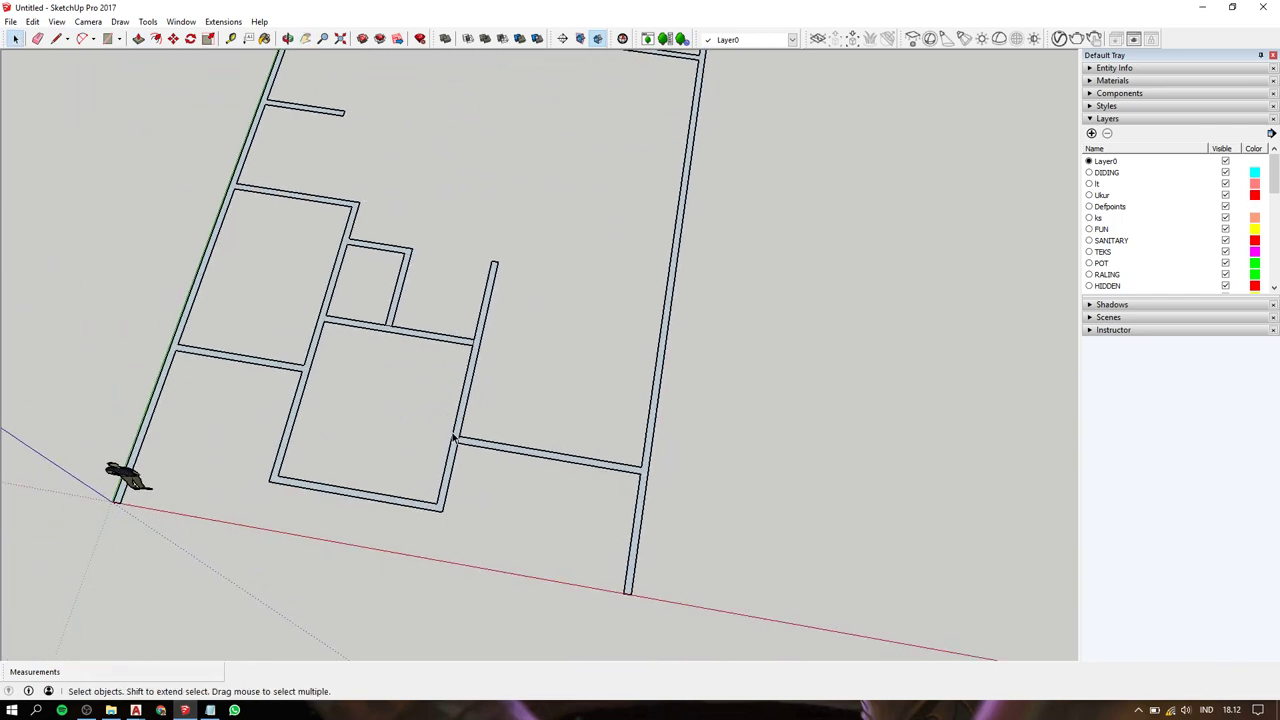
mouse_move(454, 437)
middle_mouse_down()
mouse_move(543, 371)
mouse_move(521, 350)
middle_mouse_up()
scroll(521, 350, "up", 2)
left_click_drag(434, 332, 490, 399)
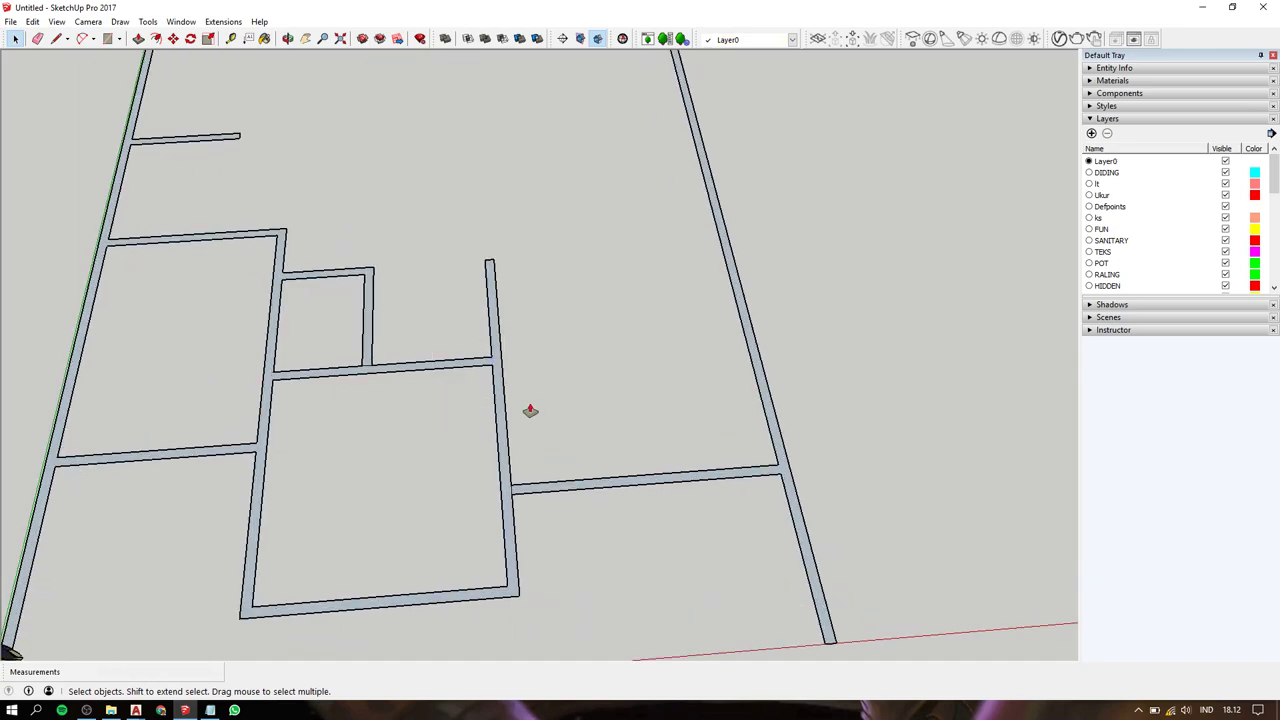
key("p")
left_click(503, 390)
middle_click_drag(431, 289, 403, 94)
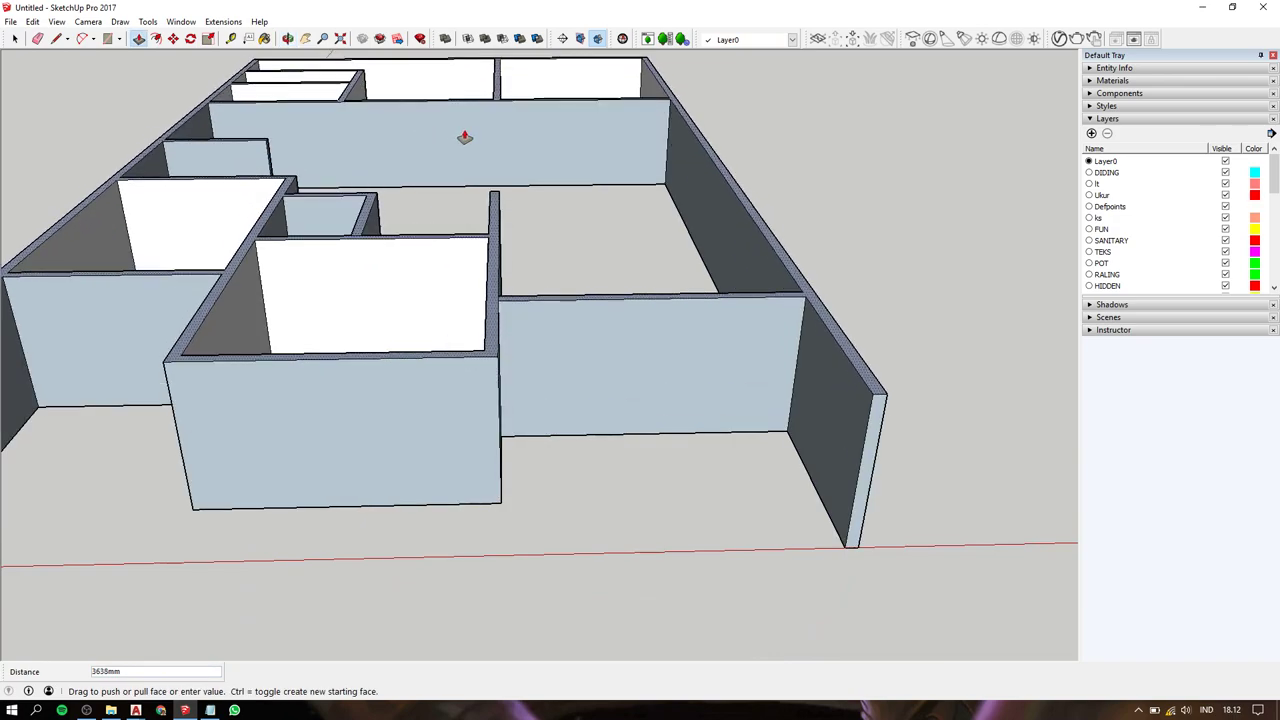
key("space")
scroll(557, 306, "down", 3)
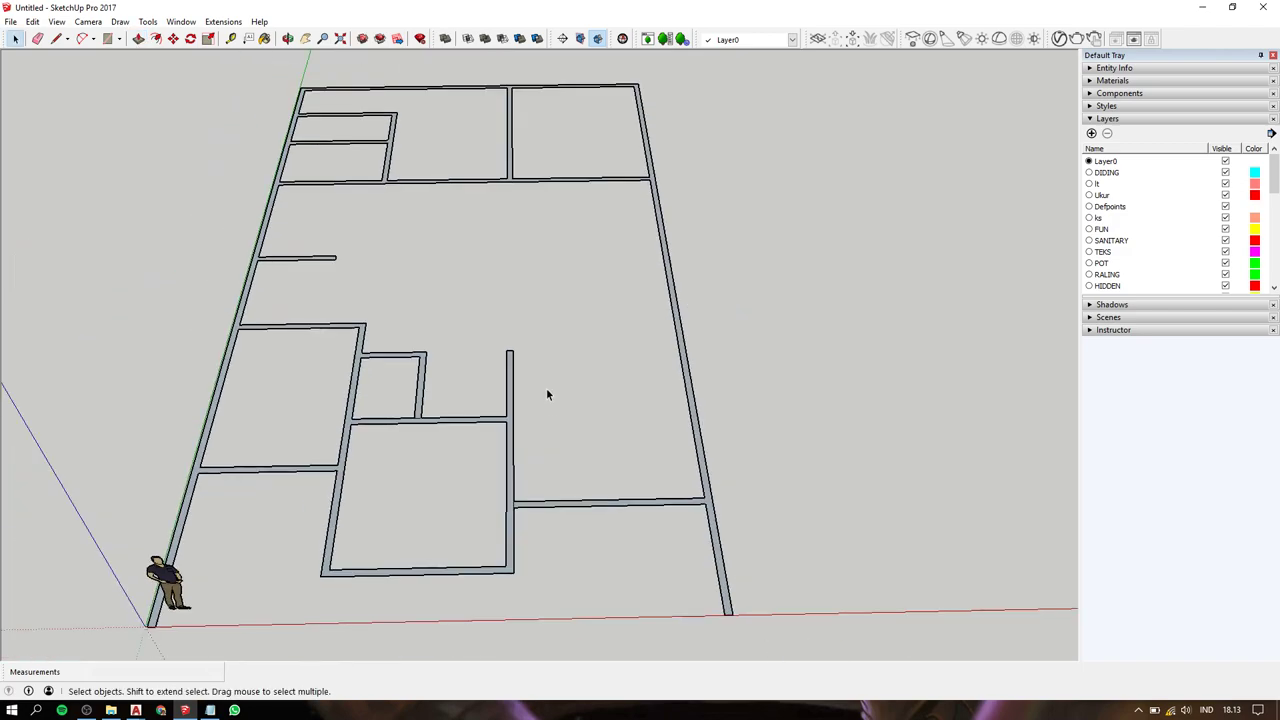
scroll(546, 388, "down", 2)
scroll(593, 311, "up", 4)
middle_click_drag(593, 311, 563, 343, "shift")
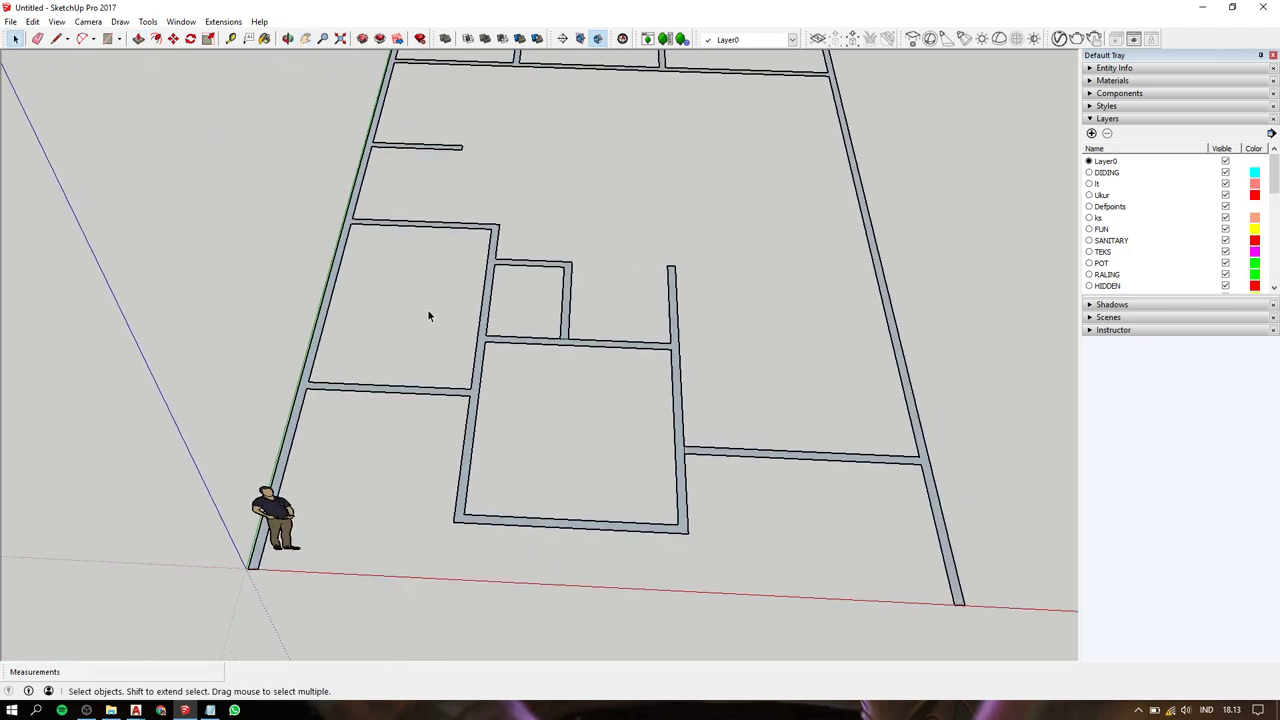
double_click(683, 495)
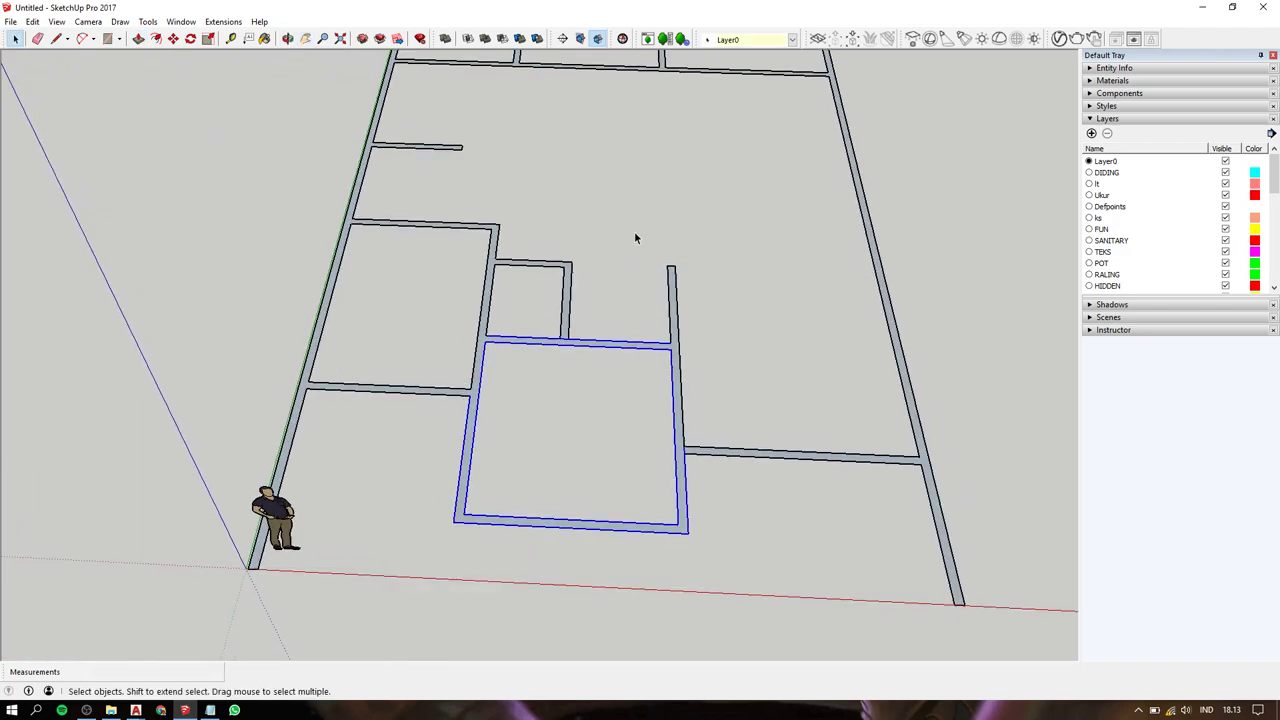
left_click_drag(634, 238, 719, 509, "shift")
scroll(456, 320, "up", 2)
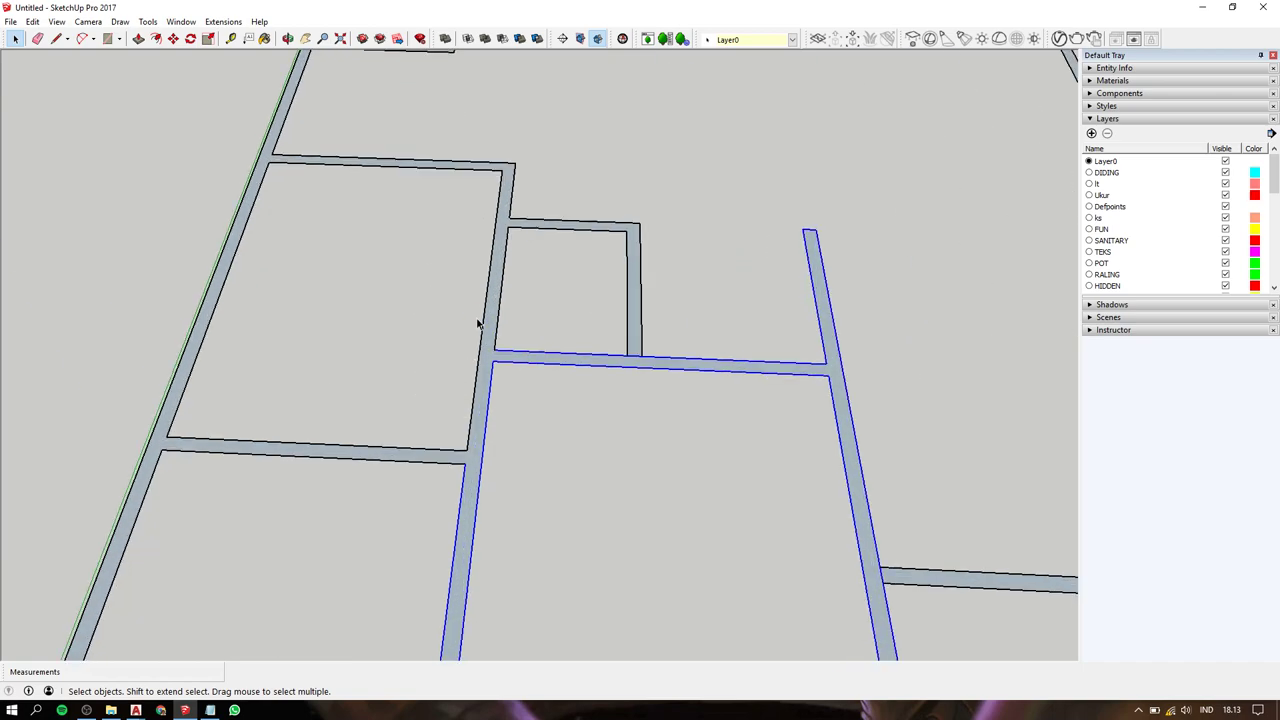
scroll(478, 323, "down", 5)
scroll(478, 323, "up", 3)
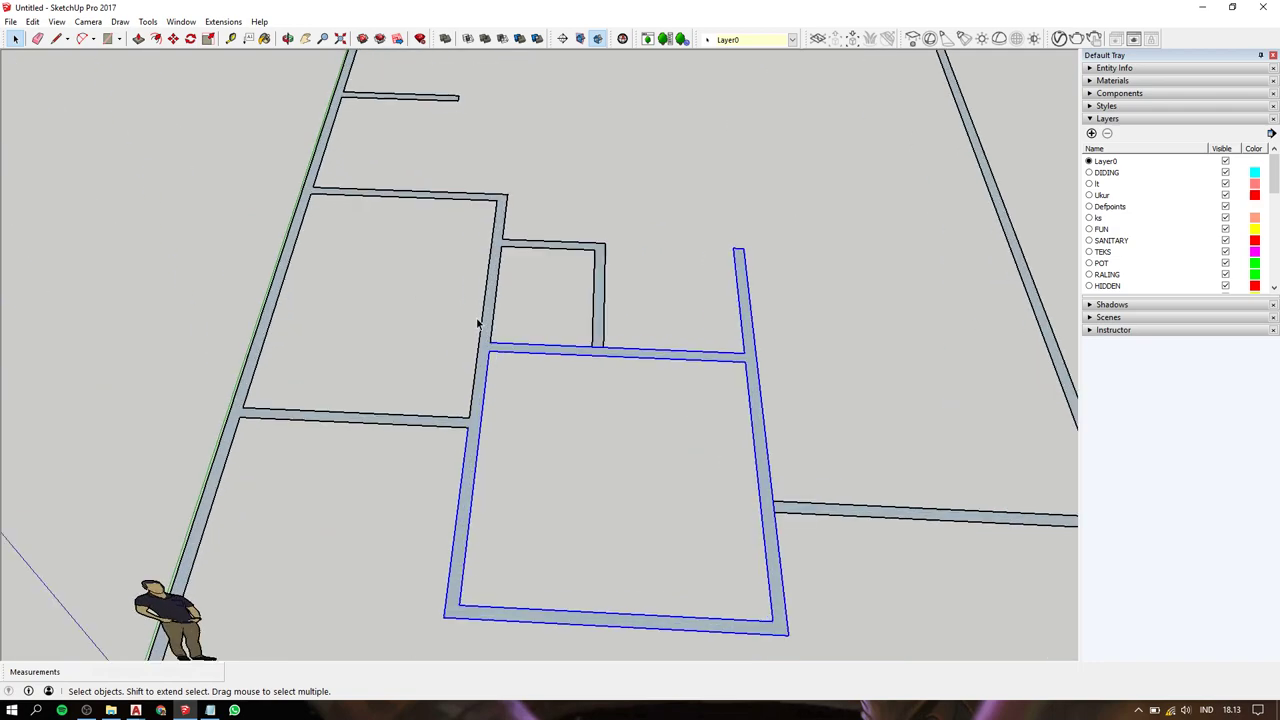
scroll(478, 323, "up", 3)
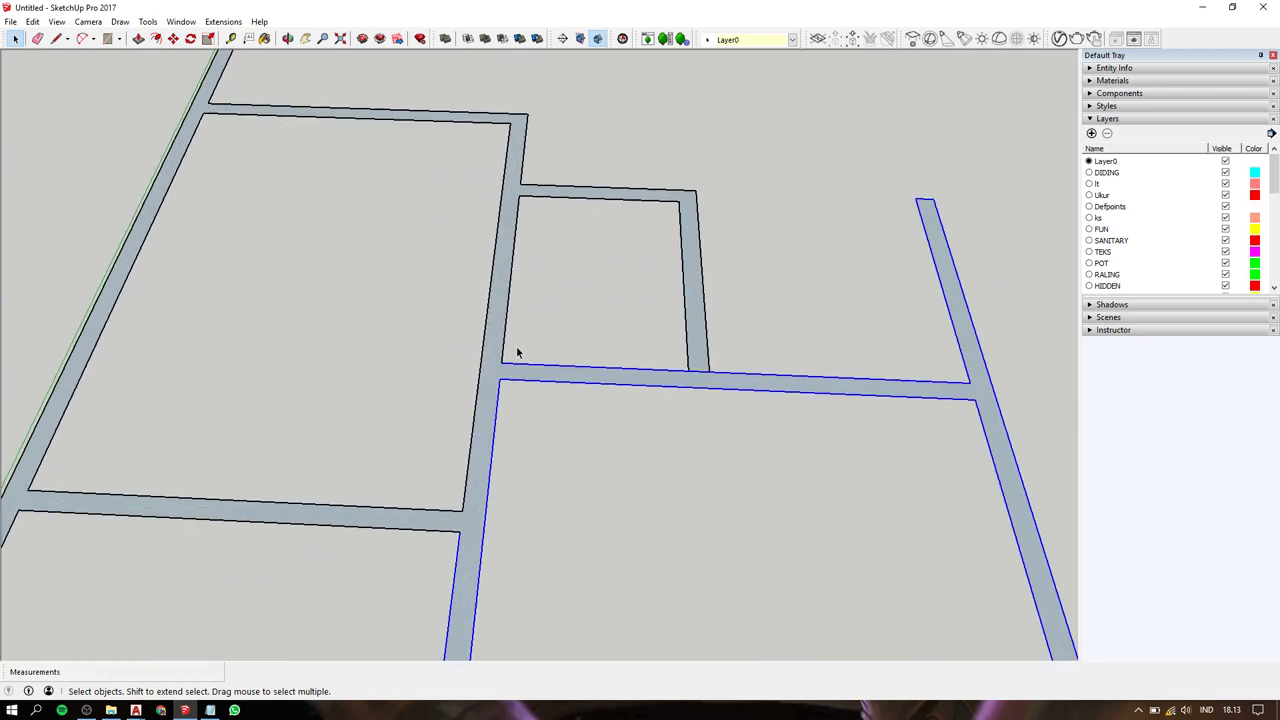
key("l")
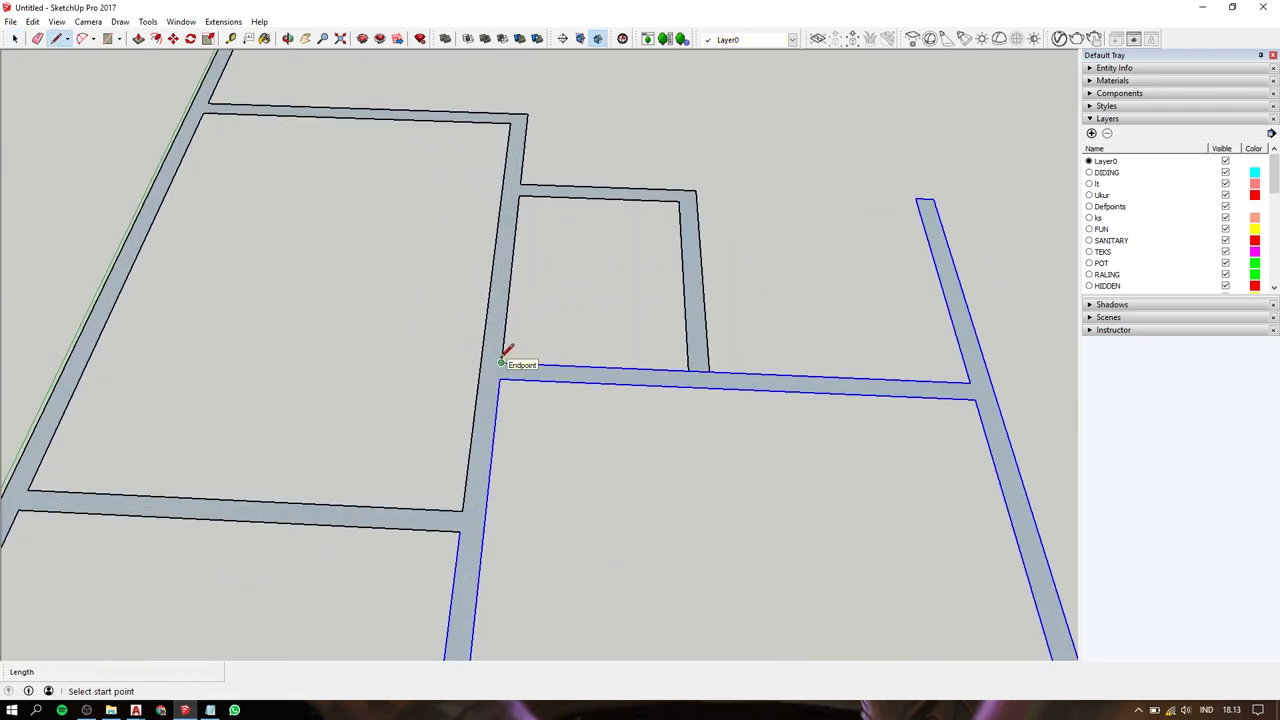
scroll(508, 351, "down", 3)
scroll(523, 337, "up", 3)
key("space")
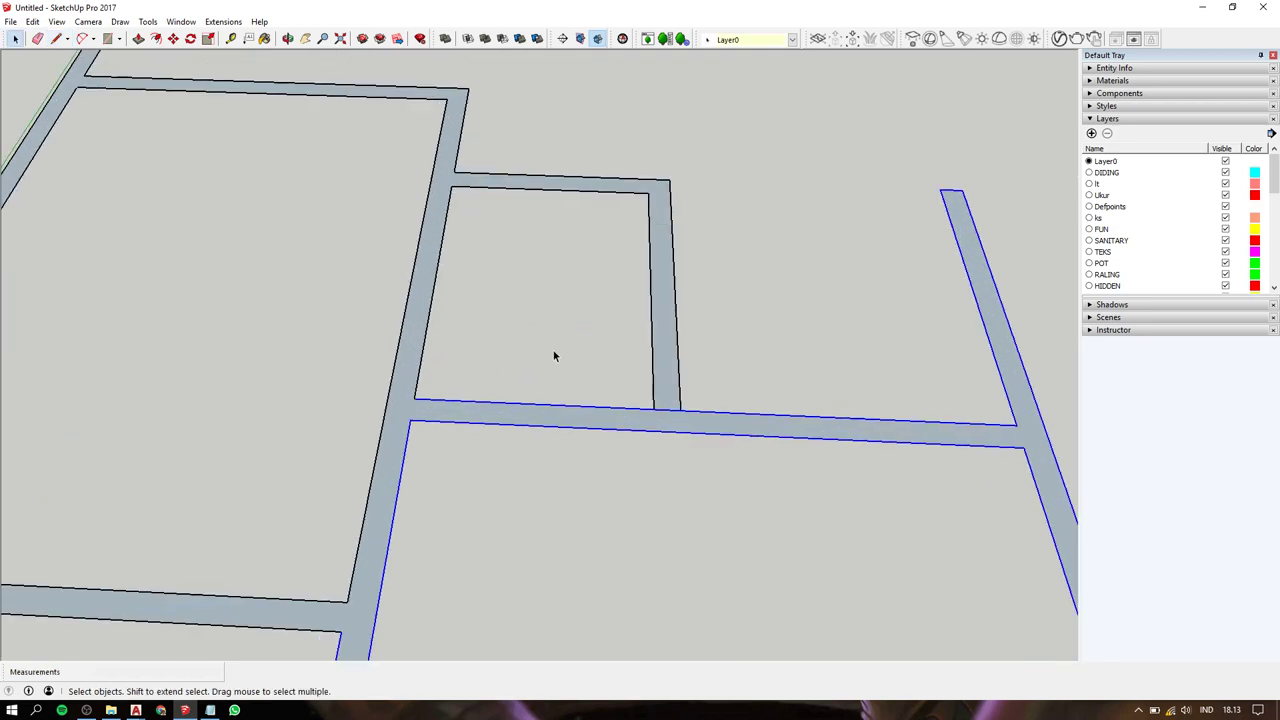
left_click(748, 481)
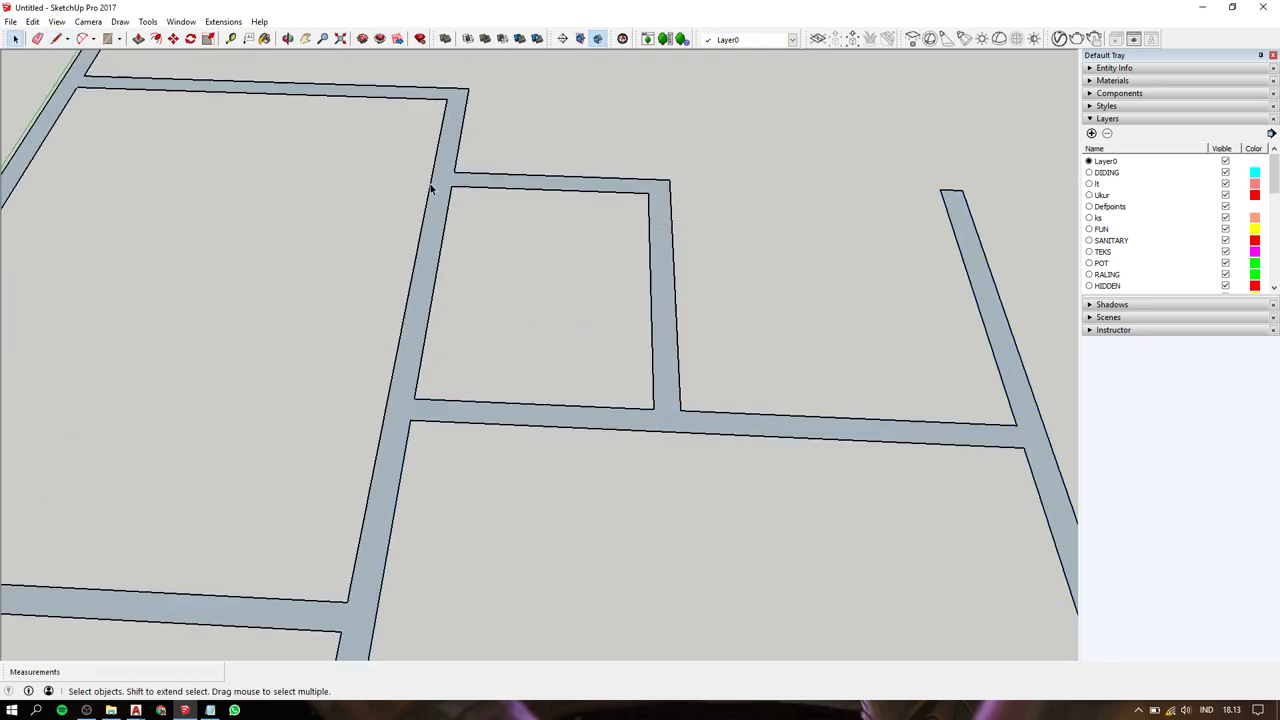
scroll(432, 188, "down", 2)
mouse_move(528, 270)
middle_mouse_down()
mouse_move(477, 171)
mouse_move(420, 286)
middle_mouse_up()
Push/Pull the wall faces up to a height of 3000 mm.
key("p")
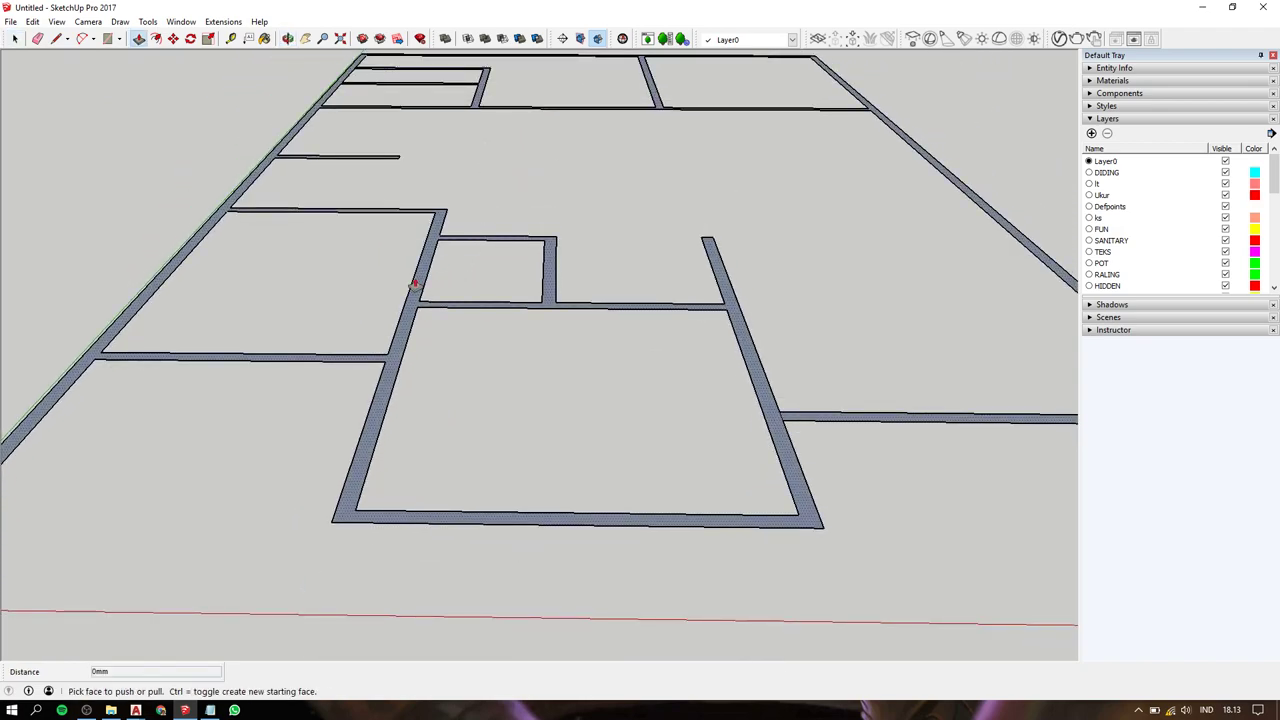
left_click(409, 300)
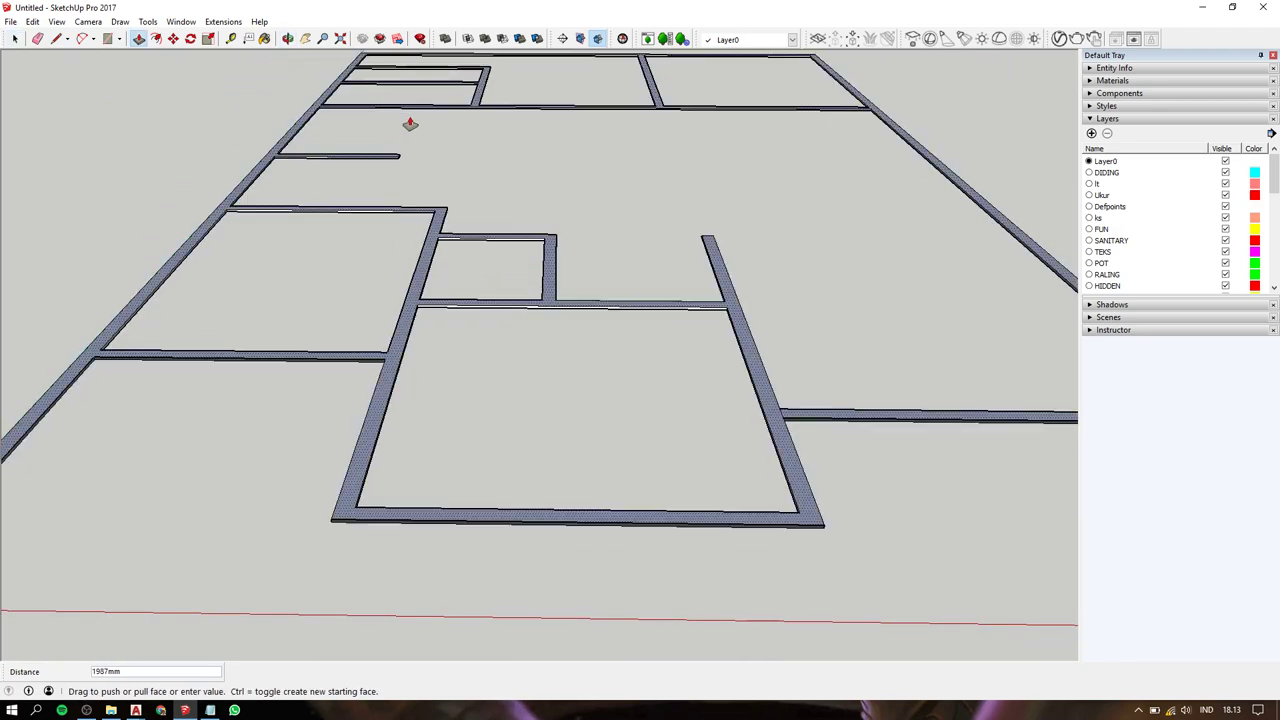
middle_click_drag(409, 123, 423, 31)
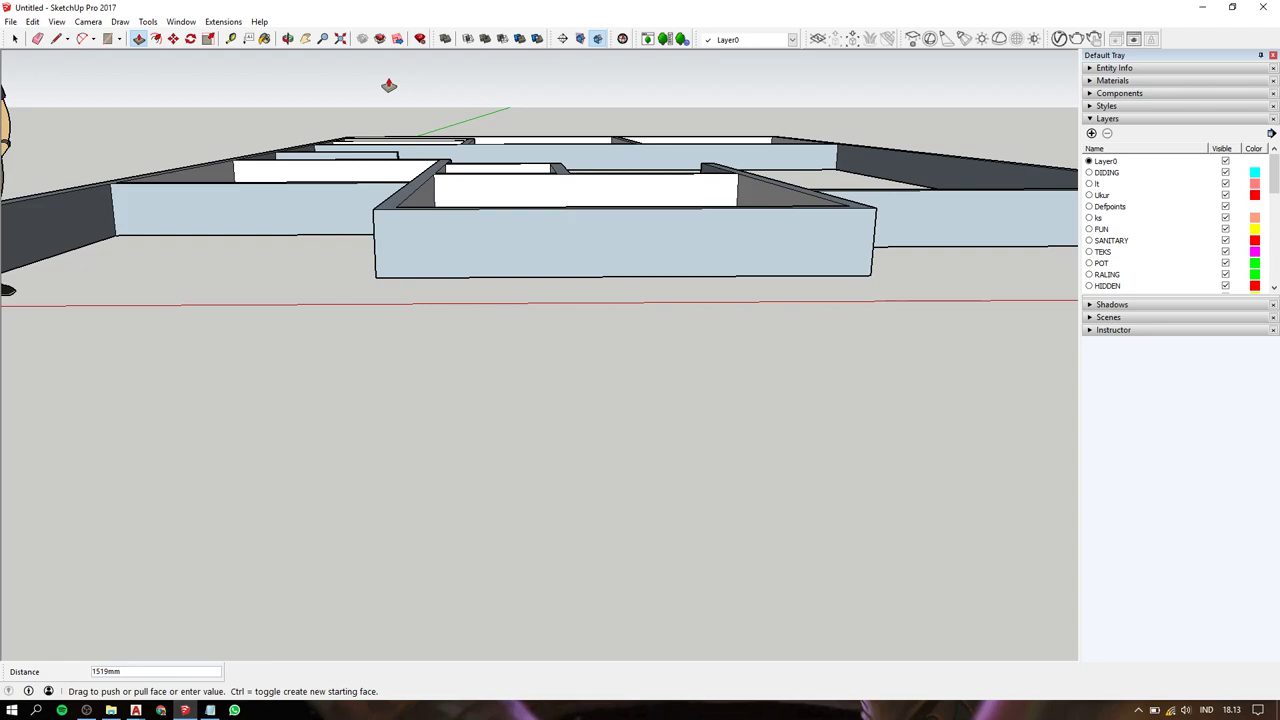
type("00")
key("Return")
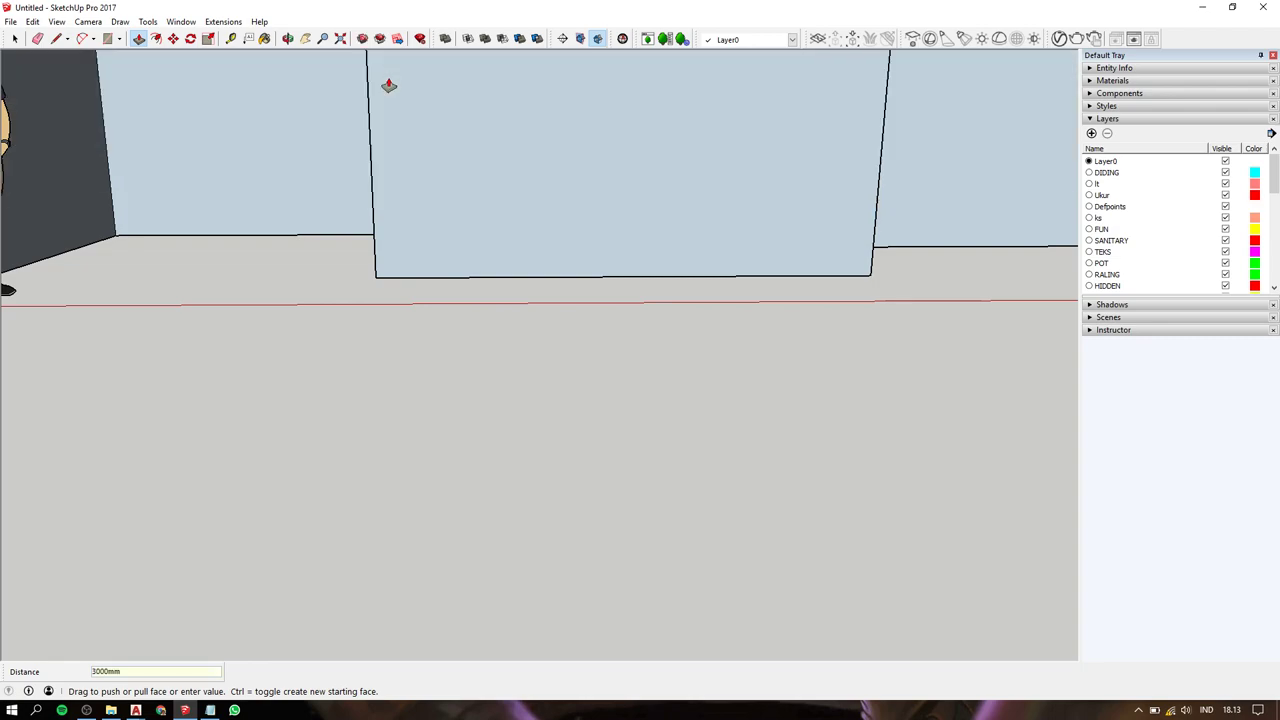
Select all connected wall geometry and make it one group.
scroll(389, 85, "down", 3)
scroll(354, 63, "down", 2)
mouse_move(371, 57)
middle_mouse_down("shift")
mouse_move(434, 217)
mouse_move(423, 449)
mouse_move(454, 317)
middle_mouse_up("shift")
mouse_move(446, 431)
middle_mouse_down()
mouse_move(273, 467)
mouse_move(594, 301)
mouse_move(589, 229)
mouse_move(560, 391)
middle_mouse_up()
scroll(589, 229, "down", 2)
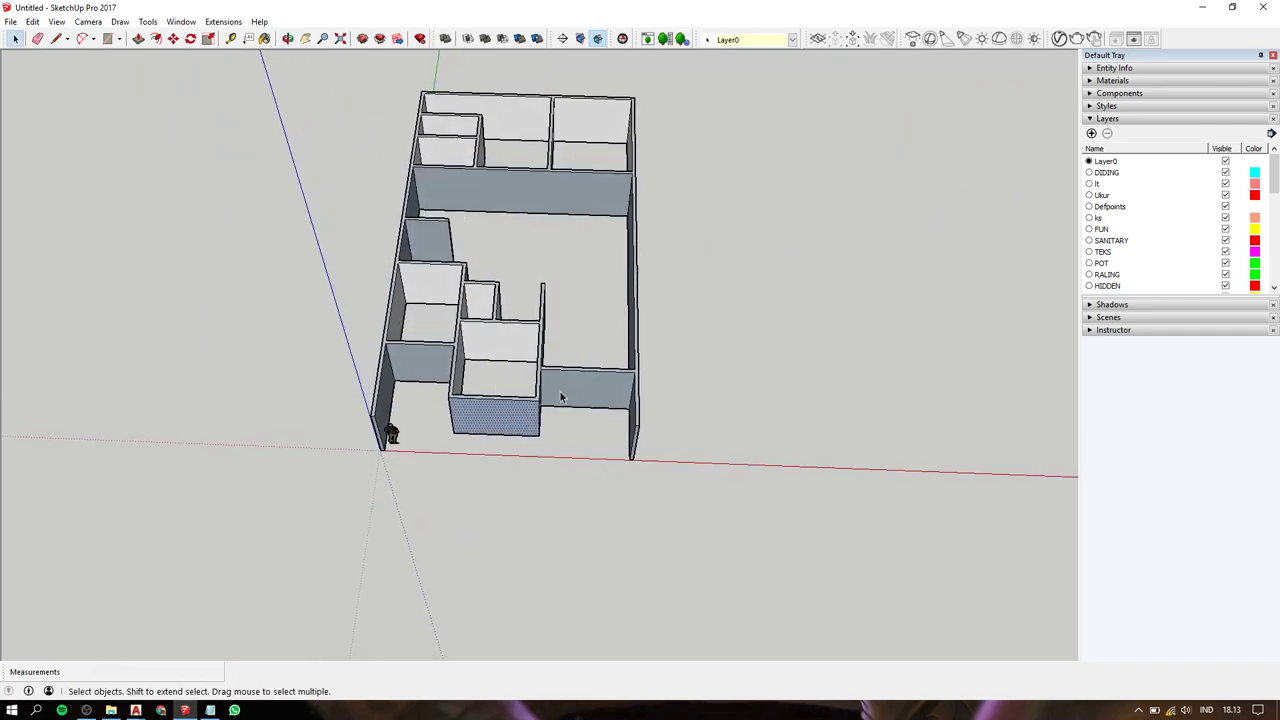
triple_click(560, 391)
right_click(560, 391)
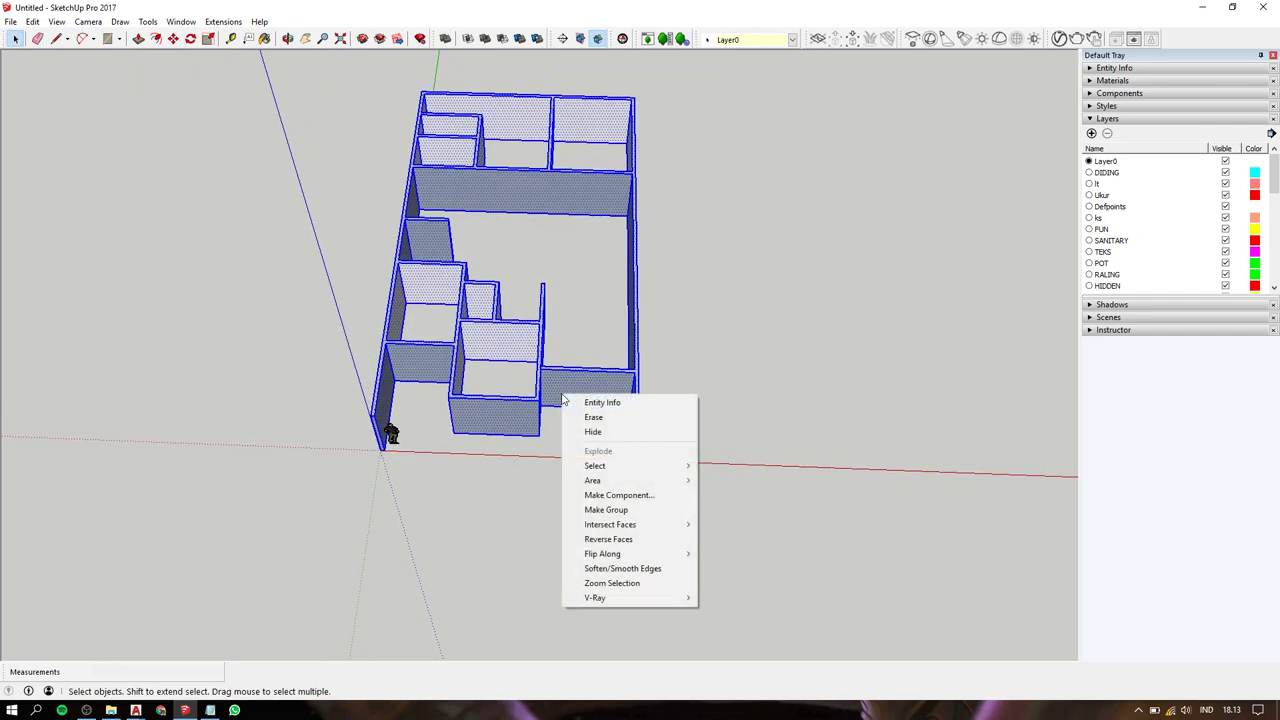
left_click(617, 510)
scroll(543, 240, "up", 3)
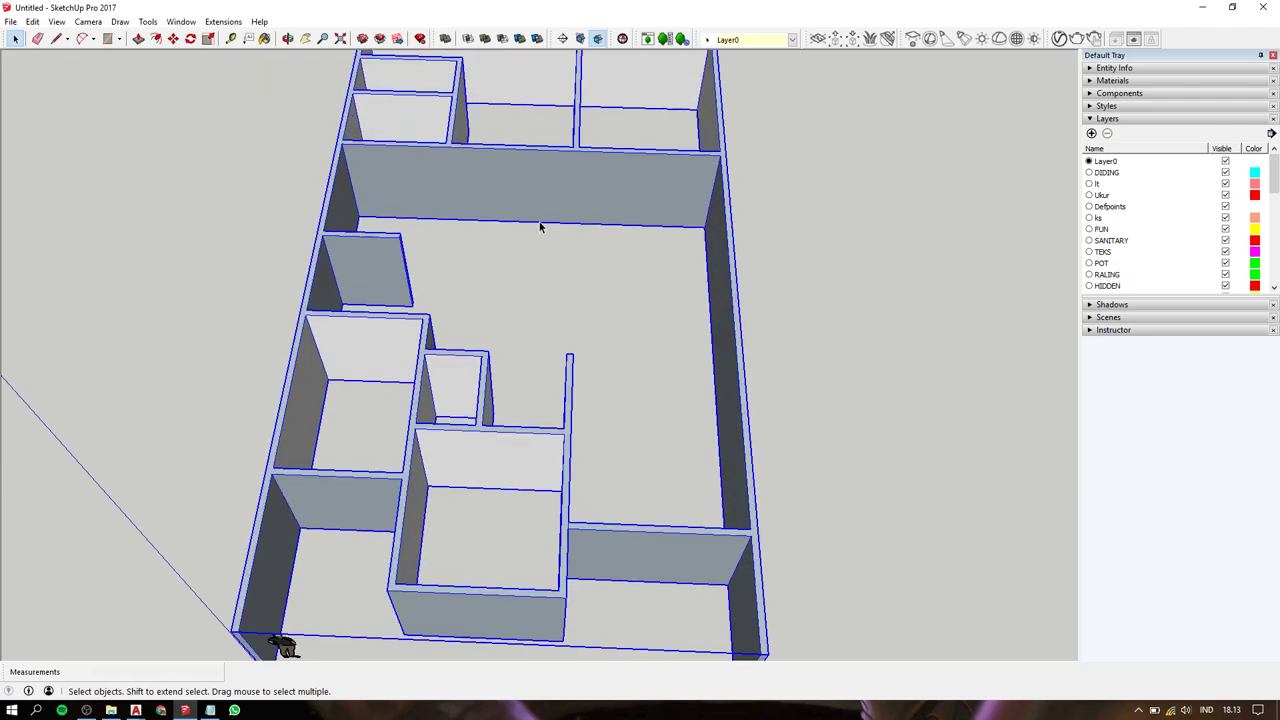
mouse_move(543, 228)
middle_mouse_down("shift")
mouse_move(551, 215)
mouse_move(531, 454)
mouse_move(126, 371)
mouse_move(400, 314)
mouse_move(488, 491)
mouse_move(349, 343)
mouse_move(614, 374)
mouse_move(398, 407)
mouse_move(454, 303)
middle_mouse_up("shift")
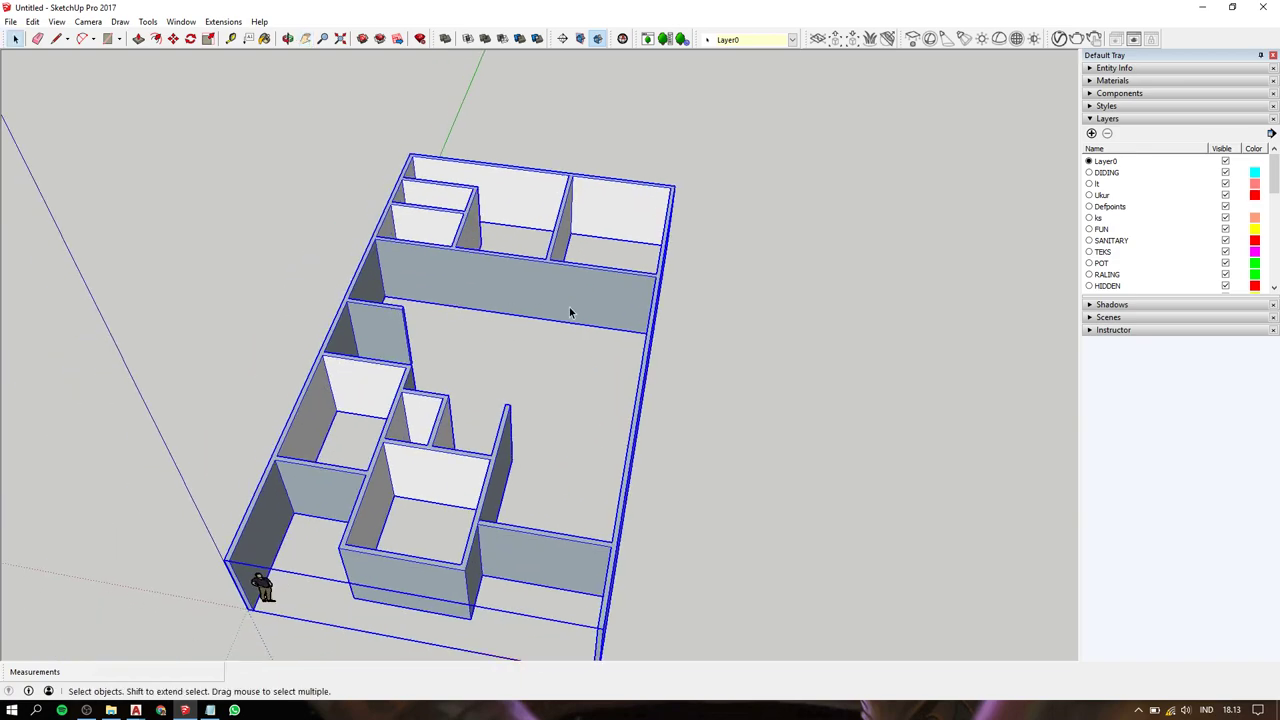
middle_click_drag(557, 334, 620, 269)
middle_click_drag(559, 427, 511, 283, "shift")
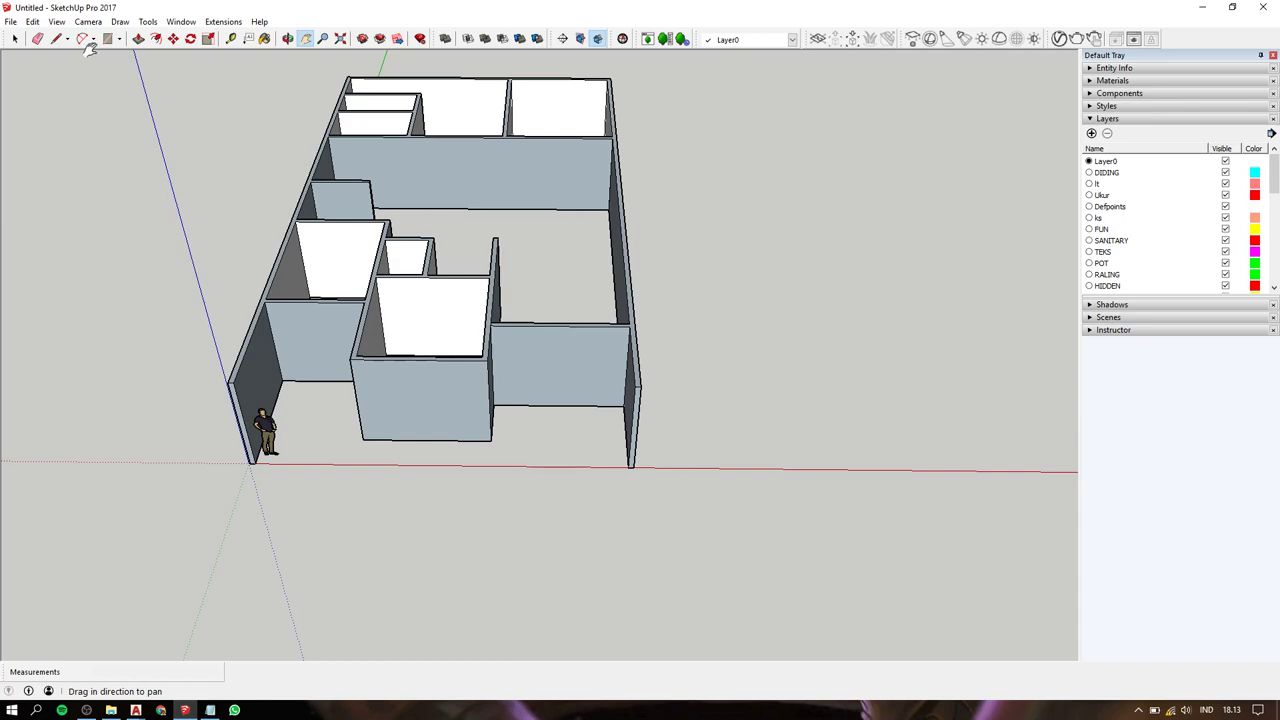
Unhide all geometry and lock the floor-plan drawing component against edits.
left_click(32, 21)
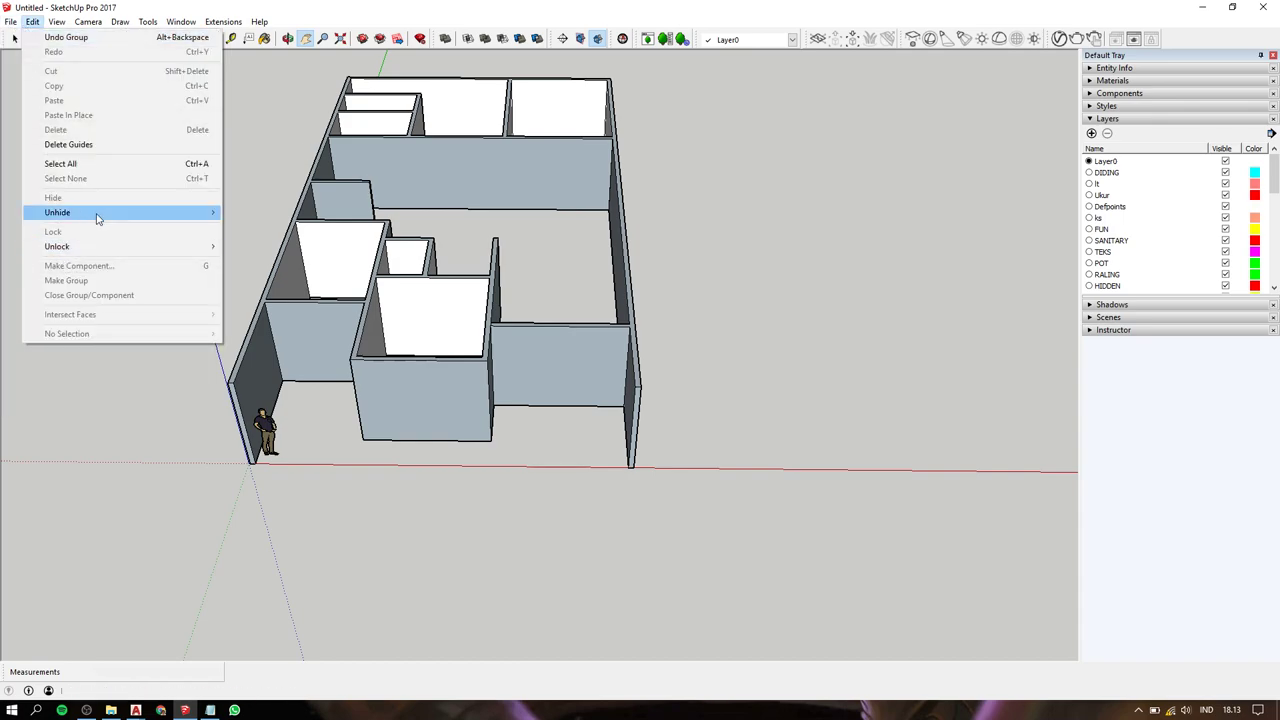
mouse_move(100, 212)
left_click(245, 240)
key("space")
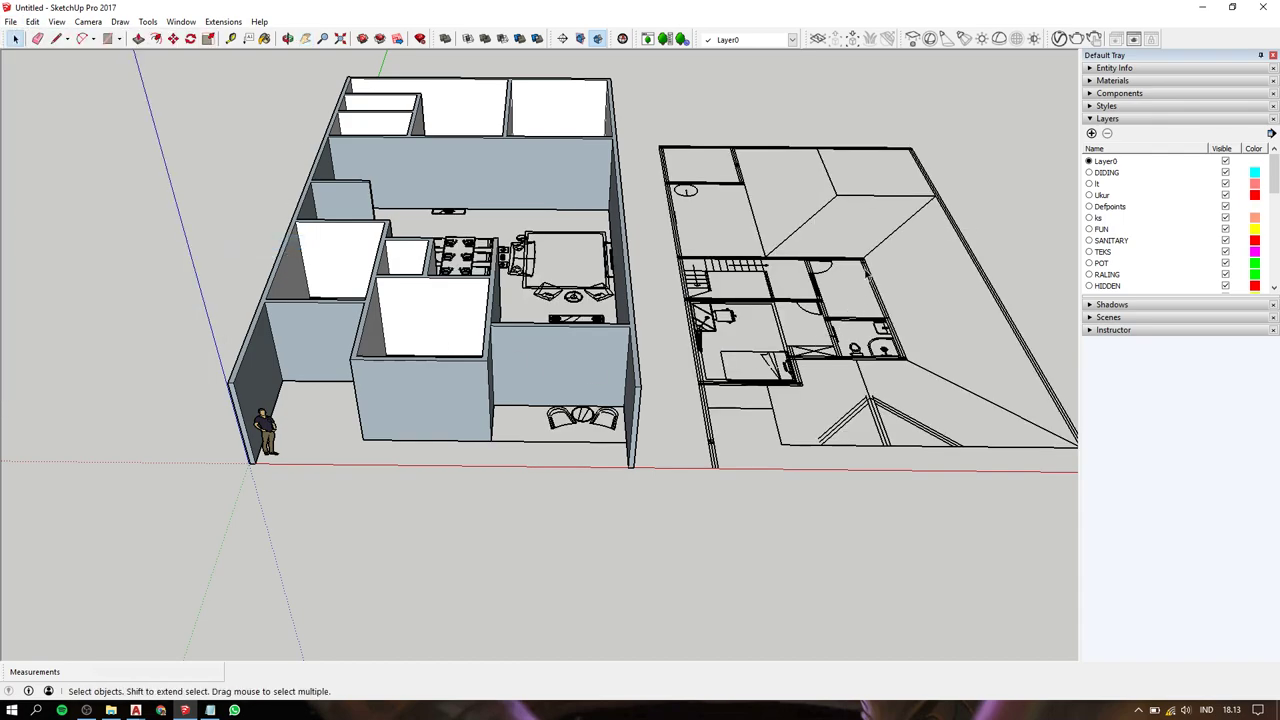
left_click(798, 352)
right_click(797, 349)
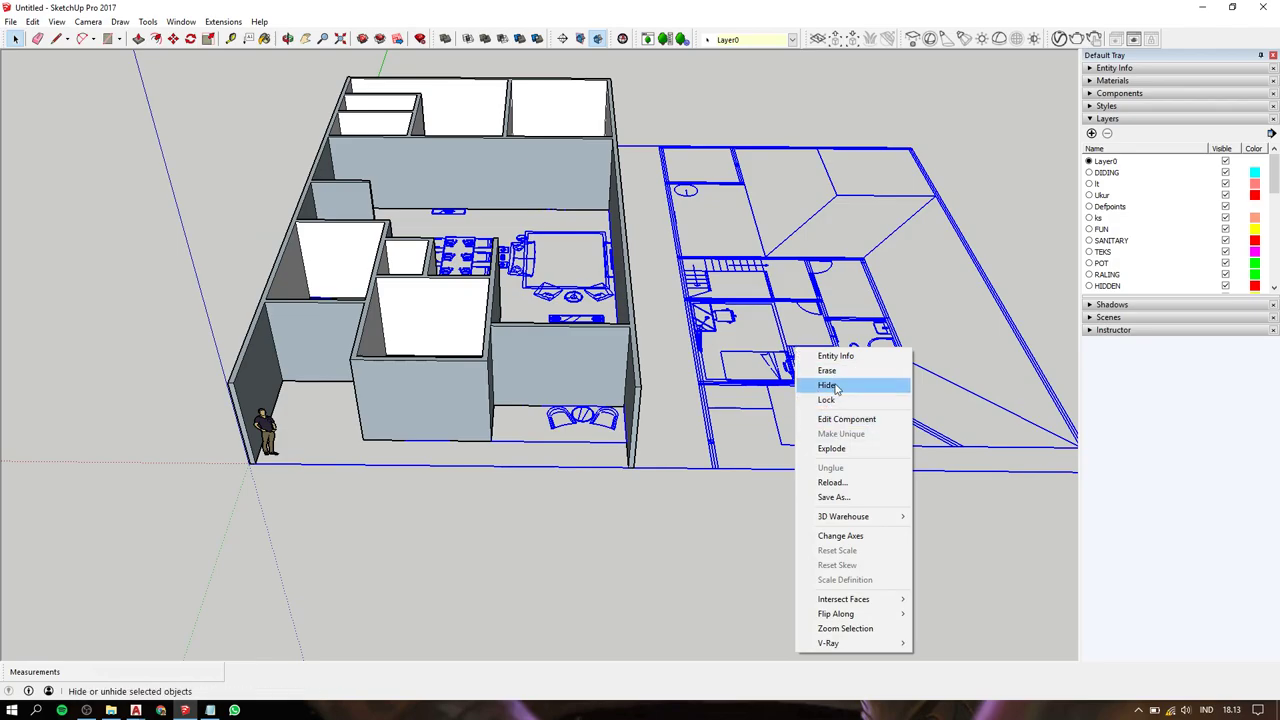
left_click(835, 401)
Orbit and pan across the floor plan to inspect the walled rooms.
mouse_move(829, 400)
middle_mouse_down()
mouse_move(712, 456)
mouse_move(596, 378)
middle_mouse_up()
scroll(596, 378, "up", 5)
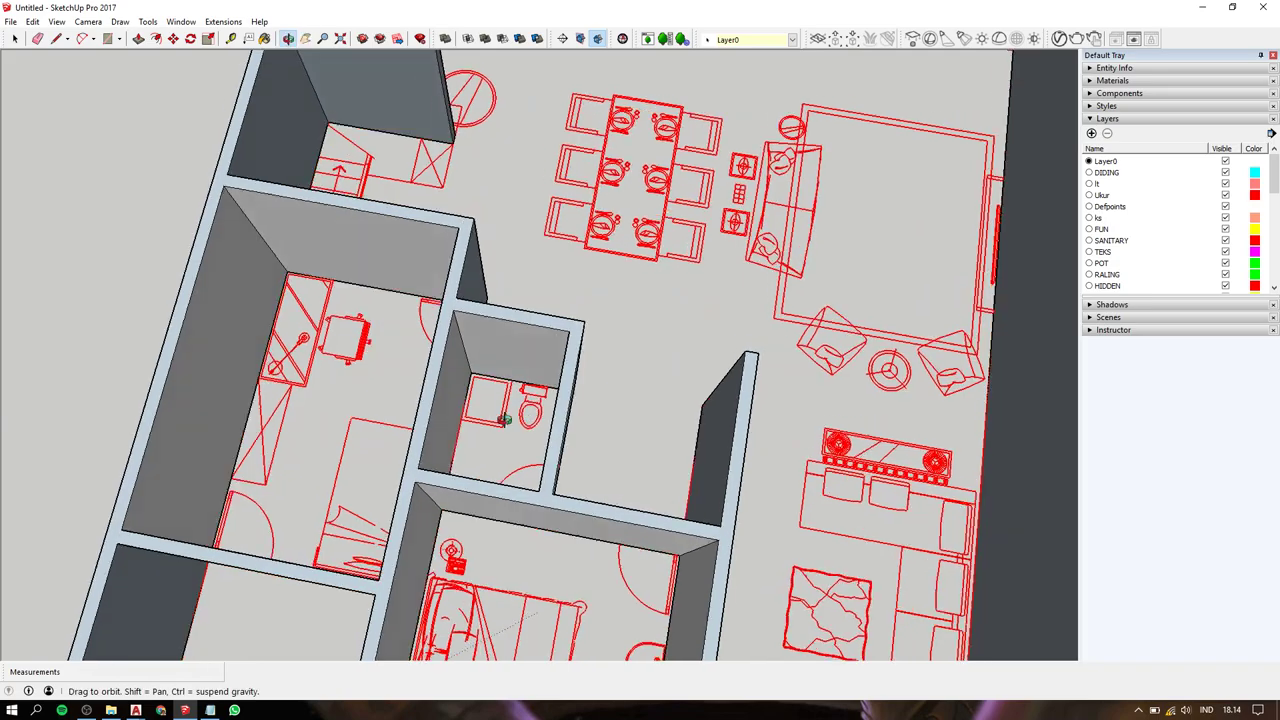
middle_click_drag(505, 420, 131, 367)
mouse_move(322, 437)
middle_mouse_down("shift")
mouse_move(457, 290)
mouse_move(500, 300)
mouse_move(526, 289)
mouse_move(436, 396)
mouse_move(606, 466)
mouse_move(623, 503)
middle_mouse_up("shift")
middle_click_drag(463, 357, 522, 472, "shift")
scroll(522, 472, "up", 2)
scroll(500, 271, "down", 2)
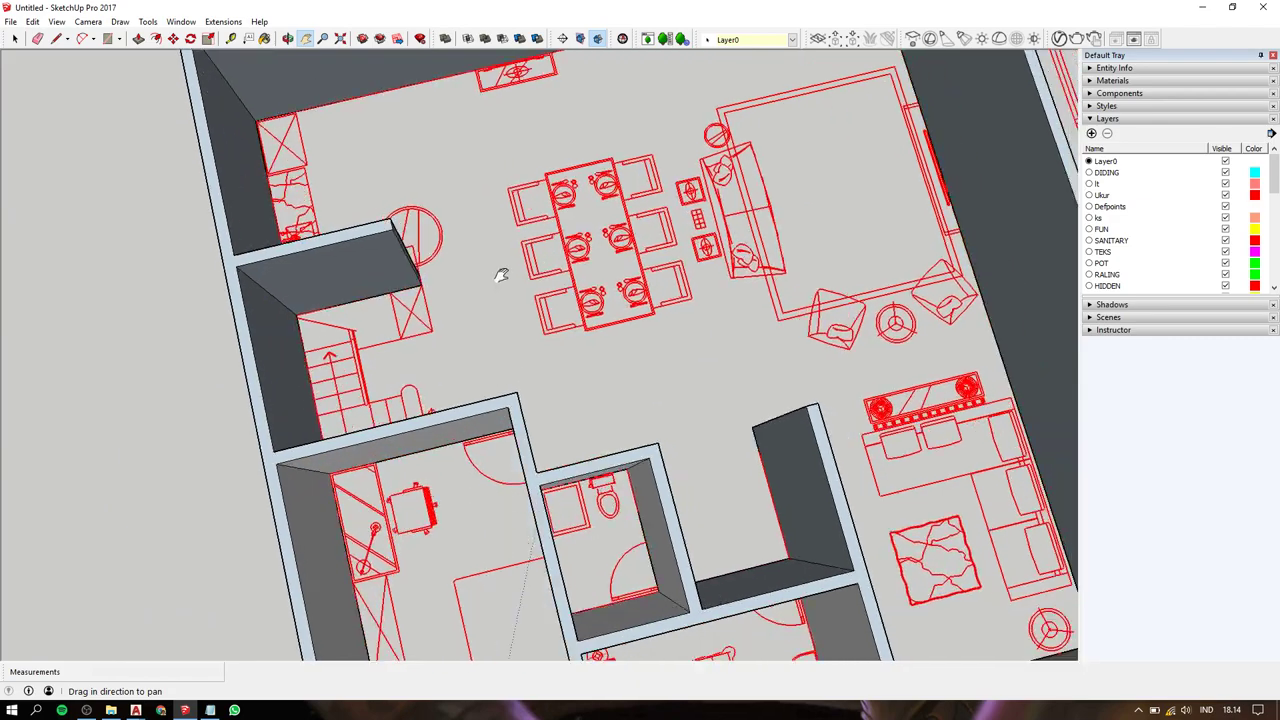
middle_click_drag(500, 271, 620, 443)
scroll(477, 363, "up", 3)
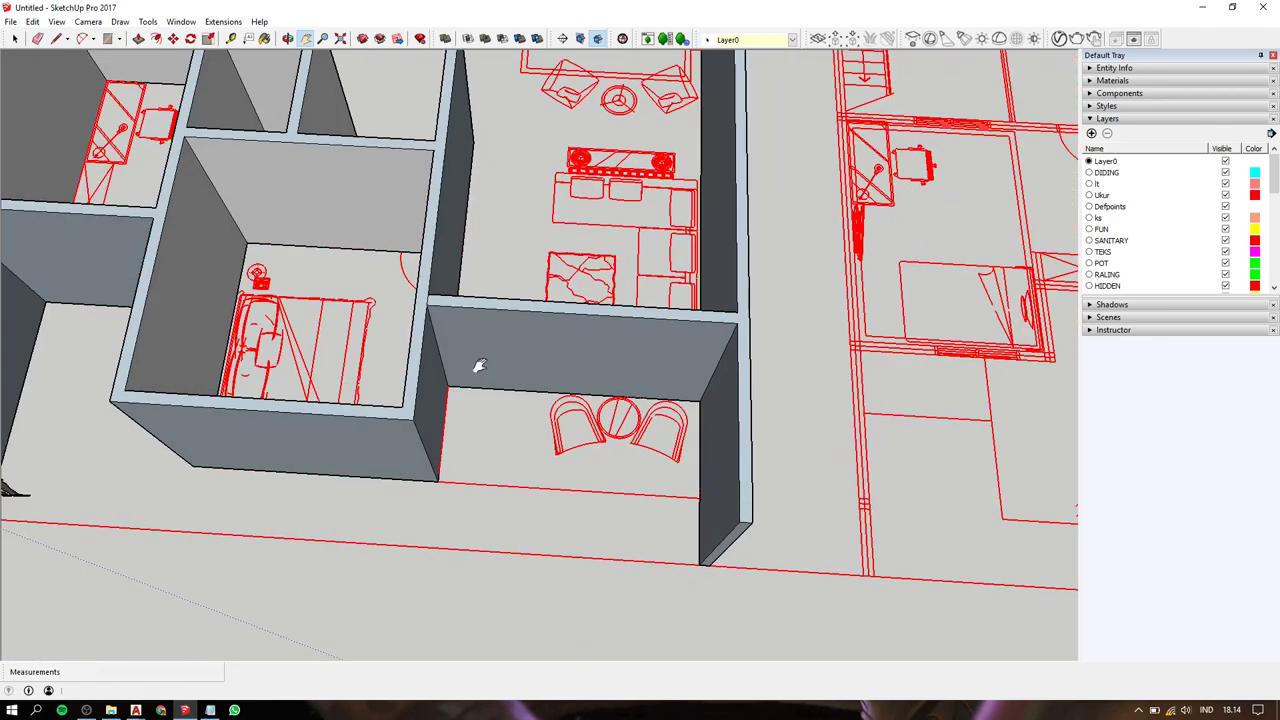
scroll(479, 366, "down", 1)
left_click_drag(589, 405, 482, 362)
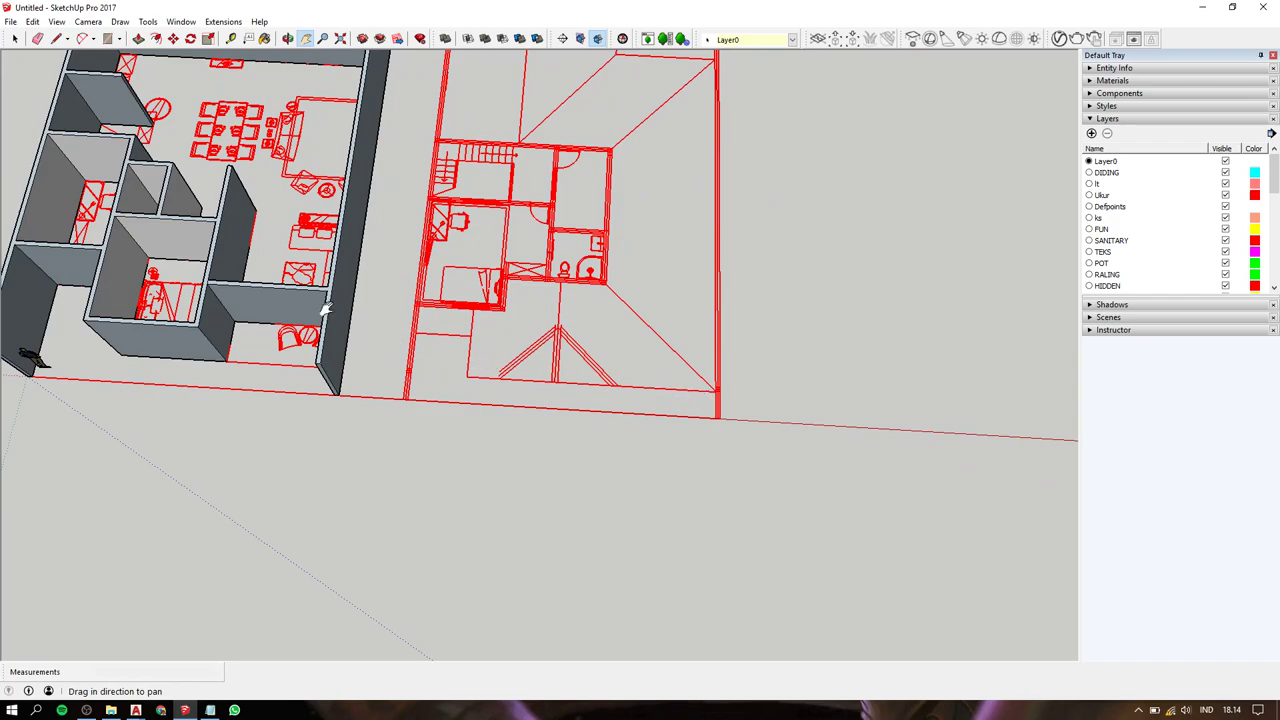
left_click_drag(287, 226, 411, 396)
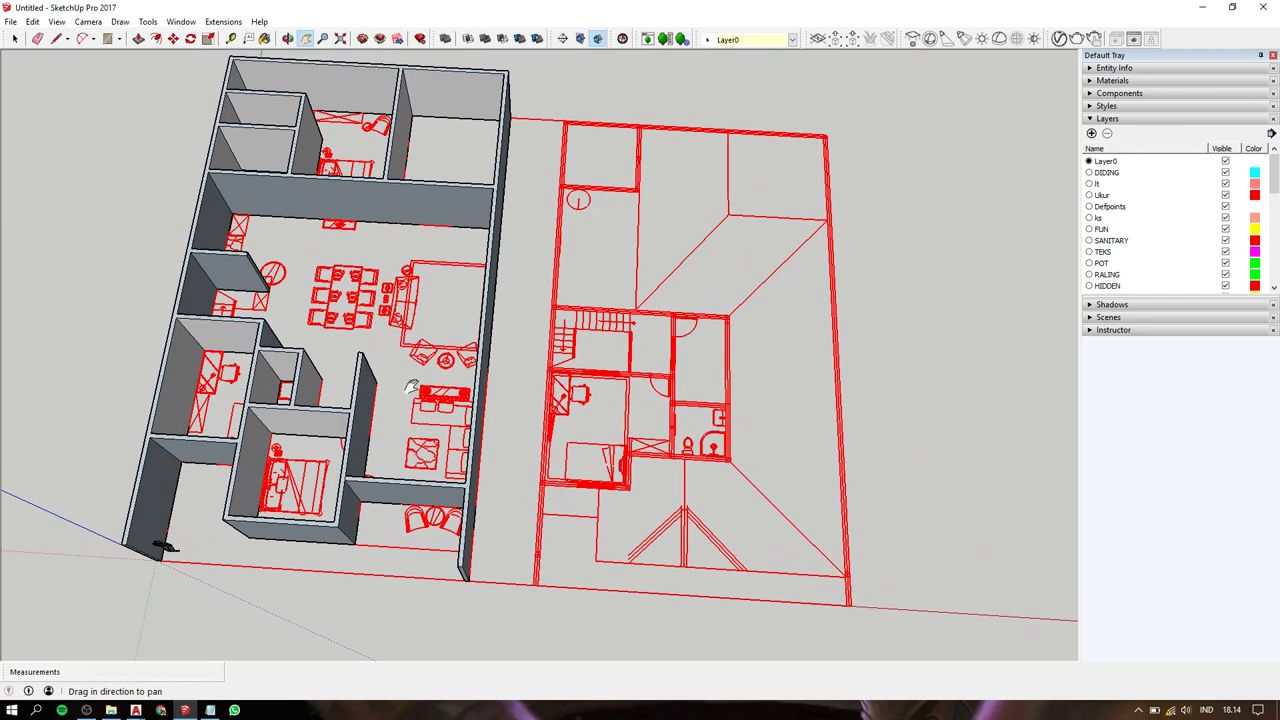
Reverse the faces of the upper wall and two back-facing outer walls.
scroll(343, 200, "up", 3)
key("space")
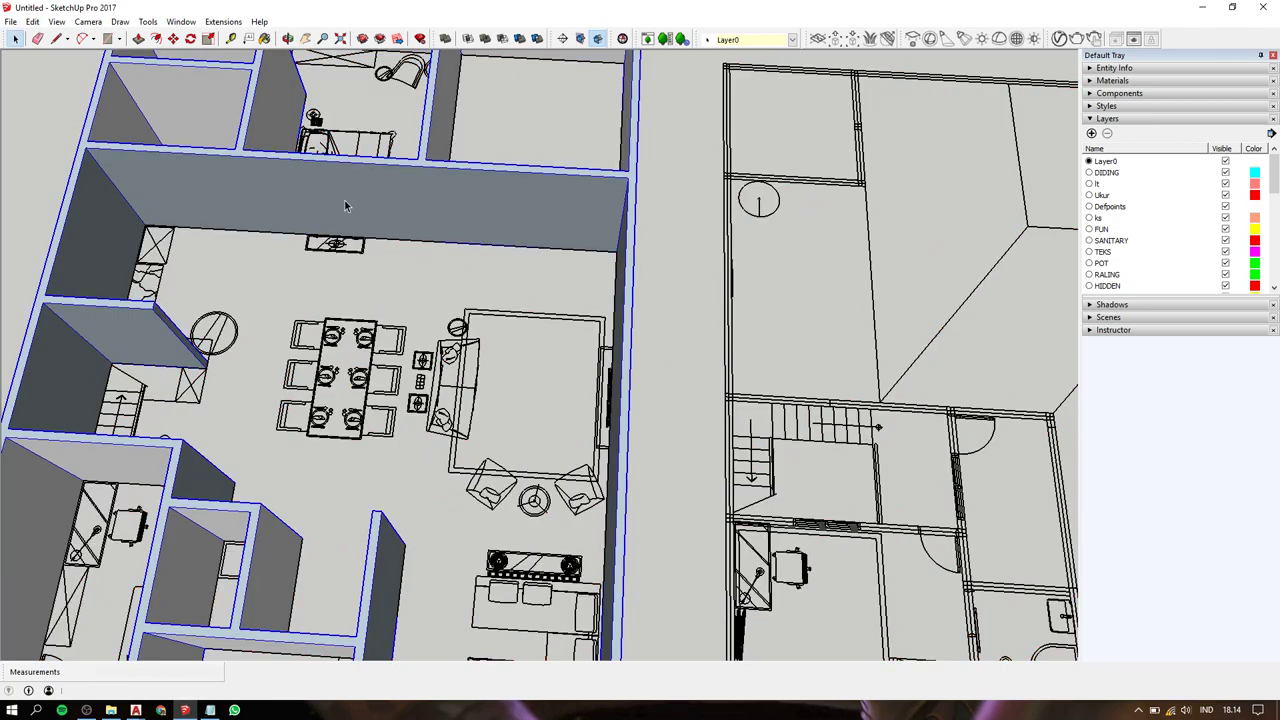
right_click(344, 200)
left_click(370, 331)
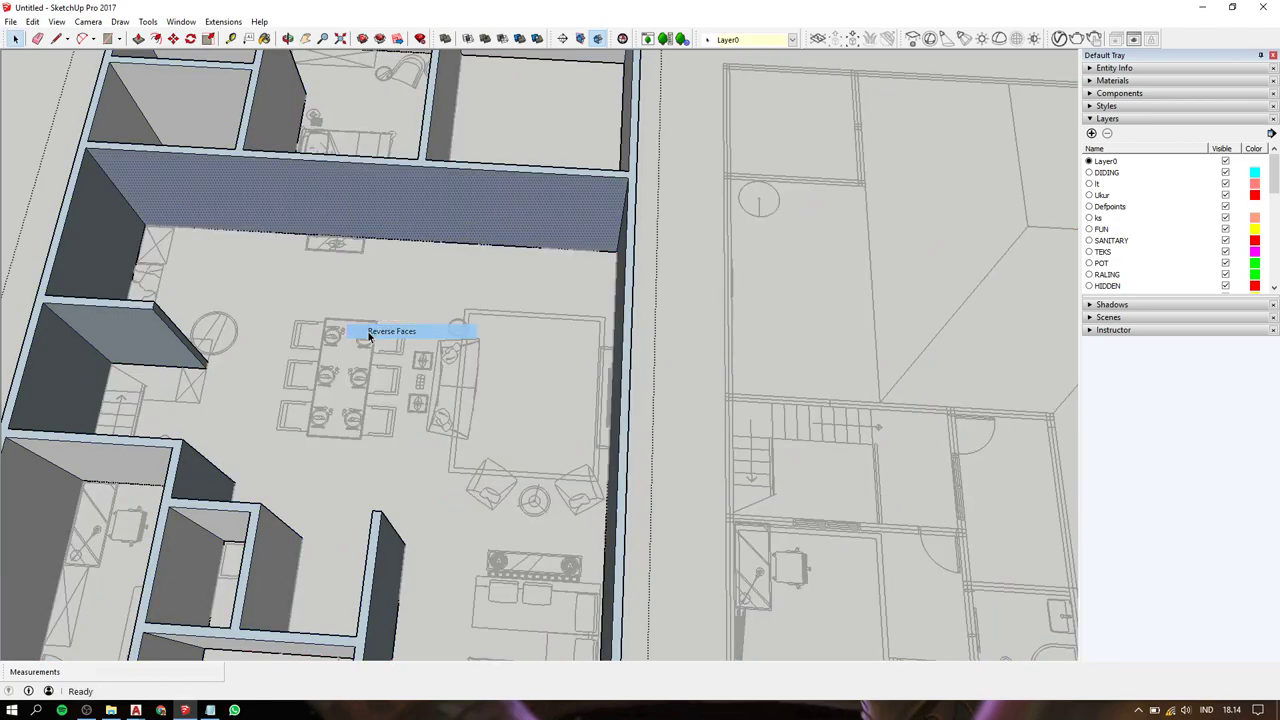
mouse_move(541, 141)
middle_mouse_down()
mouse_move(69, 112)
mouse_move(407, 242)
middle_mouse_up()
right_click(414, 242)
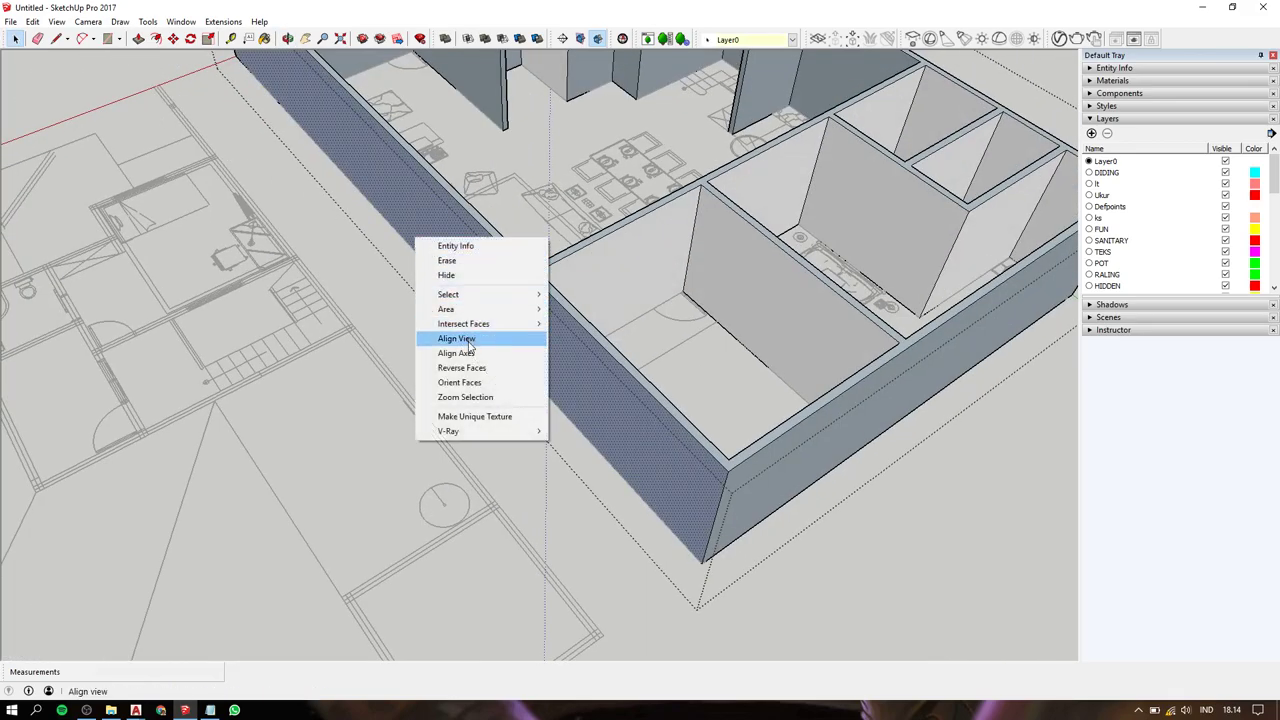
left_click(455, 370)
mouse_move(704, 322)
middle_mouse_down()
mouse_move(200, 143)
mouse_move(606, 195)
middle_mouse_up()
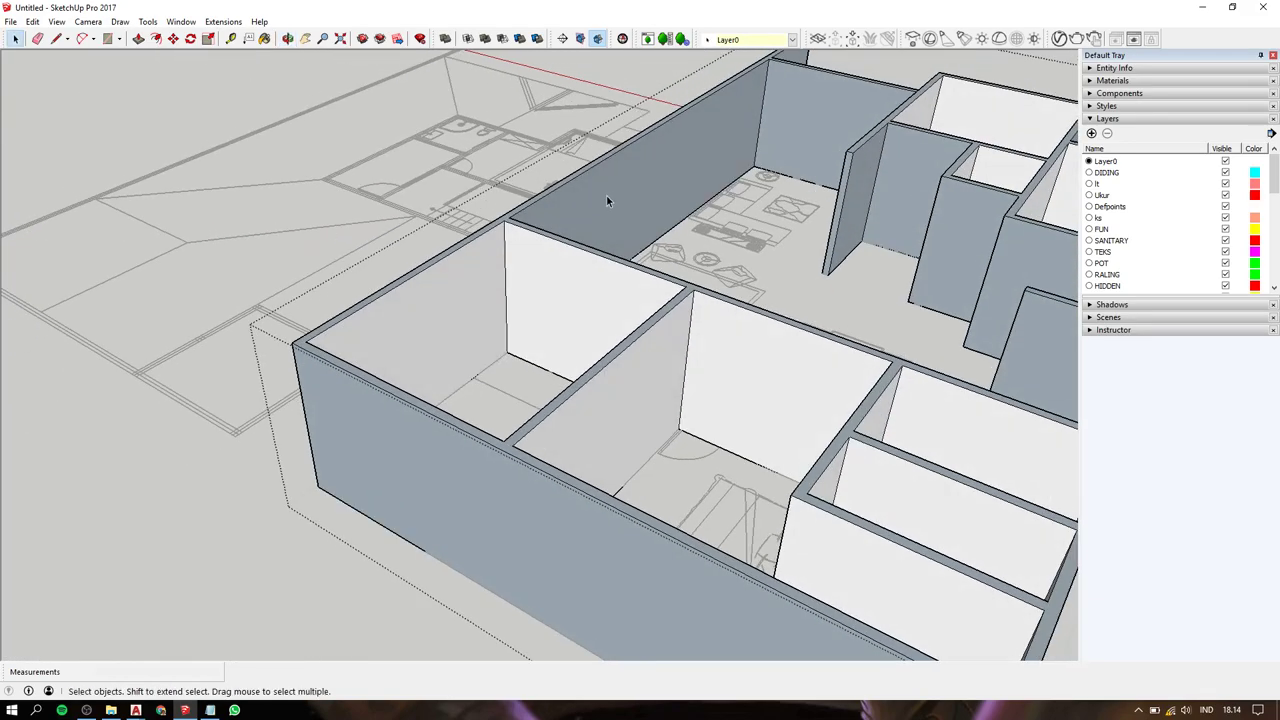
right_click(611, 195)
left_click(658, 326)
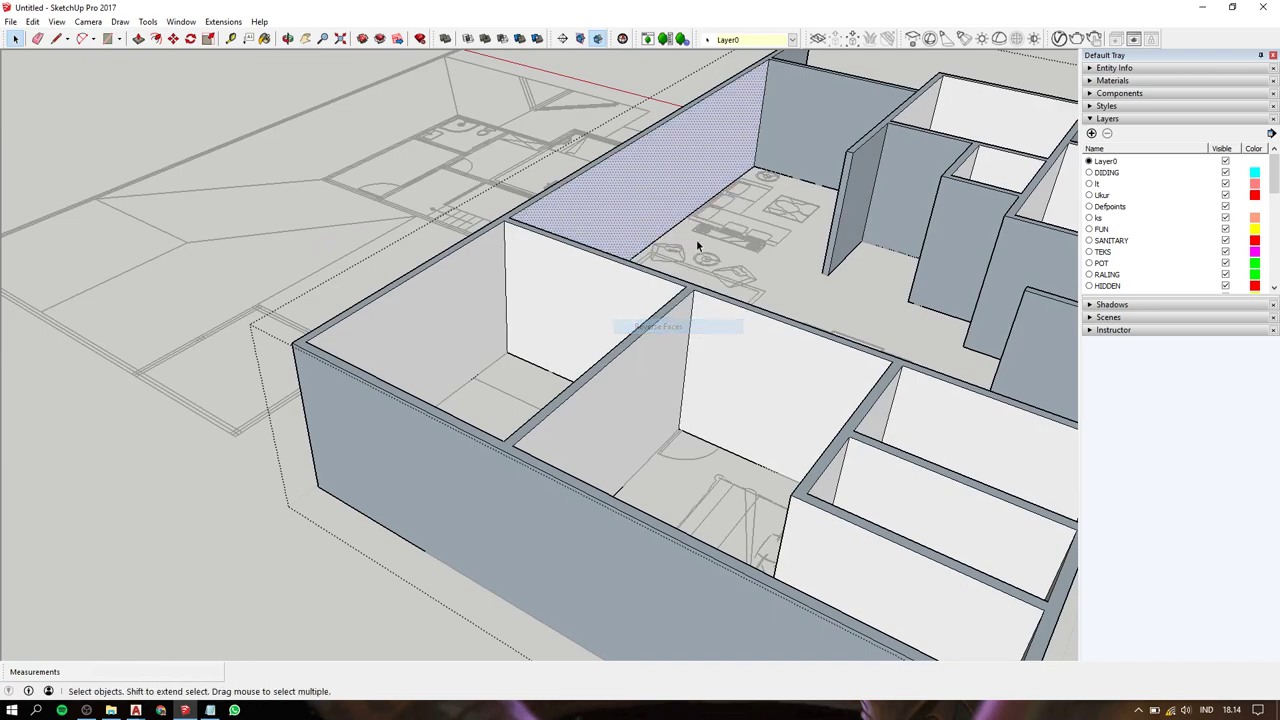
Enter the wall group for editing and flip an outer wall face to white.
scroll(698, 290, "up", 3)
left_click(698, 290)
right_click(698, 290)
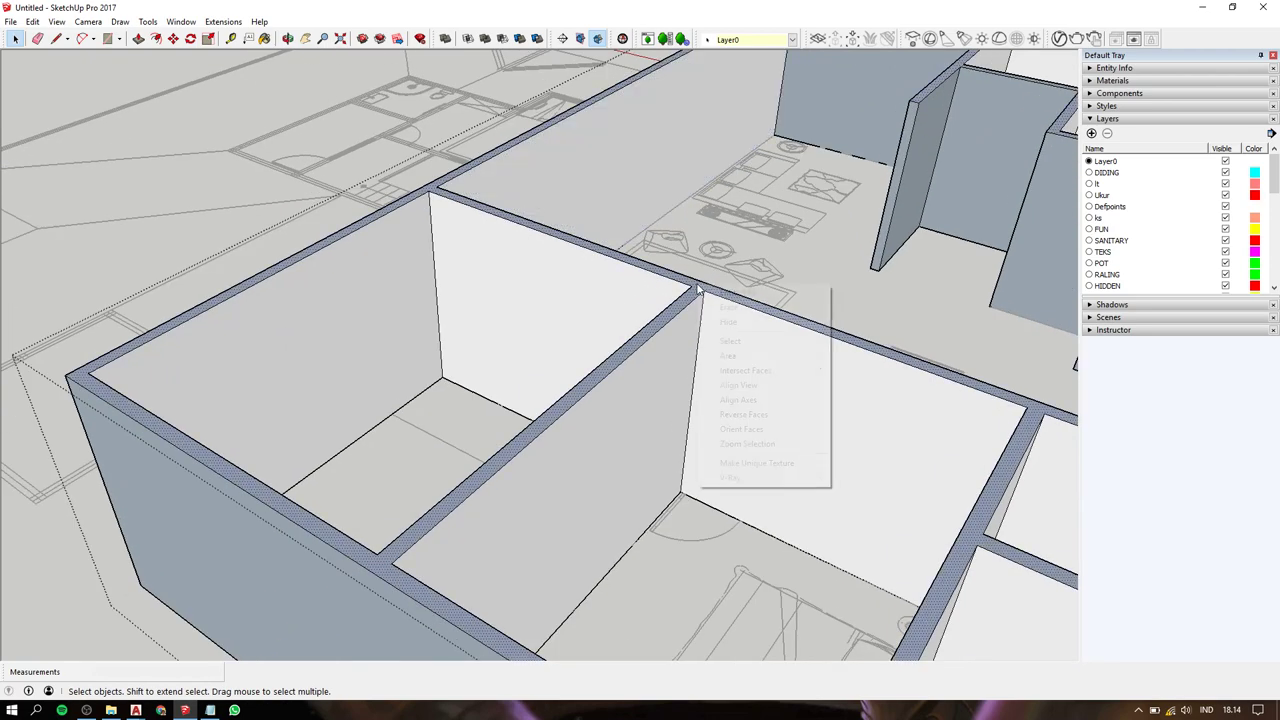
left_click(743, 401)
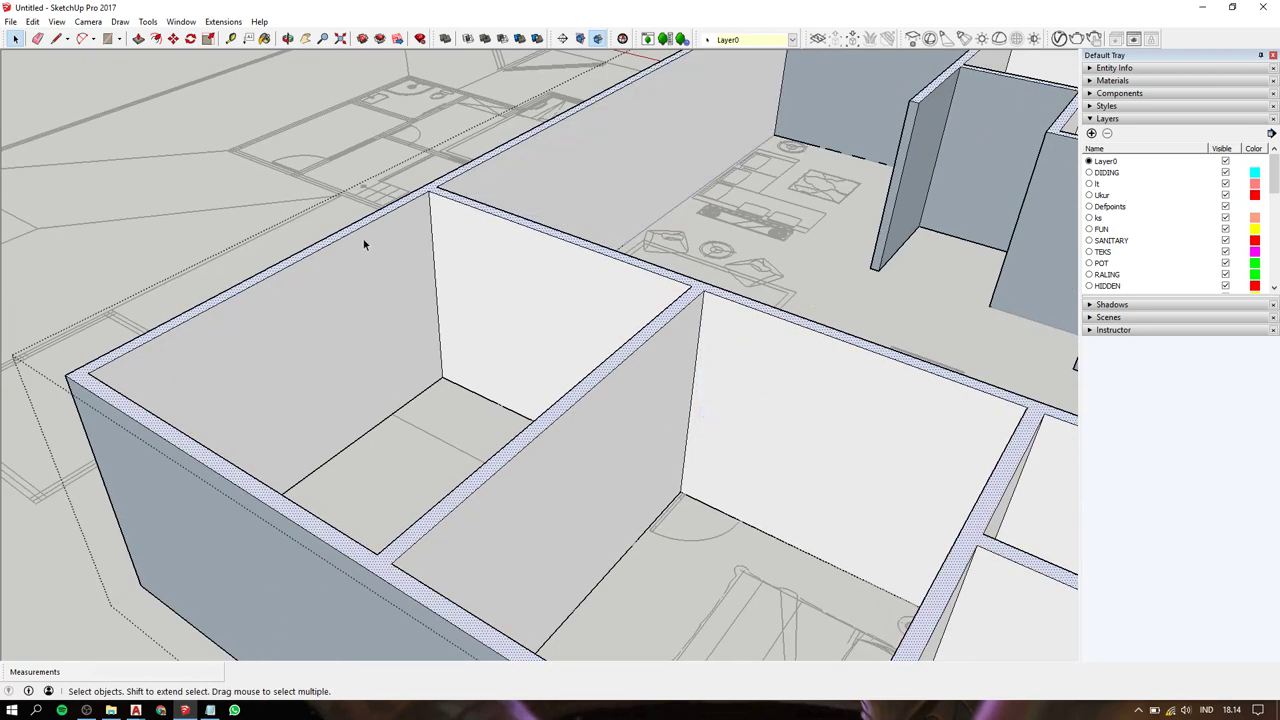
scroll(176, 200, "down", 3)
scroll(420, 280, "down", 2)
left_click(349, 412)
right_click(349, 412)
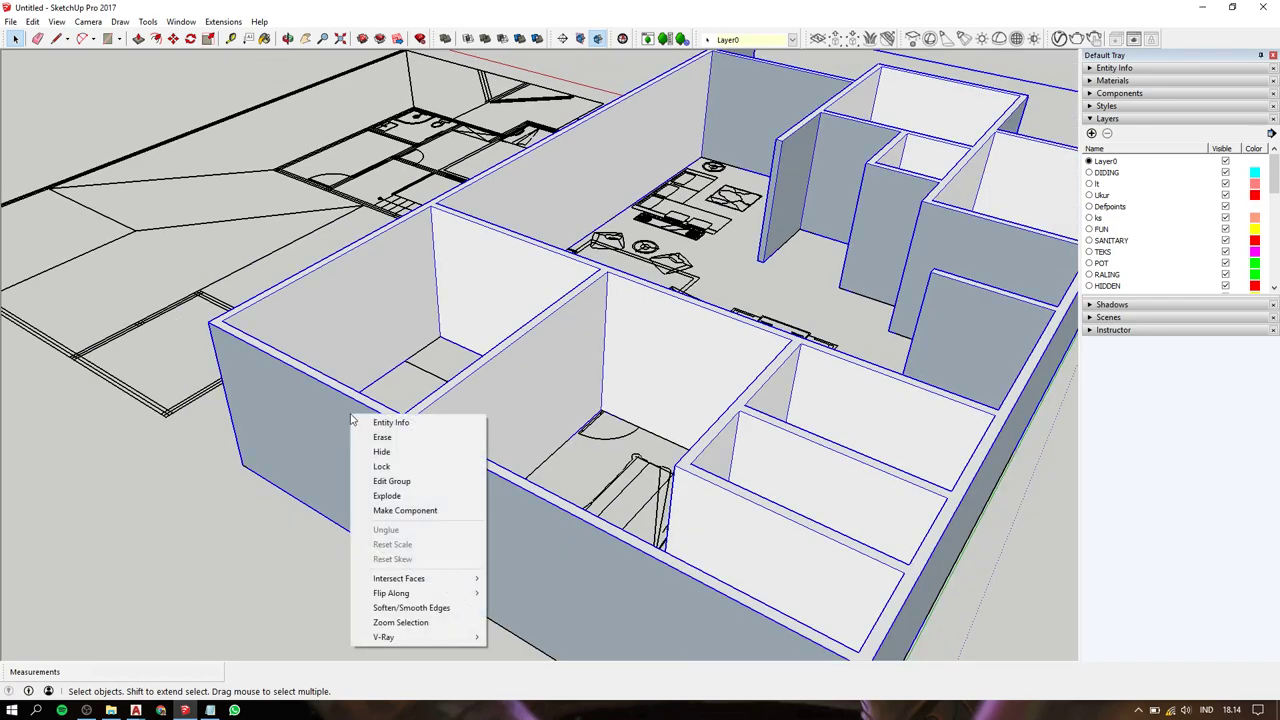
left_click(295, 418)
double_click(295, 415)
right_click(295, 415)
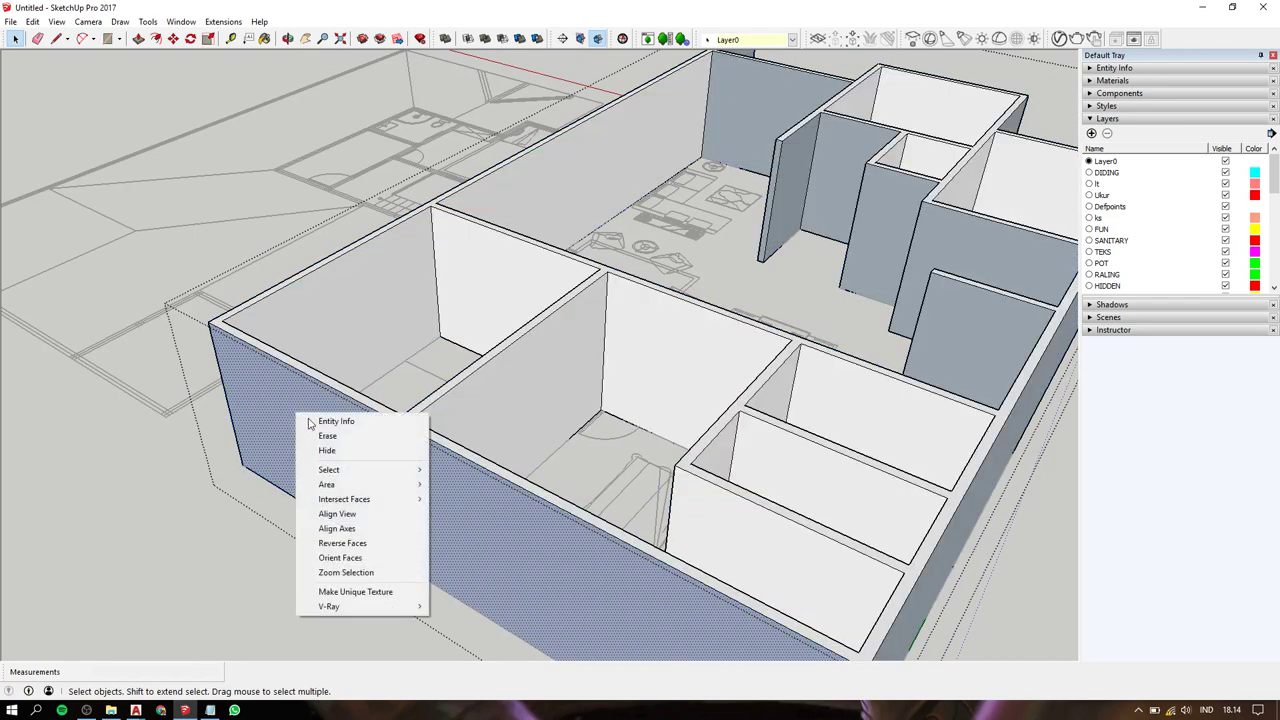
left_click(365, 548)
Reverse the long right wall and four inner wall faces together.
middle_click_drag(823, 491, 658, 375)
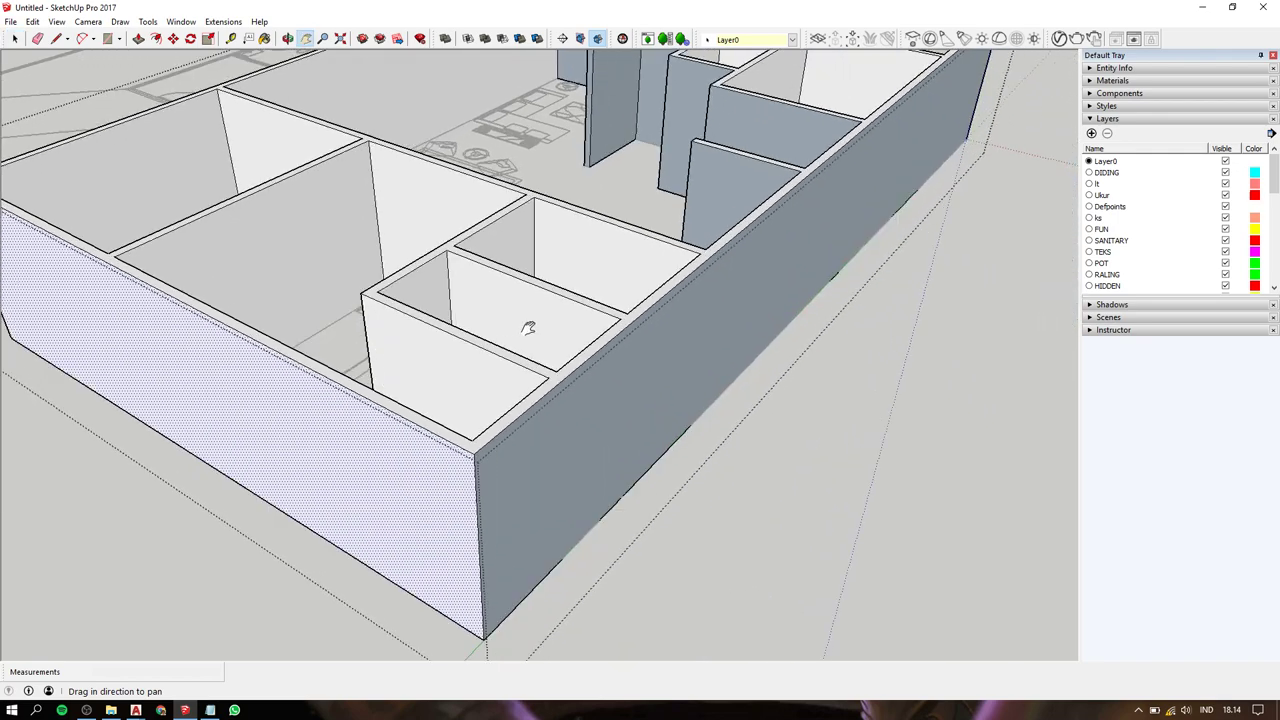
left_click(658, 375)
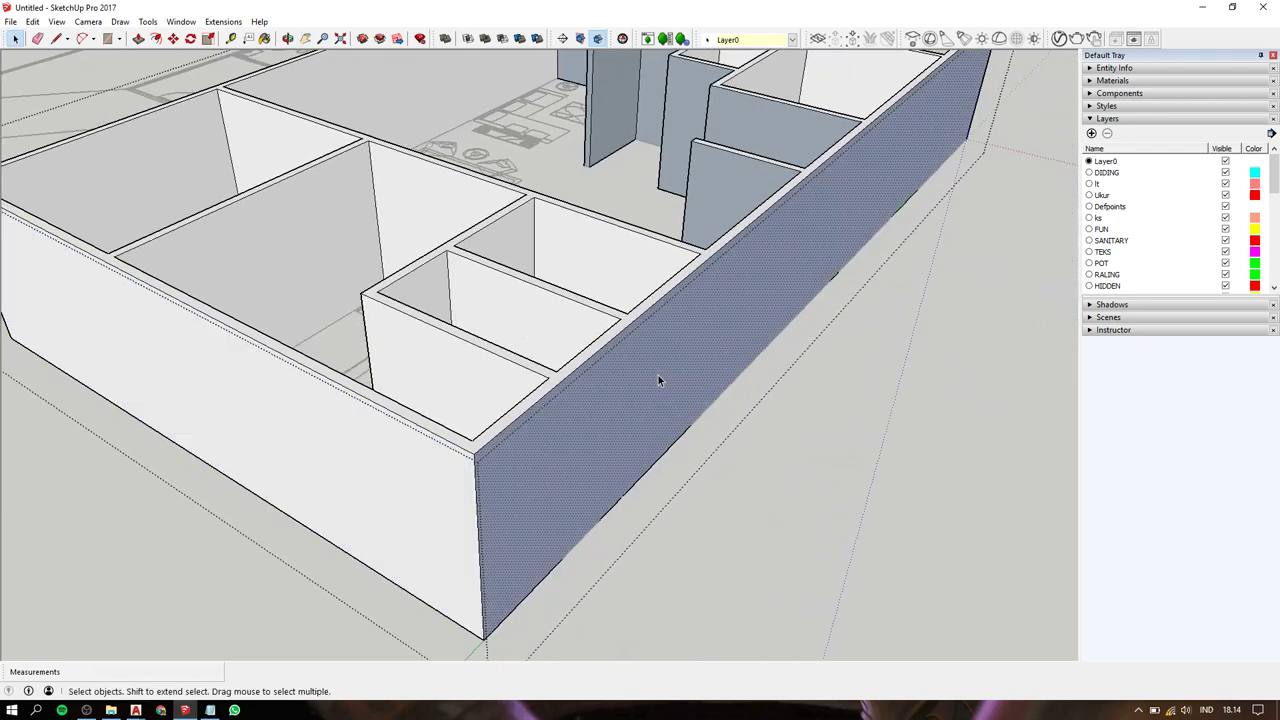
left_click(733, 207, "shift")
left_click(763, 123, "shift")
left_click(692, 87, "shift")
left_click(646, 78, "shift")
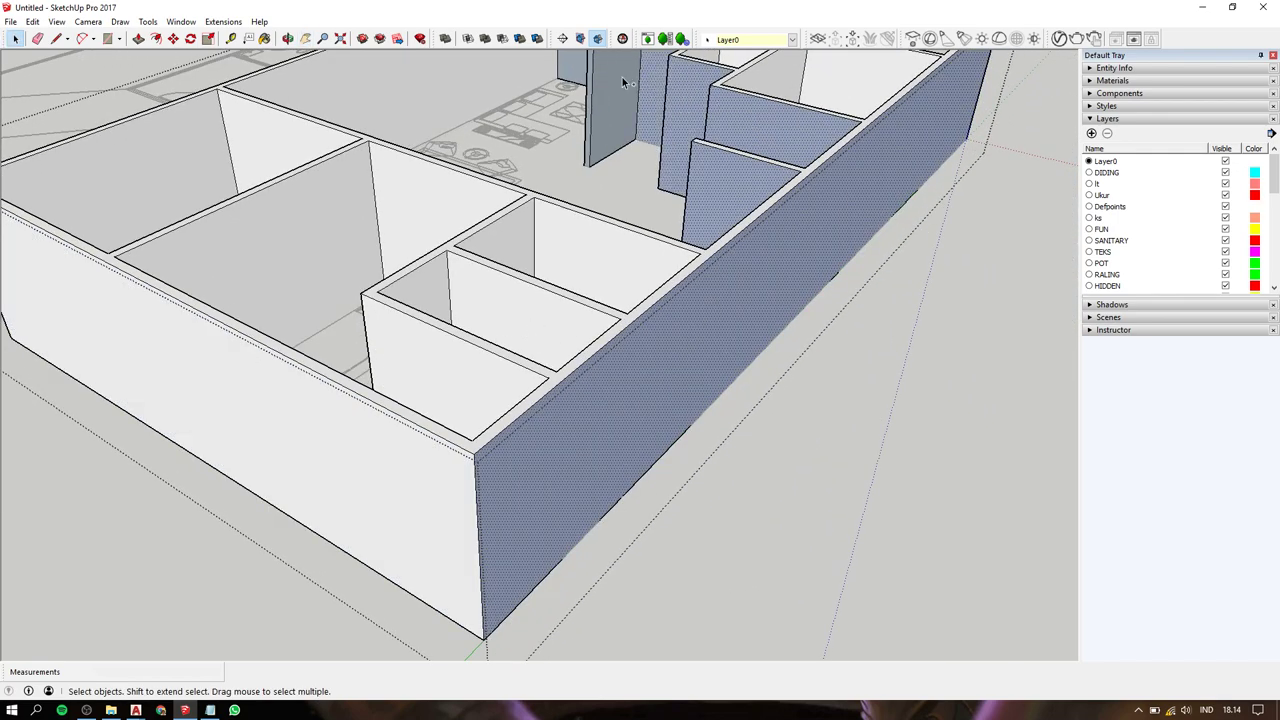
right_click(568, 66)
left_click(614, 206)
mouse_move(614, 206)
middle_mouse_down()
mouse_move(713, 245)
mouse_move(800, 229)
mouse_move(123, 251)
mouse_move(489, 330)
middle_mouse_up()
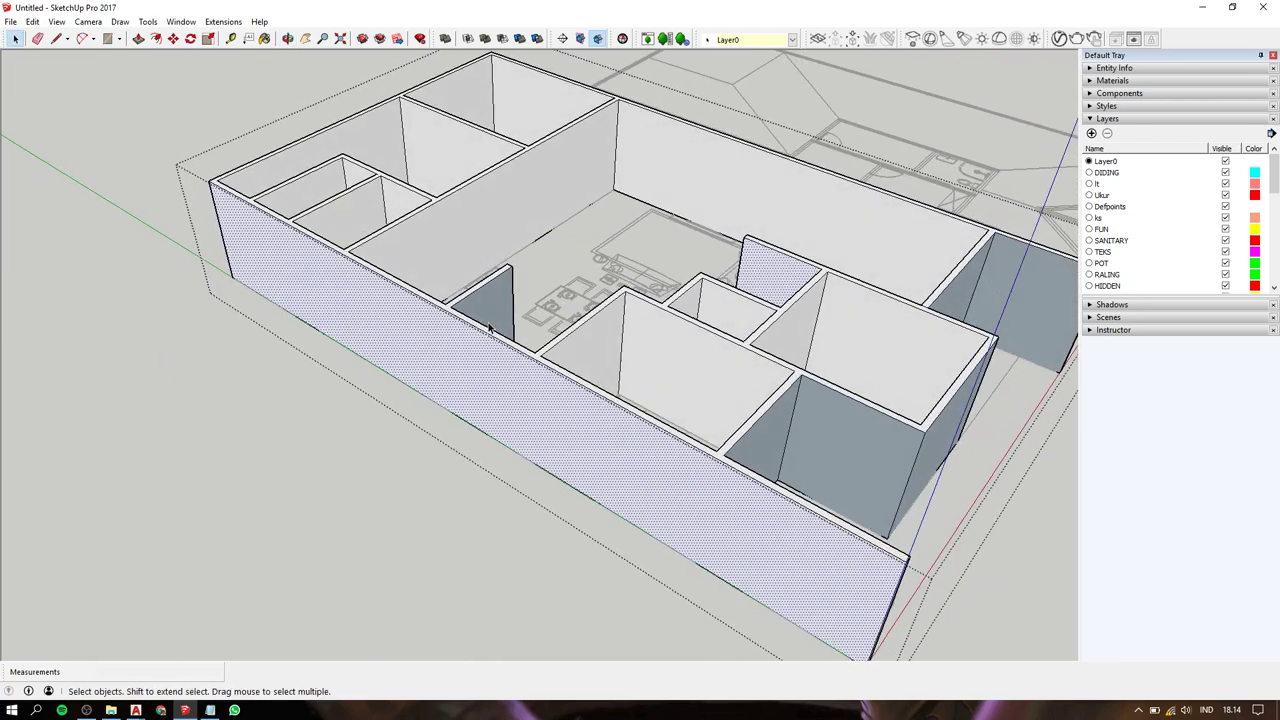
Reverse the small wall piece, front-right room wall and far right wall.
left_click(489, 328)
left_click(773, 440, "shift")
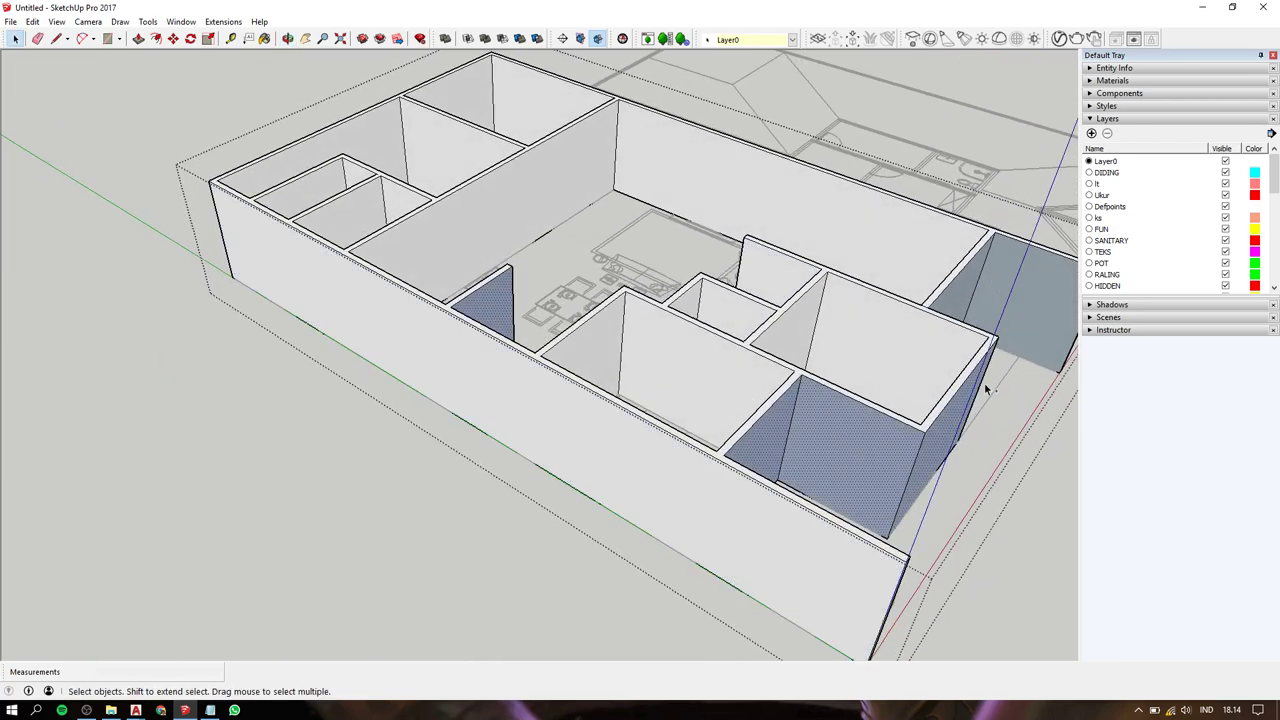
left_click(986, 278, "shift")
right_click(963, 287)
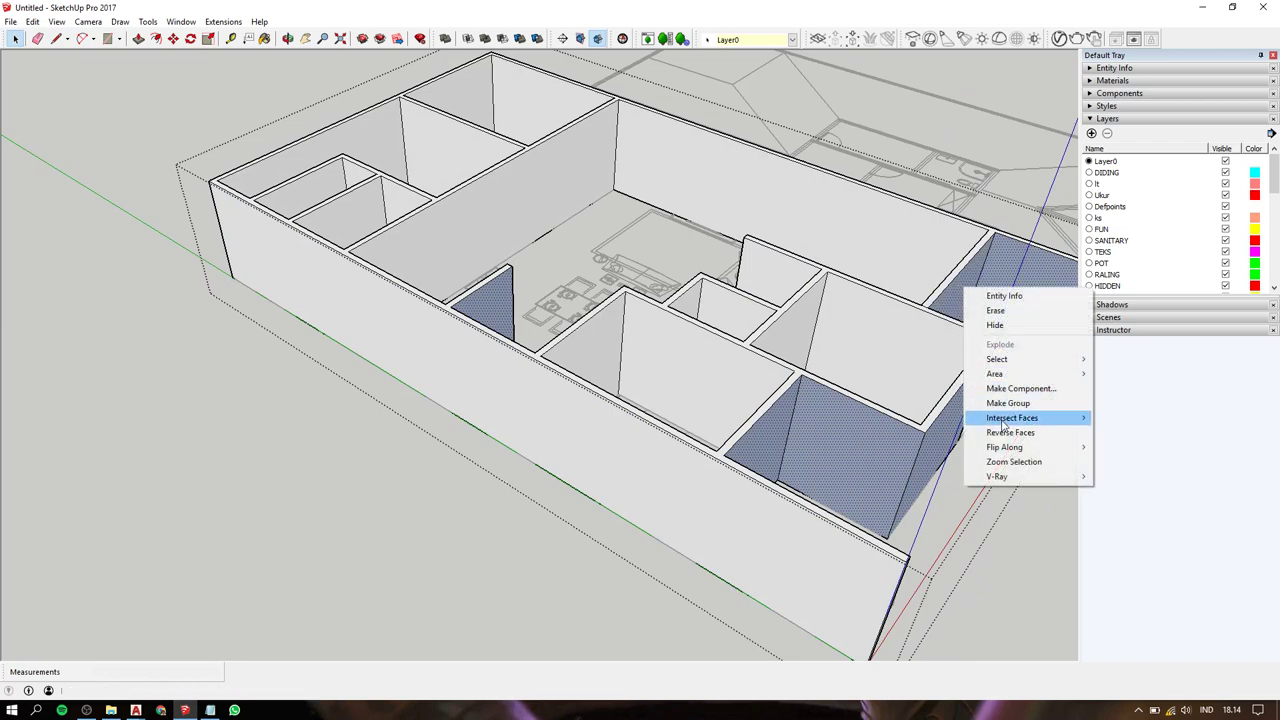
right_click(857, 439)
left_click(903, 587)
Select four more back-facing walls and reverse their faces.
mouse_move(840, 460)
middle_mouse_down()
mouse_move(443, 349)
mouse_move(243, 380)
mouse_move(261, 418)
middle_mouse_up()
left_click(261, 418)
left_click(520, 292, "shift")
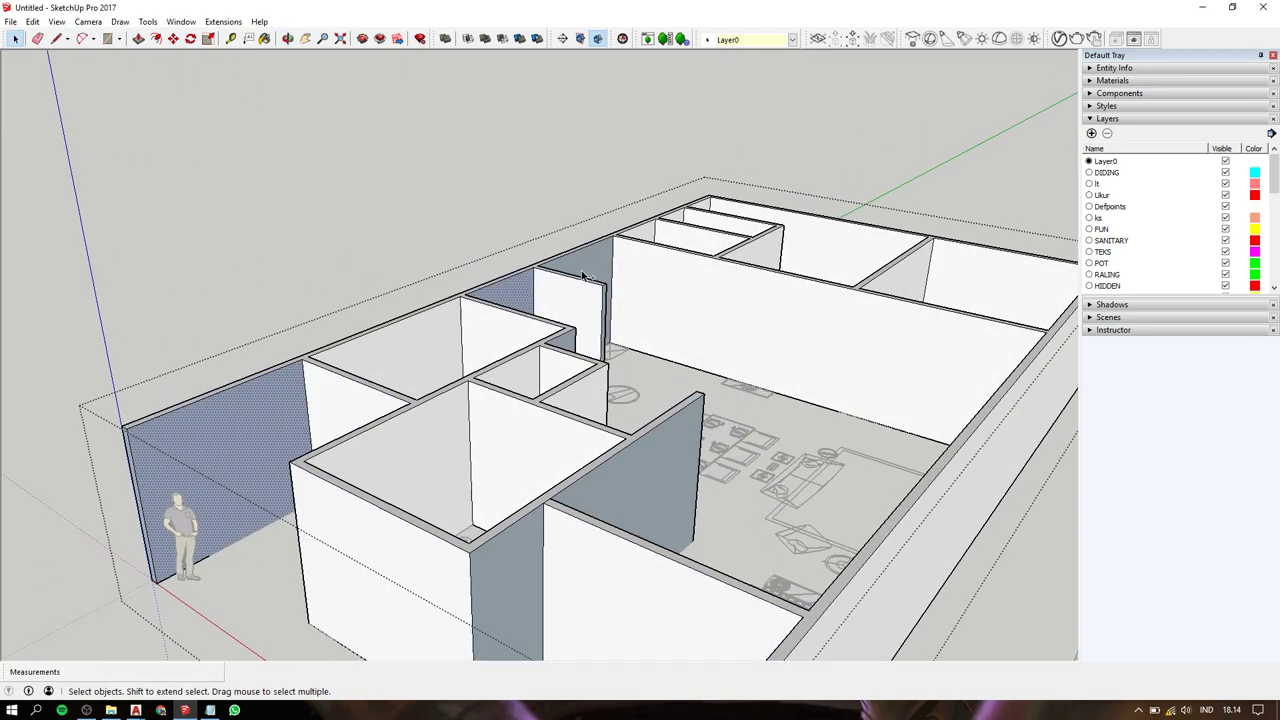
left_click(680, 486, "shift")
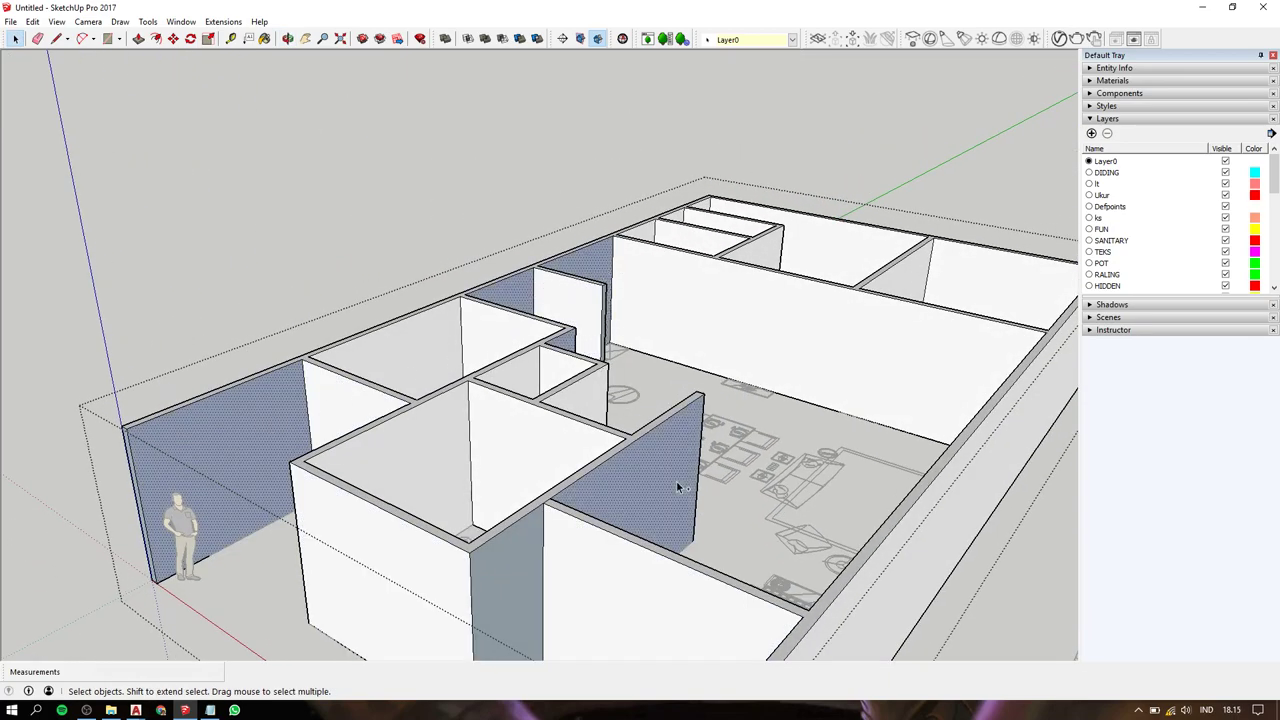
left_click(517, 566, "shift")
right_click(517, 566)
left_click(556, 510)
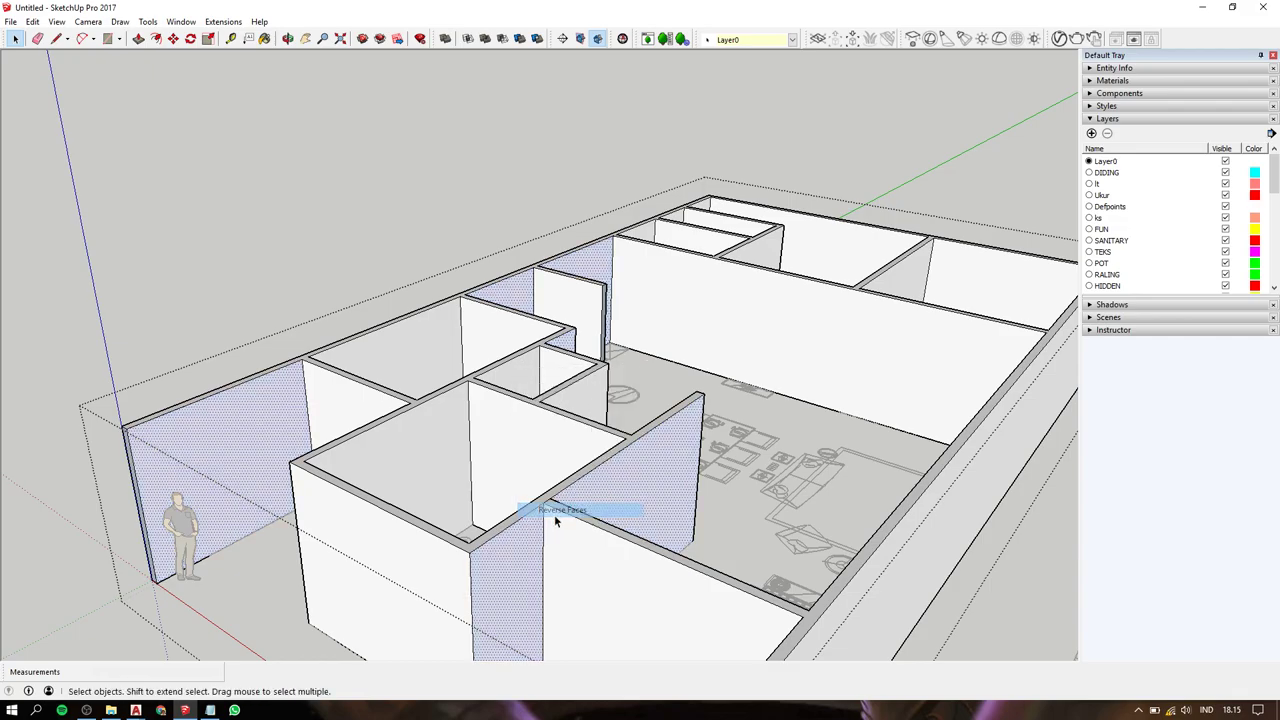
Flip the thin partition wall edge to its white front face.
mouse_move(552, 517)
middle_mouse_down()
mouse_move(557, 305)
mouse_move(114, 528)
mouse_move(378, 452)
mouse_move(714, 566)
mouse_move(686, 344)
middle_mouse_up()
scroll(686, 344, "up", 5)
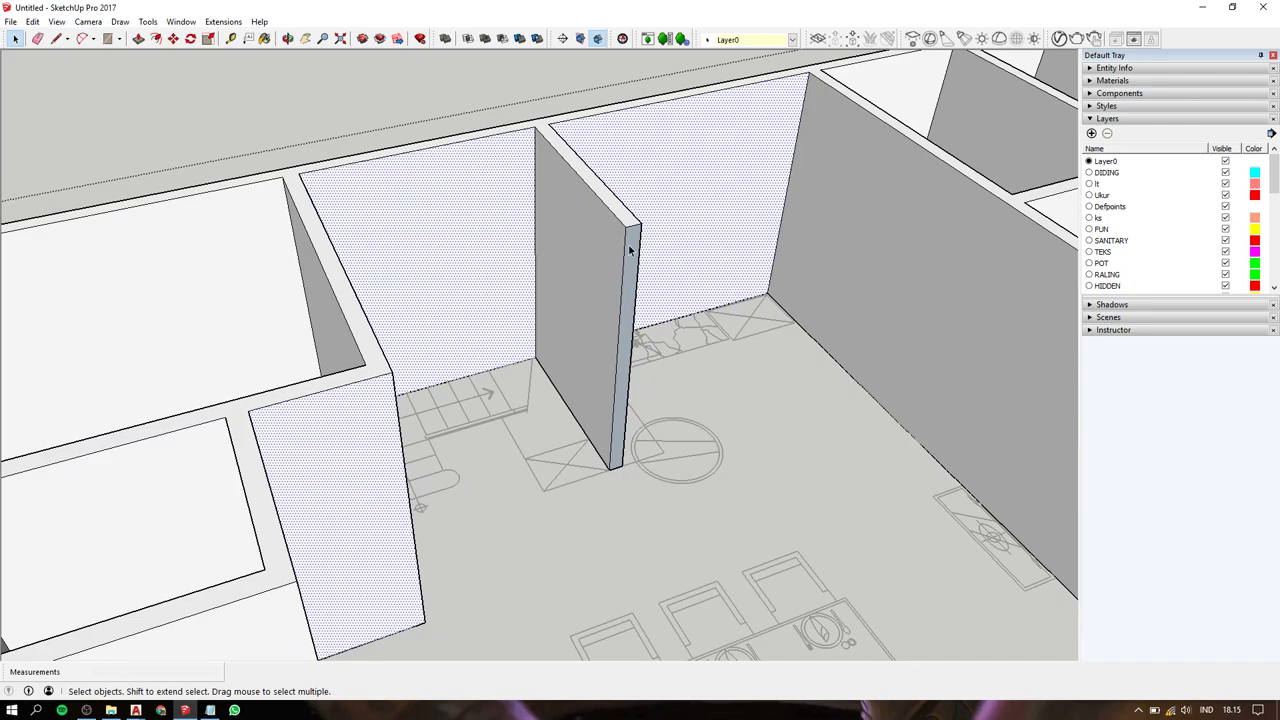
right_click(630, 253)
left_click(674, 384)
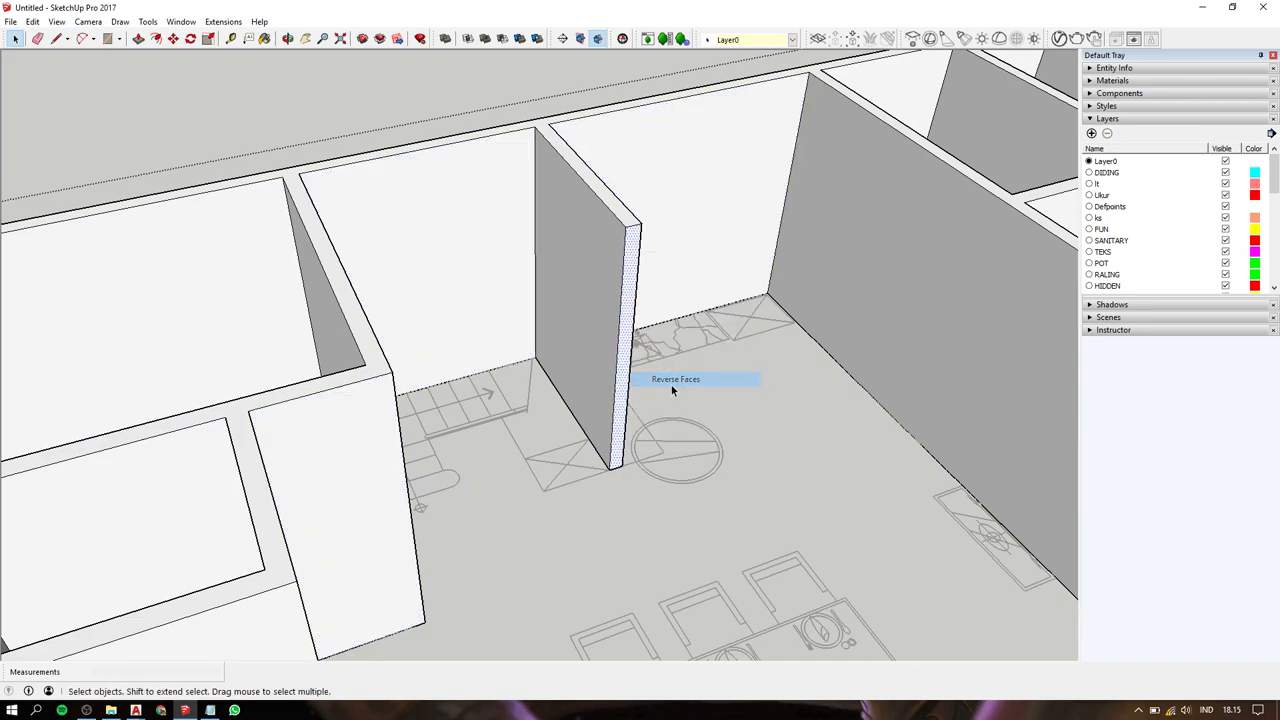
scroll(674, 392, "down", 5)
mouse_move(674, 392)
middle_mouse_down()
mouse_move(574, 286)
mouse_move(403, 420)
mouse_move(138, 541)
mouse_move(429, 286)
mouse_move(531, 263)
mouse_move(560, 86)
mouse_move(624, 65)
mouse_move(826, 77)
mouse_move(1003, 391)
mouse_move(706, 431)
mouse_move(531, 234)
mouse_move(557, 271)
mouse_move(643, 162)
middle_mouse_up()
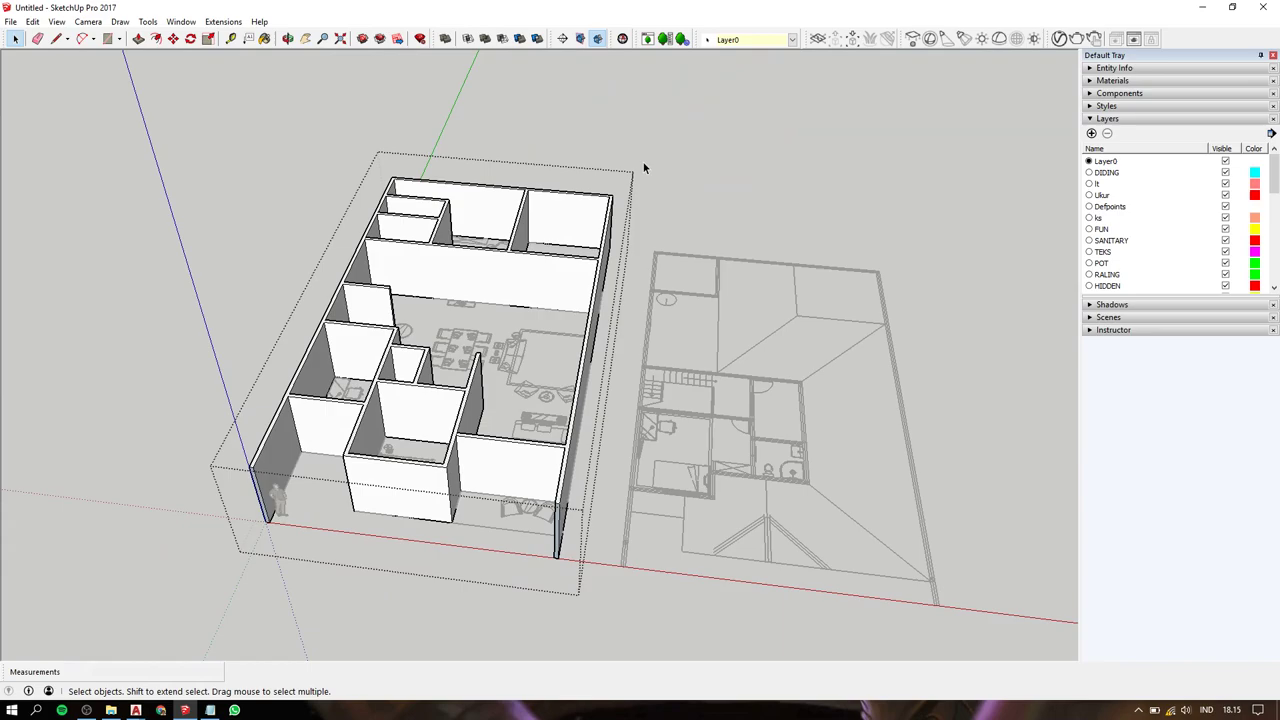
Pan across the walled plan and bring the Notepad notes to the front.
scroll(399, 311, "up", 3)
mouse_move(399, 311)
middle_mouse_down()
mouse_move(424, 346)
mouse_move(226, 700)
middle_mouse_up()
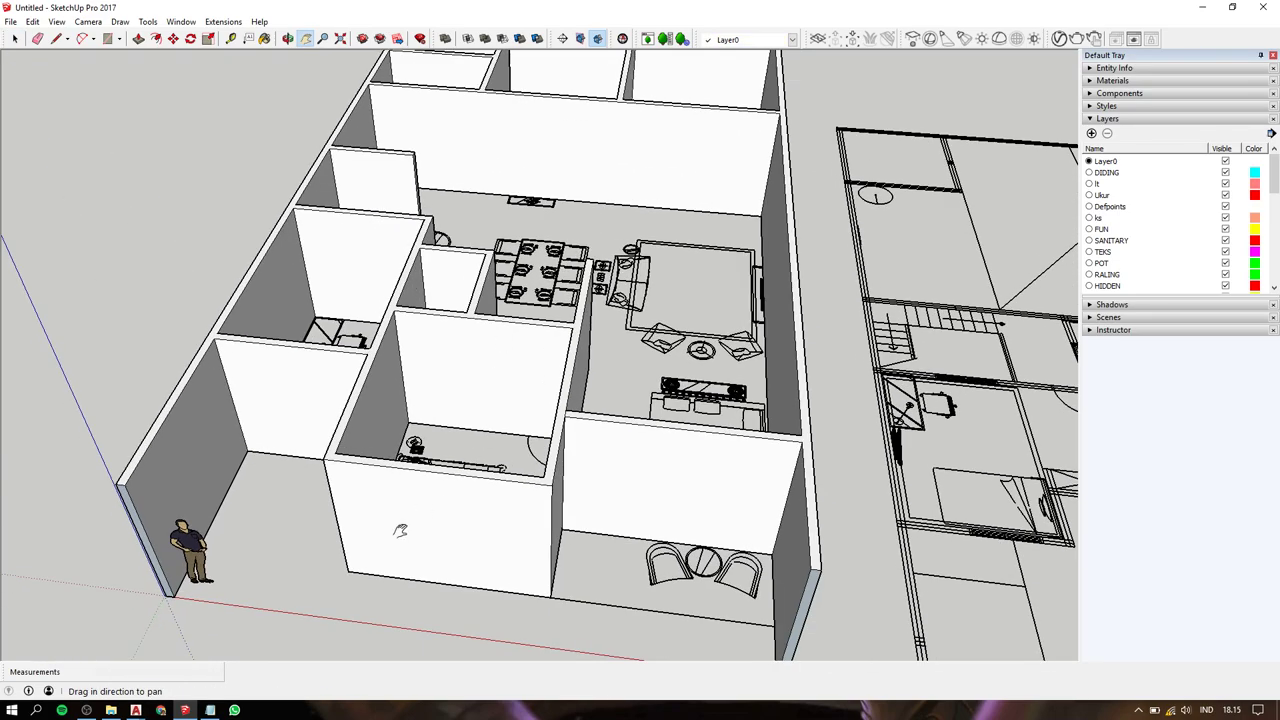
left_click(210, 710)
type("next we need to create a door and w")
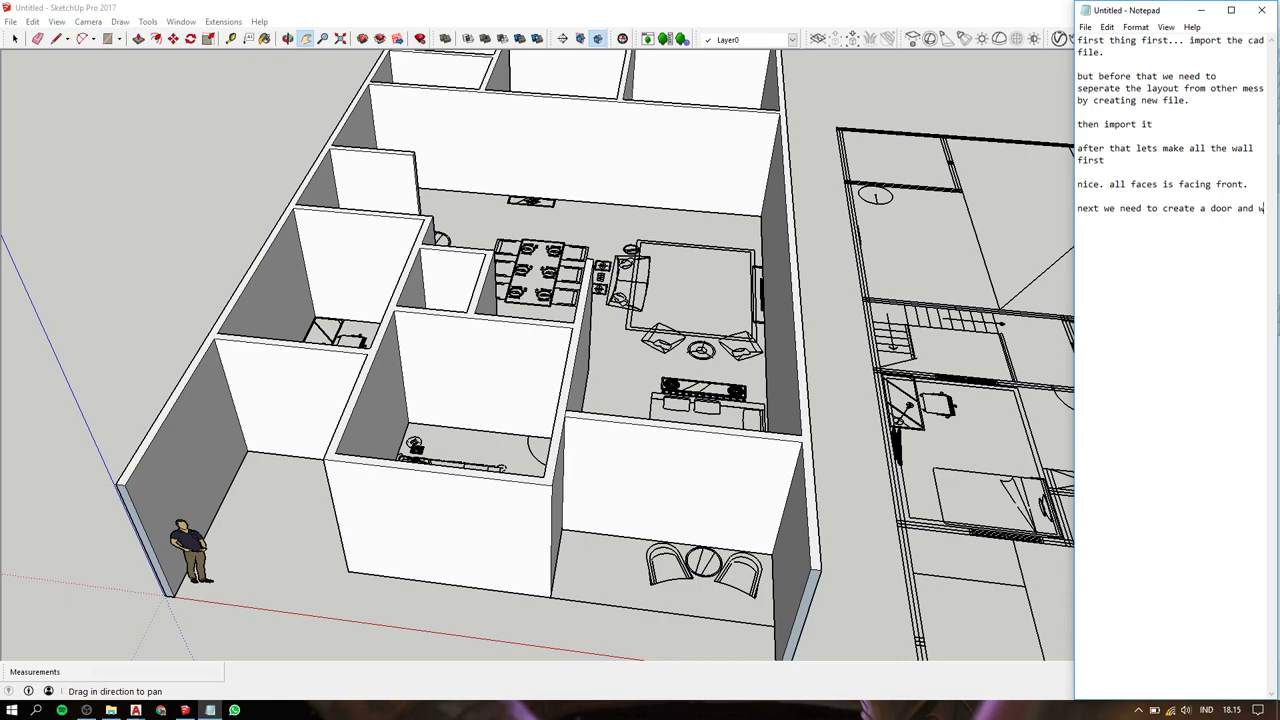
Finish the word 'windows' in the note about creating a door next.
type("indows")
Draw a 2400 mm high, 870 mm wide door outline on the bathroom wall corner.
left_click(786, 276)
mouse_move(760, 417)
middle_mouse_down()
mouse_move(479, 349)
mouse_move(330, 500)
mouse_move(206, 377)
mouse_move(480, 423)
mouse_move(1070, 292)
mouse_move(694, 374)
mouse_move(560, 300)
mouse_move(512, 418)
mouse_move(343, 300)
mouse_move(180, 292)
middle_mouse_up()
scroll(694, 374, "down", 3)
scroll(400, 350, "down", 3)
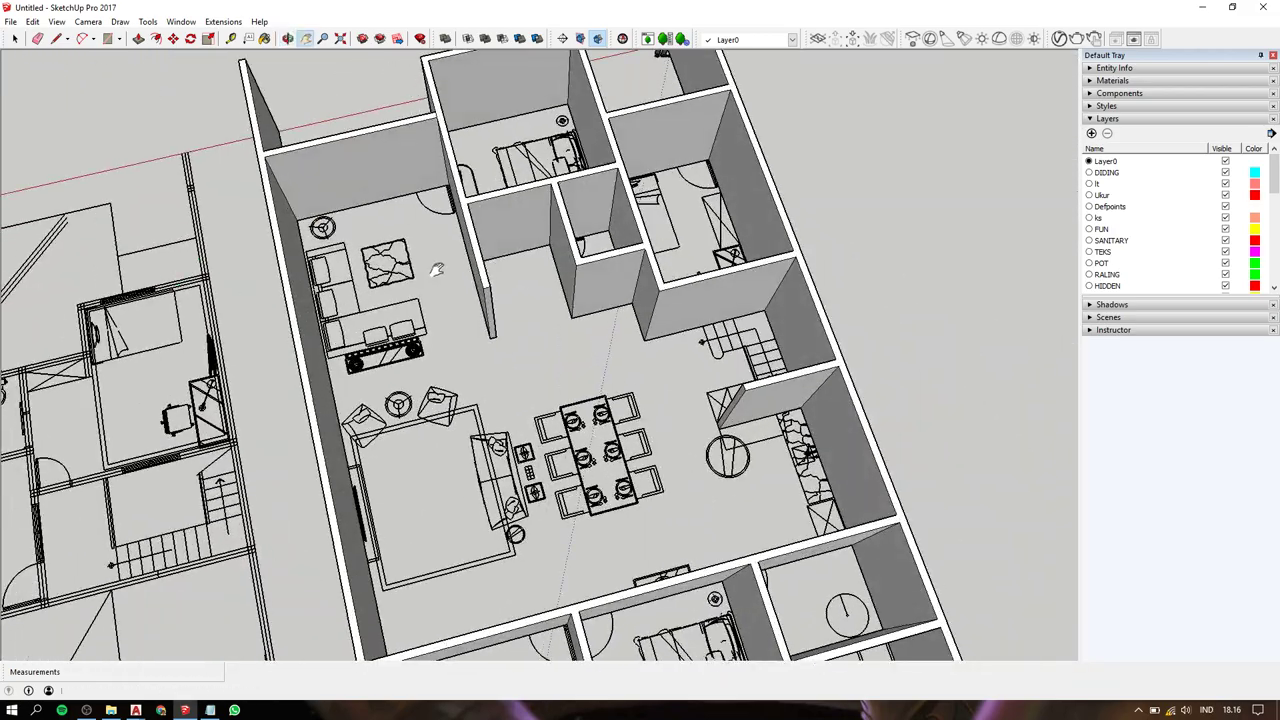
scroll(437, 270, "up", 4)
scroll(512, 215, "up", 3)
scroll(423, 274, "up", 3)
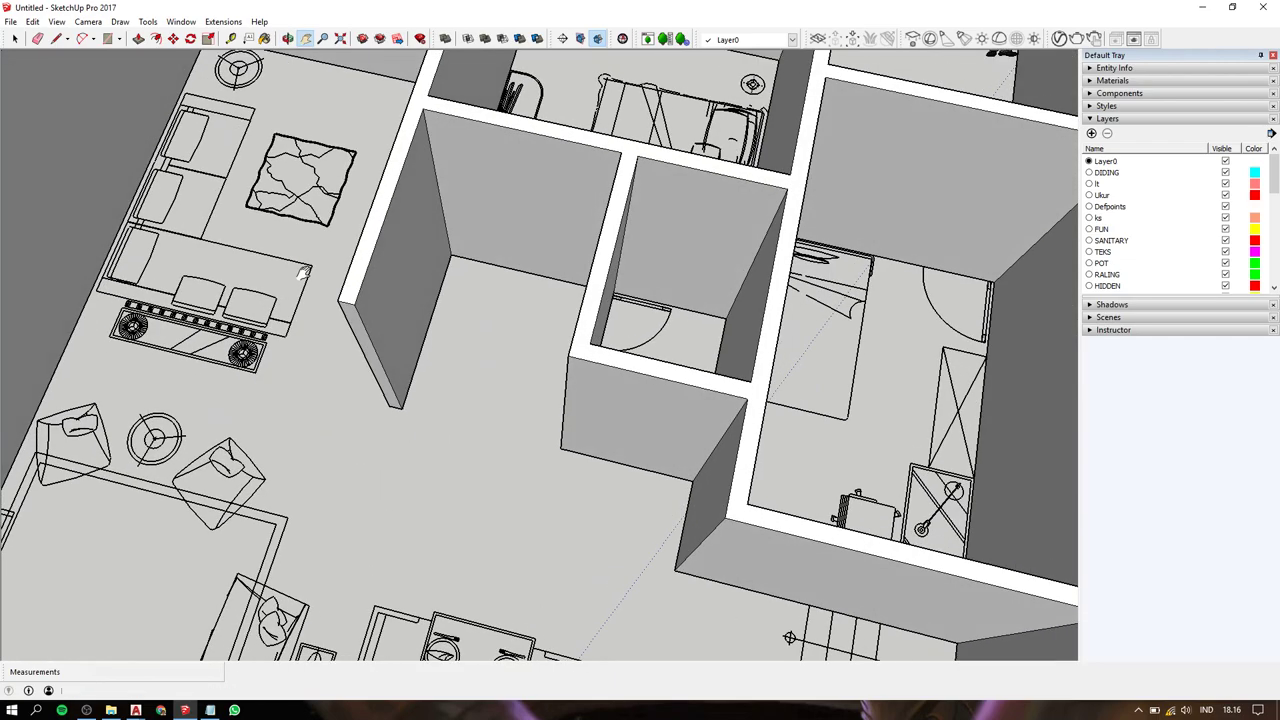
scroll(445, 241, "up", 2)
scroll(445, 241, "up", 3)
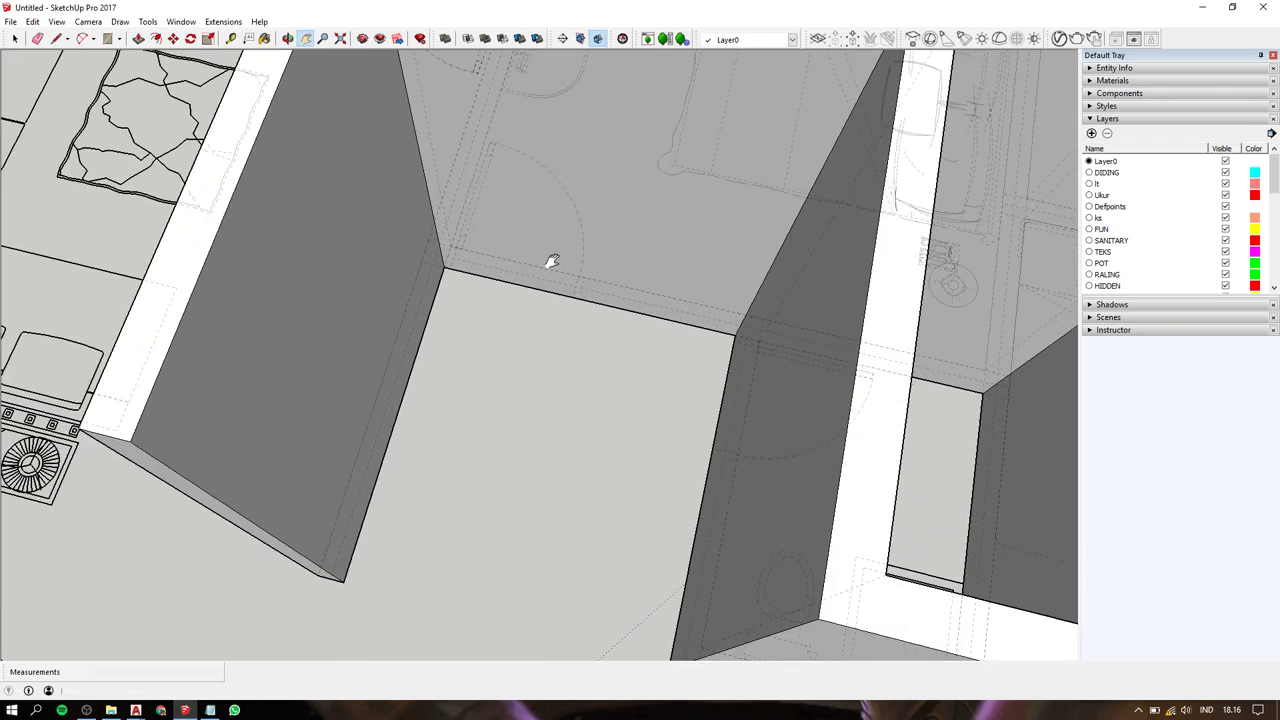
left_click_drag(545, 263, 489, 363)
key("l")
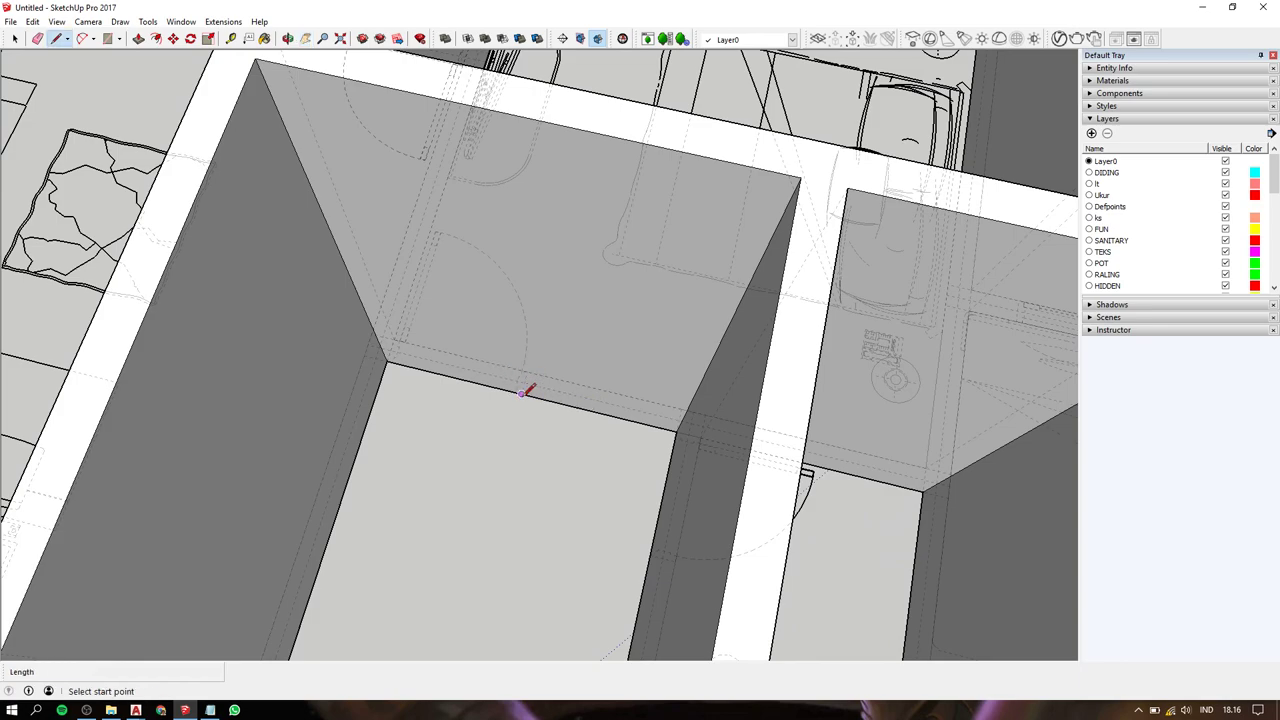
left_click(520, 393)
type("2400")
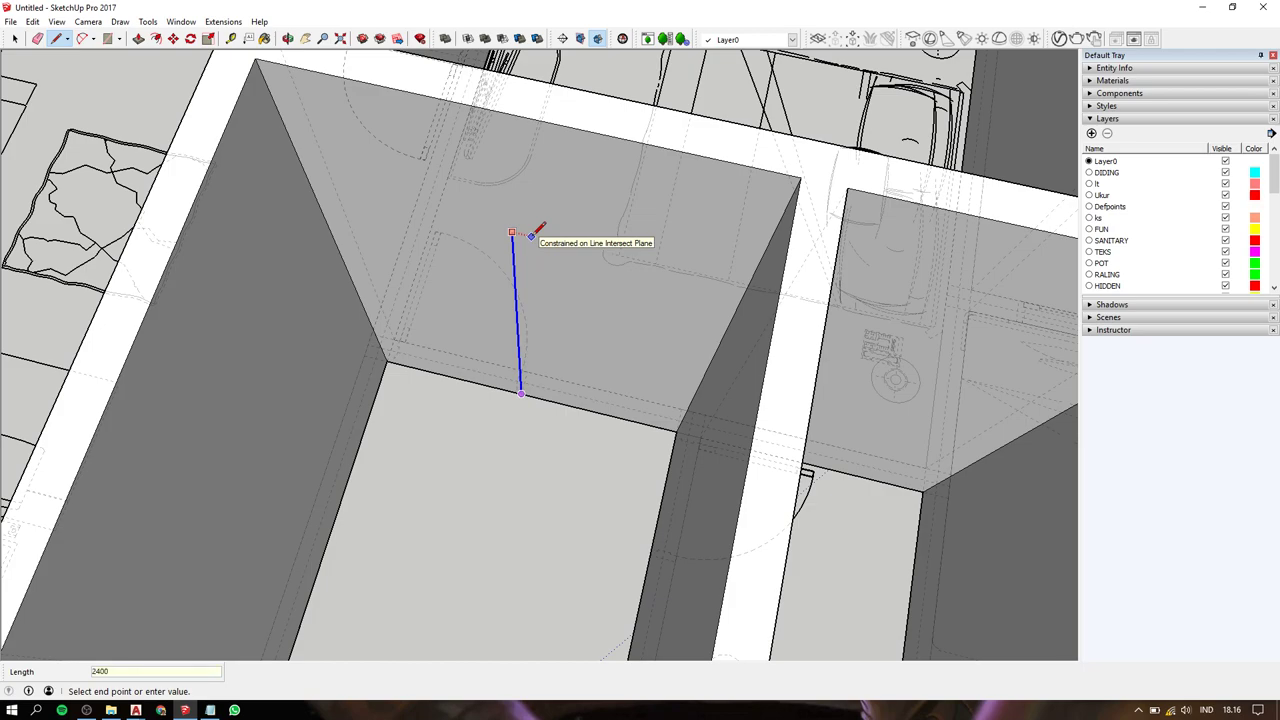
key("Return")
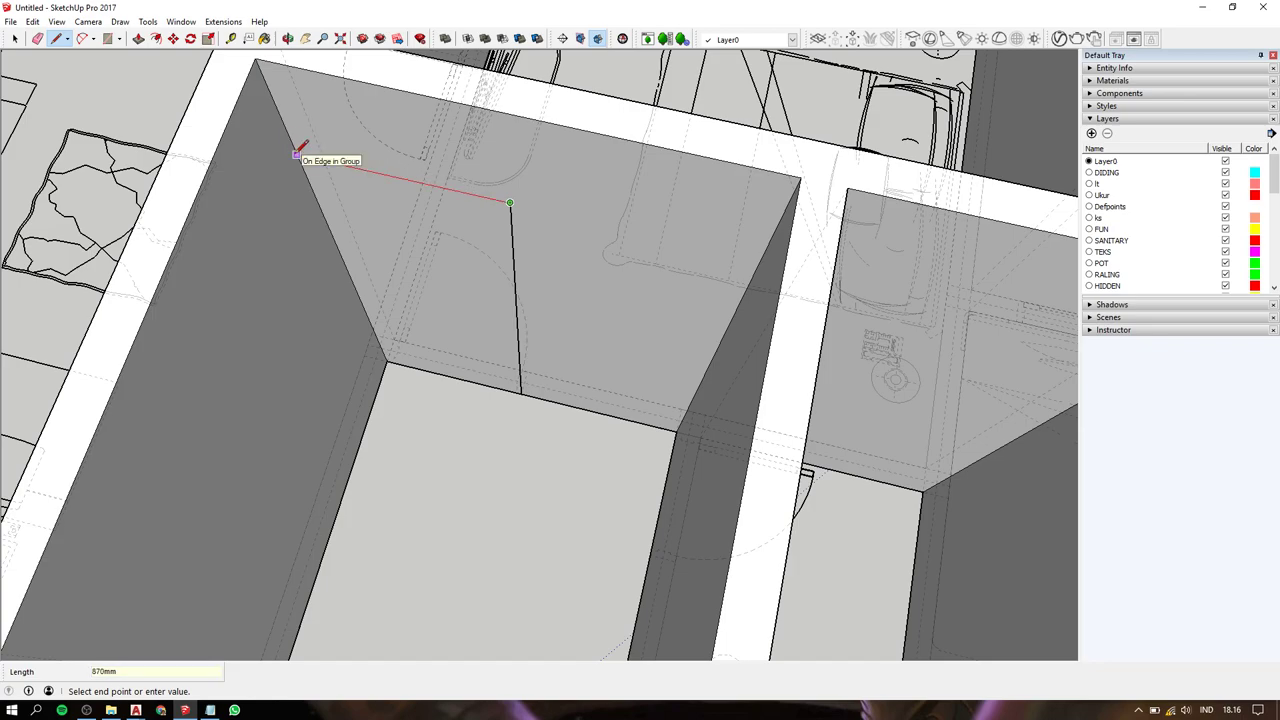
left_click(297, 155)
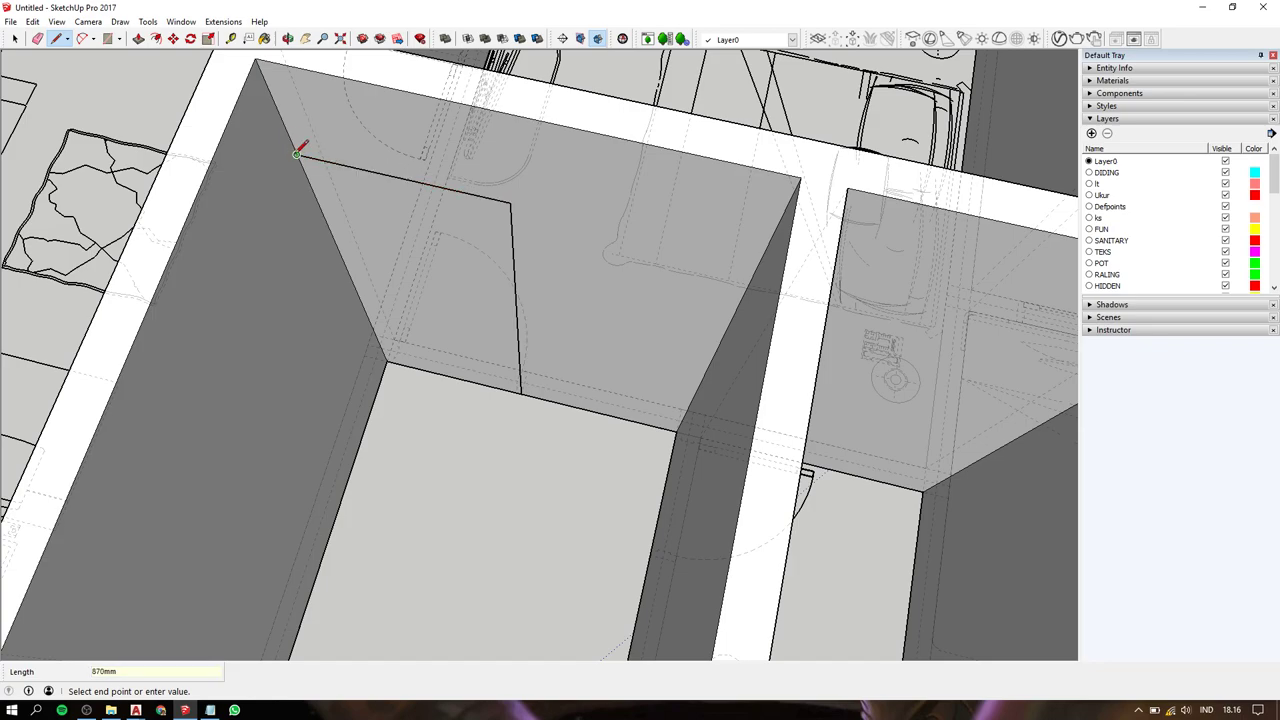
key("space")
left_click(406, 266)
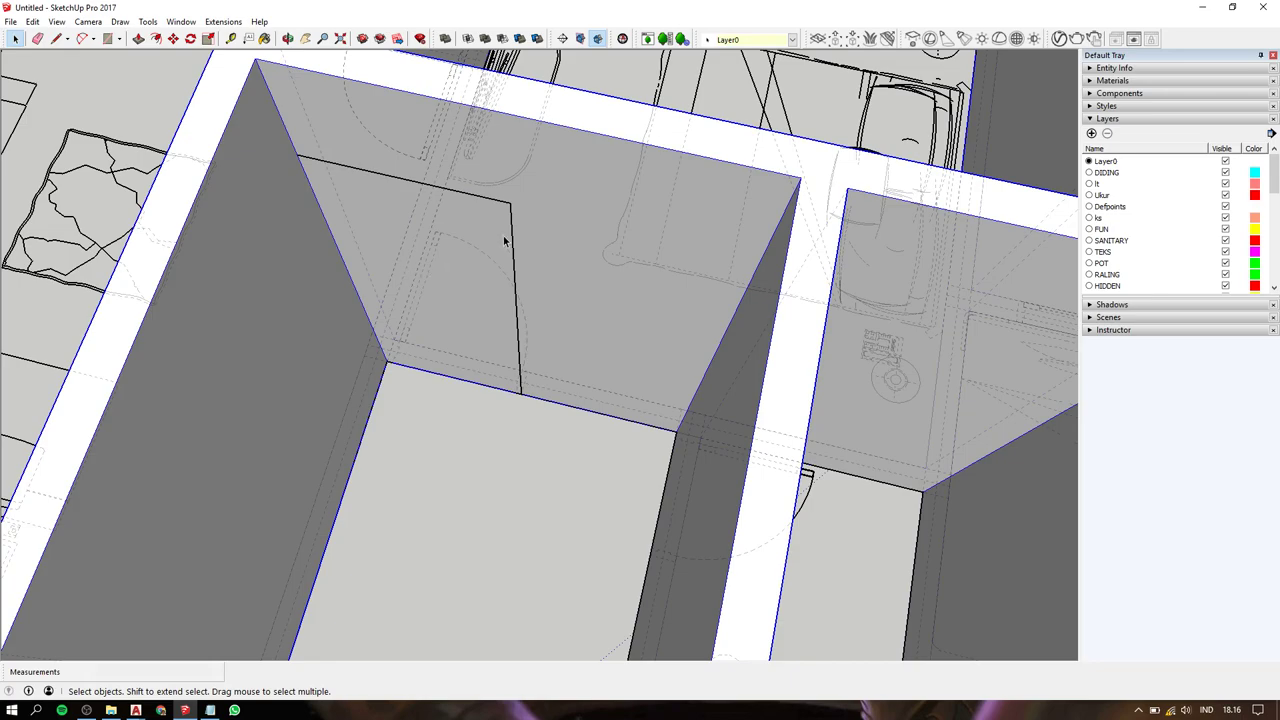
Inside the wall group, draw a door-sized rectangle and push it 150 mm through the wall.
double_click(508, 213)
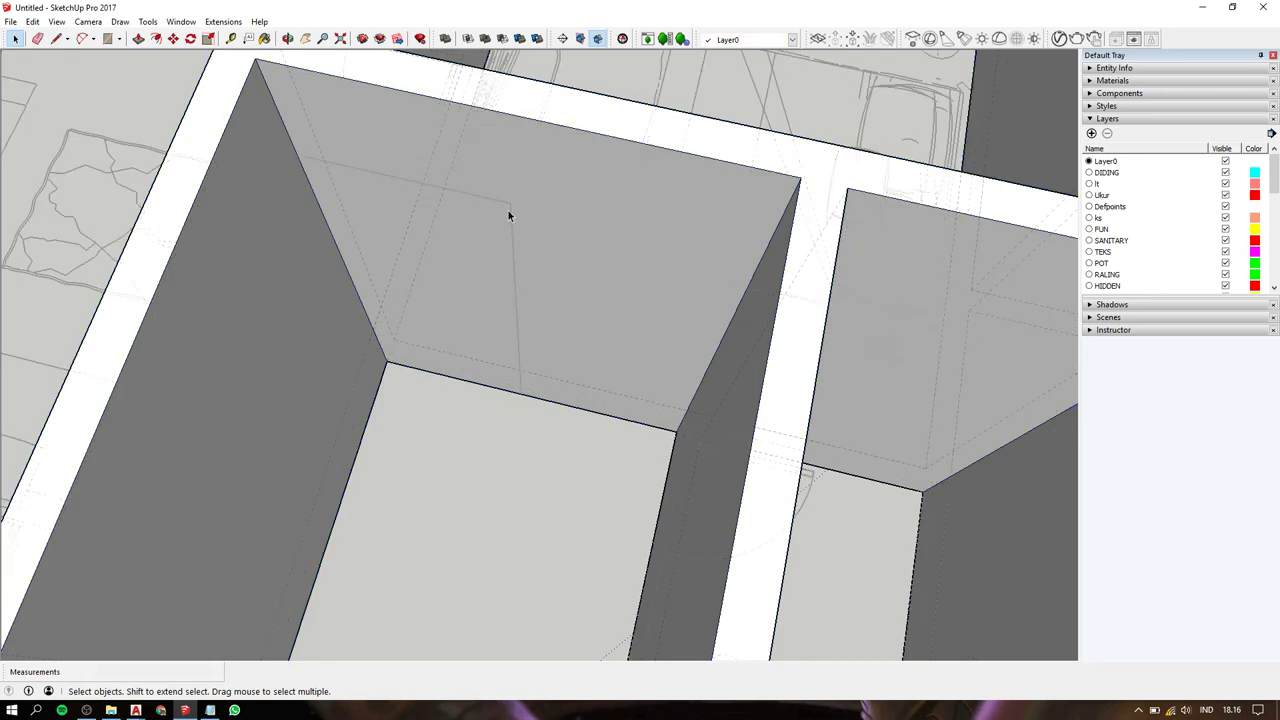
key("l")
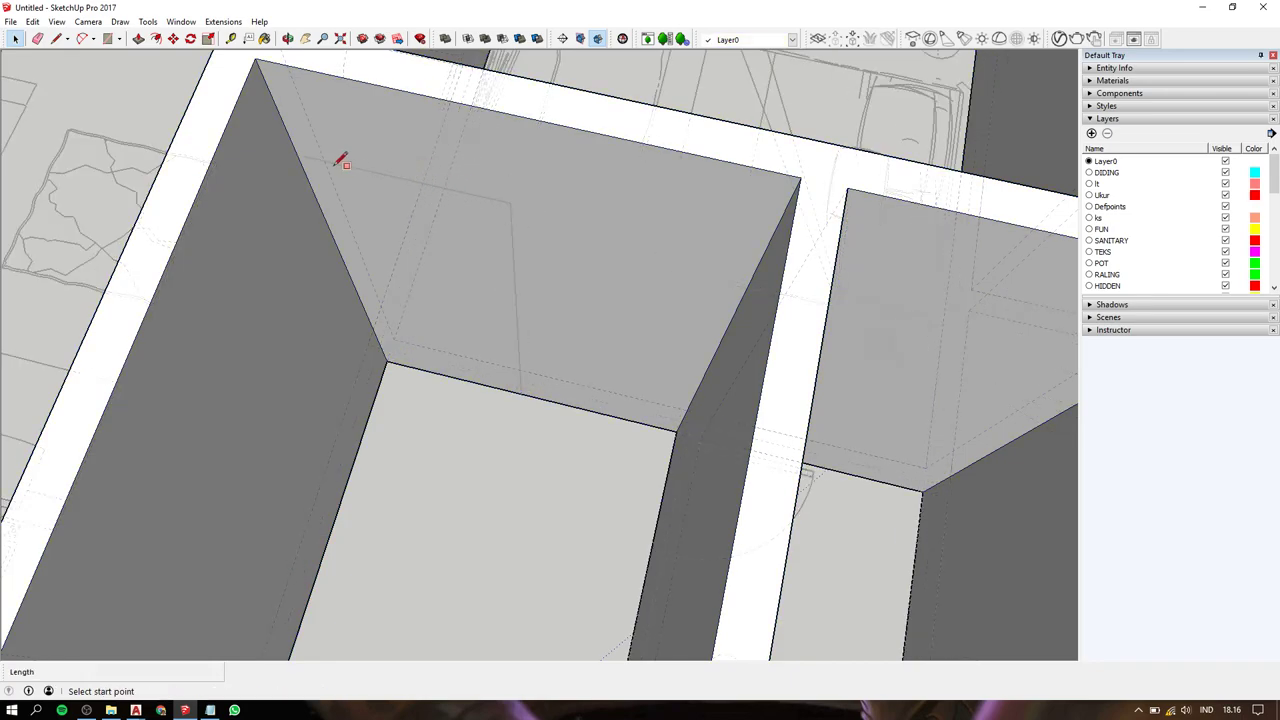
key("r")
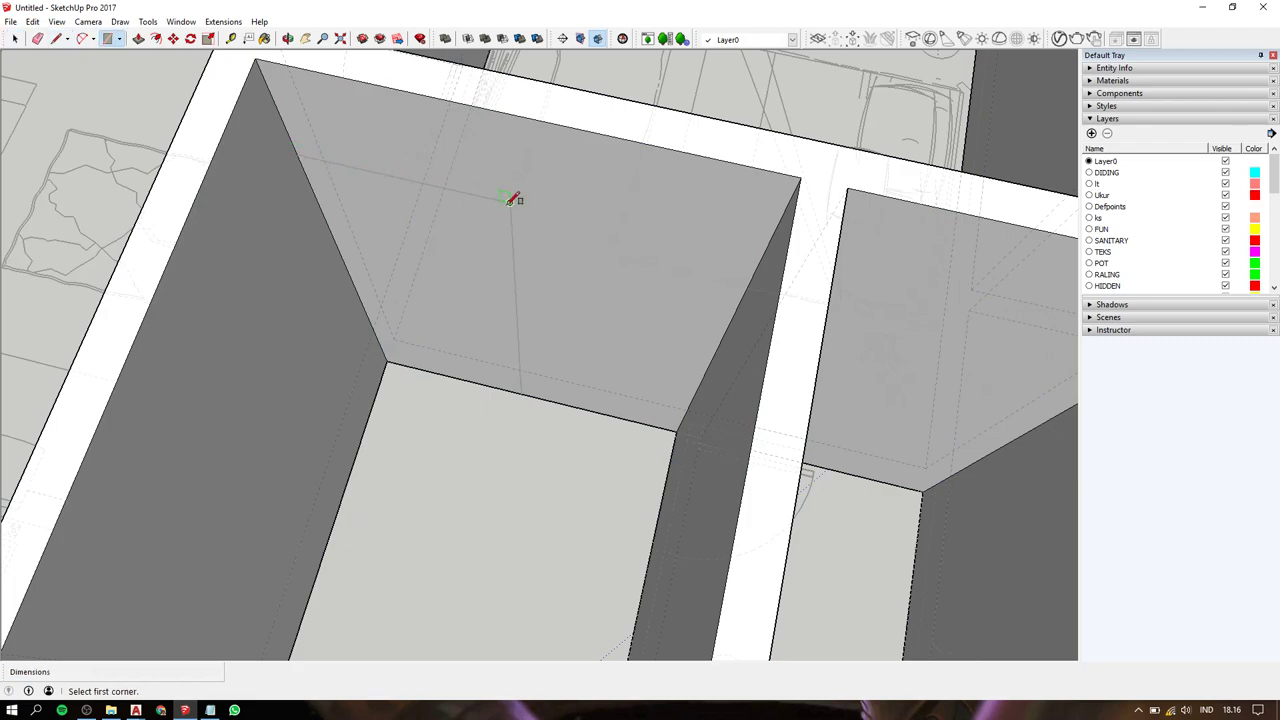
left_click(509, 203)
left_click(385, 360)
key("space")
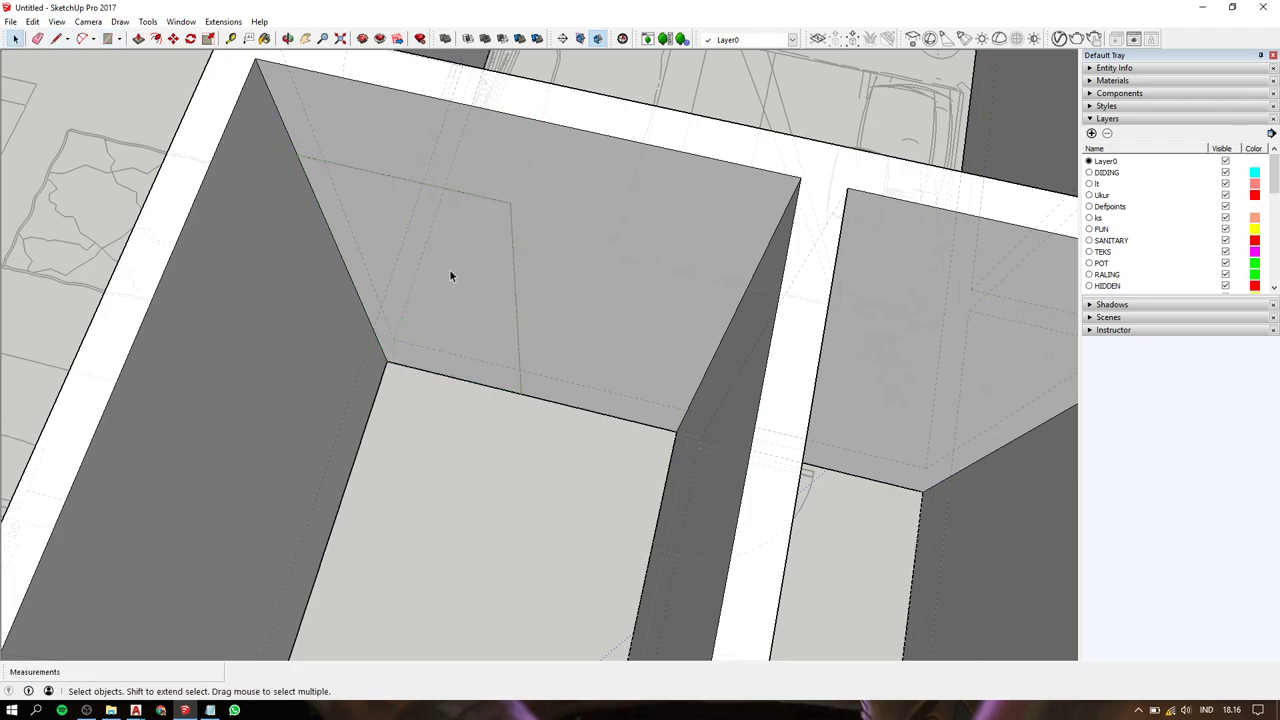
left_click(450, 277)
key("p")
left_click(450, 277)
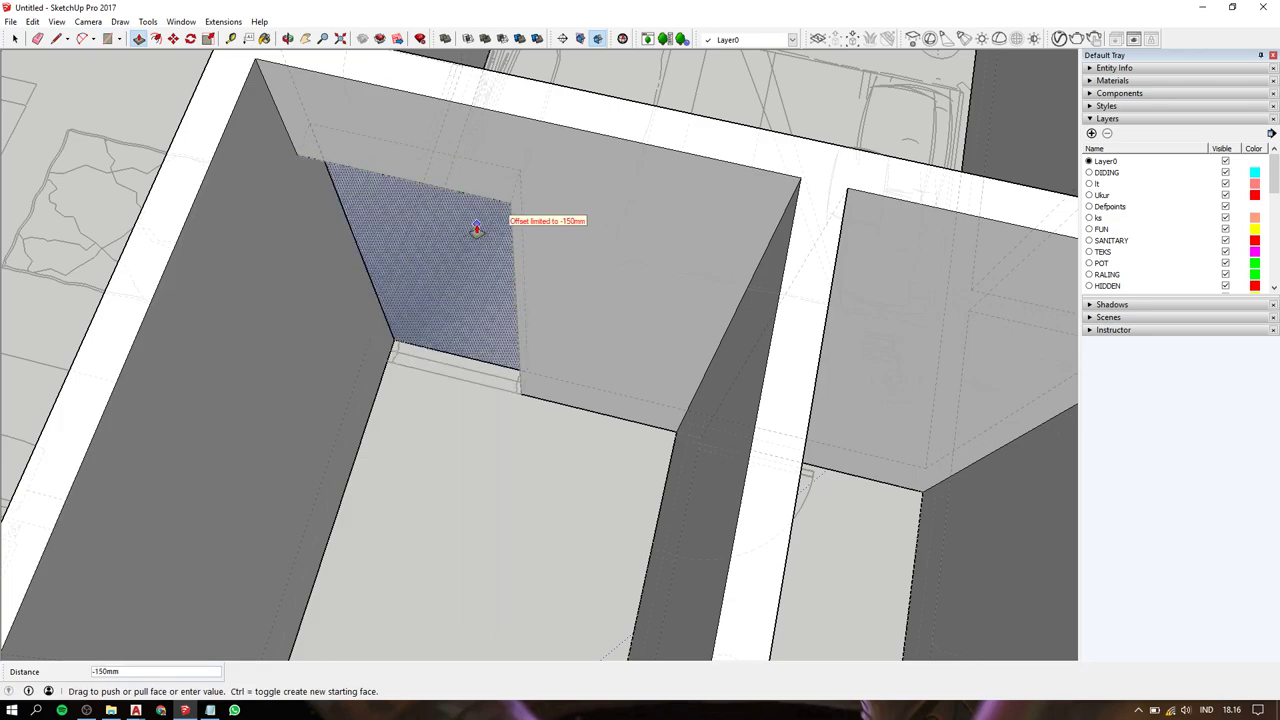
left_click(477, 234)
Inspect the new opening, selecting the stray edge and wall face beside it.
mouse_move(469, 238)
middle_mouse_down()
mouse_move(594, 109)
mouse_move(534, 149)
mouse_move(340, 192)
middle_mouse_up()
key("space")
left_click(317, 210)
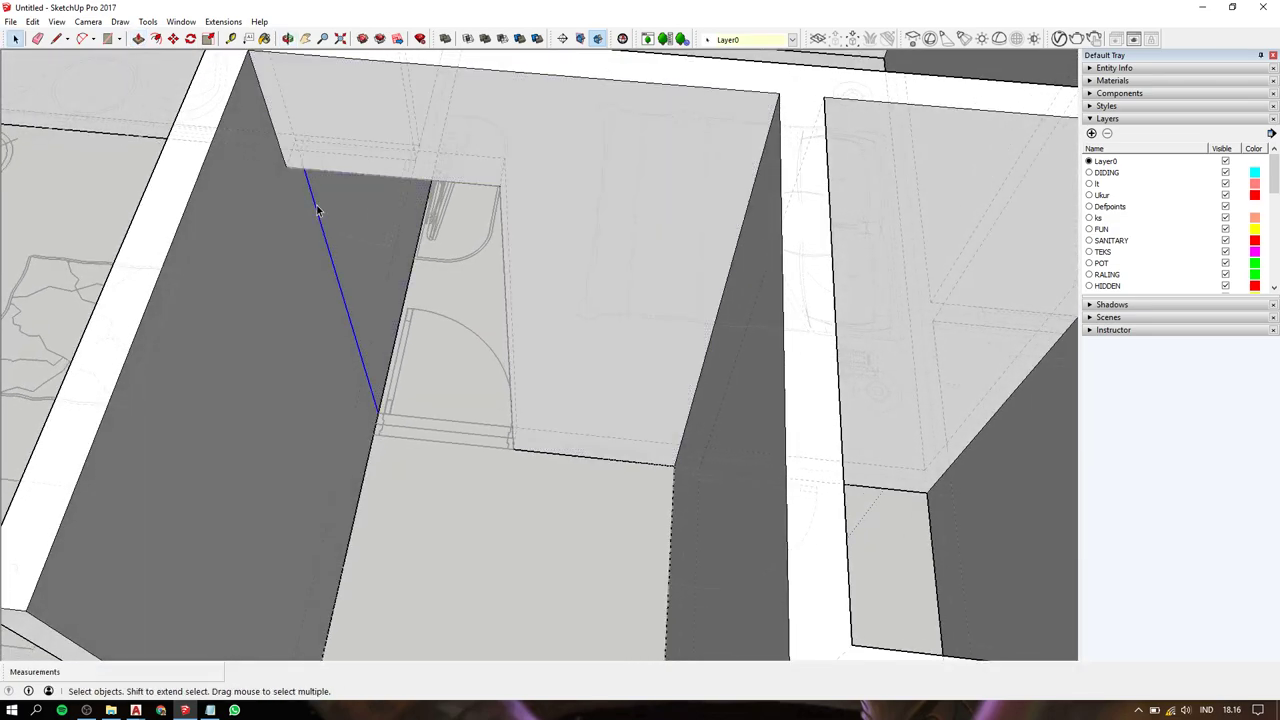
left_click(286, 266)
mouse_move(286, 266)
middle_mouse_down()
mouse_move(291, 223)
mouse_move(237, 197)
middle_mouse_up()
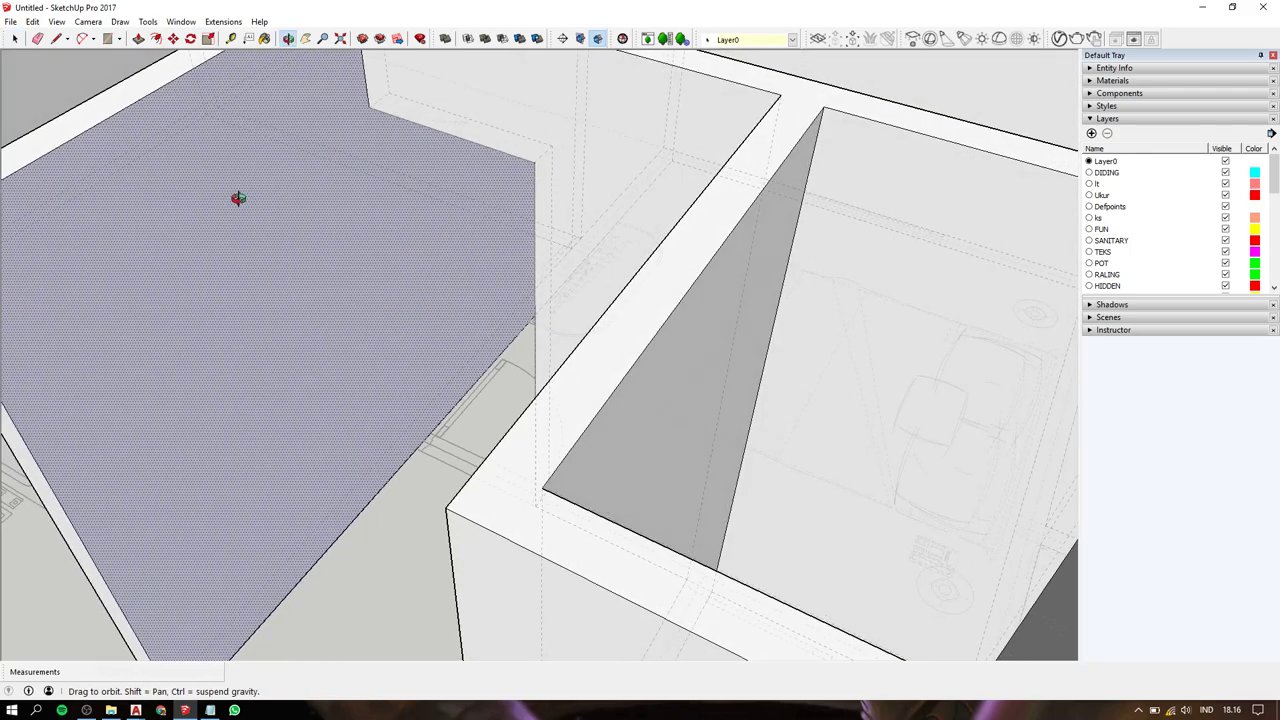
mouse_move(354, 297)
middle_mouse_down()
mouse_move(563, 348)
mouse_move(671, 320)
mouse_move(483, 368)
mouse_move(763, 423)
mouse_move(686, 569)
mouse_move(563, 420)
mouse_move(459, 422)
mouse_move(394, 374)
mouse_move(391, 395)
mouse_move(303, 366)
mouse_move(281, 325)
mouse_move(357, 470)
middle_mouse_up()
scroll(459, 422, "up", 3)
scroll(470, 430, "up", 3)
scroll(495, 453, "up", 3)
scroll(390, 400, "up", 2)
scroll(395, 410, "up", 3)
scroll(278, 322, "down", 3)
scroll(265, 335, "down", 3)
scroll(352, 455, "down", 2)
scroll(347, 438, "down", 3)
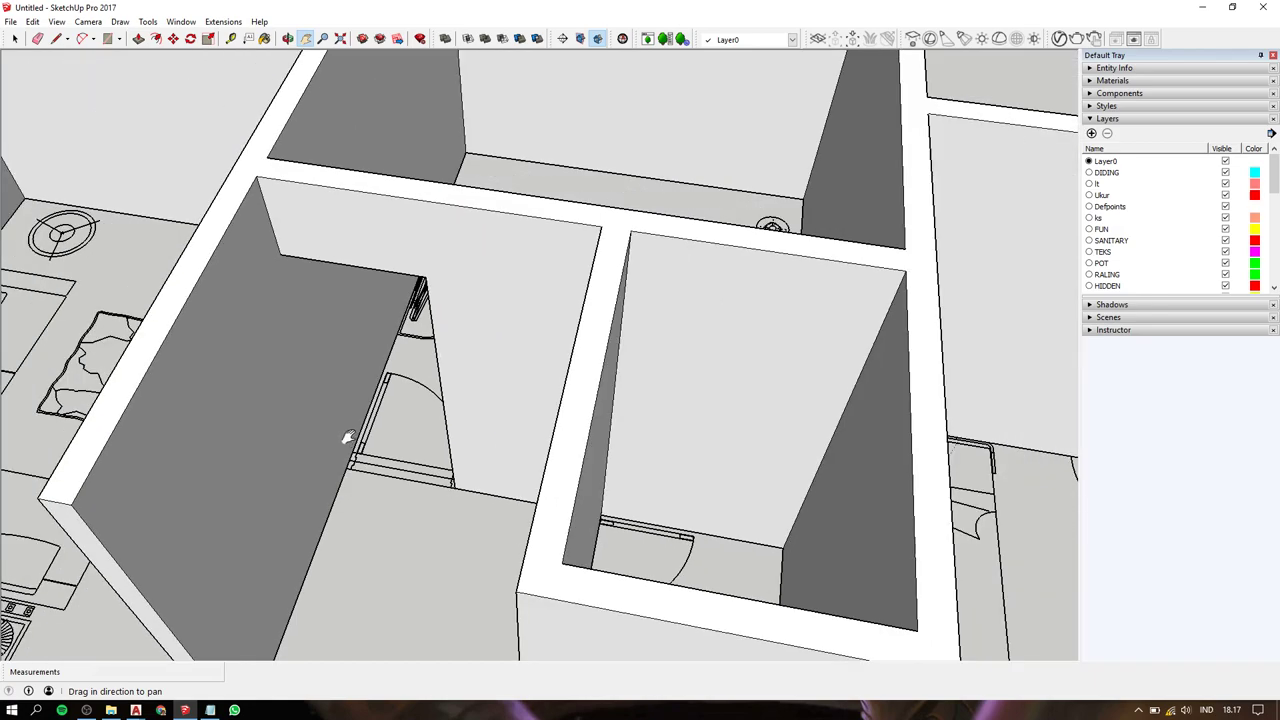
scroll(347, 434, "up", 4)
key("alt+Tab")
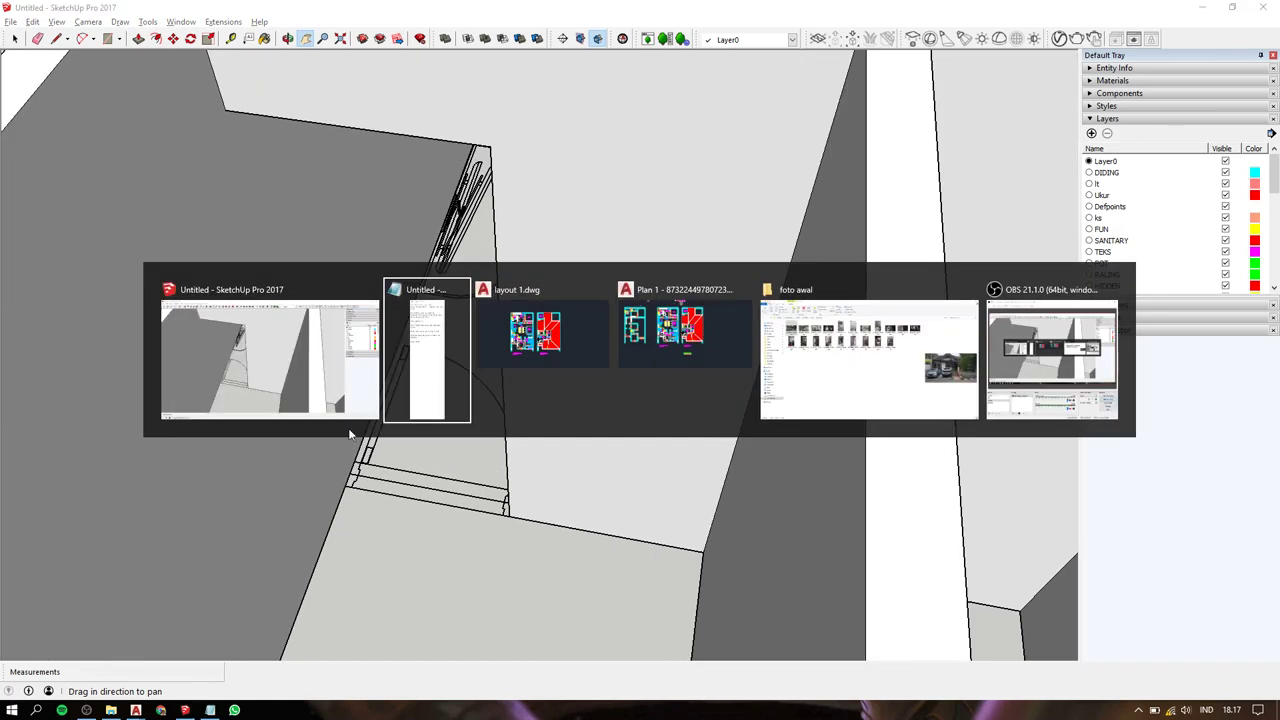
key("alt+Tab")
key("alt+Tab")
key("alt+Tab")
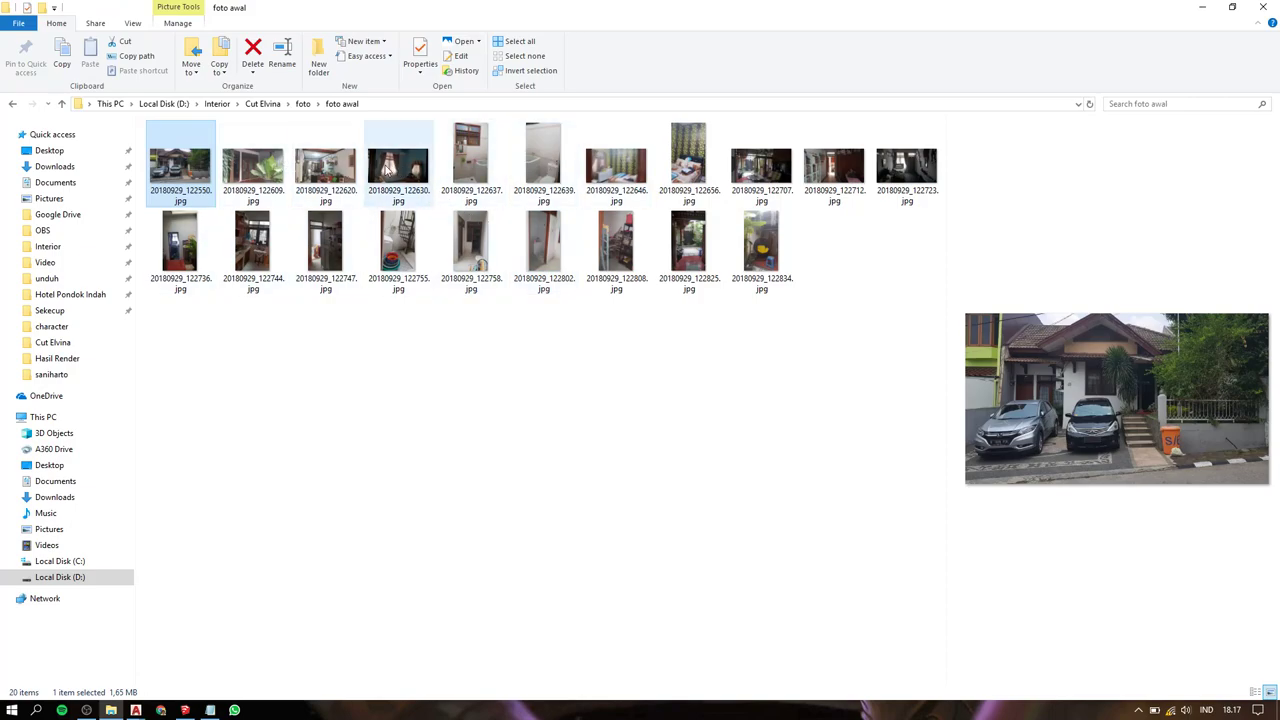
left_click(407, 178)
double_click(407, 178)
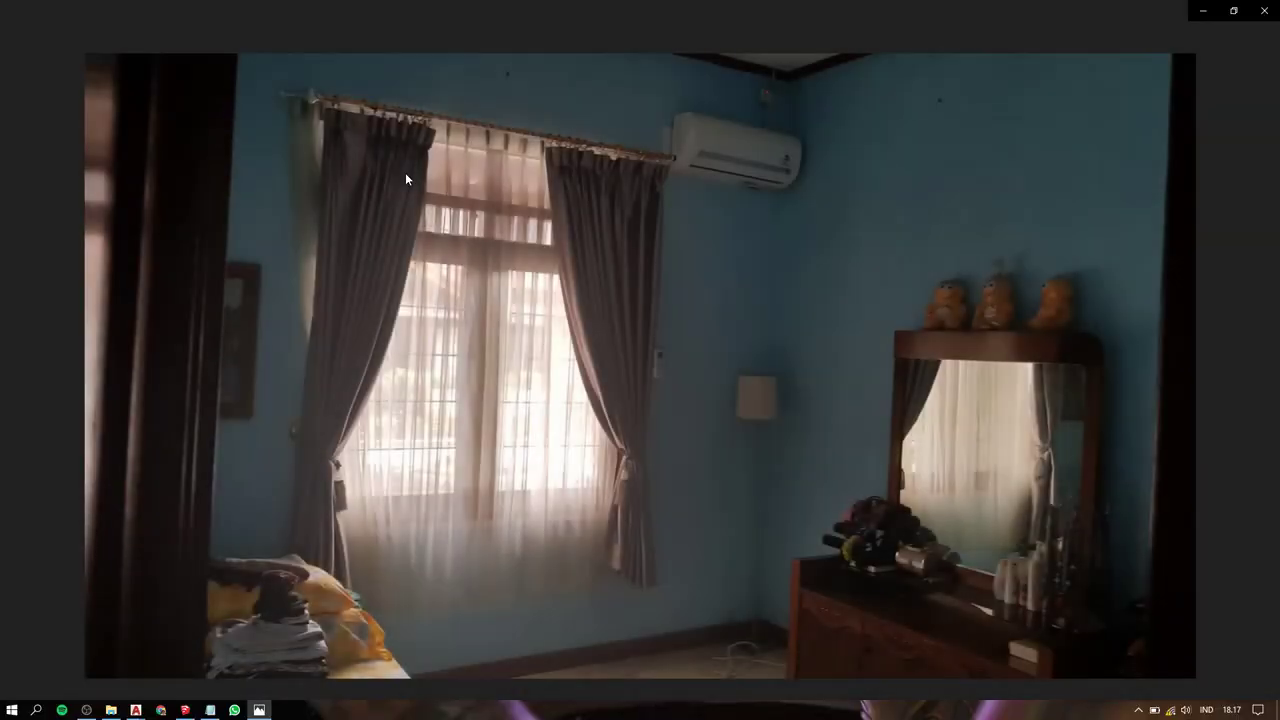
key("alt+Tab")
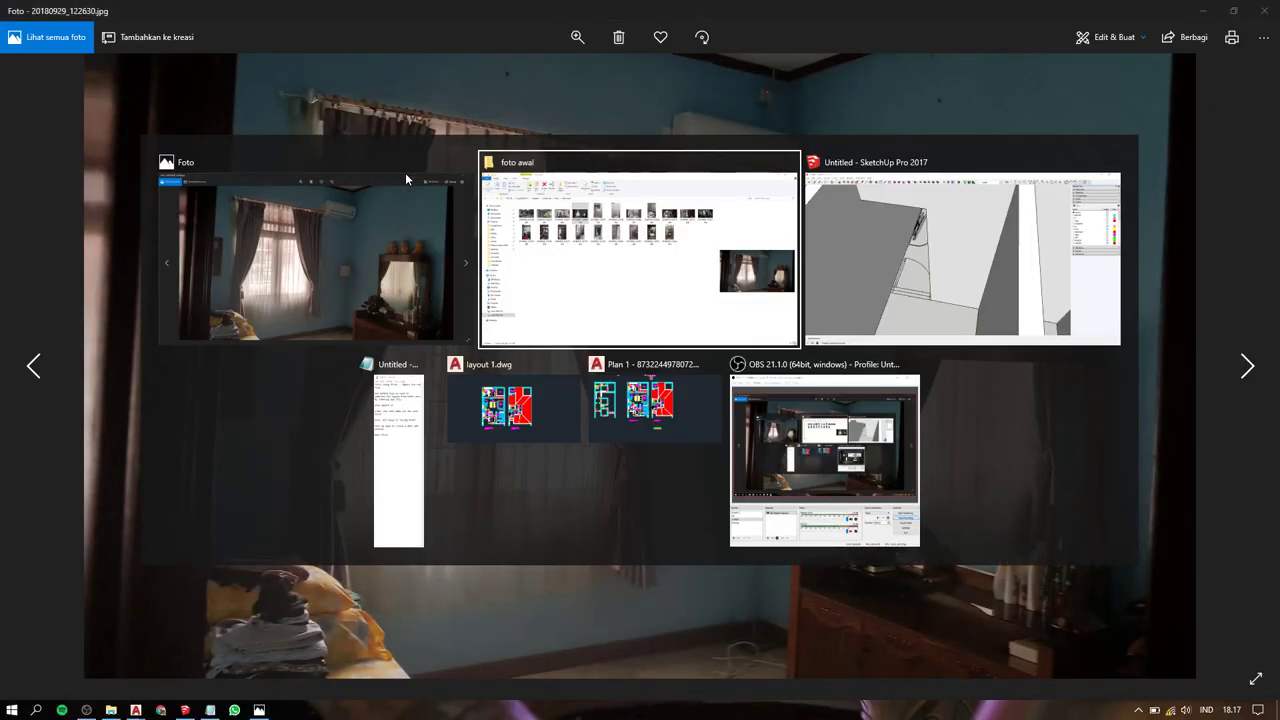
key("alt+Tab")
key("alt+Tab")
key("alt+Tab")
key("alt+Tab")
key("alt+Tab")
key("alt+Tab")
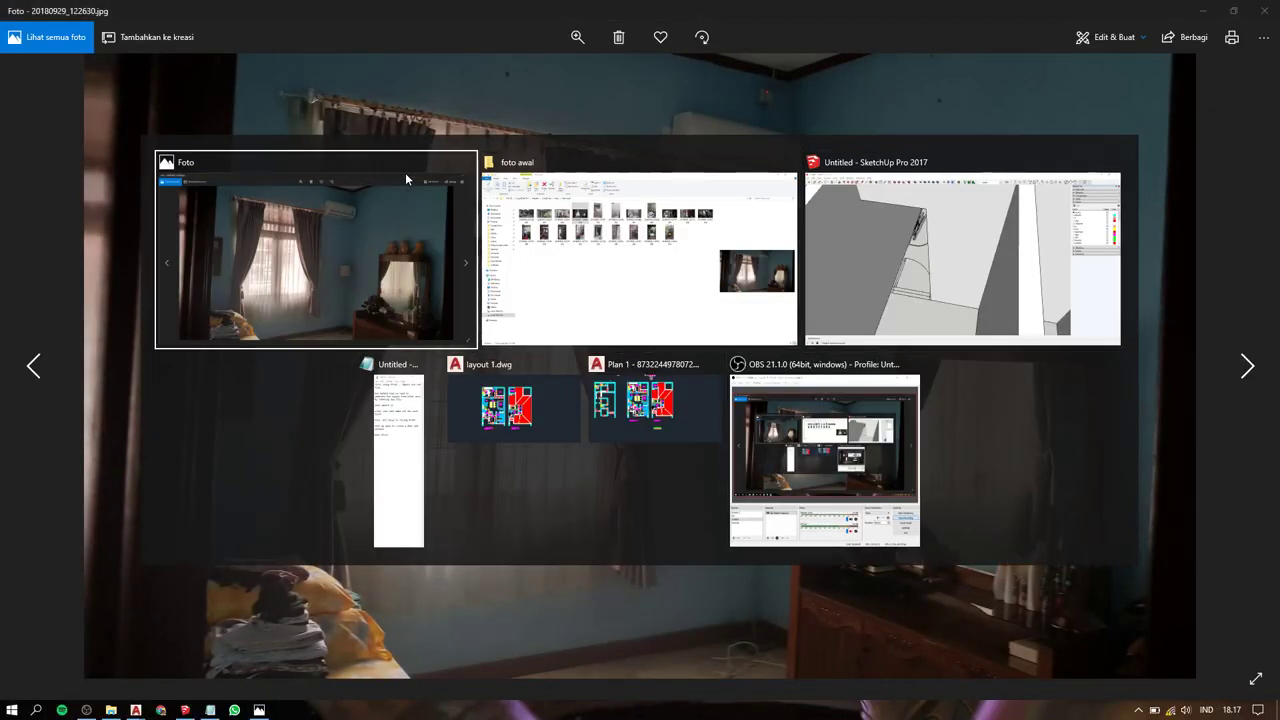
left_click(185, 710)
middle_click_drag(457, 368, 427, 315)
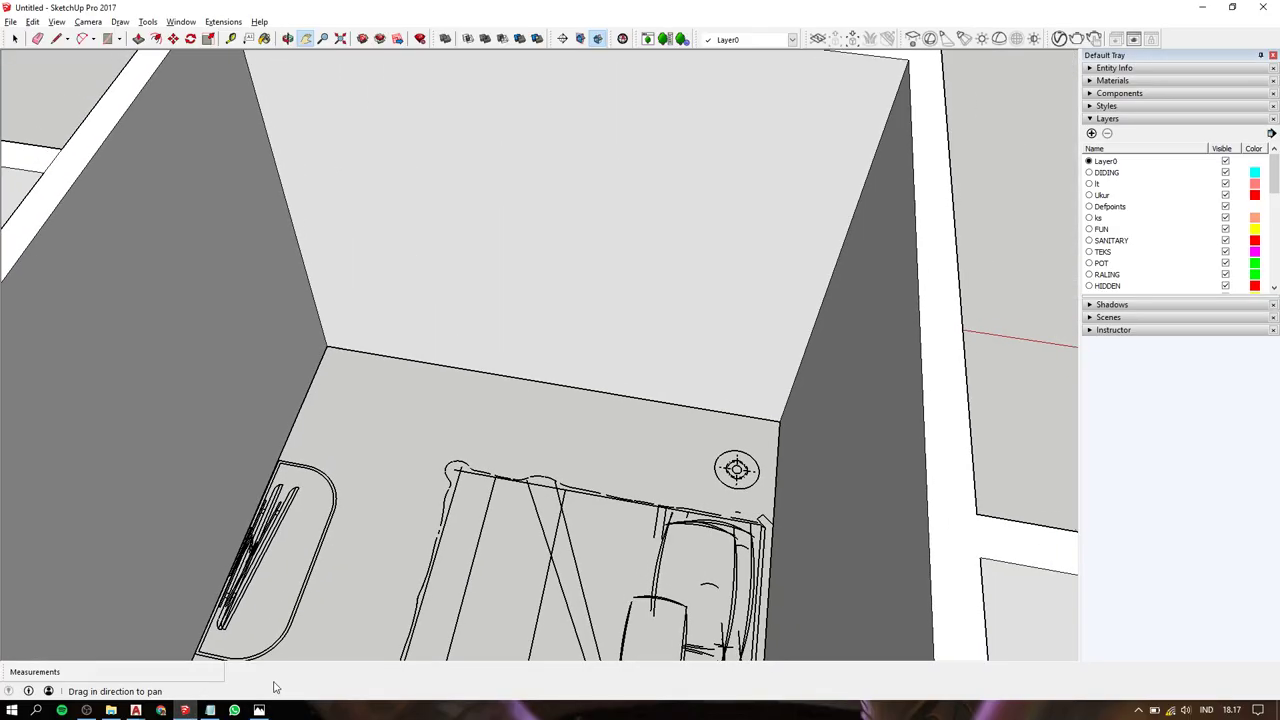
scroll(427, 315, "down", 3)
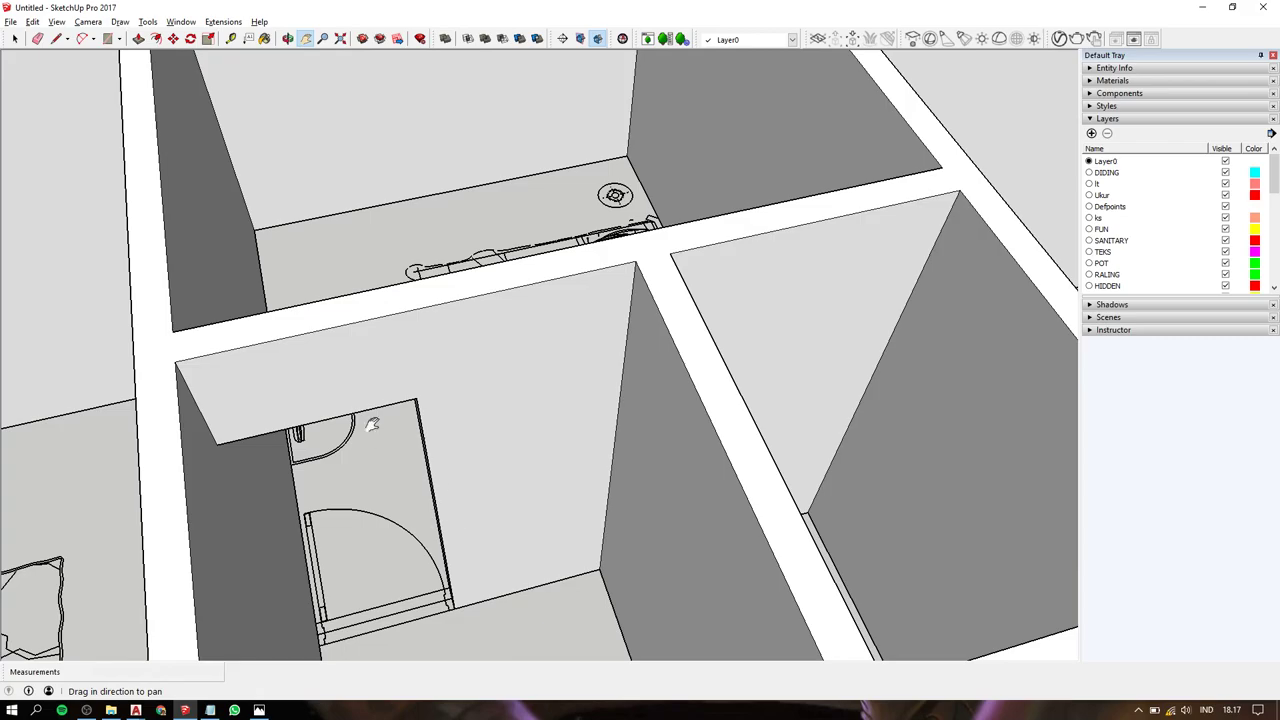
Zoom to the doorway's lower-left corner and draw the profile's first short edge.
middle_click_drag(371, 420, 720, 515)
middle_click_drag(303, 365, 381, 424)
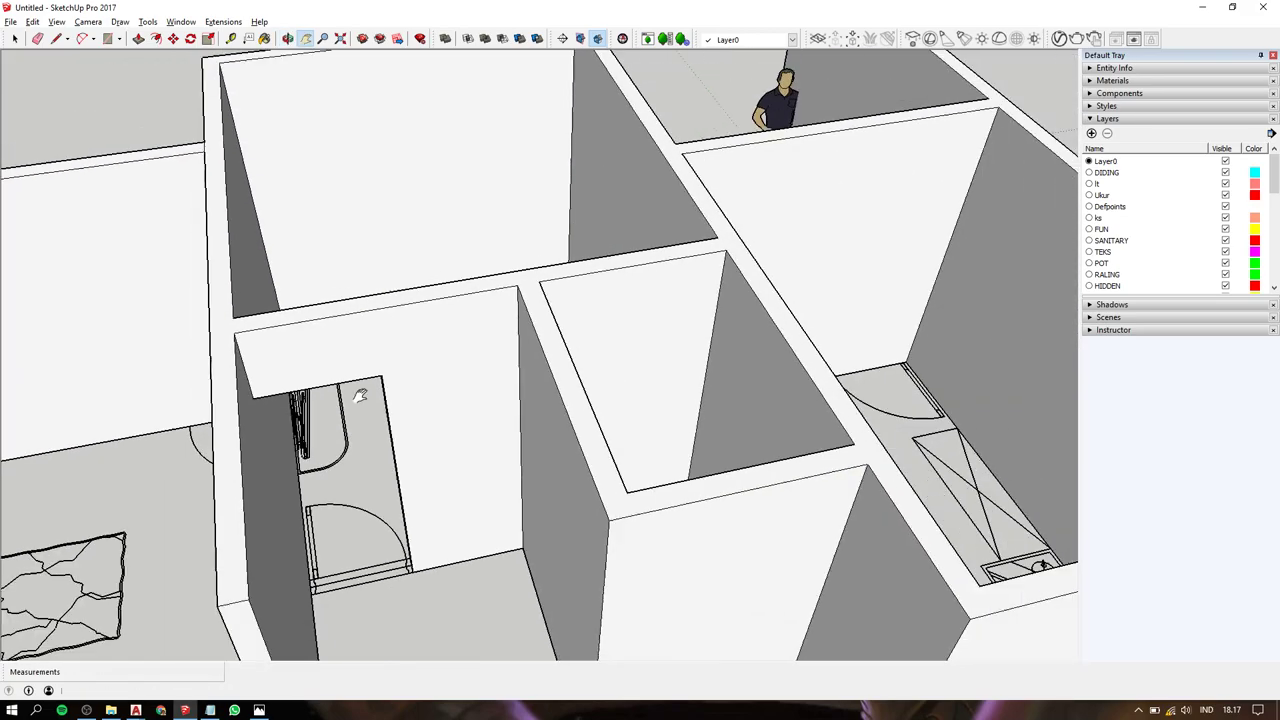
scroll(383, 424, "up", 3)
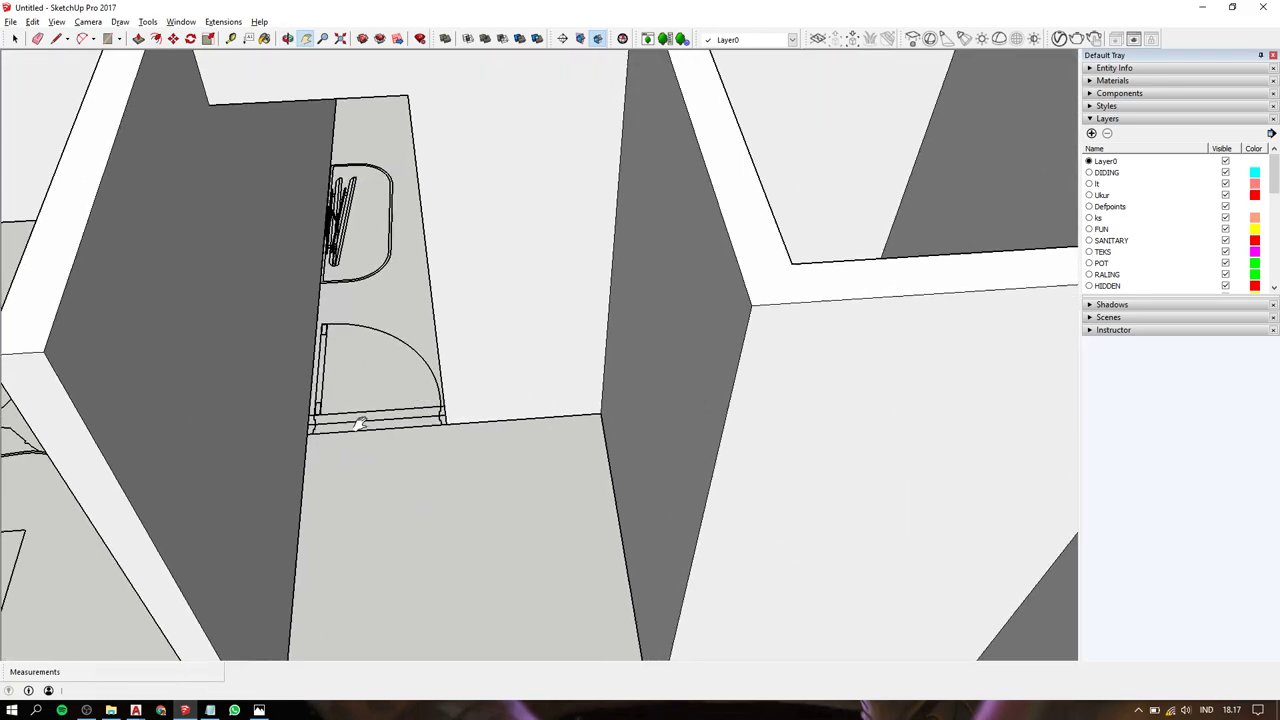
scroll(383, 424, "up", 3)
scroll(390, 430, "up", 2)
left_click_drag(403, 444, 371, 447)
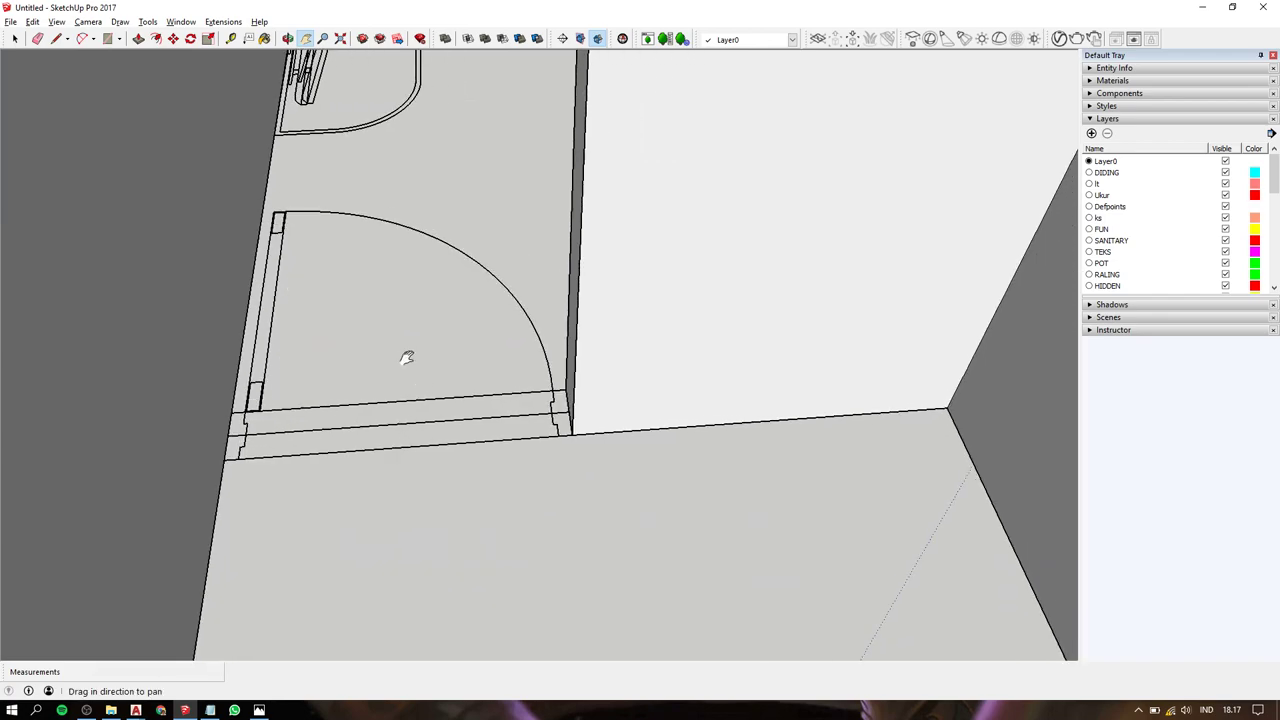
key("l")
scroll(232, 438, "up", 1)
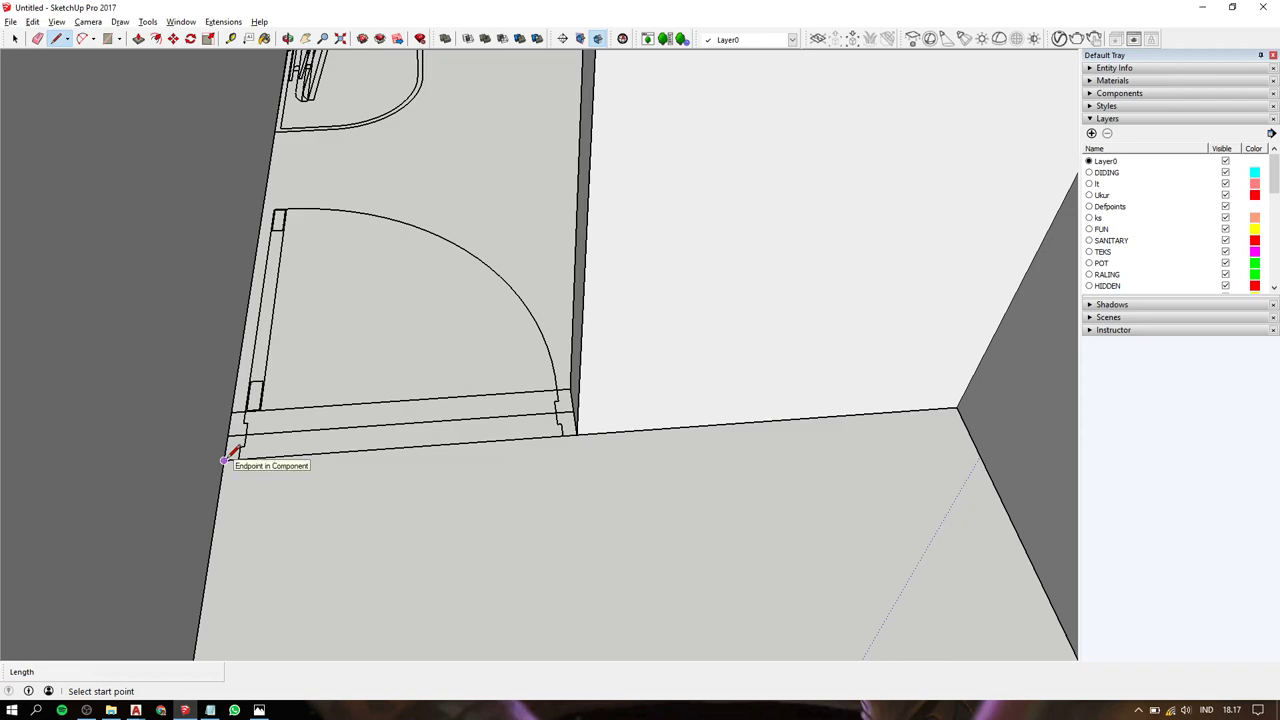
left_click(223, 460)
middle_click_drag(240, 456, 240, 447)
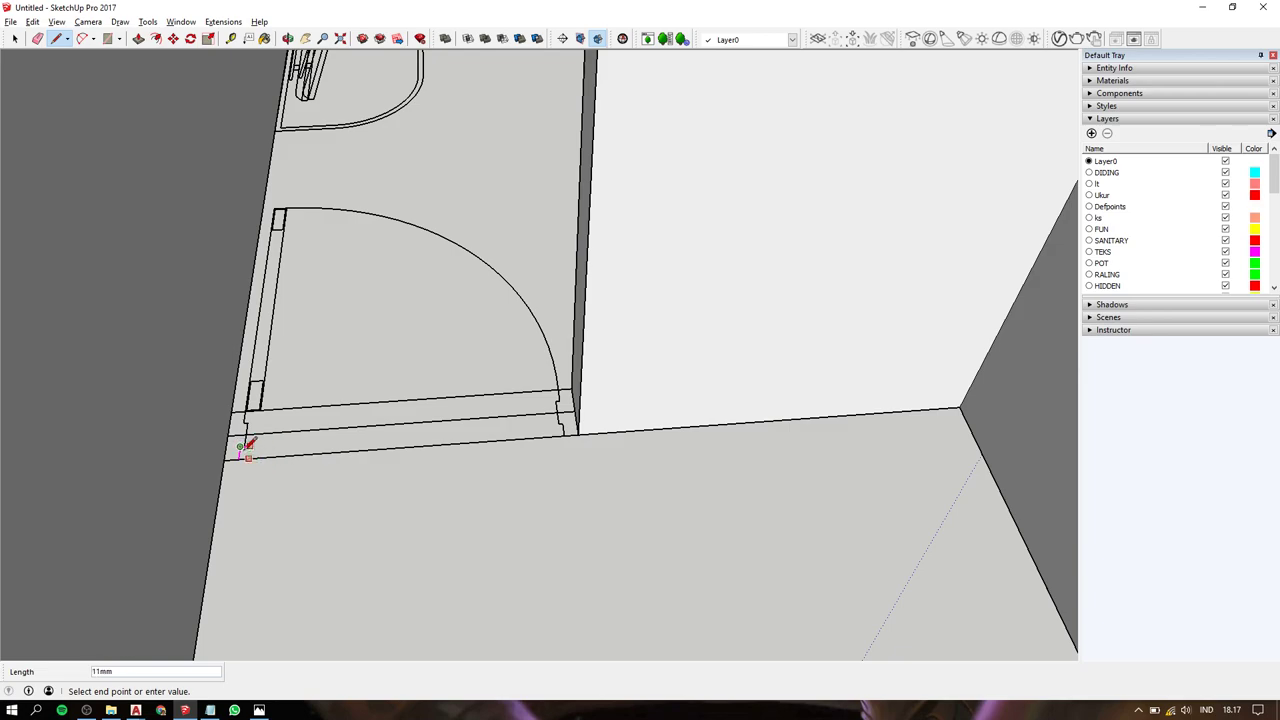
left_click(244, 423)
Continue the stepped profile edges, including a 3 mm step, and close it into a face.
scroll(190, 430, "up", 3)
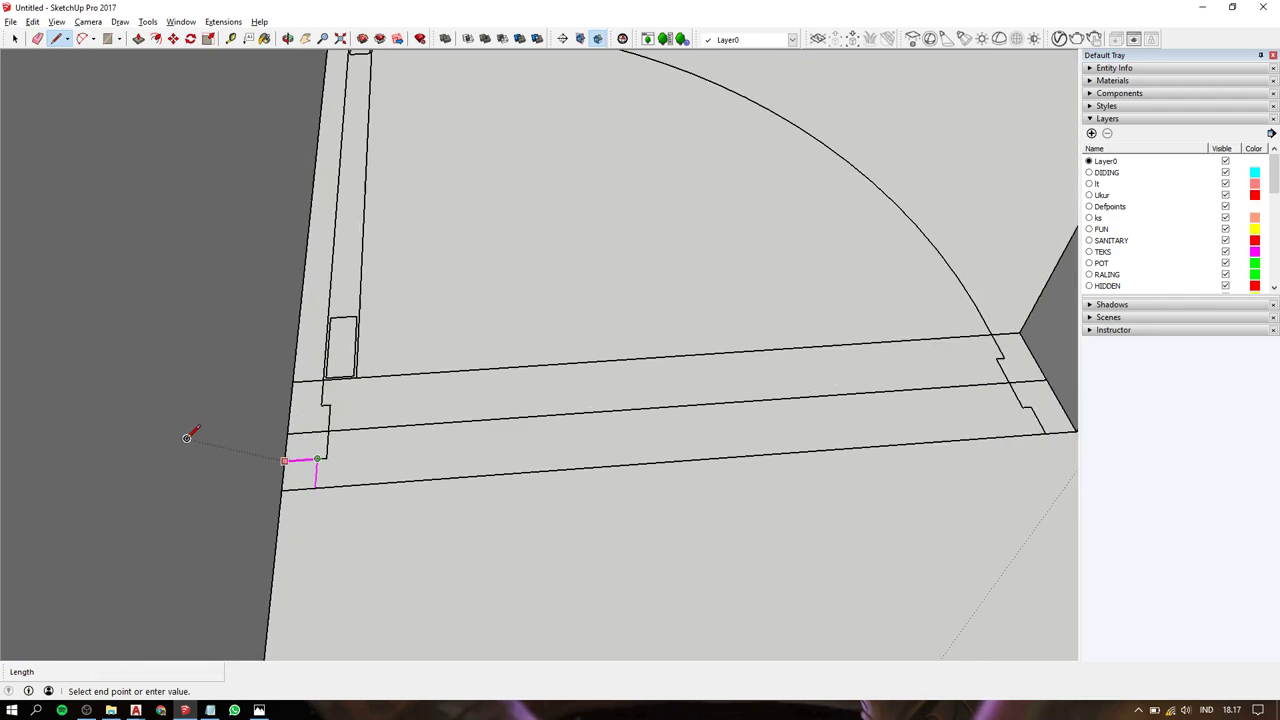
left_click(326, 458)
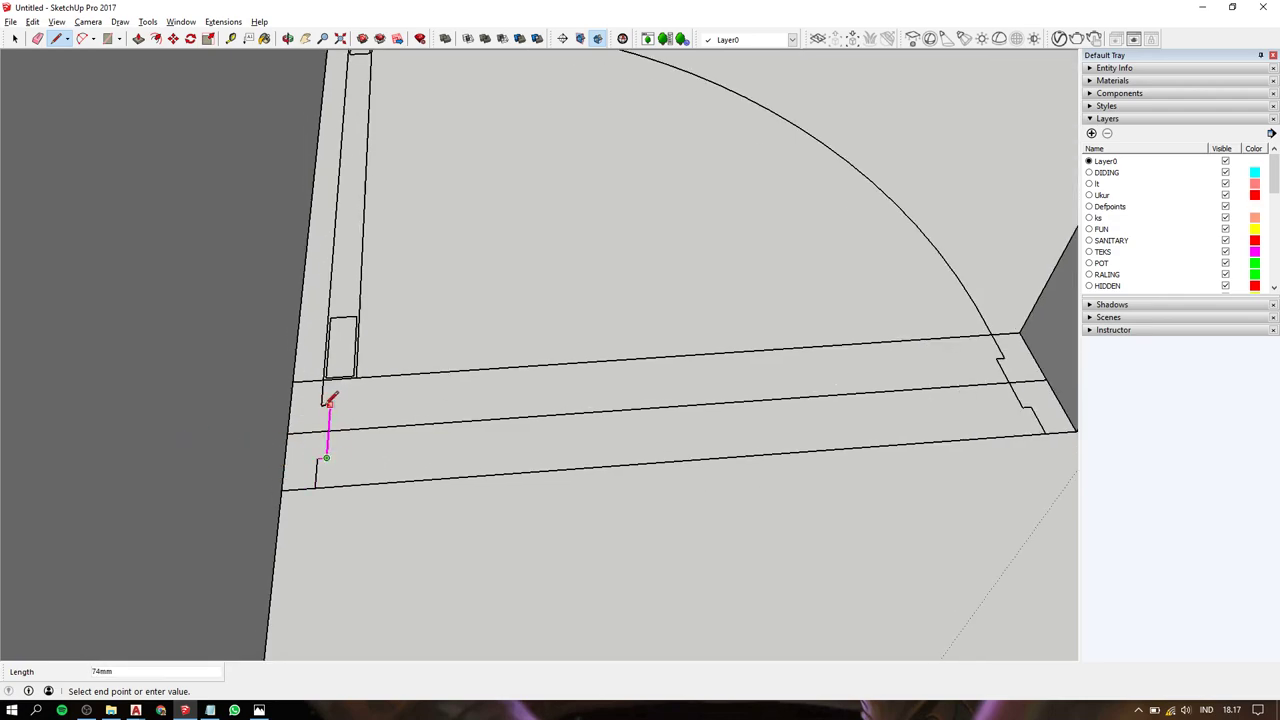
left_click(327, 402)
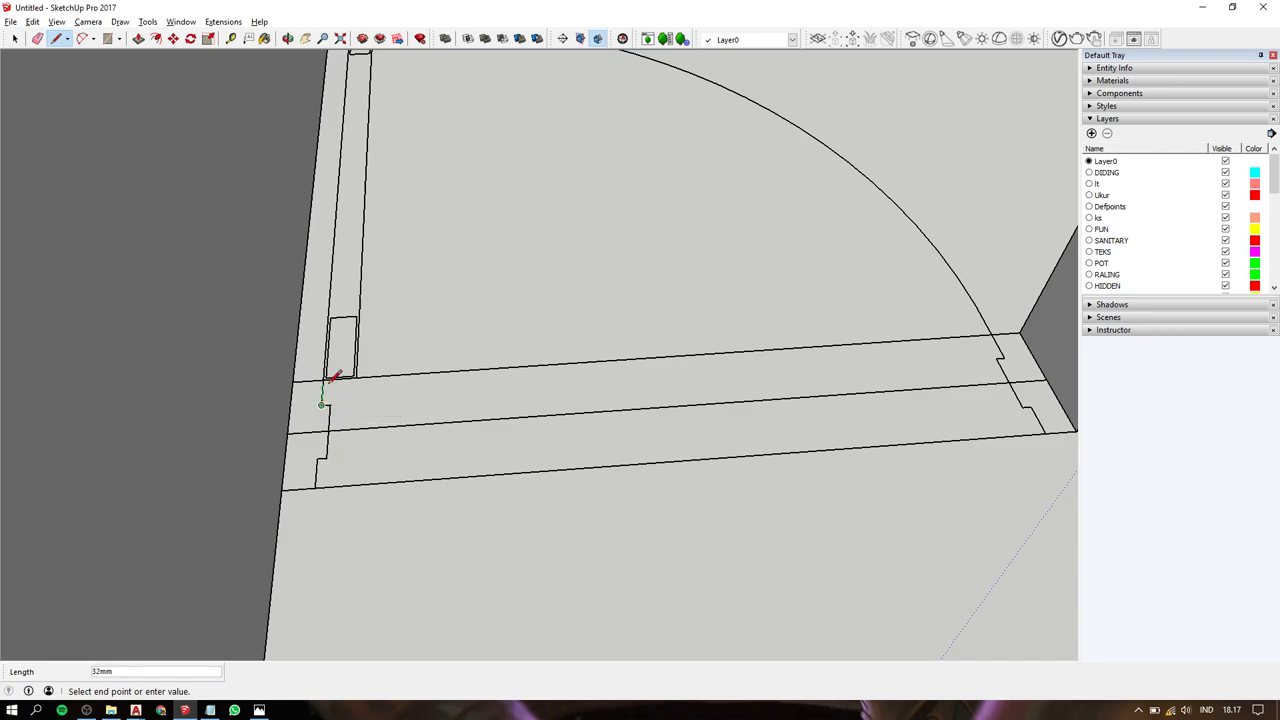
left_click(323, 377)
type("3")
key("Return")
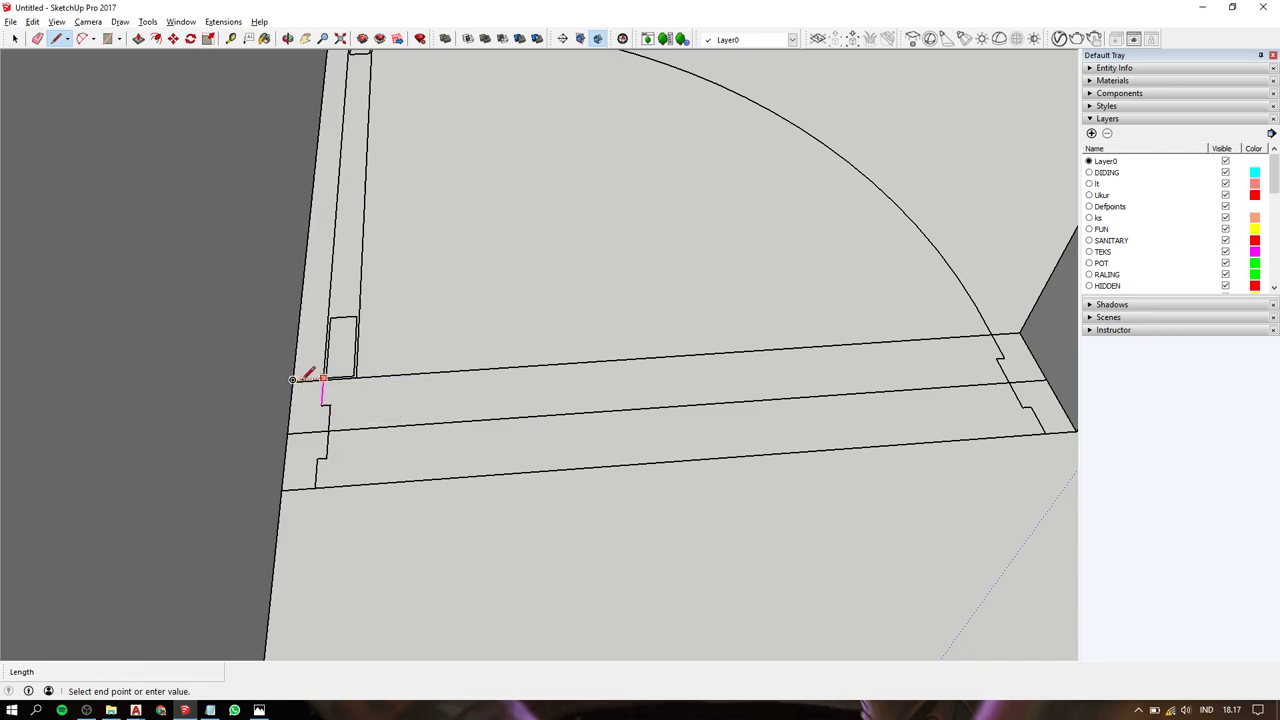
scroll(305, 368, "up", 2)
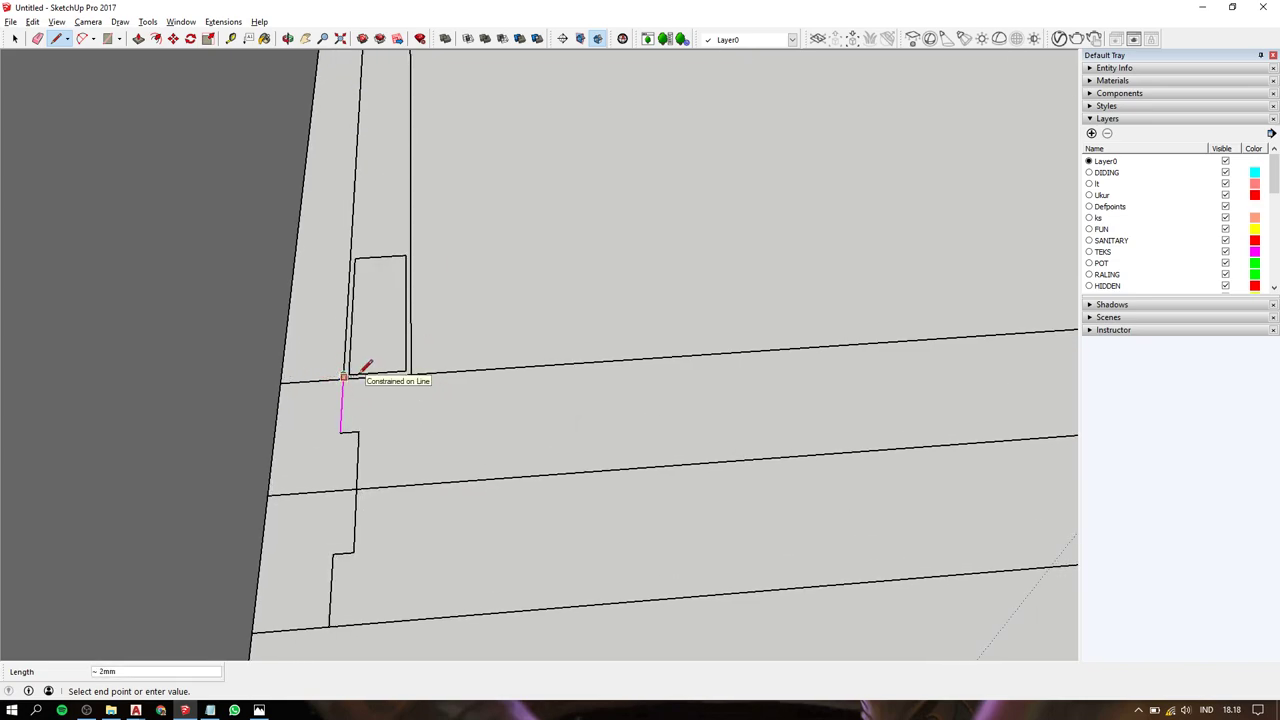
left_click(343, 375)
left_click(340, 431)
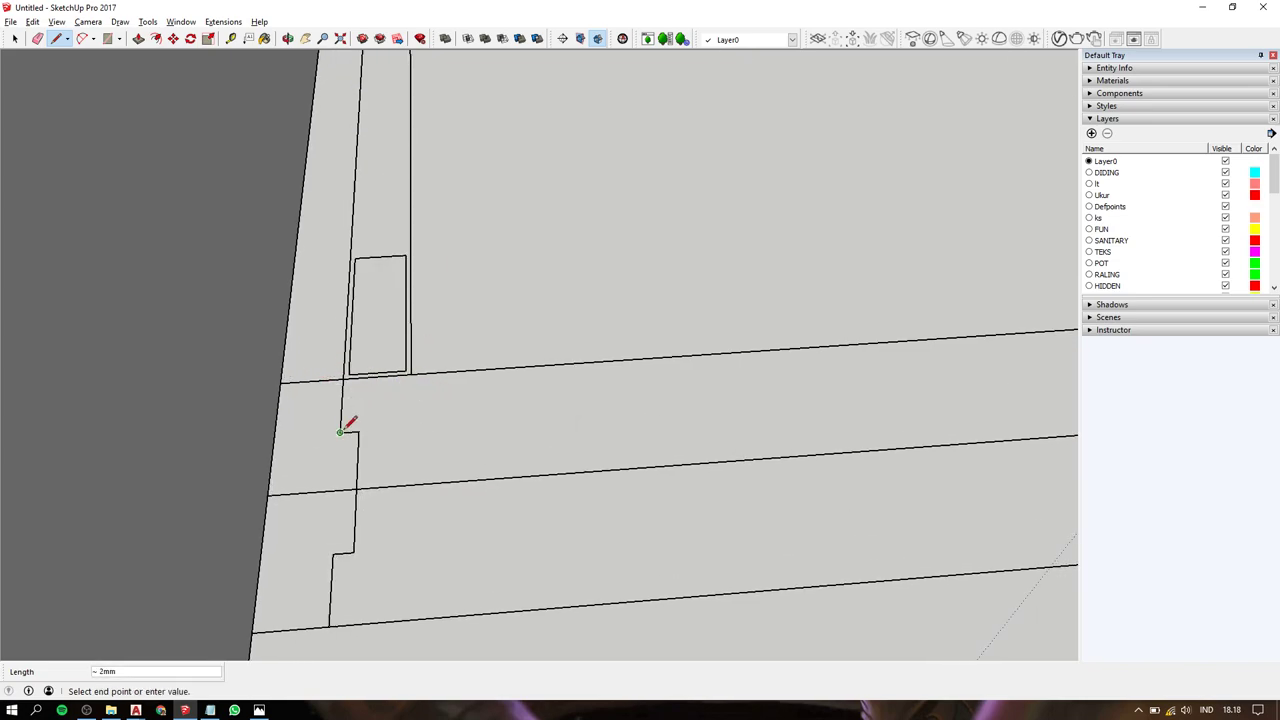
left_click(343, 375)
left_click(279, 383)
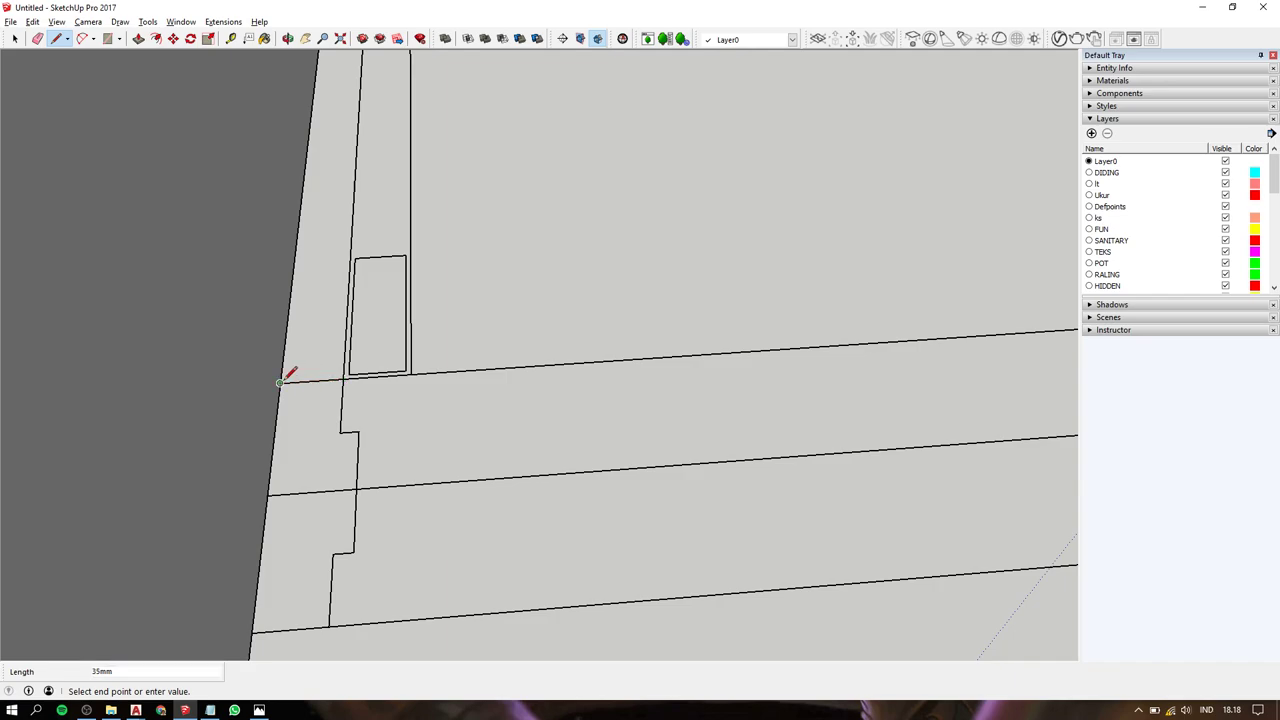
left_click(252, 632)
Draw a rectangle across the doorway and delete its face to leave an edge path.
key("space")
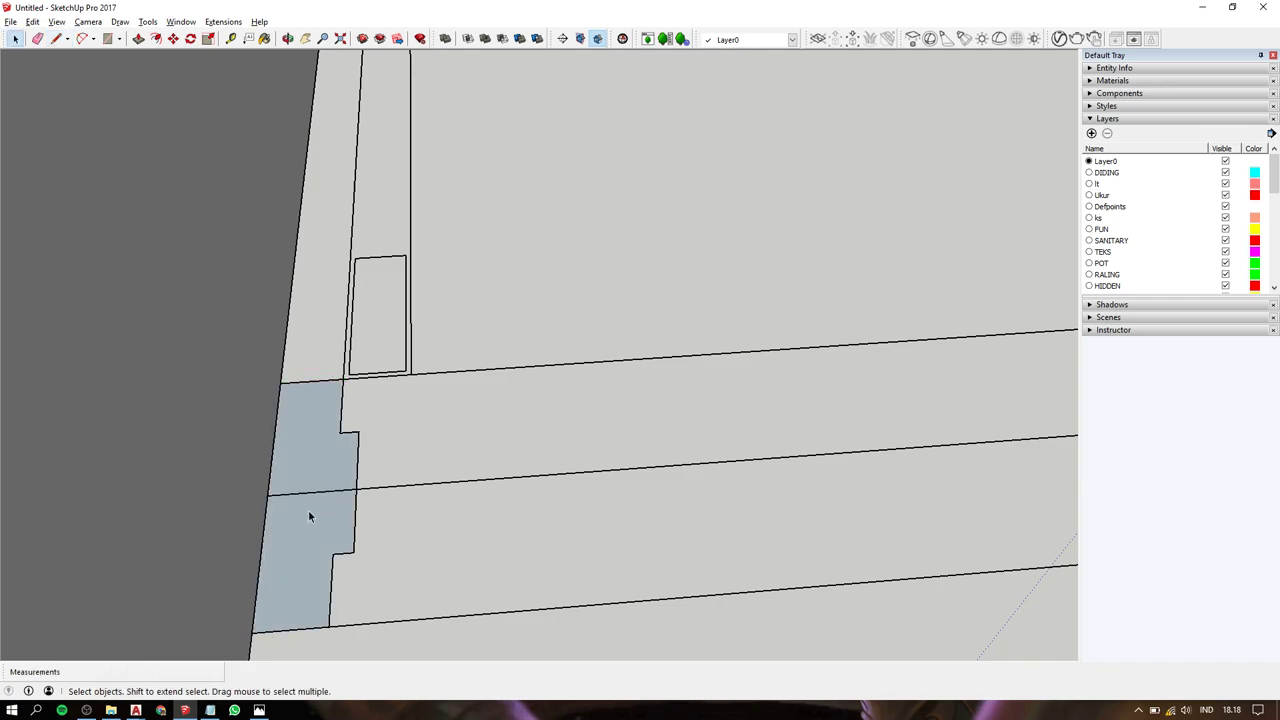
left_click(309, 514)
scroll(300, 516, "down", 3)
scroll(296, 518, "down", 3)
scroll(300, 505, "down", 2)
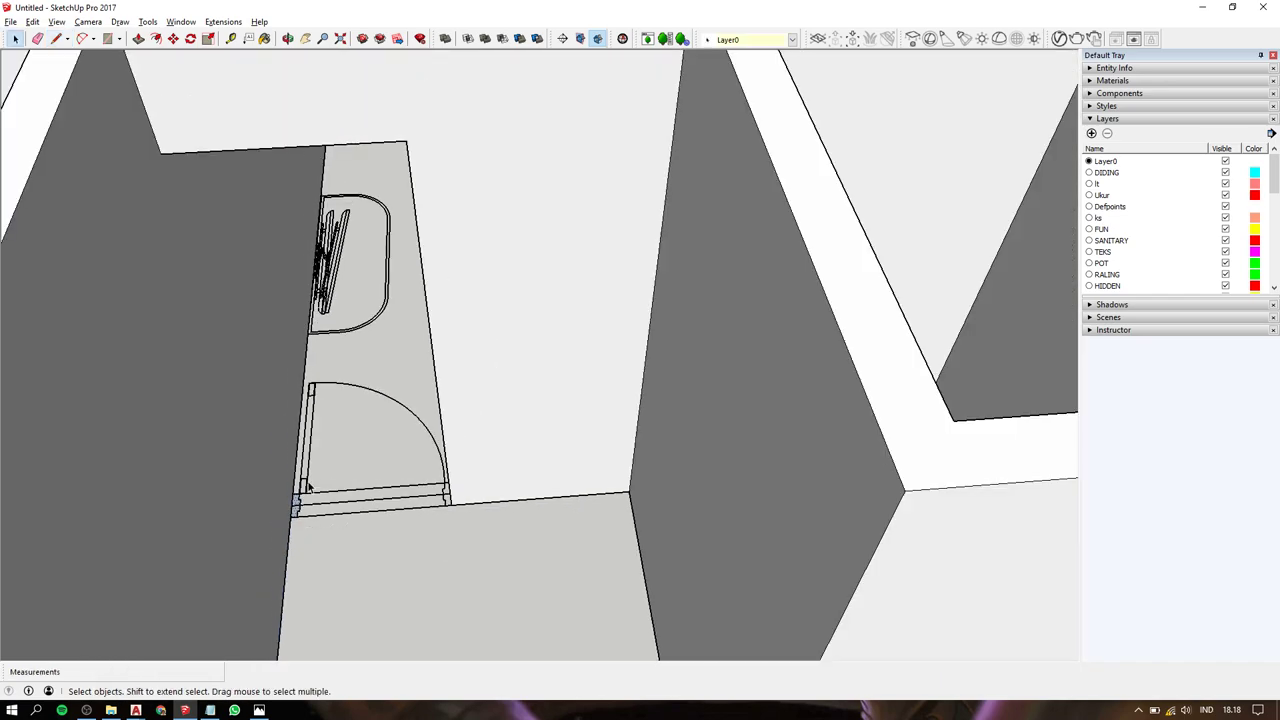
scroll(300, 500, "up", 3)
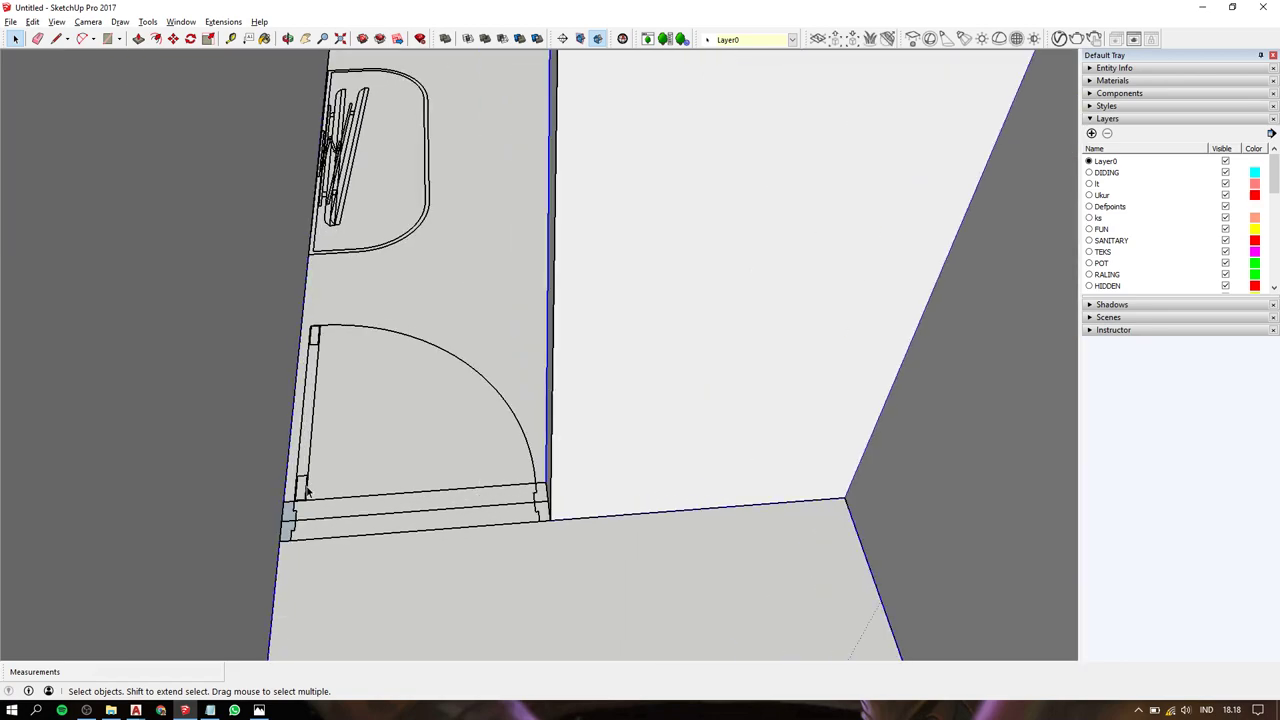
key("r")
left_click(279, 540)
scroll(279, 540, "down", 3)
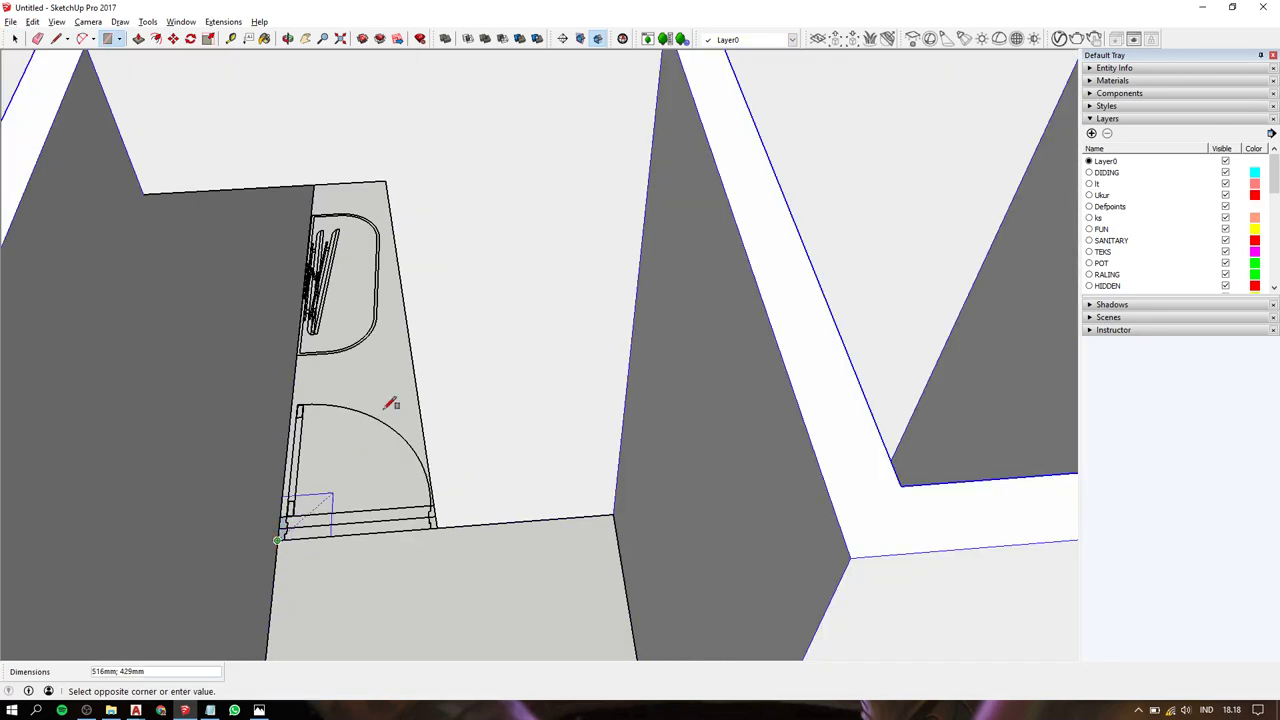
left_click(386, 179)
key("space")
left_click(346, 303)
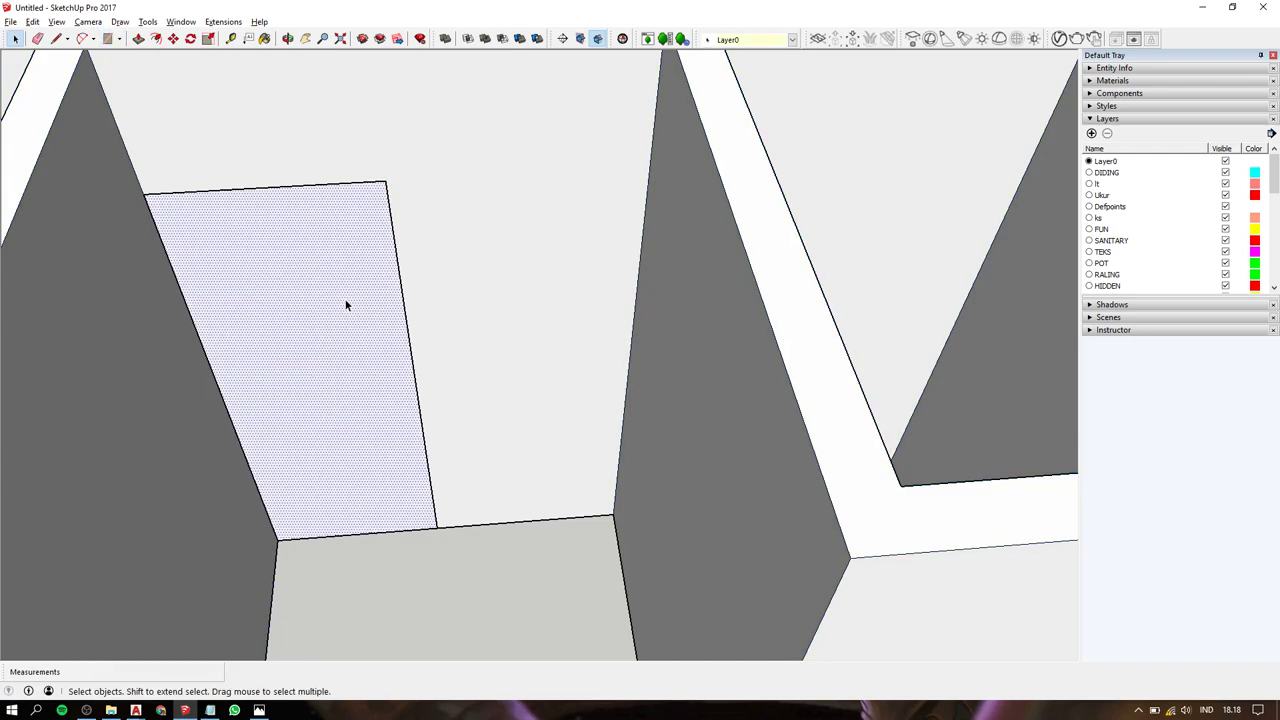
key("Delete")
Select the vertical edge beside the doorway and orbit to check the stepped frame.
left_click_drag(352, 487, 402, 594)
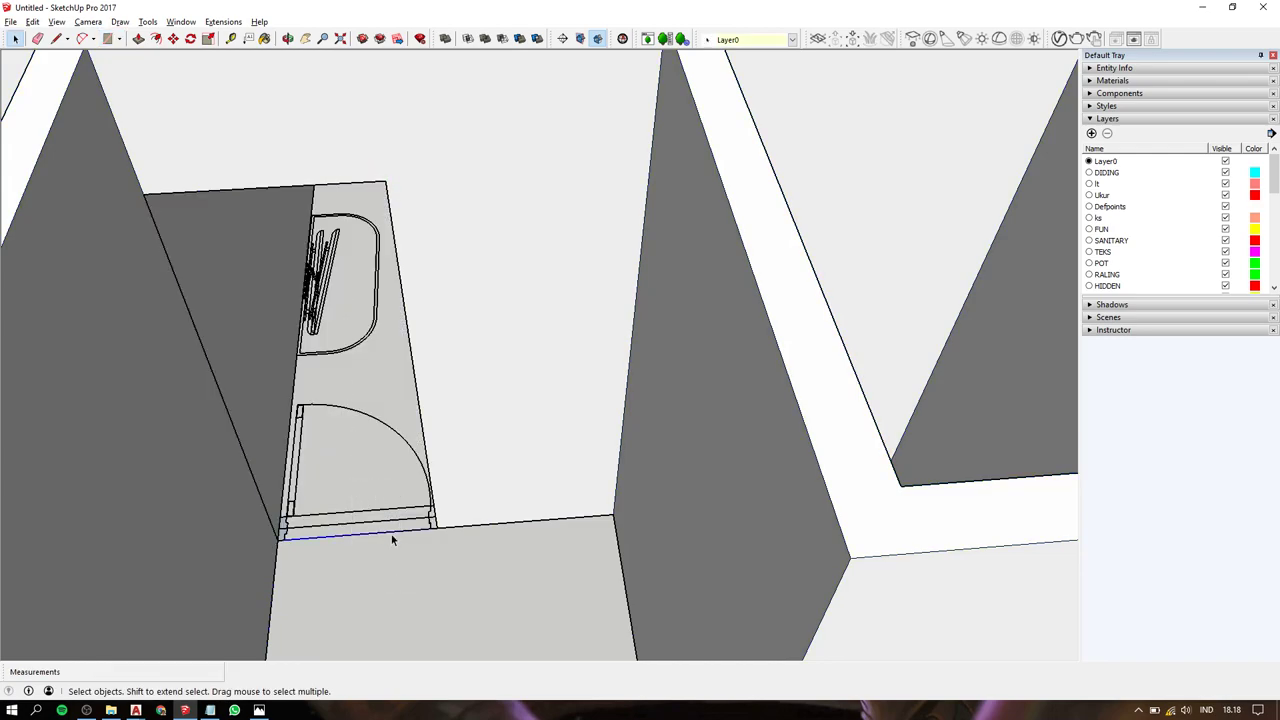
middle_click_drag(391, 534, 255, 389)
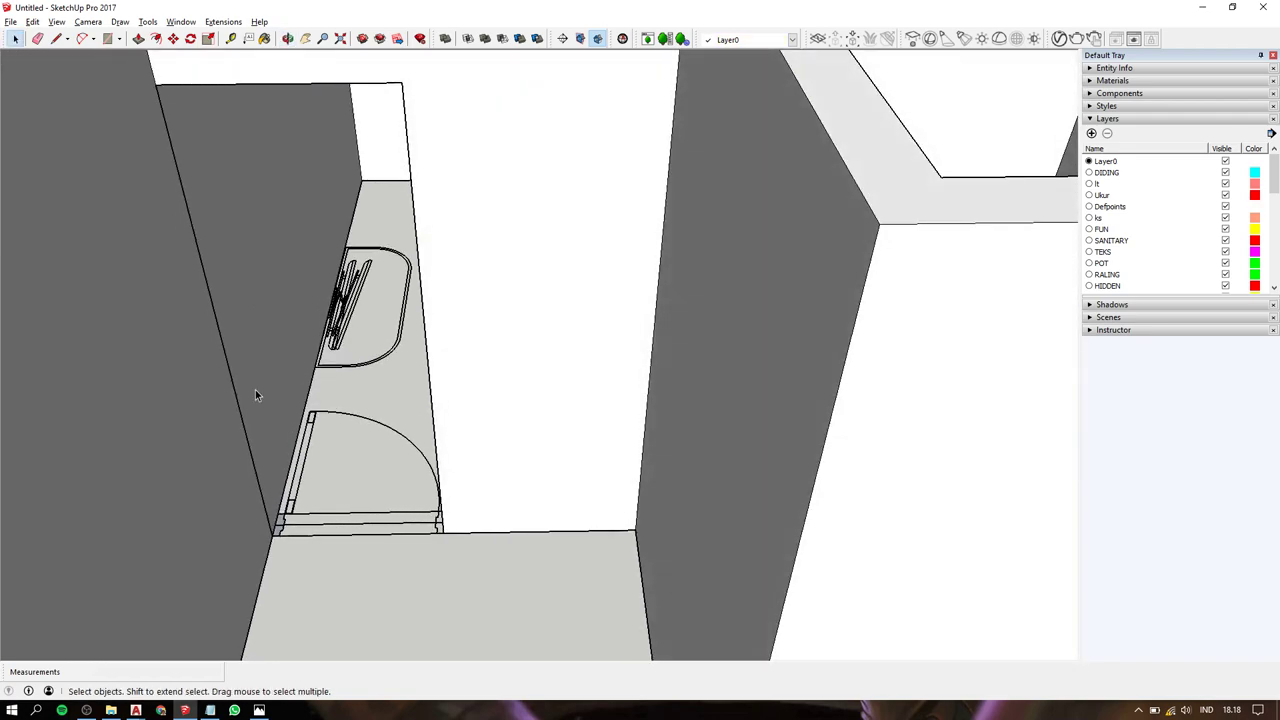
left_click(265, 510)
key("p")
key("space")
middle_click_drag(304, 480, 305, 461)
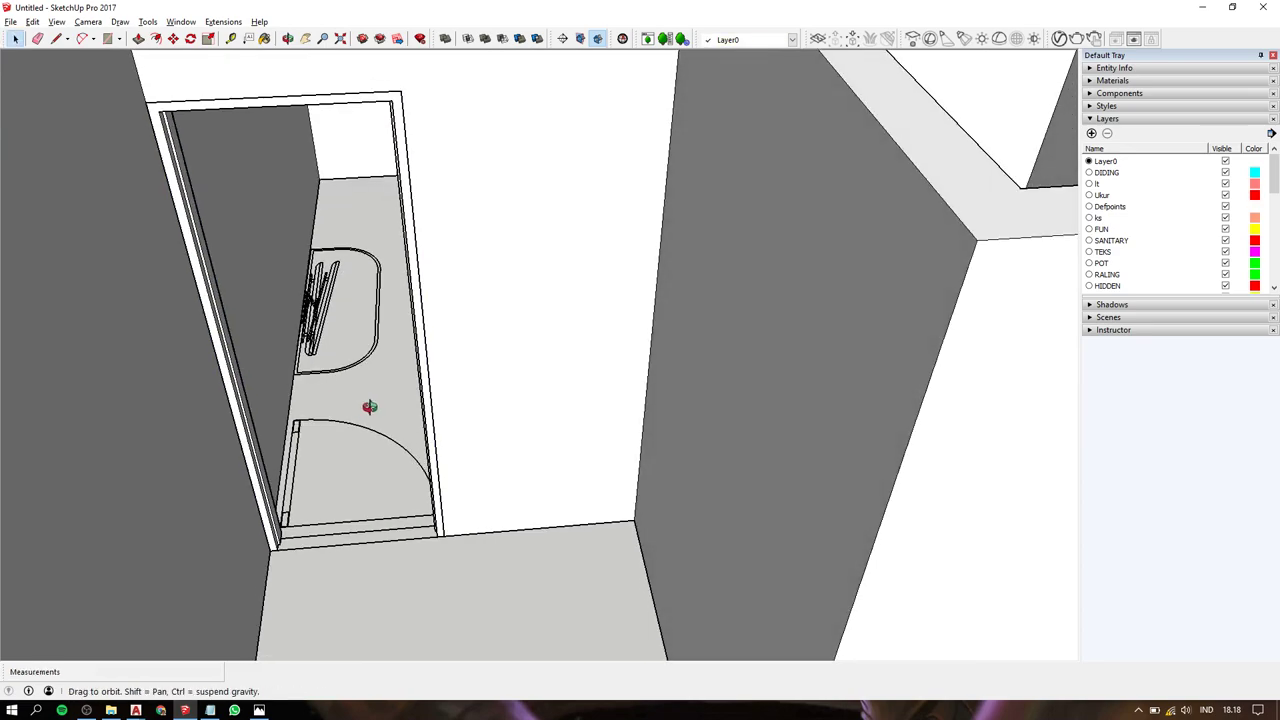
scroll(305, 456, "up", 3)
scroll(374, 510, "up", 2)
scroll(272, 486, "up", 3)
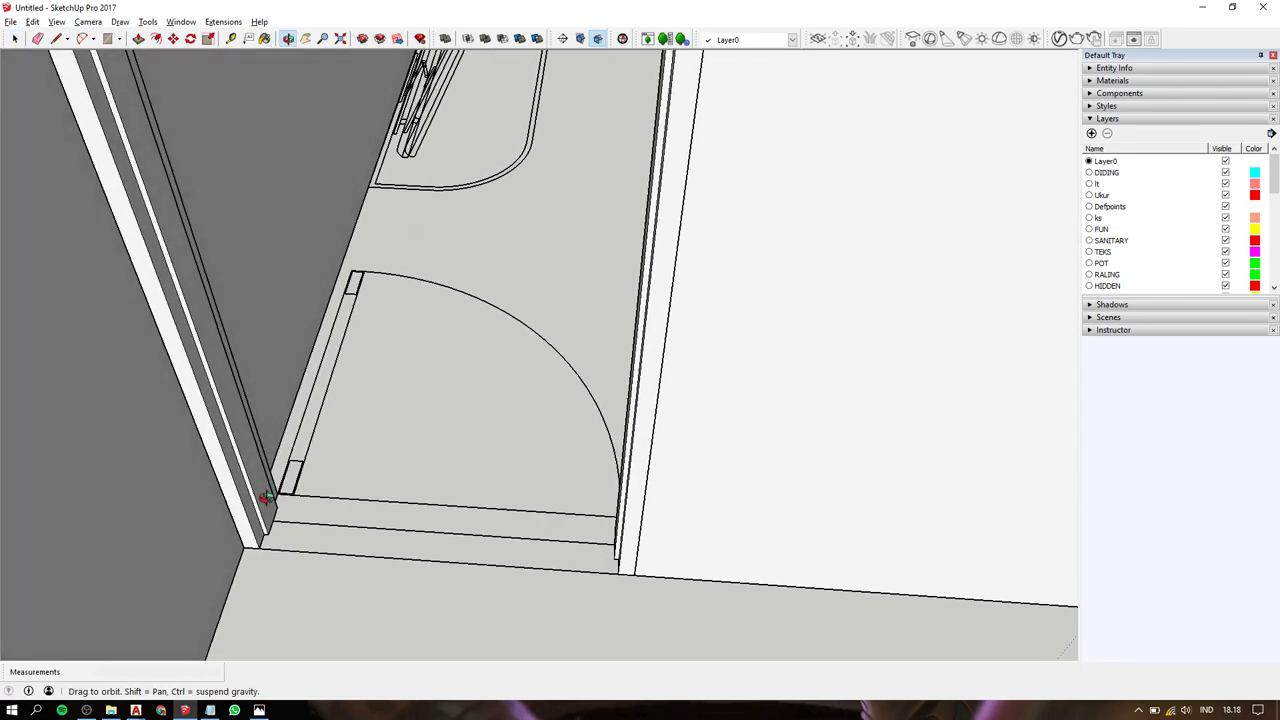
Make the frame moulding a component named 'pintu', then deselect and collapse the Layers panel.
triple_click(264, 487)
right_click(263, 485)
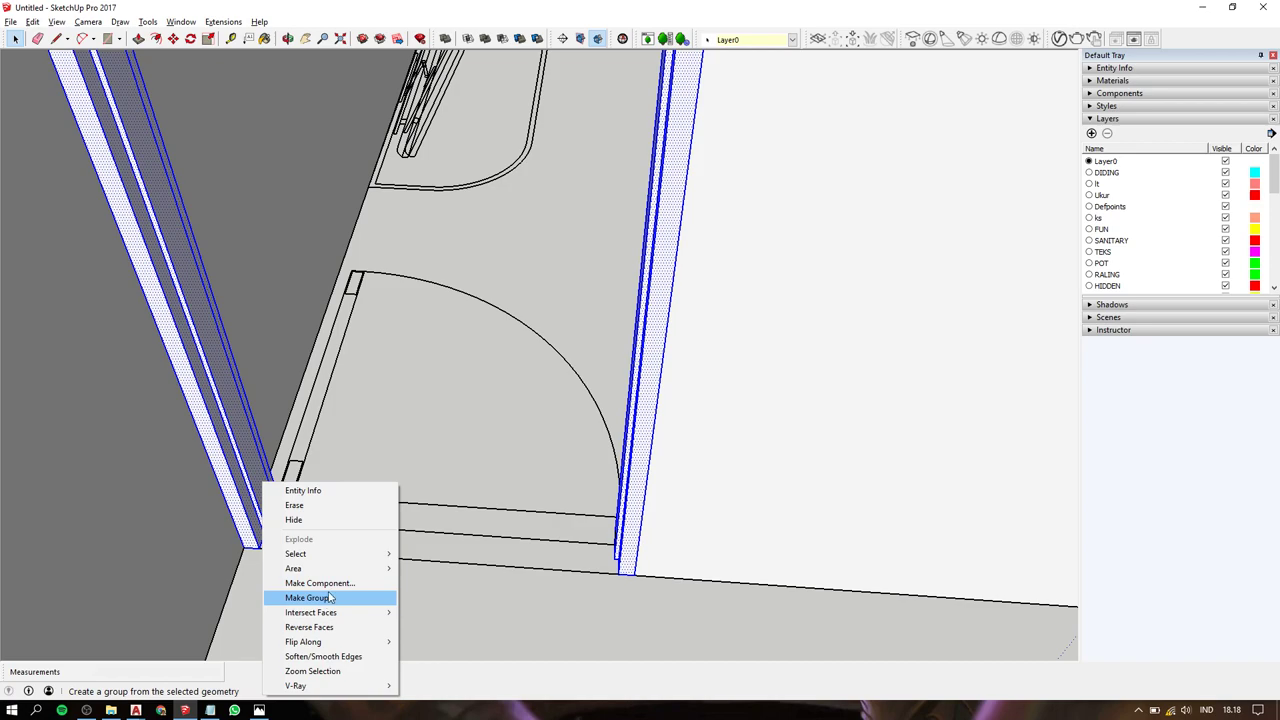
left_click(330, 584)
type("pintu")
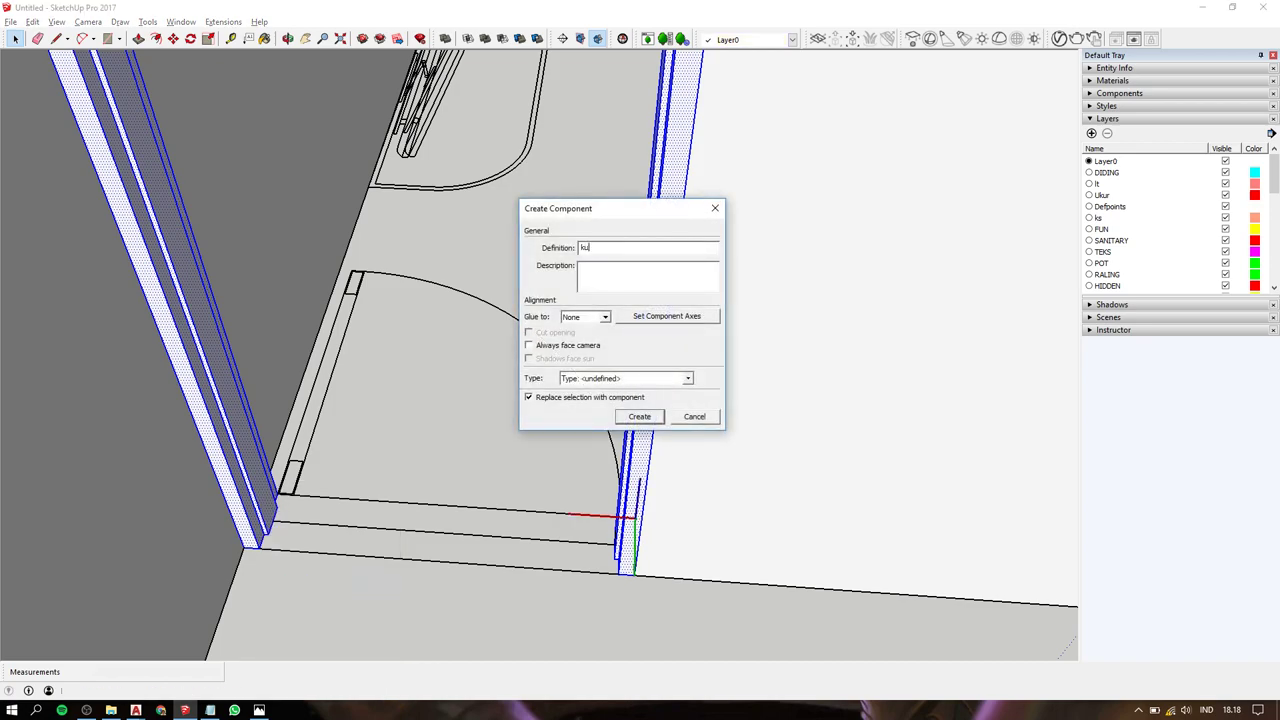
key("Return")
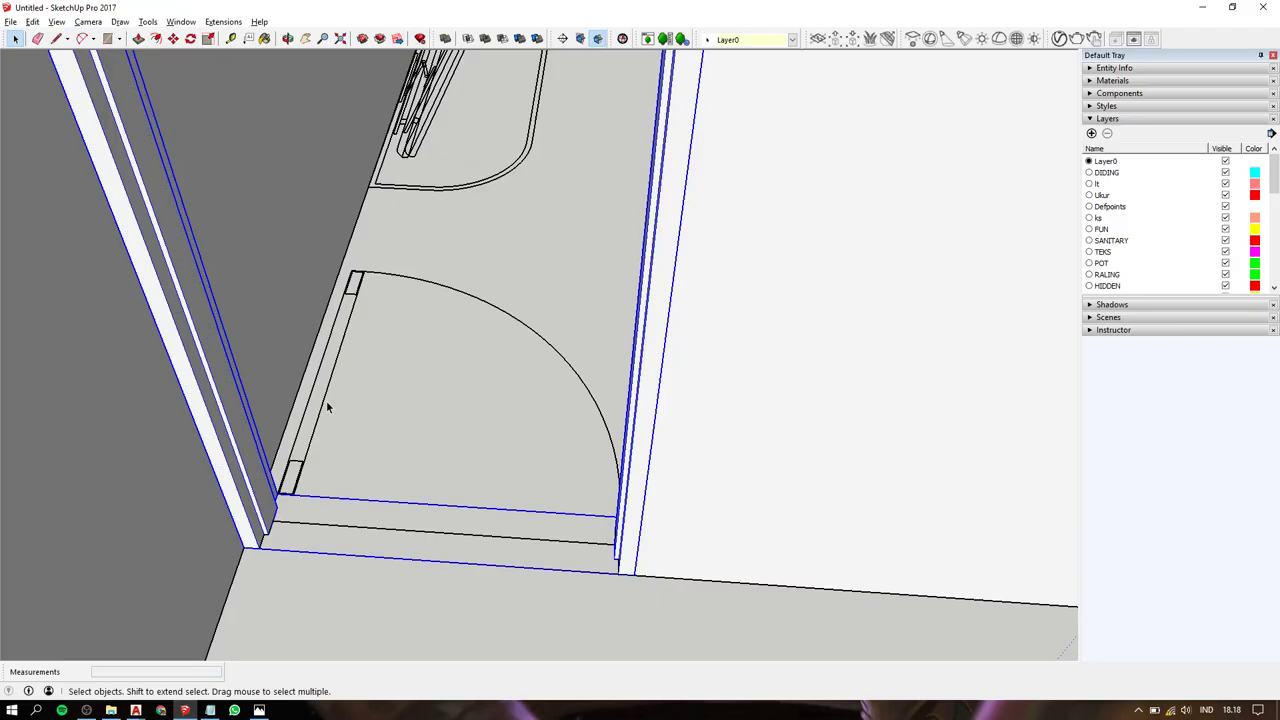
left_click(394, 460)
left_click(1170, 118)
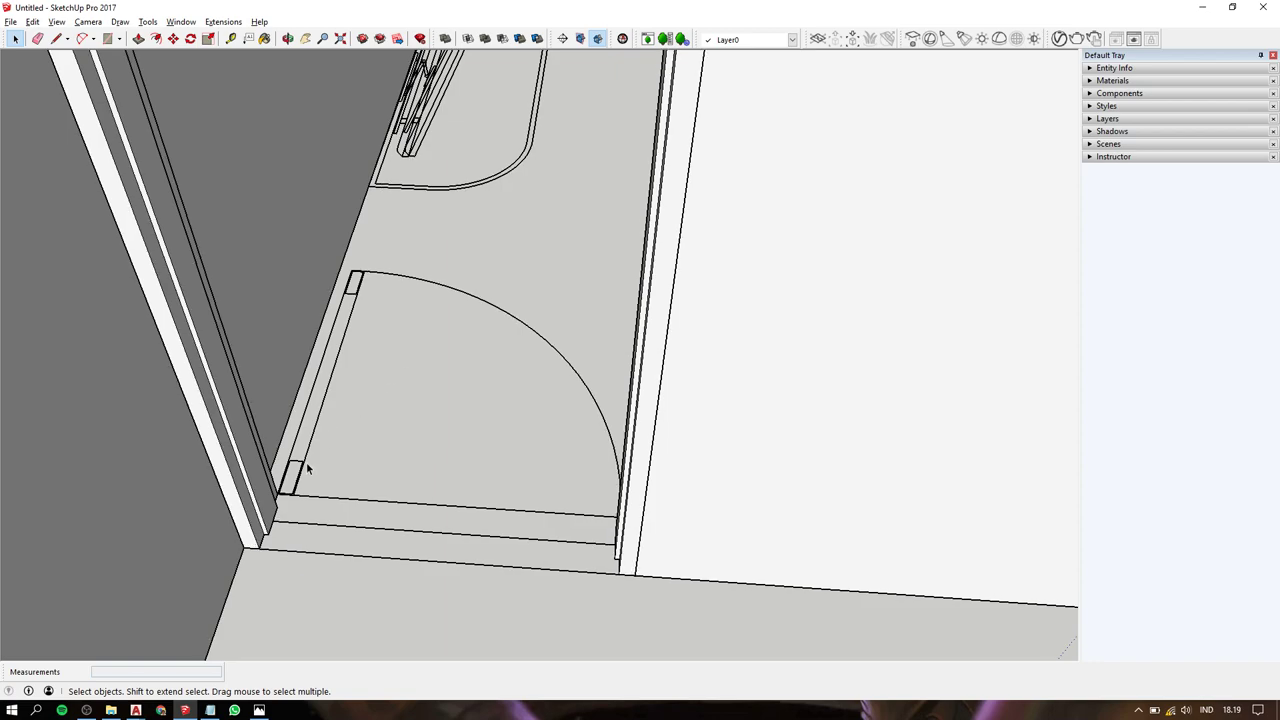
Draw a narrow rectangle along the hinge edge and pull it up into a door slab.
key("r")
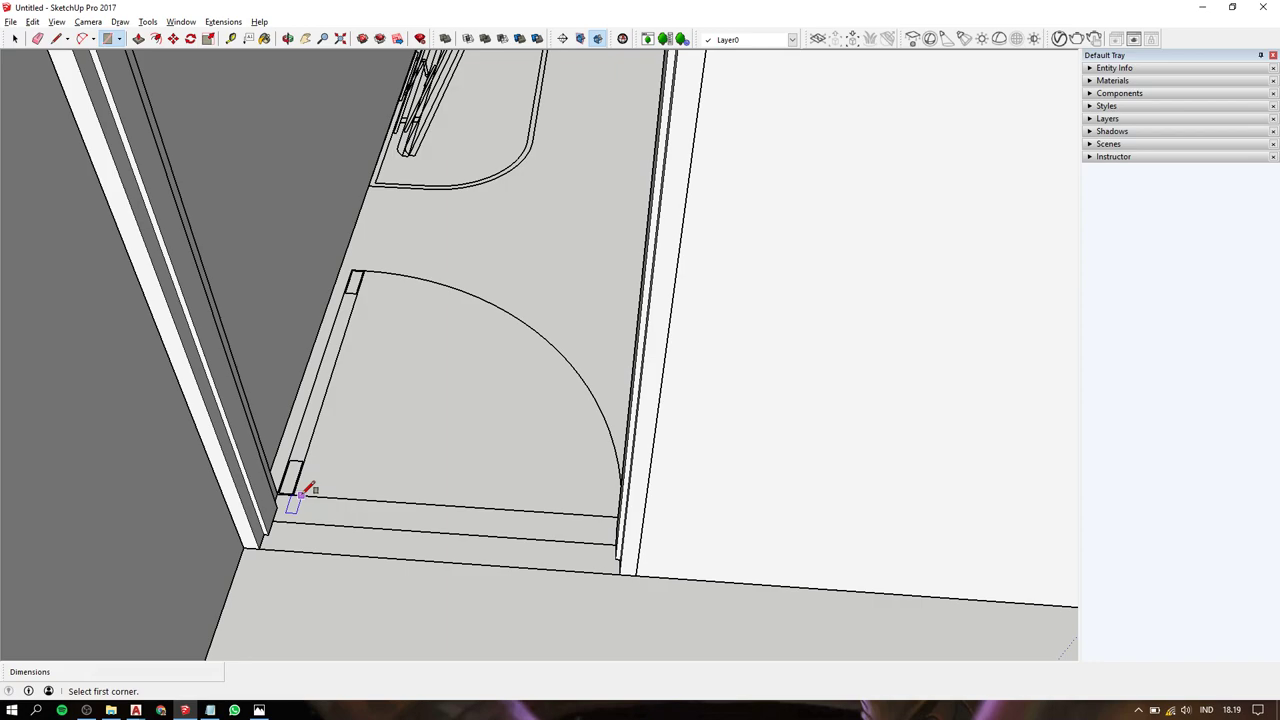
left_click(293, 496)
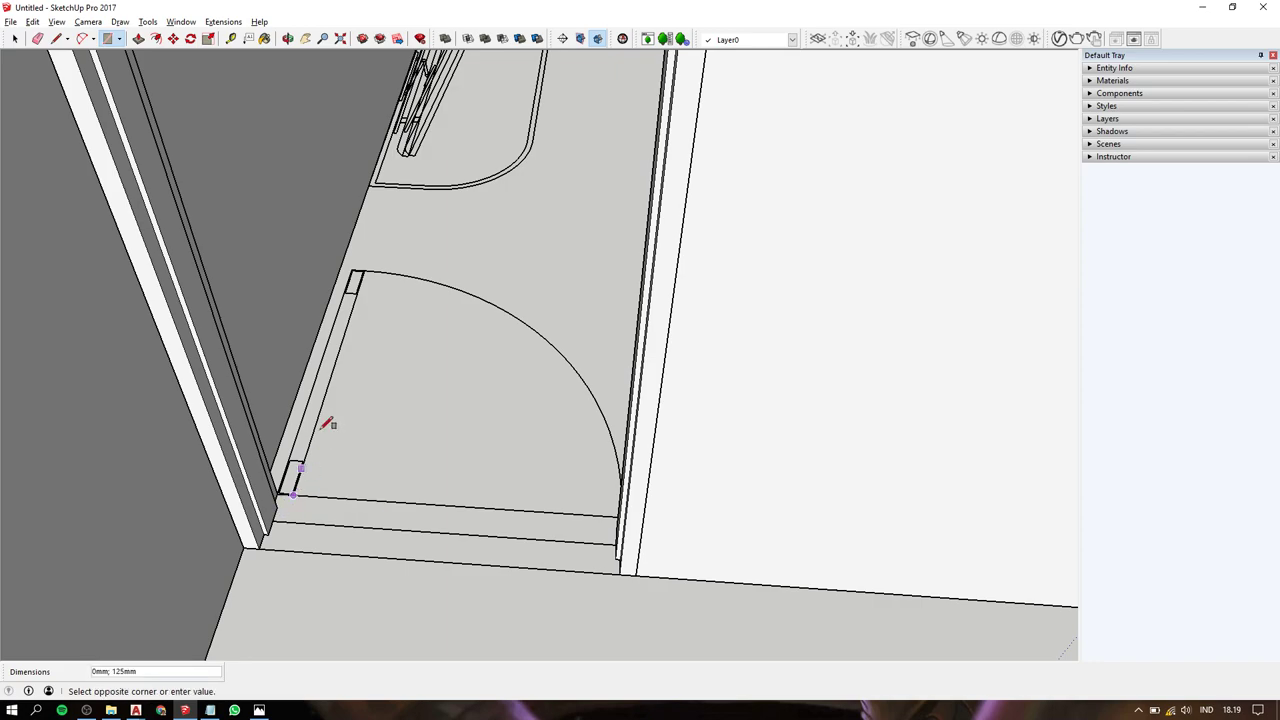
left_click(357, 271)
key("space")
left_click(333, 346)
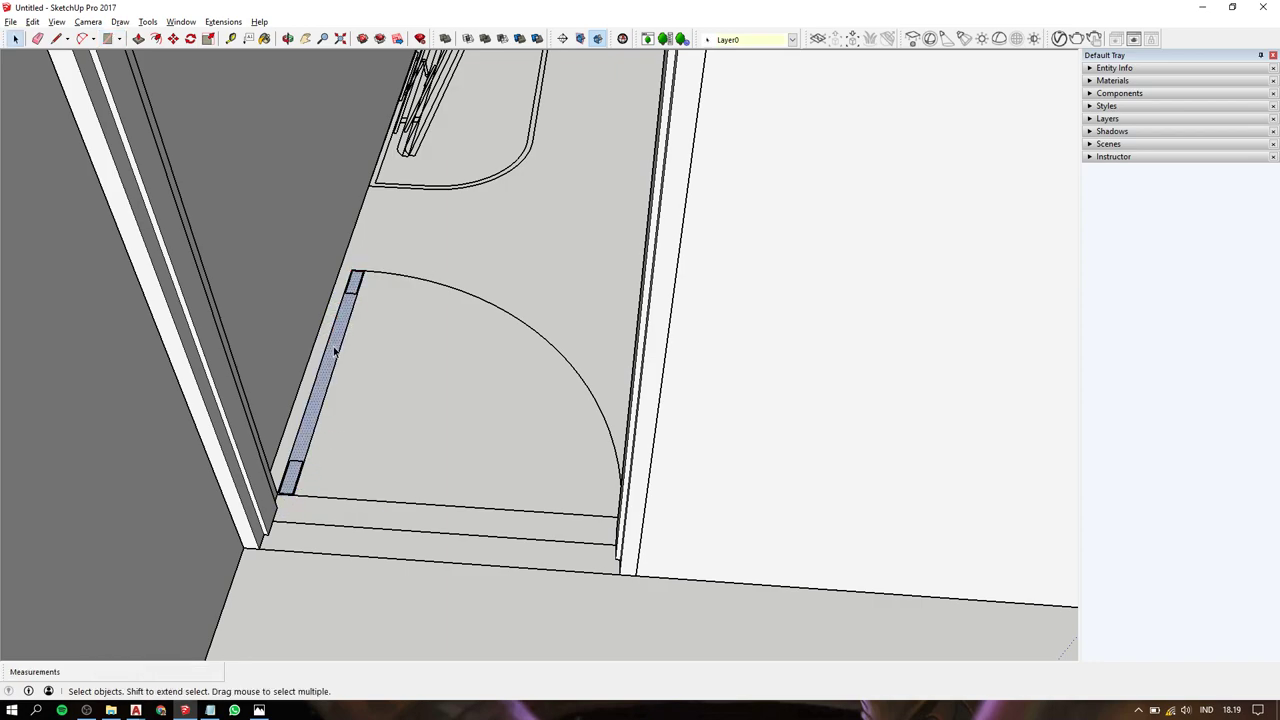
key("p")
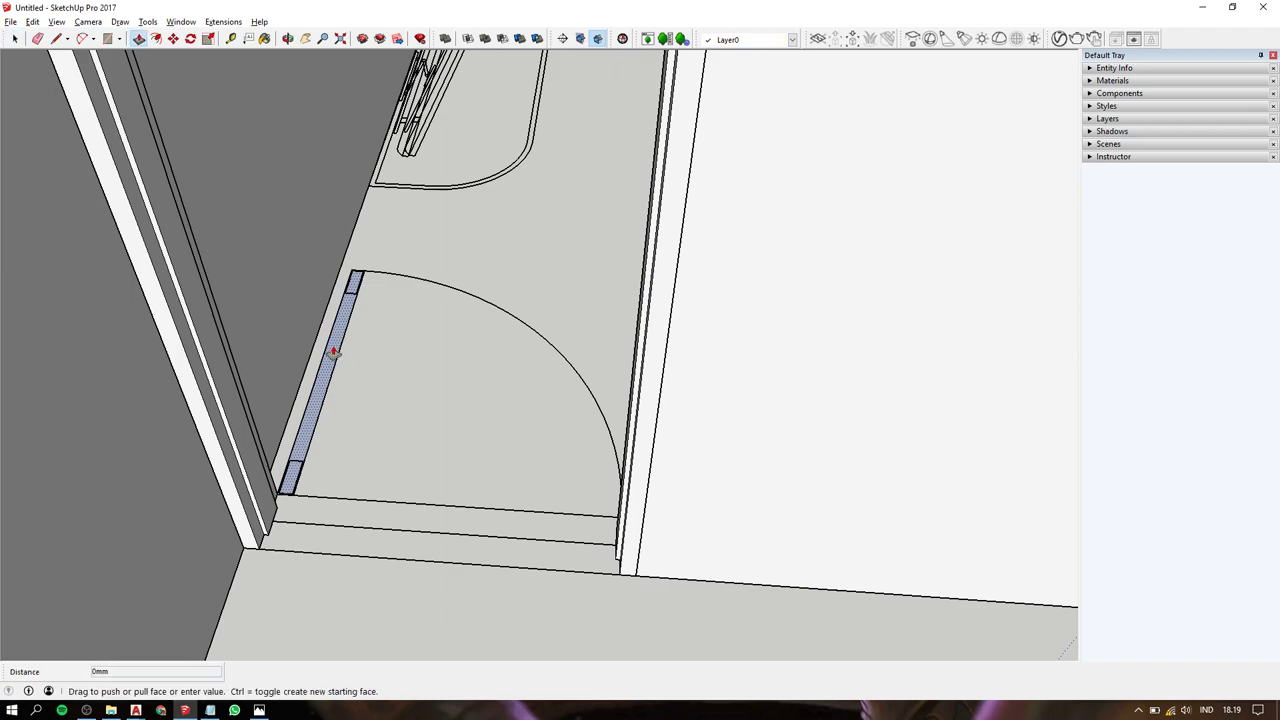
left_click(333, 346)
mouse_move(333, 346)
middle_mouse_down()
mouse_move(326, 335)
mouse_move(357, 366)
middle_mouse_up()
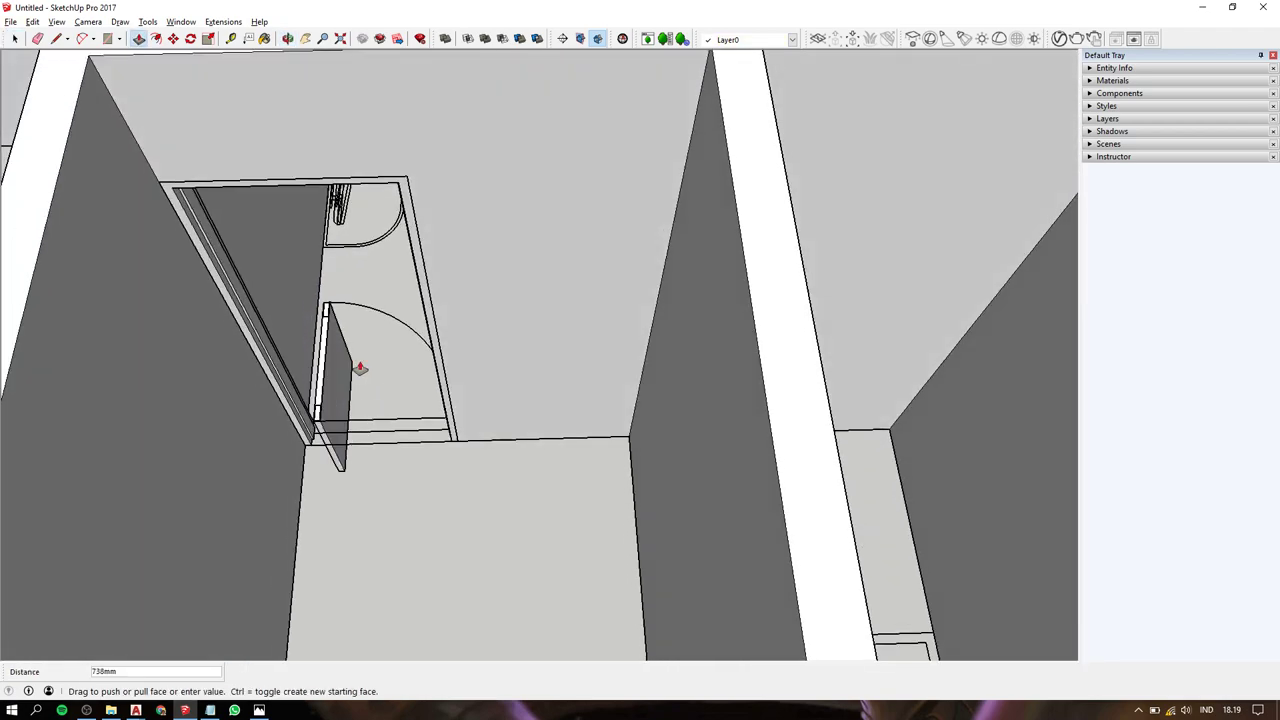
left_click(400, 190)
key("space")
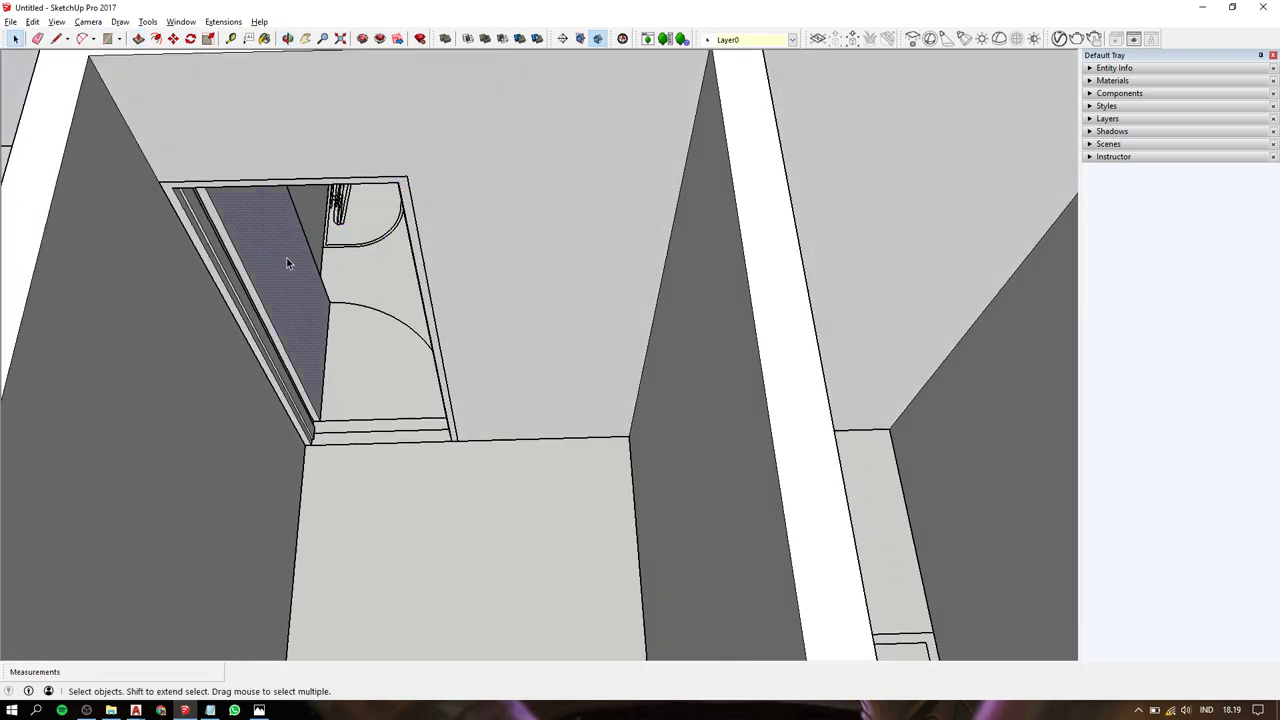
Make the door slab a component named 'da'.
left_click(286, 257)
right_click(286, 257)
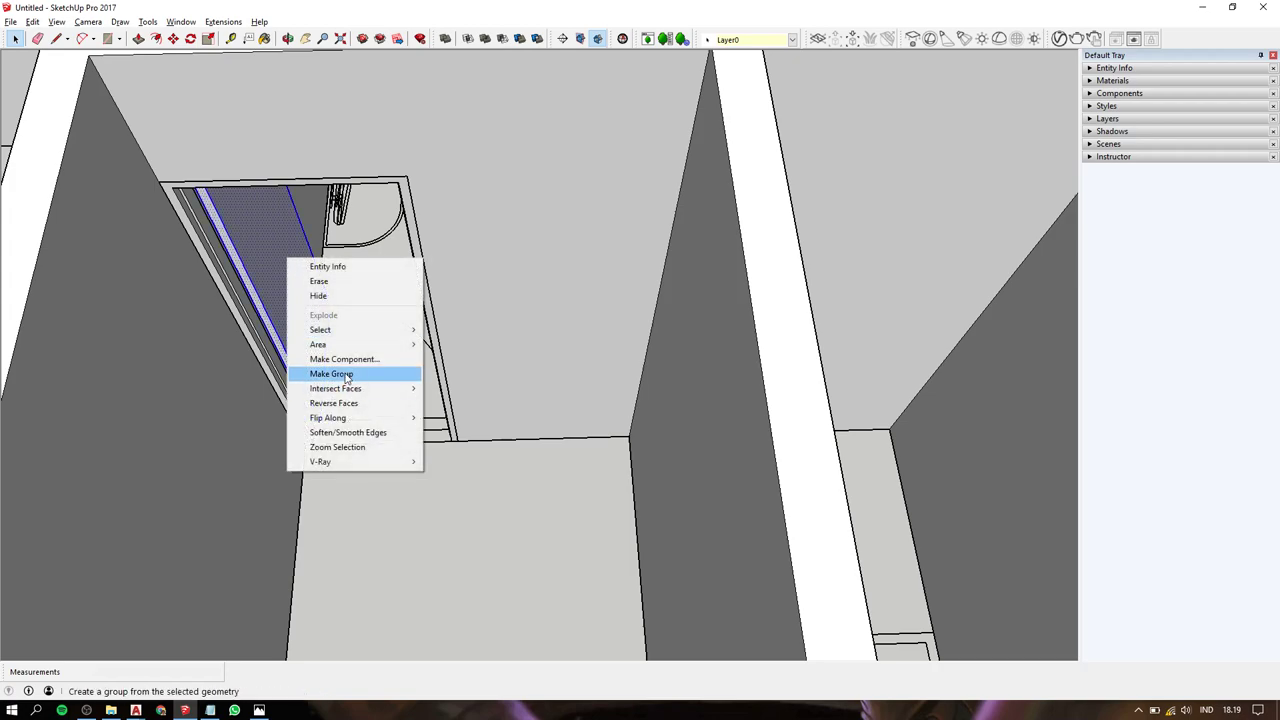
left_click(348, 360)
type("daun pintu")
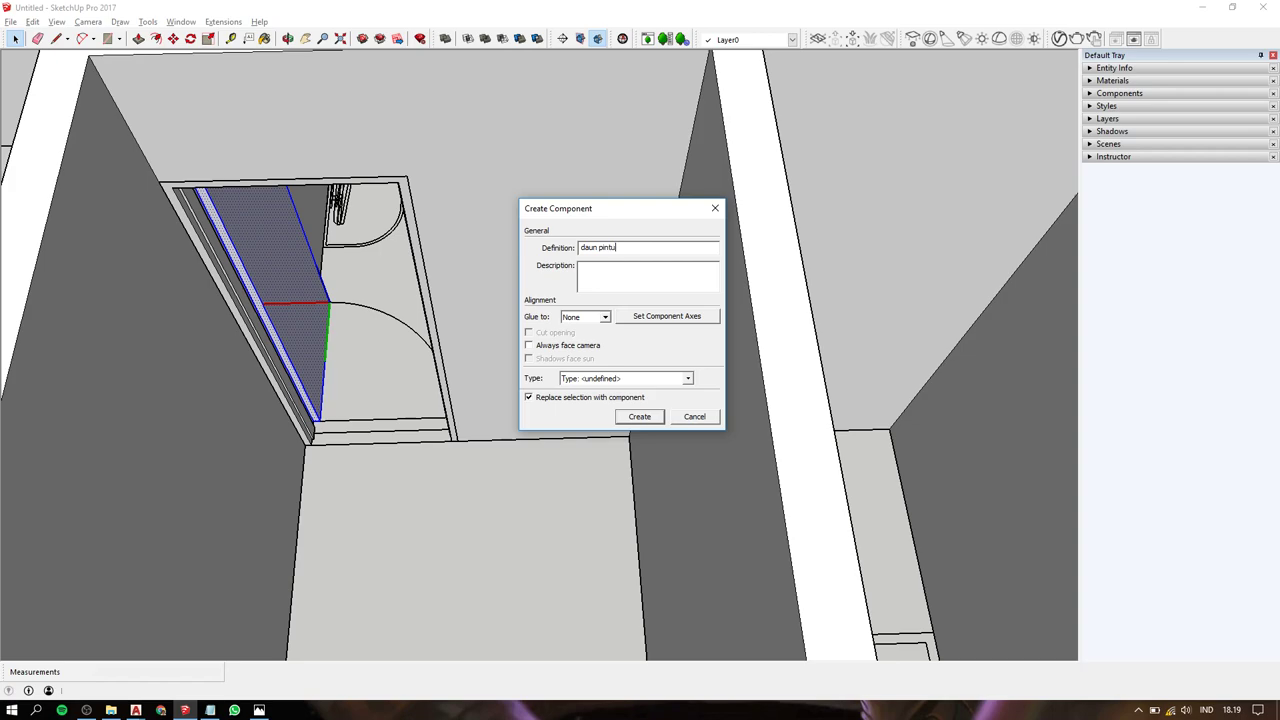
key("Return")
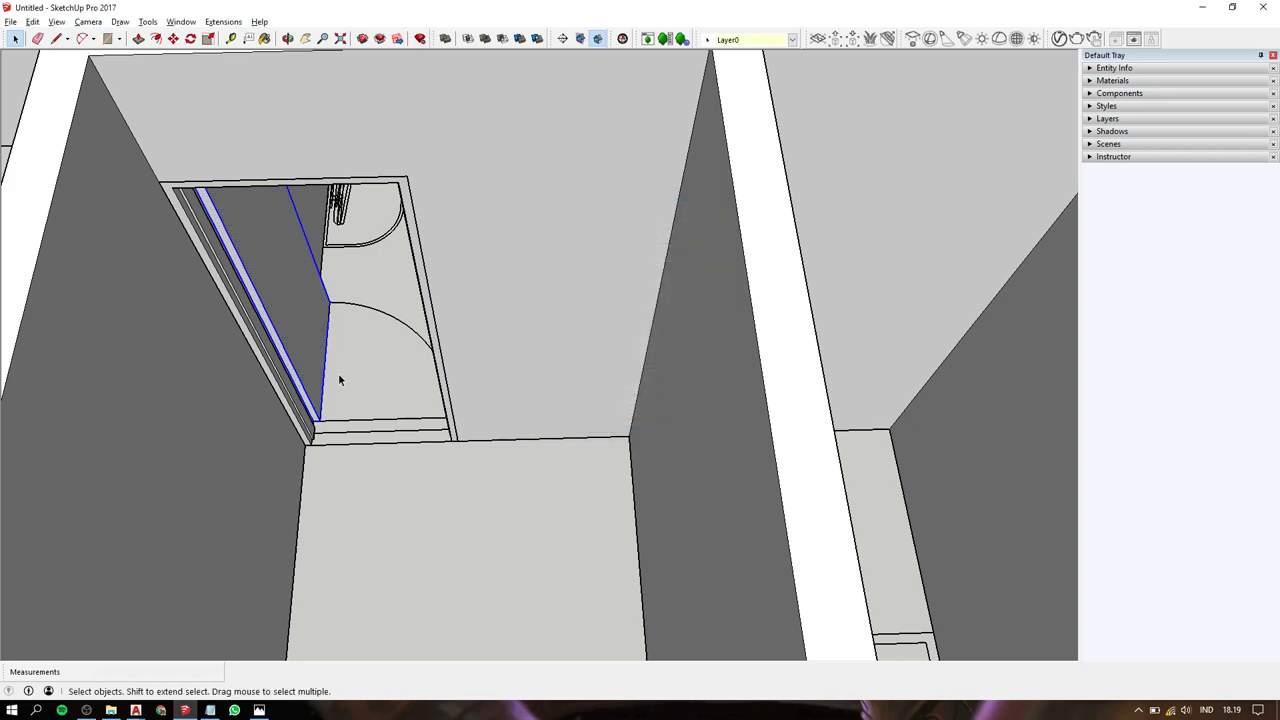
Wrap the door frame and leaf into a single component named 'pintu'.
right_click(277, 362)
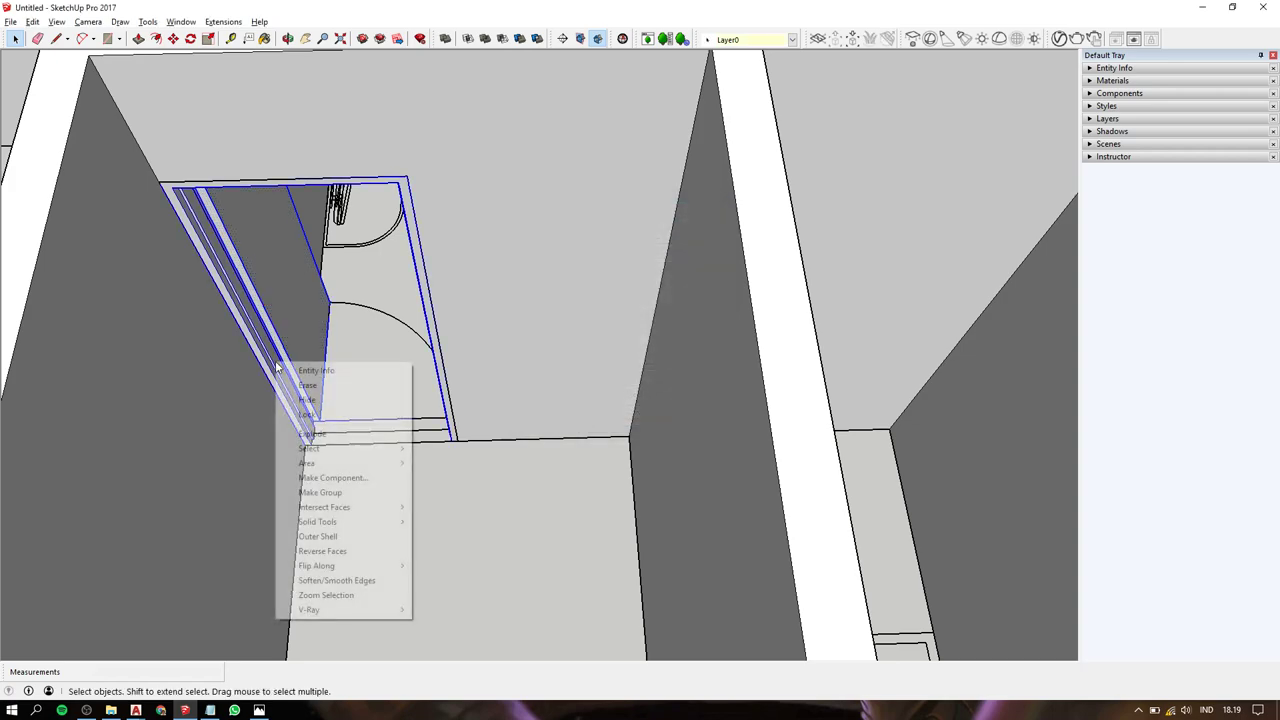
left_click(326, 480)
type("pi")
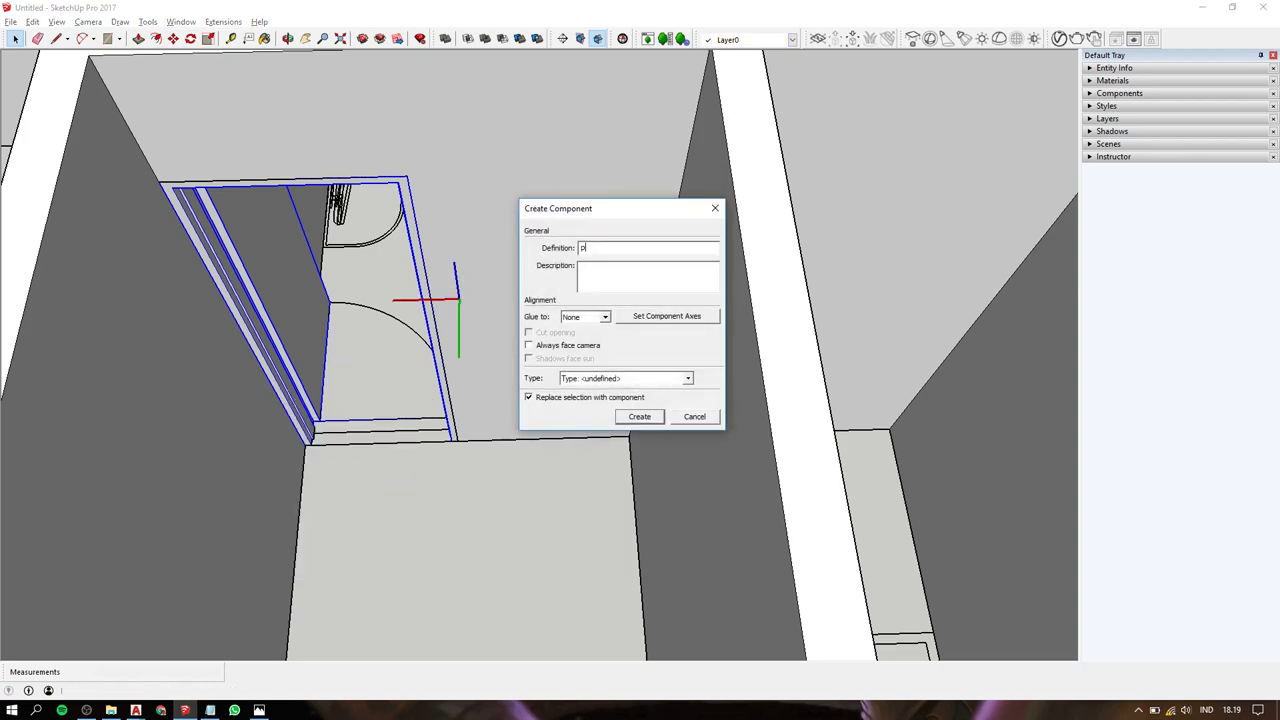
type("ntu")
key("Return")
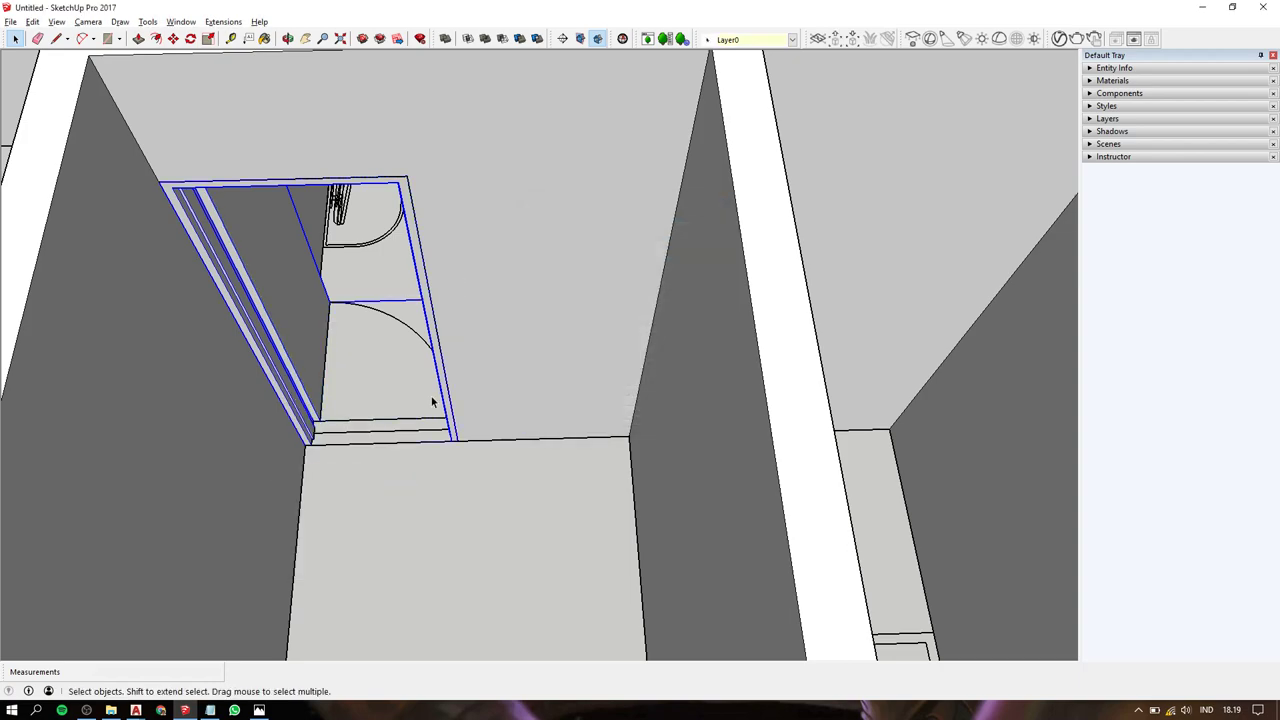
Pan, orbit and zoom around the new door component.
key("h")
scroll(323, 363, "up", 2)
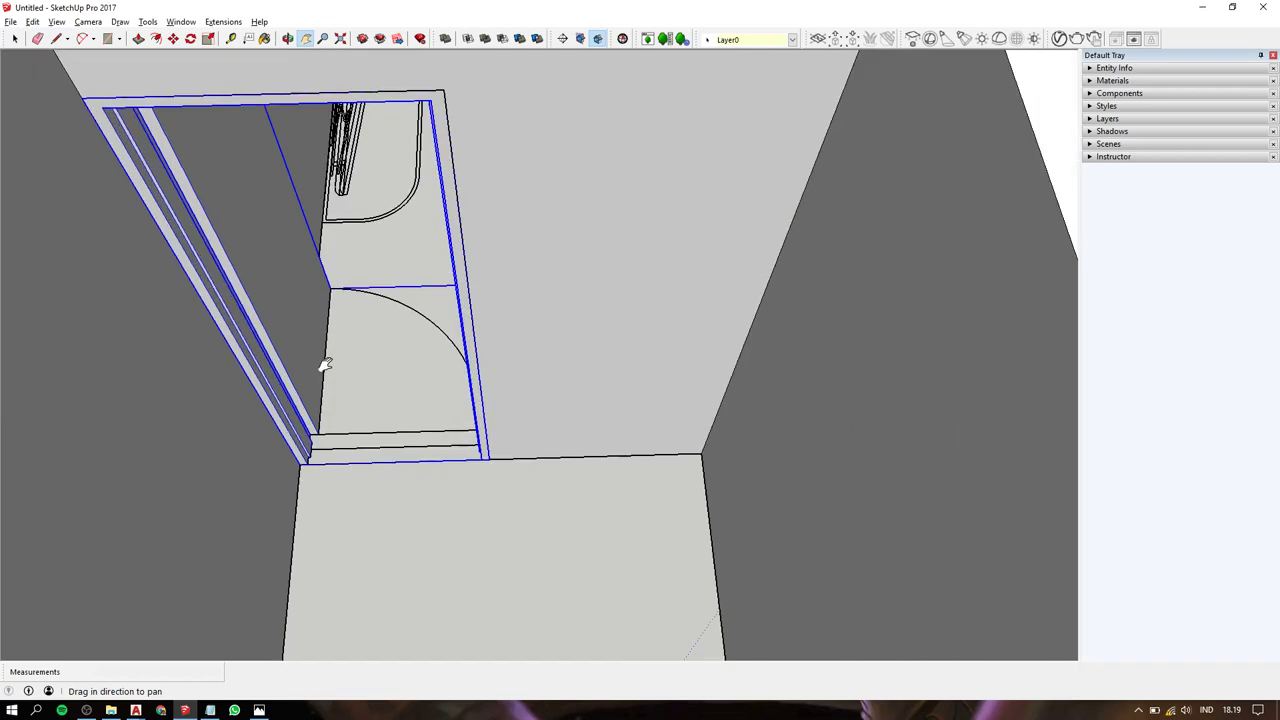
scroll(323, 365, "down", 4)
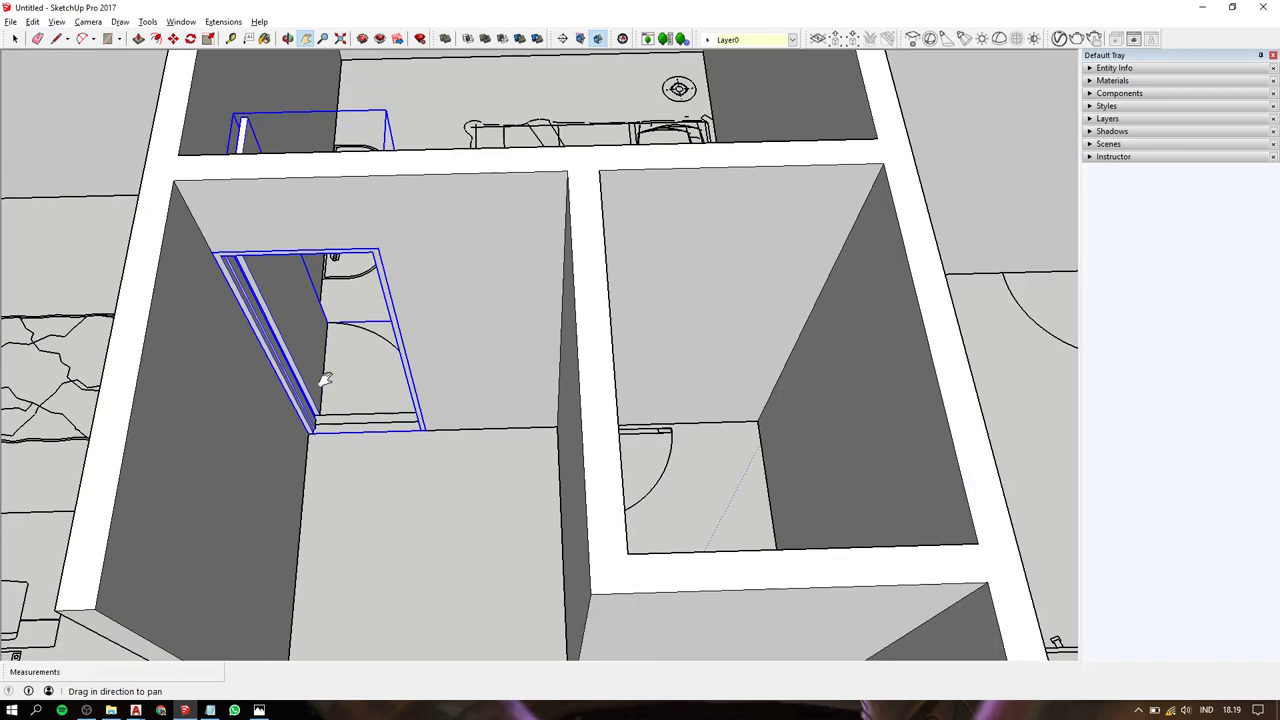
mouse_move(325, 378)
middle_mouse_down()
mouse_move(903, 397)
mouse_move(991, 337)
middle_mouse_up()
mouse_move(677, 389)
middle_mouse_down("shift")
mouse_move(428, 405)
mouse_move(623, 394)
middle_mouse_up("shift")
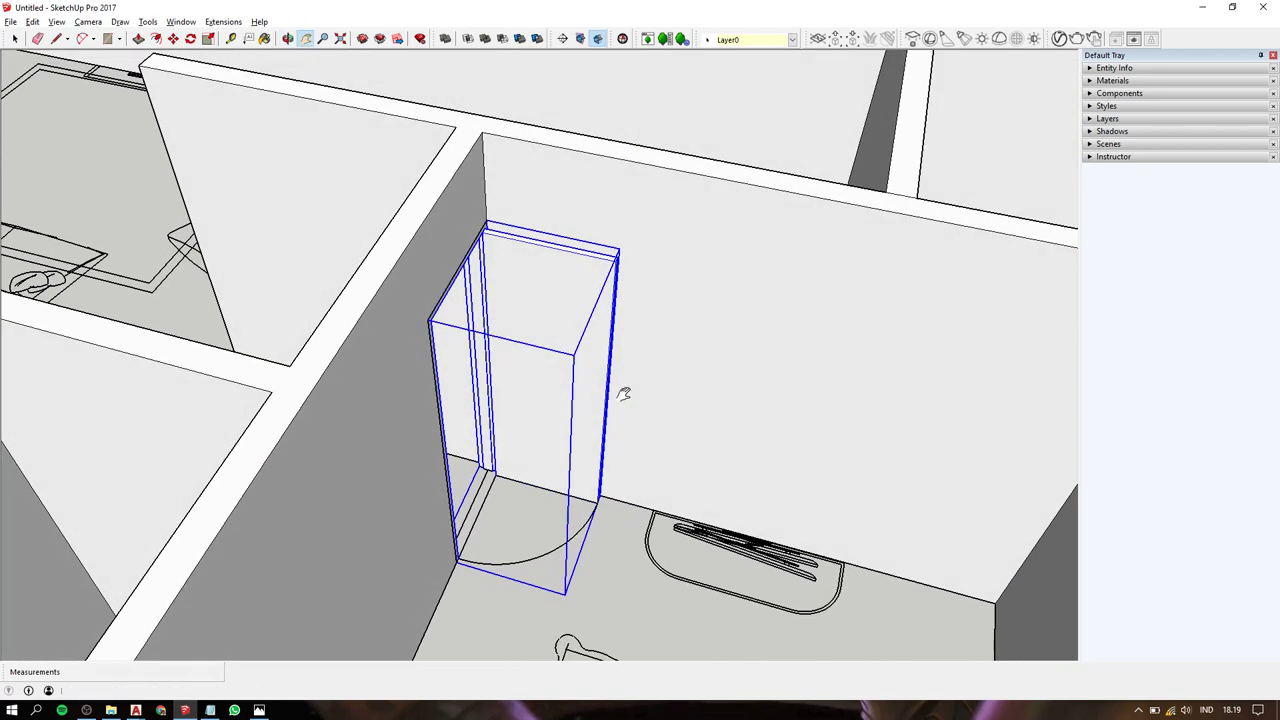
scroll(623, 394, "up", 2)
scroll(589, 429, "up", 1)
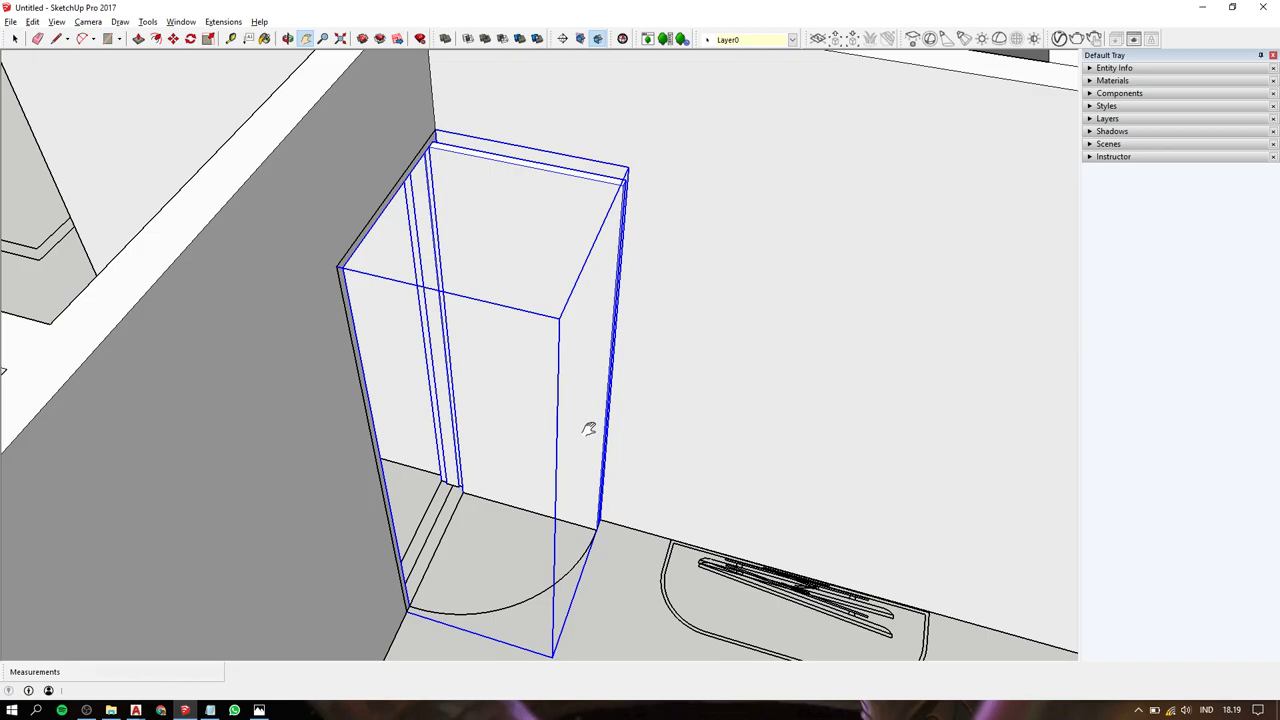
key("alt+Tab")
key("Right")
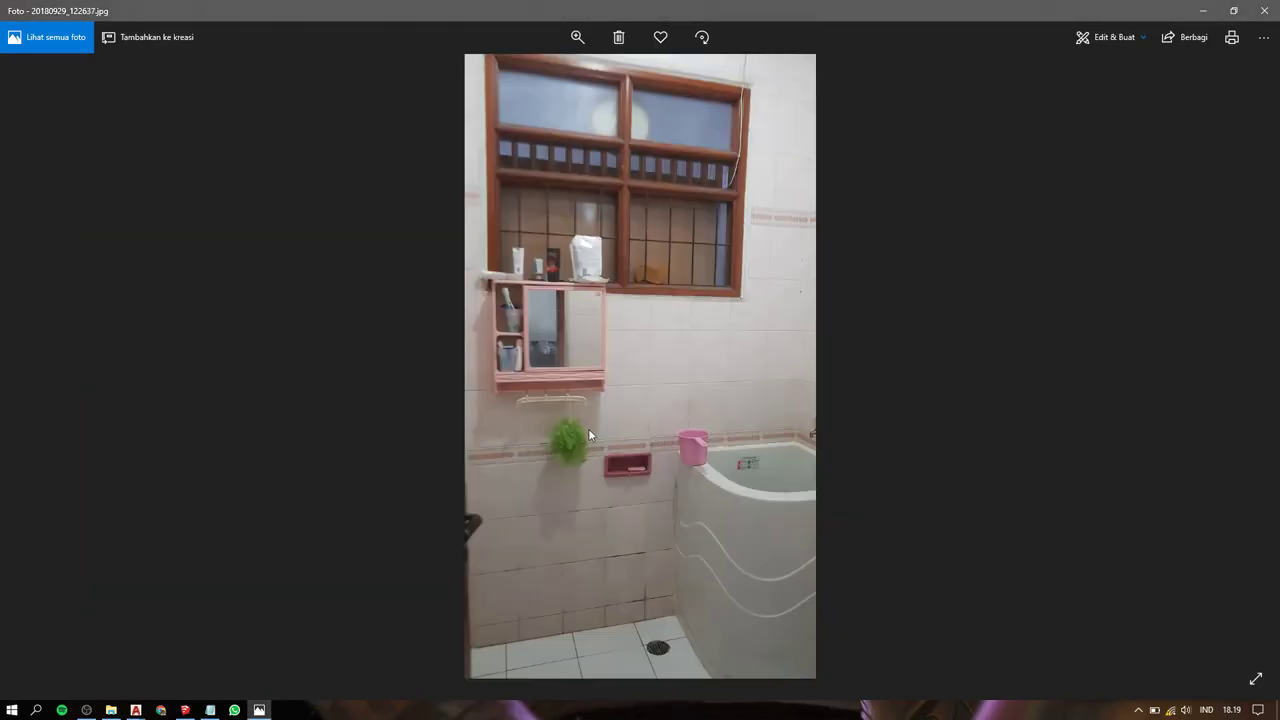
key("Right")
key("Right")
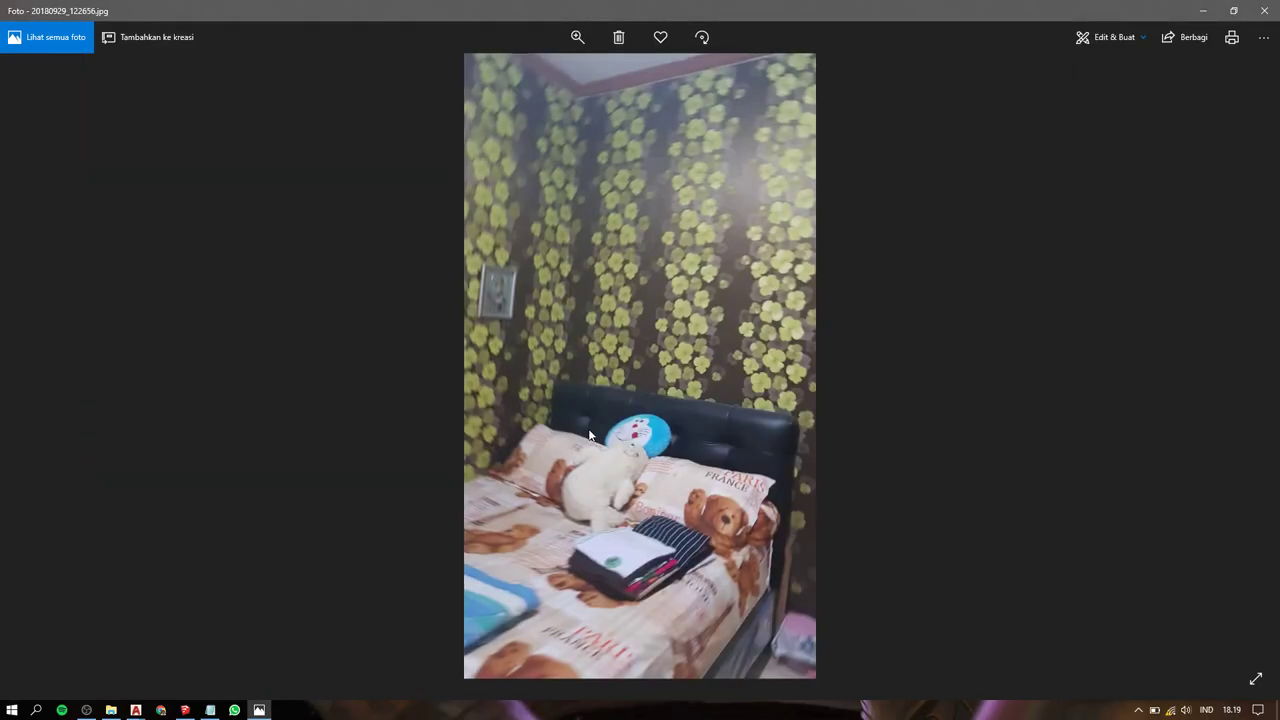
key("Right")
key("Right")
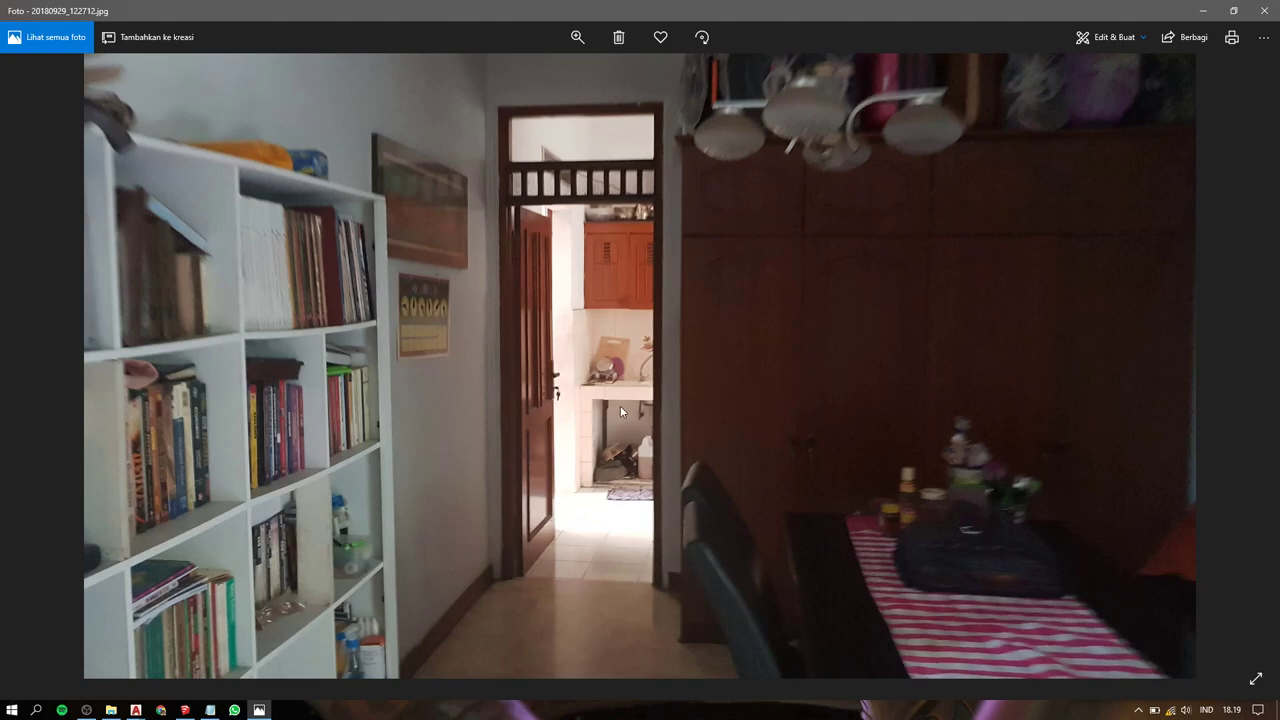
key("alt+Tab")
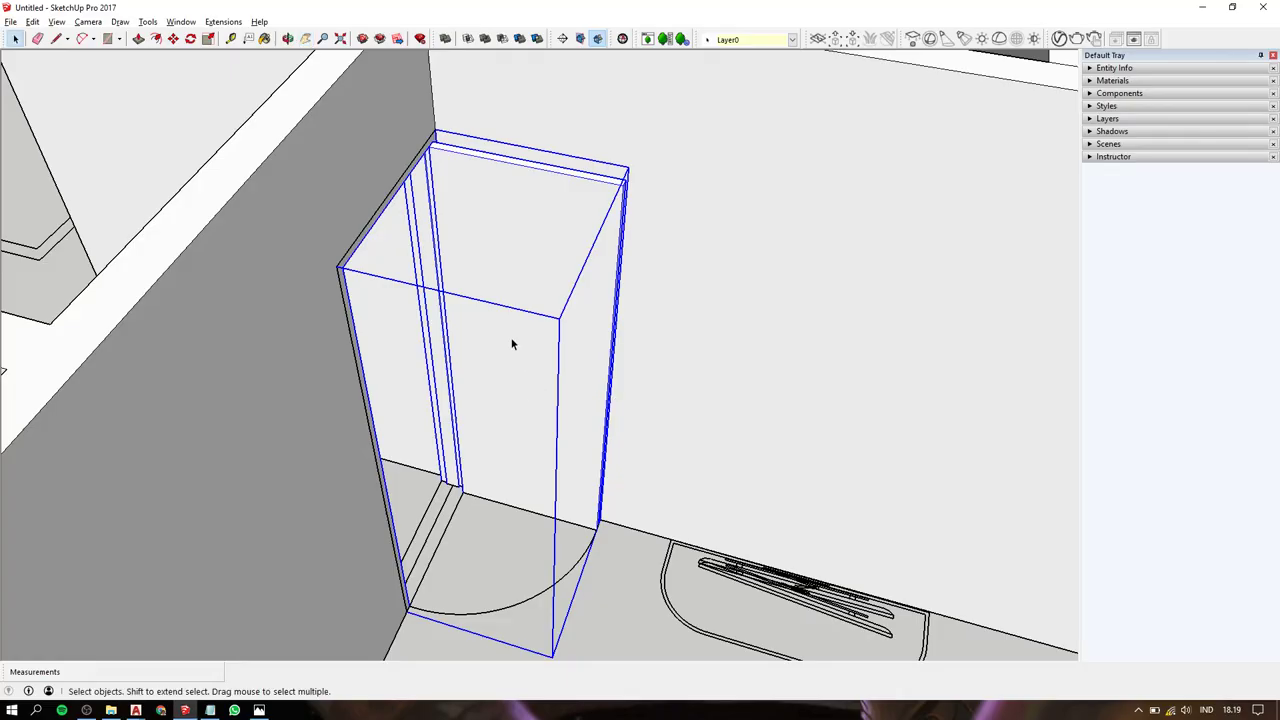
Orbit around the door and exit component editing back to the model.
scroll(510, 385, "up", 2)
scroll(514, 397, "up", 2)
scroll(534, 449, "down", 1)
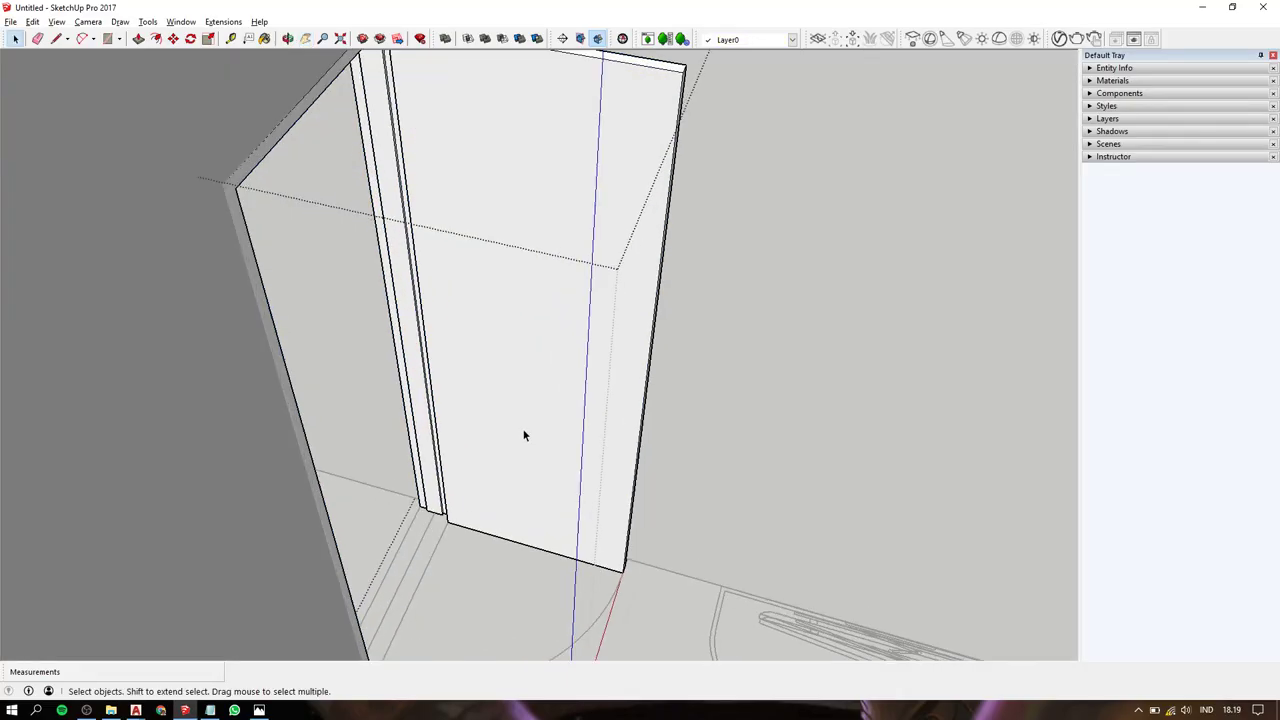
mouse_move(523, 434)
middle_mouse_down()
mouse_move(536, 326)
mouse_move(580, 468)
middle_mouse_up()
scroll(580, 465, "down", 2)
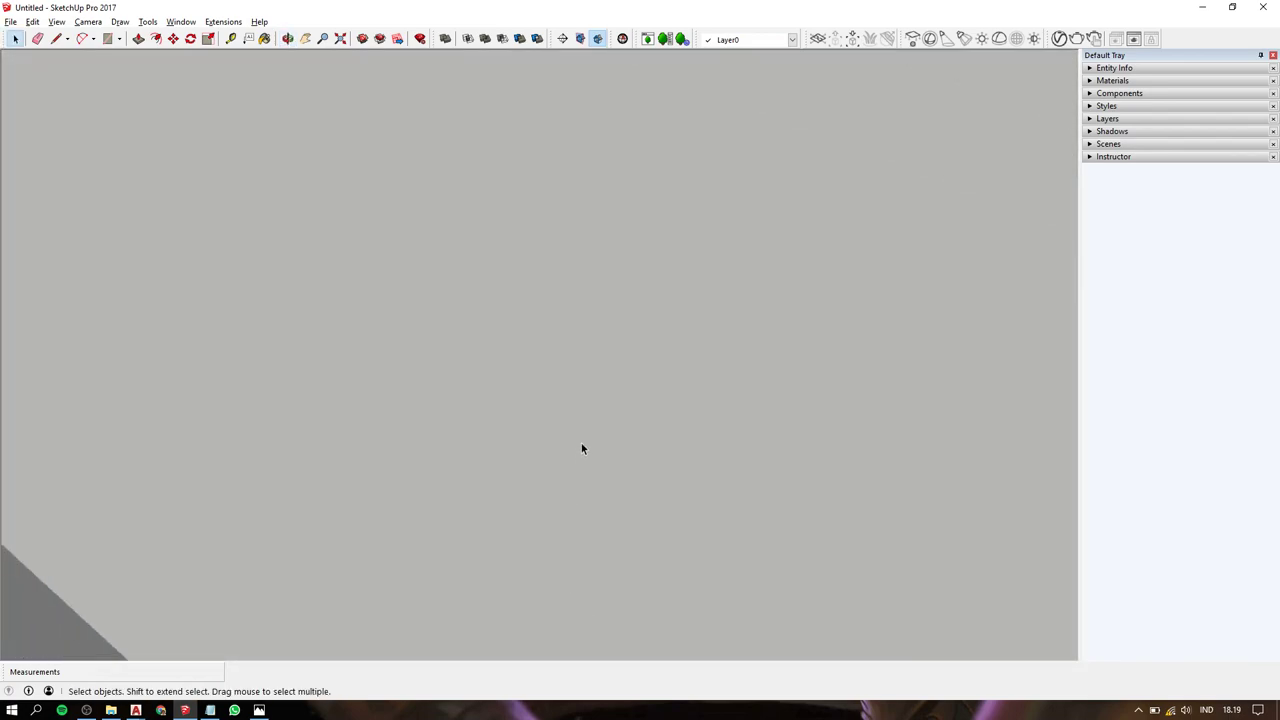
scroll(586, 430, "down", 4)
scroll(640, 395, "up", 3)
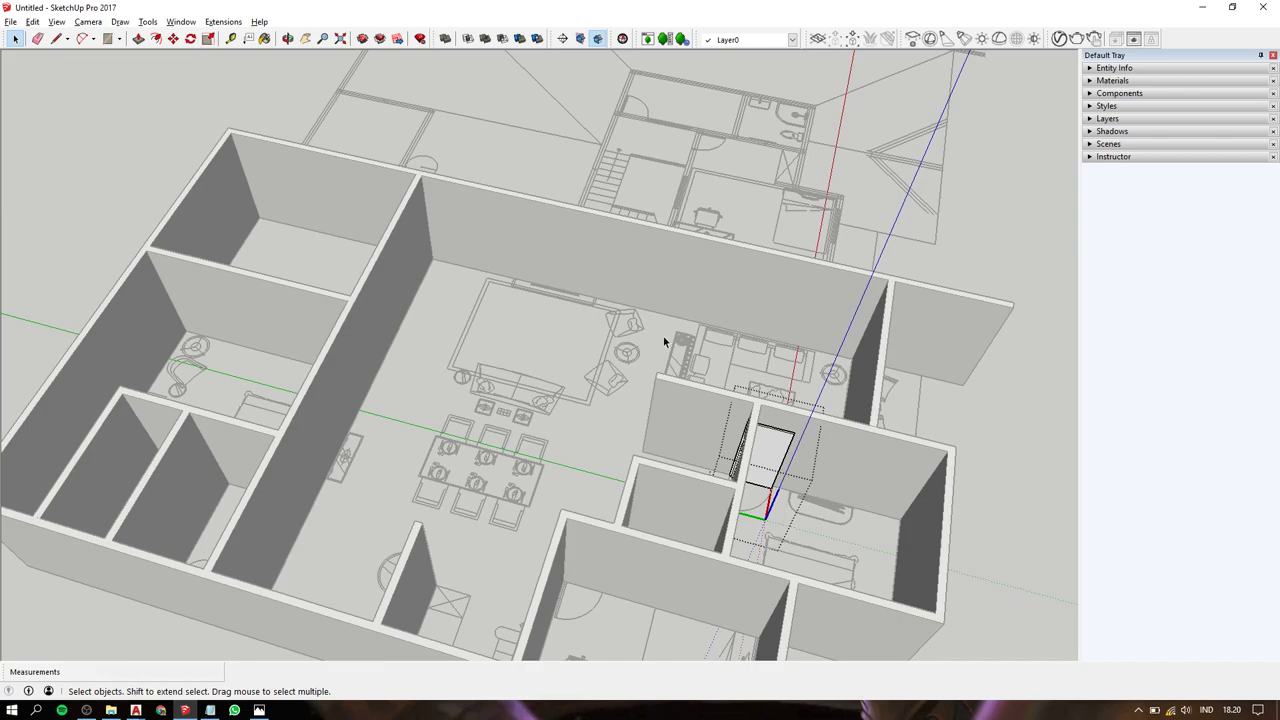
left_click(663, 342)
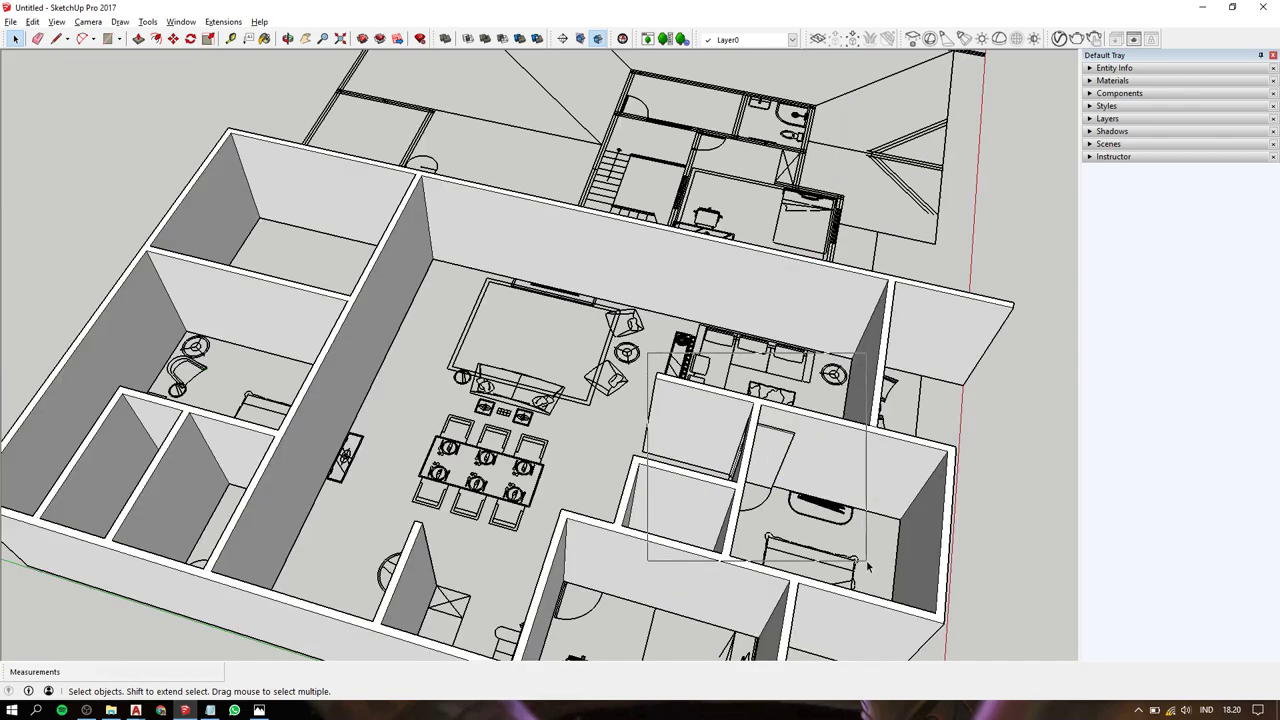
Copy the door component 24290 mm along the green axis into empty space.
scroll(800, 480, "down", 3)
scroll(815, 485, "down", 2)
key("m")
left_click(816, 486)
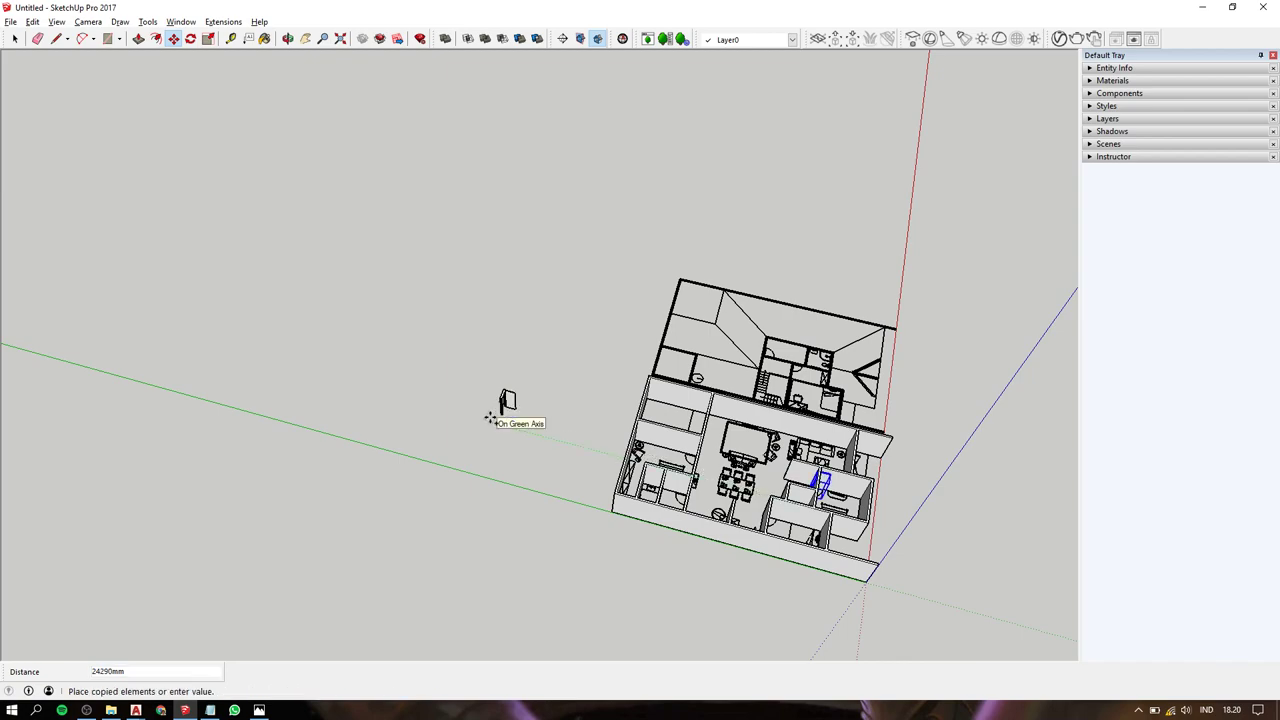
left_click(489, 418)
scroll(495, 415, "up", 3)
scroll(520, 425, "up", 2)
key("space")
scroll(522, 428, "down", 1)
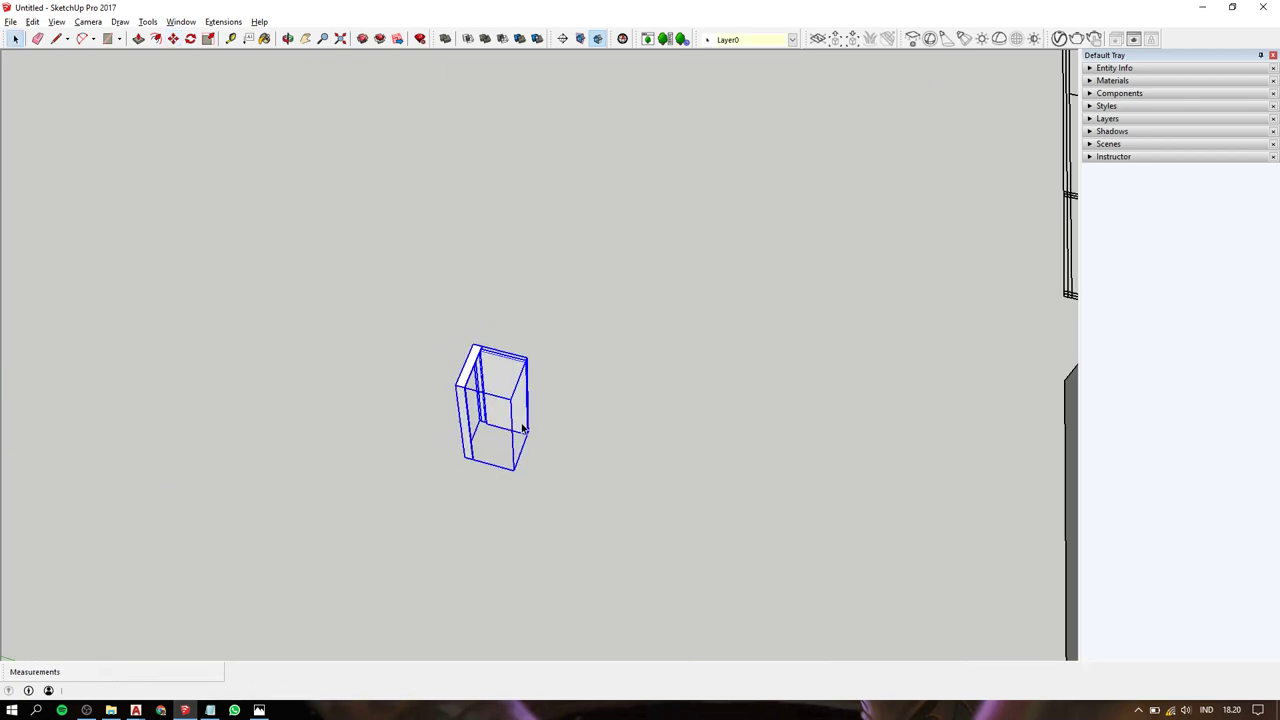
key("h")
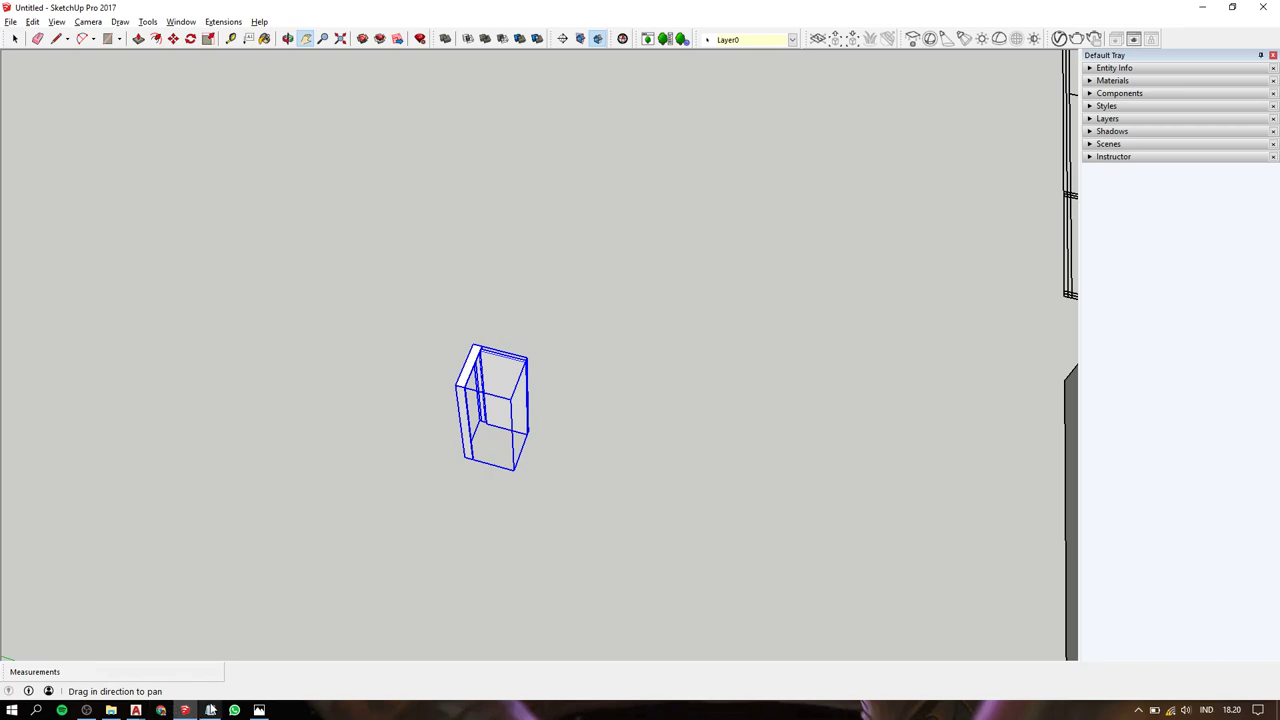
left_click(210, 710)
Add the Notepad line 'we can modified the door outside the layout because we using component.'.
key("Return")
key("Return")
type("we can modified the door outsi")
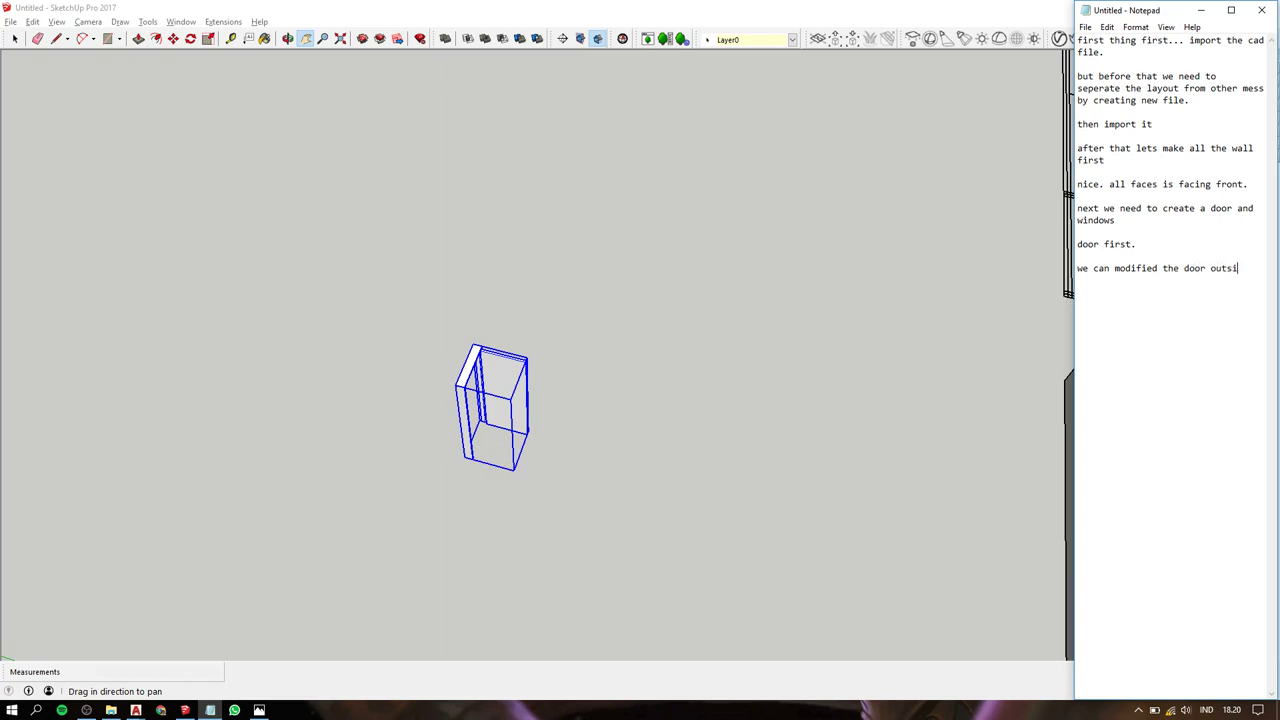
type("de the ")
type("layout beca")
type("use we using compon")
type("ent.")
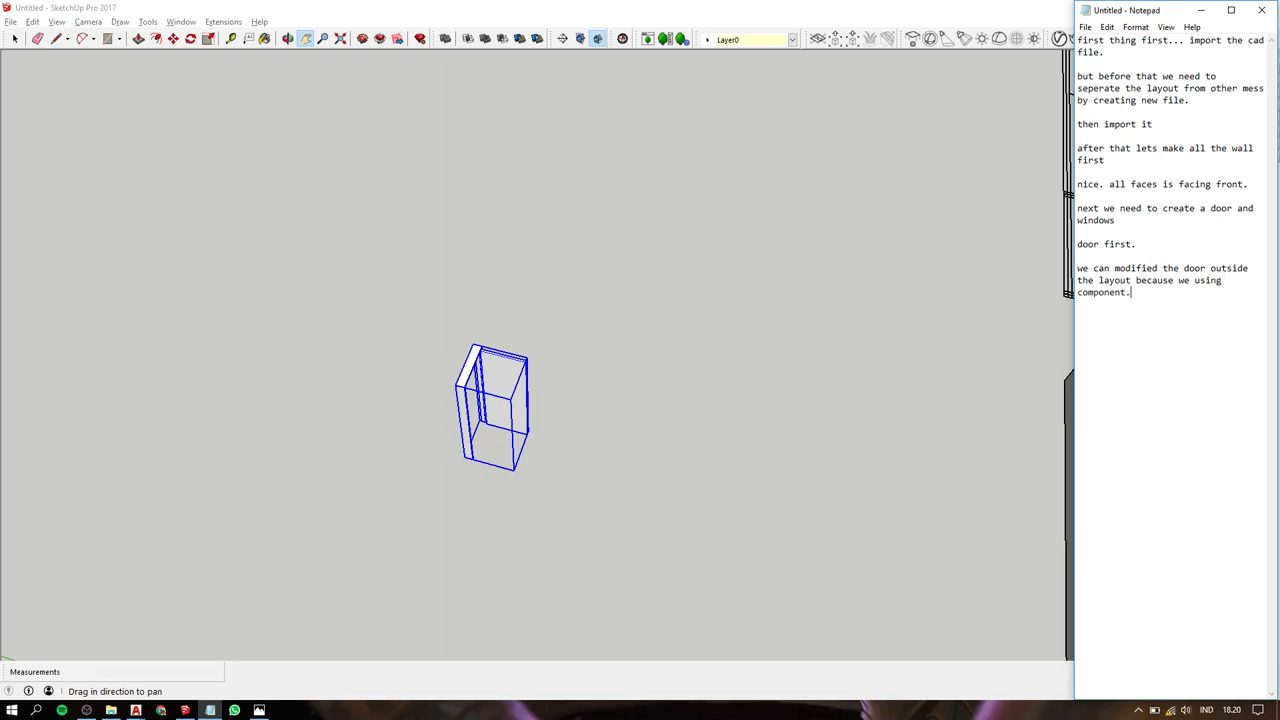
Copy the door box to the right of the original with Move and Ctrl.
left_click(737, 462)
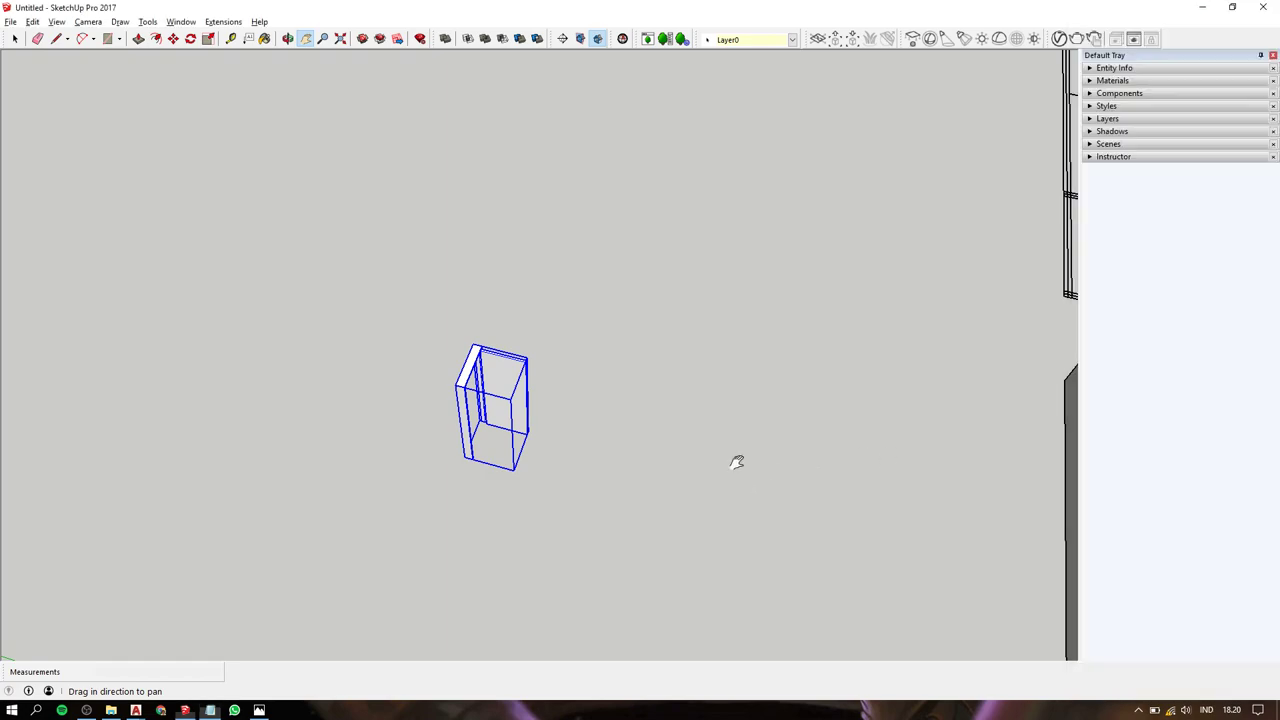
key("space")
key("m")
left_click(523, 449)
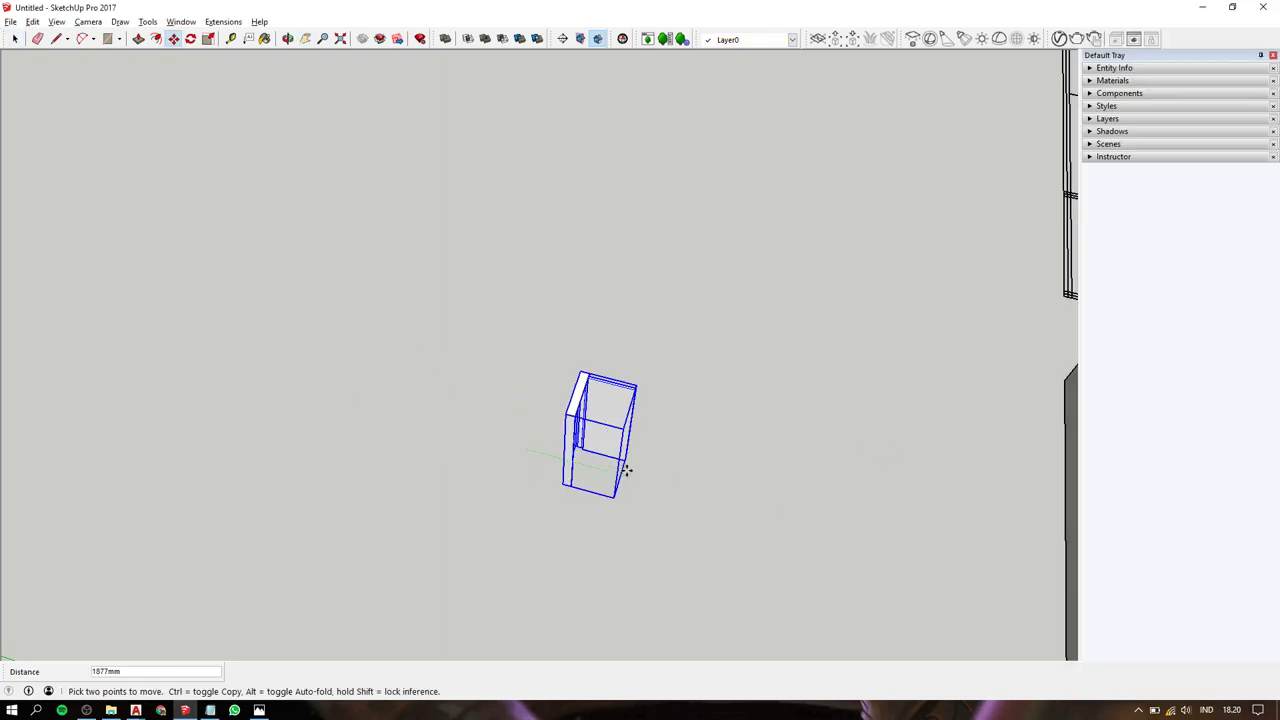
key("ctrl")
scroll(626, 470, "up", 1)
left_click(626, 470)
scroll(571, 420, "up", 3)
scroll(600, 277, "up", 2)
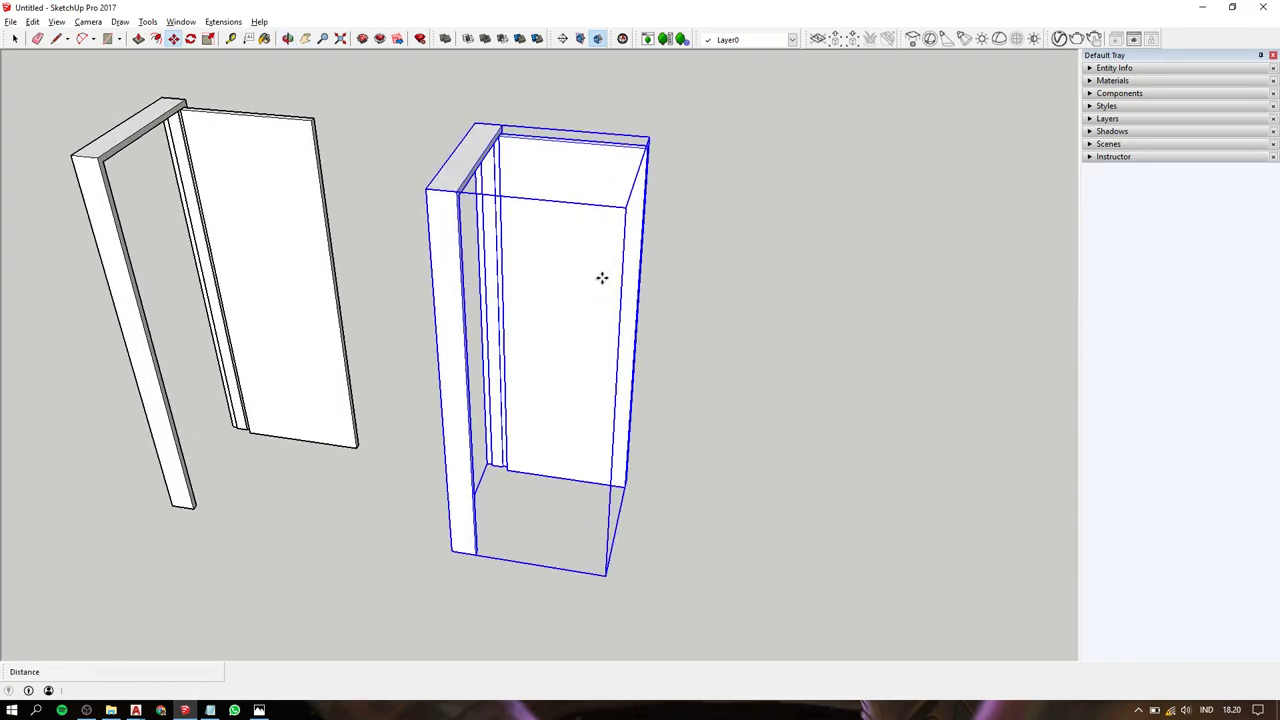
key("space")
Open the copied door component's nested door leaf for editing.
double_click(574, 349)
left_click(574, 351)
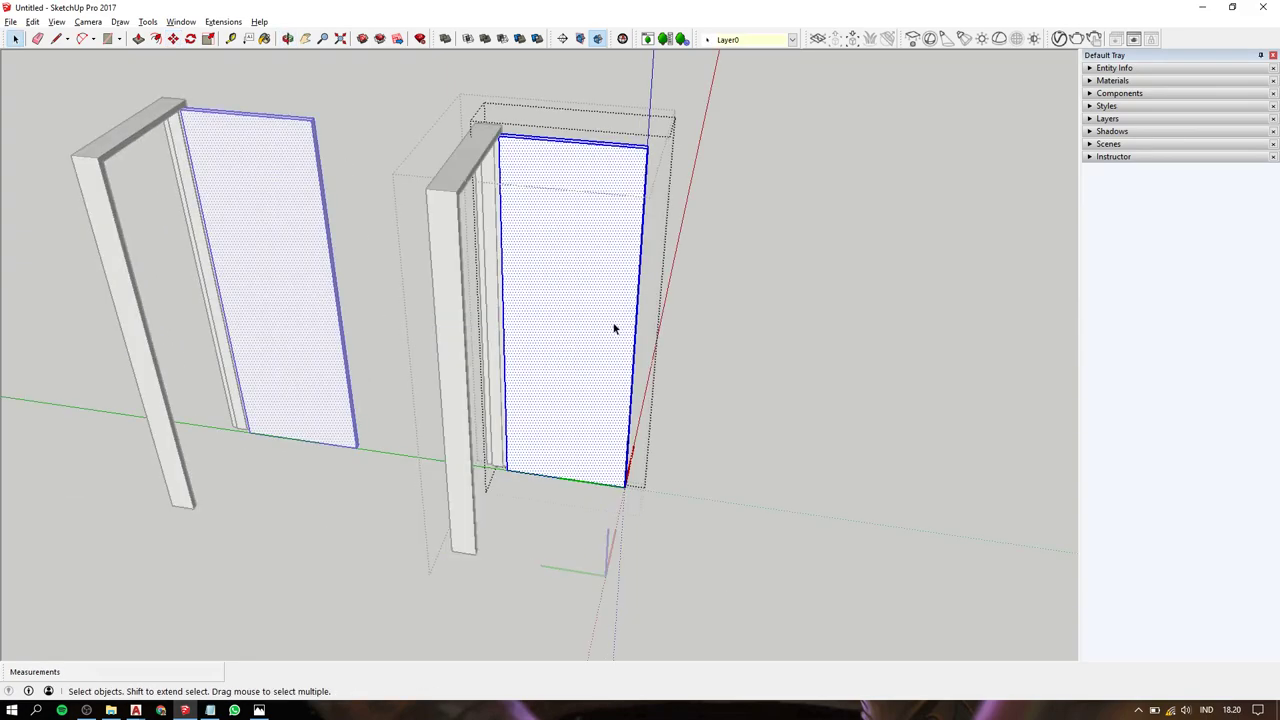
left_click(703, 346)
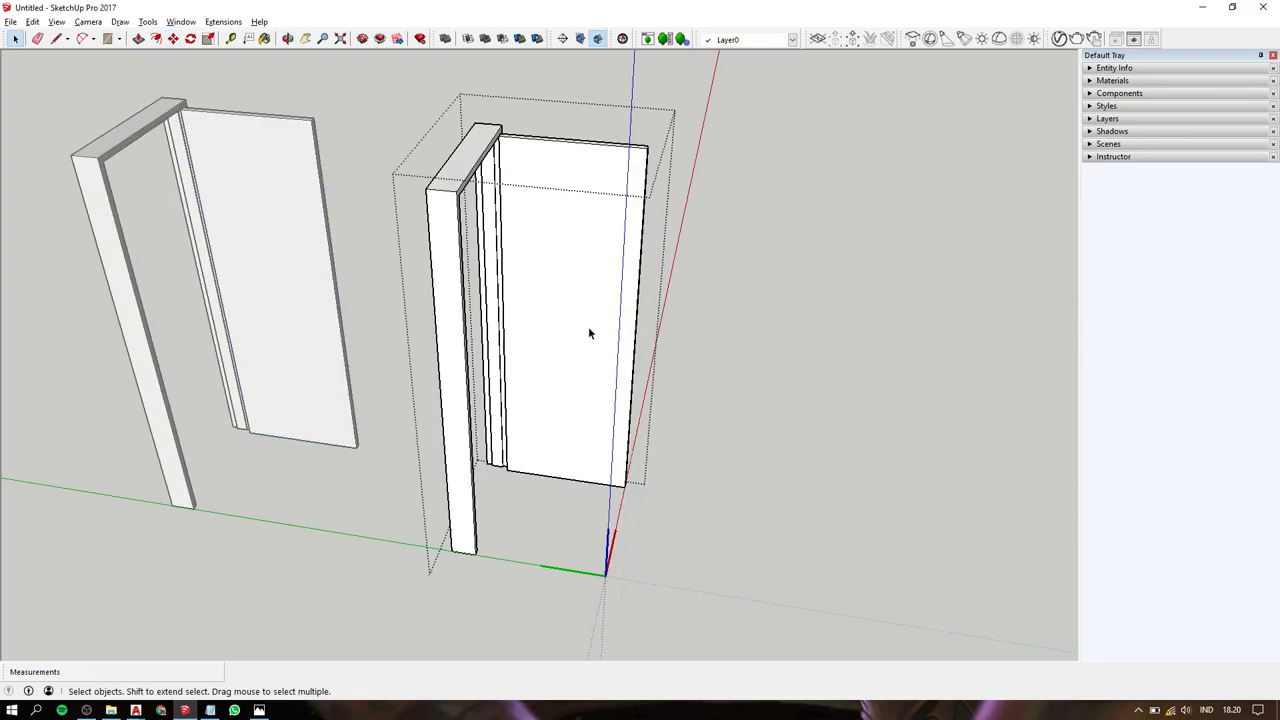
double_click(545, 415)
double_click(548, 340)
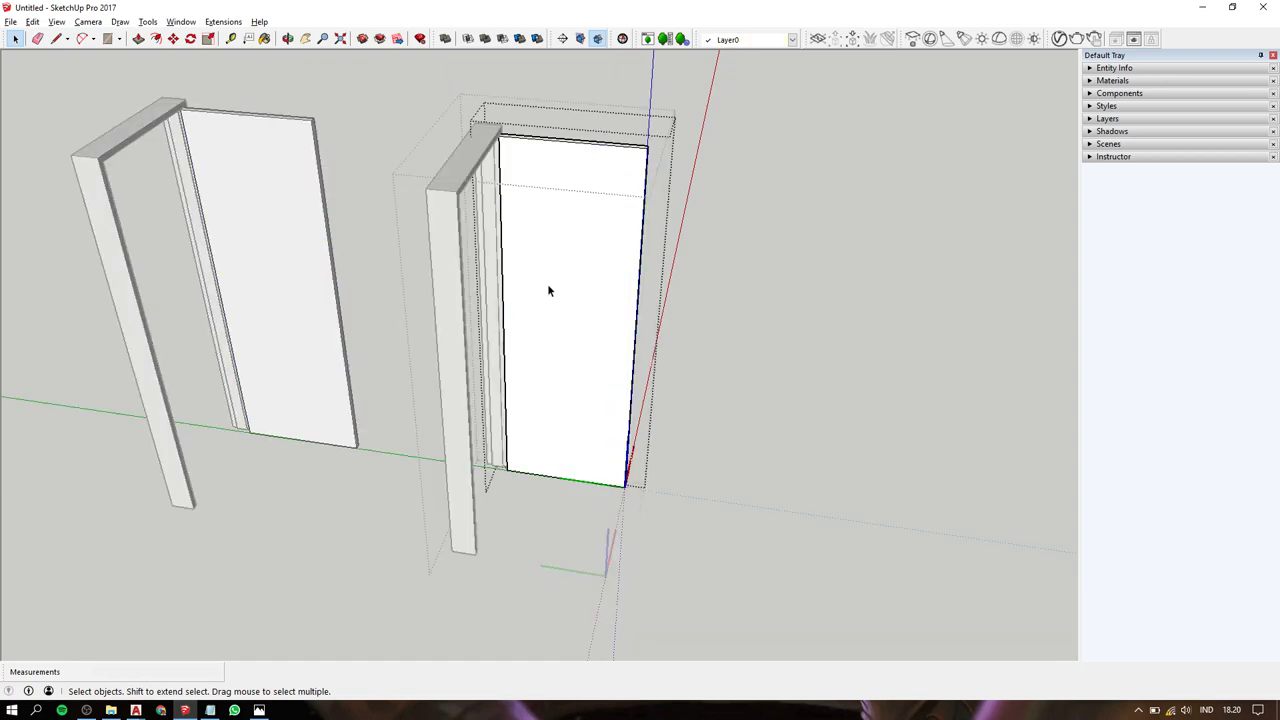
key("r")
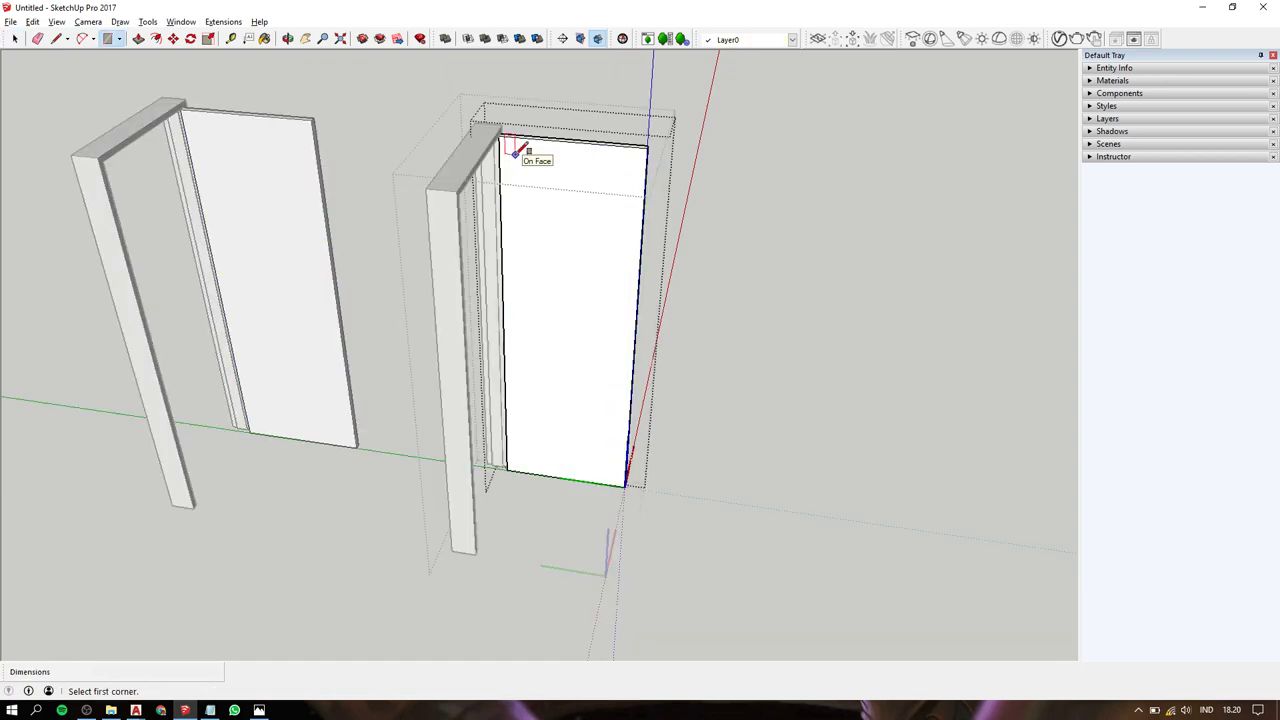
key("space")
Draw a horizontal divider across the door face and a vertical divider down the lower part.
key("l")
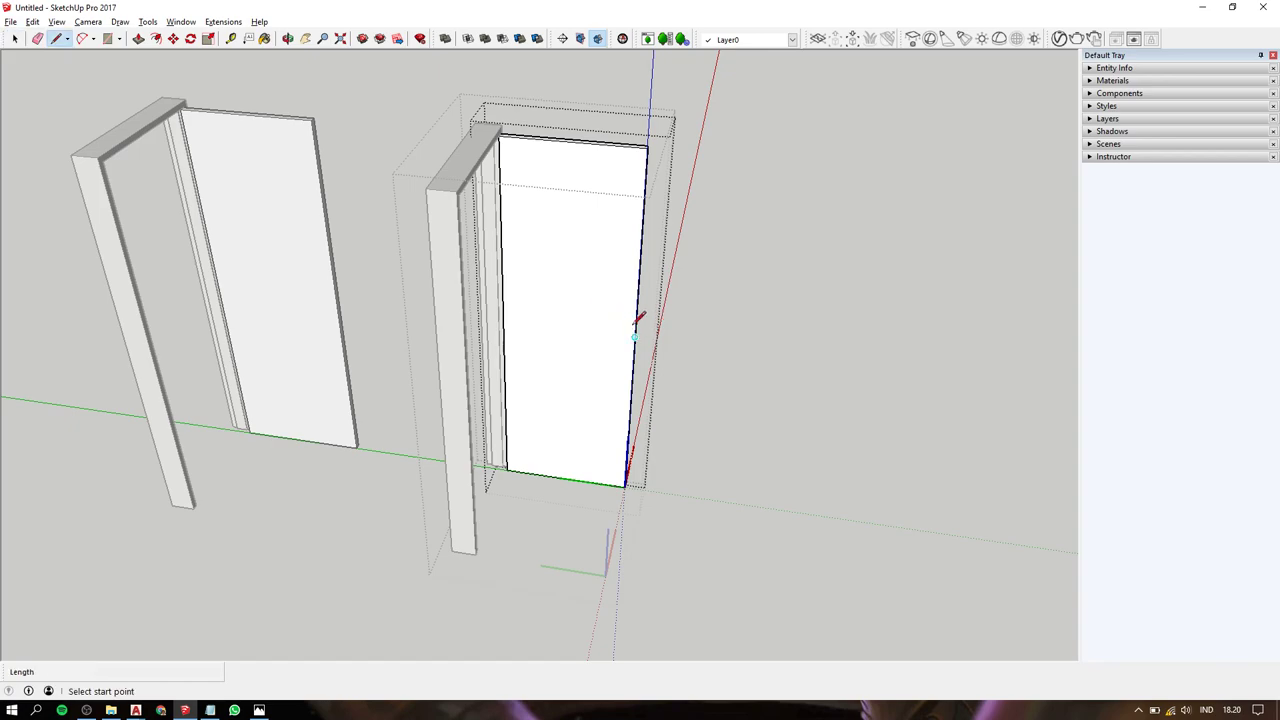
left_click(633, 337)
left_click(504, 324)
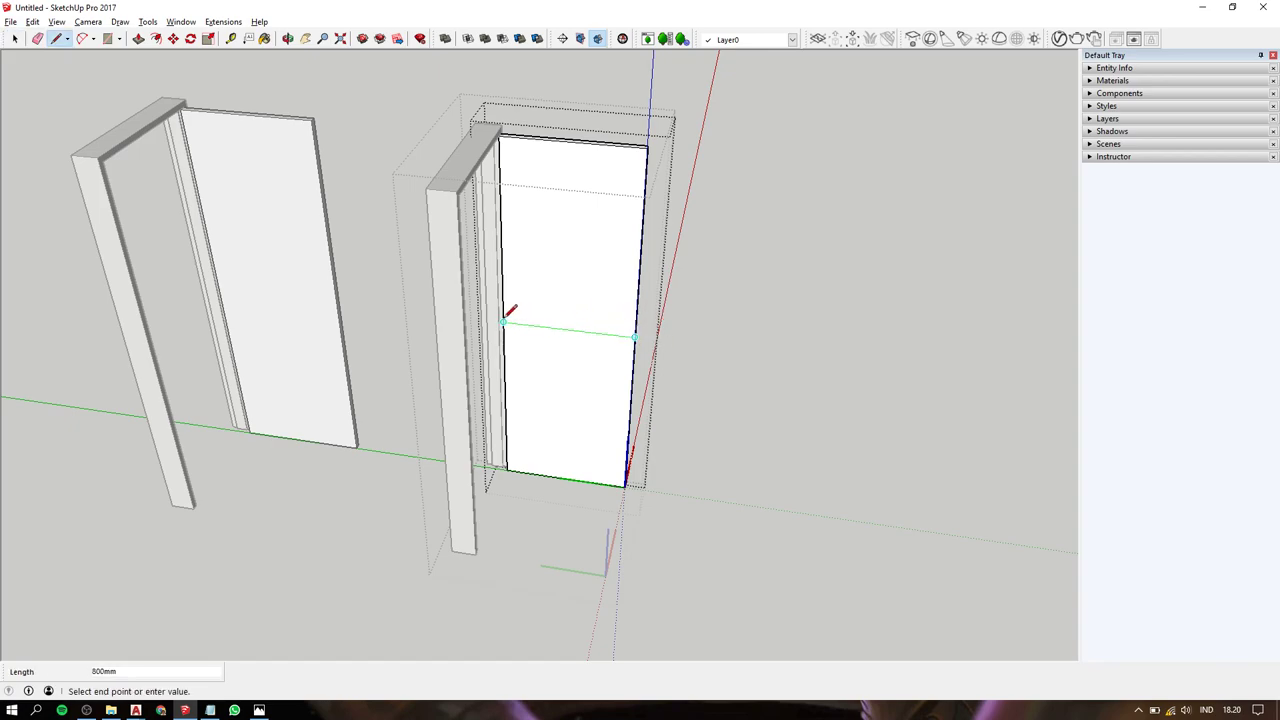
key("space")
left_click(537, 350)
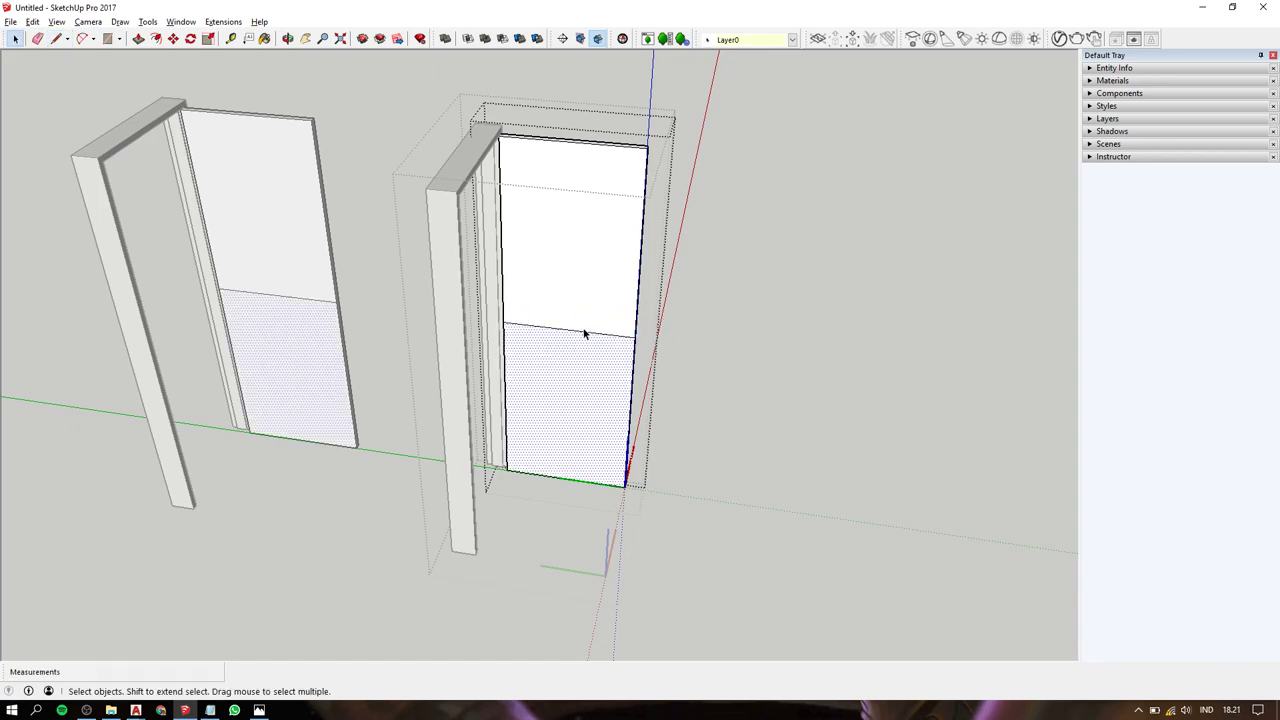
key("l")
left_click(567, 330)
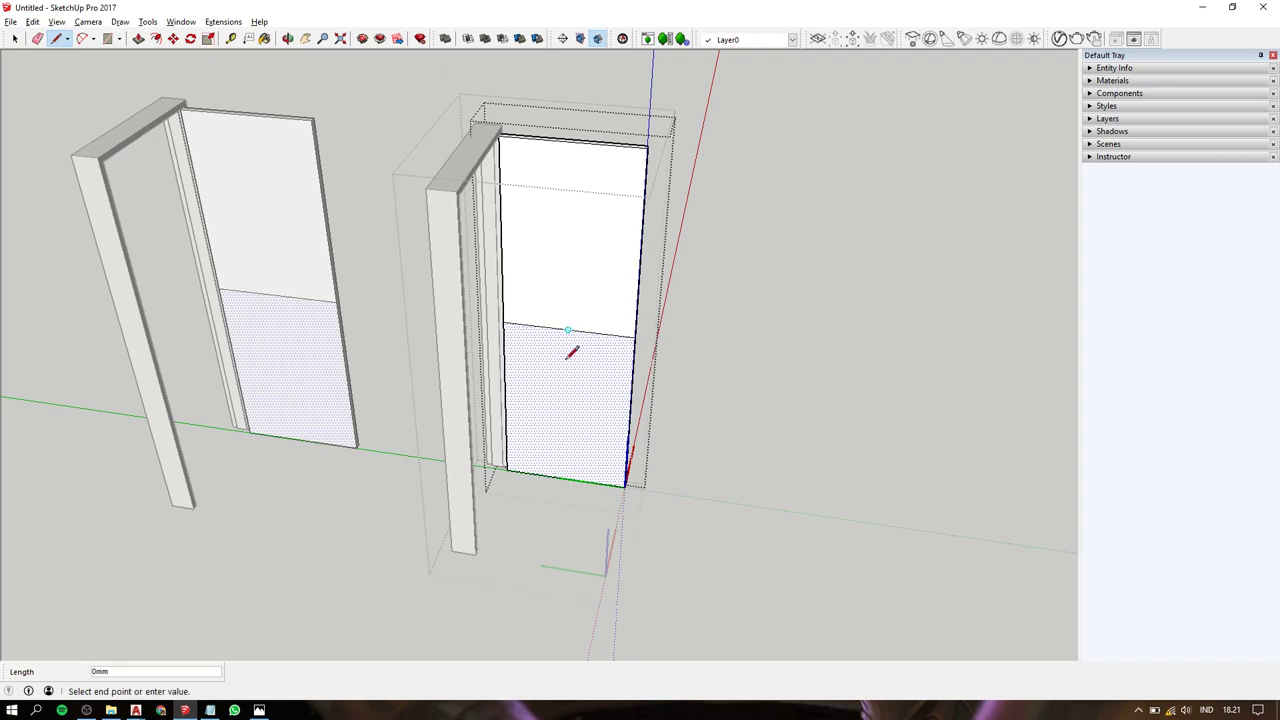
left_click(567, 480)
key("space")
Offset the right and left lower faces inward by 100 to form inset panels.
key("f")
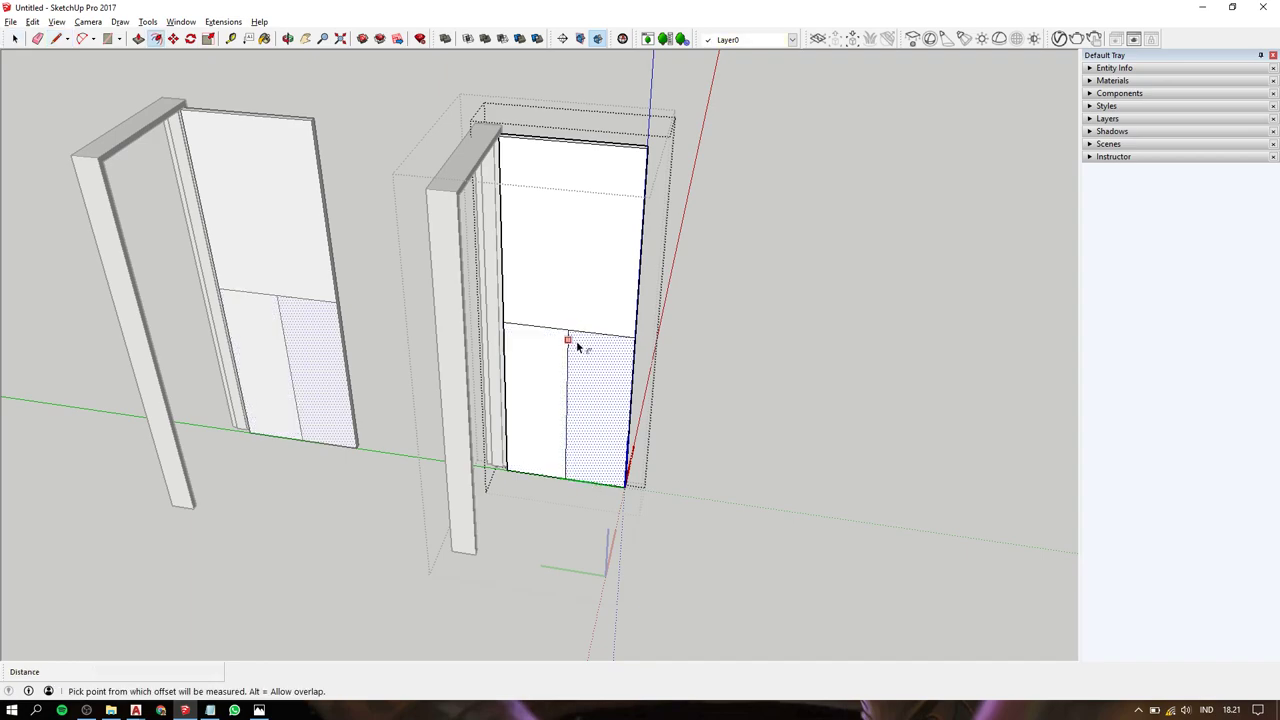
left_click(575, 331)
type("100")
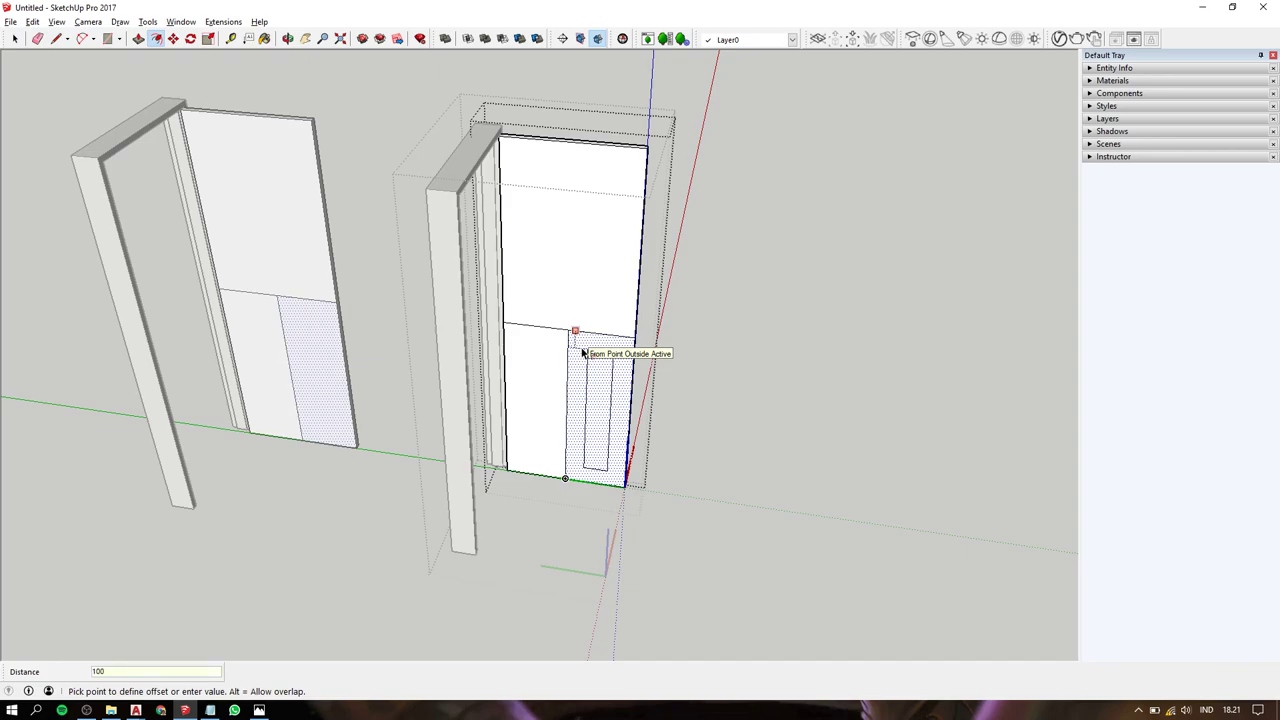
key("Return")
key("space")
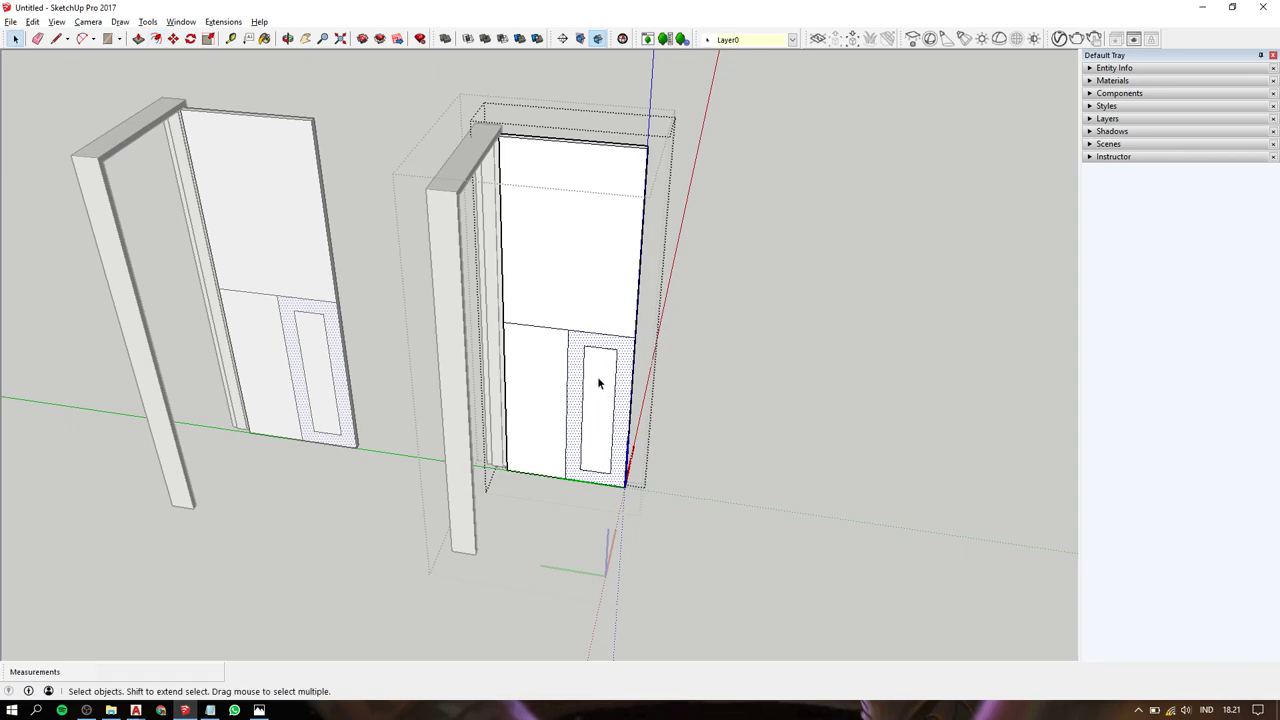
scroll(597, 376, "up", 3)
scroll(597, 376, "up", 2)
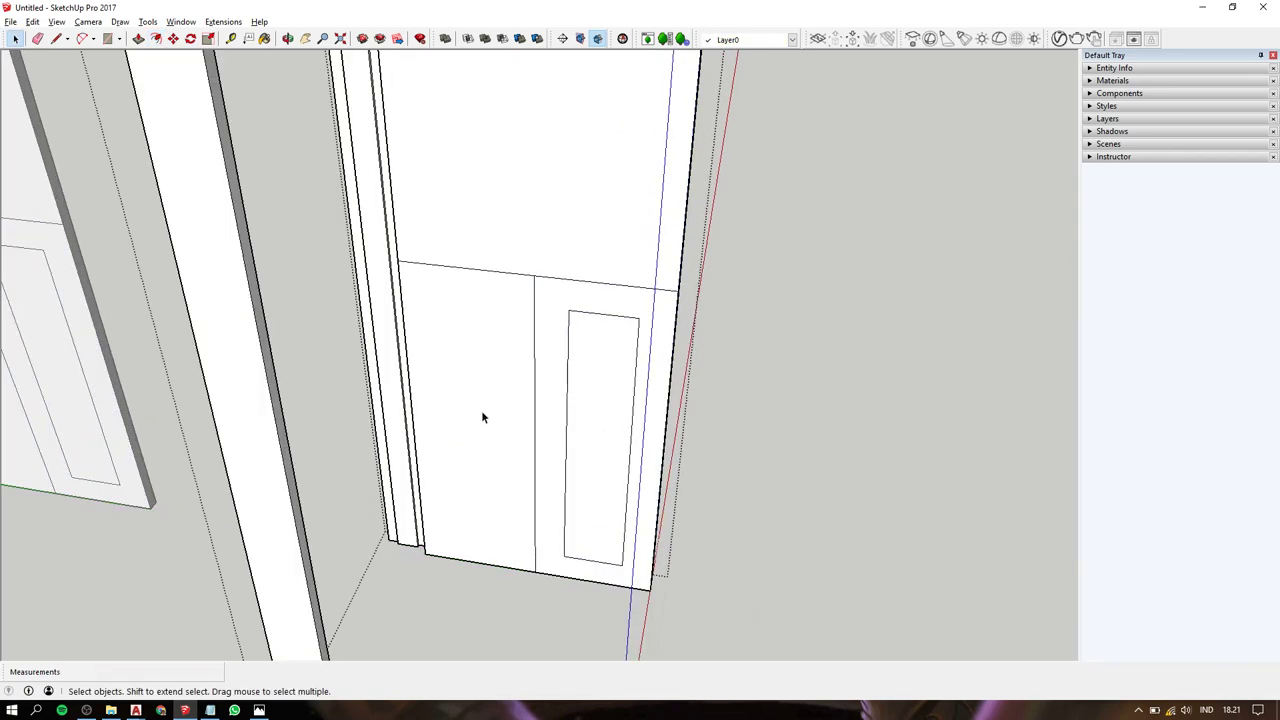
left_click(481, 357)
key("f")
left_click(534, 333)
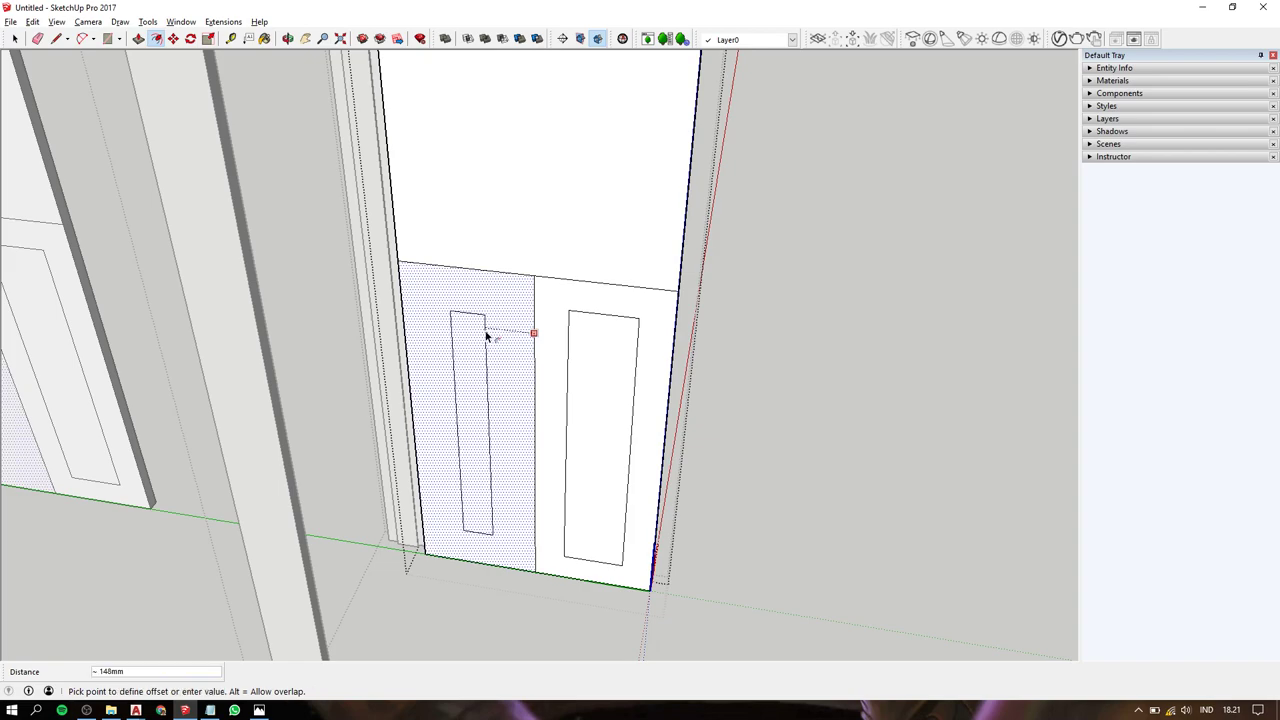
key("Return")
key("space")
scroll(486, 332, "down", 2)
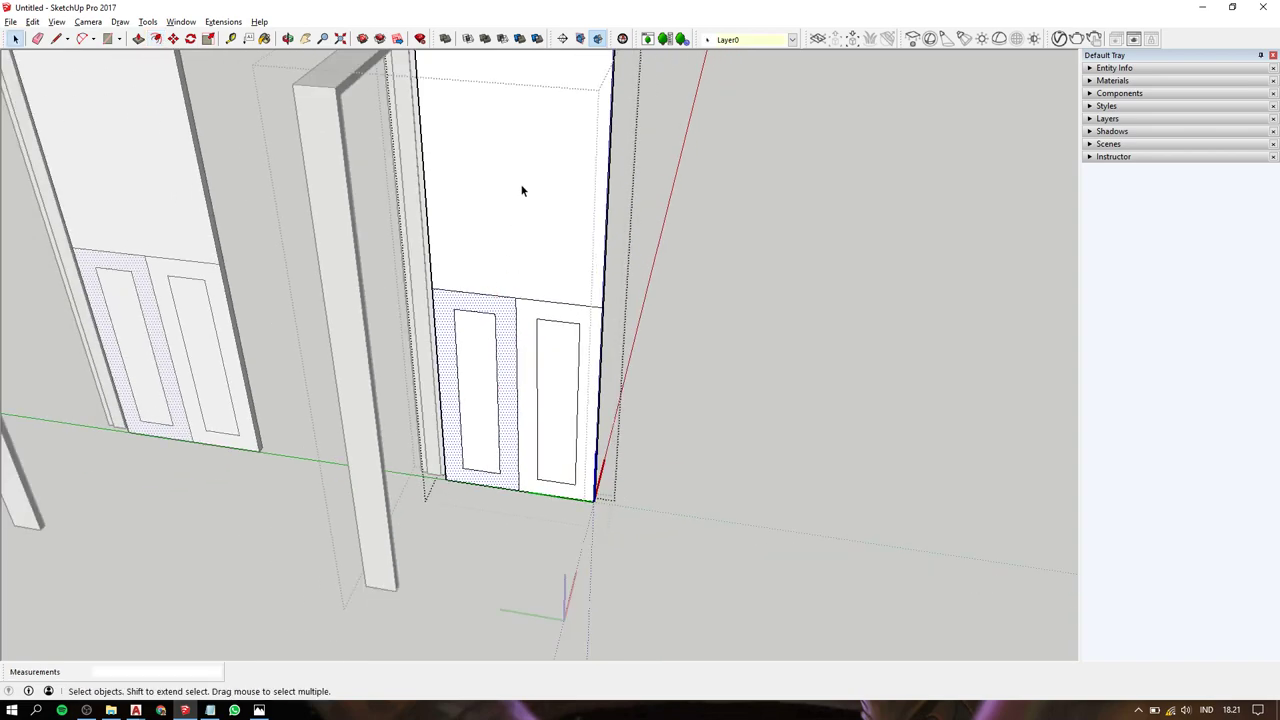
Offset the upper door face inward for the large upper panel, then select the door geometry.
left_click(524, 185)
key("f")
left_click(607, 156)
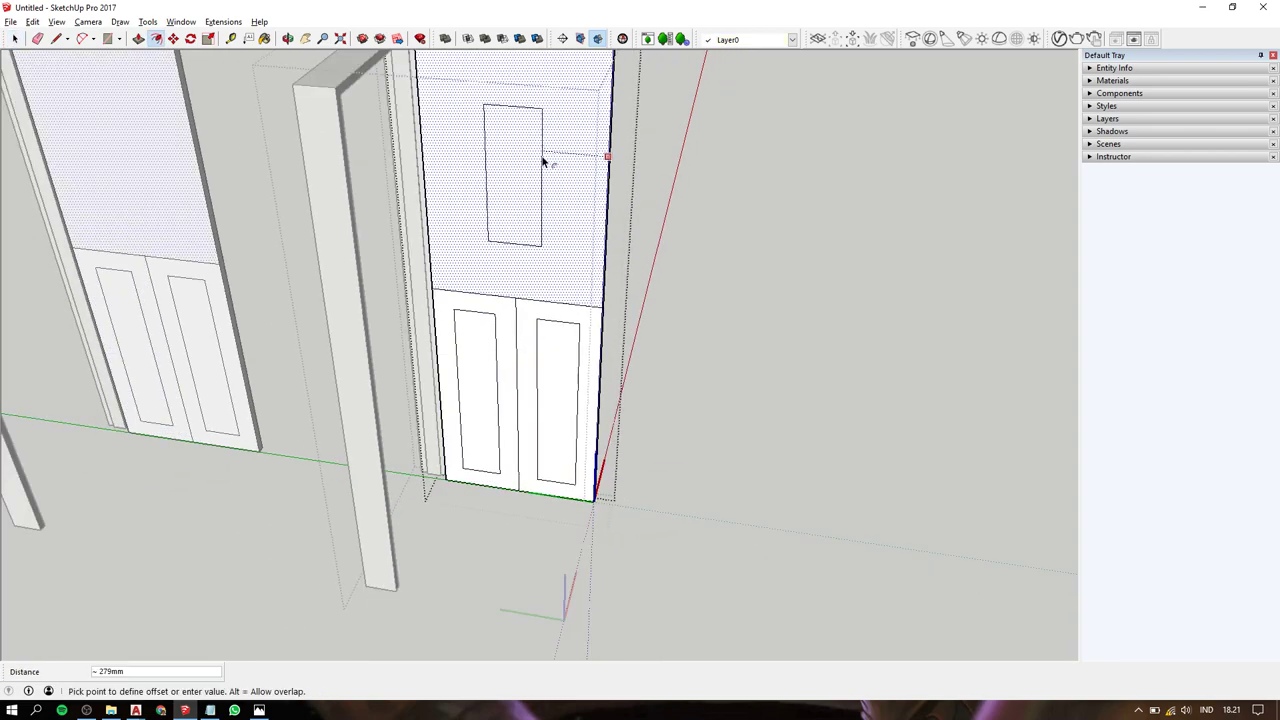
key("Return")
key("space")
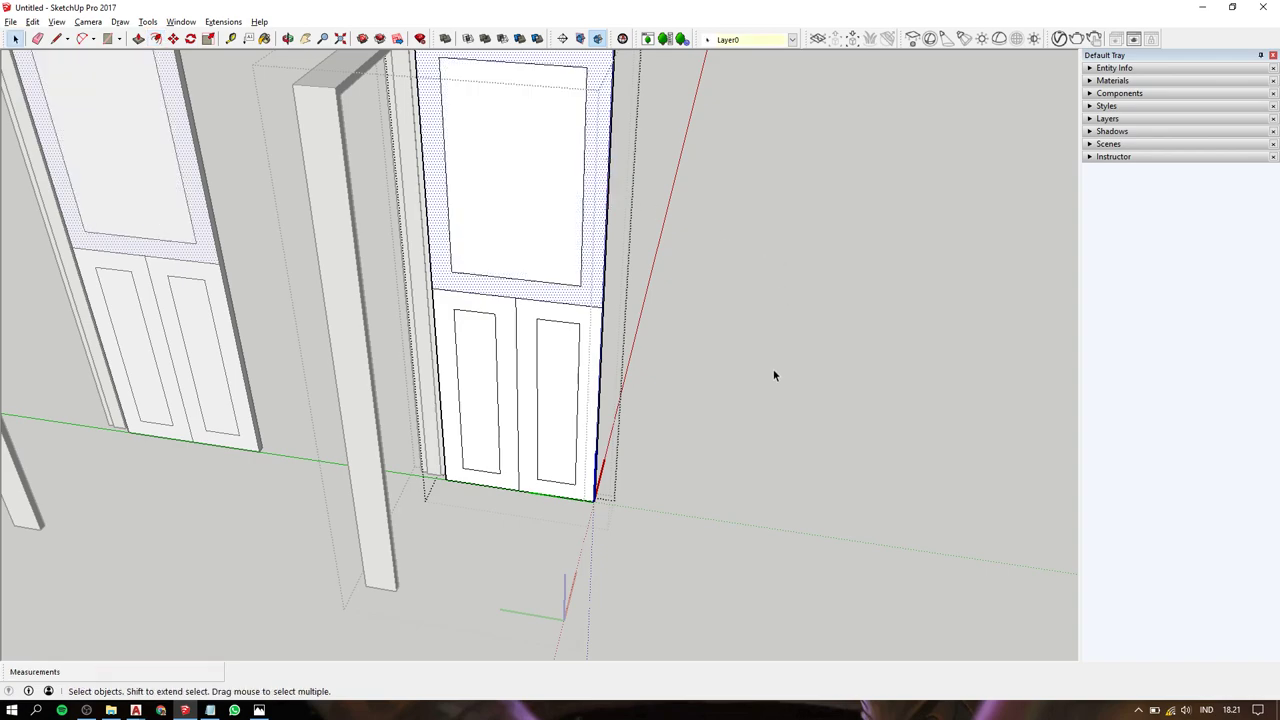
middle_click_drag(774, 371, 550, 327)
triple_click(519, 305)
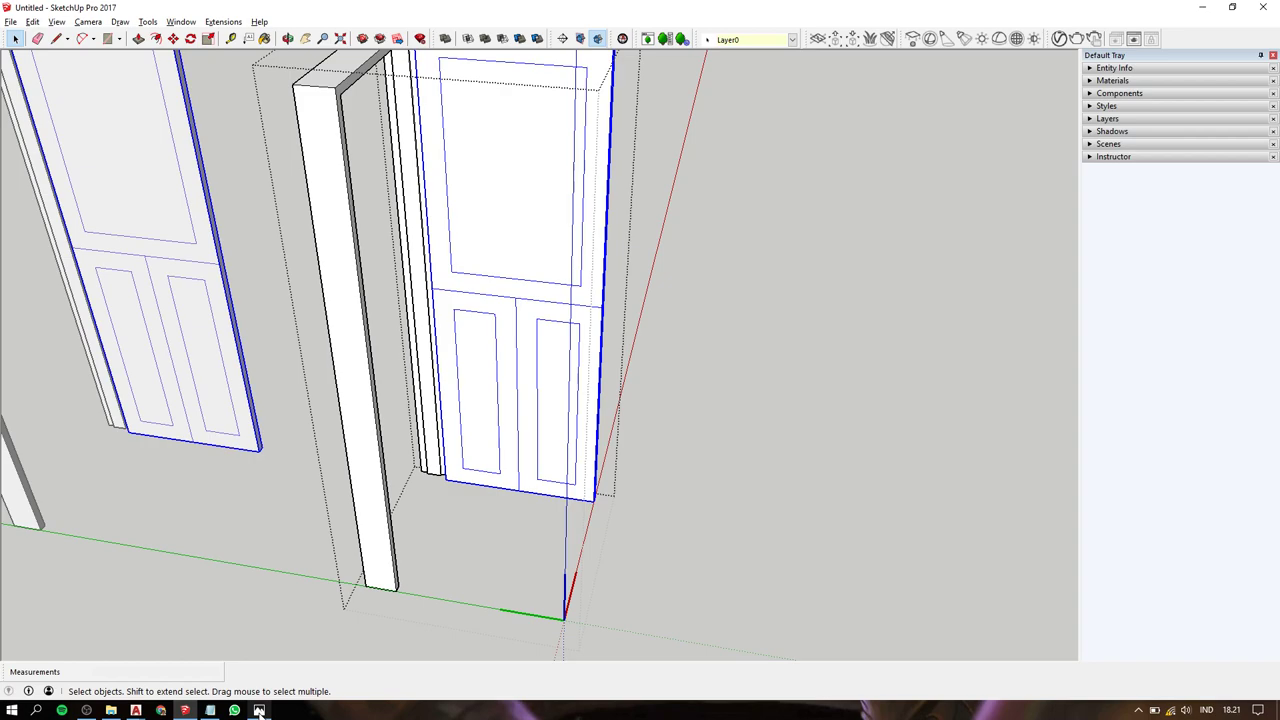
Pan and zoom to the door's bottom corner and clear the selection.
scroll(565, 482, "up", 3)
scroll(565, 482, "up", 2)
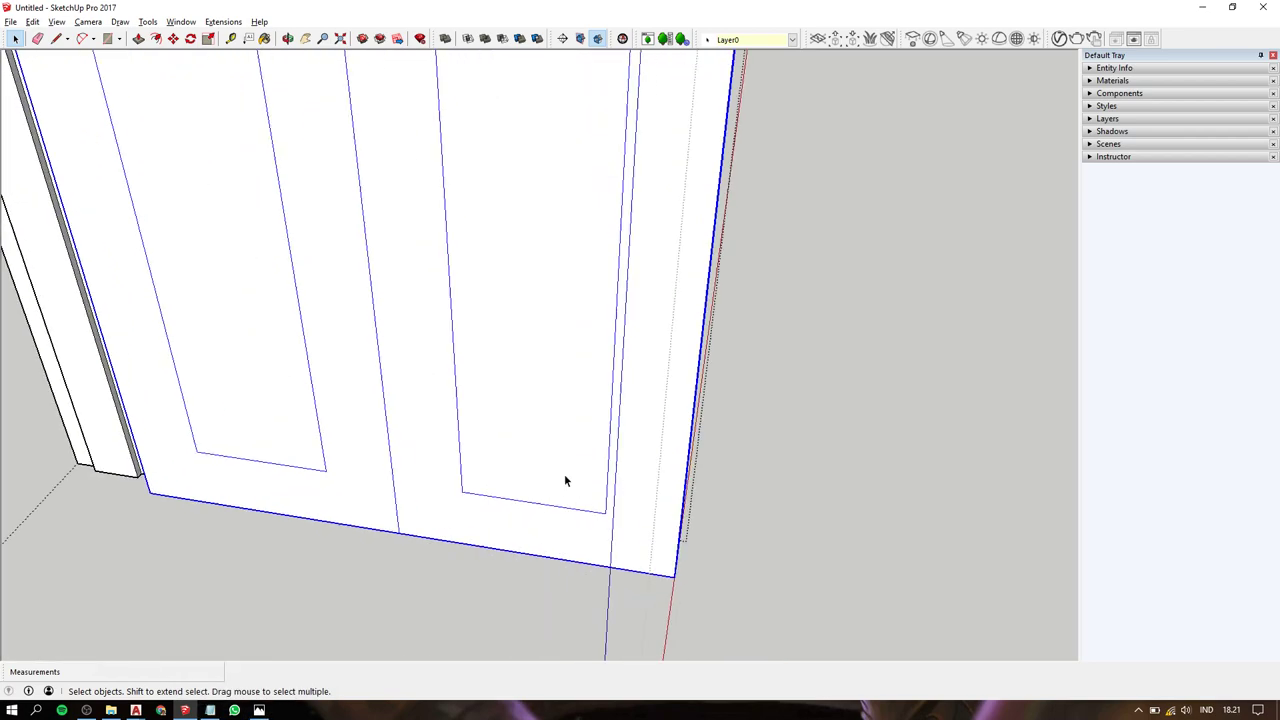
scroll(565, 482, "up", 2)
key("h")
left_click_drag(580, 420, 575, 428)
scroll(570, 415, "down", 3)
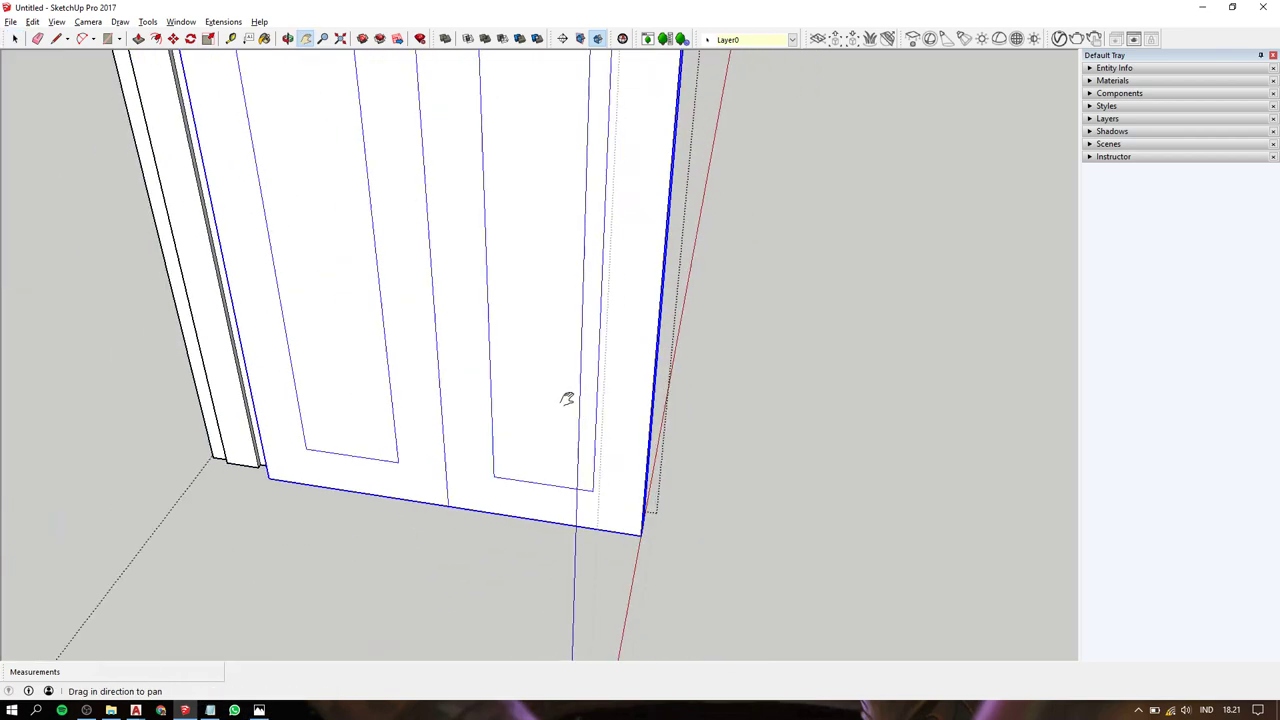
scroll(600, 440, "down", 3)
key("space")
left_click(650, 507)
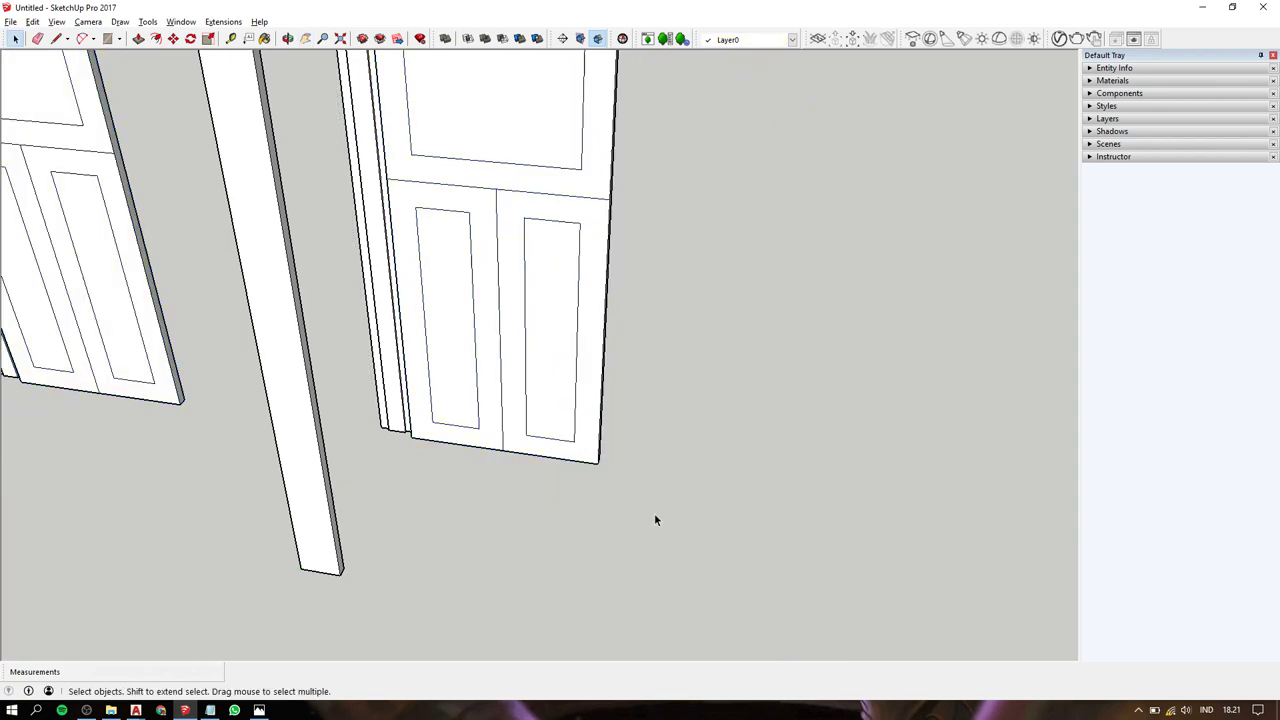
Draw a 10 x 10 mm square moulding profile at the door's bottom corner.
key("l")
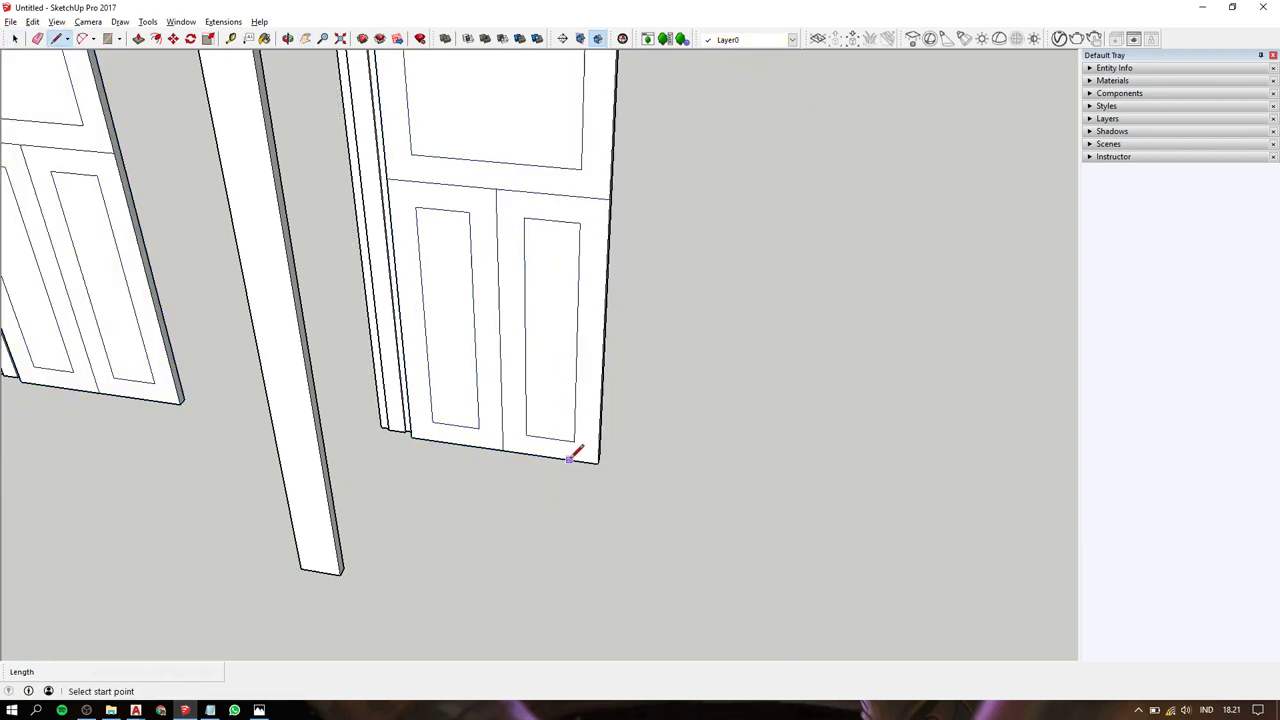
left_click(575, 455)
scroll(575, 455, "up", 3)
scroll(575, 457, "up", 3)
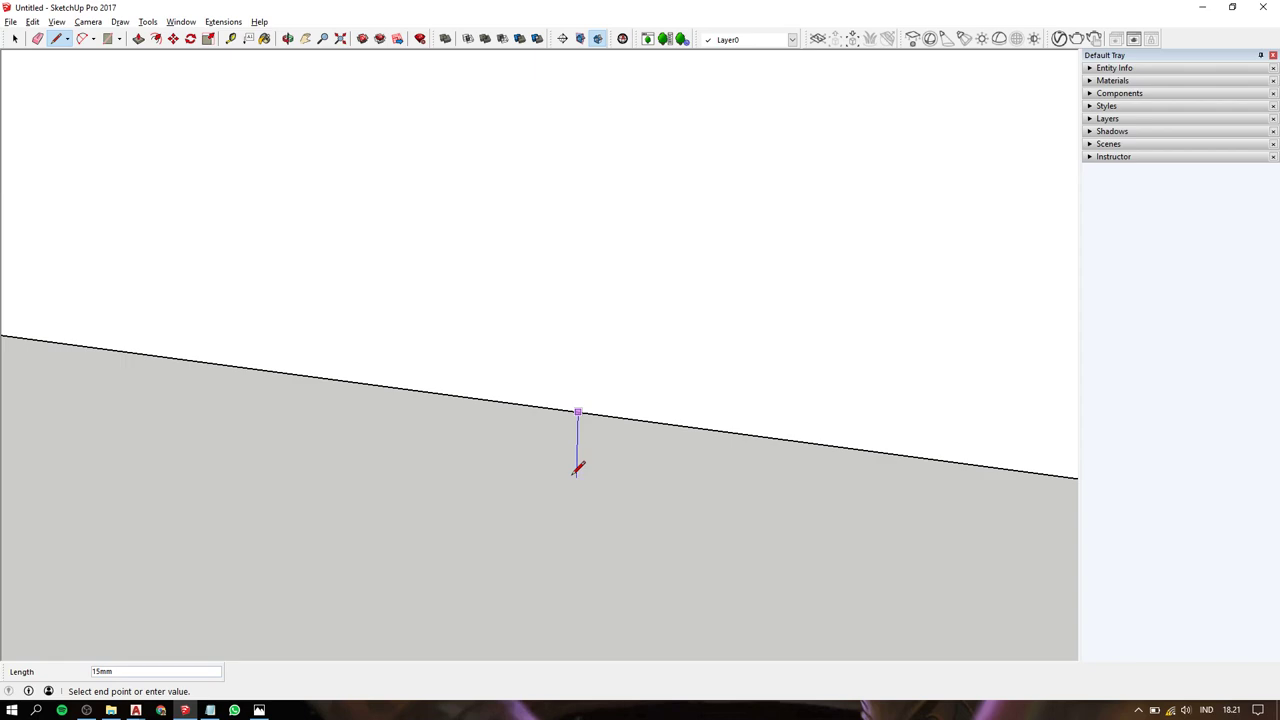
type("10")
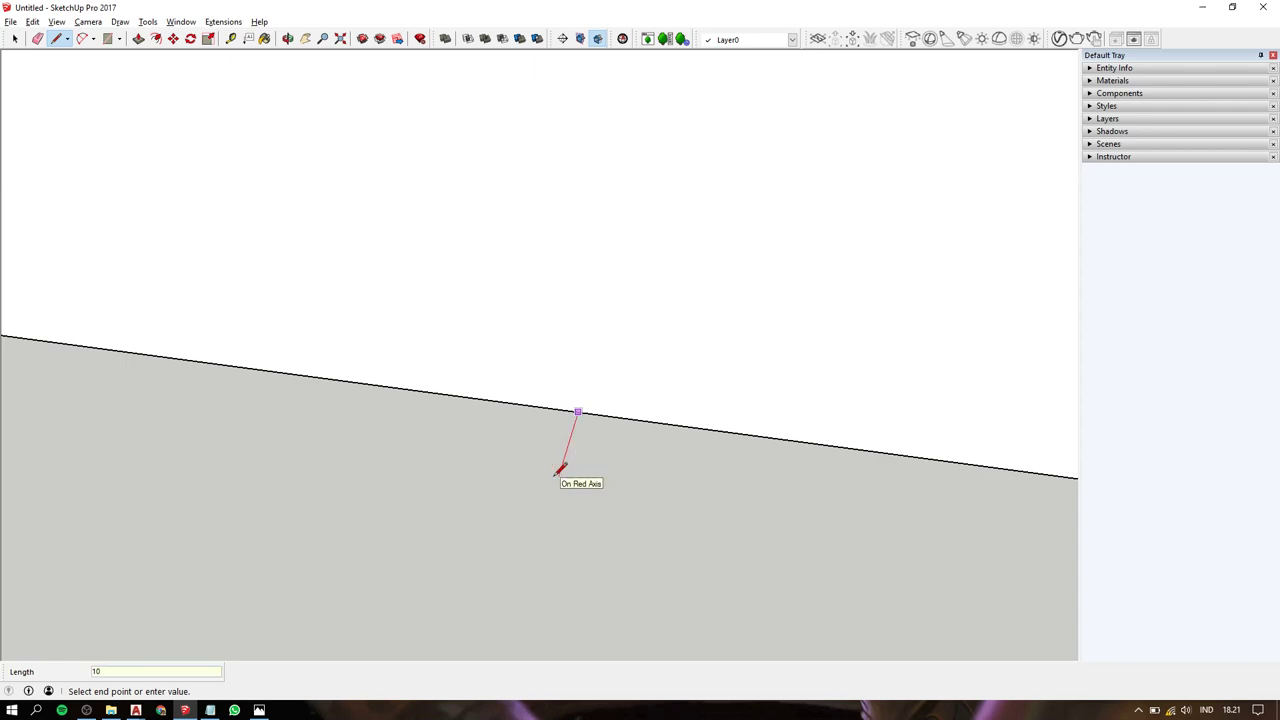
key("Return")
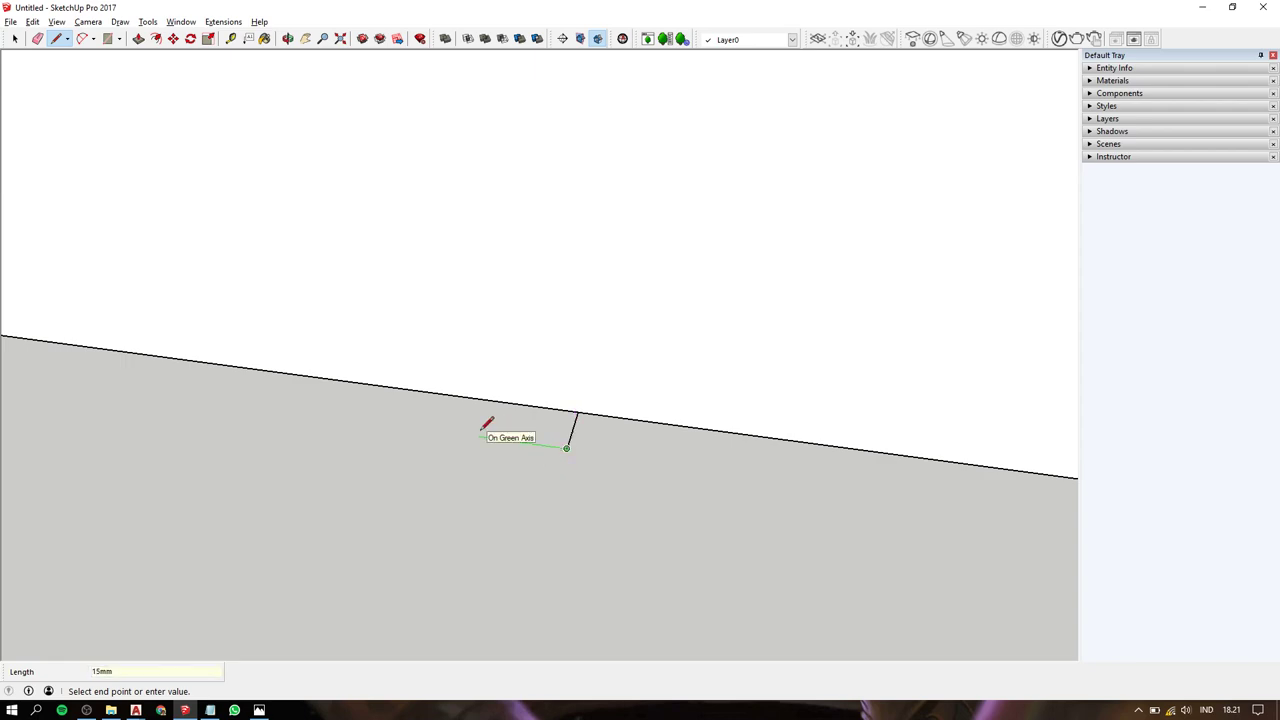
type("10")
key("Return")
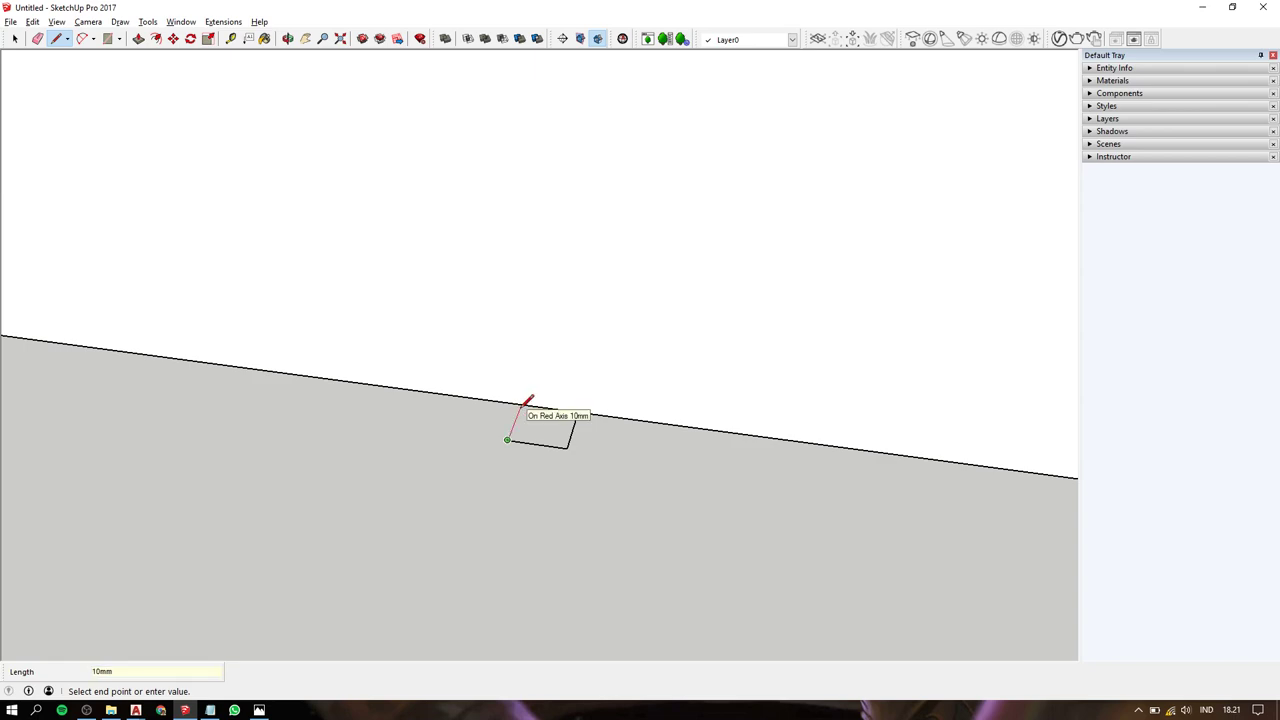
type("10")
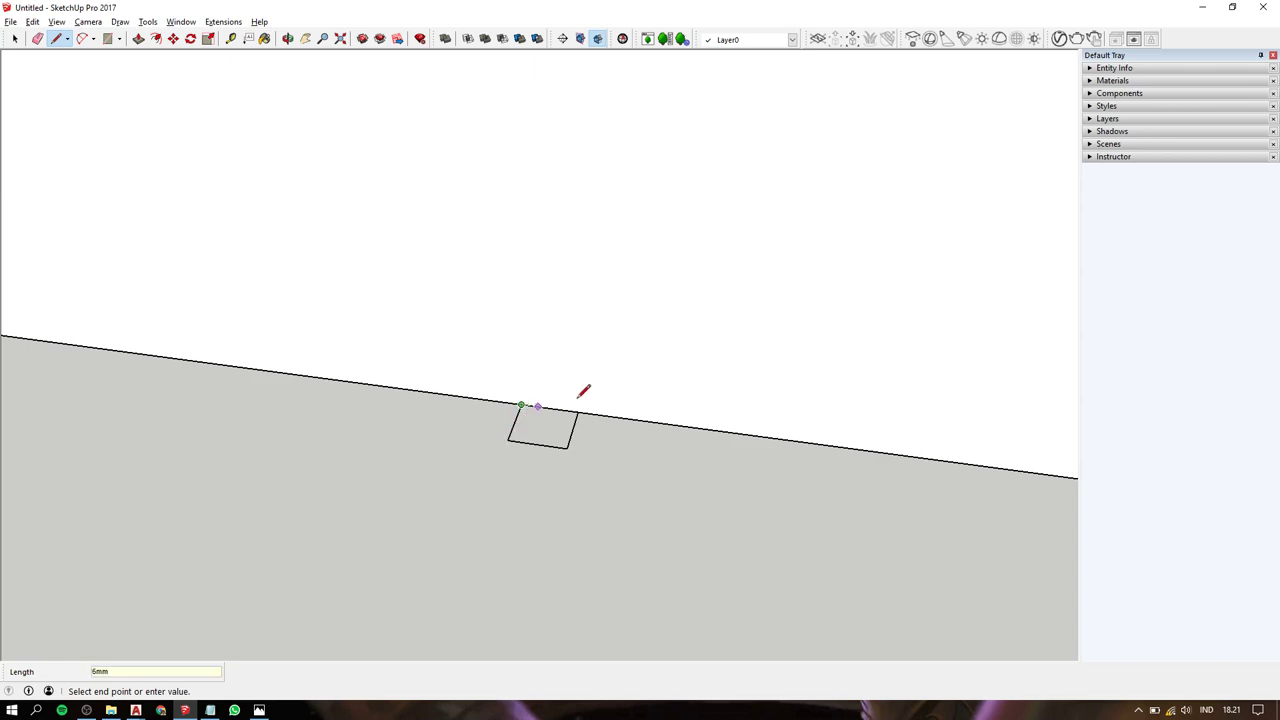
key("Return")
scroll(588, 403, "up", 2)
scroll(586, 400, "up", 1)
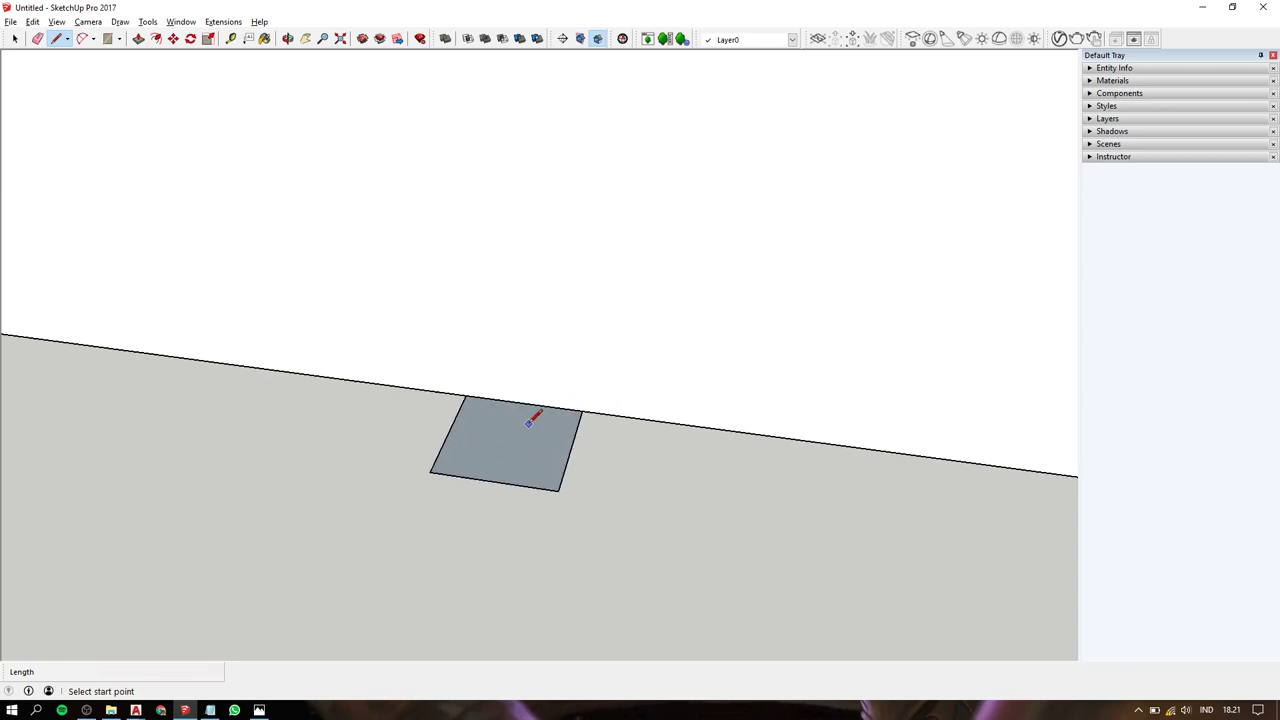
Round the profile's two bottom corners with arcs and erase the leftover corner edges.
key("shift+p")
left_click(448, 432)
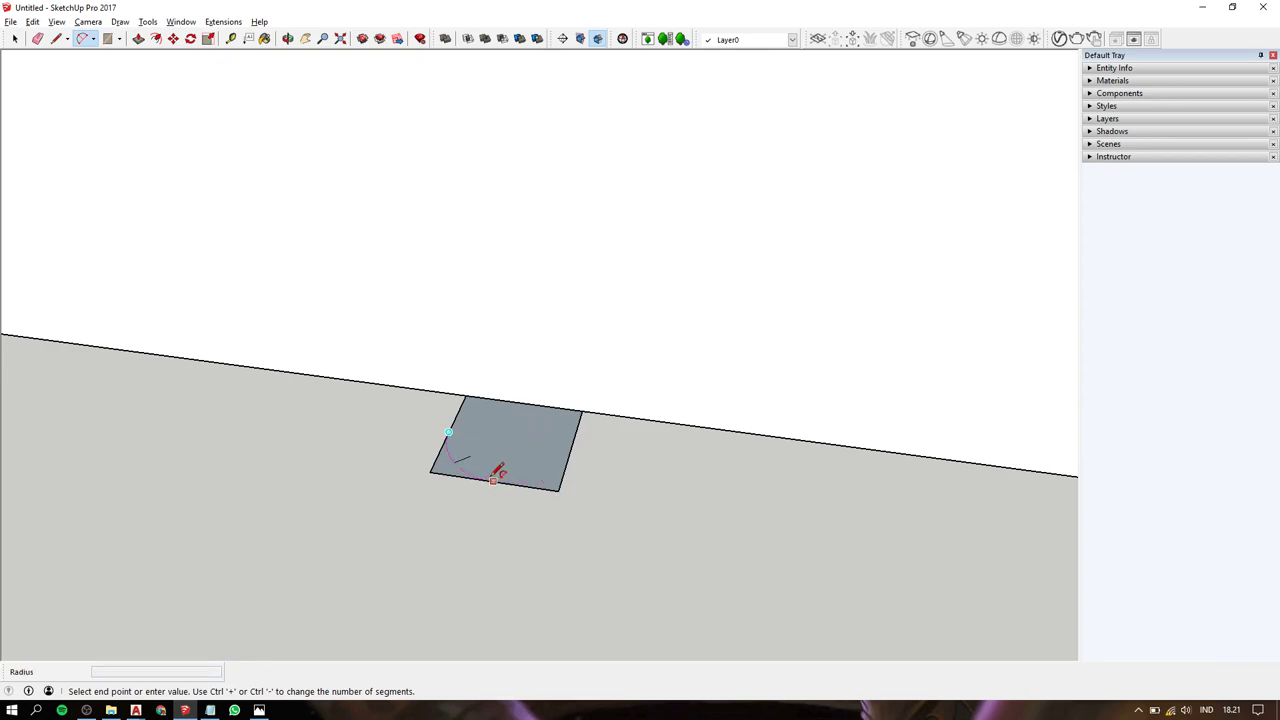
left_click(492, 479)
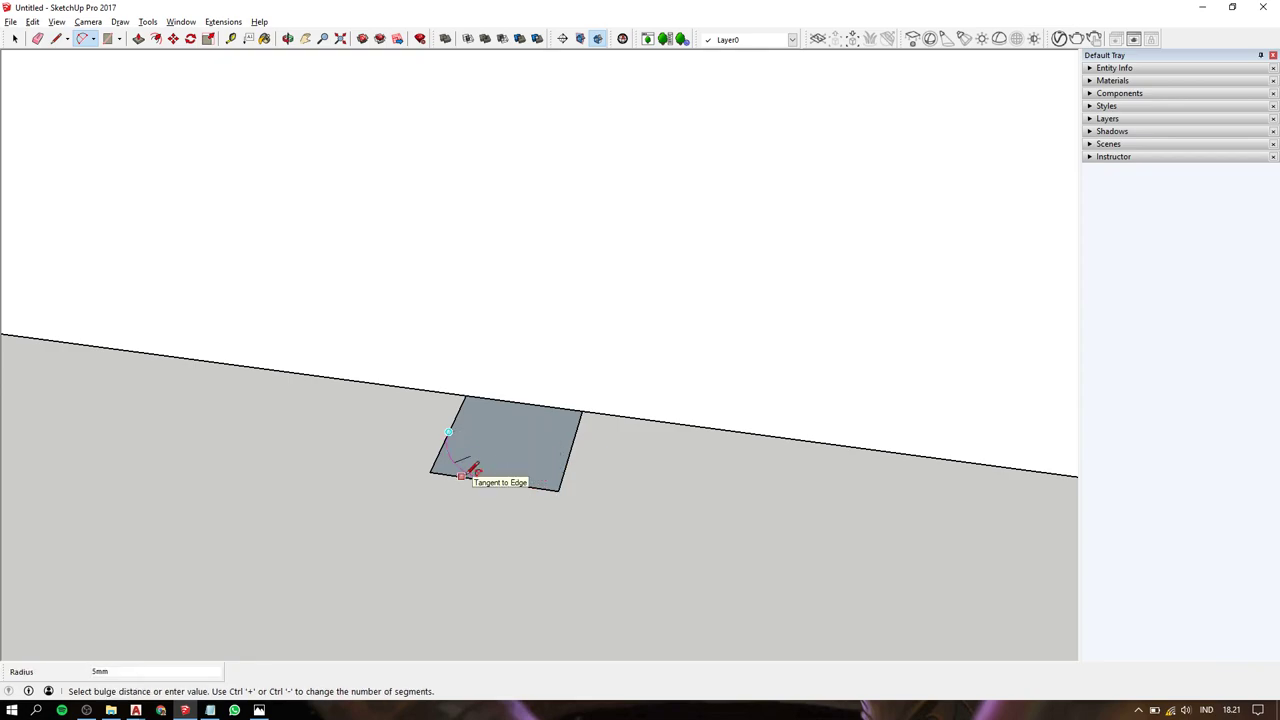
left_click(499, 475)
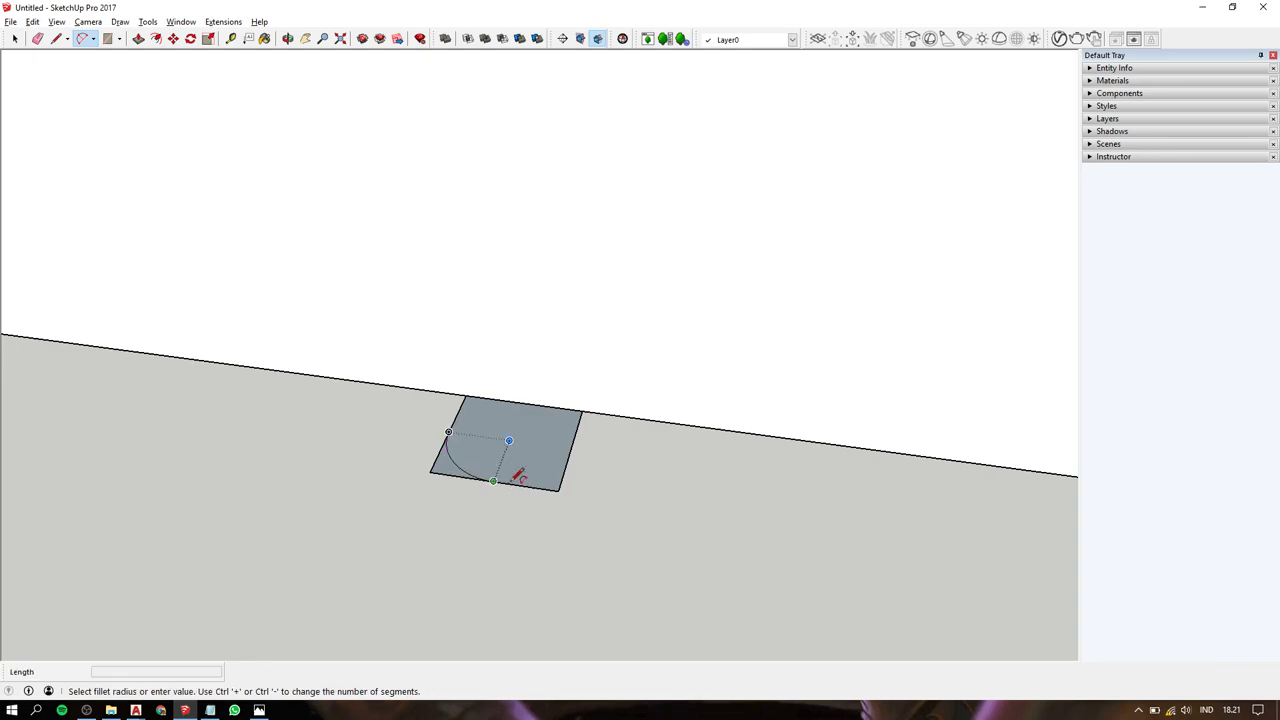
left_click(494, 480)
double_click(580, 446)
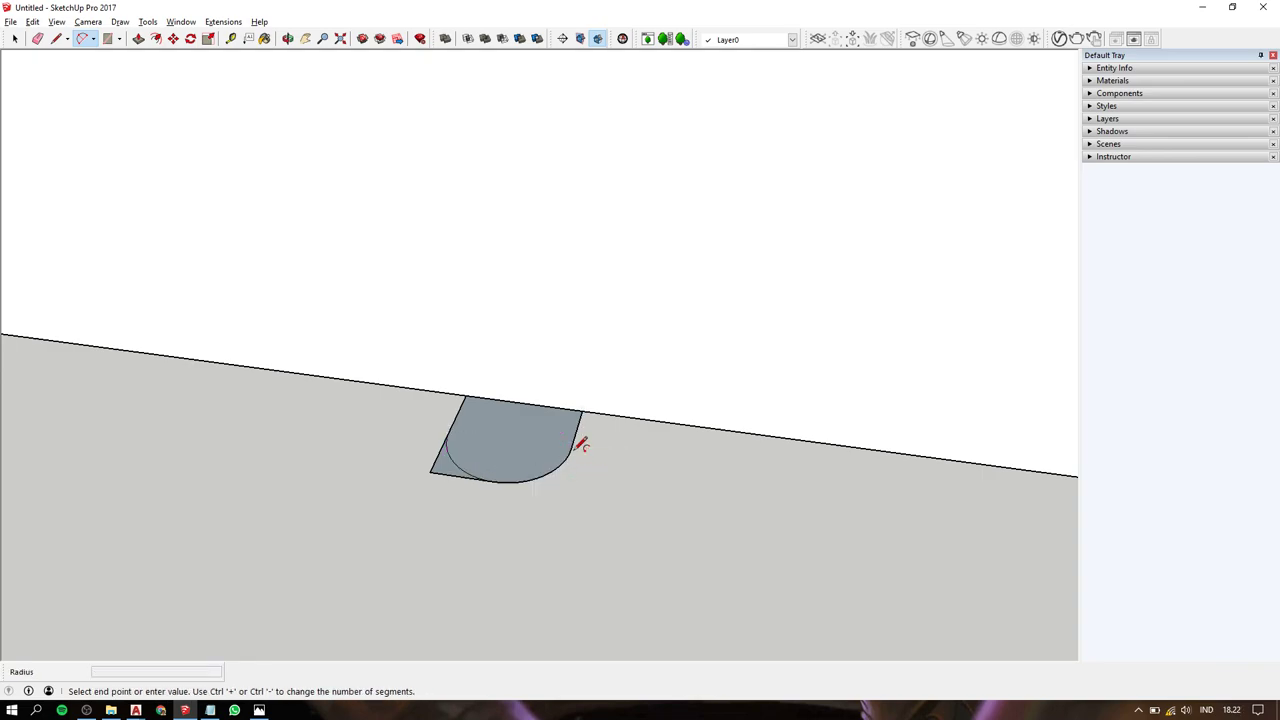
key("space")
key("e")
left_click(431, 459)
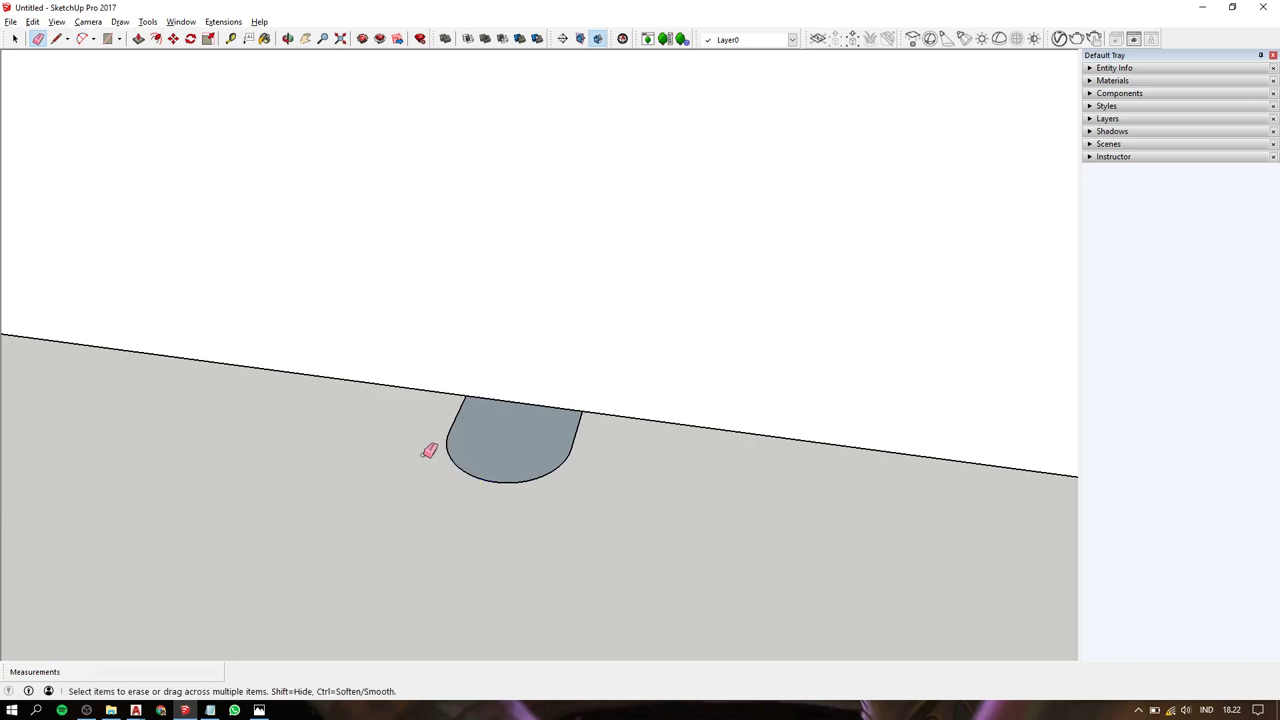
key("space")
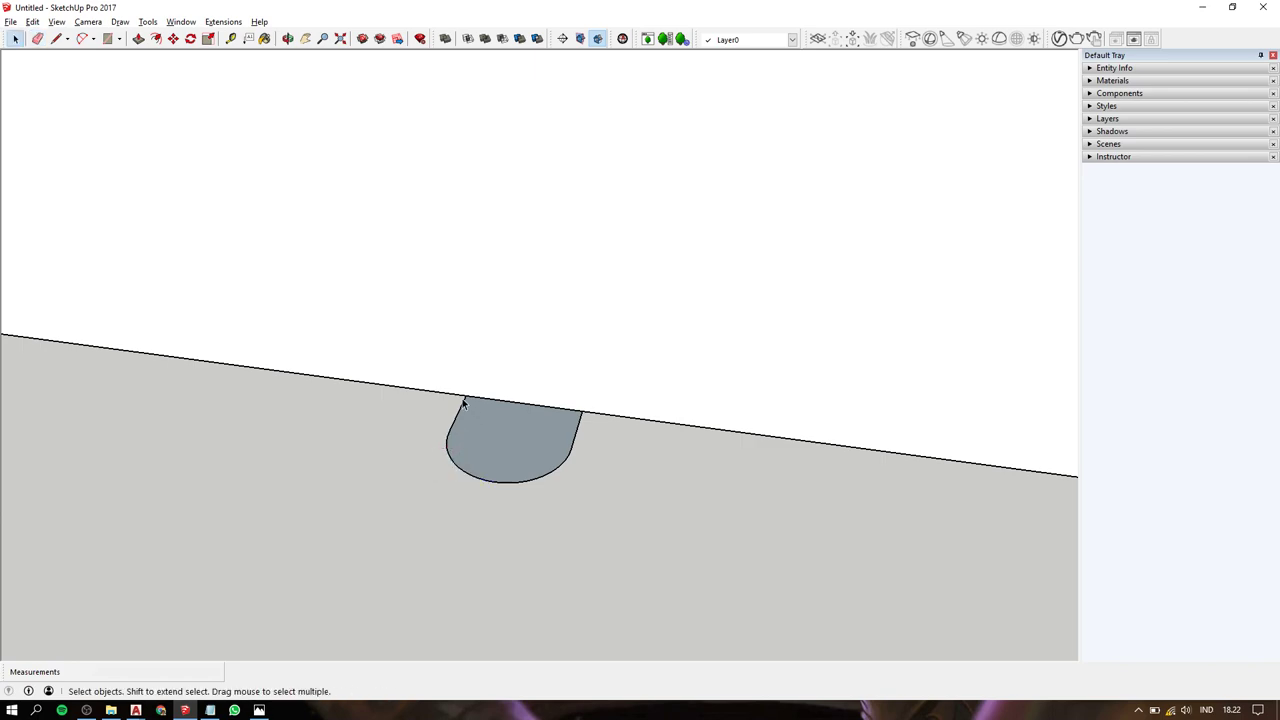
Draw two small 2 mm radius circles at the profile's top corners.
key("c")
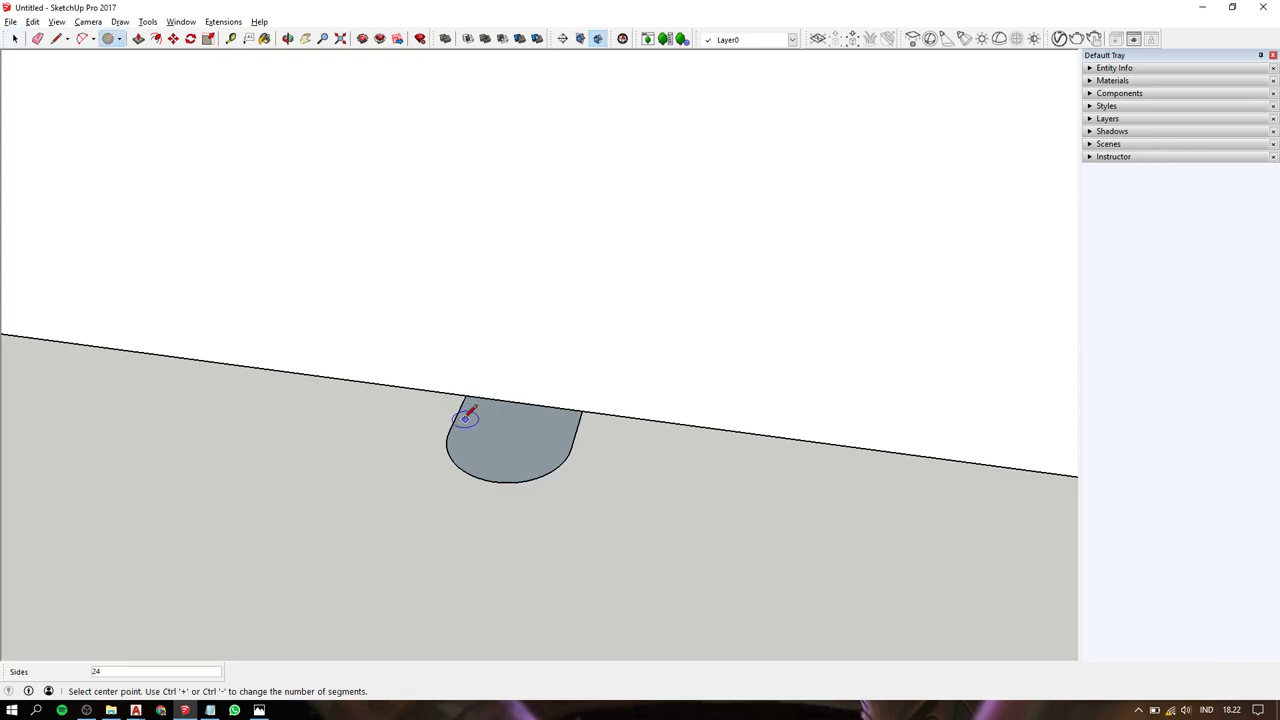
left_click(466, 395)
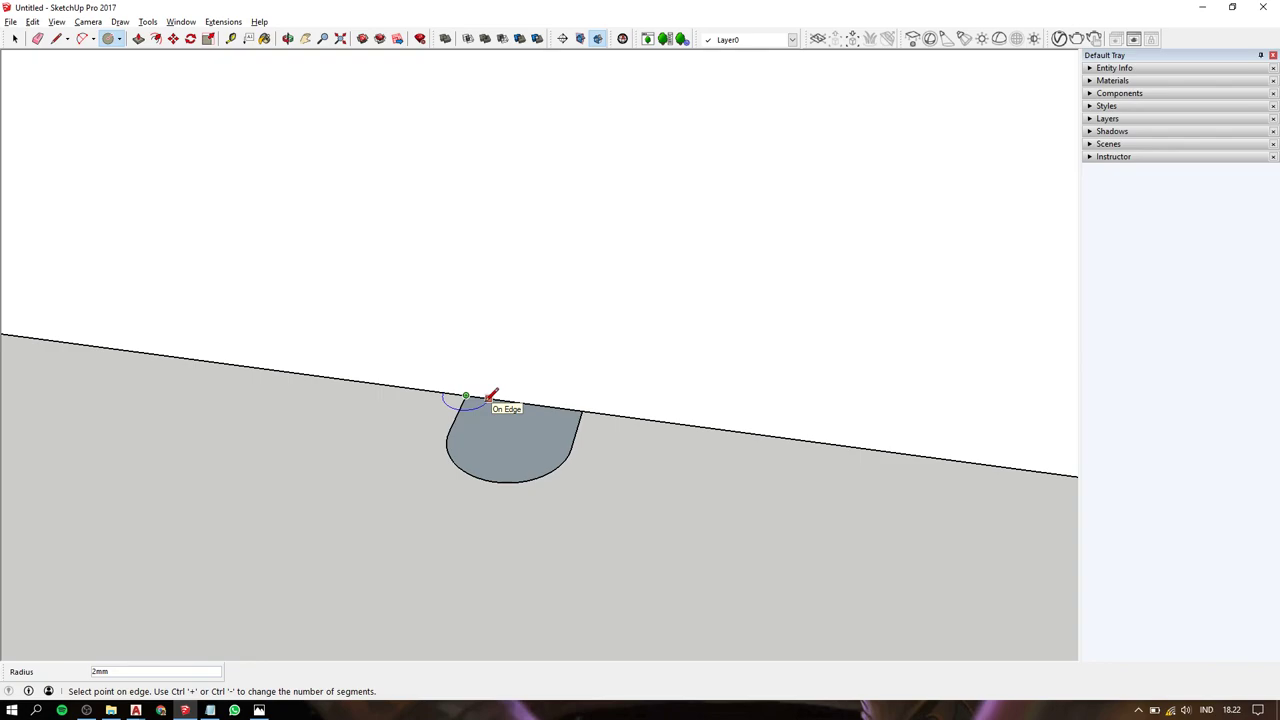
left_click(487, 398)
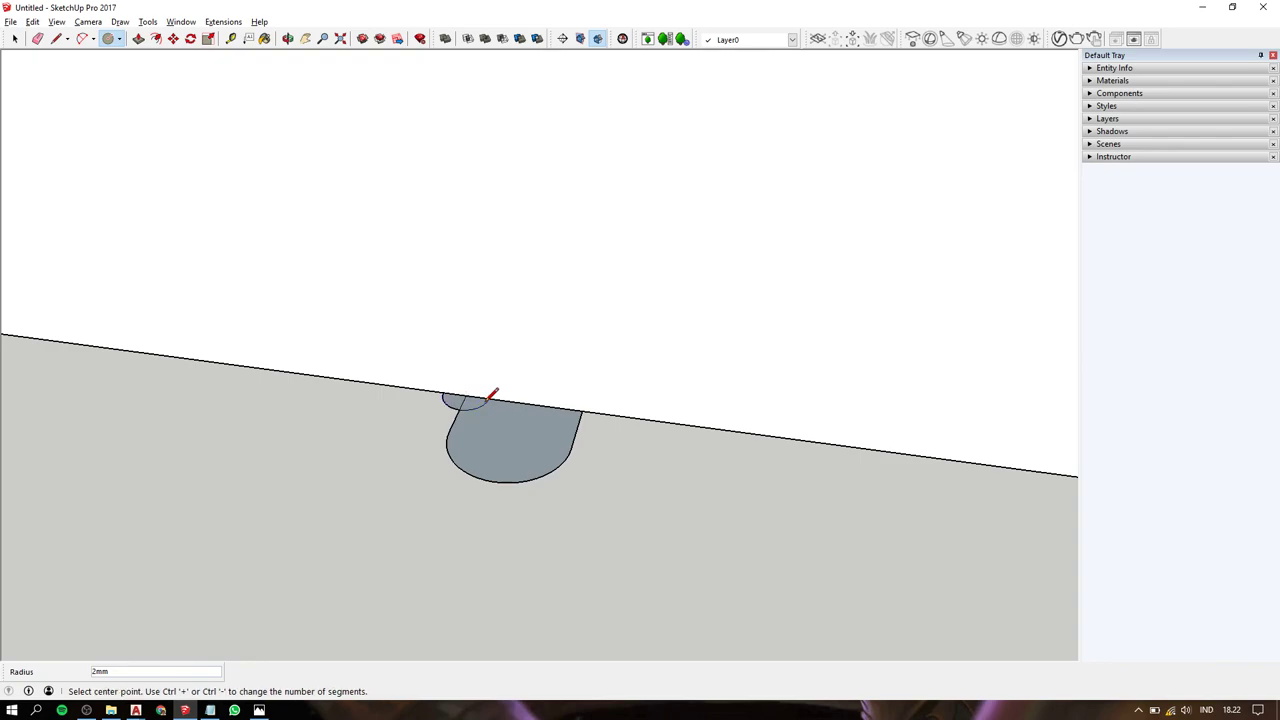
left_click(581, 410)
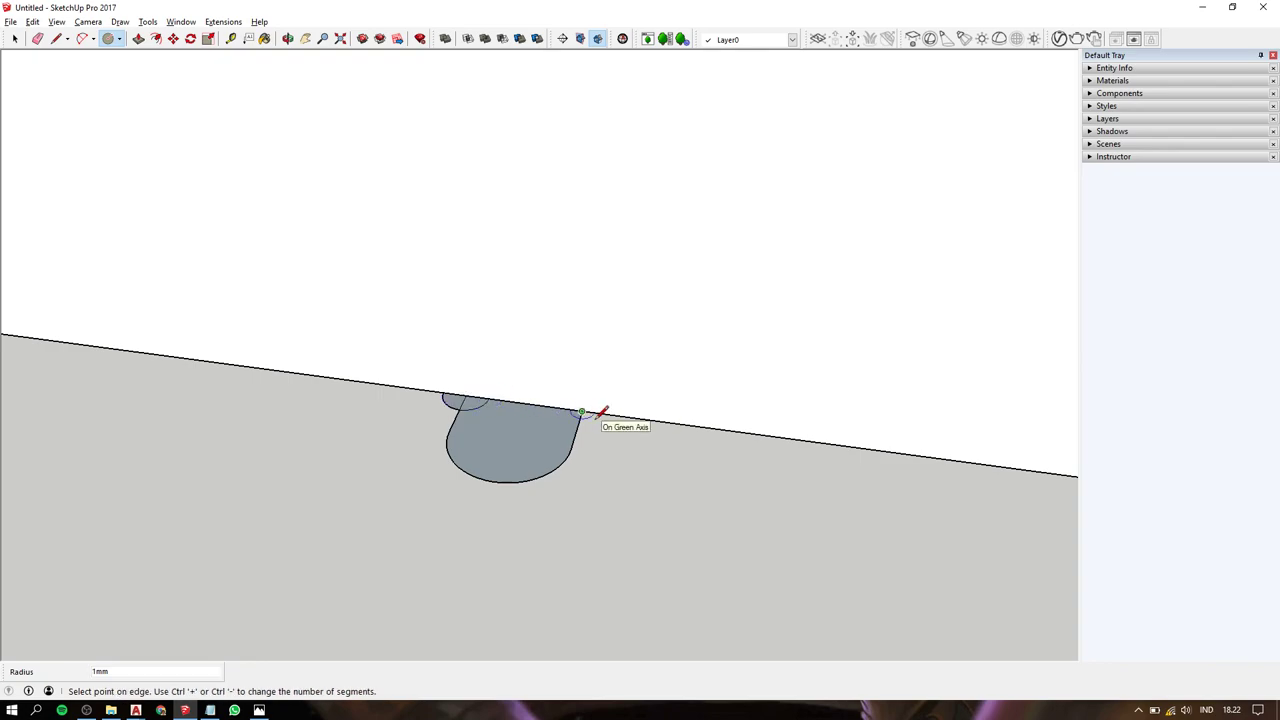
left_click(603, 417)
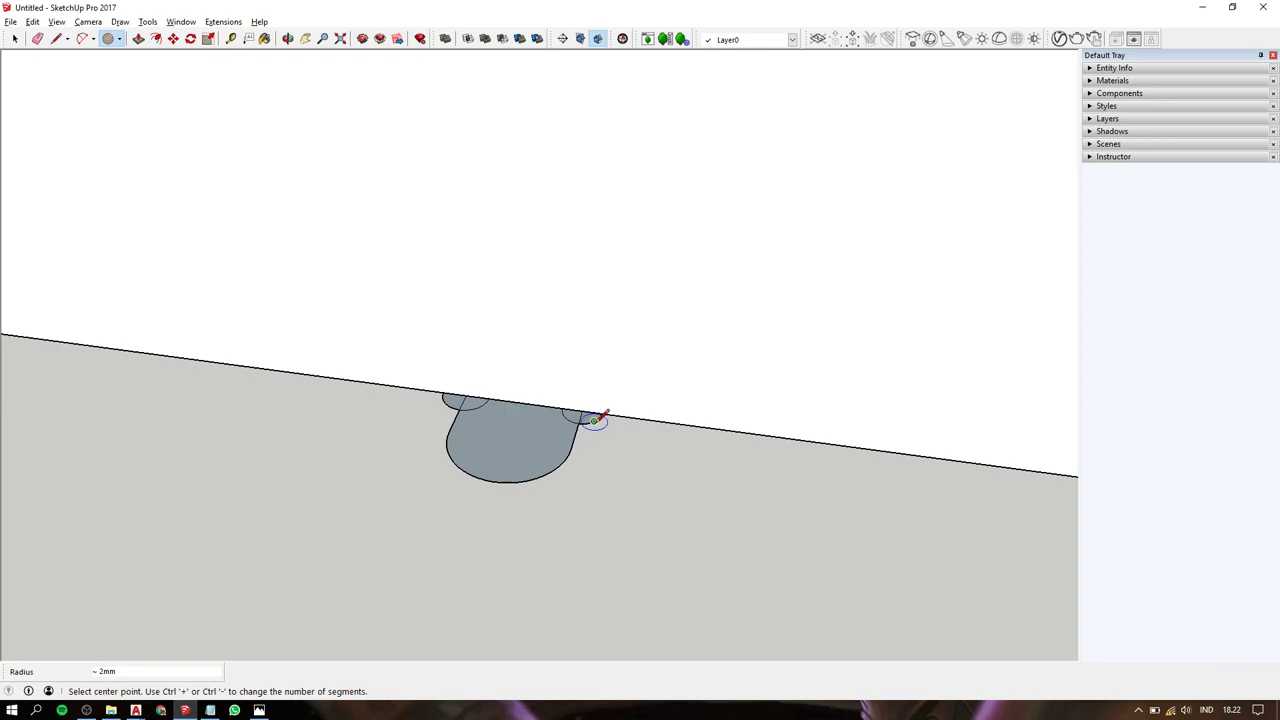
mouse_move(600, 417)
middle_mouse_down()
mouse_move(523, 294)
mouse_move(506, 237)
mouse_move(480, 271)
middle_mouse_up()
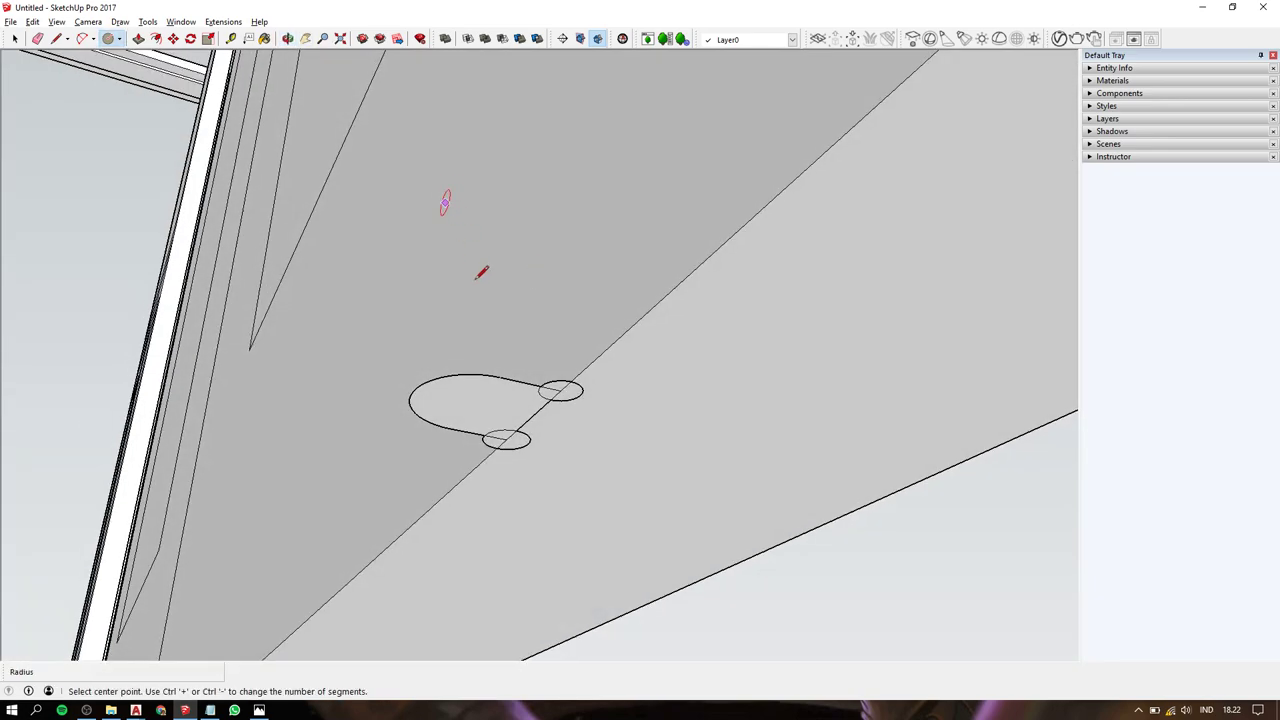
key("e")
left_click_drag(578, 377, 590, 389)
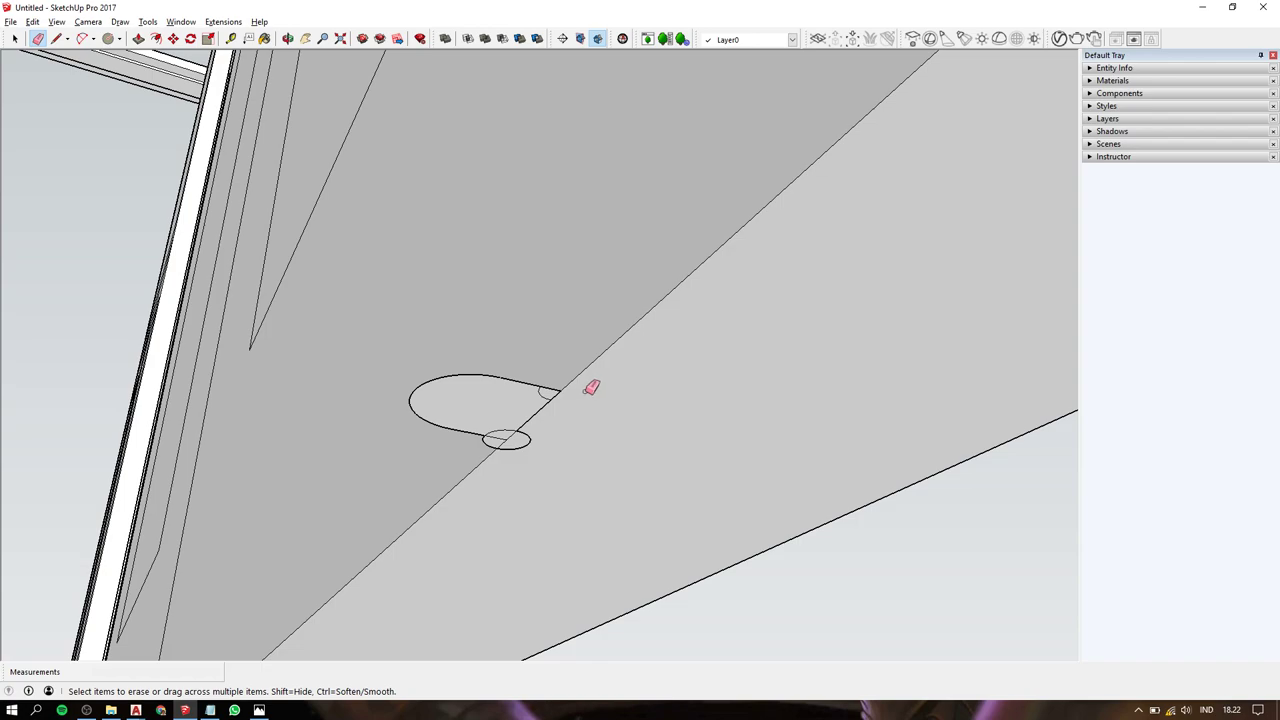
key("ctrl+z")
Join the two circles' endpoints with a line and erase their outer arcs to form coves.
key("l")
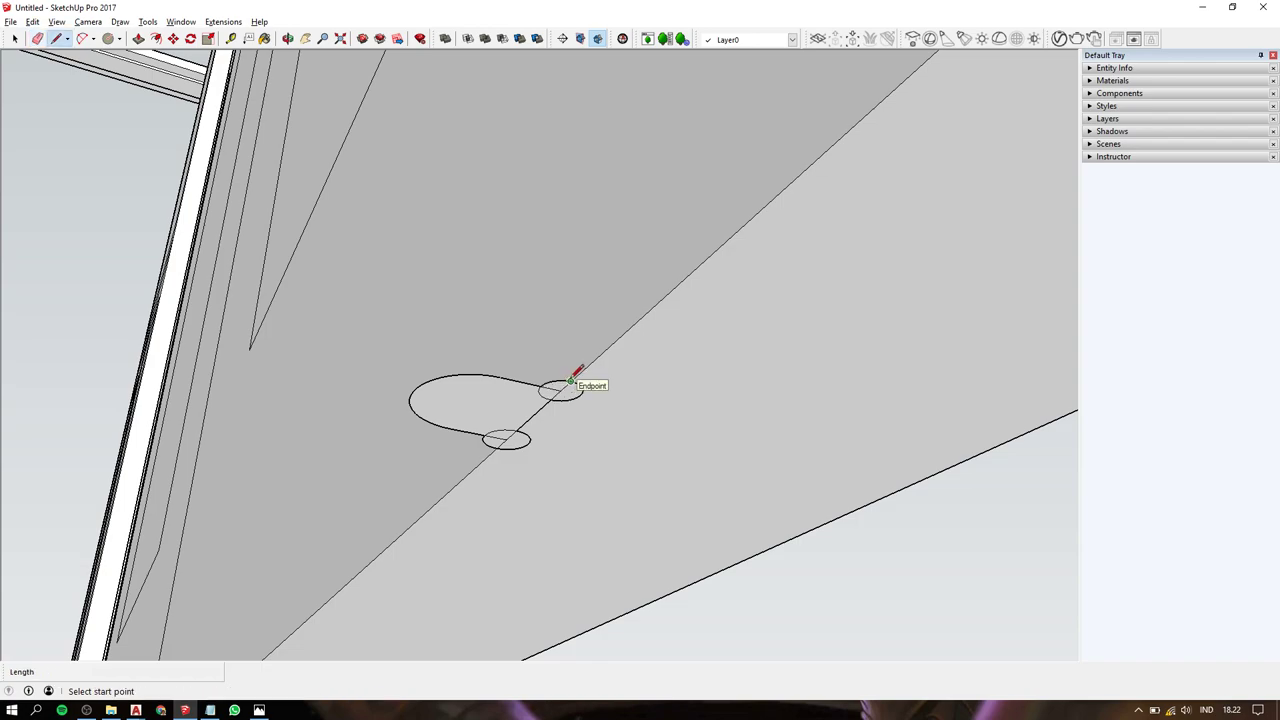
left_click(570, 381)
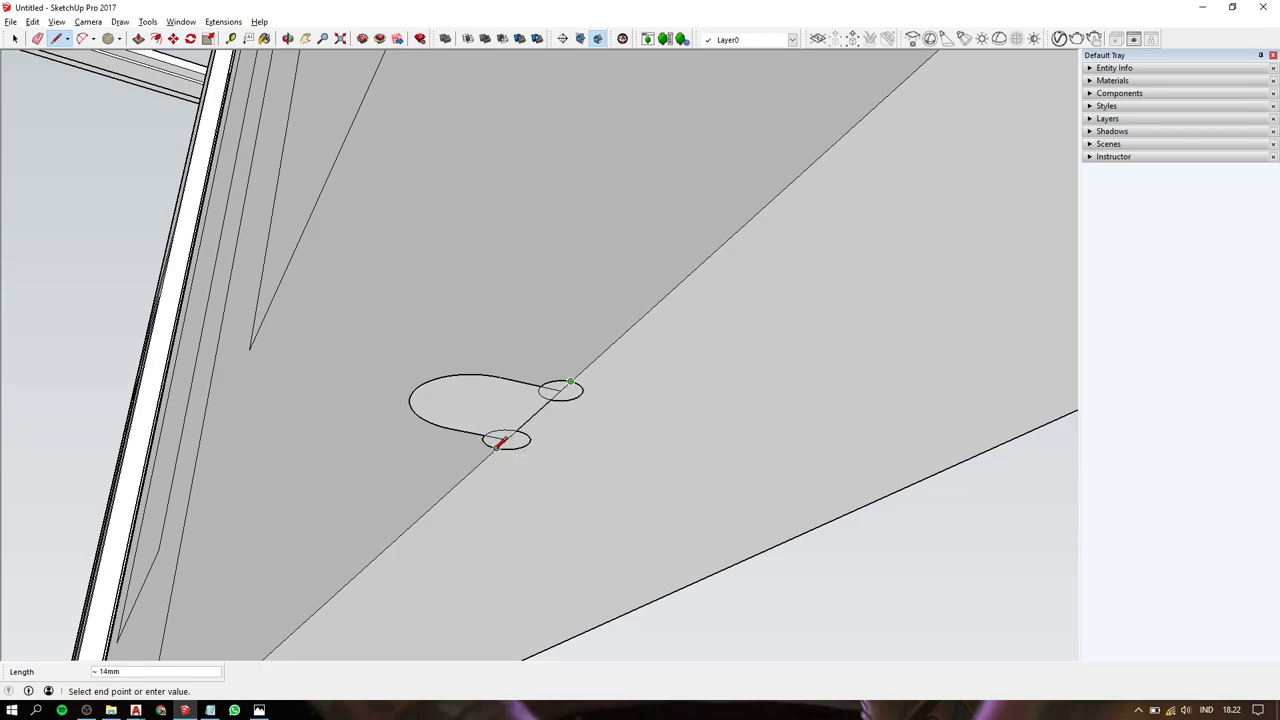
left_click(497, 447)
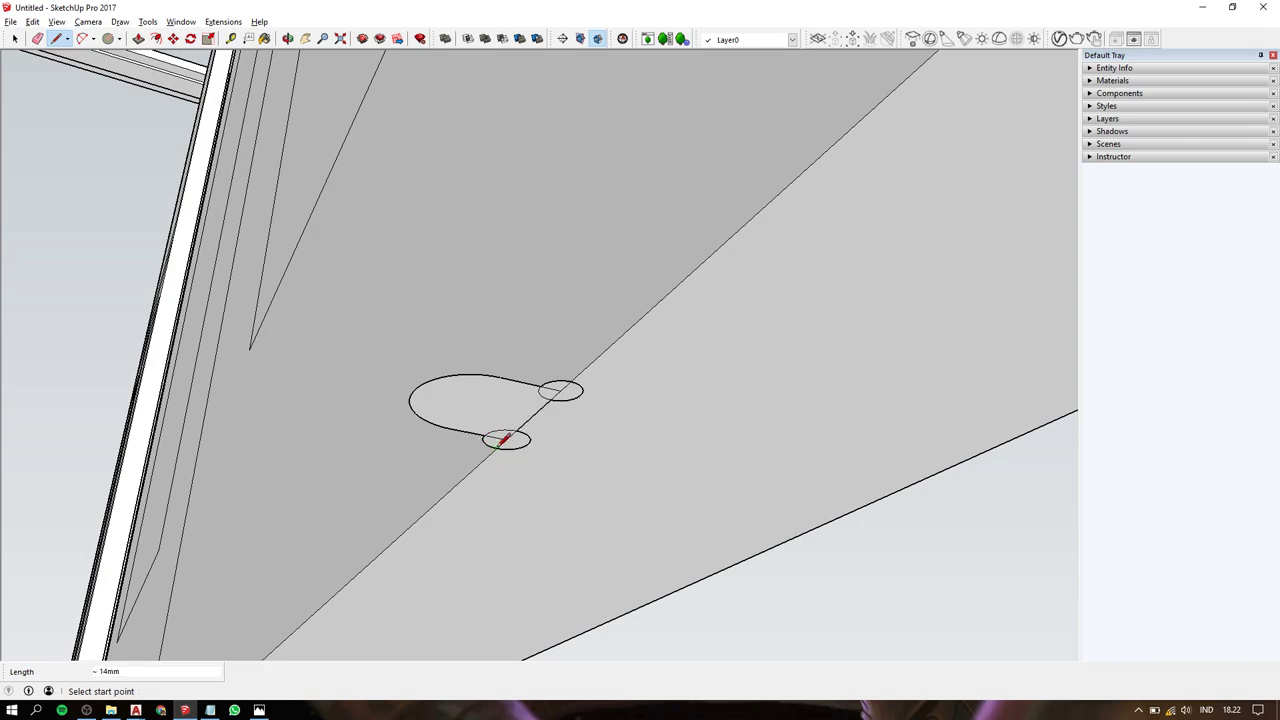
key("e")
left_click_drag(584, 386, 508, 437)
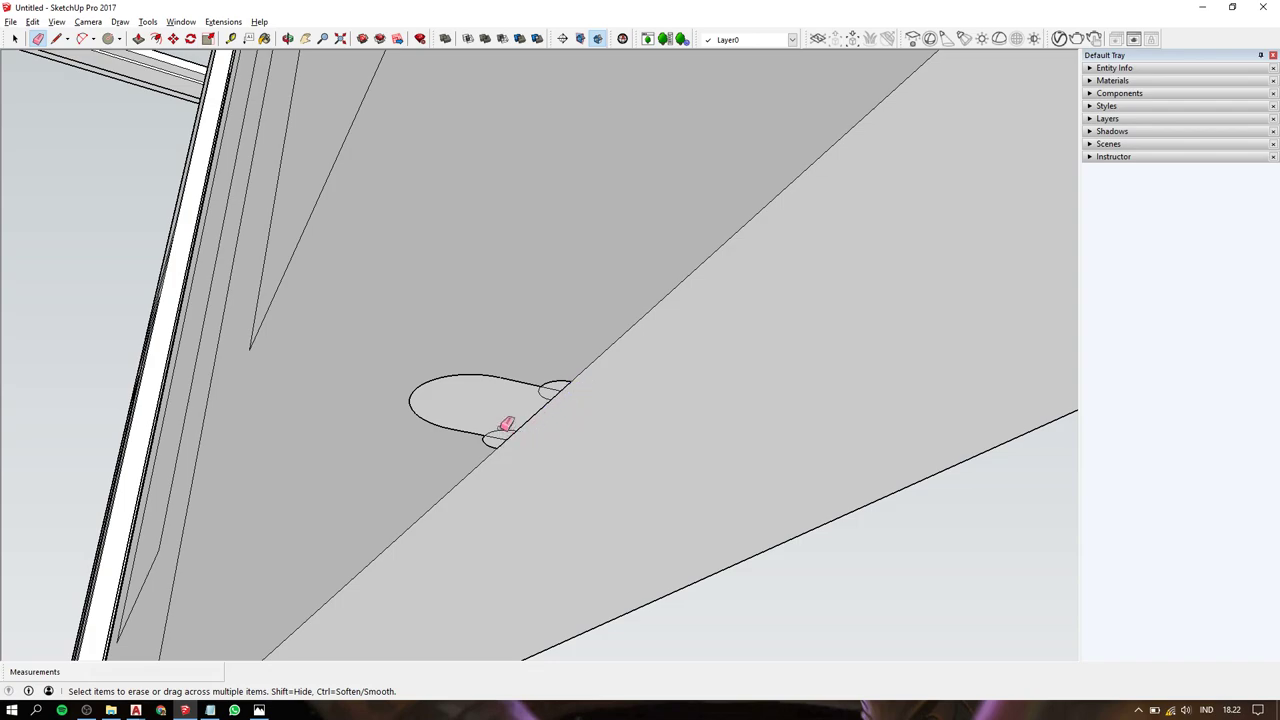
left_click(503, 428)
middle_click_drag(514, 400, 379, 256)
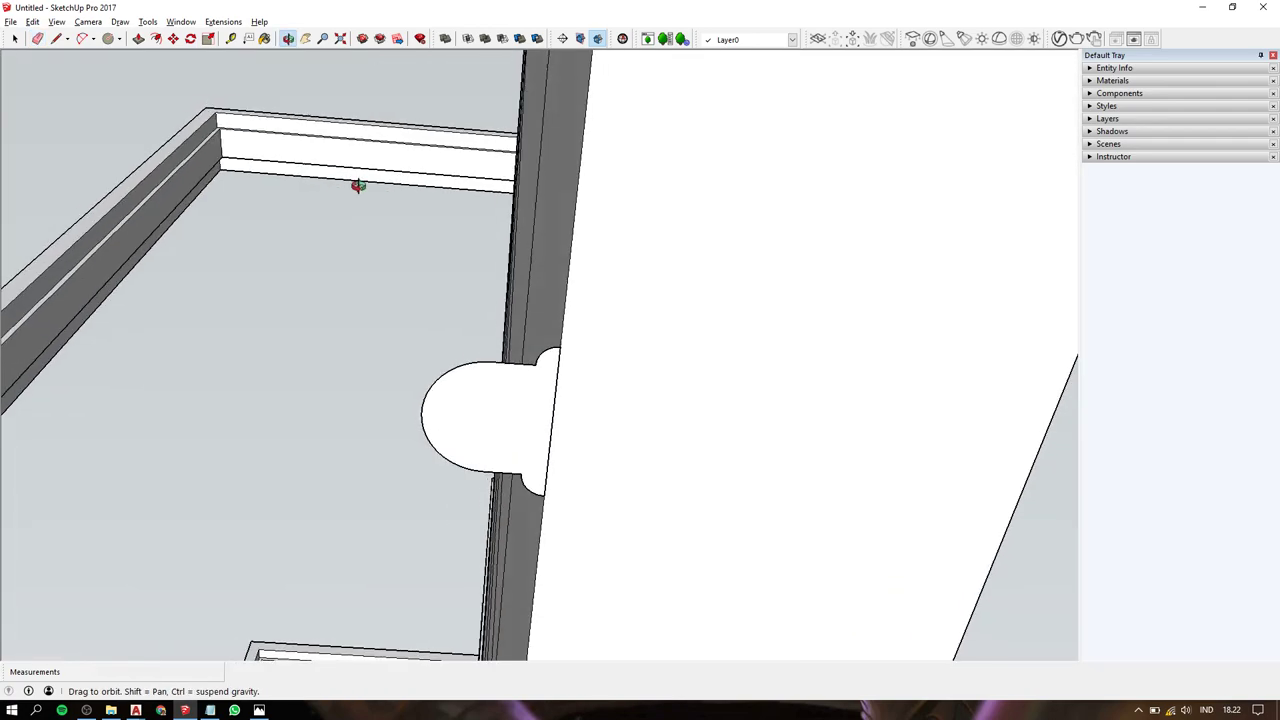
Move the large semicircular arc slightly to the right toward the edge.
key("space")
left_click_drag(362, 344, 510, 546)
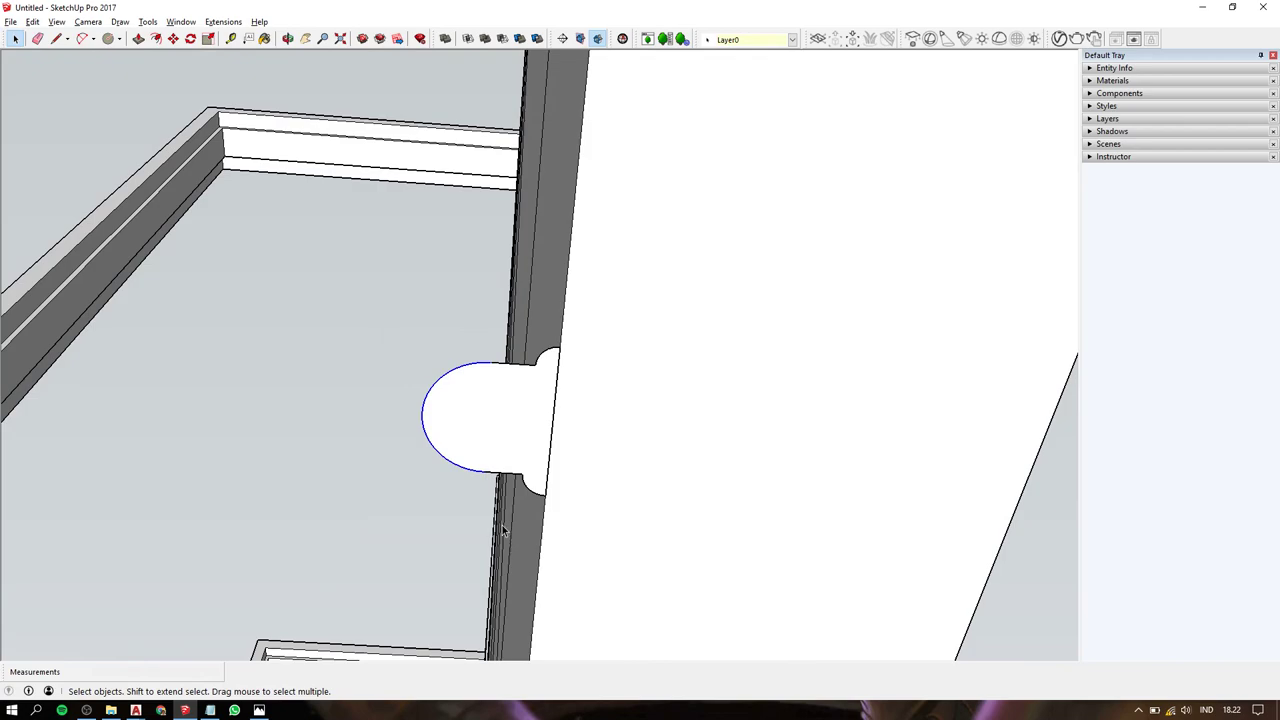
key("m")
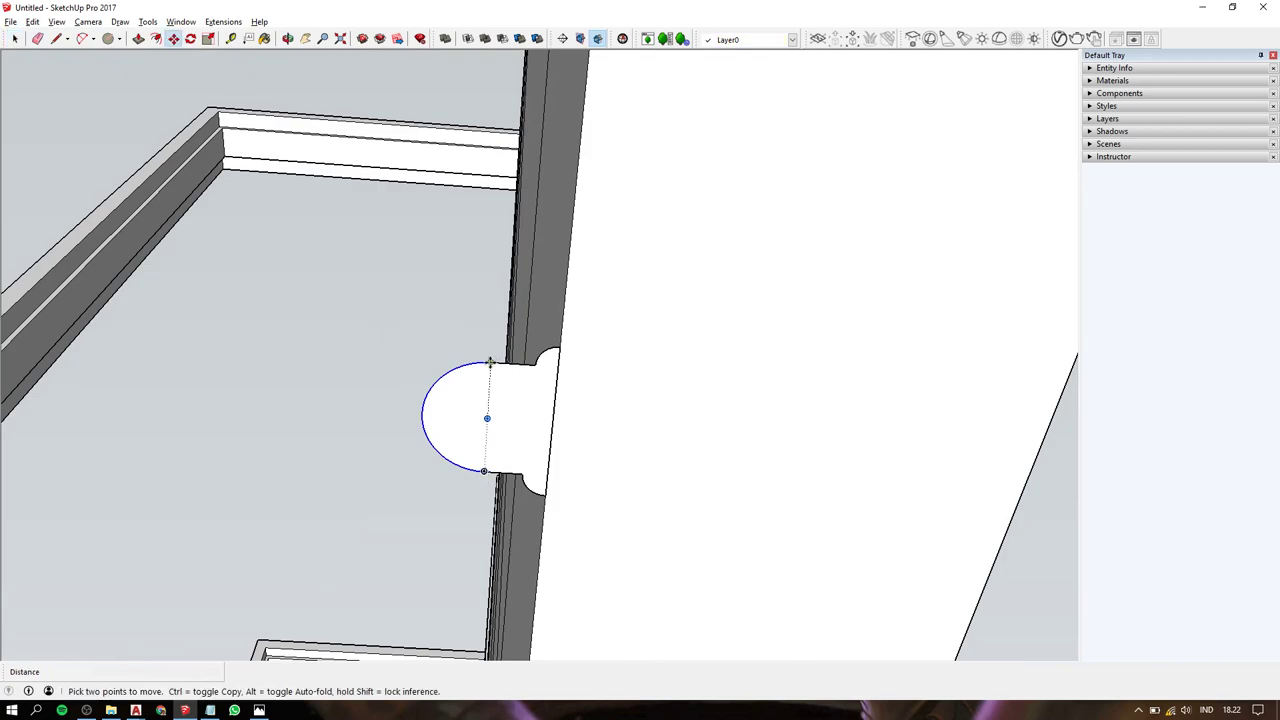
left_click(510, 366)
left_click(548, 362)
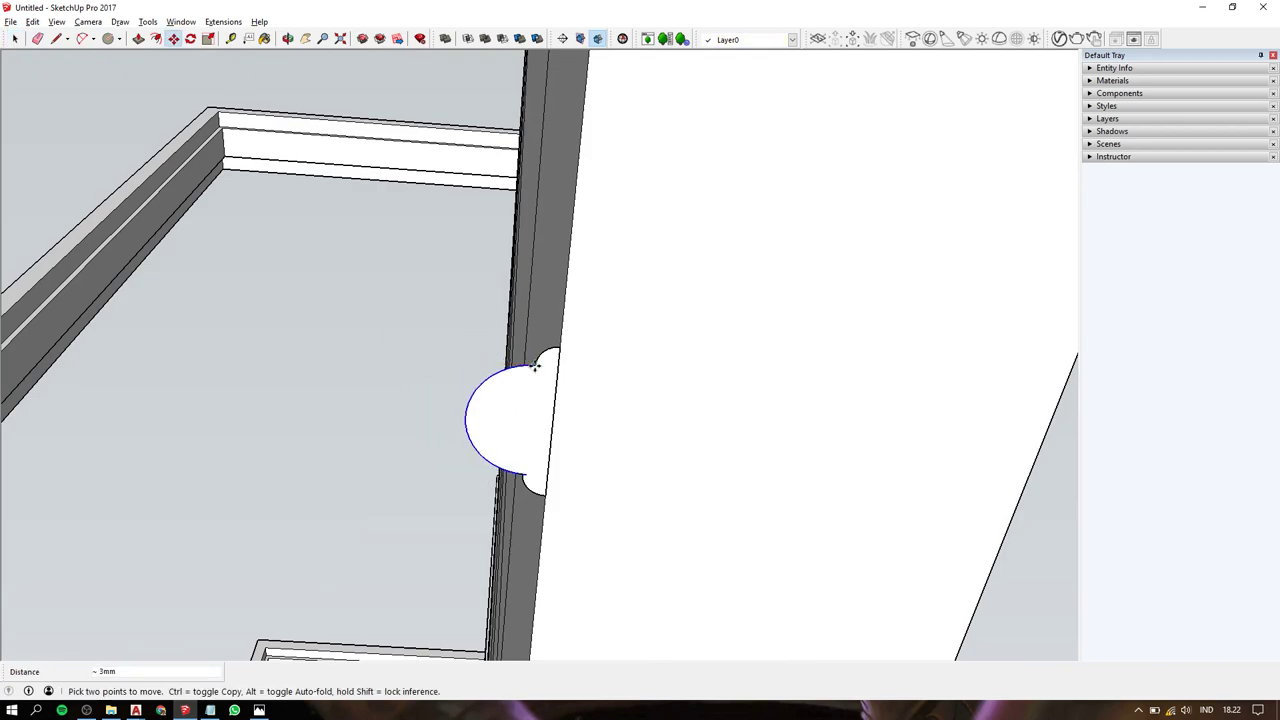
mouse_move(548, 362)
middle_mouse_down()
mouse_move(680, 472)
mouse_move(597, 357)
mouse_move(626, 539)
mouse_move(552, 413)
middle_mouse_up()
key("space")
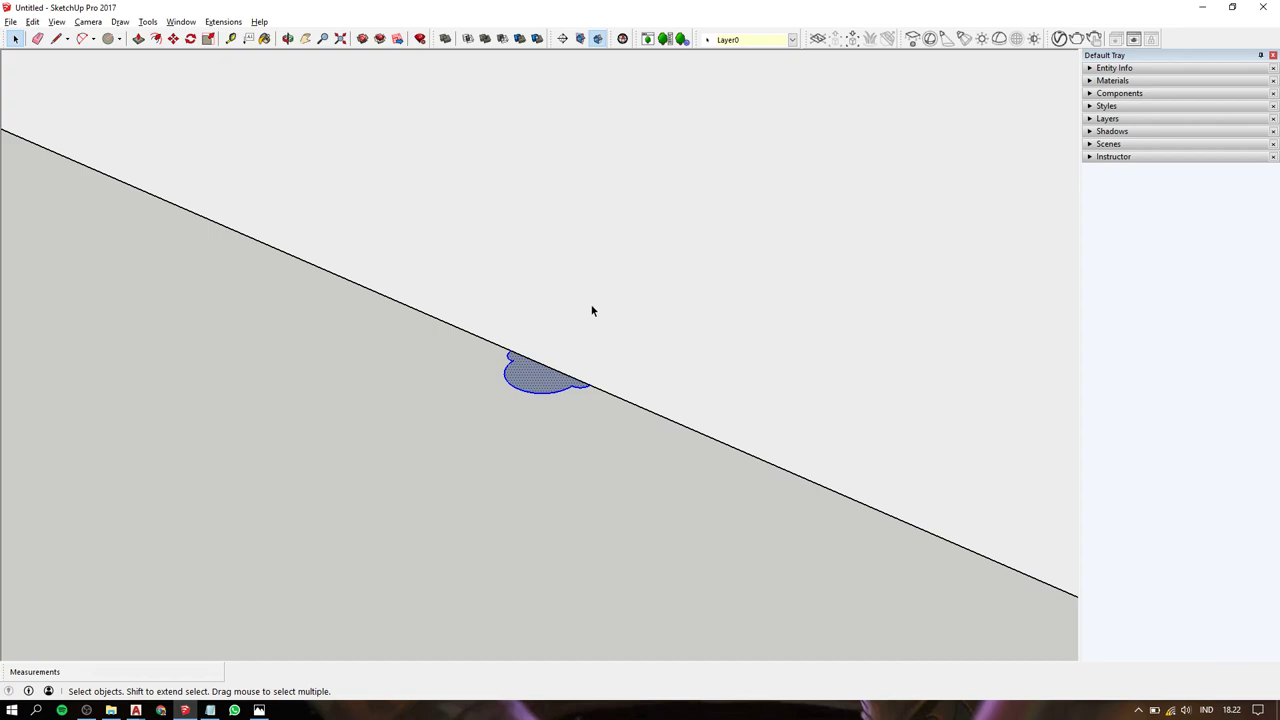
Inside the door group, paste the copied moulding profile near the door's base.
scroll(566, 299, "down", 3)
middle_click_drag(566, 299, 594, 374)
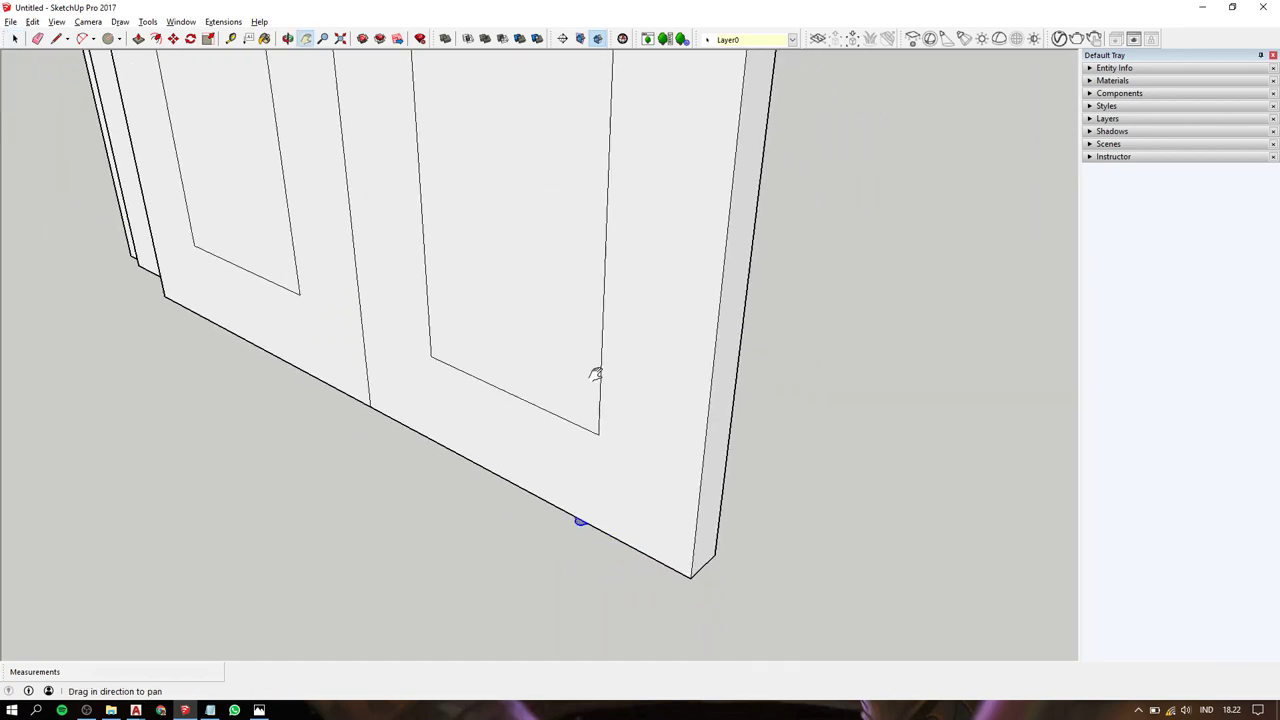
left_click(593, 366)
double_click(594, 336)
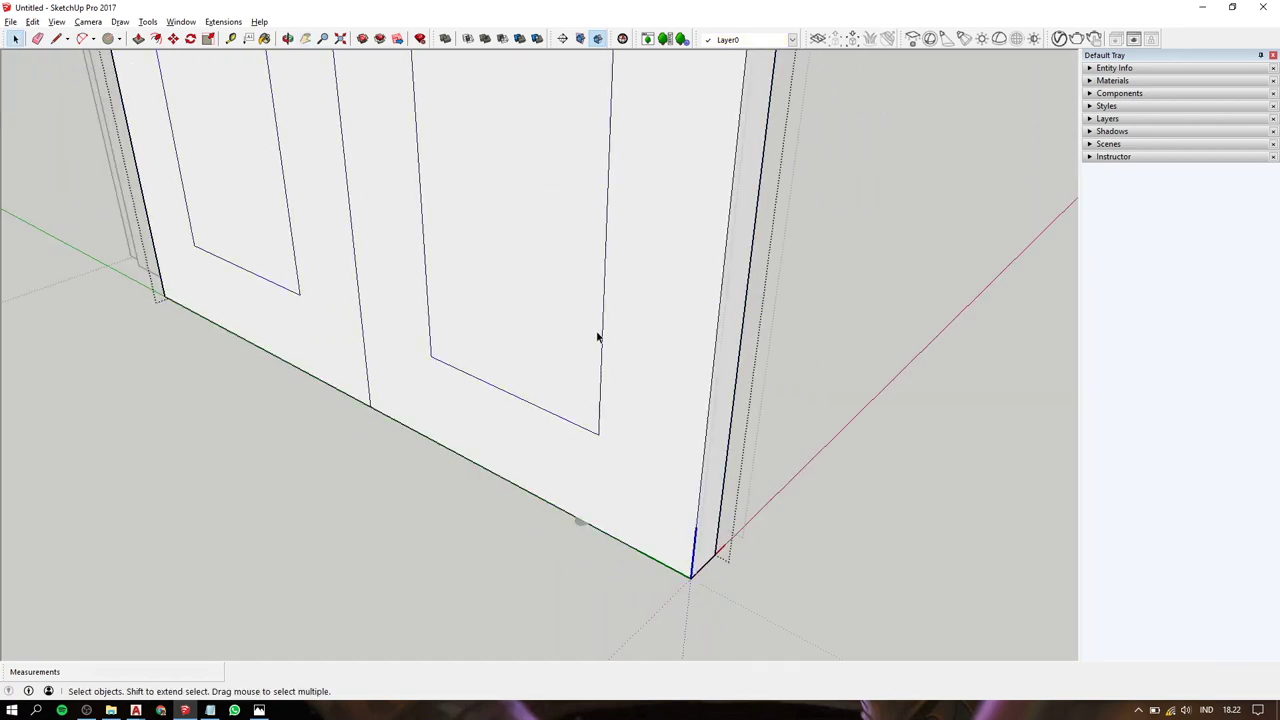
left_click(598, 338)
left_click(620, 374)
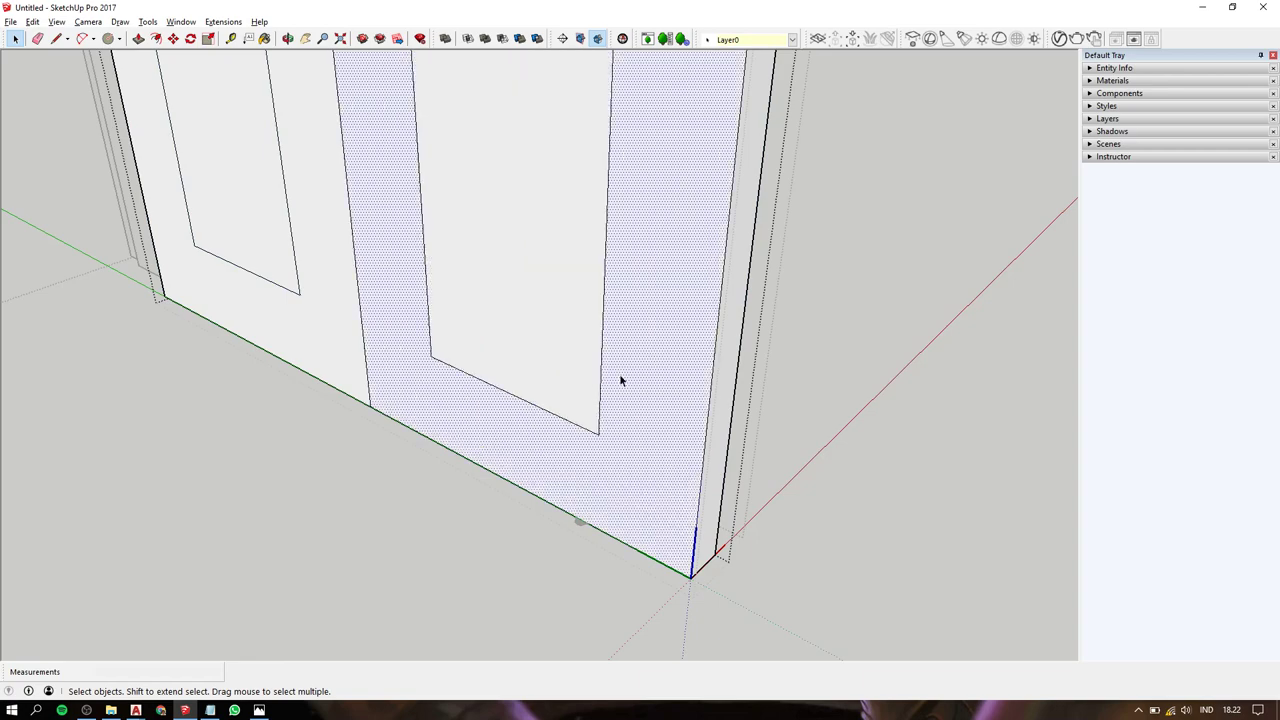
key("ctrl+c")
key("ctrl+v")
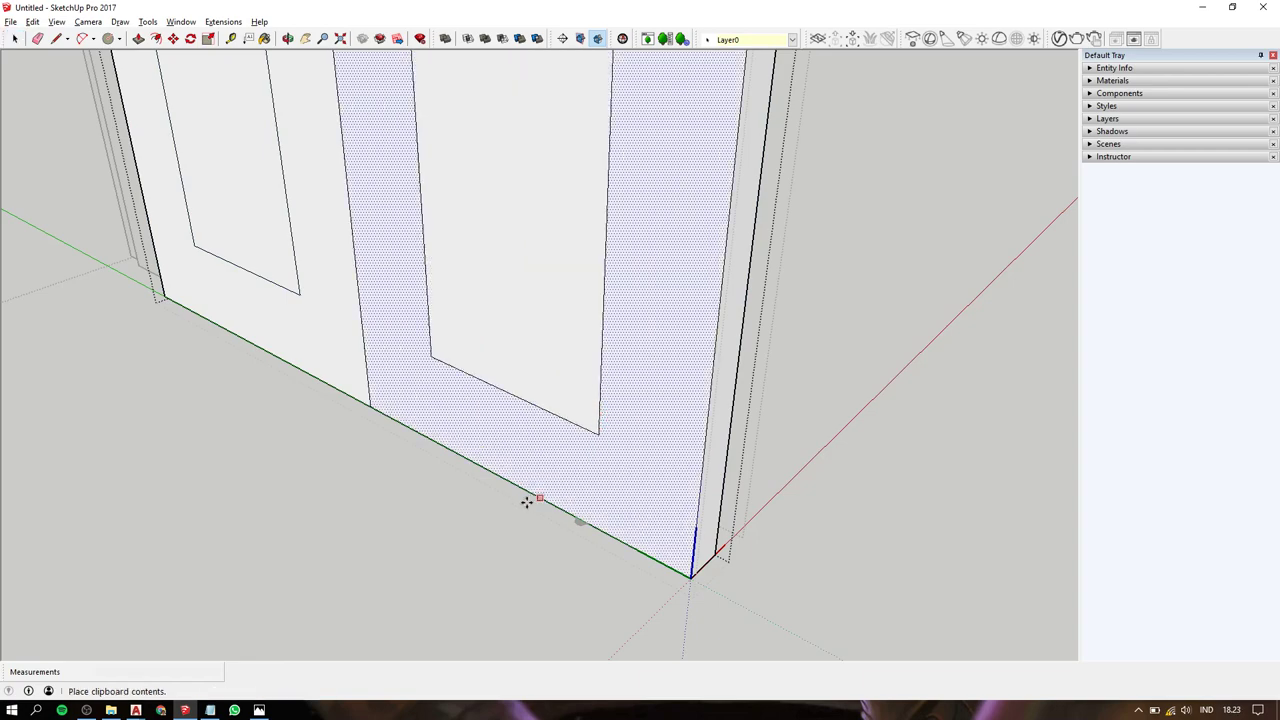
left_click(487, 531)
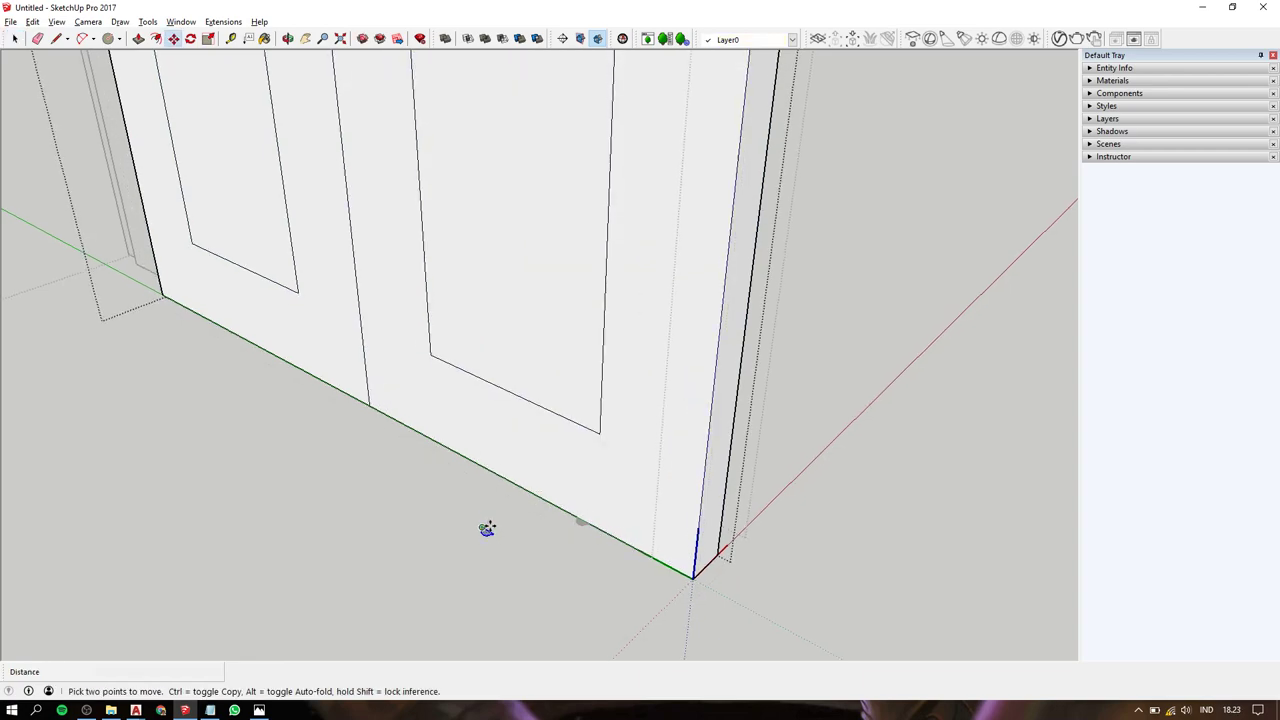
Place the profile at the right lower panel's bottom corner and copy it to the left panel.
scroll(487, 531, "up", 3)
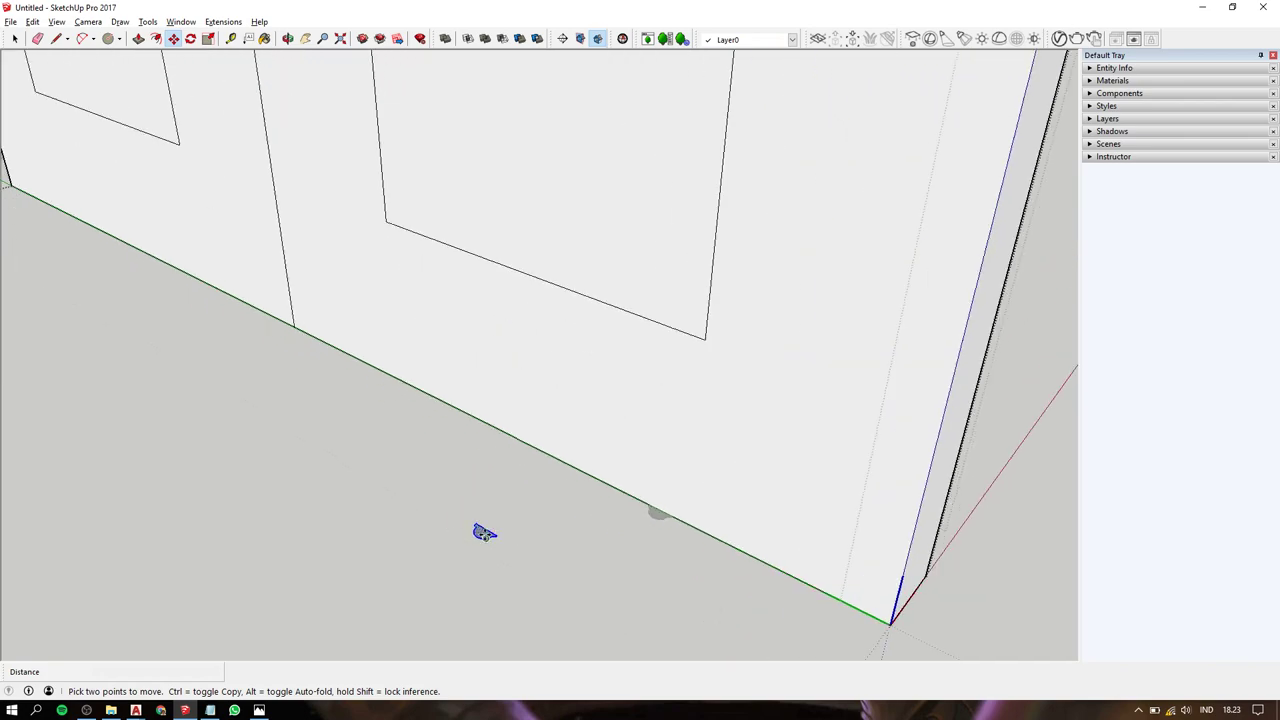
left_click(485, 530)
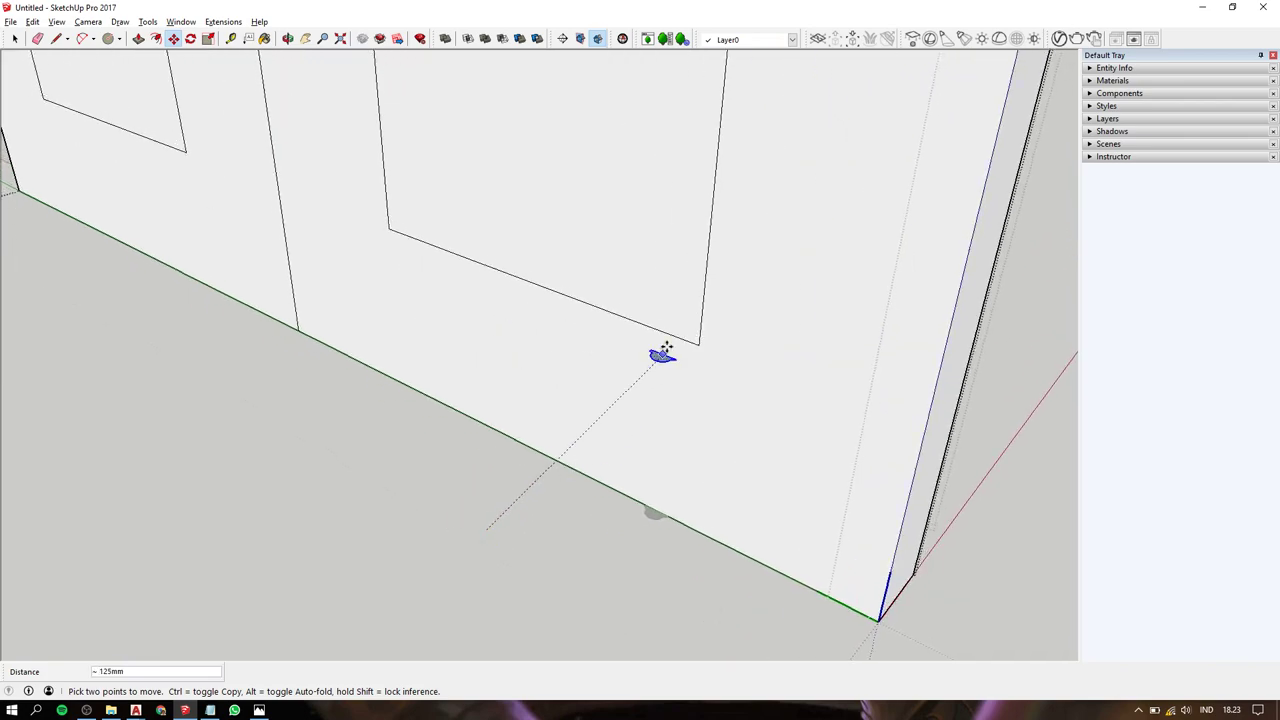
scroll(660, 356, "down", 2)
left_click(690, 267)
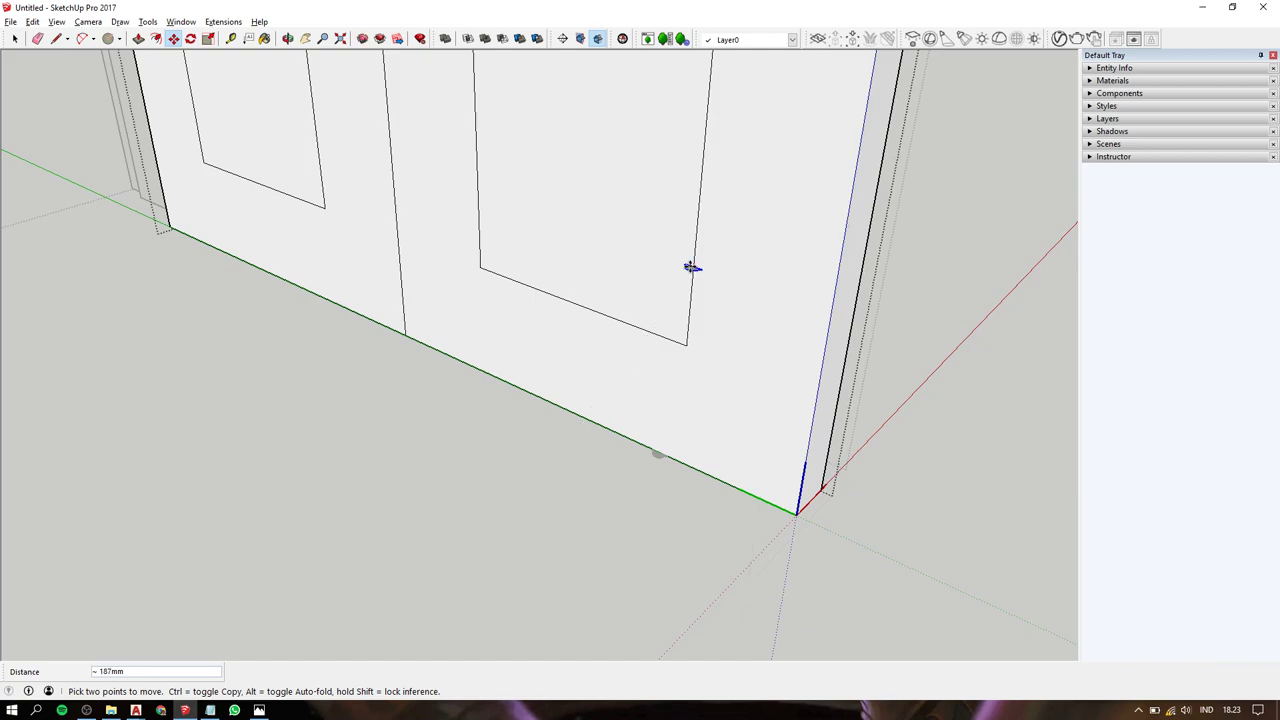
left_click(693, 265, "ctrl")
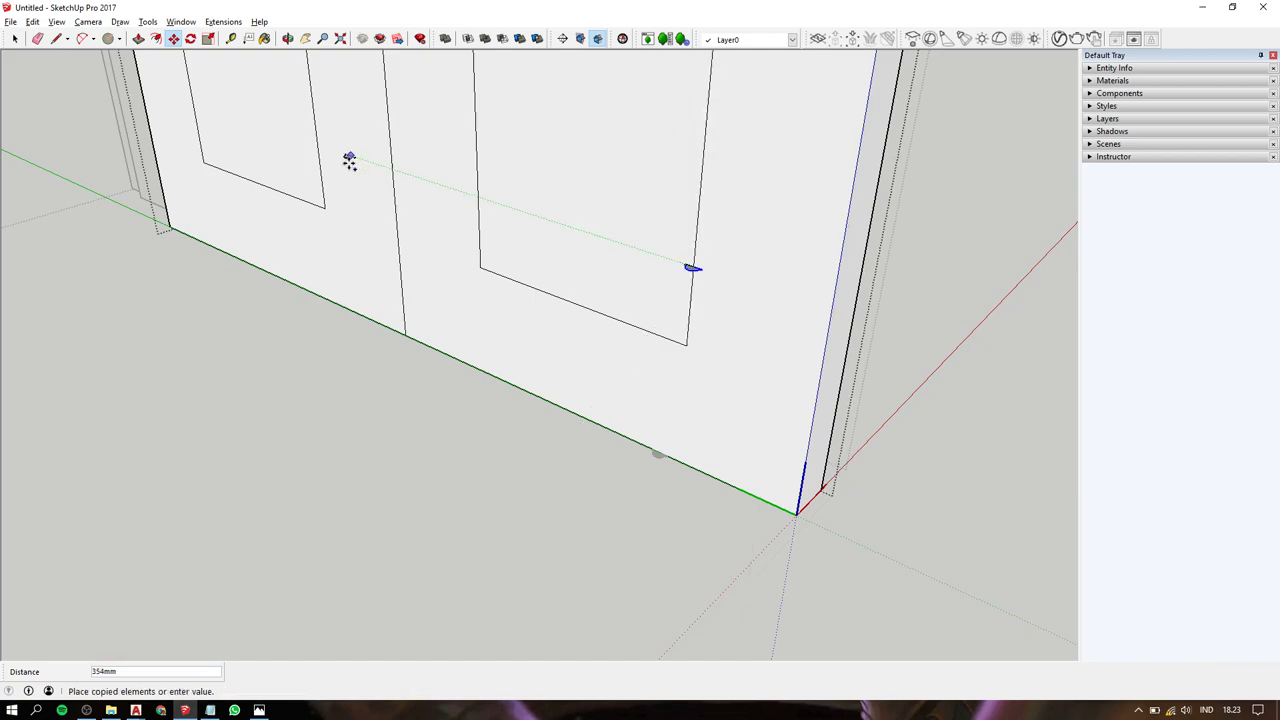
left_click(316, 147)
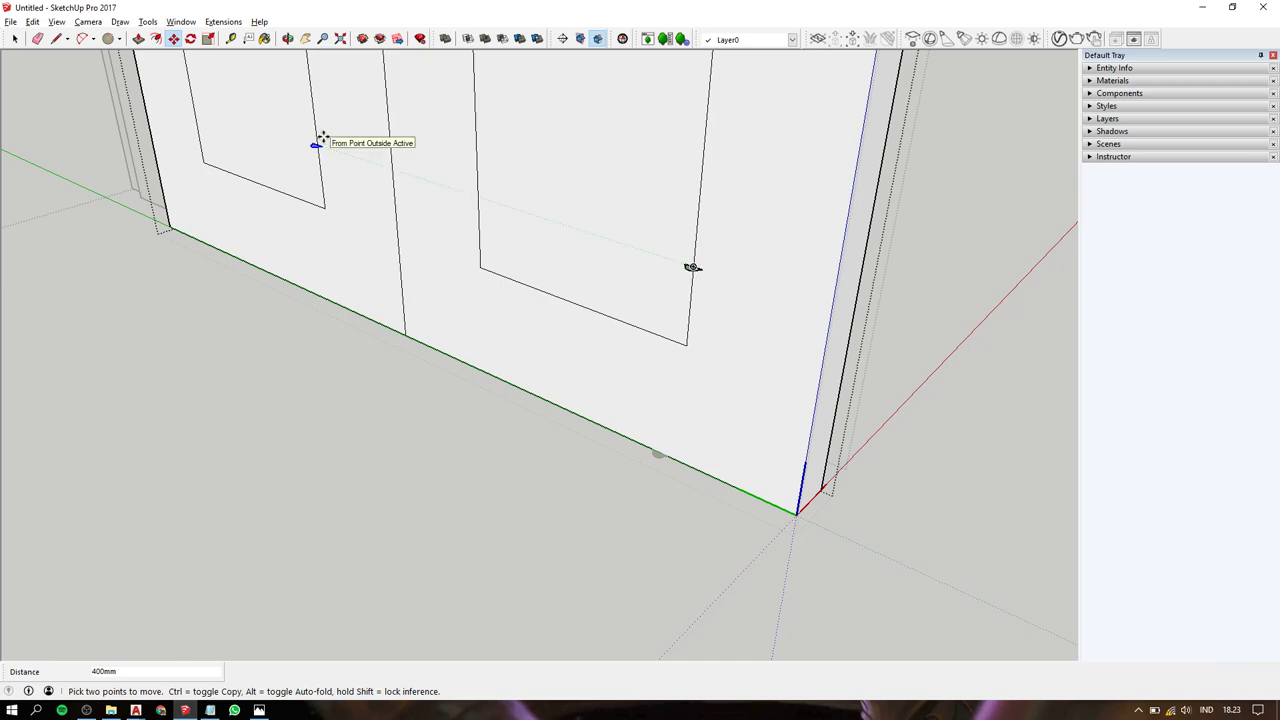
Copy the lower-corner profiles up to the upper panel's corner.
scroll(320, 130, "down", 4)
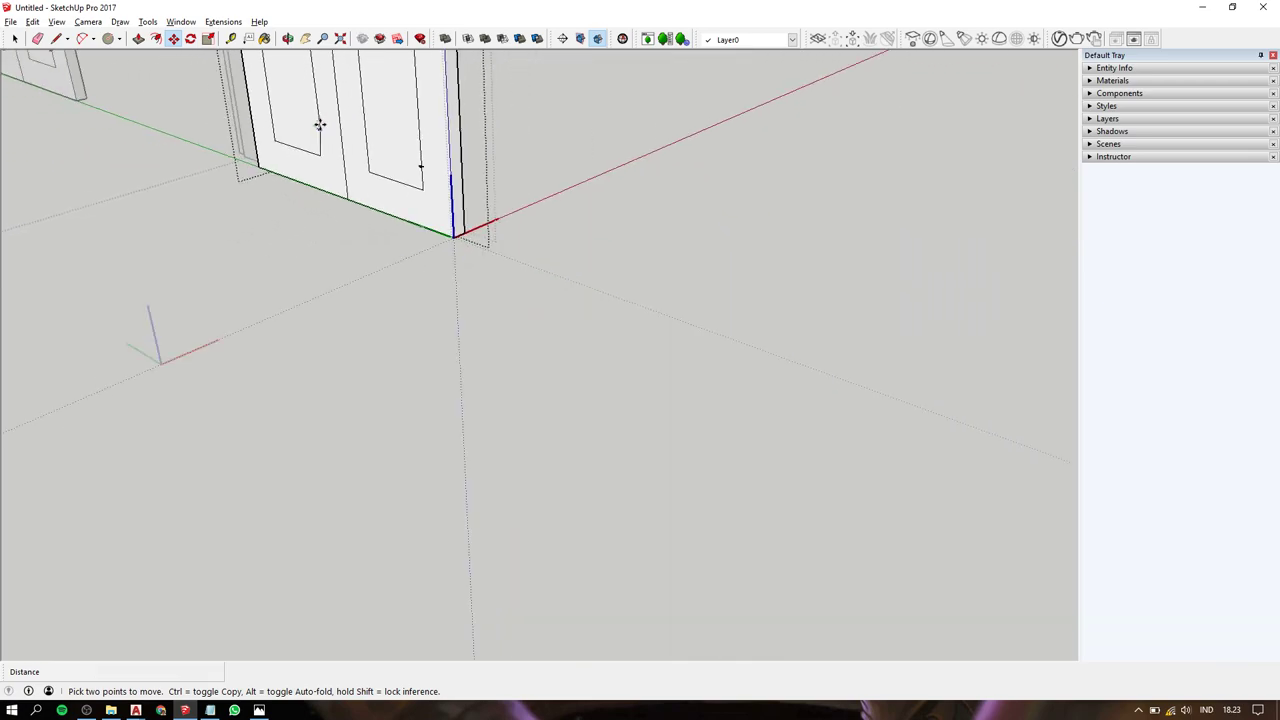
key("h")
scroll(454, 391, "up", 3)
scroll(456, 442, "up", 3)
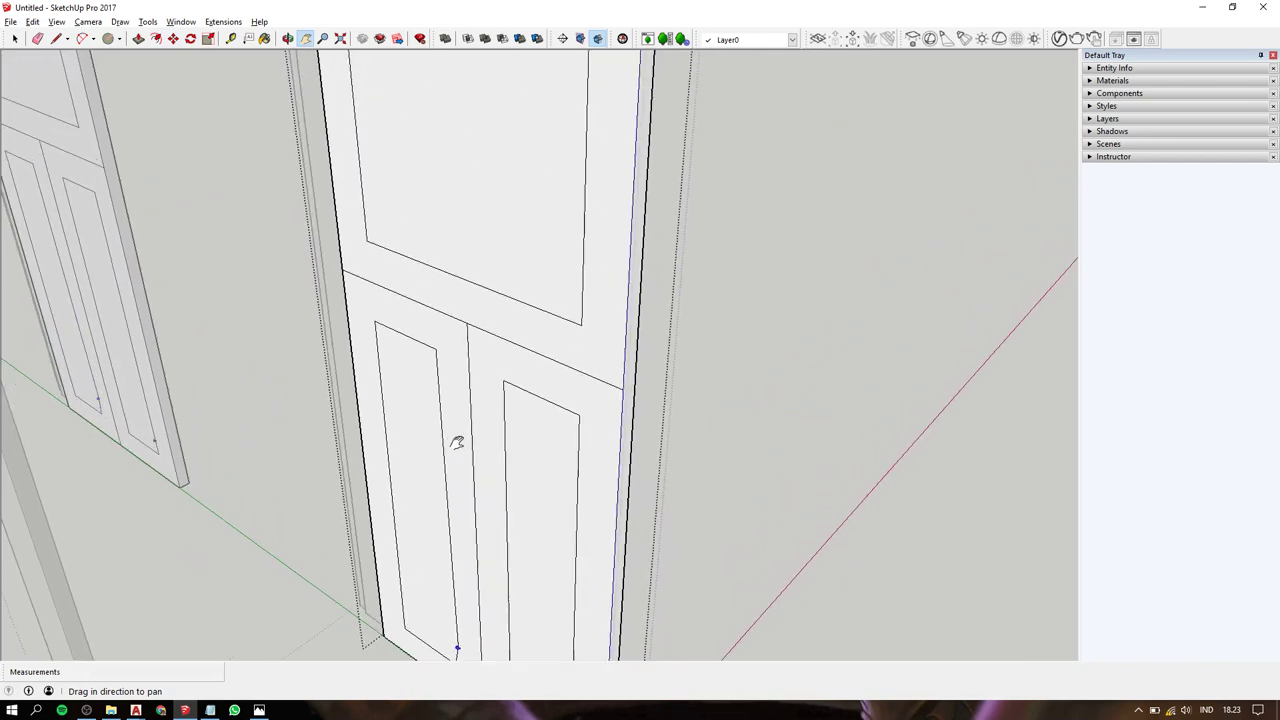
key("space")
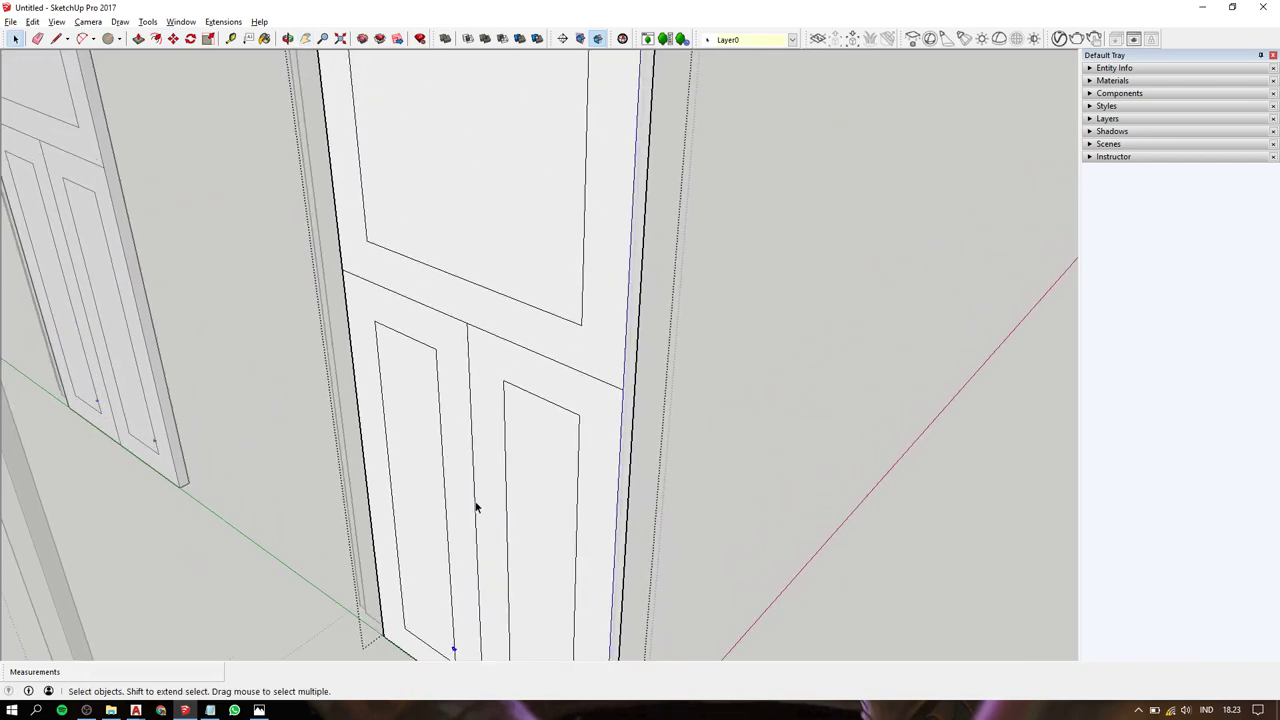
left_click_drag(462, 658, 464, 658)
key("m")
left_click(453, 648)
key("ctrl")
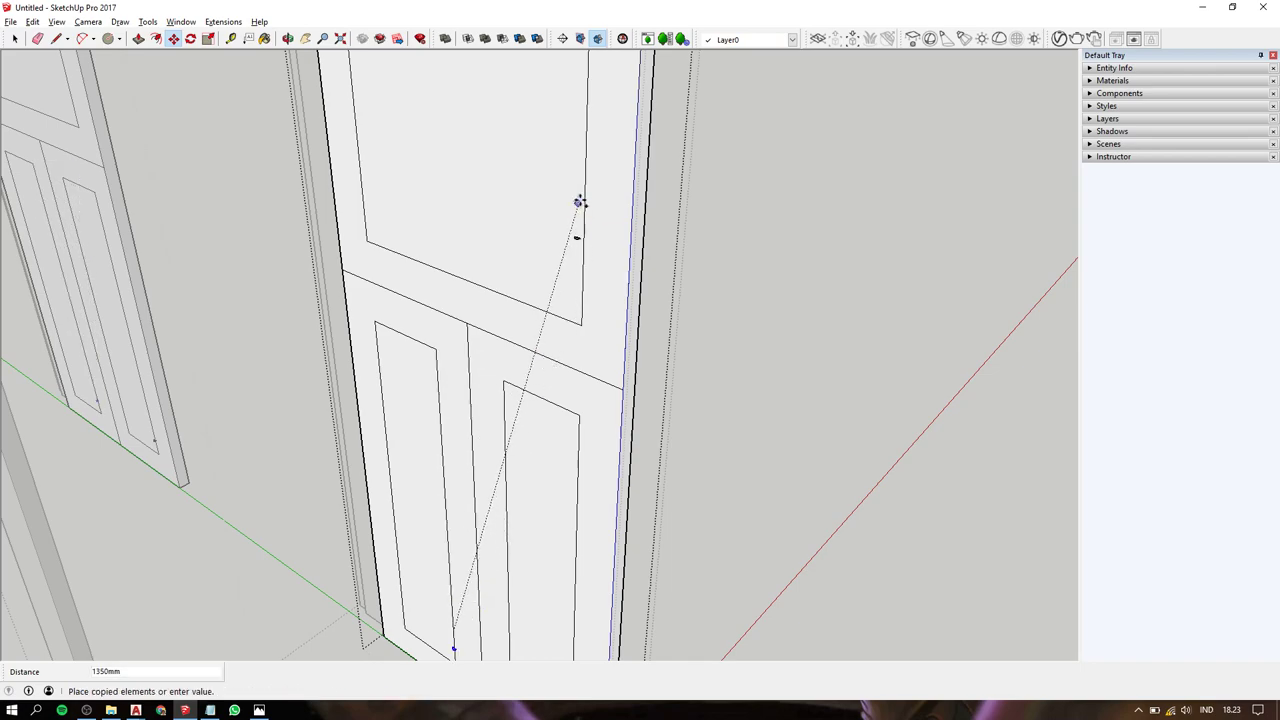
left_click(585, 184)
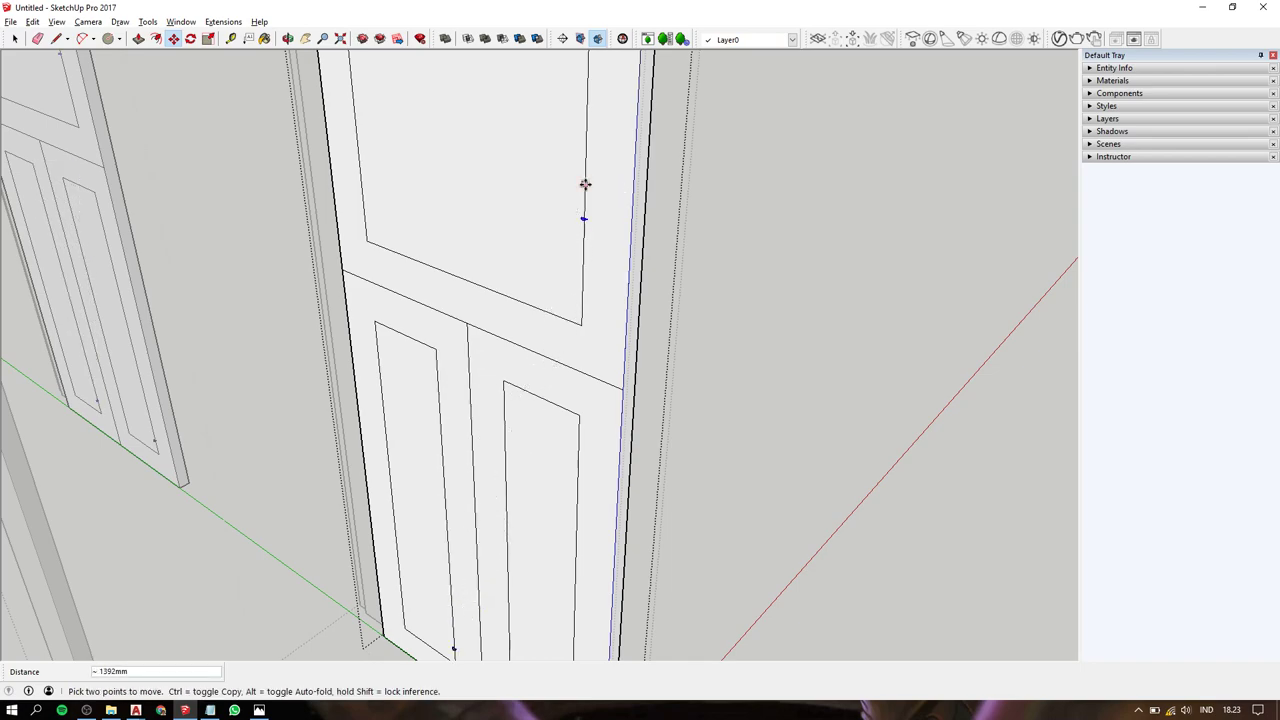
scroll(534, 437, "down", 5)
key("space")
scroll(534, 437, "up", 2)
scroll(534, 437, "up", 2)
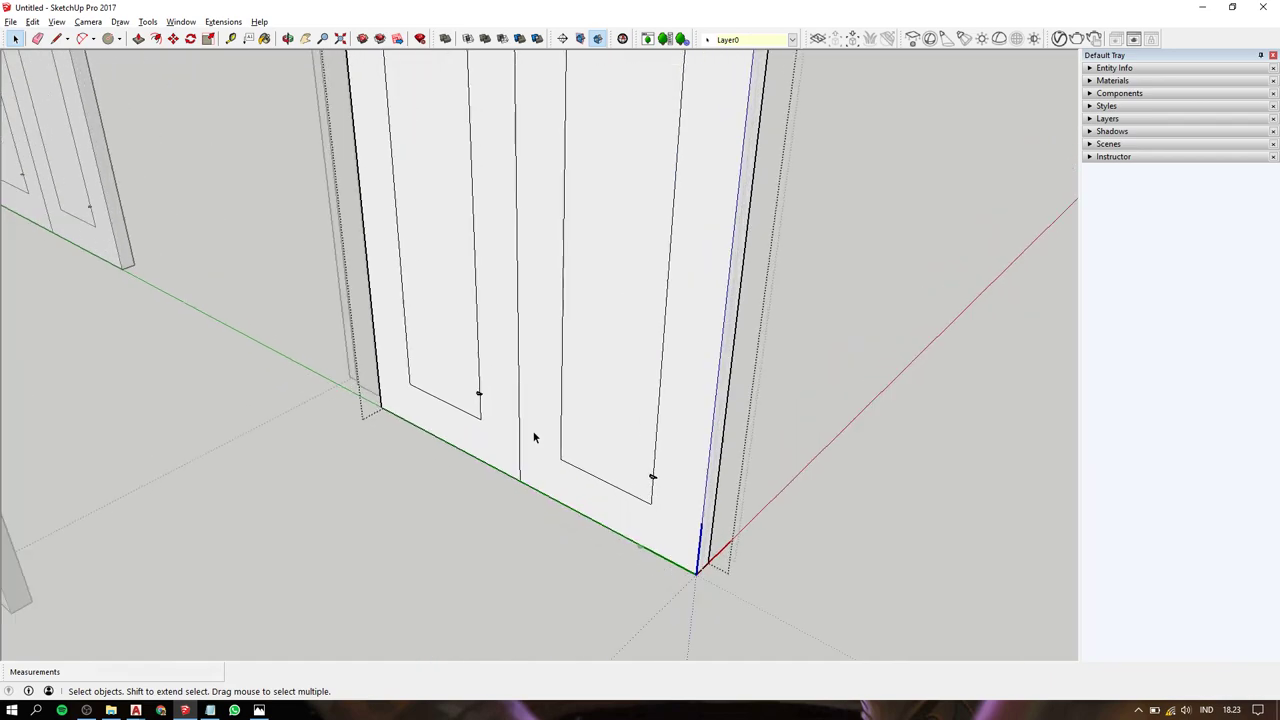
Raise the bottom edges of both lower panels by 300 mm.
middle_click_drag(534, 437, 641, 293)
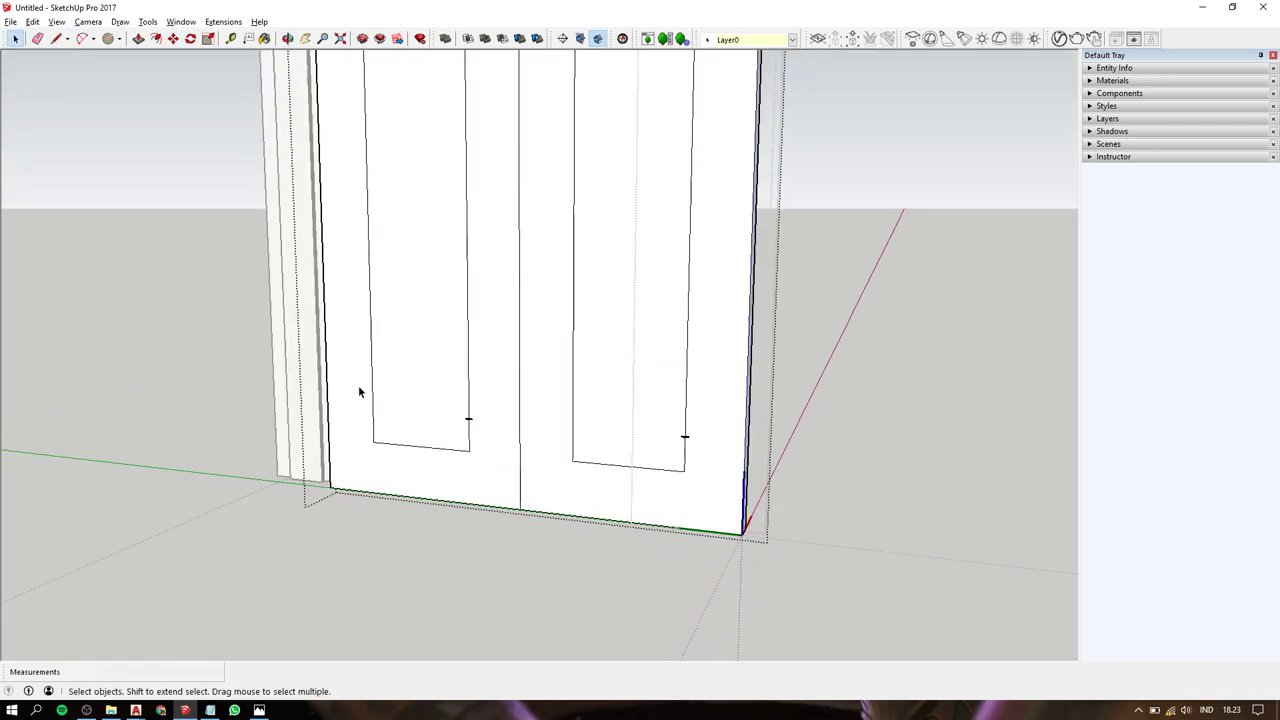
left_click_drag(356, 388, 727, 505)
key("m")
left_click(707, 437)
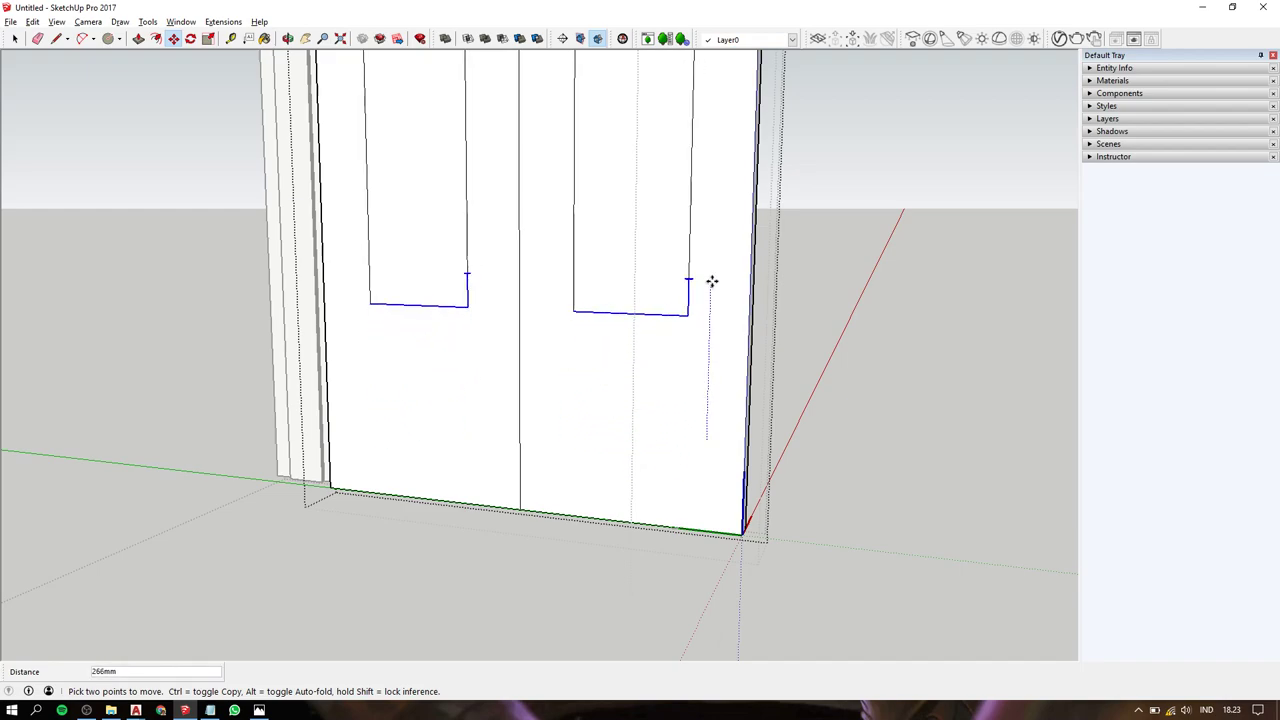
type("00")
key("Return")
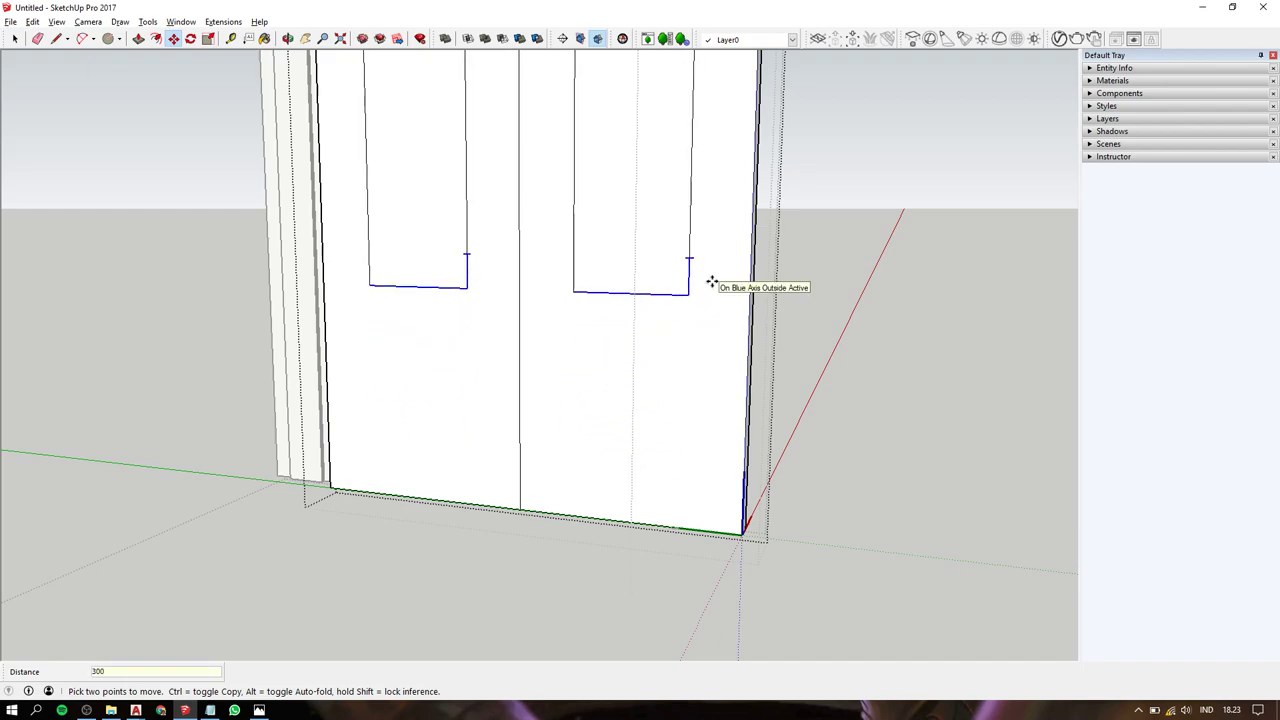
scroll(711, 281, "down", 3)
scroll(680, 386, "down", 3)
scroll(669, 306, "down", 2)
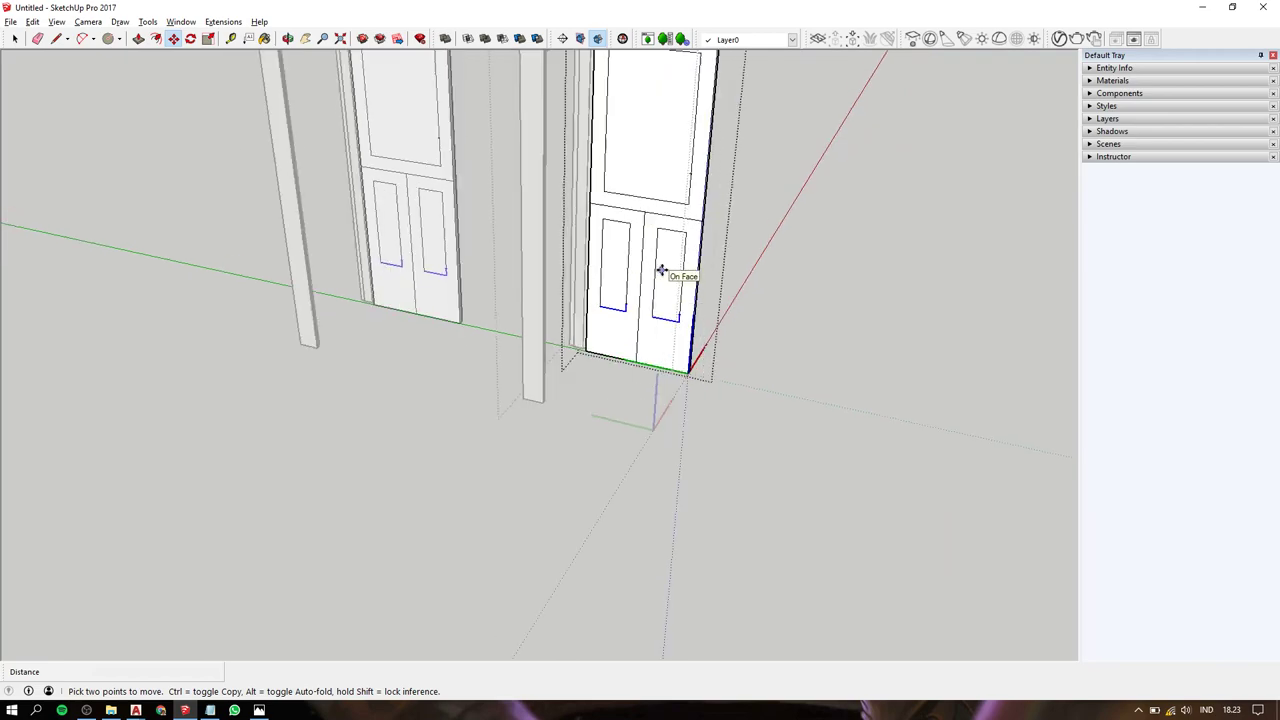
mouse_move(661, 270)
middle_mouse_down("shift")
mouse_move(657, 243)
mouse_move(646, 277)
middle_mouse_up("shift")
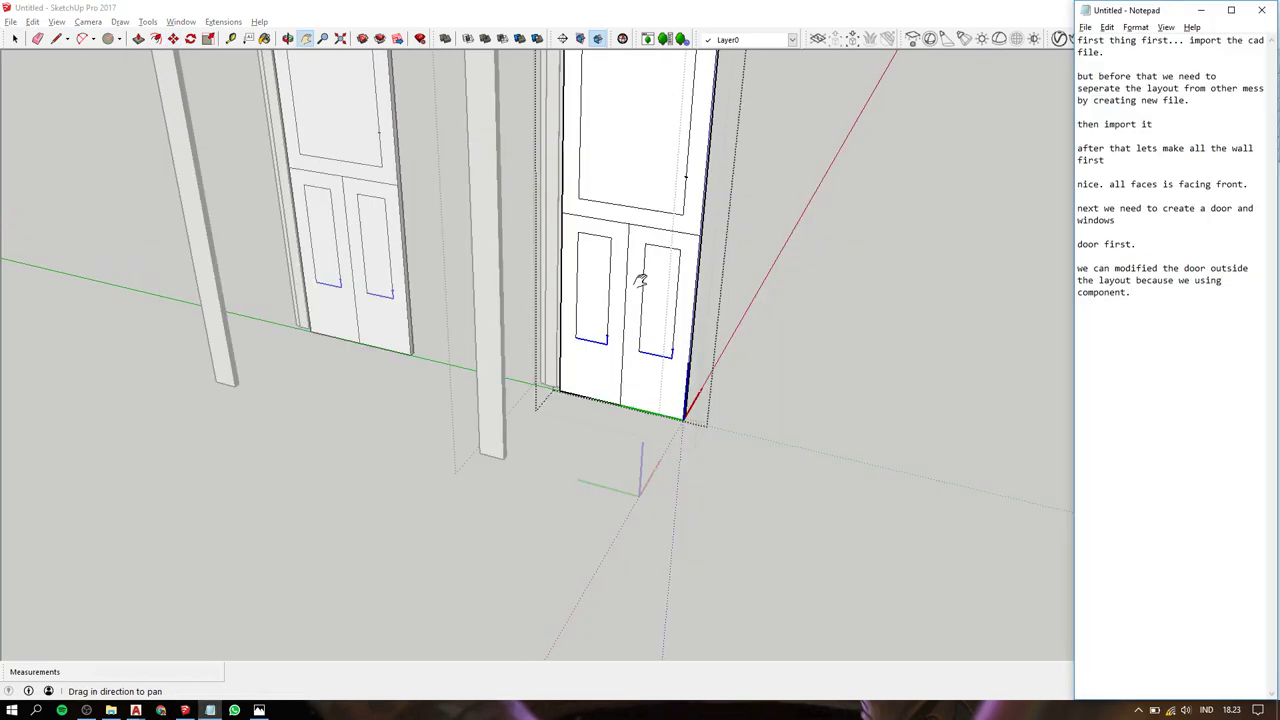
Check the reference photo of the real doorway, then return to SketchUp.
key("alt+Tab")
key("alt+Tab")
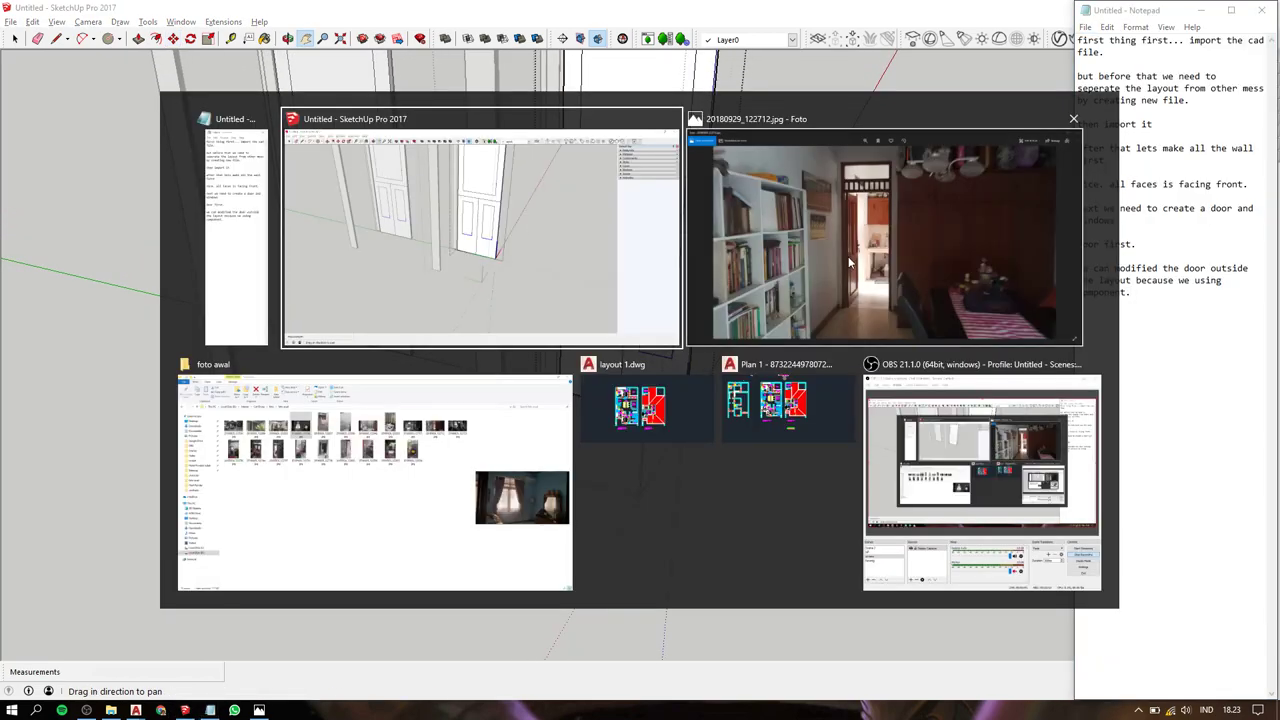
left_click(849, 262)
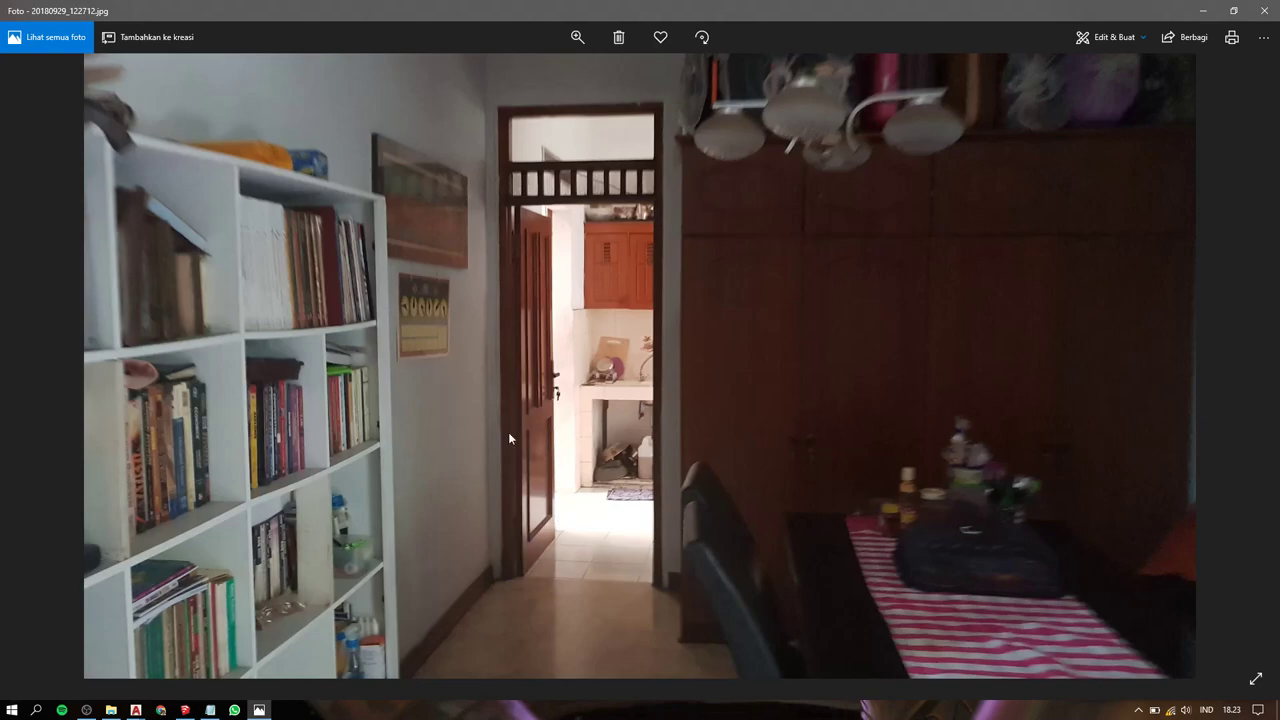
key("alt+Tab")
key("alt+Tab")
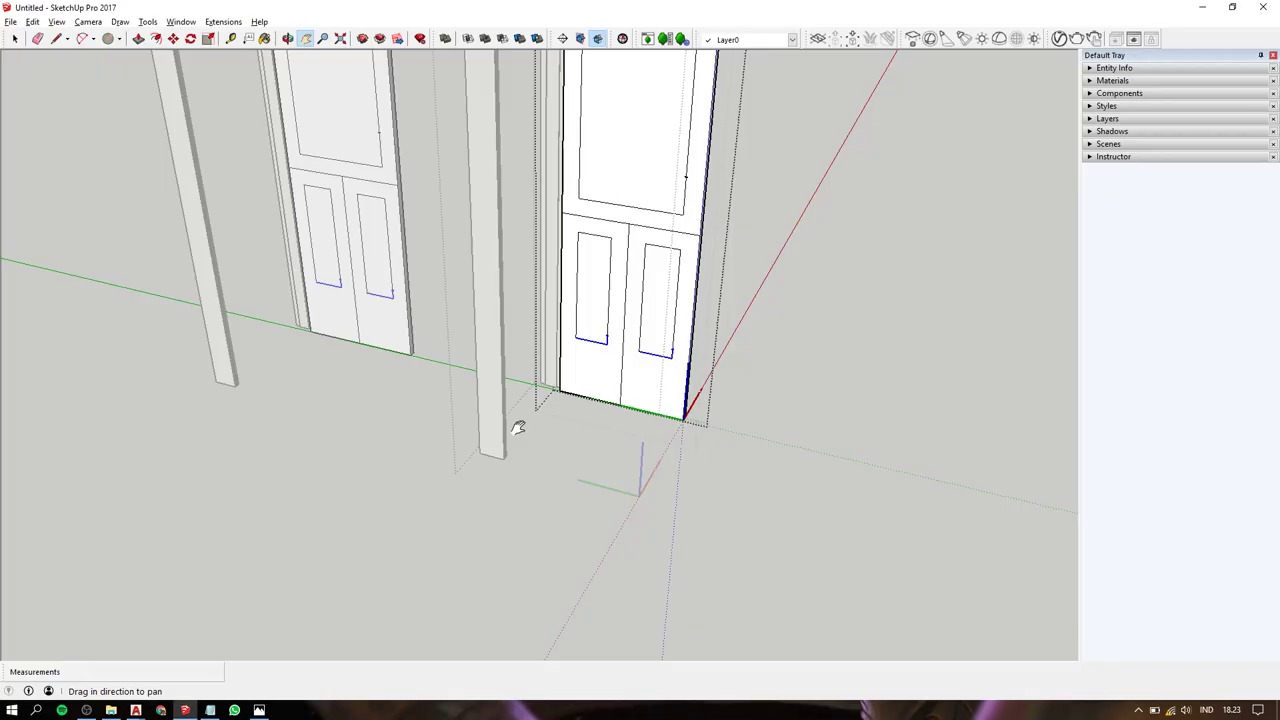
Select the outline edges of the right lower door panel.
middle_click_drag(594, 289, 669, 157)
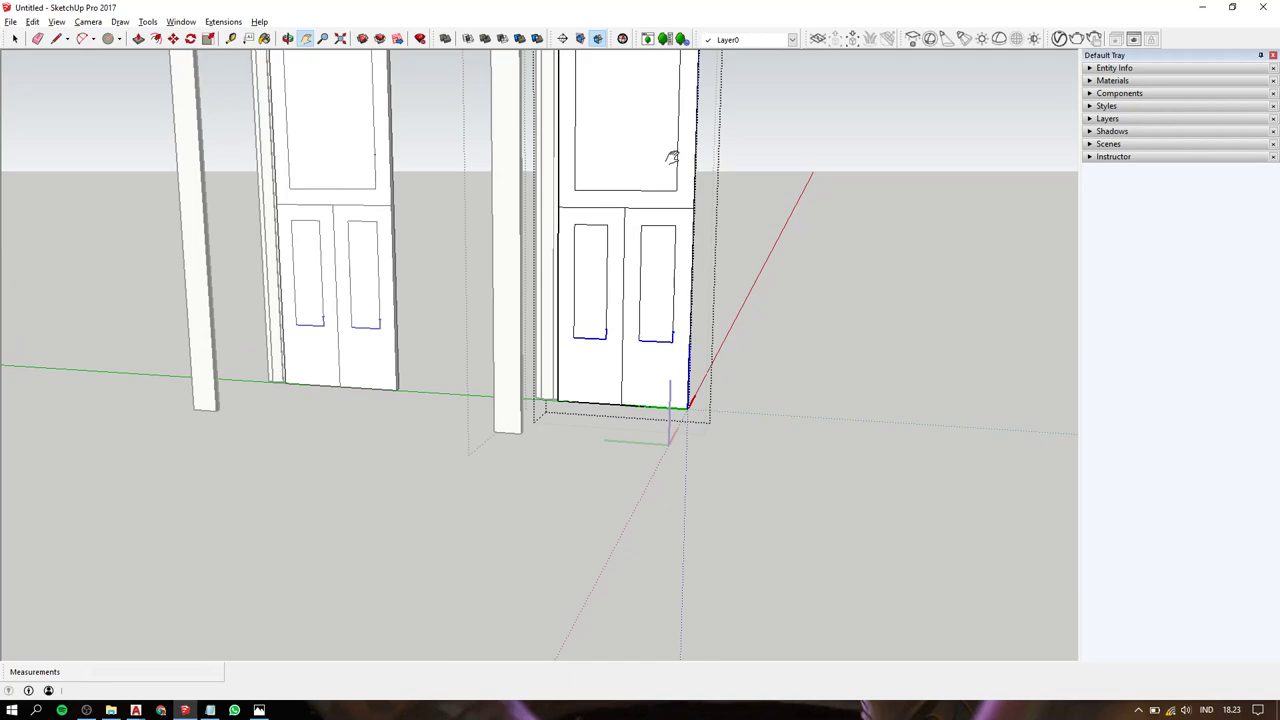
mouse_move(672, 157)
left_mouse_down()
mouse_move(654, 206)
mouse_move(657, 268)
left_mouse_up()
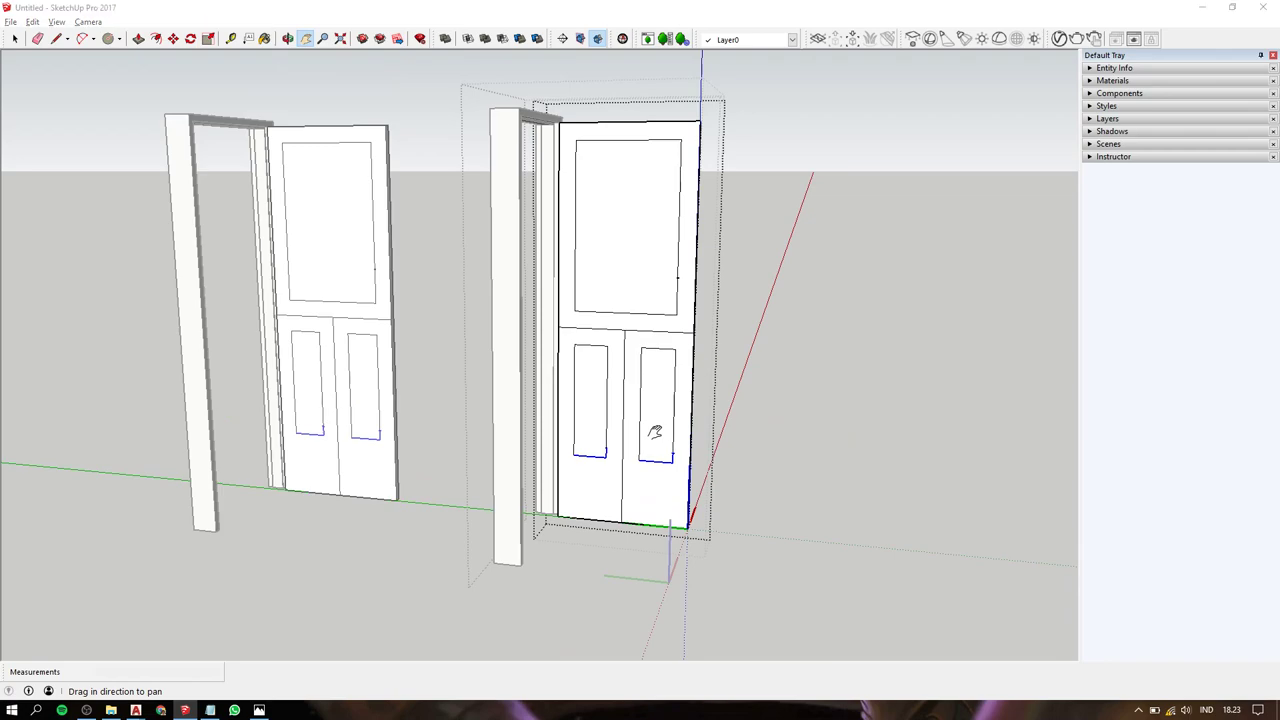
key("alt+Tab")
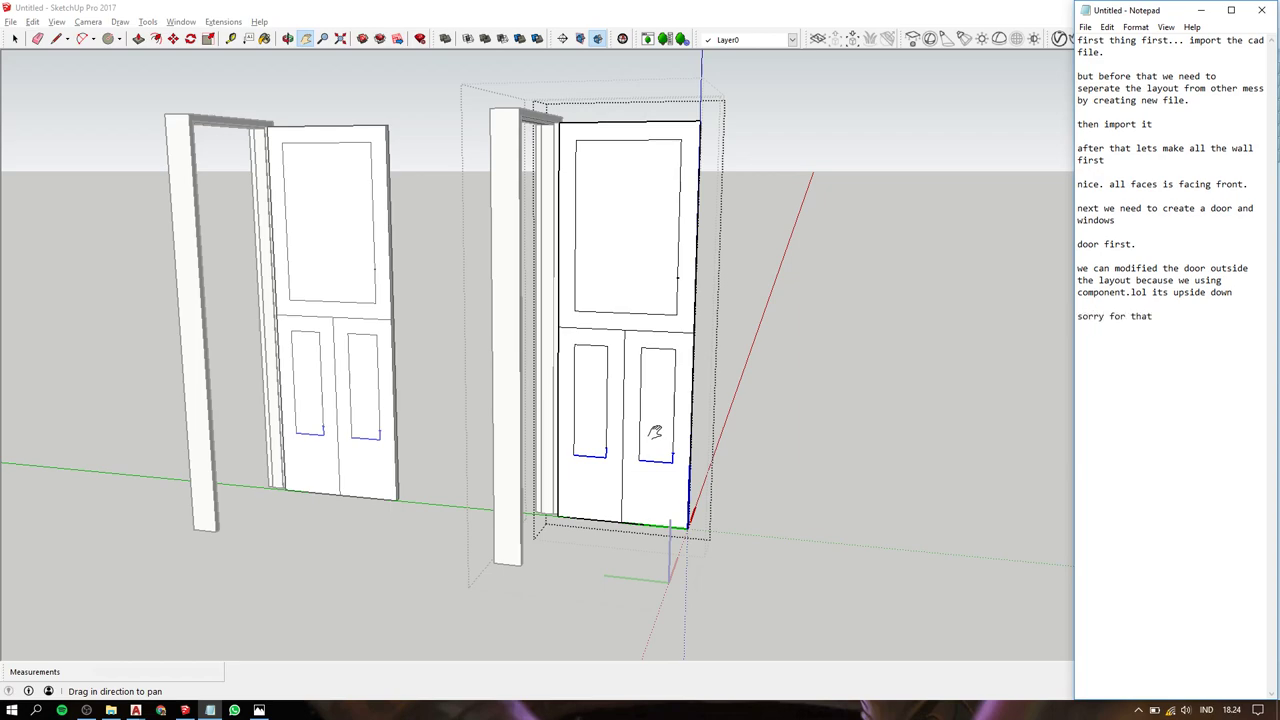
scroll(655, 432, "up", 5)
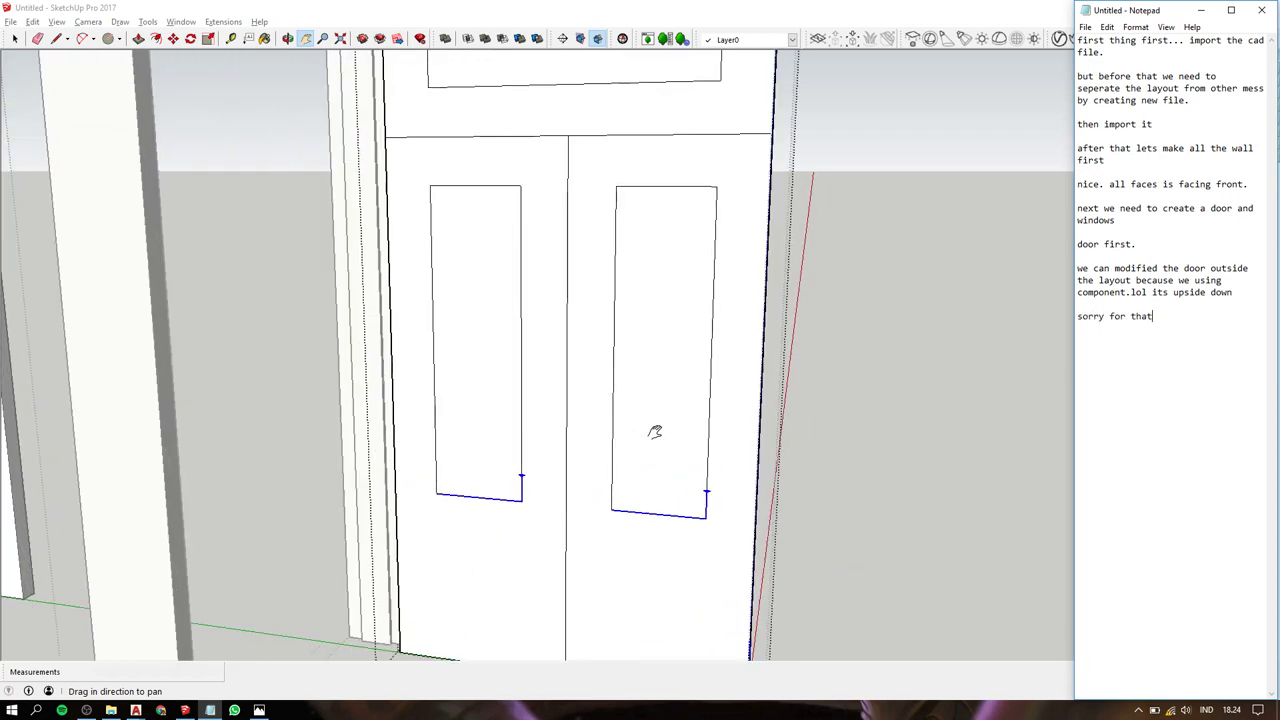
left_click(616, 331)
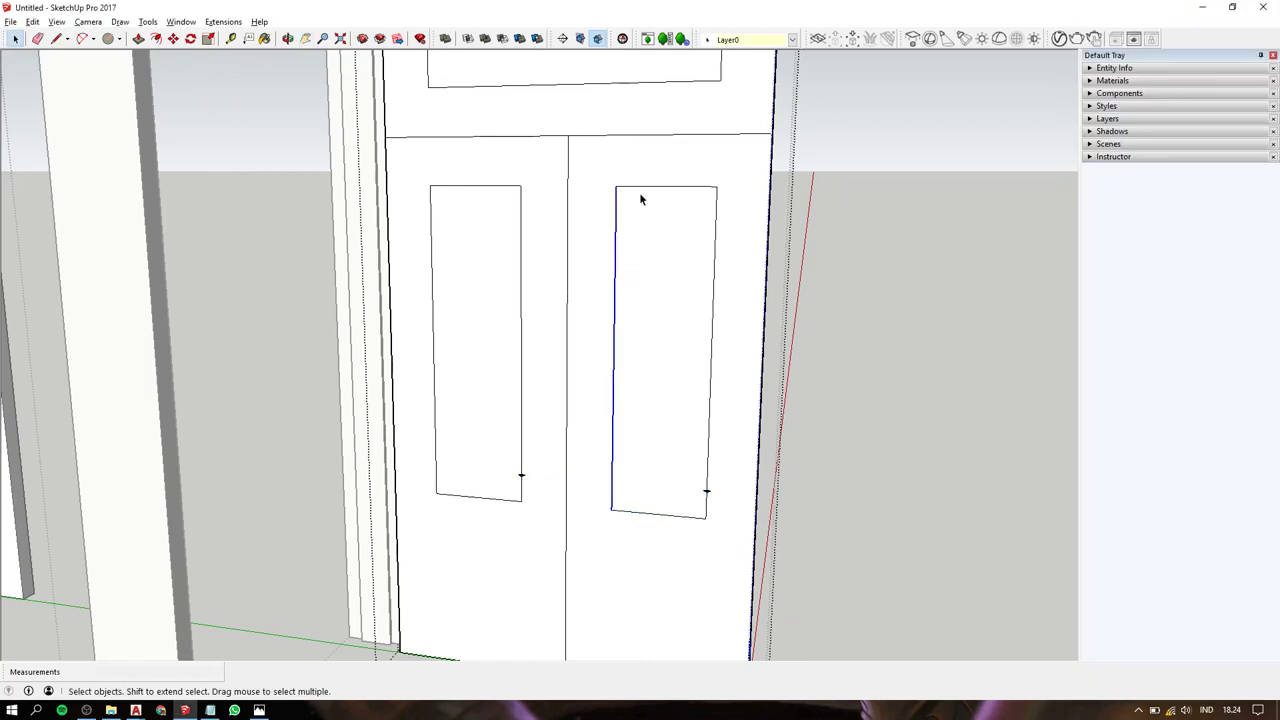
left_click(643, 189, "ctrl")
left_click(720, 204, "ctrl")
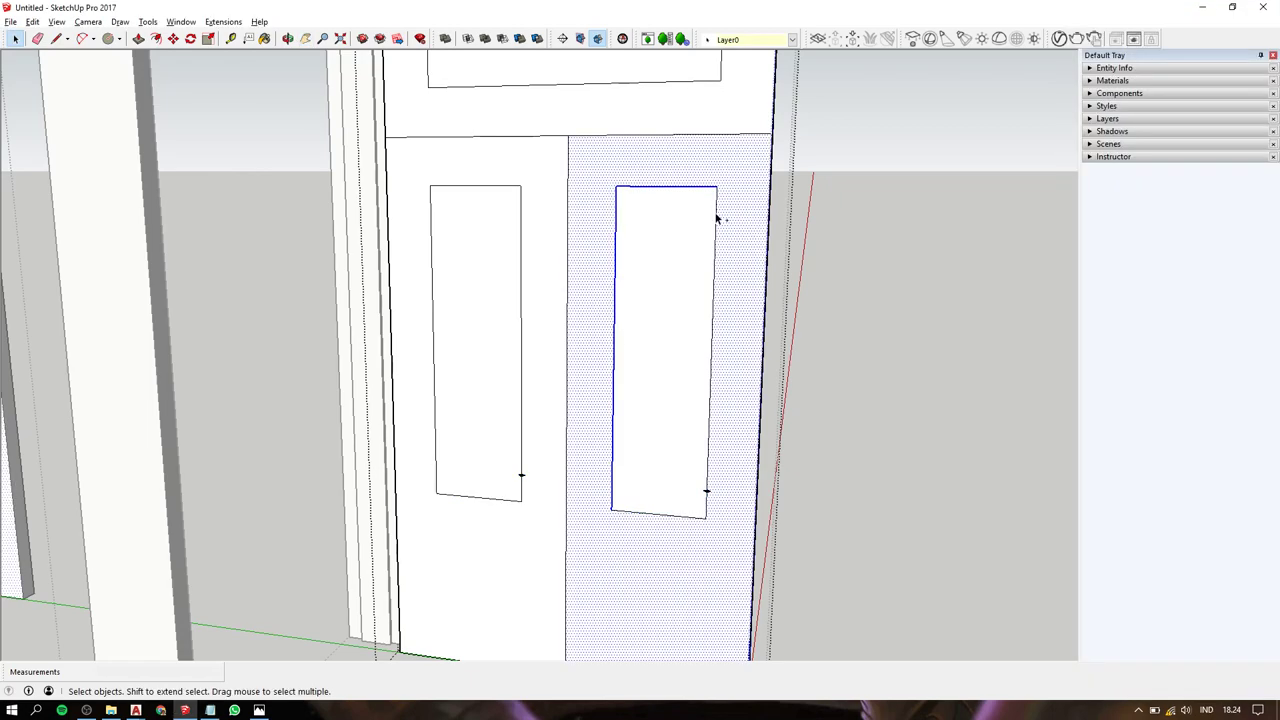
left_click(716, 220, "ctrl")
left_click(743, 271, "shift")
left_click_drag(590, 464, 738, 530)
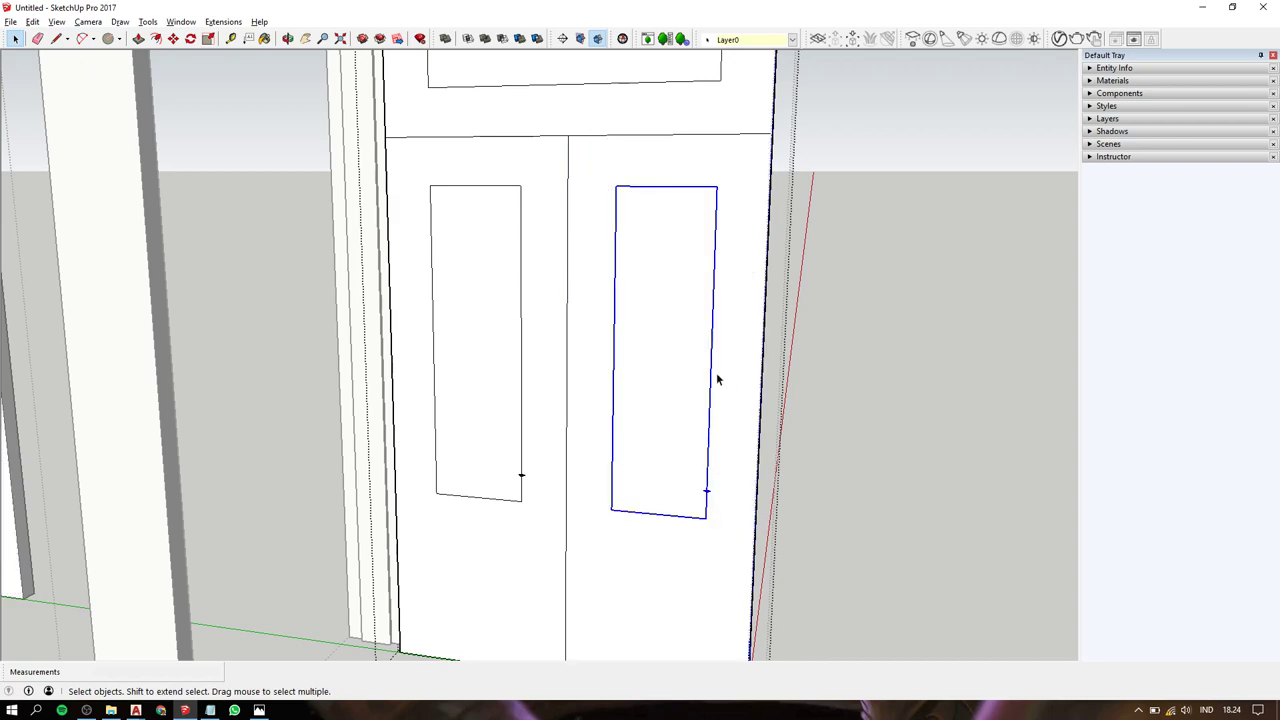
Push/Pull the frame around the right lower panel to recess it.
middle_click_drag(716, 380, 637, 584)
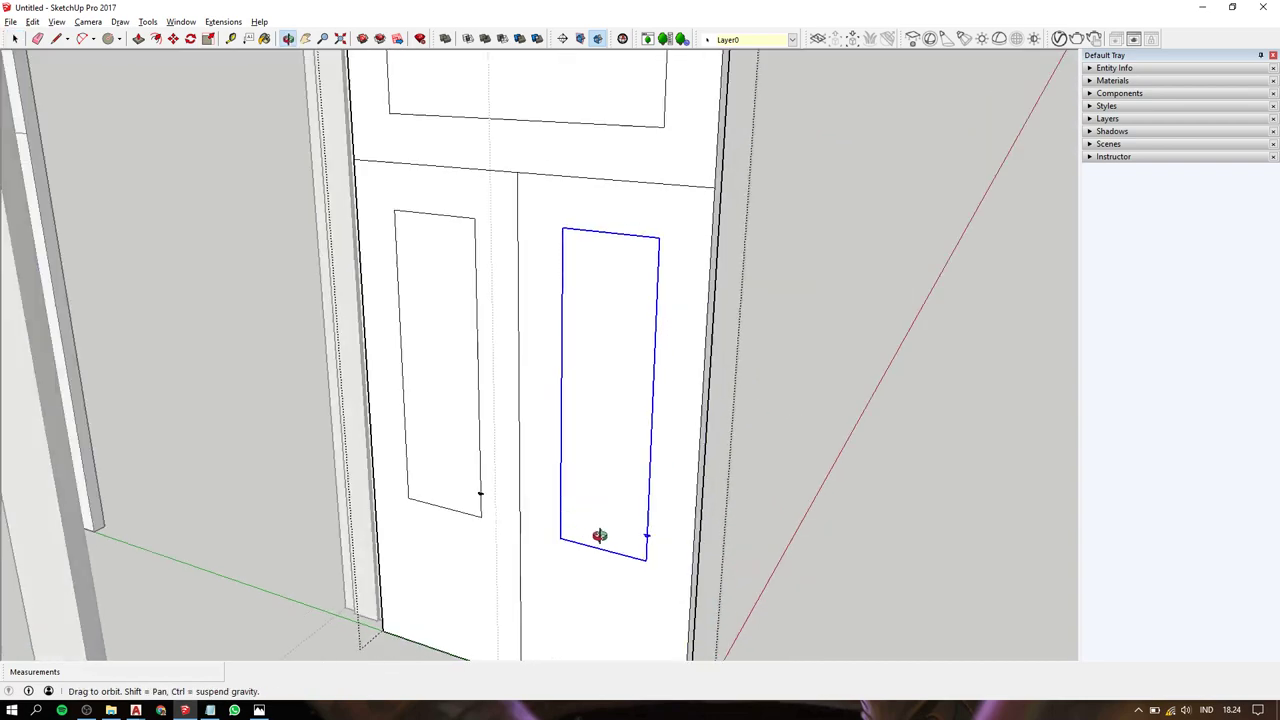
scroll(620, 575, "up", 3)
left_click_drag(566, 510, 627, 551)
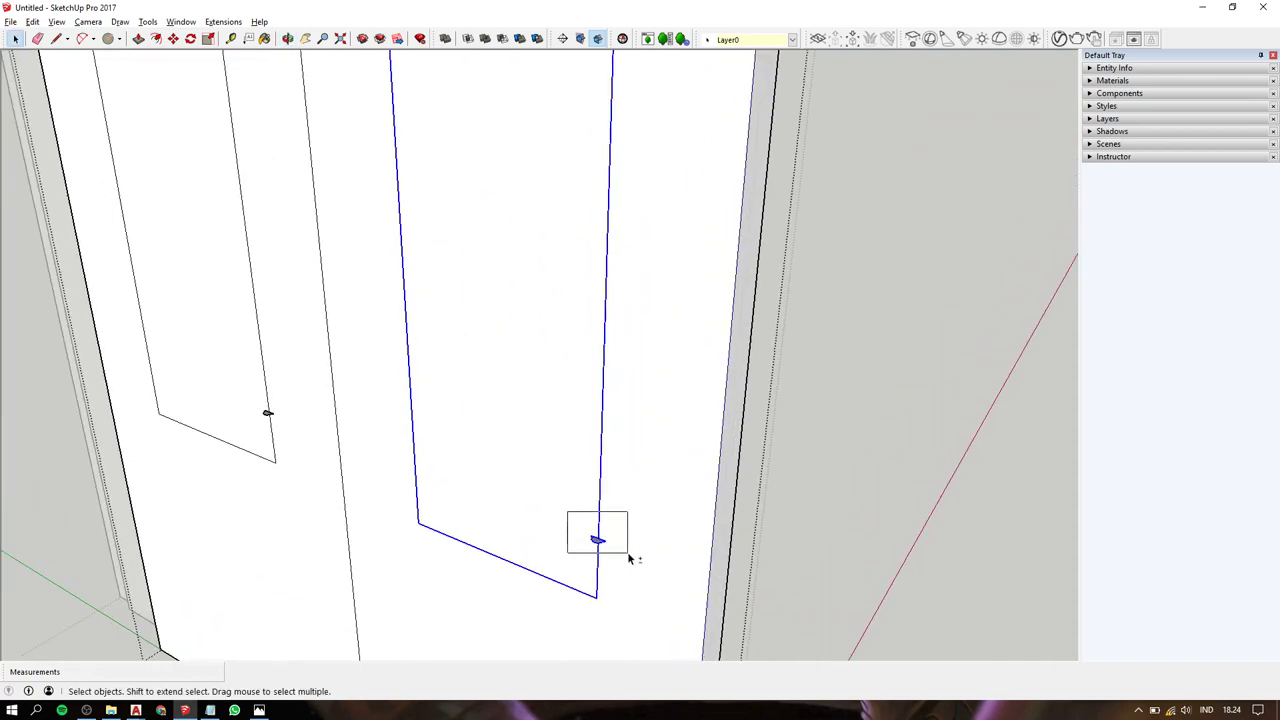
key("p")
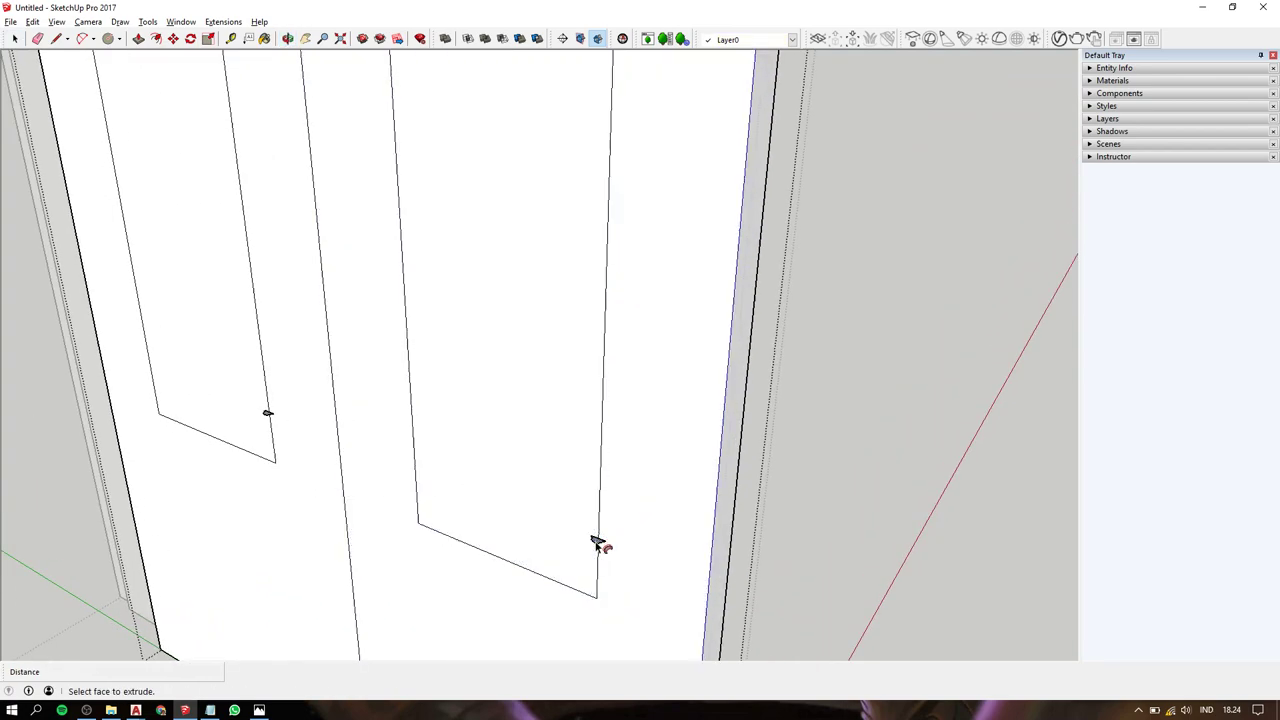
double_click(597, 541)
scroll(597, 541, "down", 2)
scroll(597, 541, "down", 2)
middle_click_drag(497, 431, 600, 383)
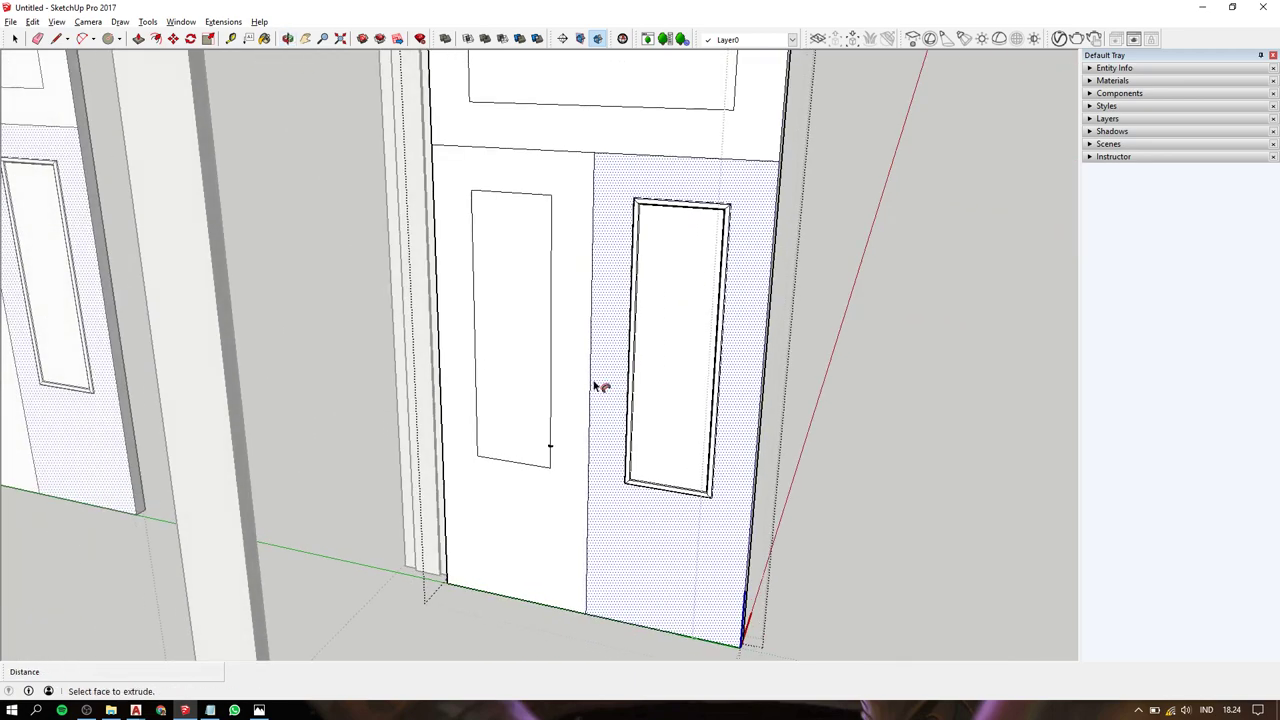
key("space")
scroll(549, 446, "up", 2)
scroll(560, 434, "up", 3)
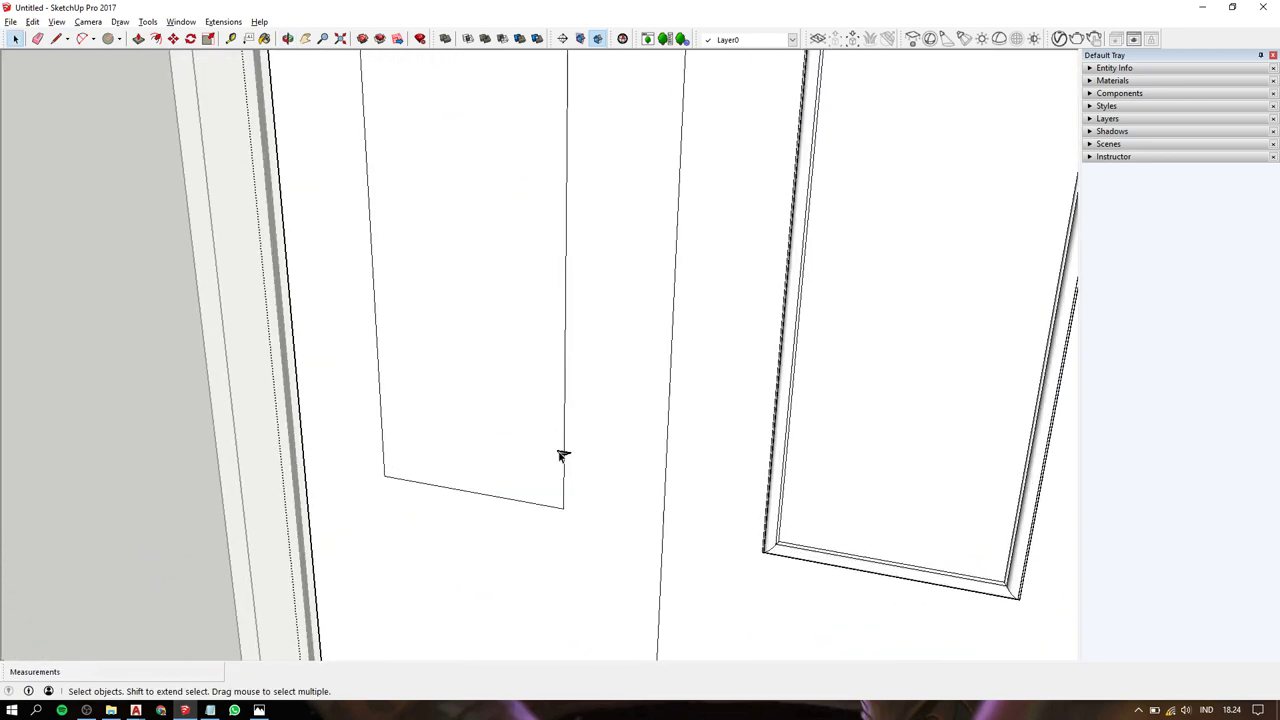
scroll(563, 455, "down", 2)
scroll(560, 449, "down", 2)
Select the left lower panel and Push/Pull its frame into a matching recess.
left_click_drag(408, 190, 592, 482)
scroll(566, 452, "up", 2)
scroll(540, 415, "up", 2)
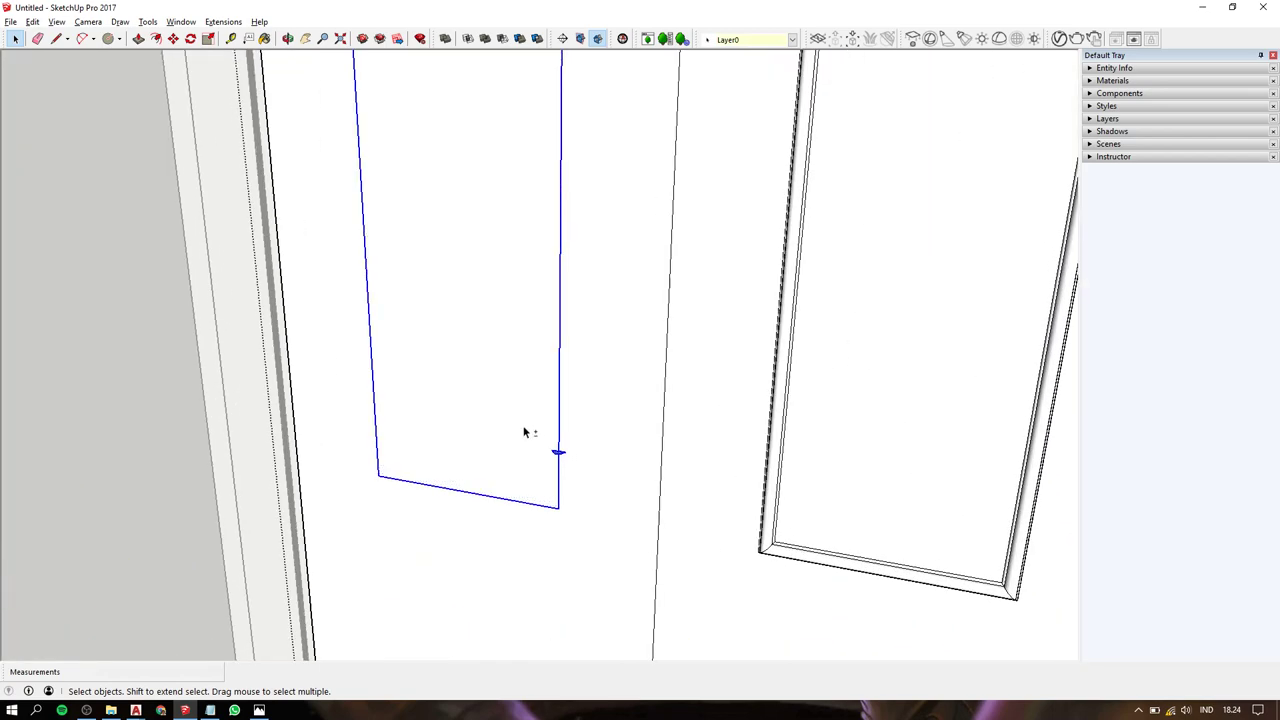
left_click_drag(525, 432, 590, 475)
key("p")
middle_click_drag(594, 391, 575, 465)
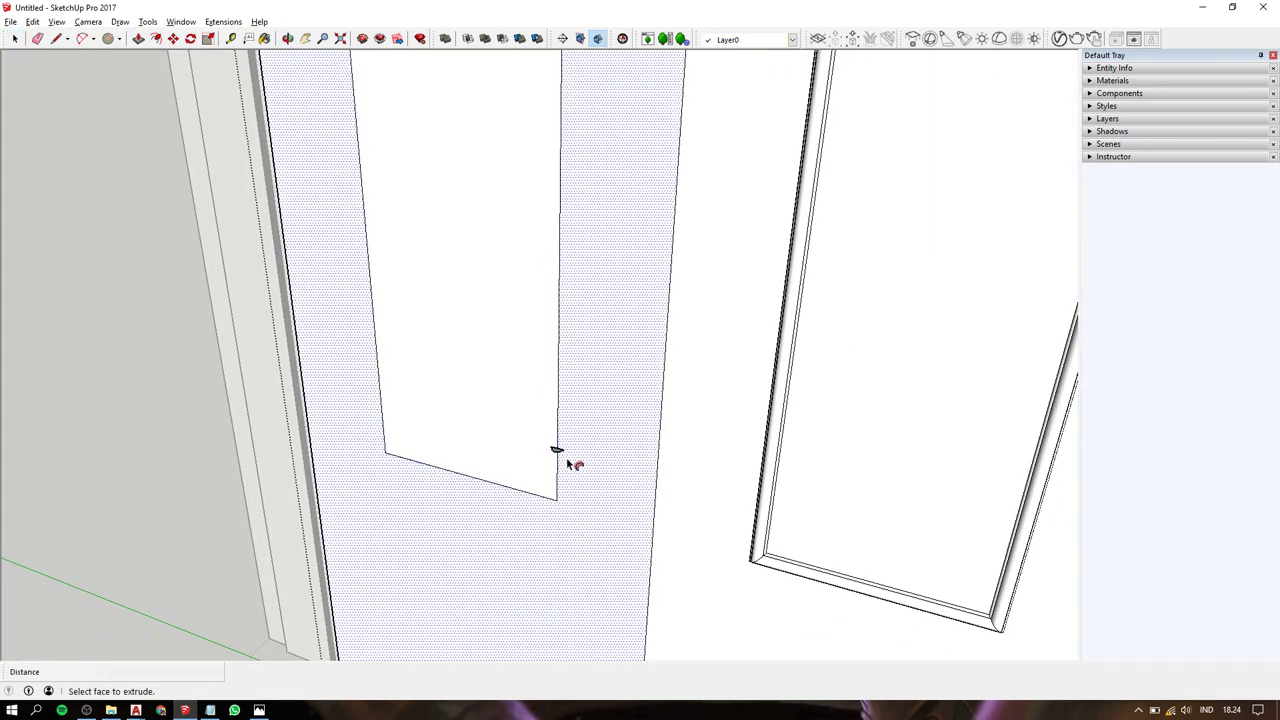
scroll(556, 452, "down", 1)
scroll(578, 438, "down", 1)
scroll(578, 431, "down", 2)
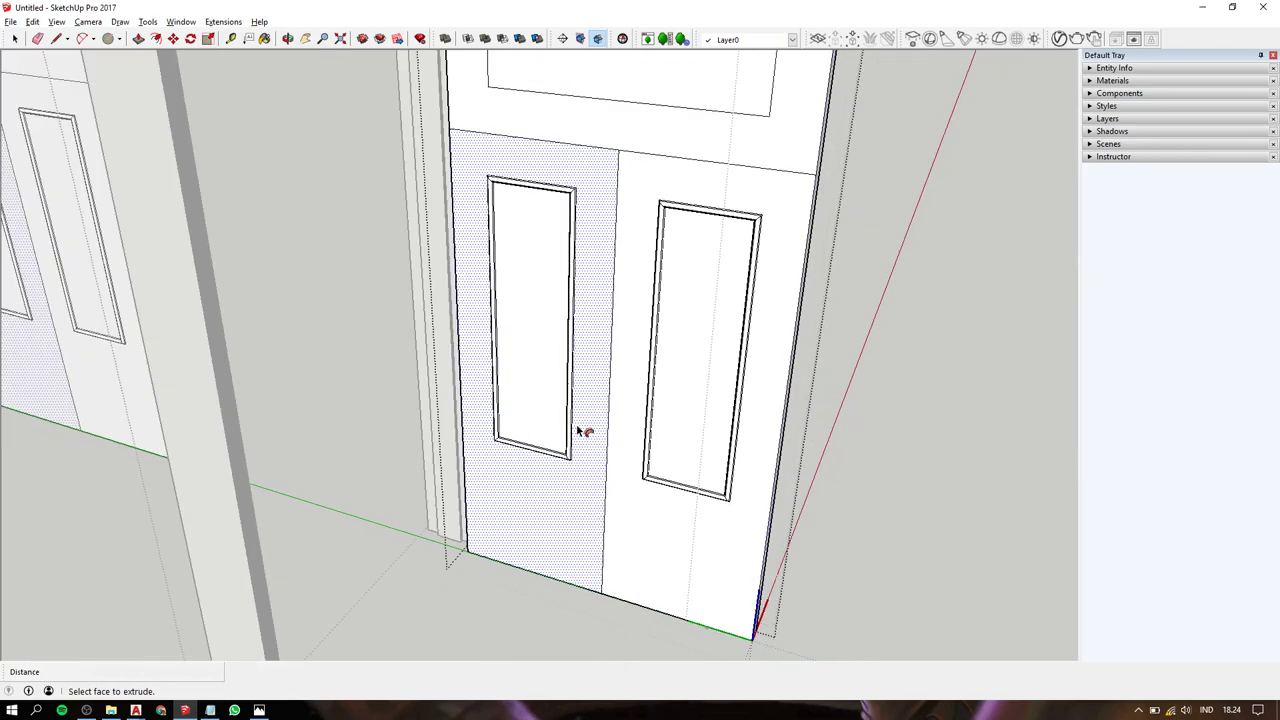
scroll(585, 430, "down", 2)
mouse_move(586, 400)
middle_mouse_down()
mouse_move(606, 463)
mouse_move(634, 429)
middle_mouse_up()
Select the door geometry, then narrow it to an edge of the upper panel.
key("space")
scroll(657, 403, "up", 2)
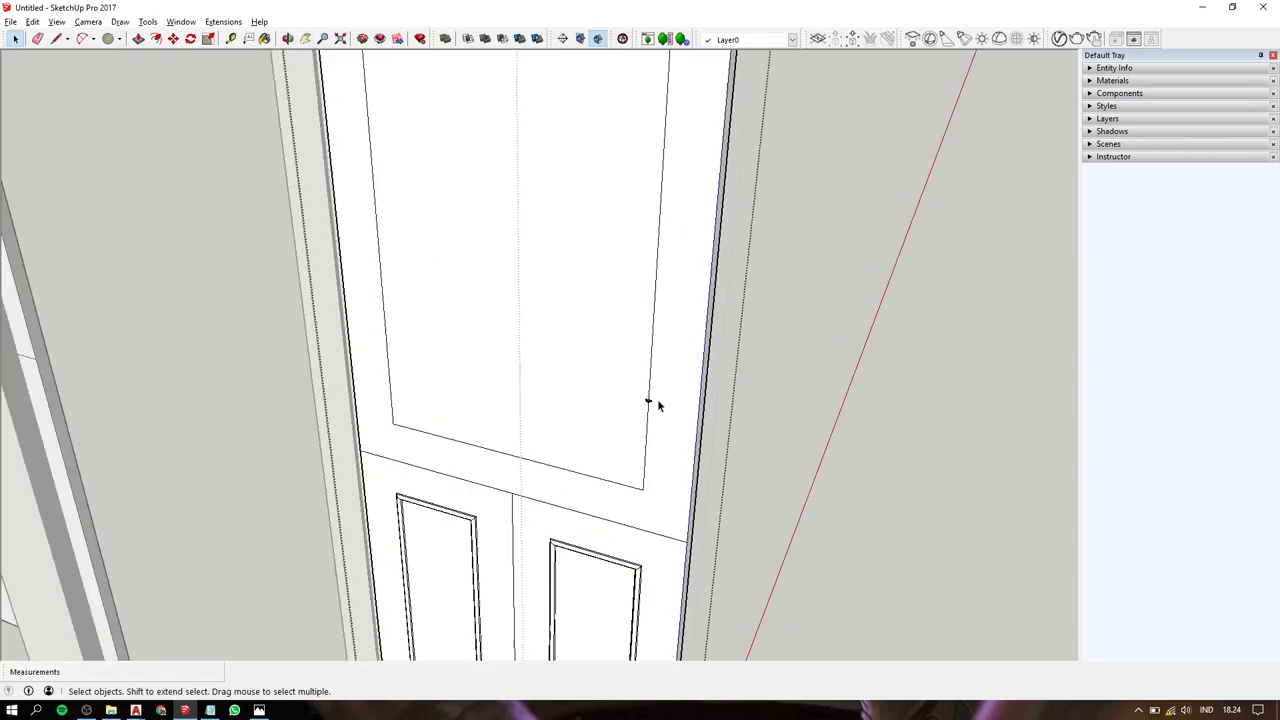
scroll(657, 401, "up", 1)
triple_click(644, 396)
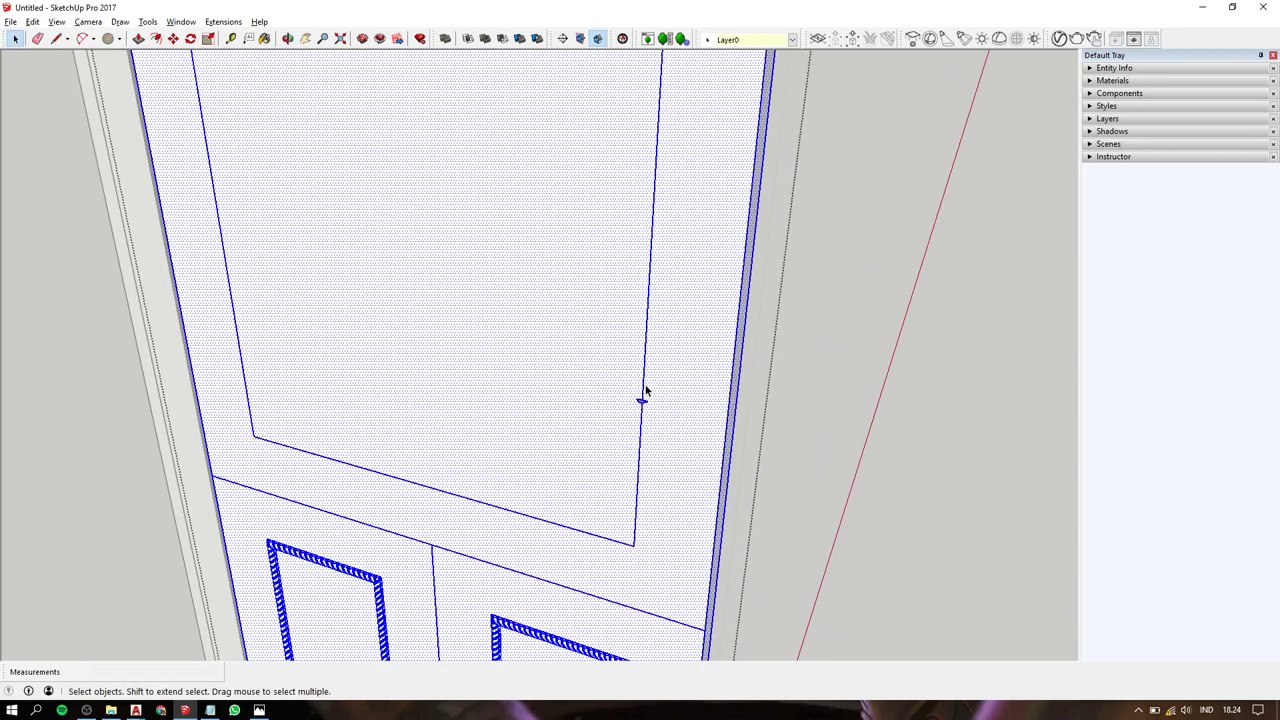
scroll(644, 392, "down", 2)
scroll(644, 392, "down", 3)
left_click(644, 390)
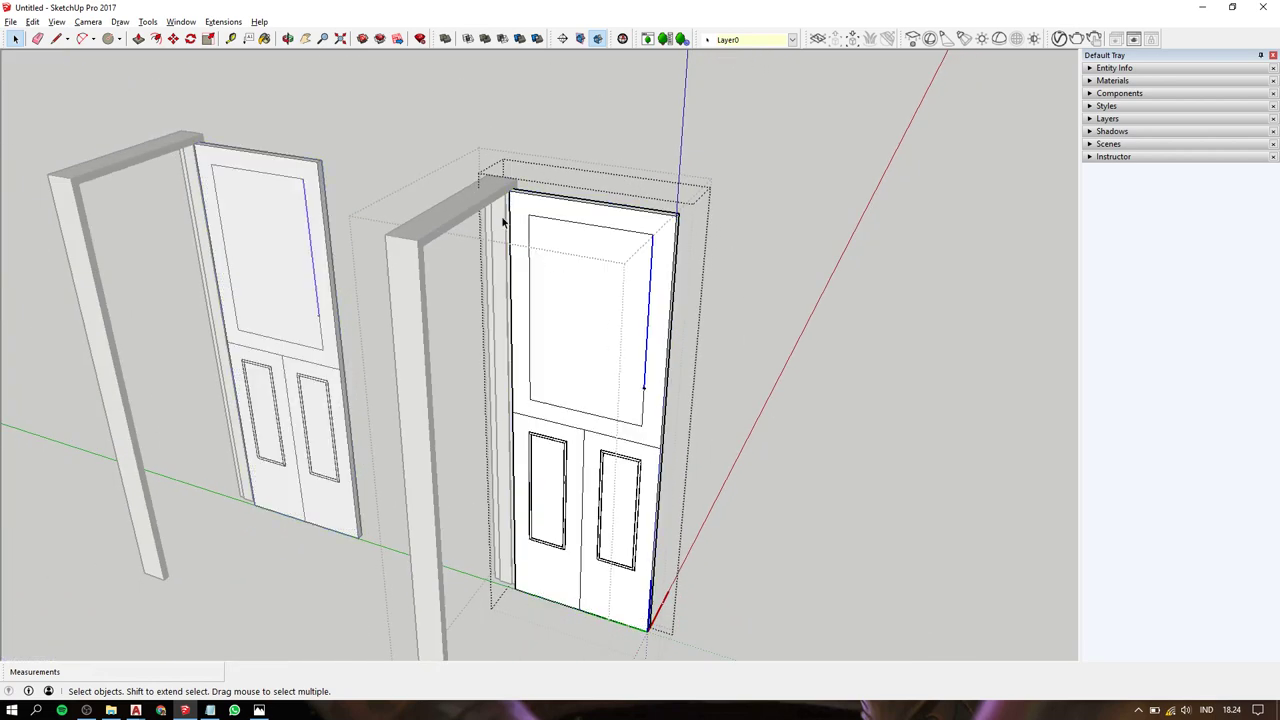
Select the upper panel's outline edges and try a Push/Pull, then abandon it.
left_click_drag(458, 208, 660, 446)
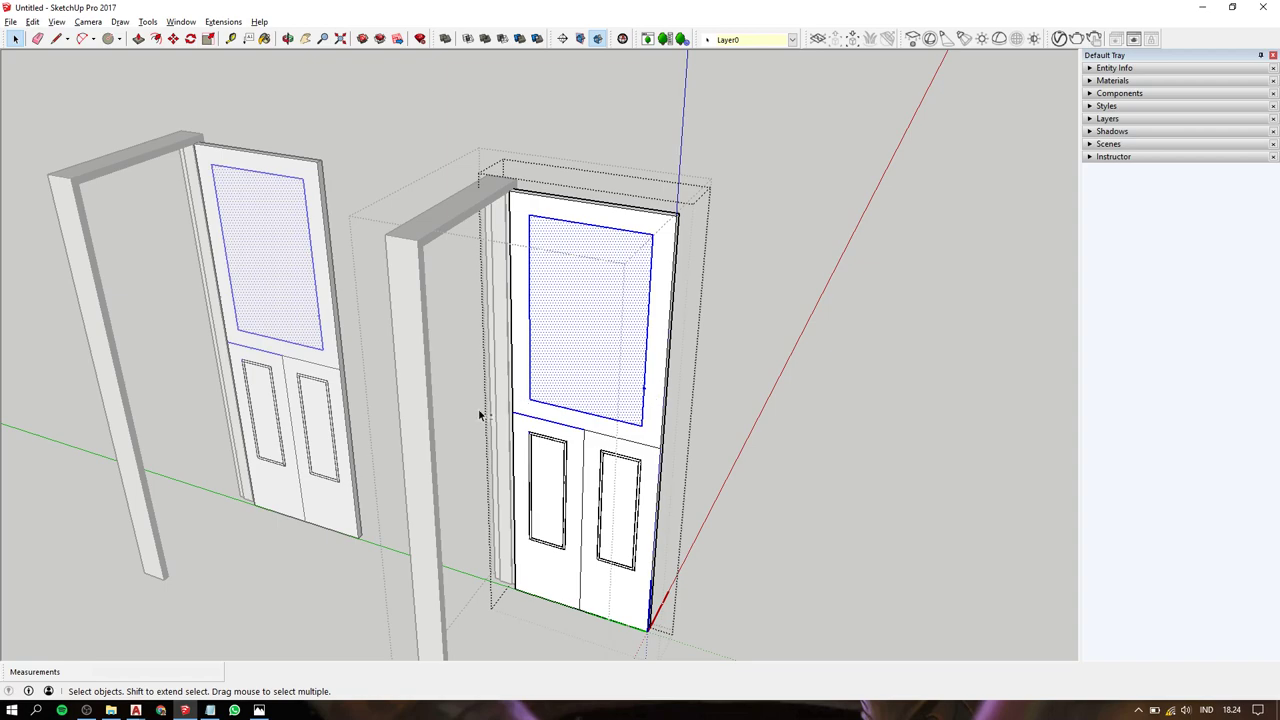
left_click_drag(479, 410, 598, 440)
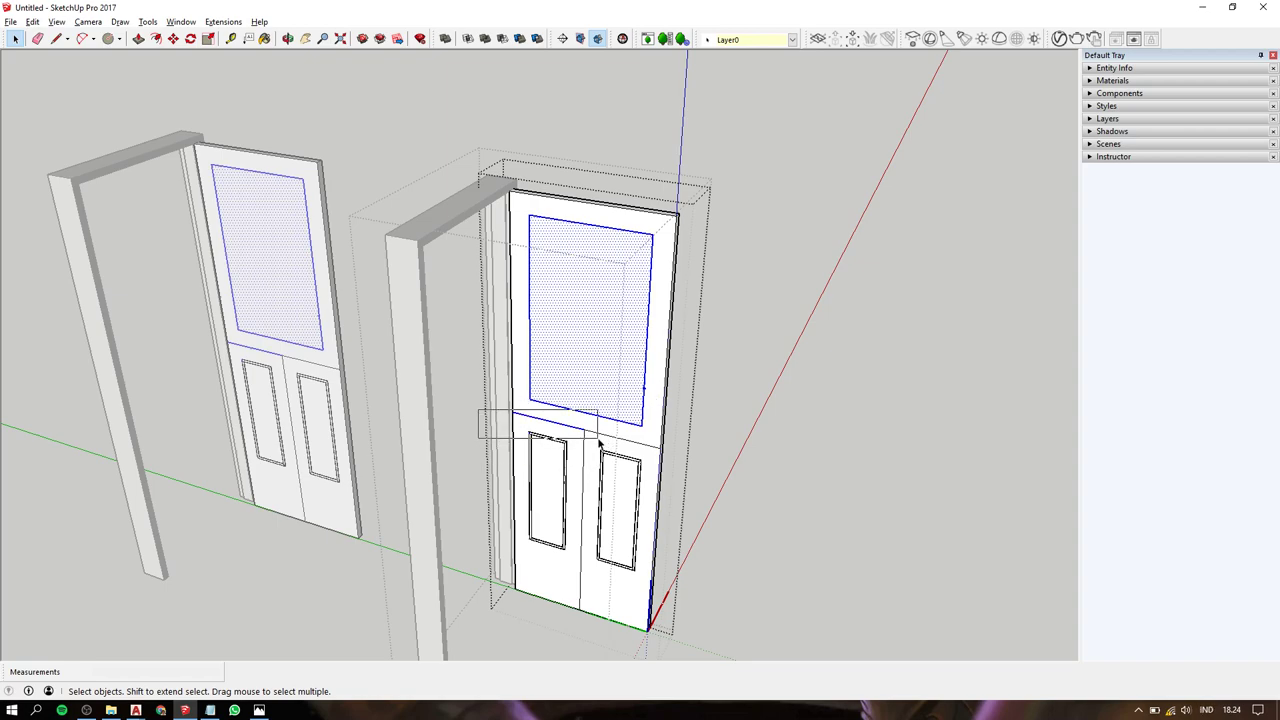
left_click_drag(598, 440, 598, 440)
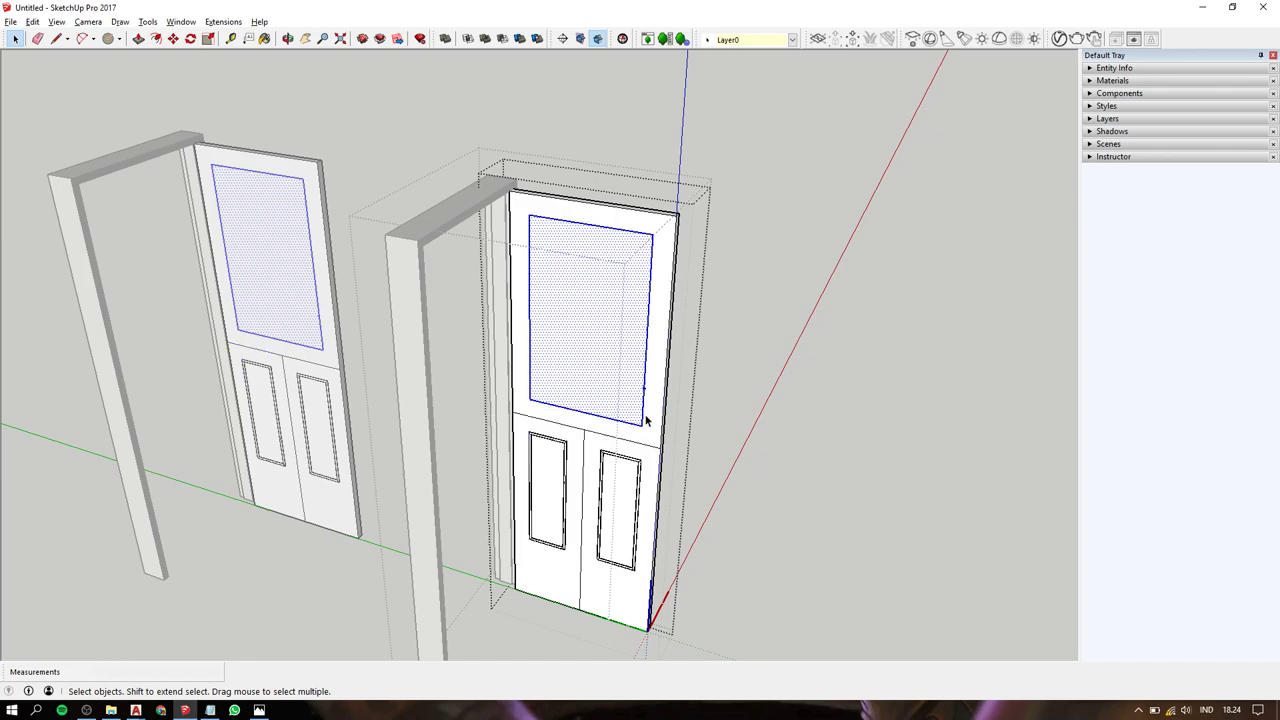
mouse_move(647, 420)
middle_mouse_down()
mouse_move(221, 377)
mouse_move(631, 403)
middle_mouse_up()
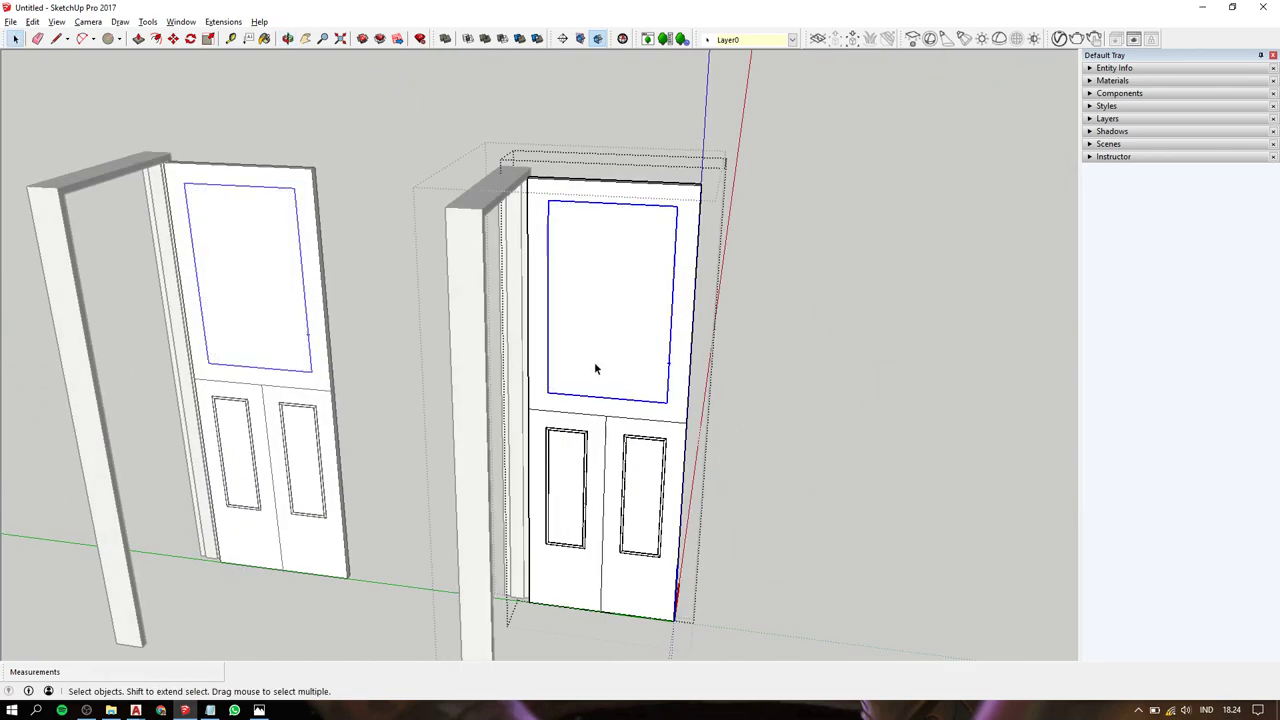
scroll(594, 364, "up", 3)
scroll(665, 365, "up", 2)
middle_click_drag(757, 360, 682, 311)
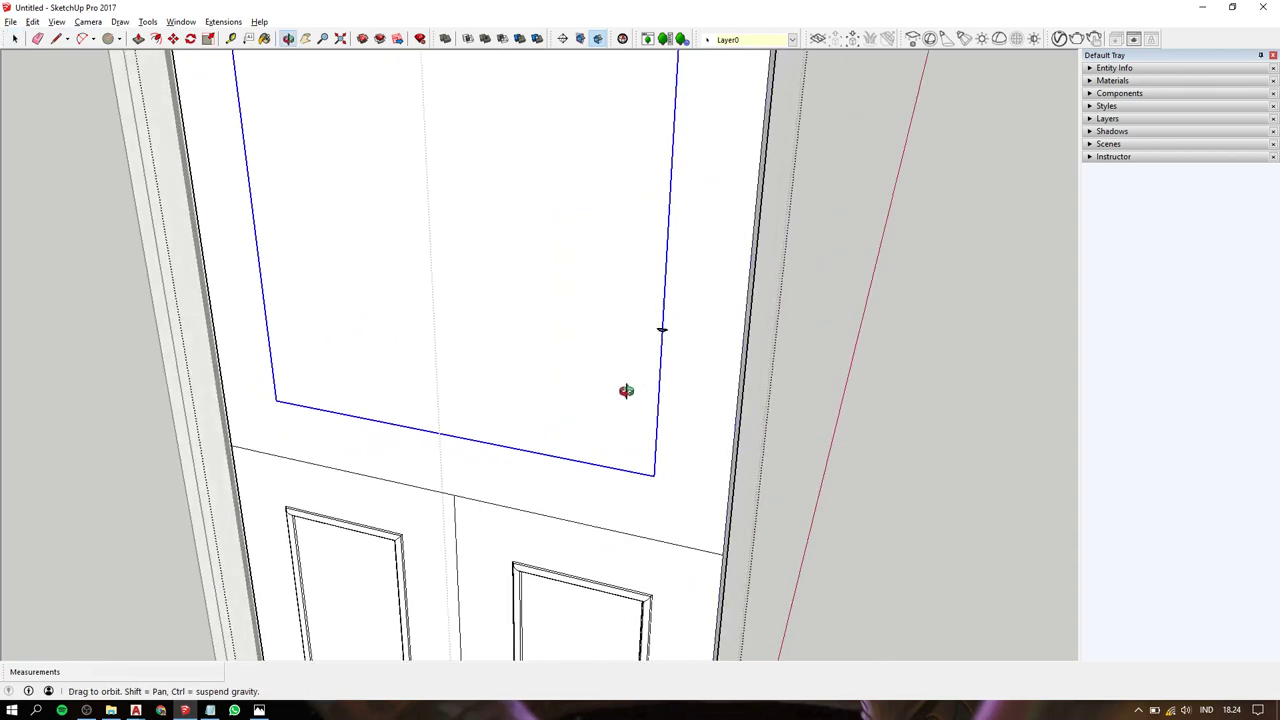
key("p")
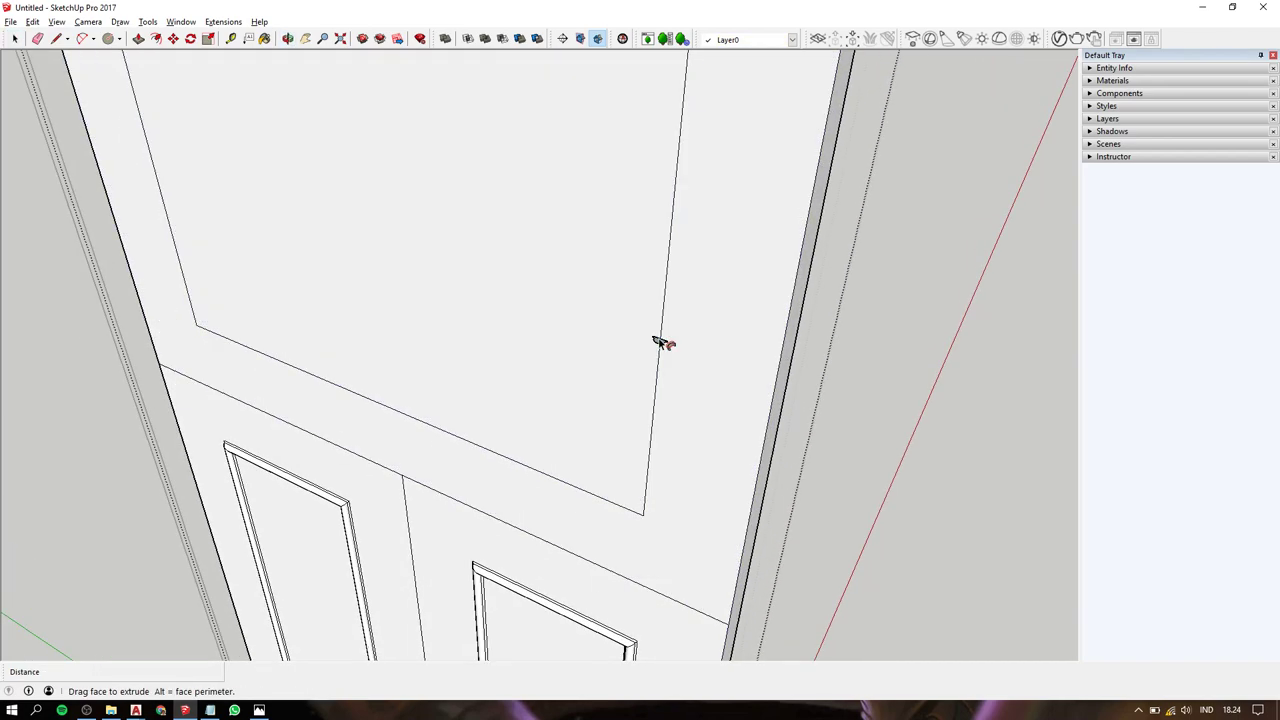
left_click(660, 343)
key("space")
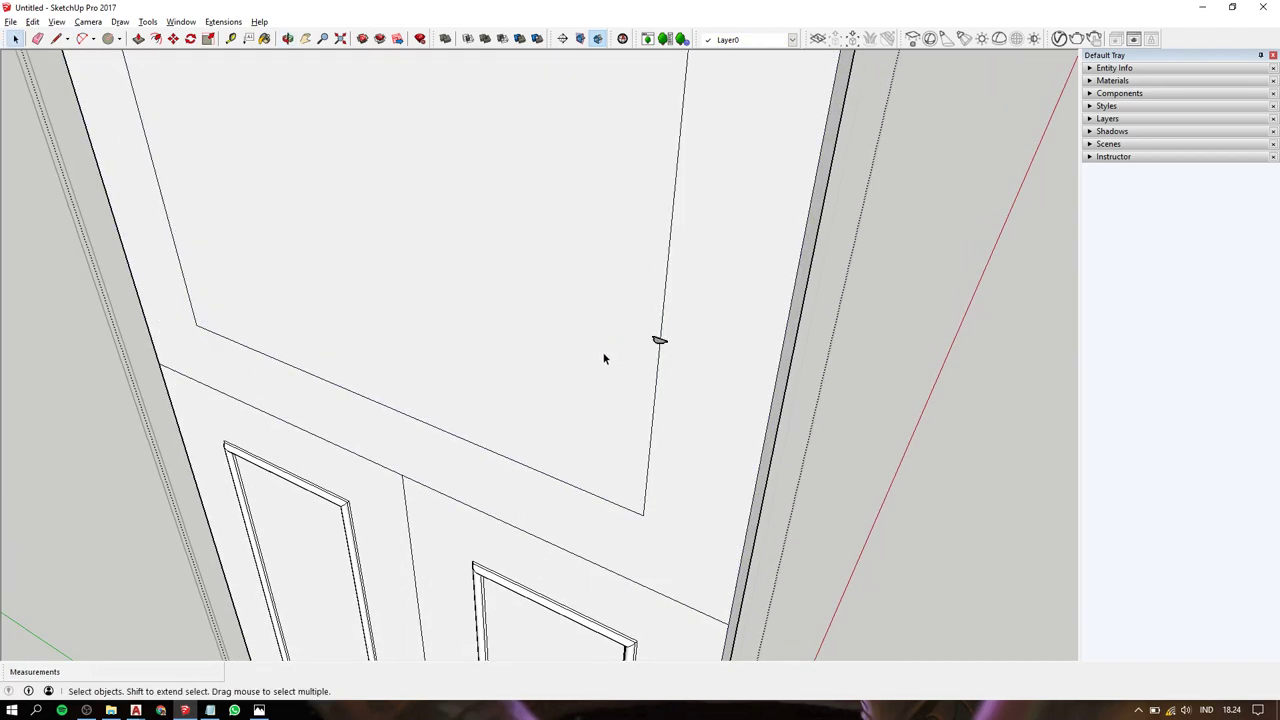
Reselect the upper panel's outline edges, leaving the panel face out.
scroll(658, 337, "up", 1)
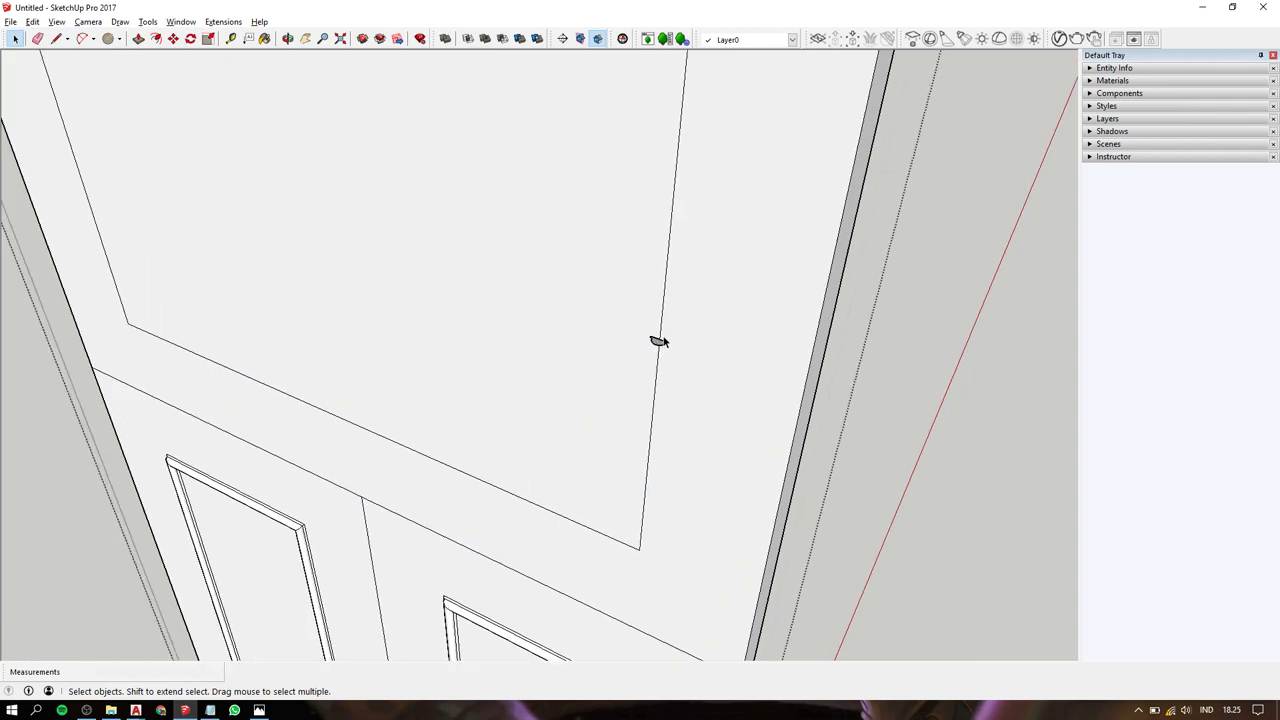
left_click(657, 380)
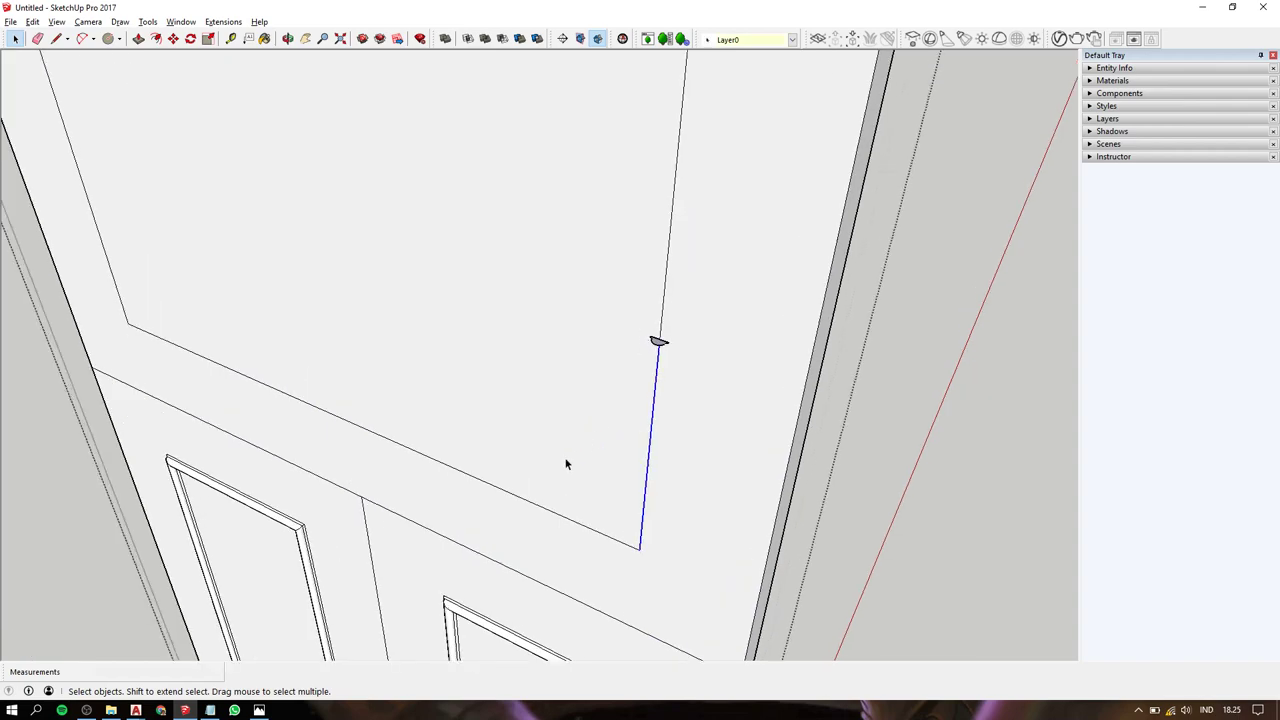
left_click(506, 490, "shift")
left_click(662, 272, "shift")
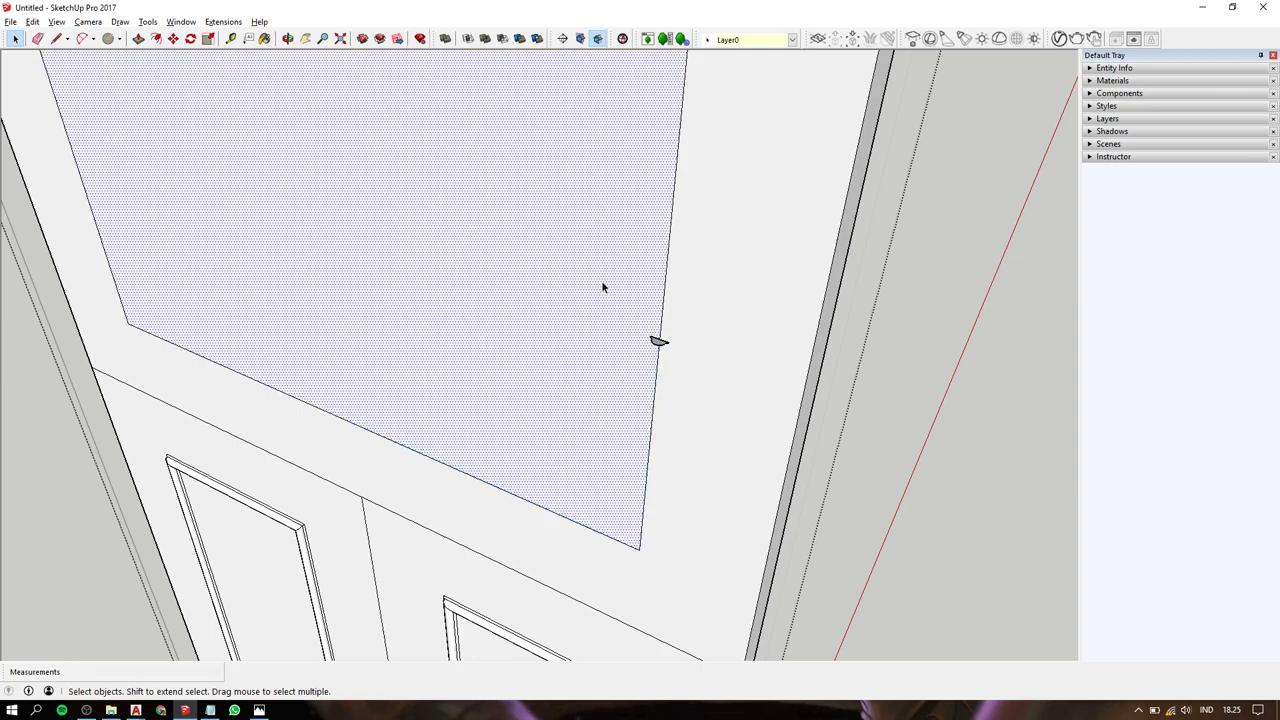
scroll(603, 286, "down", 3)
scroll(610, 275, "down", 3)
middle_click_drag(619, 257, 503, 286)
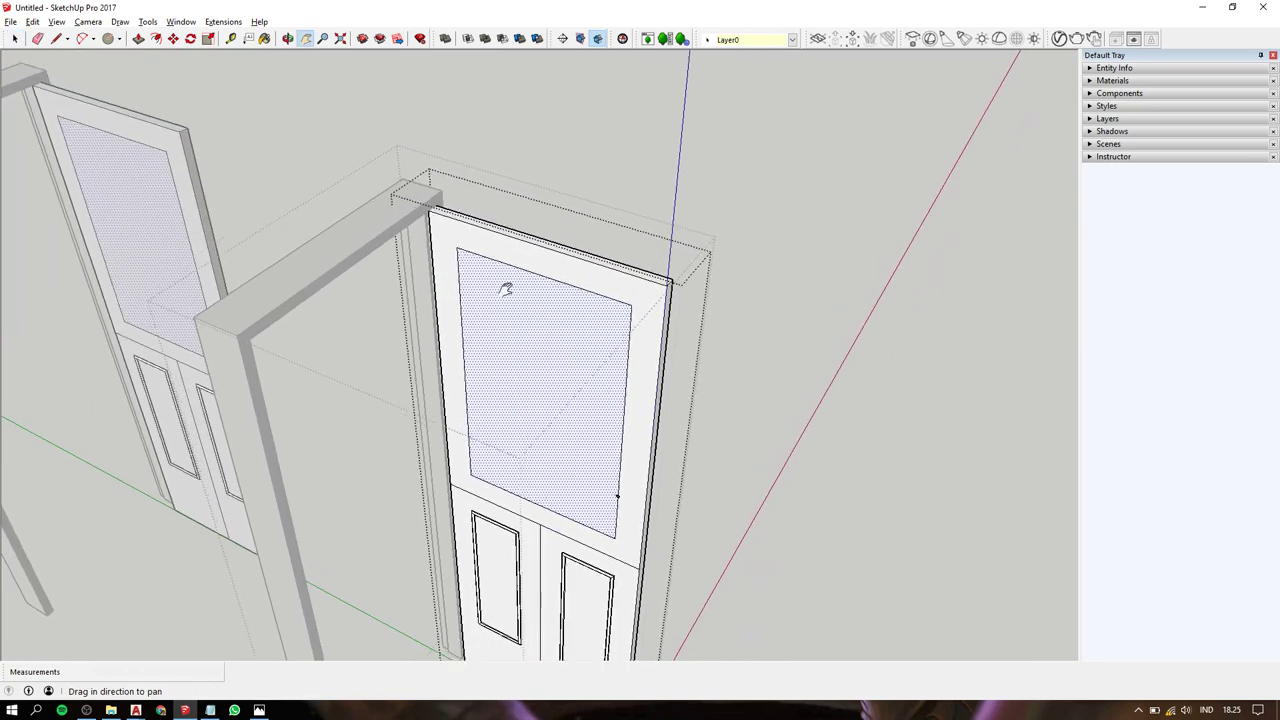
mouse_move(430, 252)
middle_mouse_down()
mouse_move(623, 67)
mouse_move(536, 128)
middle_mouse_up()
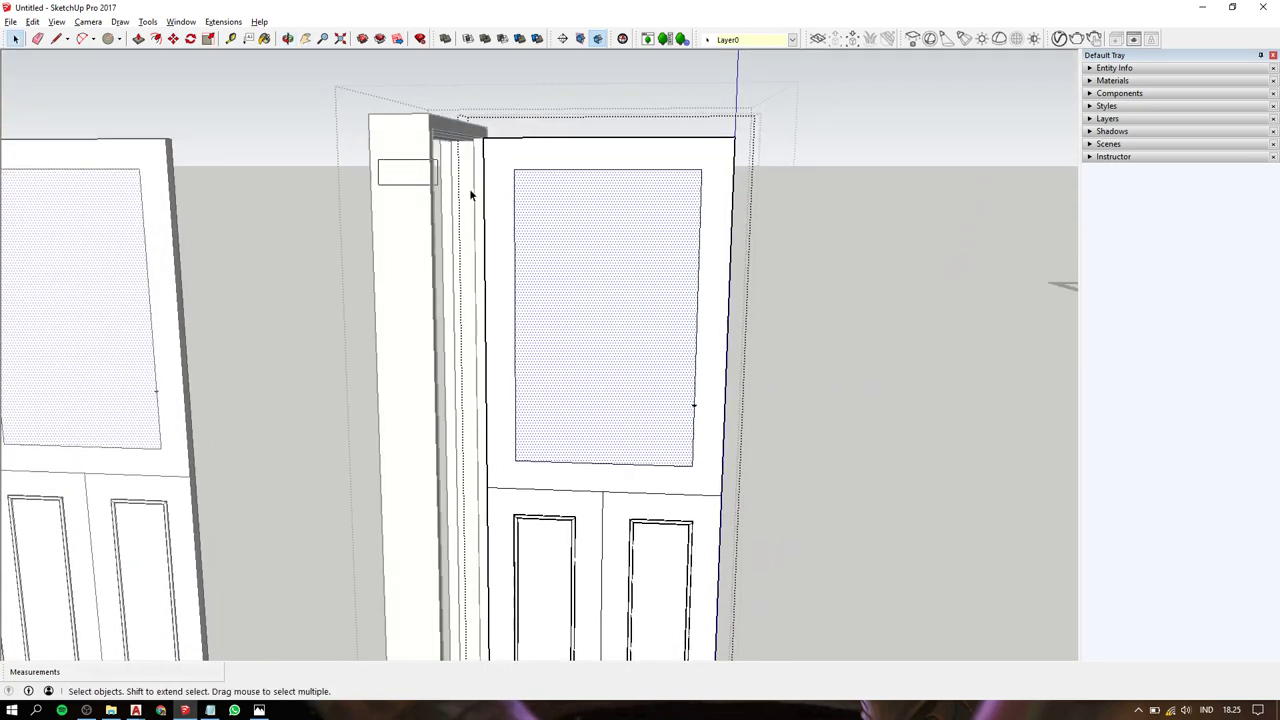
left_click_drag(469, 188, 815, 468)
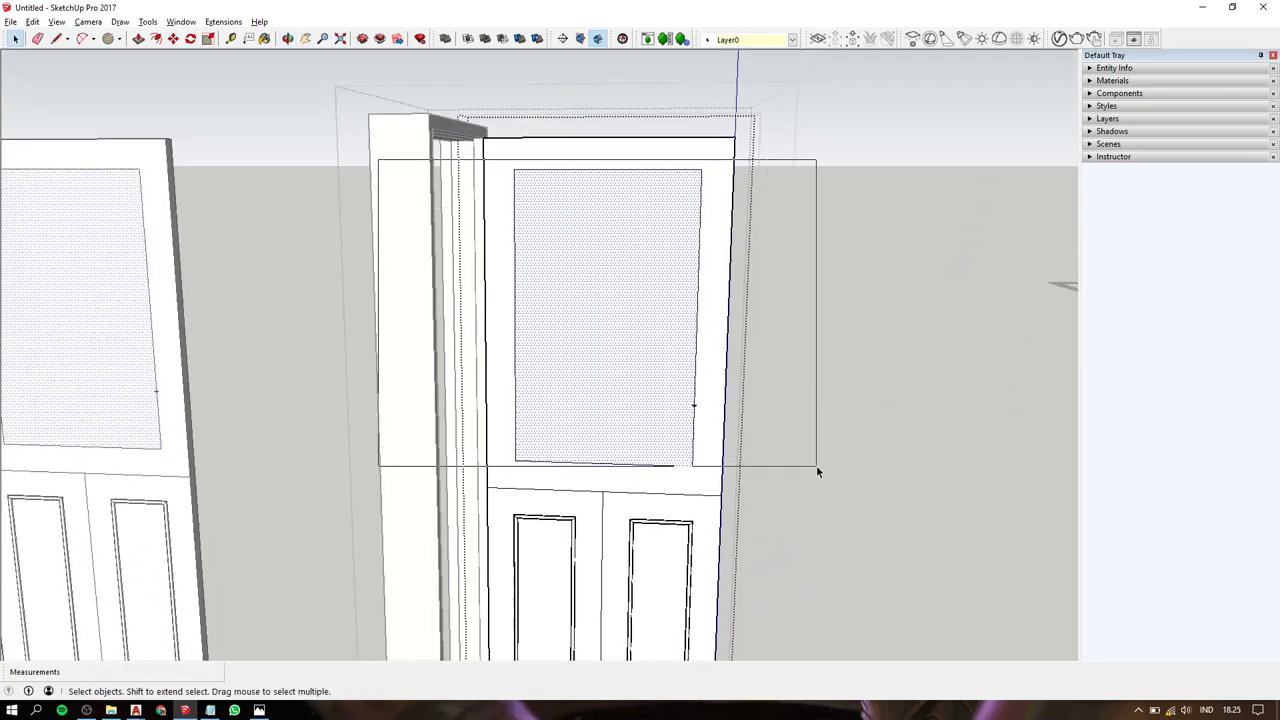
left_click(676, 376, "shift")
Push/Pull the upper panel's frame into an inset, then orbit out to view both doors.
middle_click_drag(728, 436, 614, 529)
scroll(783, 381, "up", 5)
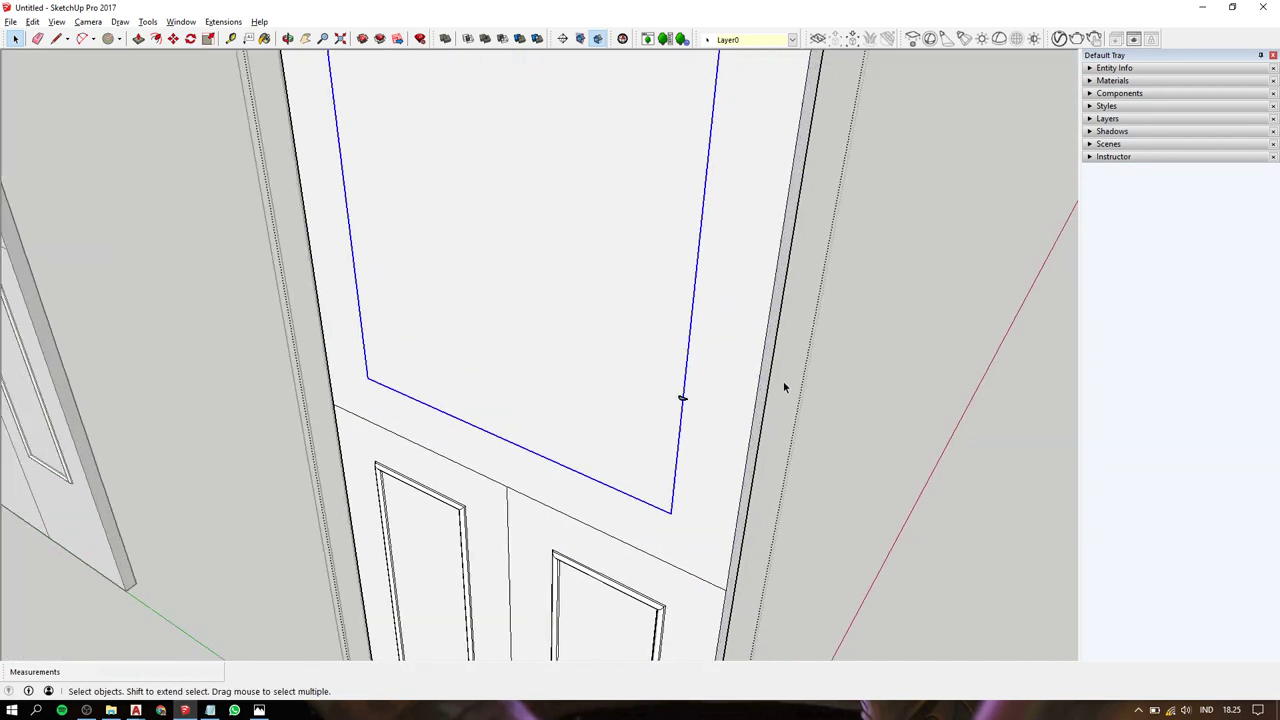
scroll(680, 397, "up", 3)
key("p")
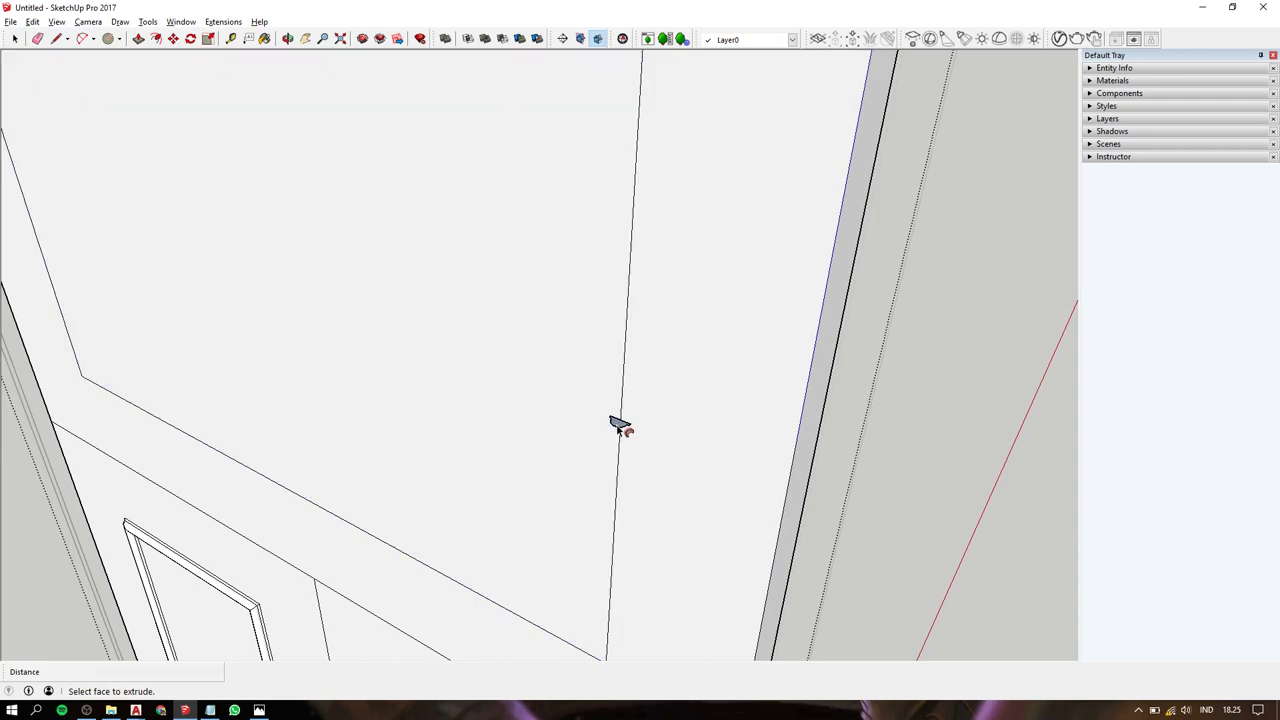
scroll(621, 424, "down", 2)
scroll(623, 423, "down", 3)
scroll(621, 423, "down", 5)
key("space")
scroll(723, 434, "down", 2)
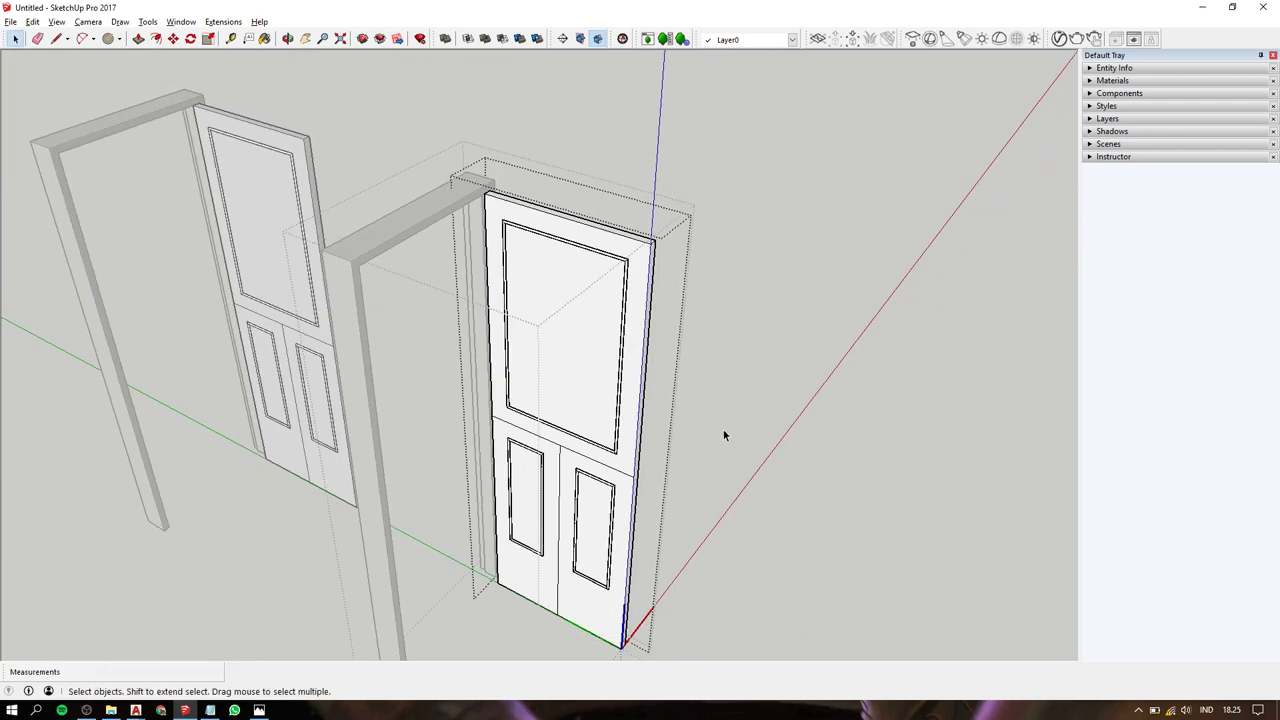
middle_click_drag(723, 434, 721, 330)
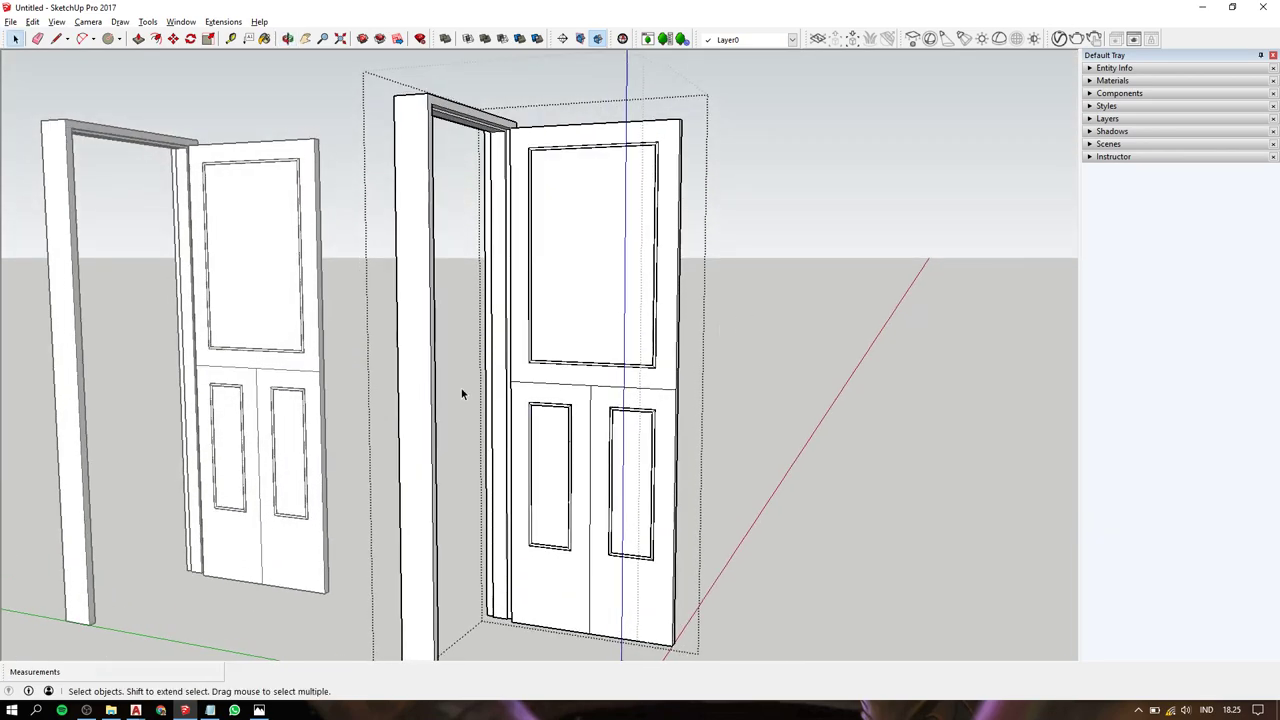
In the door leaf, select the upper and both lower panel outlines, excluding the lower panel faces.
left_click_drag(461, 388, 764, 577)
double_click(638, 452)
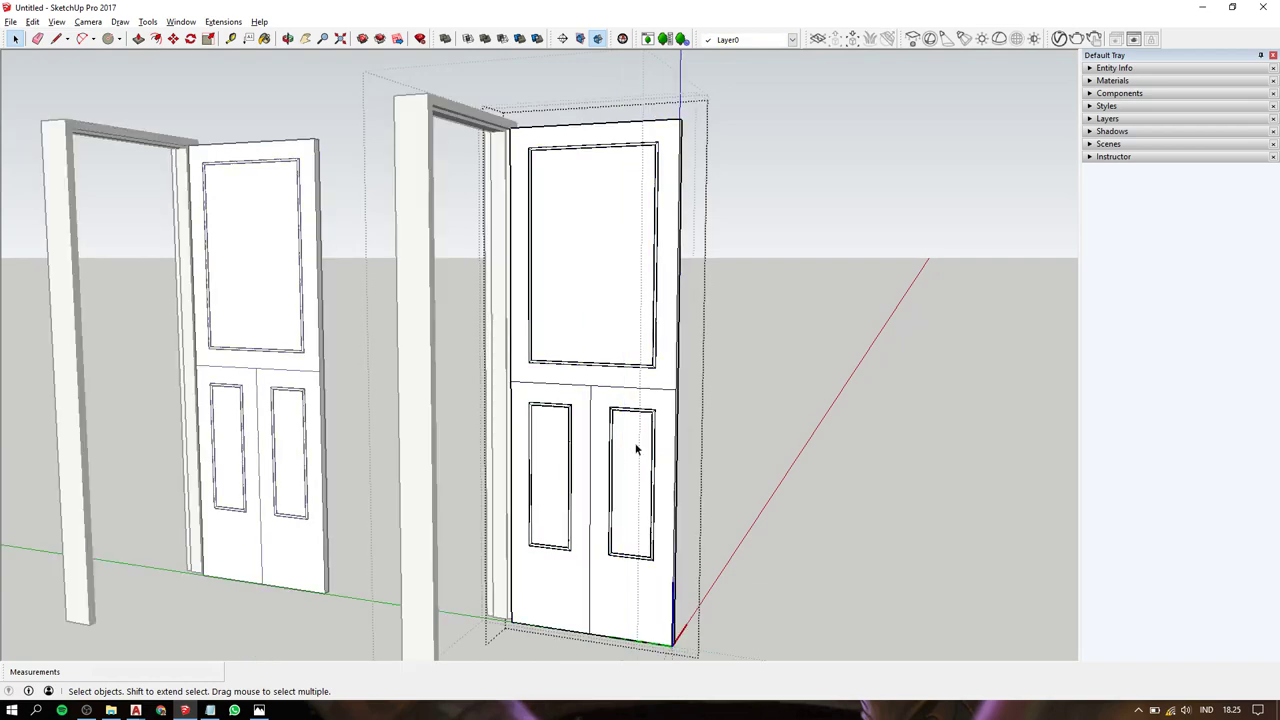
left_click(590, 430)
mouse_move(453, 388)
left_mouse_down()
mouse_move(521, 424)
mouse_move(714, 580)
left_mouse_up()
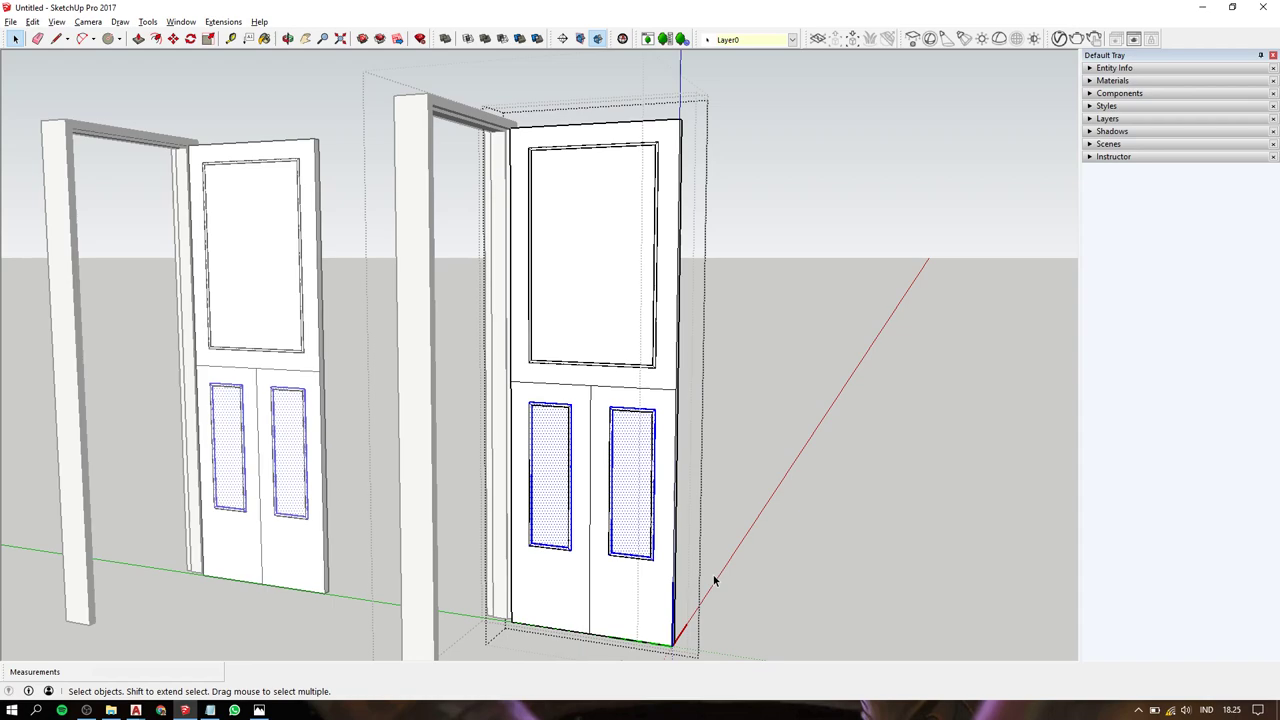
left_click(637, 495, "shift")
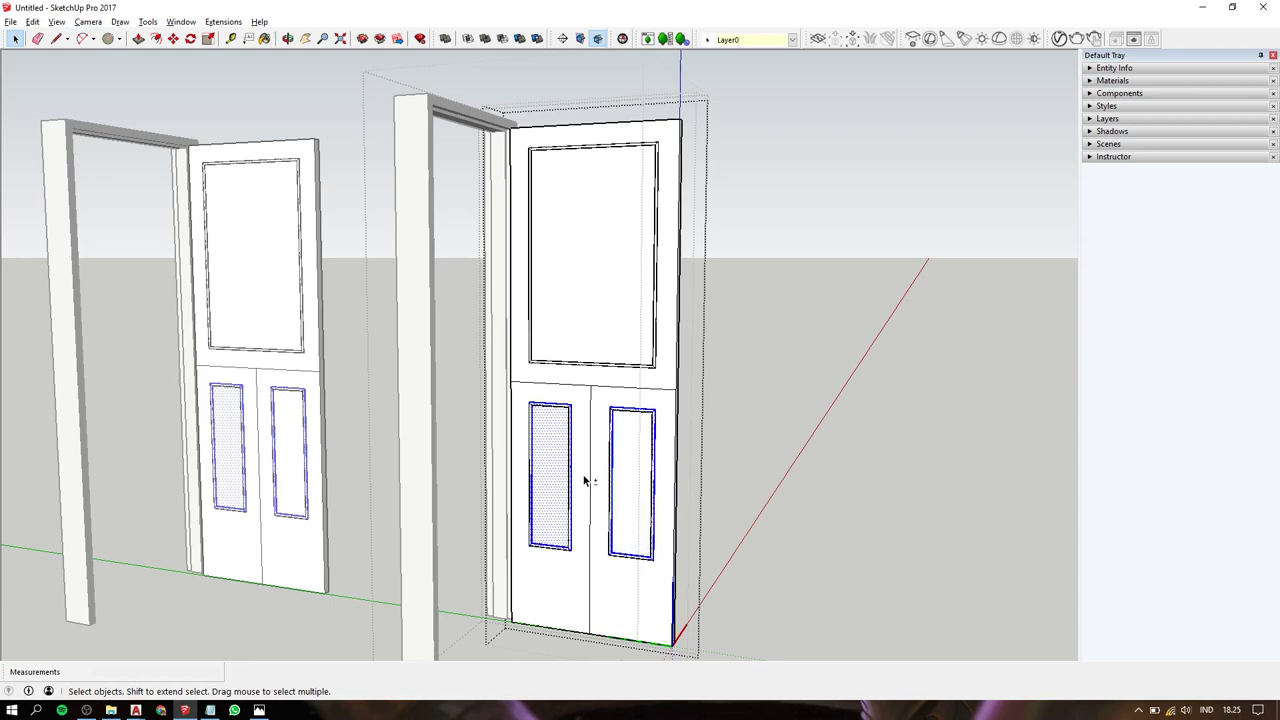
left_click(553, 481, "shift")
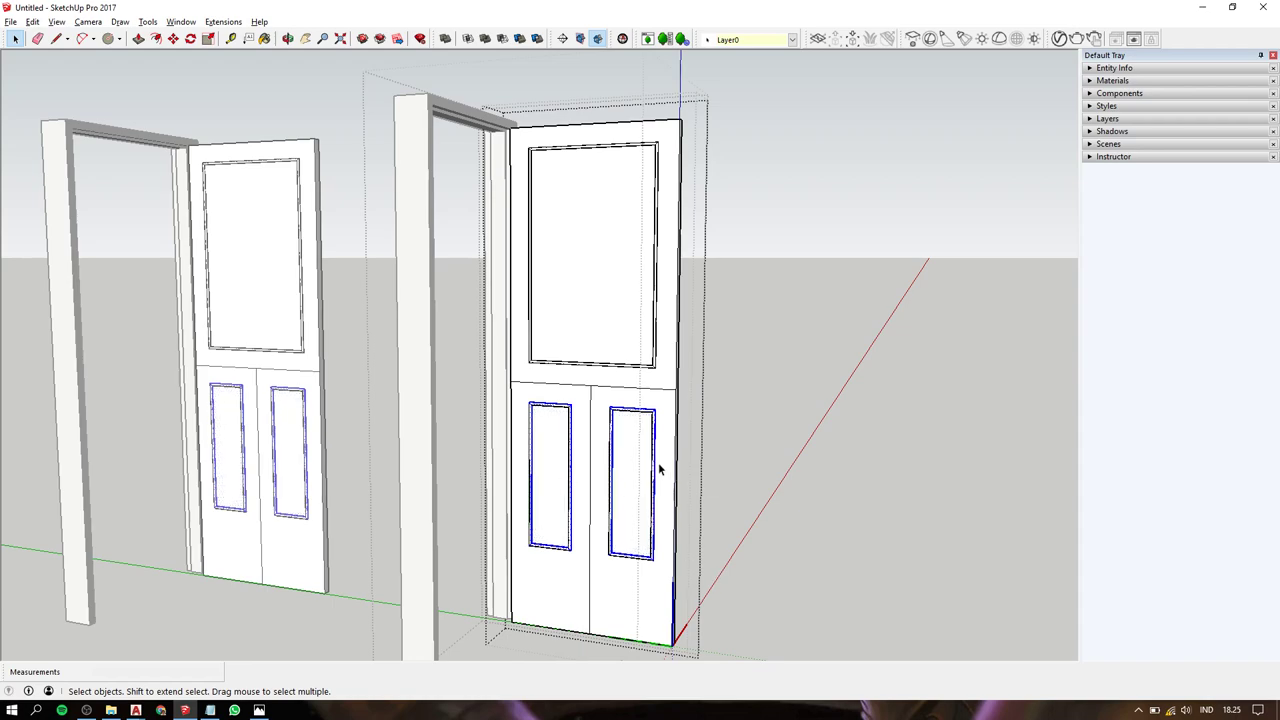
triple_click(658, 290)
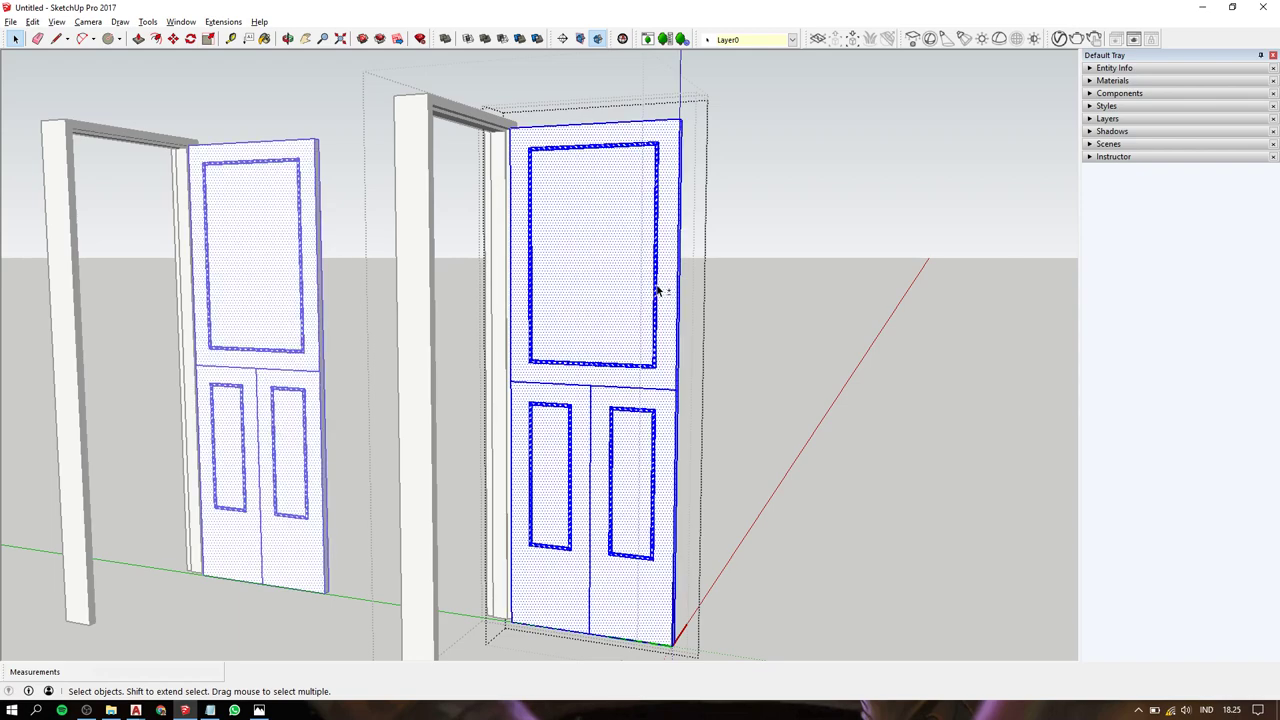
left_click_drag(428, 385, 780, 576)
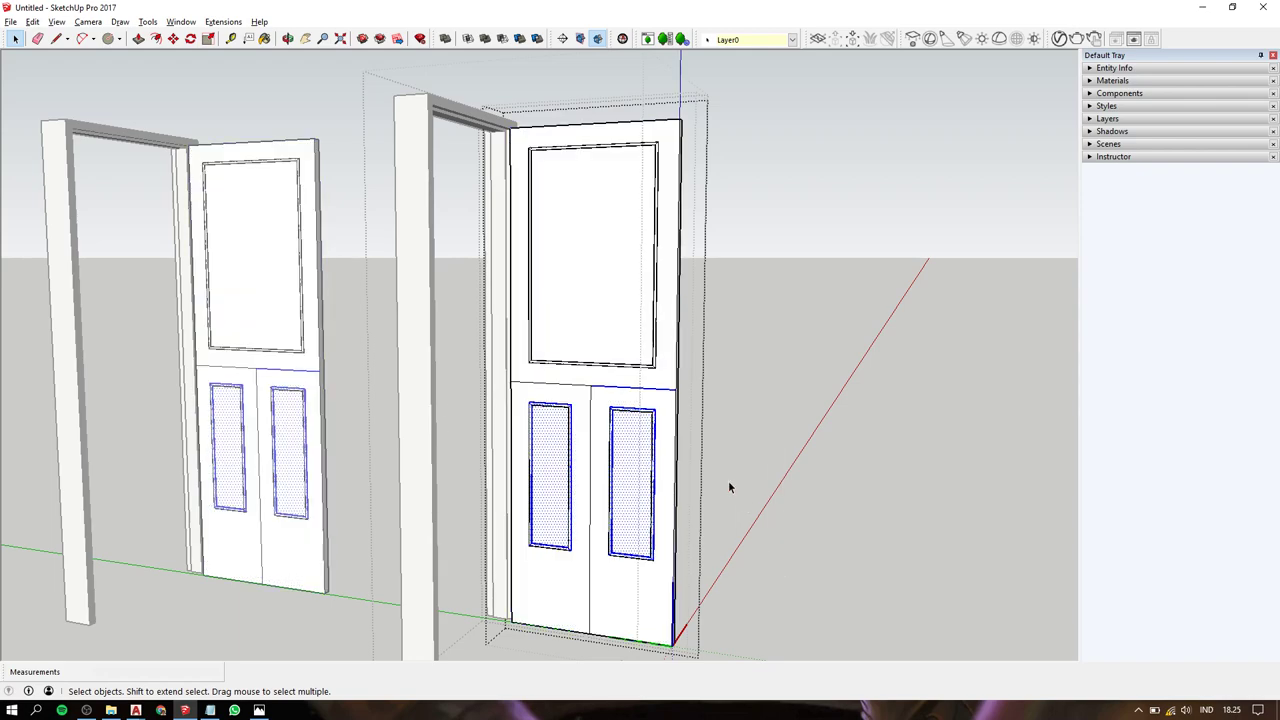
left_click_drag(450, 142, 765, 379, "ctrl")
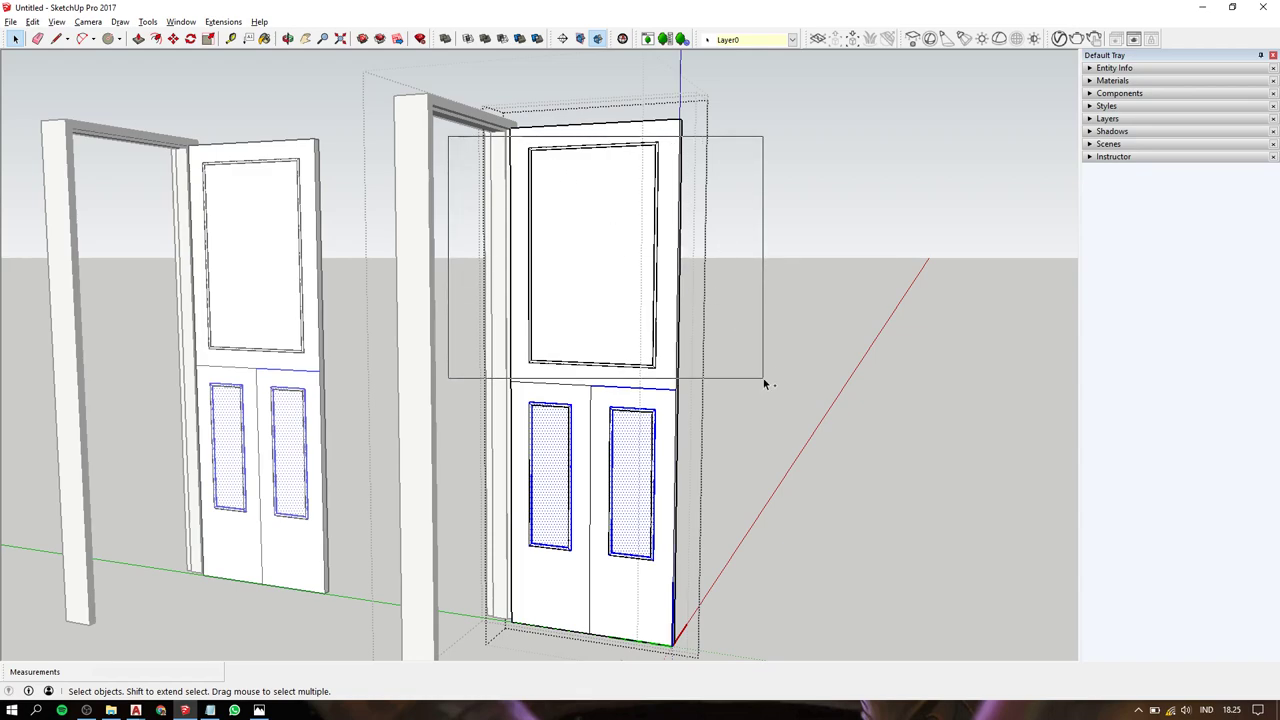
left_click(563, 460, "shift")
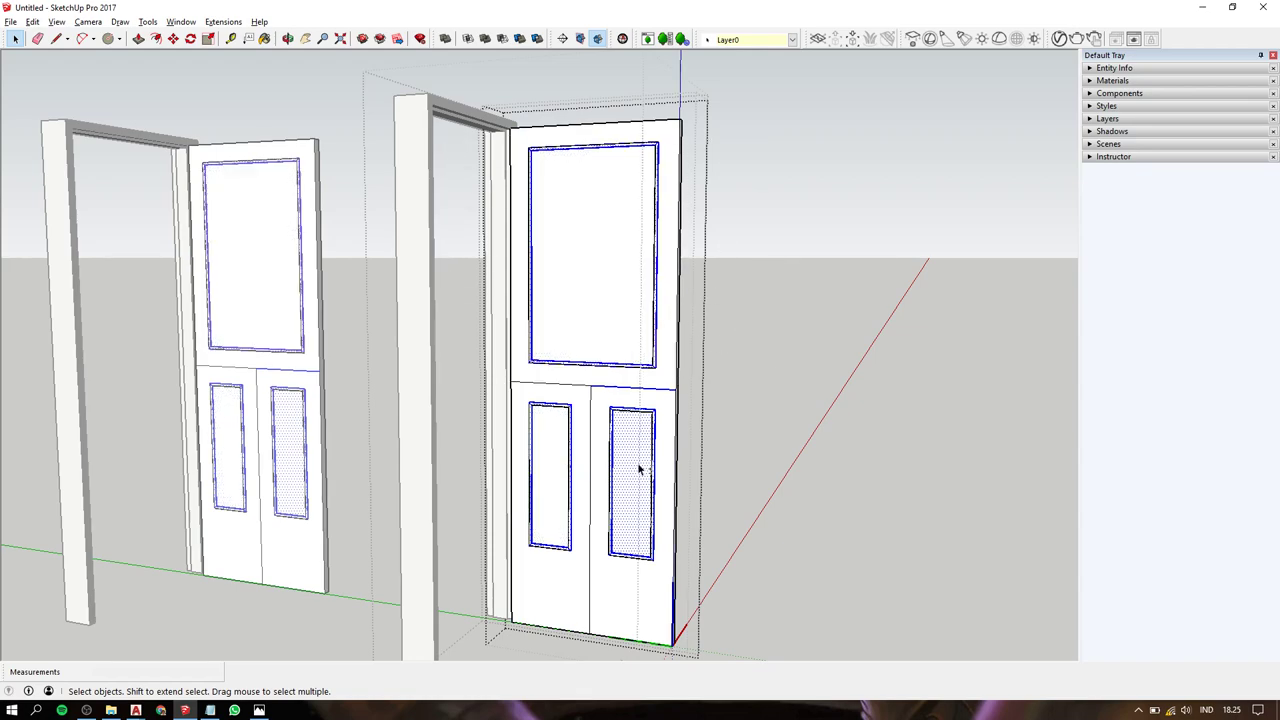
left_click(640, 468, "shift")
Group the selected panel mouldings, including the middle rail.
right_click(631, 411)
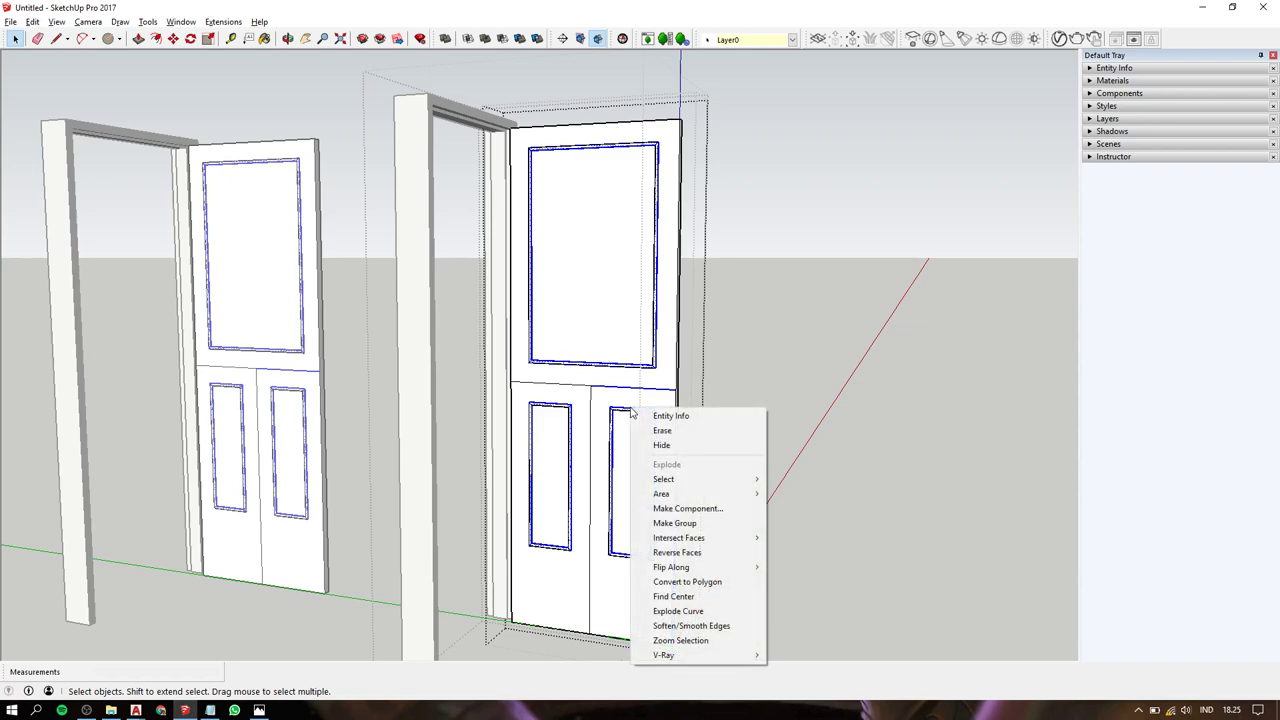
left_click(653, 8)
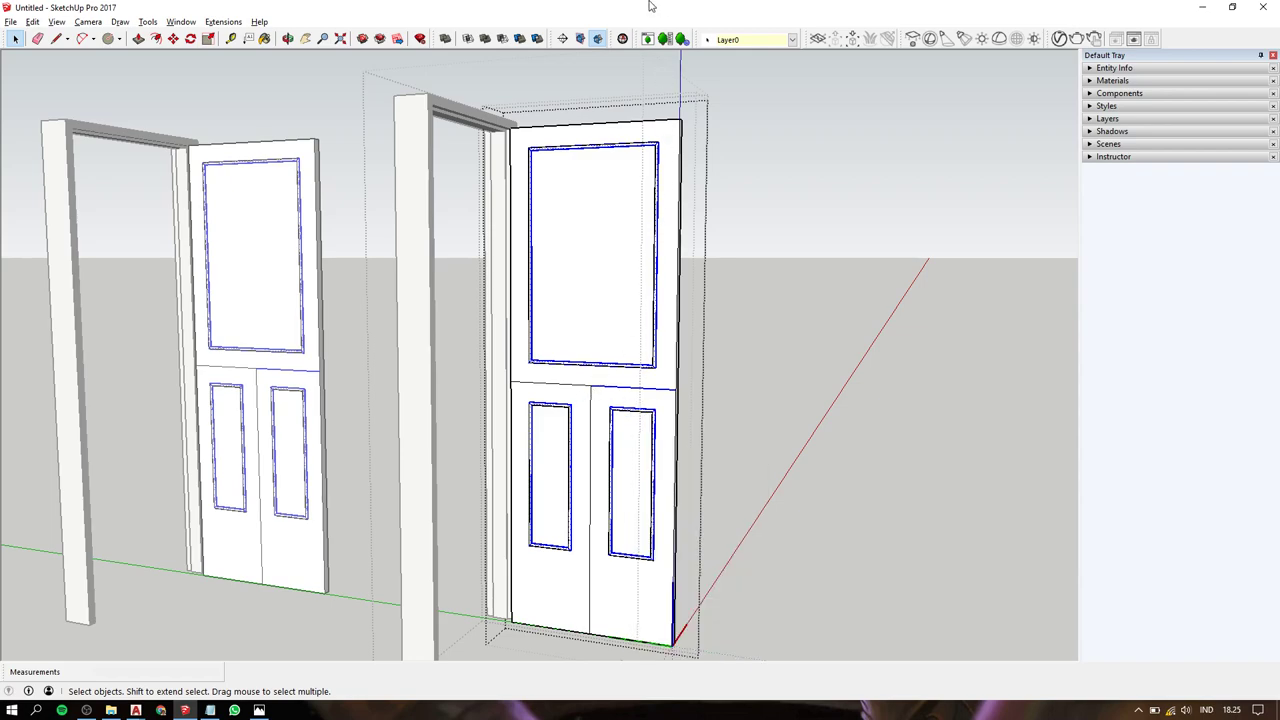
left_click_drag(544, 370, 695, 410)
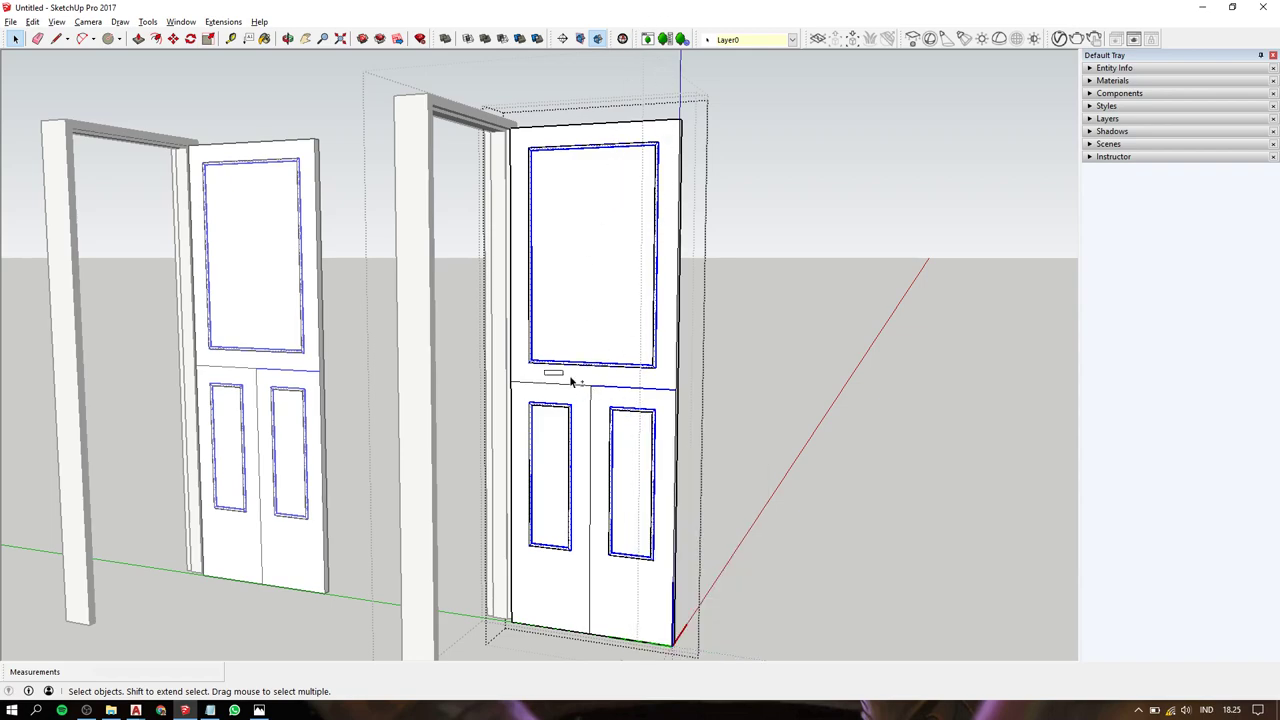
right_click(654, 417)
left_click(702, 531)
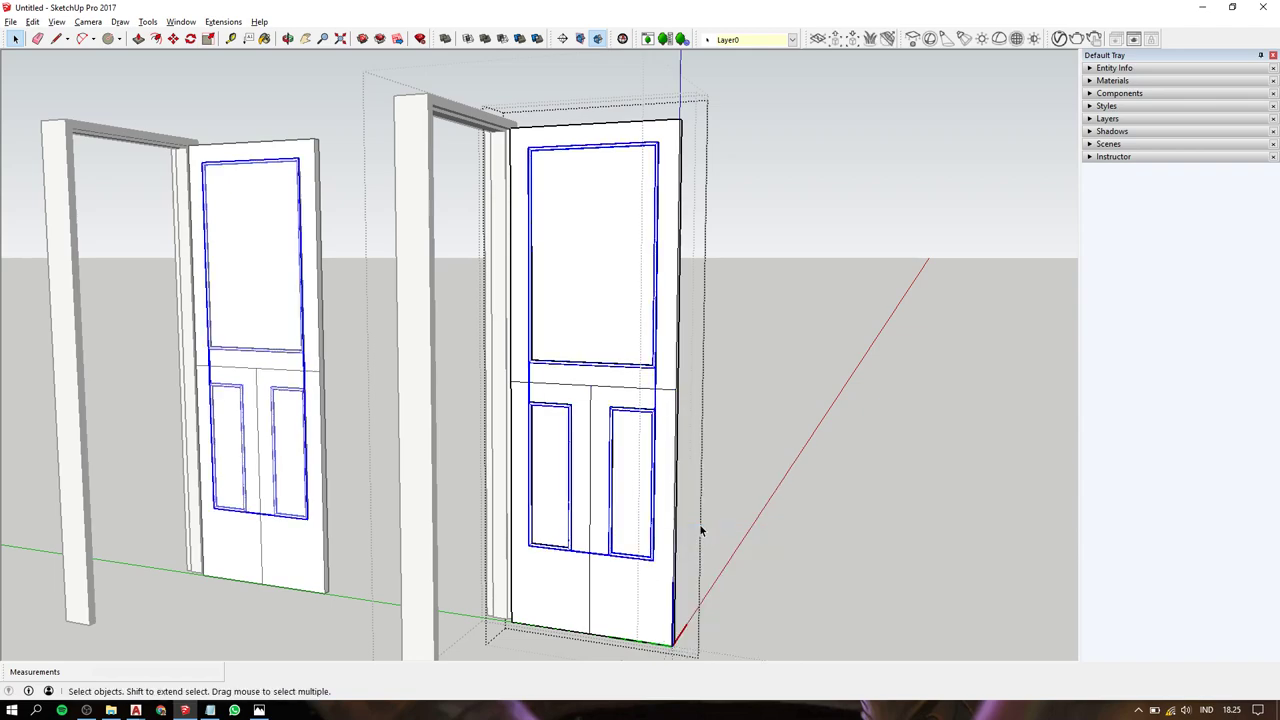
Flip the new moulding group along an axis to invert the panel layout.
mouse_move(702, 531)
middle_mouse_down()
mouse_move(209, 509)
mouse_move(694, 551)
middle_mouse_up()
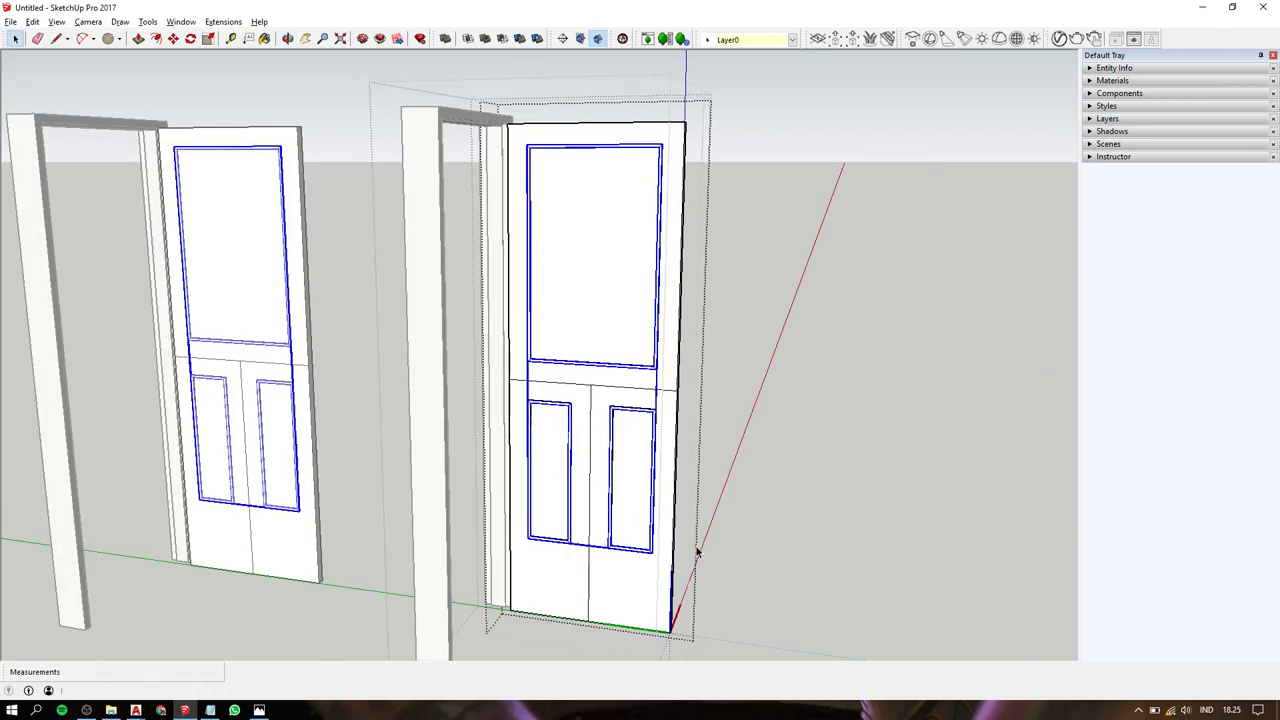
right_click(639, 371)
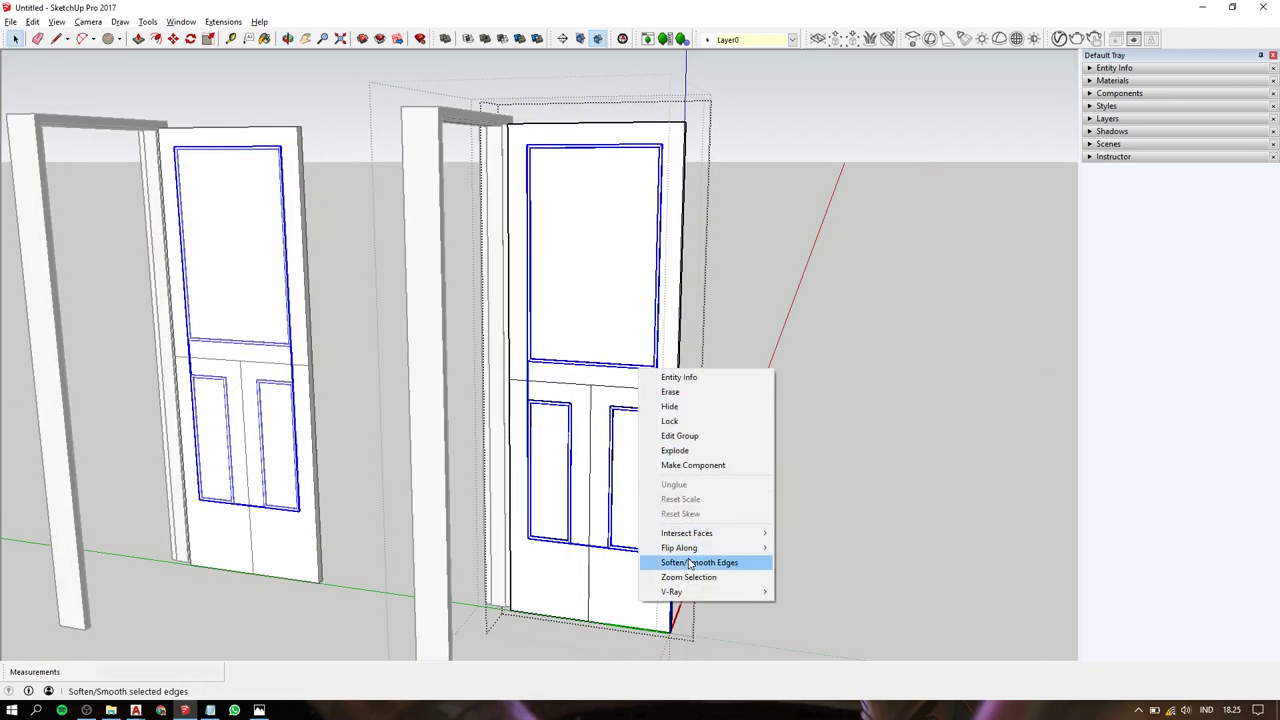
mouse_move(679, 548)
left_click(828, 573)
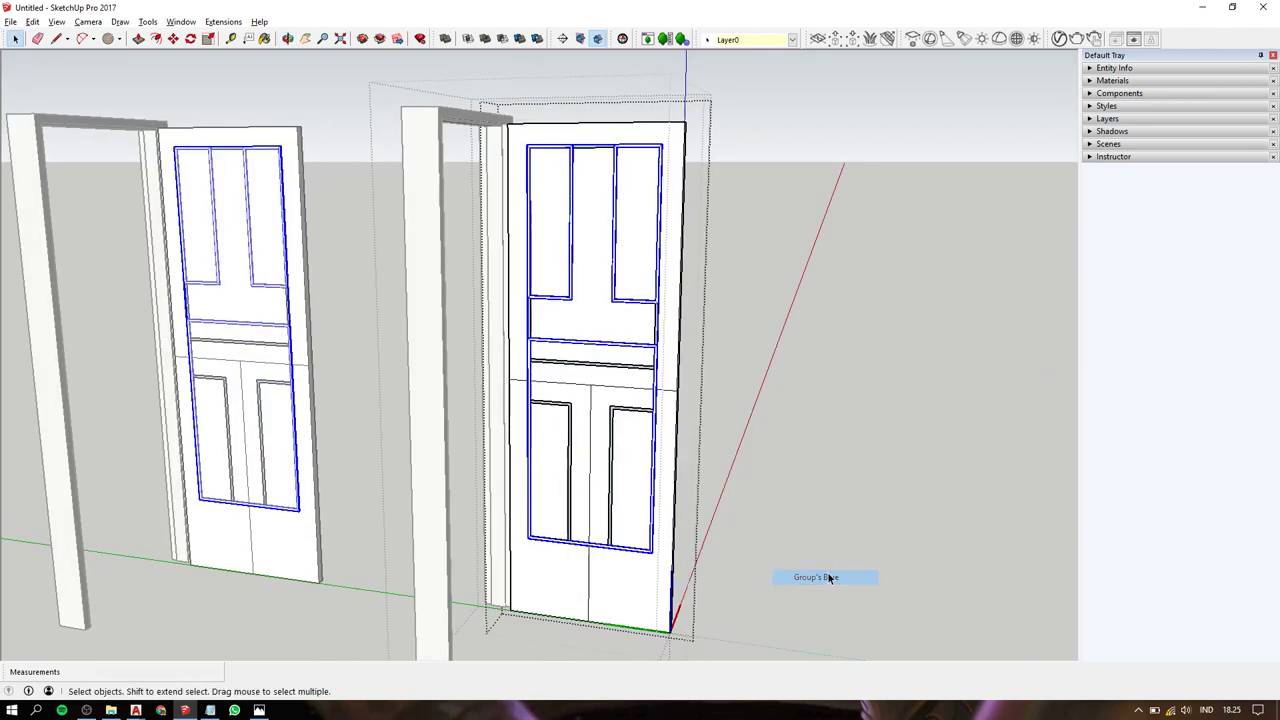
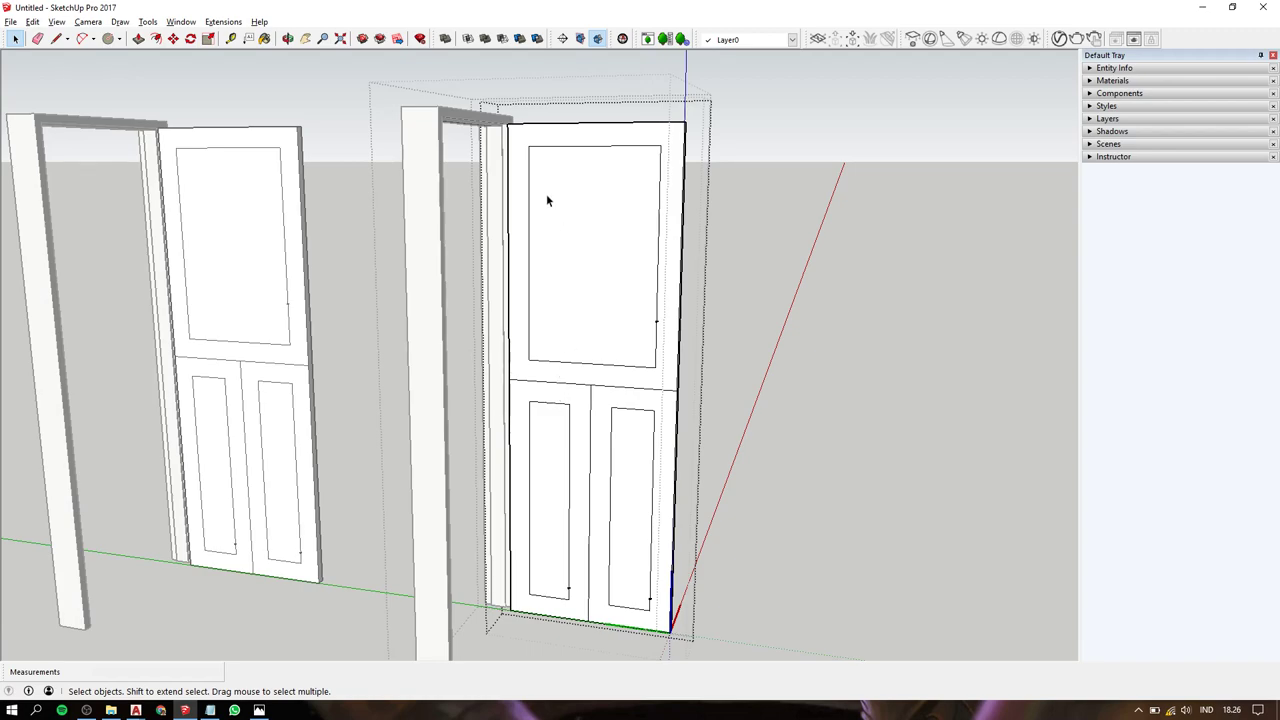
Try selecting the glass upper panel and the lower-right panel outline, then clear the selection.
left_click_drag(507, 142, 687, 375)
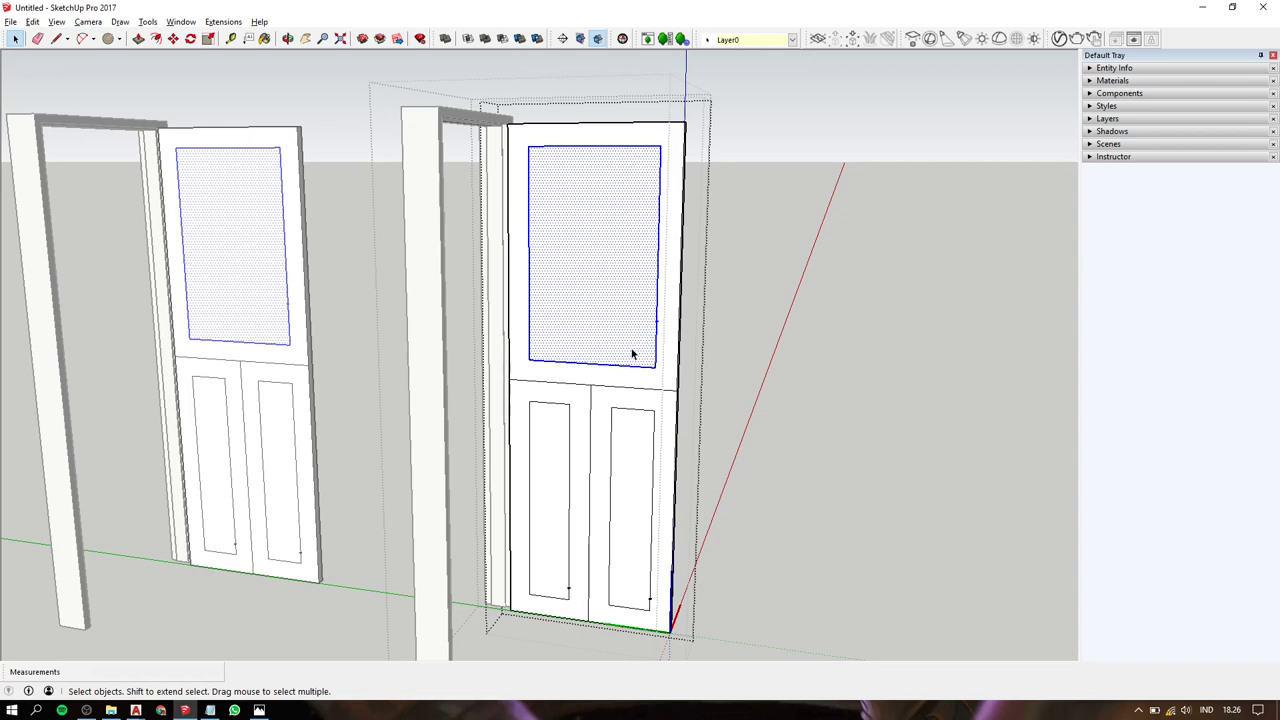
key("m")
key("space")
key("Escape")
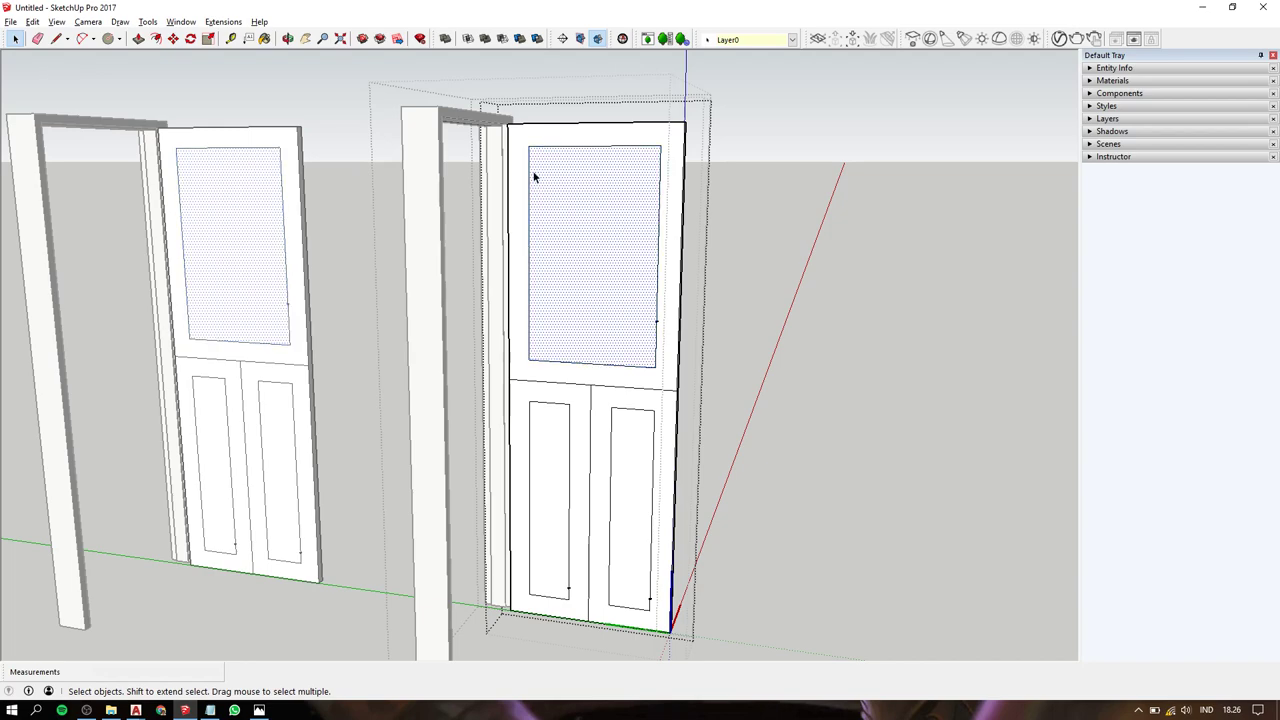
left_click_drag(620, 251, 686, 343)
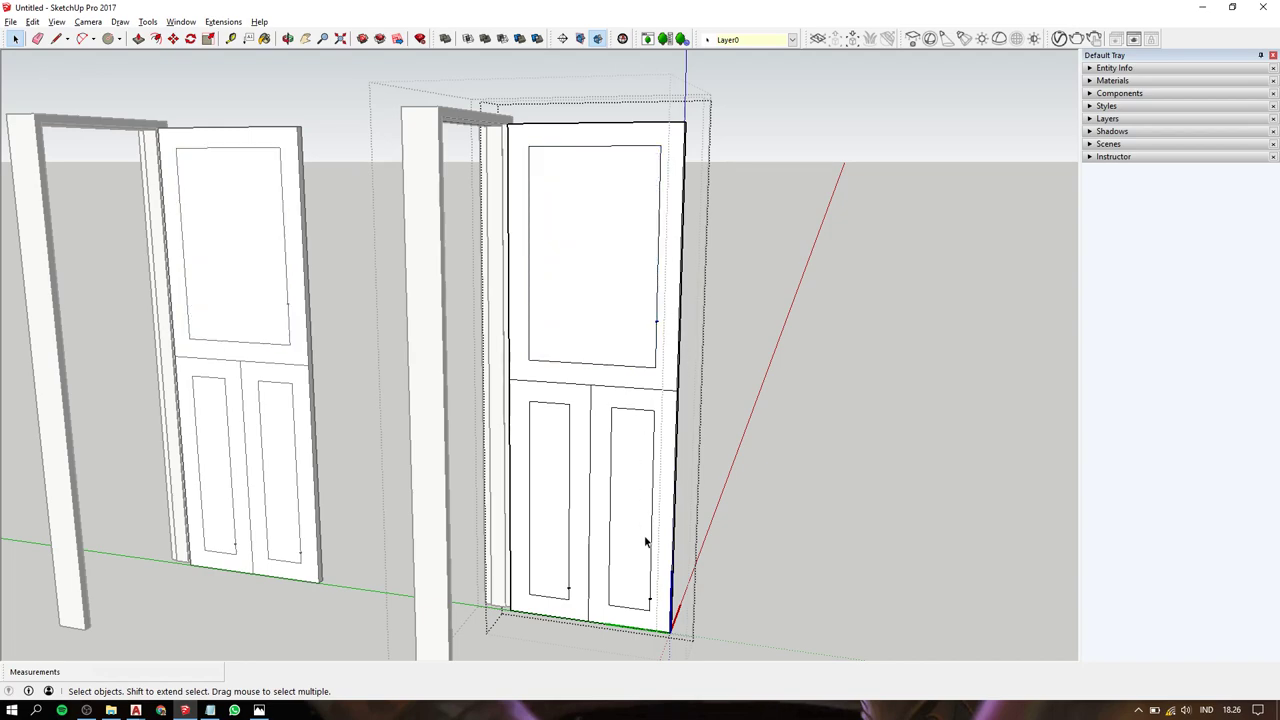
left_click_drag(644, 557, 678, 618)
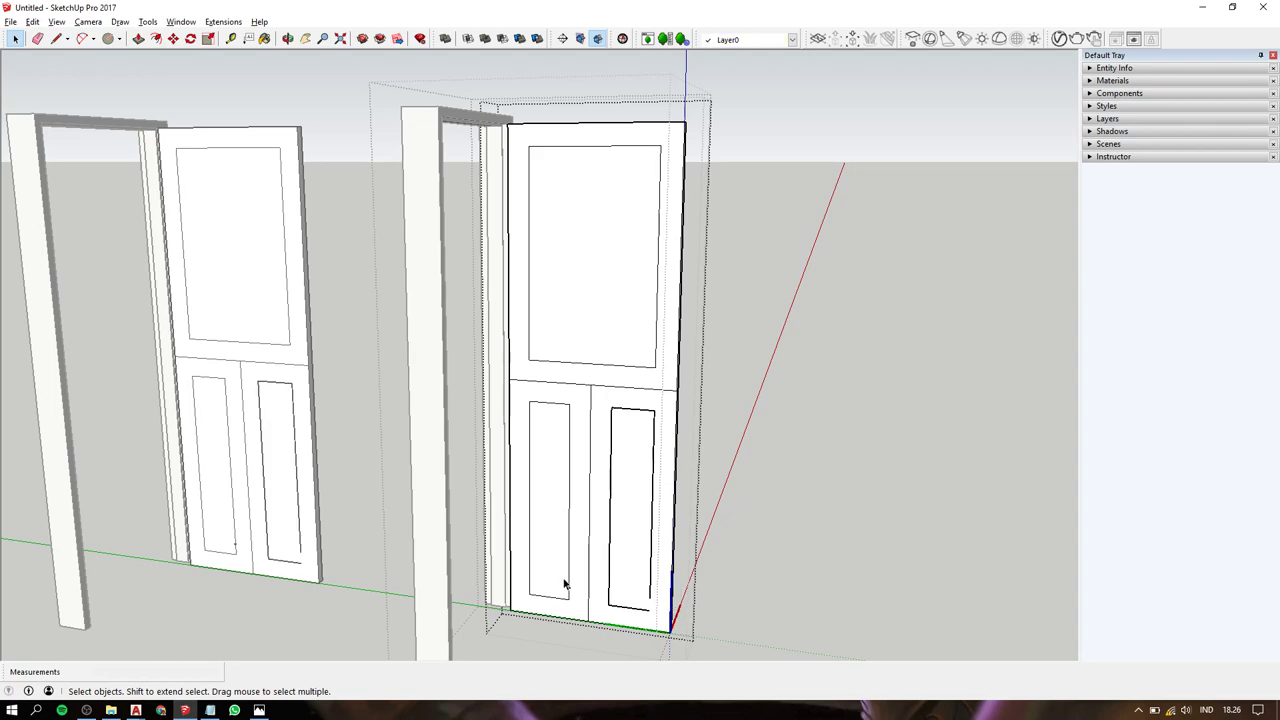
key("Escape")
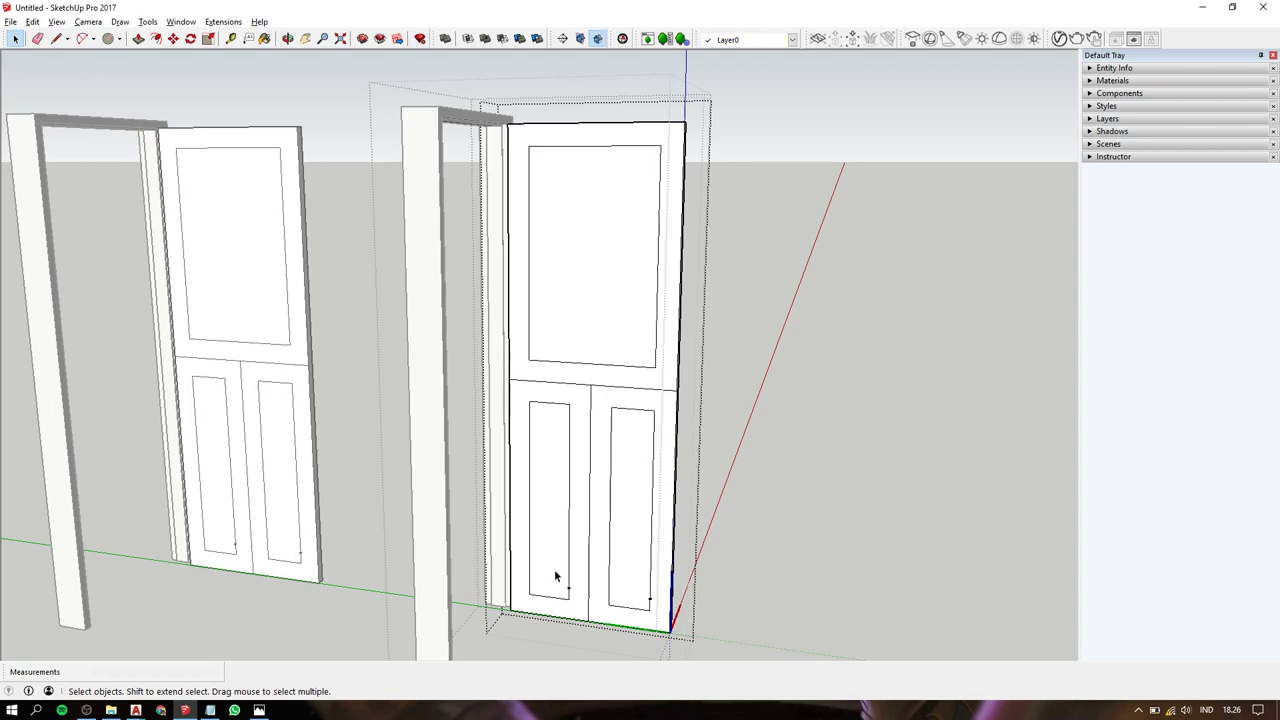
Delete the lower-right inset panel's right, left and bottom outline edges.
left_click(601, 607)
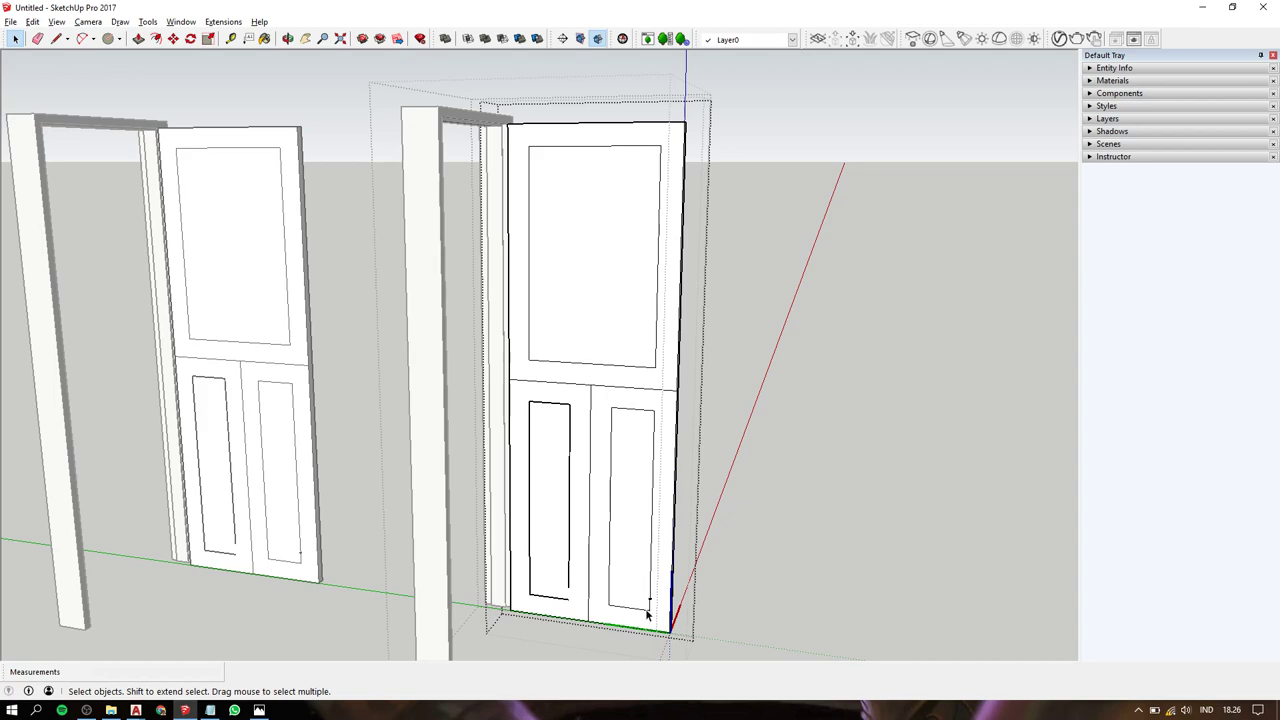
left_click(658, 597, "shift")
key("Delete")
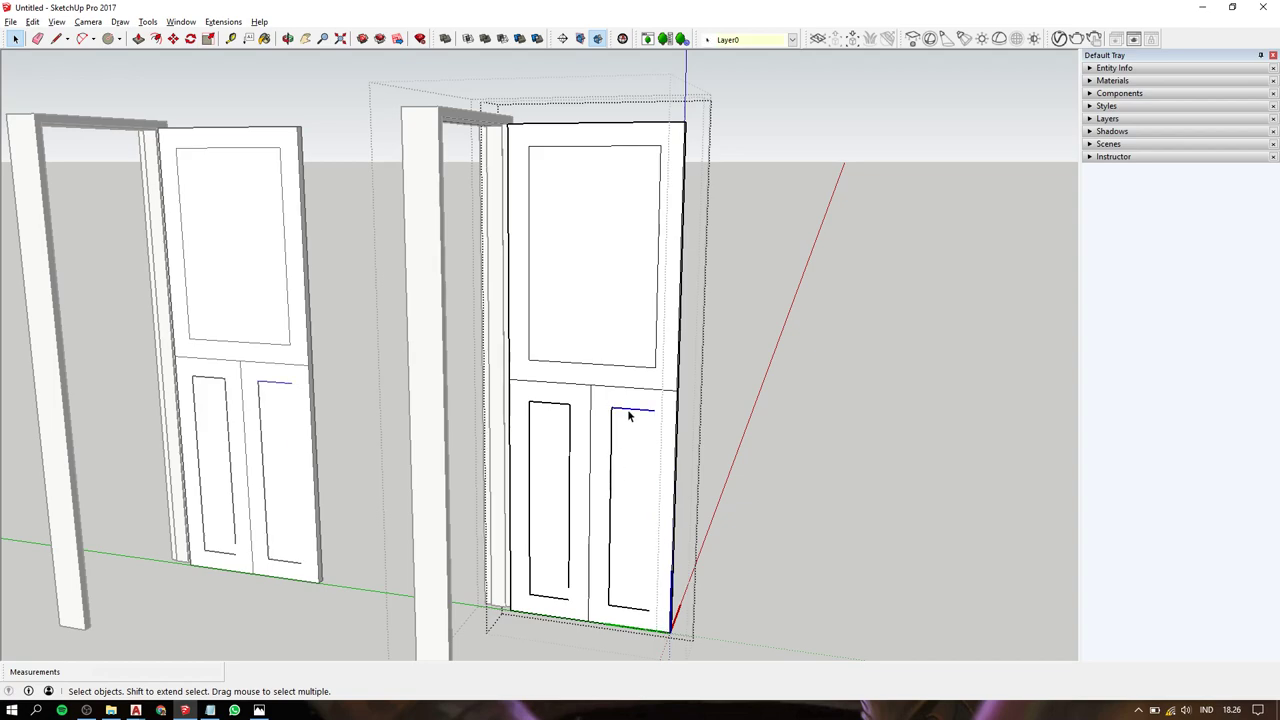
left_click(611, 438)
key("Delete")
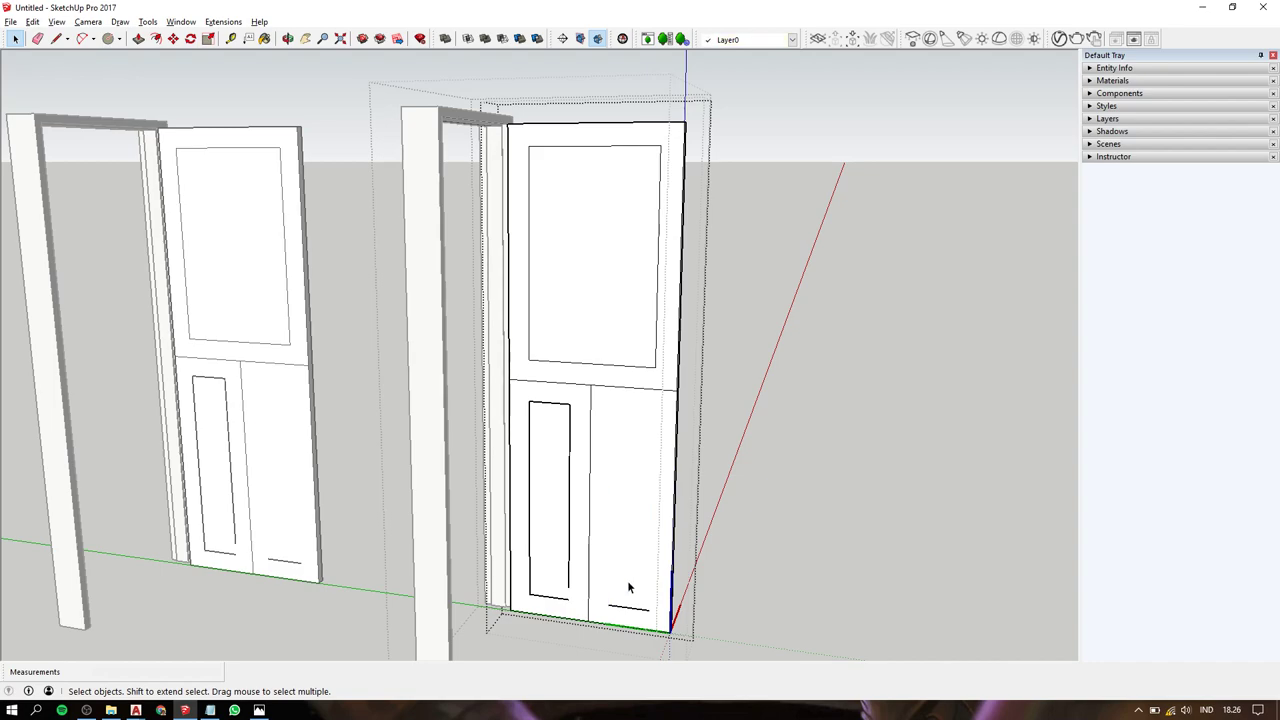
key("Delete")
Delete the lower-left panel's outline lines and the glass face of the upper panel.
left_click(549, 404)
key("Delete")
left_click(569, 560)
key("Delete")
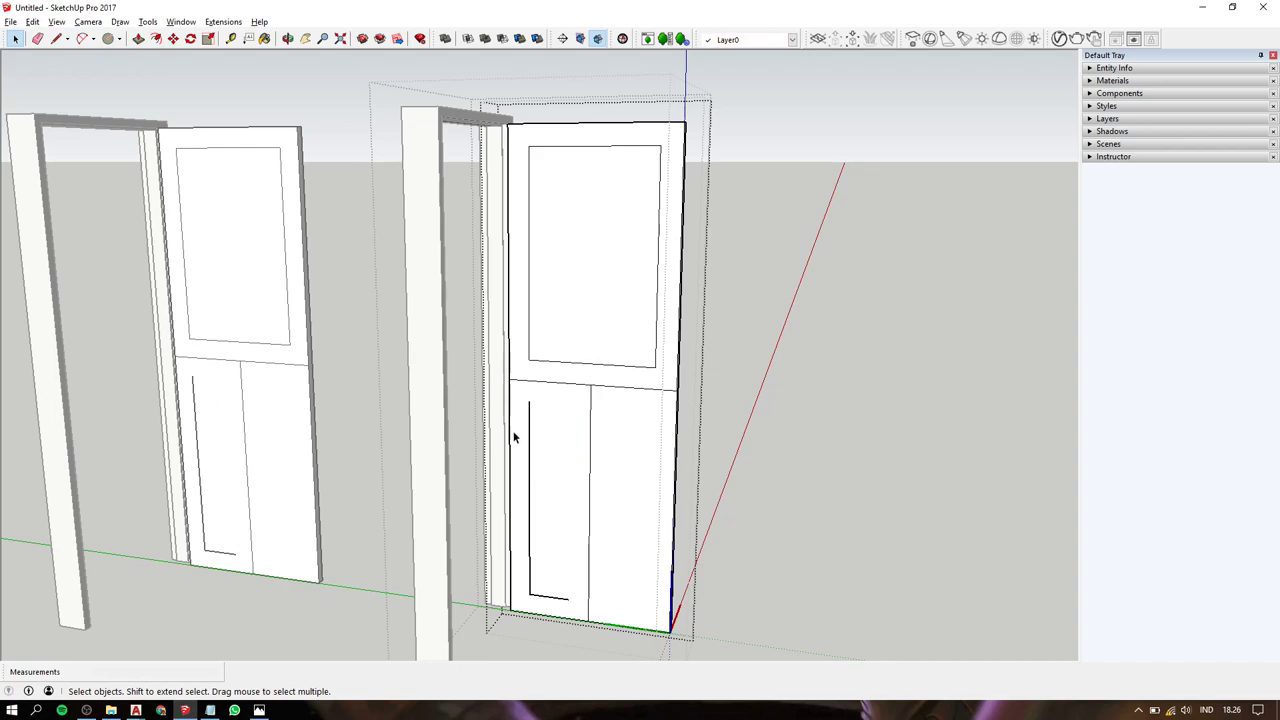
left_click_drag(511, 385, 593, 612)
key("Delete")
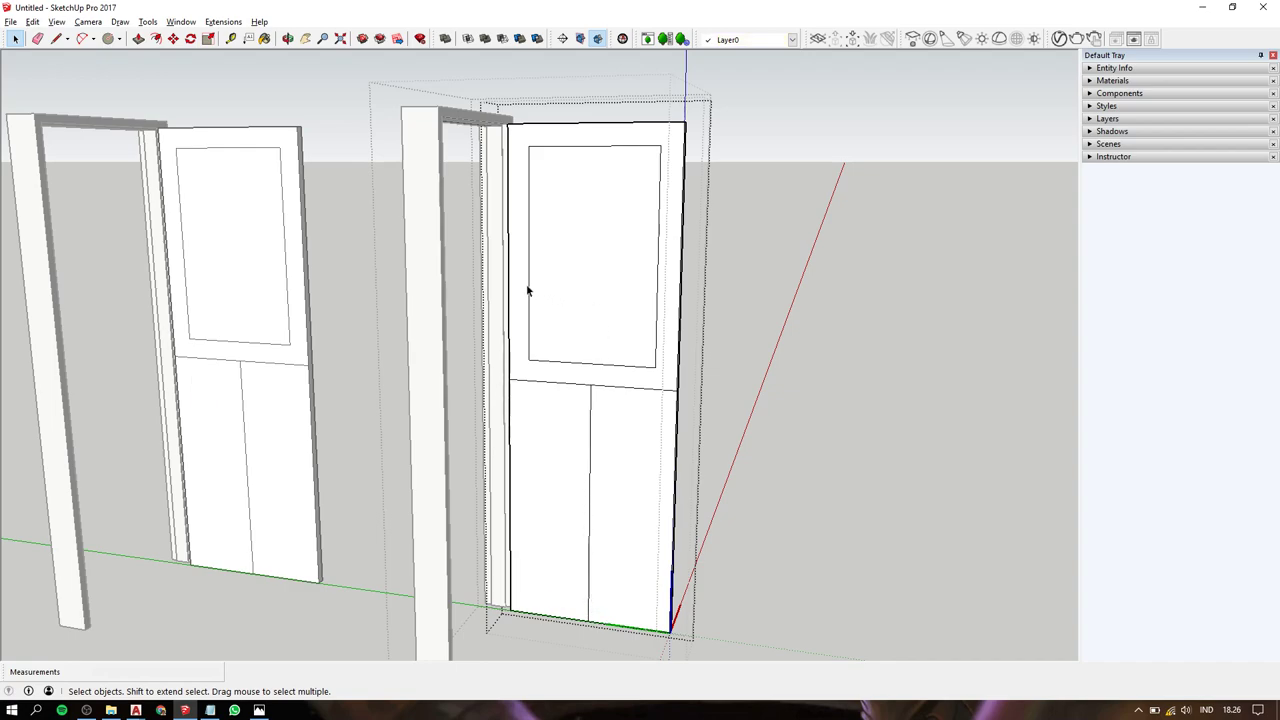
left_click_drag(466, 150, 737, 368)
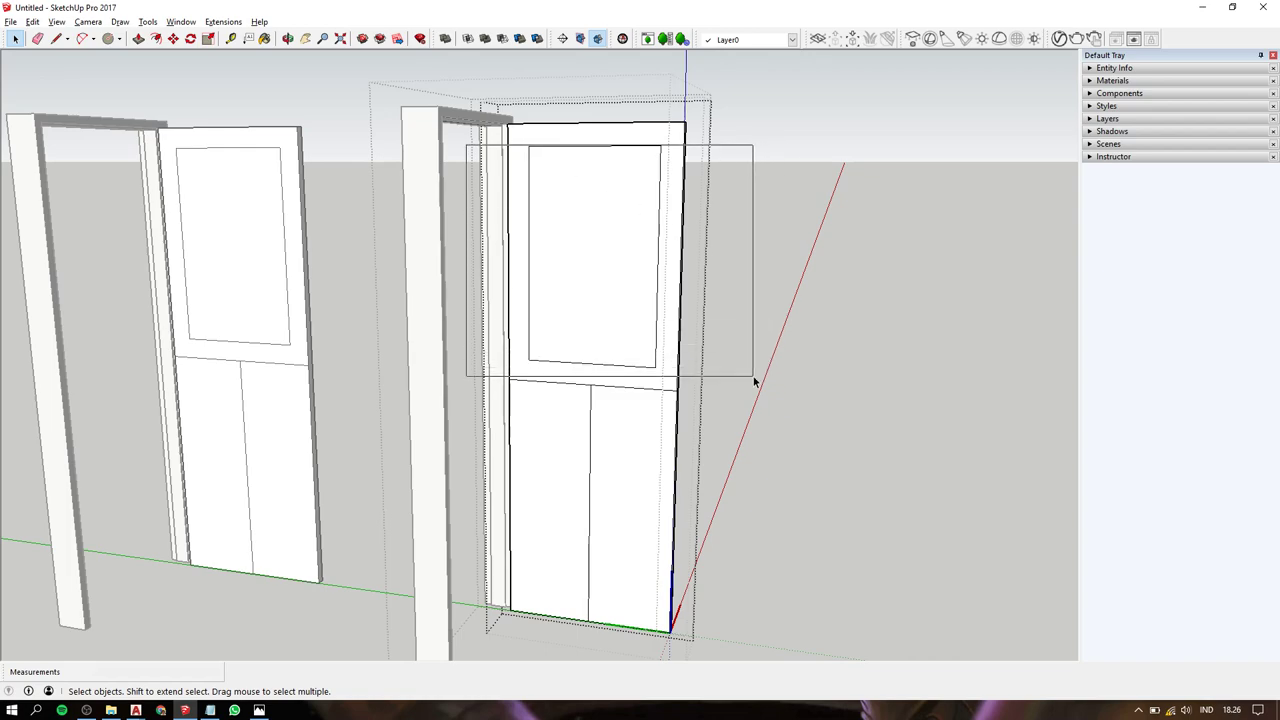
key("Delete")
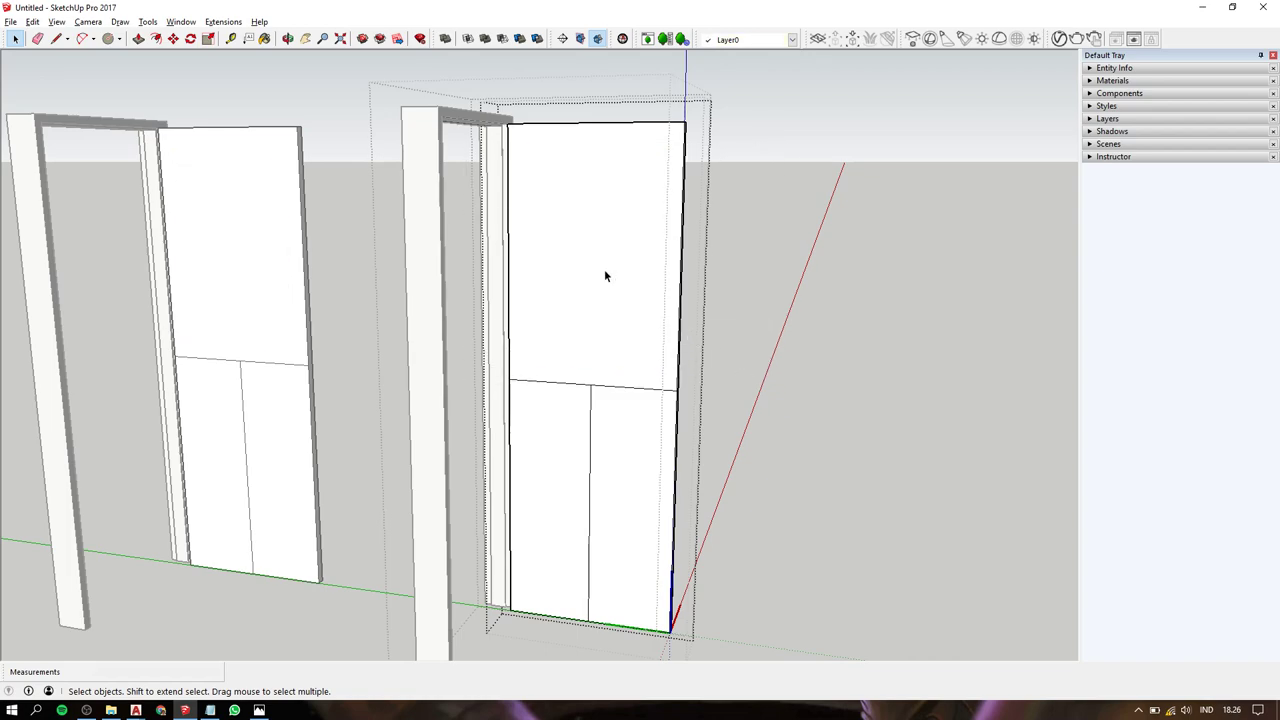
Split the upper door face with a vertical line and delete the lower panel's divider.
key("l")
left_click(590, 384)
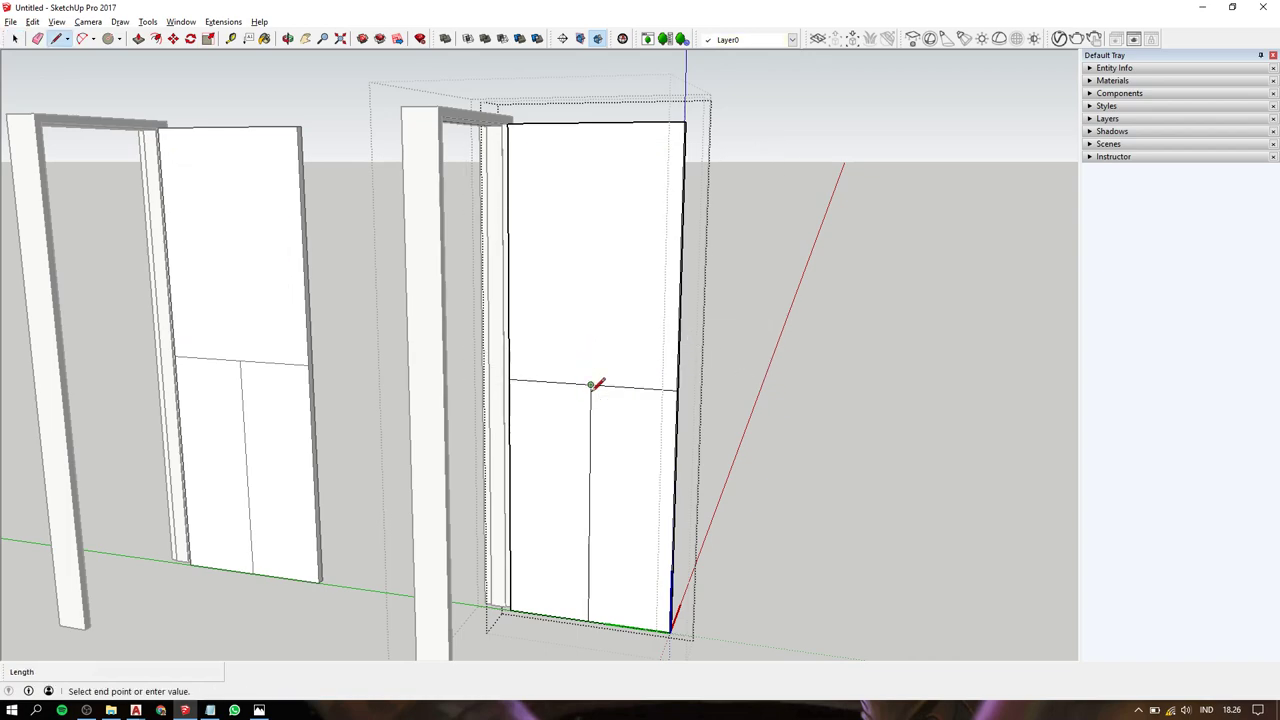
left_click(593, 122)
key("space")
left_click(588, 420)
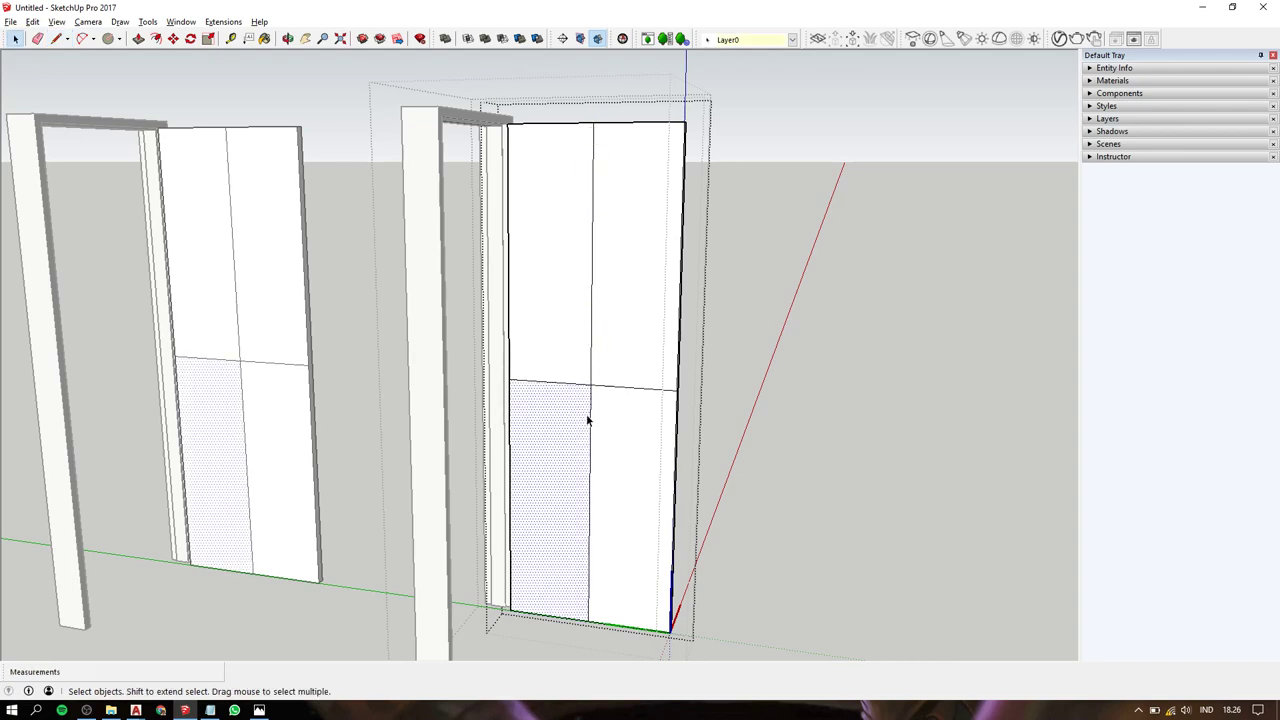
left_click(595, 420)
left_click(590, 412)
key("Delete")
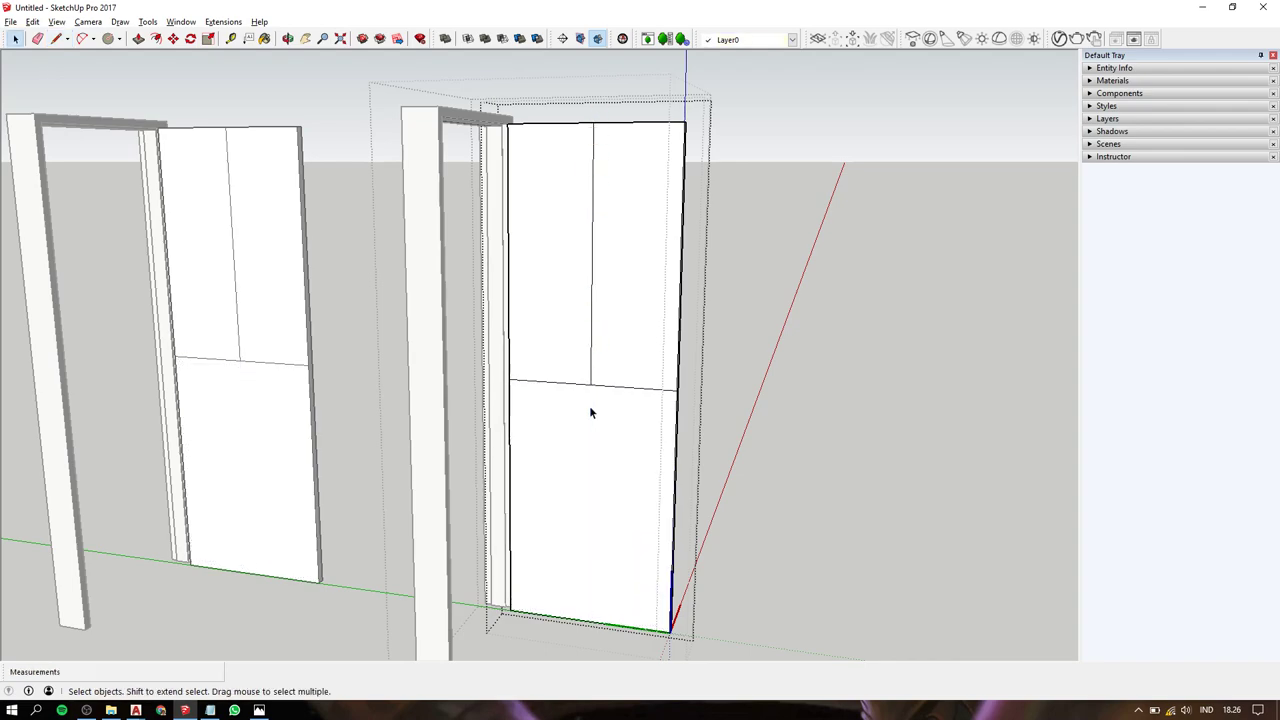
left_click(602, 442)
Offset the merged lower panel face inward by 100.
key("f")
left_click(623, 449)
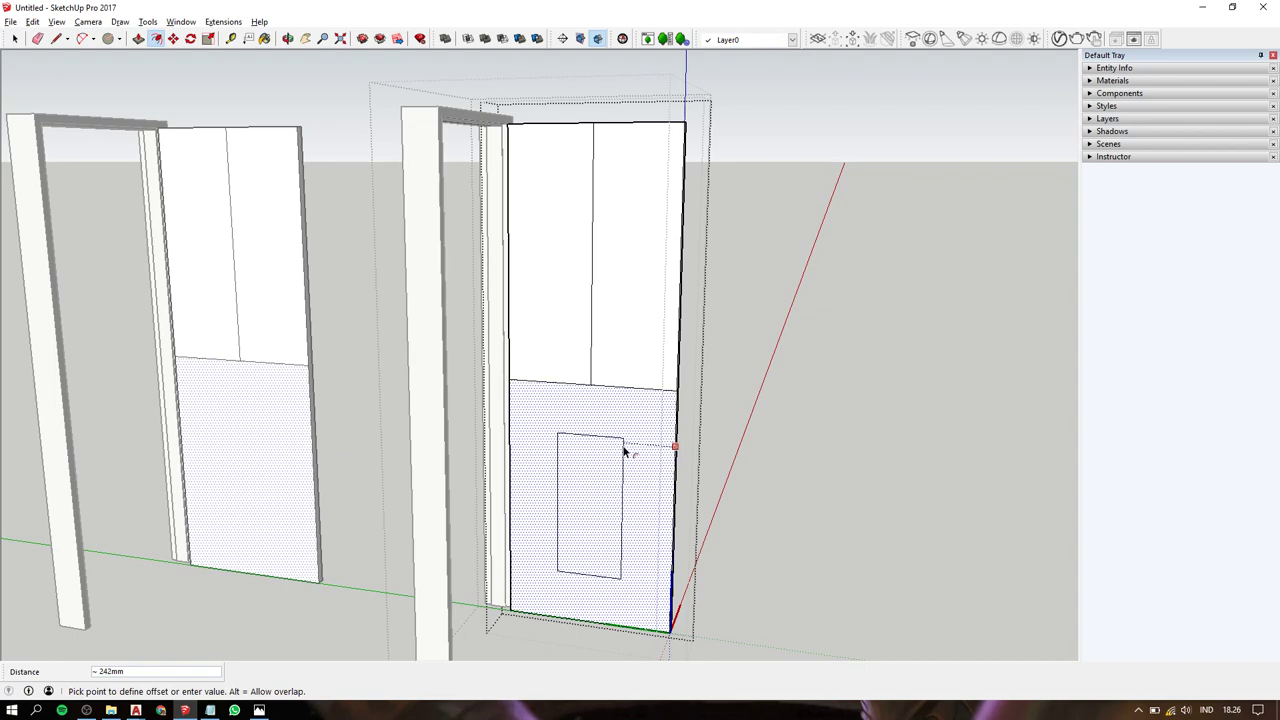
type("100")
key("Return")
key("space")
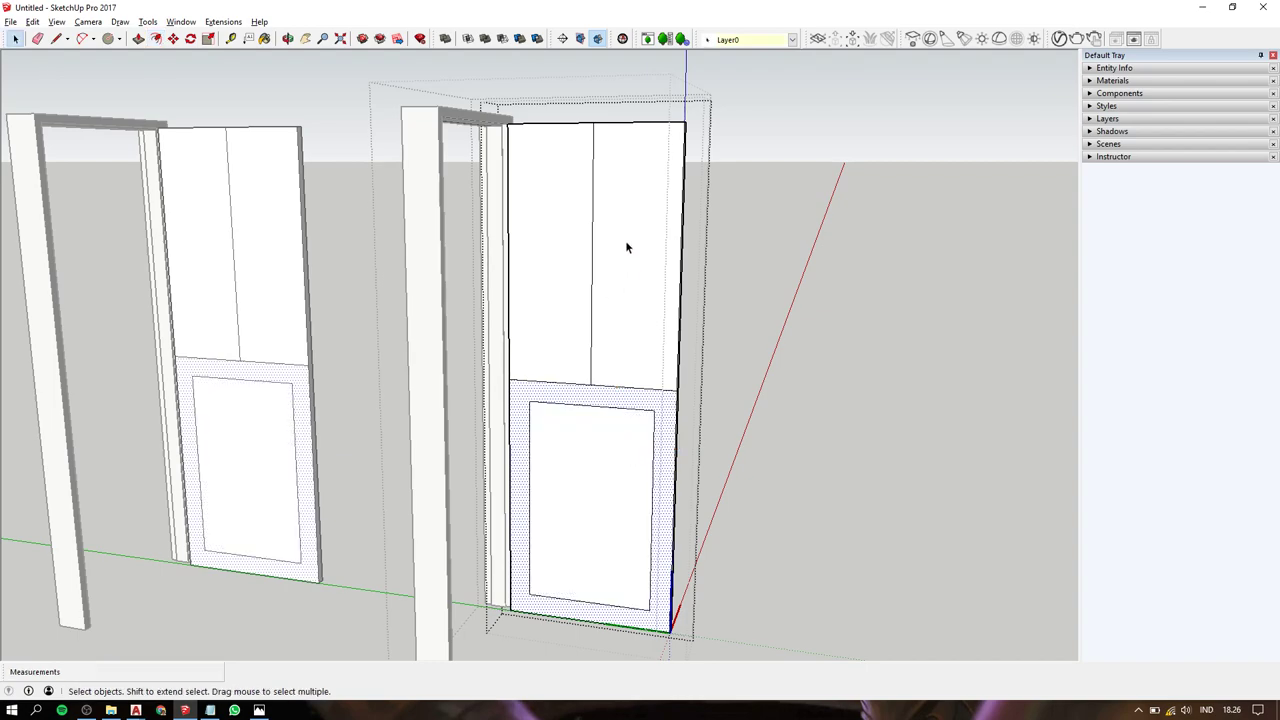
Offset the upper-right and upper-left faces inward by 100 each.
left_click(626, 247)
key("f")
left_click(635, 189)
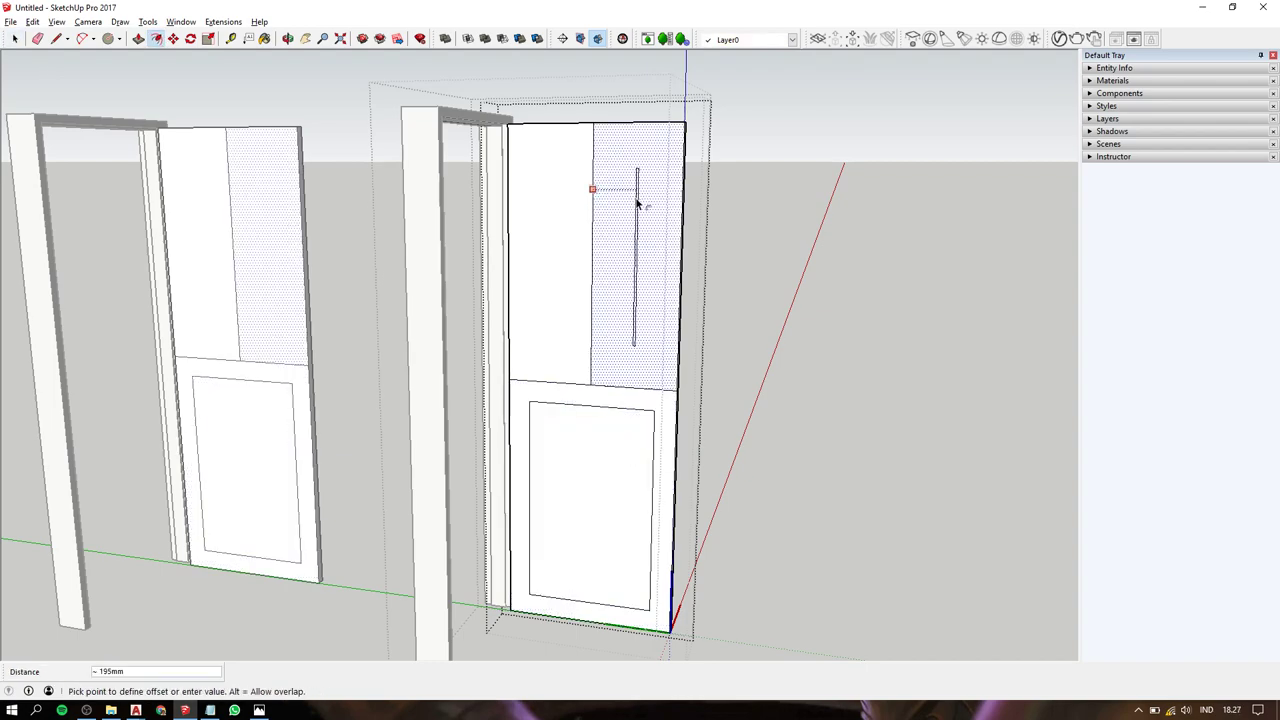
type("100")
key("Return")
key("space")
left_click(548, 216)
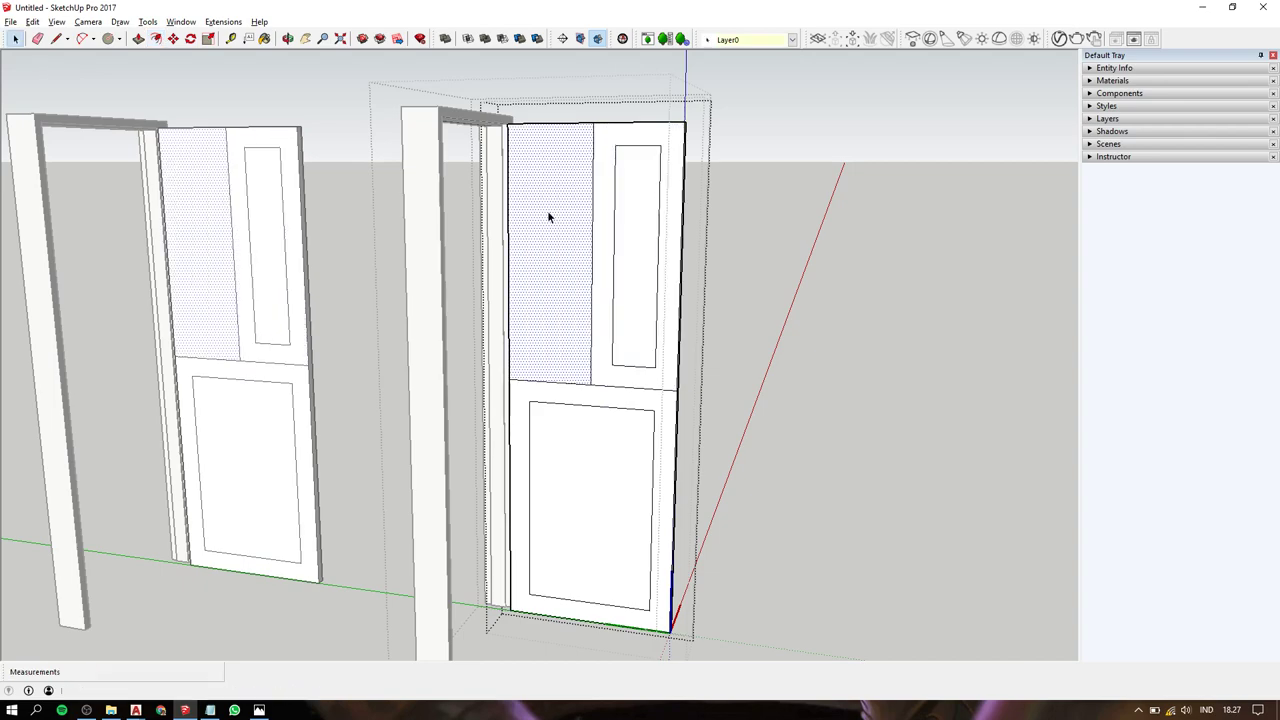
key("f")
left_click(575, 177)
type("10")
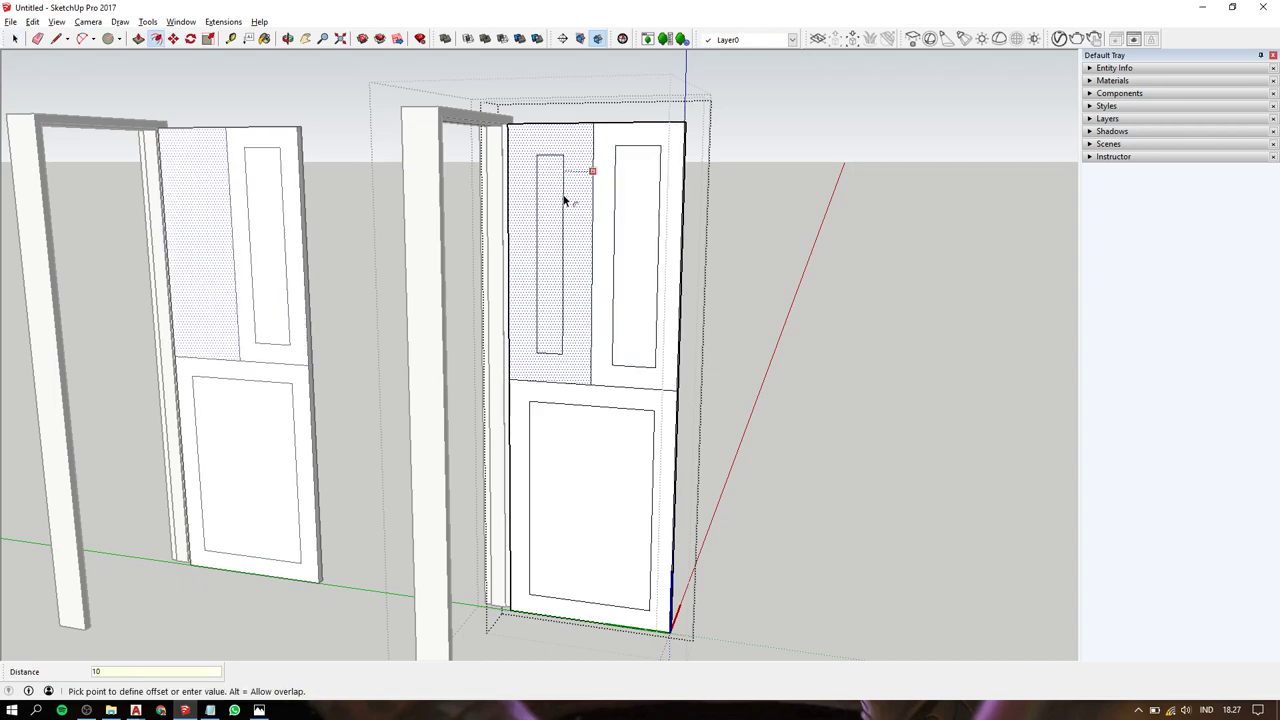
type("0")
key("Return")
key("space")
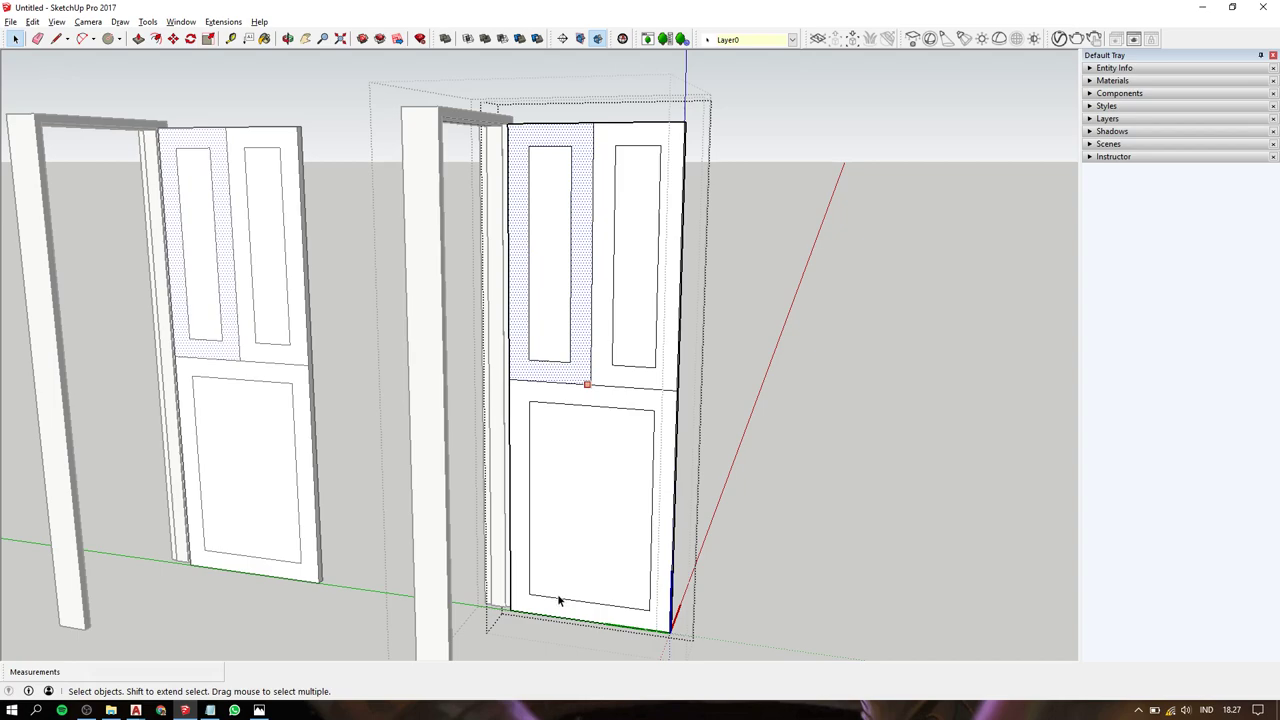
Raise the lower inset panel's bottom edge by 200 mm.
left_click(567, 602)
left_click(577, 602)
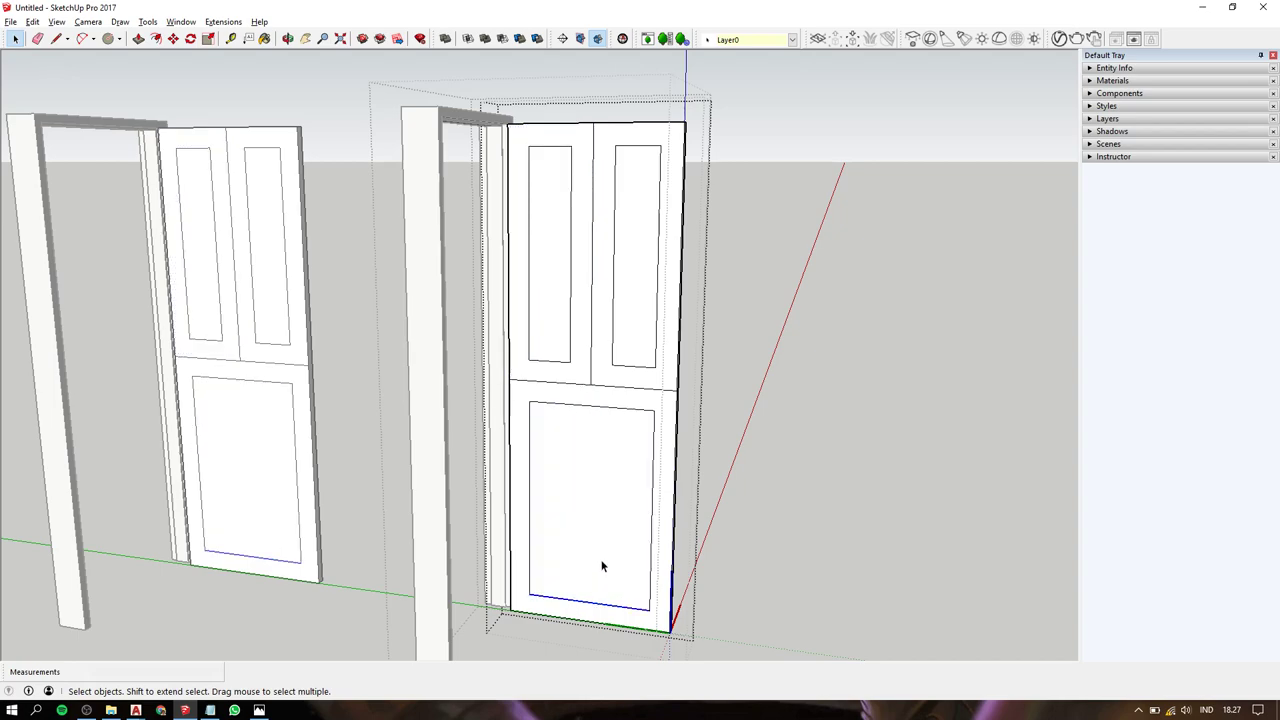
key("m")
left_click(602, 566)
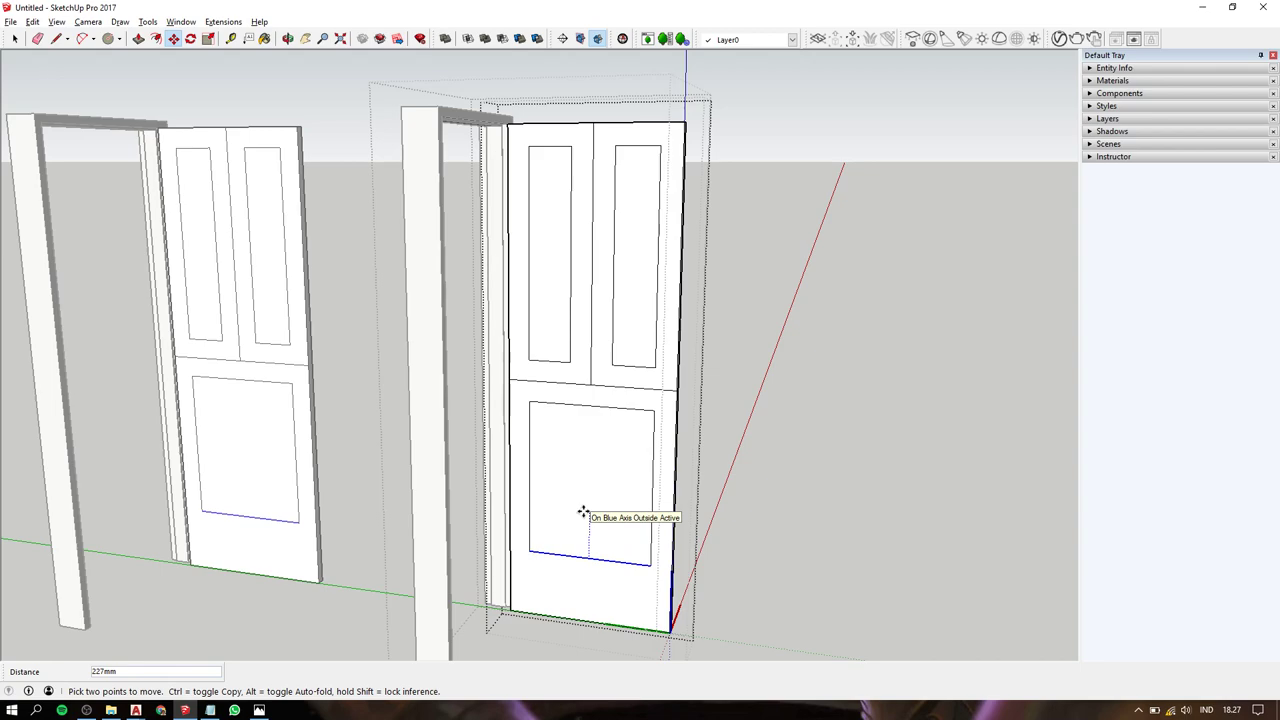
key("Return")
key("space")
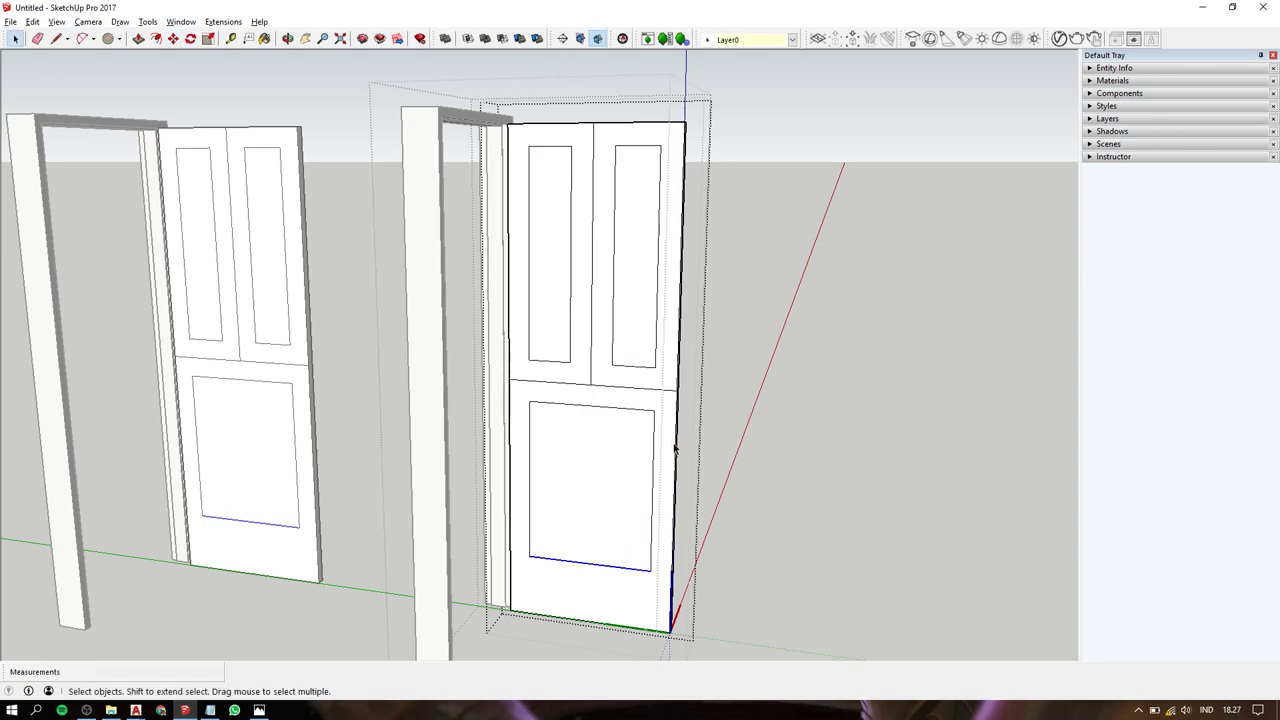
left_click(594, 456)
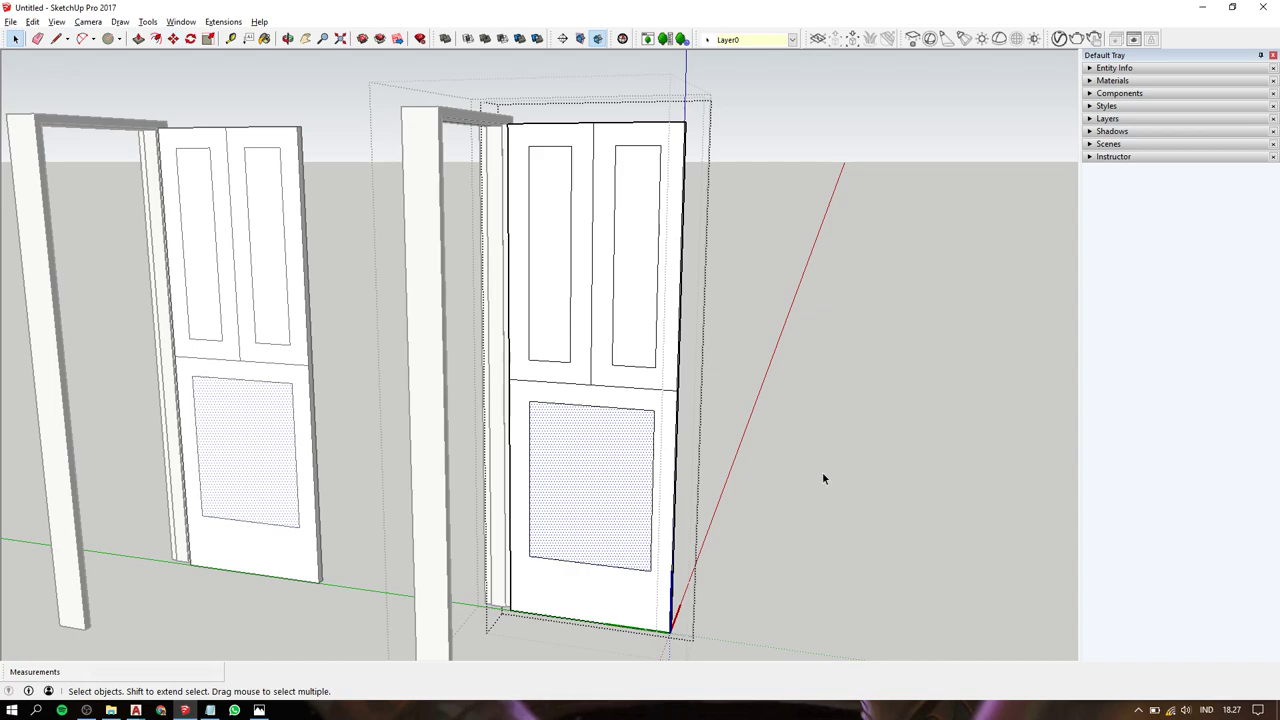
Check the reference photo of the doorway, then return to the model.
key("alt+Tab")
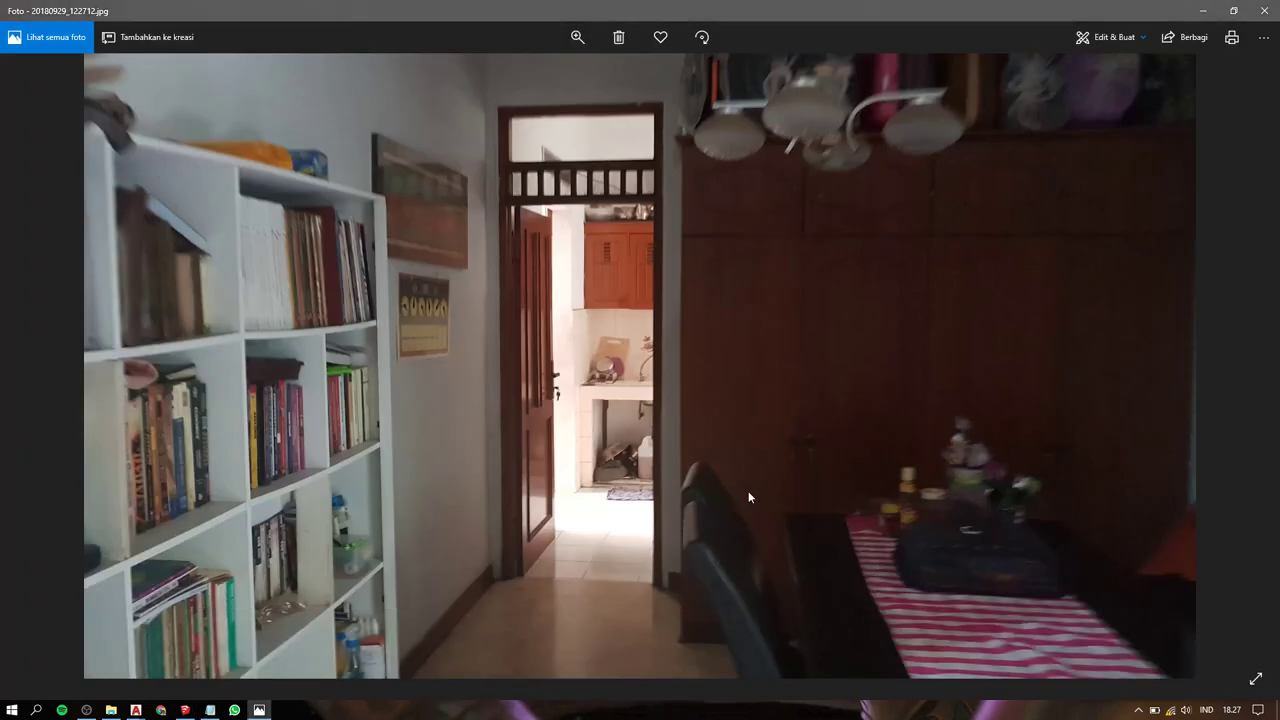
key("alt+Tab")
key("alt+Tab")
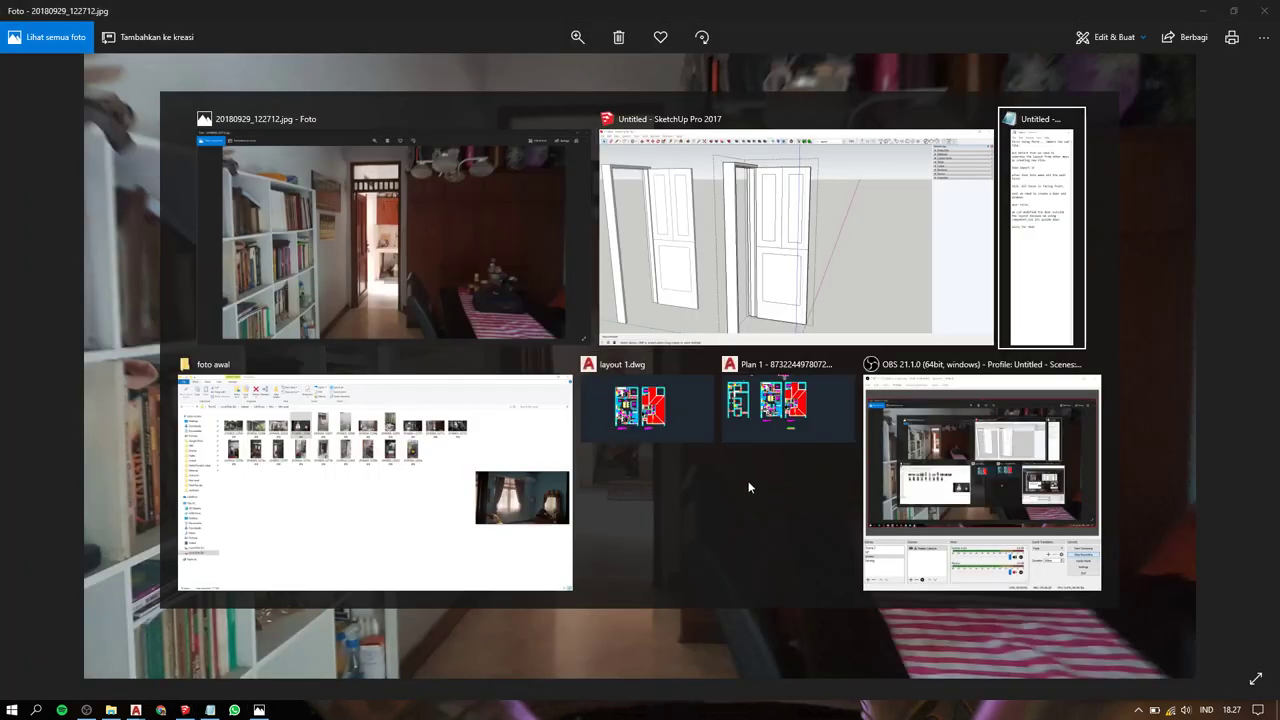
left_click(816, 245)
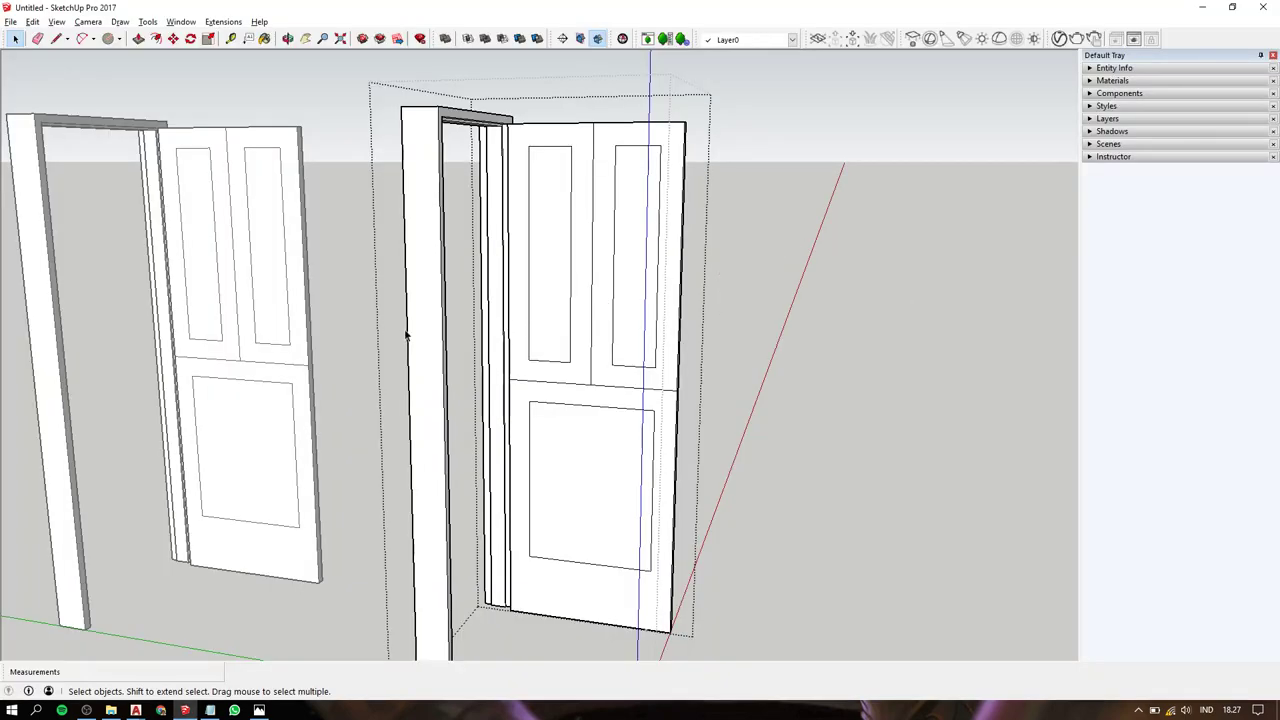
Inside the door group, move the middle rail and adjoining panel edges down 100 mm.
left_click_drag(406, 336, 775, 478)
double_click(594, 363)
left_click_drag(334, 312, 791, 463)
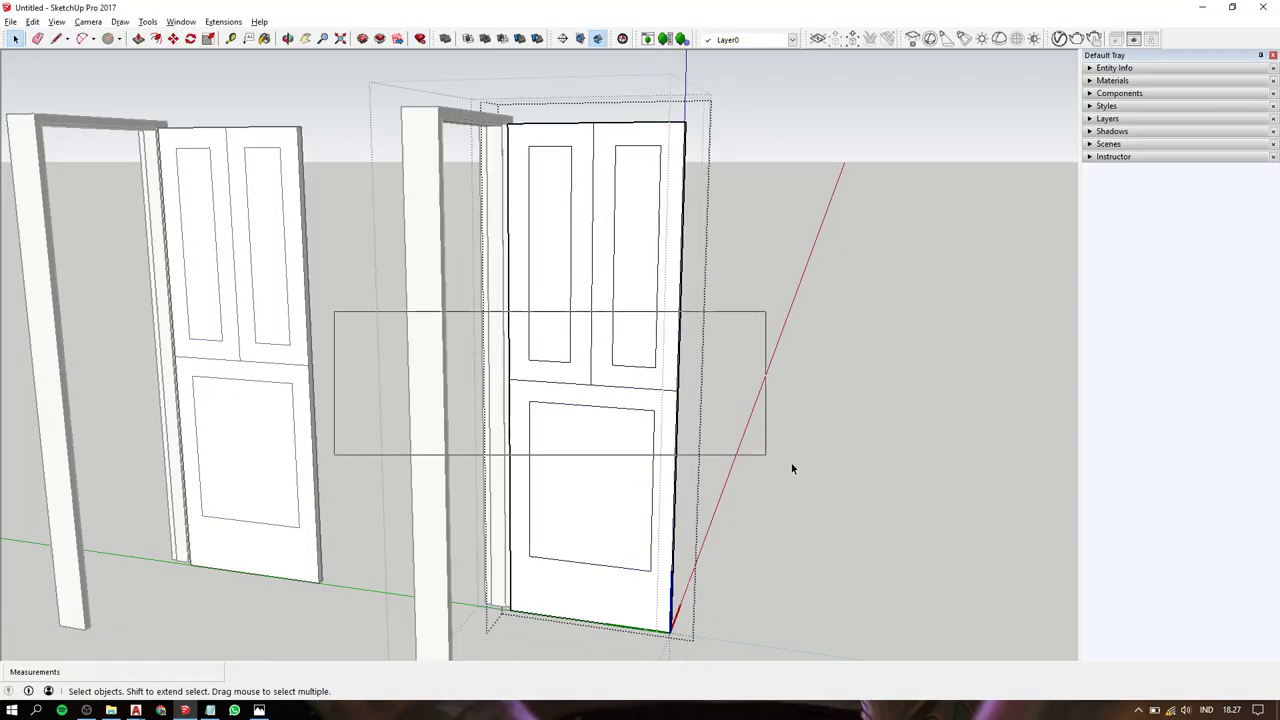
key("m")
left_click(631, 275)
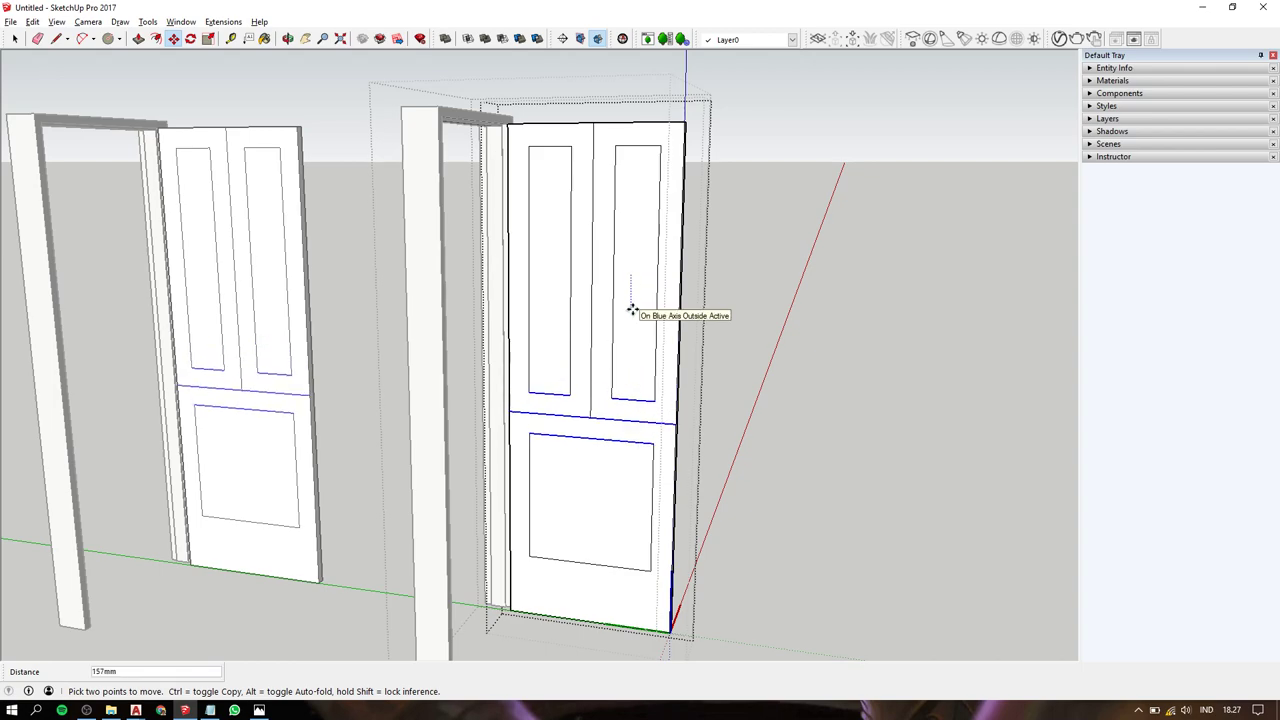
type("00")
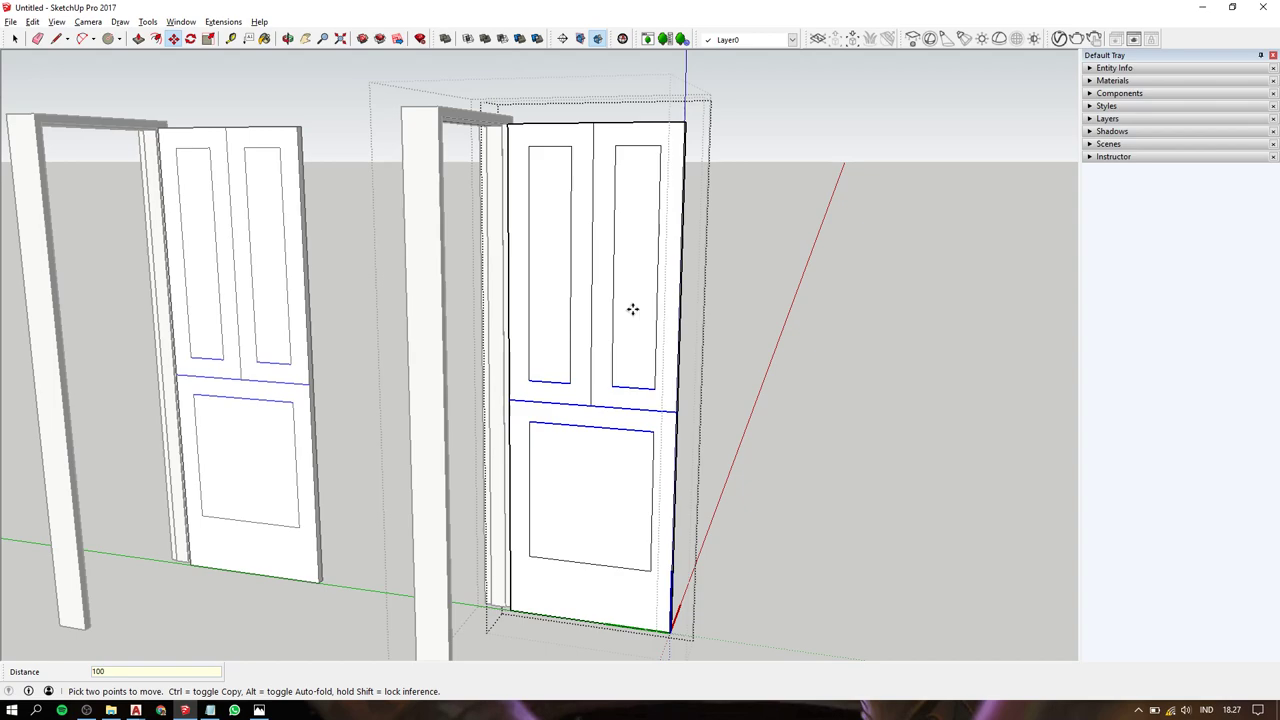
key("space")
scroll(631, 620, "up", 3)
Paste the copied molding profile inside the door component, placing it near the door.
scroll(663, 591, "up", 1)
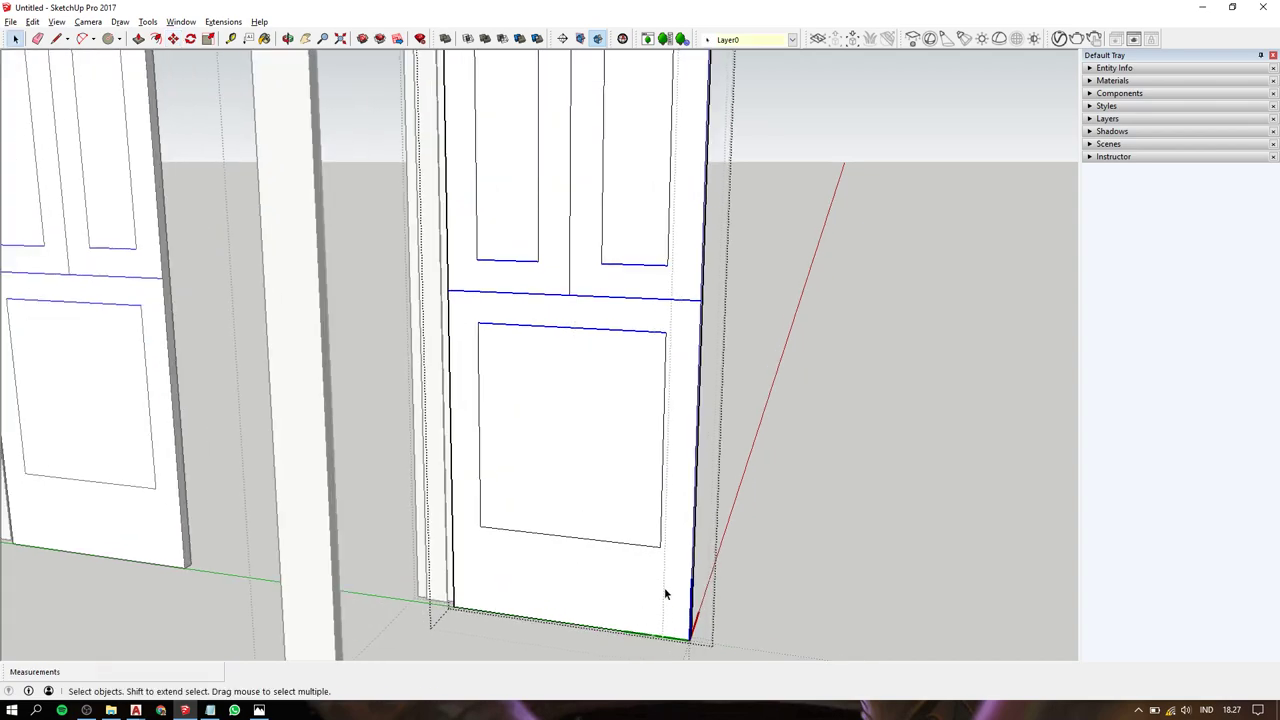
mouse_move(663, 591)
middle_mouse_down("shift")
mouse_move(635, 434)
mouse_move(617, 466)
mouse_move(634, 634)
middle_mouse_up("shift")
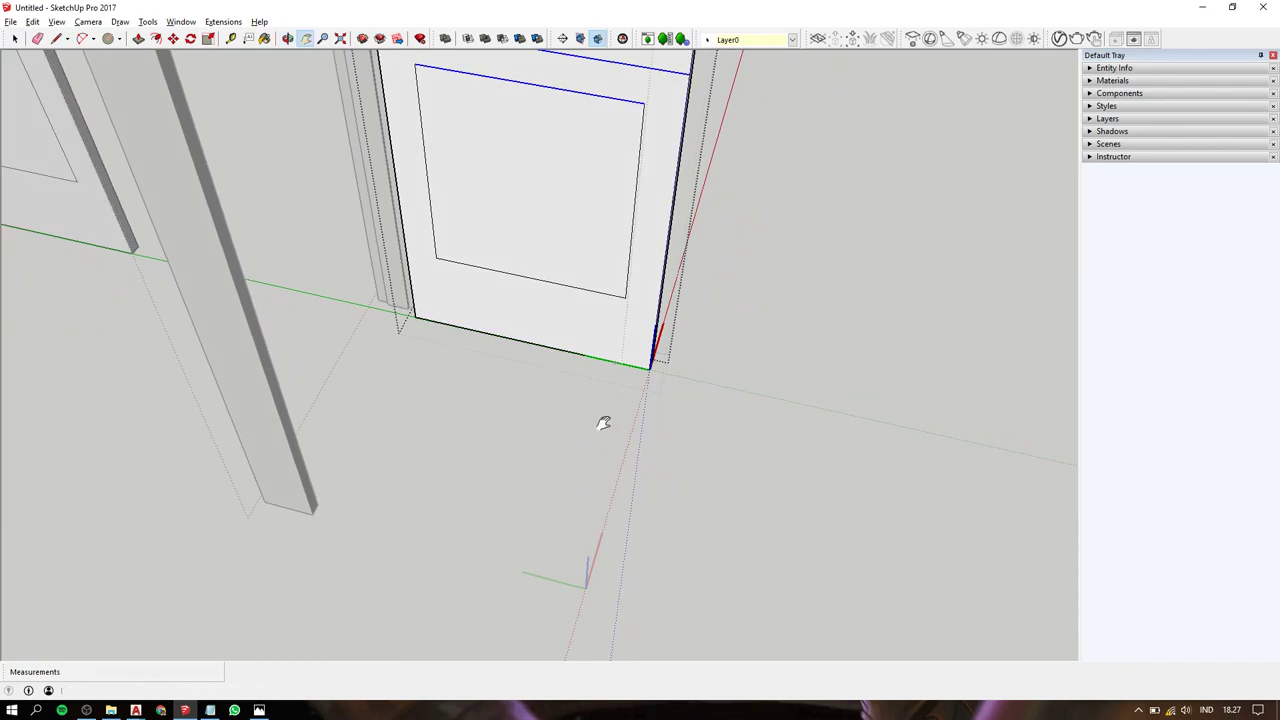
scroll(700, 424, "up", 2)
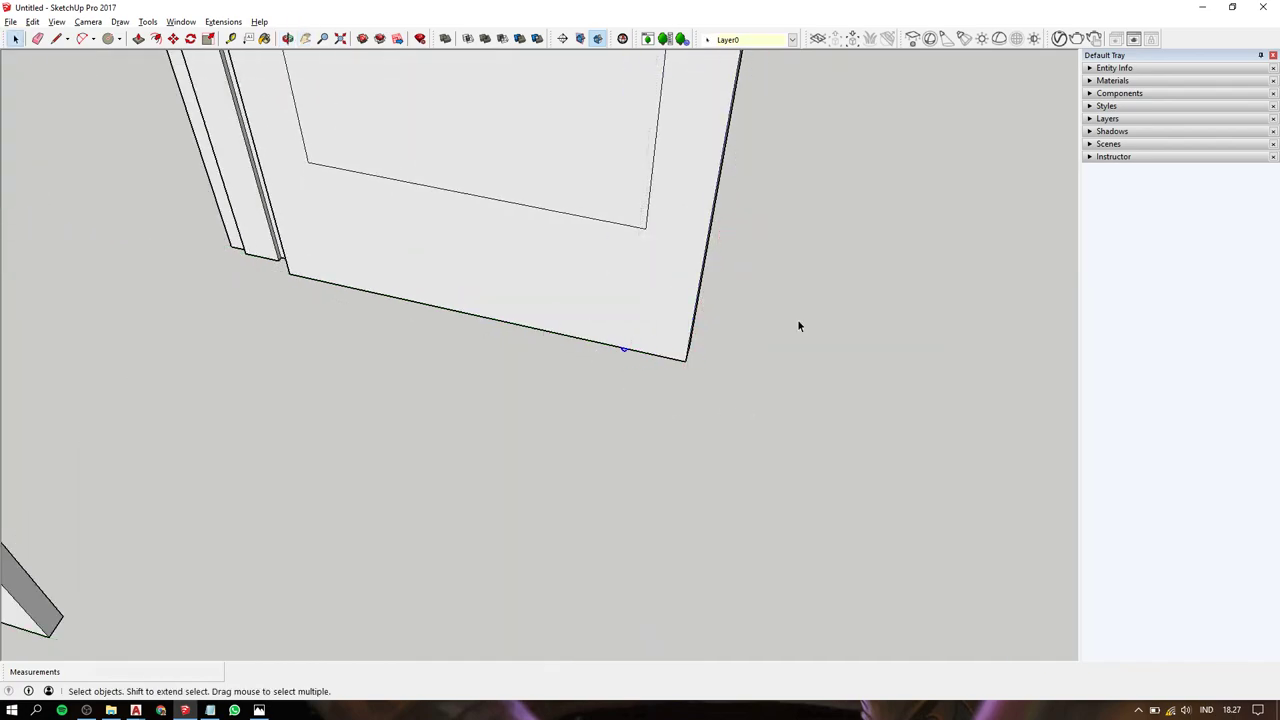
double_click(636, 252)
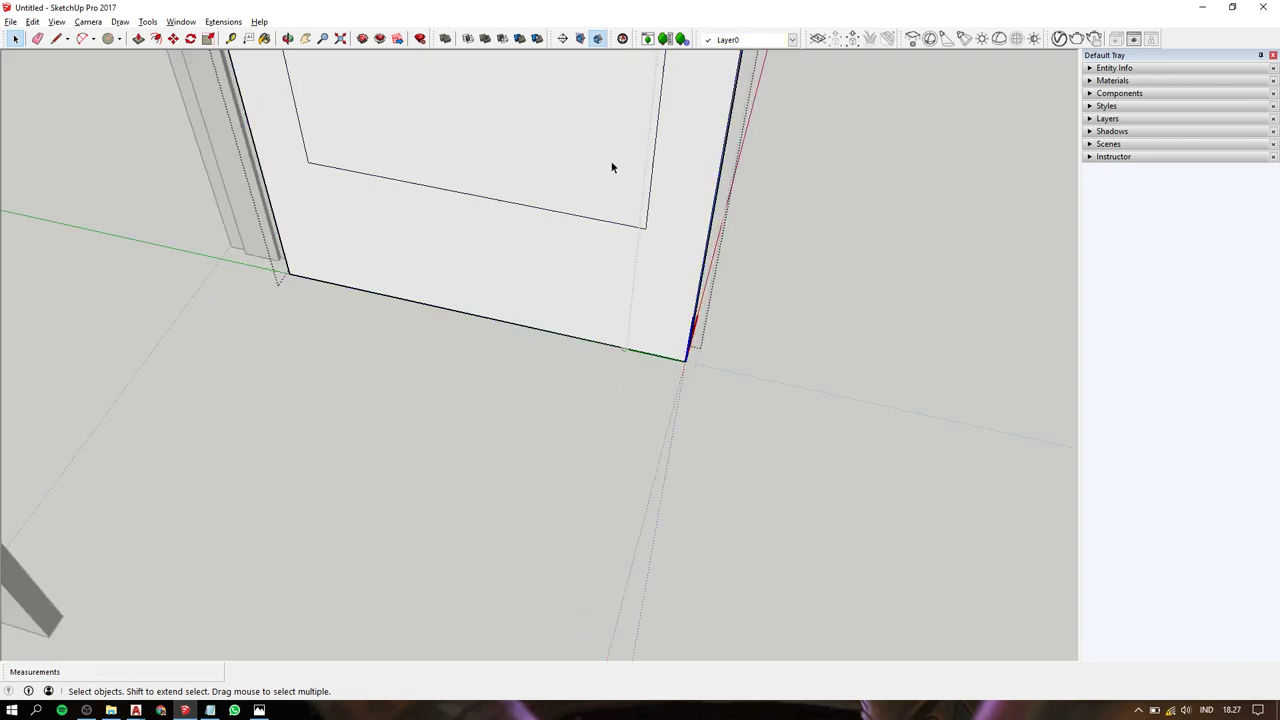
key("ctrl+v")
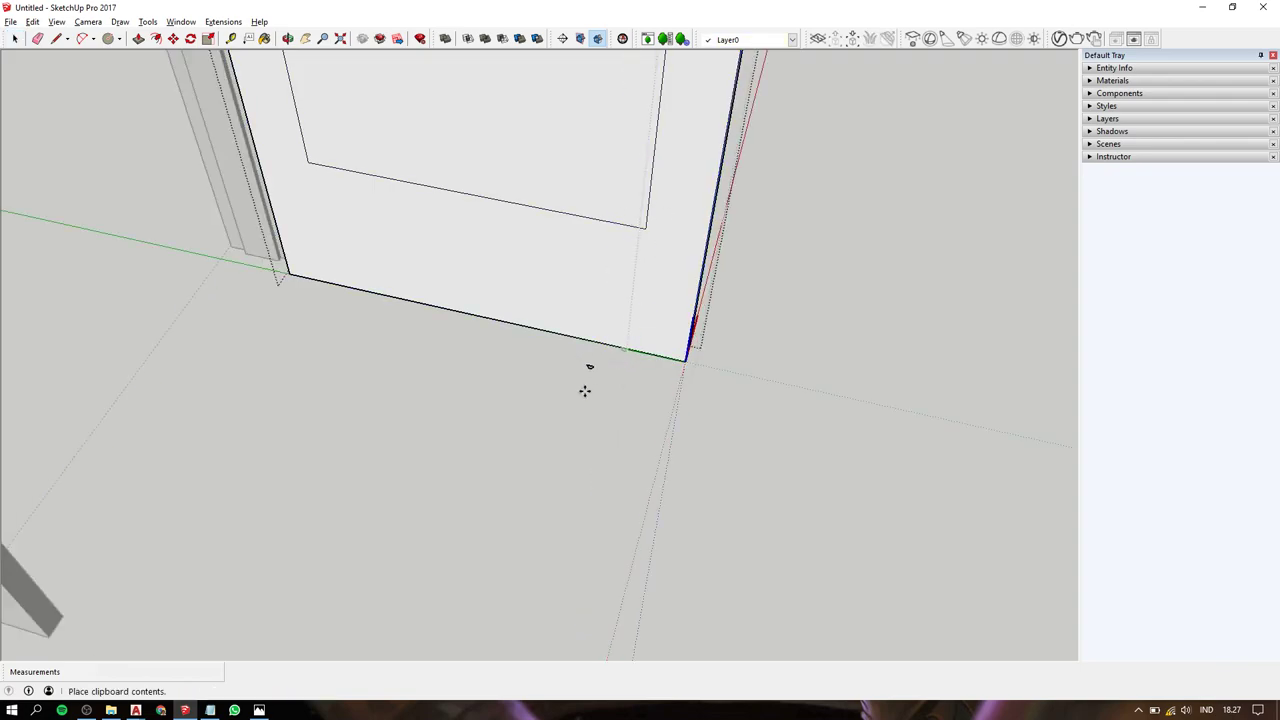
left_click(574, 401)
scroll(590, 375, "up", 2)
scroll(560, 415, "up", 3)
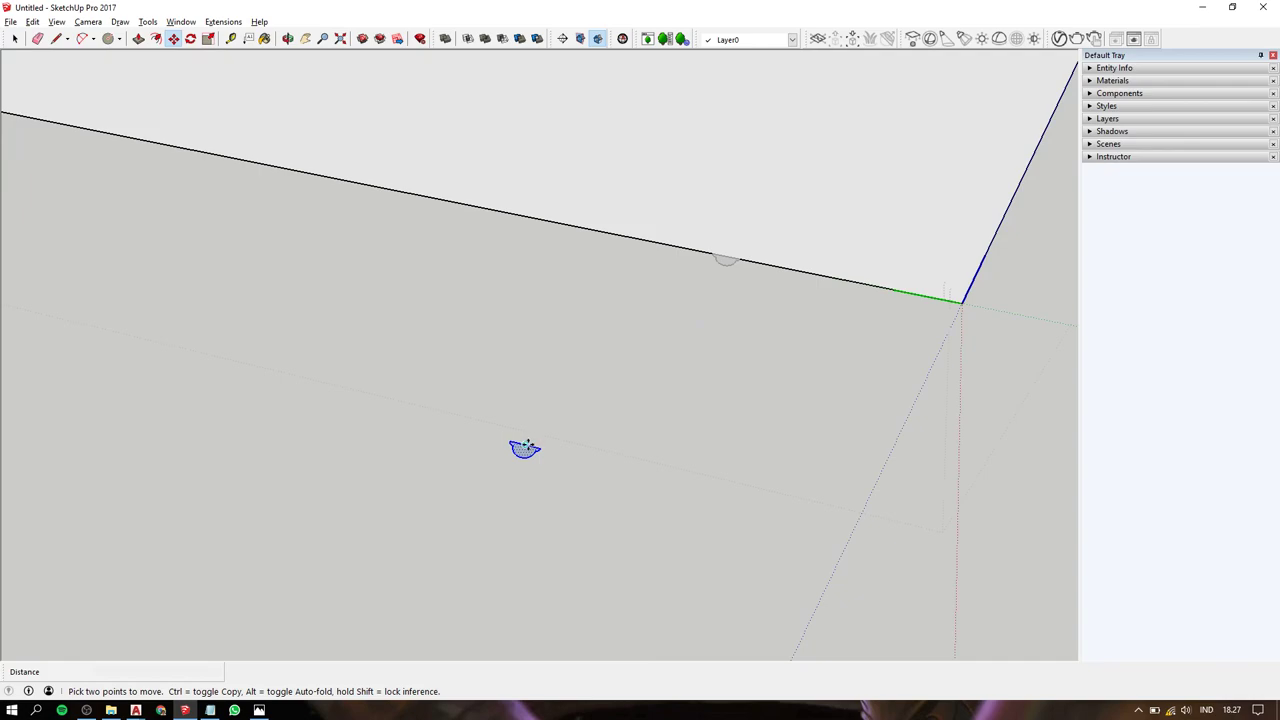
scroll(524, 449, "down", 2)
scroll(524, 449, "down", 3)
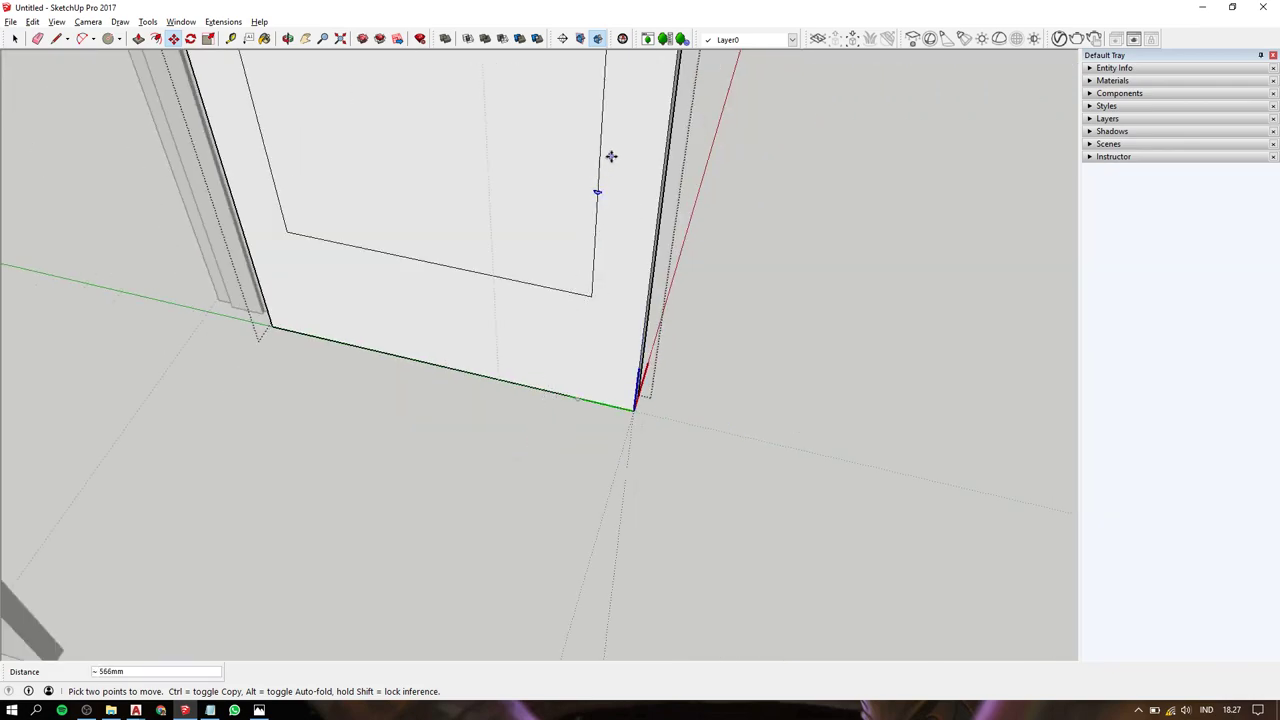
key("space")
Copy the molding profile onto a panel edge with a Ctrl move.
key("m")
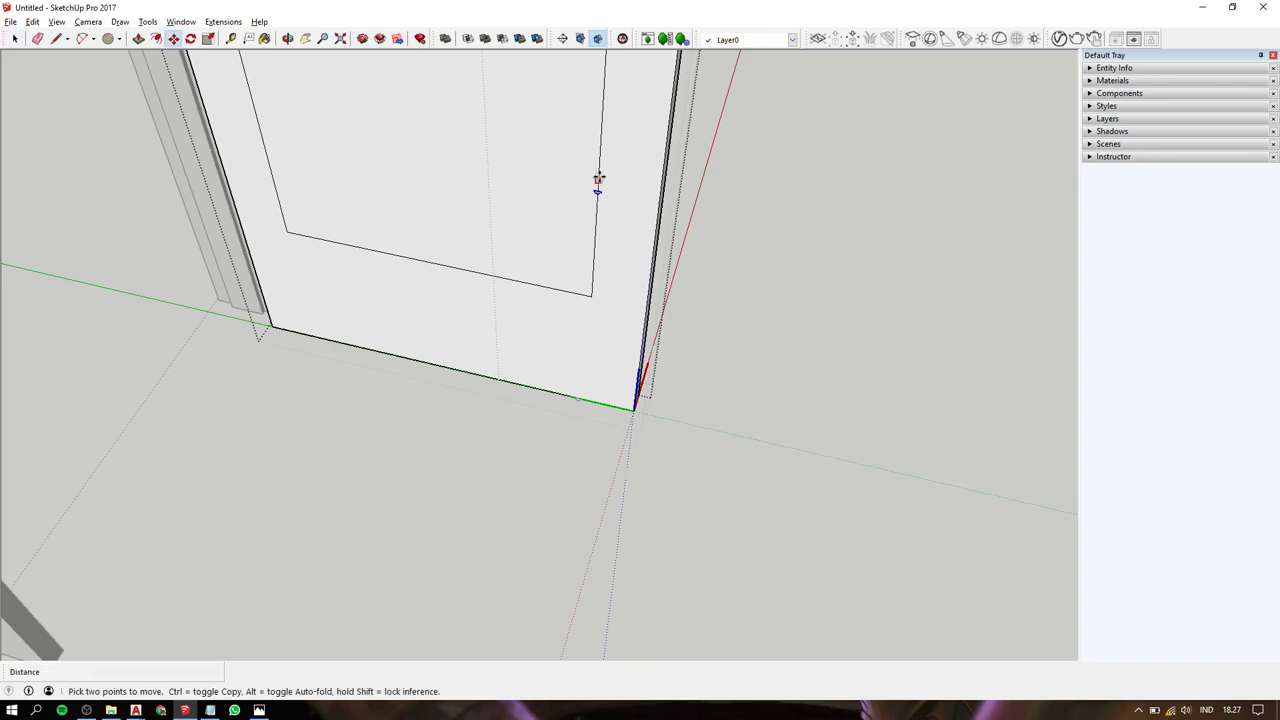
scroll(597, 177, "down", 3)
scroll(597, 177, "down", 3)
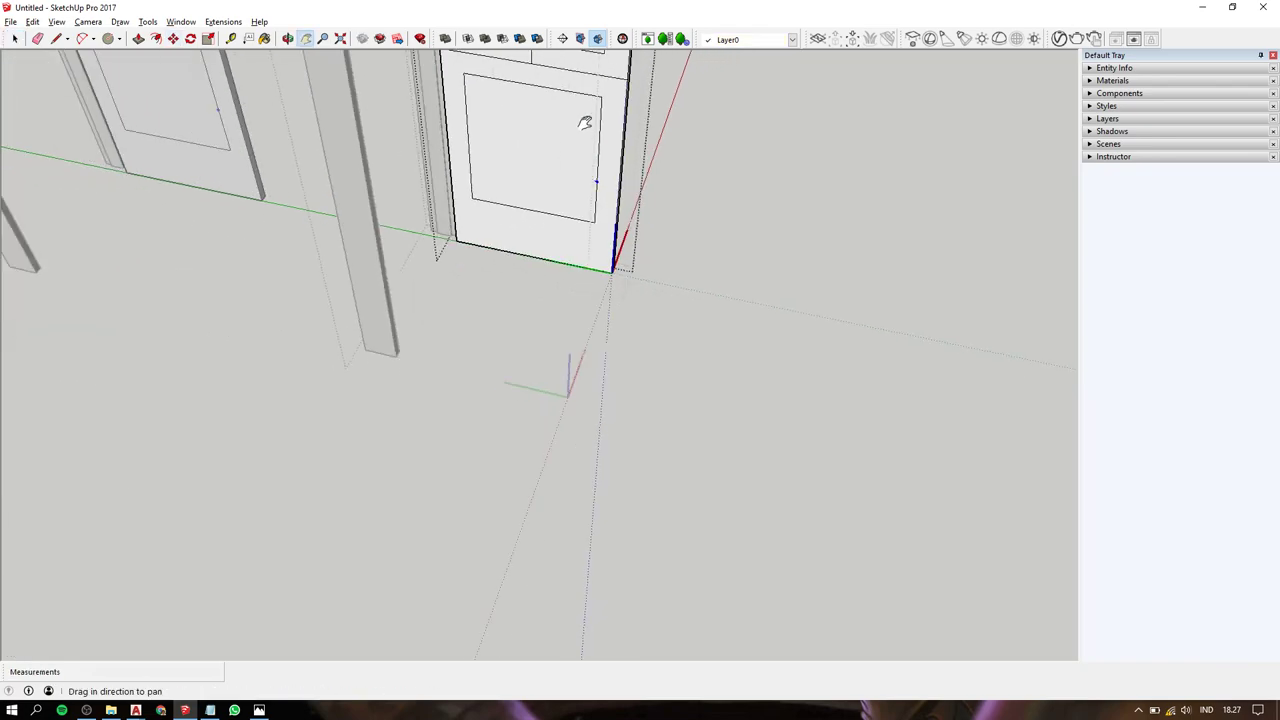
middle_click_drag(586, 120, 628, 358, "shift")
key("ctrl")
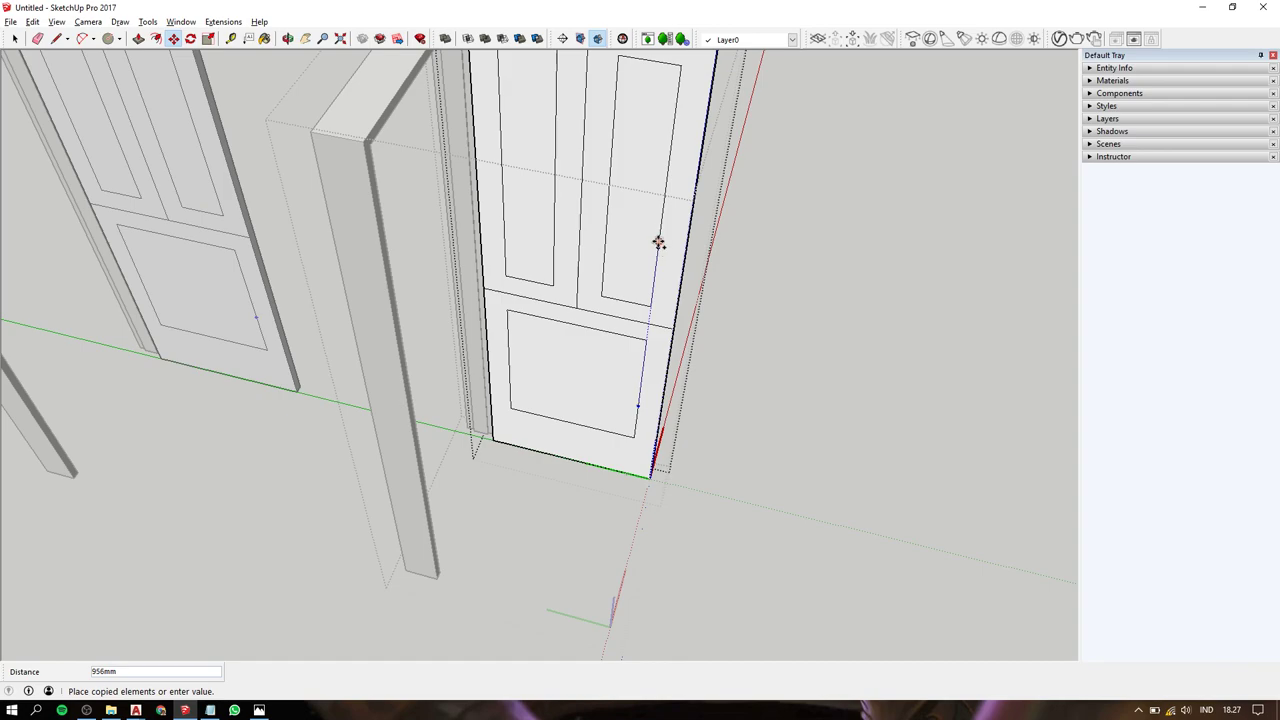
left_click(658, 241)
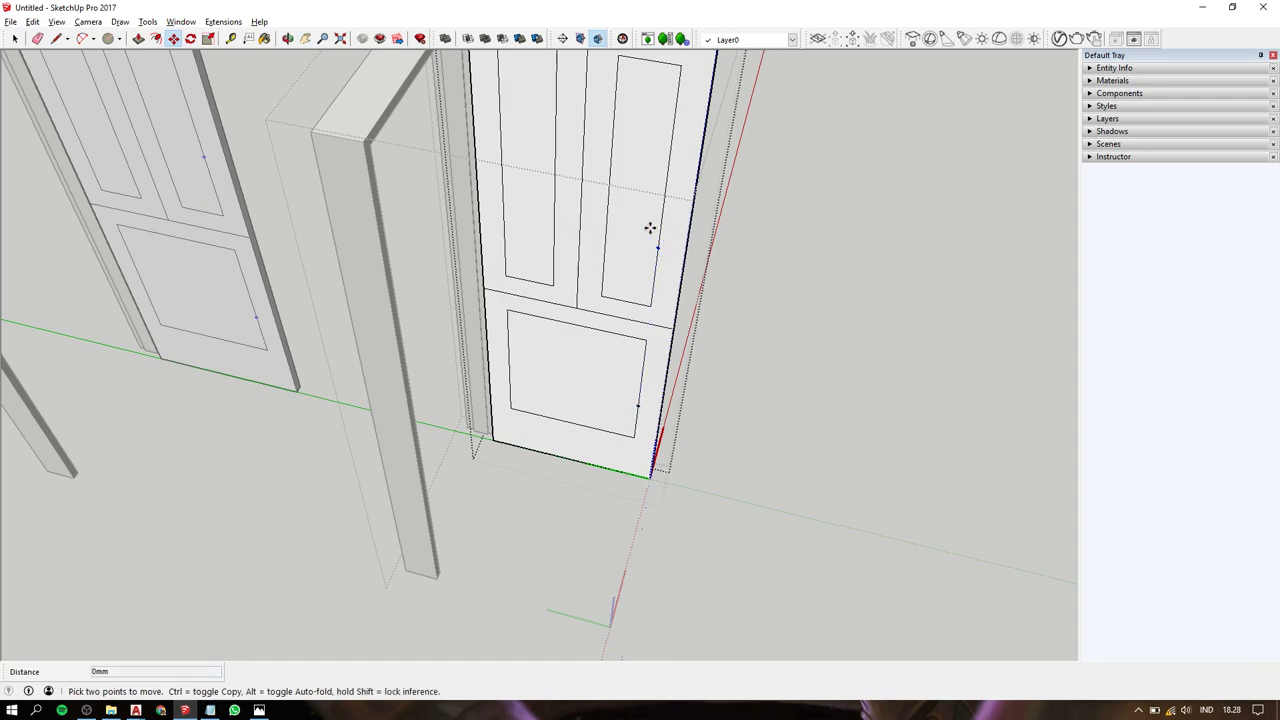
left_click(652, 230)
left_click(553, 227)
key("space")
scroll(625, 260, "up", 2)
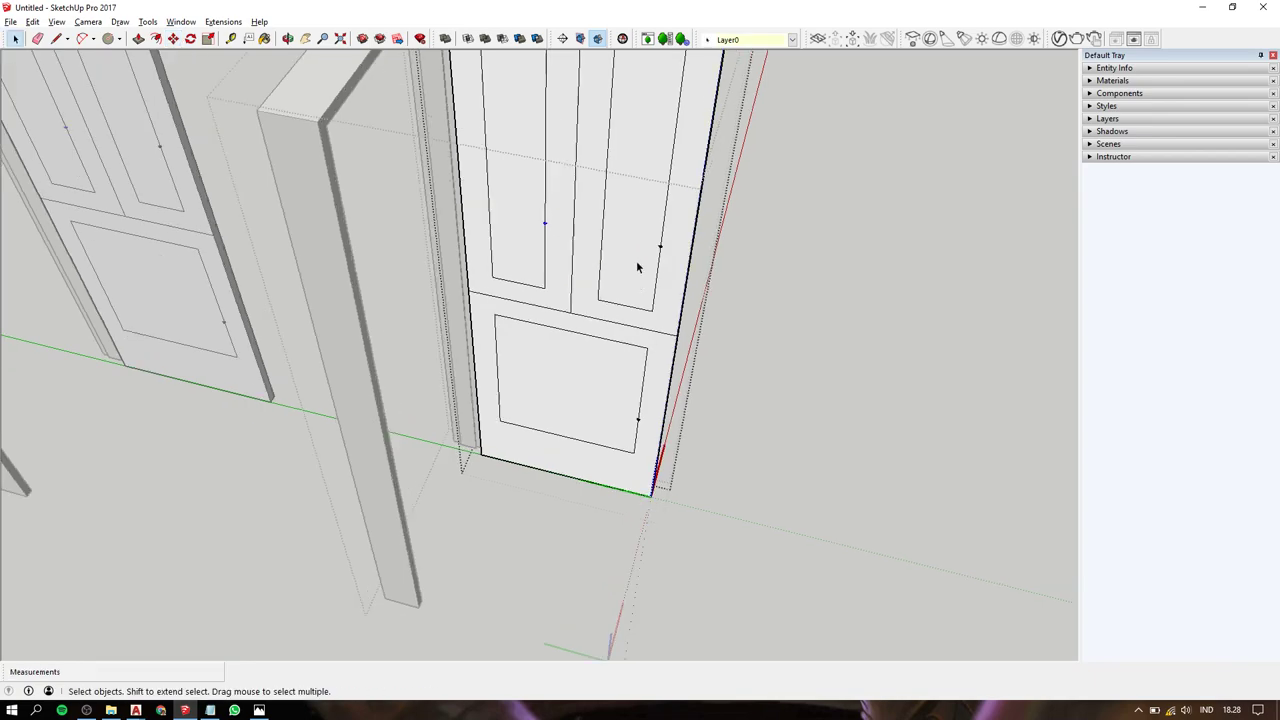
scroll(597, 247, "down", 3)
Sweep the molding profile around the lower panel's border edges.
middle_click_drag(591, 251, 606, 149)
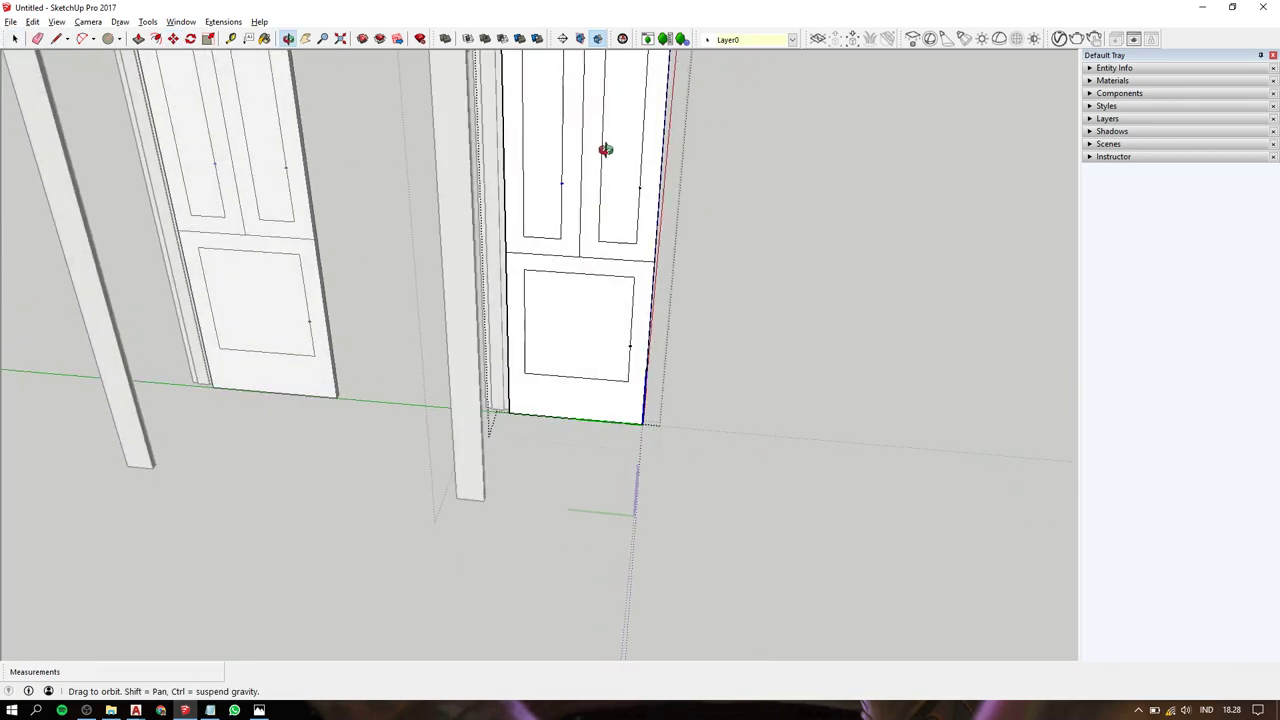
scroll(477, 268, "up", 3)
left_click_drag(384, 250, 764, 412)
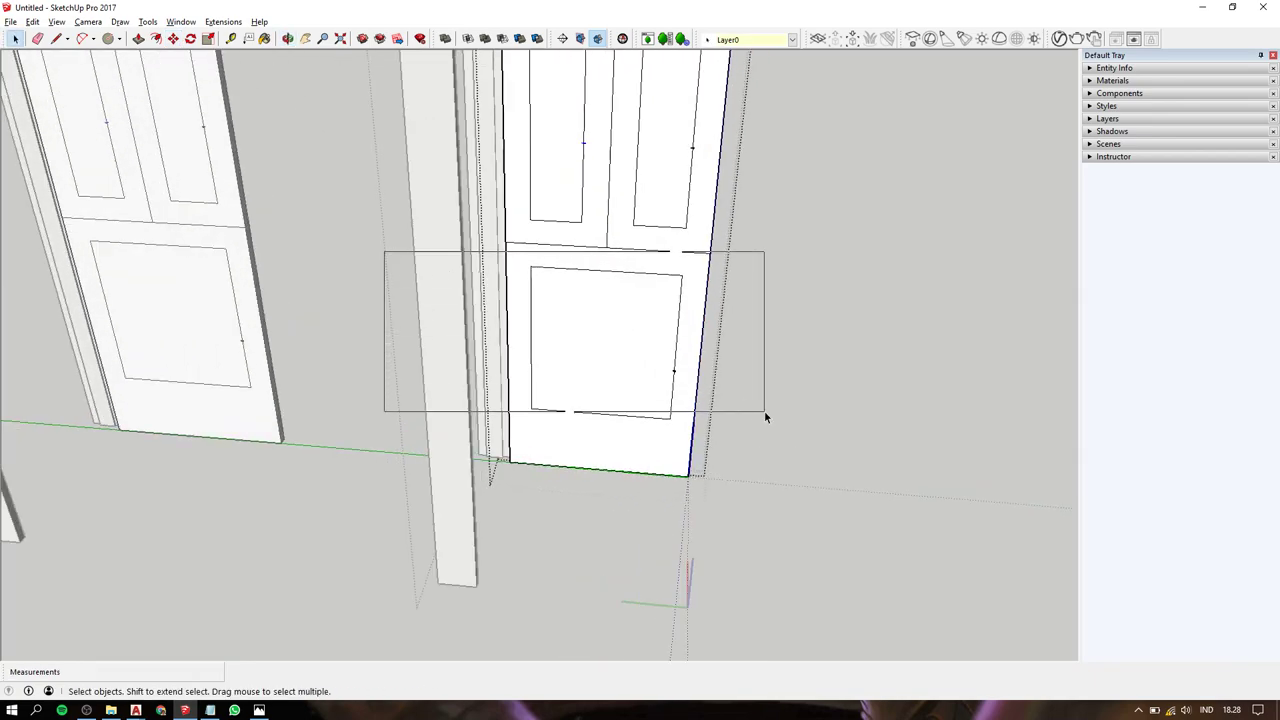
scroll(702, 405, "up", 1)
middle_click_drag(680, 371, 548, 305)
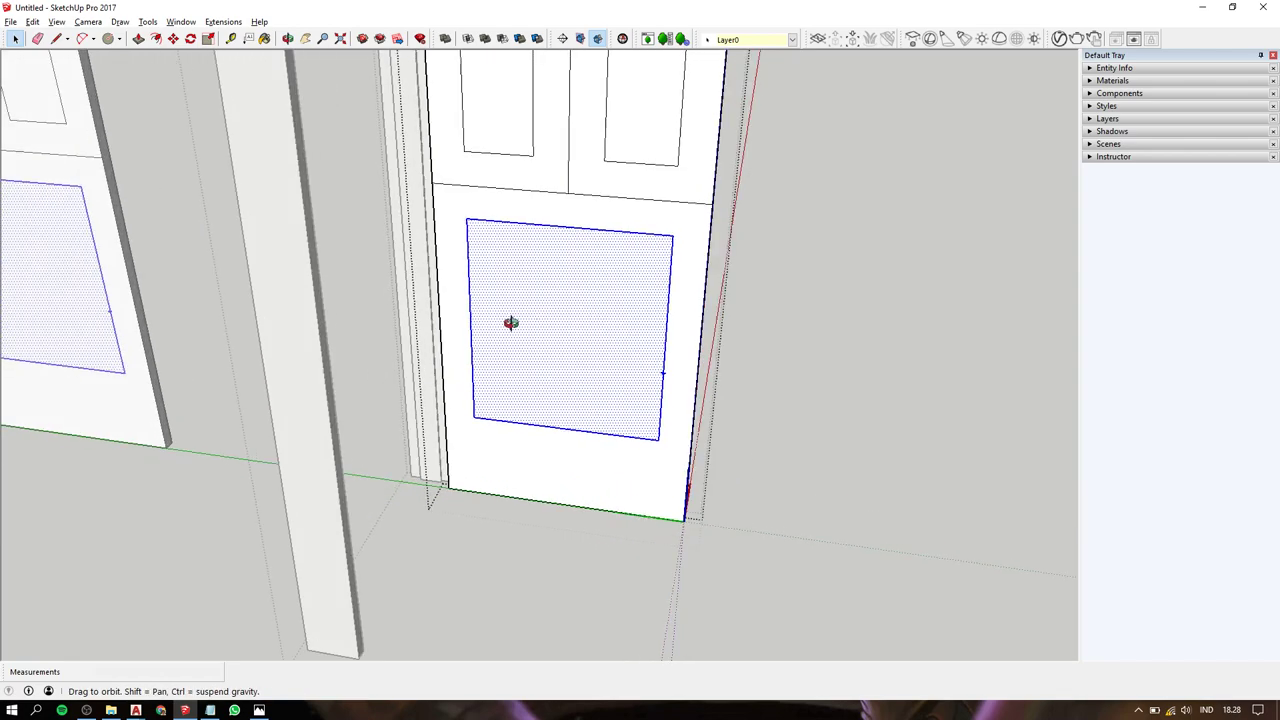
left_click(547, 305, "shift")
scroll(589, 346, "up", 2)
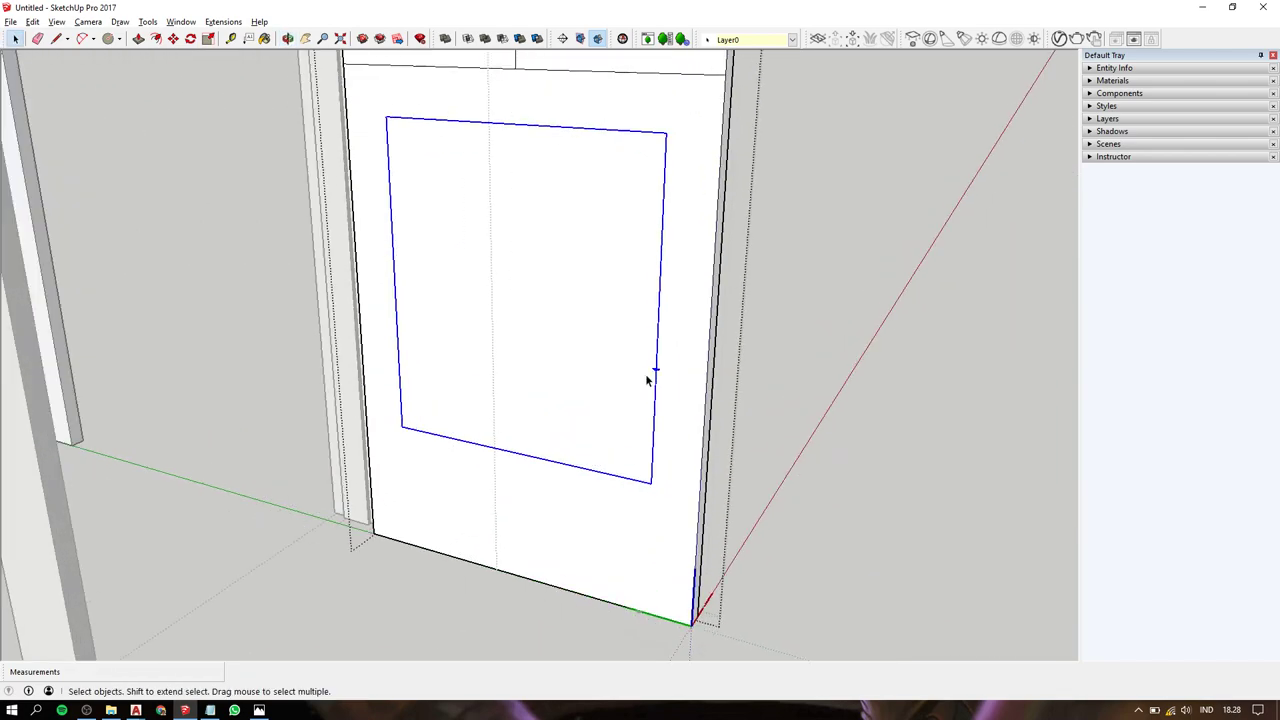
scroll(640, 358, "up", 2)
left_click(662, 368)
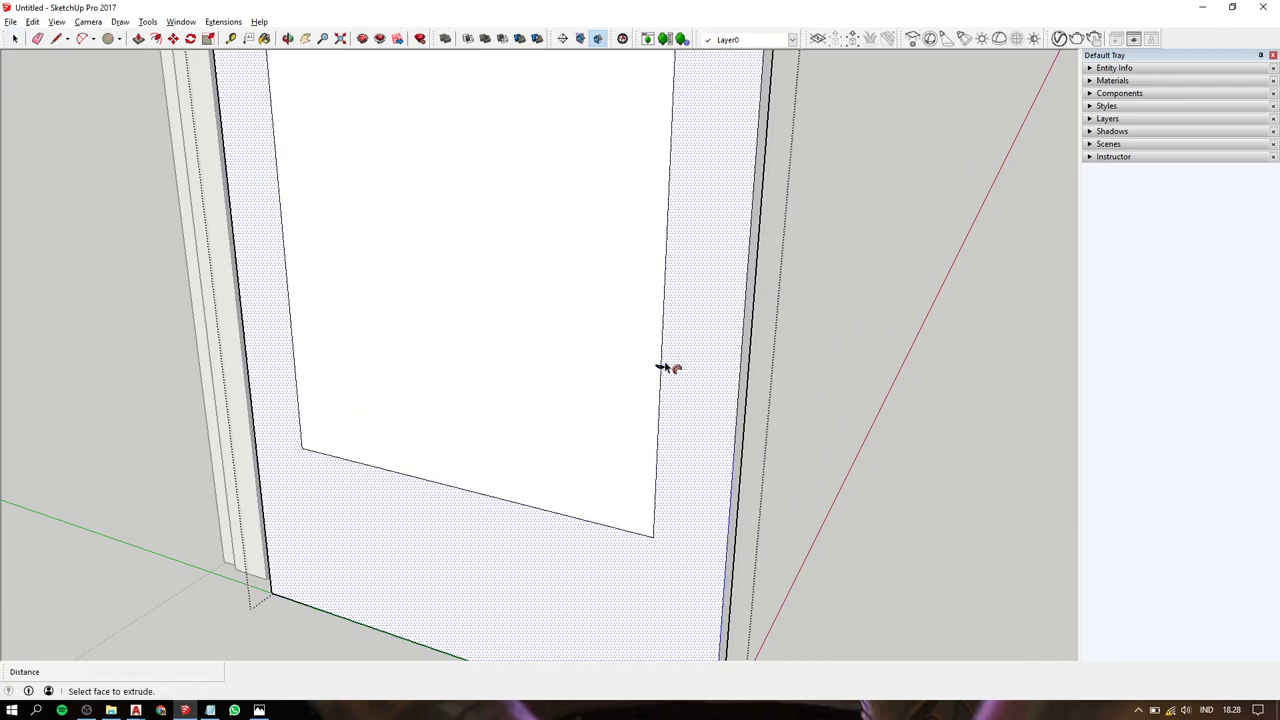
left_click(662, 366, "shift")
scroll(655, 350, "down", 4)
Select only the upper-right panel's border edges as the sweep path.
mouse_move(645, 320)
middle_mouse_down("shift")
mouse_move(651, 537)
mouse_move(677, 369)
middle_mouse_up("shift")
scroll(677, 370, "up", 2)
scroll(678, 374, "down", 1)
scroll(678, 374, "down", 2)
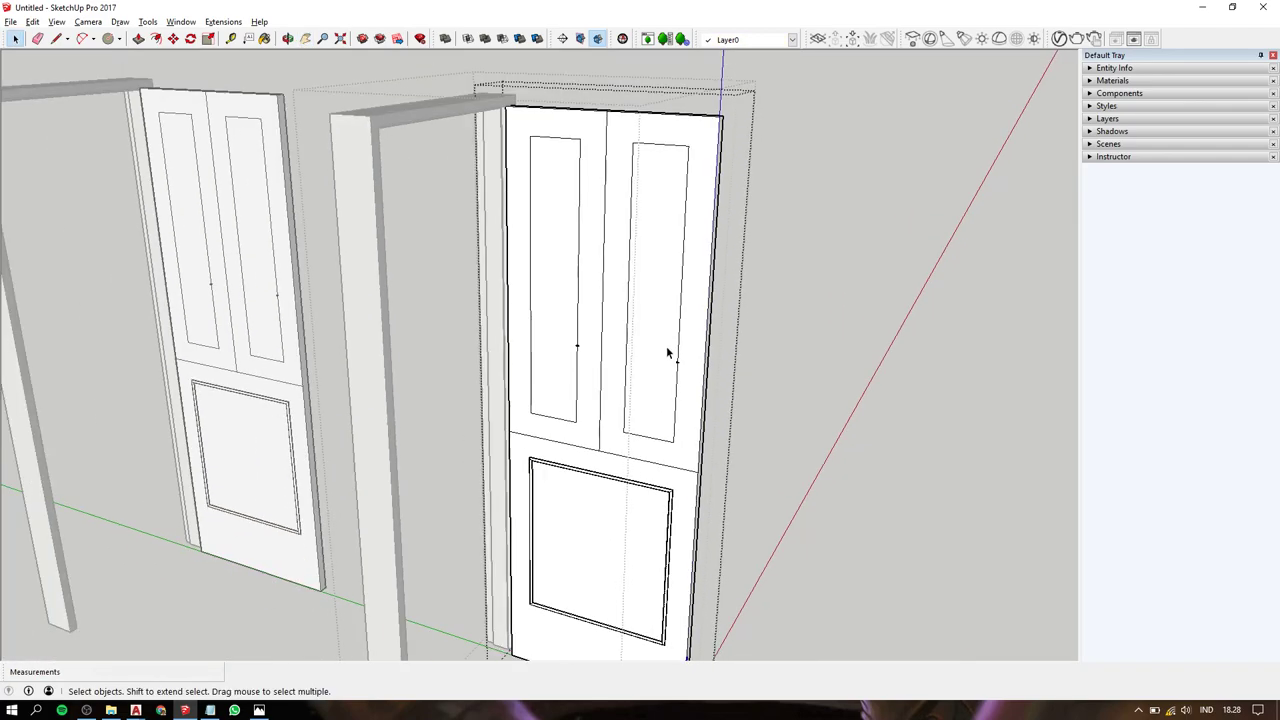
double_click(655, 290)
scroll(656, 330, "up", 3)
left_click(660, 346, "shift")
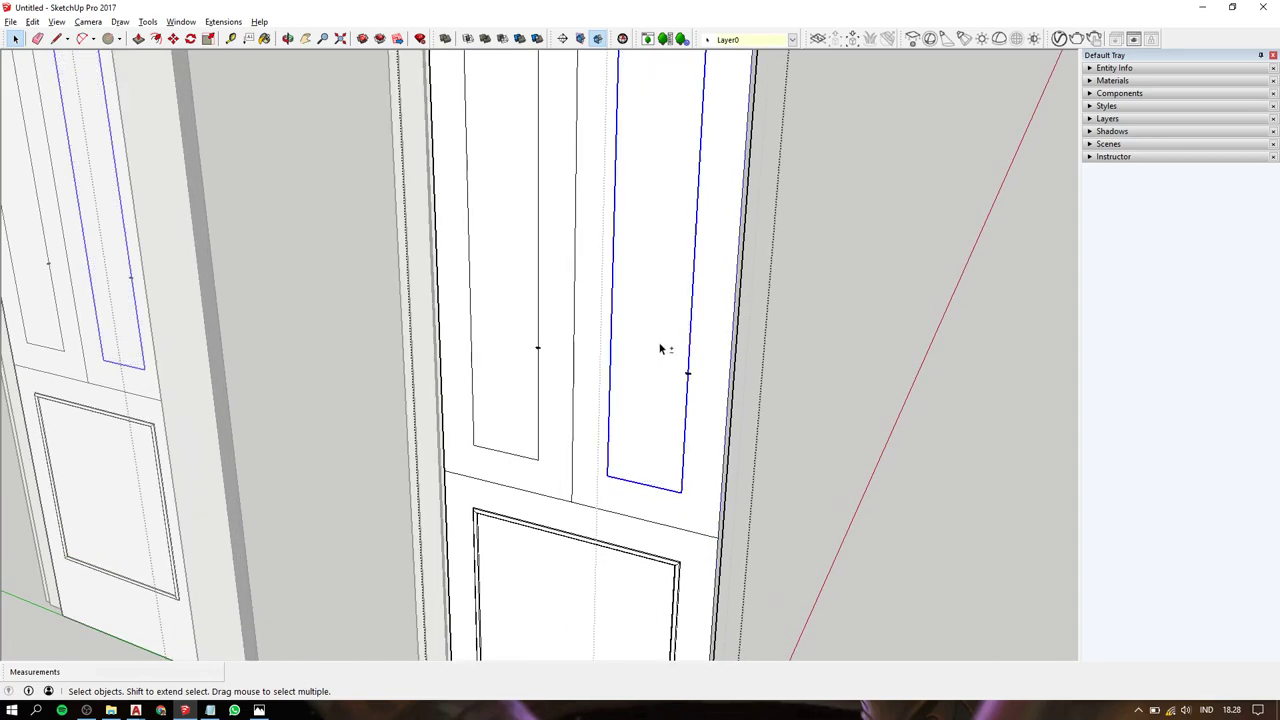
scroll(733, 383, "down", 3)
scroll(603, 557, "up", 2)
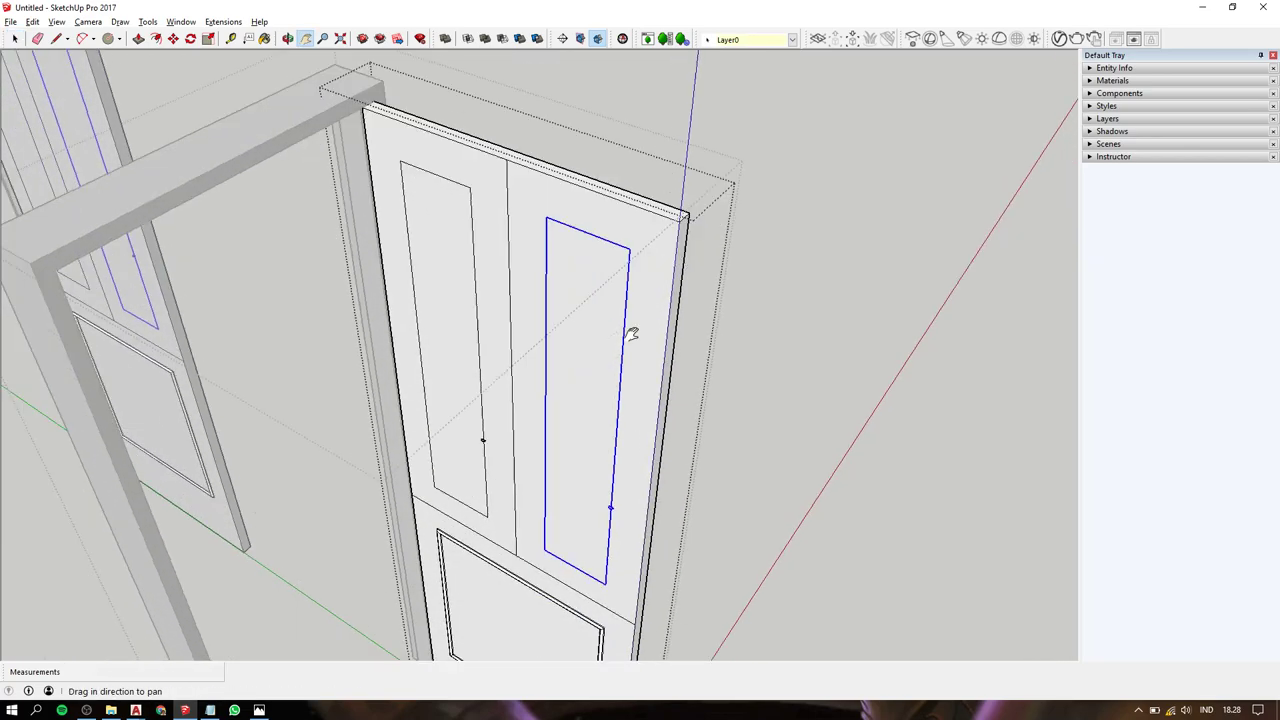
scroll(626, 251, "up", 2)
middle_click_drag(626, 251, 643, 375, "shift")
scroll(643, 375, "up", 3)
Sweep the profile around the upper-right panel, dismissing an invalid-path warning and retrying.
key("p")
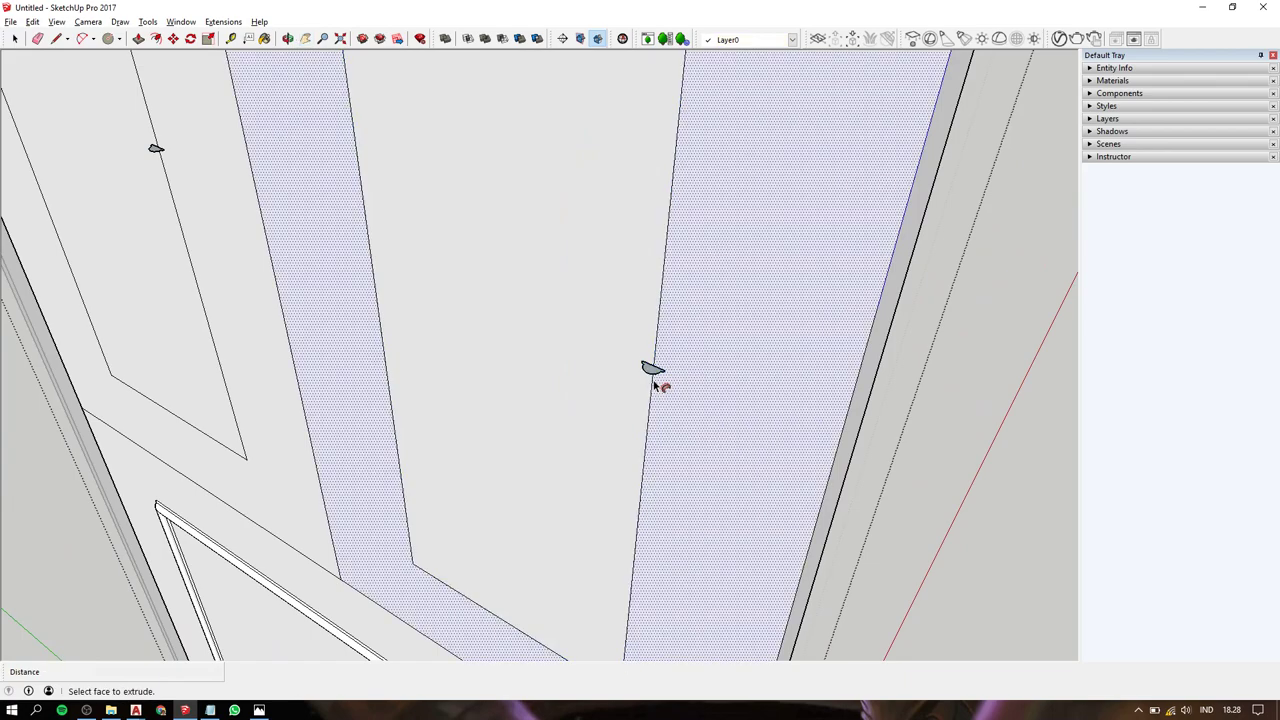
left_click(653, 372)
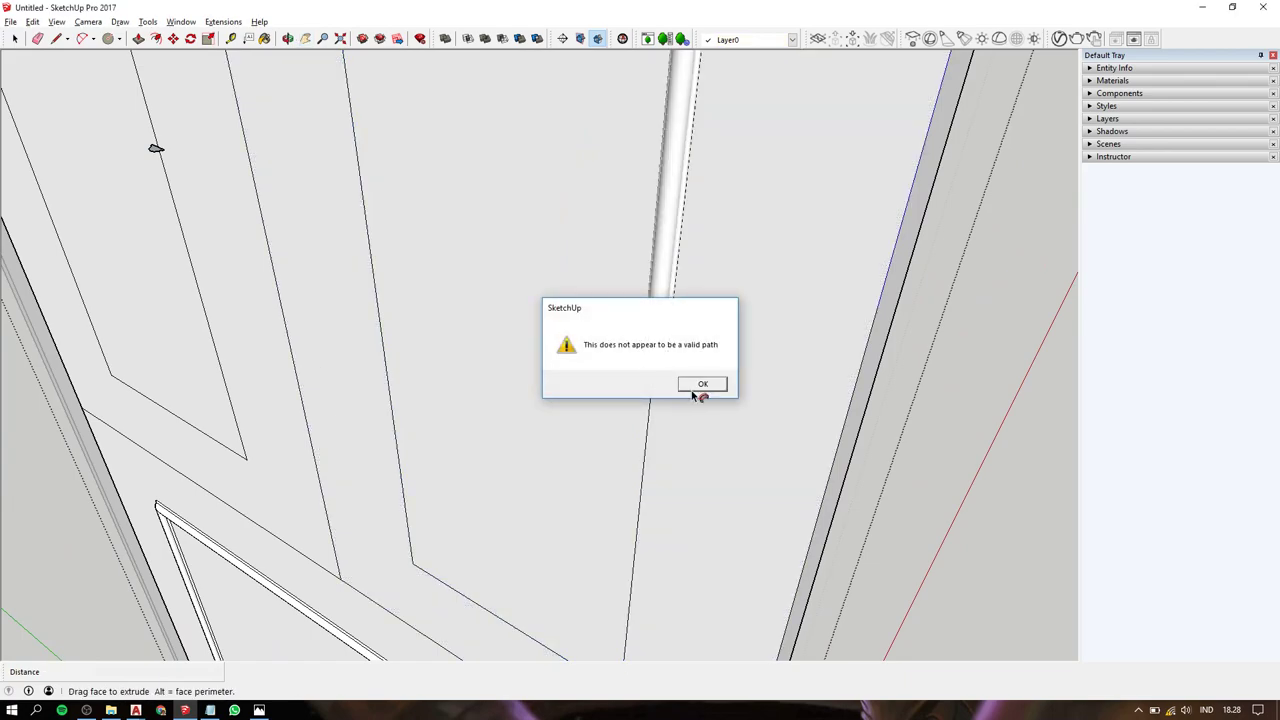
left_click(694, 384)
key("space")
left_click(594, 309)
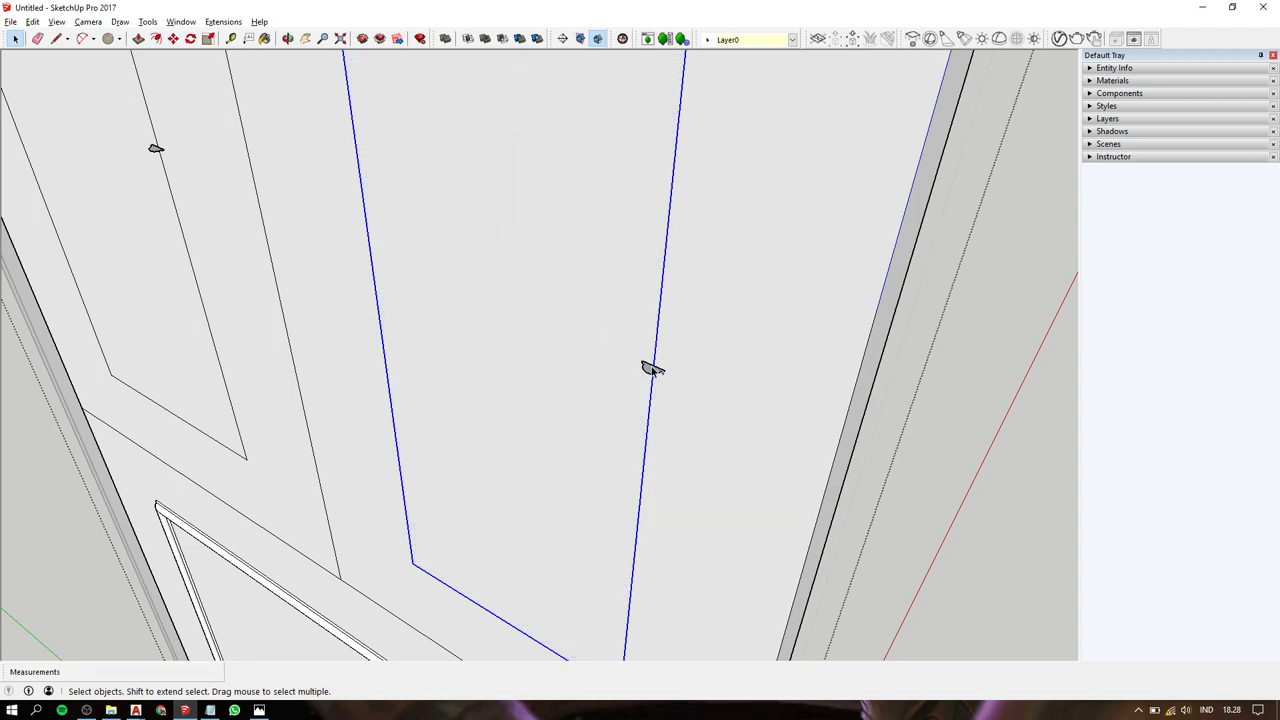
key("p")
double_click(652, 368)
Select the upper-left panel's border edges and apply Follow Me there.
mouse_move(652, 368)
middle_mouse_down("shift")
mouse_move(615, 368)
mouse_move(606, 343)
middle_mouse_up("shift")
key("space")
double_click(606, 343)
left_click(606, 343, "shift")
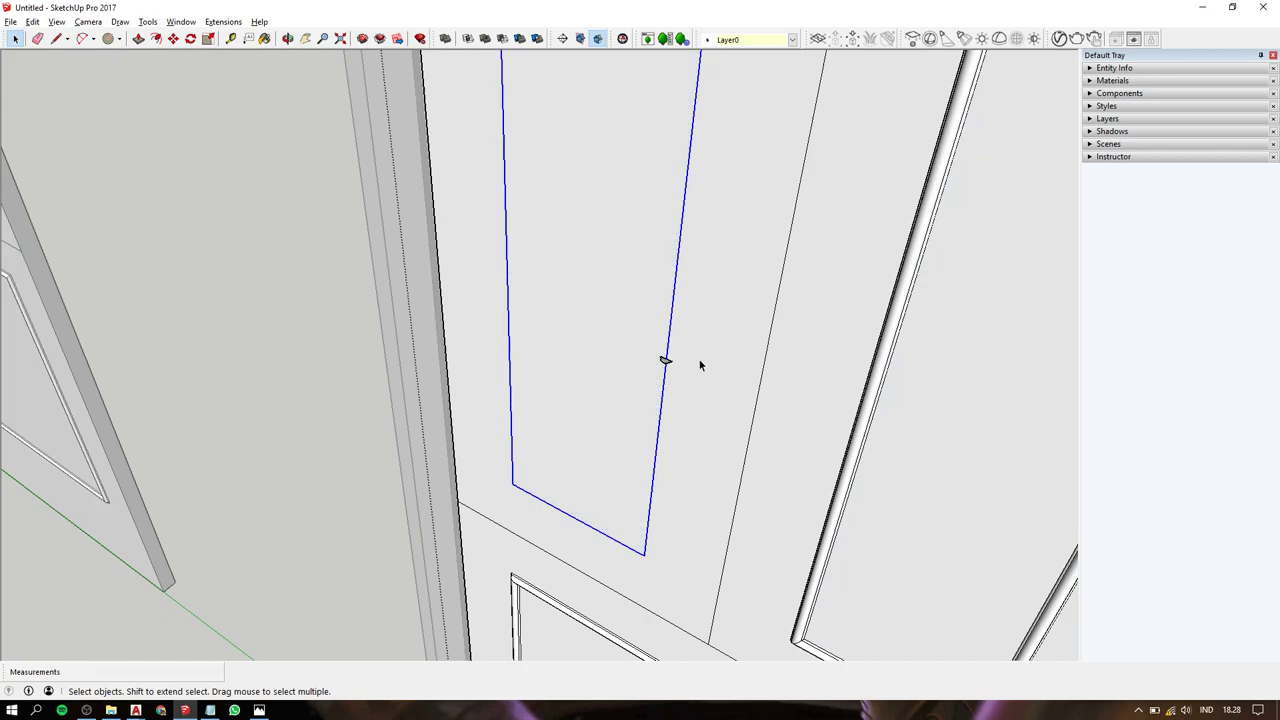
mouse_move(700, 365)
middle_mouse_down()
mouse_move(643, 391)
mouse_move(663, 398)
middle_mouse_up()
key("p")
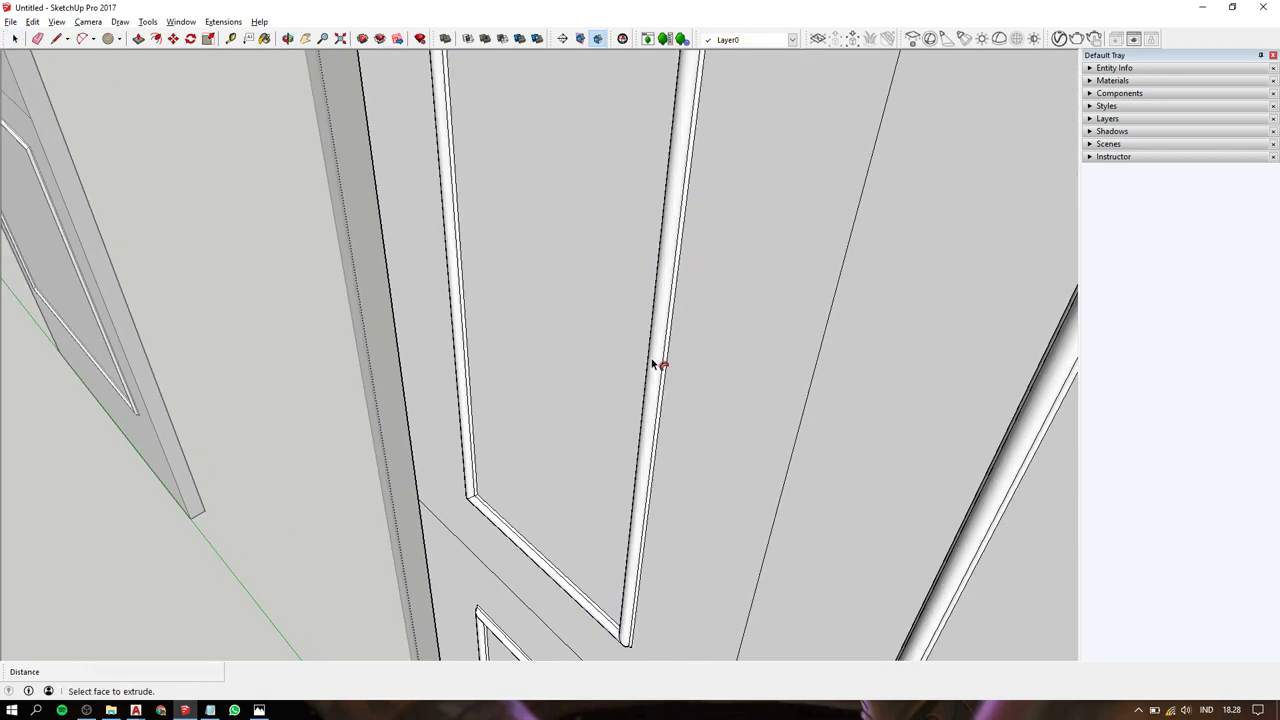
scroll(652, 363, "down", 5)
scroll(652, 363, "down", 5)
scroll(652, 363, "down", 3)
key("space")
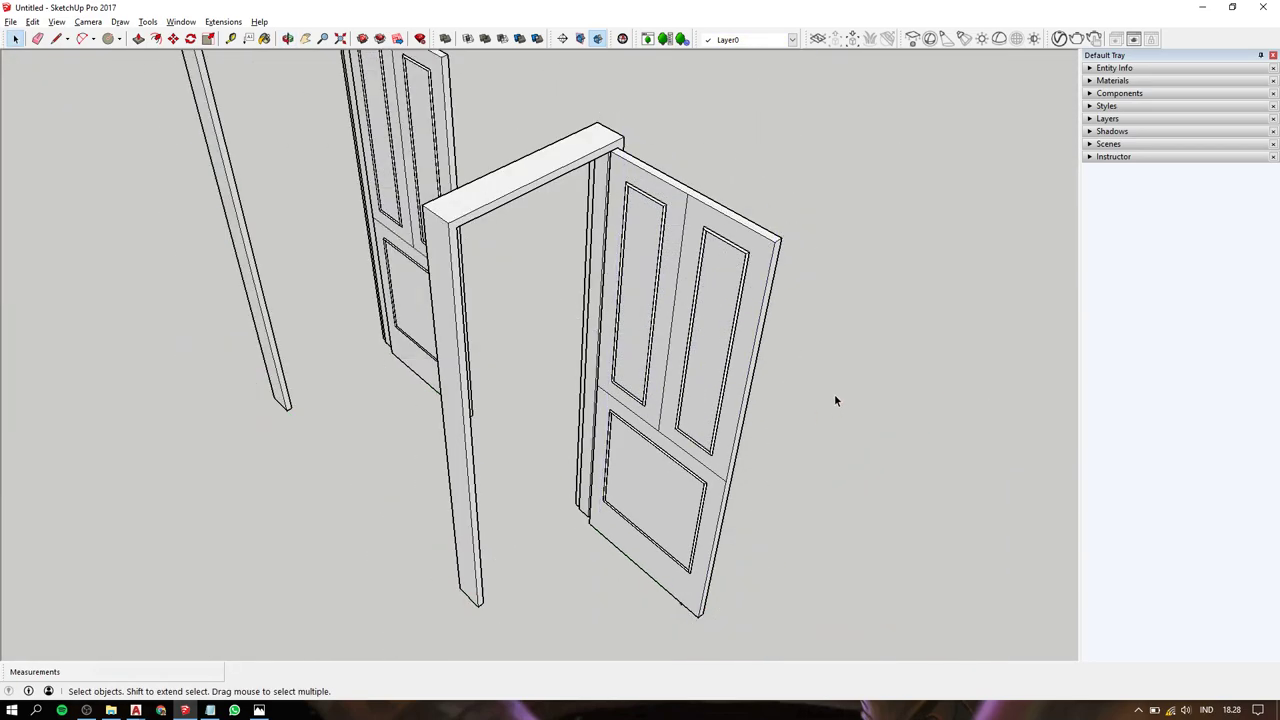
Inside the door component, delete the vertical and horizontal lines dividing the panels.
scroll(630, 407, "up", 3)
double_click(674, 427)
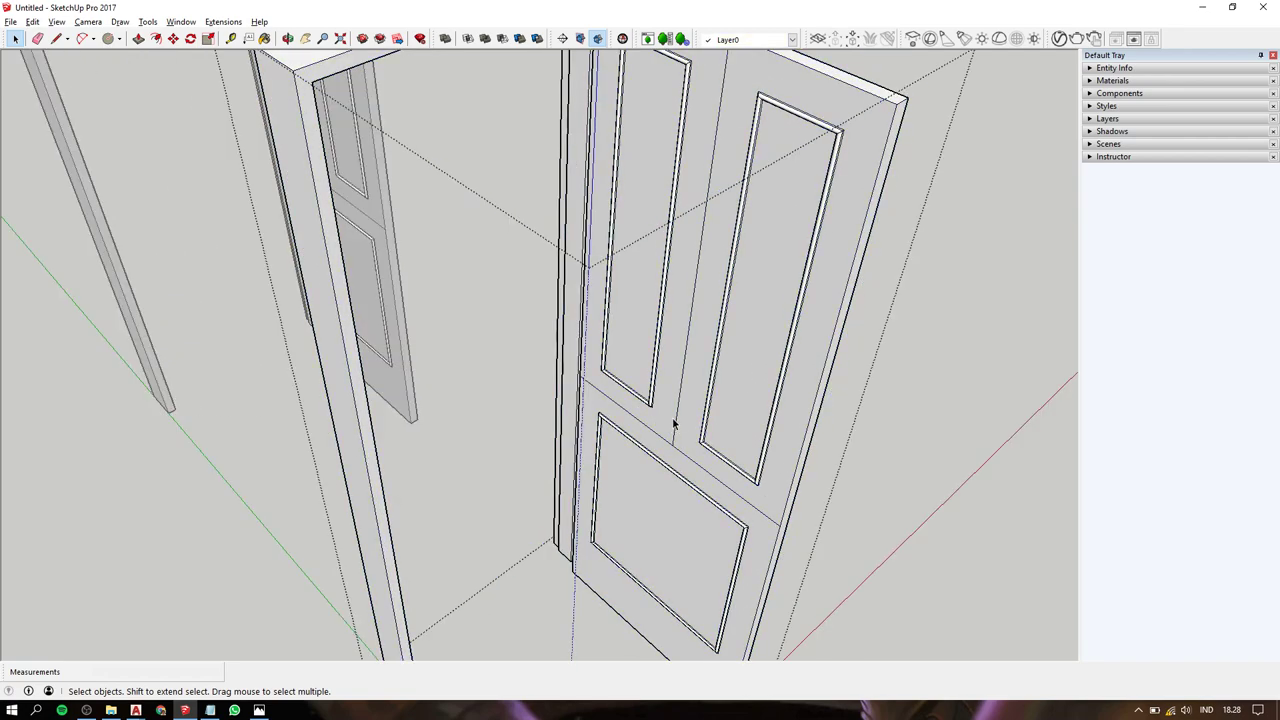
left_click(676, 416)
double_click(676, 416)
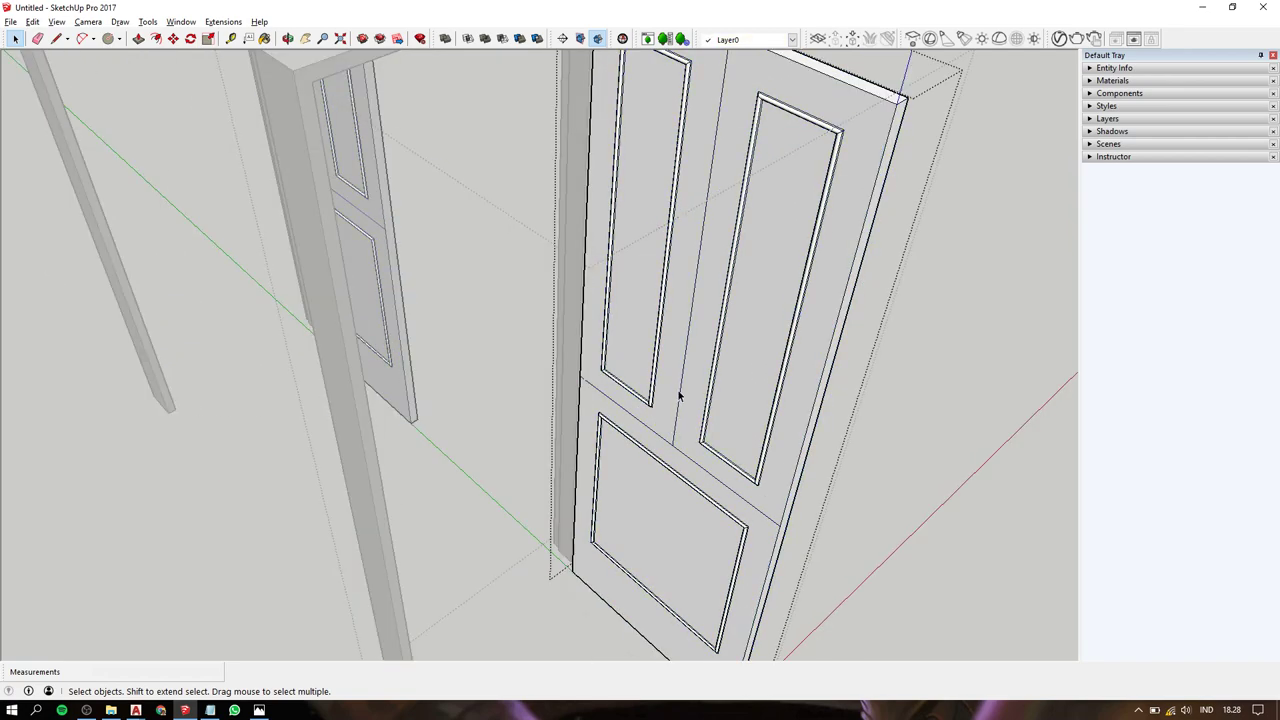
left_click(684, 390)
key("Delete")
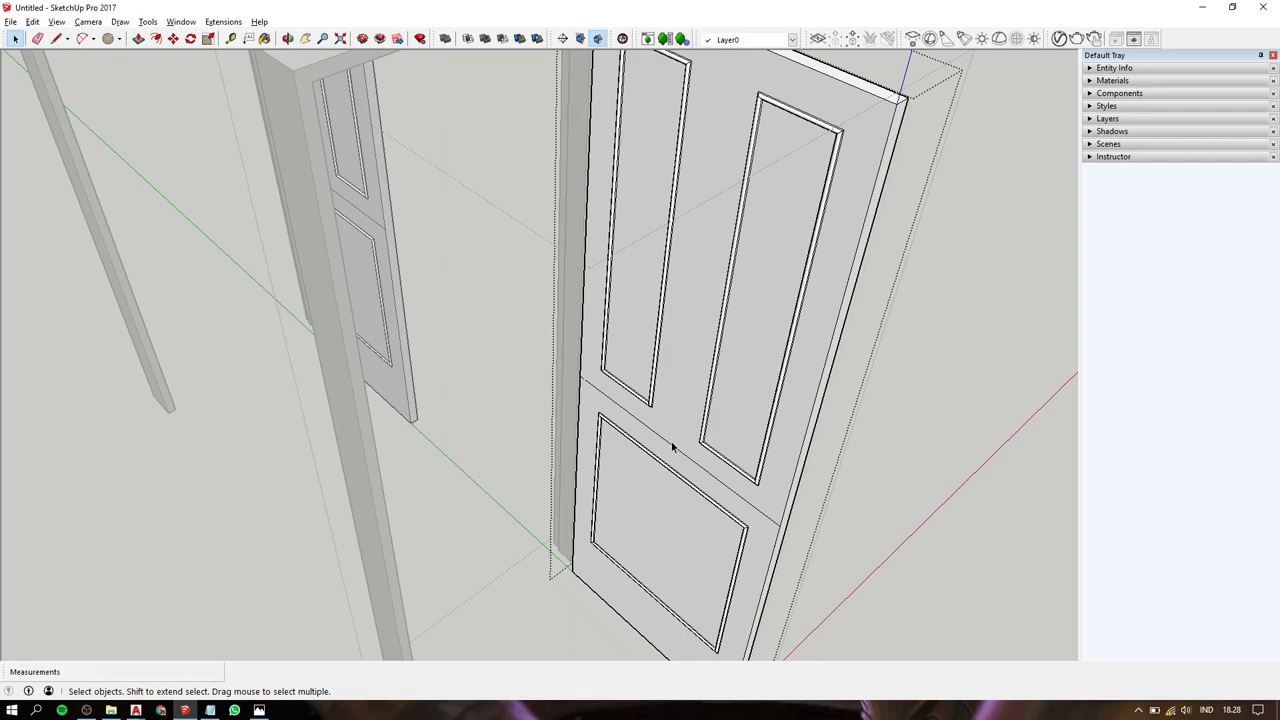
left_click(676, 450)
key("Delete")
Orbit to a front view of both doors and check the reference doorway photo.
scroll(686, 430, "down", 3)
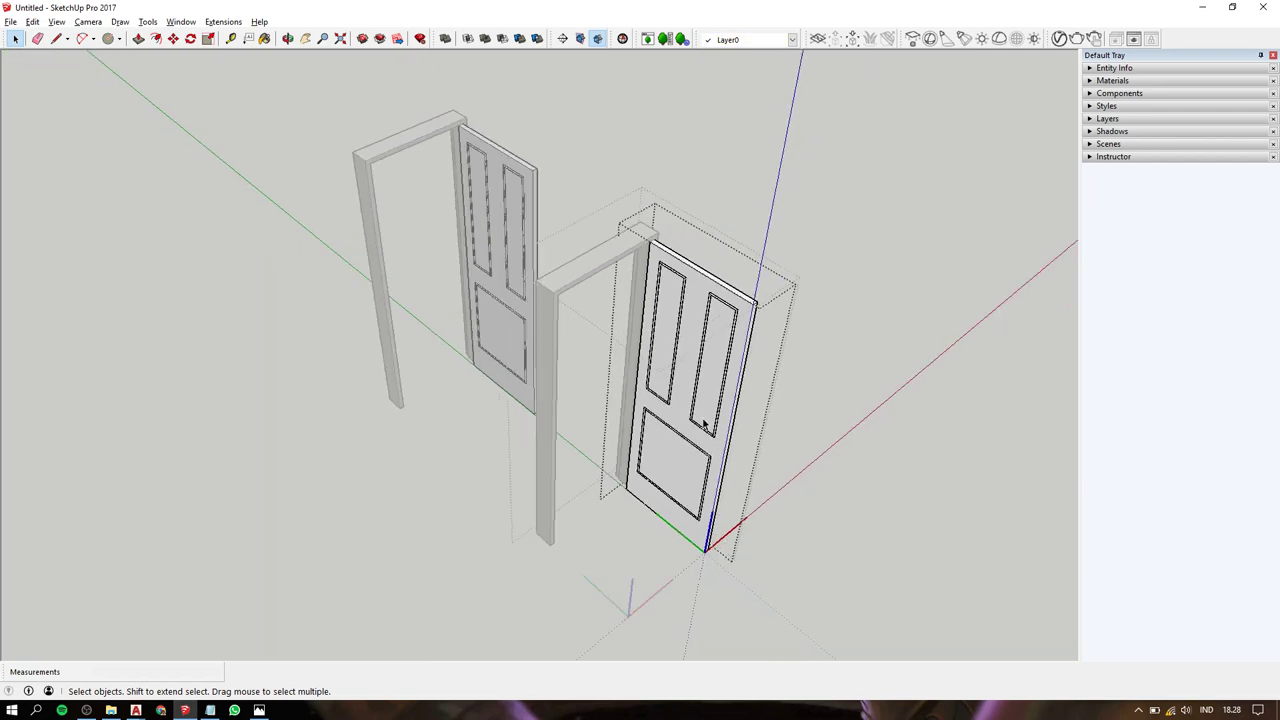
scroll(689, 460, "down", 3)
mouse_move(689, 460)
middle_mouse_down()
mouse_move(943, 237)
mouse_move(804, 325)
middle_mouse_up()
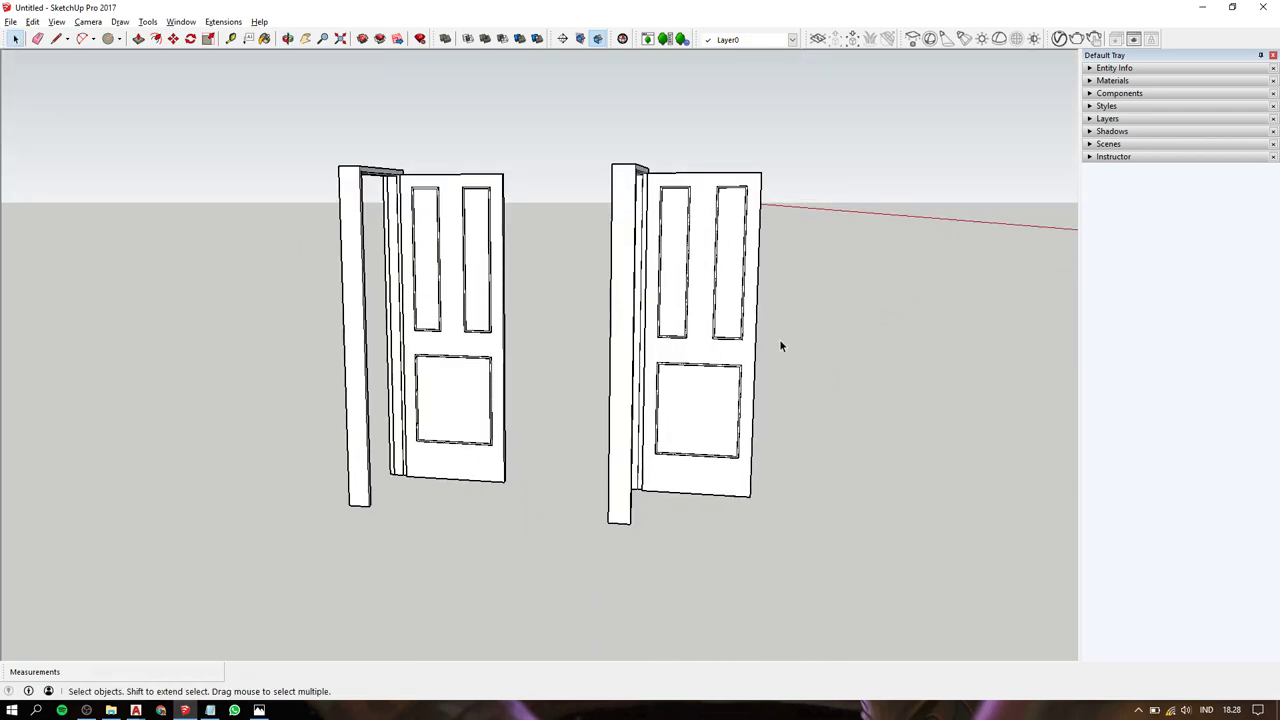
key("alt+Tab")
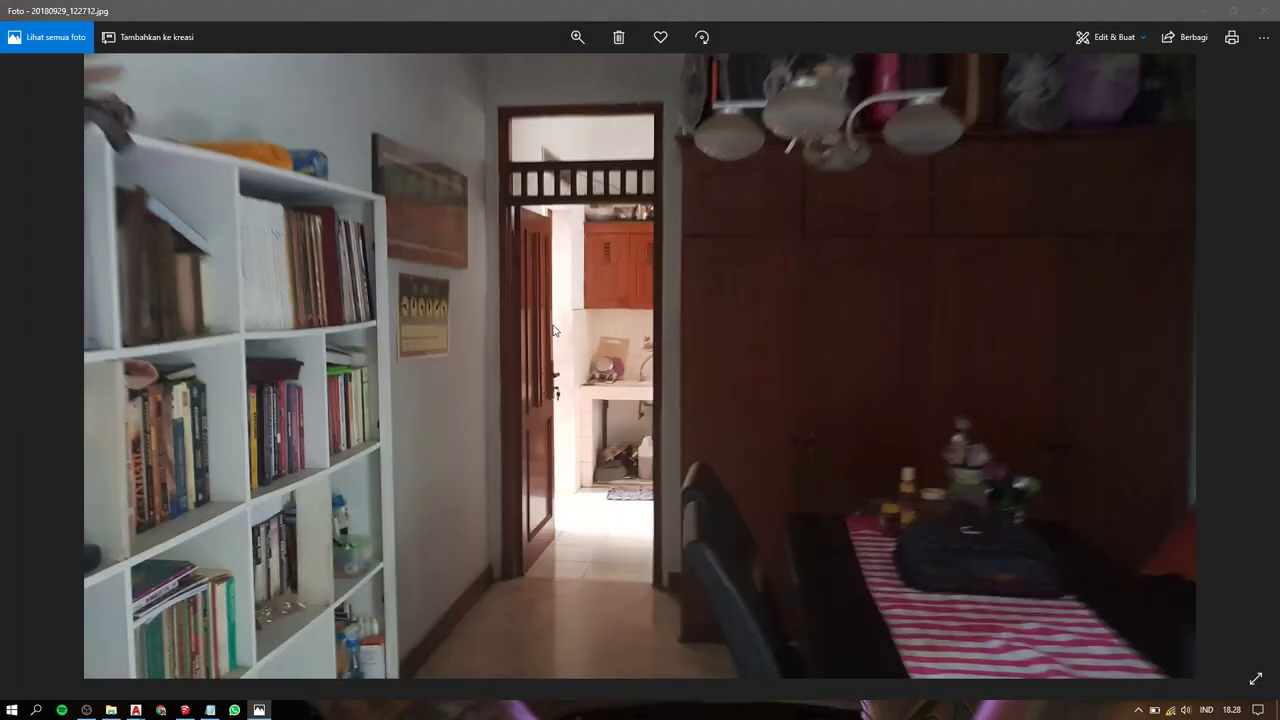
key("alt+Tab")
scroll(684, 210, "up", 2)
Offset a 20 mm border inside the door's upper-right panel.
scroll(684, 210, "up", 3)
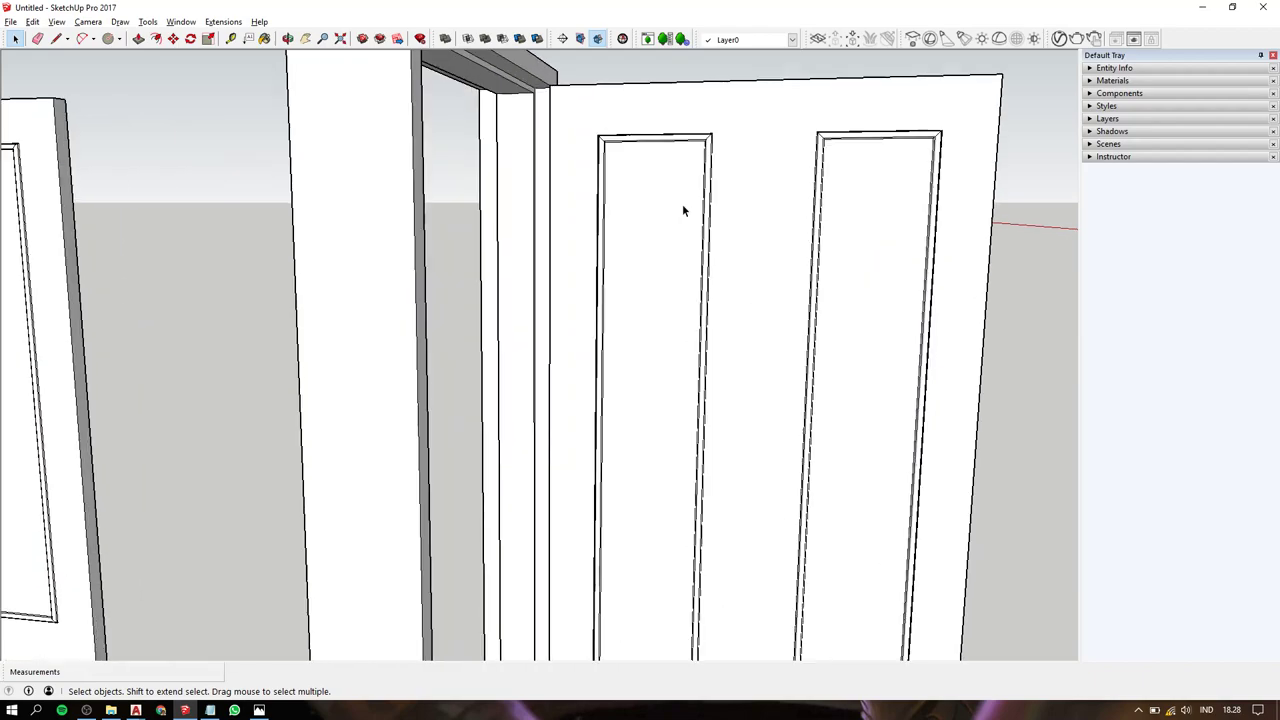
scroll(682, 210, "up", 2)
mouse_move(682, 210)
middle_mouse_down("shift")
mouse_move(665, 256)
mouse_move(537, 329)
mouse_move(481, 496)
middle_mouse_up("shift")
scroll(665, 256, "down", 3)
scroll(571, 129, "down", 2)
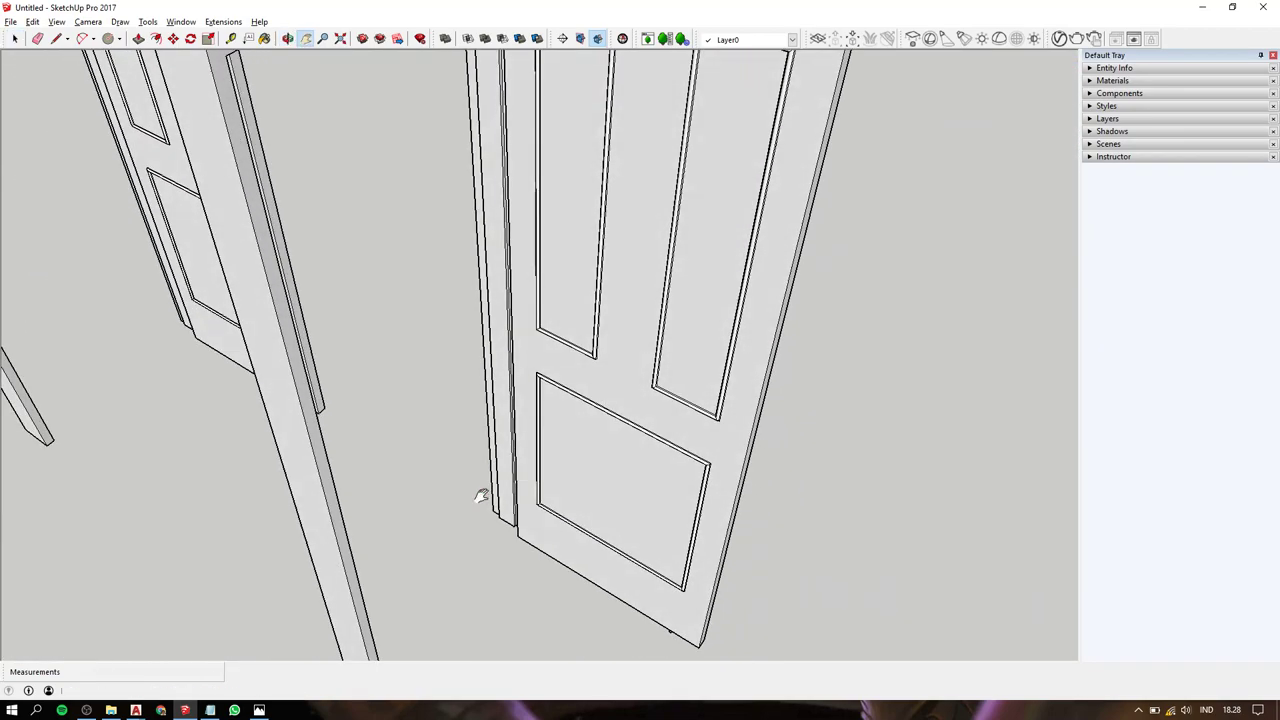
mouse_move(651, 423)
middle_mouse_down()
mouse_move(374, 211)
mouse_move(541, 216)
middle_mouse_up()
scroll(591, 251, "up", 2)
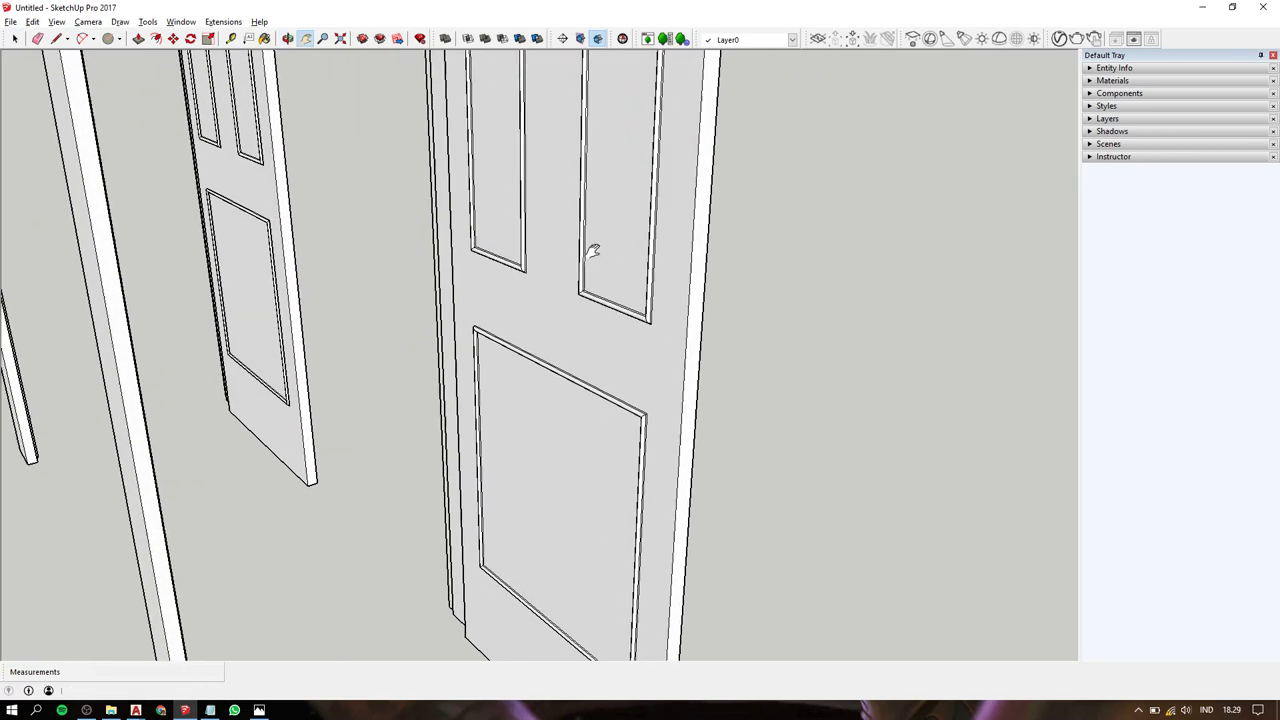
scroll(594, 260, "up", 3)
triple_click(637, 220)
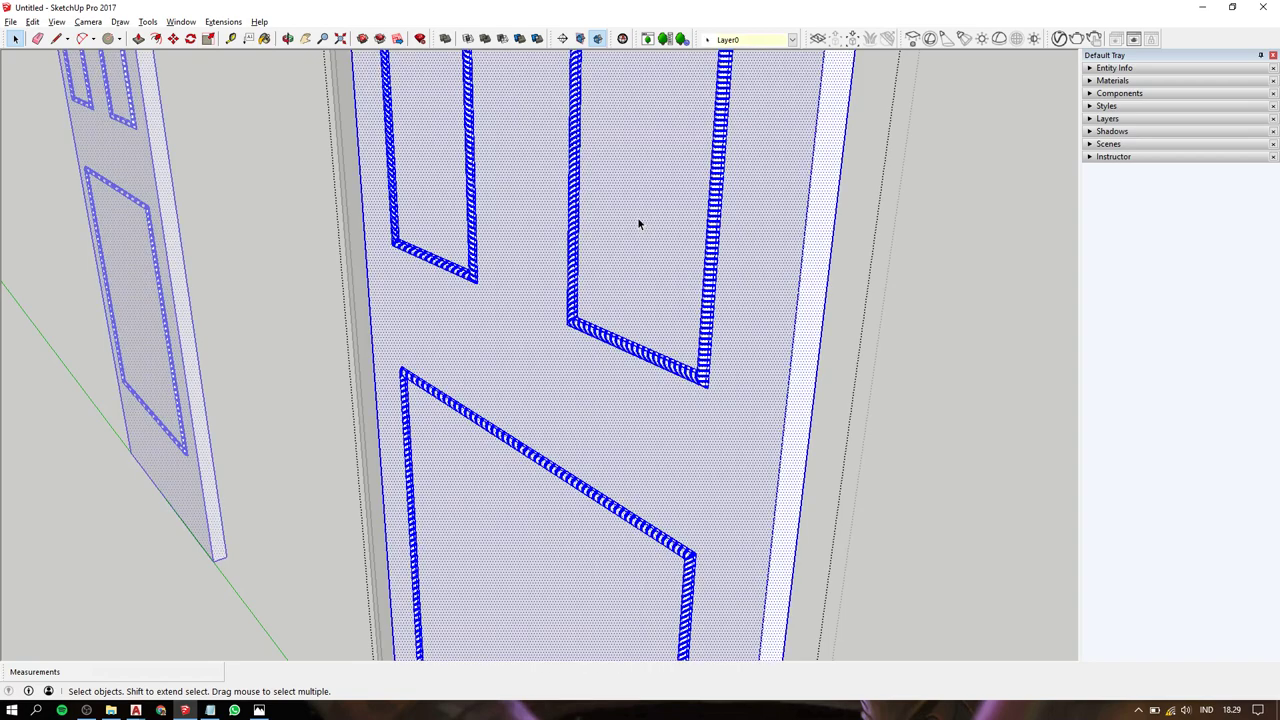
left_click(604, 238)
key("f")
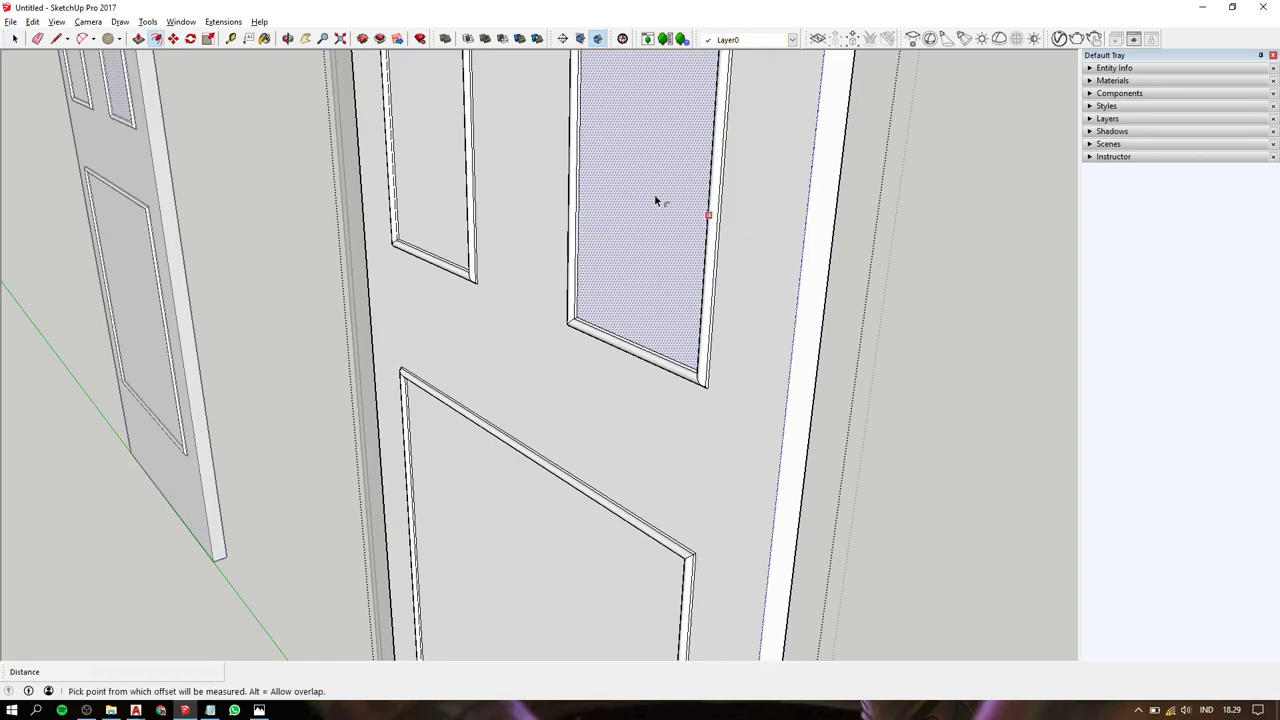
left_click(653, 204)
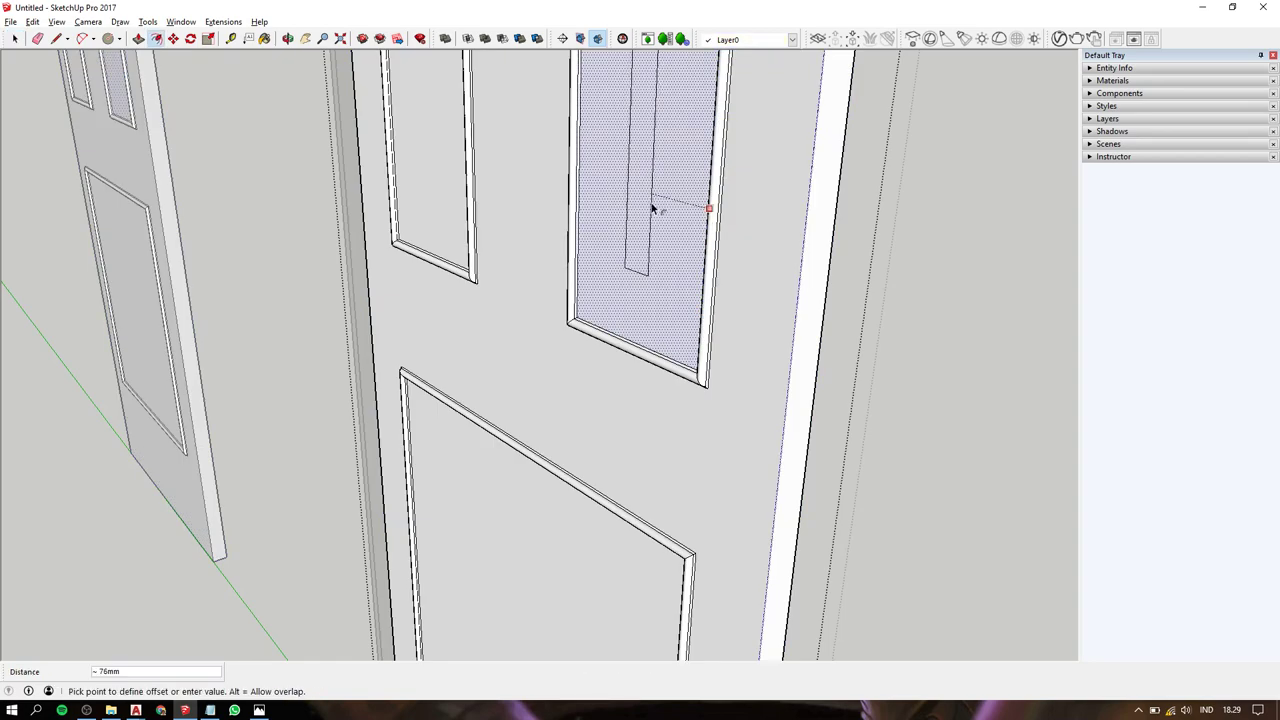
type("20")
key("Return")
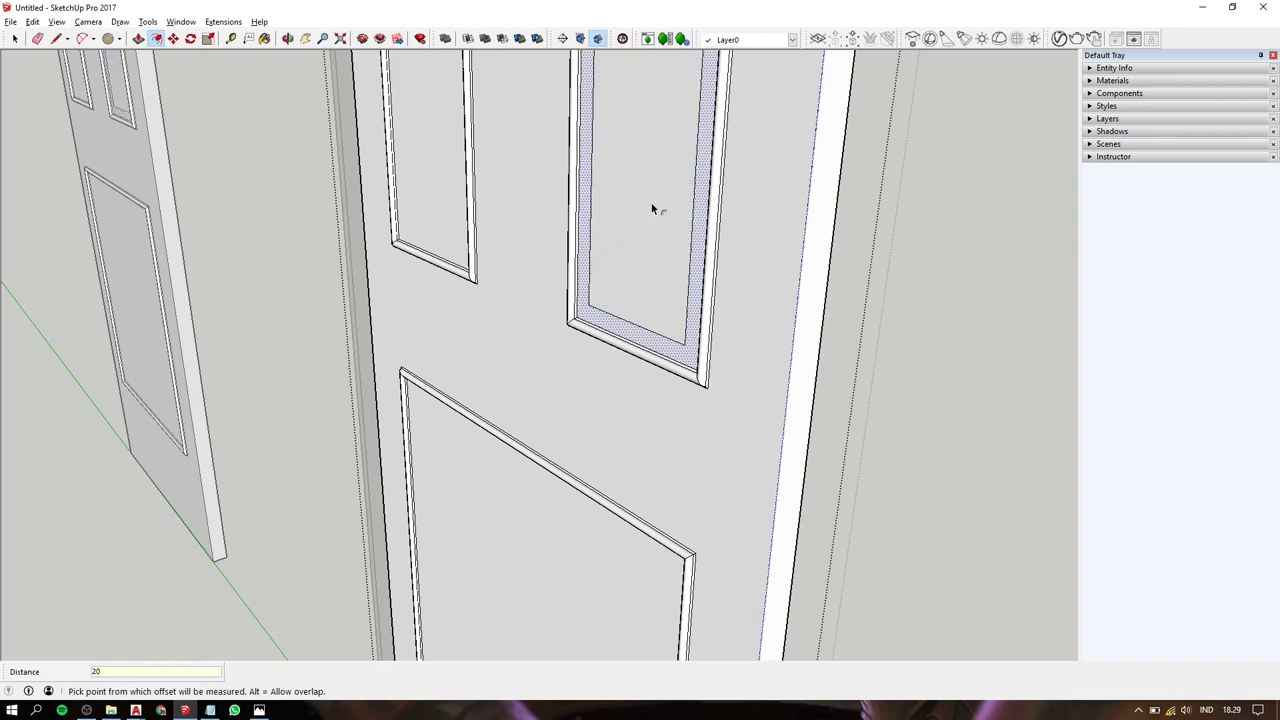
Push the upper-right panel's inner face 10 mm back along a locked axis.
key("space")
left_click(647, 209)
key("m")
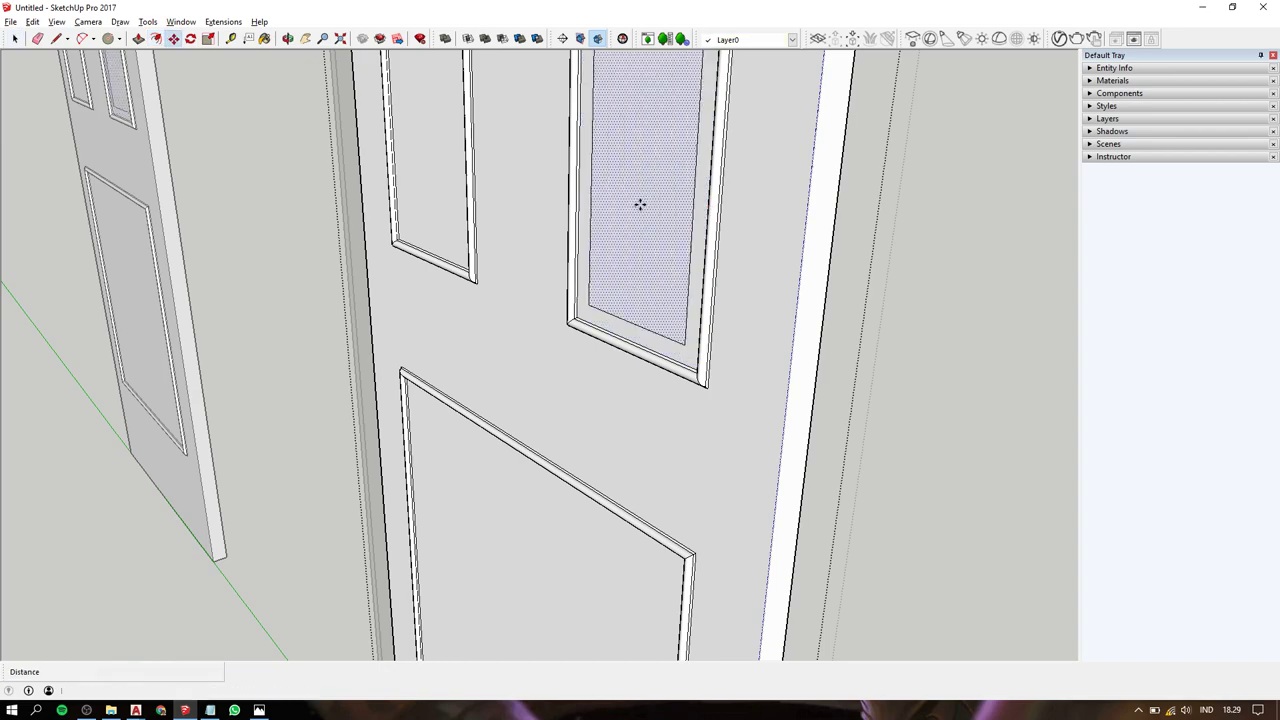
left_click(646, 206)
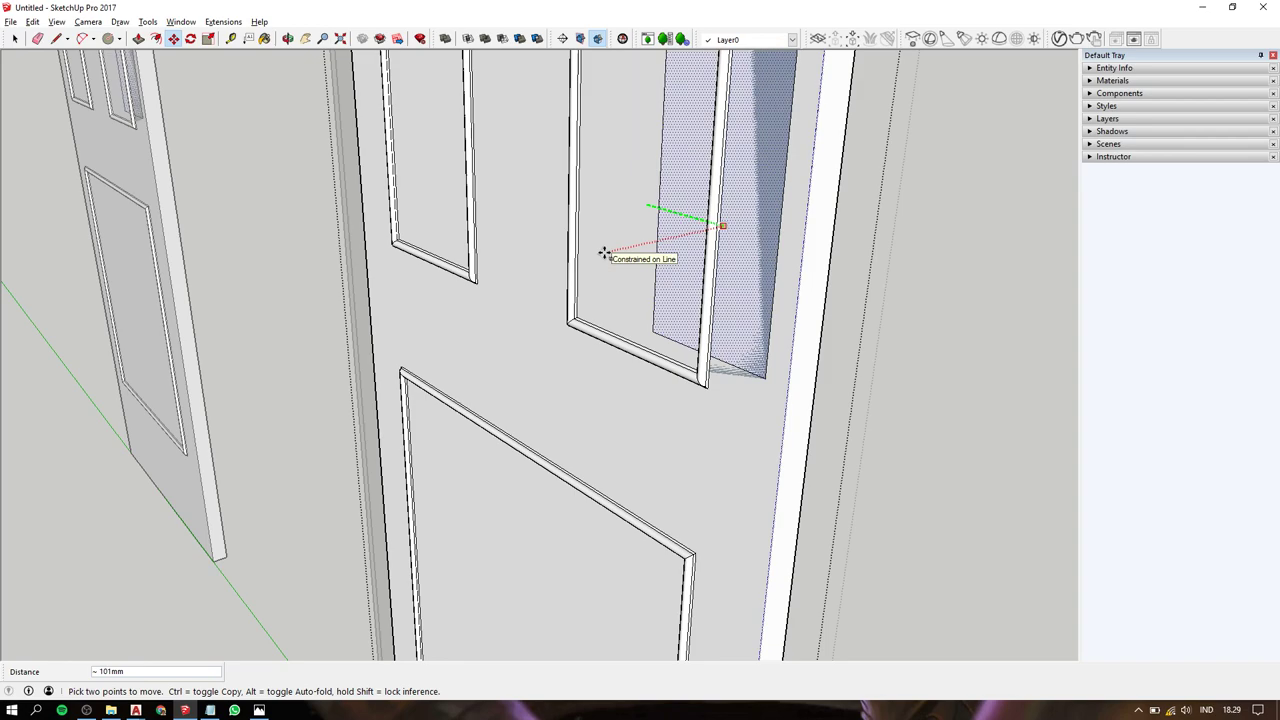
key("Right")
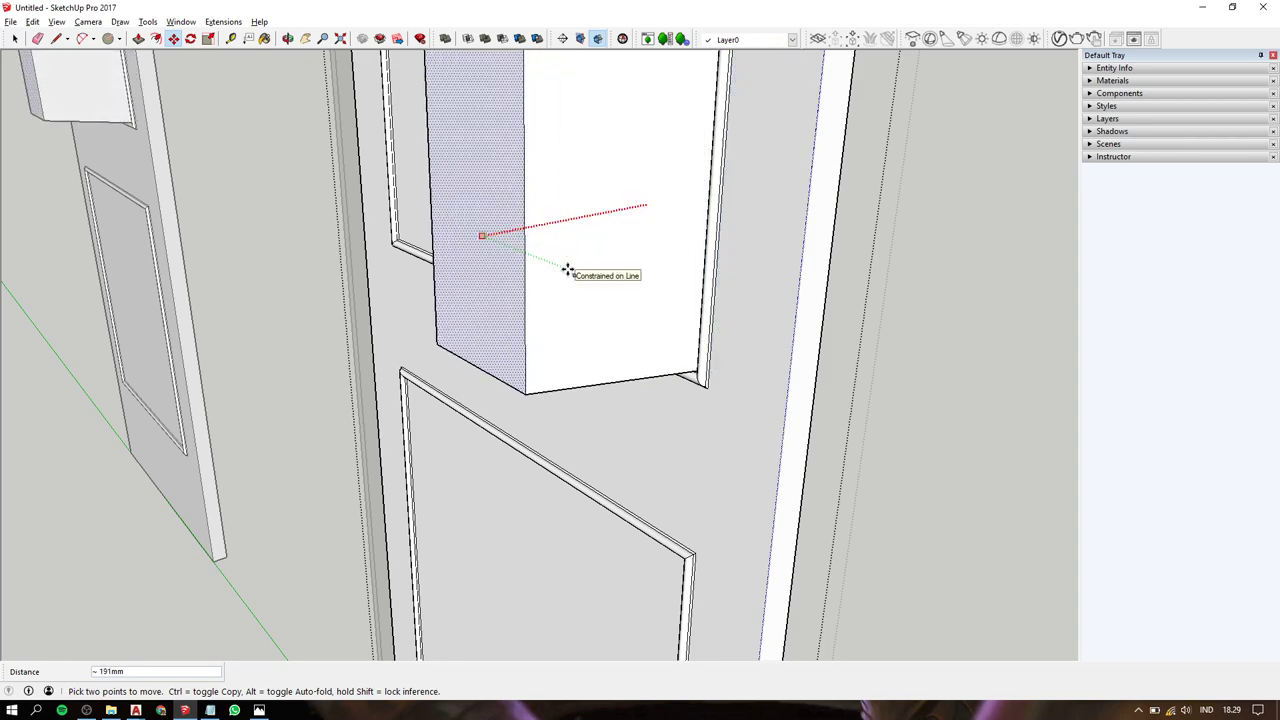
type("0")
key("Return")
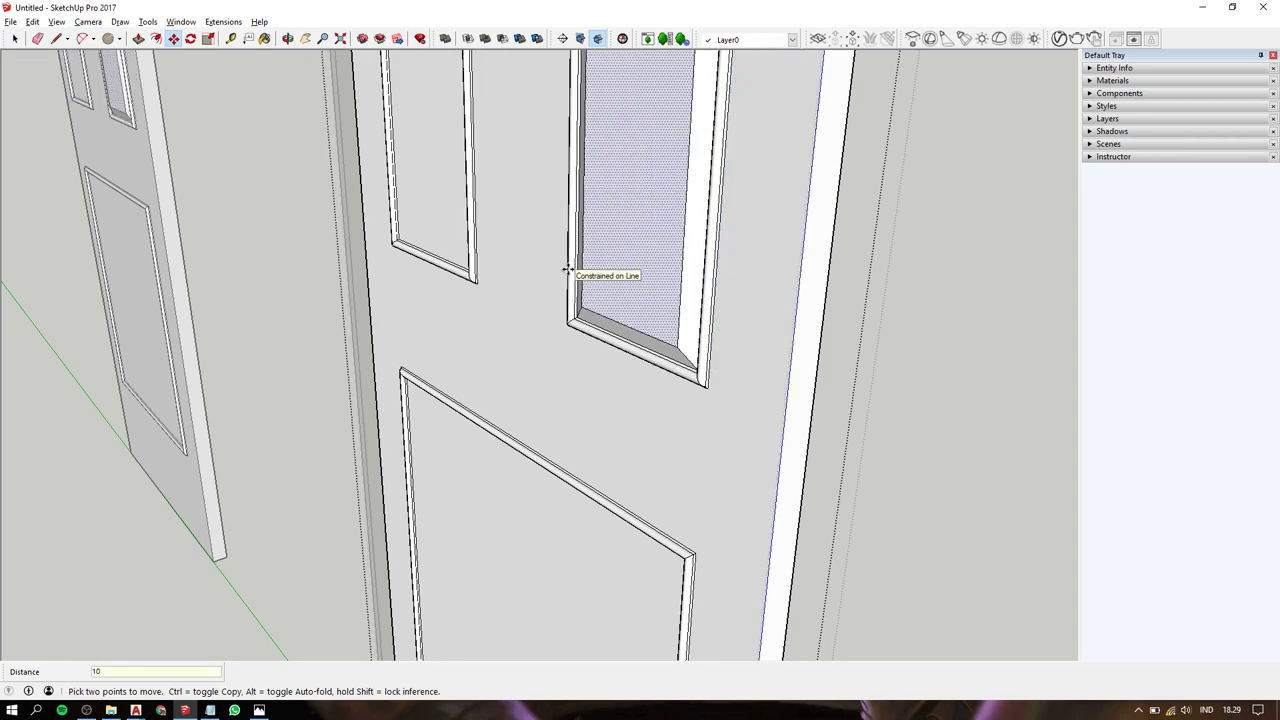
key("space")
Offset a 10 mm border inside the upper-left panel.
left_click(419, 189)
key("f")
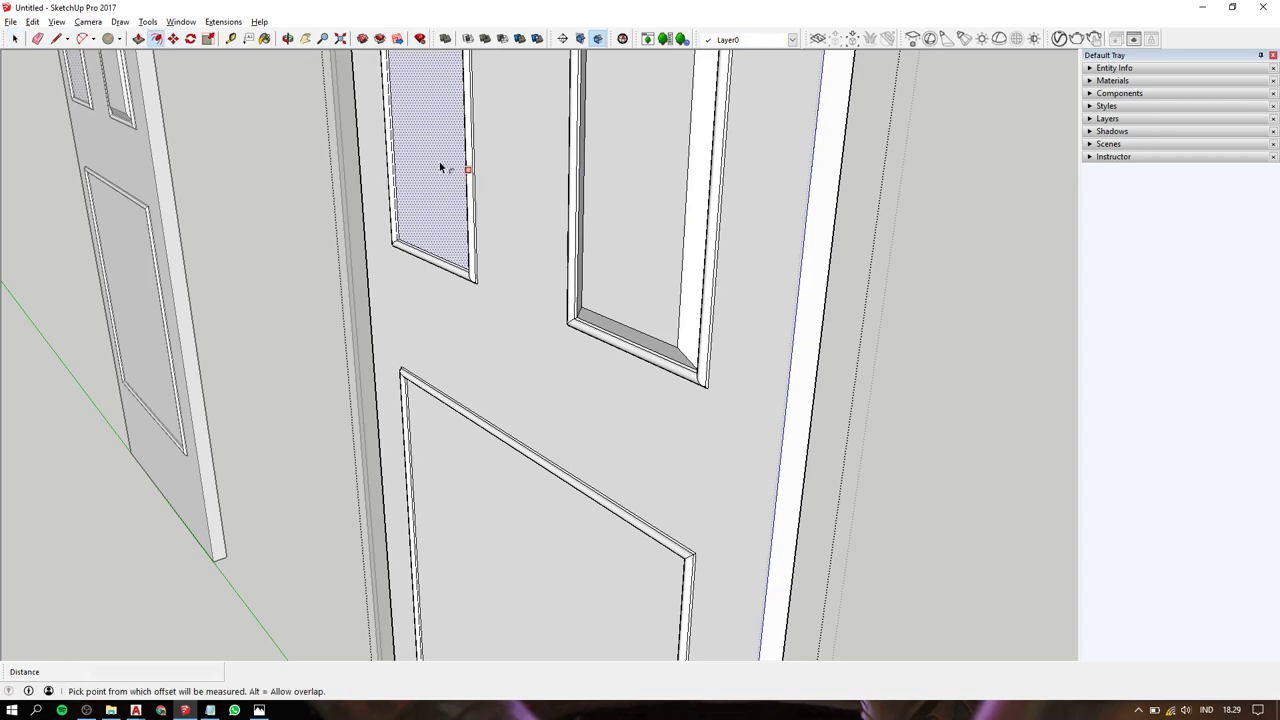
left_click(440, 167)
type("10")
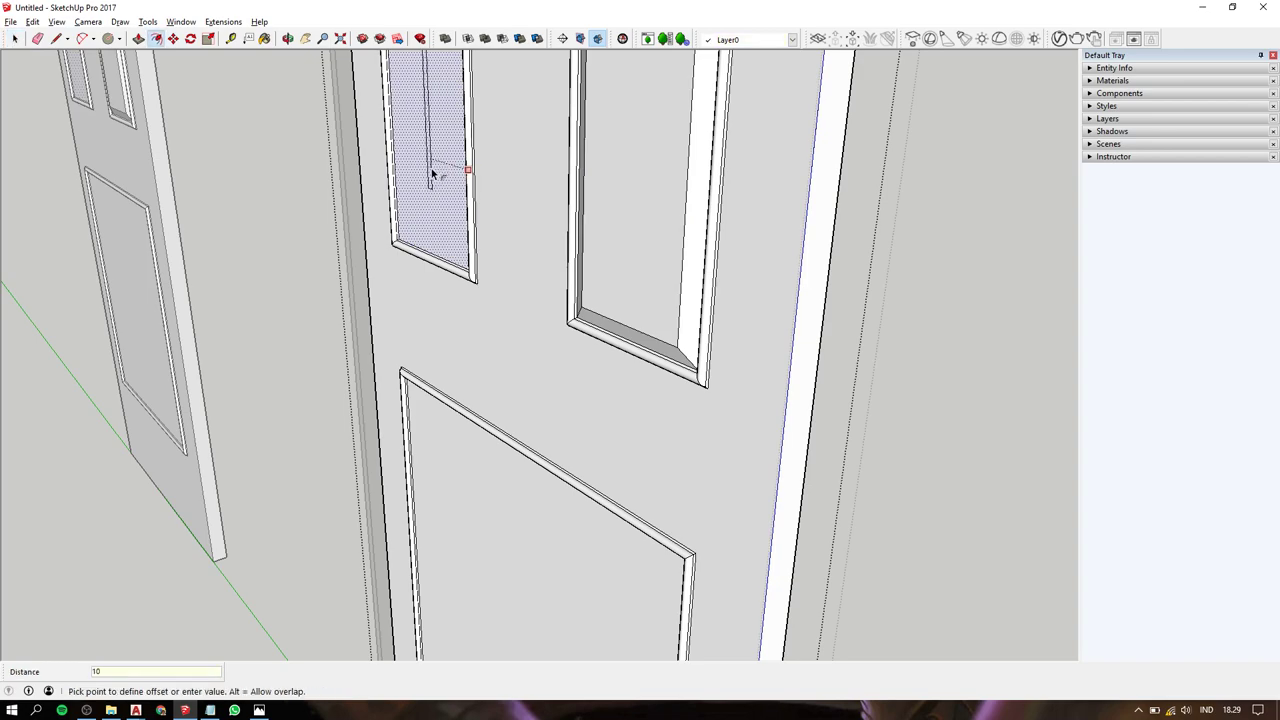
key("Return")
middle_click_drag(431, 168, 711, 123)
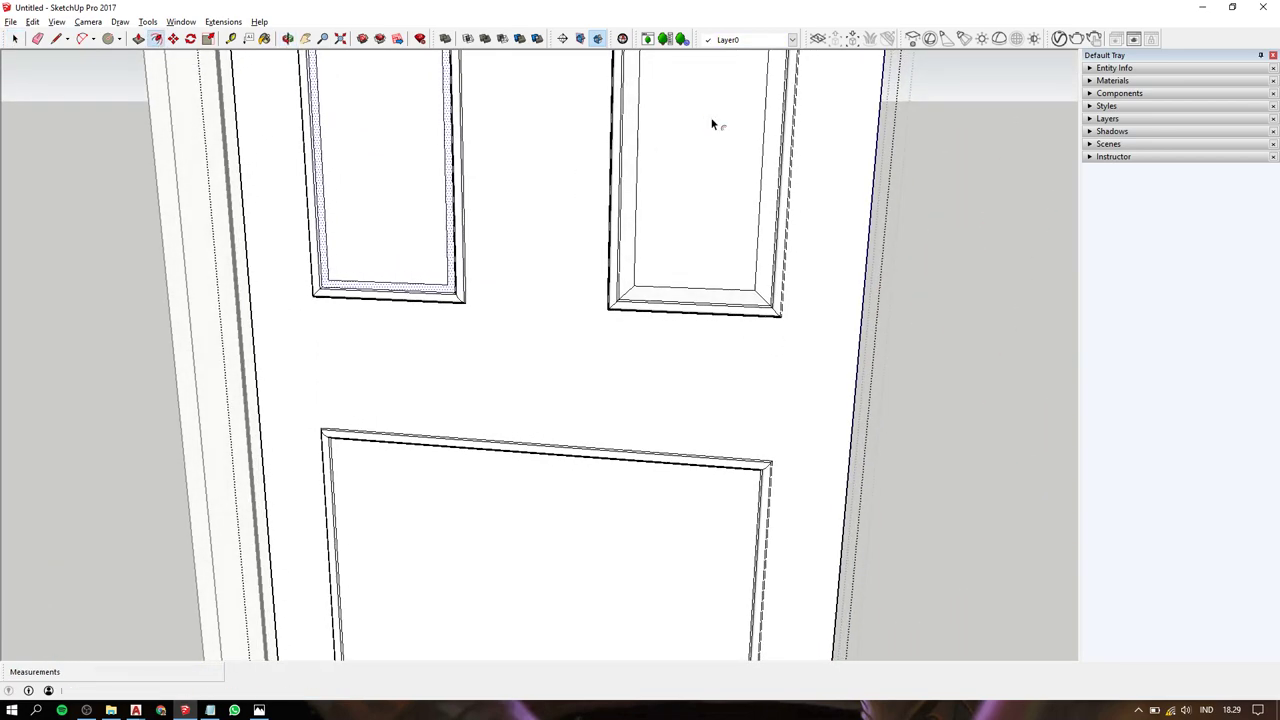
left_click(425, 181)
key("Return")
key("space")
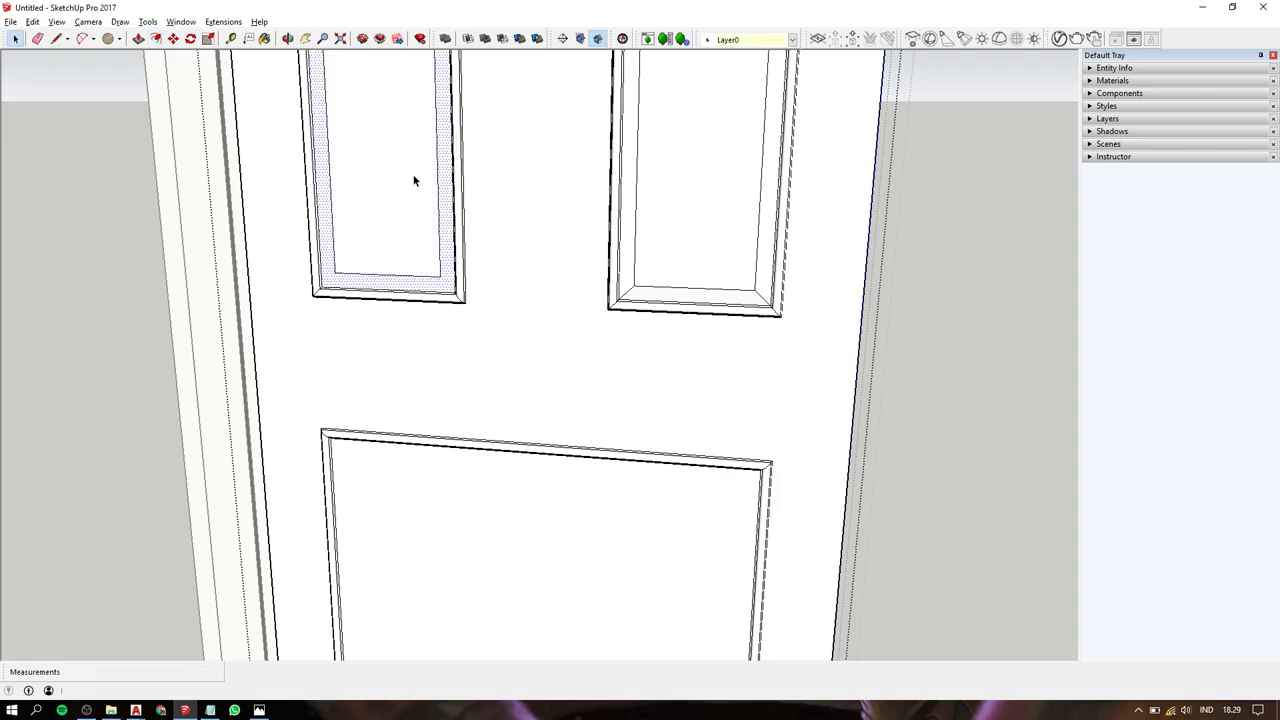
Move the upper-left panel's inner face back into the door.
left_click(415, 180)
key("m")
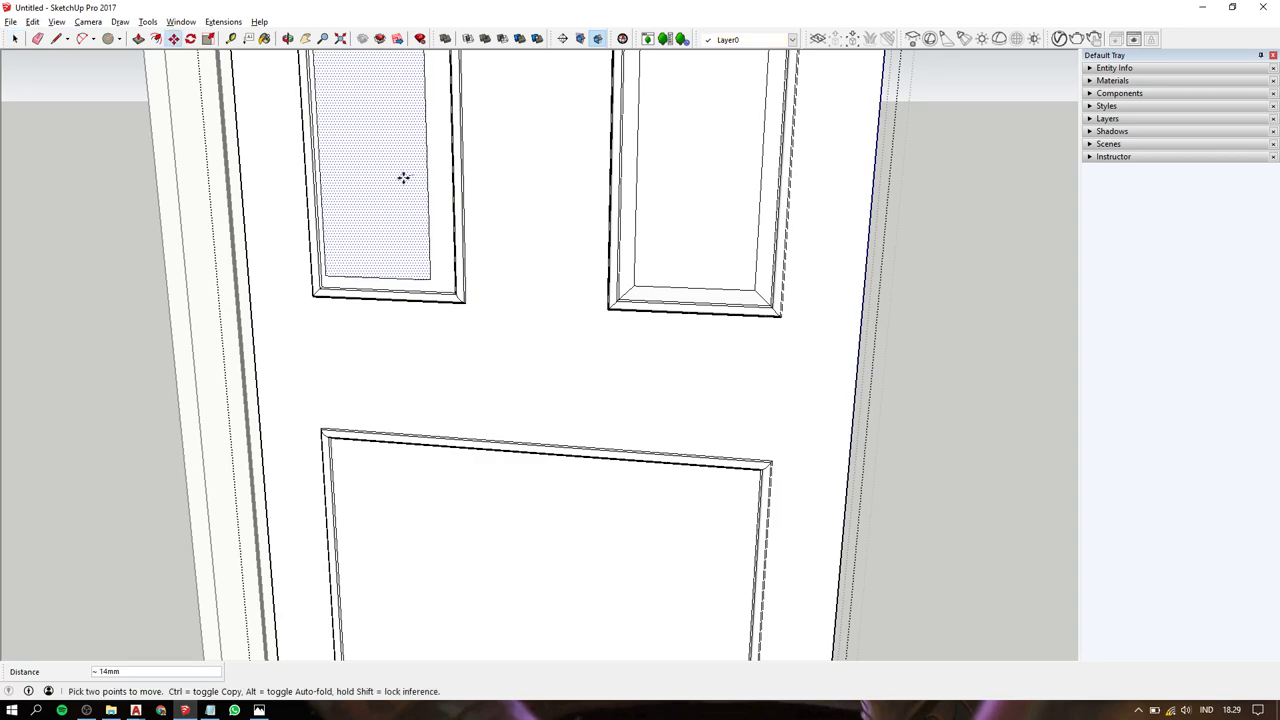
left_click(405, 178)
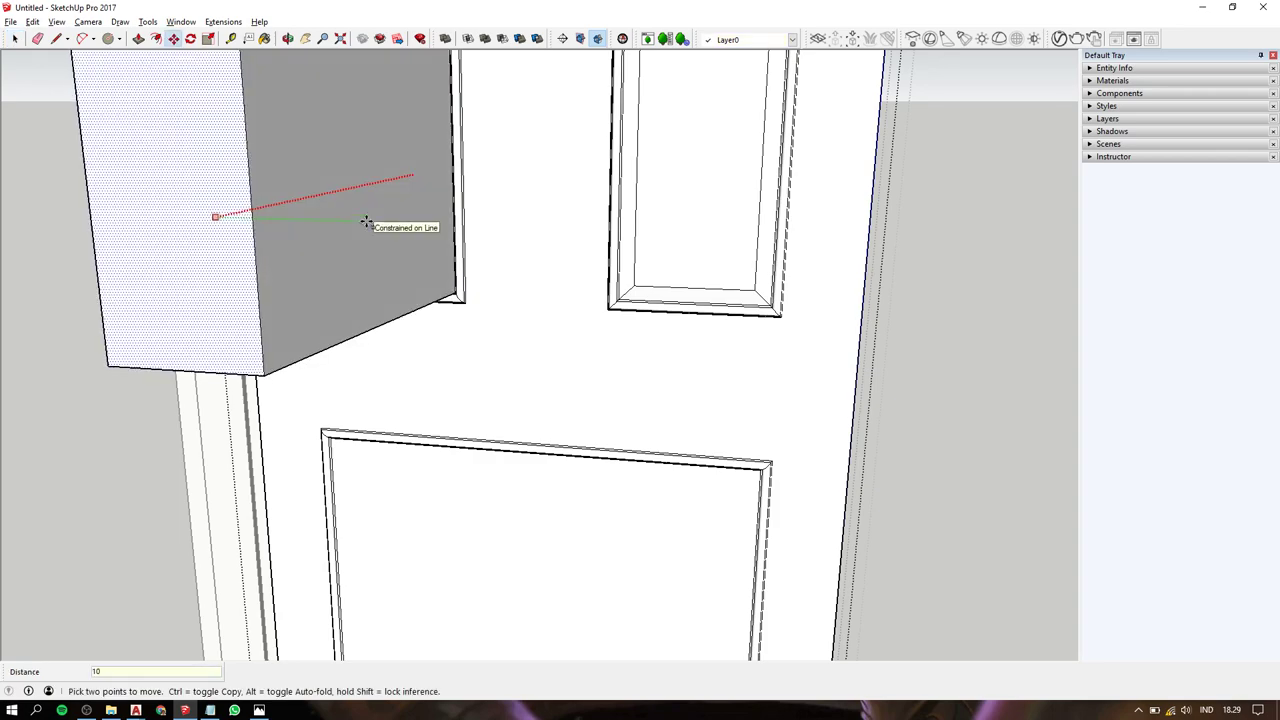
key("Escape")
scroll(366, 223, "down", 3)
key("space")
Offset a 20 mm border inside the door's lower panel.
mouse_move(527, 390)
middle_mouse_down("shift")
mouse_move(541, 337)
mouse_move(530, 338)
middle_mouse_up("shift")
left_click(530, 338)
key("f")
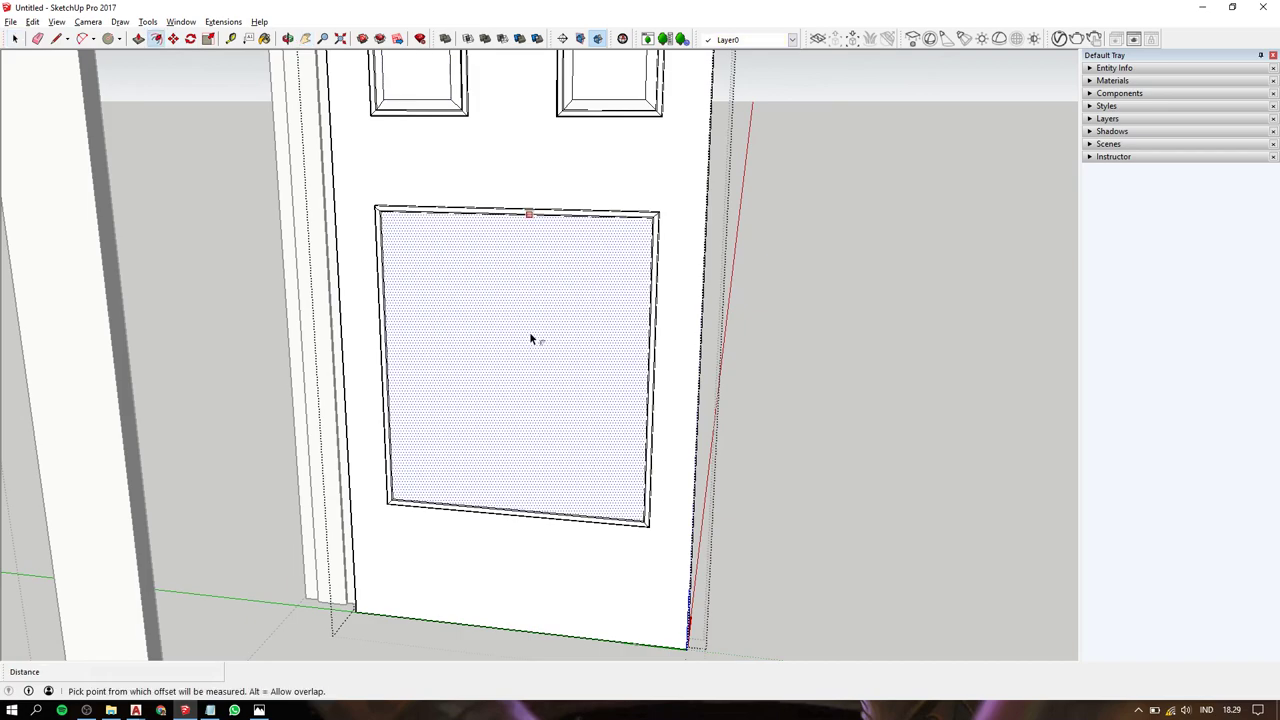
left_click(529, 331)
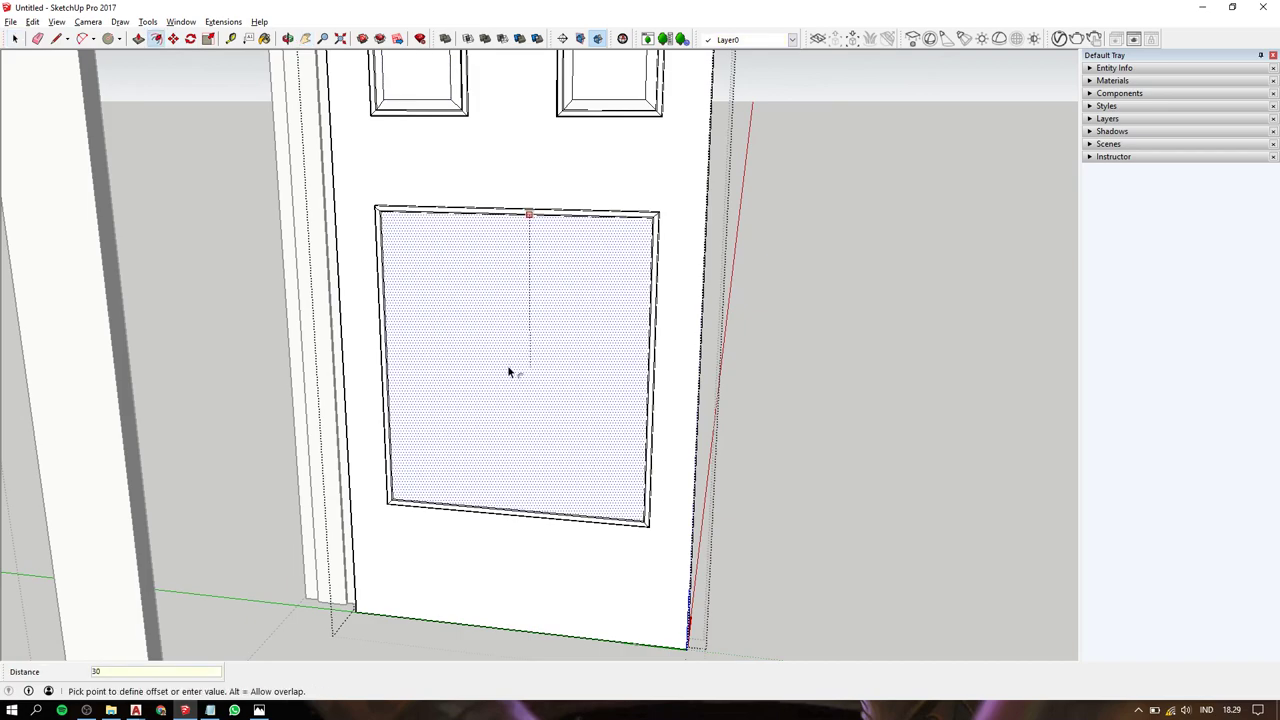
key("Escape")
key("space")
left_click(572, 276)
key("f")
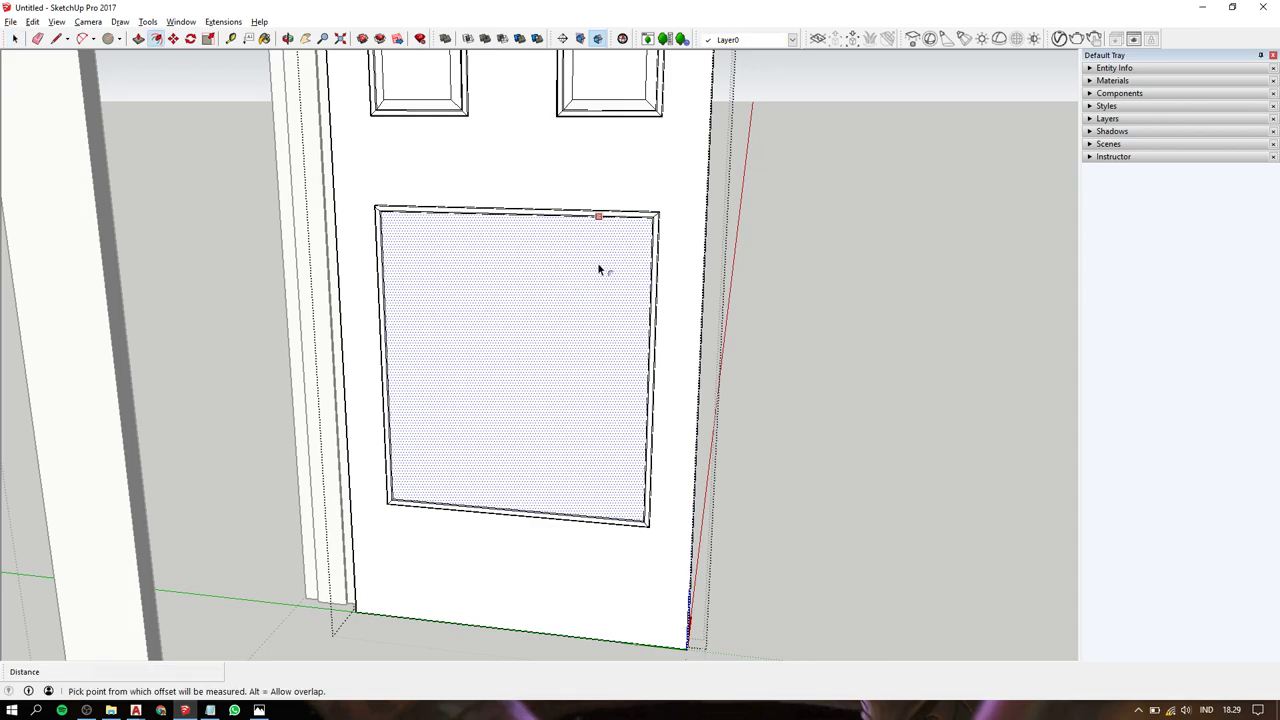
left_click(598, 268)
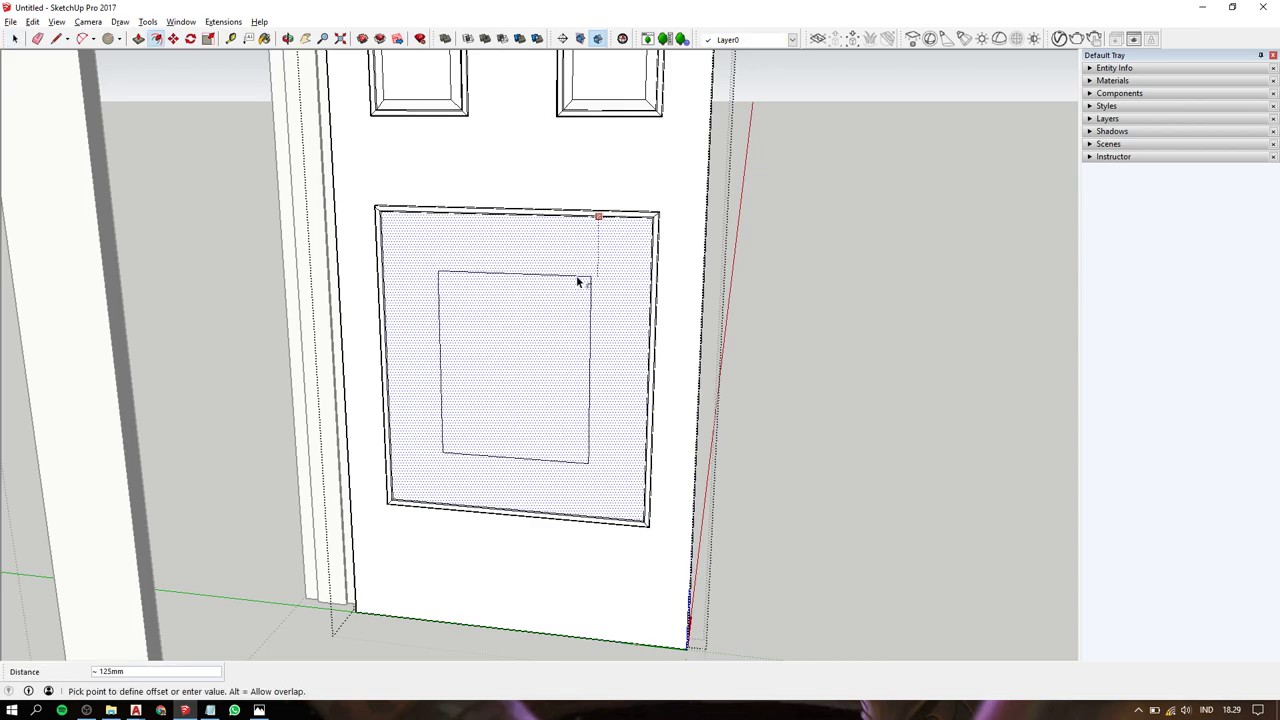
type("20")
key("Return")
Start moving the lower panel's inner face, cancel it, and orbit around the doors.
key("space")
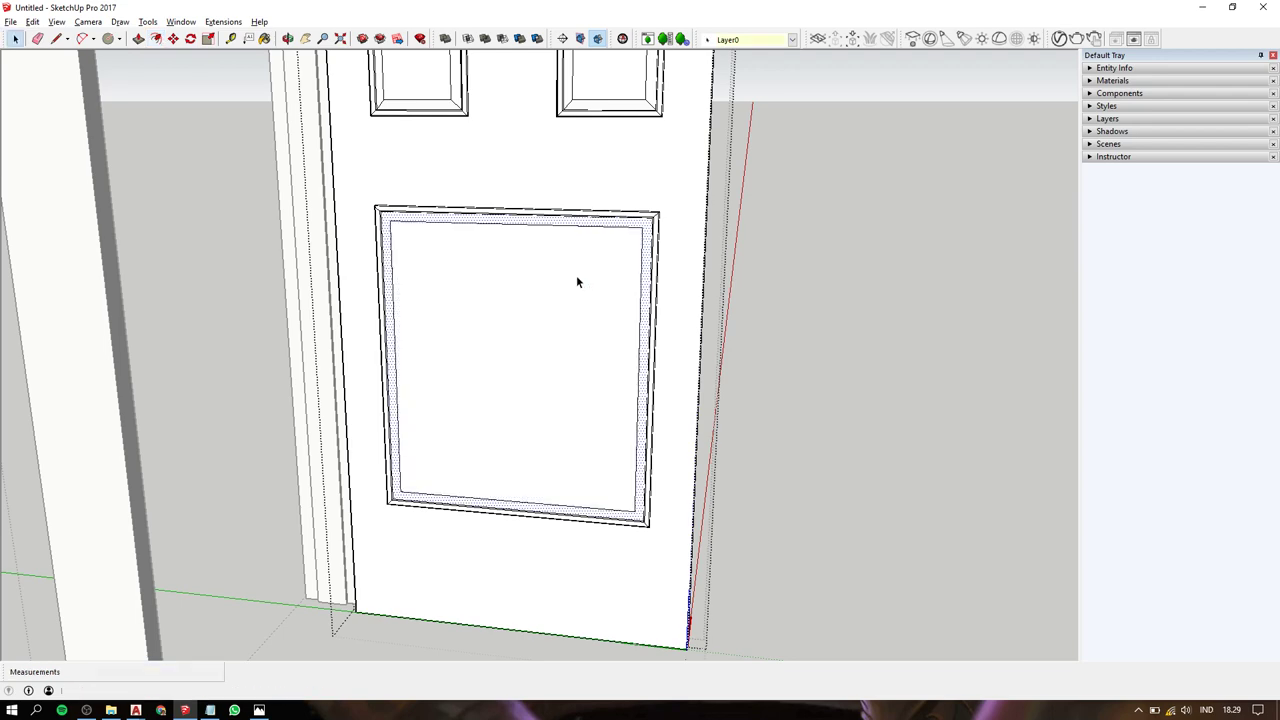
left_click(577, 282)
key("m")
left_click(576, 280)
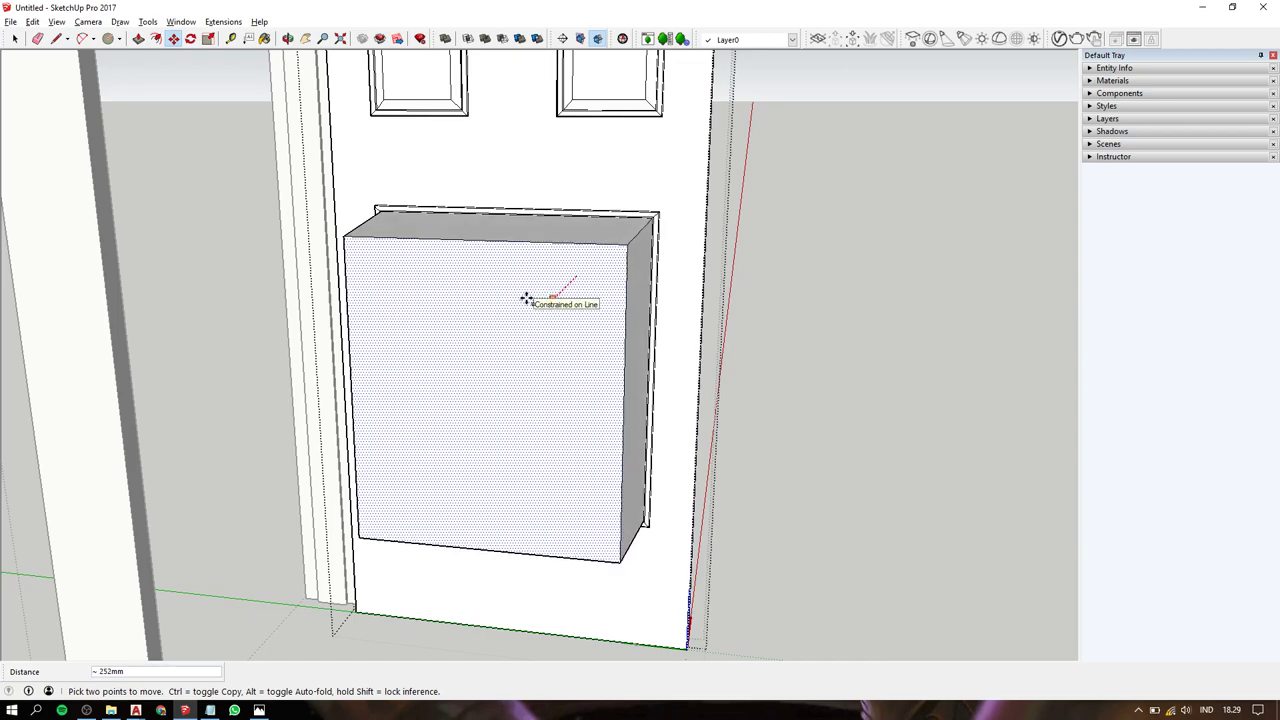
key("Escape")
key("space")
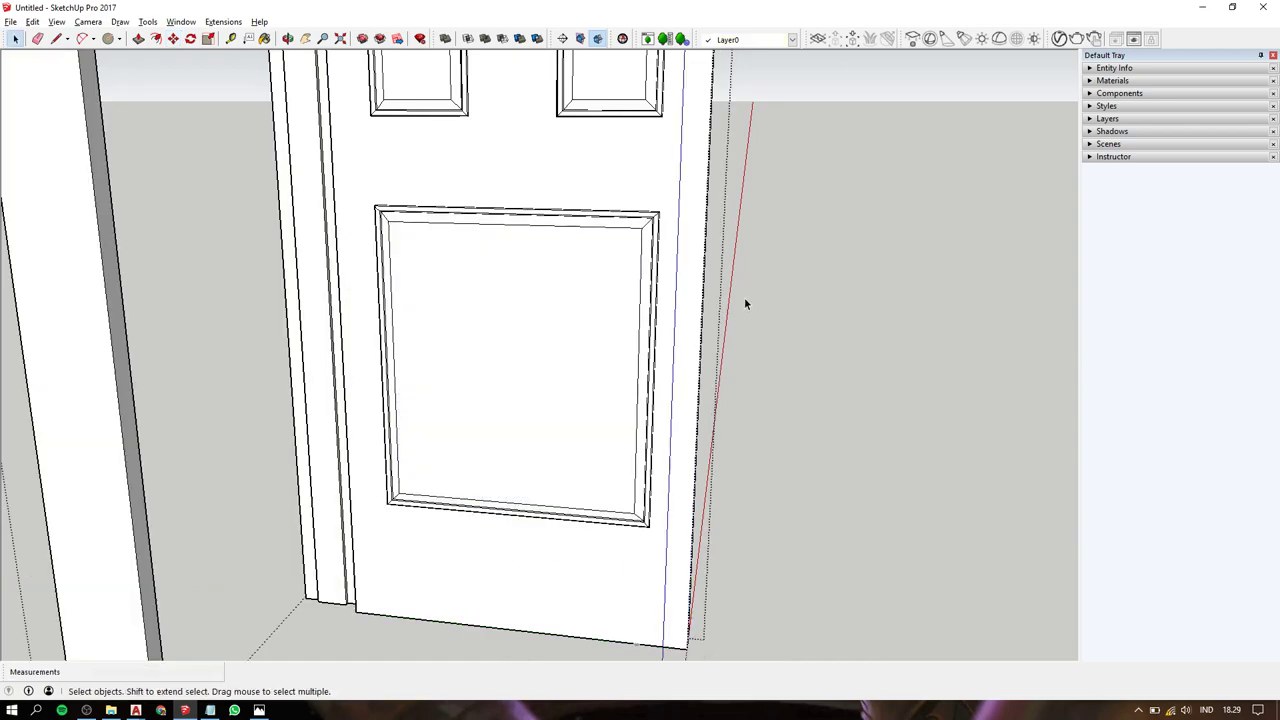
mouse_move(744, 297)
middle_mouse_down()
mouse_move(668, 232)
mouse_move(583, 328)
mouse_move(594, 240)
mouse_move(629, 206)
mouse_move(543, 131)
mouse_move(594, 229)
mouse_move(400, 310)
mouse_move(676, 302)
mouse_move(636, 318)
middle_mouse_up()
scroll(576, 297, "down", 2)
scroll(578, 280, "up", 5)
scroll(578, 271, "down", 3)
scroll(571, 240, "down", 3)
middle_click_drag(565, 291, 652, 246)
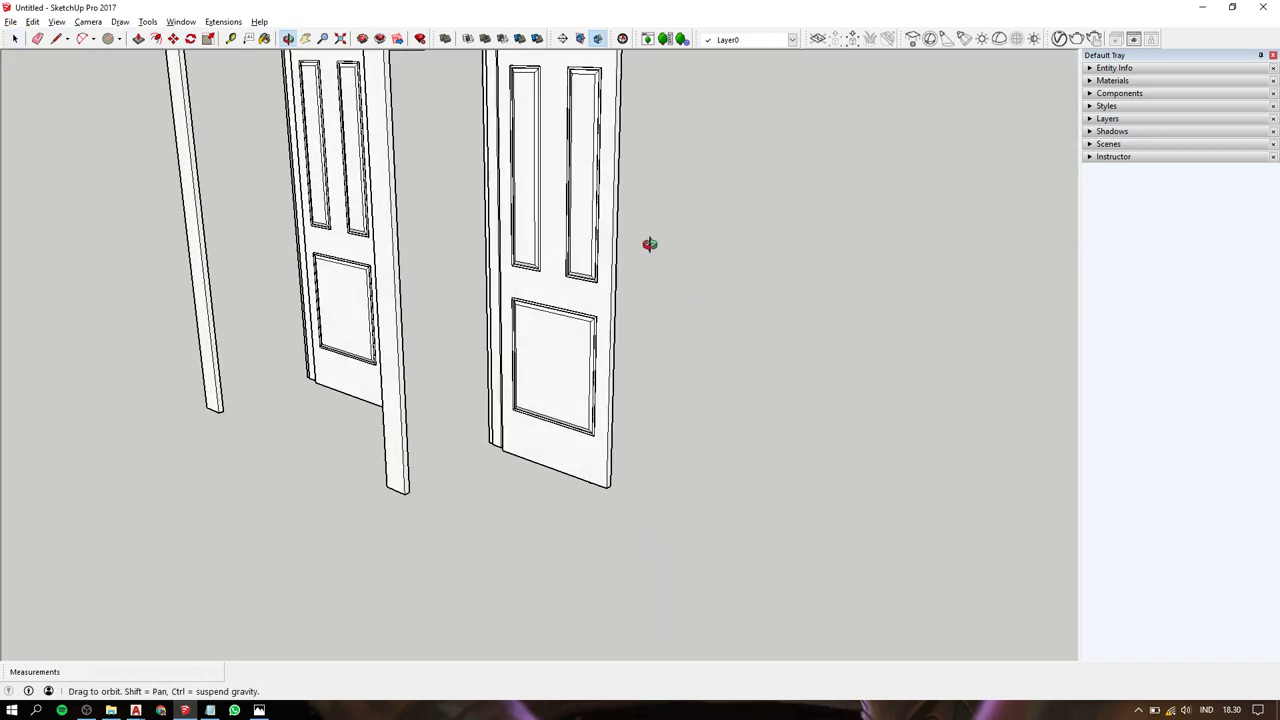
left_click(559, 277)
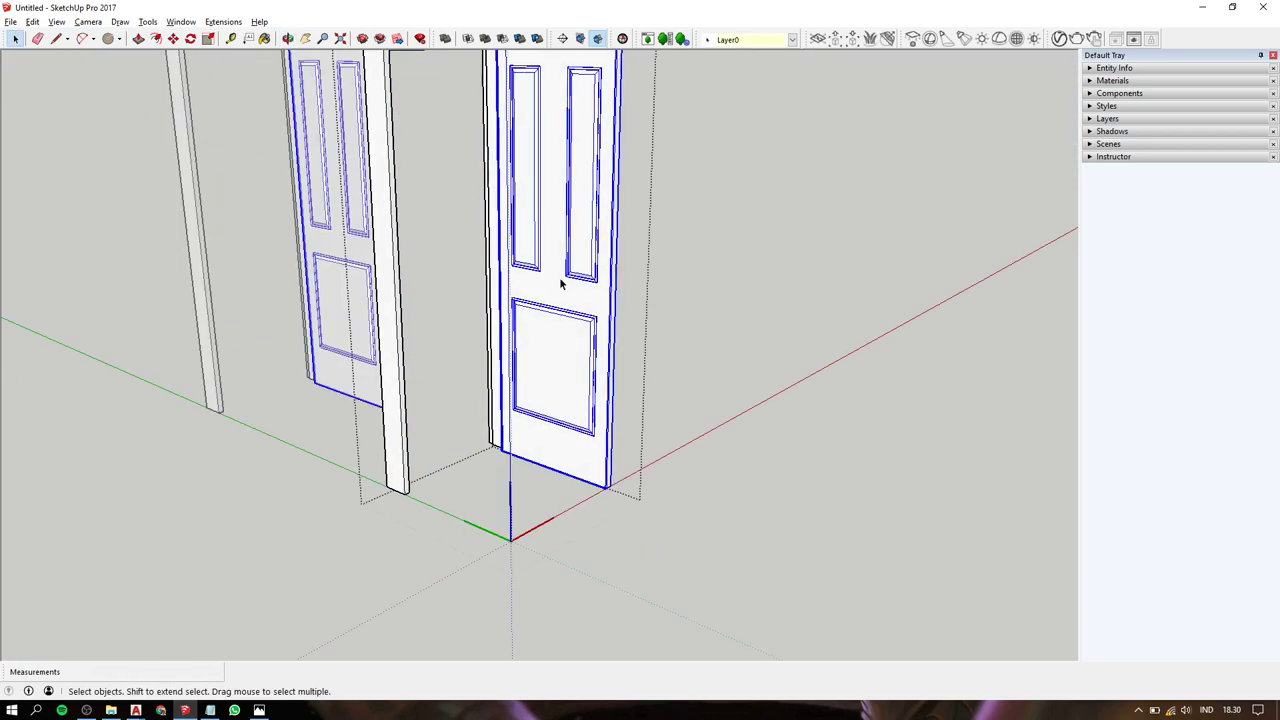
mouse_move(559, 277)
middle_mouse_down()
mouse_move(714, 194)
mouse_move(701, 182)
mouse_move(231, 277)
mouse_move(517, 215)
mouse_move(843, 251)
mouse_move(566, 254)
middle_mouse_up()
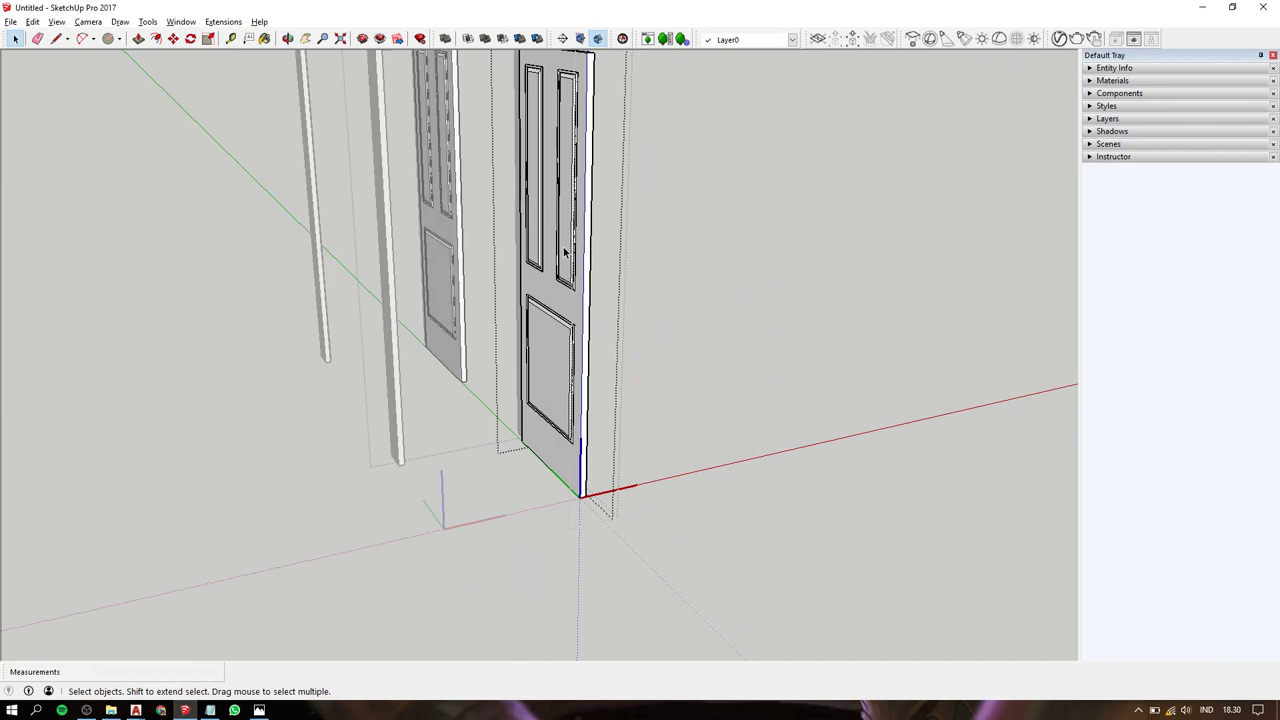
triple_click(564, 253)
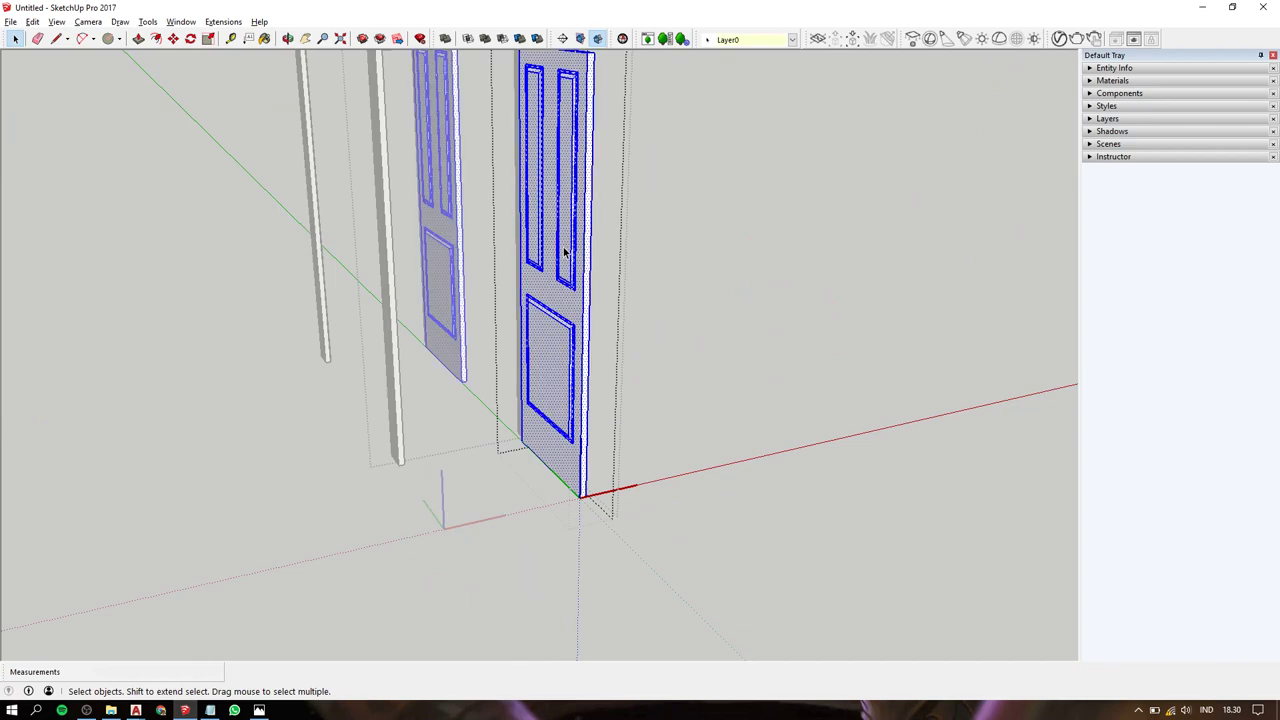
middle_click_drag(592, 251, 504, 356)
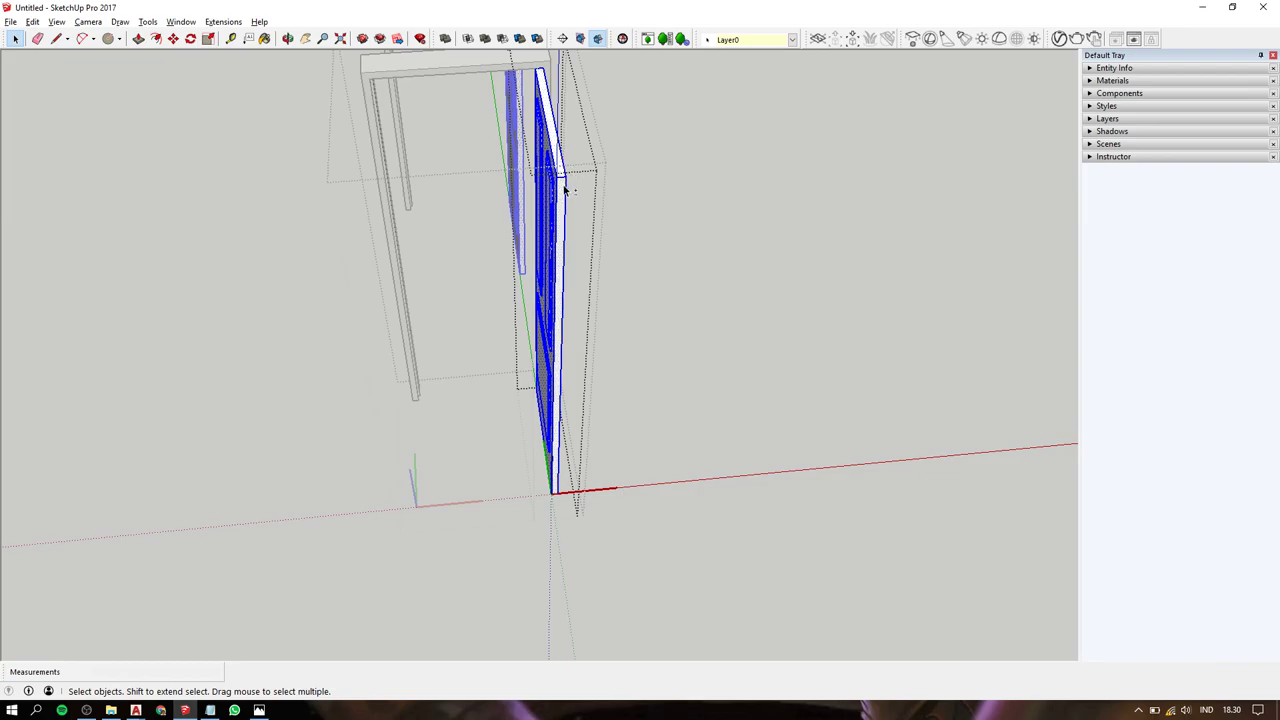
mouse_move(563, 191)
middle_mouse_down()
mouse_move(629, 303)
mouse_move(585, 477)
mouse_move(686, 143)
mouse_move(603, 461)
mouse_move(800, 457)
mouse_move(335, 318)
middle_mouse_up()
scroll(585, 477, "up", 3)
Copy the selected door and place the copy beside the original.
mouse_move(199, 247)
middle_mouse_down()
mouse_move(491, 260)
mouse_move(463, 297)
middle_mouse_up()
scroll(432, 342, "up", 2)
scroll(432, 342, "down", 1)
key("m")
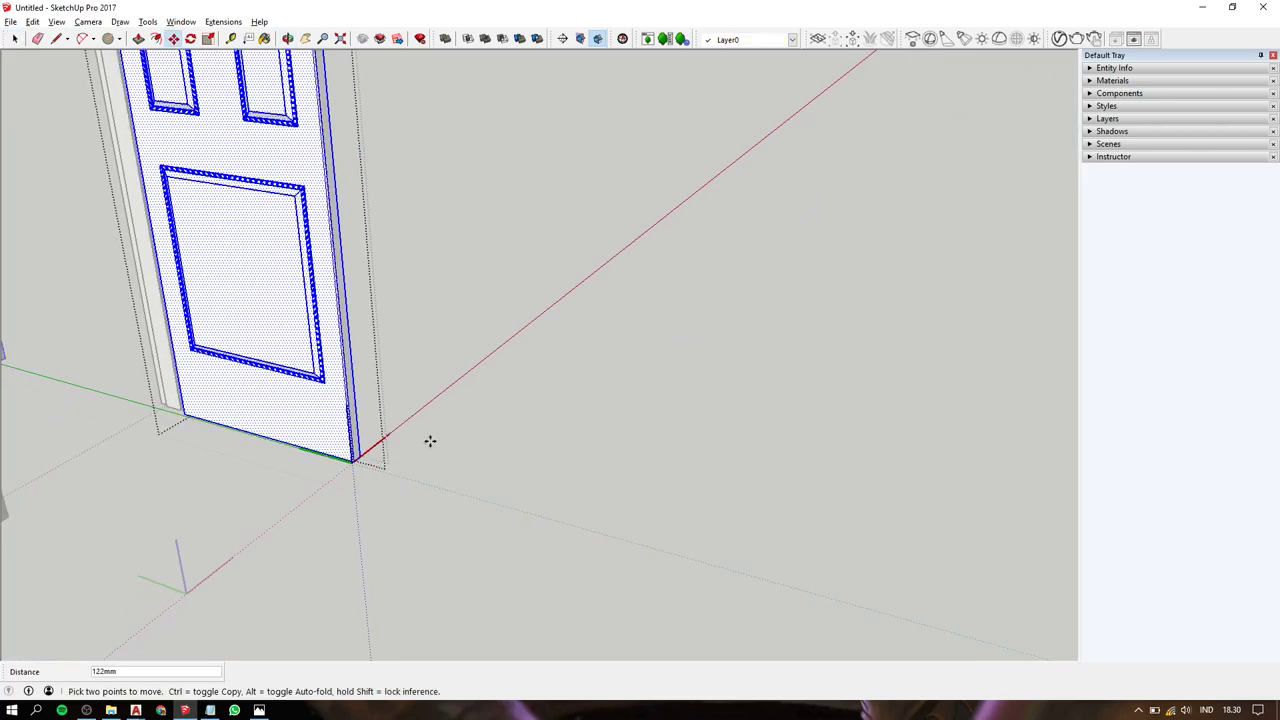
left_click(382, 466)
key("ctrl")
left_click(455, 422)
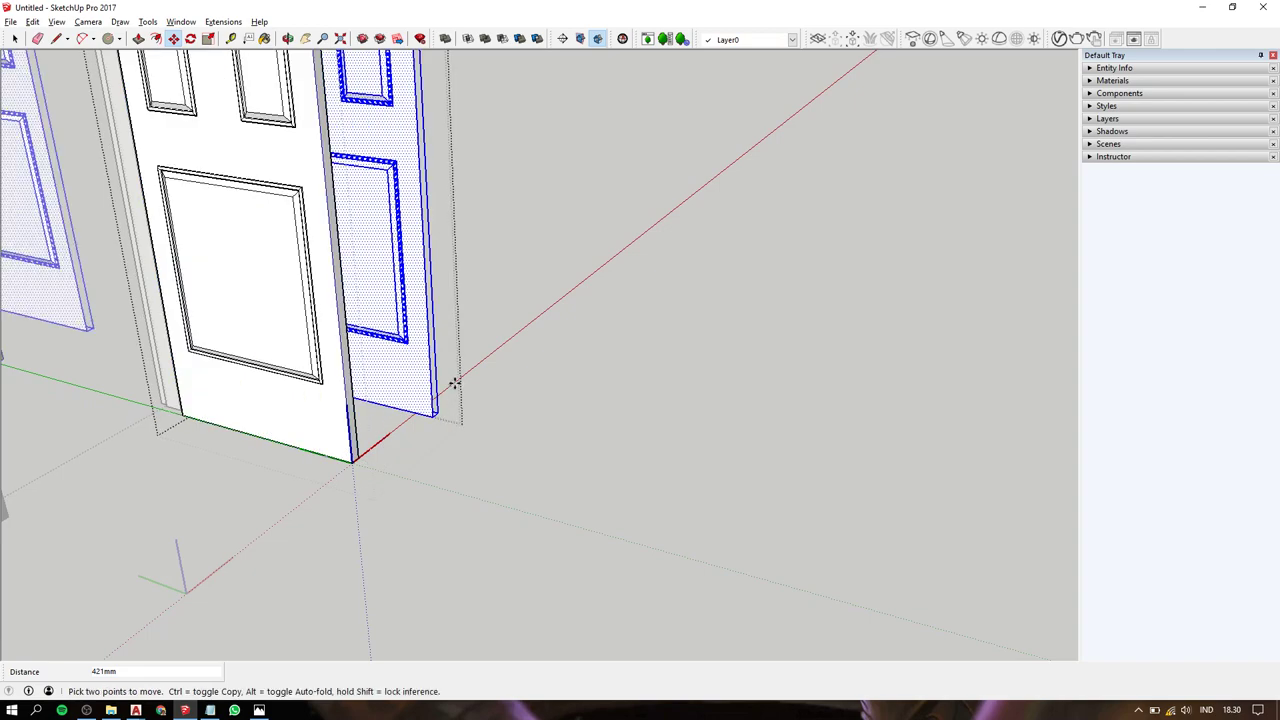
Mirror the door along the red axis with a scale of -1.
key("s")
scroll(421, 185, "down", 2)
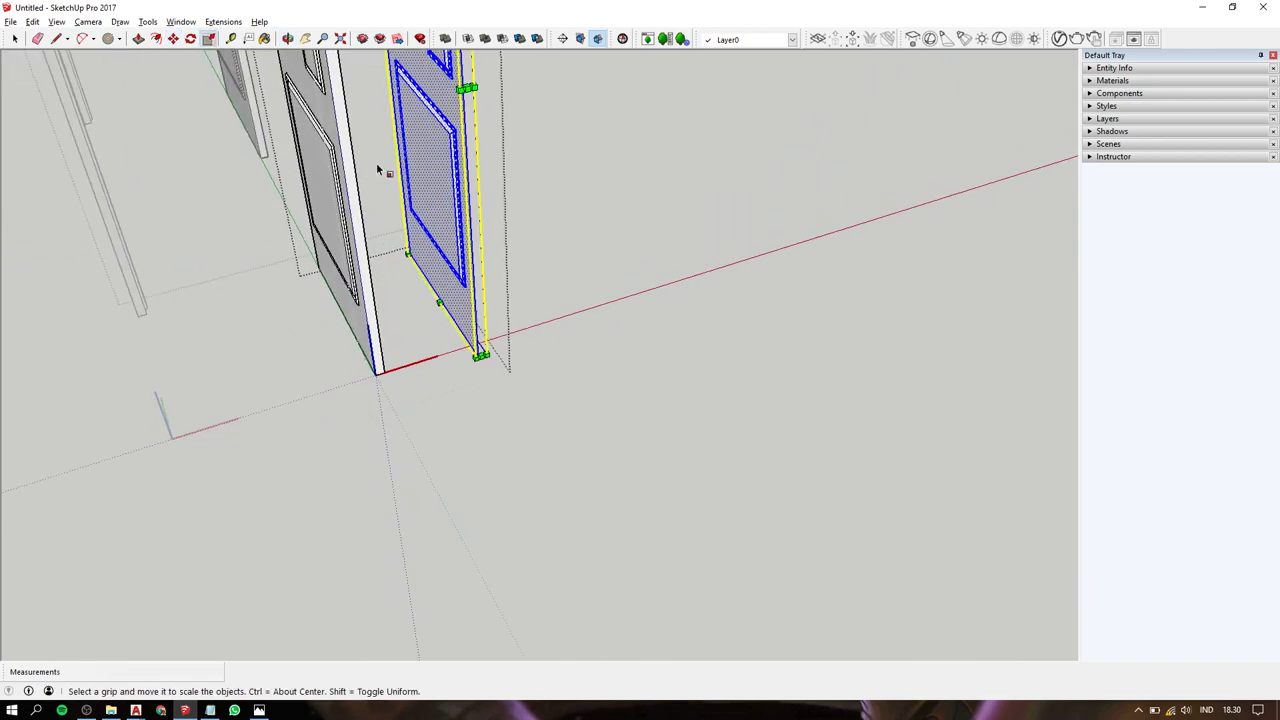
mouse_move(377, 162)
middle_mouse_down()
mouse_move(457, 400)
mouse_move(457, 297)
middle_mouse_up()
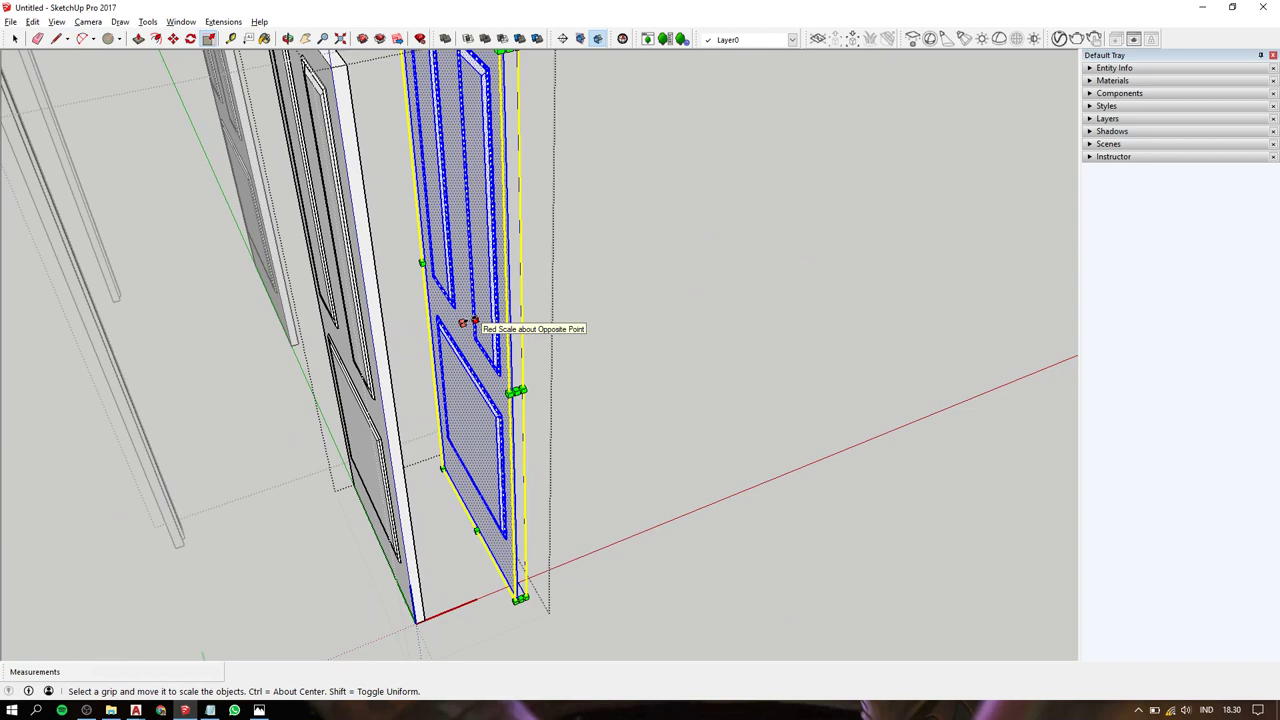
left_click(466, 321)
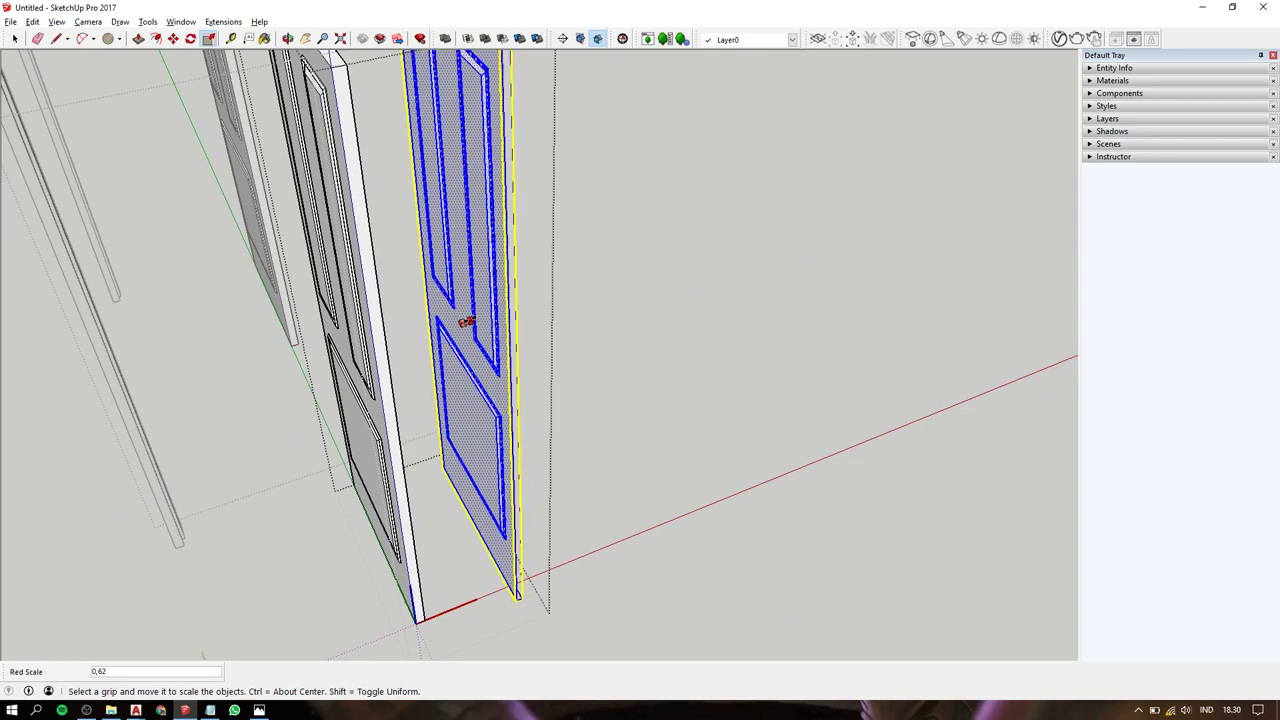
type("-1")
key("Return")
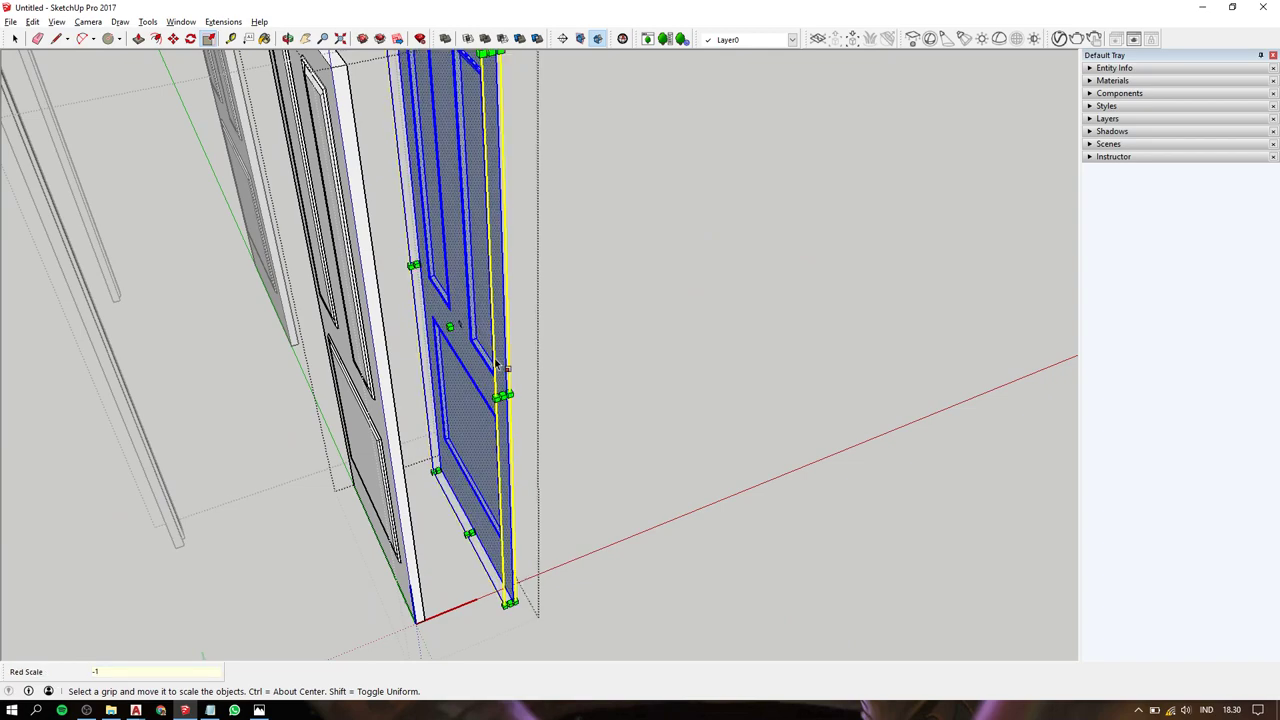
Move the mirrored door along the red axis until it sits flush with the white door.
key("m")
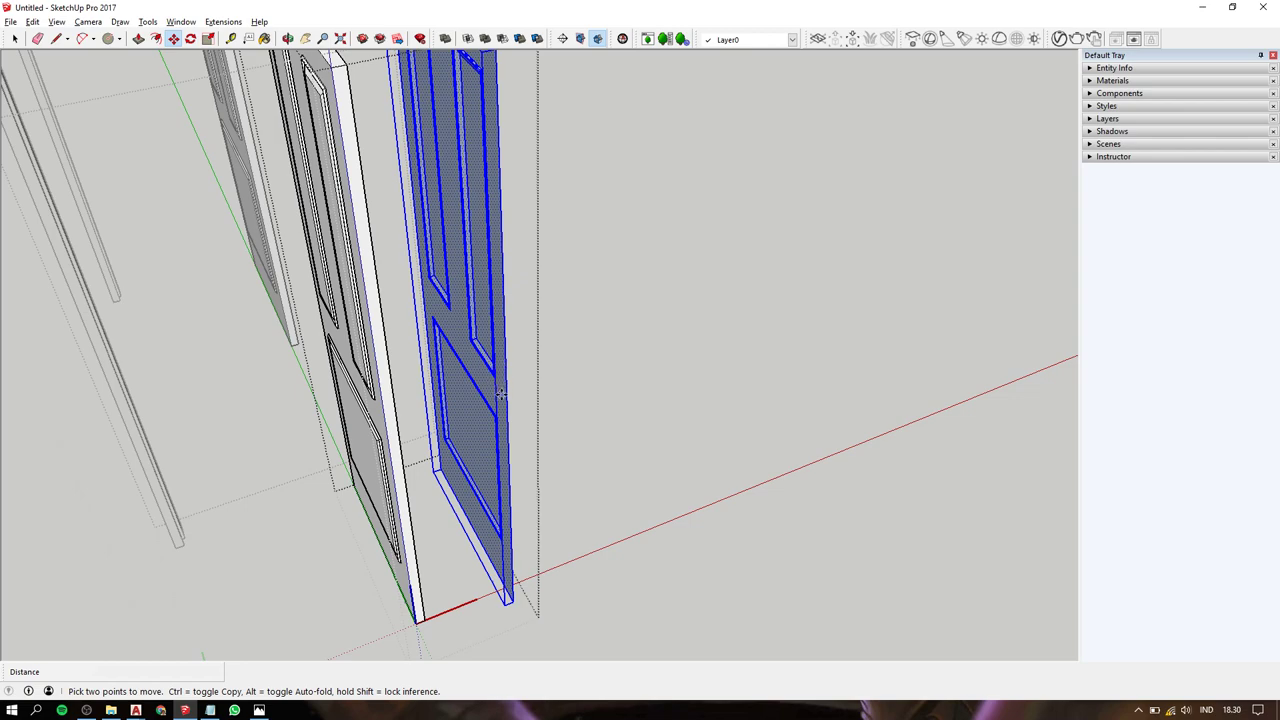
left_click(499, 395)
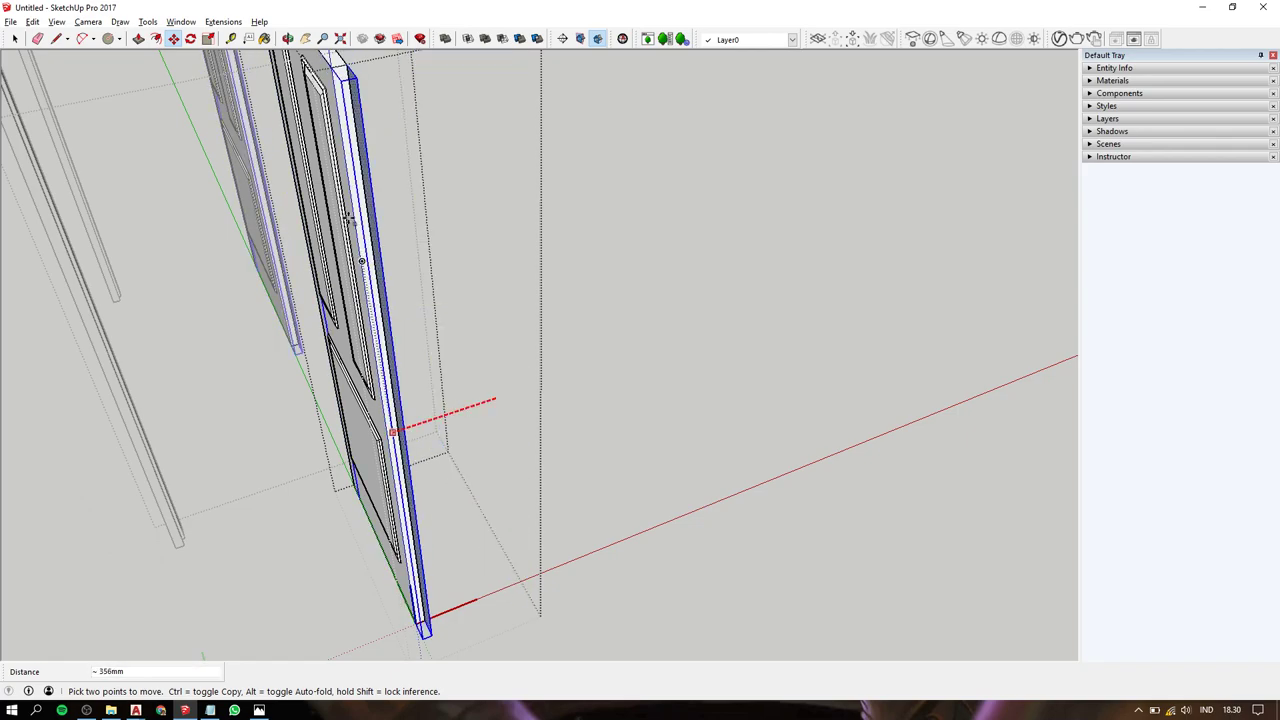
key("Escape")
mouse_move(427, 195)
middle_mouse_down()
mouse_move(700, 71)
mouse_move(41, 194)
mouse_move(609, 200)
middle_mouse_up()
left_click(610, 201)
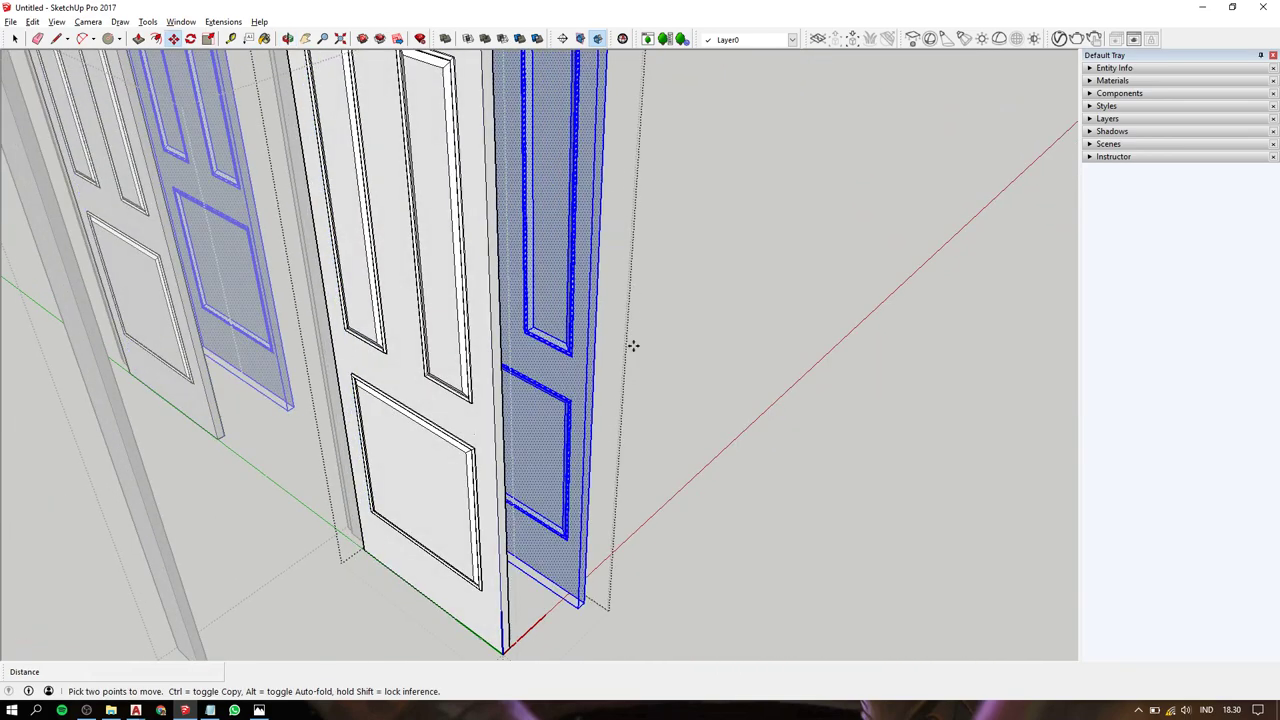
left_click(503, 649)
Deselect the door, then orbit, zoom and pan to show both doors beside the building.
key("space")
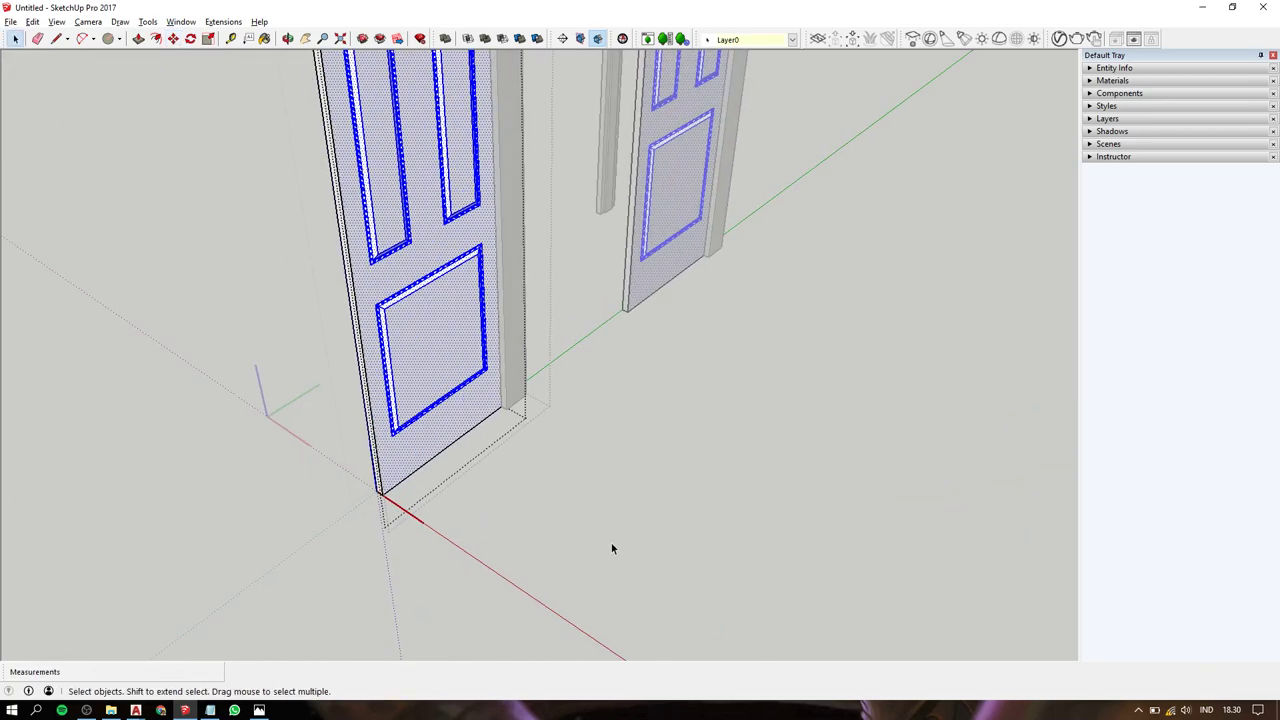
left_click(608, 546)
mouse_move(608, 546)
middle_mouse_down()
mouse_move(531, 371)
mouse_move(703, 381)
mouse_move(719, 395)
mouse_move(918, 367)
mouse_move(694, 397)
mouse_move(531, 340)
middle_mouse_up()
scroll(703, 381, "down", 5)
scroll(560, 350, "up", 3)
scroll(648, 366, "up", 3)
middle_click_drag(648, 366, 1063, 343)
scroll(1063, 343, "down", 3)
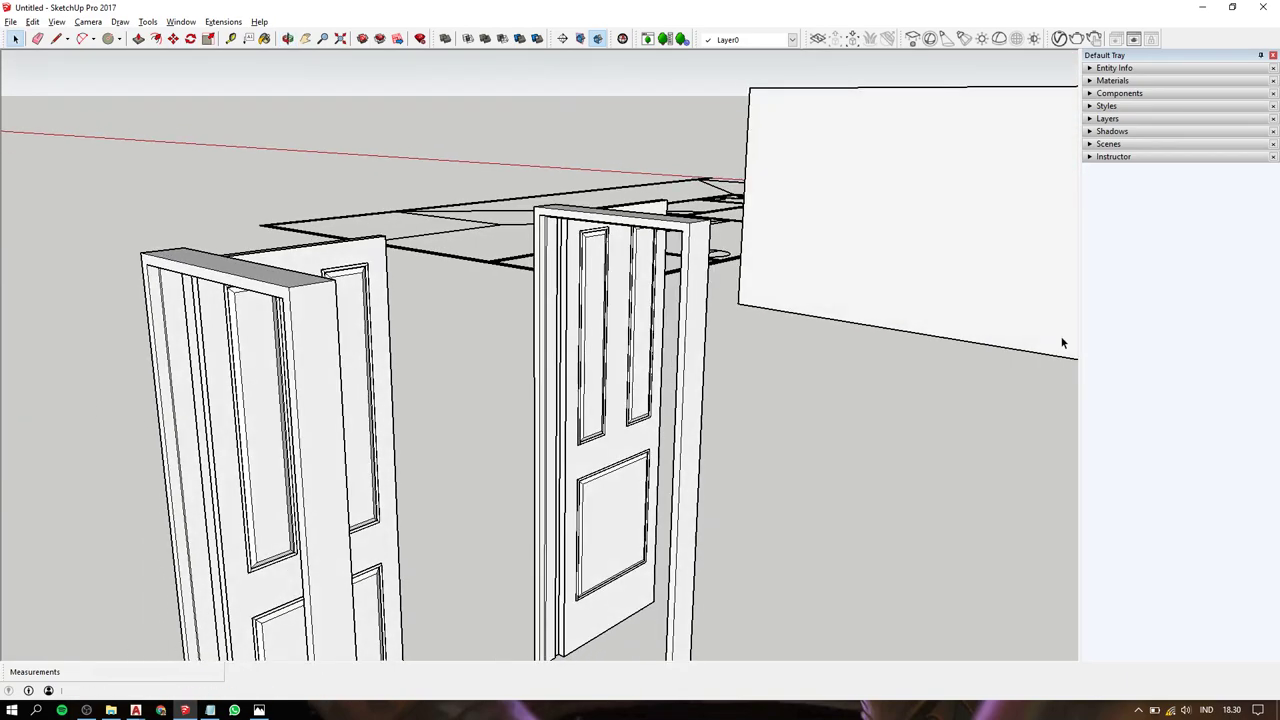
scroll(487, 207, "up", 3)
scroll(674, 286, "down", 4)
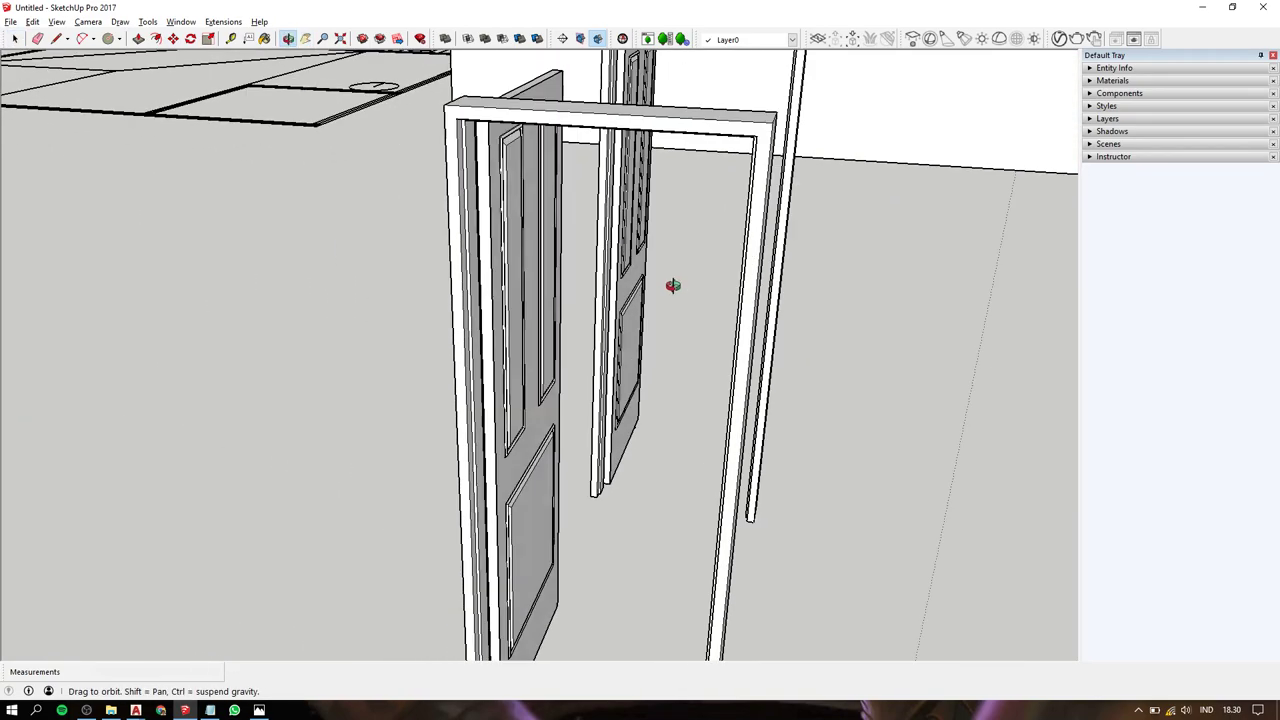
scroll(666, 280, "down", 3)
middle_click_drag(662, 280, 580, 196, "shift")
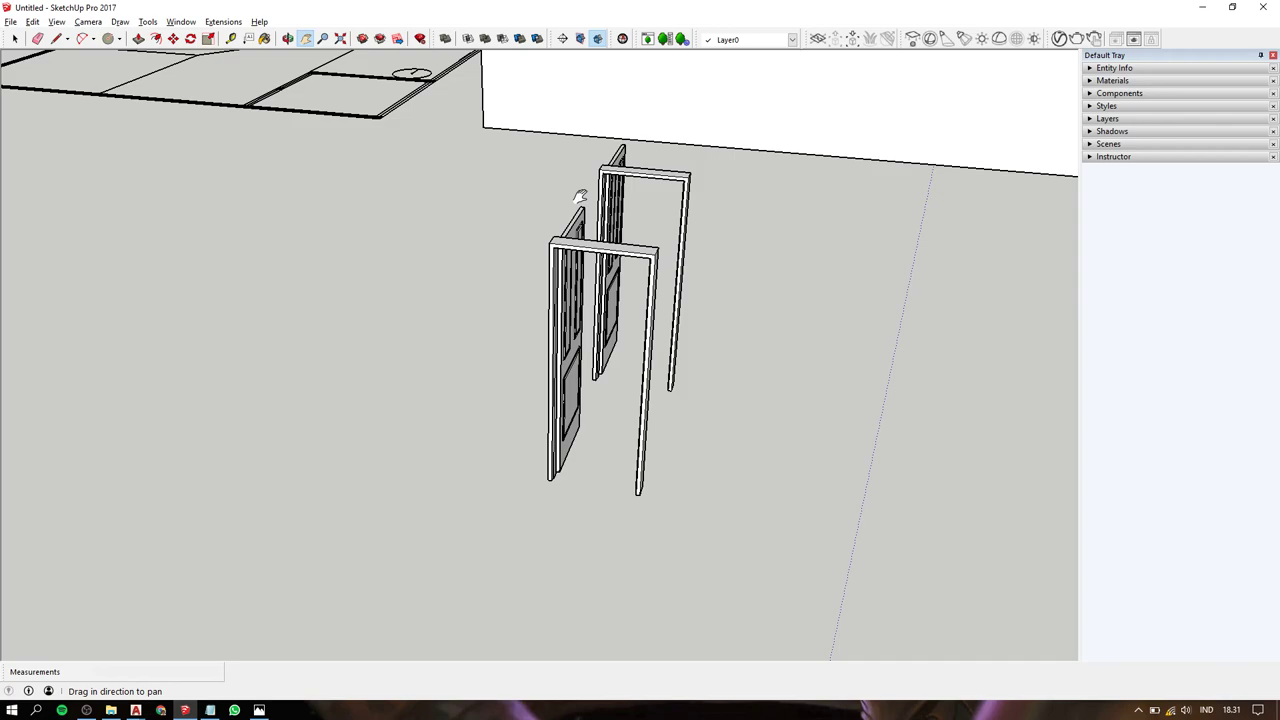
Check the Wi-Fi network list and dismiss it.
key("alt")
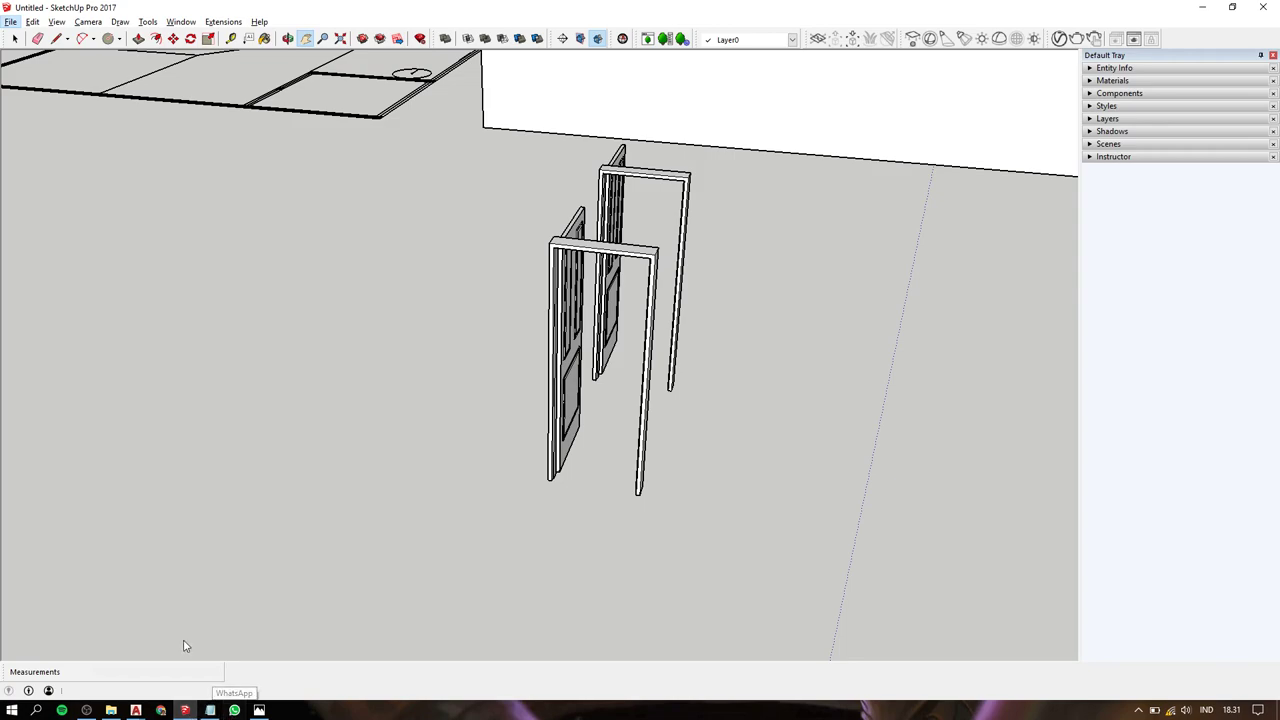
left_click(1170, 710)
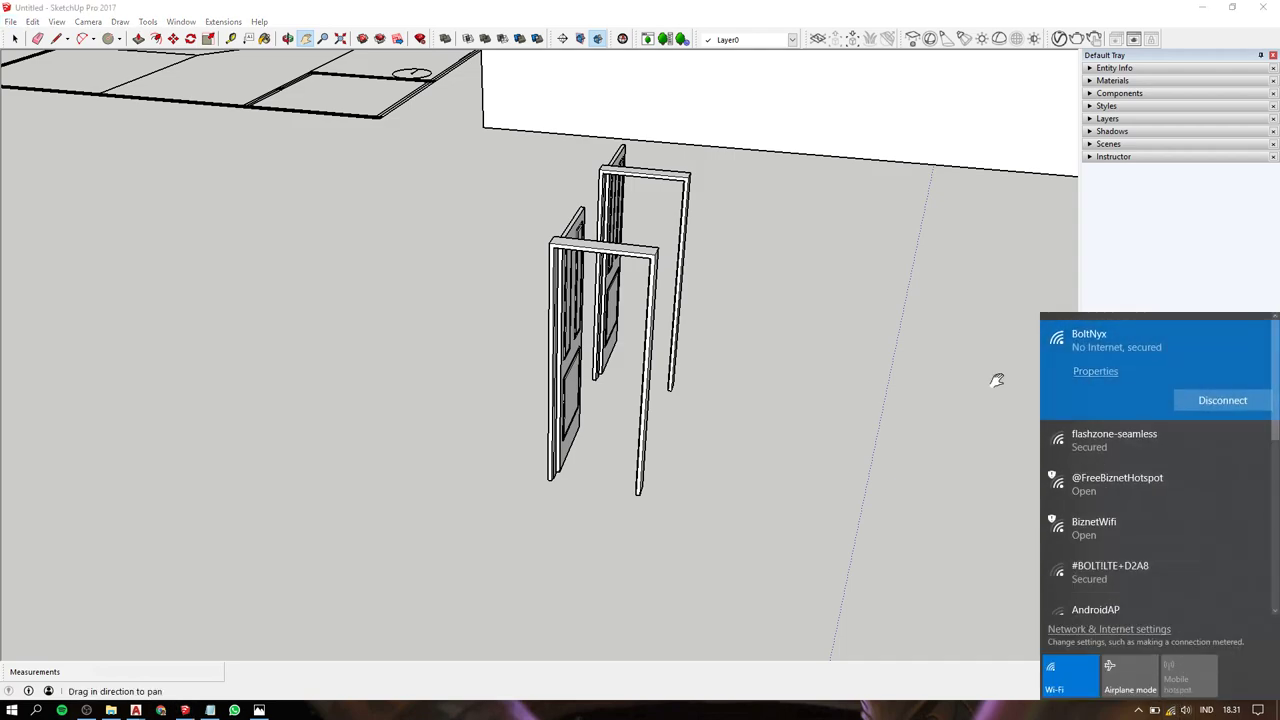
left_click(904, 420)
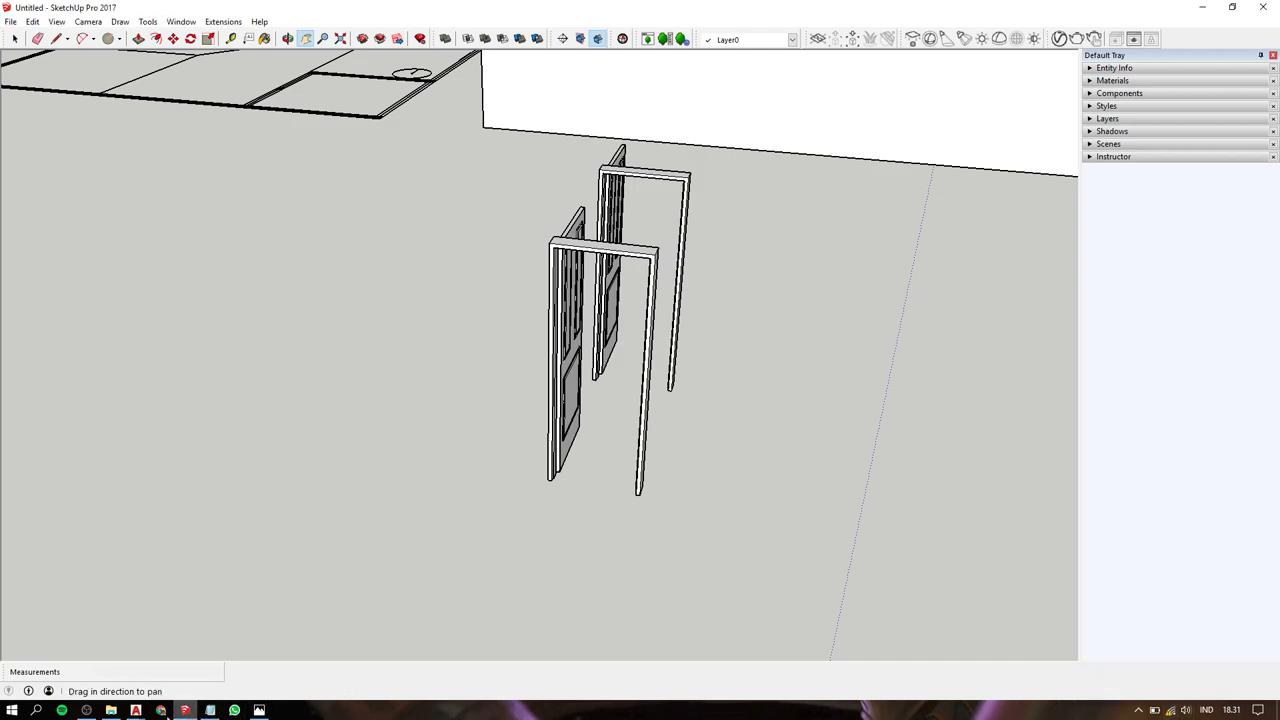
left_click(160, 710)
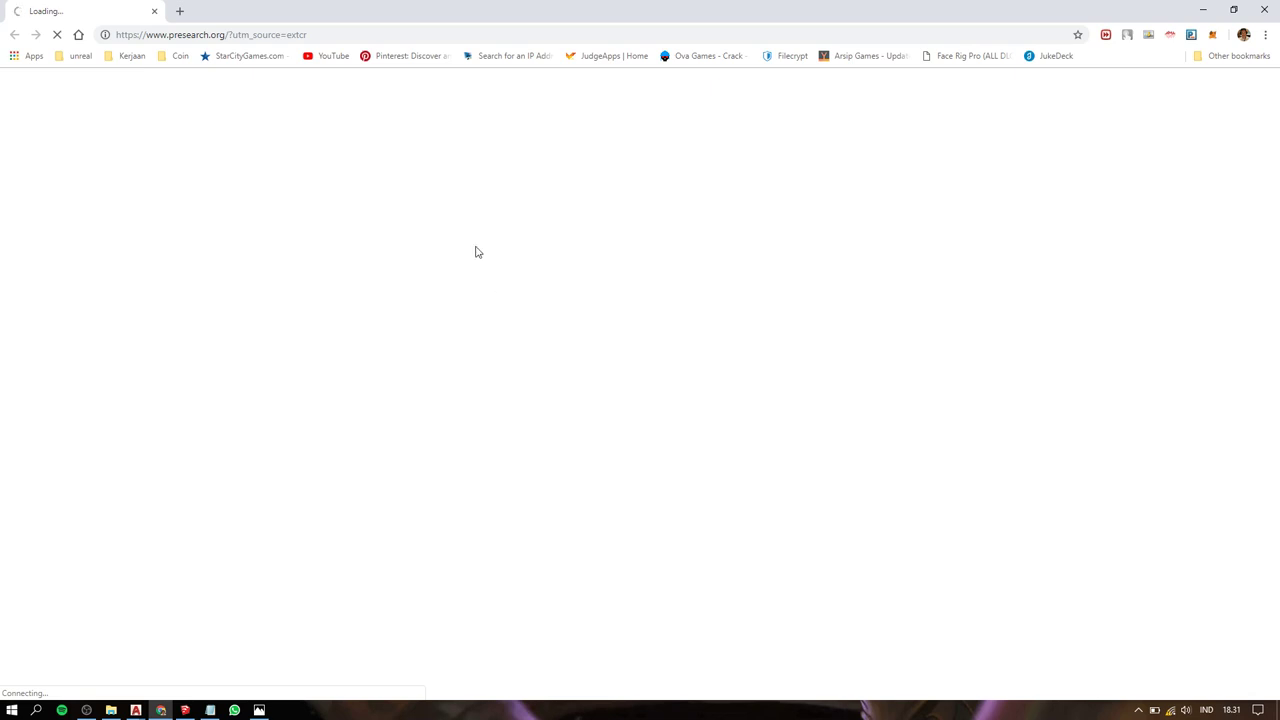
left_click(152, 12)
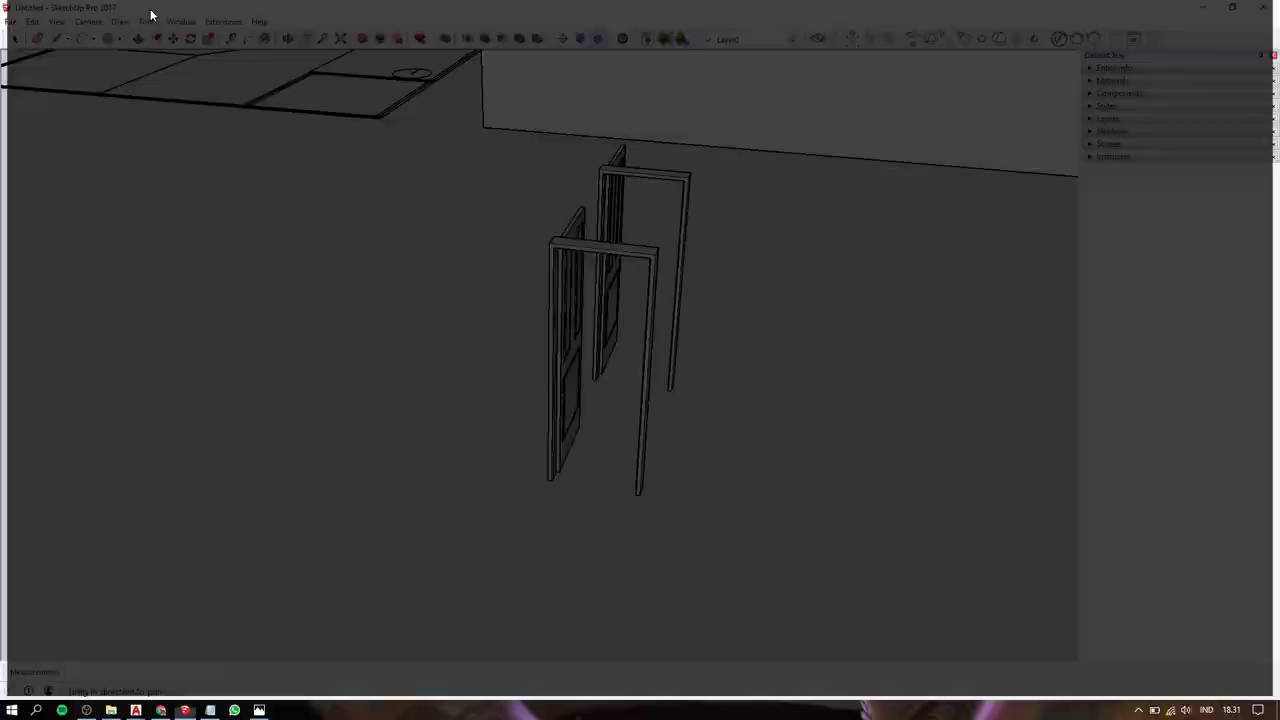
Append the lines 'i think my internet is gone down.' and 'wait a sec ok' to the Notepad notes.
mouse_move(414, 434)
left_mouse_down()
mouse_move(483, 453)
mouse_move(289, 449)
mouse_move(451, 477)
left_mouse_up()
left_click(209, 712)
type("sorry for that")
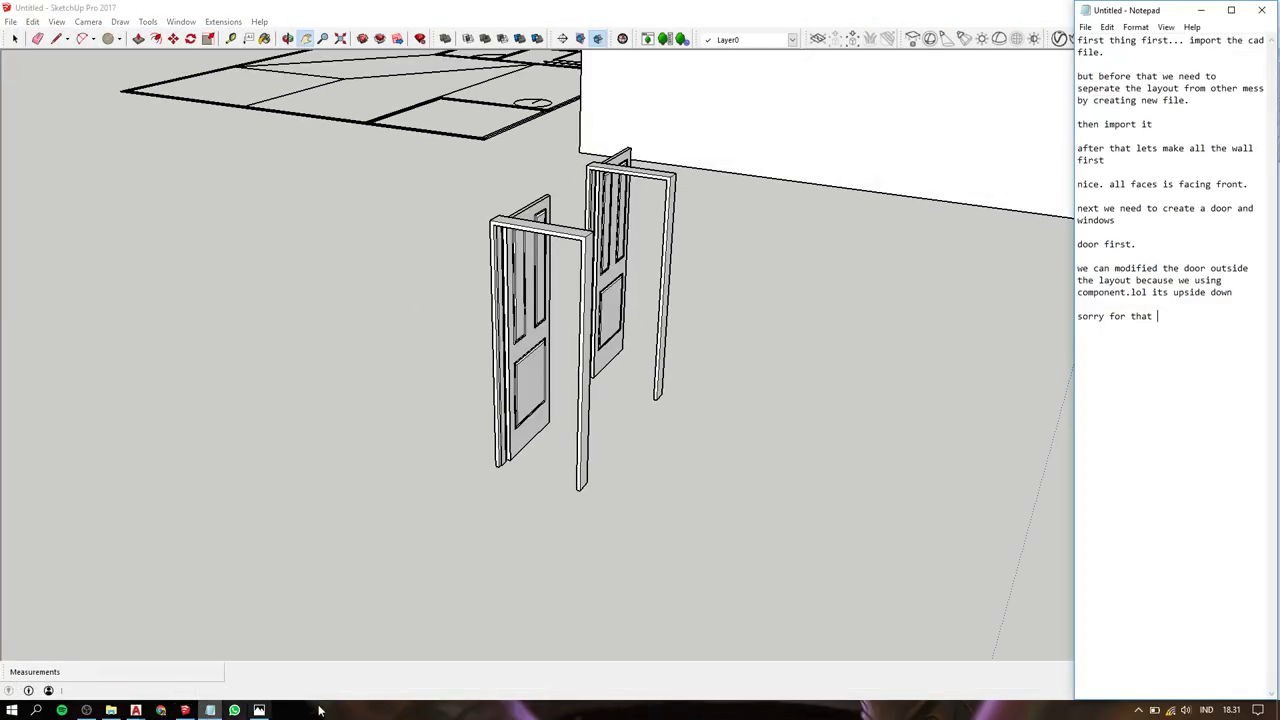
key("Return")
type("i t")
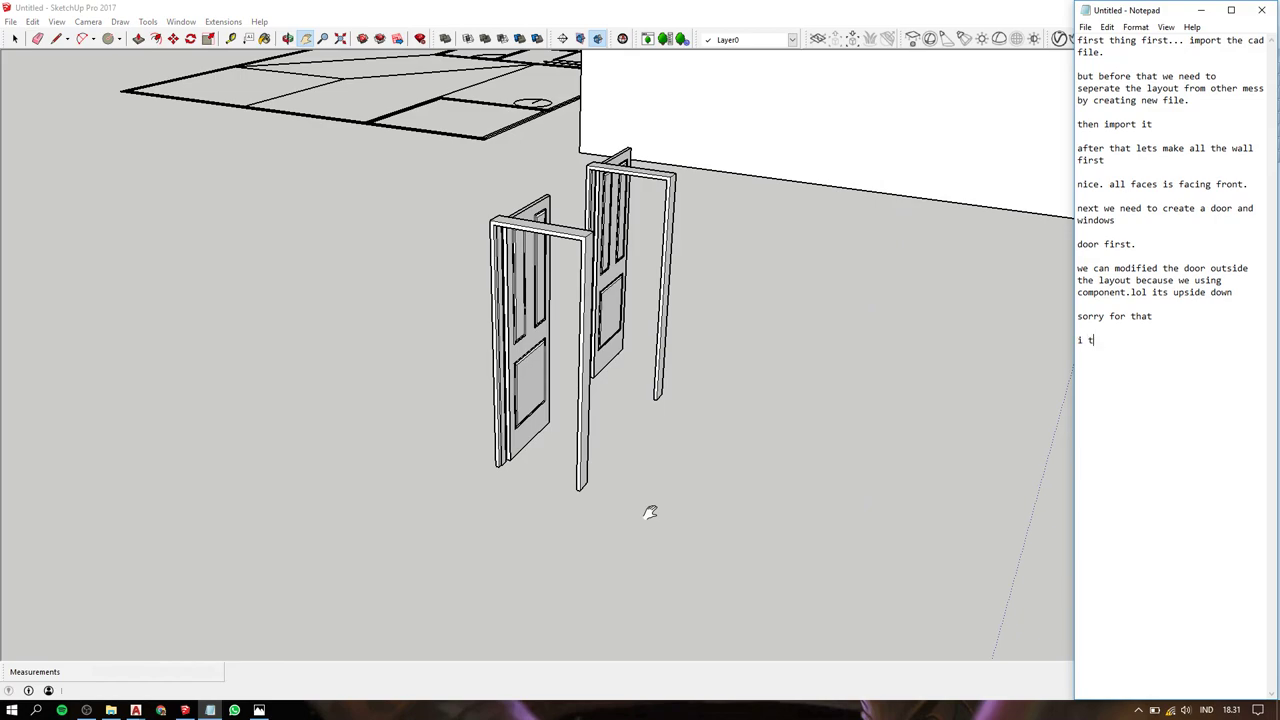
type("hink m")
type("y internet")
type(" is ")
type("gone down")
type(".")
key("Return")
type("wai")
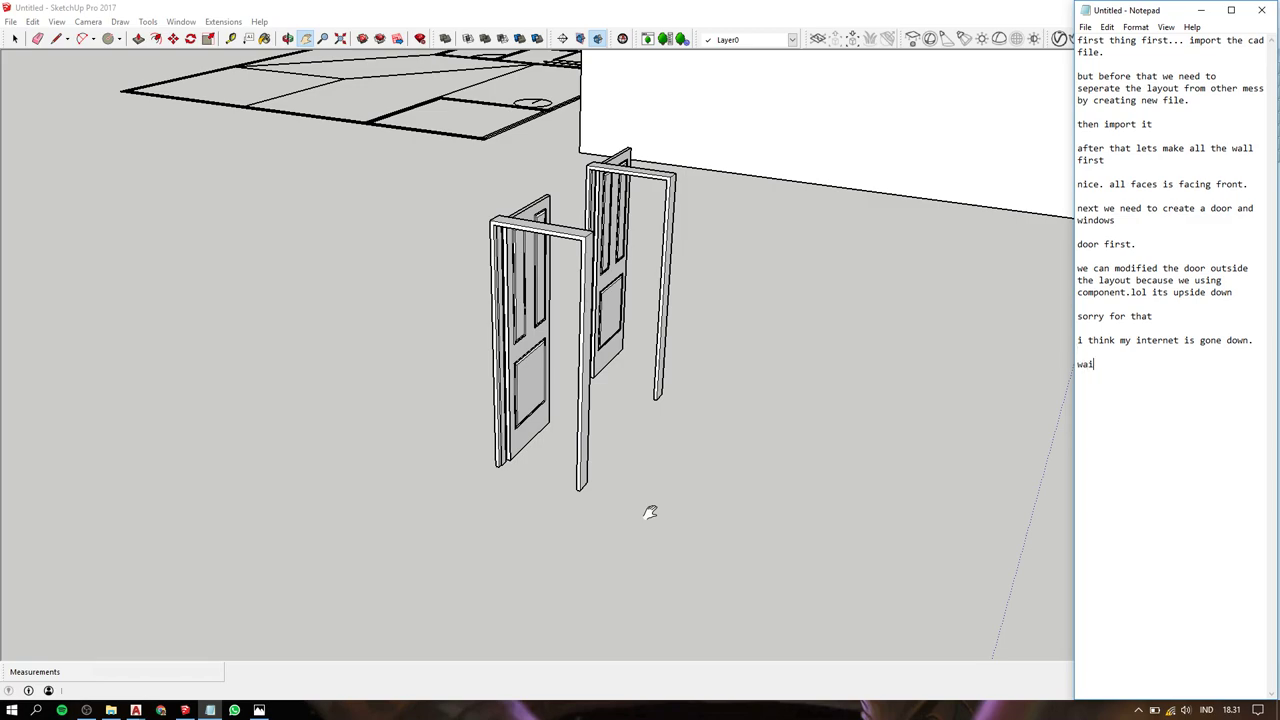
type("t a sec")
type(" ok")
key("Return")
Return to the SketchUp model and check the Wi-Fi network list.
left_click(742, 252)
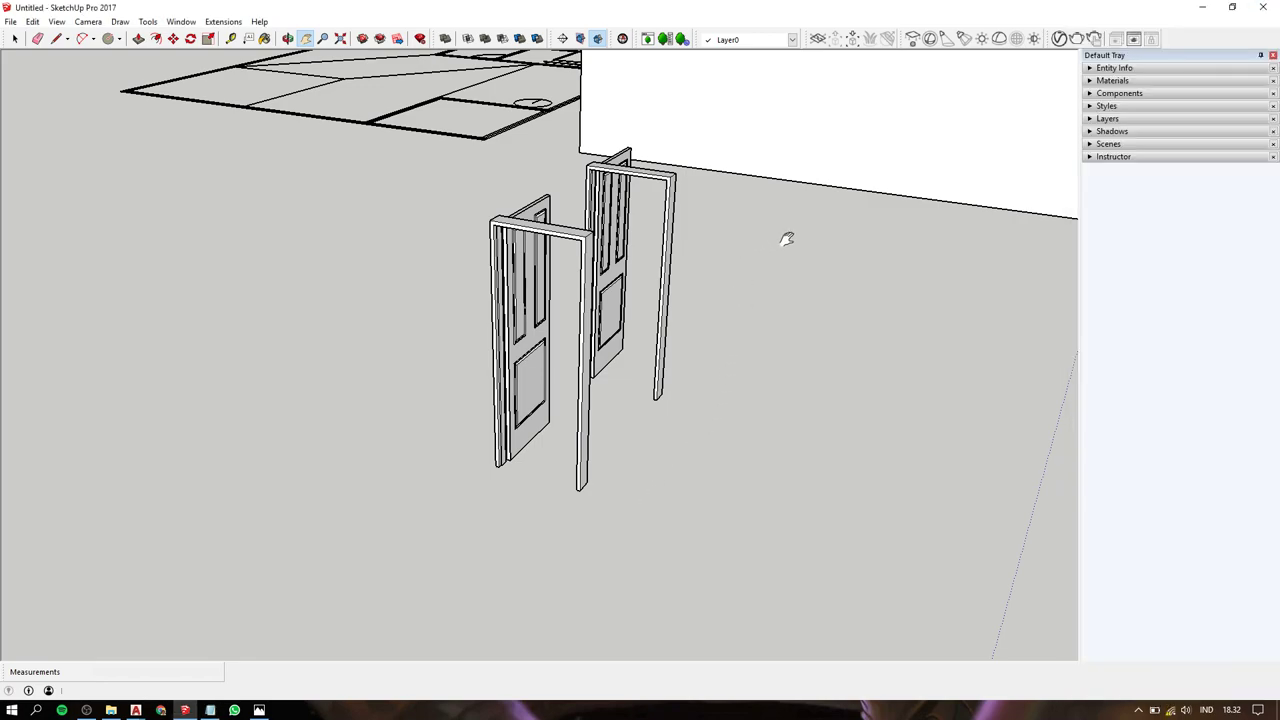
left_click(1172, 709)
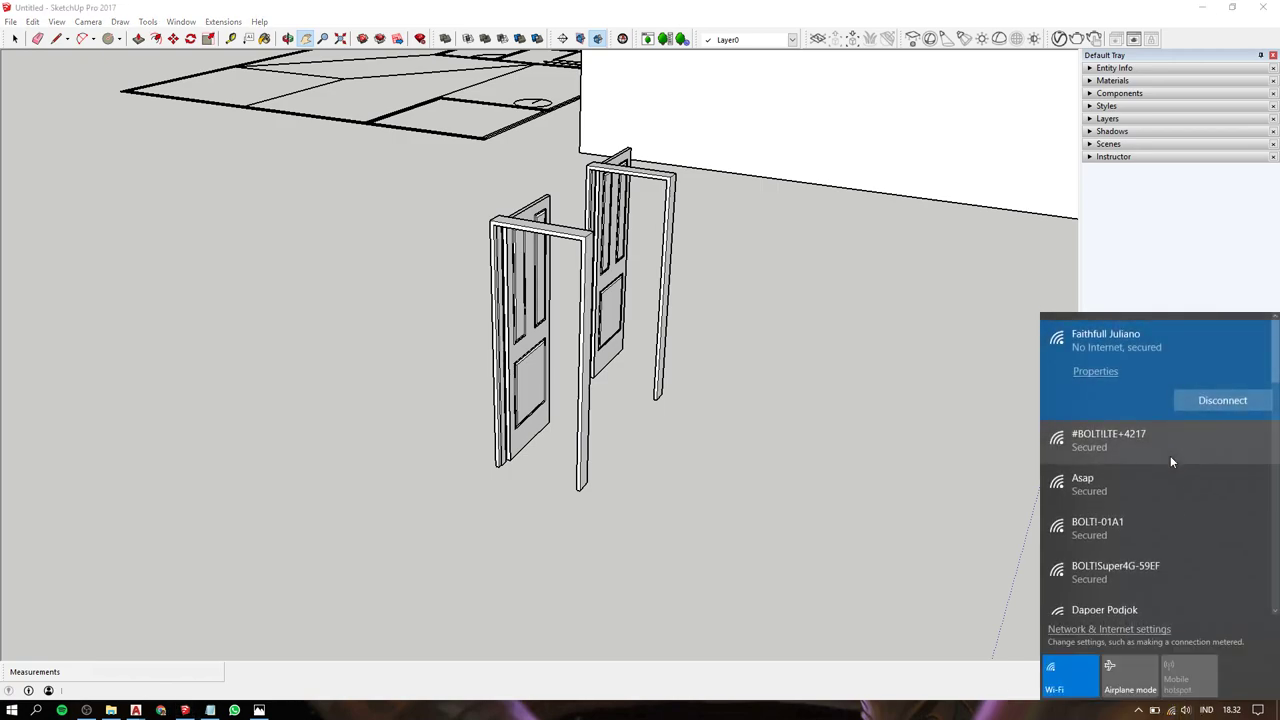
left_click(997, 368)
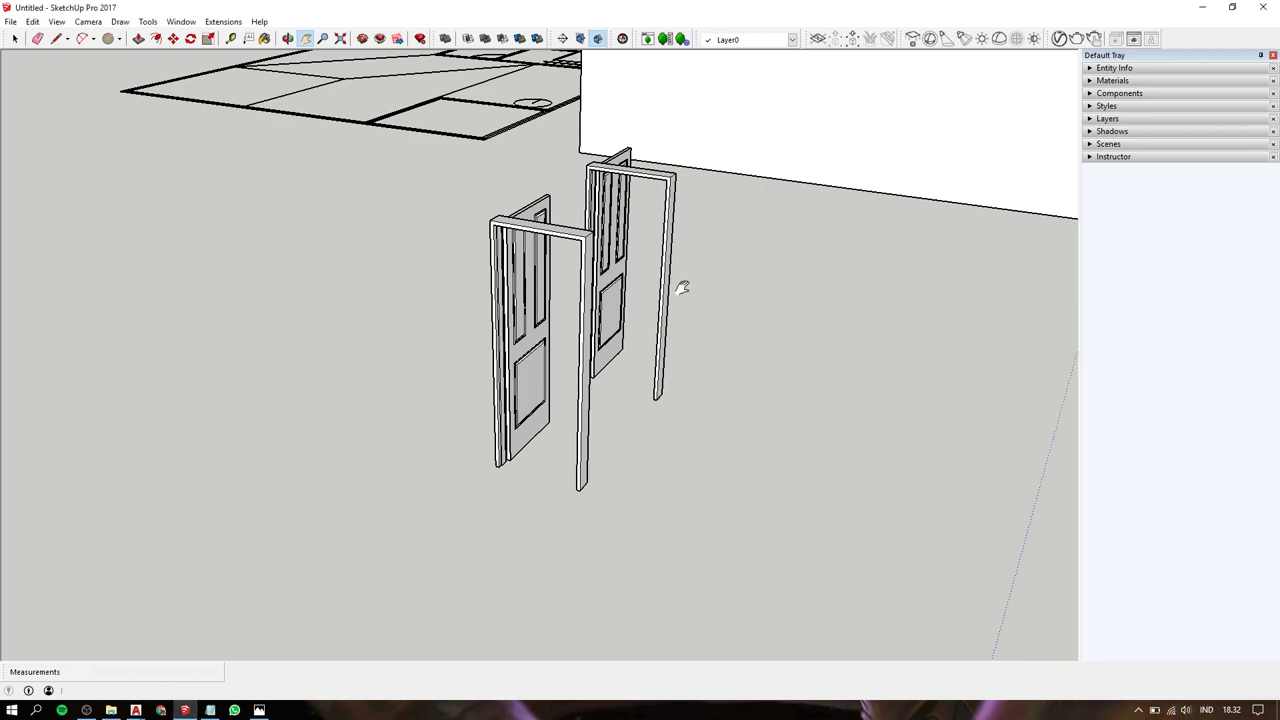
In Chrome, search '3d warhouse', load 3dwarehouse.sketchup.com, then return to SketchUp.
left_click(160, 710)
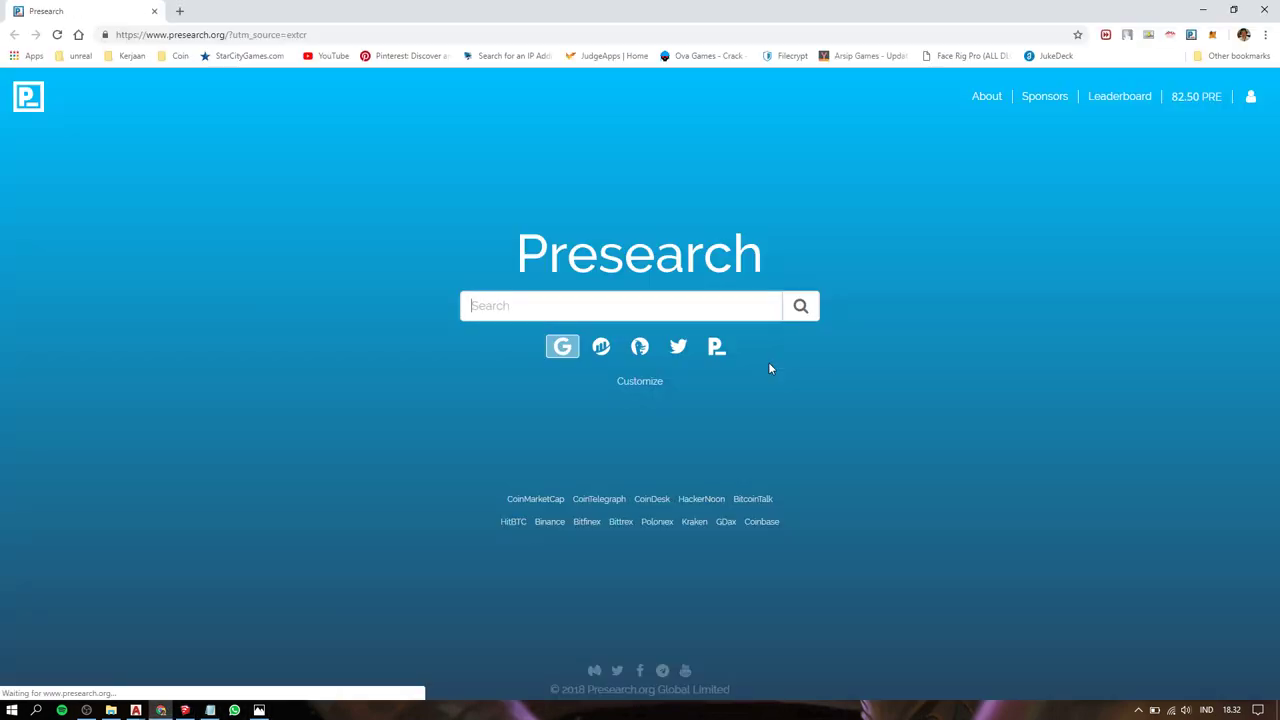
type("3")
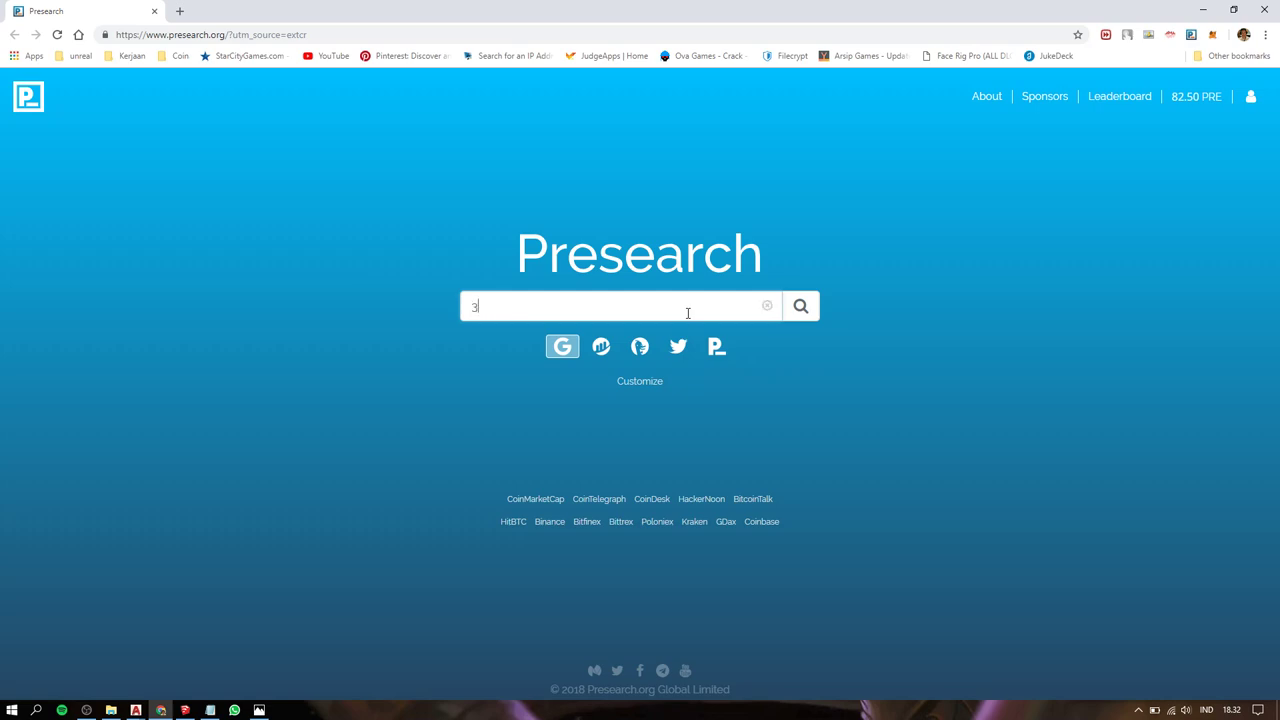
type("d war")
type("house")
key("Return")
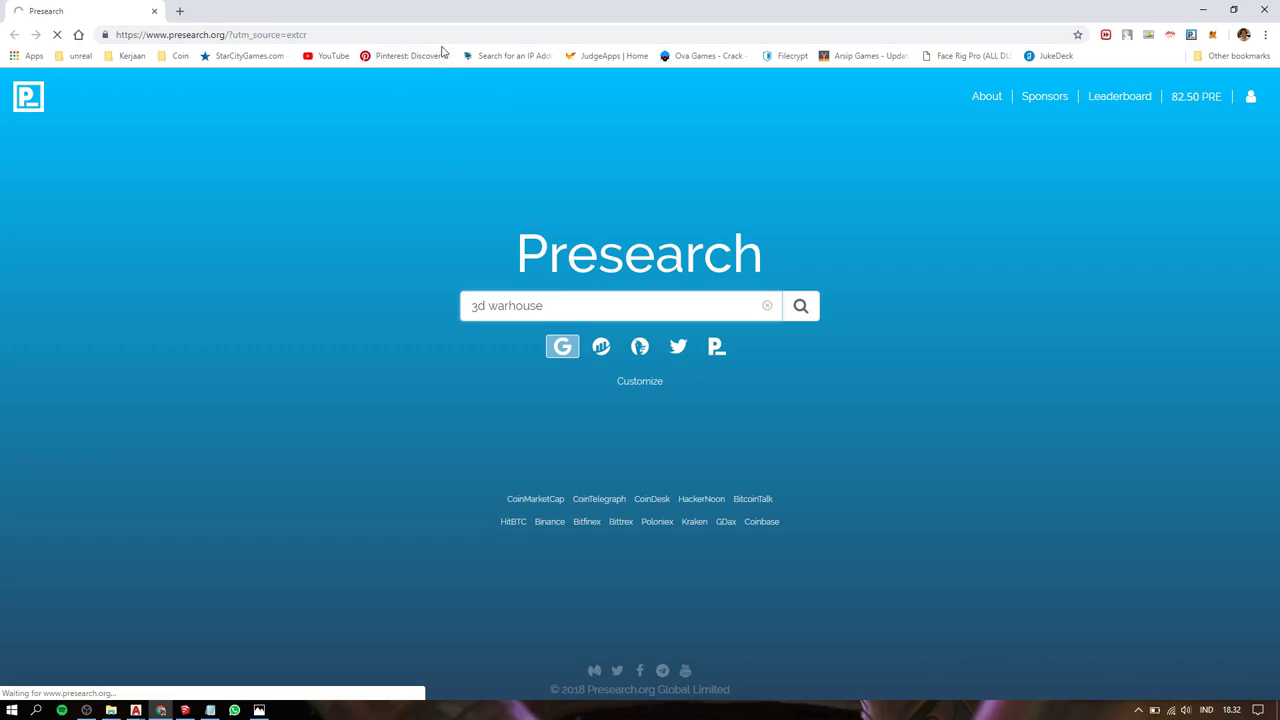
left_click(443, 35)
type("3dwa")
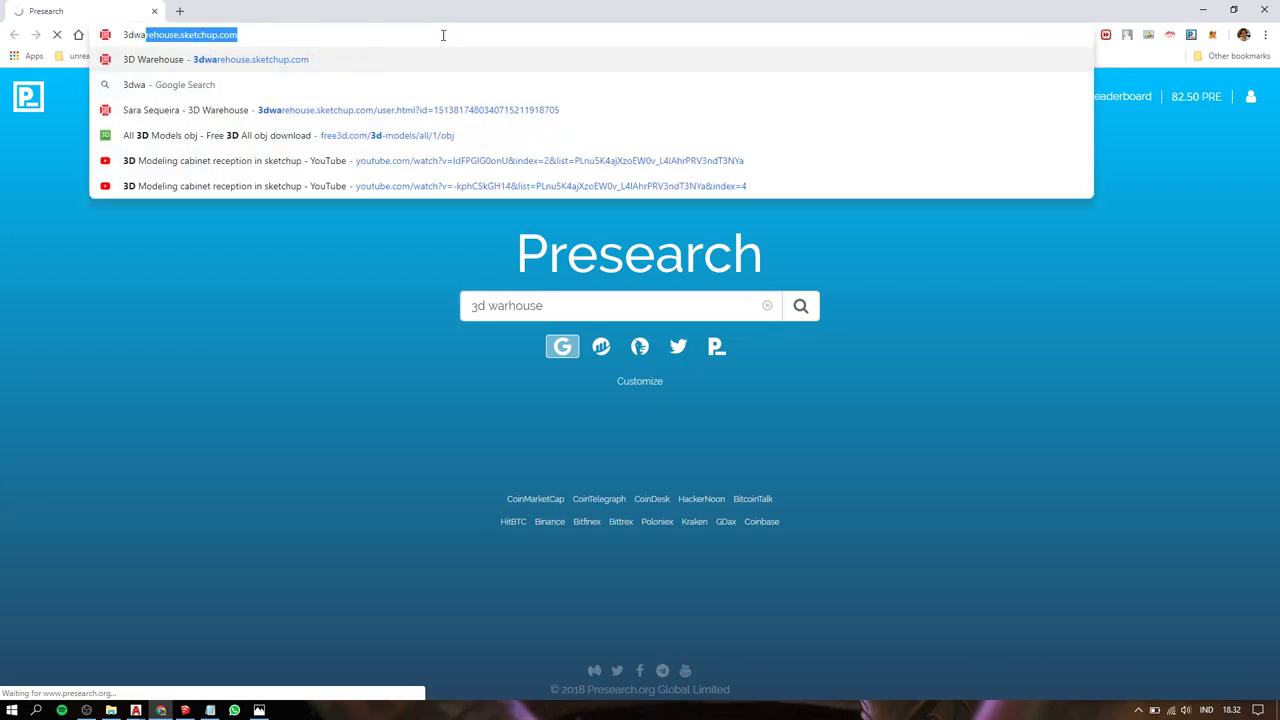
key("Return")
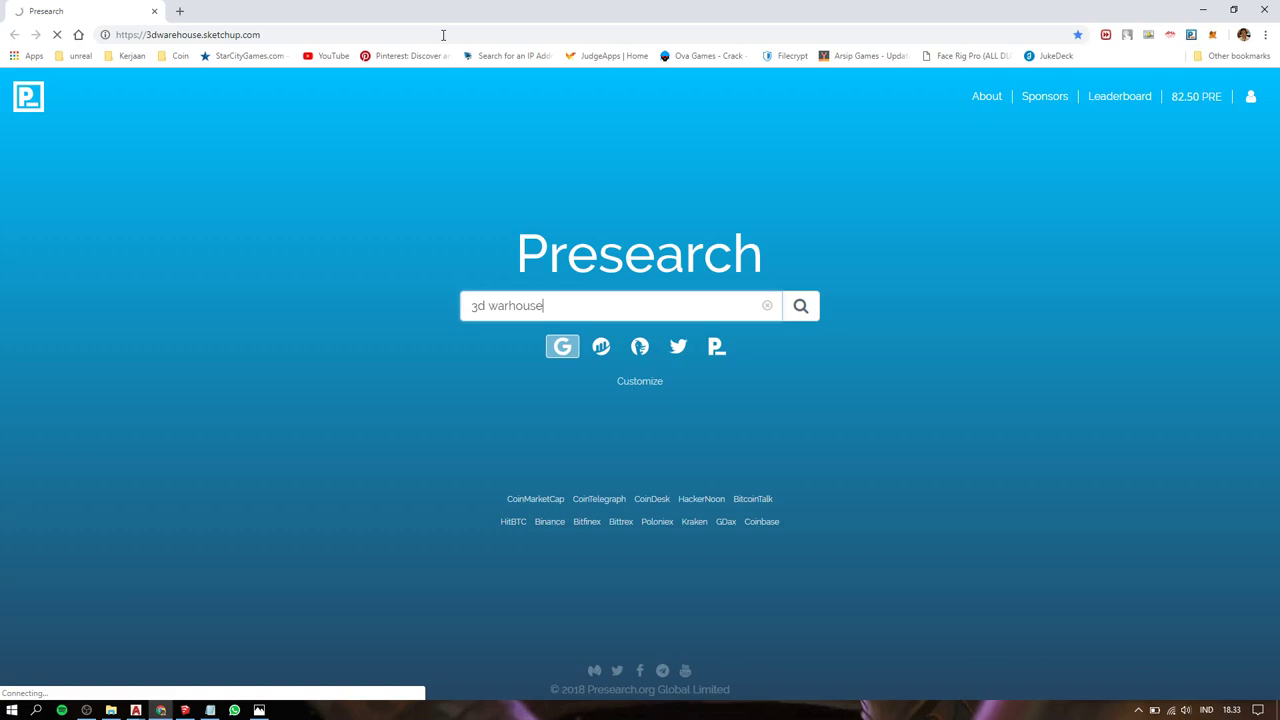
key("alt+Tab")
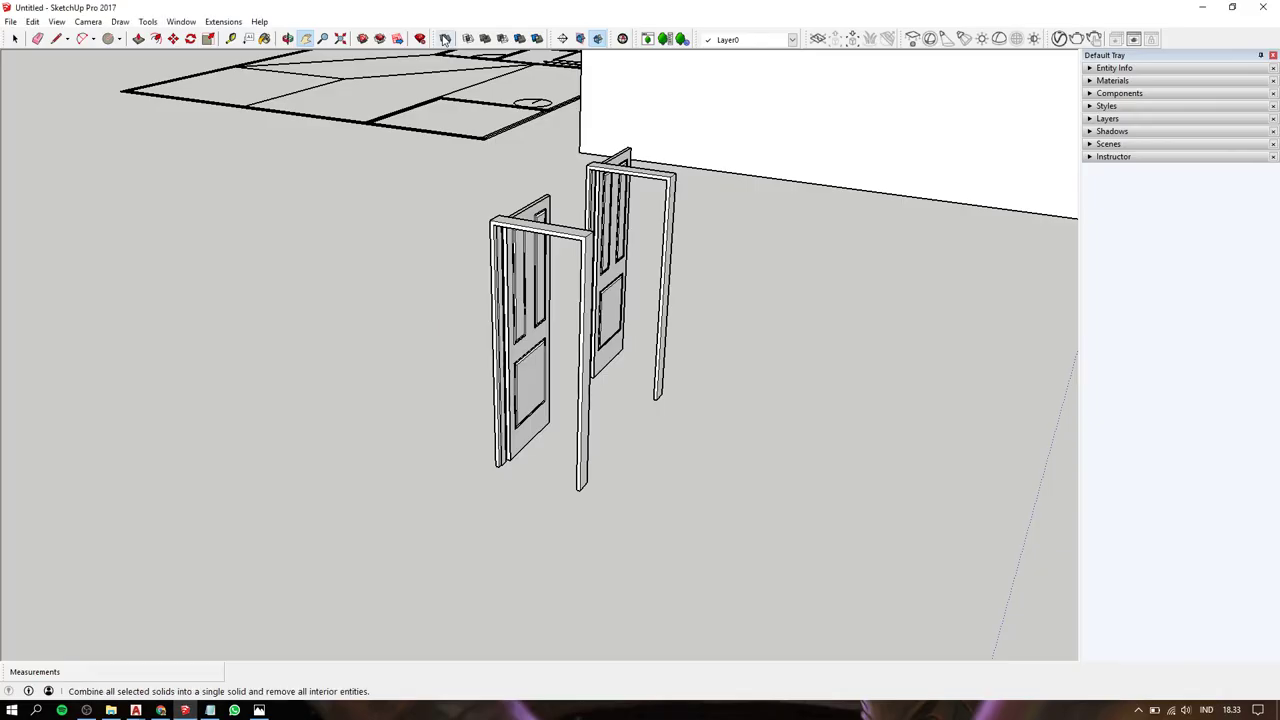
Delete the right door of the placed pair, keeping the left door.
left_click(515, 295)
mouse_move(515, 295)
middle_mouse_down()
mouse_move(423, 286)
mouse_move(476, 349)
mouse_move(629, 309)
mouse_move(423, 380)
middle_mouse_up()
left_click(559, 320)
key("Delete")
Orbit and zoom out around the whole house, with the building panned toward the top left.
scroll(420, 388, "up", 2)
scroll(419, 387, "down", 3)
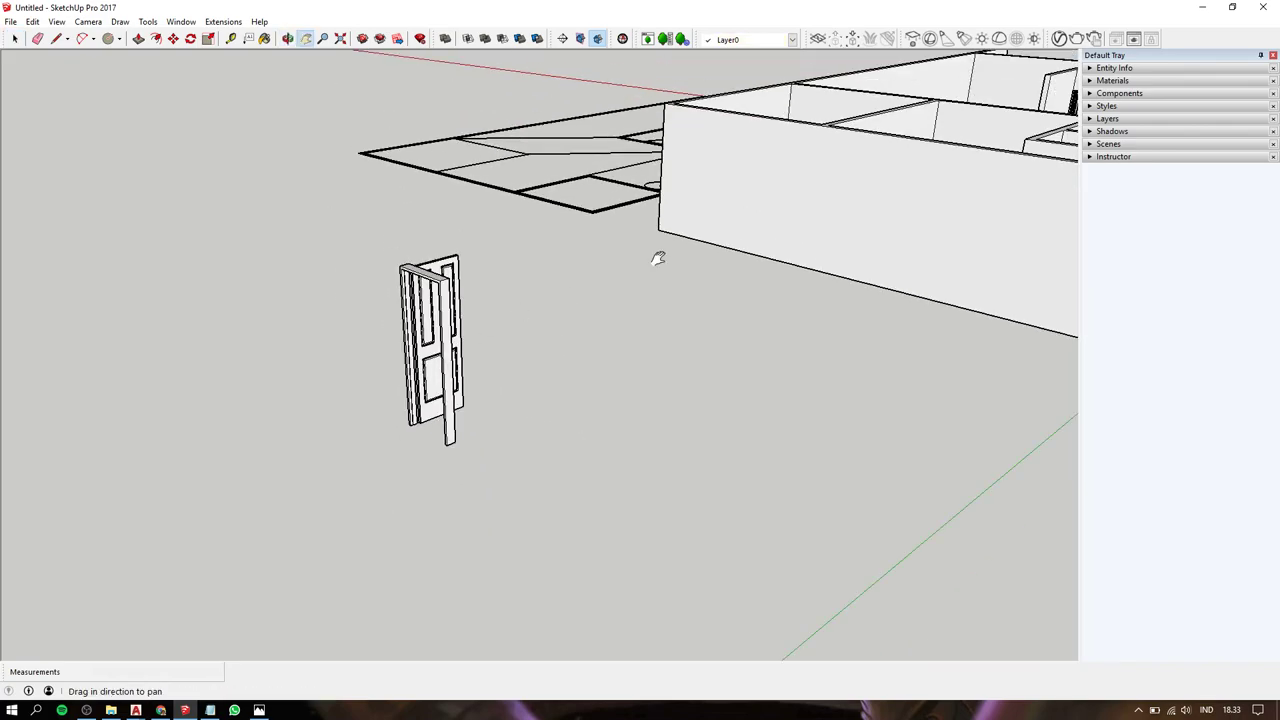
mouse_move(654, 257)
middle_mouse_down()
mouse_move(449, 363)
mouse_move(640, 300)
mouse_move(469, 405)
mouse_move(600, 380)
mouse_move(700, 385)
mouse_move(825, 496)
middle_mouse_up()
scroll(672, 287, "up", 4)
scroll(672, 287, "up", 2)
scroll(550, 313, "up", 3)
scroll(476, 374, "up", 3)
scroll(700, 385, "down", 3)
scroll(713, 383, "up", 3)
scroll(713, 383, "down", 3)
scroll(713, 383, "down", 2)
scroll(825, 496, "up", 2)
scroll(825, 496, "down", 3)
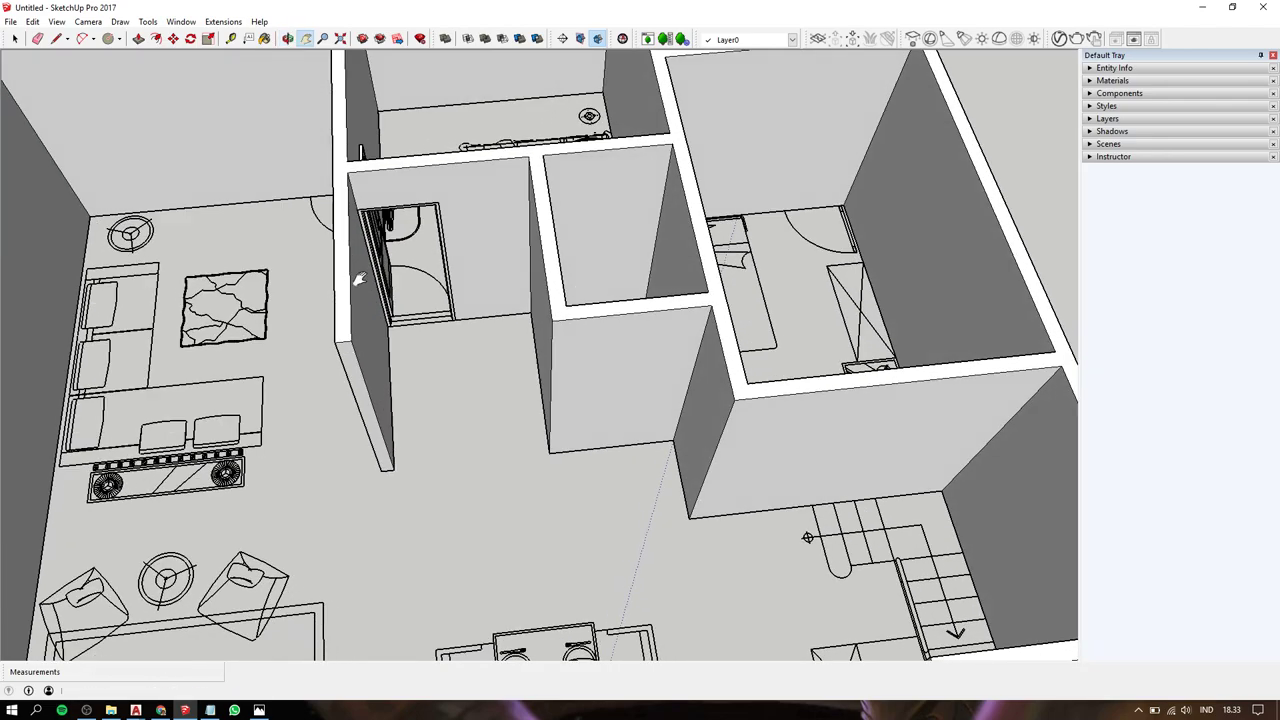
scroll(825, 496, "down", 3)
scroll(825, 496, "down", 3)
middle_click_drag(470, 450, 458, 154, "shift")
scroll(470, 390, "up", 2)
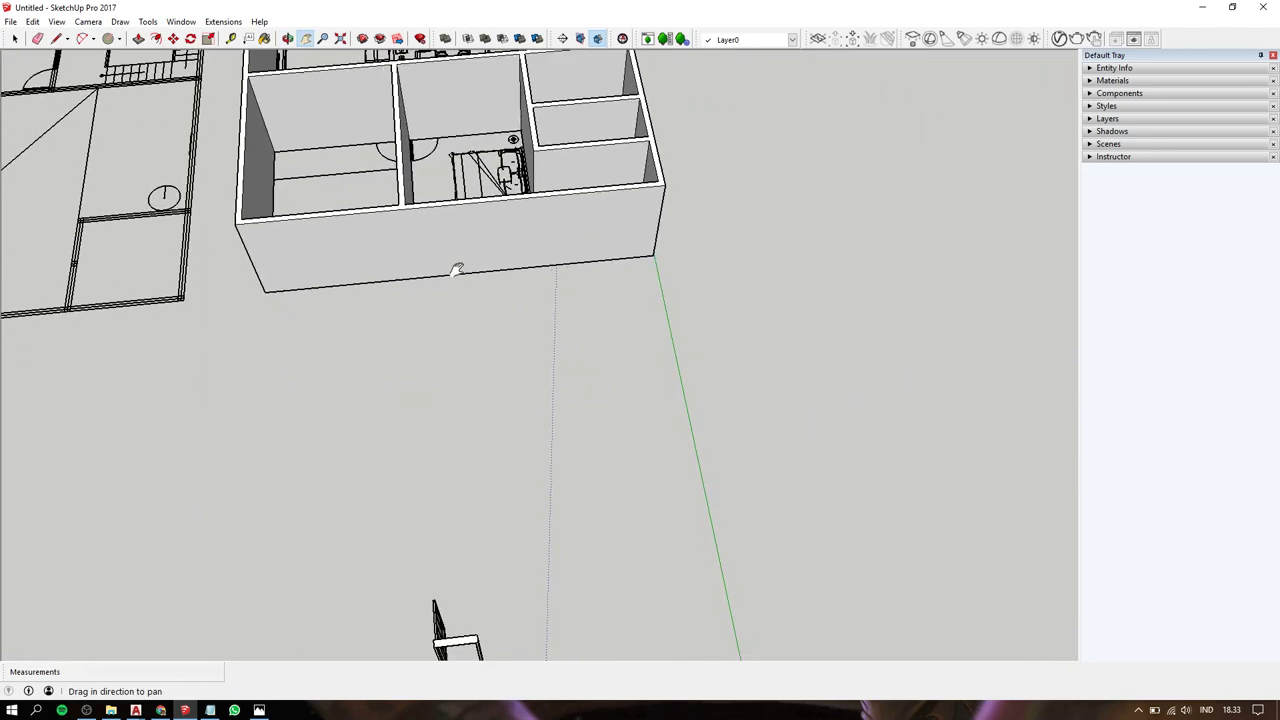
scroll(443, 328, "up", 5)
Orbit down into the building for a close view of the walls near the dining table.
mouse_move(443, 328)
middle_mouse_down()
mouse_move(428, 203)
mouse_move(394, 123)
middle_mouse_up()
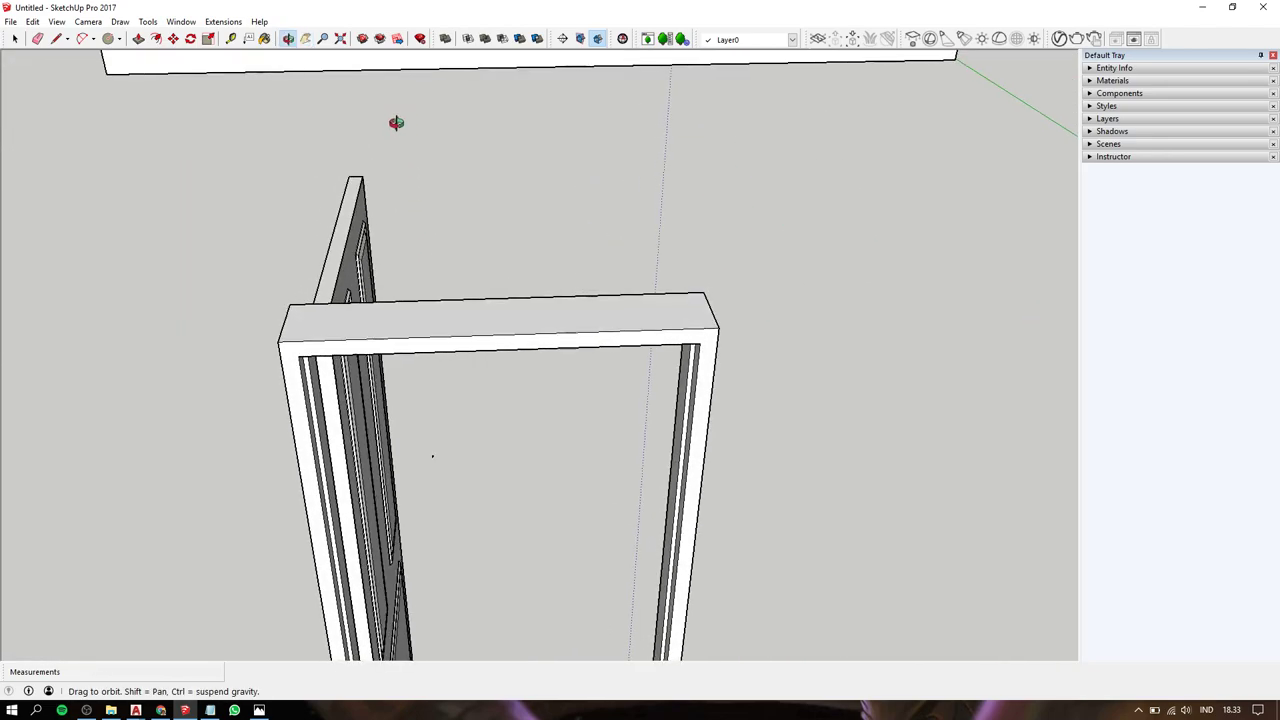
scroll(390, 245, "down", 1)
scroll(390, 242, "down", 3)
scroll(388, 236, "down", 2)
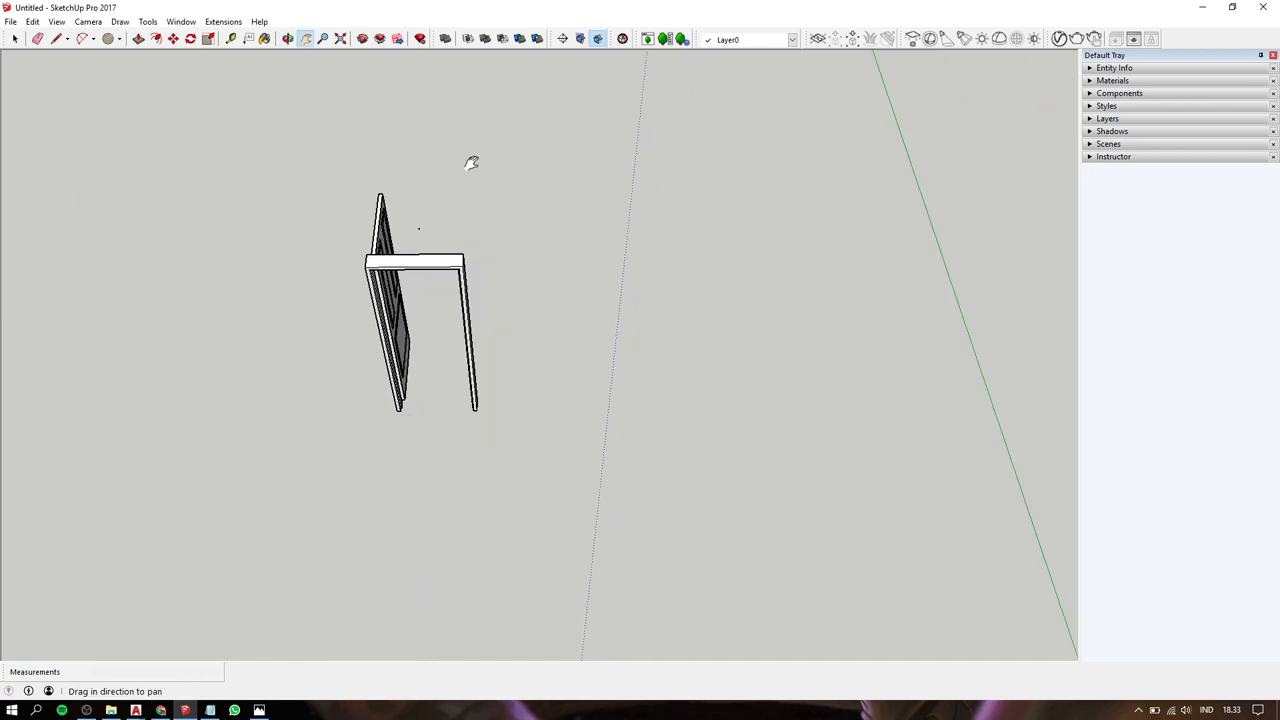
scroll(440, 250, "up", 1)
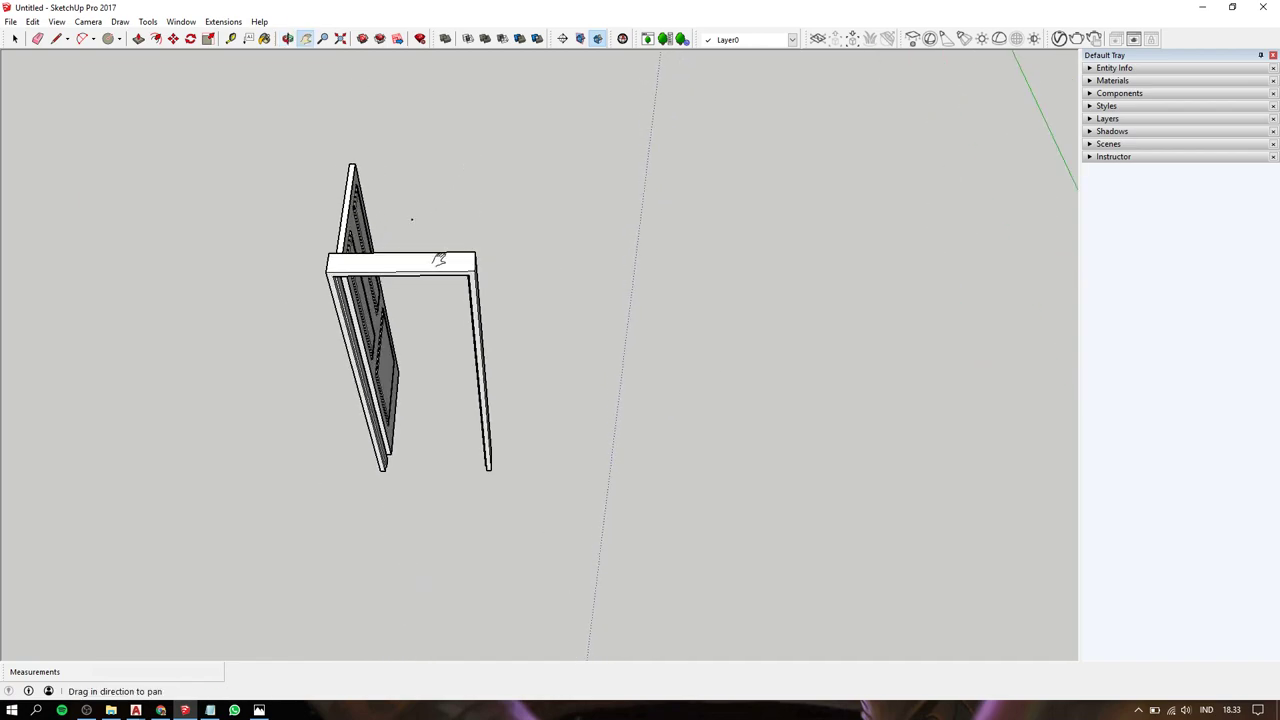
scroll(440, 215, "down", 2)
scroll(434, 206, "down", 2)
left_click_drag(434, 206, 491, 507)
middle_click_drag(491, 507, 498, 226)
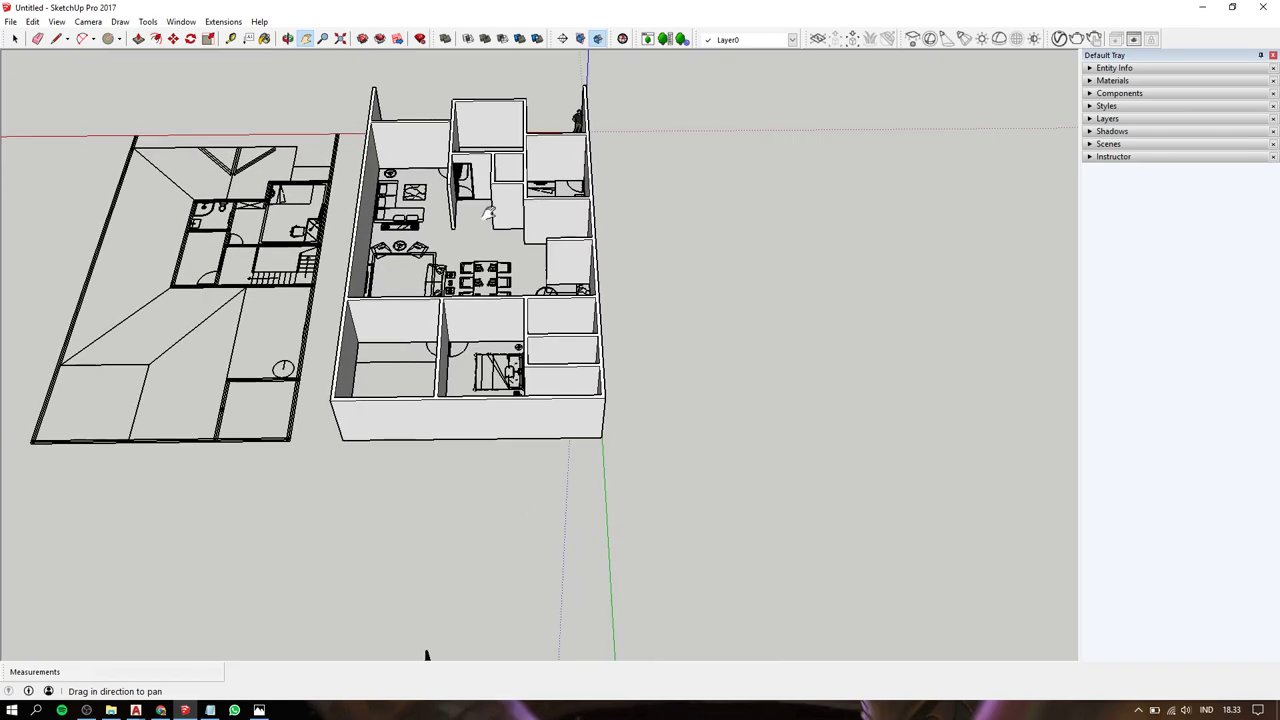
scroll(498, 226, "up", 2)
scroll(464, 152, "up", 2)
middle_click_drag(464, 152, 385, 228)
scroll(385, 228, "up", 3)
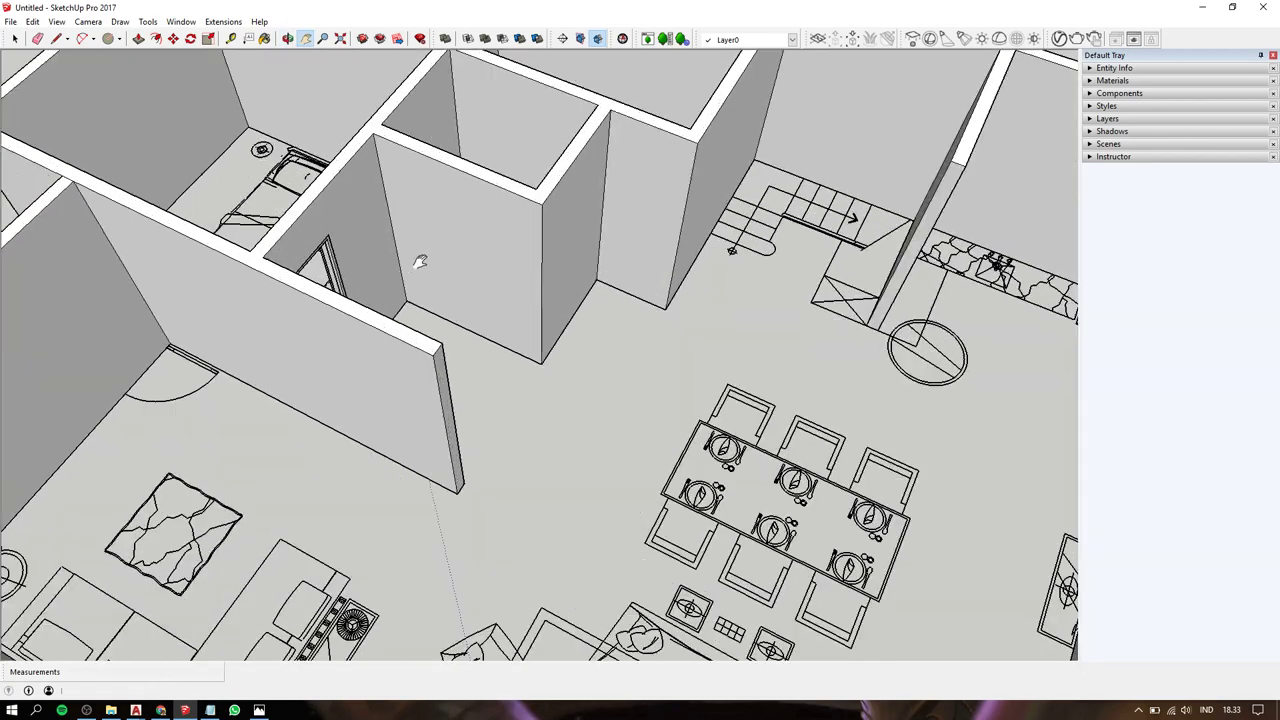
scroll(457, 266, "up", 2)
middle_click_drag(457, 266, 626, 280)
key("space")
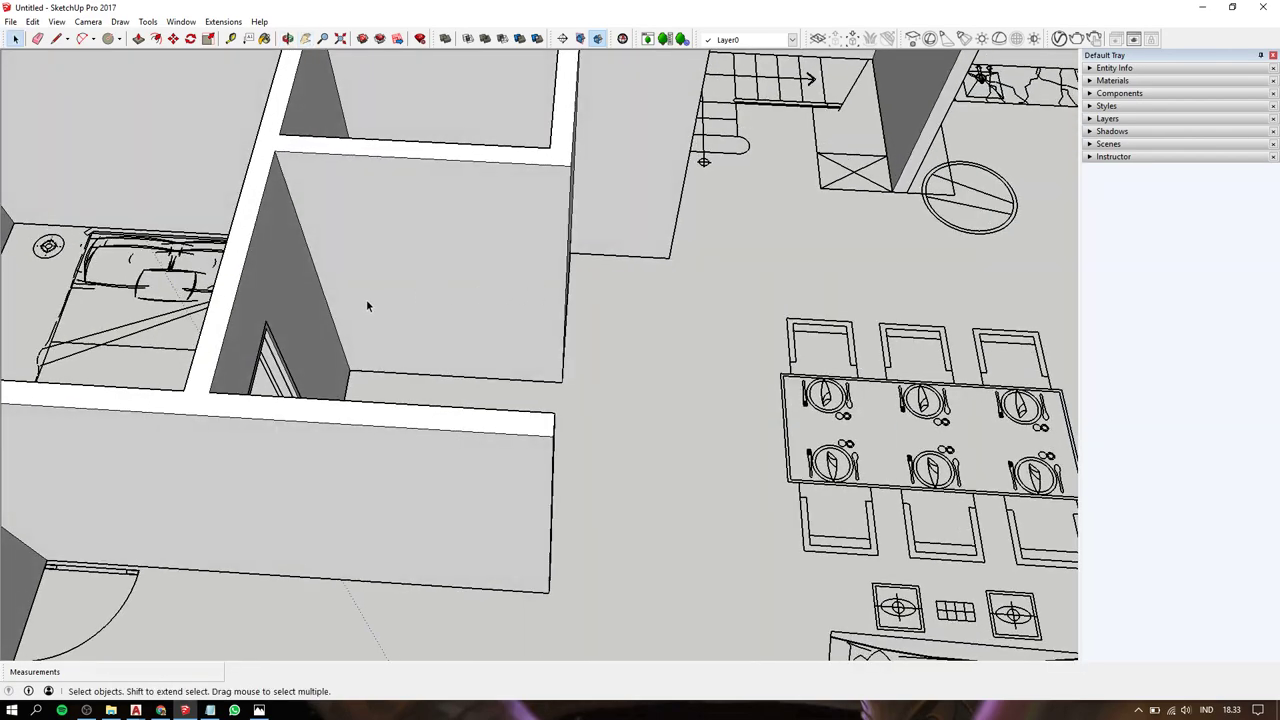
scroll(366, 299, "up", 1)
Enter the wall group and draw a 2400 mm vertical line from its base midpoint.
scroll(376, 319, "up", 2)
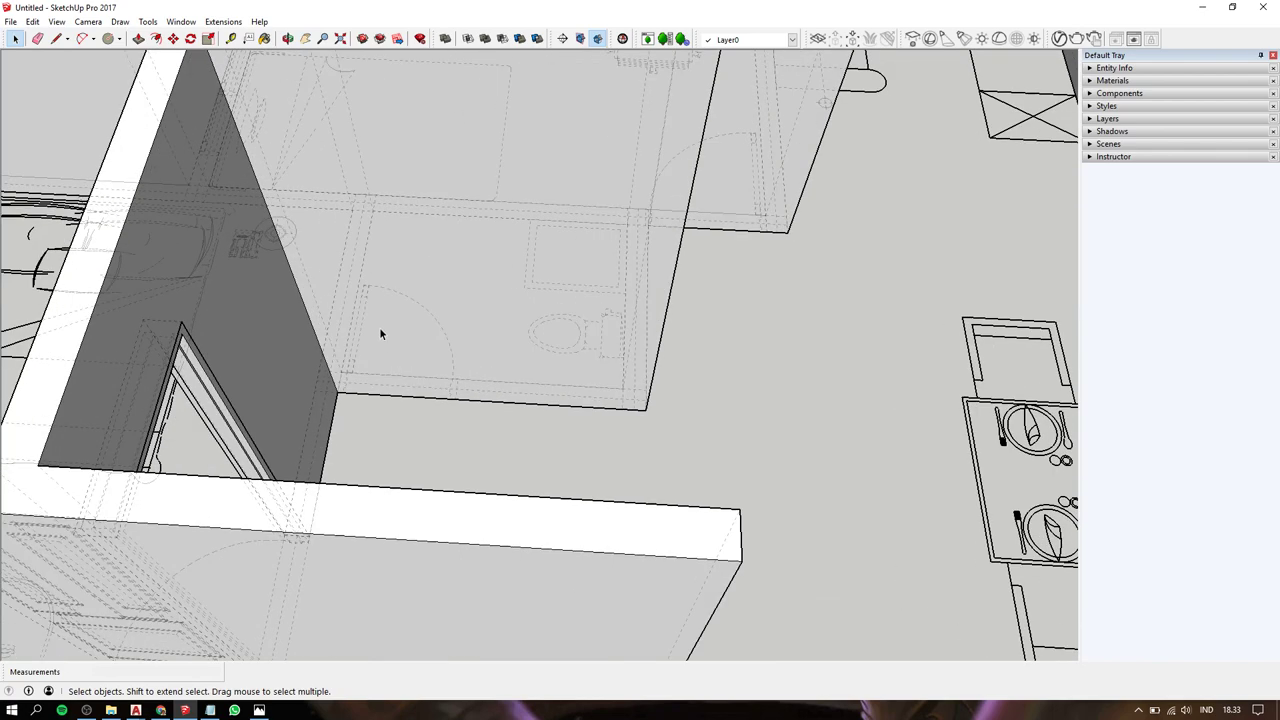
key("l")
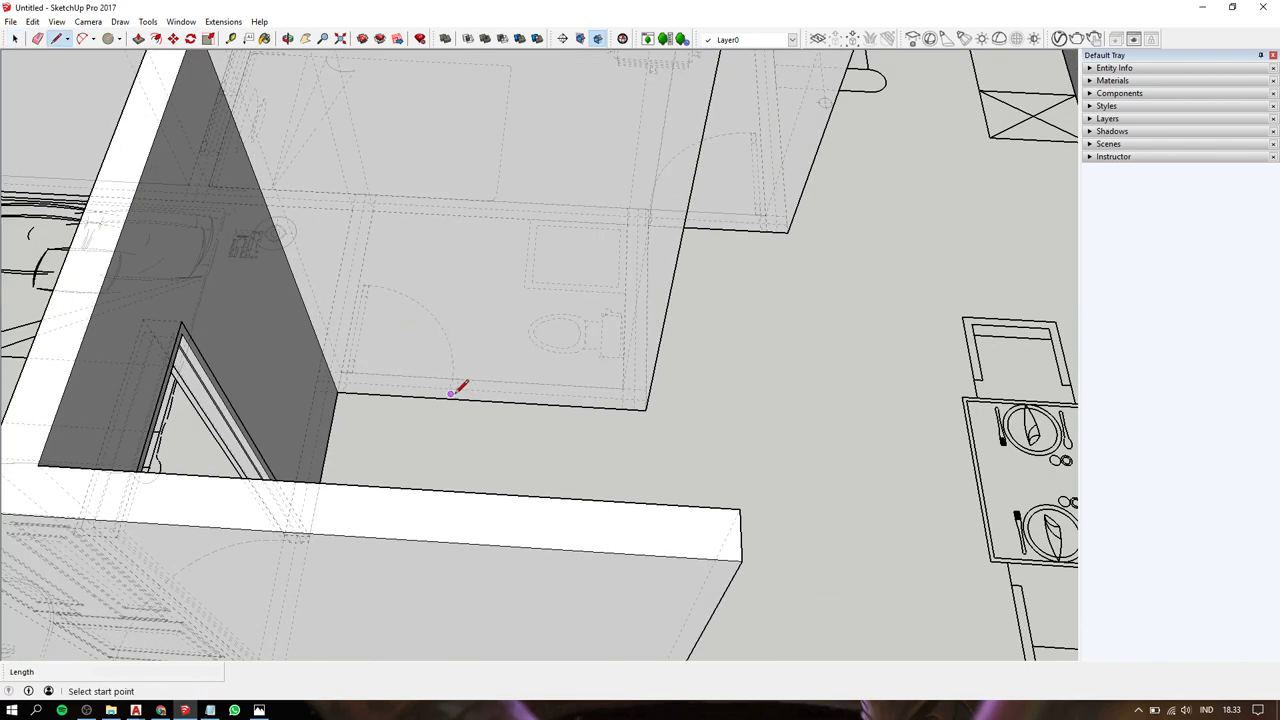
key("space")
double_click(466, 361)
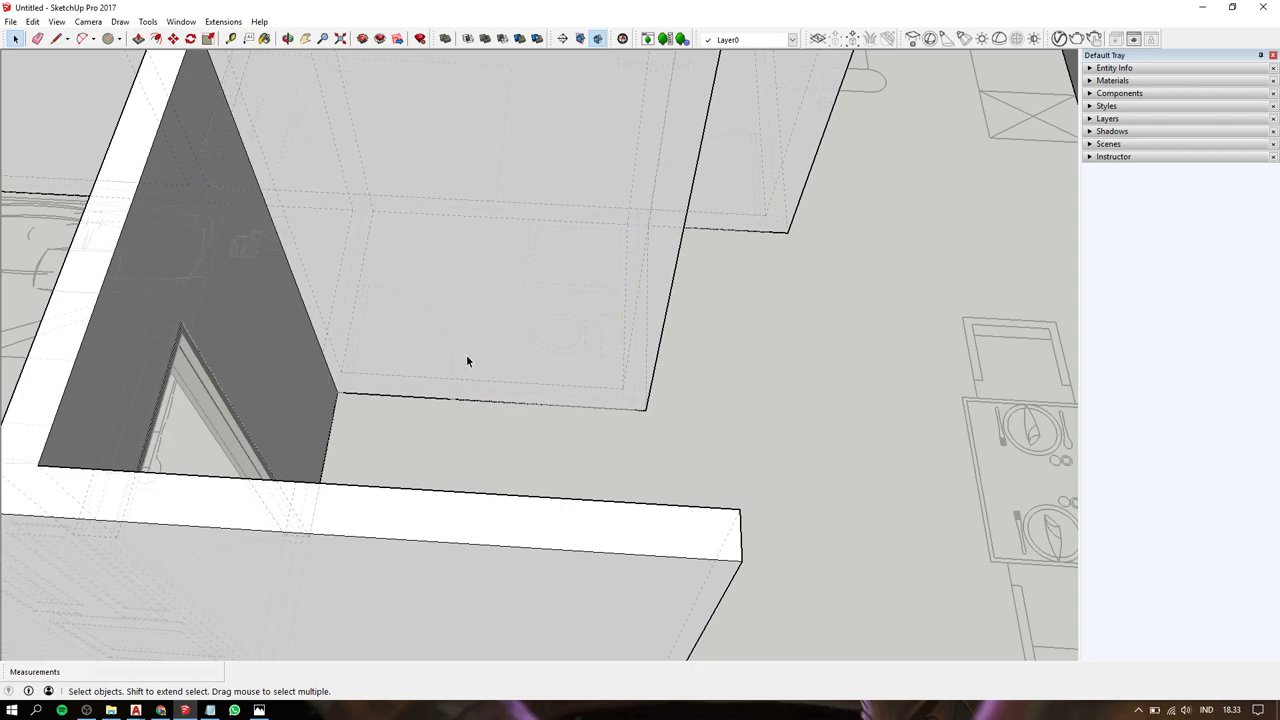
key("l")
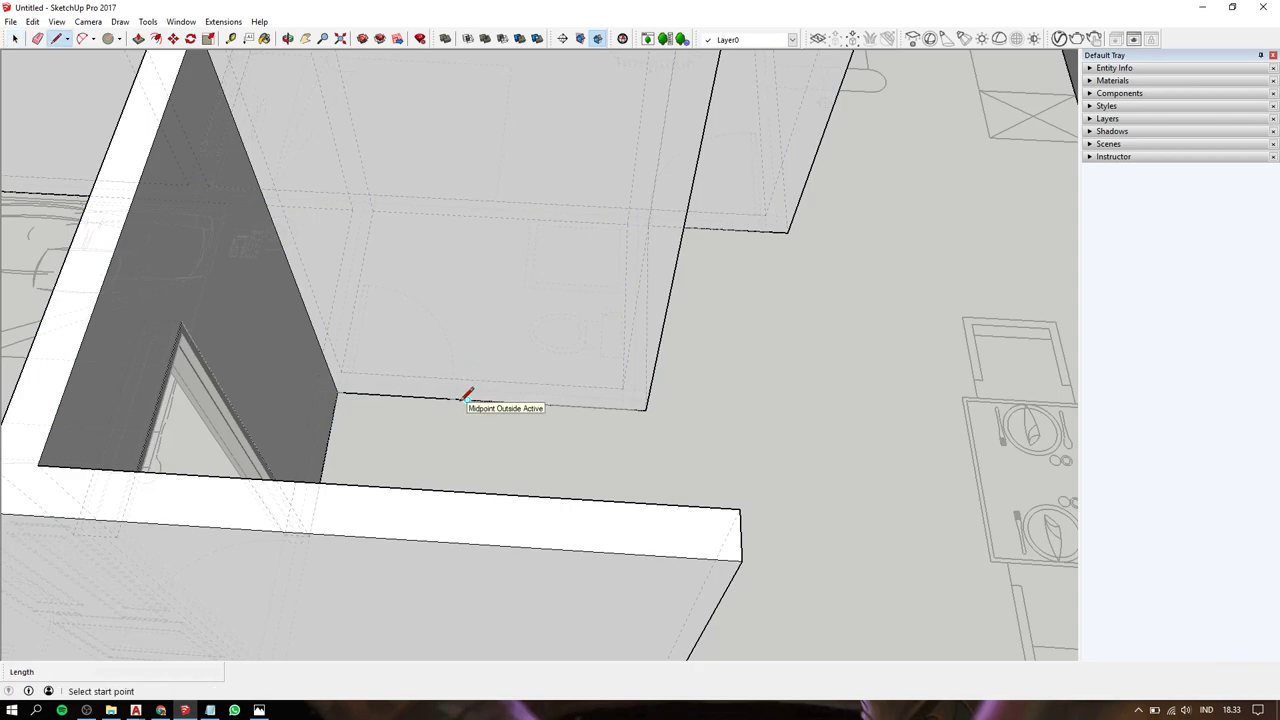
left_click(455, 399)
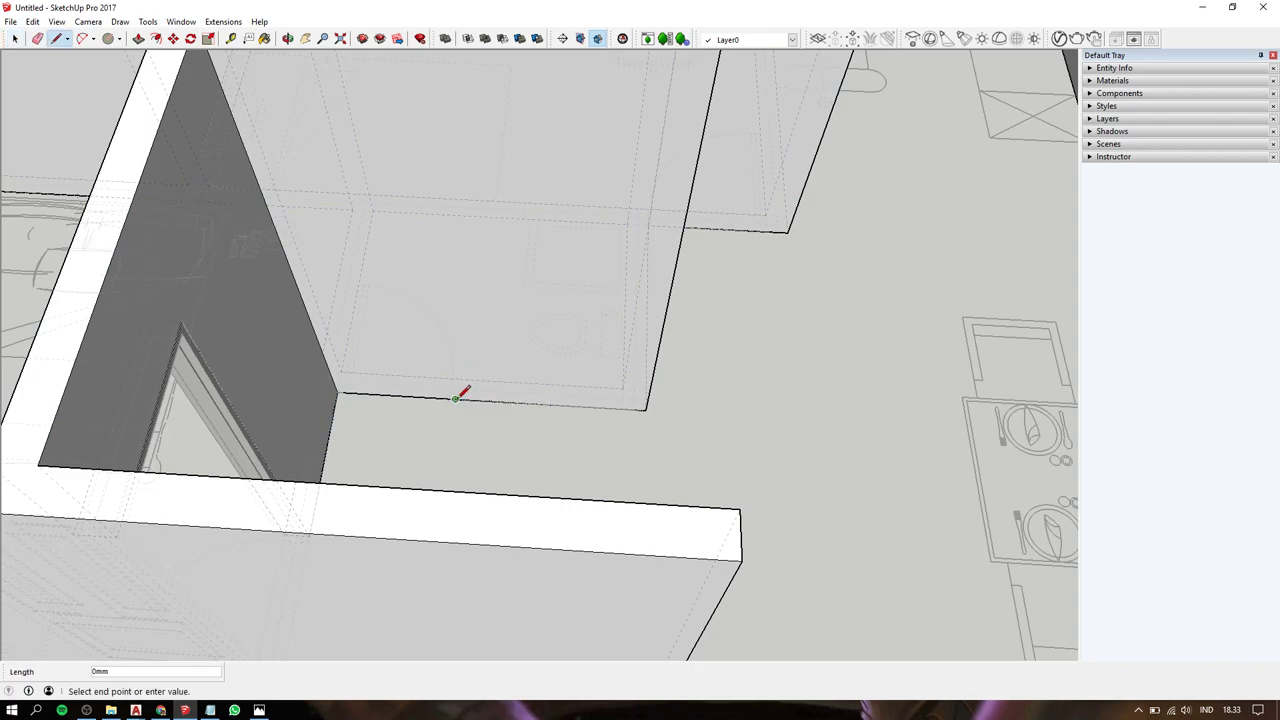
type("2400")
key("Return")
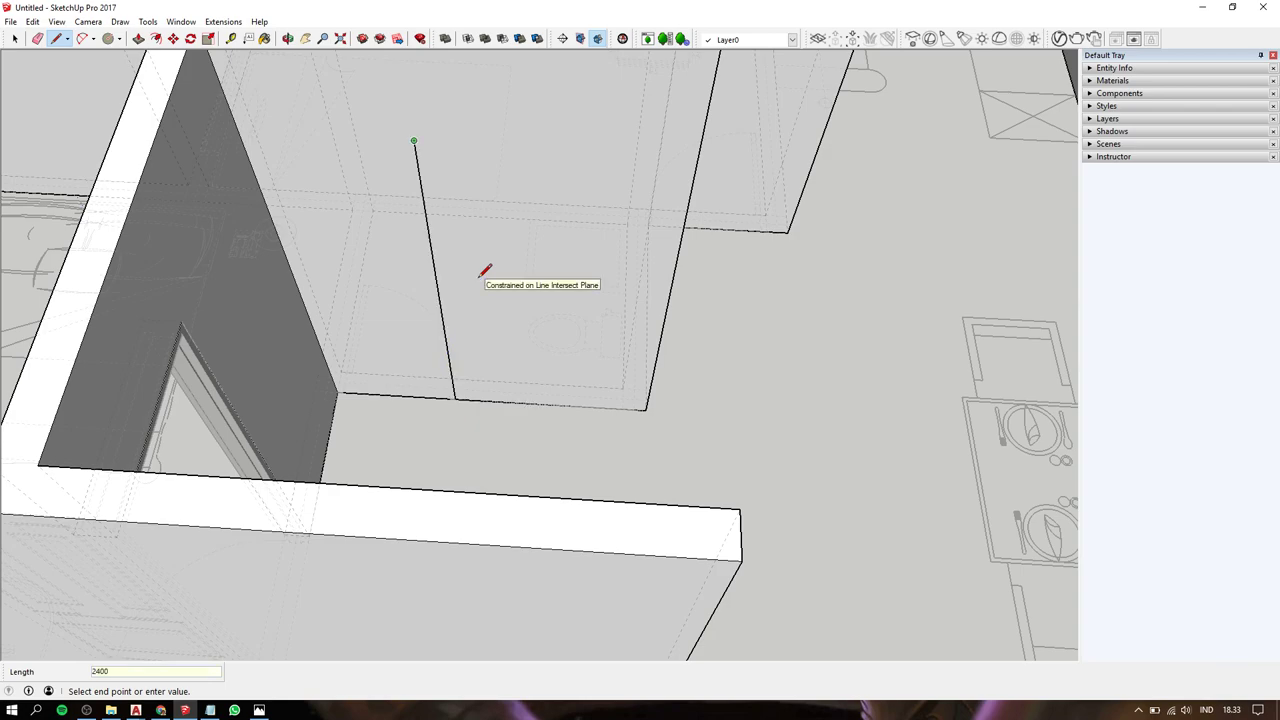
Draw the door-opening rectangle from the line top to the wall corner and push it 150 mm through.
key("t")
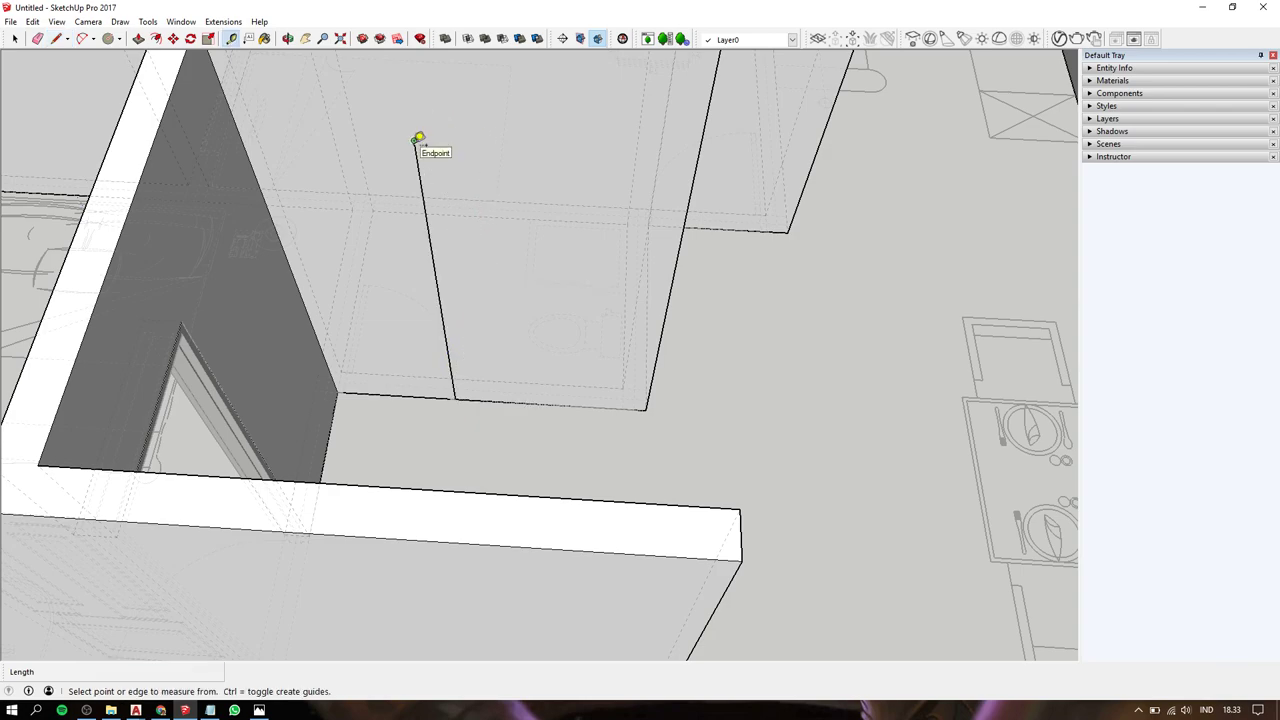
key("r")
left_click(414, 140)
left_click(338, 390)
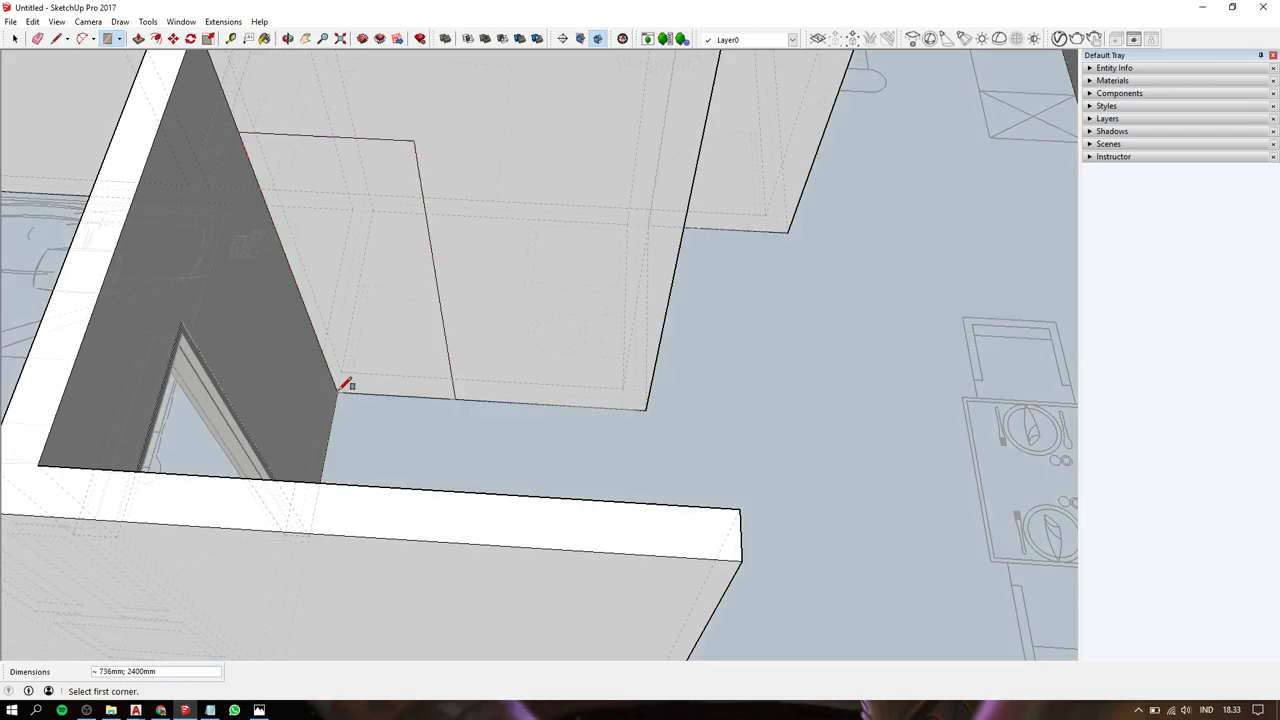
key("space")
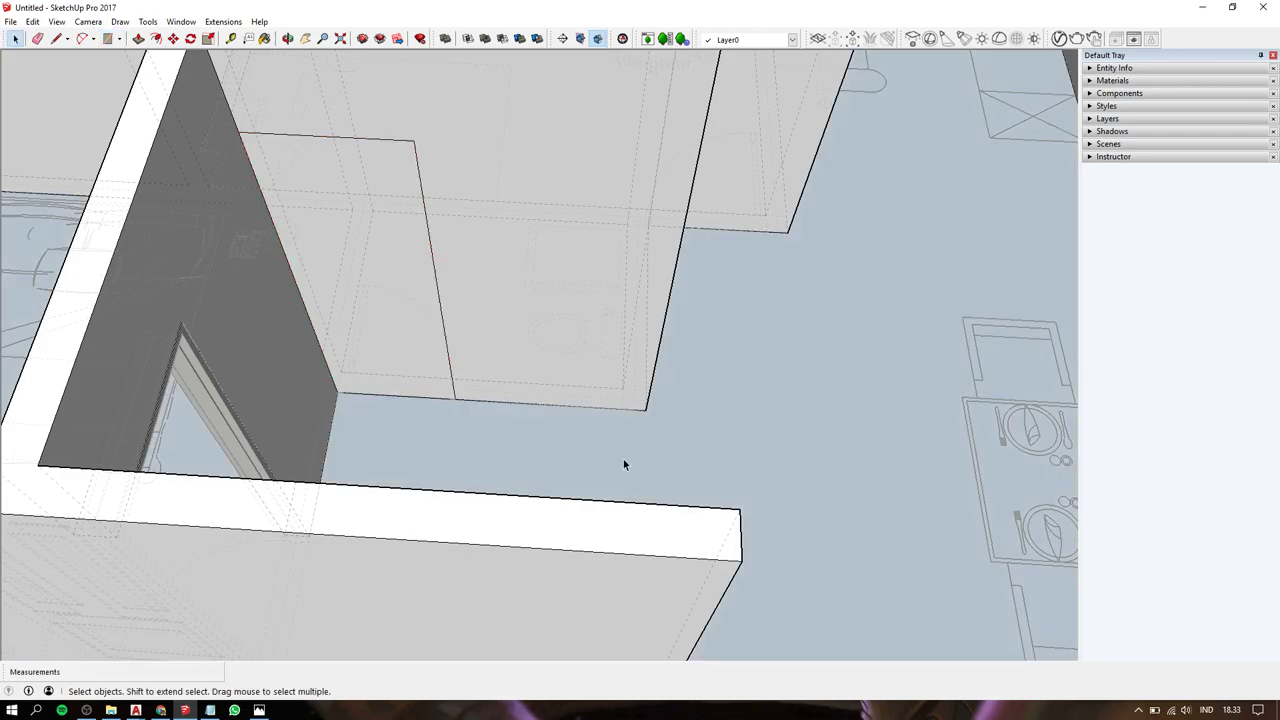
left_click(626, 457)
left_click(413, 337)
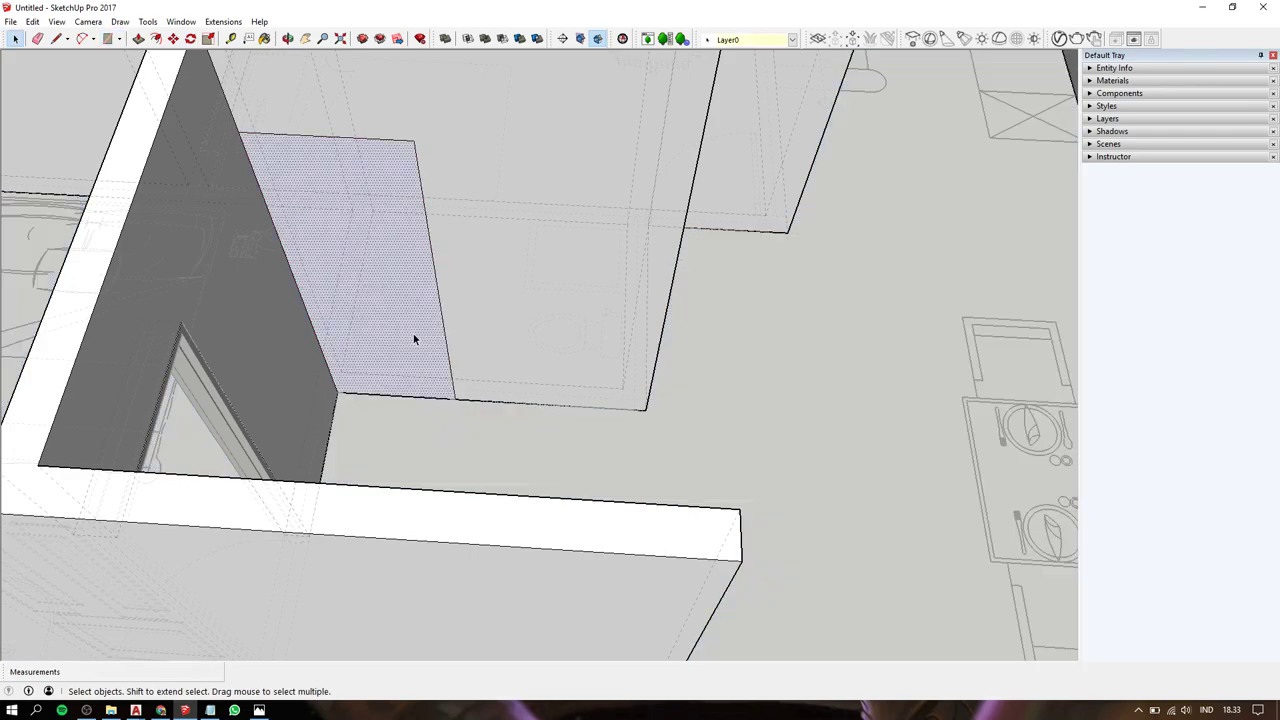
key("p")
left_click_drag(394, 336, 417, 305)
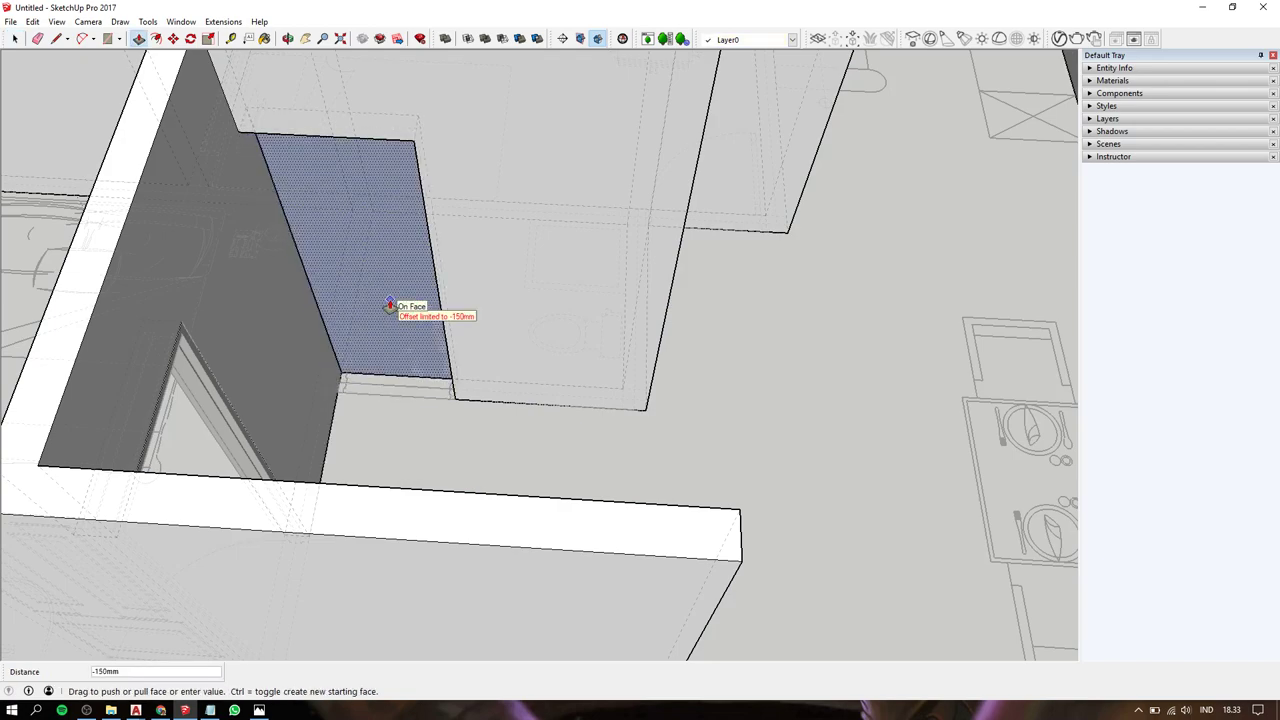
Orbit to check the new opening, then bring the wall corner near the stairs into view.
middle_click_drag(417, 305, 343, 354)
key("space")
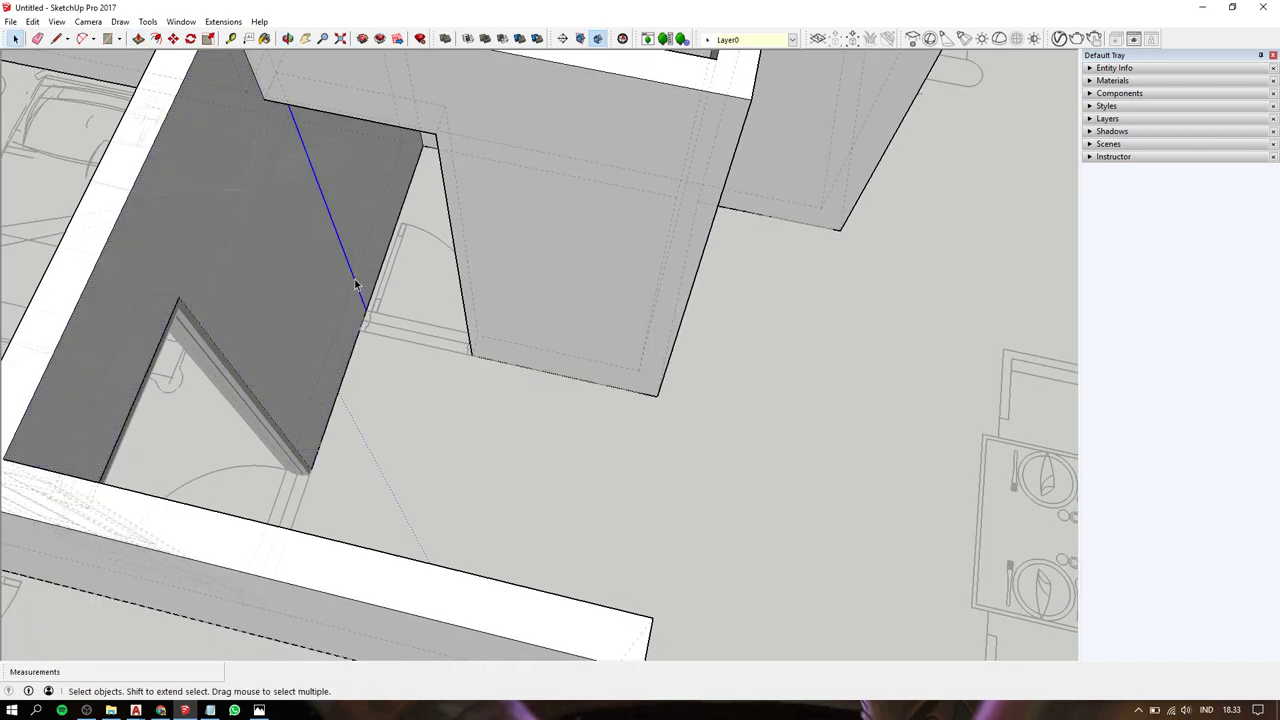
mouse_move(354, 283)
middle_mouse_down()
mouse_move(240, 309)
mouse_move(351, 240)
middle_mouse_up()
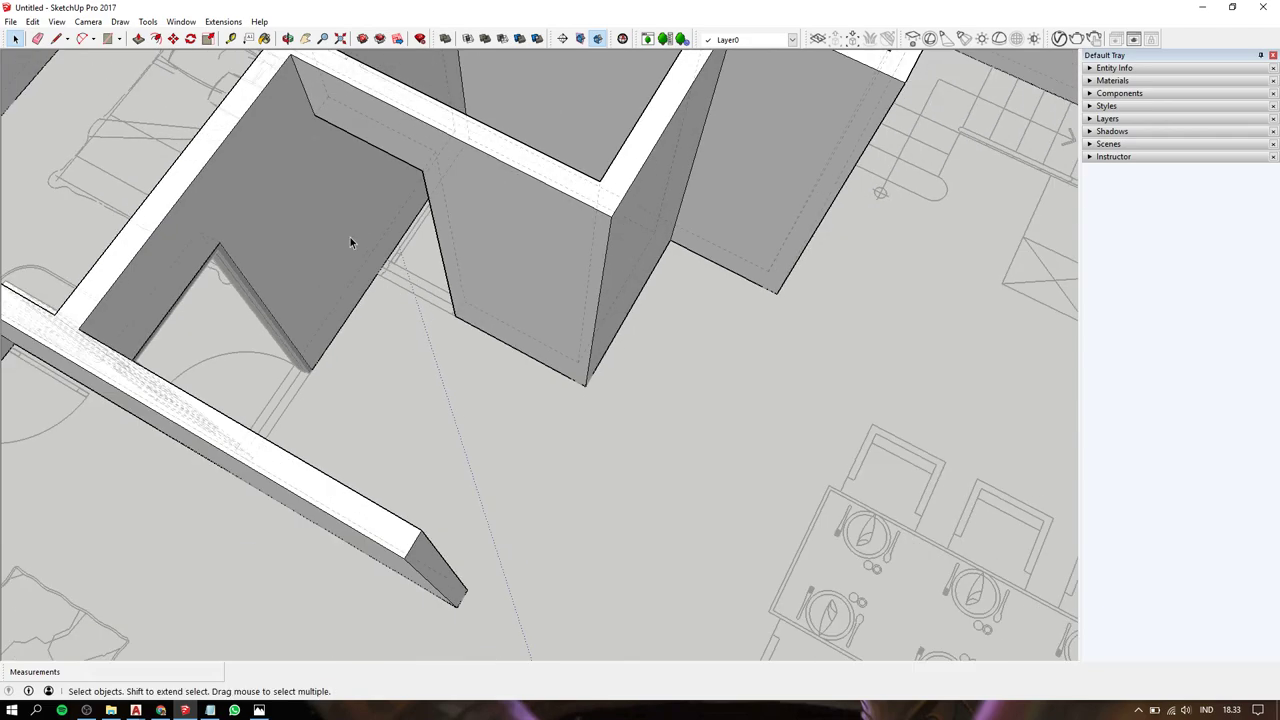
scroll(618, 287, "down", 3)
mouse_move(618, 287)
middle_mouse_down()
mouse_move(471, 214)
mouse_move(609, 257)
mouse_move(582, 297)
middle_mouse_up()
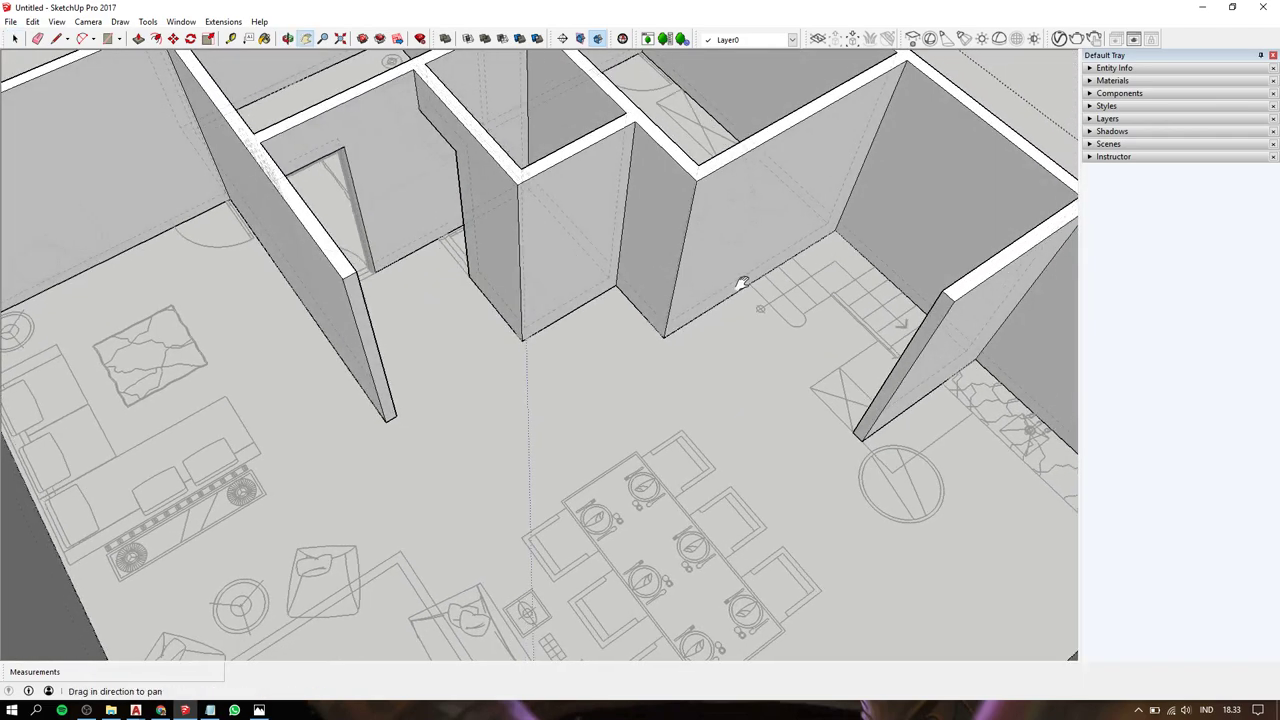
scroll(582, 297, "up", 2)
scroll(474, 300, "up", 3)
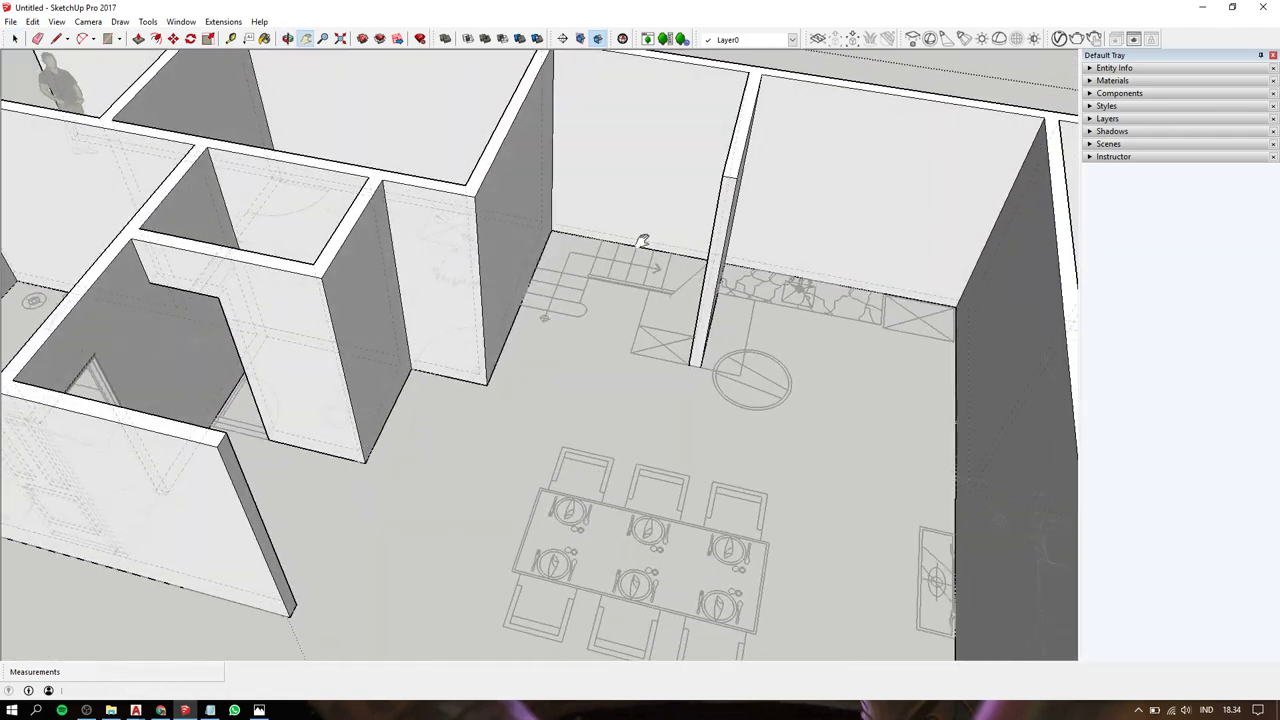
scroll(405, 375, "up", 3)
scroll(405, 375, "up", 2)
mouse_move(486, 363)
middle_mouse_down()
mouse_move(586, 380)
mouse_move(562, 436)
middle_mouse_up()
Draw a 2400 mm vertical line at the wall corner and an 850 mm wide door rectangle.
key("l")
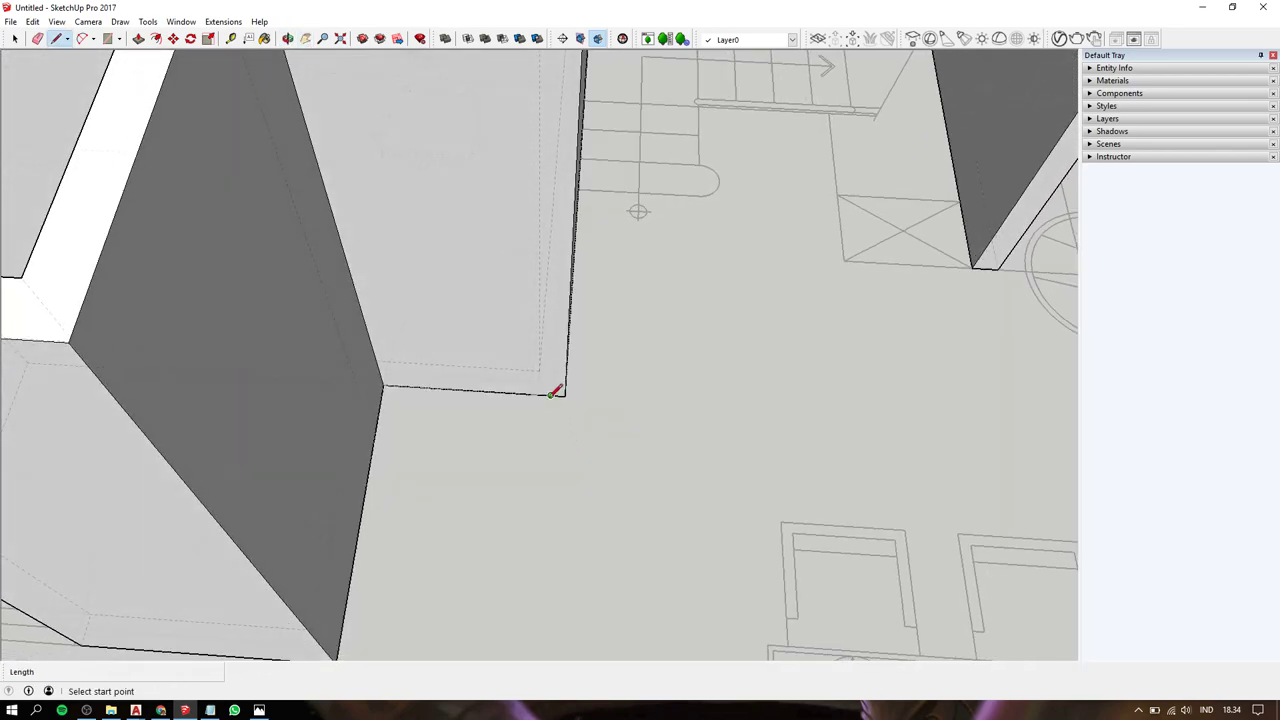
left_click(537, 394)
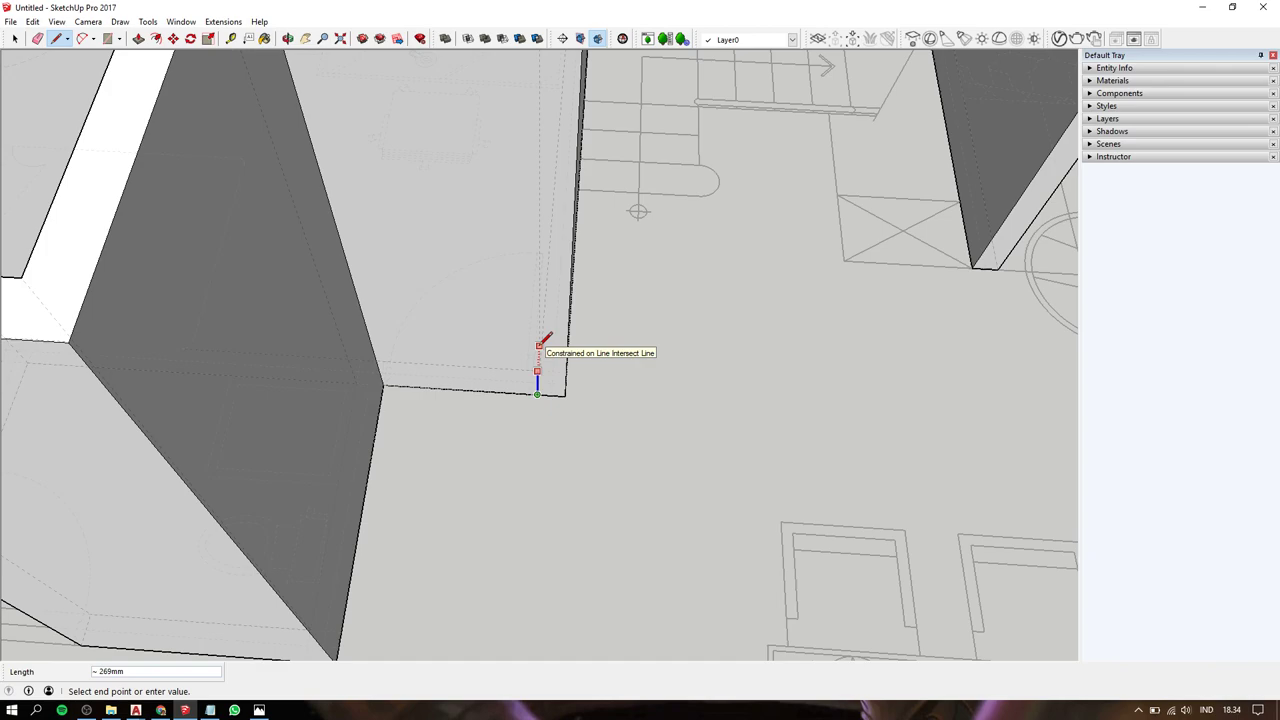
type("2400")
key("Return")
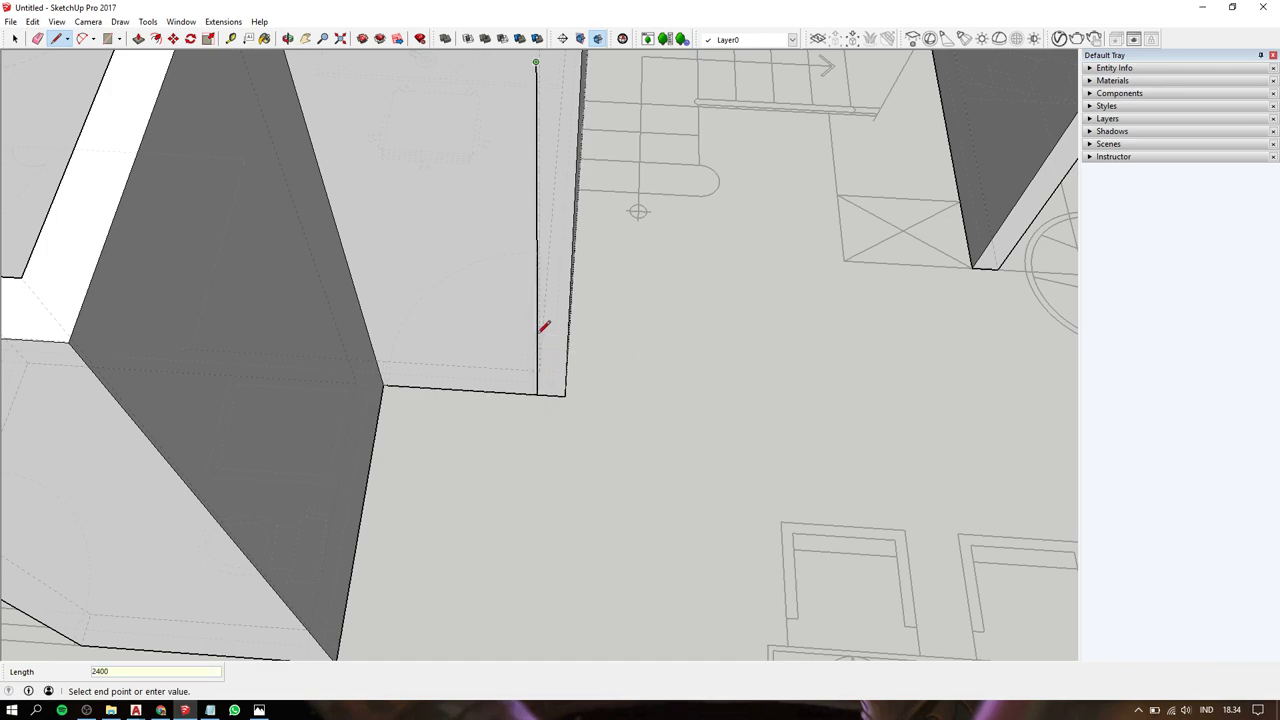
key("r")
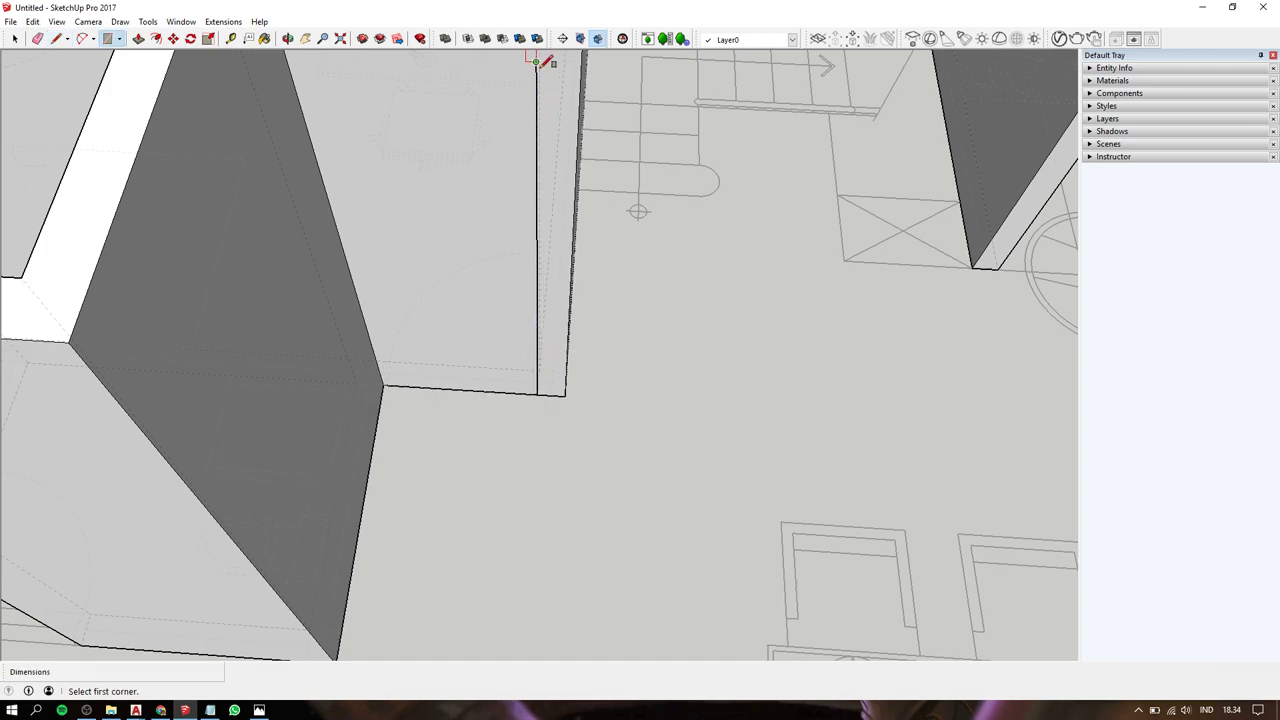
left_click(536, 62)
left_click(386, 386)
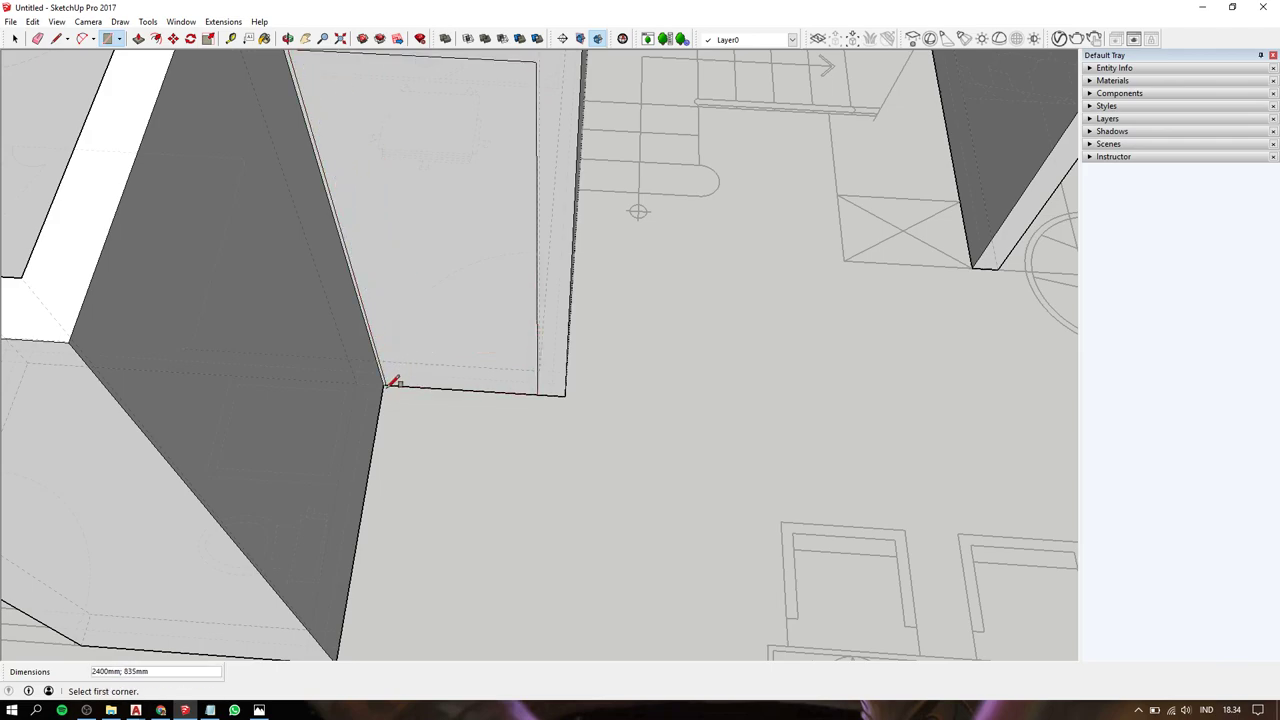
left_click(536, 62)
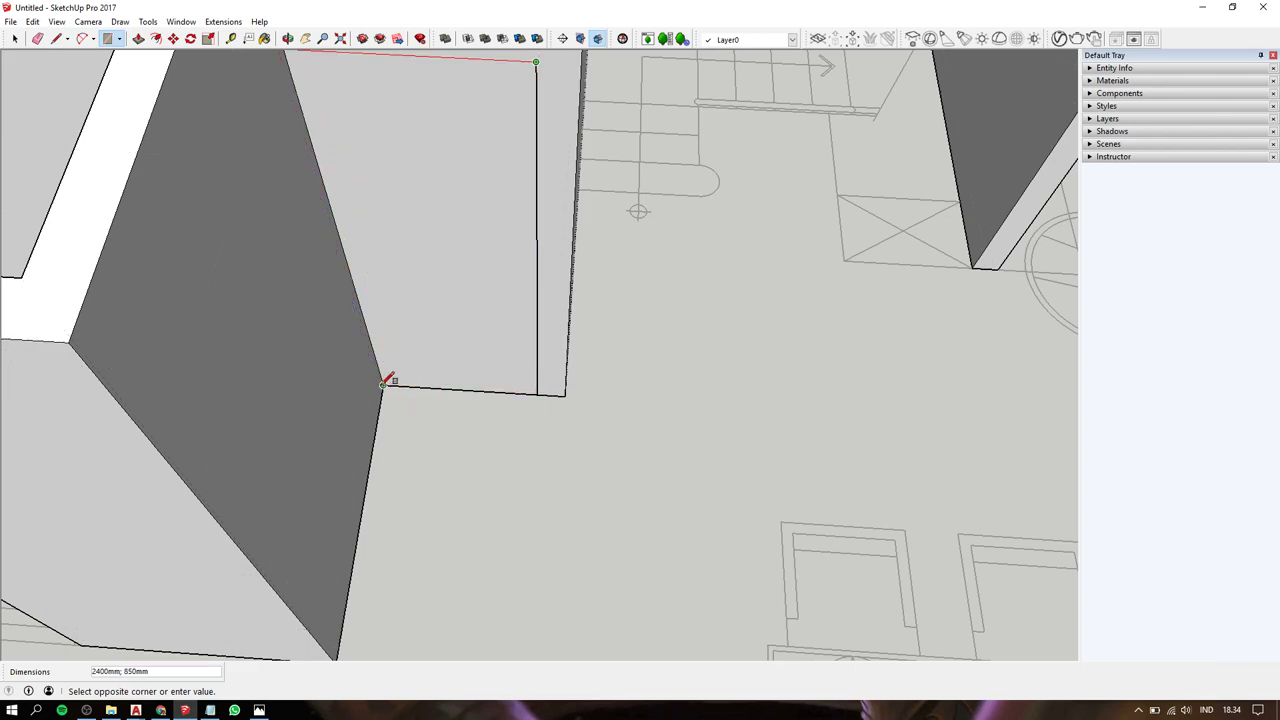
left_click(384, 384)
Push the new rectangle face 150 mm through the wall.
key("space")
left_click(436, 296)
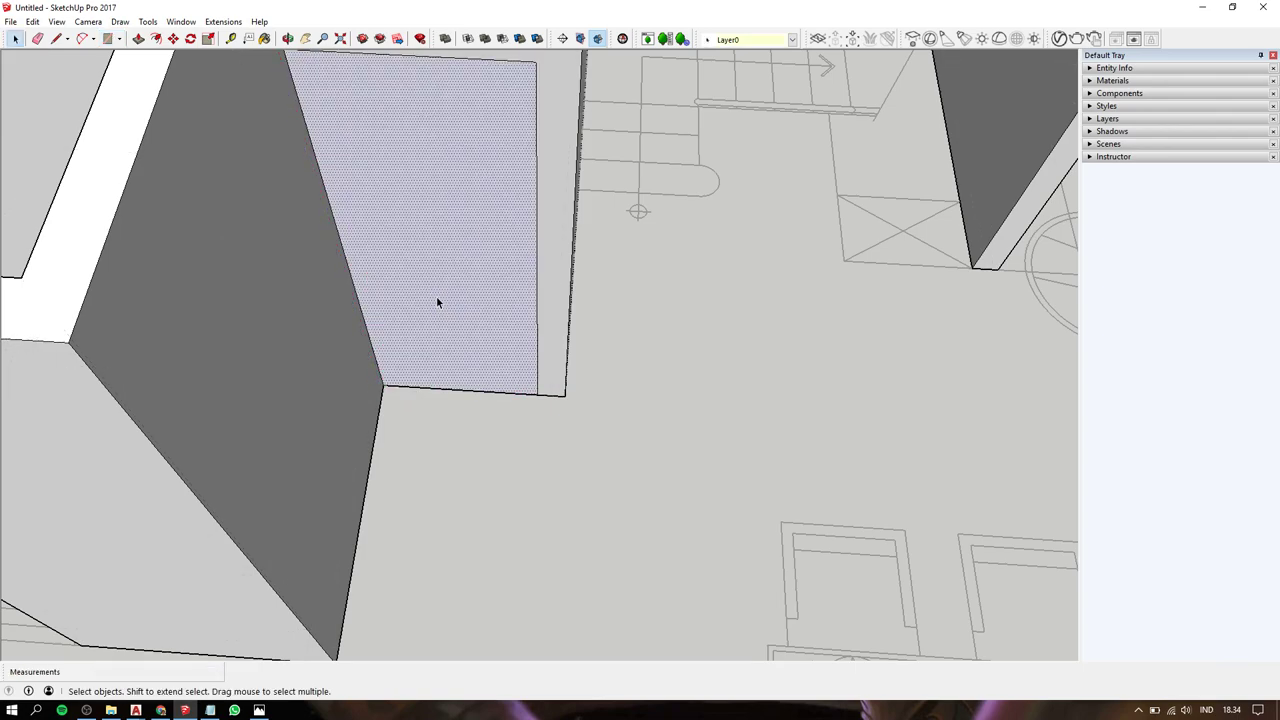
key("p")
left_click(448, 258)
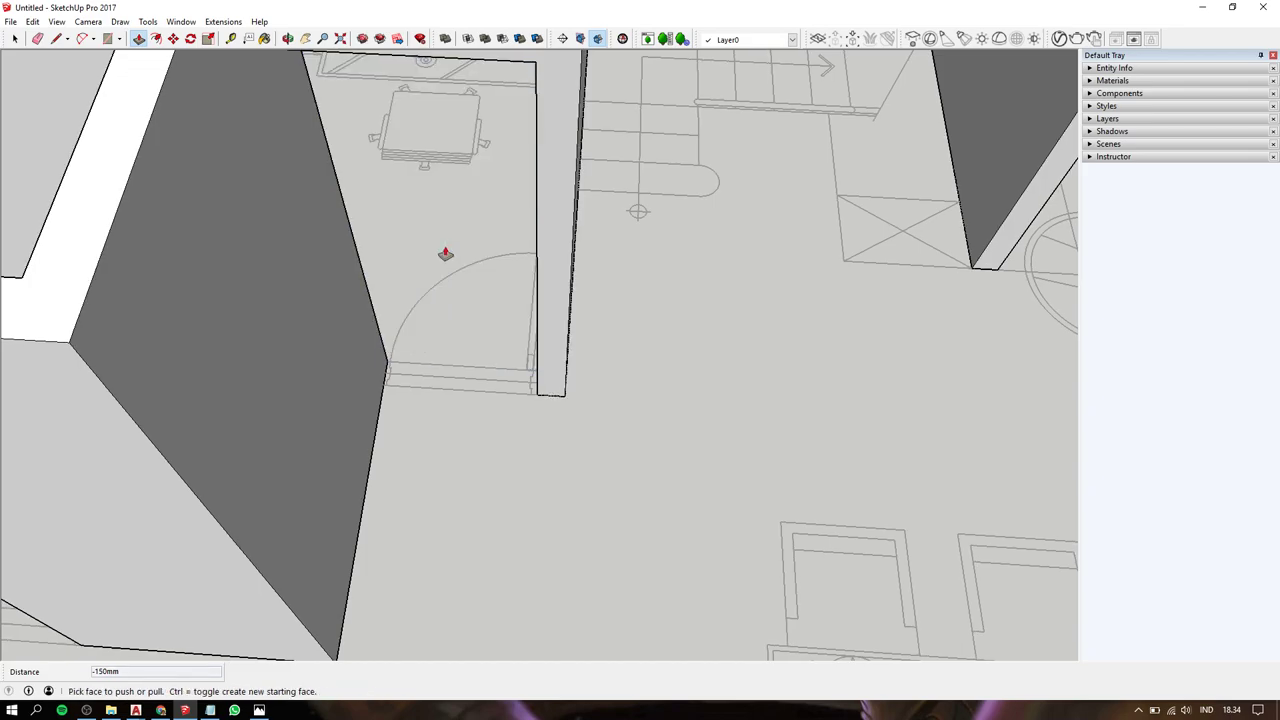
Pan over to the dining area and orbit to a steep top-down view of the room.
scroll(541, 254, "down", 5)
key("h")
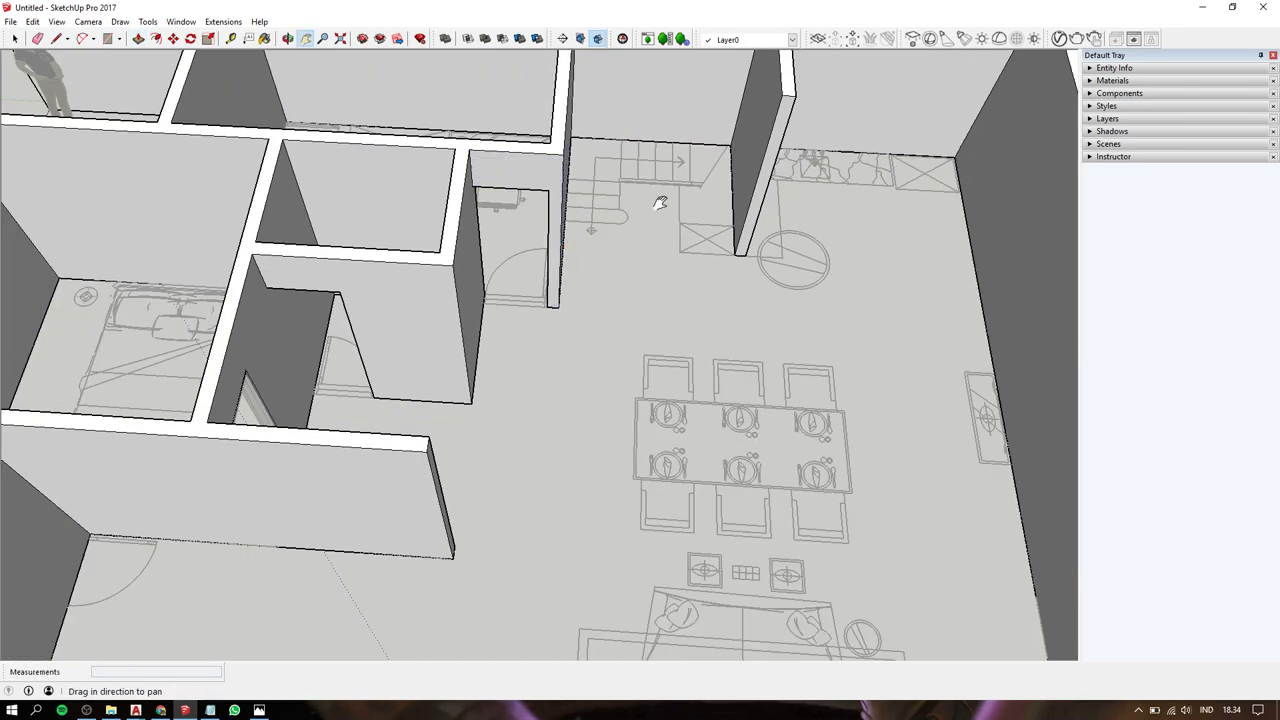
left_click_drag(660, 203, 340, 160)
mouse_move(340, 160)
middle_mouse_down()
mouse_move(803, 271)
mouse_move(594, 186)
mouse_move(583, 251)
mouse_move(600, 329)
middle_mouse_up()
scroll(522, 170, "up", 2)
scroll(541, 176, "up", 3)
scroll(528, 257, "down", 2)
scroll(520, 252, "down", 3)
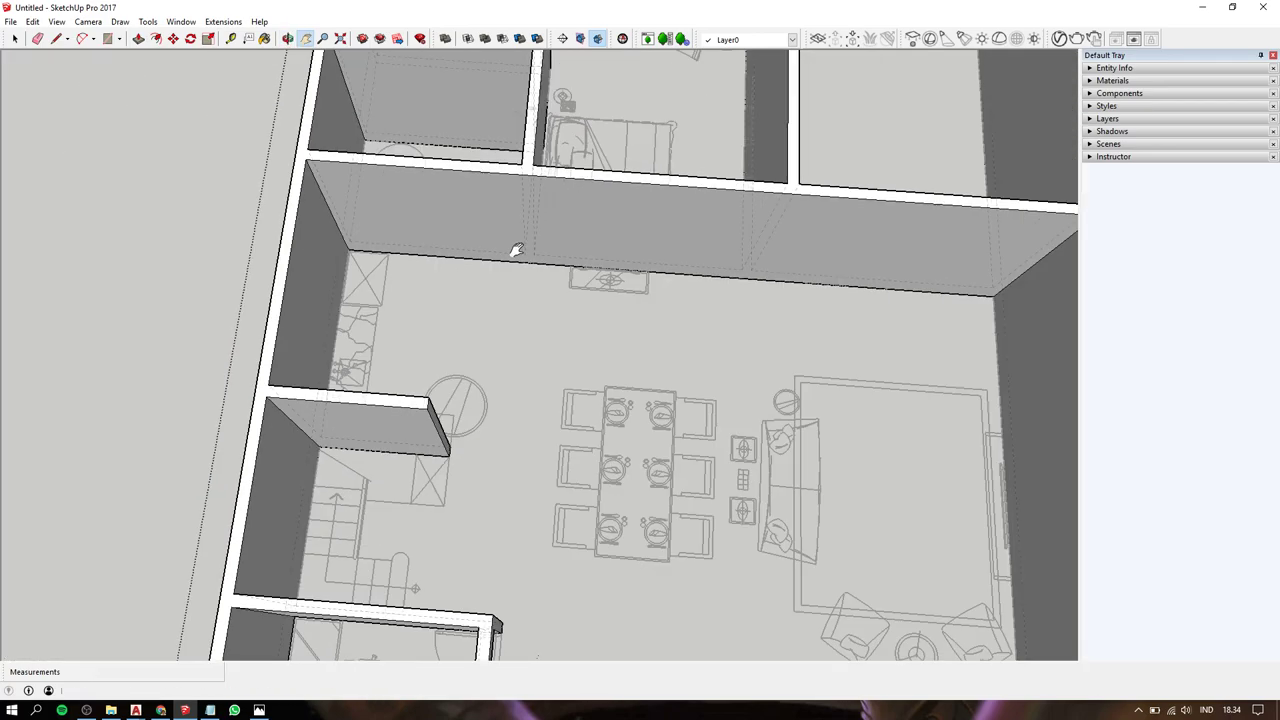
scroll(517, 249, "down", 3)
scroll(515, 249, "up", 2)
scroll(515, 249, "up", 2)
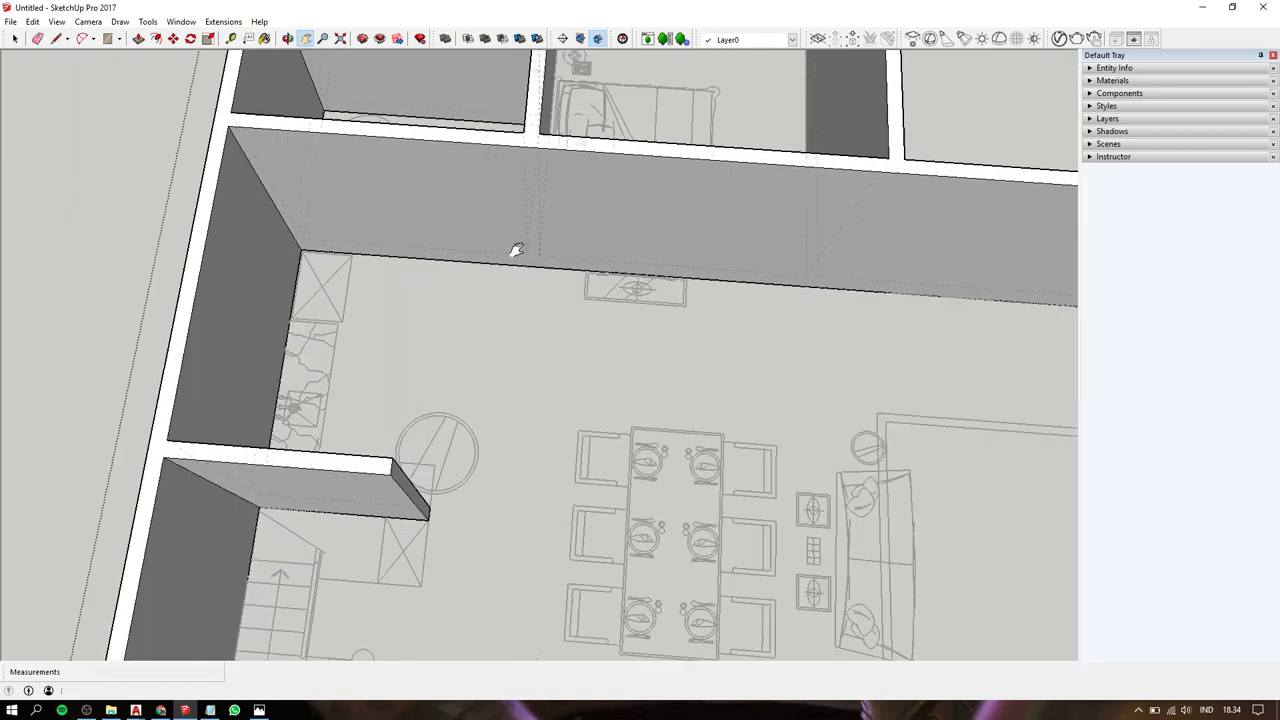
scroll(520, 248, "up", 2)
scroll(528, 247, "down", 2)
middle_click_drag(566, 277, 357, 266, "shift")
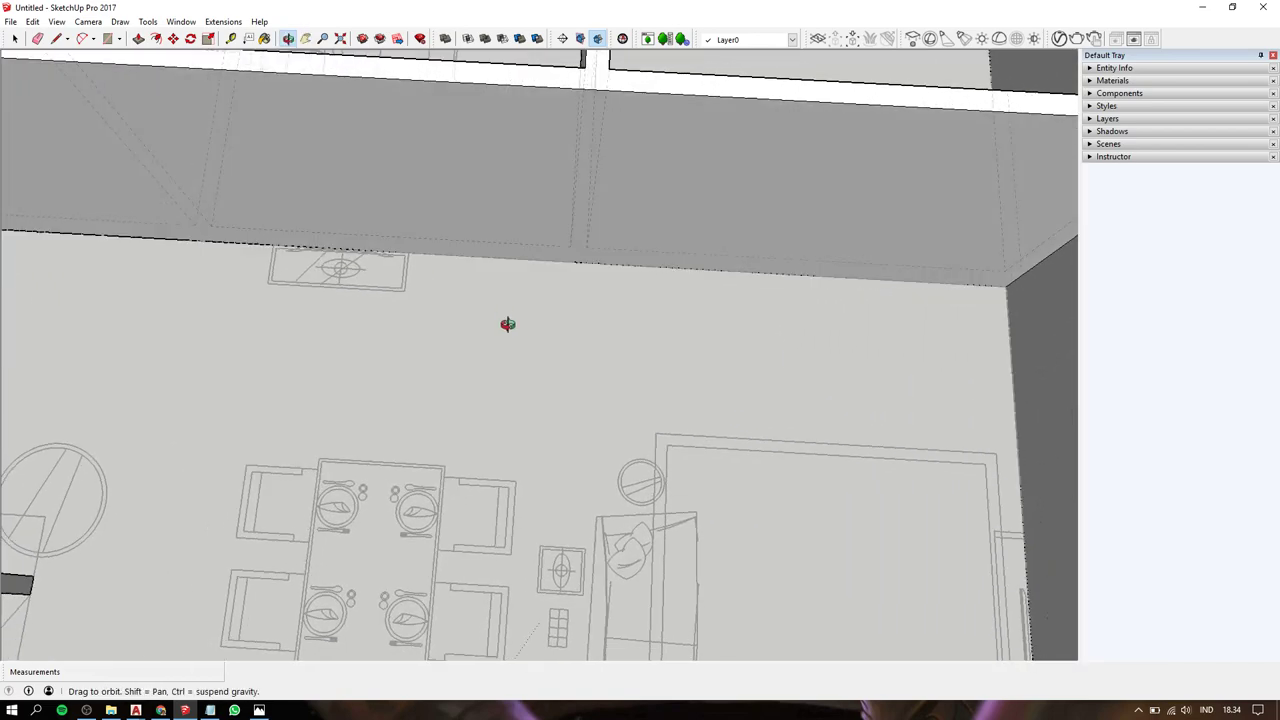
mouse_move(509, 323)
middle_mouse_down()
mouse_move(537, 436)
mouse_move(563, 334)
mouse_move(531, 289)
mouse_move(533, 230)
mouse_move(634, 143)
mouse_move(337, 557)
middle_mouse_up()
scroll(632, 254, "down", 3)
Pan and orbit to a close tilted view of the next interior wall.
scroll(657, 134, "down", 2)
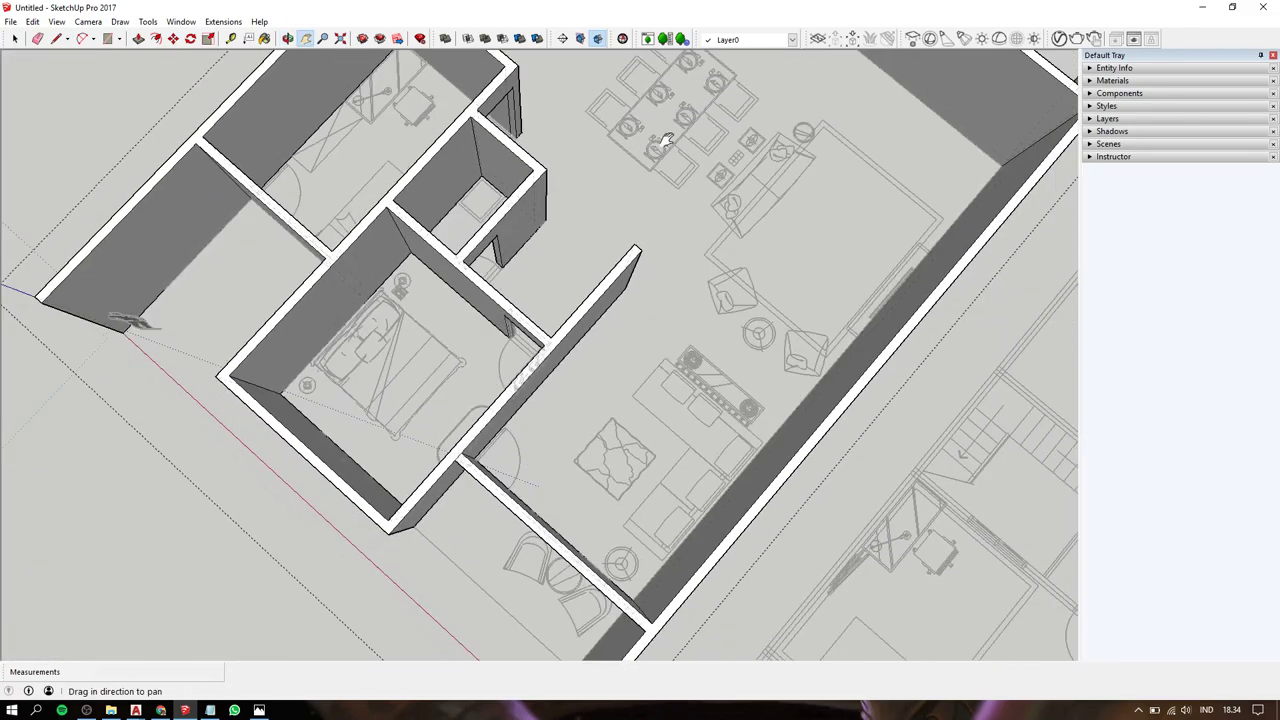
middle_click_drag(657, 134, 488, 402, "shift")
scroll(488, 402, "up", 3)
scroll(463, 329, "up", 3)
mouse_move(494, 354)
middle_mouse_down()
mouse_move(606, 366)
mouse_move(716, 319)
middle_mouse_up()
middle_click_drag(503, 380, 586, 223, "shift")
Draw the two 2400 mm vertical door sides up from the wall's base.
key("r")
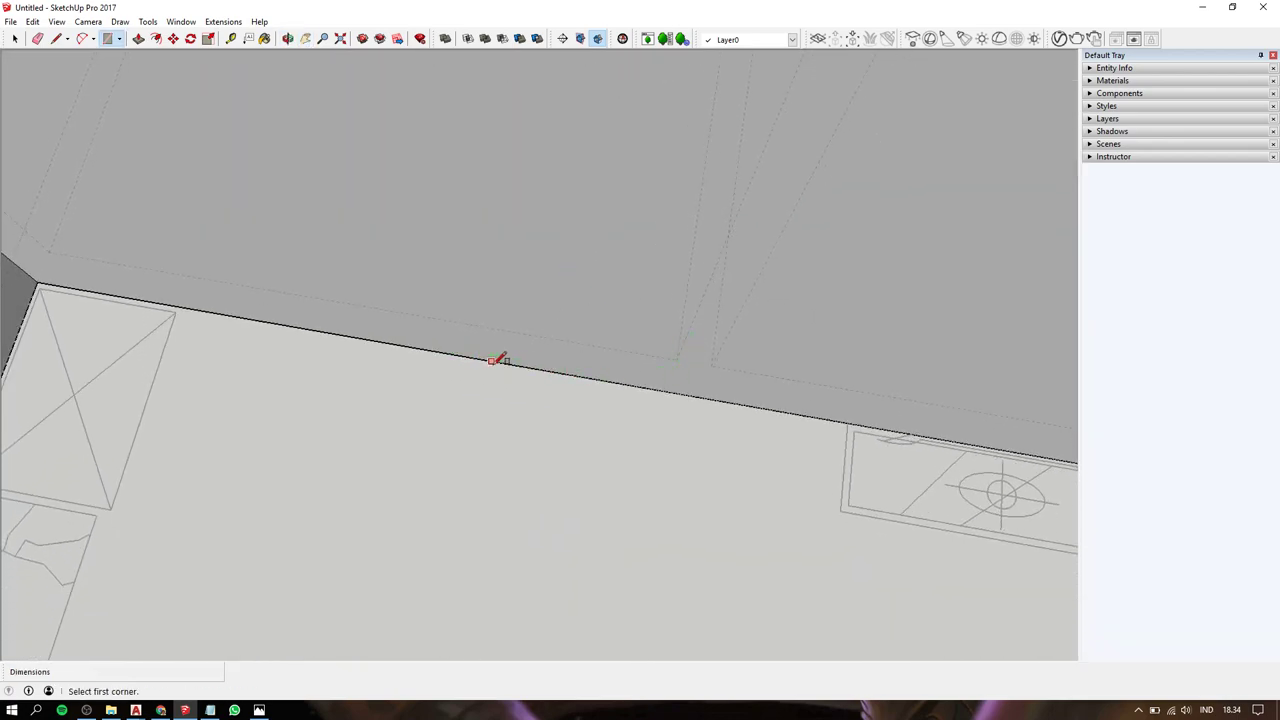
mouse_move(563, 371)
middle_mouse_down()
mouse_move(517, 211)
mouse_move(517, 297)
mouse_move(483, 286)
mouse_move(483, 222)
middle_mouse_up()
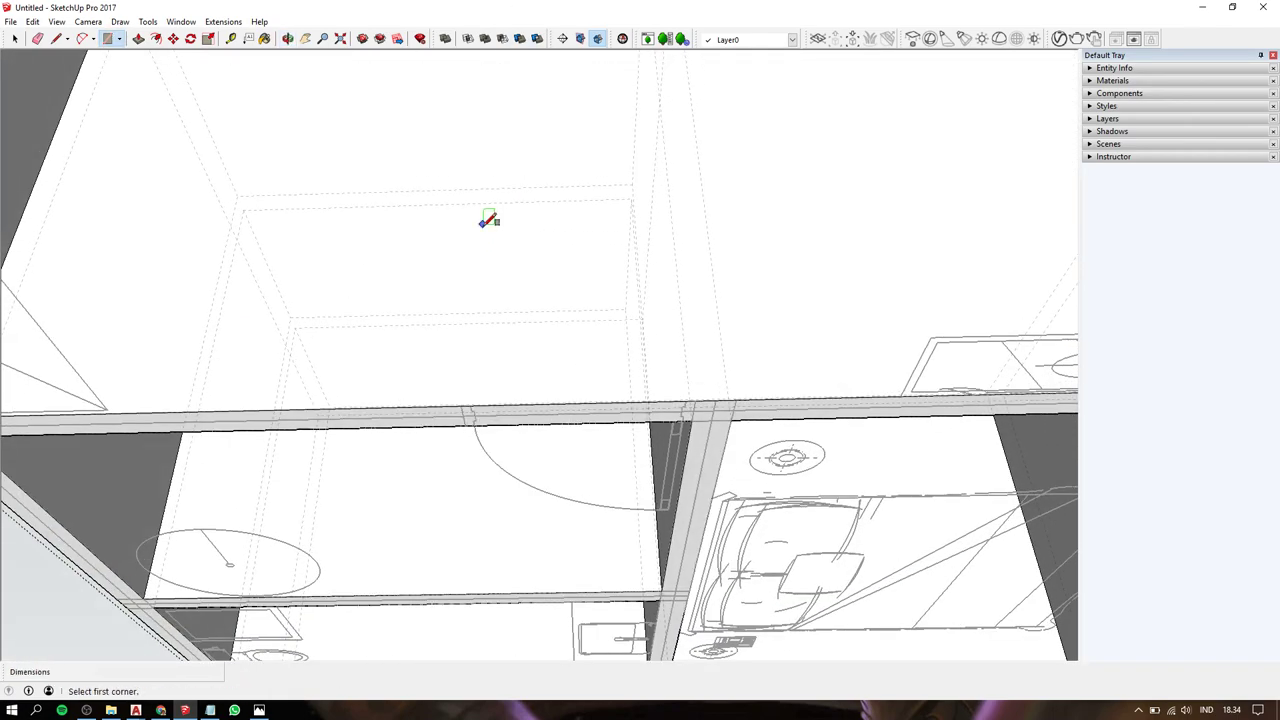
left_click(460, 406)
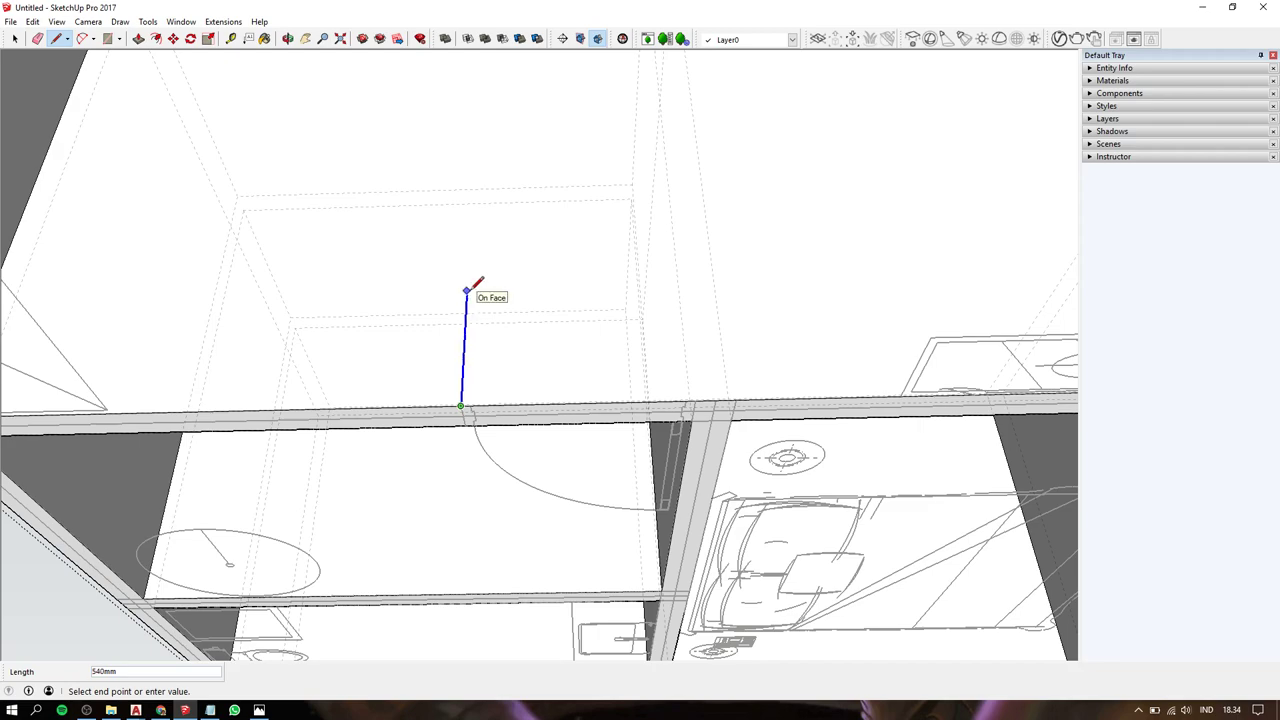
type("2400")
key("Return")
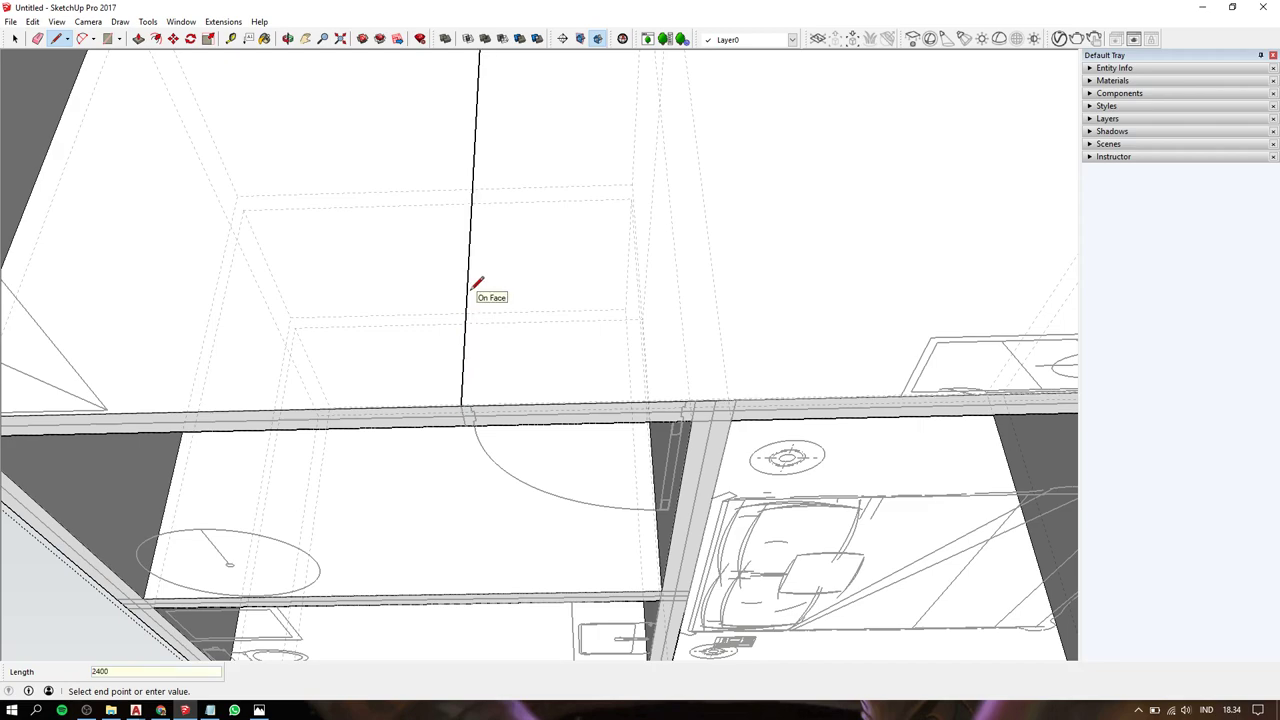
key("space")
key("l")
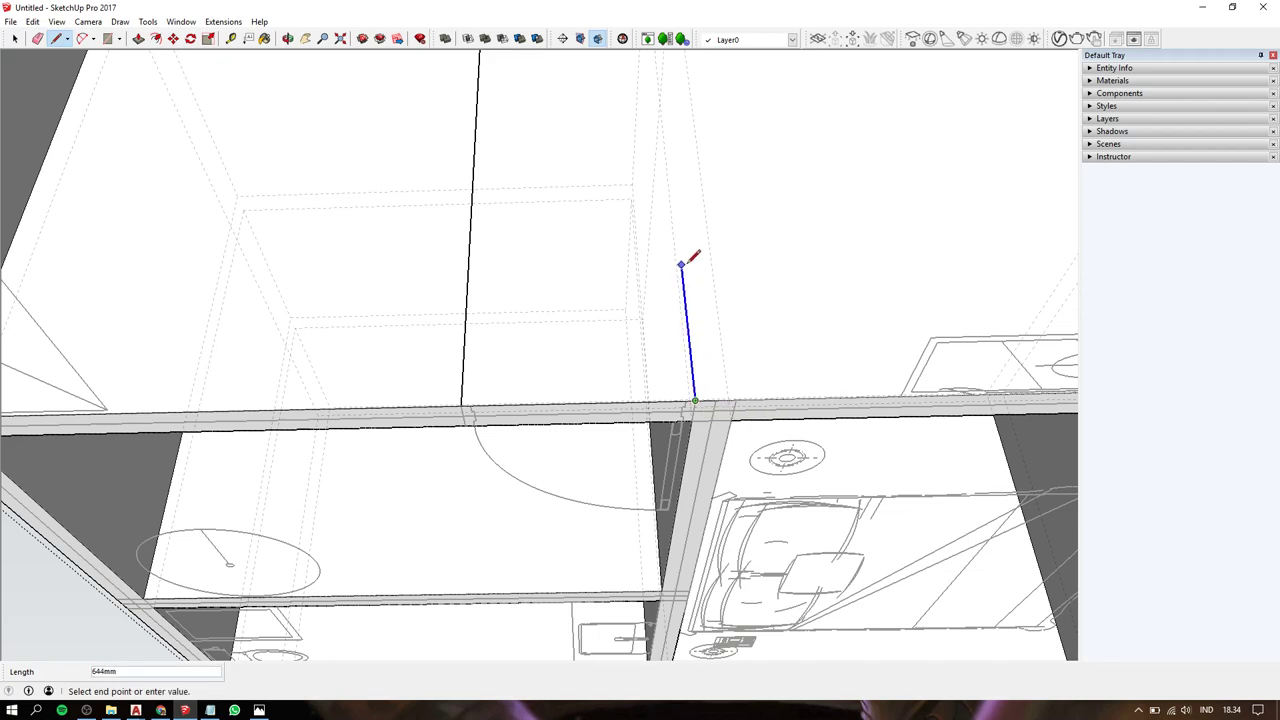
type("2400")
key("Return")
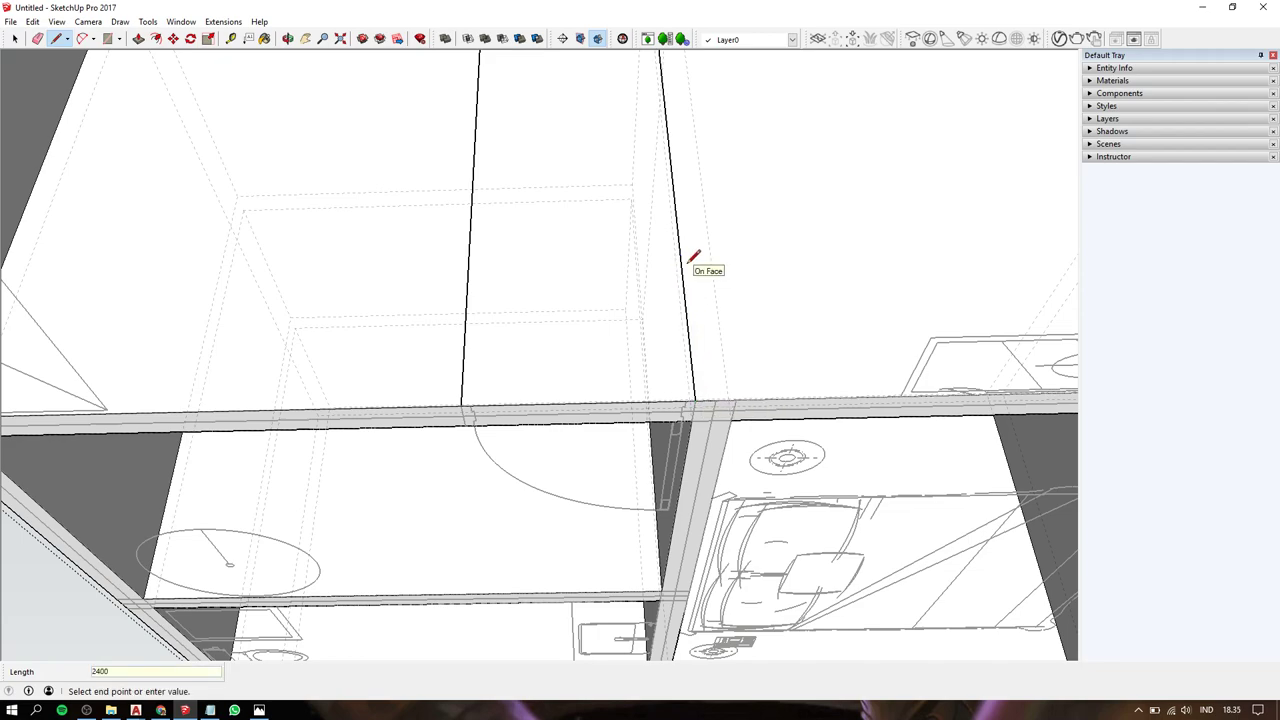
Close the doorway with a top edge and push the door face into the wall.
key("h")
left_click_drag(640, 157, 643, 459)
key("l")
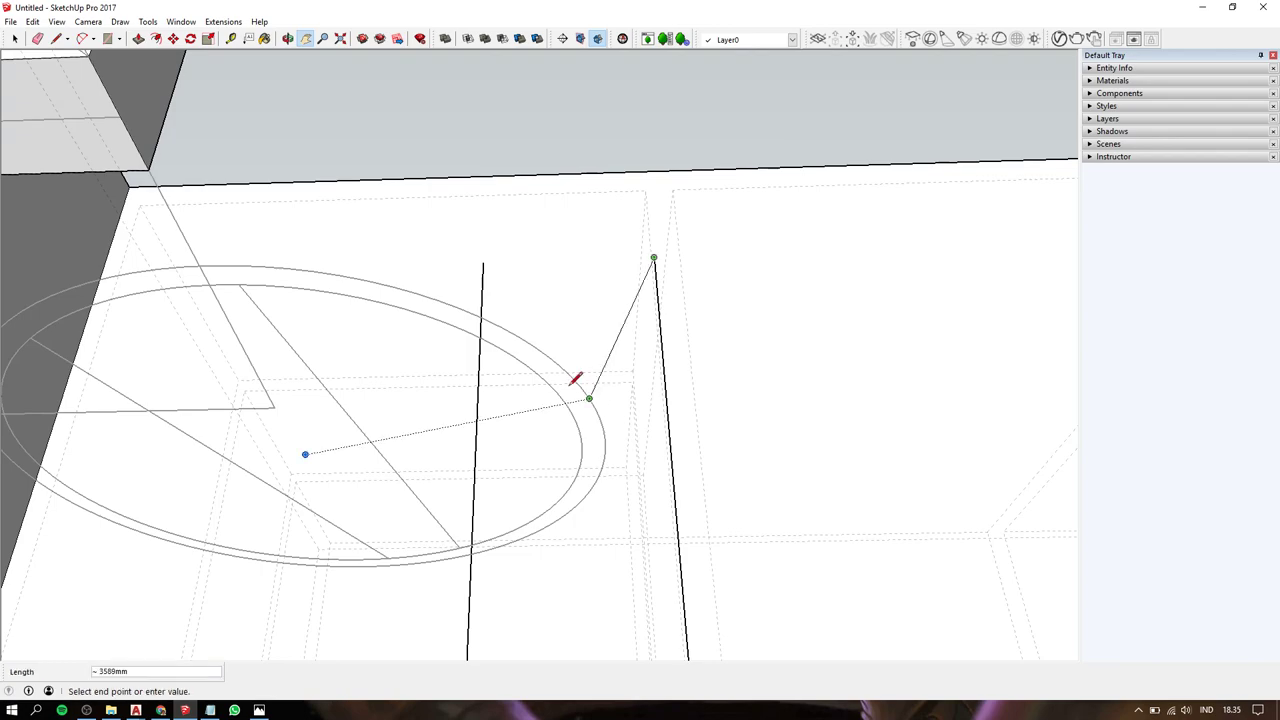
left_click(655, 258)
left_click(484, 263)
key("space")
left_click(557, 340)
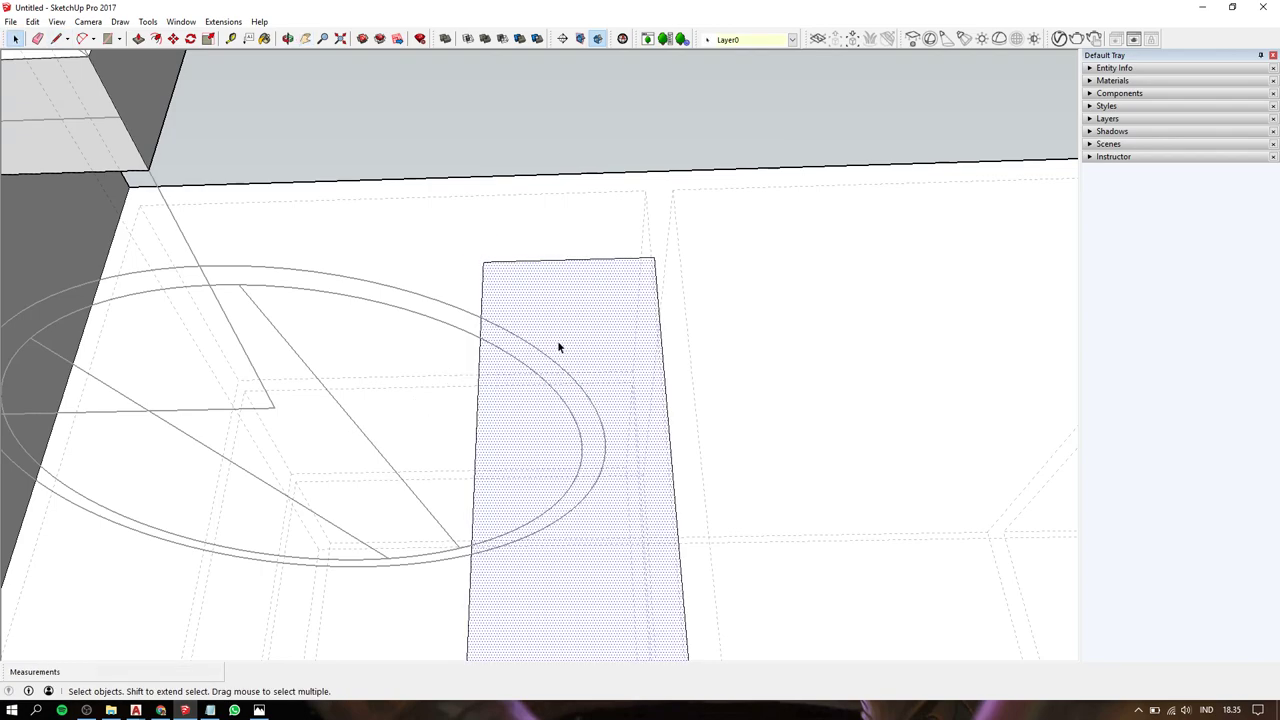
key("p")
left_click_drag(577, 342, 591, 383)
Zoom to the house walls and select the door opening's outline edges.
middle_click_drag(620, 235, 620, 374)
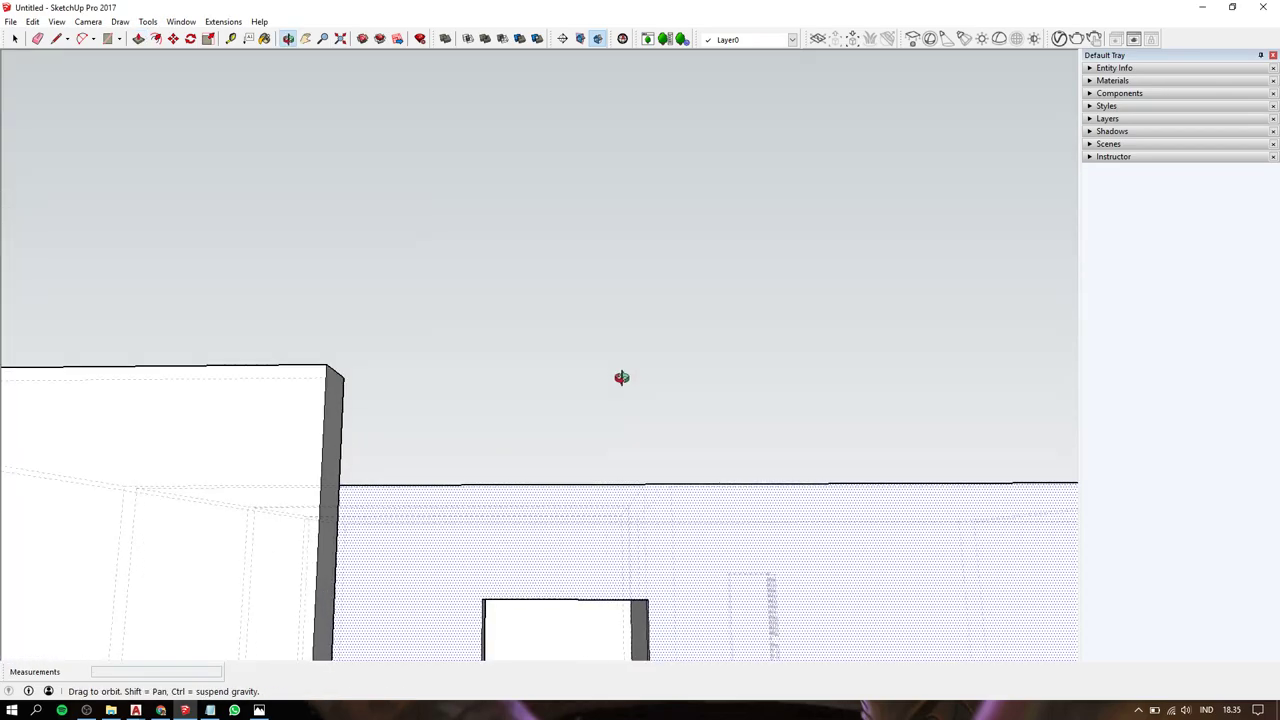
key("h")
key("shift+z")
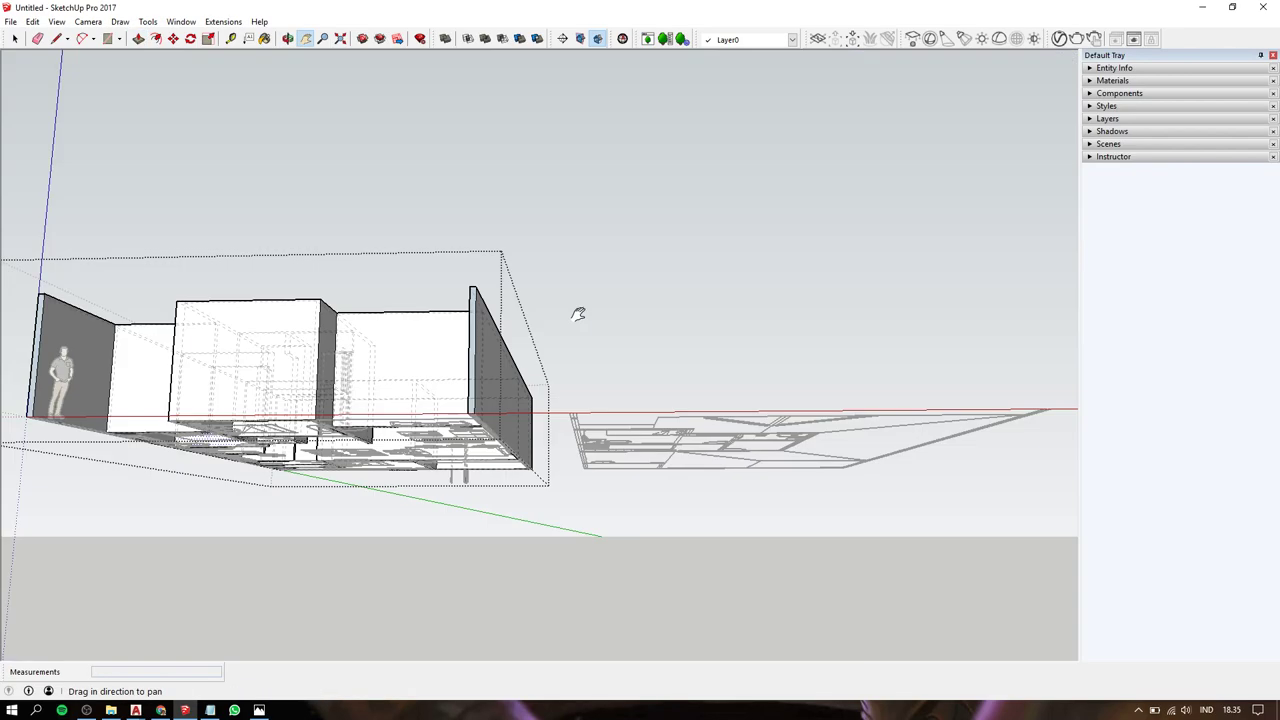
key("space")
middle_click_drag(580, 314, 446, 563)
scroll(432, 519, "up", 3)
scroll(431, 519, "up", 2)
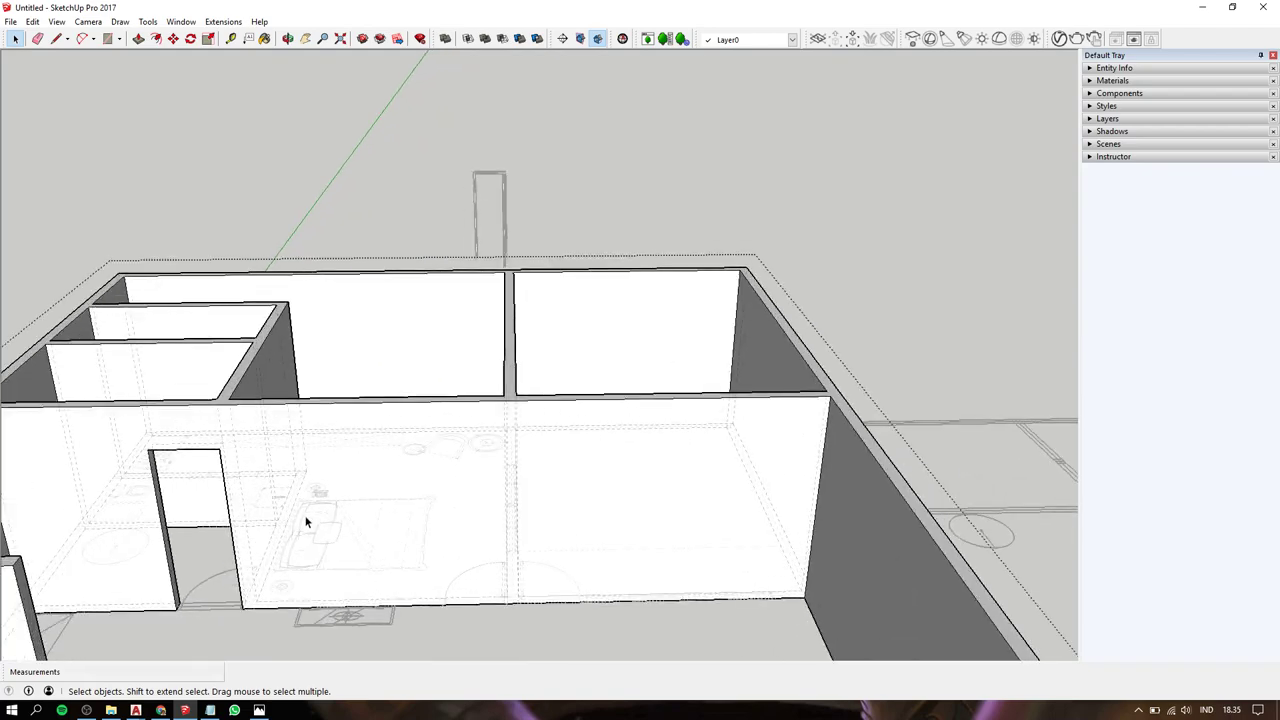
scroll(309, 517, "up", 2)
mouse_move(451, 420)
middle_mouse_down("shift")
mouse_move(437, 289)
mouse_move(289, 349)
middle_mouse_up("shift")
left_click_drag(289, 349, 457, 578)
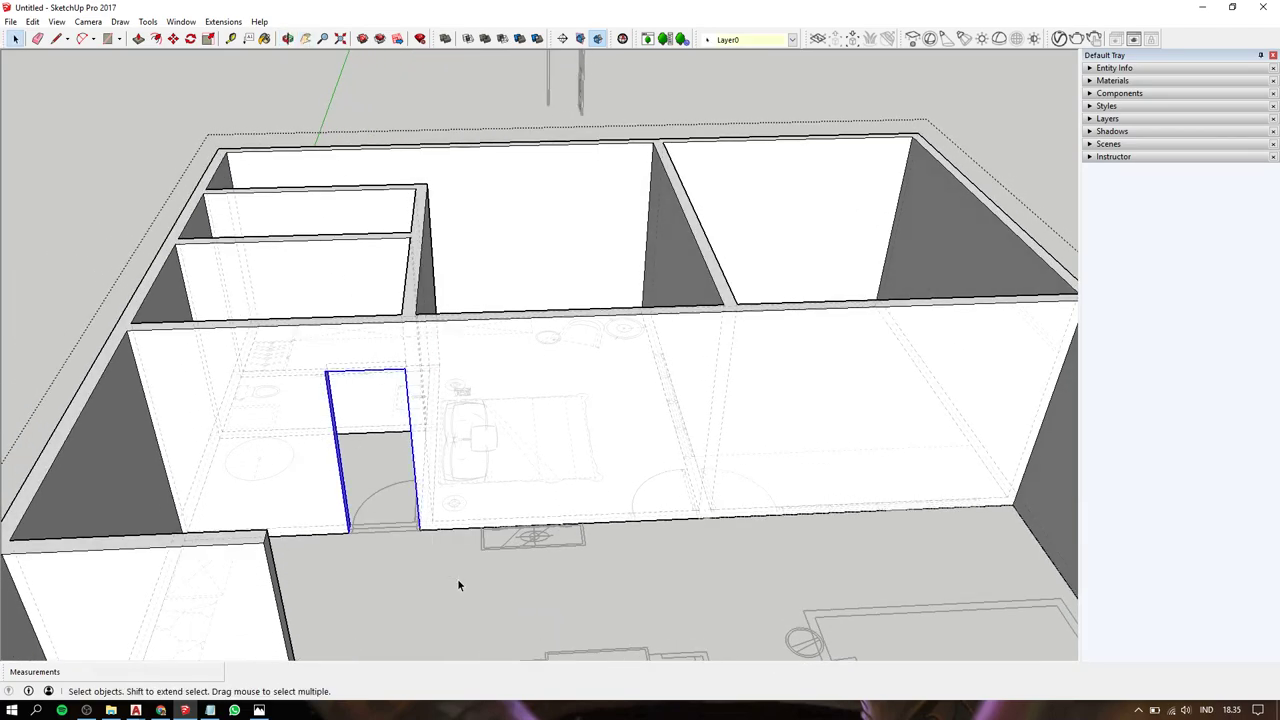
Copy the door outline 3500 mm along the long interior wall.
key("m")
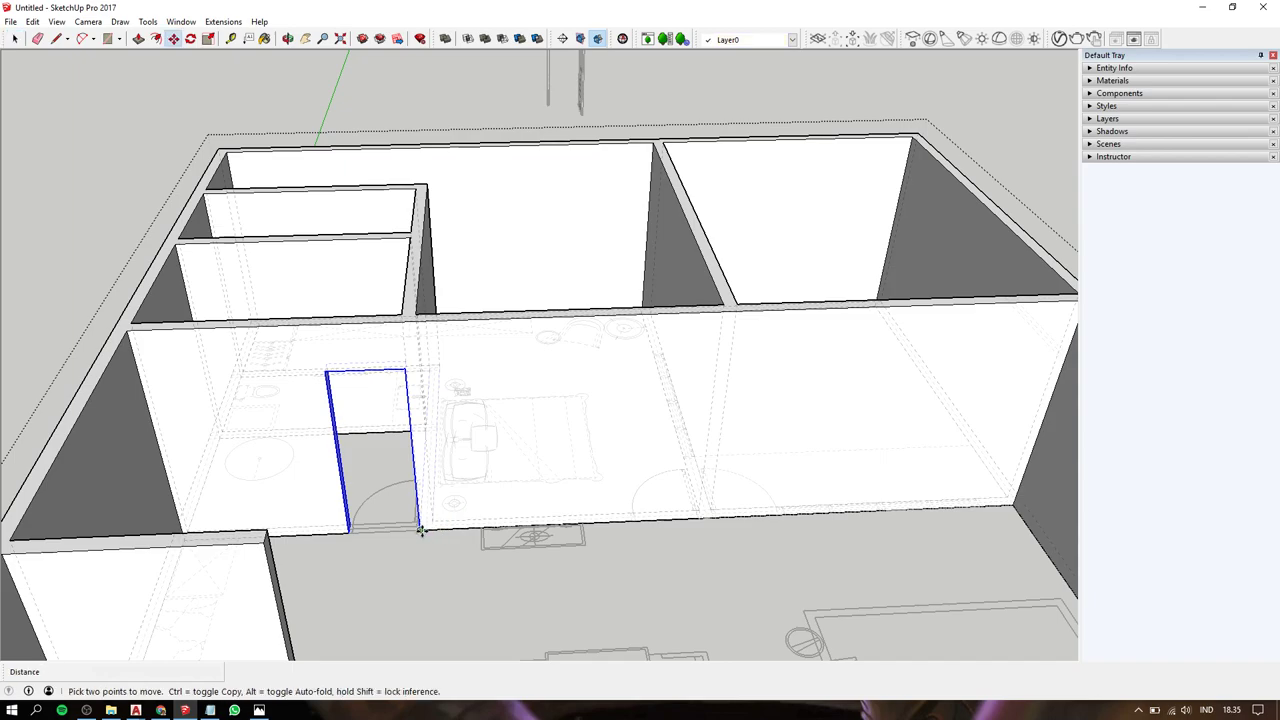
left_click(420, 530)
key("ctrl")
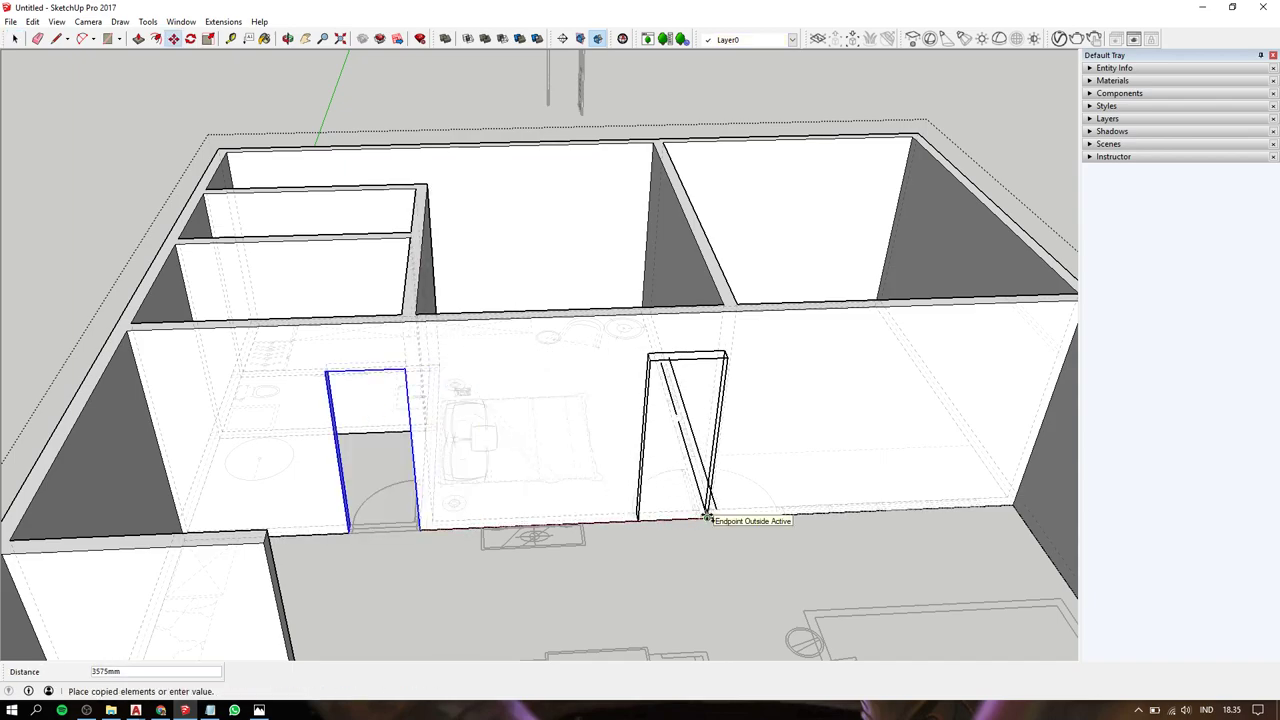
key("space")
middle_click_drag(501, 472, 380, 466)
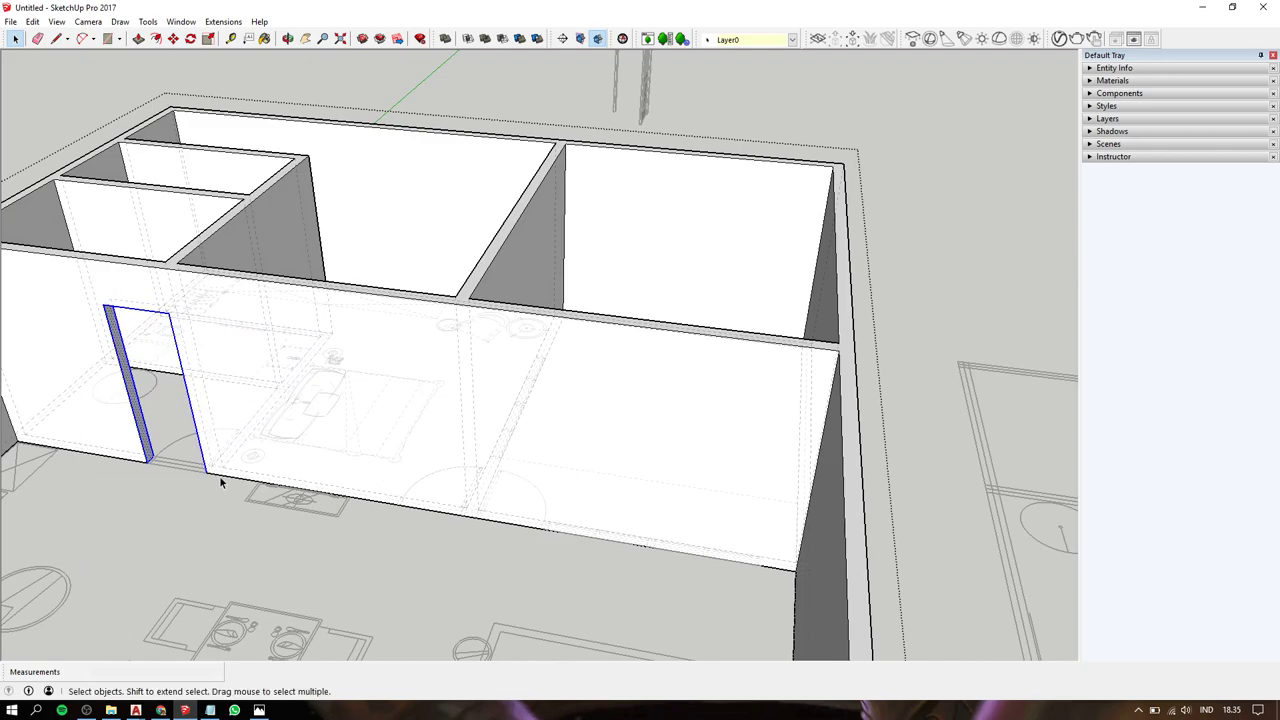
mouse_move(220, 480)
middle_mouse_down()
mouse_move(403, 469)
mouse_move(345, 447)
middle_mouse_up()
key("m")
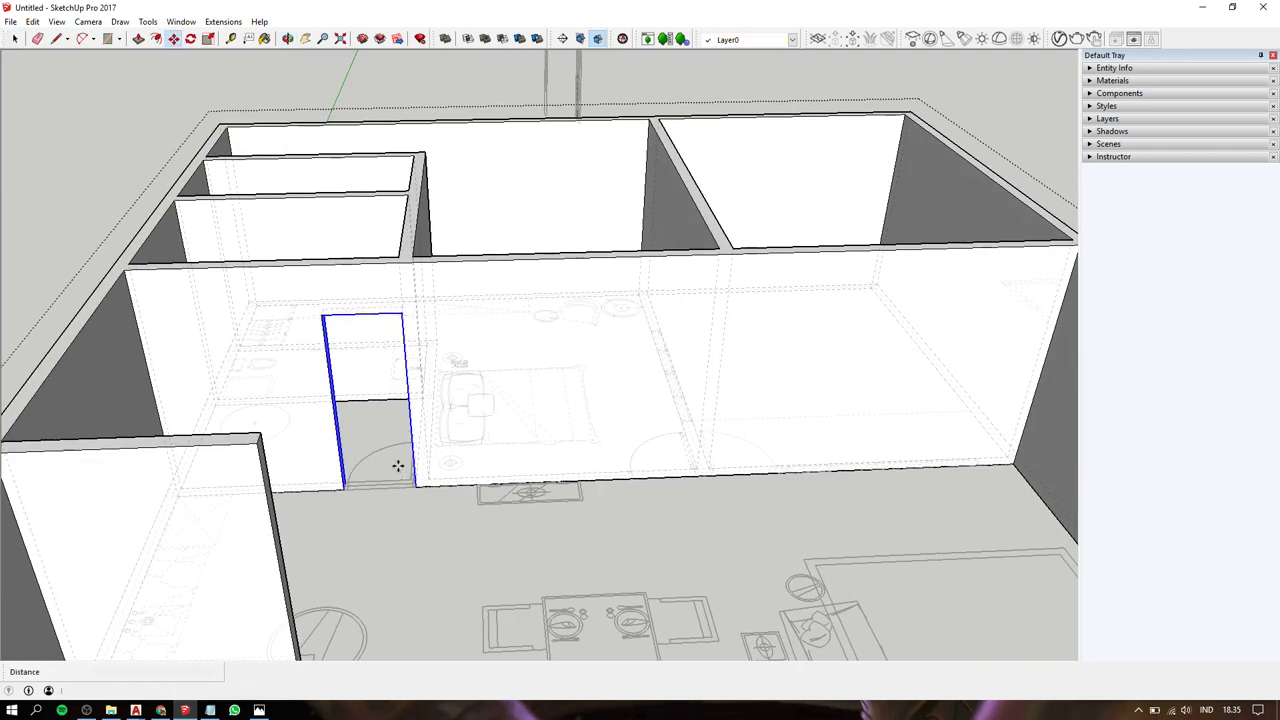
left_click(415, 487)
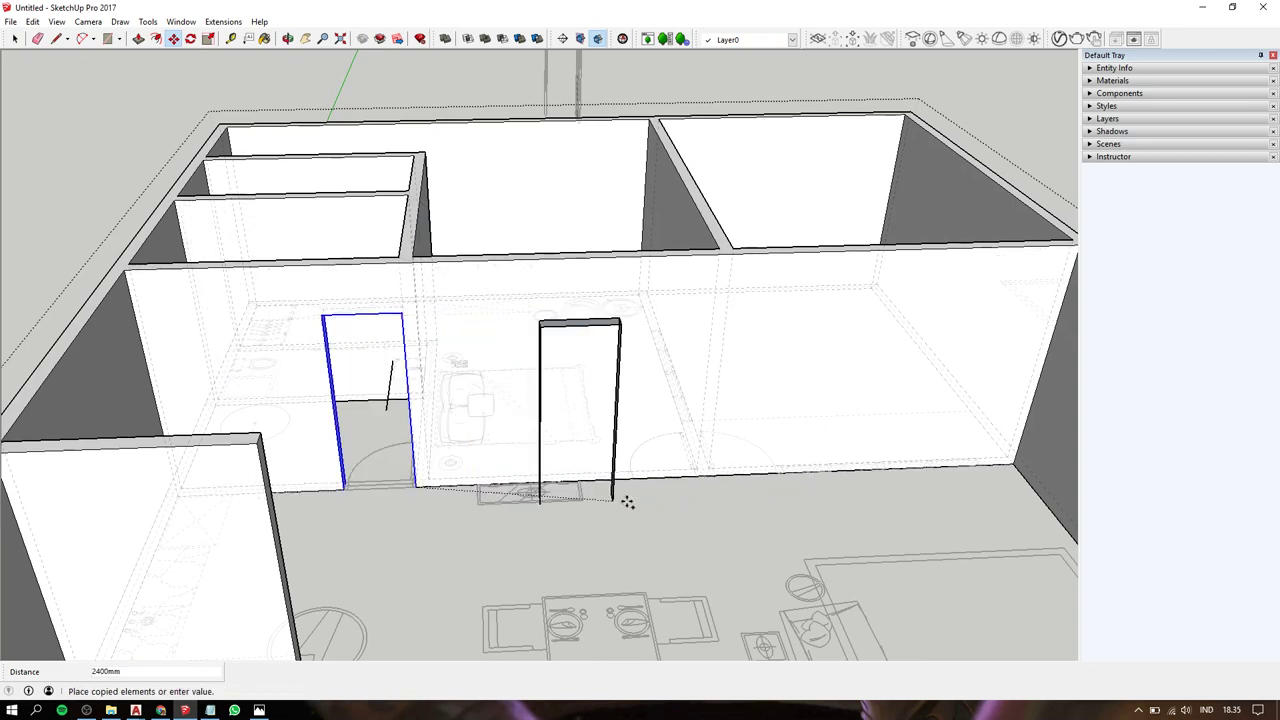
left_click(699, 478)
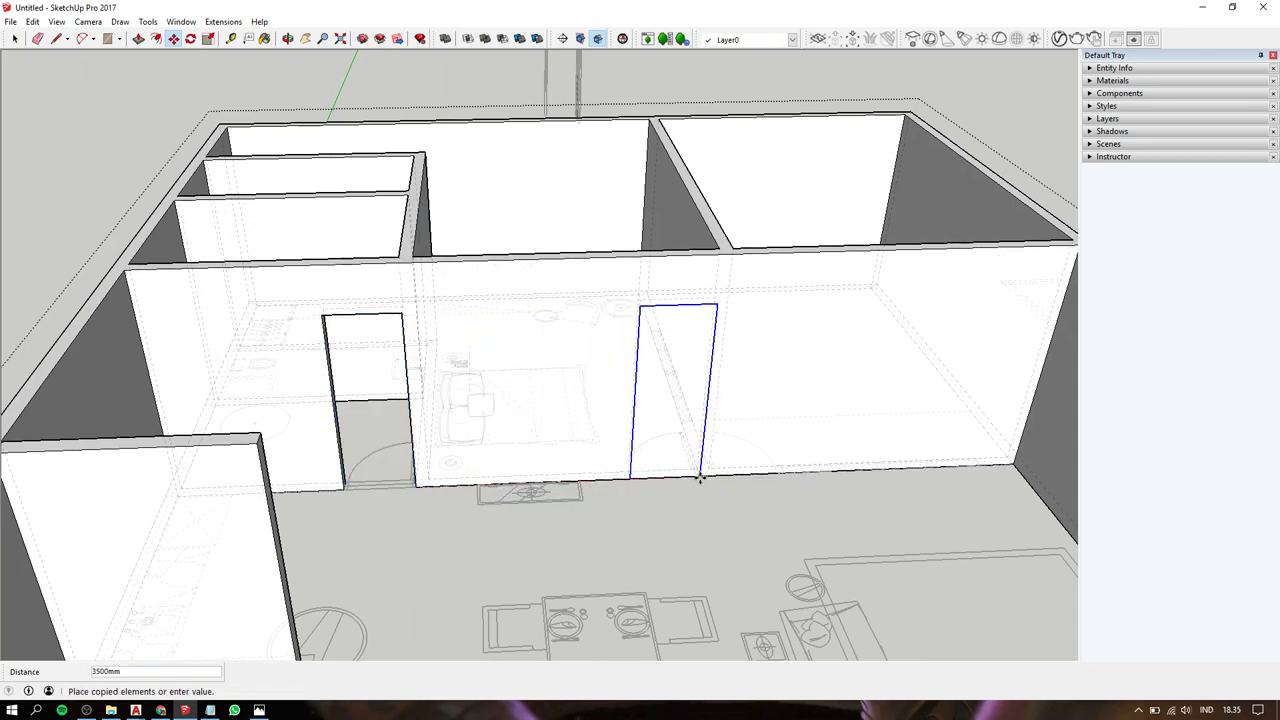
Push the copied door face 150 mm through the wall.
key("space")
left_click(674, 410)
left_click(695, 318)
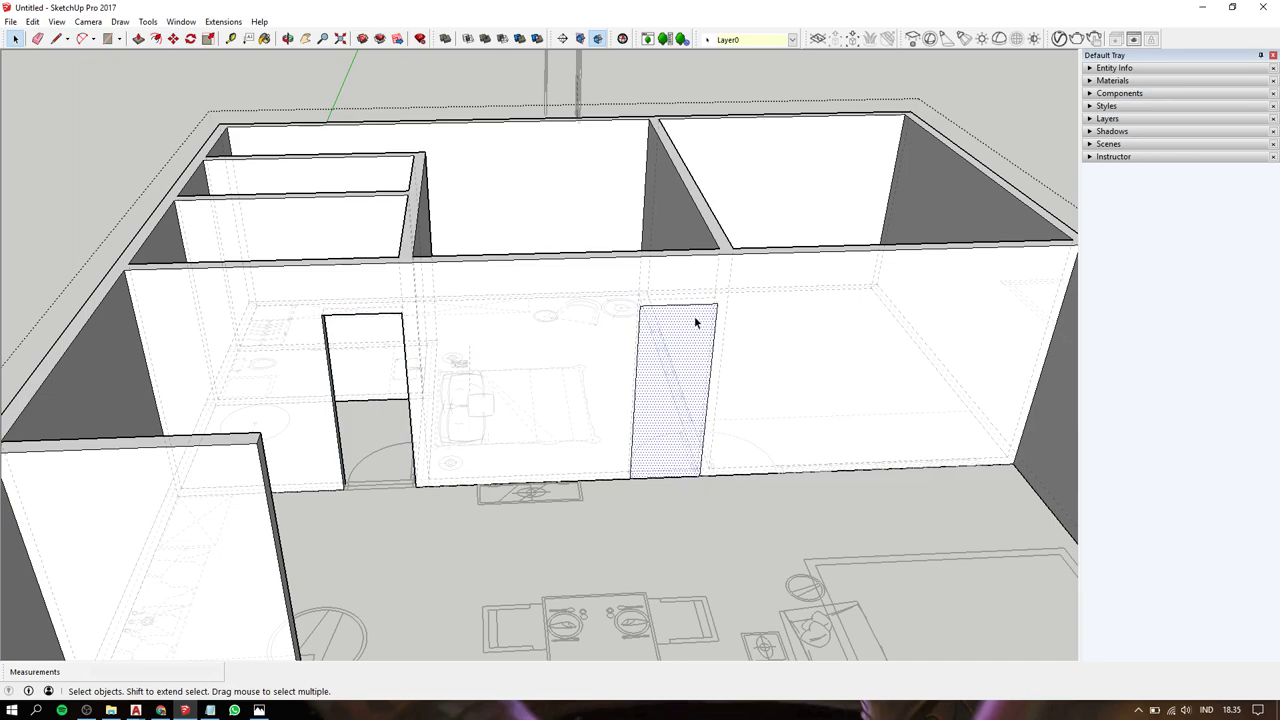
key("p")
left_click(686, 329)
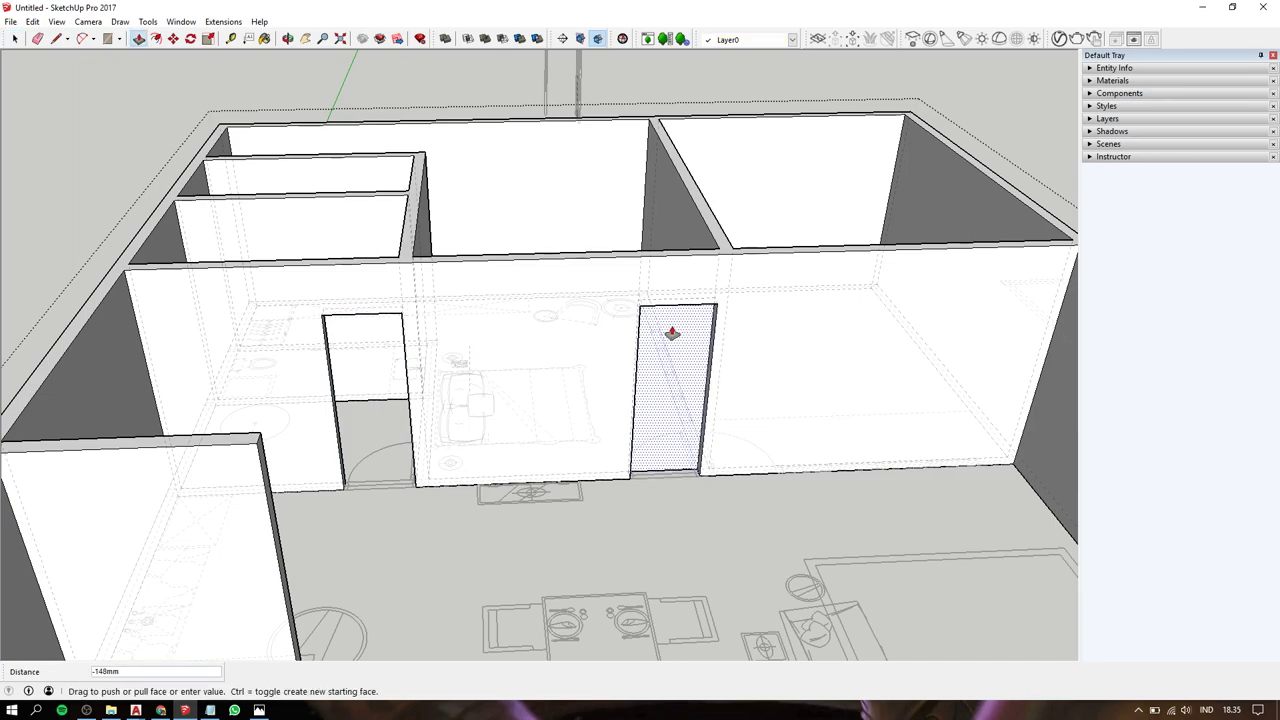
left_click(658, 334)
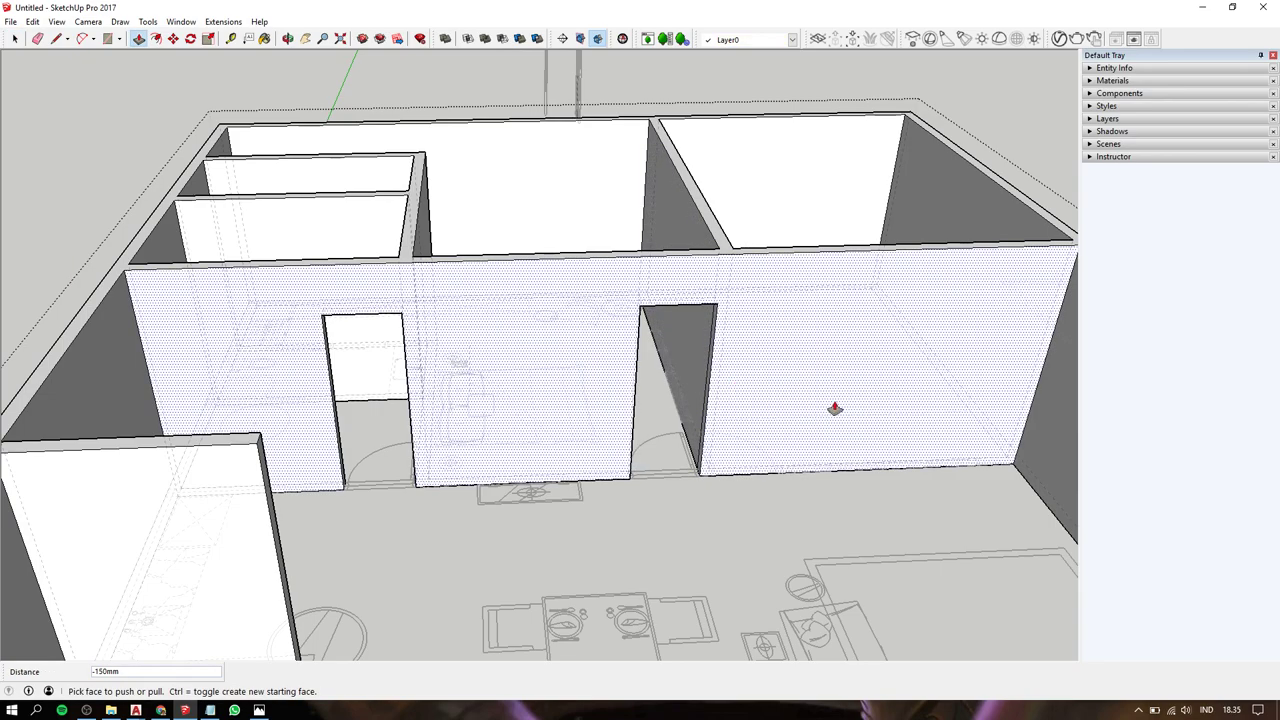
mouse_move(677, 346)
middle_mouse_down()
mouse_move(608, 406)
mouse_move(597, 440)
mouse_move(799, 451)
mouse_move(786, 437)
mouse_move(768, 520)
middle_mouse_up()
mouse_move(660, 526)
middle_mouse_down()
mouse_move(611, 380)
mouse_move(563, 306)
mouse_move(425, 237)
middle_mouse_up()
Copy the door outline onto the small toilet room's wall.
key("space")
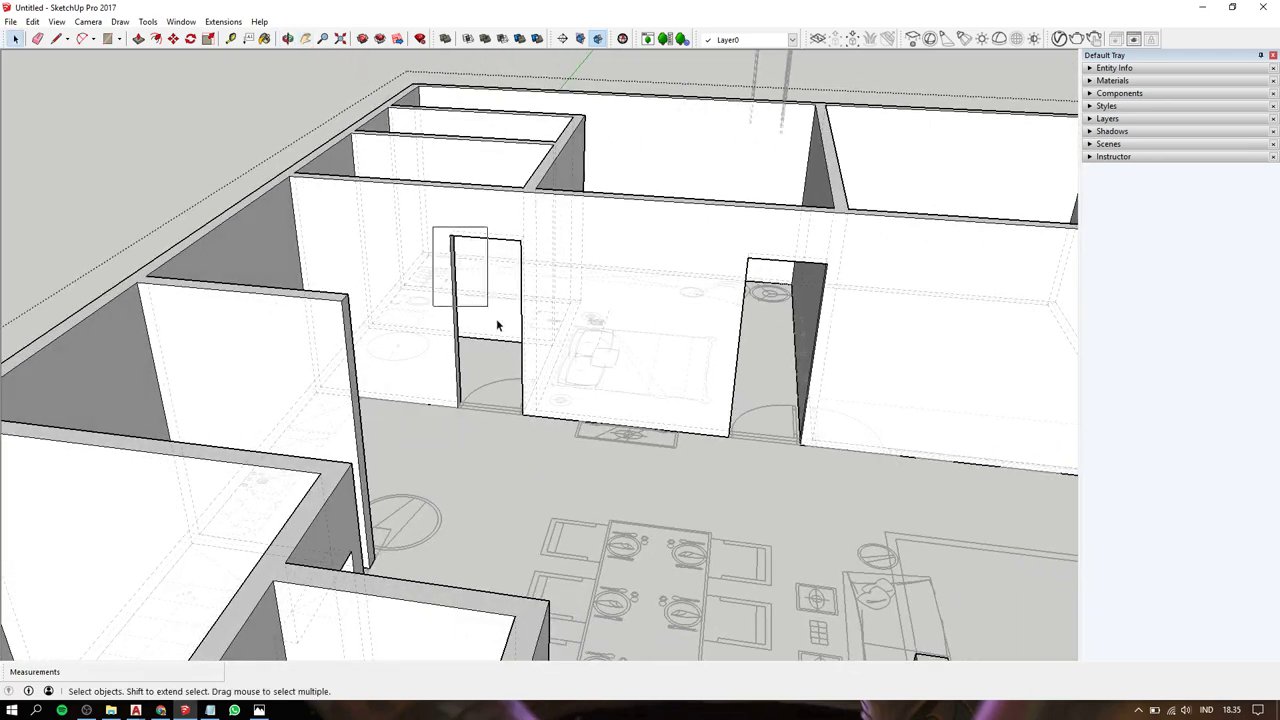
left_click_drag(496, 318, 536, 438)
middle_click_drag(526, 382, 547, 415)
key("m")
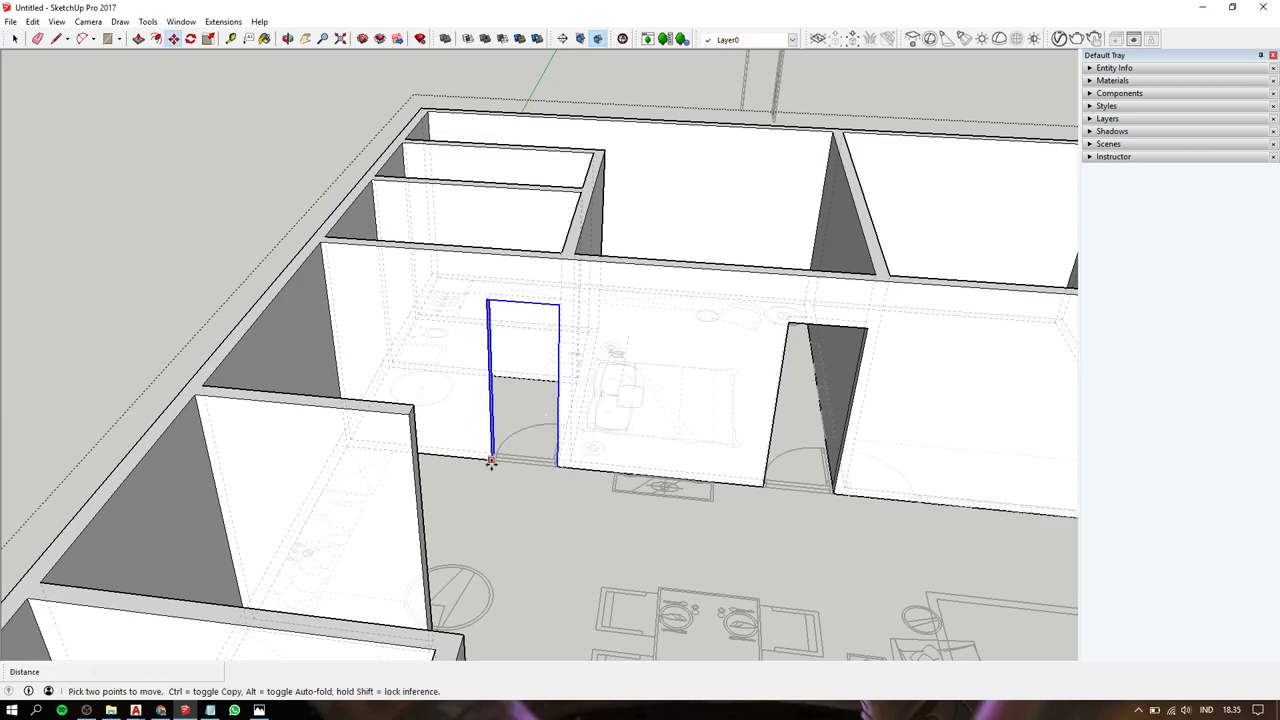
key("space")
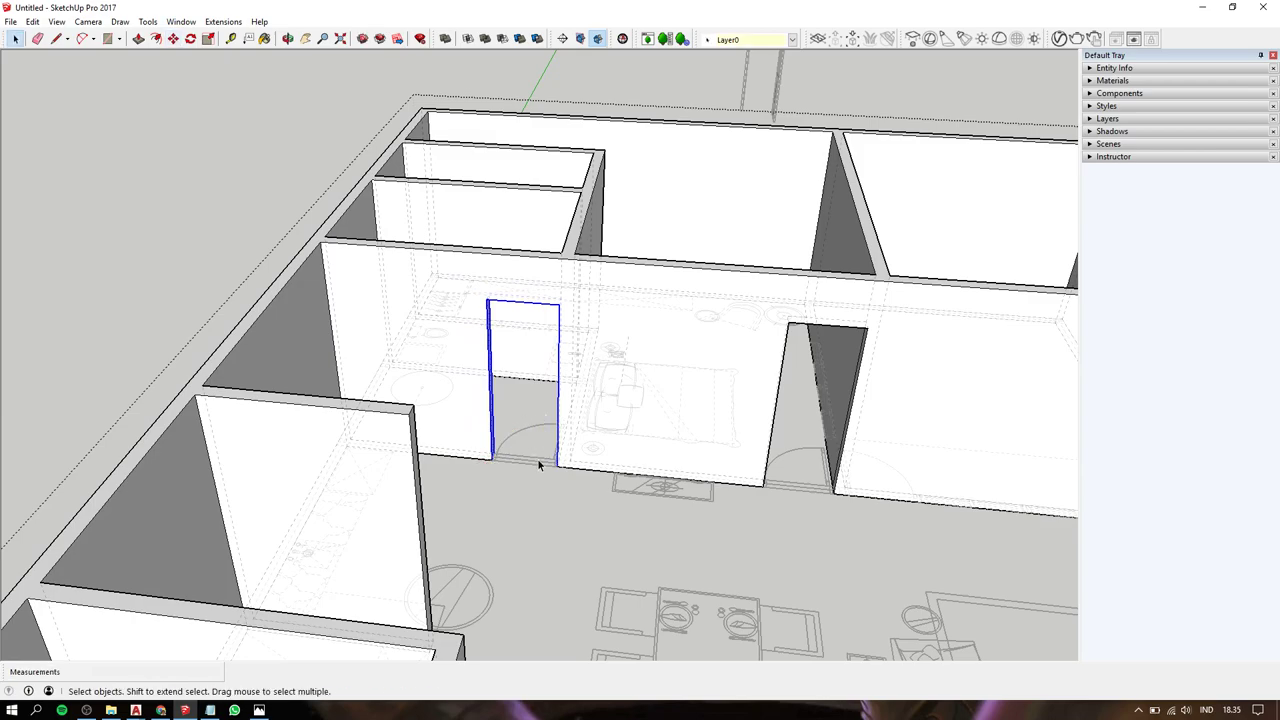
key("m")
left_click(557, 467)
middle_click_drag(557, 467, 600, 630)
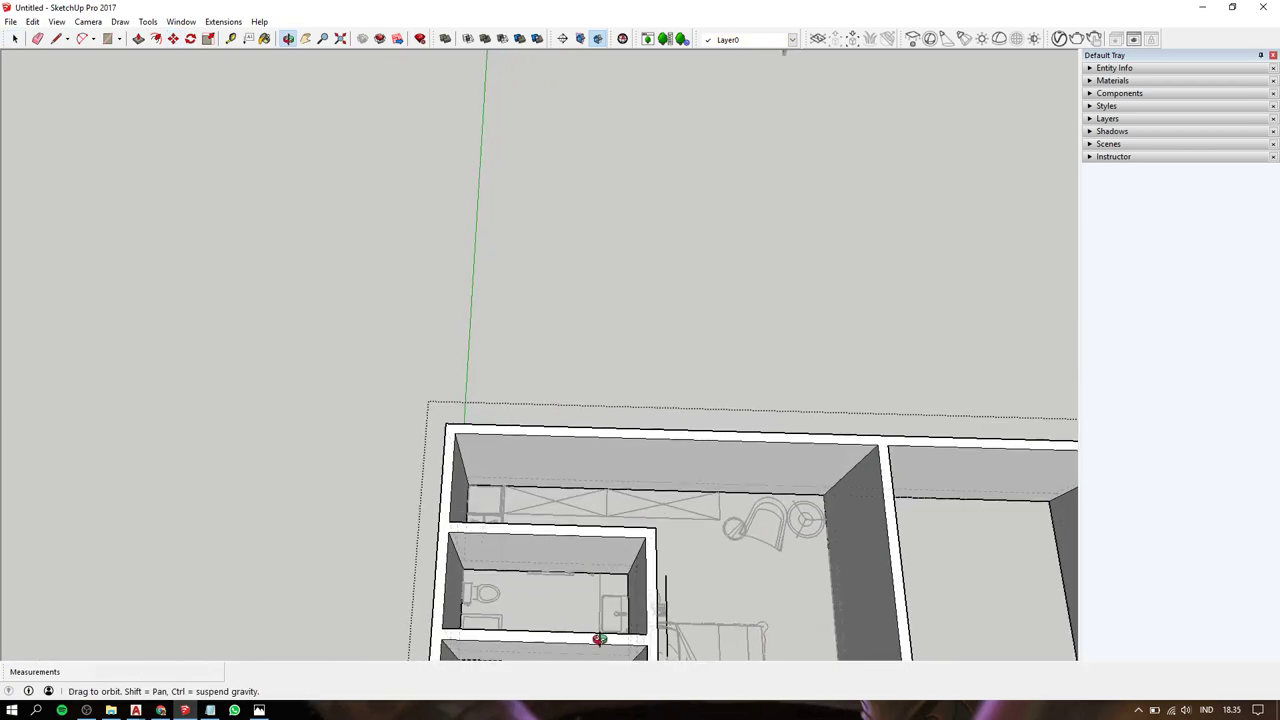
key("ctrl")
scroll(600, 572, "up", 5)
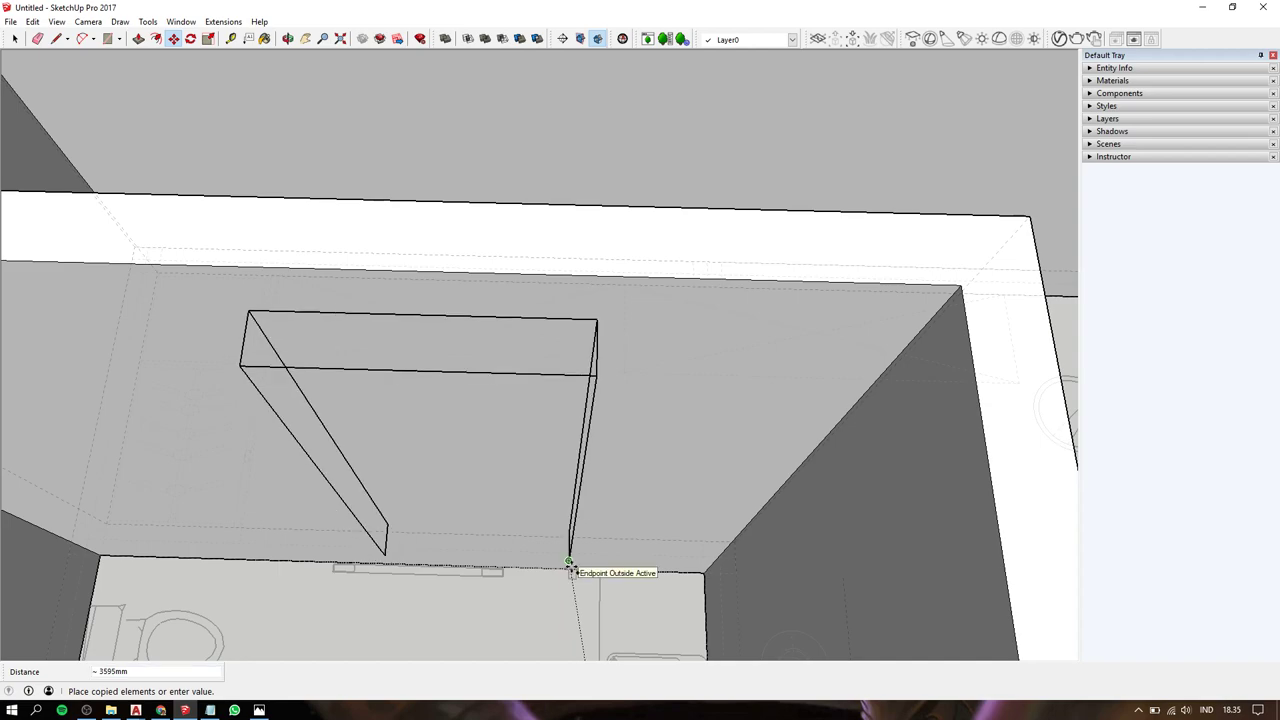
scroll(570, 565, "up", 2)
scroll(569, 562, "up", 2)
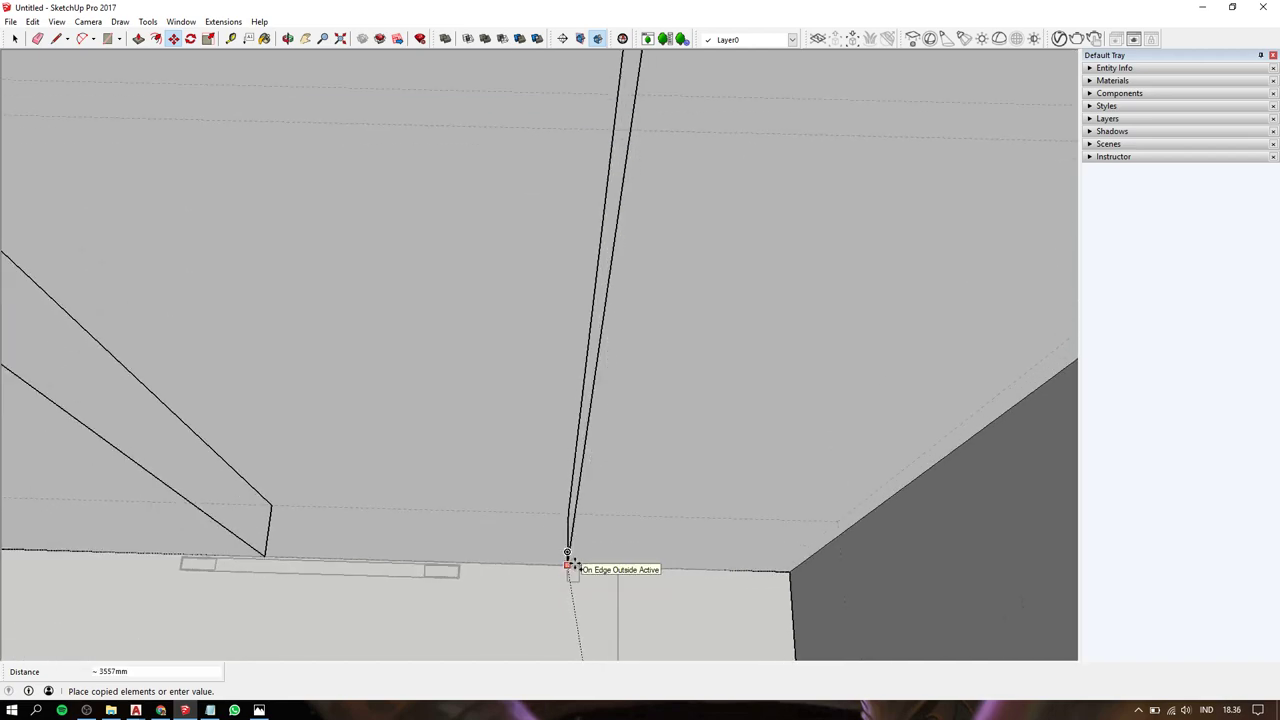
left_click(567, 563)
scroll(565, 545, "down", 3)
Push the new toilet door face 150 mm through the wall.
key("space")
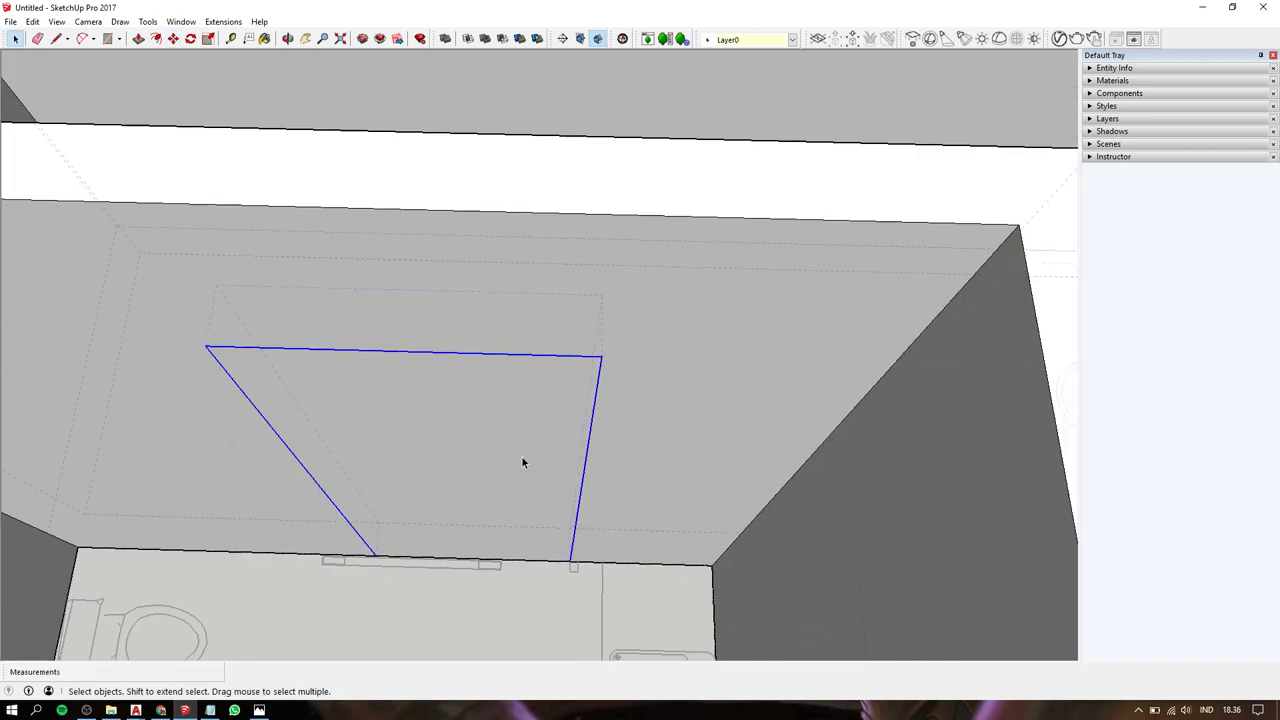
left_click(522, 457)
key("p")
double_click(457, 409)
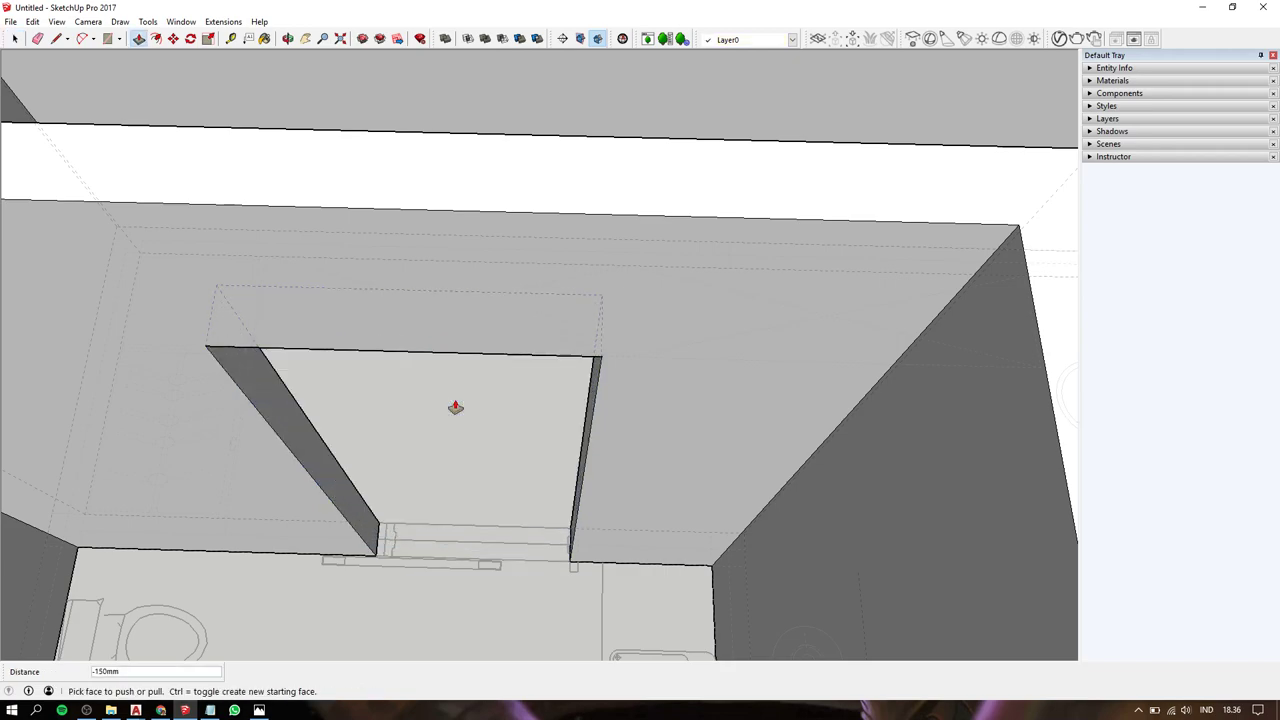
middle_click_drag(457, 409, 458, 378)
scroll(458, 378, "down", 3)
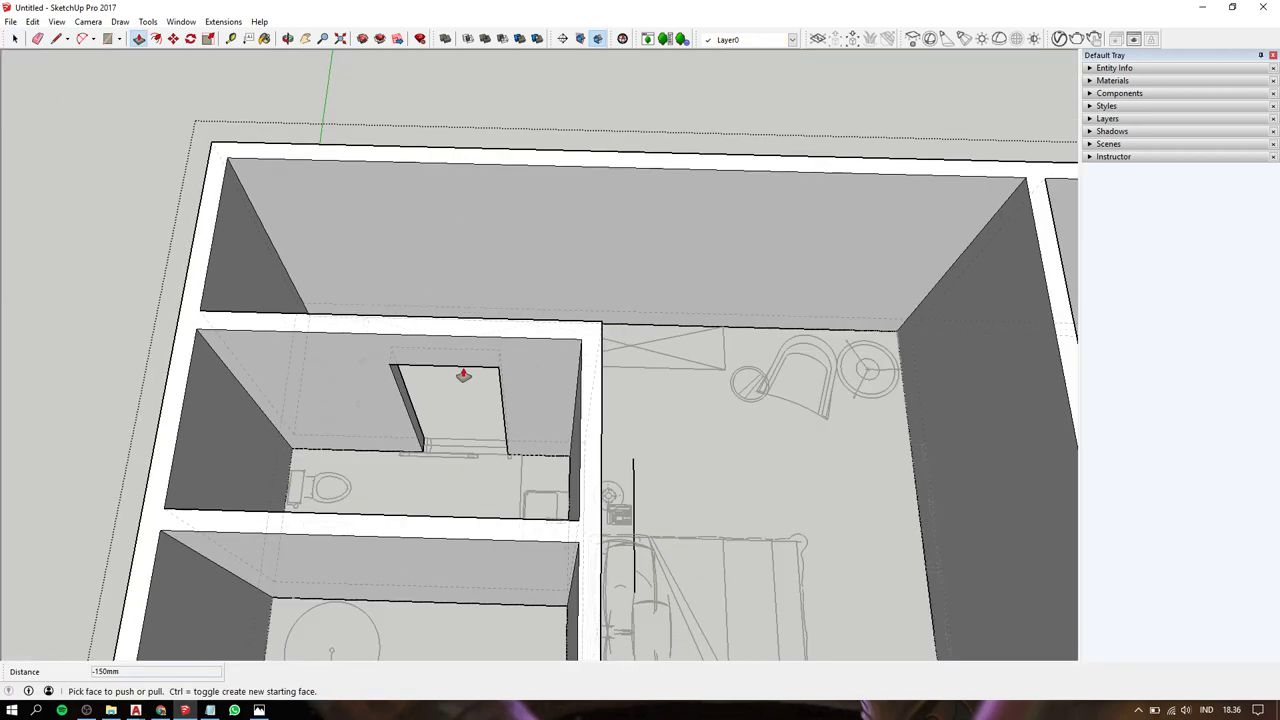
Shift the door outline 35 mm sideways along the wall, then zoom out.
key("o")
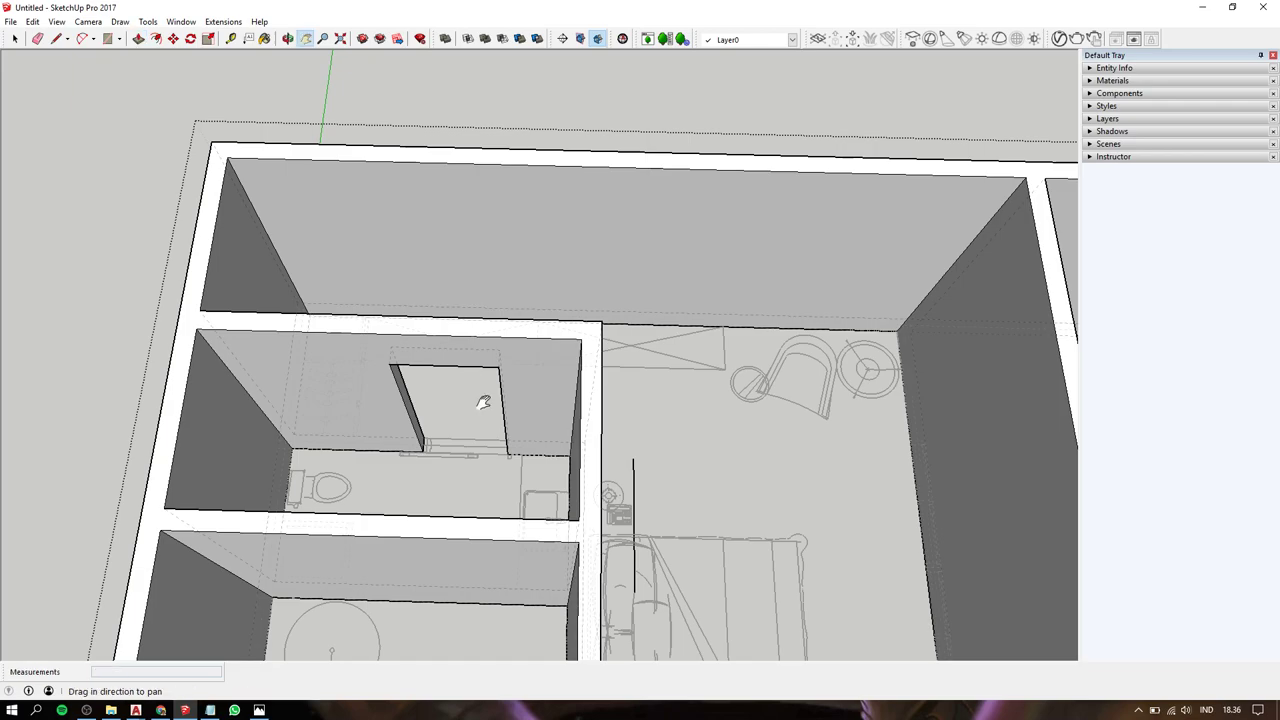
left_click_drag(530, 398, 383, 326)
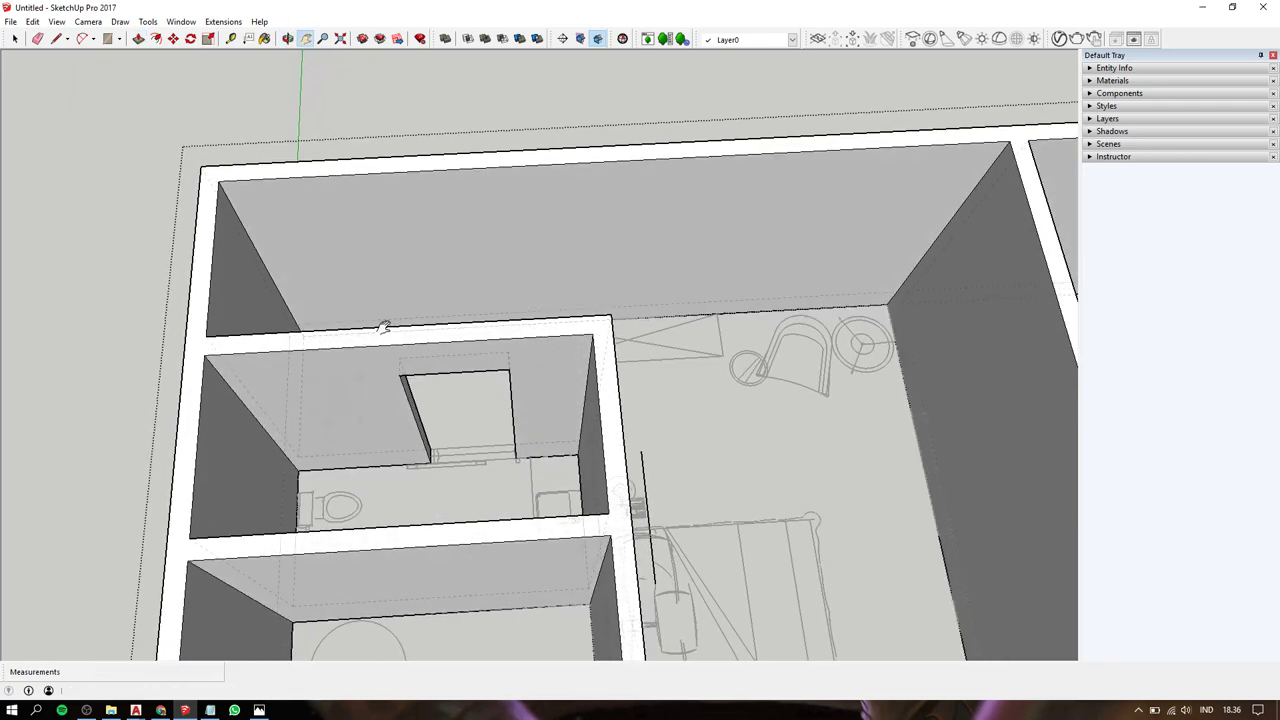
key("space")
left_click_drag(349, 280, 529, 523)
scroll(517, 457, "up", 3)
scroll(517, 457, "up", 2)
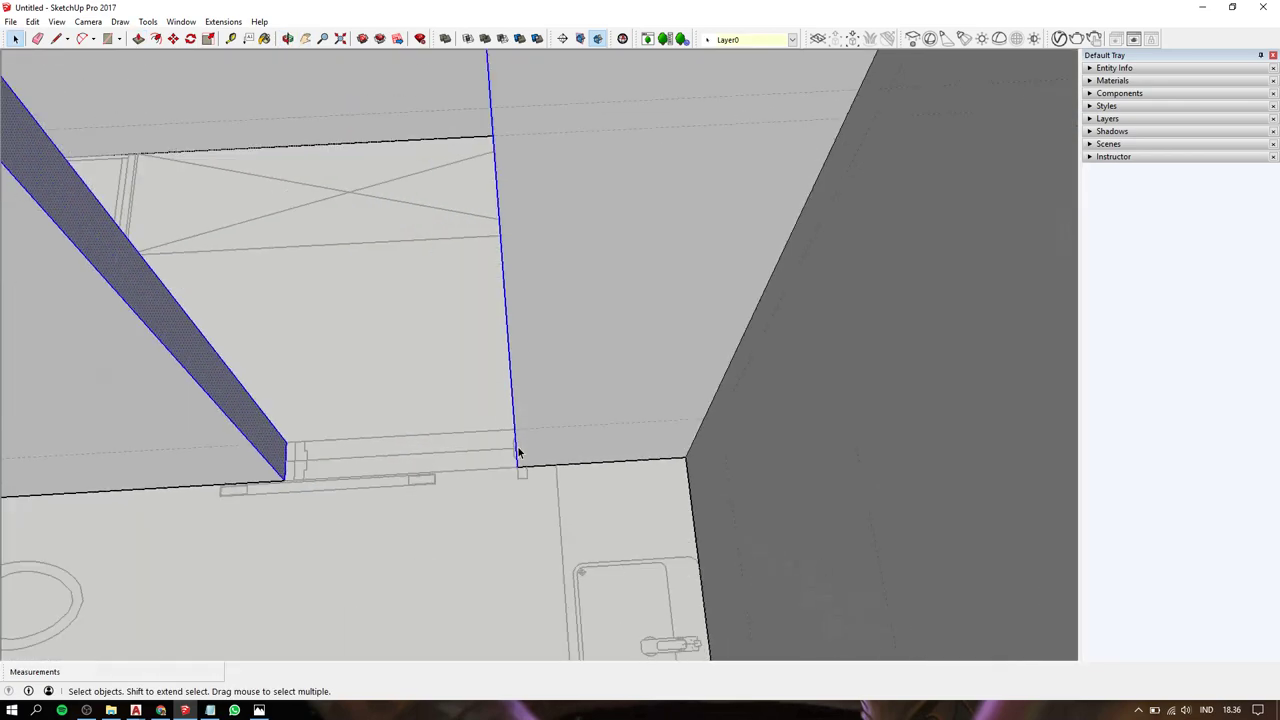
key("m")
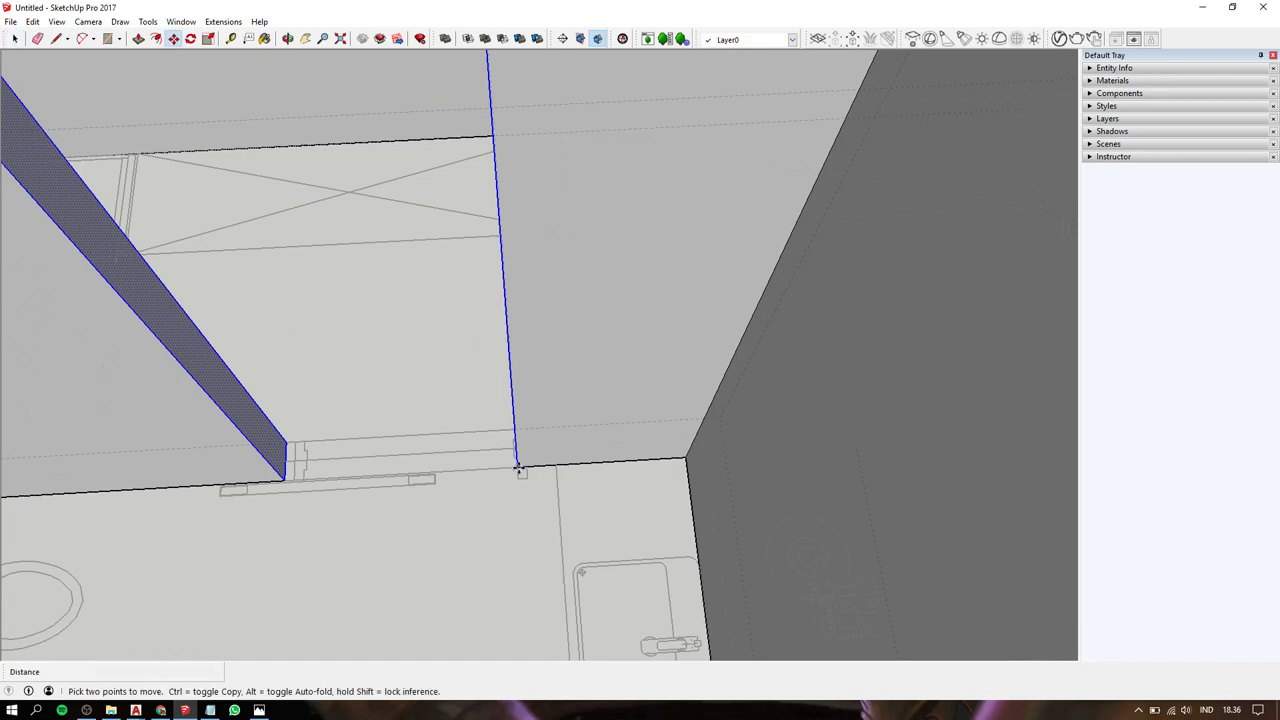
left_click(518, 467)
scroll(526, 467, "down", 2)
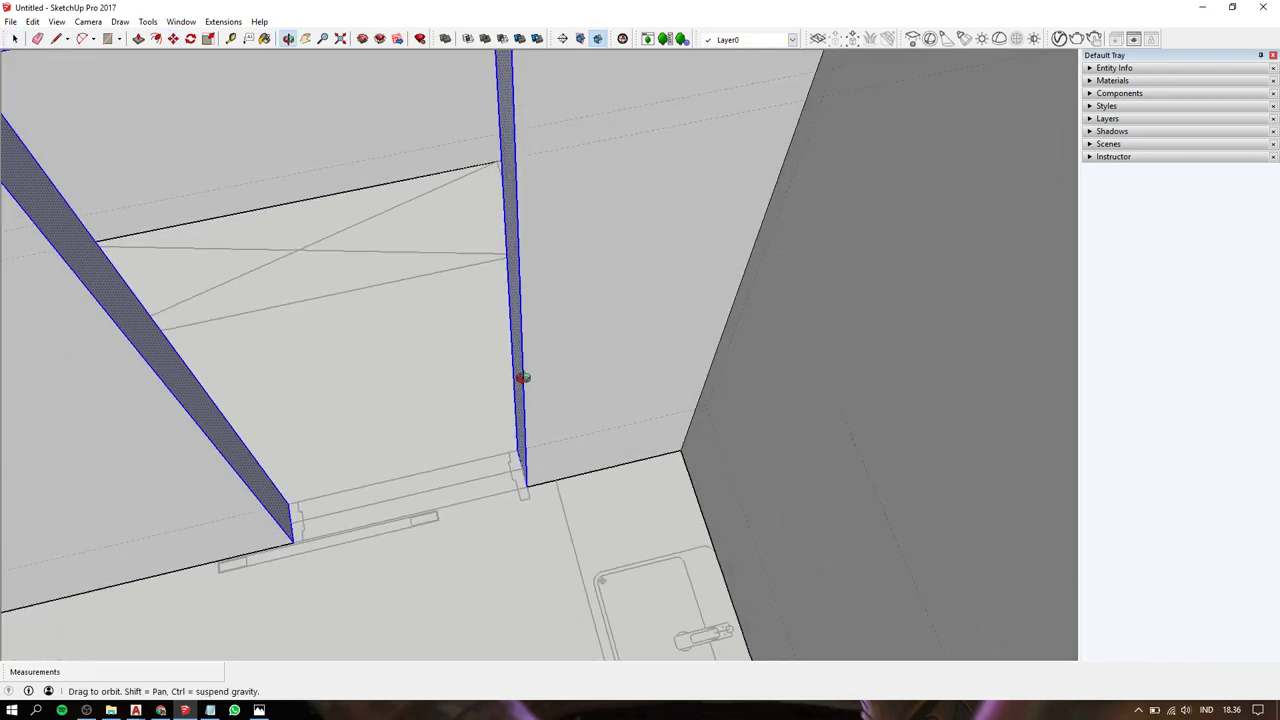
scroll(520, 374, "down", 2)
scroll(520, 374, "down", 3)
scroll(537, 371, "down", 2)
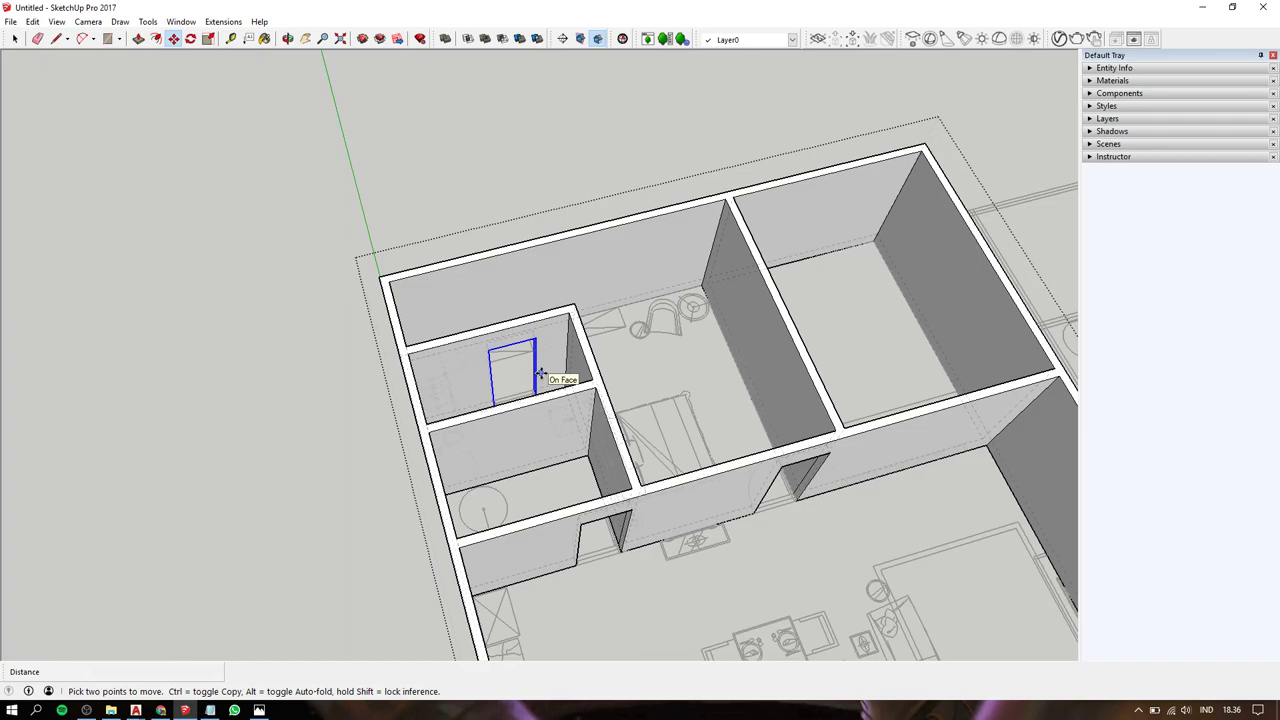
Copy the door outline to the corner of another interior wall.
middle_click_drag(535, 378, 520, 449)
scroll(494, 408, "up", 2)
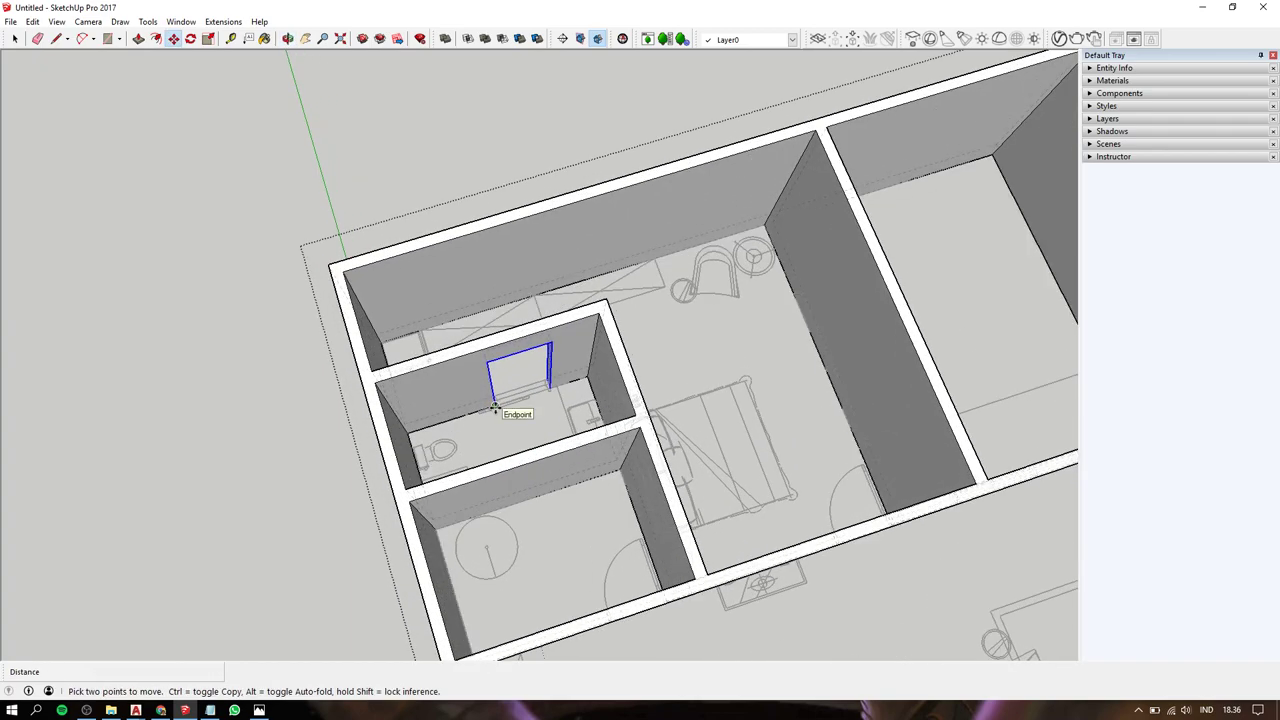
scroll(494, 408, "down", 3)
mouse_move(494, 408)
middle_mouse_down()
mouse_move(663, 297)
mouse_move(634, 249)
mouse_move(498, 198)
mouse_move(419, 329)
middle_mouse_up()
key("m")
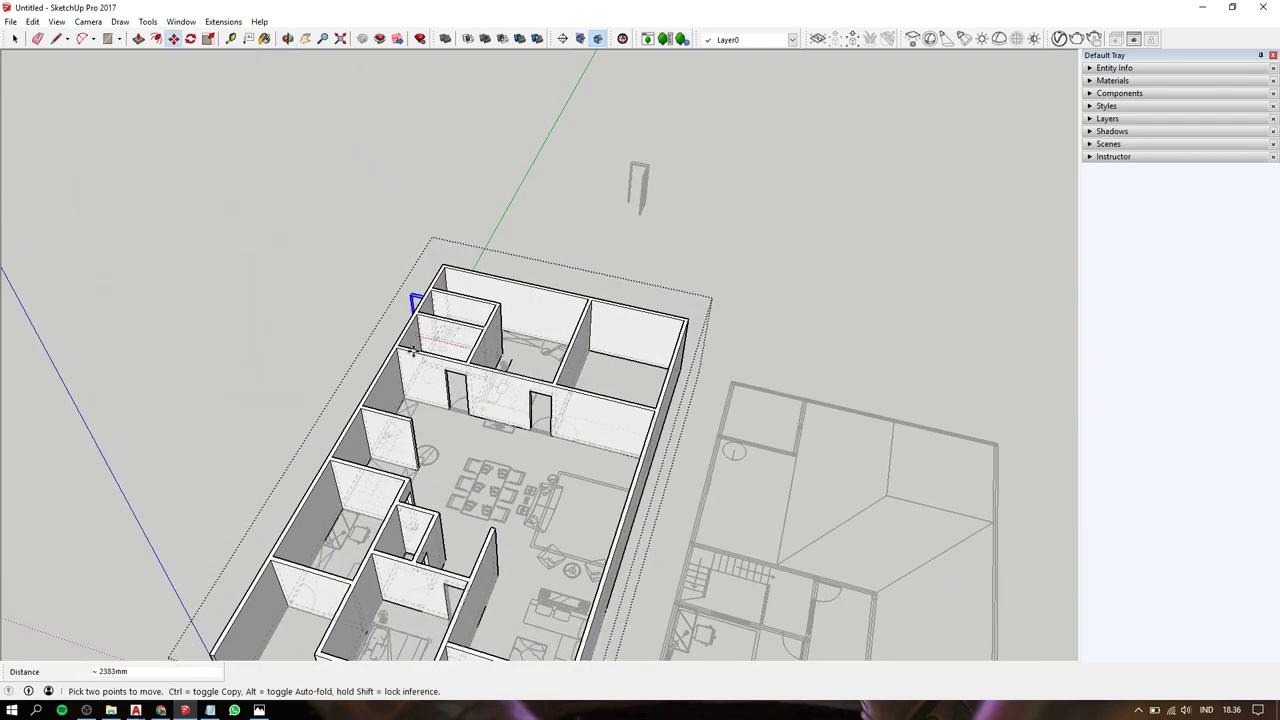
mouse_move(449, 403)
middle_mouse_down("shift")
mouse_move(520, 250)
mouse_move(576, 319)
mouse_move(538, 323)
middle_mouse_up("shift")
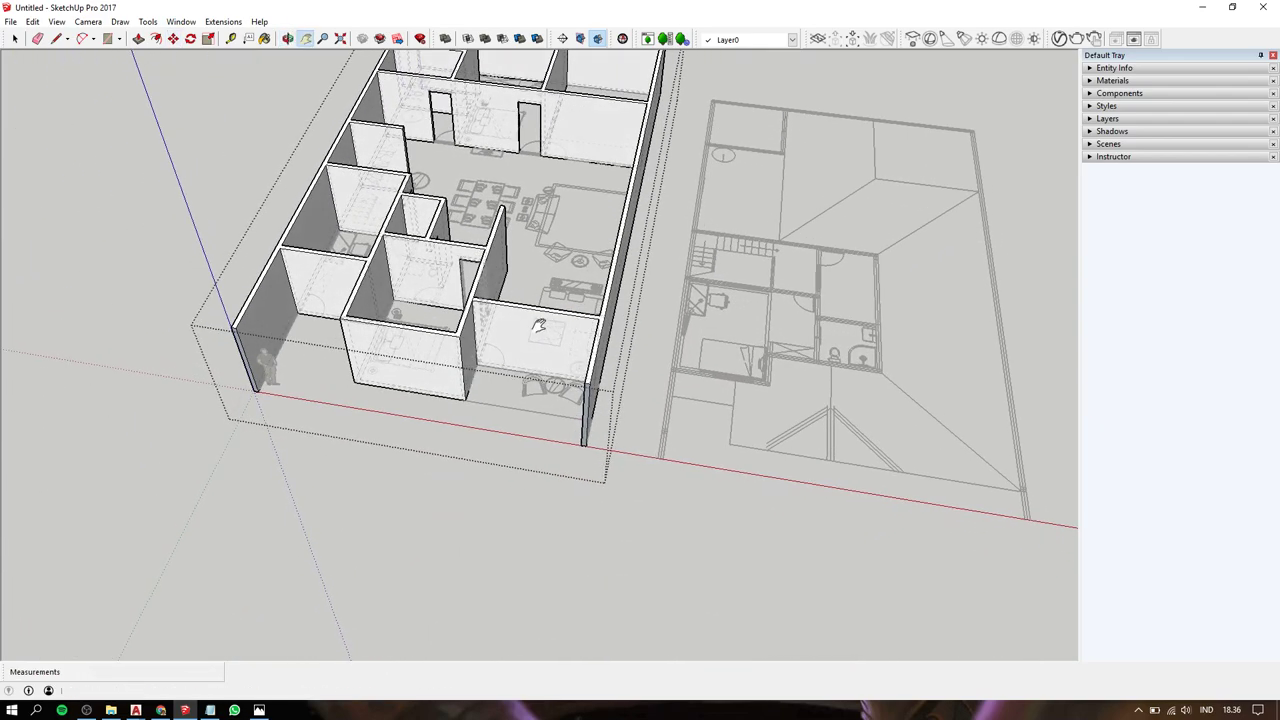
scroll(495, 340, "up", 3)
scroll(490, 350, "up", 2)
left_click(490, 352, "ctrl")
scroll(489, 352, "up", 2)
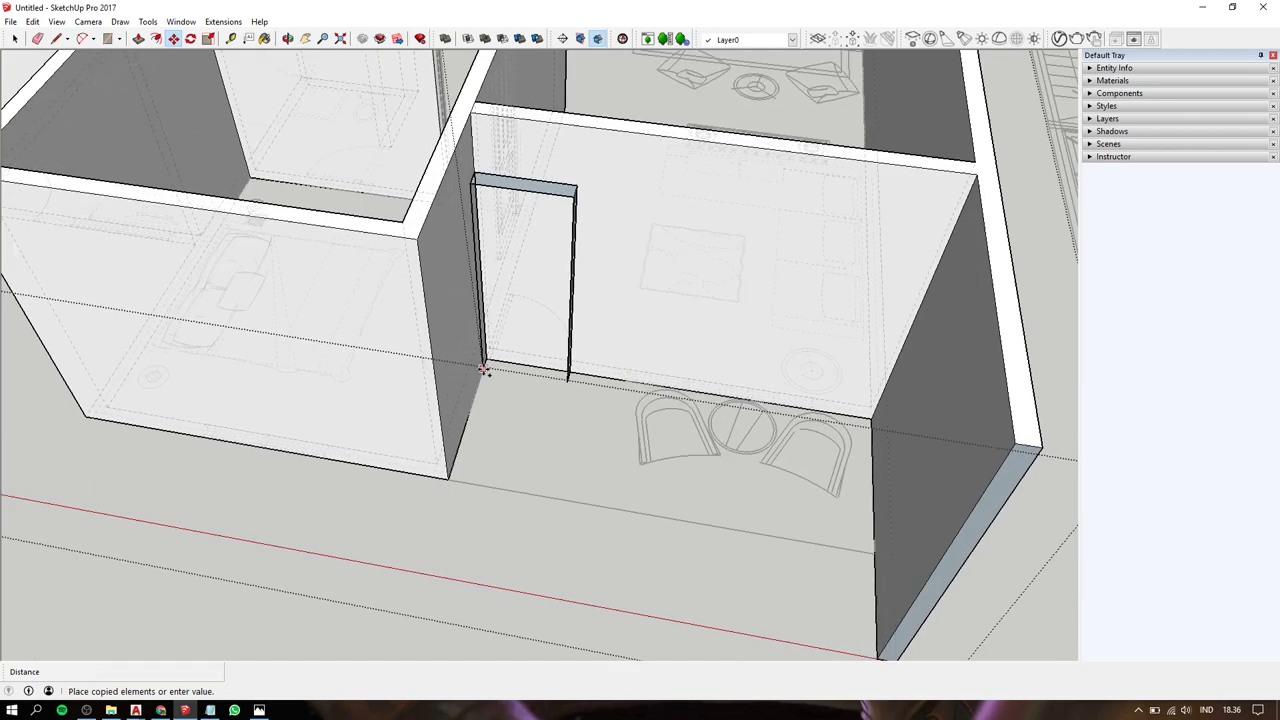
scroll(485, 355, "up", 3)
left_click(486, 355)
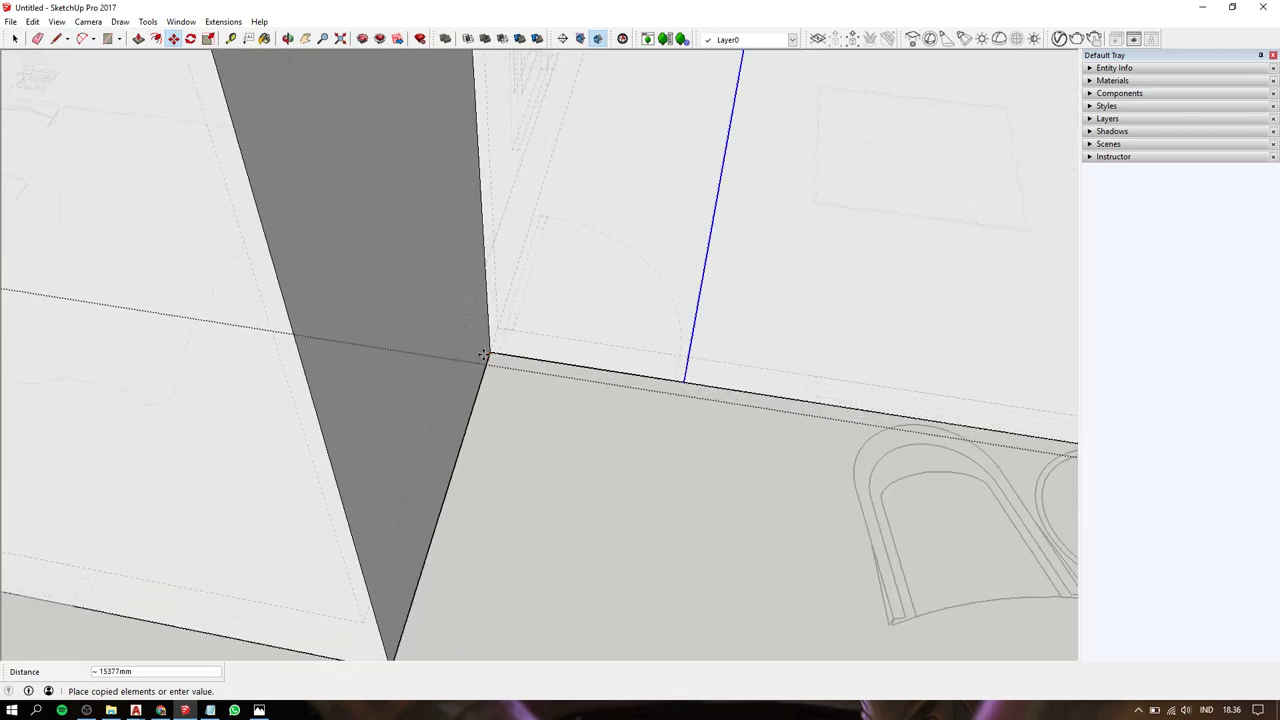
Push the face inside the copied outline through the wall thickness.
key("space")
left_click(603, 295)
key("p")
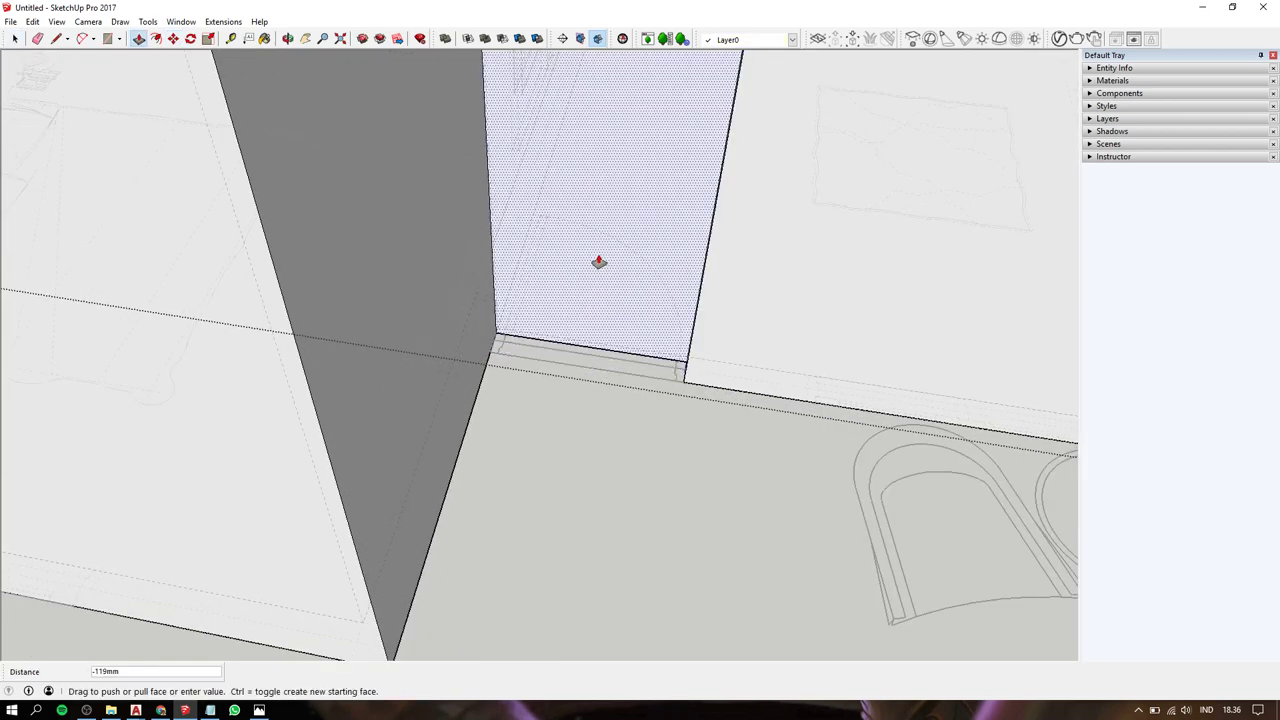
left_click(600, 258)
left_click(594, 237)
scroll(600, 200, "down", 5)
key("space")
scroll(575, 172, "down", 3)
Inspect the floor plan and select the wall face and edge beside the new opening.
middle_click_drag(575, 172, 528, 376)
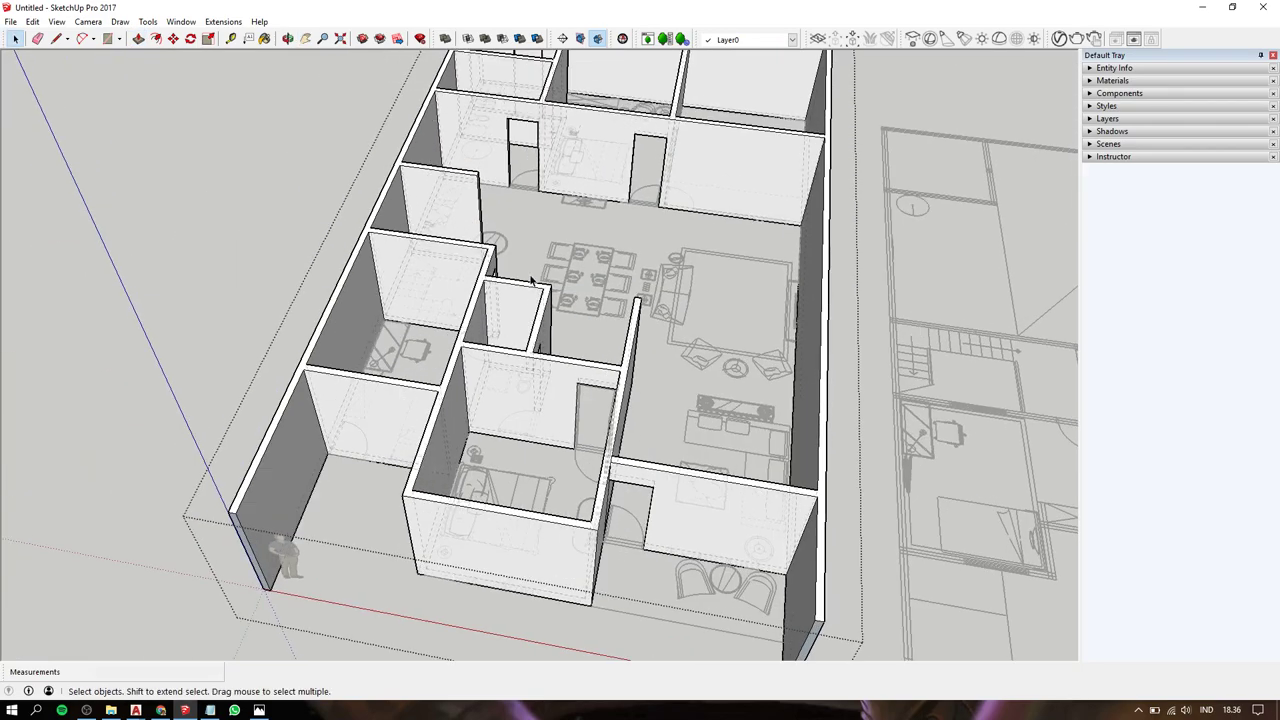
scroll(531, 281, "up", 3)
scroll(520, 262, "up", 3)
mouse_move(520, 262)
middle_mouse_down()
mouse_move(94, 257)
mouse_move(411, 309)
middle_mouse_up()
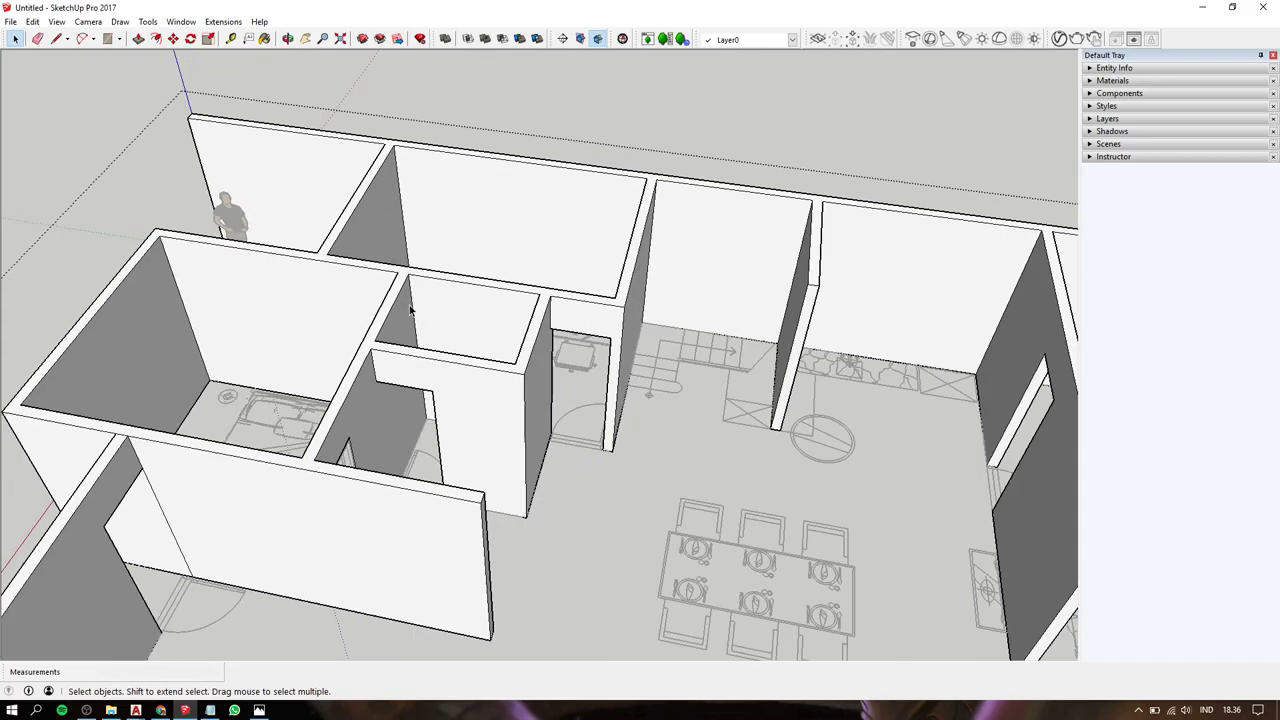
scroll(411, 309, "down", 3)
middle_click_drag(634, 423, 762, 352)
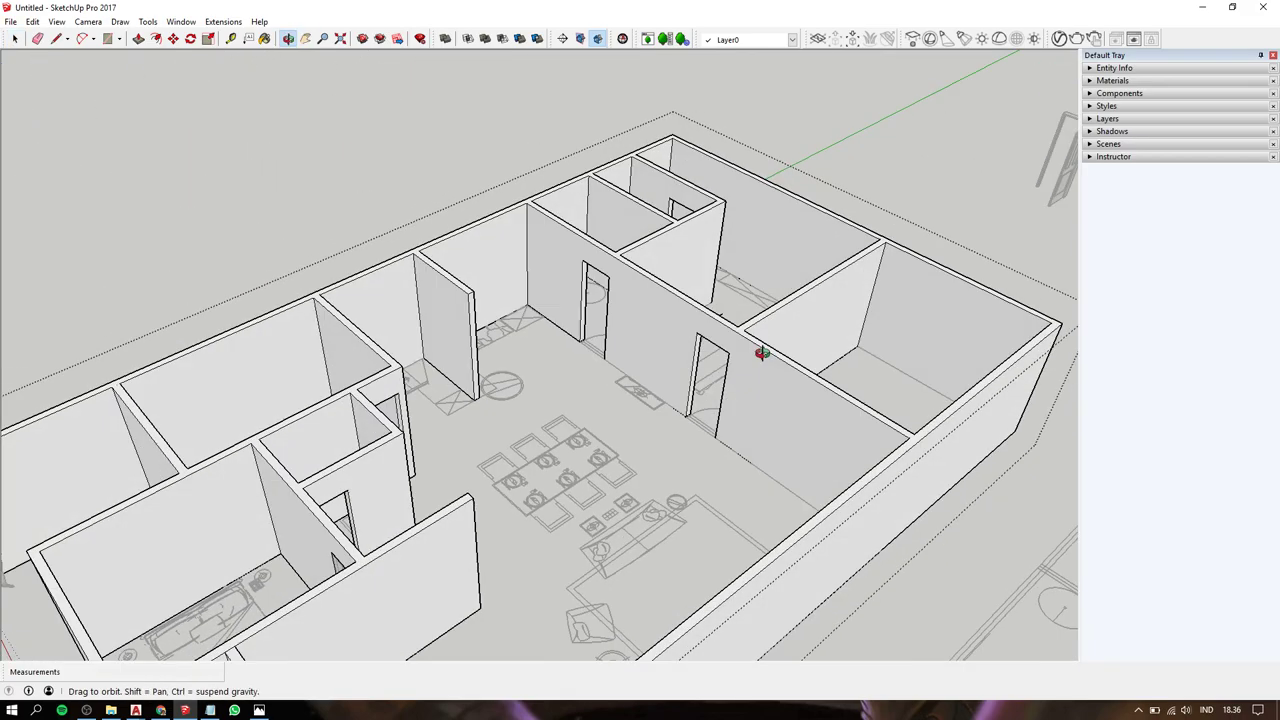
scroll(471, 314, "up", 3)
mouse_move(623, 371)
middle_mouse_down()
mouse_move(471, 314)
mouse_move(416, 308)
middle_mouse_up()
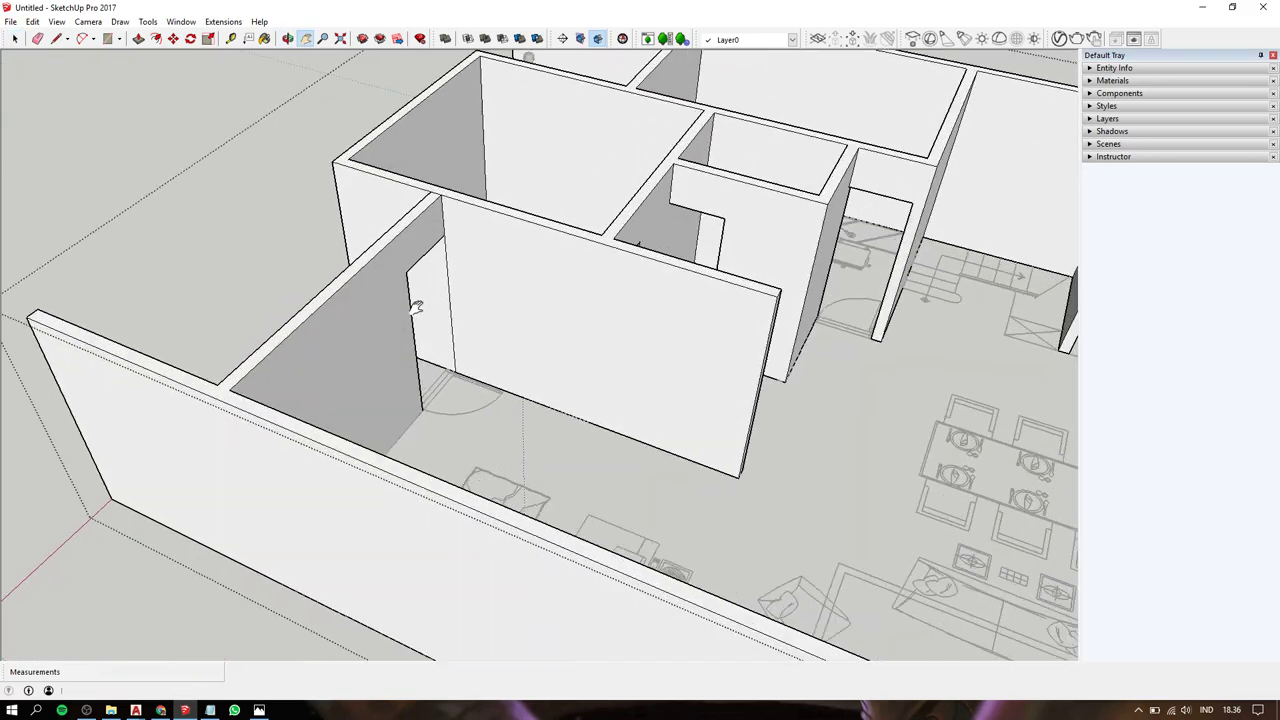
scroll(416, 308, "up", 2)
left_click(453, 287)
left_click(459, 231)
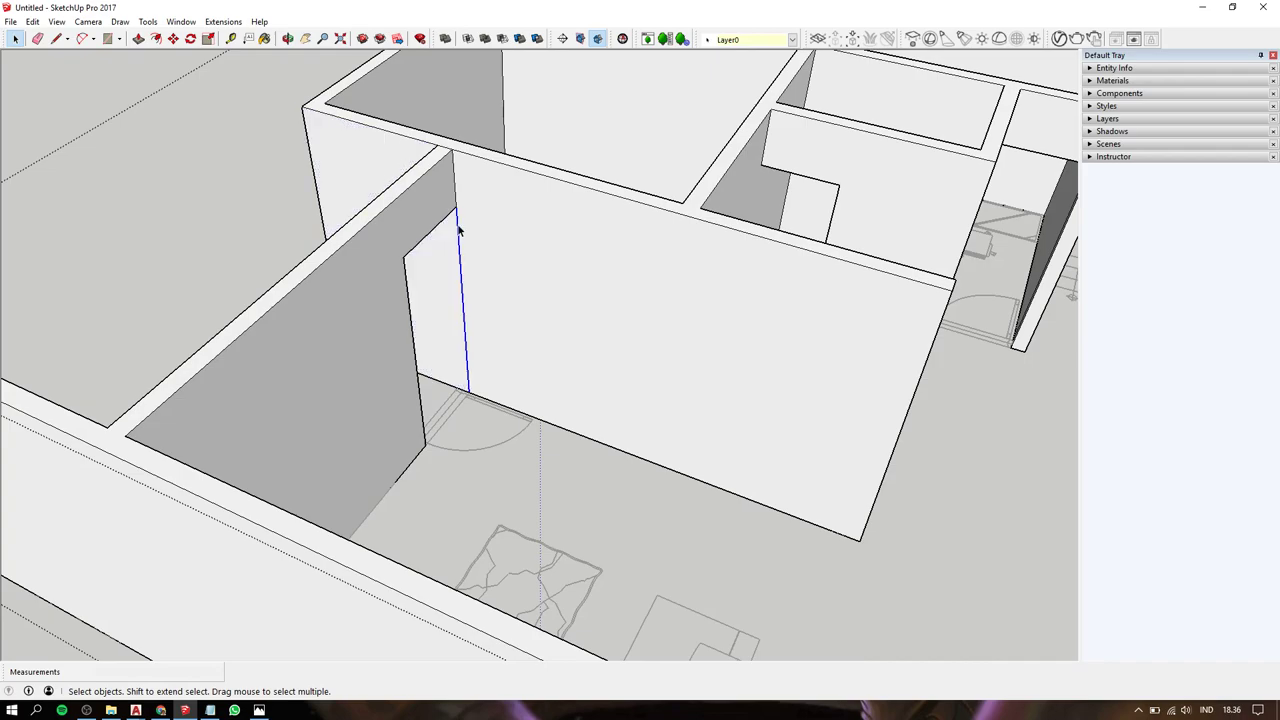
mouse_move(462, 259)
middle_mouse_down()
mouse_move(523, 237)
mouse_move(886, 263)
middle_mouse_up()
scroll(543, 263, "down", 3)
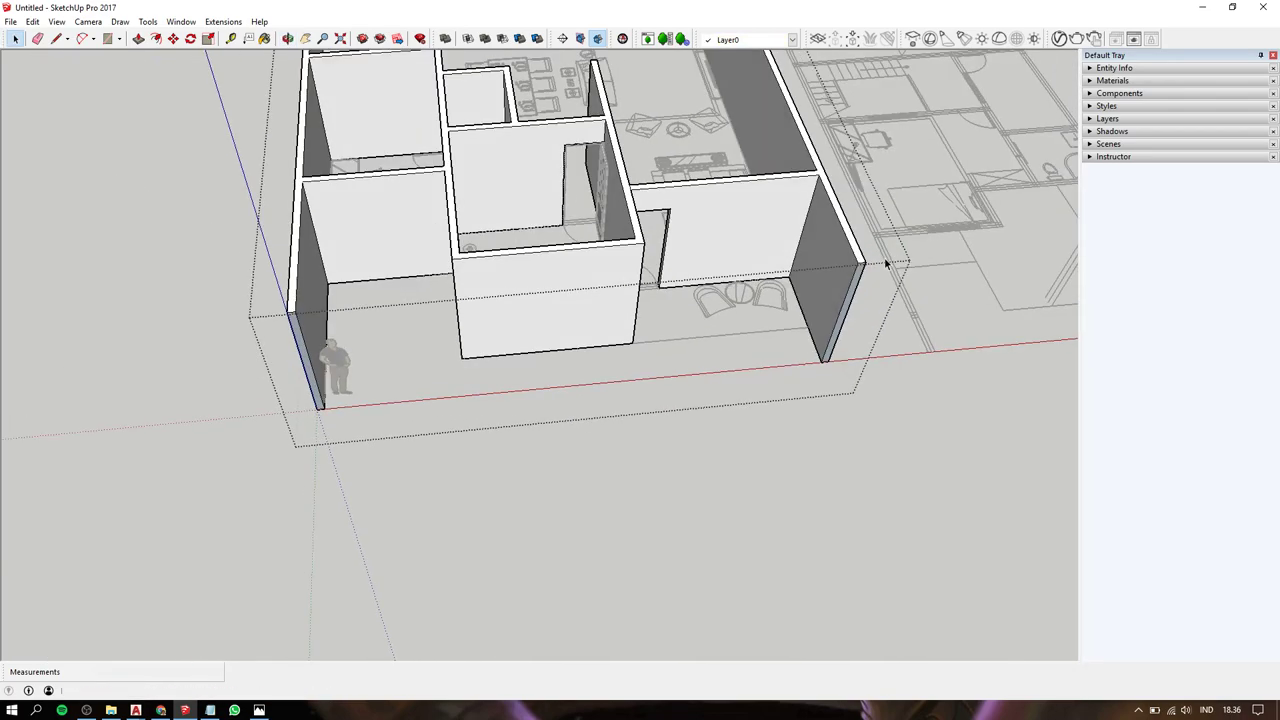
scroll(474, 216, "up", 3)
middle_click_drag(474, 216, 591, 295, "shift")
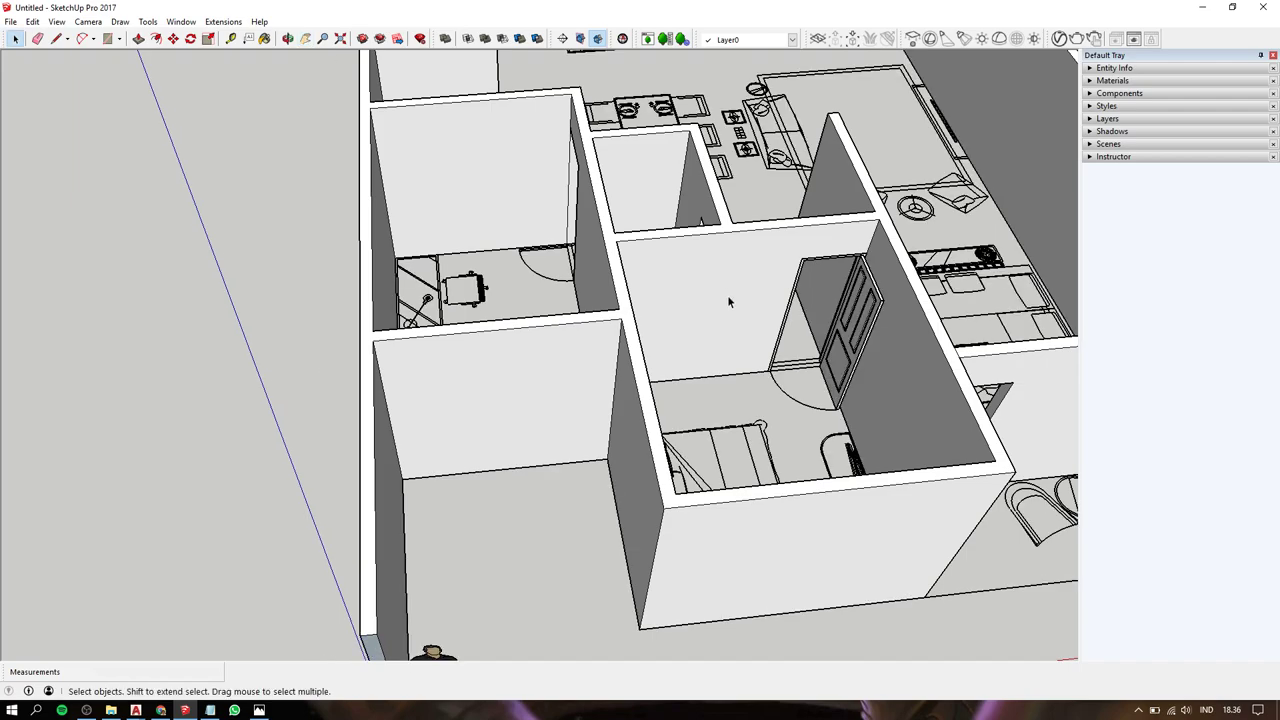
Copy the paneled door to the new wall opening.
left_click(779, 322)
mouse_move(786, 325)
middle_mouse_down("shift")
mouse_move(776, 418)
mouse_move(536, 428)
middle_mouse_up("shift")
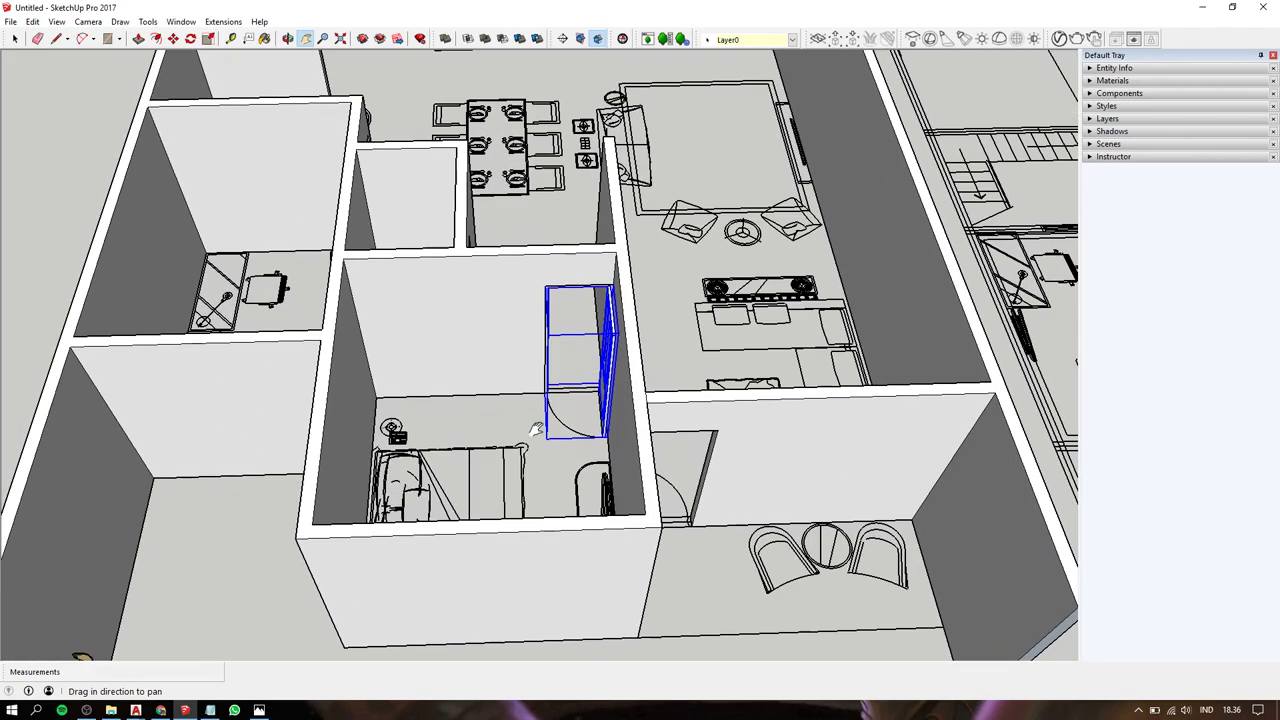
scroll(563, 371, "up", 5)
key("m")
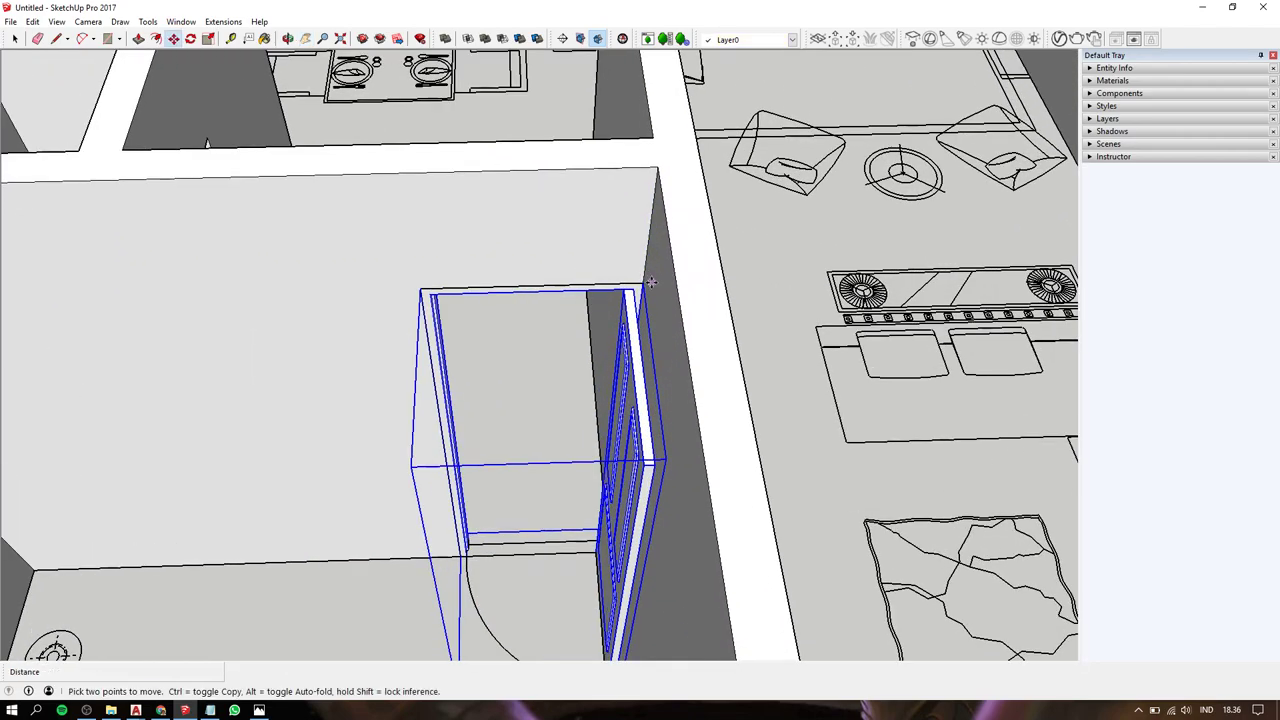
scroll(645, 283, "down", 3)
scroll(645, 283, "down", 2)
left_click(645, 283)
key("ctrl")
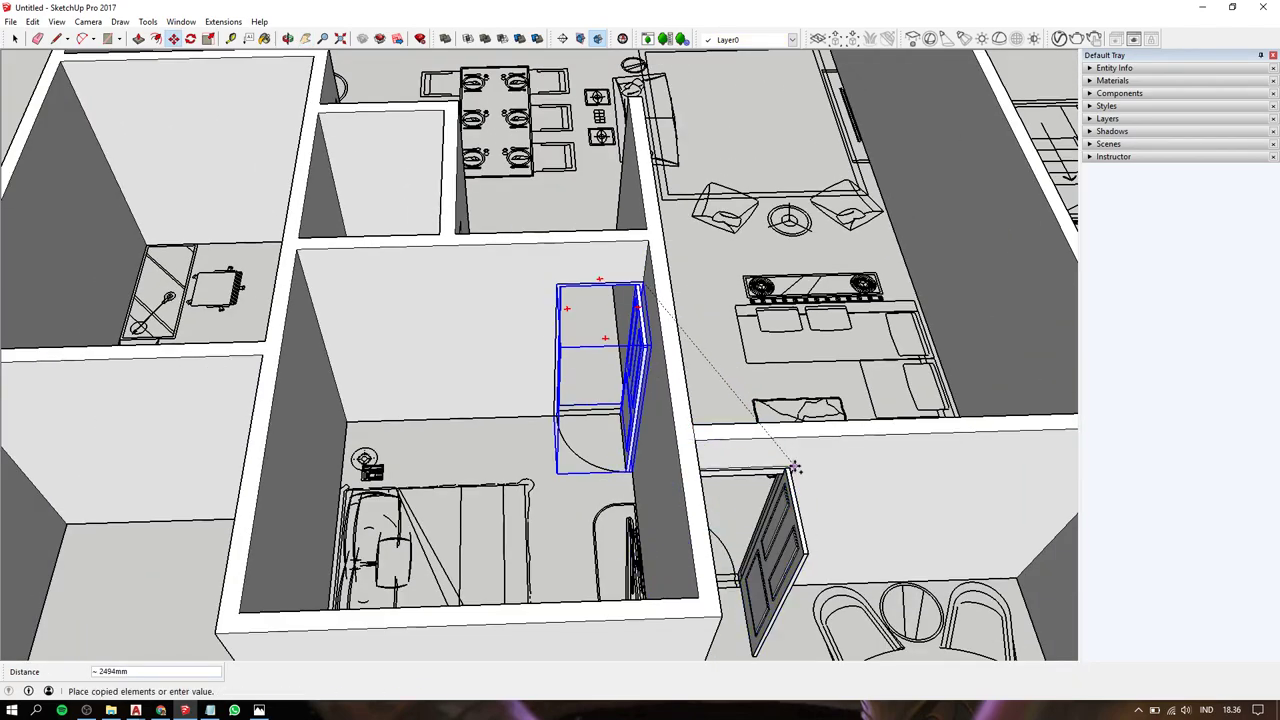
left_click(784, 476)
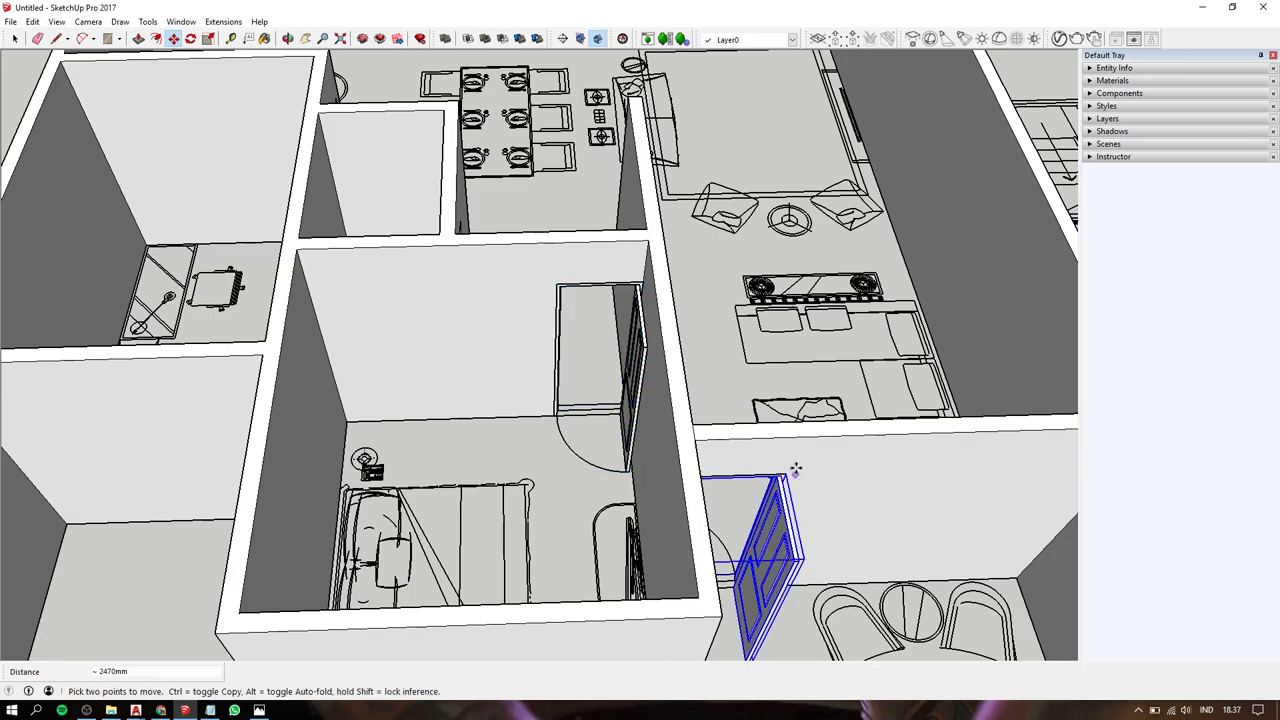
middle_click_drag(784, 476, 516, 478)
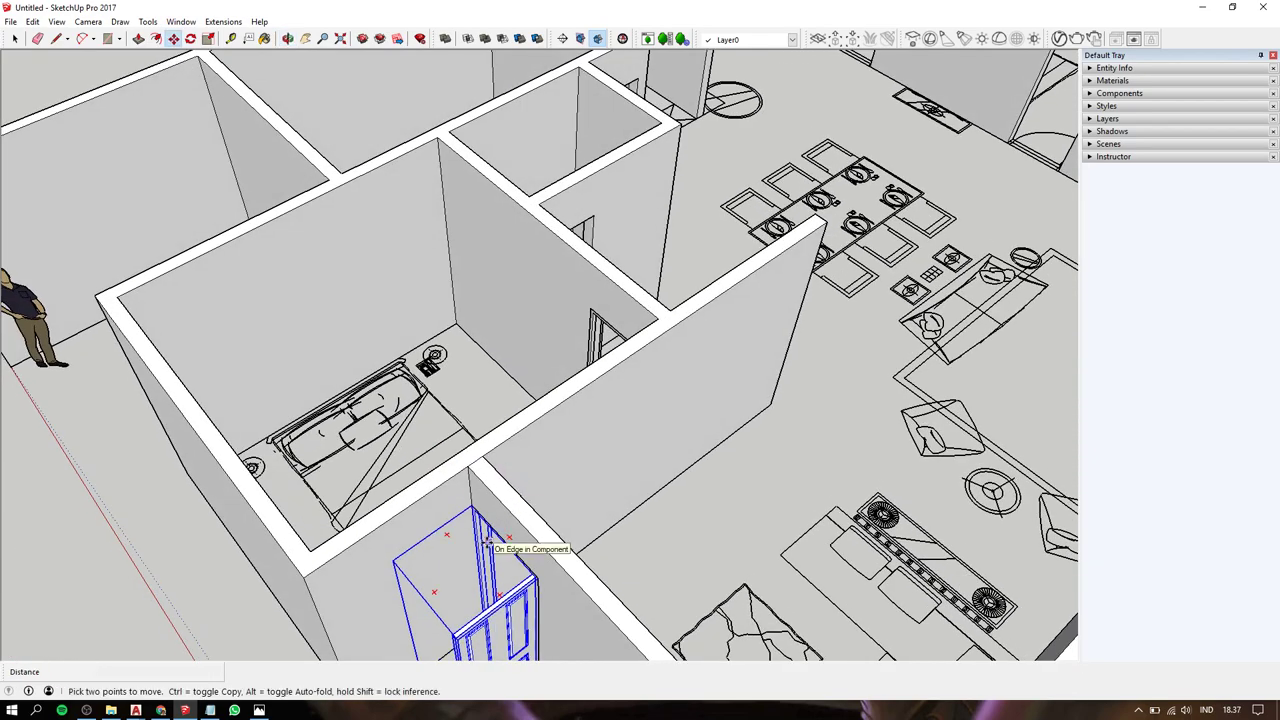
mouse_move(488, 545)
middle_mouse_down()
mouse_move(623, 451)
mouse_move(646, 474)
middle_mouse_up()
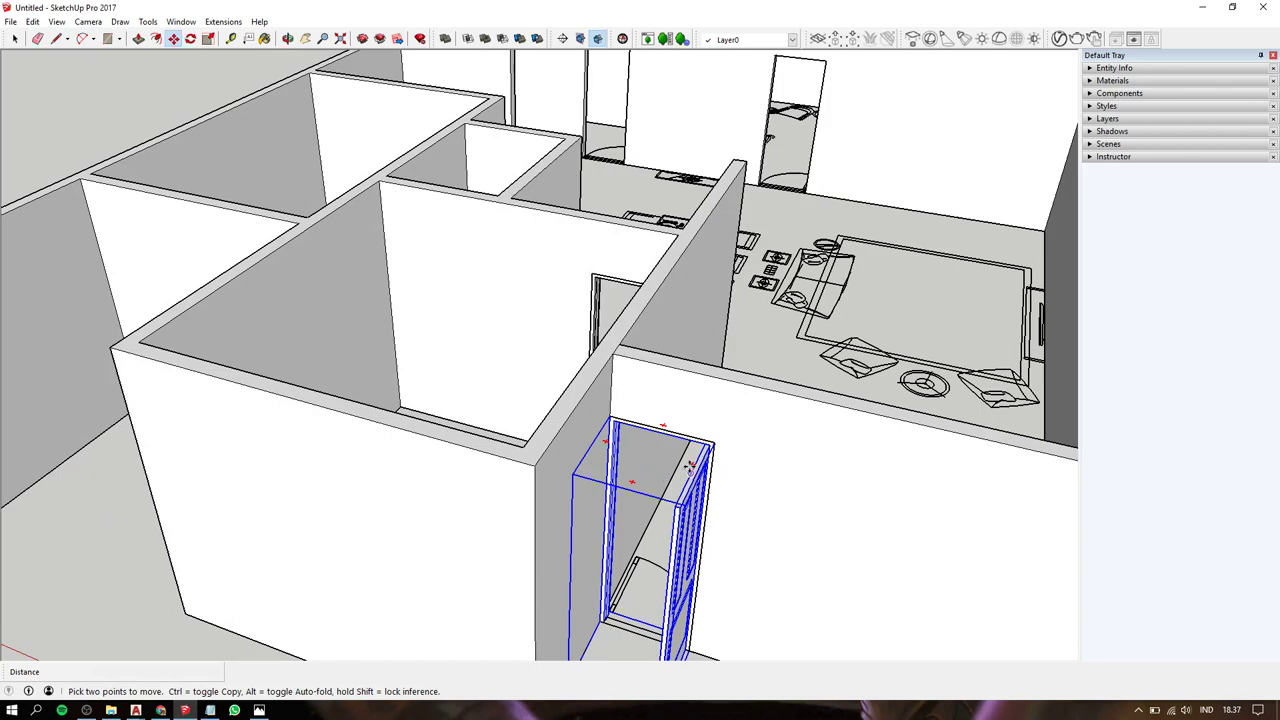
Rotate the door copy 180° and begin moving it into the doorway.
key("q")
left_click(648, 453)
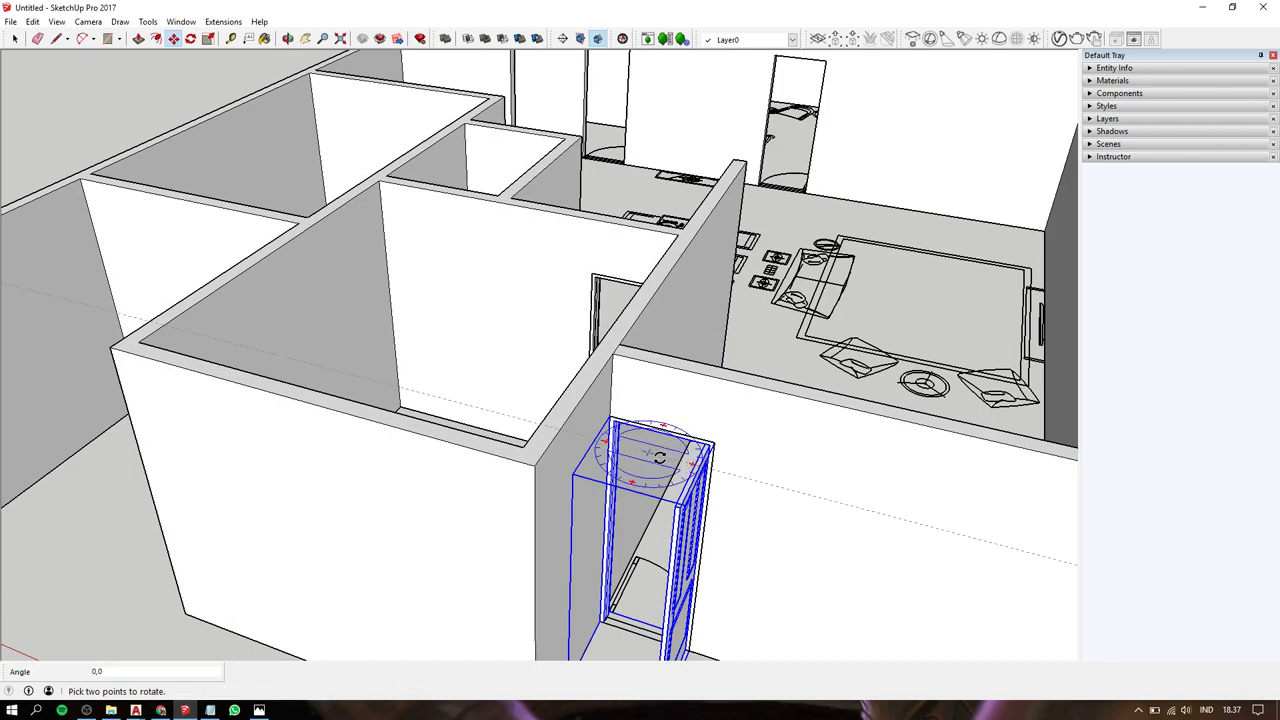
left_click(690, 464)
left_click(597, 440)
key("m")
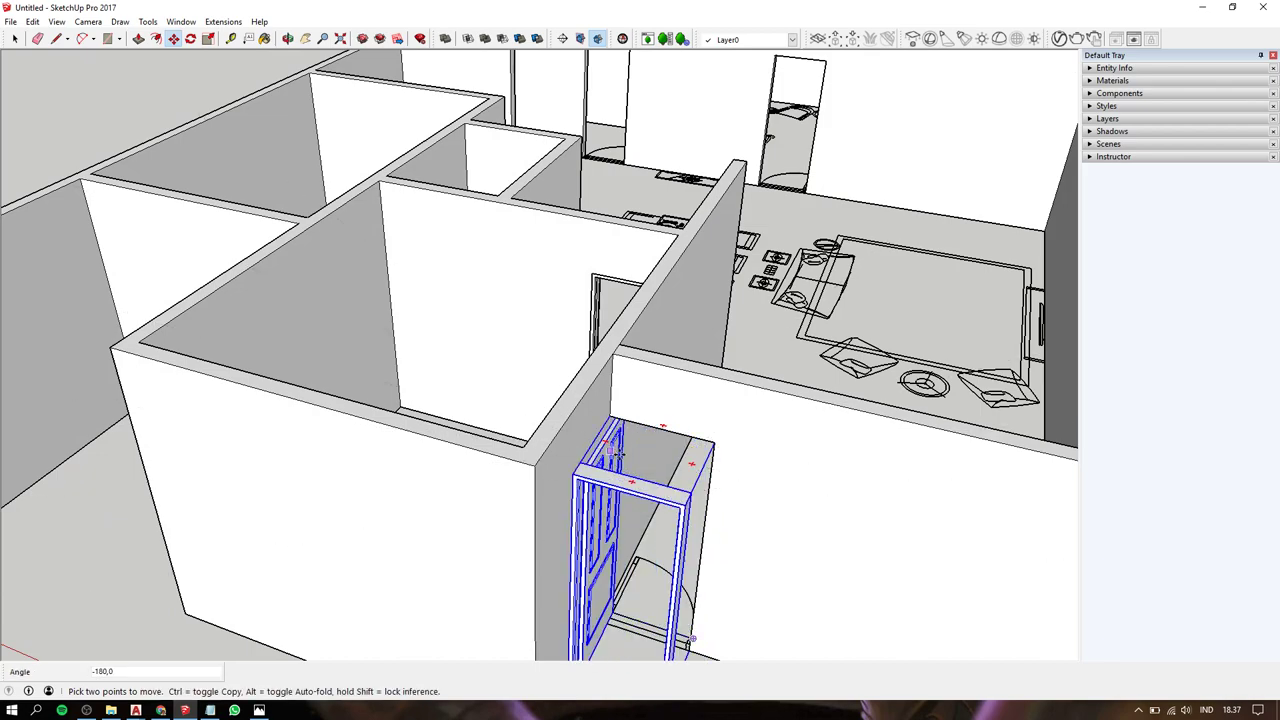
left_click(690, 638)
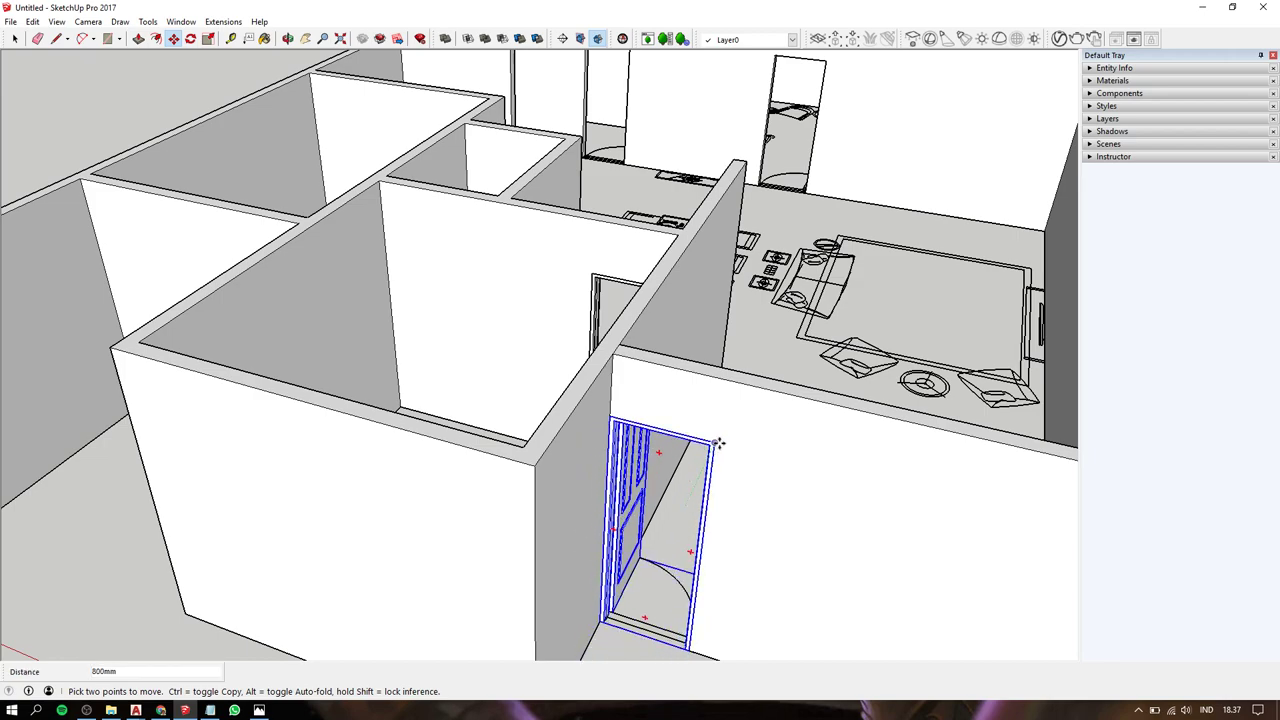
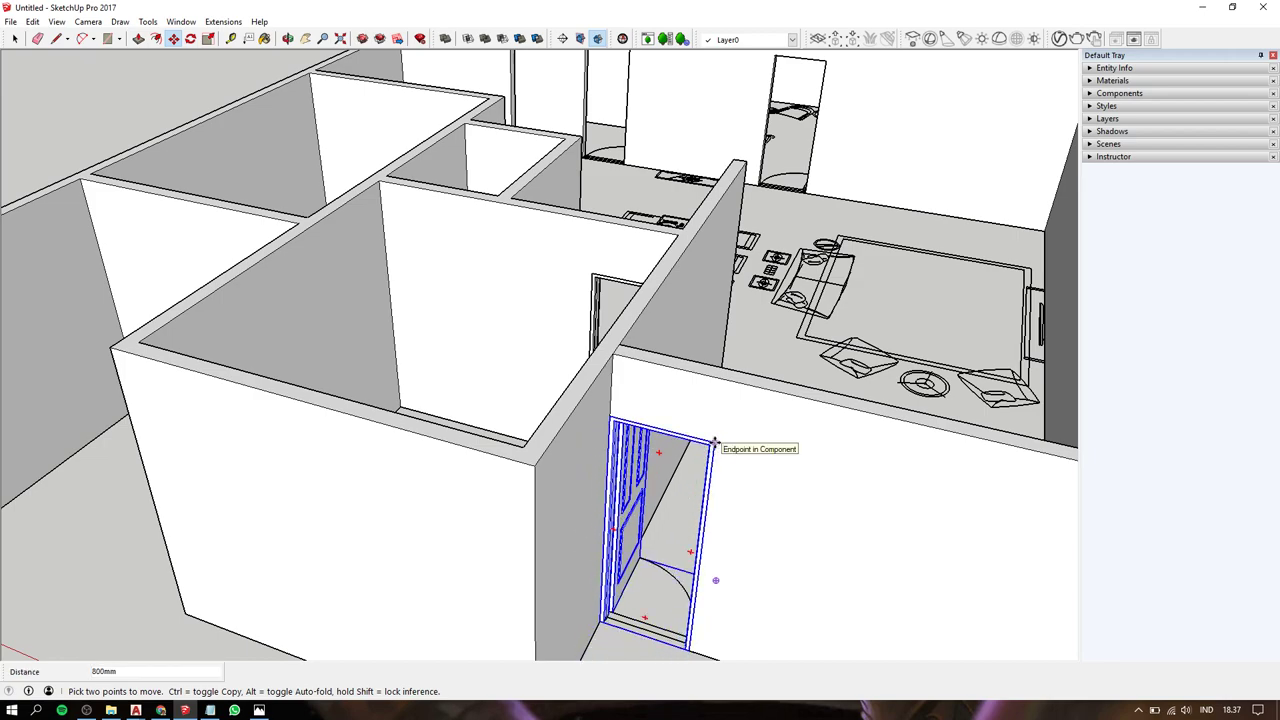
Set the door into the wall opening and frame the whole floor plan.
left_click(714, 441)
scroll(714, 441, "down", 5)
scroll(714, 441, "down", 3)
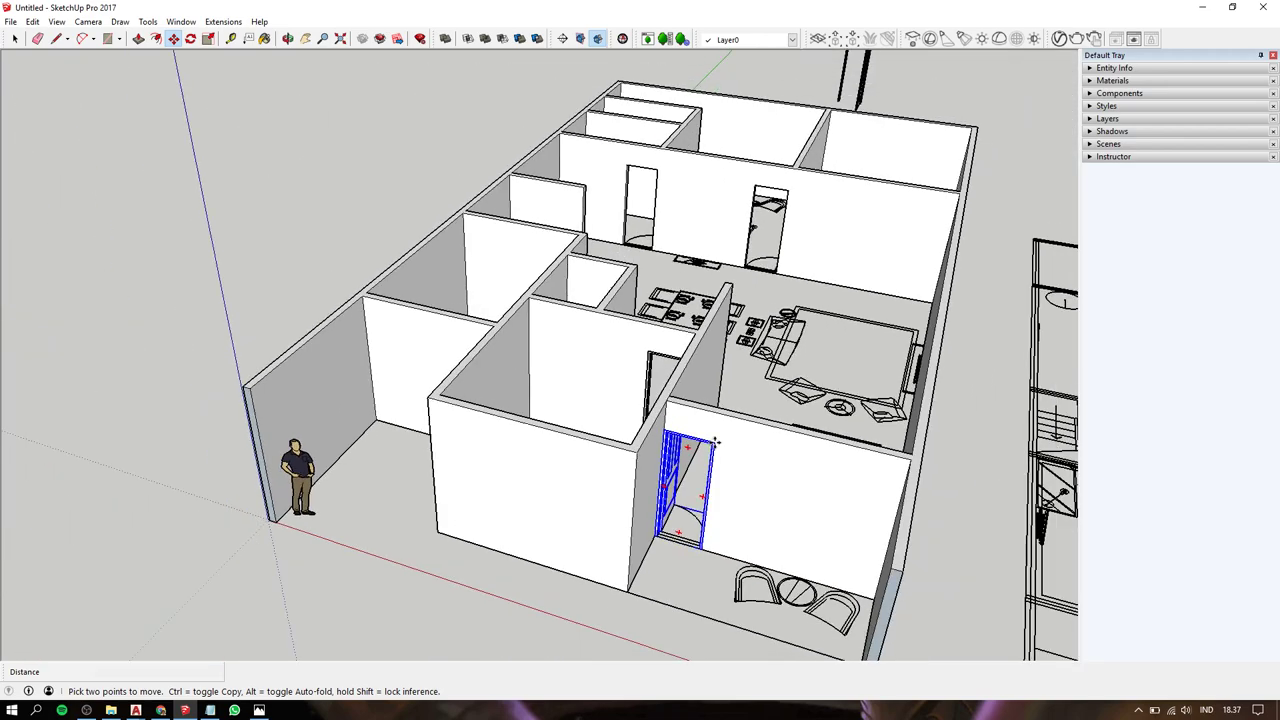
middle_click_drag(714, 441, 728, 605, "shift")
scroll(728, 605, "up", 2)
scroll(720, 520, "up", 4)
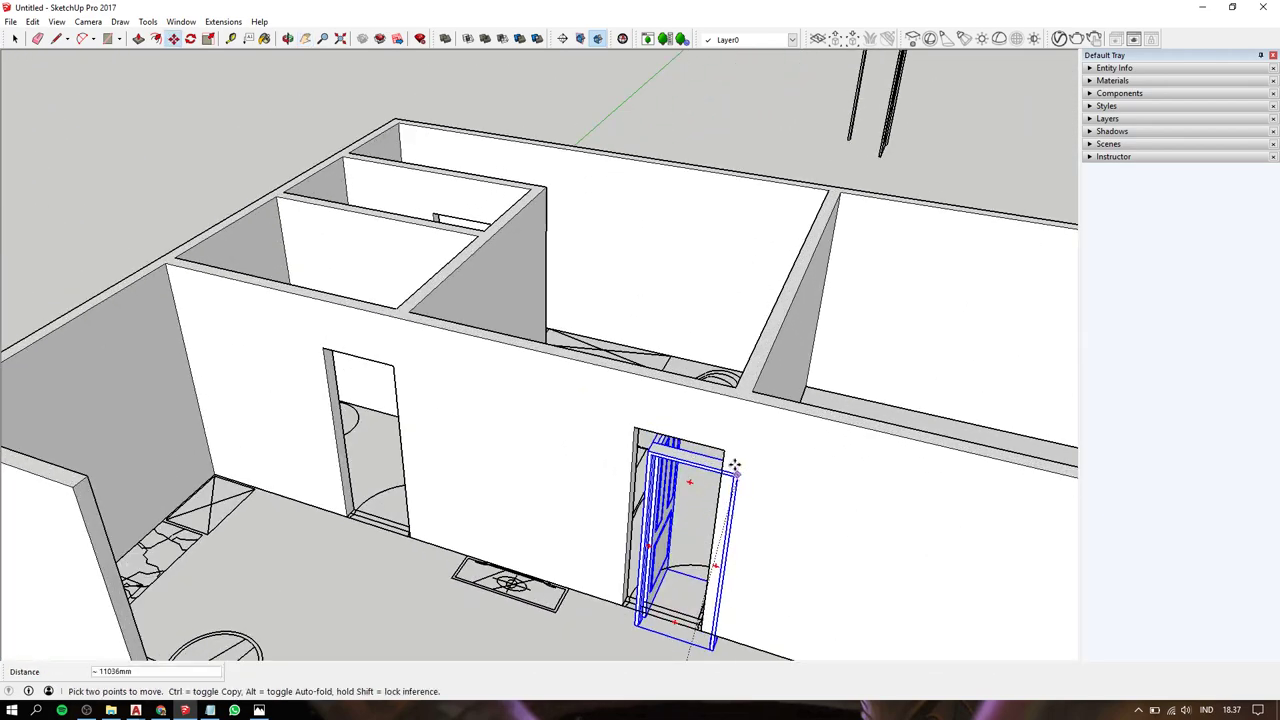
Make a copy of the door and mirror it with a red-axis scale of -1.
key("ctrl")
left_click(725, 446)
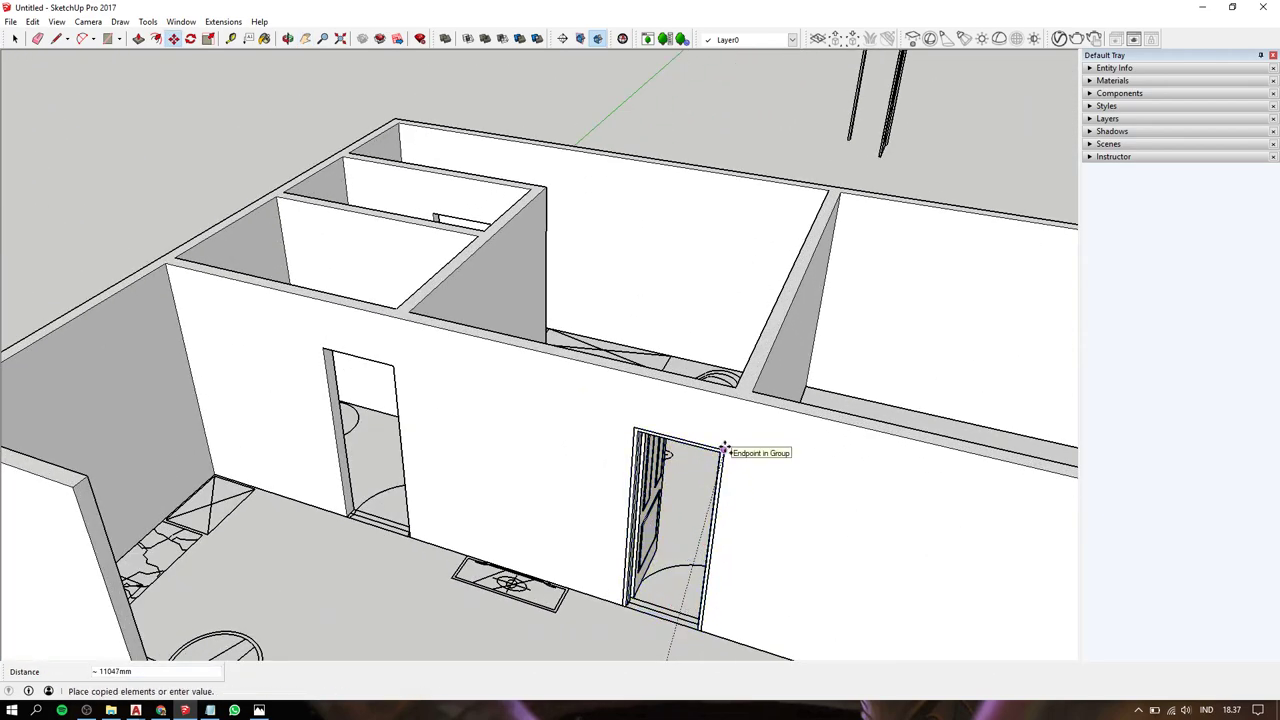
left_click(724, 449)
key("s")
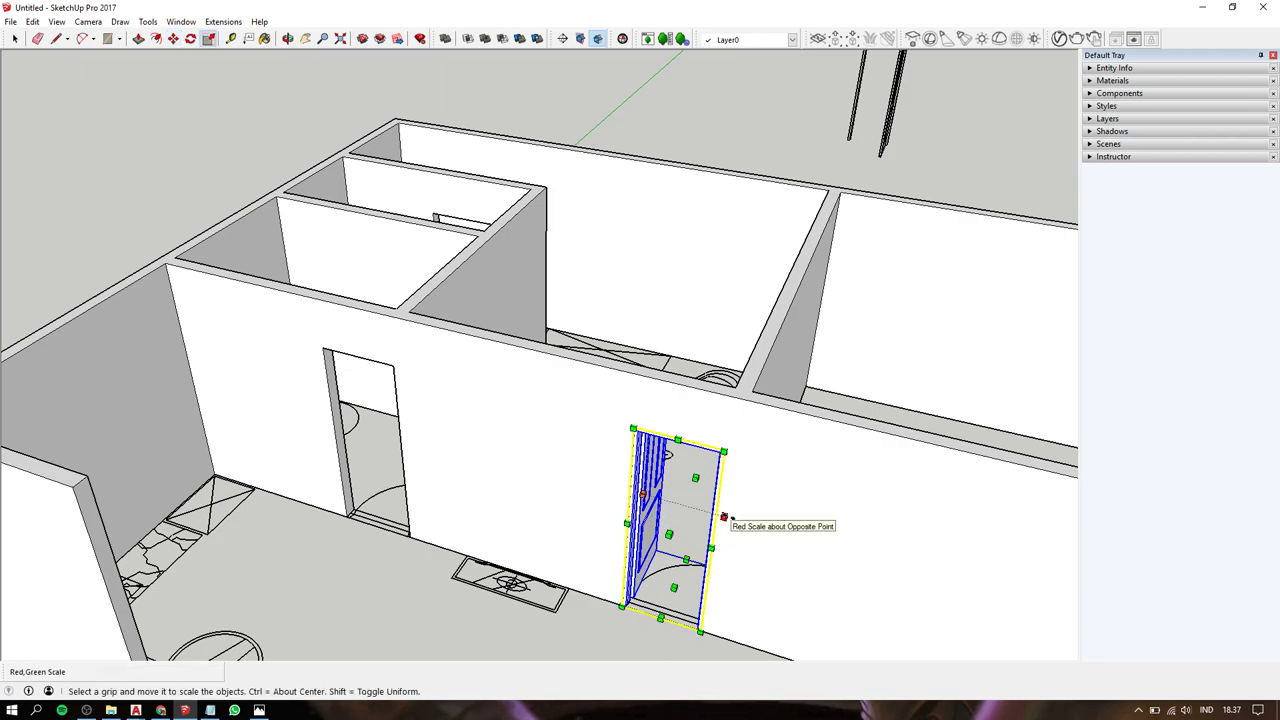
left_click(711, 547)
type("-1")
key("Return")
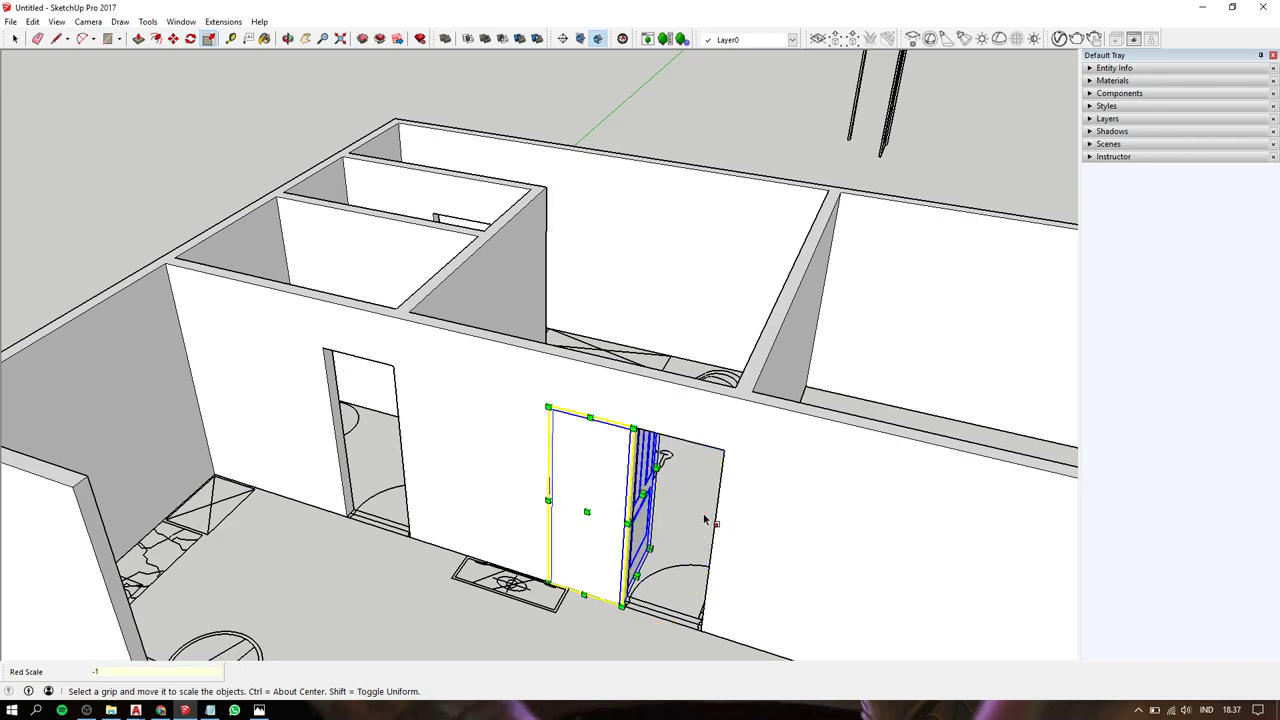
Move the mirrored door 870mm into the second doorway of the wall.
key("m")
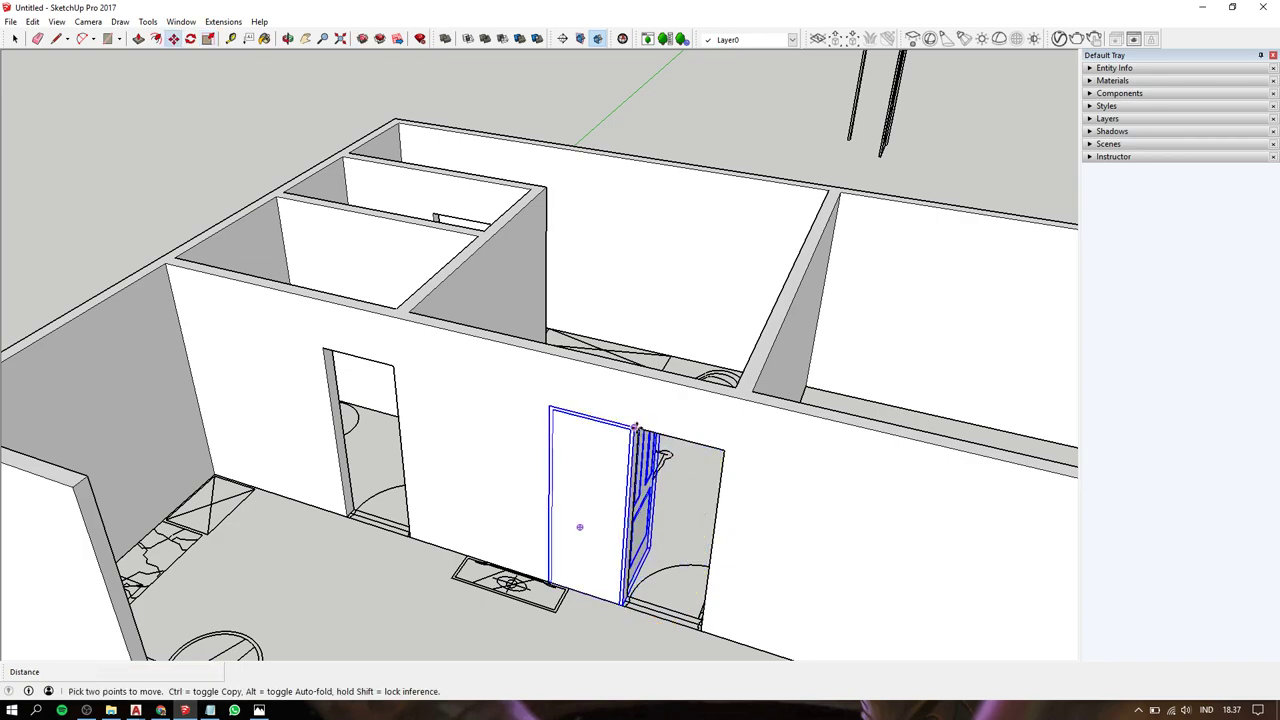
left_click(636, 427)
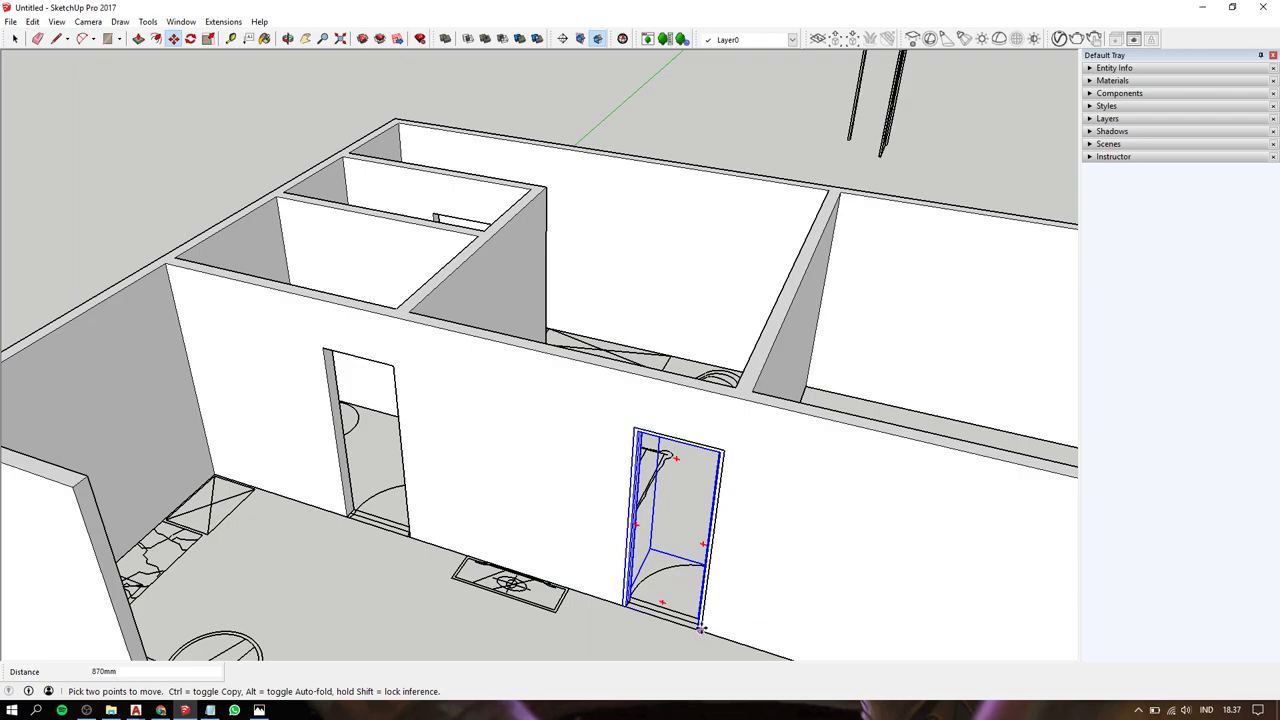
scroll(640, 440, "down", 2)
left_click(371, 523)
Reframe the view over the floor plan toward the dining area.
scroll(524, 428, "down", 3)
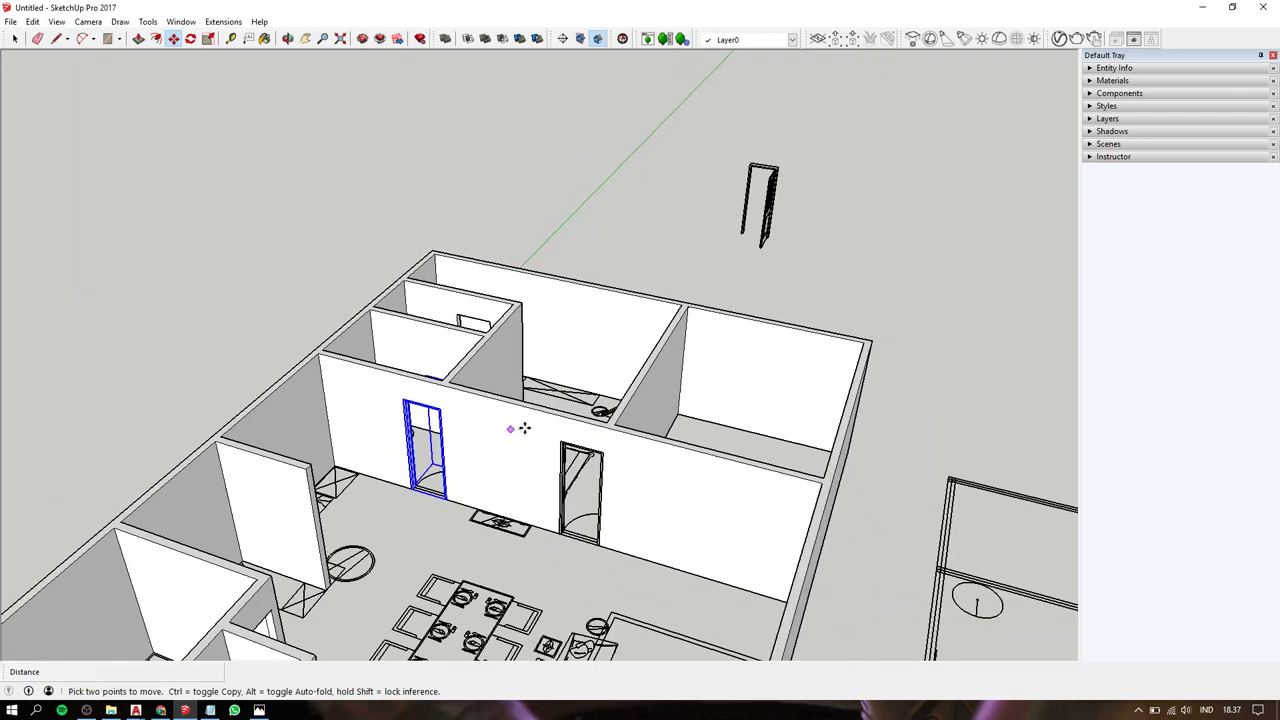
scroll(524, 428, "down", 3)
scroll(524, 428, "down", 2)
mouse_move(400, 380)
middle_mouse_down("shift")
mouse_move(770, 383)
mouse_move(330, 394)
middle_mouse_up("shift")
scroll(603, 404, "up", 5)
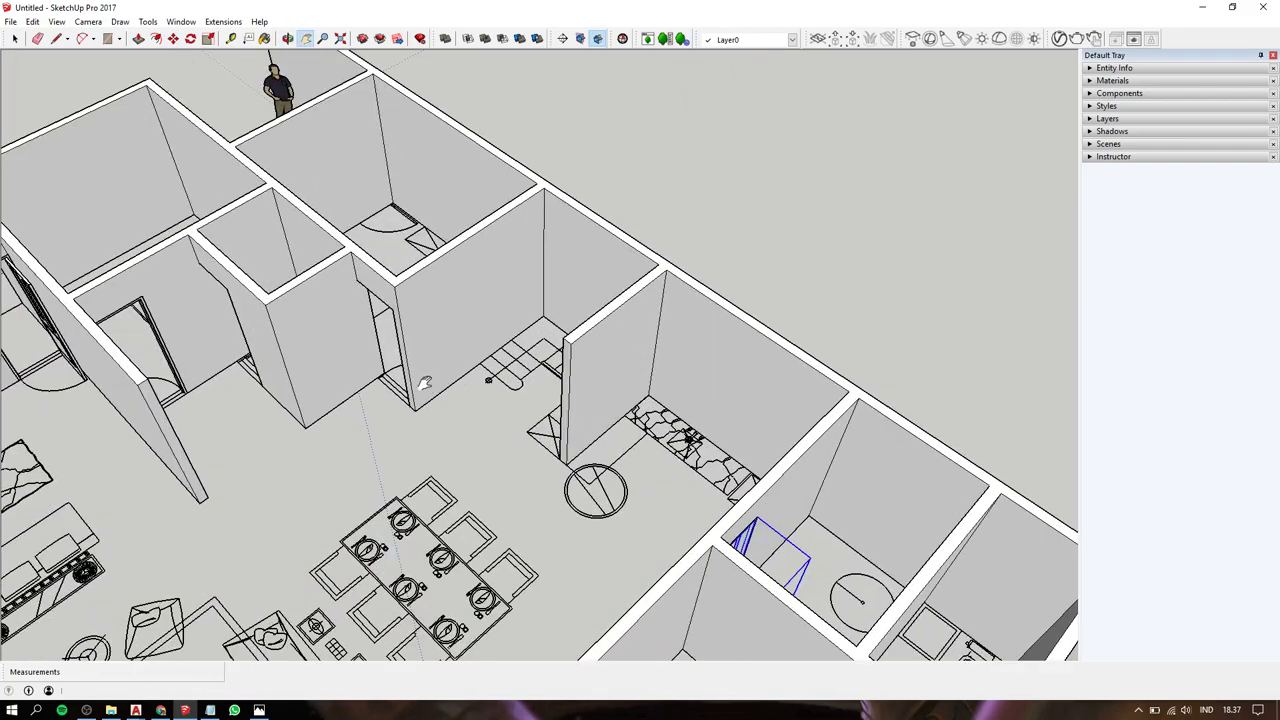
middle_click_drag(424, 383, 743, 520)
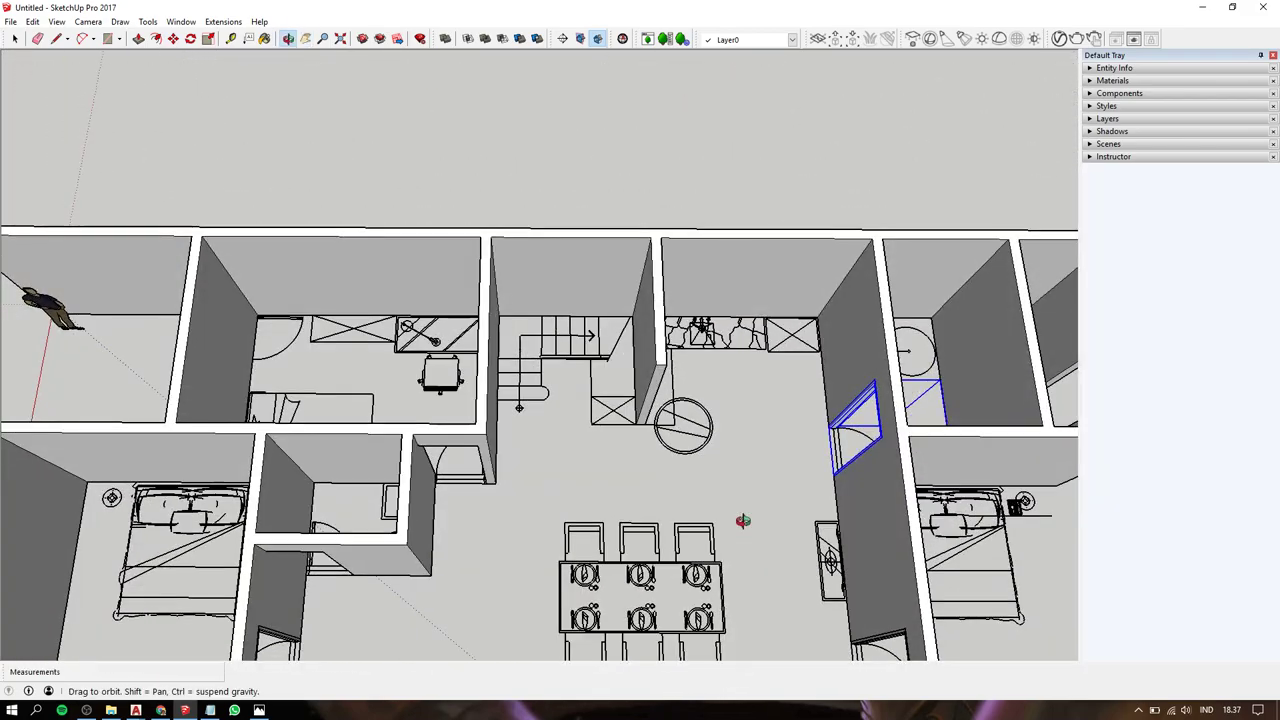
scroll(624, 484, "down", 2)
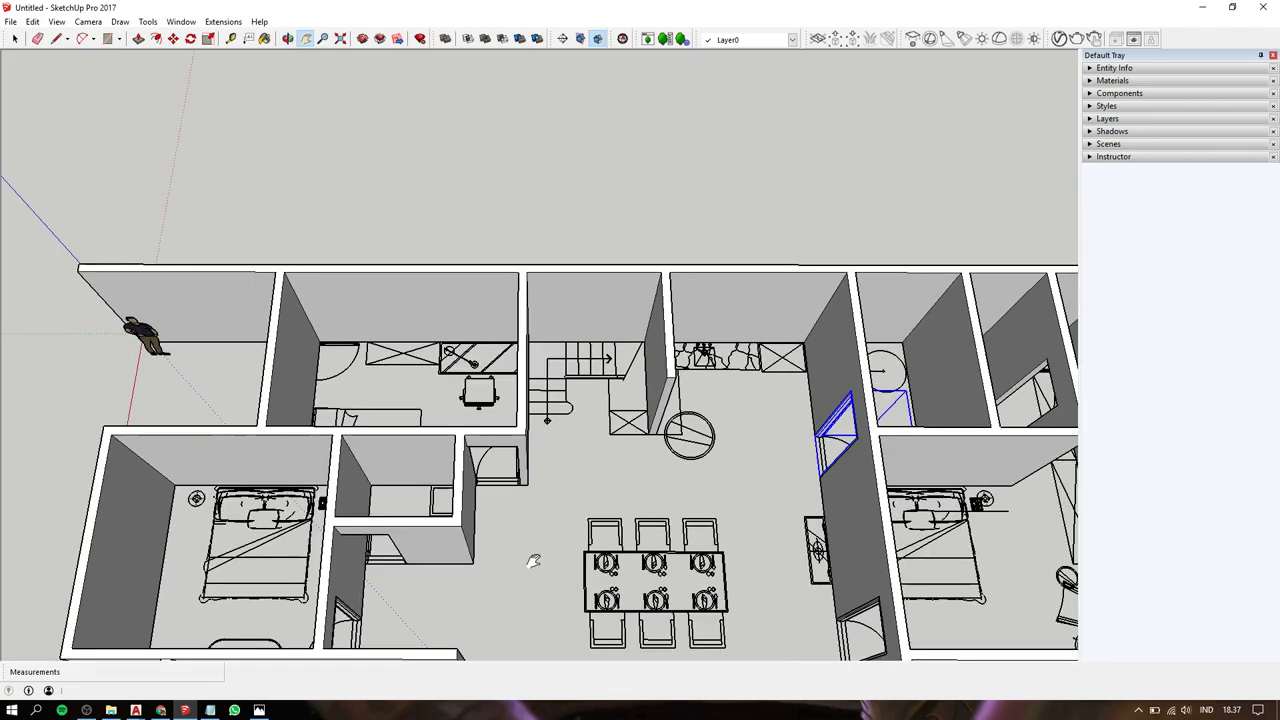
middle_click_drag(534, 561, 417, 338)
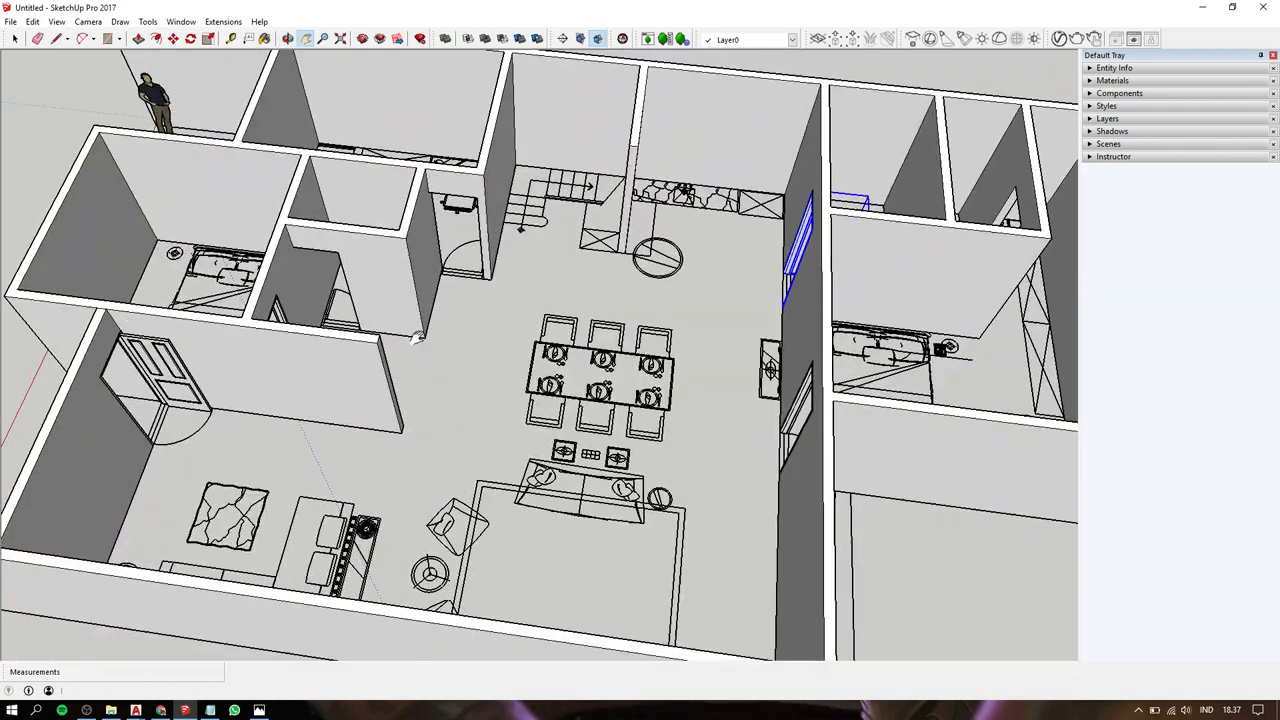
key("space")
triple_click(141, 404)
middle_click_drag(361, 314, 357, 434)
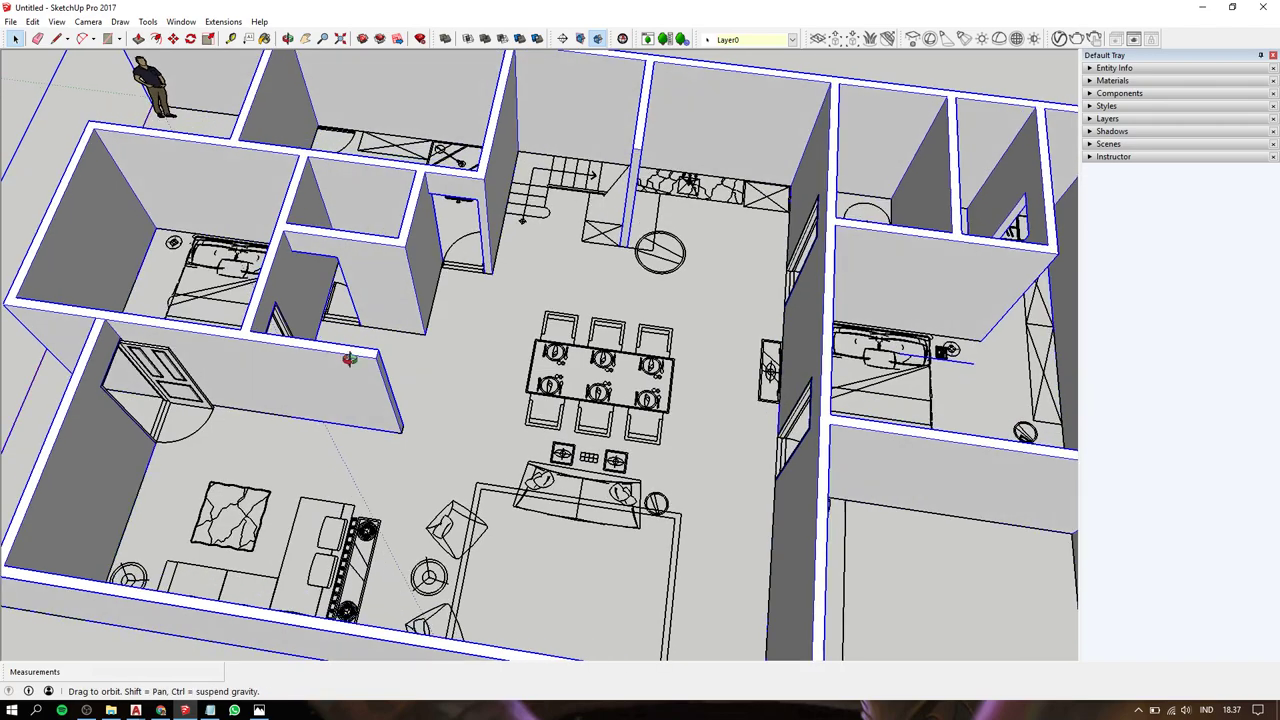
middle_click_drag(483, 421, 757, 200)
scroll(700, 195, "up", 3)
Copy the door to the doorway beside the dining area.
left_click(697, 147)
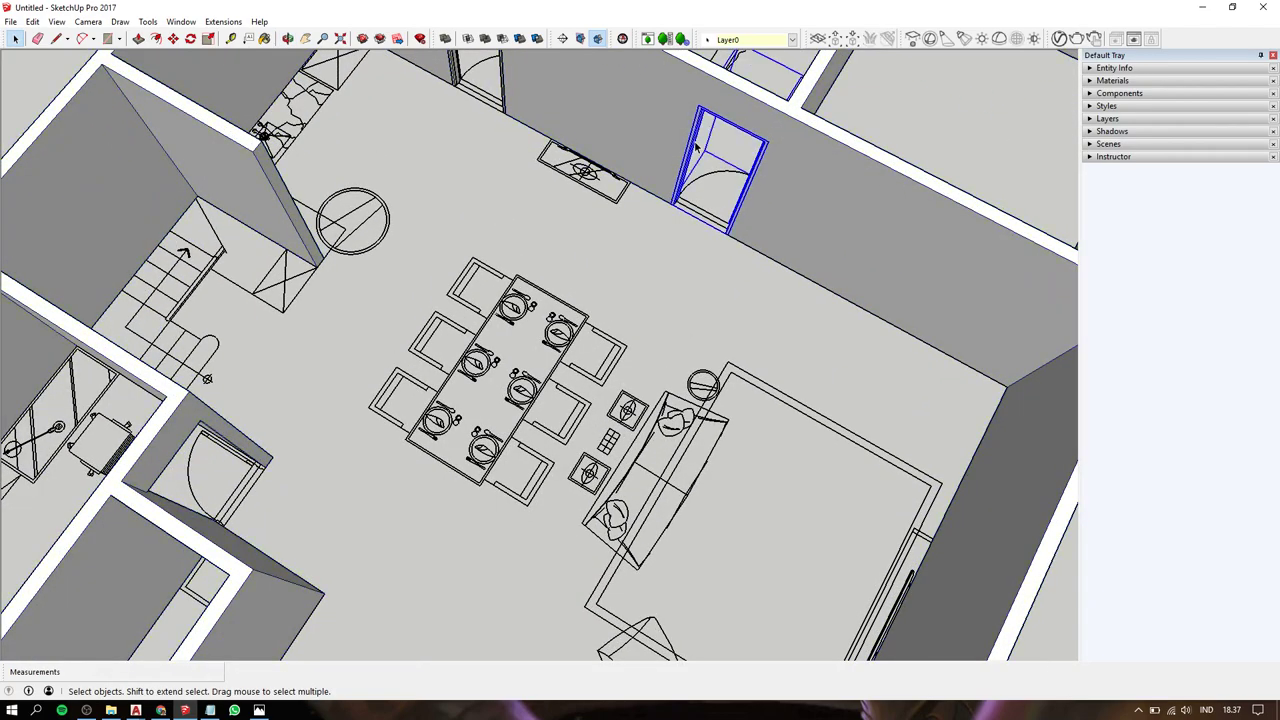
key("m")
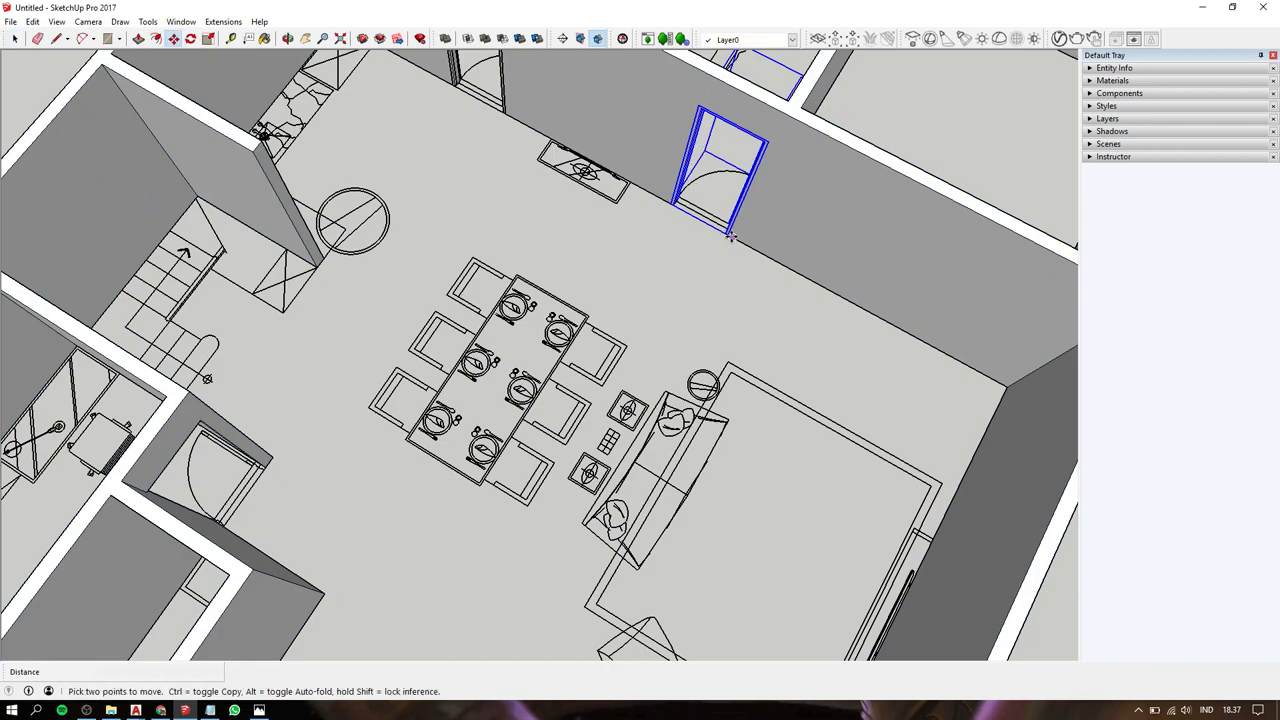
left_click(729, 234)
key("ctrl")
scroll(729, 234, "down", 3)
scroll(440, 380, "up", 3)
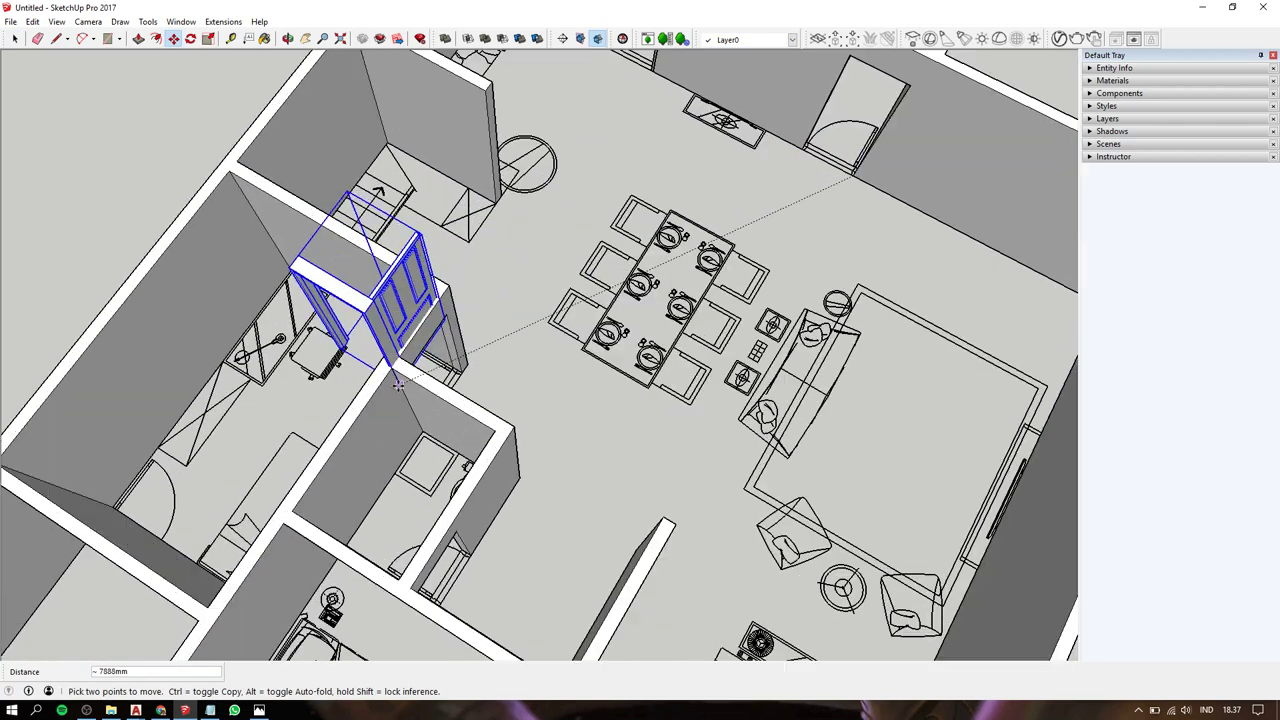
scroll(447, 391, "up", 3)
scroll(447, 391, "up", 2)
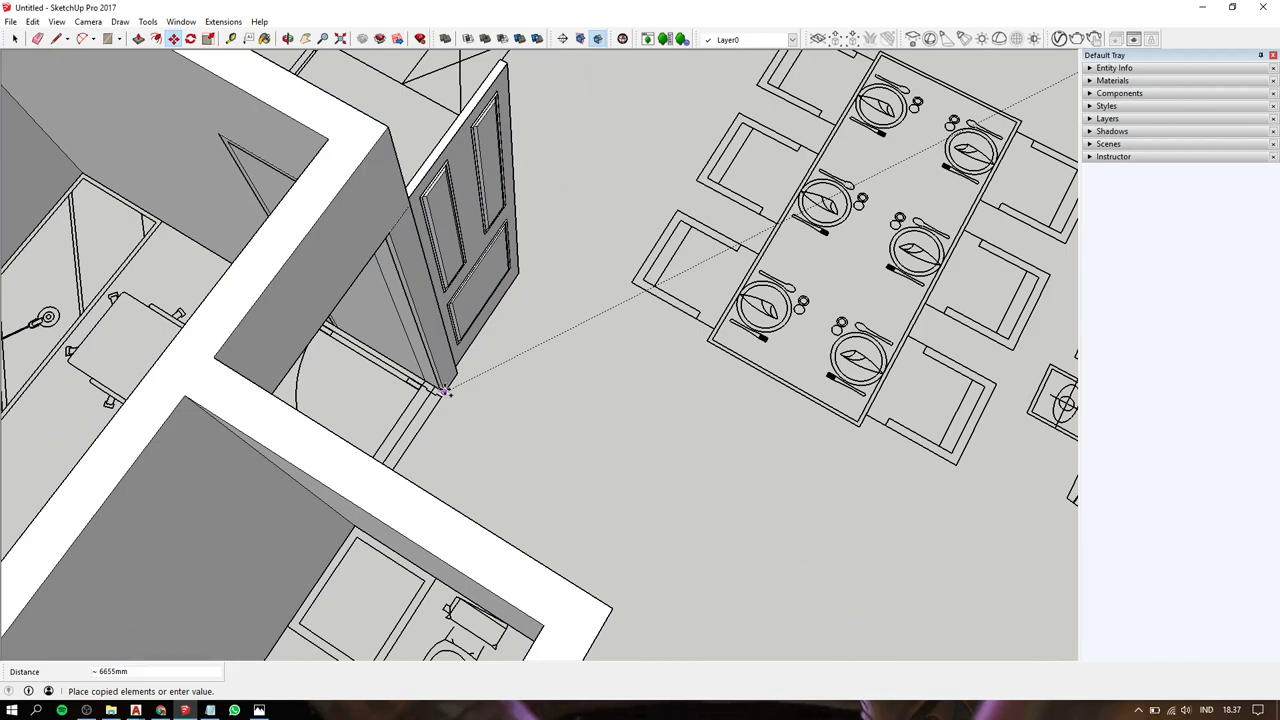
left_click(446, 391)
Rotate the door copy 90° about its corner to fit the wall.
key("q")
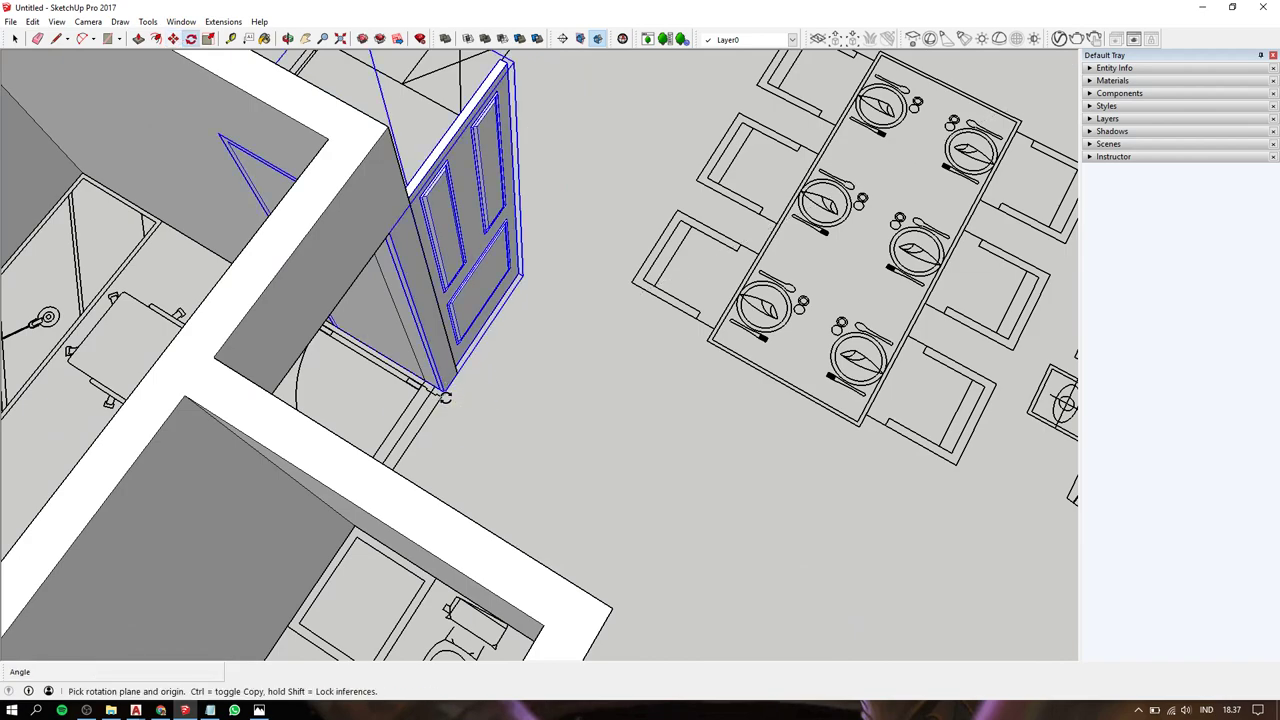
left_click(444, 391)
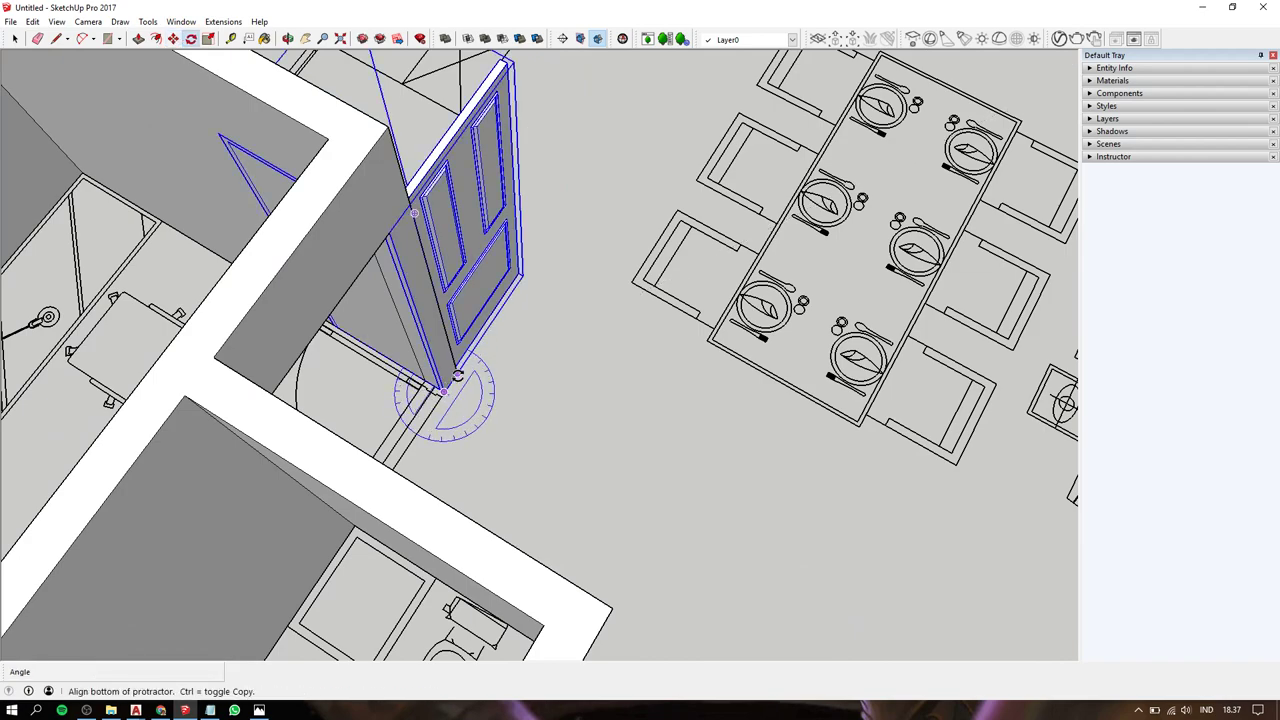
left_click(457, 375)
scroll(441, 390, "down", 3)
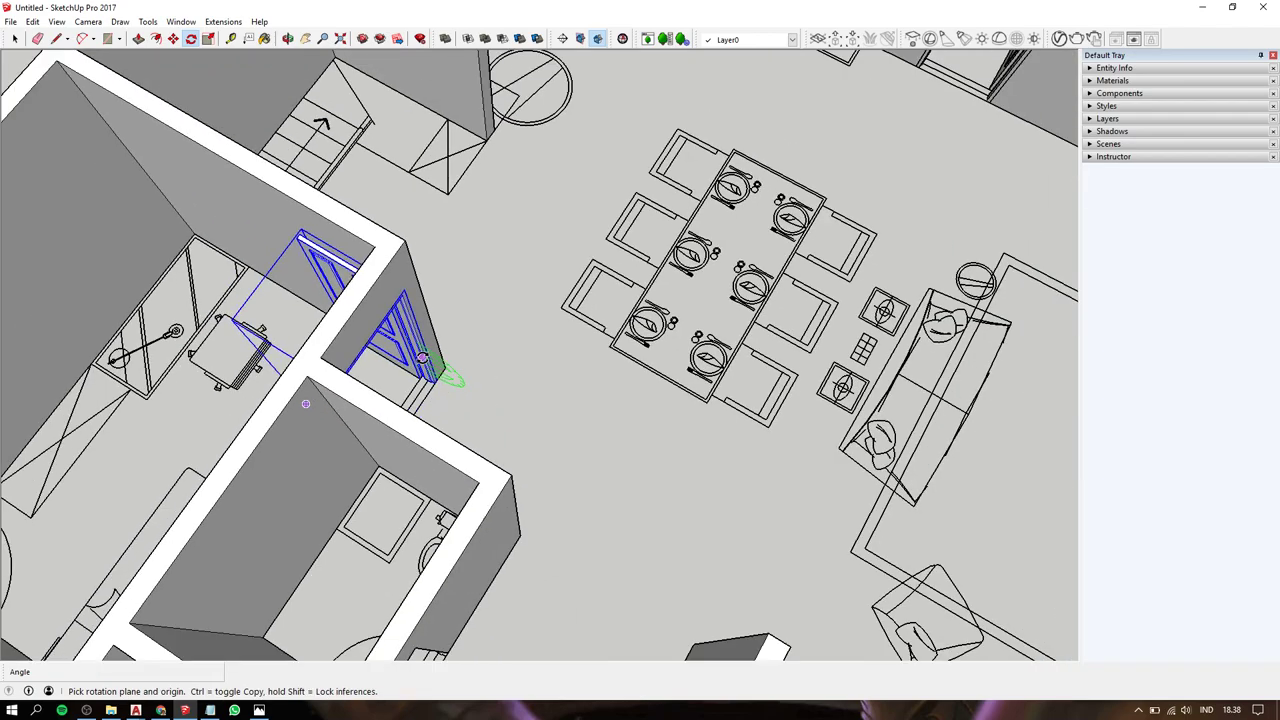
mouse_move(428, 357)
middle_mouse_down("shift")
mouse_move(553, 340)
mouse_move(405, 320)
middle_mouse_up("shift")
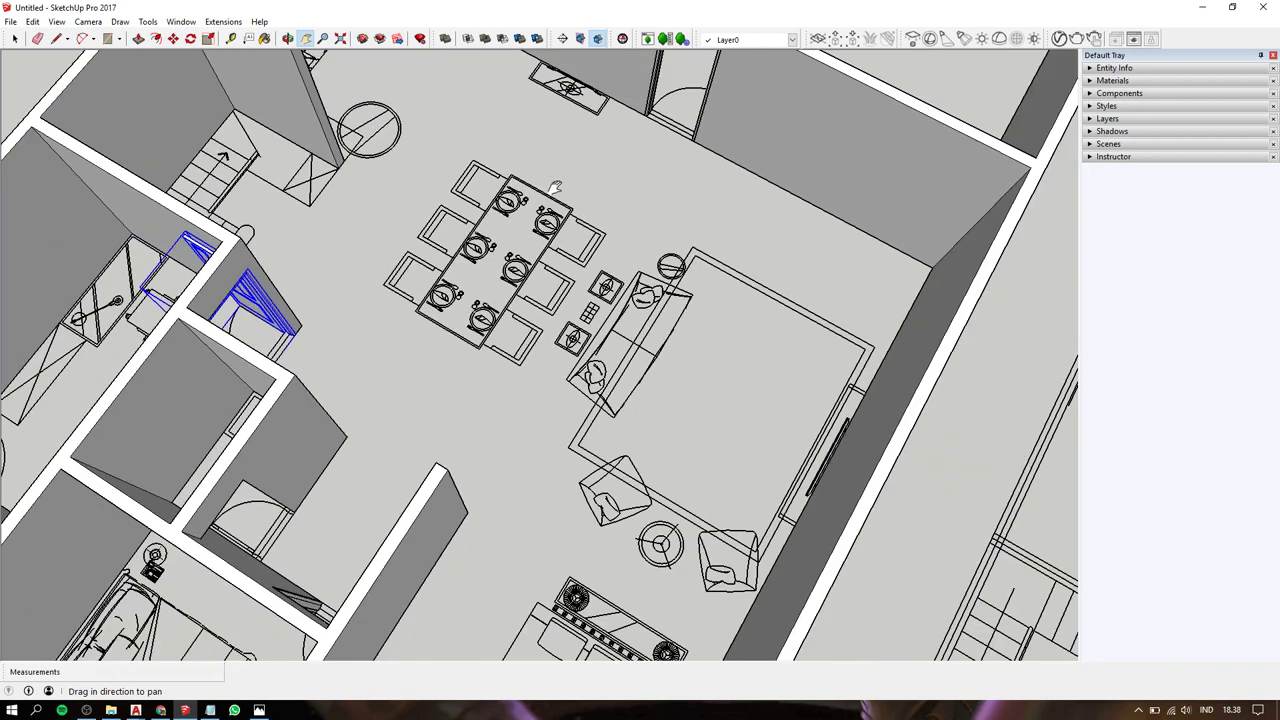
mouse_move(555, 187)
middle_mouse_down("shift")
mouse_move(585, 126)
mouse_move(437, 194)
mouse_move(468, 279)
mouse_move(325, 304)
middle_mouse_up("shift")
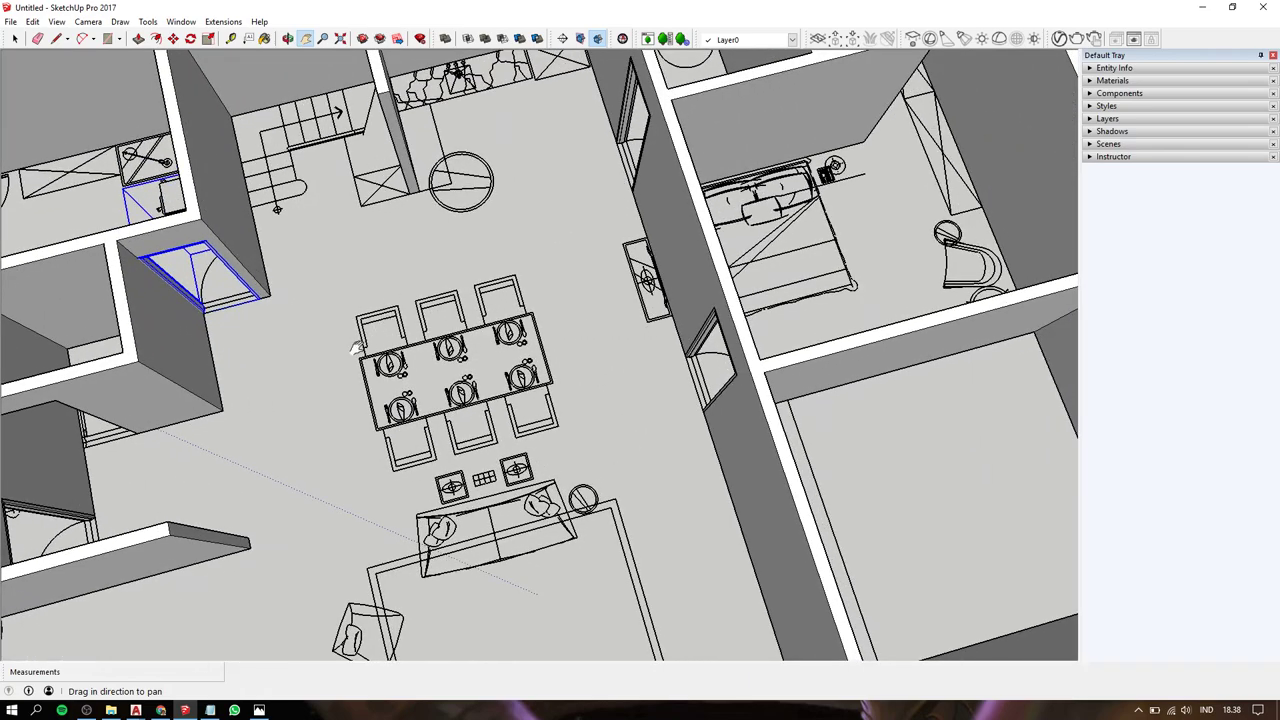
middle_click_drag(318, 362, 530, 348, "shift")
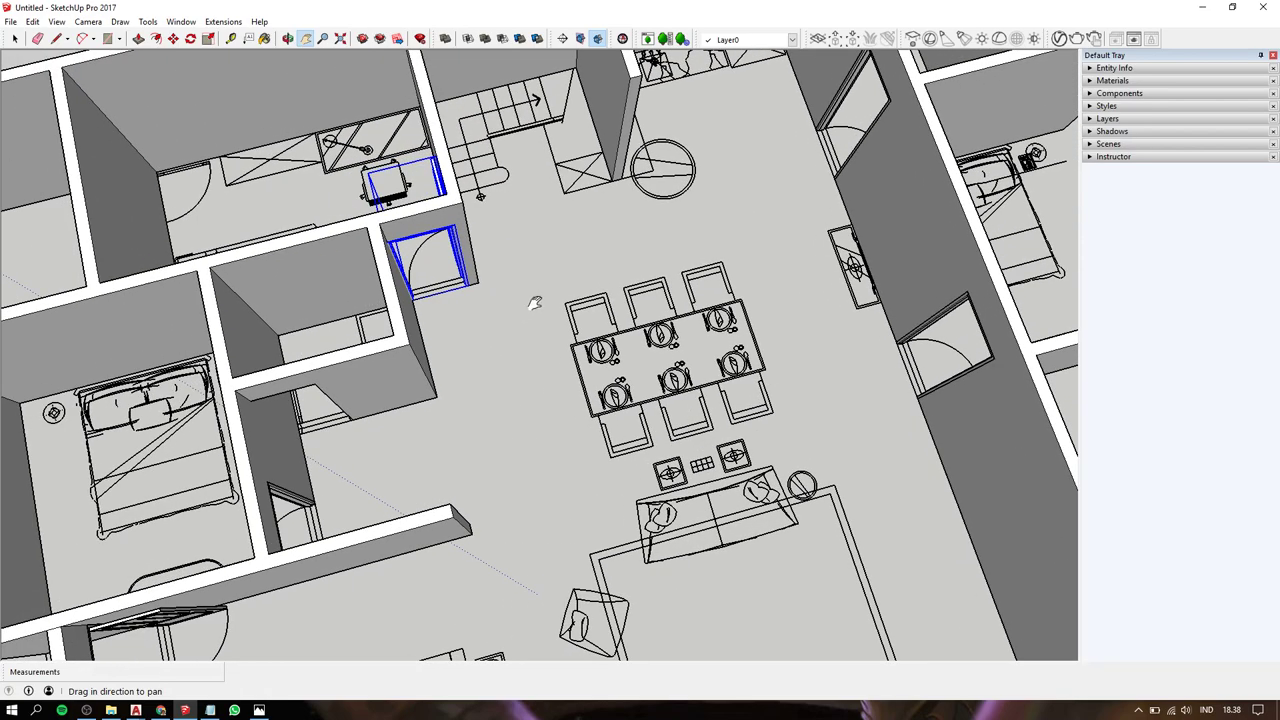
scroll(508, 348, "down", 2)
scroll(390, 428, "up", 1)
Select the copied door and move it toward the small room's doorway.
mouse_move(390, 428)
middle_mouse_down("shift")
mouse_move(448, 310)
mouse_move(502, 240)
middle_mouse_up("shift")
scroll(502, 240, "up", 3)
scroll(502, 240, "up", 3)
key("m")
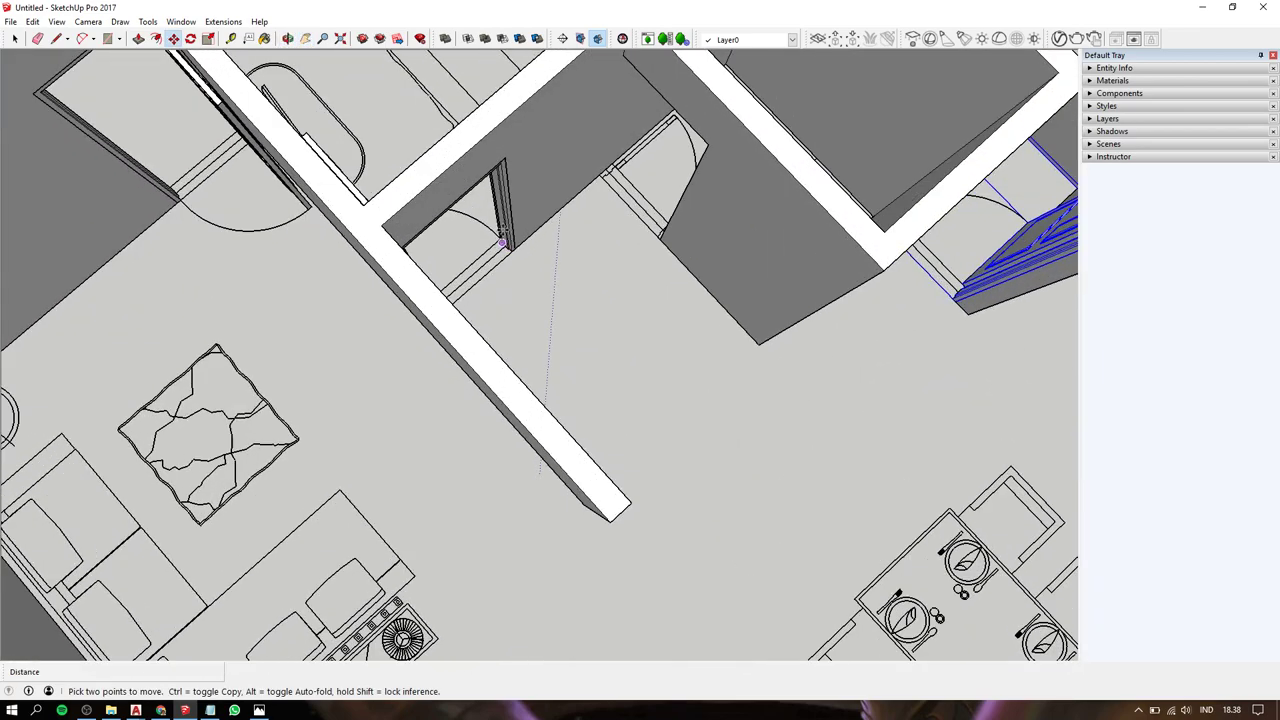
key("space")
left_click(506, 225)
key("m")
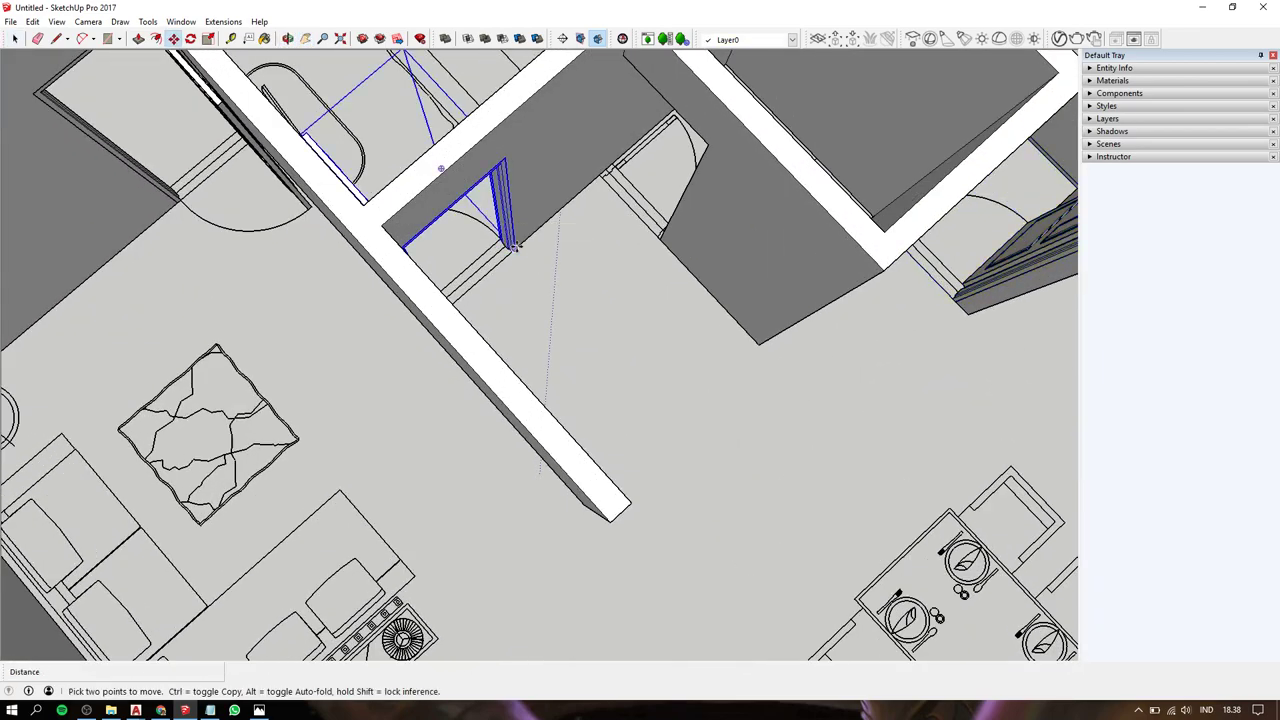
left_click(512, 245)
left_click(660, 238)
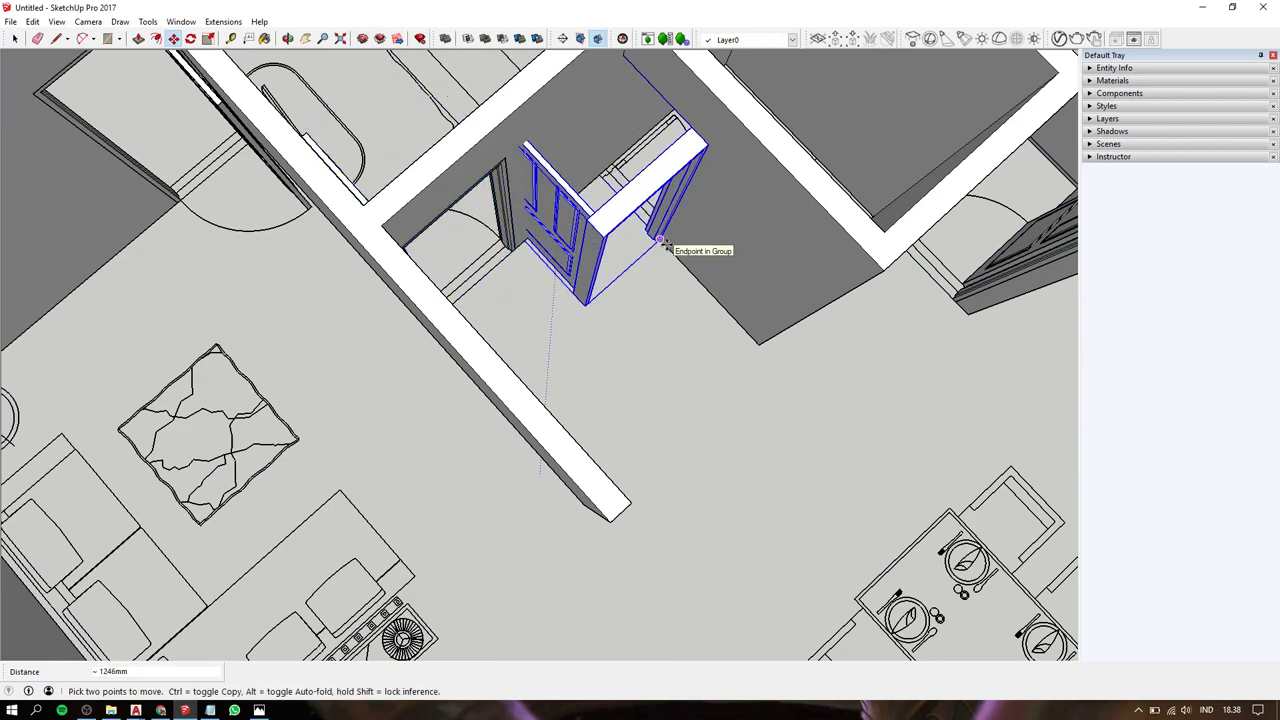
Rotate the door about its hinge corner to face into the opening.
key("q")
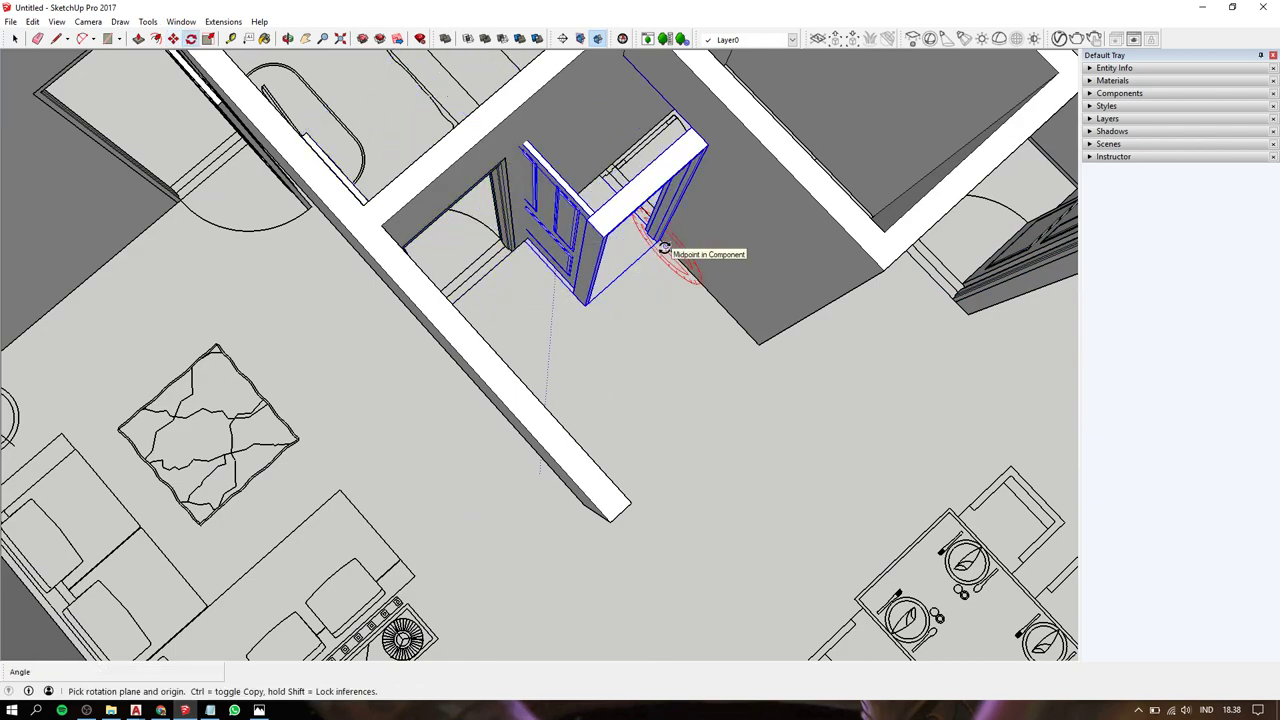
scroll(670, 245, "up", 3)
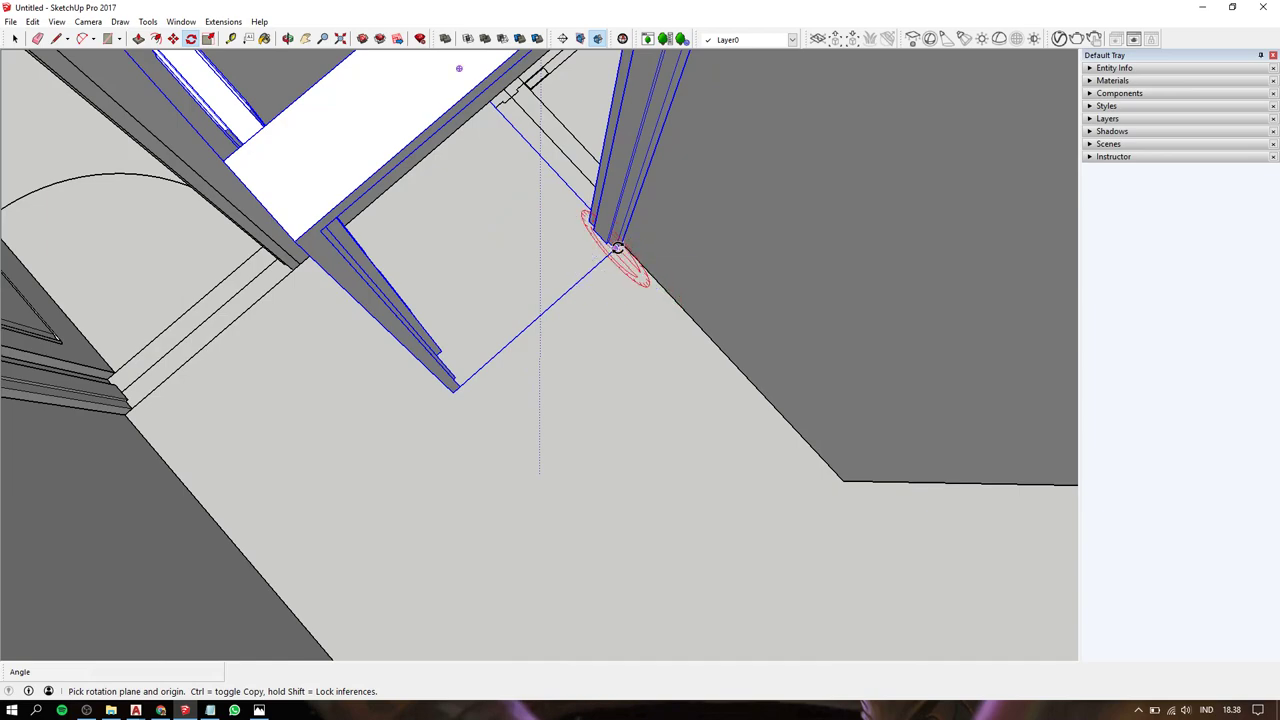
left_click(620, 246)
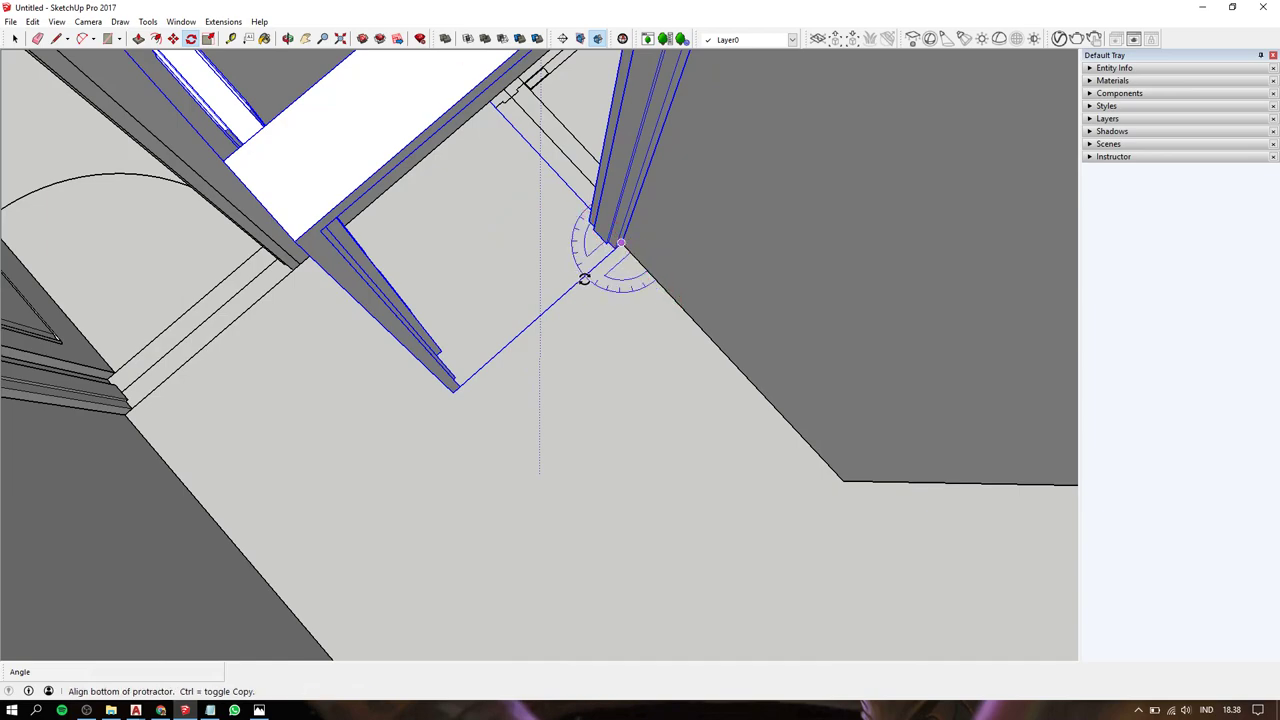
left_click(584, 279)
left_click(563, 180)
scroll(565, 183, "down", 3)
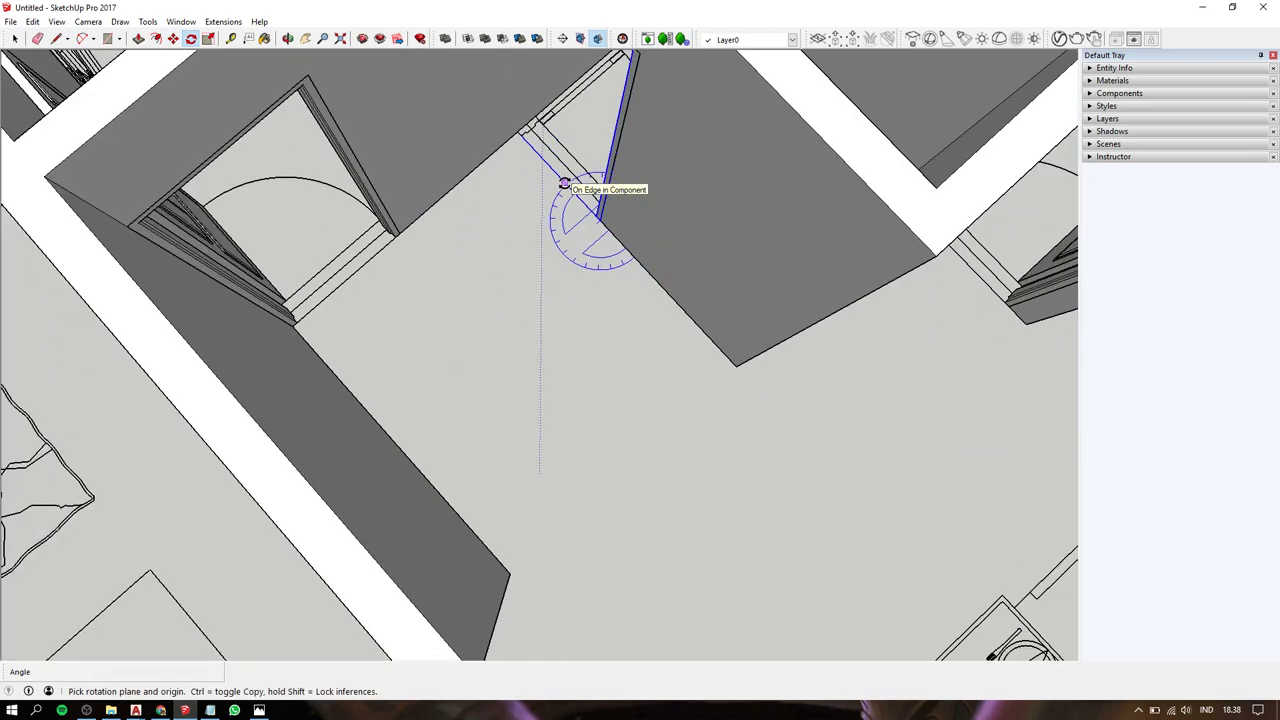
scroll(564, 183, "down", 3)
middle_click_drag(514, 200, 811, 148)
scroll(378, 305, "up", 3)
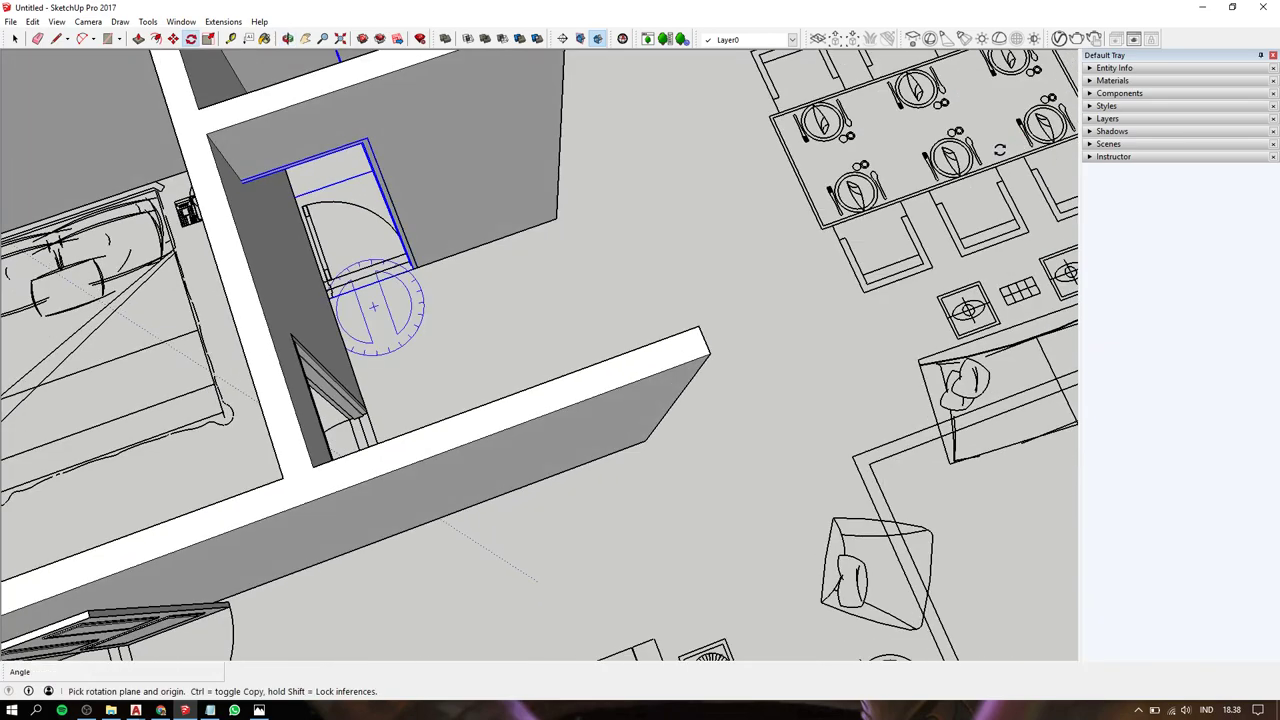
scroll(378, 305, "down", 1)
Move the door from its corner into the doorway, nudging it left to align.
key("m")
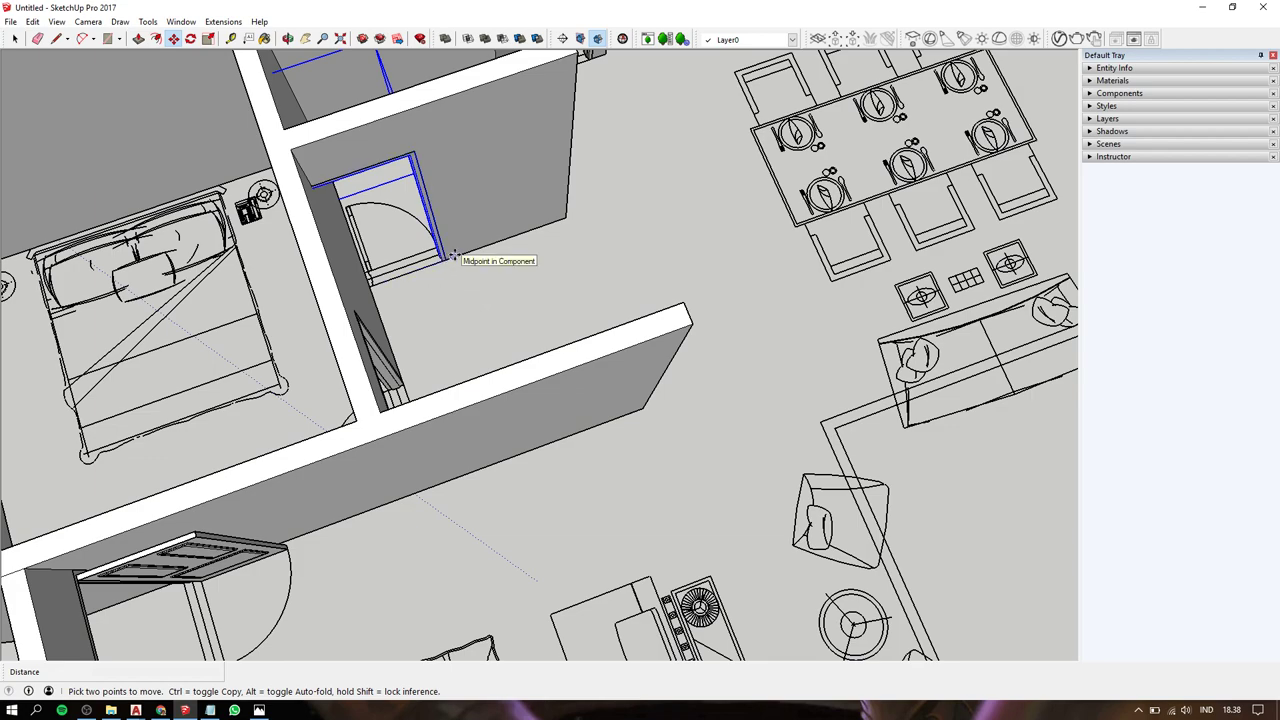
left_click(446, 260)
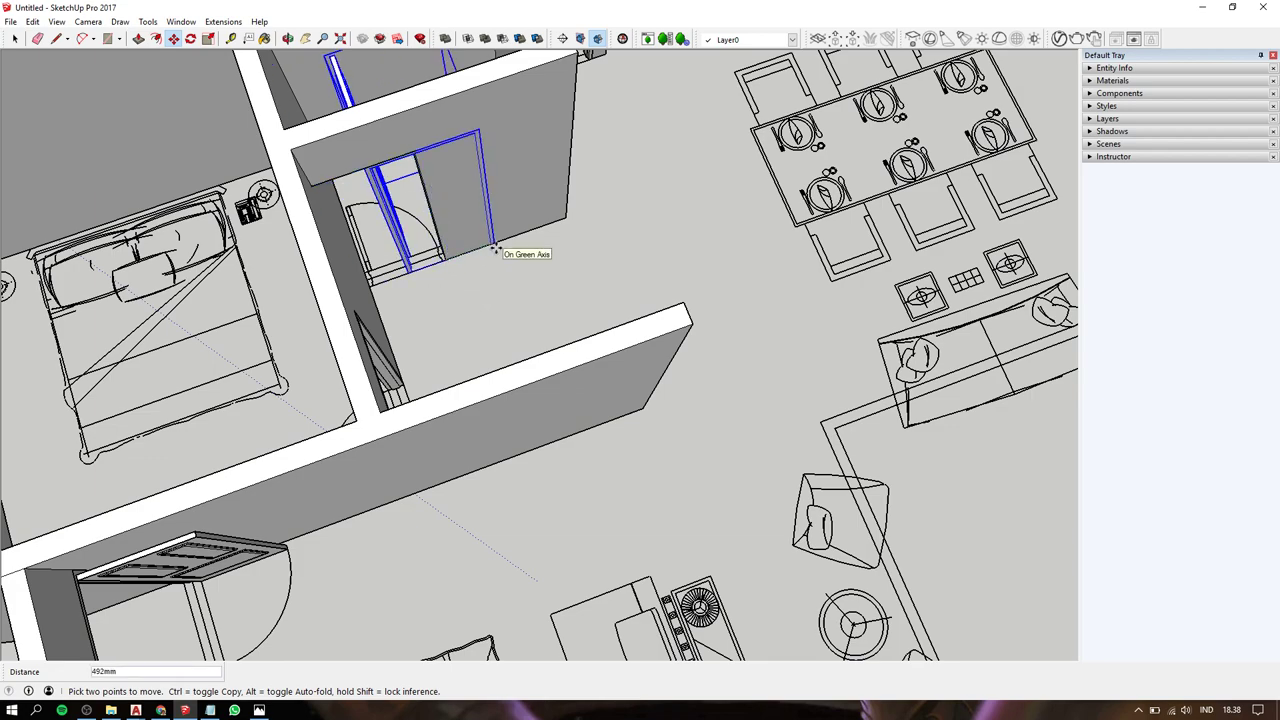
left_click(426, 232)
key("space")
scroll(406, 294, "up", 2)
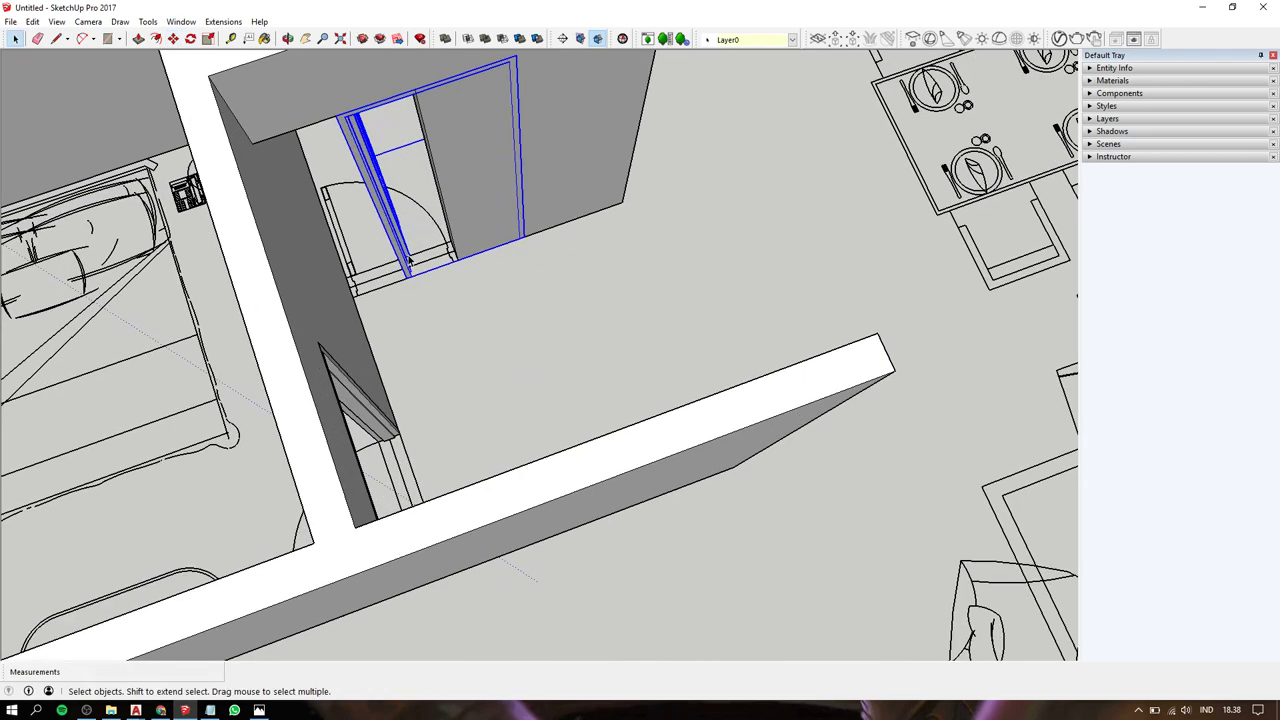
left_click(404, 276)
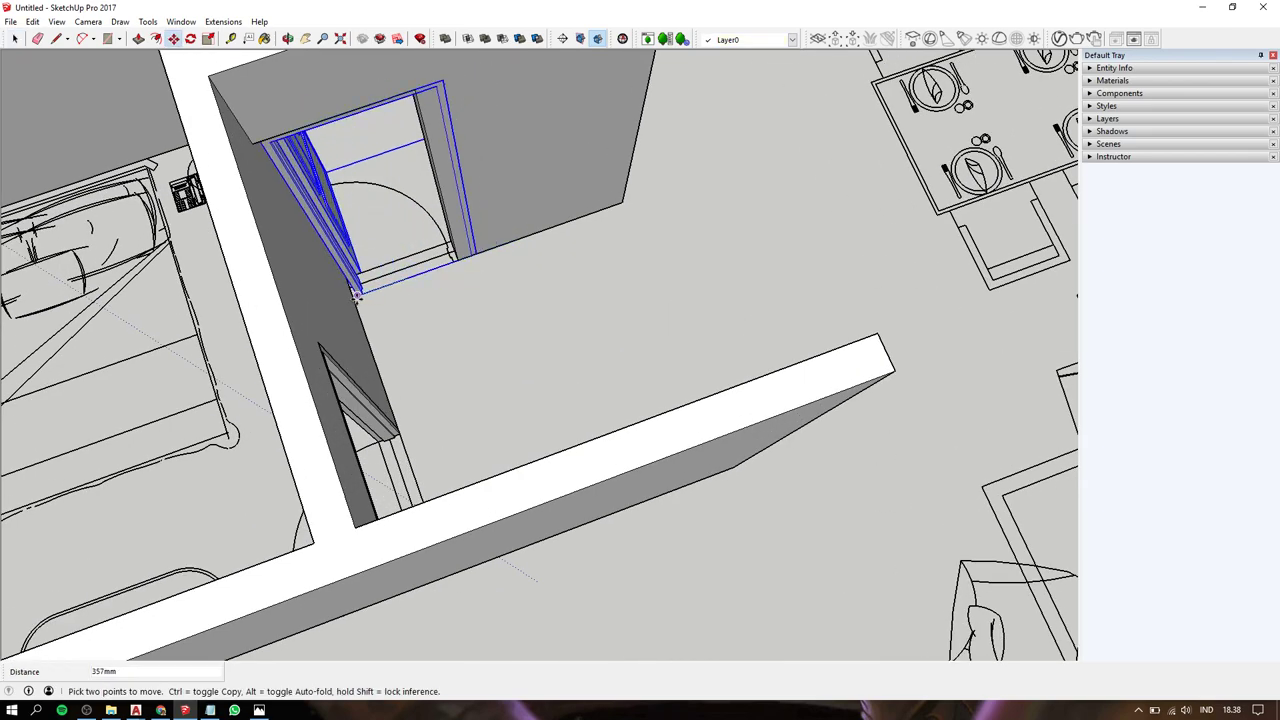
scroll(482, 237, "down", 3)
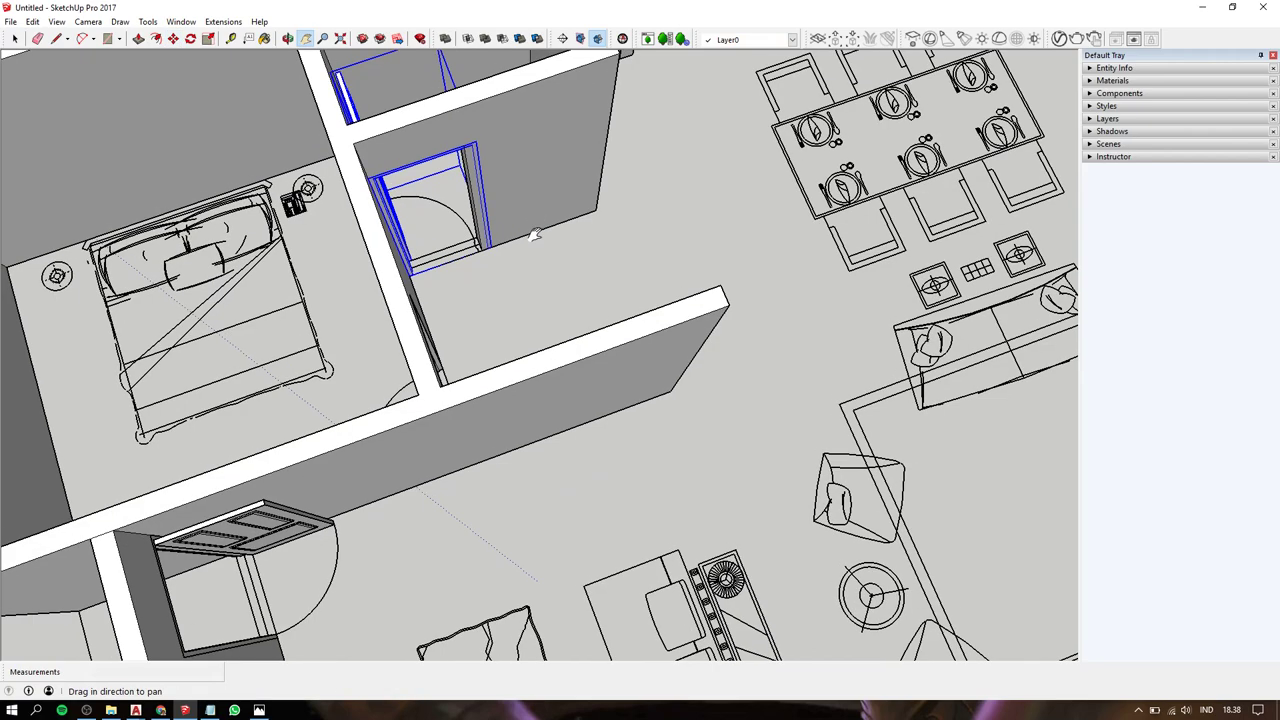
middle_click_drag(534, 229, 366, 223, "shift")
Make the door and its nested part unique via Make Unique.
key("space")
right_click(336, 205)
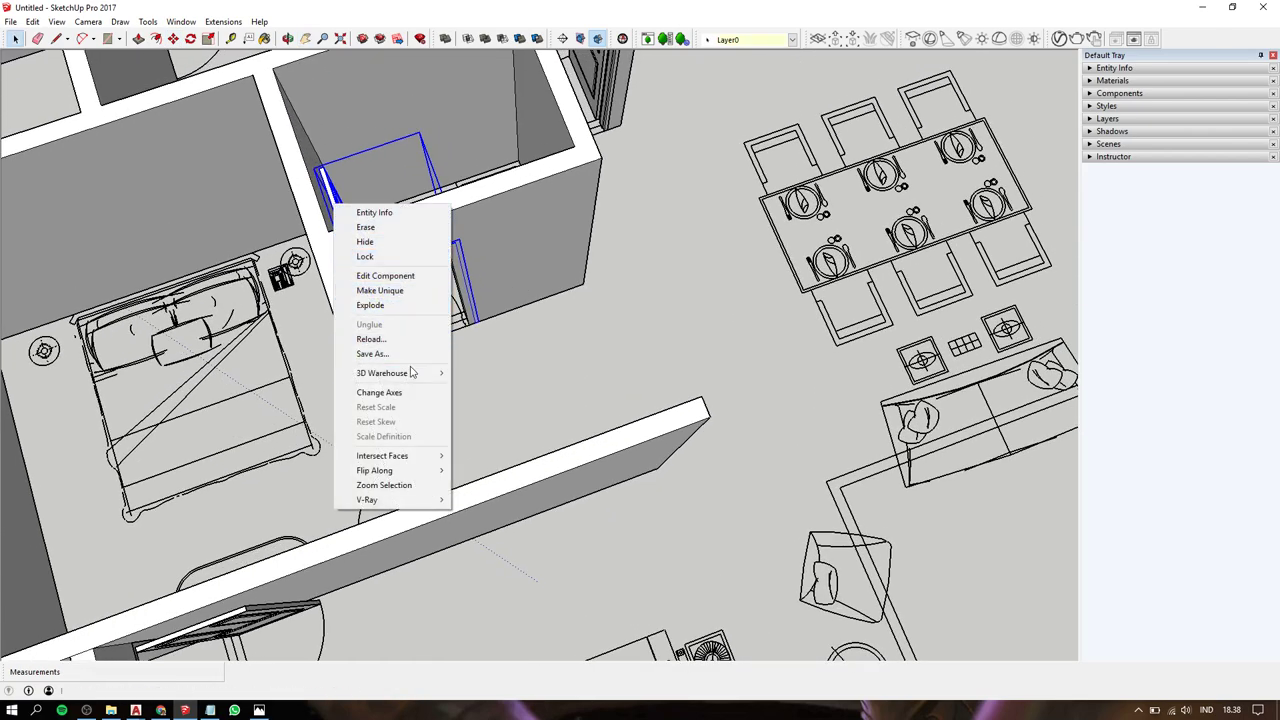
left_click(422, 300)
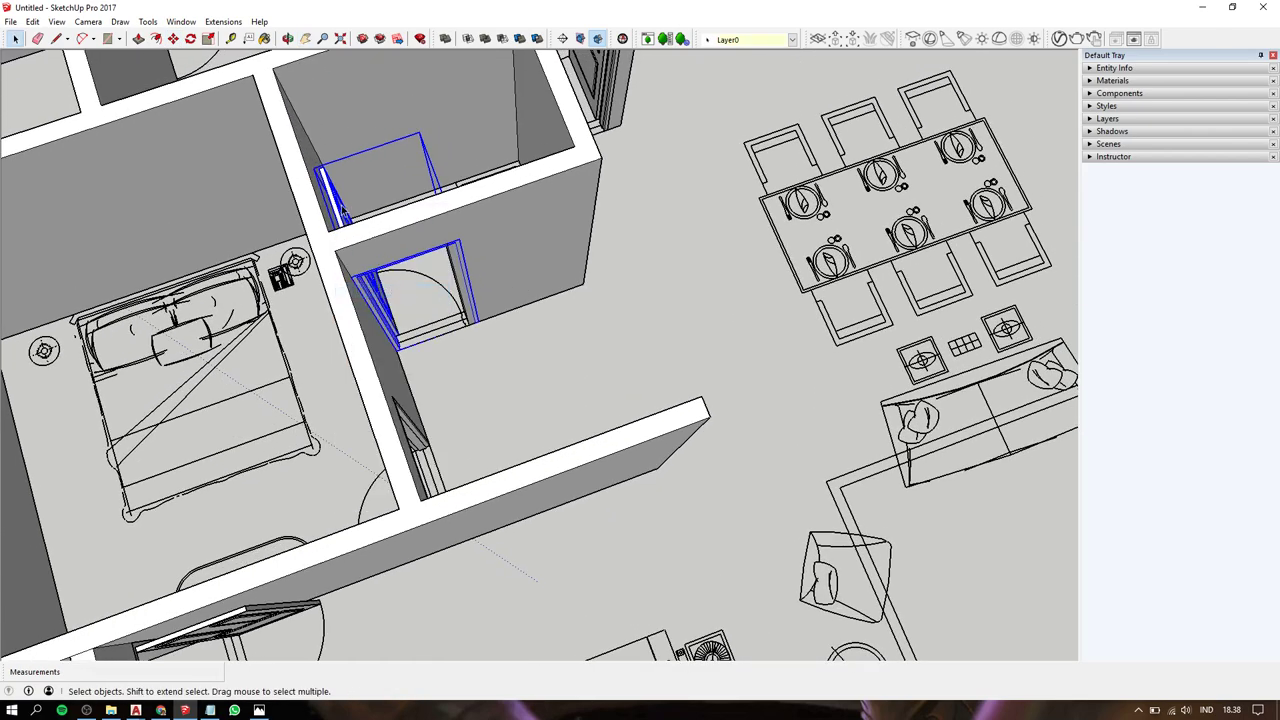
double_click(349, 250)
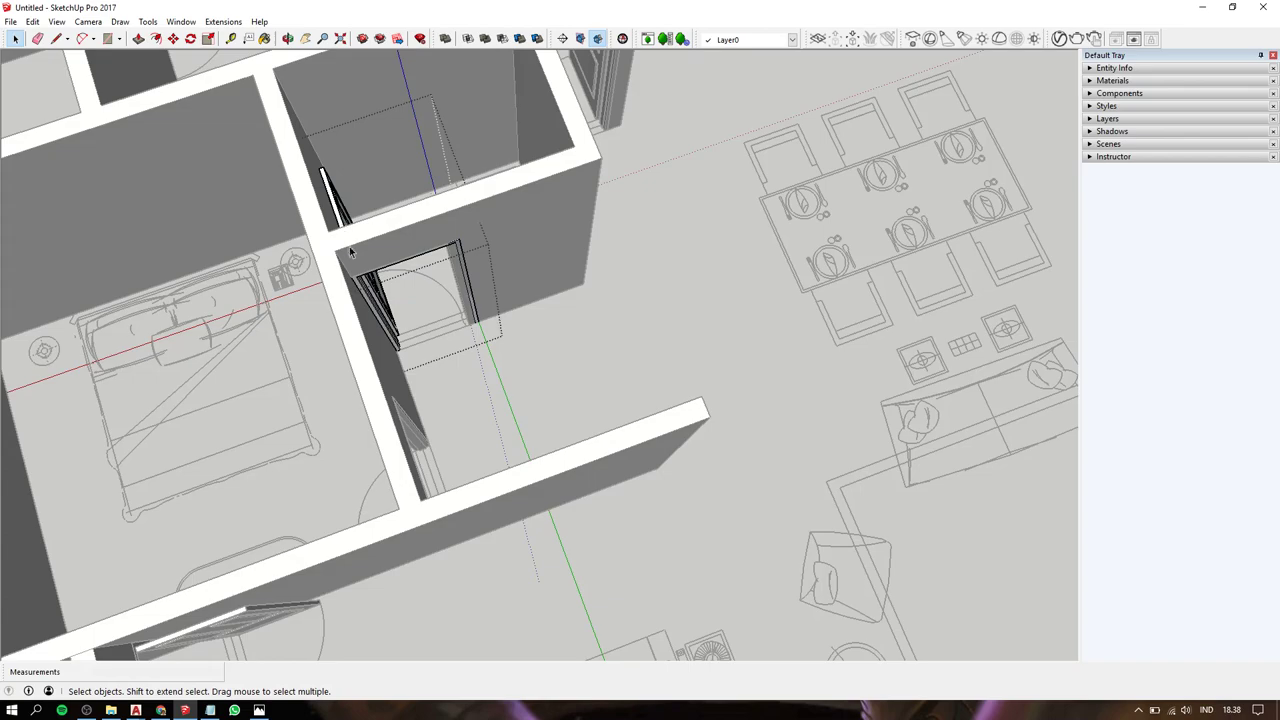
double_click(369, 305)
right_click(369, 305)
left_click(422, 391)
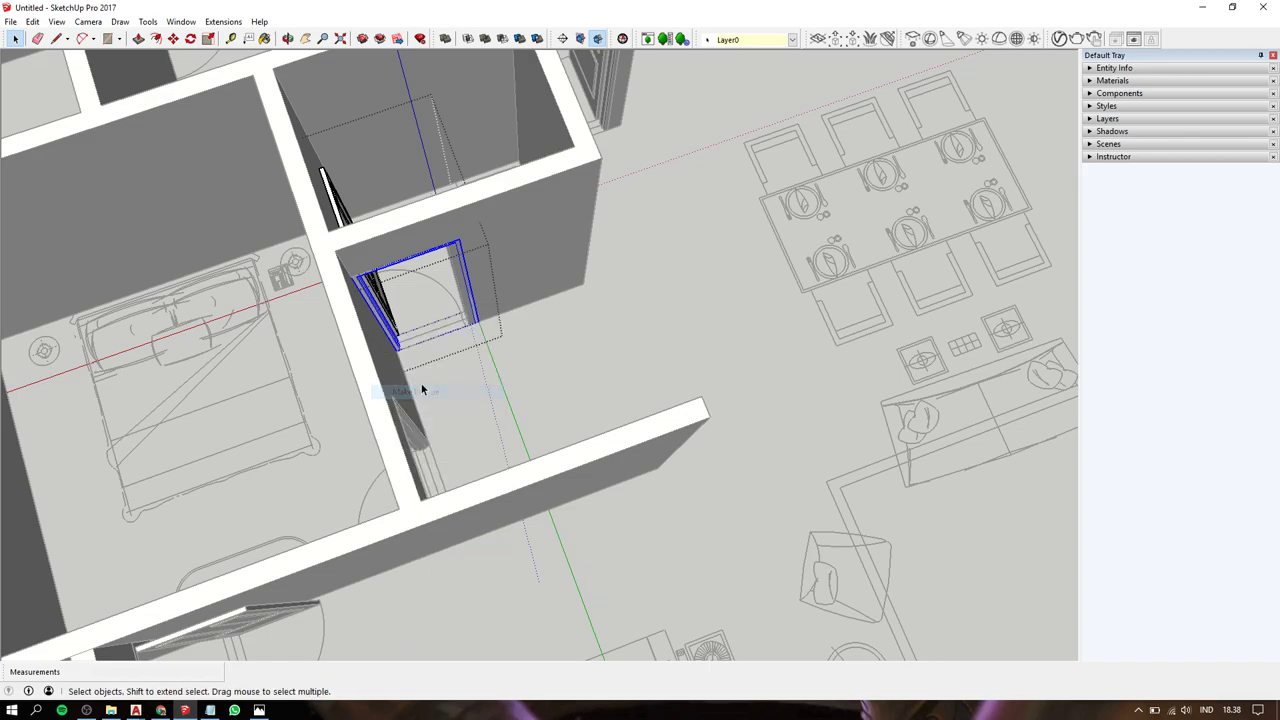
Inside the door component, move the right jamb 100mm inward.
mouse_move(463, 277)
middle_mouse_down()
mouse_move(480, 252)
mouse_move(448, 193)
middle_mouse_up()
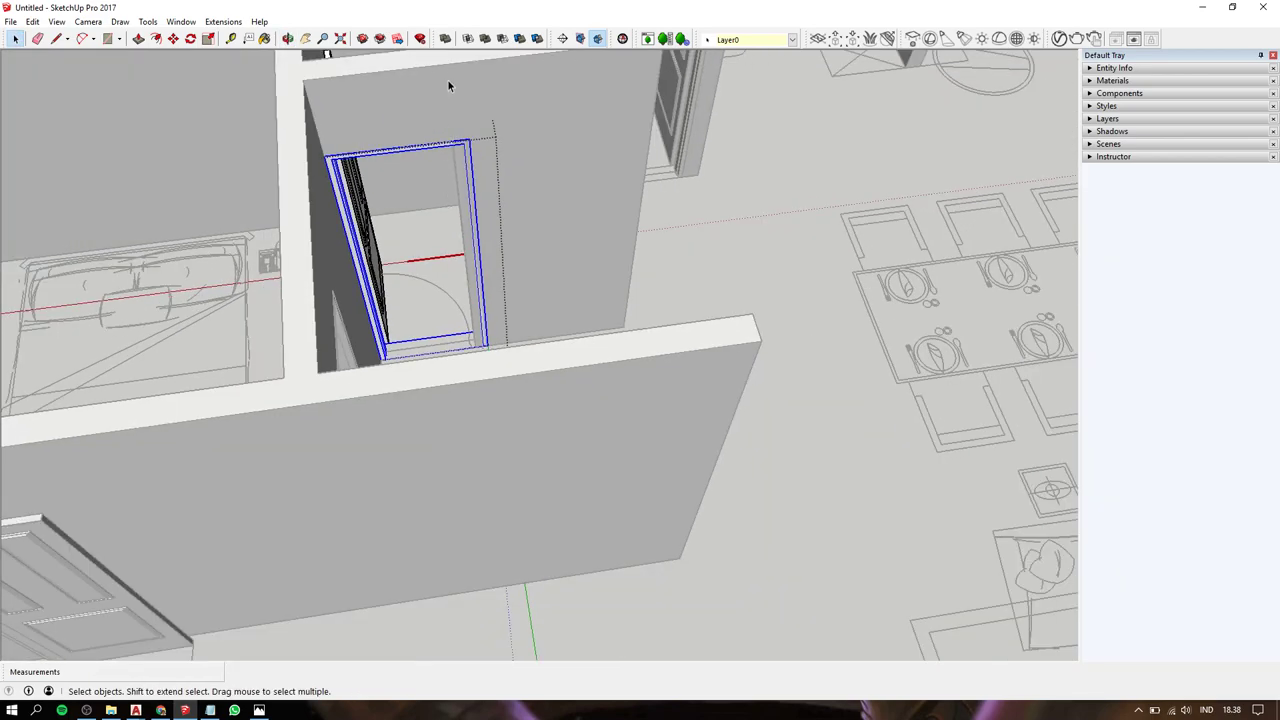
left_click(526, 320)
middle_click_drag(526, 320, 531, 351)
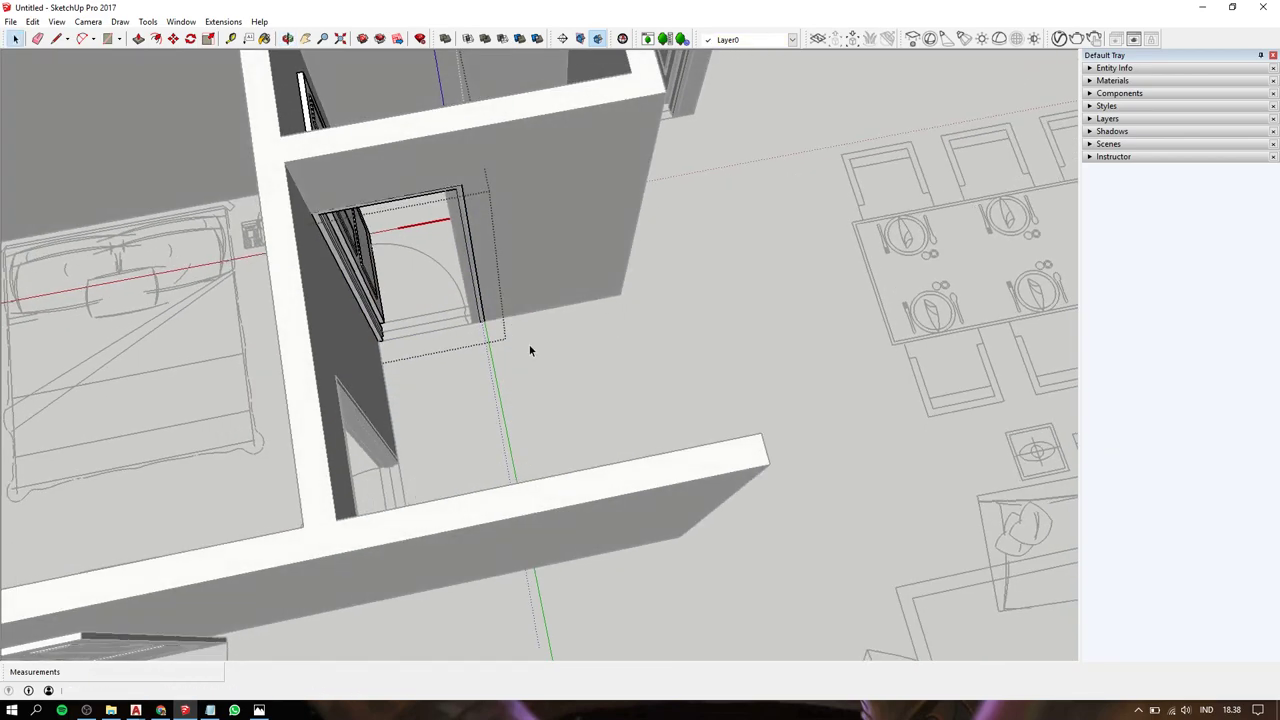
double_click(350, 258)
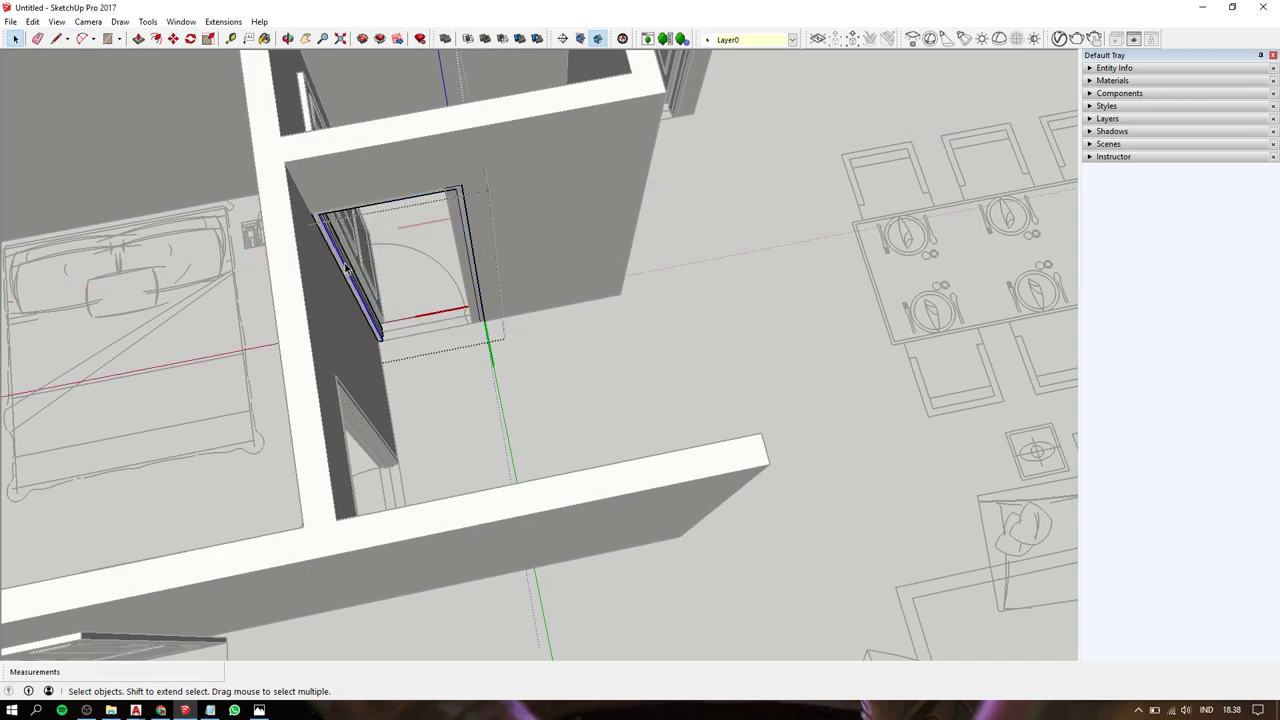
left_click_drag(585, 413, 584, 409)
key("m")
left_click(483, 318)
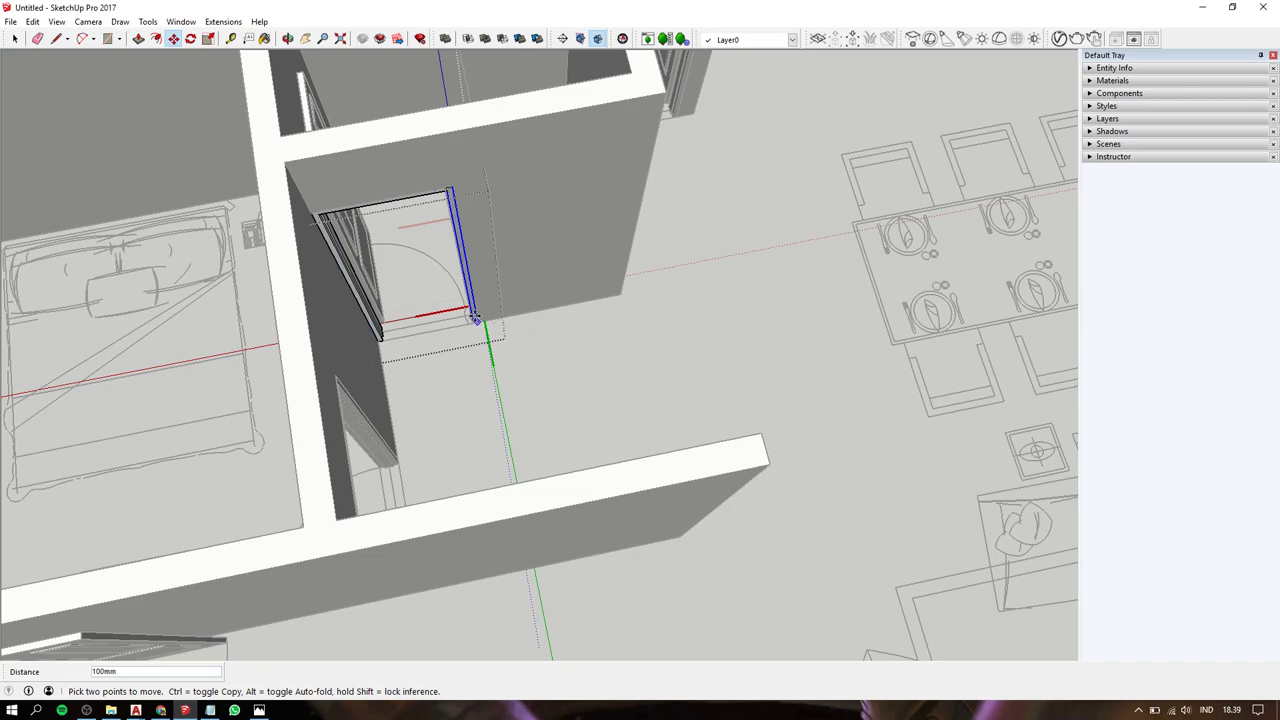
Rotate the door leaf 90° closed about its hinge corner.
mouse_move(582, 278)
middle_mouse_down()
mouse_move(714, 214)
mouse_move(534, 260)
mouse_move(474, 260)
middle_mouse_up()
key("space")
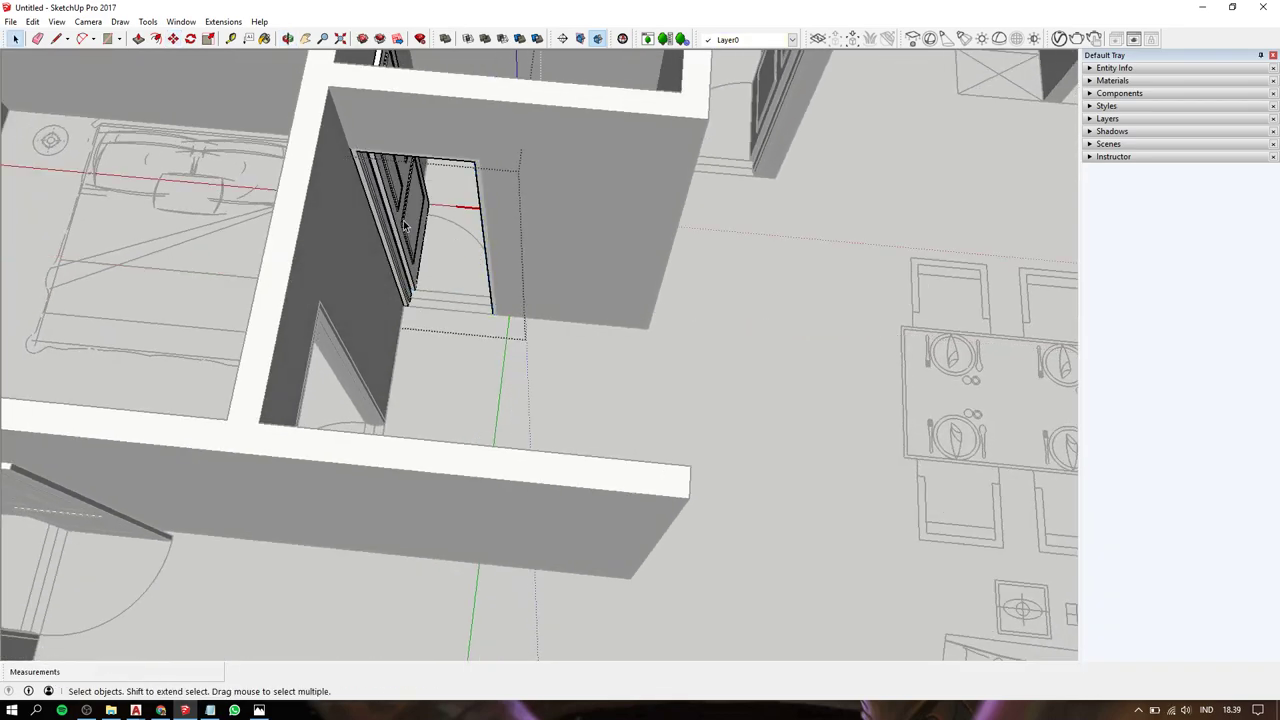
left_click(419, 250)
scroll(419, 262, "up", 5)
scroll(412, 320, "up", 2)
key("q")
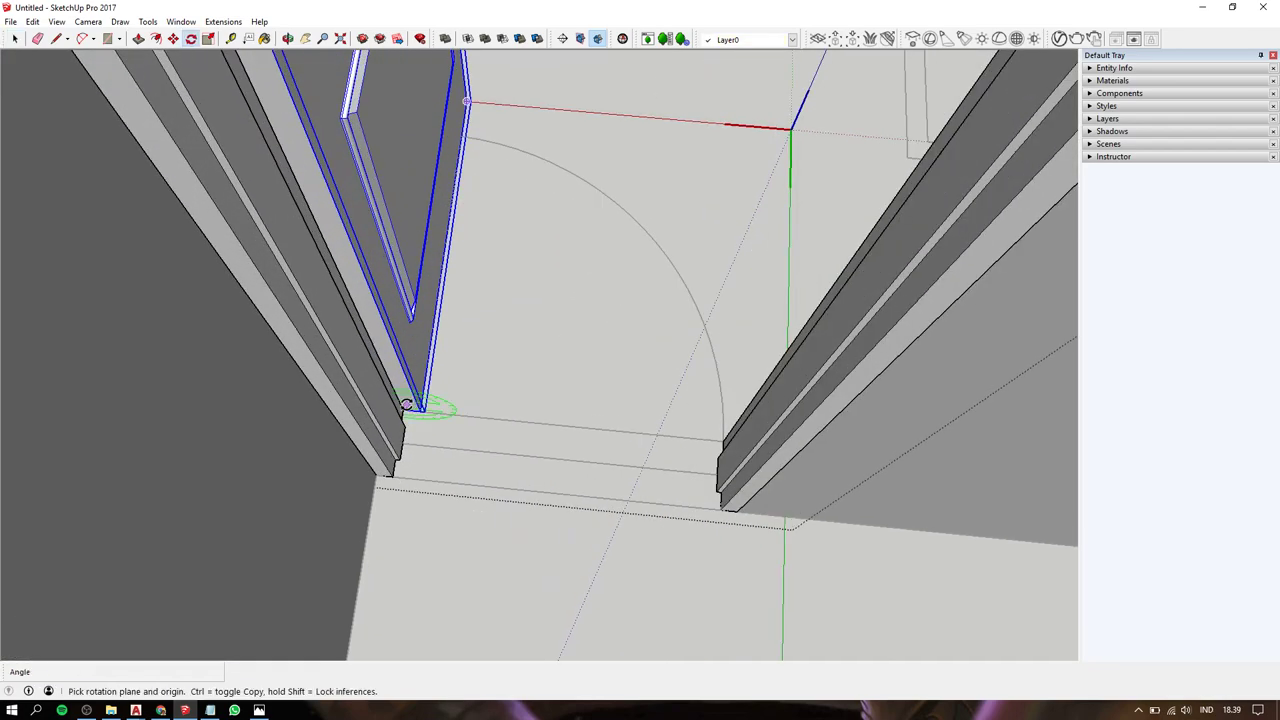
left_click(404, 408)
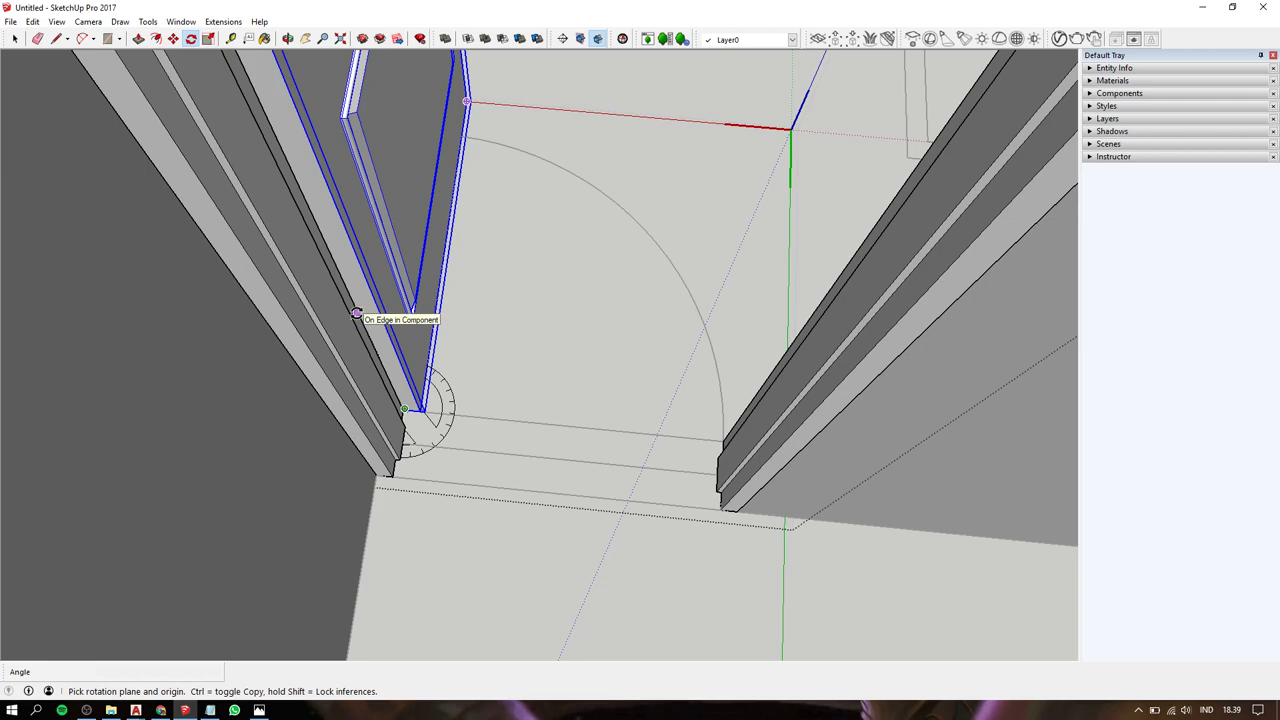
scroll(405, 410, "up", 3)
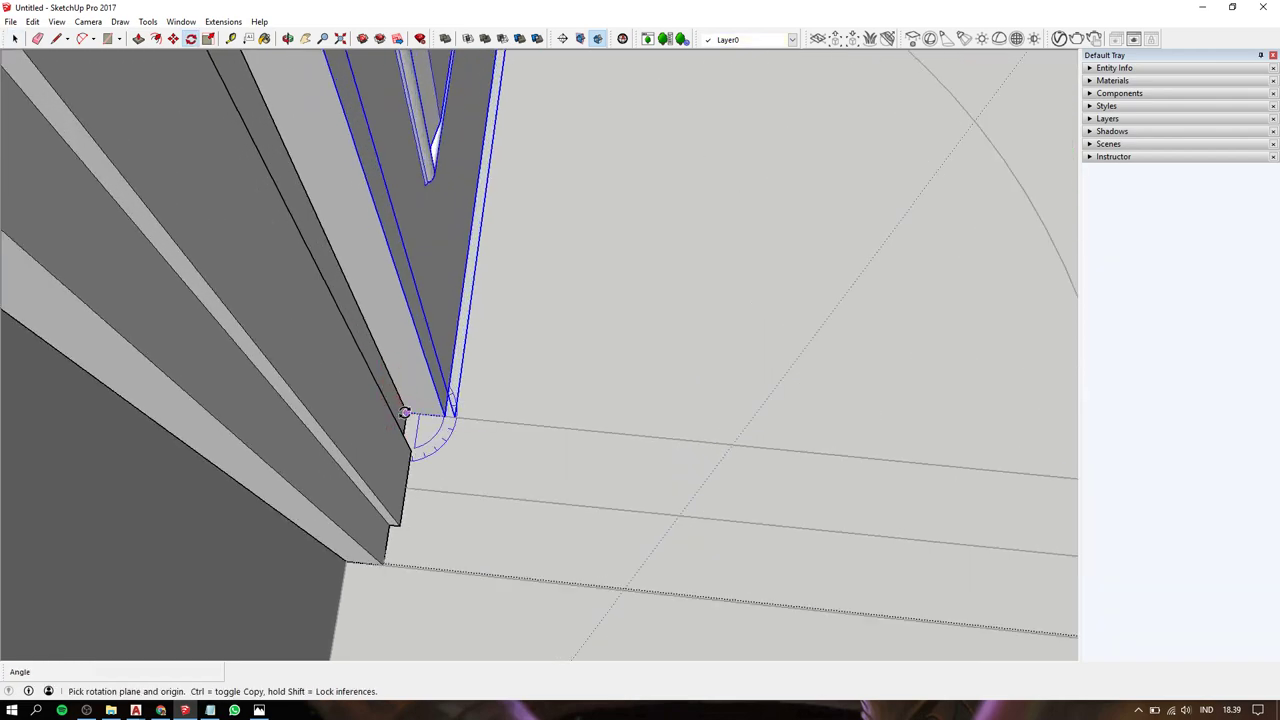
left_click(405, 412)
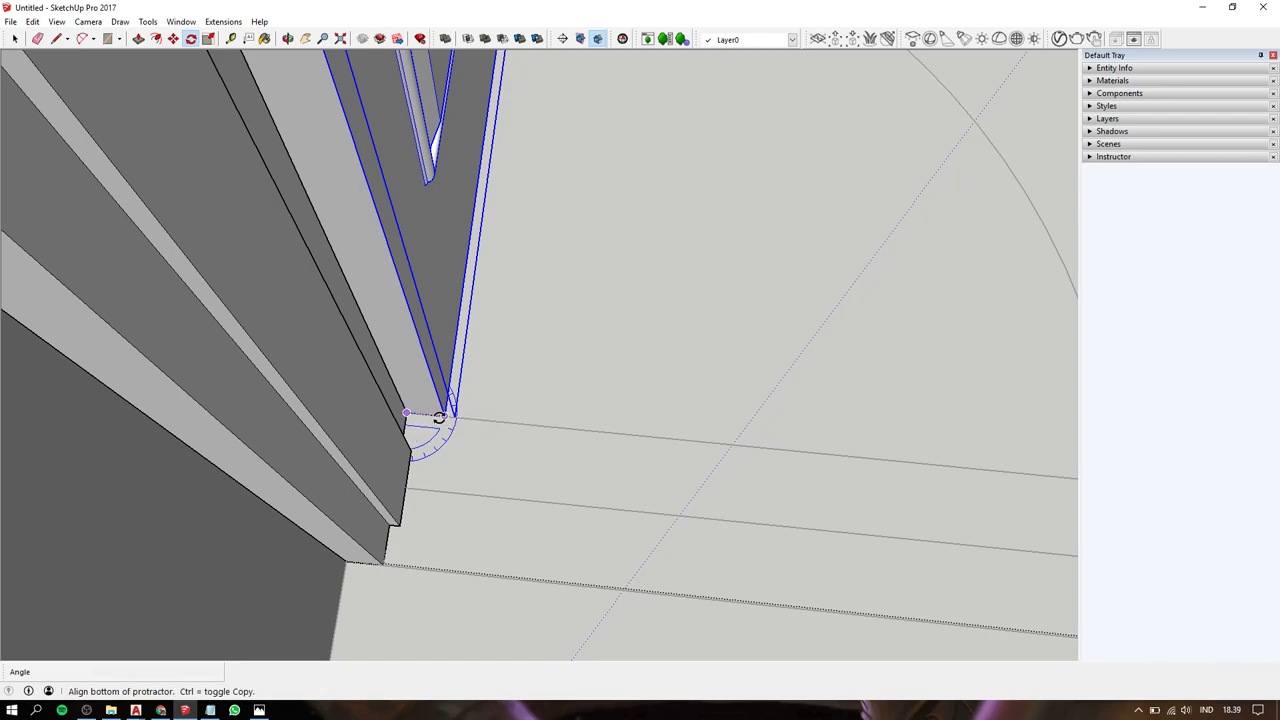
left_click(439, 416)
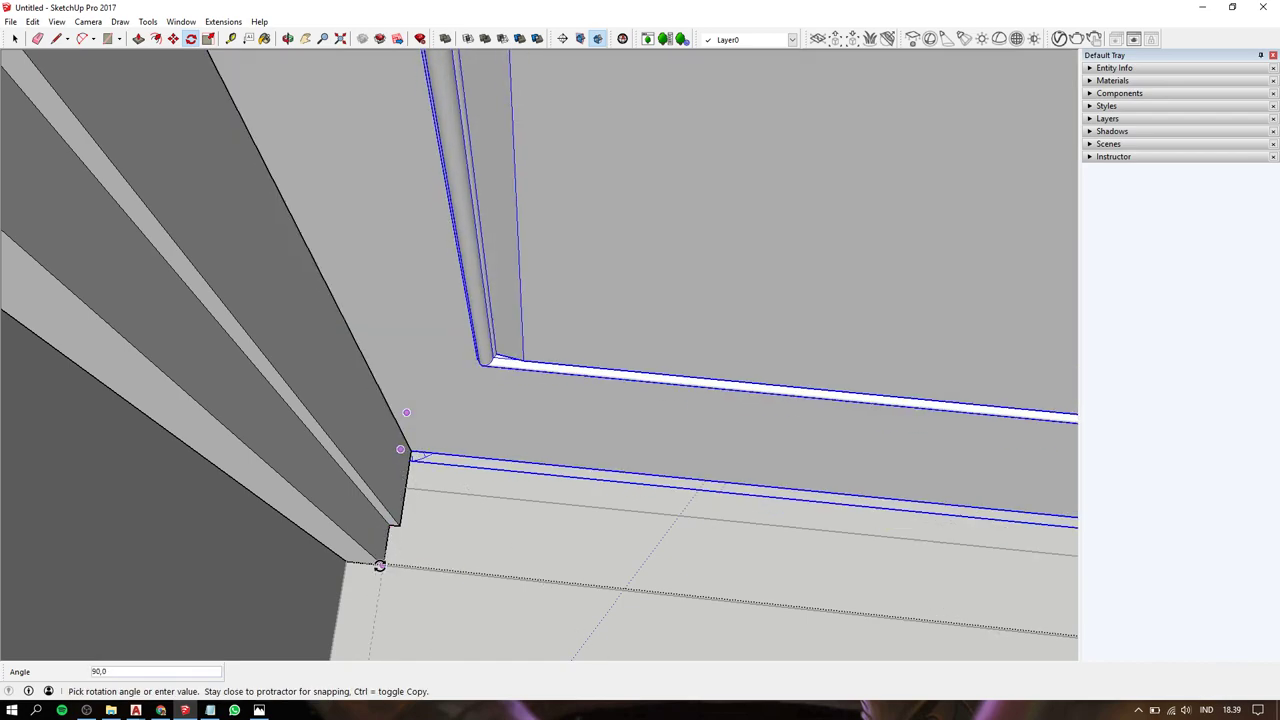
left_click(379, 566)
middle_click_drag(379, 566, 502, 410)
scroll(522, 390, "down", 3)
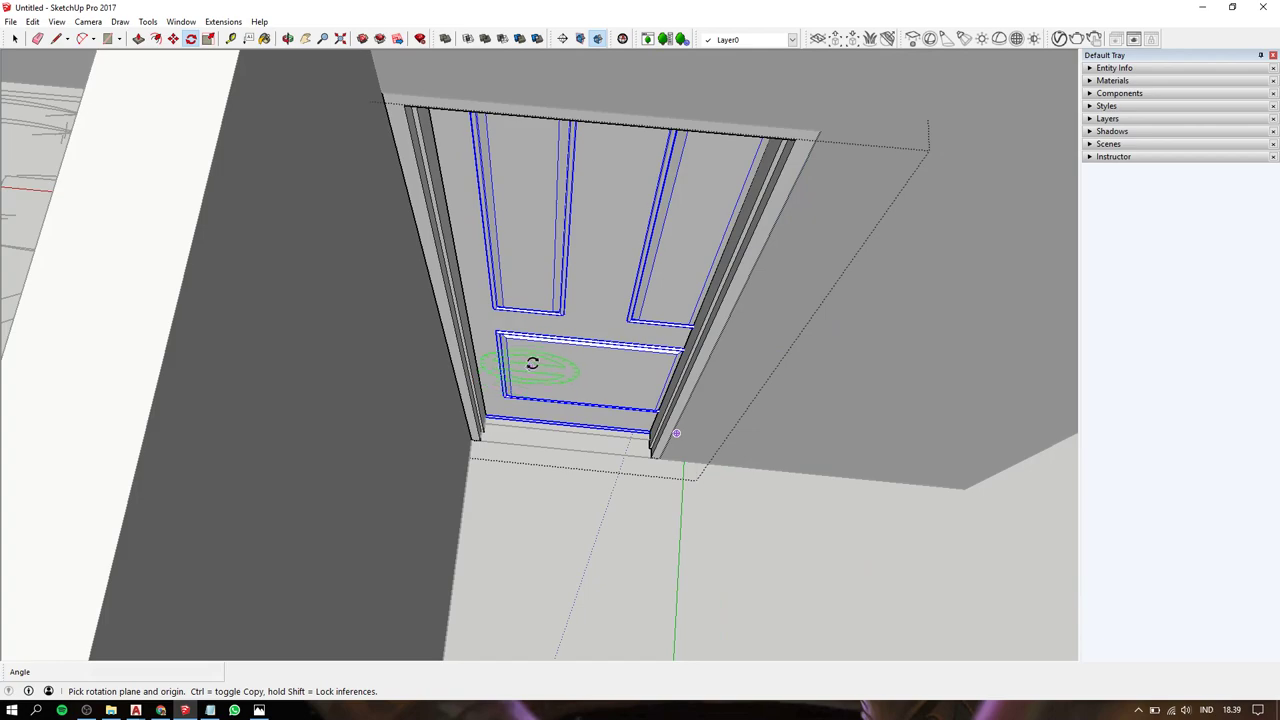
key("space")
Scale the door leaf to 0.88 along green, then exit component editing.
right_click(584, 270)
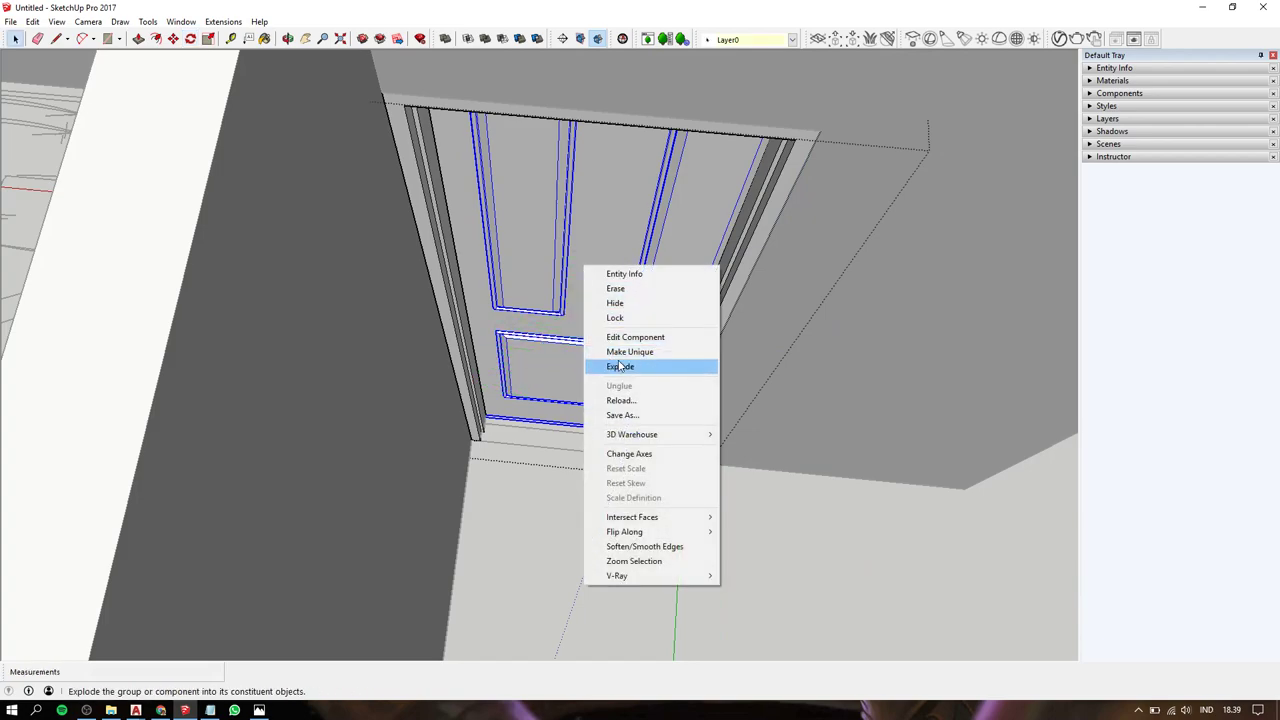
key("Escape")
left_click(601, 262)
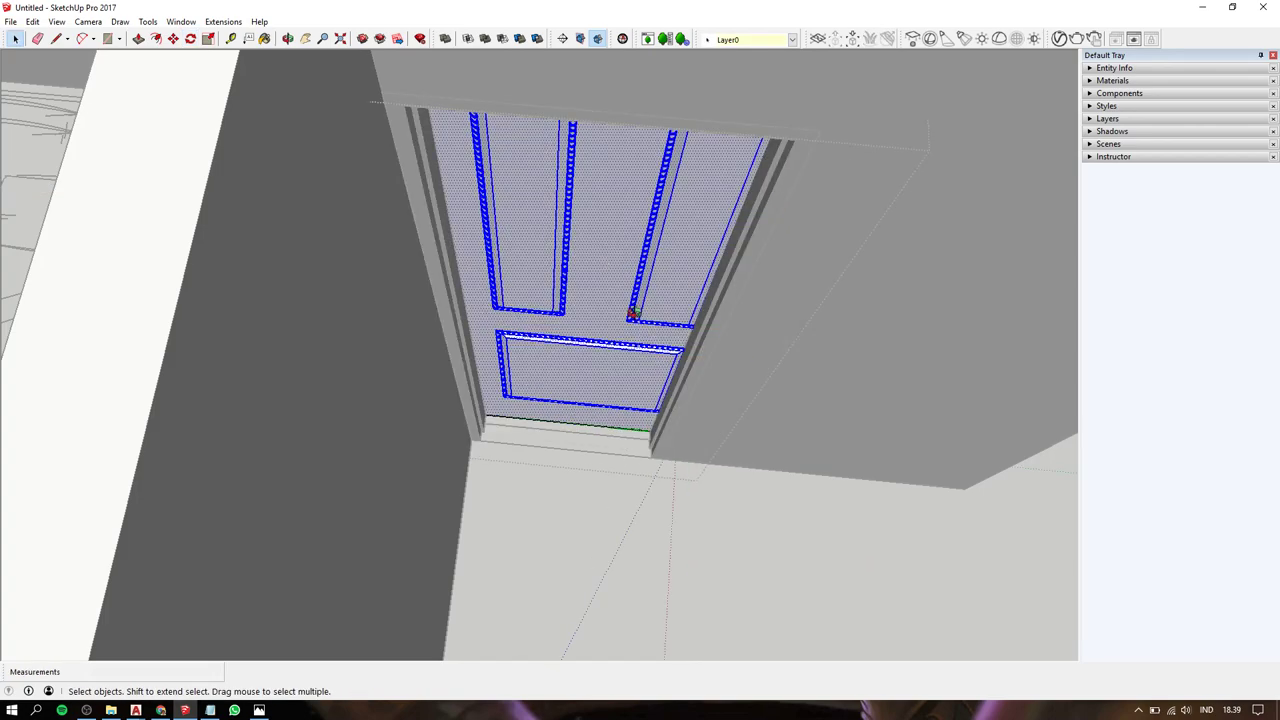
mouse_move(601, 260)
middle_mouse_down()
mouse_move(654, 251)
mouse_move(568, 297)
middle_mouse_up()
key("s")
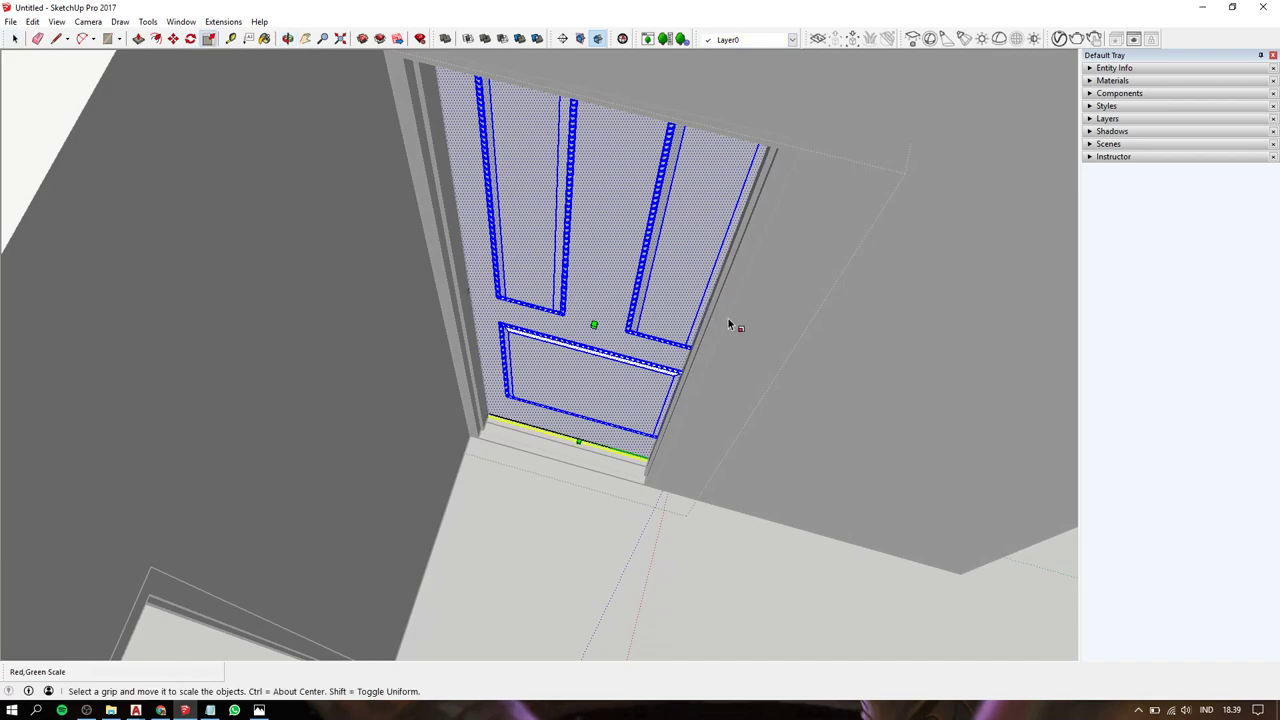
left_click_drag(729, 352, 778, 148)
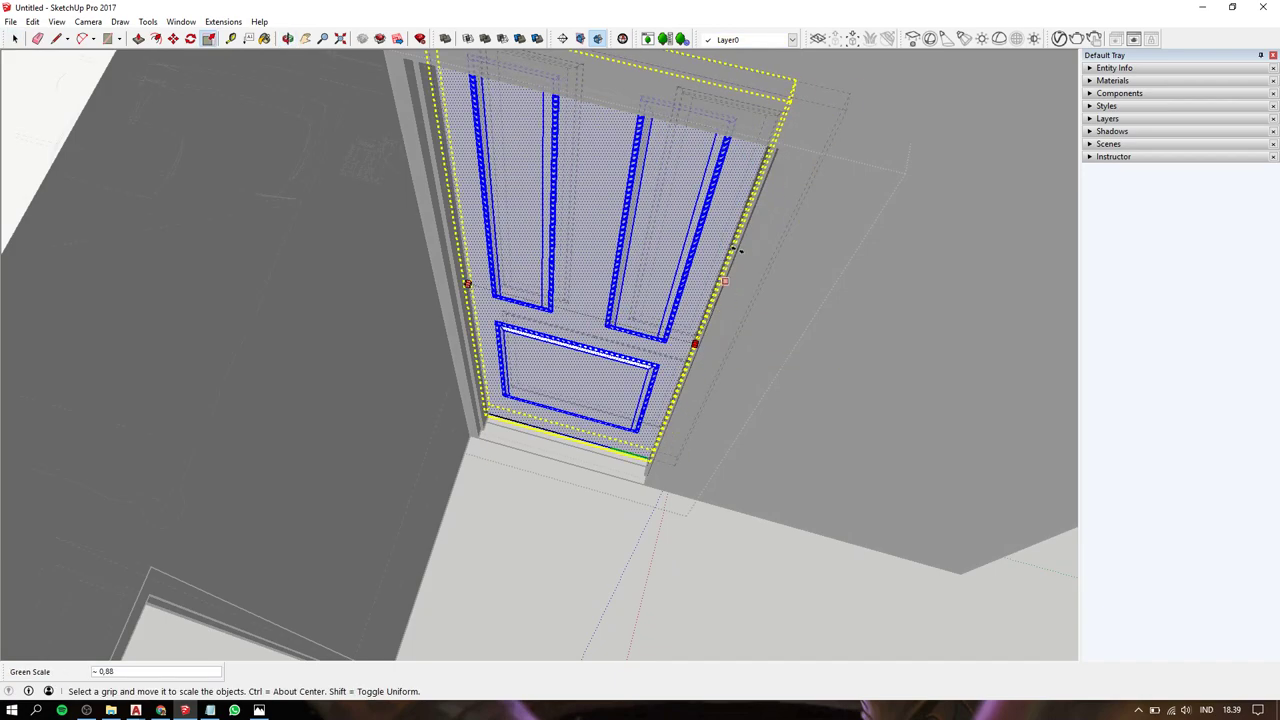
left_click(778, 148)
key("space")
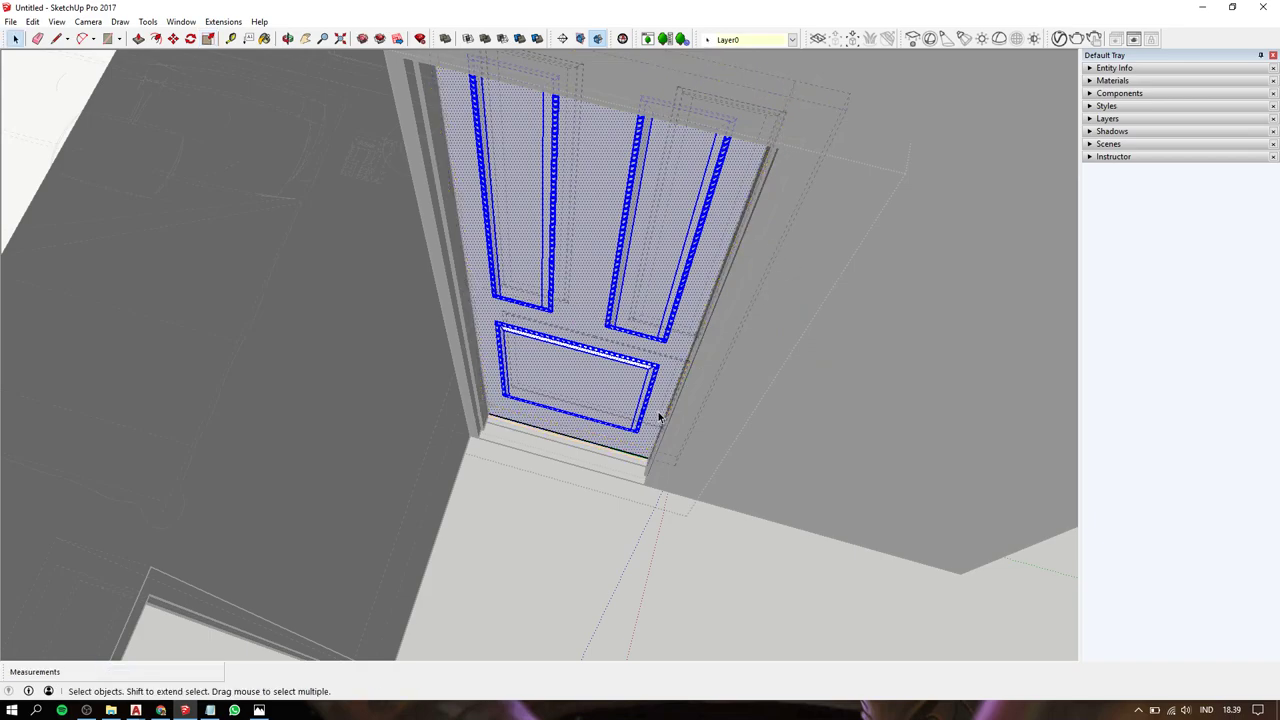
key("Escape")
scroll(643, 385, "down", 3)
Select the entire door, faces and edges, from a high view of the room.
scroll(623, 343, "down", 3)
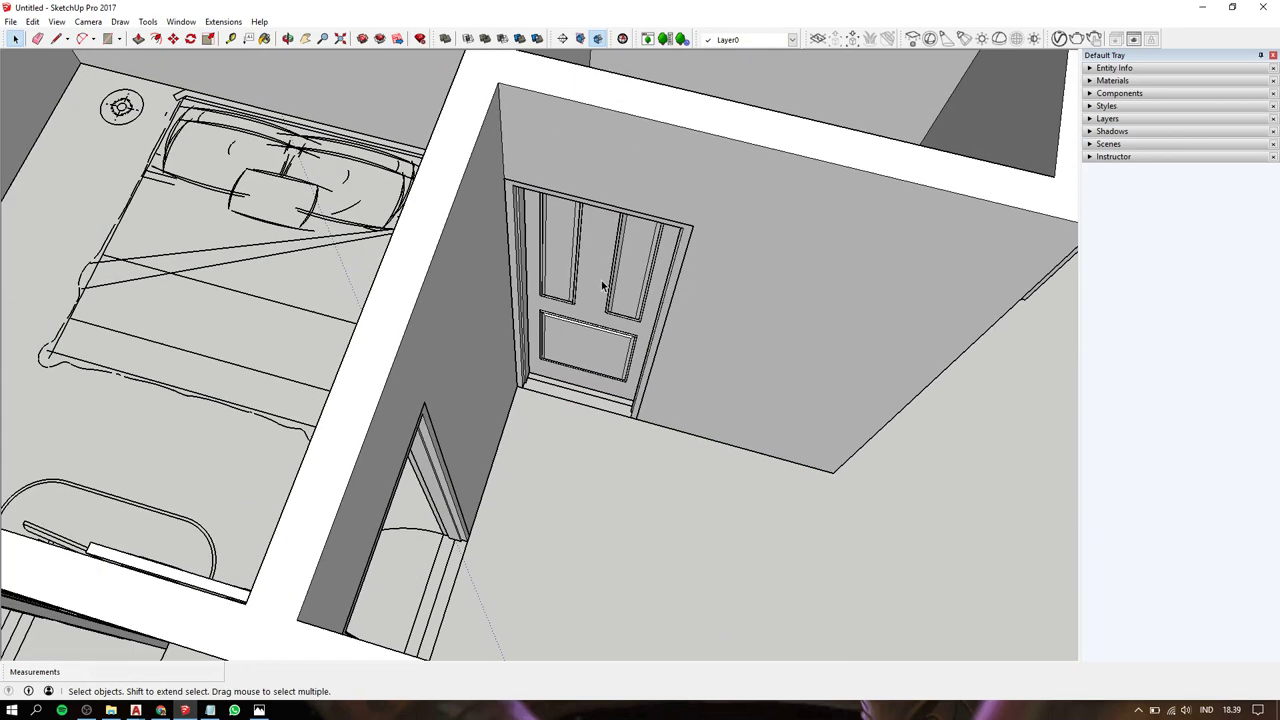
mouse_move(623, 343)
middle_mouse_down()
mouse_move(389, 157)
mouse_move(149, 171)
mouse_move(706, 294)
mouse_move(357, 240)
middle_mouse_up()
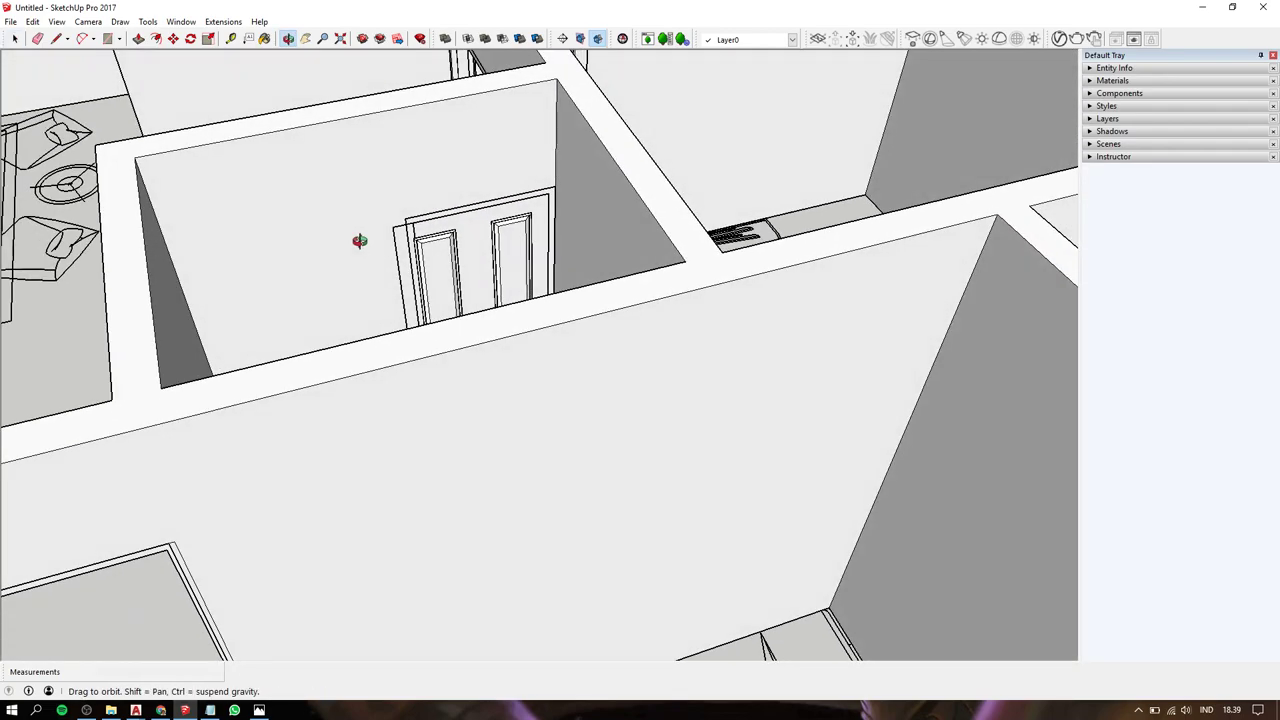
scroll(452, 247, "up", 3)
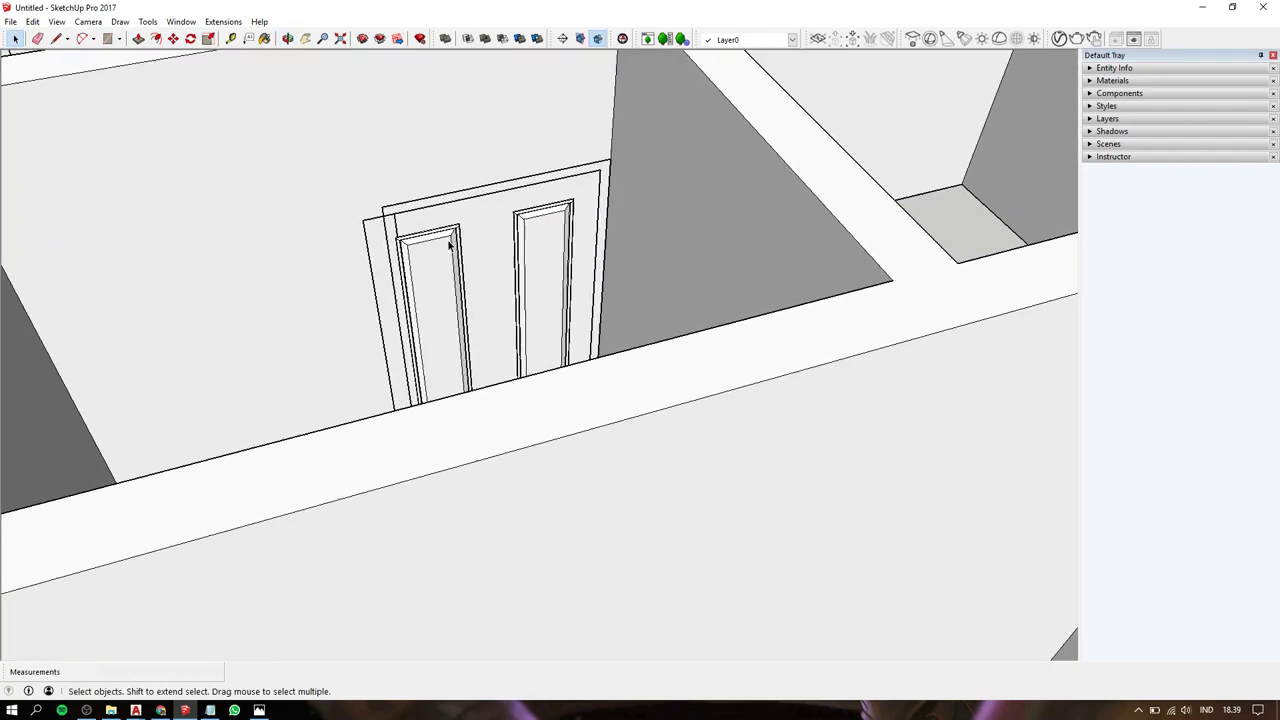
left_click(485, 224)
mouse_move(485, 224)
middle_mouse_down()
mouse_move(1090, 246)
mouse_move(737, 237)
mouse_move(757, 291)
mouse_move(208, 449)
middle_mouse_up()
scroll(582, 388, "down", 3)
mouse_move(786, 423)
middle_mouse_down()
mouse_move(606, 209)
mouse_move(597, 218)
mouse_move(680, 260)
mouse_move(974, 267)
middle_mouse_up()
left_click(687, 180)
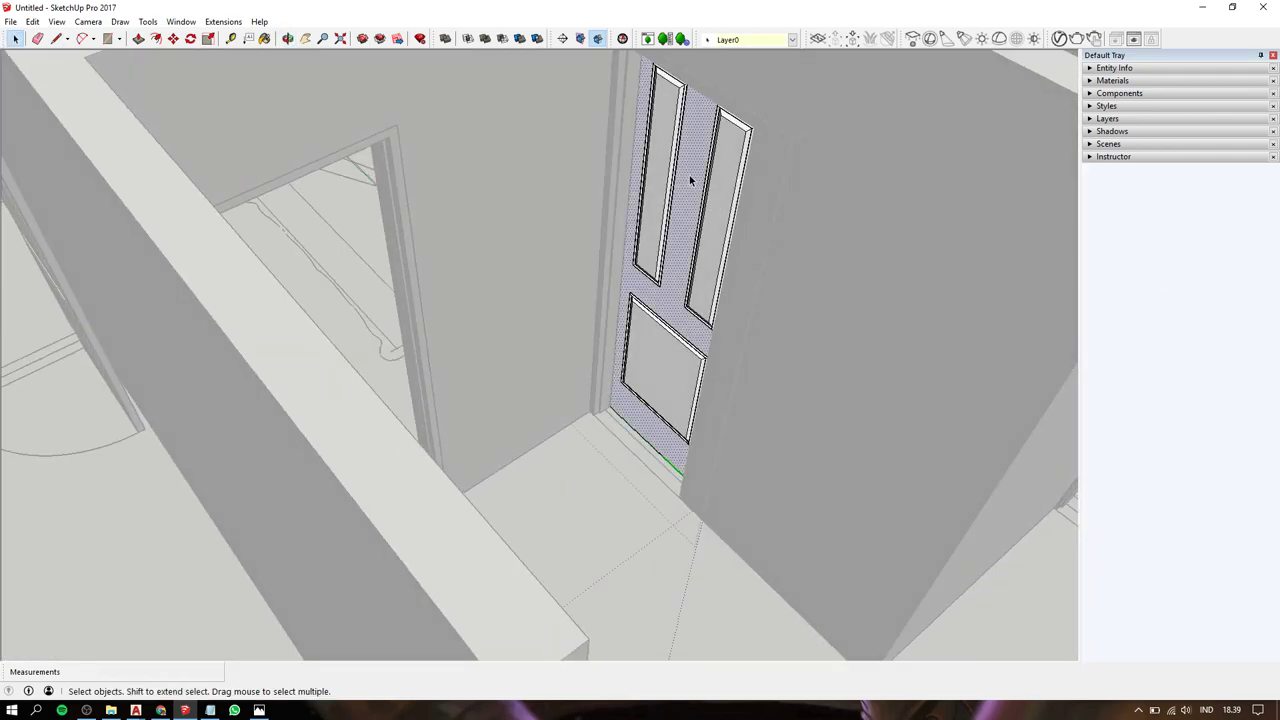
triple_click(689, 175)
middle_click_drag(689, 175, 60, 177)
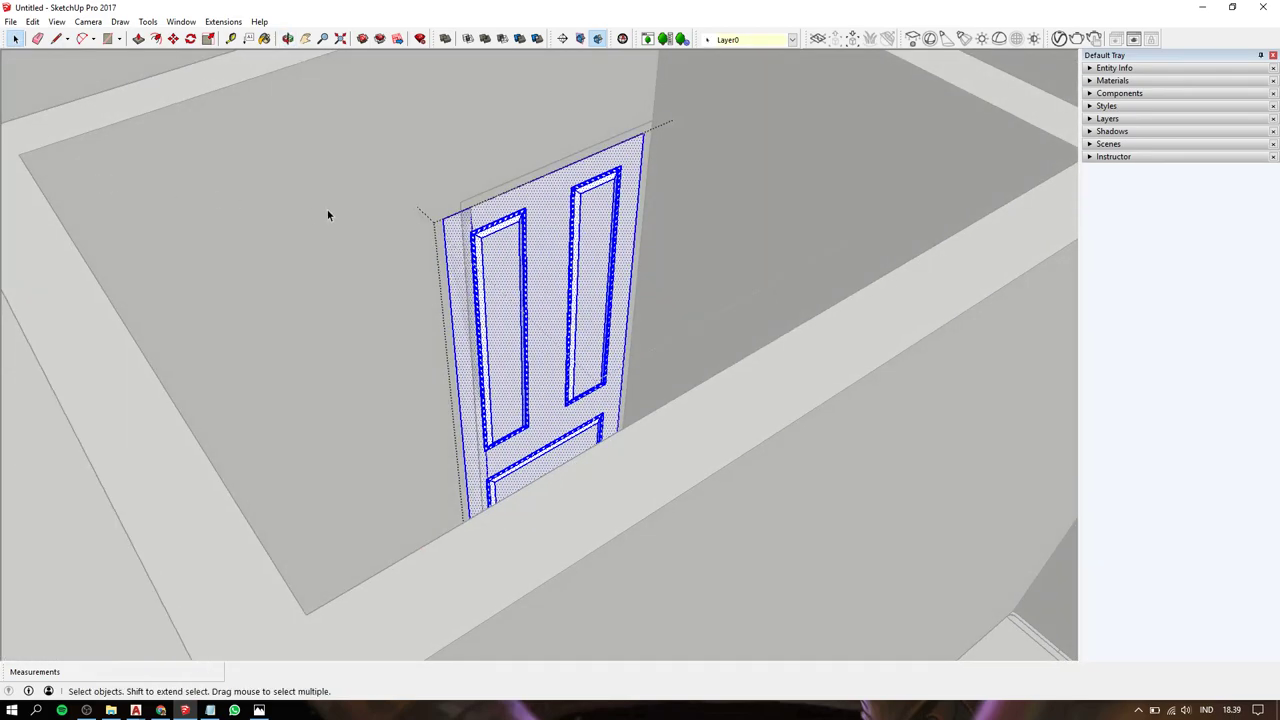
mouse_move(327, 214)
middle_mouse_down()
mouse_move(400, 283)
mouse_move(371, 380)
middle_mouse_up()
Scale the door to about 0.92 along green to fit the doorway.
key("s")
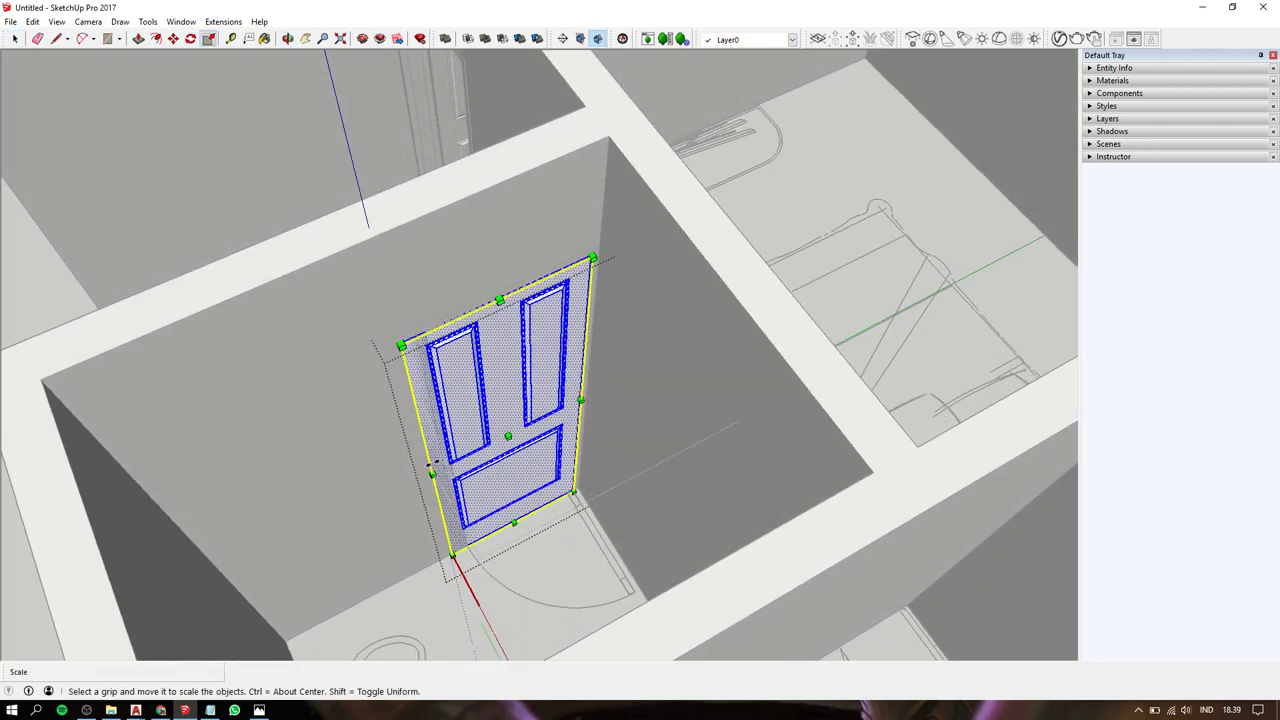
mouse_move(431, 470)
left_mouse_down()
mouse_move(418, 342)
mouse_move(440, 336)
left_mouse_up()
mouse_move(428, 334)
middle_mouse_down()
mouse_move(420, 313)
mouse_move(731, 294)
mouse_move(728, 355)
mouse_move(606, 357)
mouse_move(791, 363)
middle_mouse_up()
key("space")
scroll(420, 313, "down", 3)
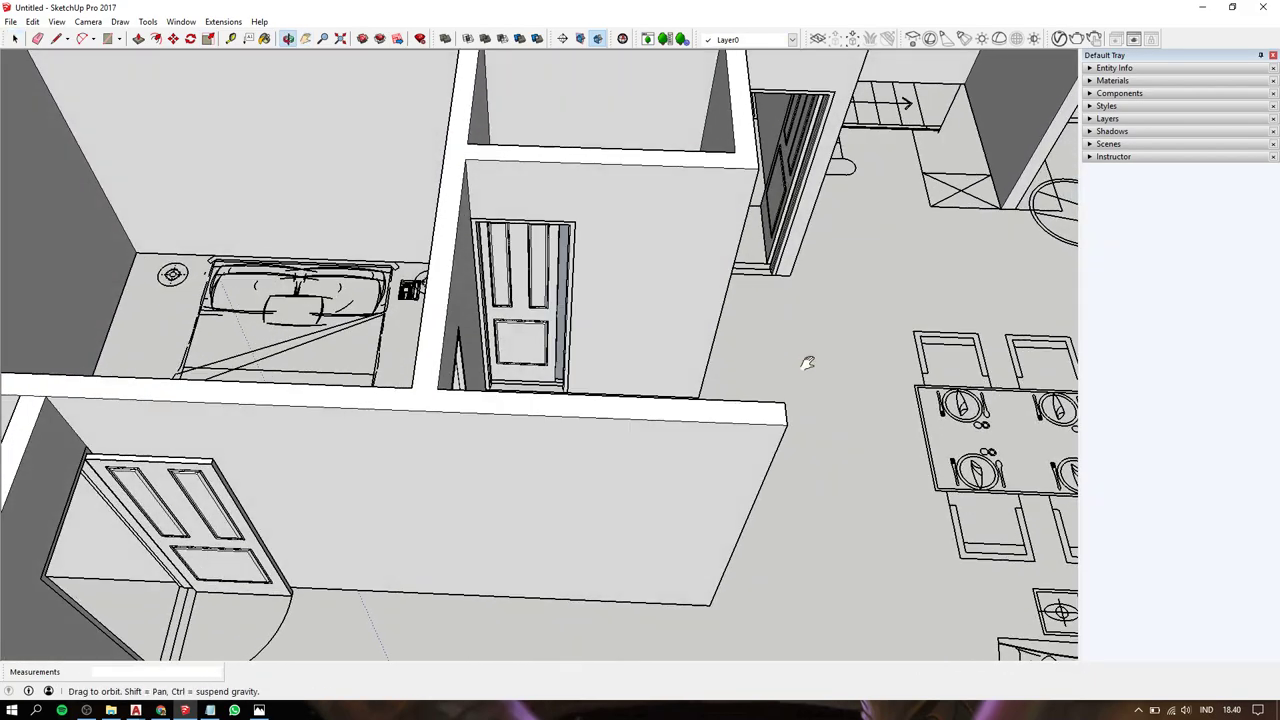
Zoom in on the door, open its group for editing, and select all its geometry.
scroll(541, 262, "up", 5)
scroll(541, 262, "up", 3)
left_click(507, 279)
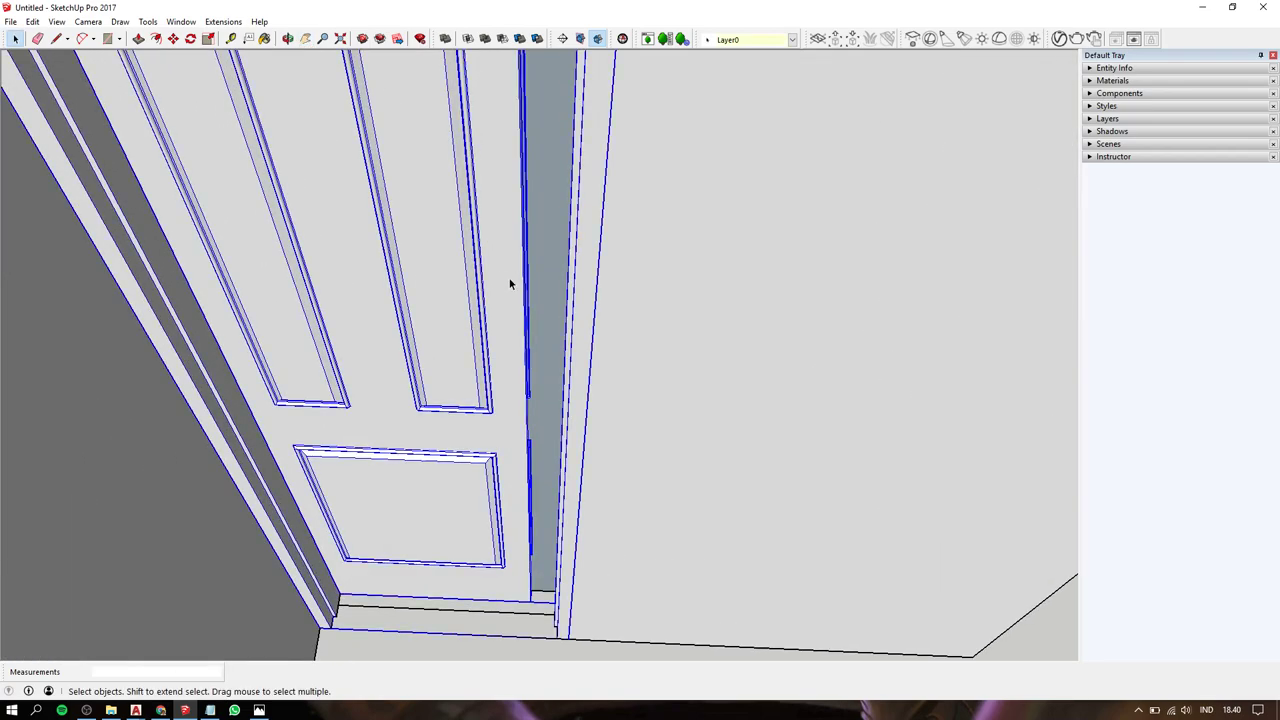
mouse_move(509, 279)
middle_mouse_down()
mouse_move(466, 319)
mouse_move(543, 347)
middle_mouse_up()
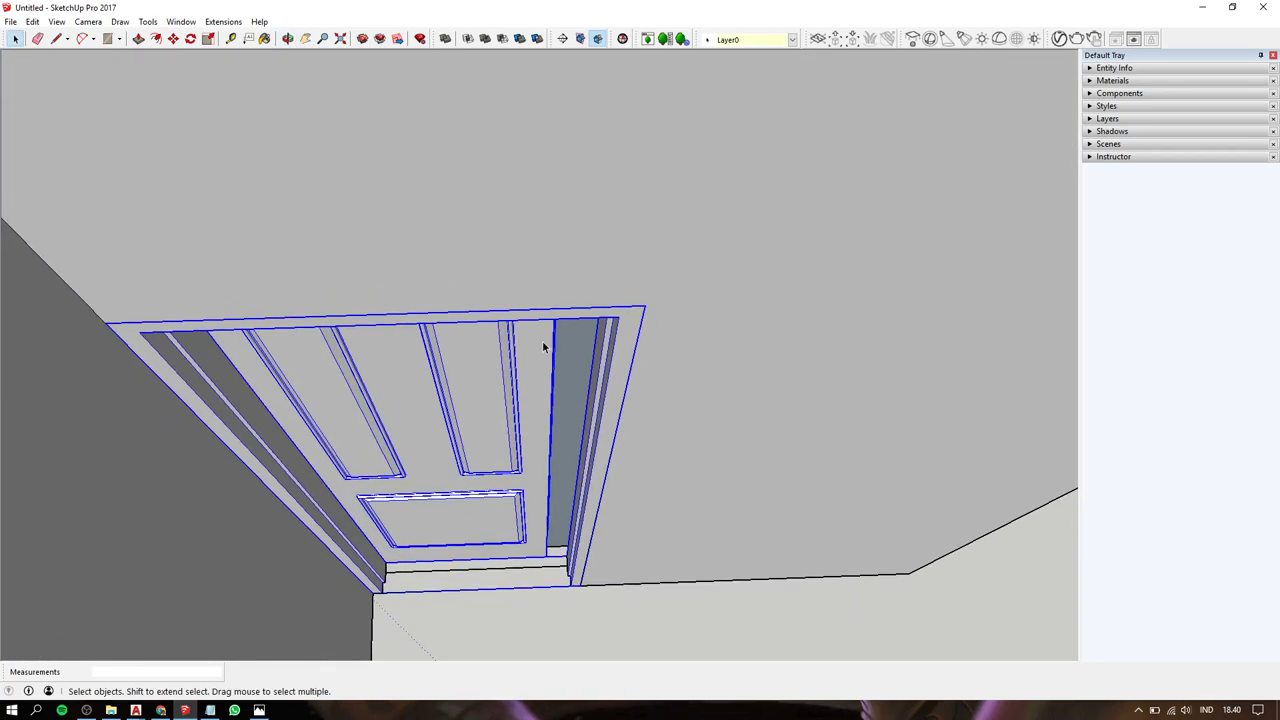
double_click(543, 347)
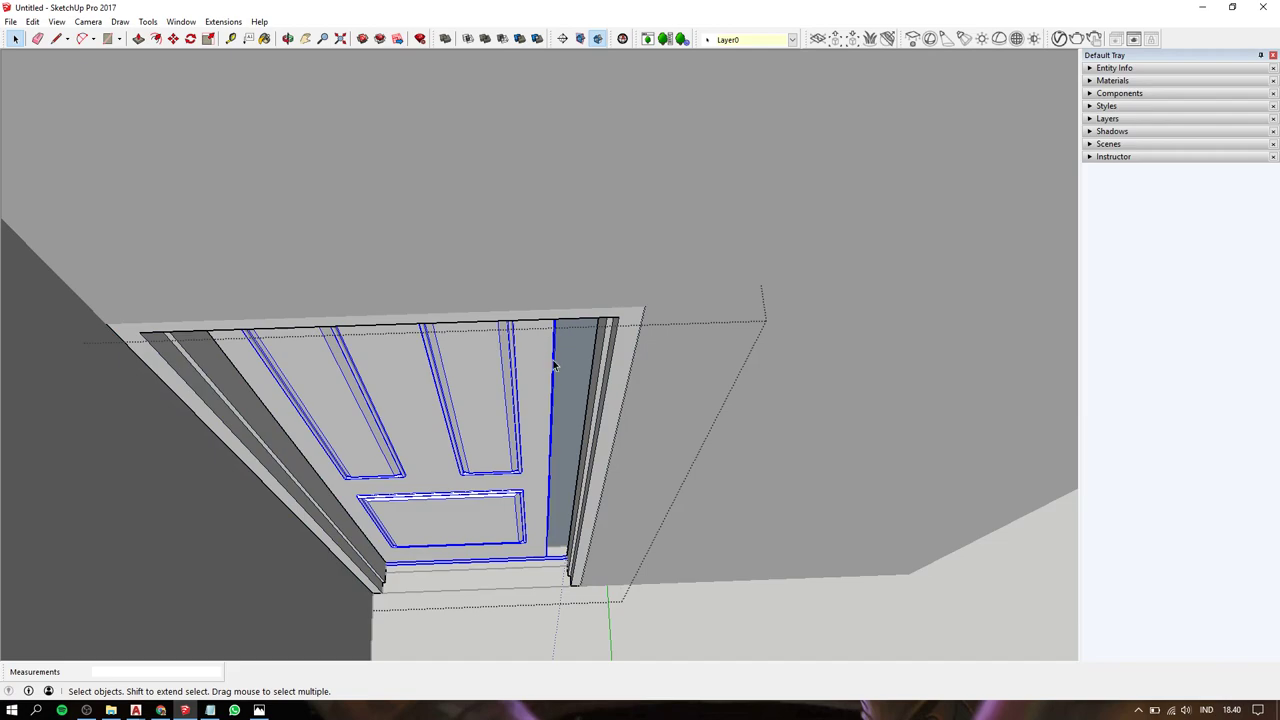
middle_click_drag(549, 368, 400, 260)
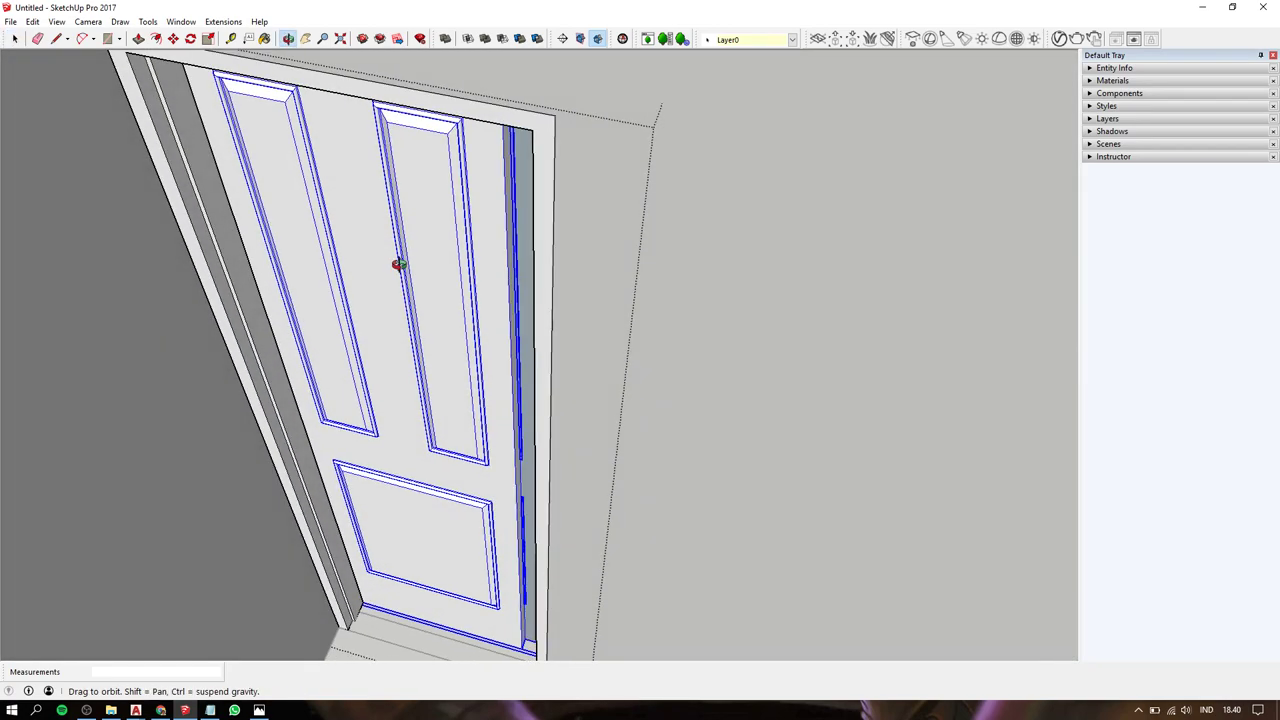
key("s")
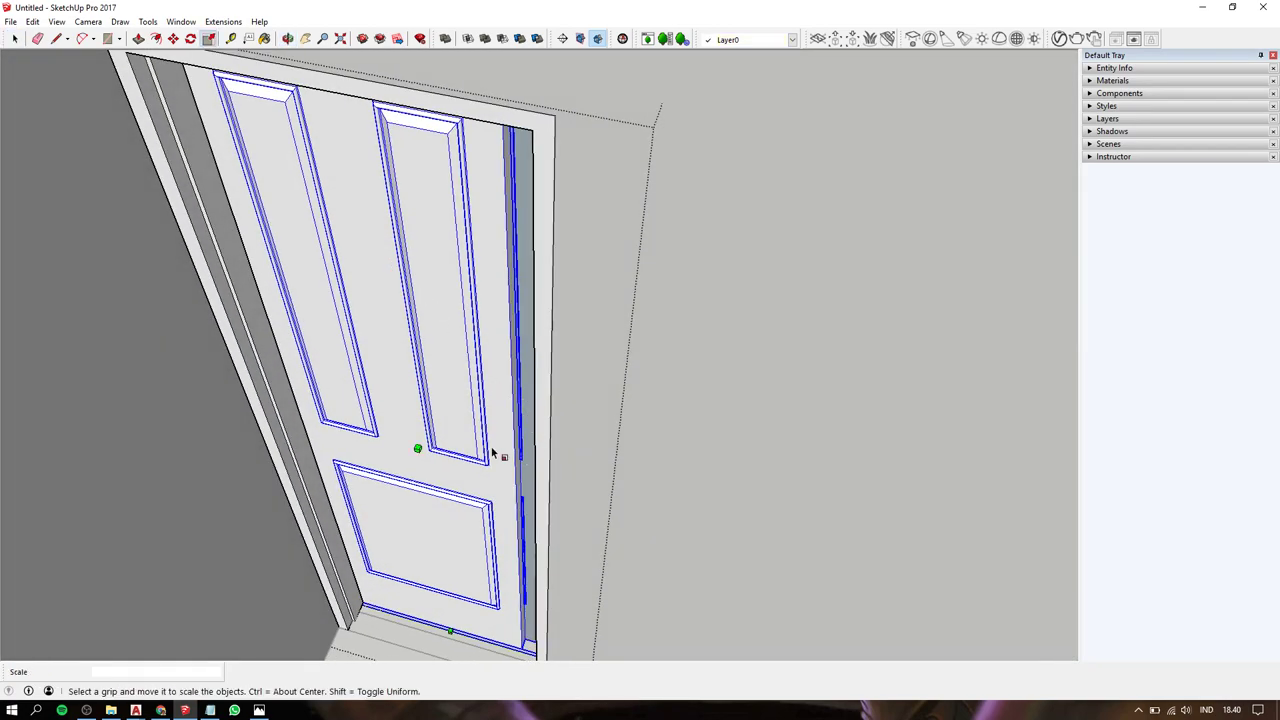
key("space")
triple_click(452, 420)
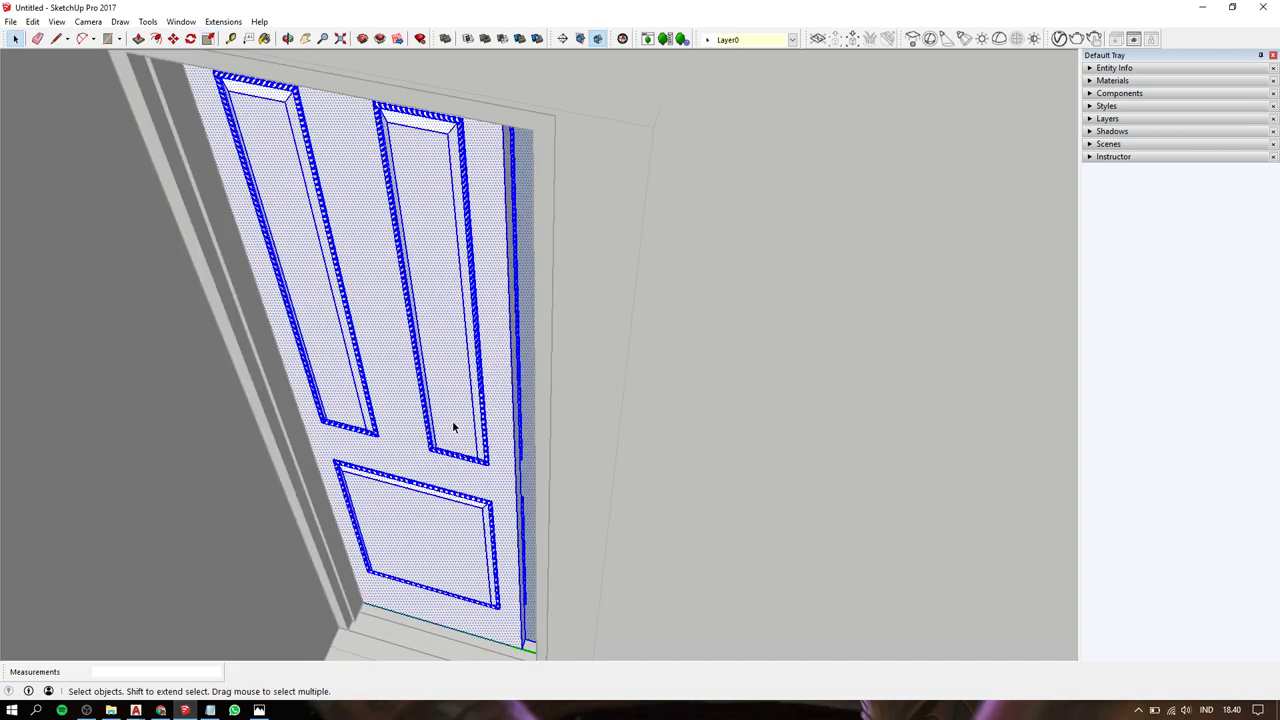
Orbit to high and overhead views to check how the door panel sits in the doorway.
scroll(498, 430, "down", 4)
middle_click_drag(560, 430, 632, 417)
left_click(625, 410)
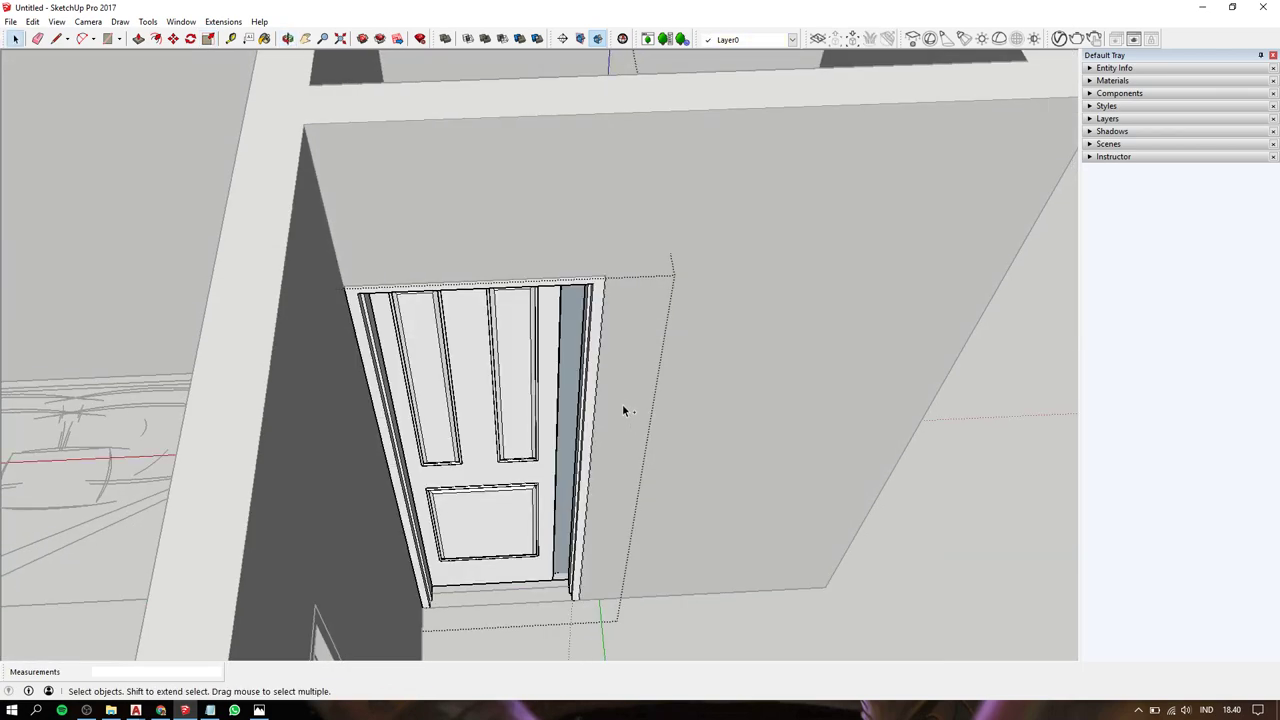
left_click(615, 387)
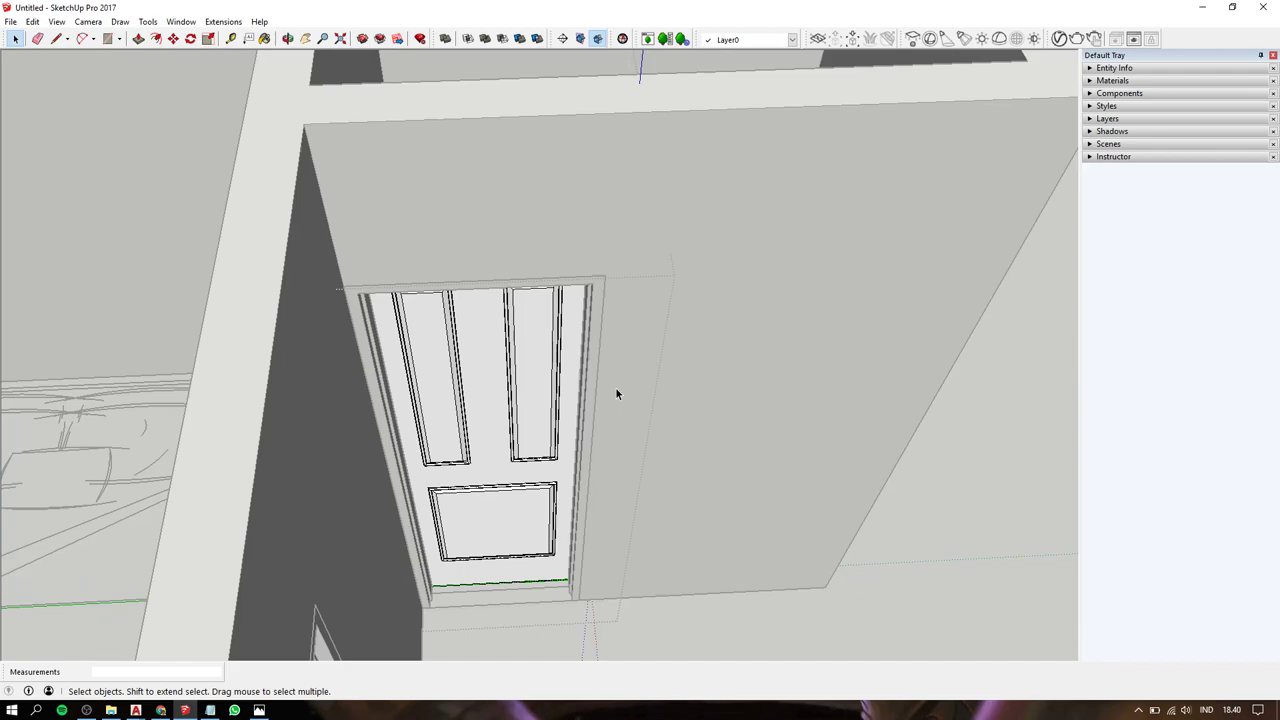
key("o")
mouse_move(615, 387)
left_mouse_down()
mouse_move(300, 517)
mouse_move(666, 417)
left_mouse_up()
key("space")
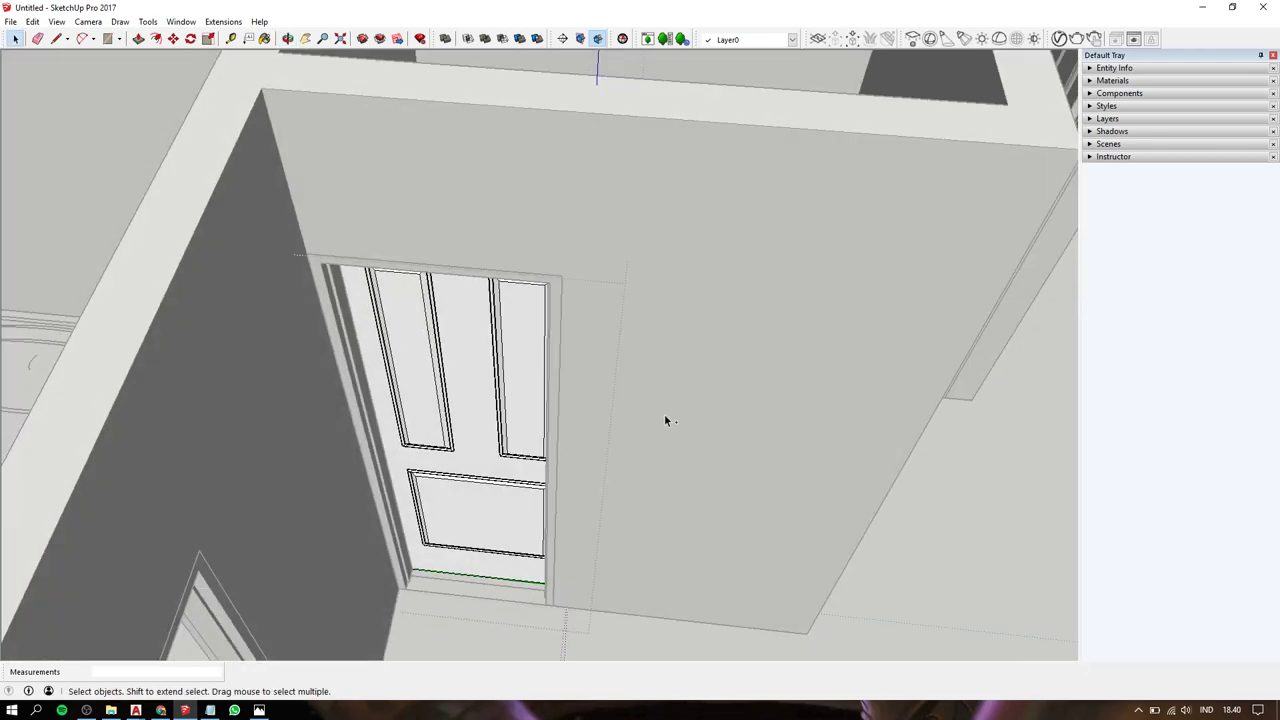
mouse_move(567, 413)
middle_mouse_down()
mouse_move(172, 410)
mouse_move(707, 347)
middle_mouse_up()
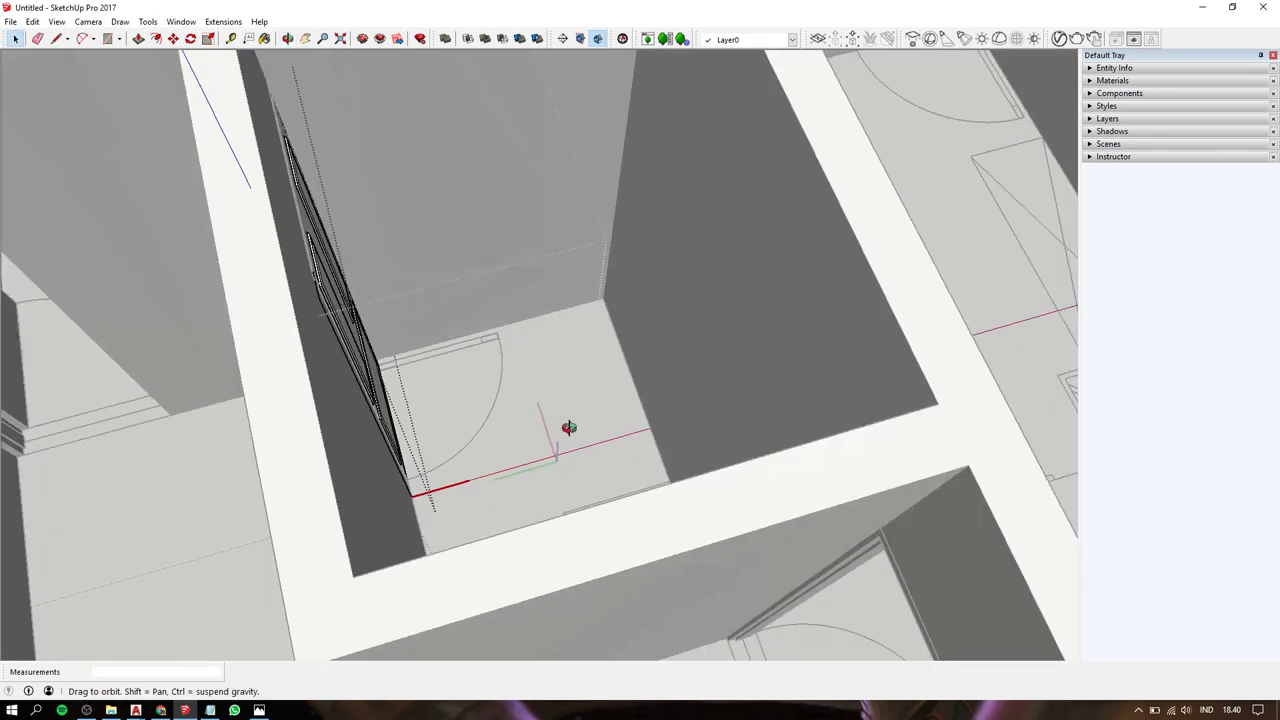
Scale the door from its right side to about 0.86 along the green axis.
scroll(420, 478, "down", 3)
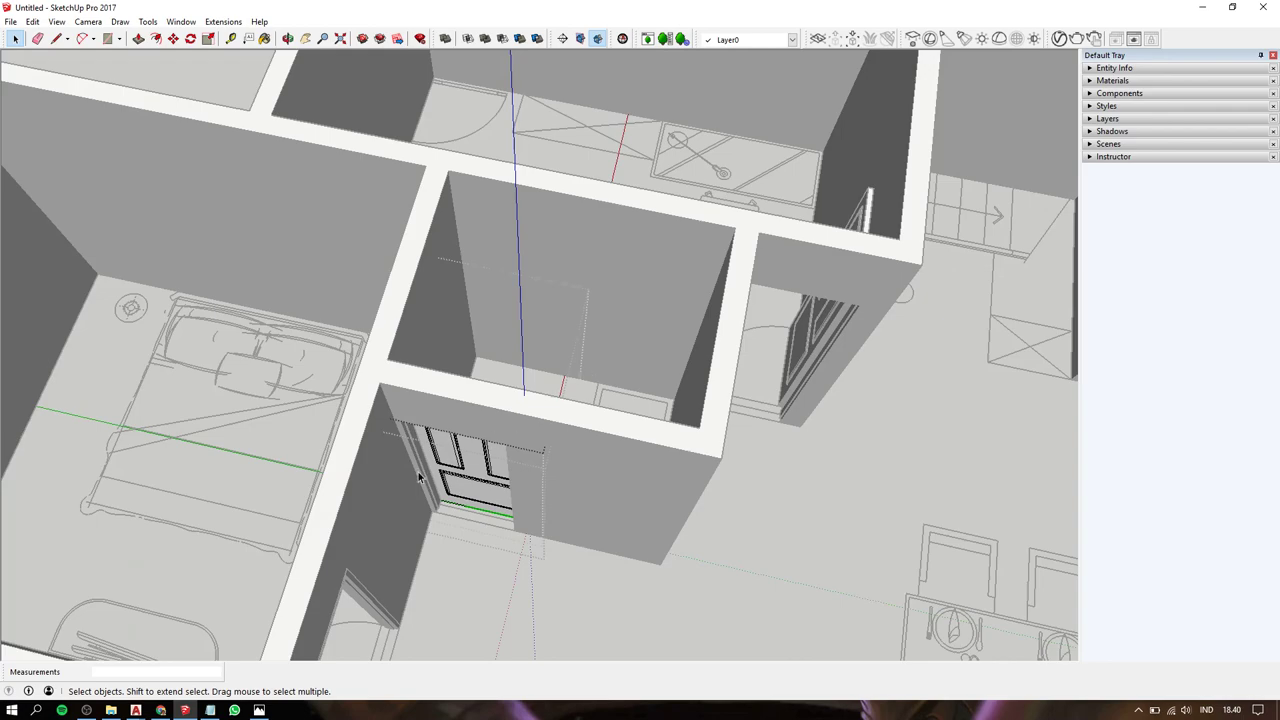
left_click(475, 473)
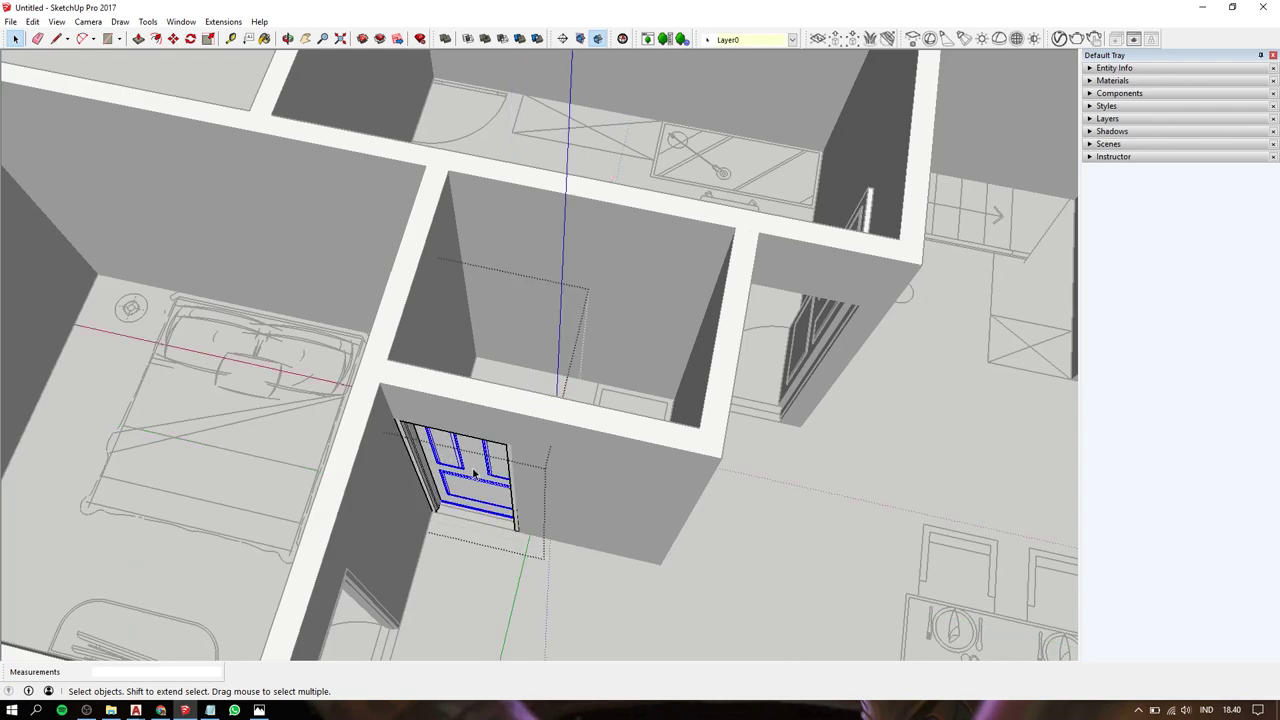
key("s")
scroll(517, 490, "up", 2)
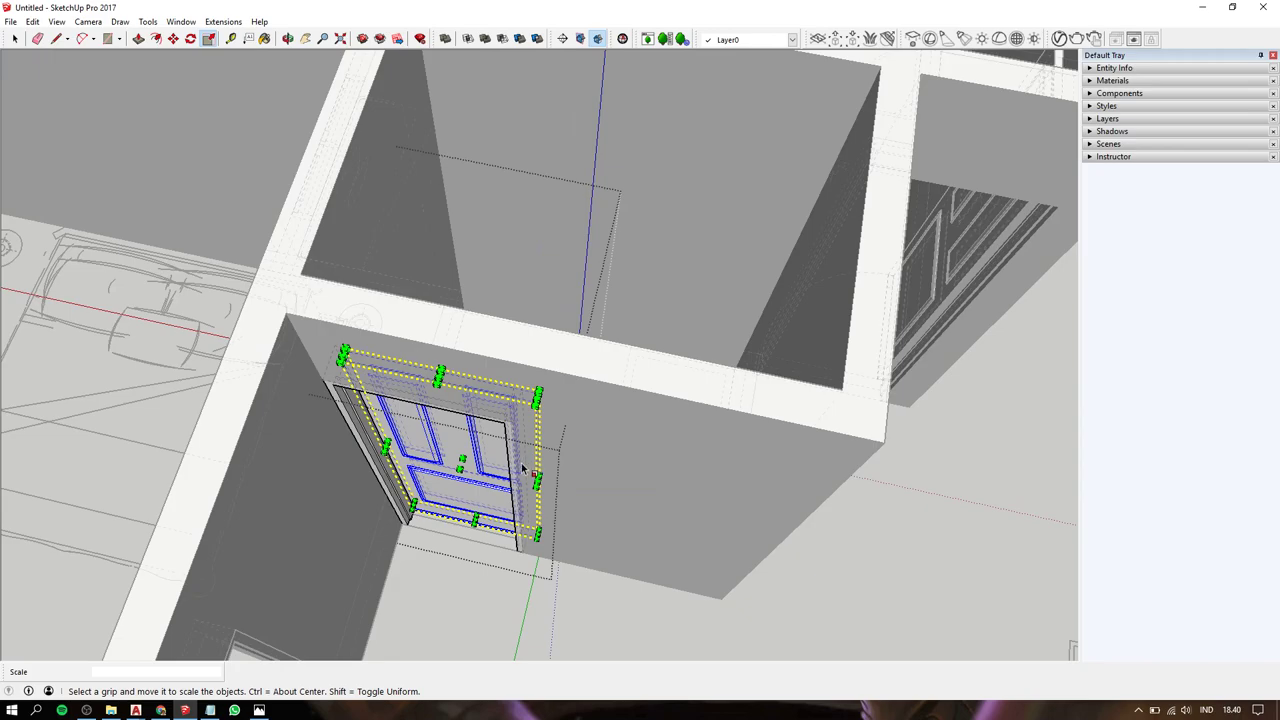
left_click_drag(537, 480, 502, 428)
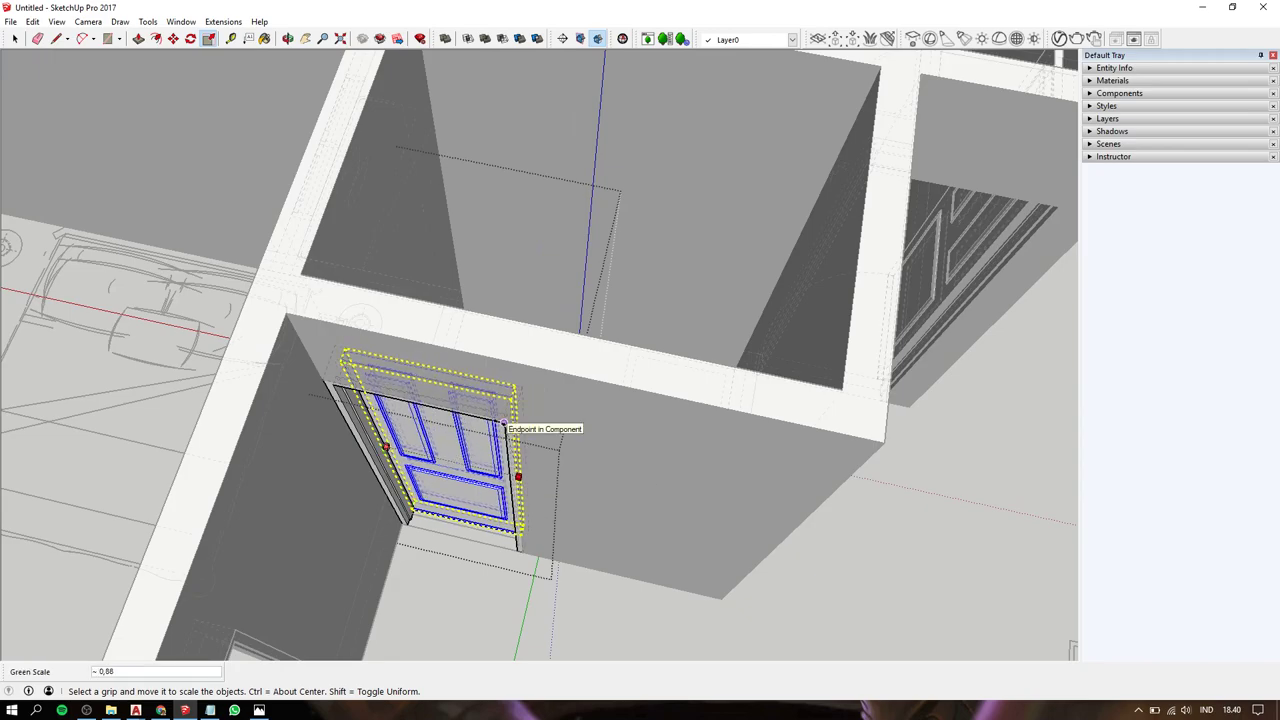
key("space")
Reselect the door and zoom in on its bottom edge at the floor.
scroll(502, 428, "down", 3)
mouse_move(502, 428)
middle_mouse_down()
mouse_move(523, 360)
mouse_move(480, 177)
mouse_move(314, 134)
mouse_move(189, 134)
mouse_move(452, 350)
middle_mouse_up()
scroll(452, 350, "down", 5)
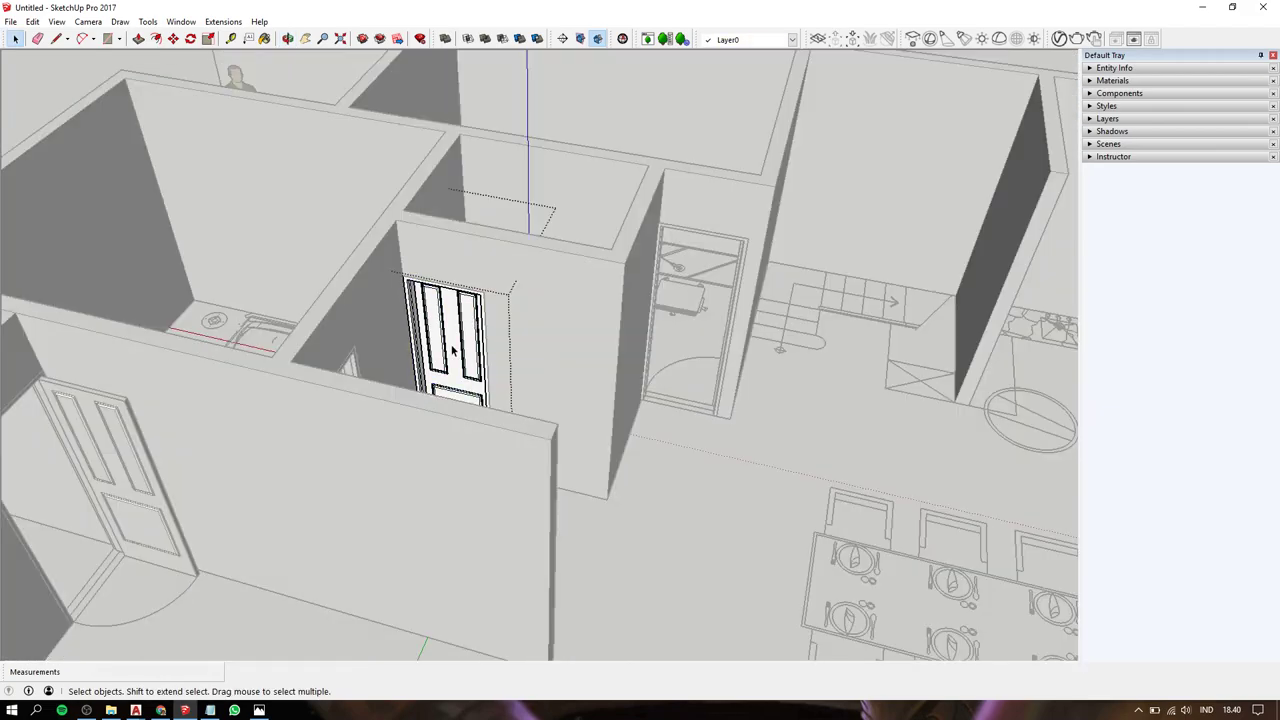
left_click(452, 350)
scroll(452, 350, "up", 3)
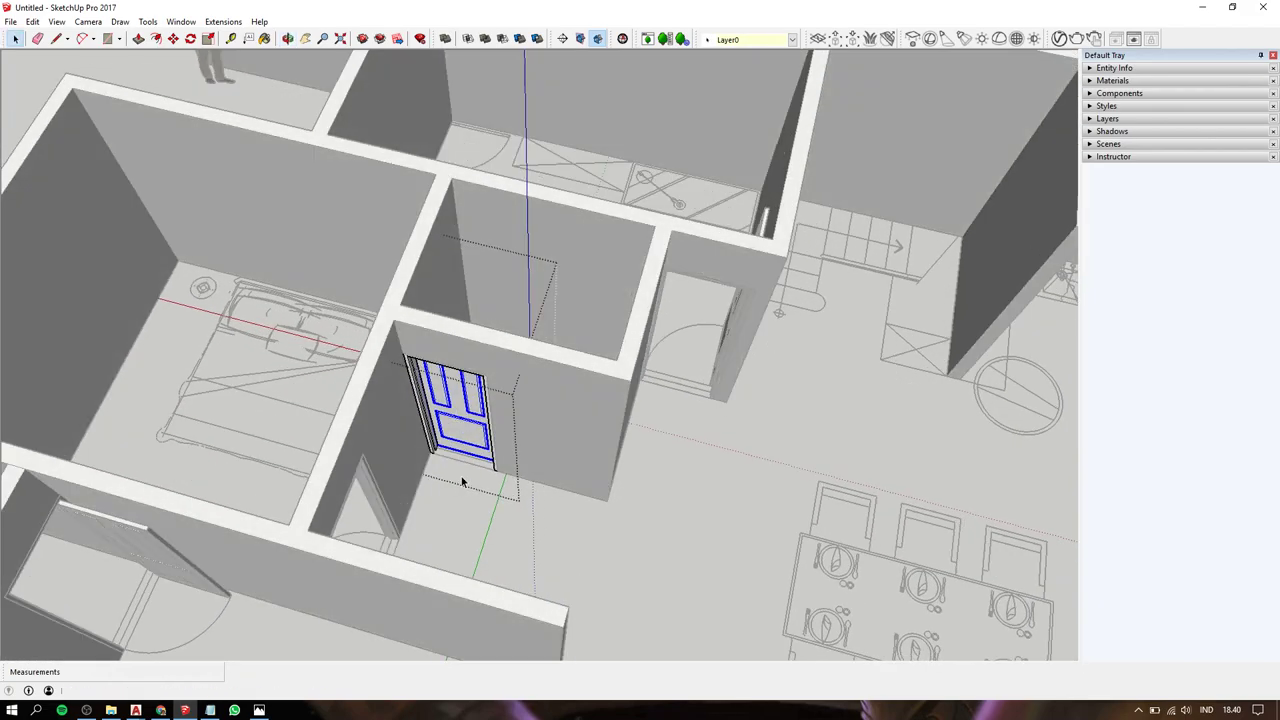
scroll(443, 428, "up", 3)
scroll(443, 428, "up", 3)
scroll(509, 443, "up", 2)
mouse_move(509, 443)
middle_mouse_down()
mouse_move(553, 310)
mouse_move(329, 314)
middle_mouse_up()
scroll(553, 310, "up", 1)
scroll(489, 303, "up", 2)
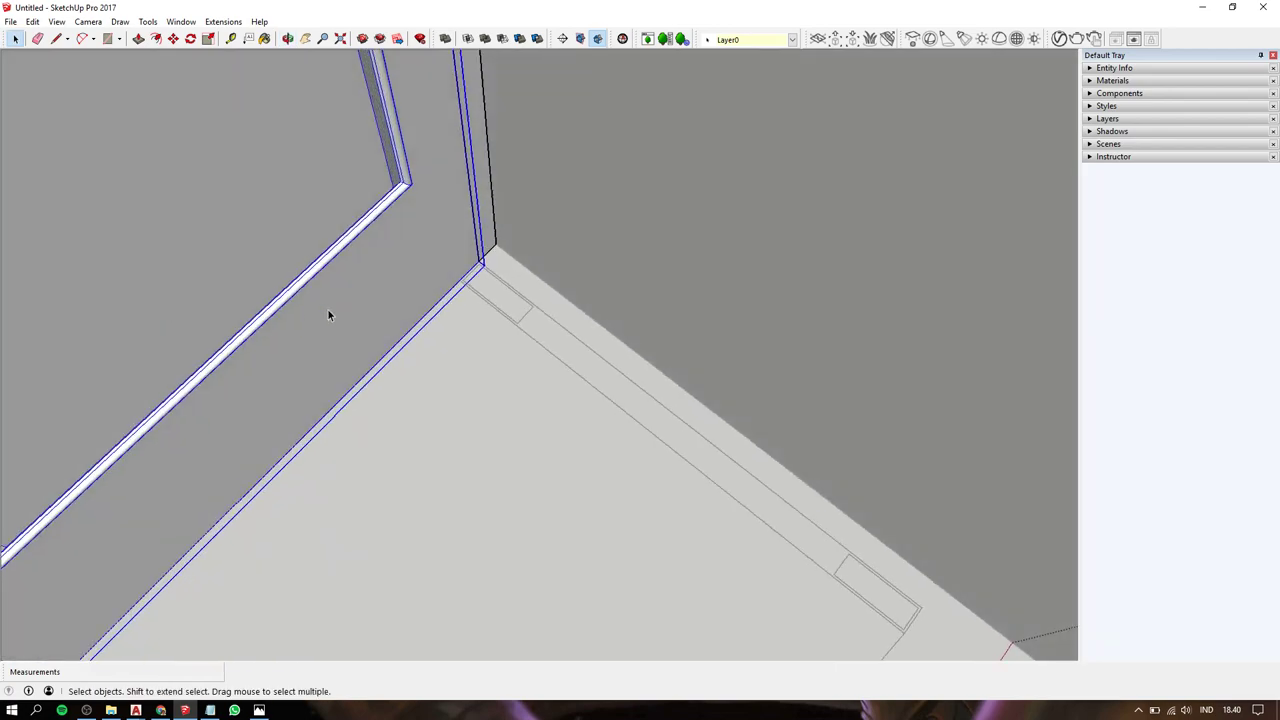
Rotate the door about 78.5° around its hinge corner at the wall and floor.
key("q")
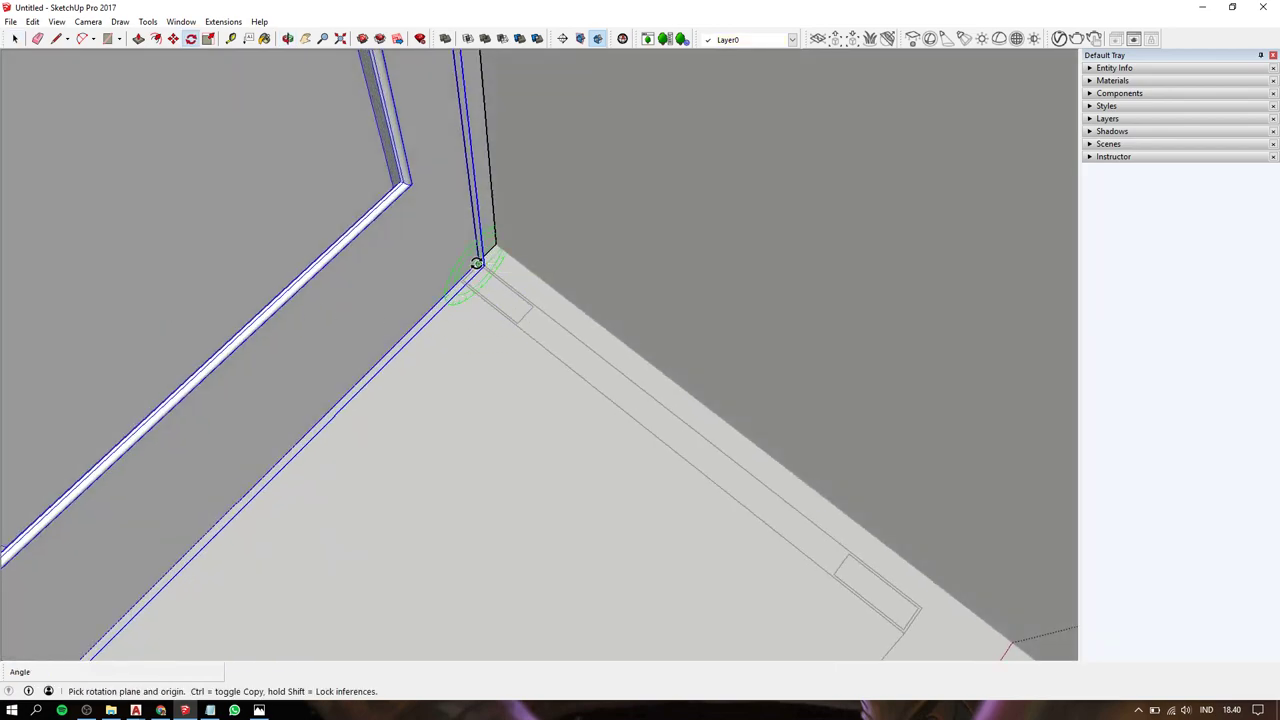
left_click(480, 264)
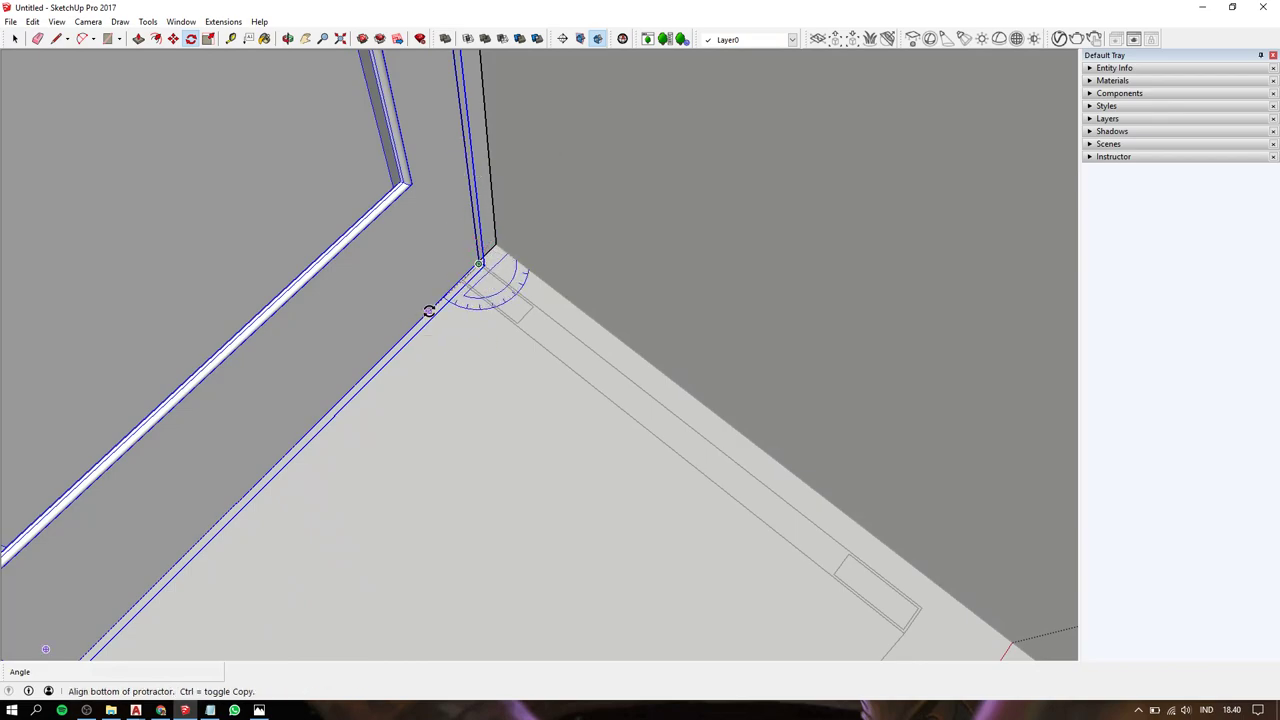
key("Escape")
scroll(455, 290, "up", 3)
scroll(466, 280, "up", 1)
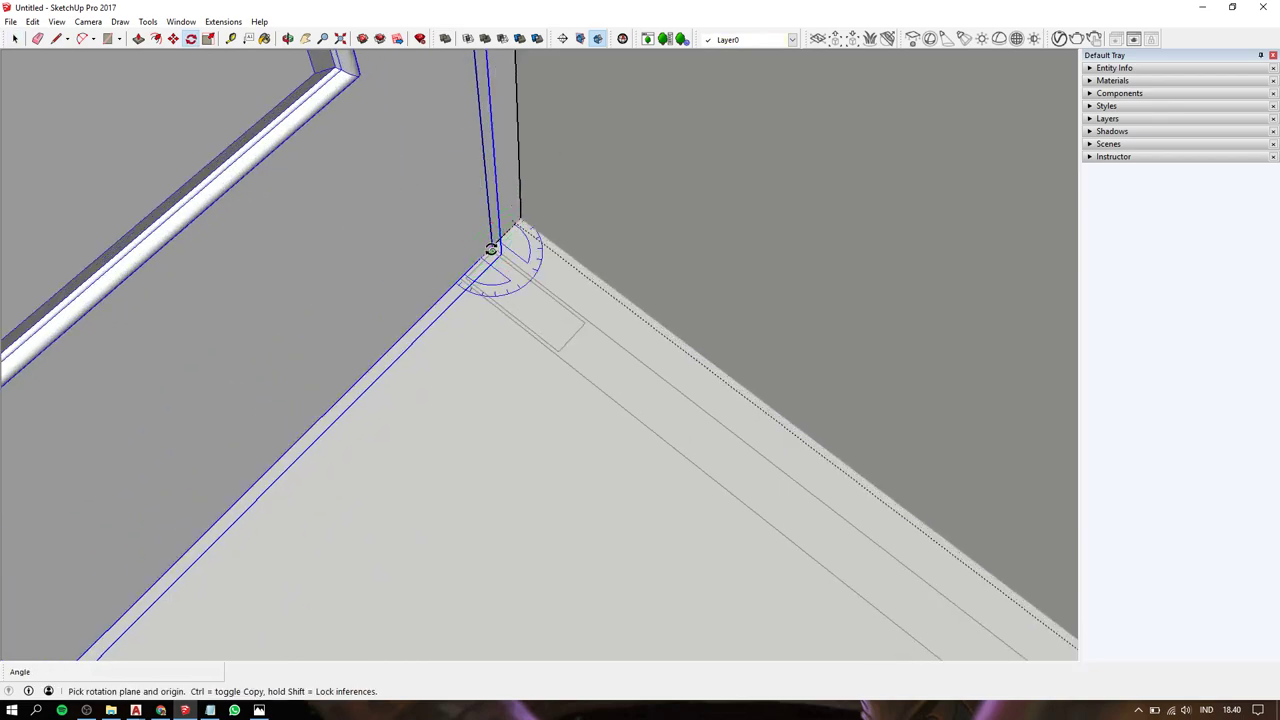
scroll(491, 250, "up", 3)
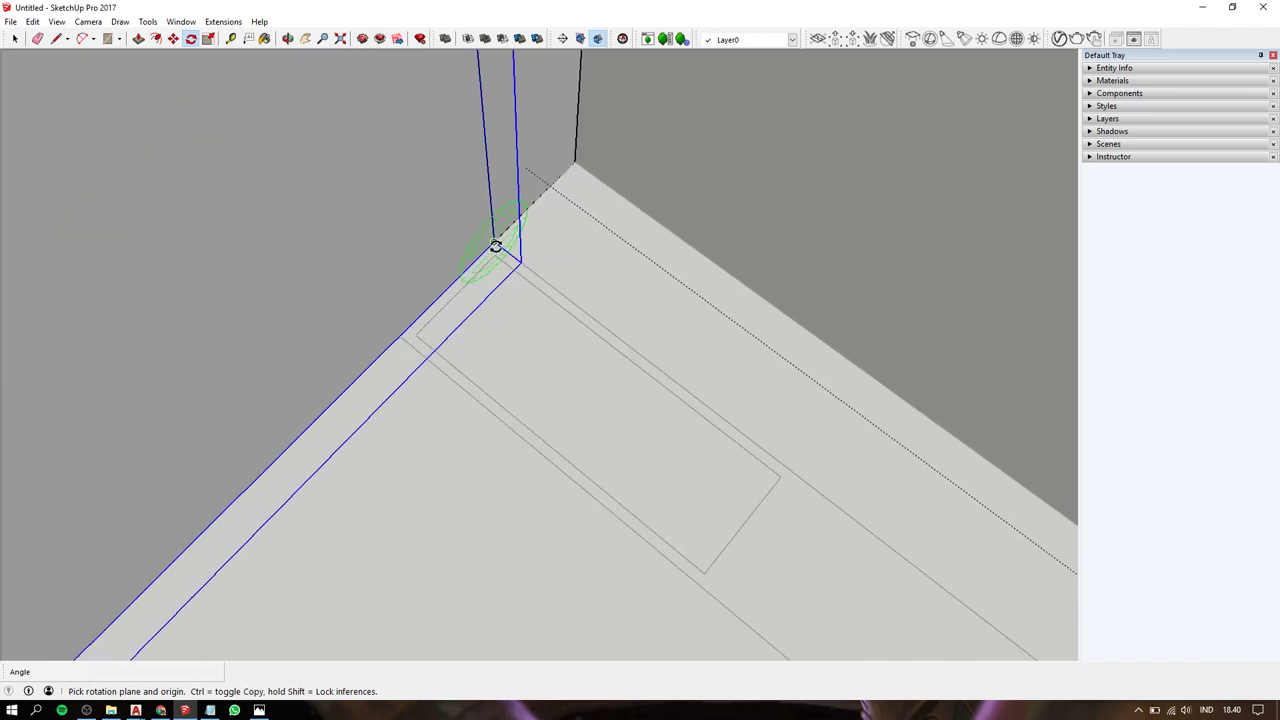
left_click(493, 243)
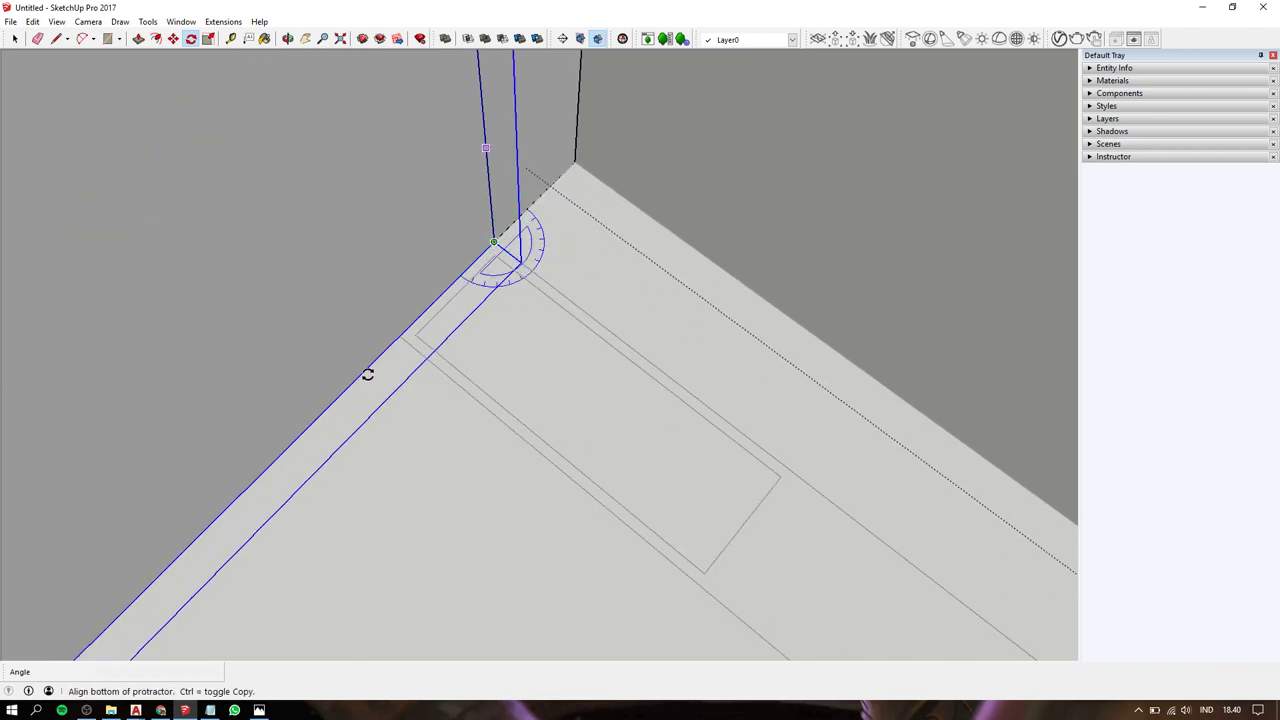
left_click(364, 373)
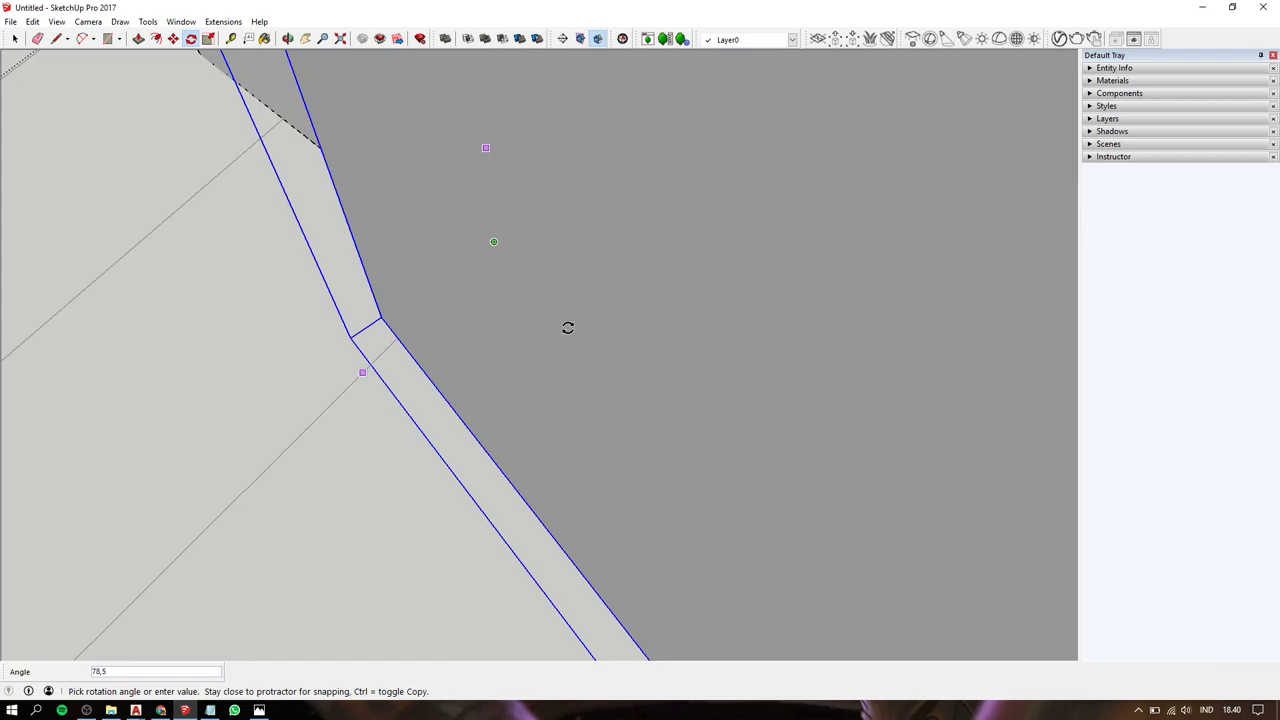
key("Return")
Orbit out to view the whole house floor plan.
key("space")
mouse_move(567, 328)
middle_mouse_down()
mouse_move(786, 322)
mouse_move(676, 272)
middle_mouse_up()
scroll(676, 272, "down", 10)
middle_click_drag(486, 634, 520, 580)
Orbit and zoom in on the wall beside the dining area doorway.
scroll(667, 240, "up", 5)
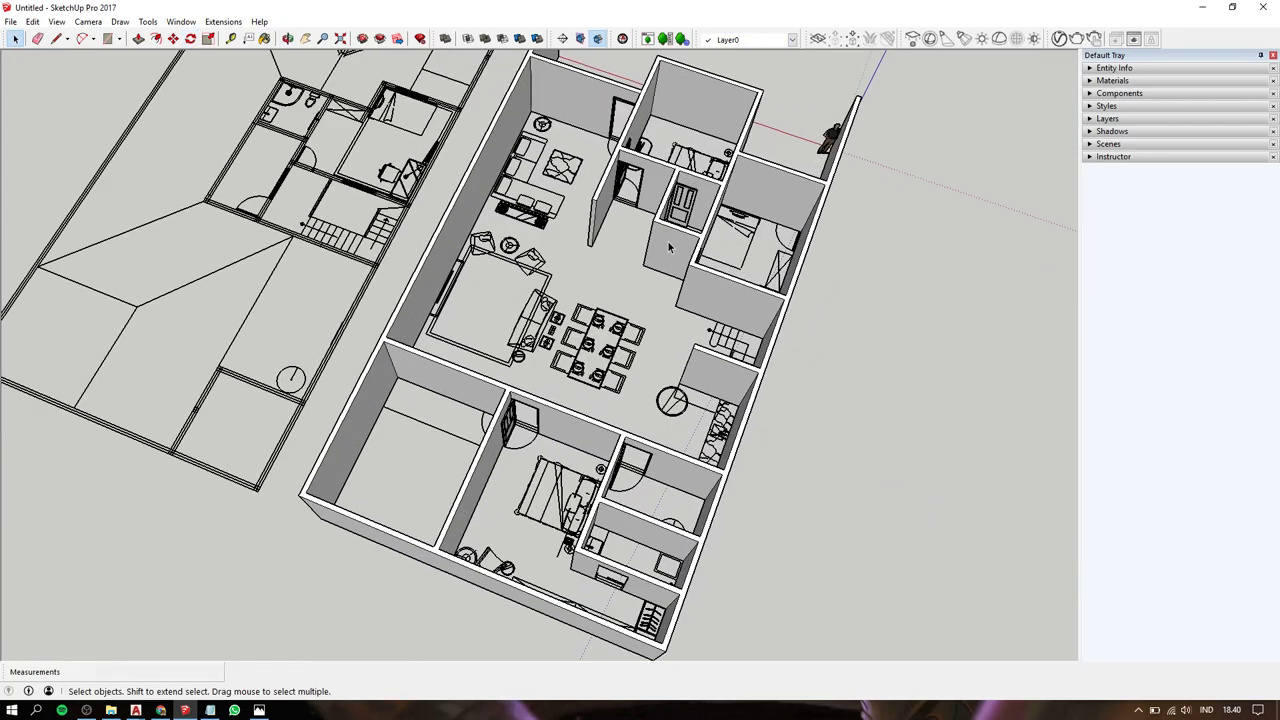
scroll(644, 210, "up", 3)
scroll(644, 210, "down", 3)
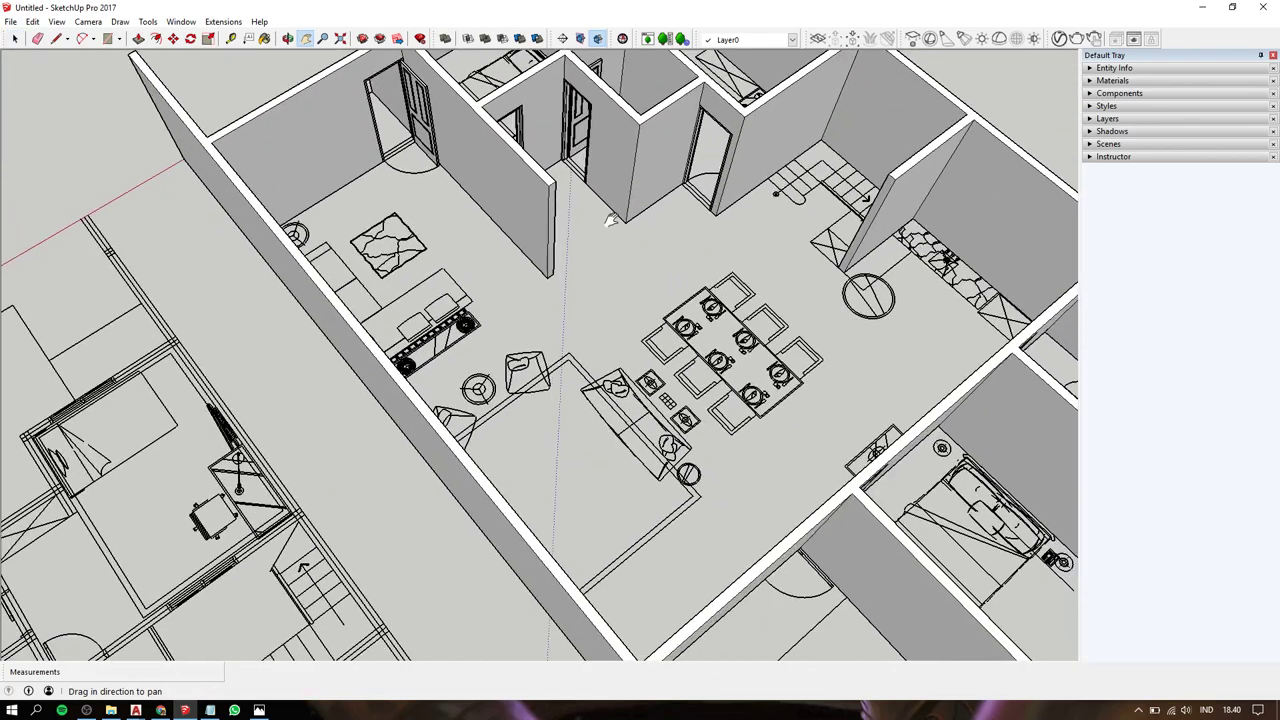
mouse_move(644, 210)
middle_mouse_down()
mouse_move(729, 233)
mouse_move(752, 224)
middle_mouse_up()
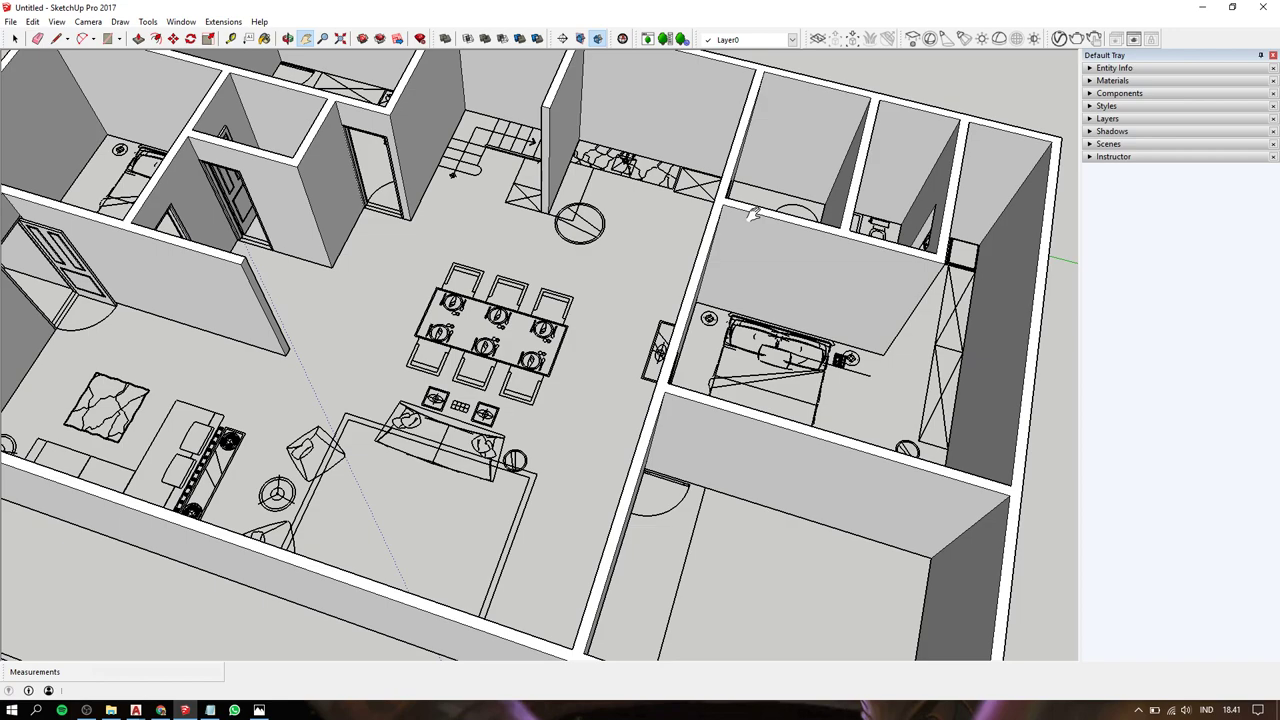
mouse_move(755, 213)
middle_mouse_down()
mouse_move(598, 160)
mouse_move(522, 278)
mouse_move(549, 280)
middle_mouse_up()
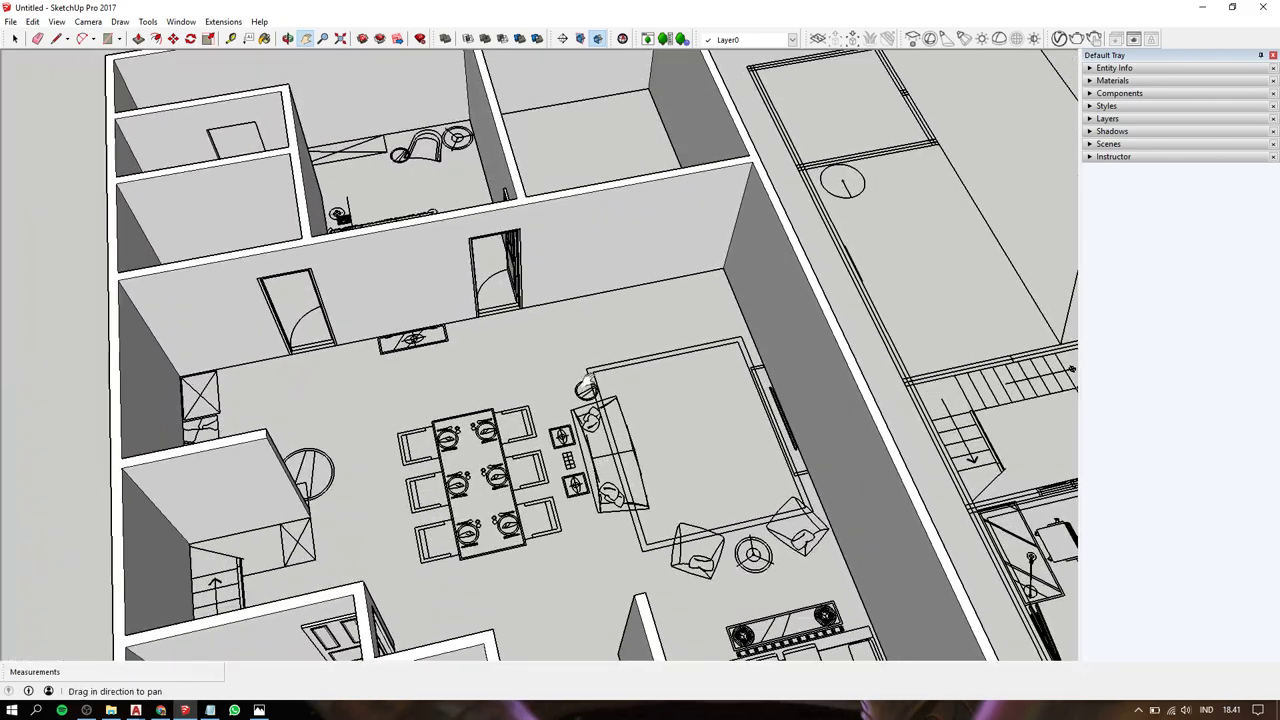
scroll(478, 236, "up", 3)
scroll(478, 236, "up", 3)
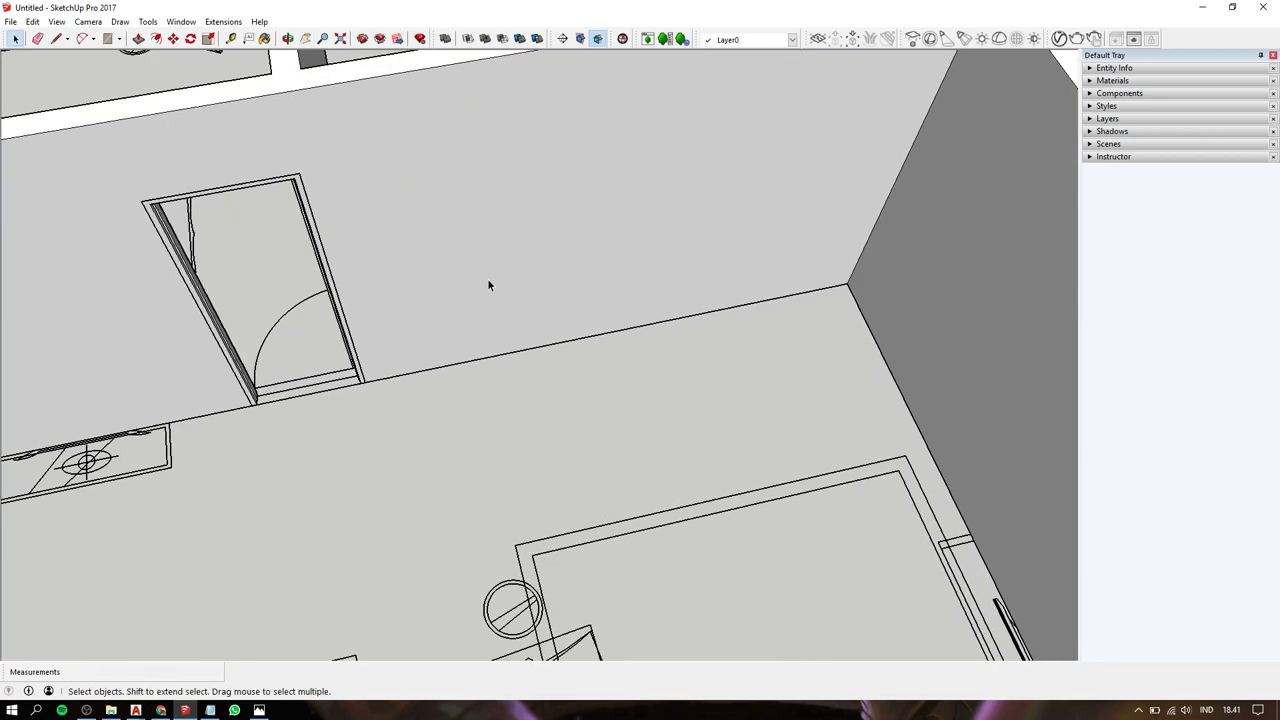
key("k")
scroll(449, 318, "up", 2)
Draw guide lines up and across the wall to the right of the door.
key("r")
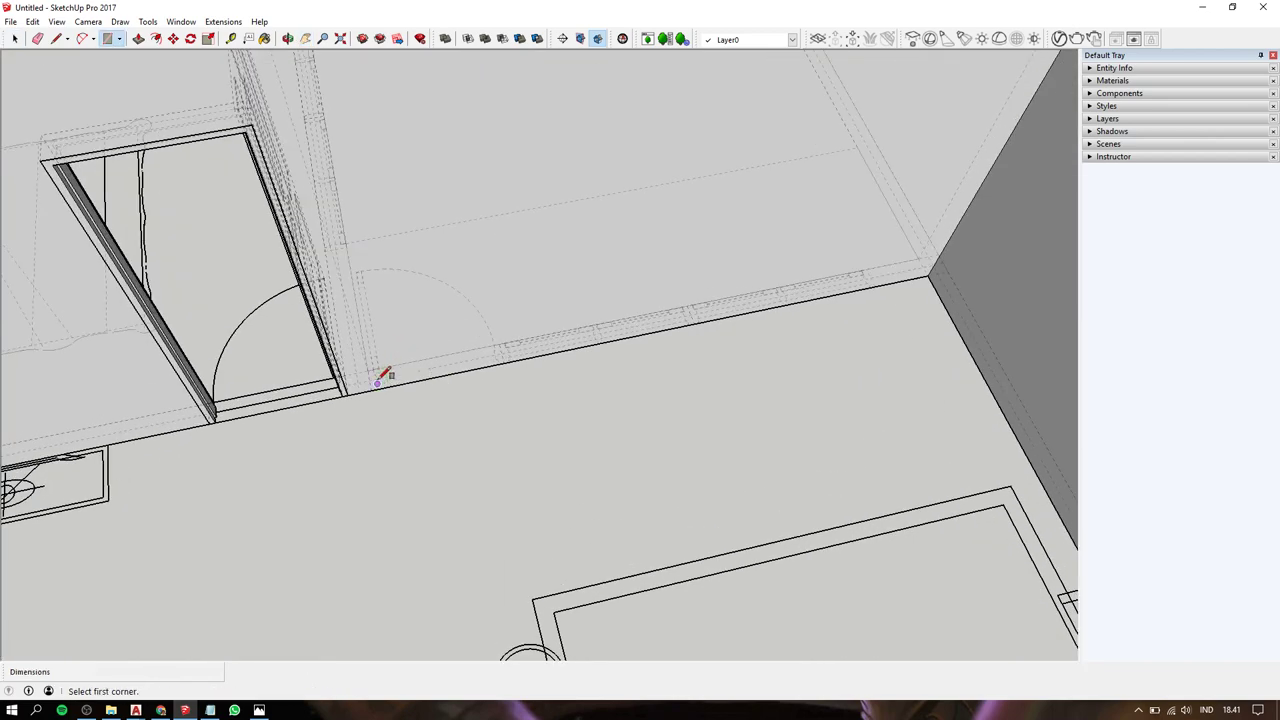
key("l")
left_click(372, 388)
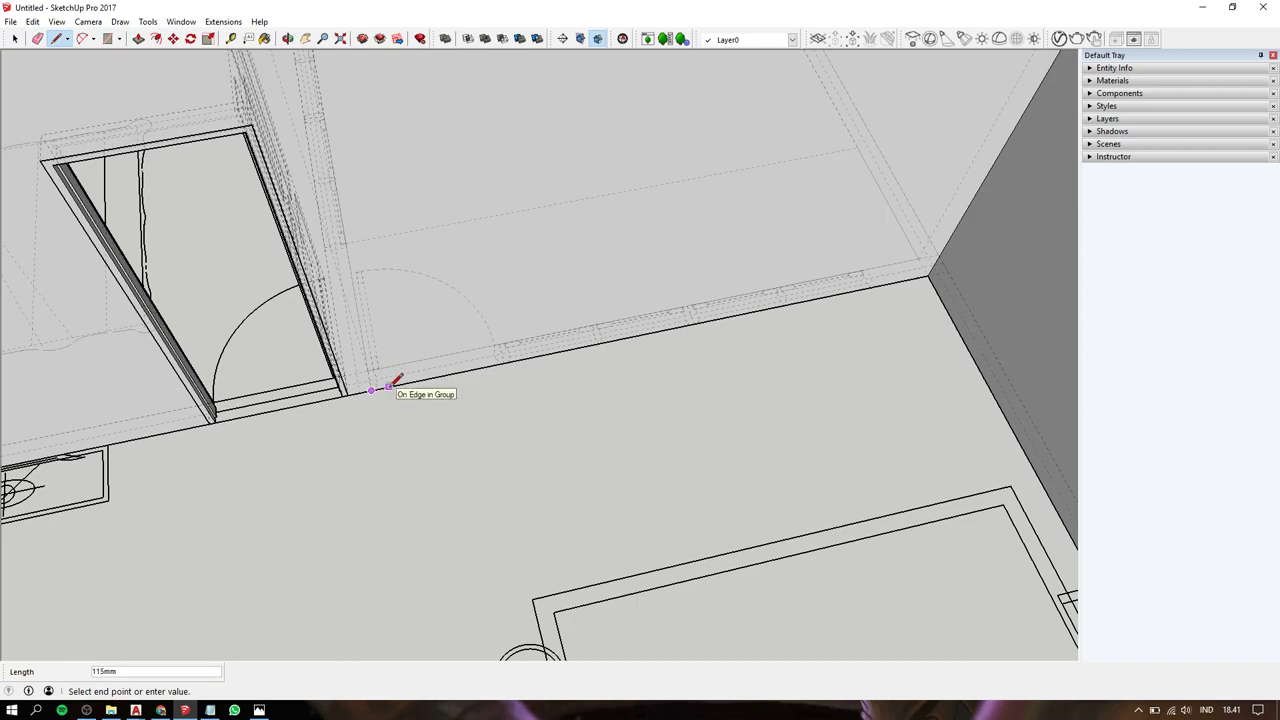
scroll(390, 386, "down", 3)
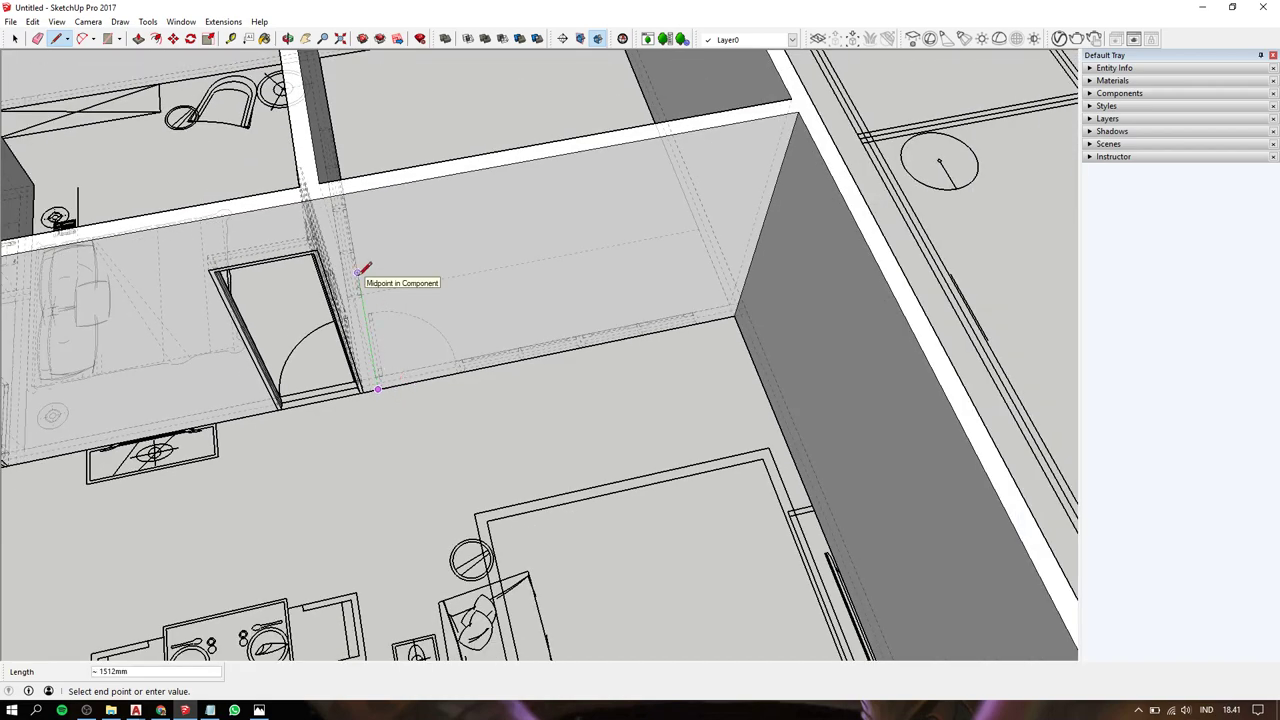
key("Up")
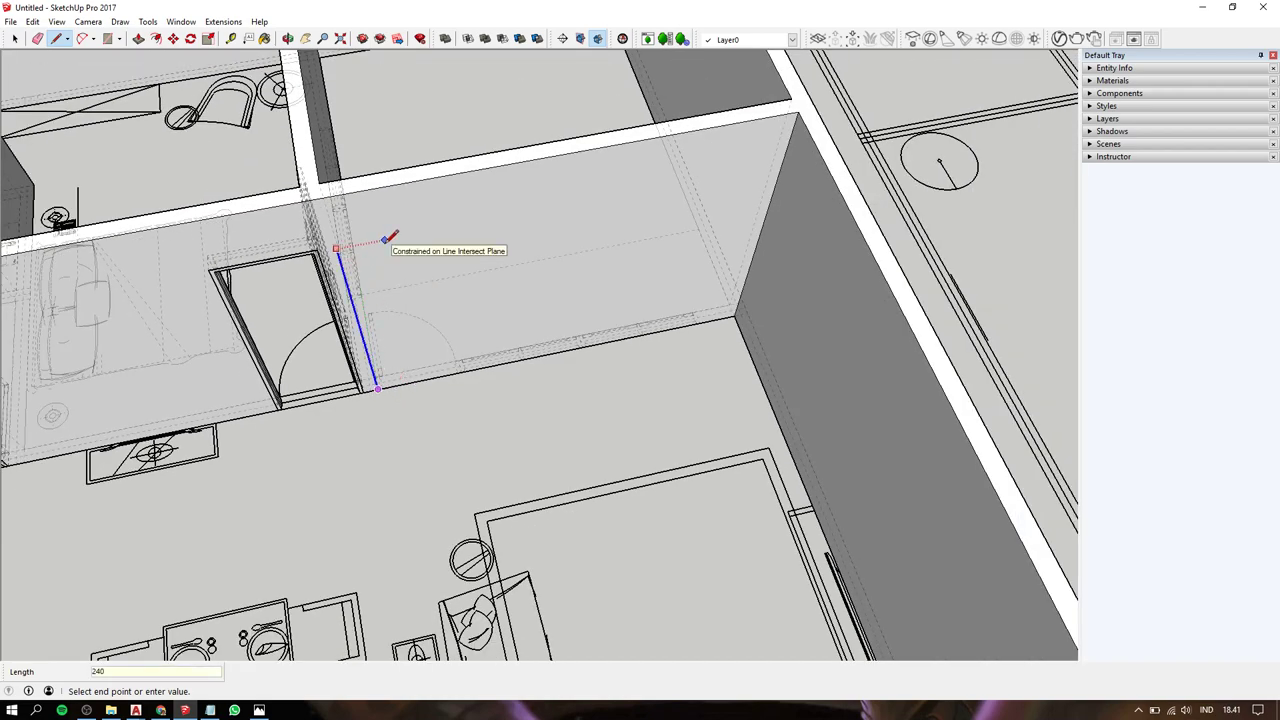
left_click(386, 240)
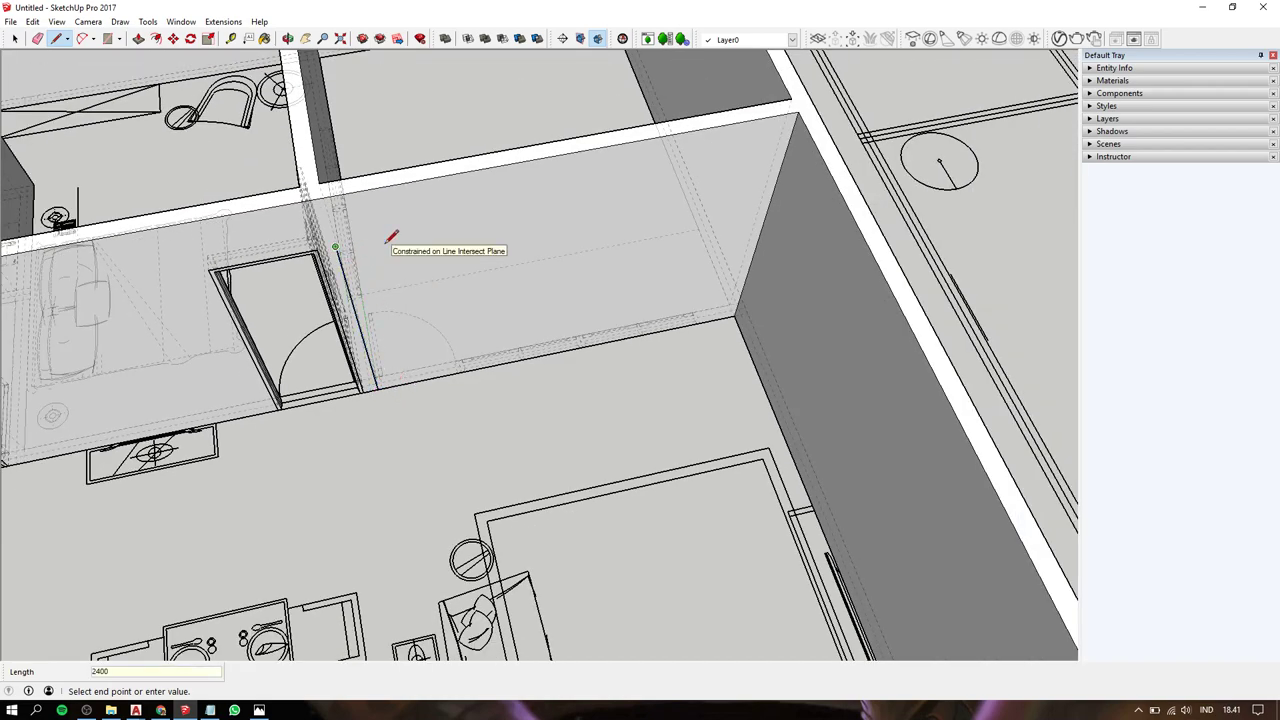
left_click(781, 162)
key("space")
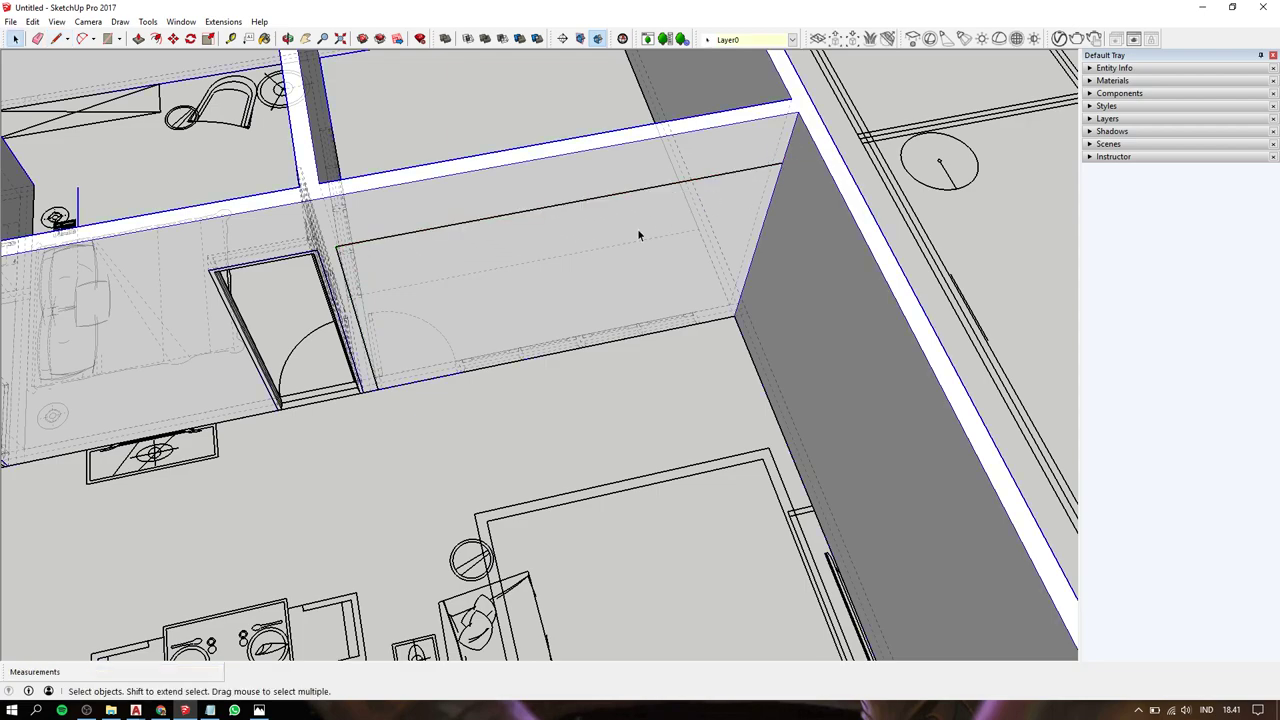
left_click(638, 235)
Draw a 4000mm × 2400mm rectangle on the wall and push it through to cut the opening.
key("r")
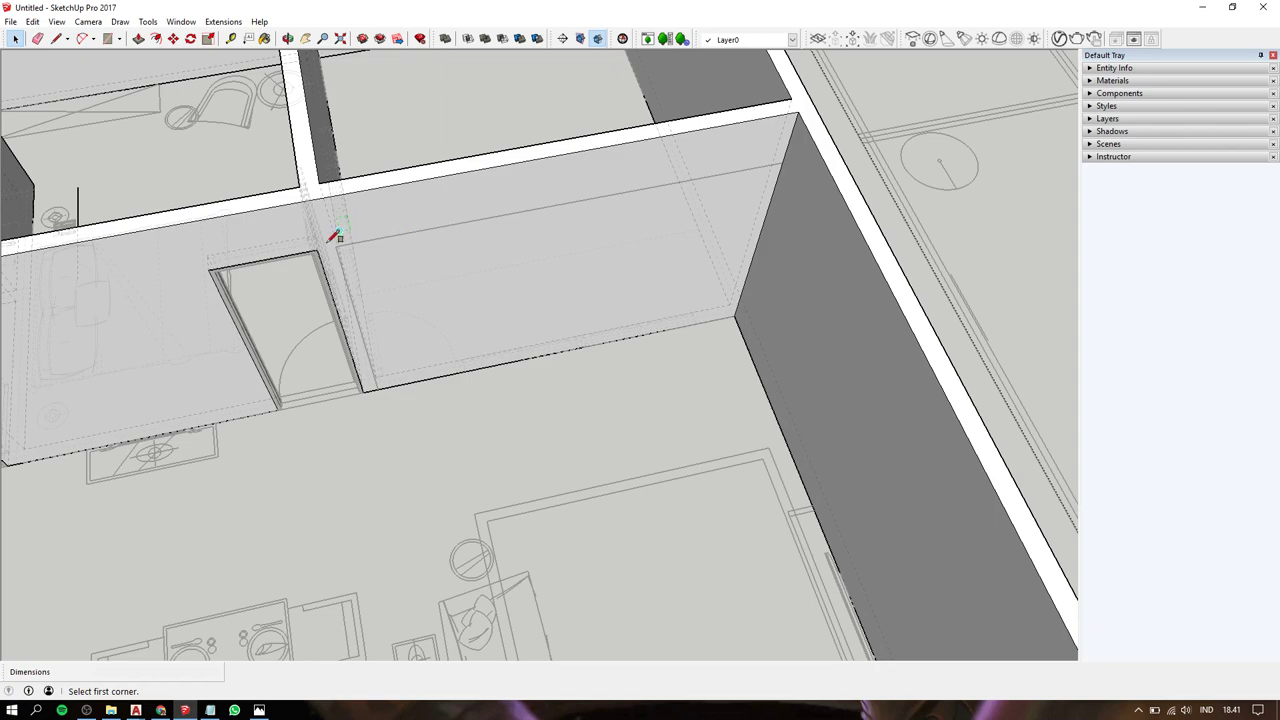
left_click(340, 244)
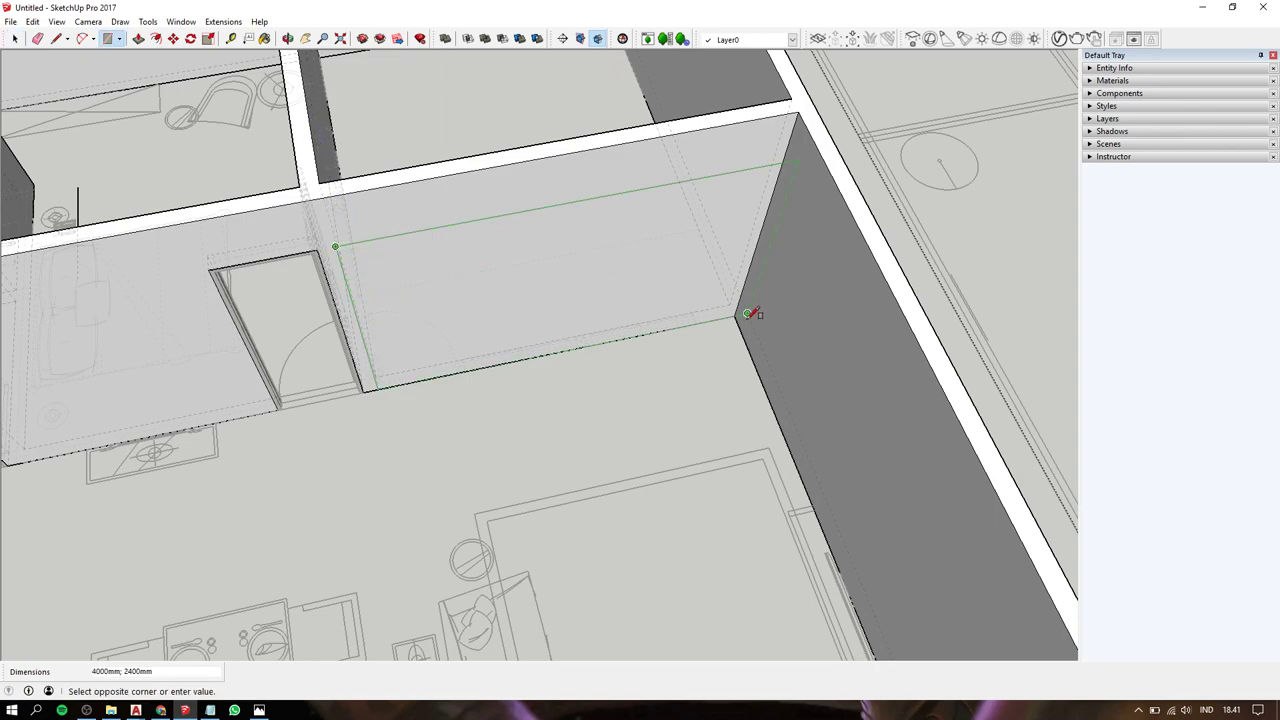
left_click(736, 317)
key("space")
left_click(614, 287)
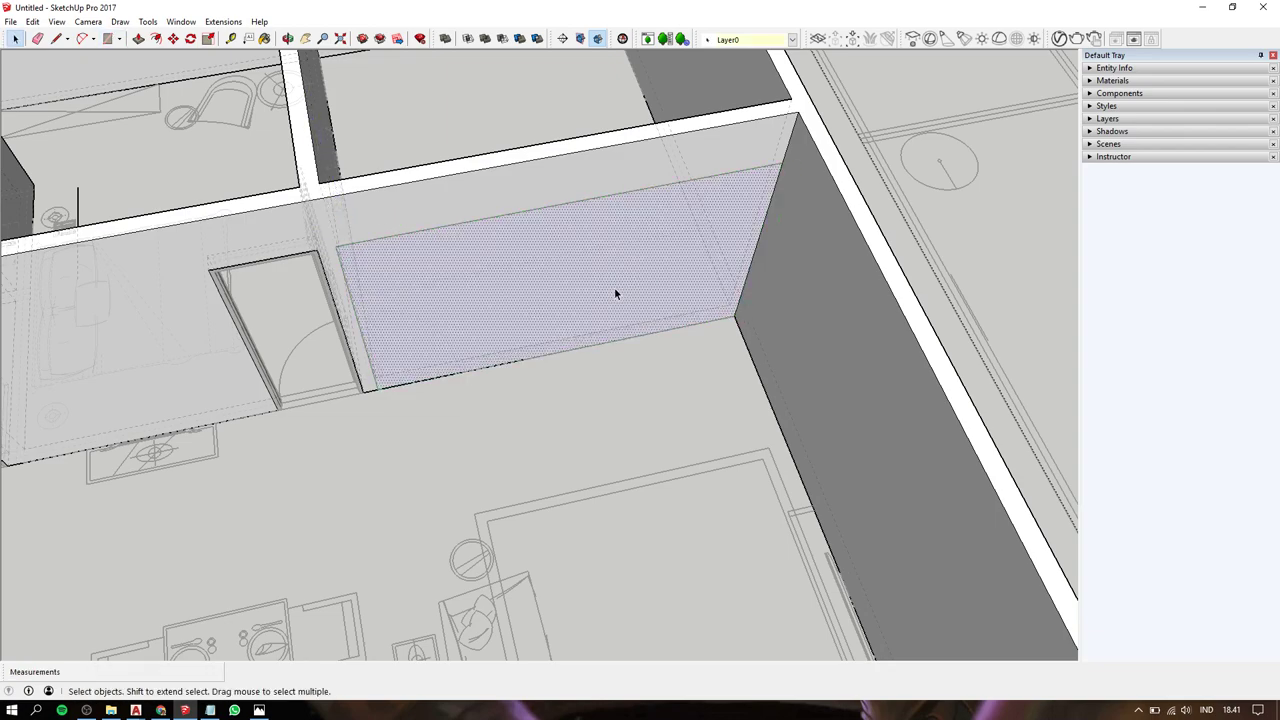
key("p")
left_click_drag(612, 290, 579, 256)
left_click(579, 256)
Delete the stray vertical edge left beside the new wall opening.
key("space")
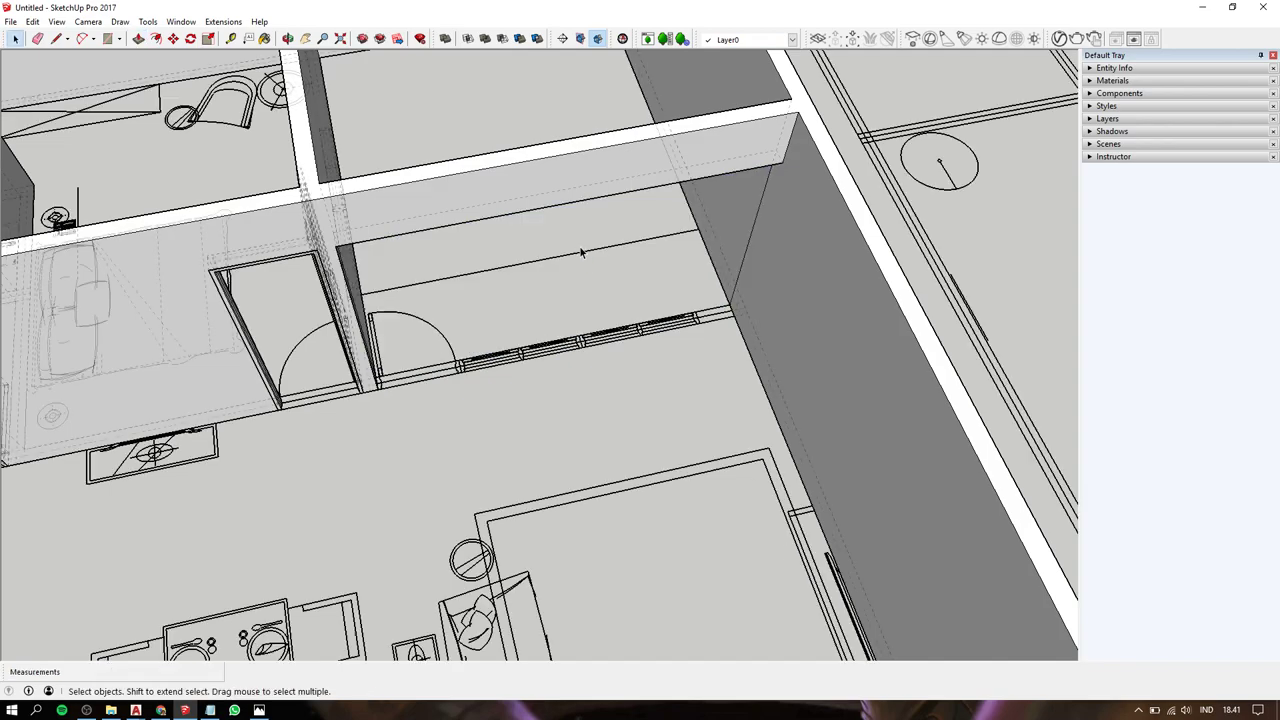
middle_click_drag(591, 220, 646, 149)
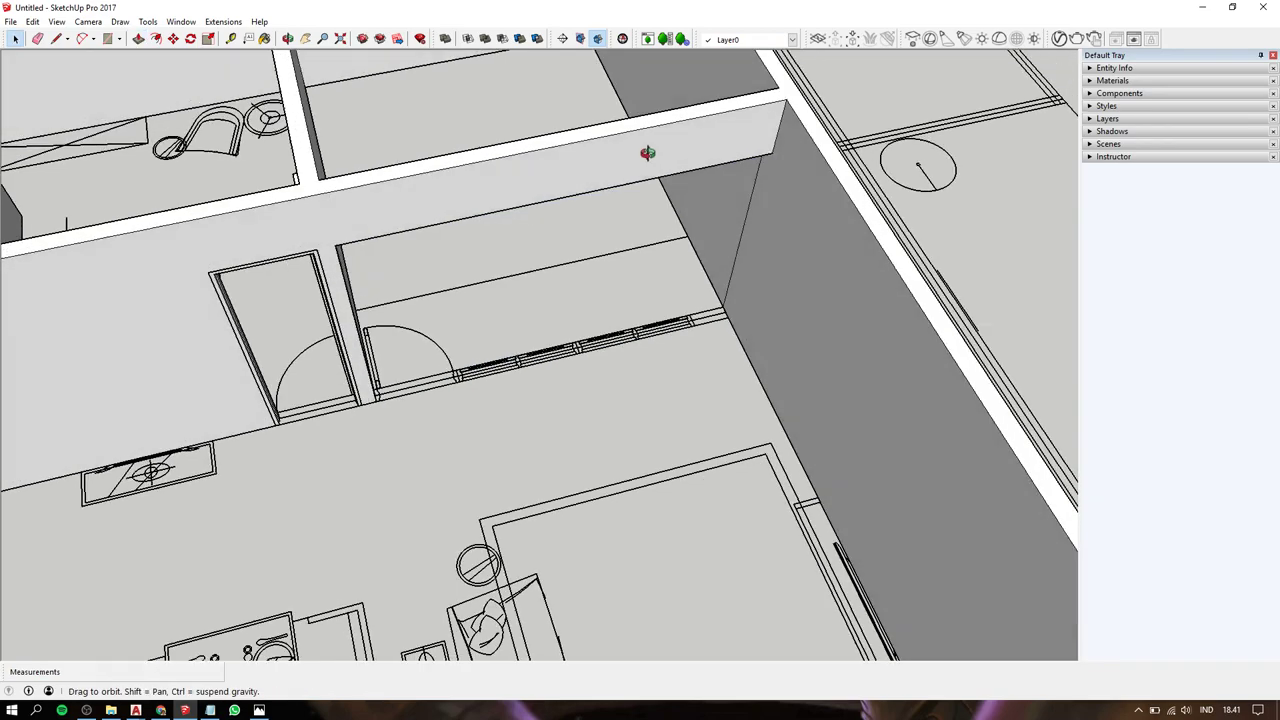
scroll(631, 183, "up", 5)
left_click(643, 173)
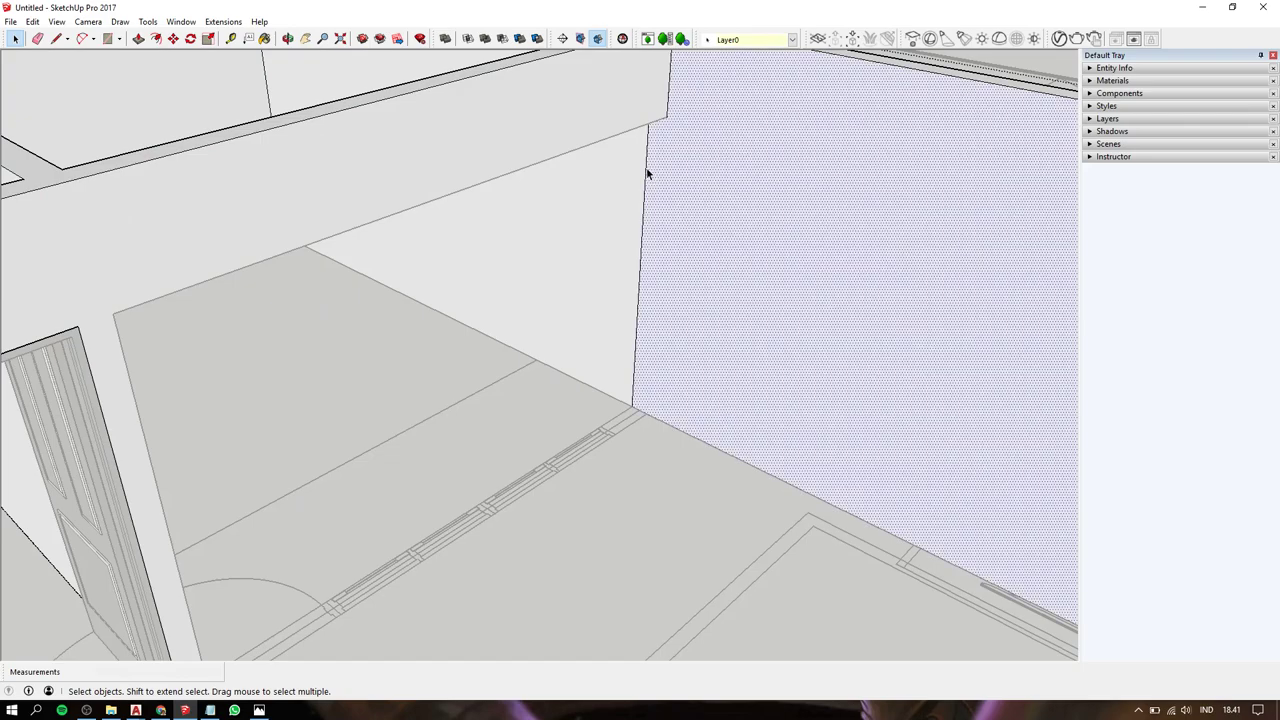
left_click(645, 173)
key("Delete")
Orbit and pan around the living room furniture, rug and adjacent doorways.
mouse_move(644, 166)
middle_mouse_down()
mouse_move(498, 378)
mouse_move(545, 402)
middle_mouse_up()
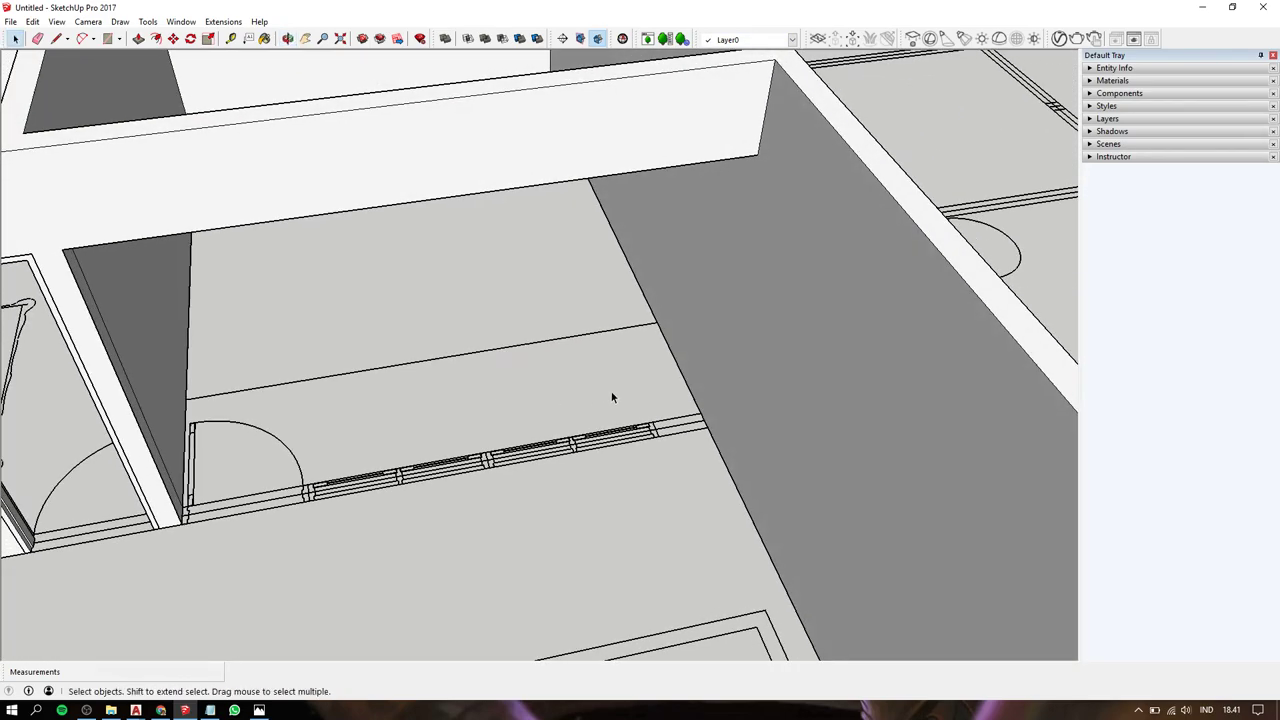
scroll(613, 398, "down", 3)
mouse_move(614, 382)
middle_mouse_down("shift")
mouse_move(611, 357)
mouse_move(654, 337)
mouse_move(1018, 328)
middle_mouse_up("shift")
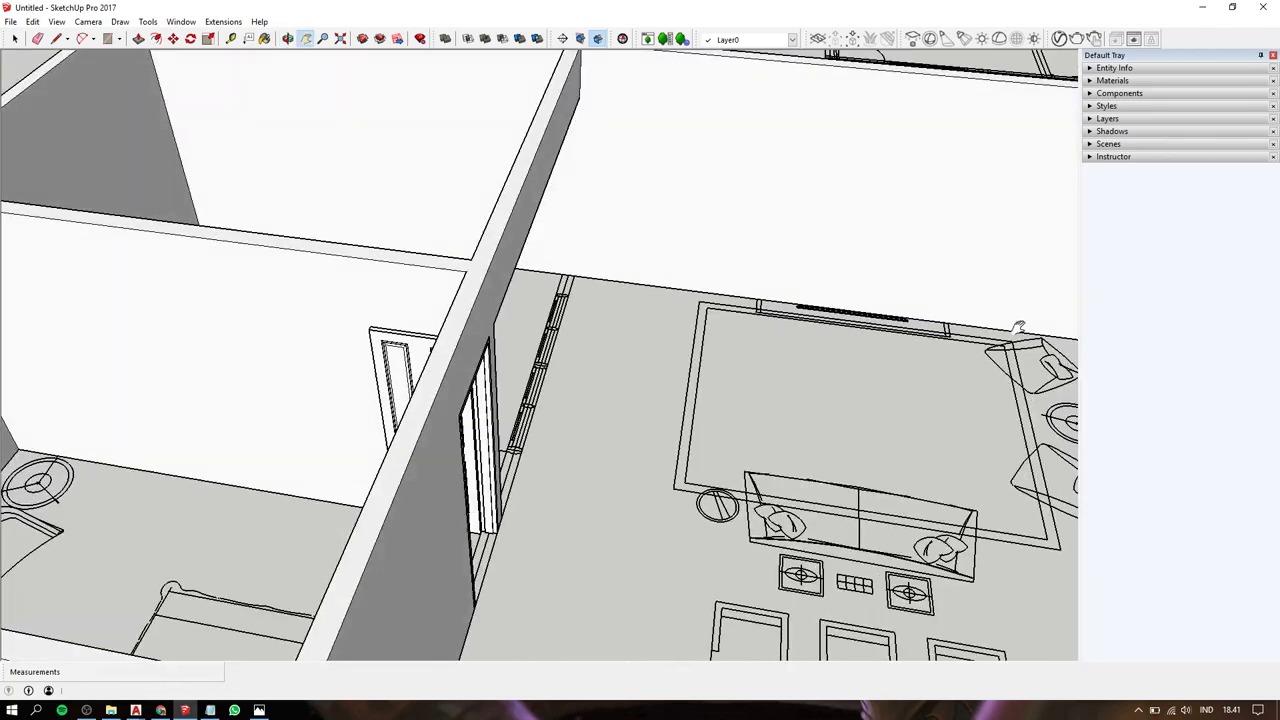
scroll(728, 279, "down", 3)
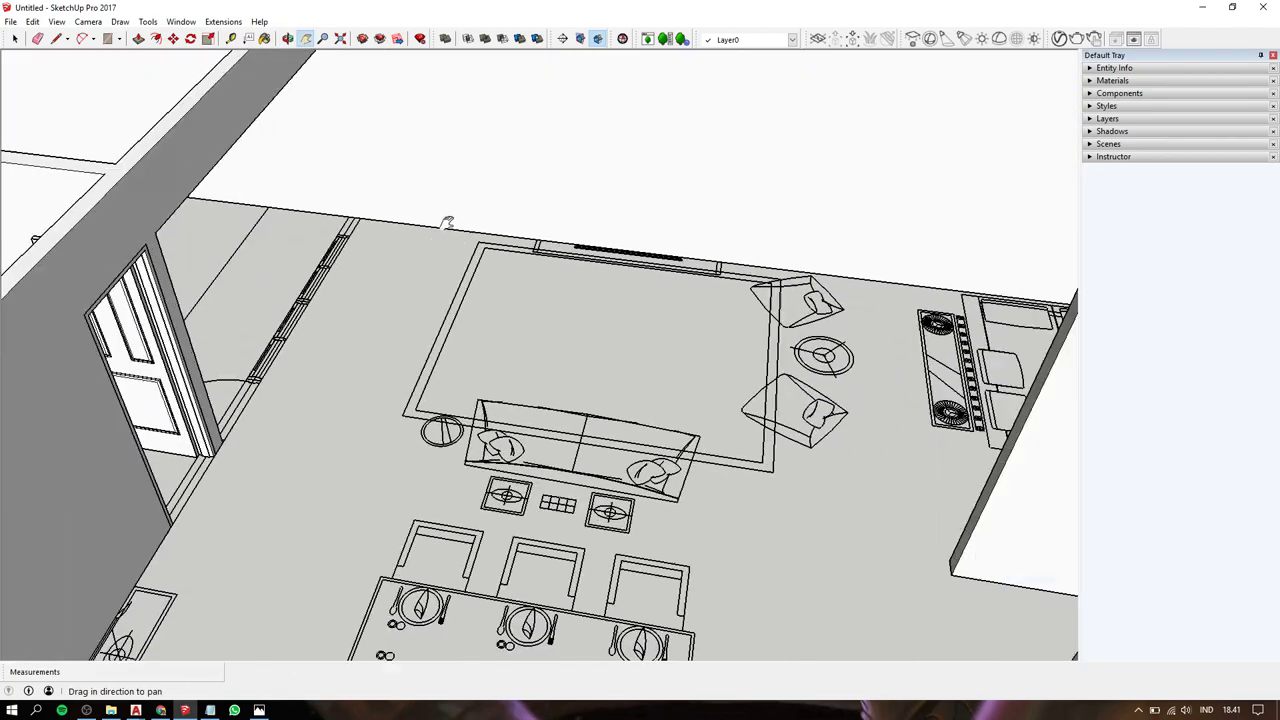
mouse_move(443, 220)
middle_mouse_down()
mouse_move(606, 311)
mouse_move(743, 329)
middle_mouse_up()
scroll(530, 395, "up", 3)
scroll(530, 395, "down", 3)
mouse_move(530, 395)
middle_mouse_down()
mouse_move(680, 286)
mouse_move(665, 262)
middle_mouse_up()
scroll(420, 370, "up", 3)
scroll(425, 372, "up", 3)
mouse_move(425, 373)
middle_mouse_down()
mouse_move(671, 260)
mouse_move(790, 148)
middle_mouse_up()
scroll(671, 260, "down", 3)
scroll(790, 148, "up", 3)
scroll(790, 148, "down", 3)
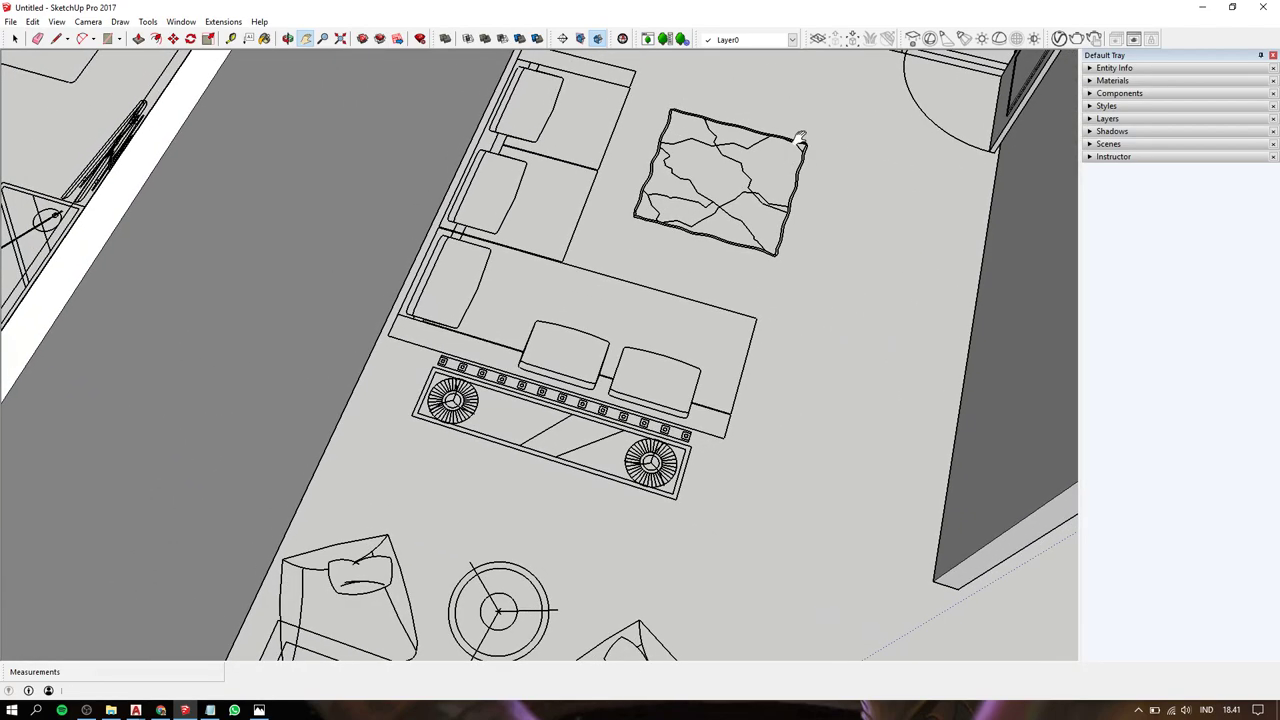
middle_click_drag(663, 229, 543, 180)
scroll(543, 180, "up", 3)
scroll(543, 180, "down", 2)
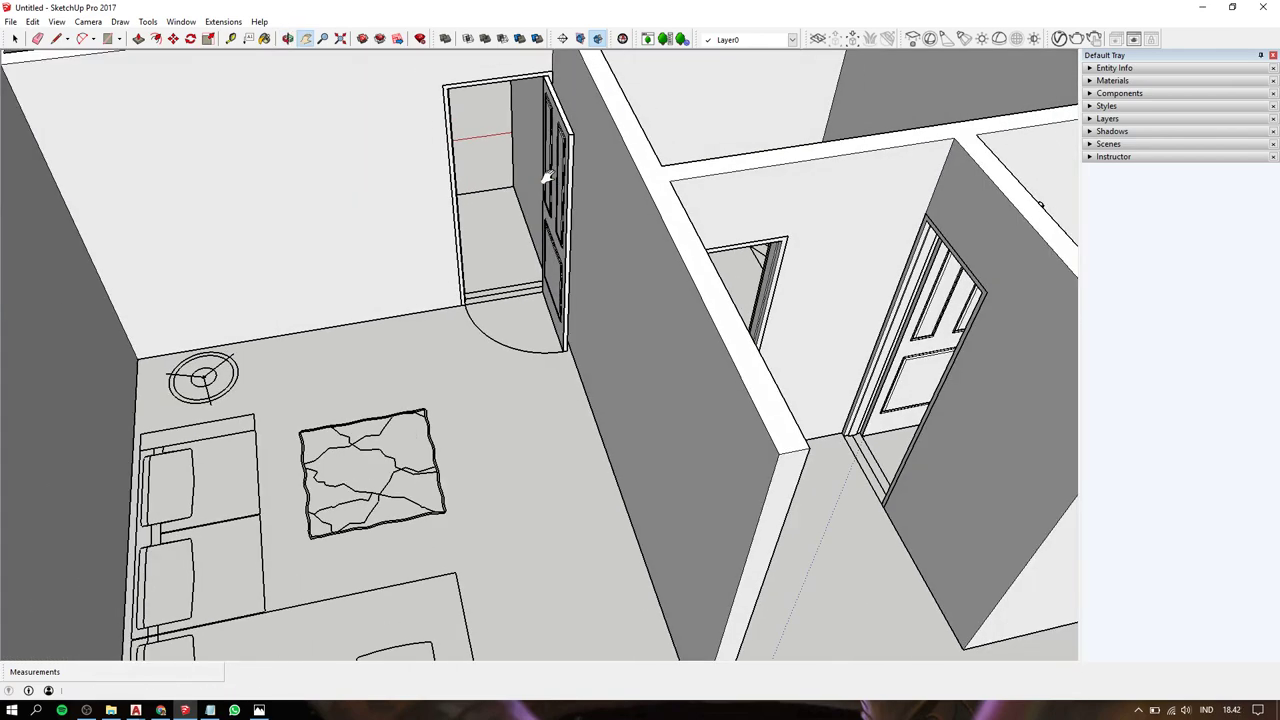
key("space")
left_click(374, 183)
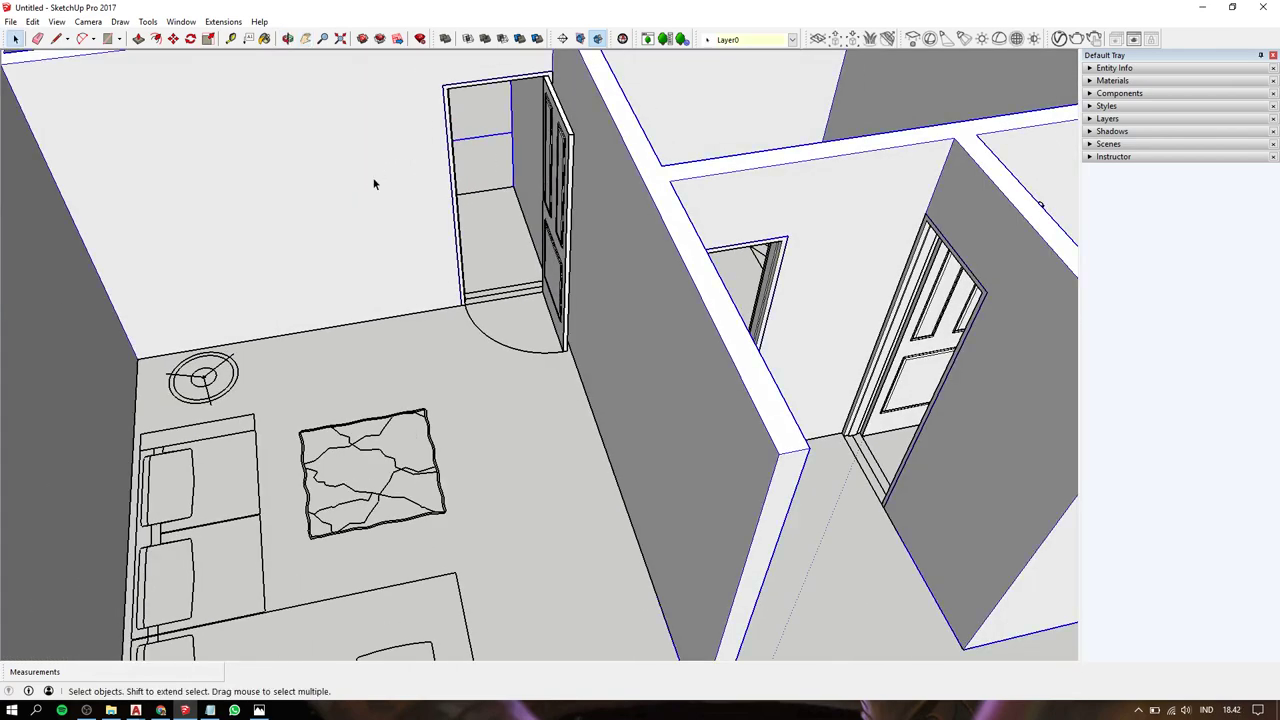
key("alt+Tab")
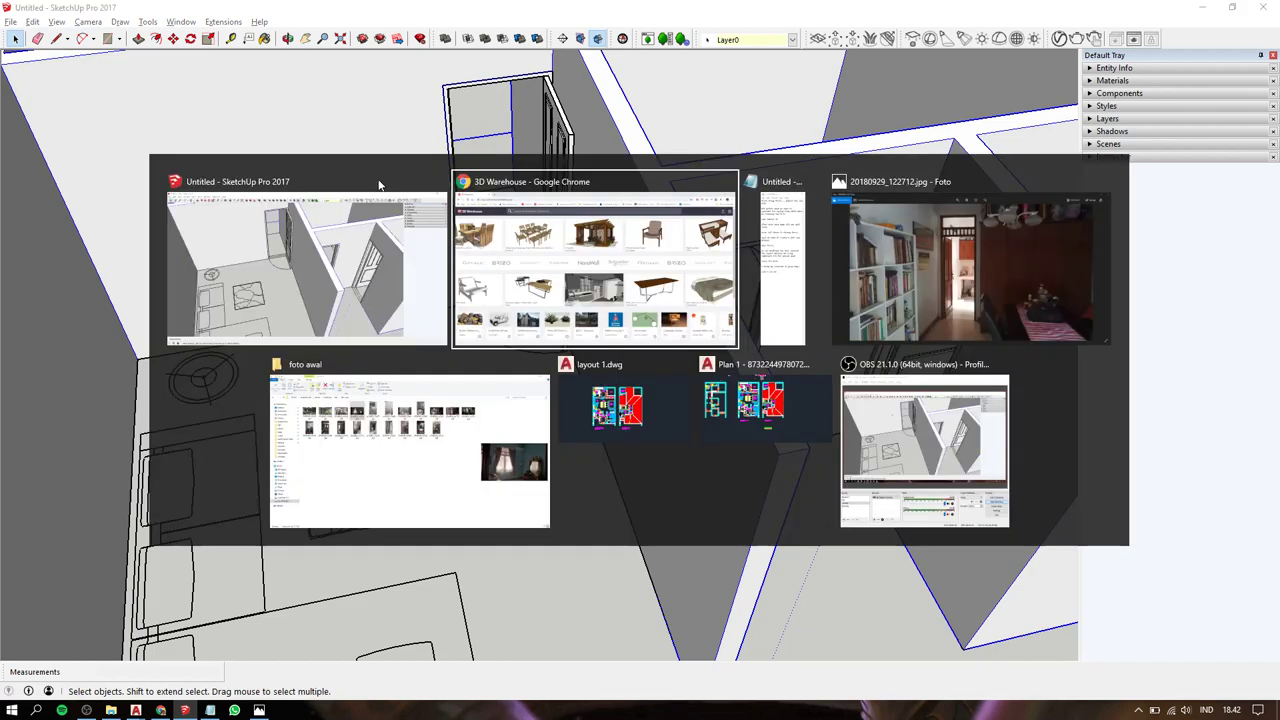
key("alt+Tab")
key("alt+Tab")
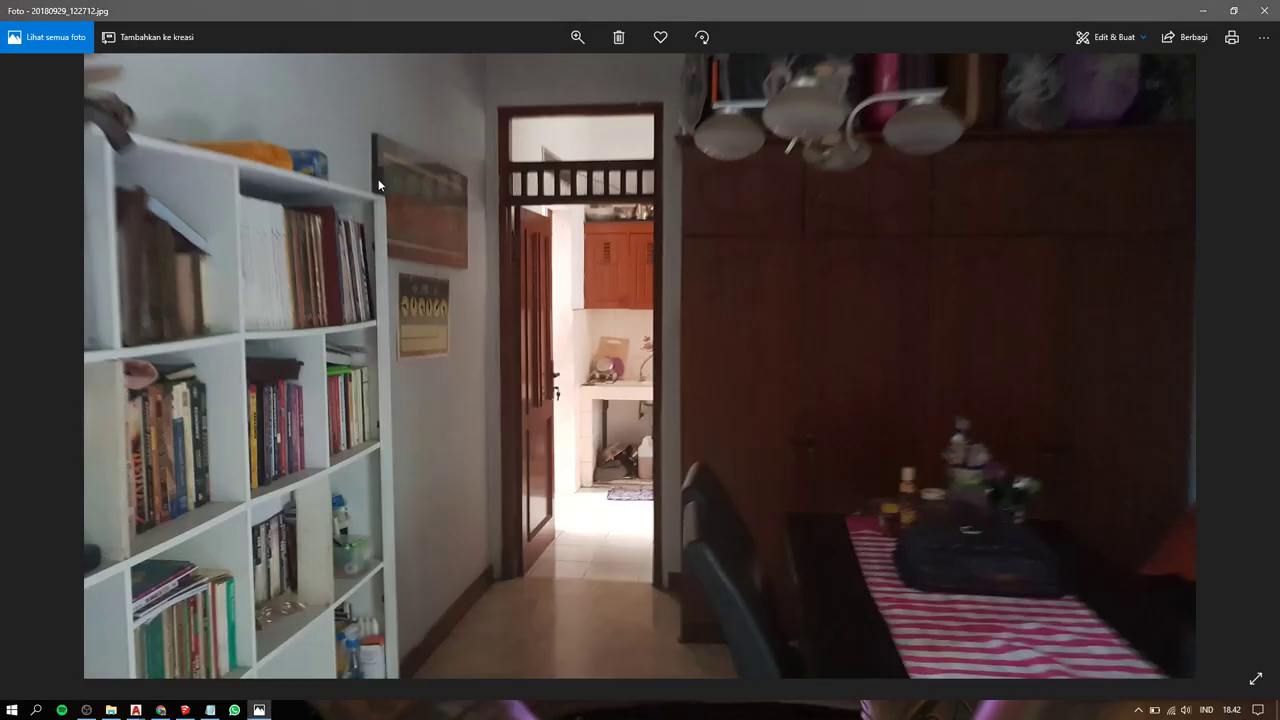
key("Left")
key("Left")
key("Left")
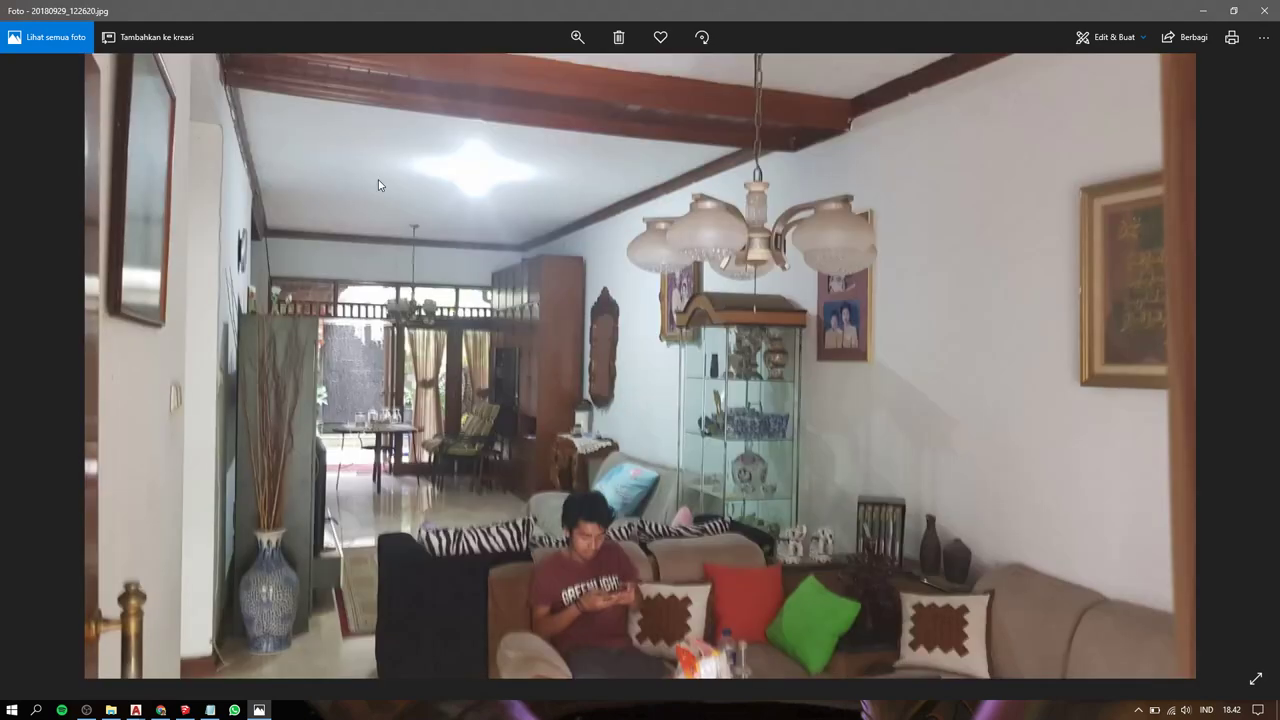
key("Left")
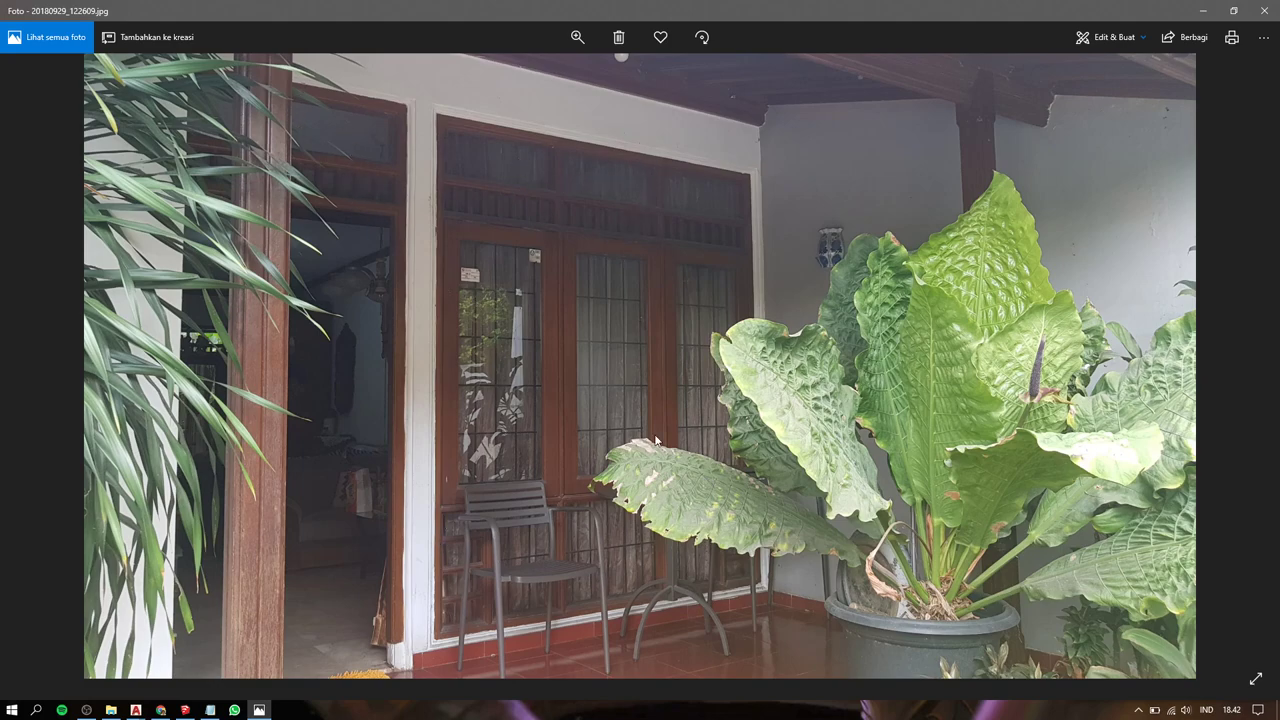
key("alt+Tab")
Orbit to a low exterior view of the building and compare it with the house photo.
scroll(652, 420, "down", 3)
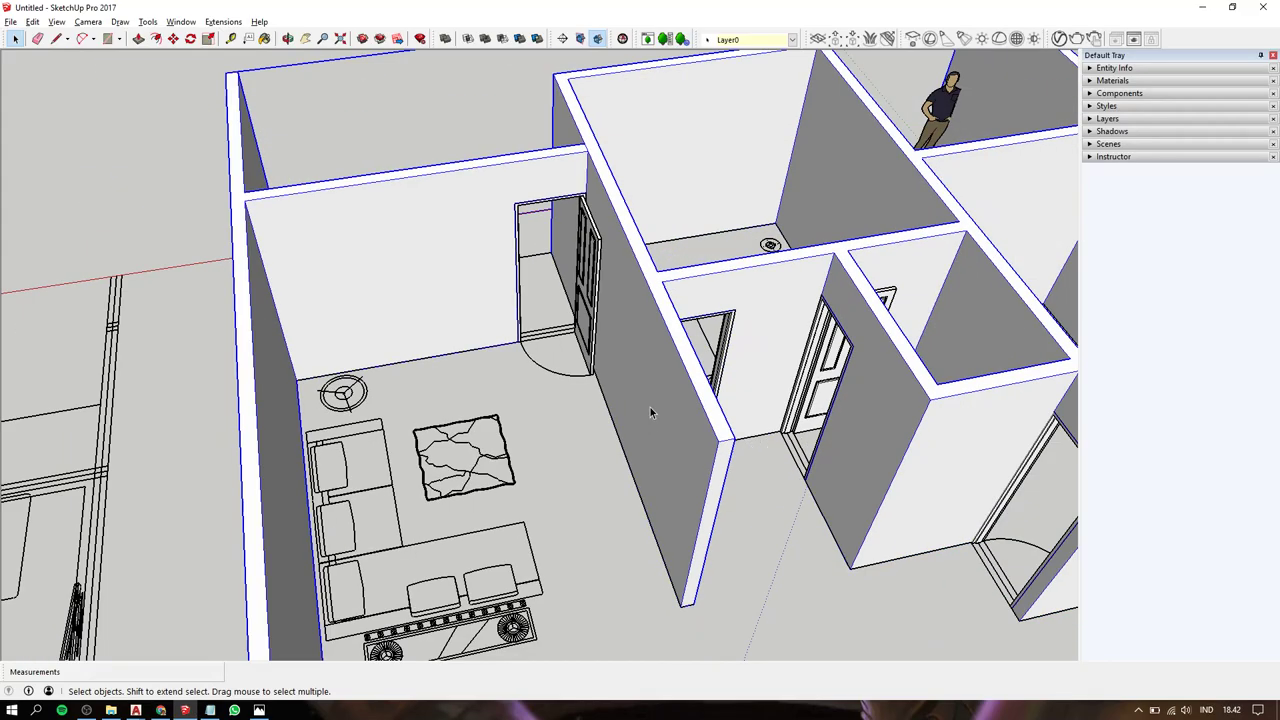
scroll(650, 407, "down", 3)
mouse_move(650, 407)
middle_mouse_down()
mouse_move(559, 364)
mouse_move(741, 55)
mouse_move(723, 274)
middle_mouse_up()
middle_click_drag(748, 210, 749, 286)
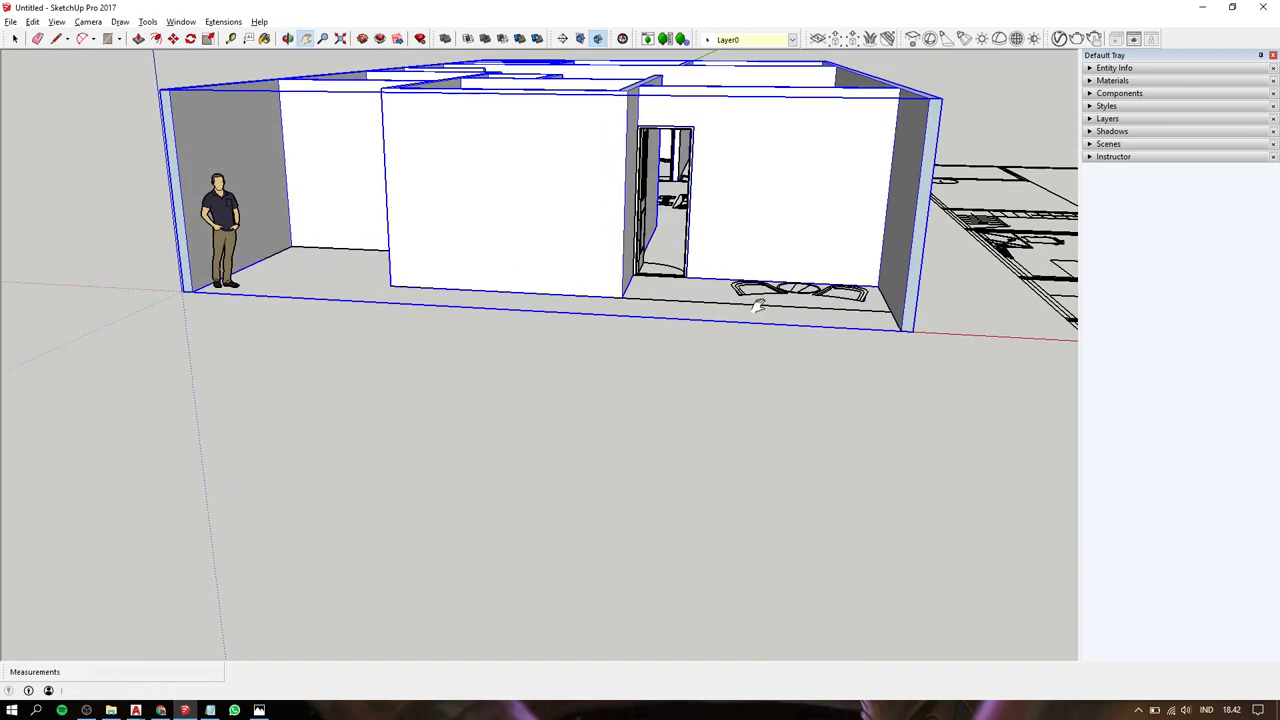
key("alt+Tab")
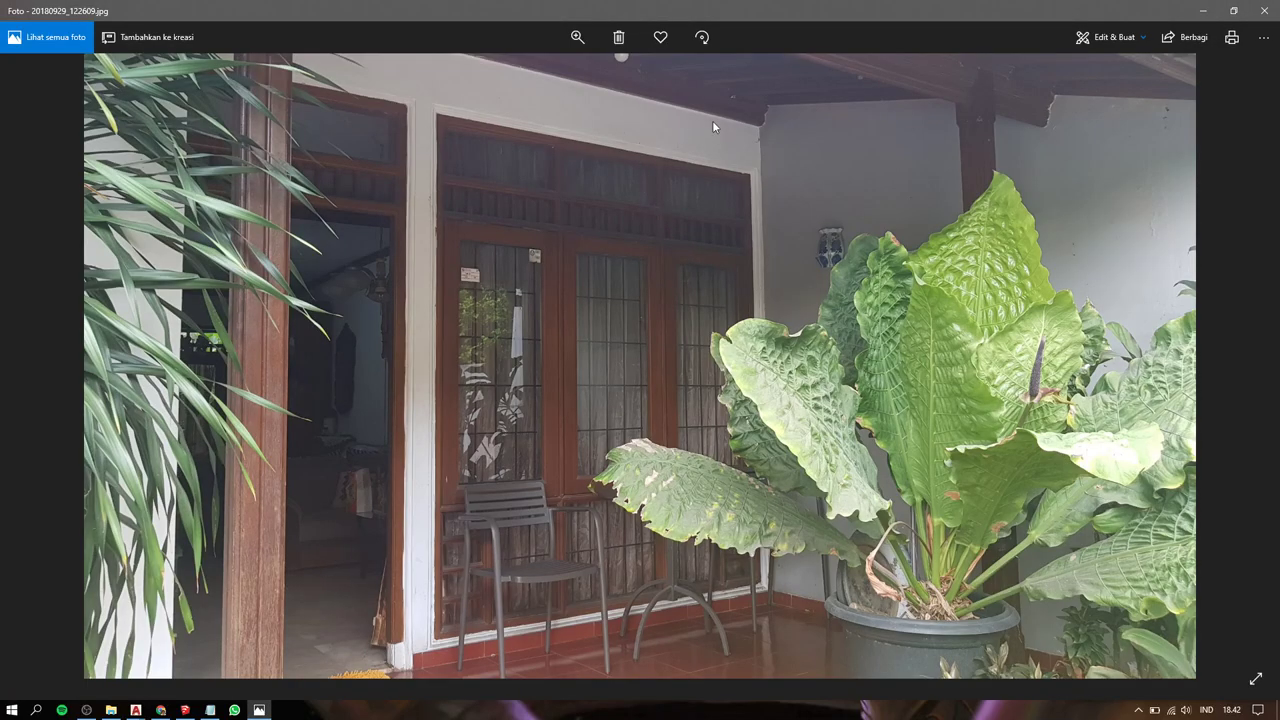
key("alt+Tab")
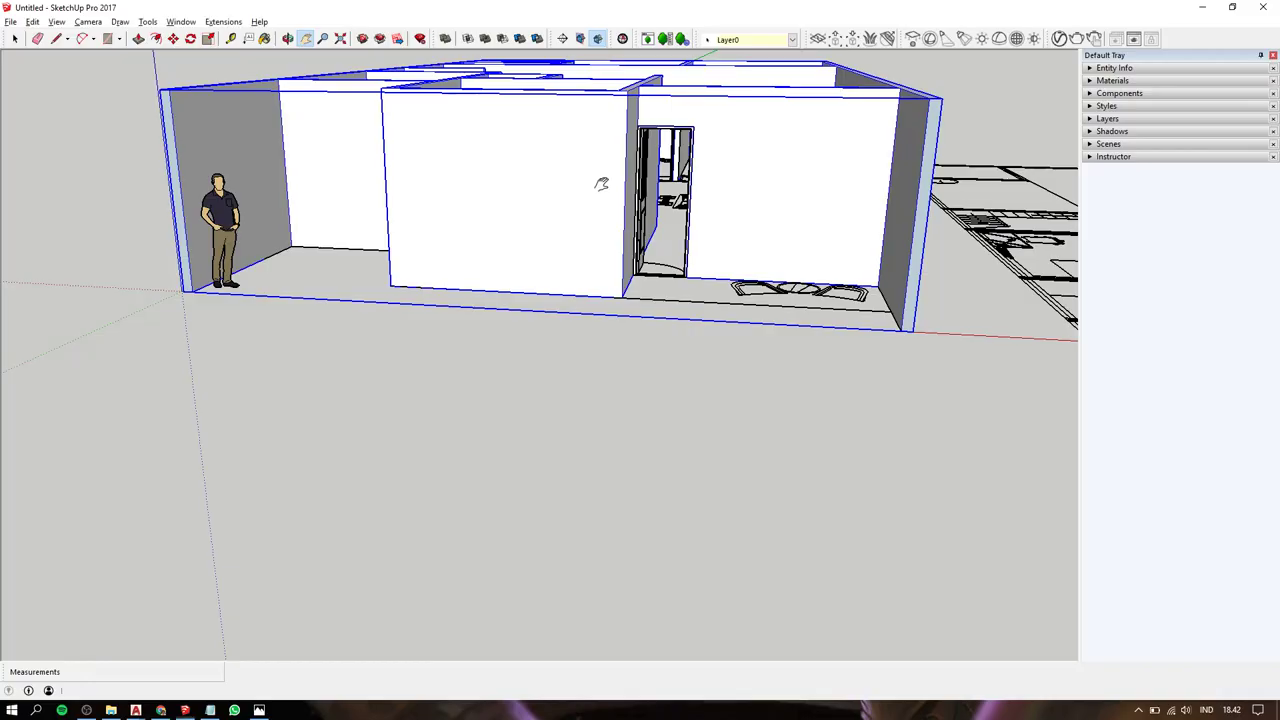
Pan across the building's front wall, checking the reference photo again.
scroll(740, 140, "up", 3)
scroll(748, 135, "up", 3)
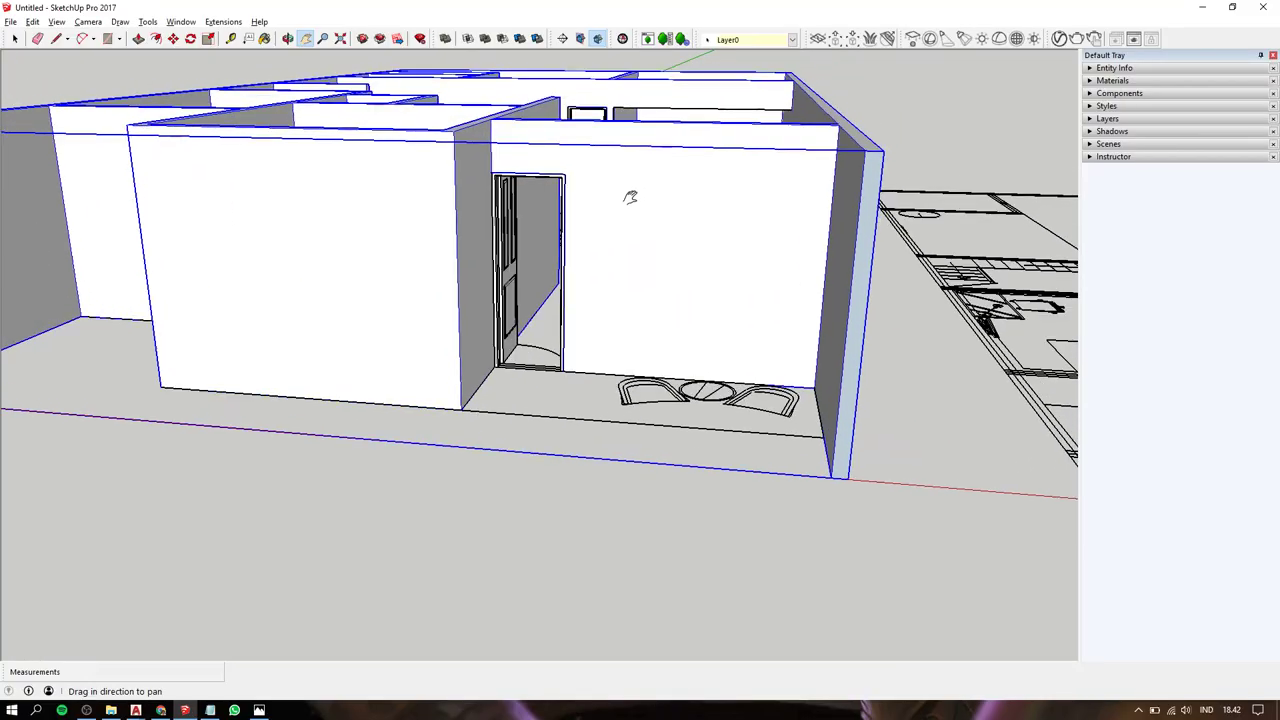
middle_click_drag(629, 200, 656, 264, "shift")
key("alt+Tab")
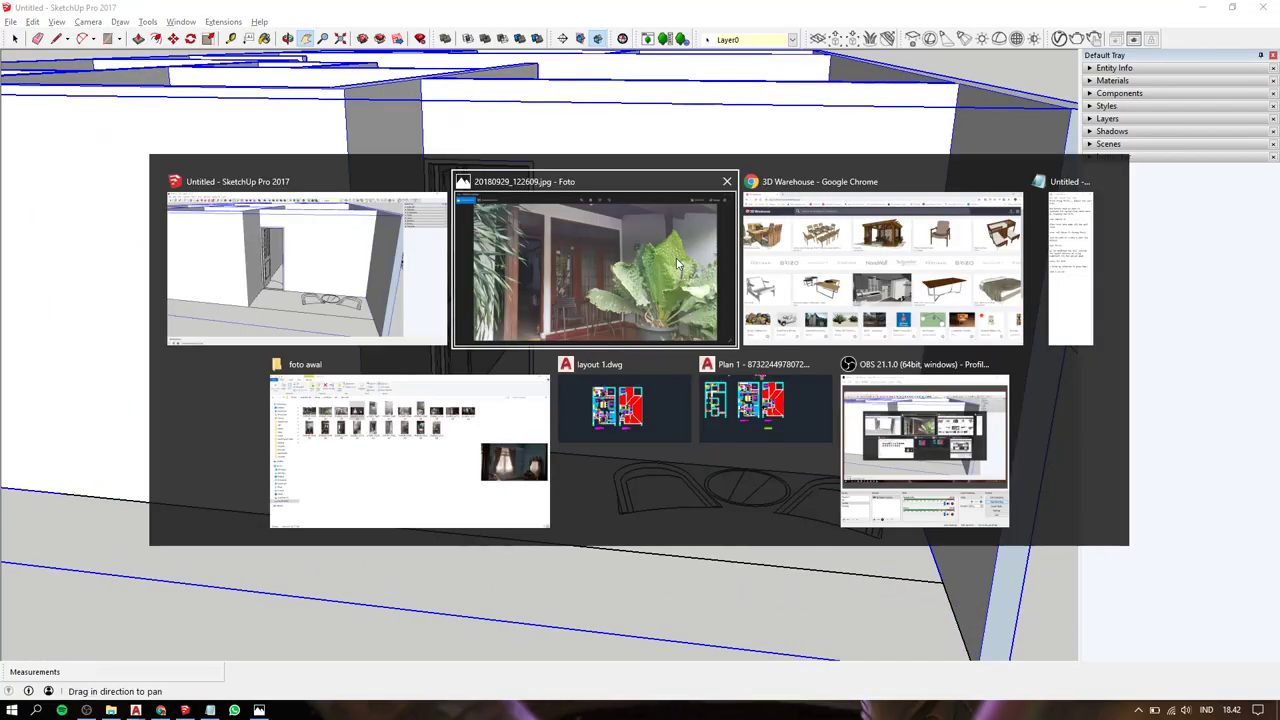
key("alt+Tab")
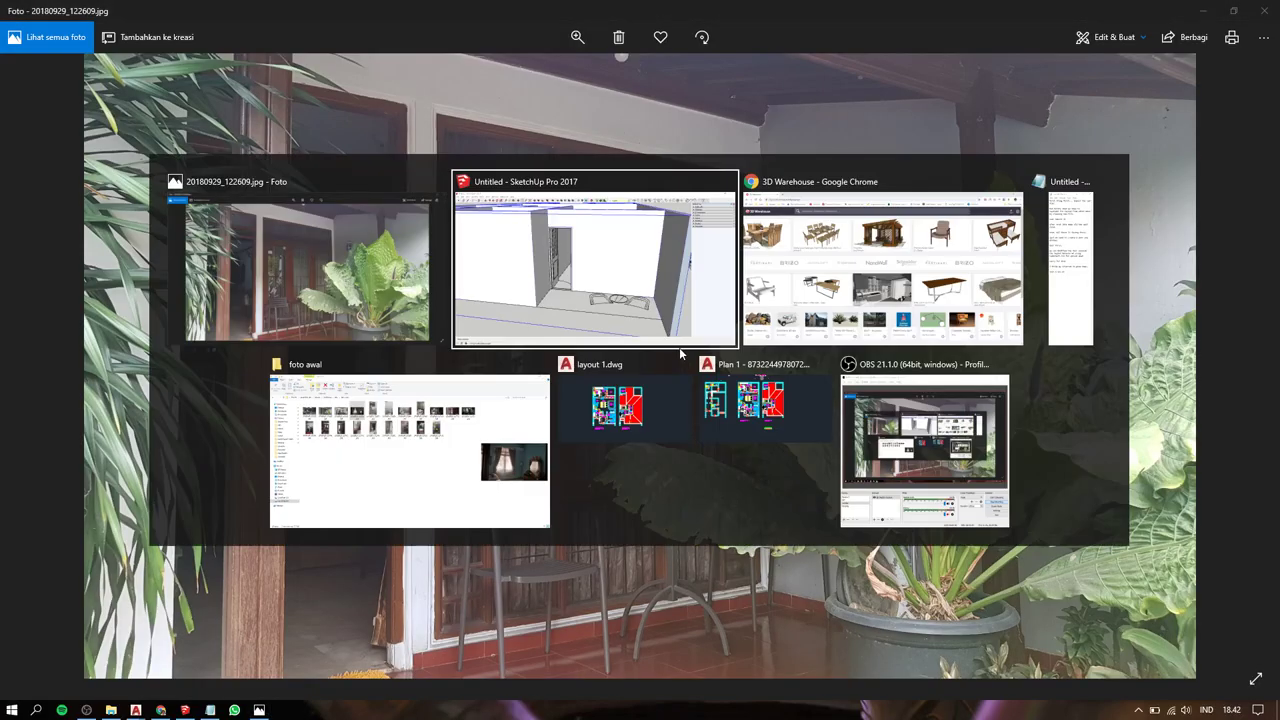
key("alt+Tab")
left_click(608, 254)
Orbit and pan the model to bring the bedroom wall beside the door into view.
middle_click_drag(654, 420, 648, 608)
scroll(624, 546, "up", 3)
middle_click_drag(673, 551, 562, 456, "shift")
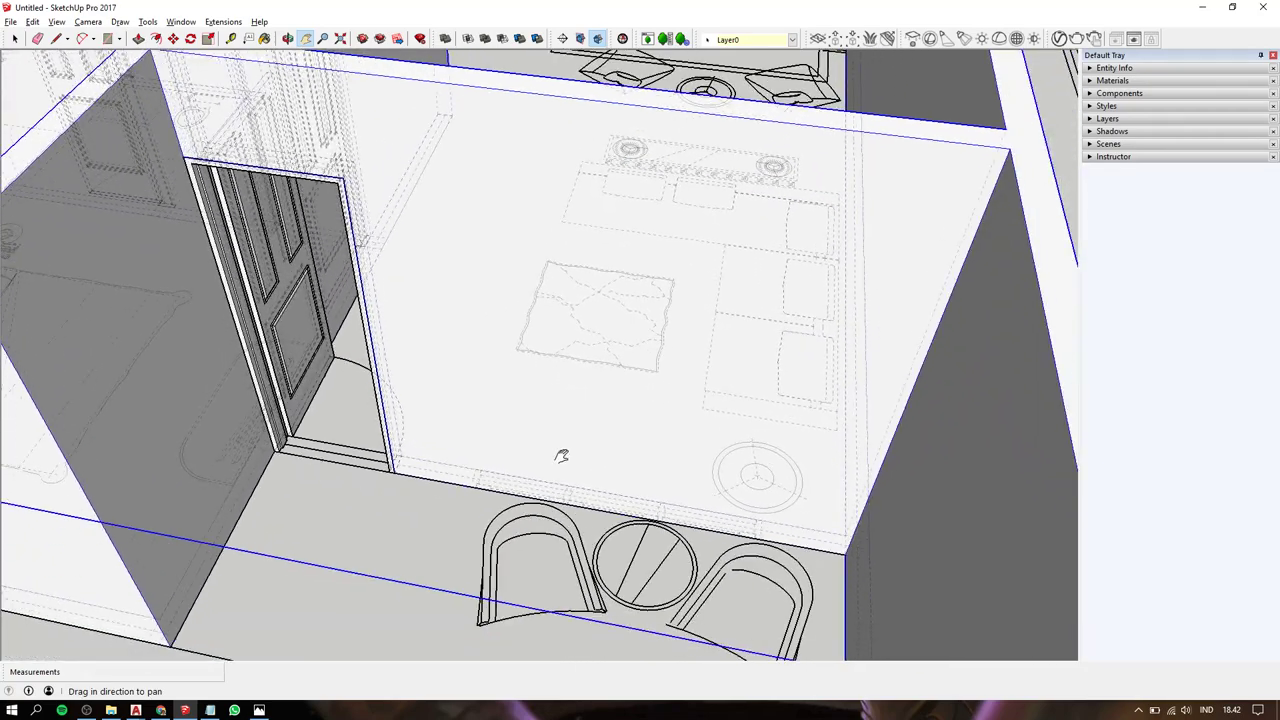
key("alt+Tab")
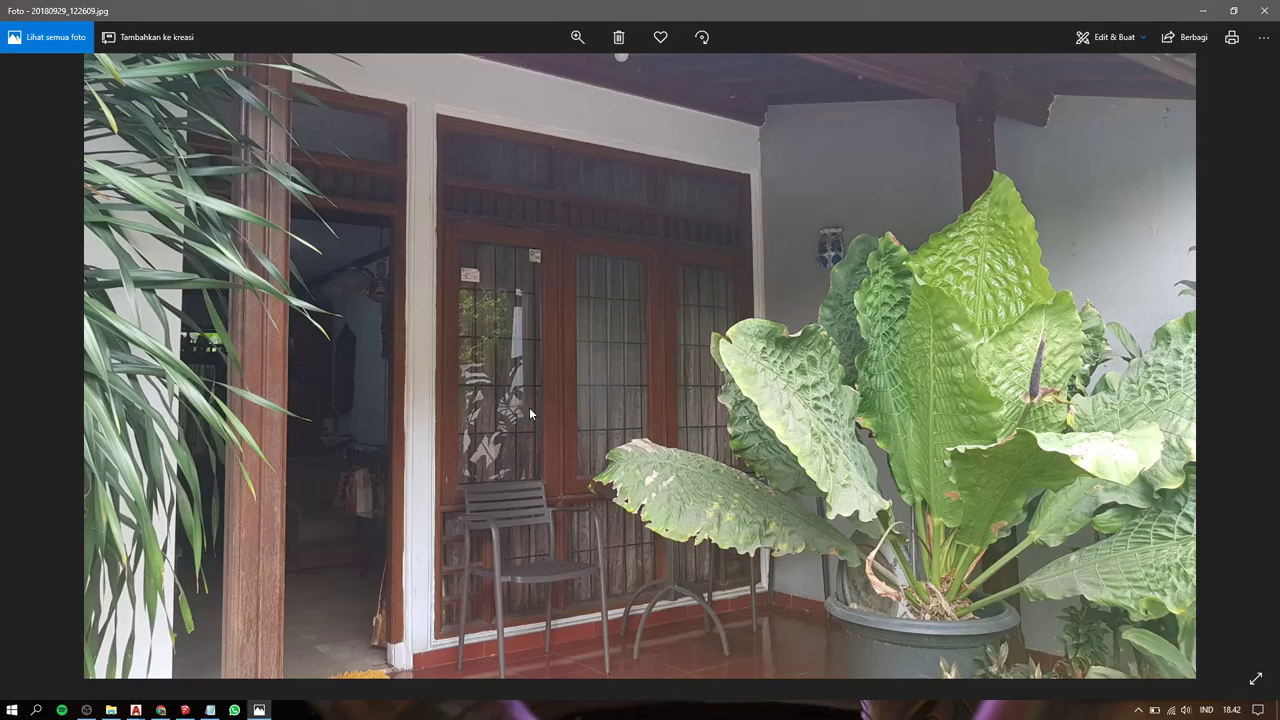
key("alt+Tab")
middle_click_drag(552, 398, 580, 362, "shift")
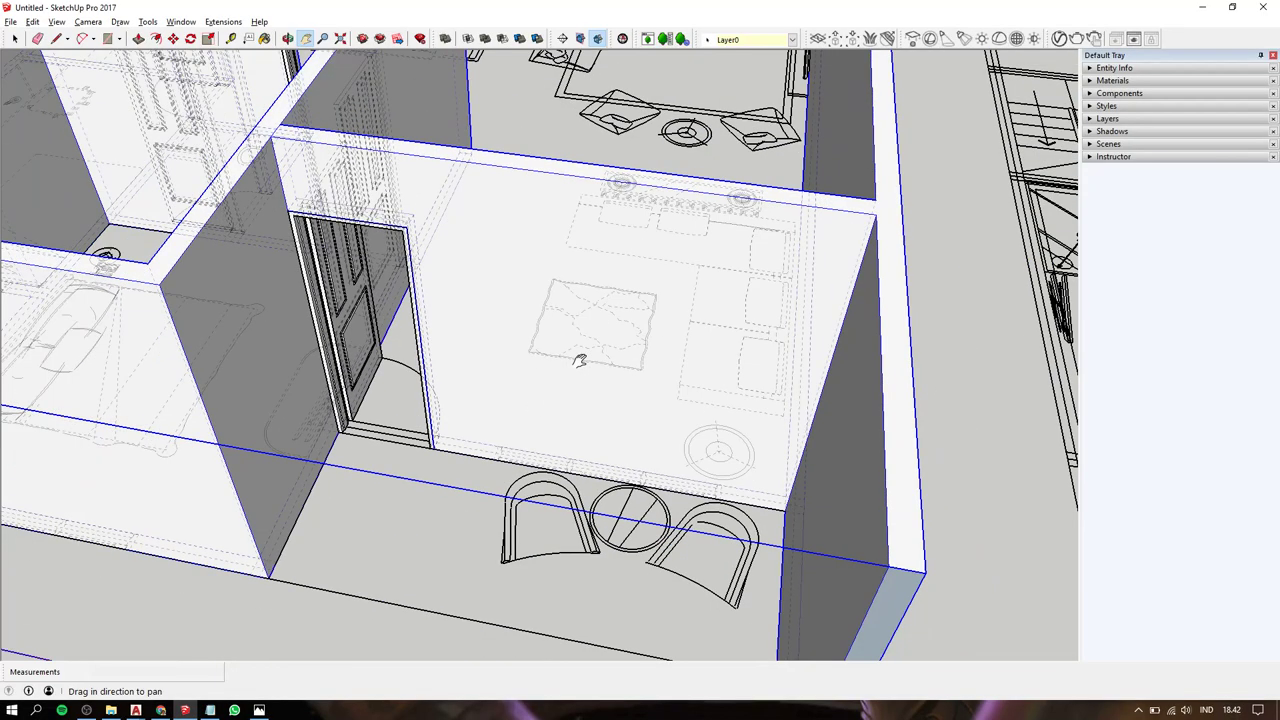
key("space")
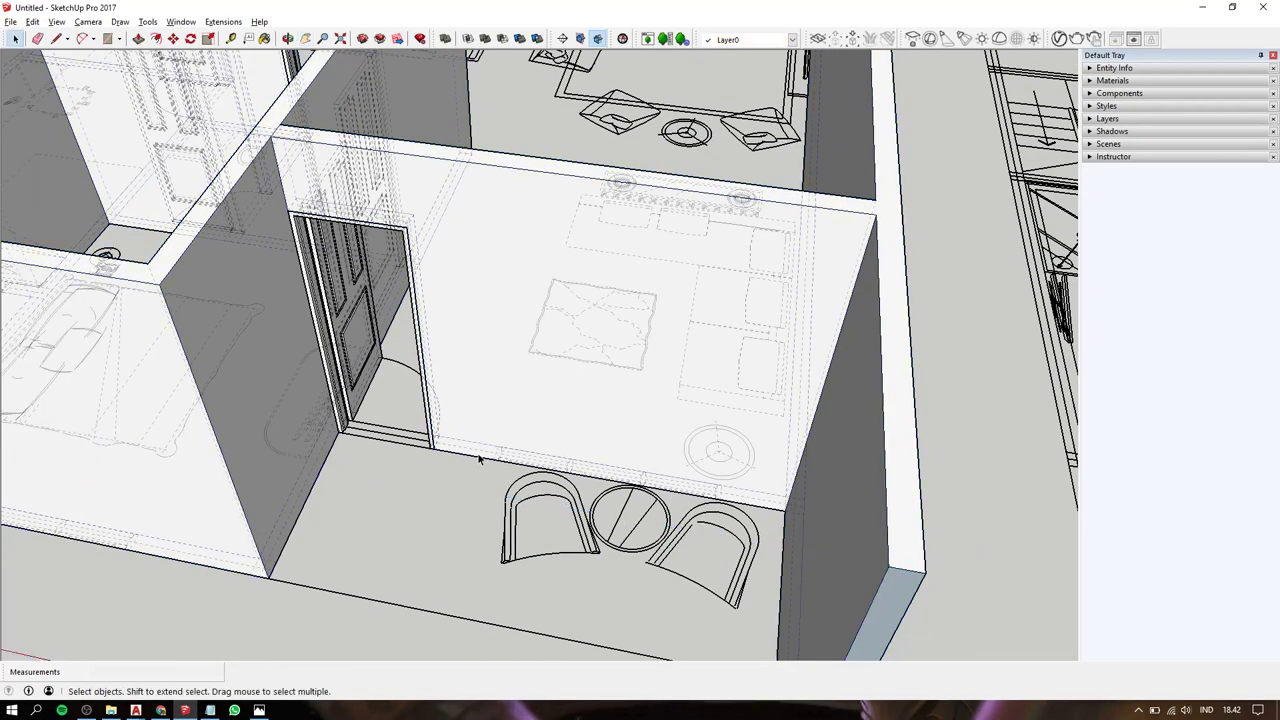
Toggle X-ray view and remove a stray guide point measured from the wall's bottom edge.
key("t")
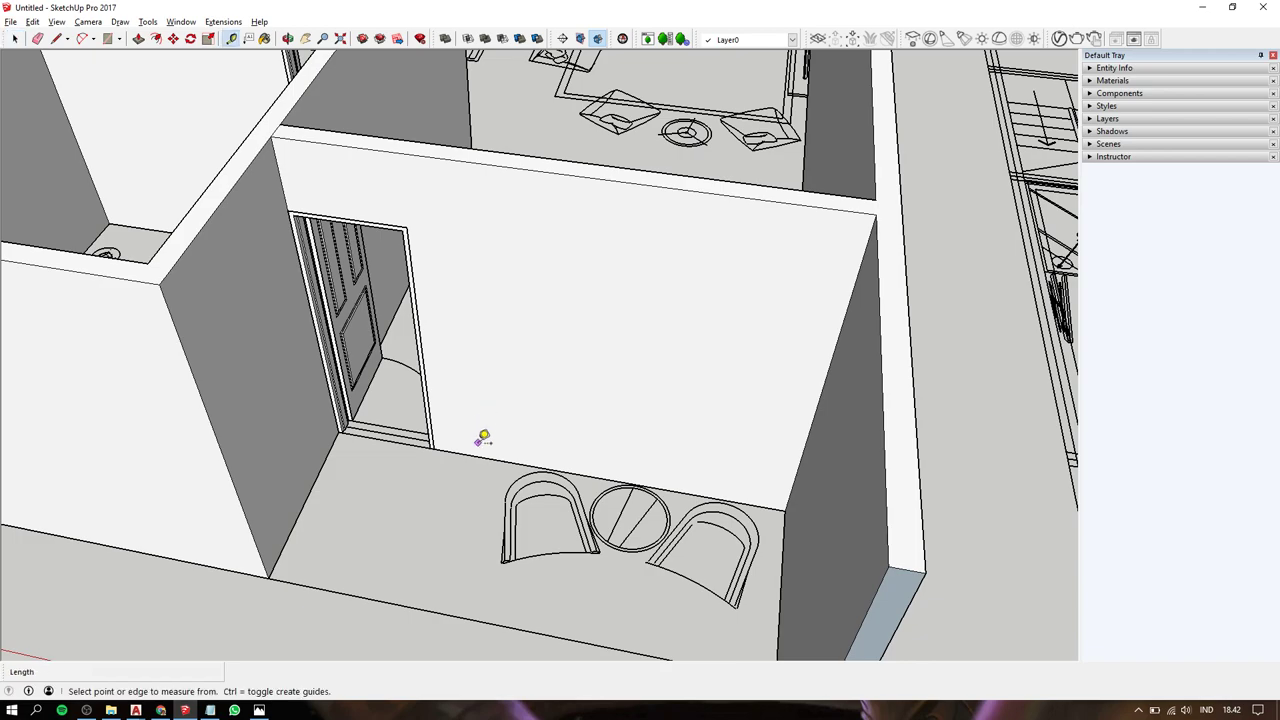
key("space")
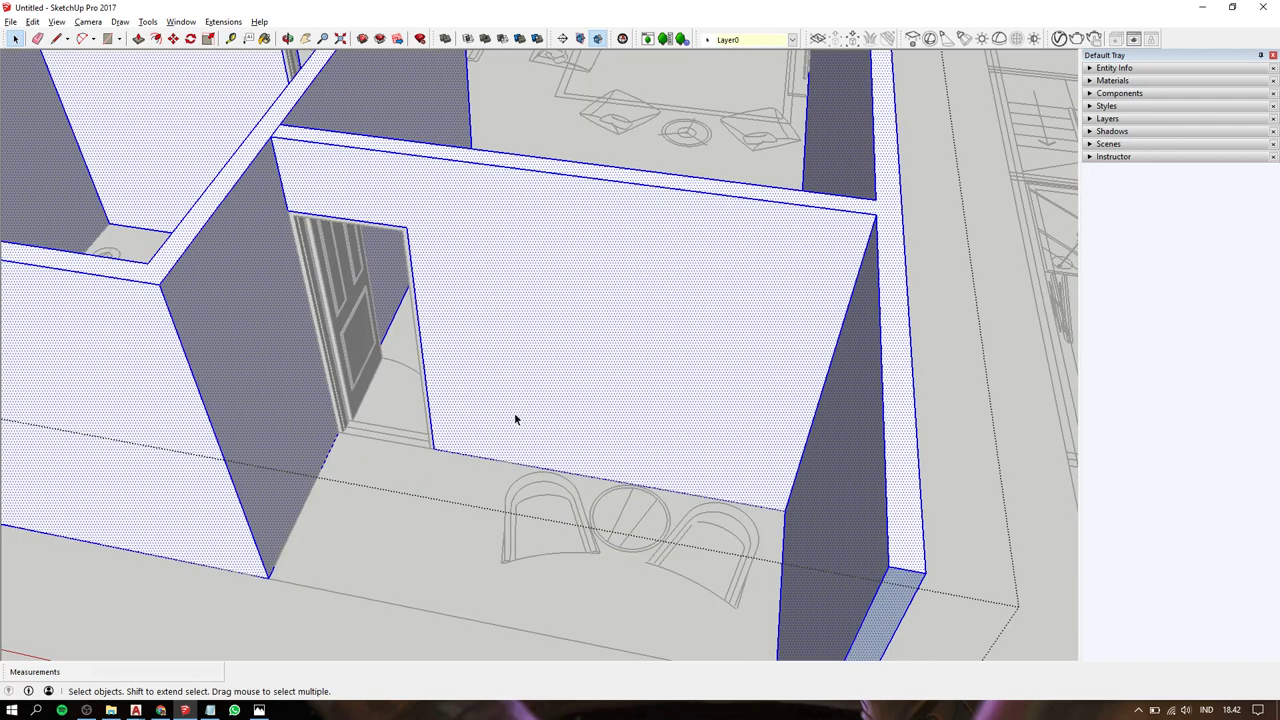
key("ctrl+a")
key("t")
left_click(493, 459)
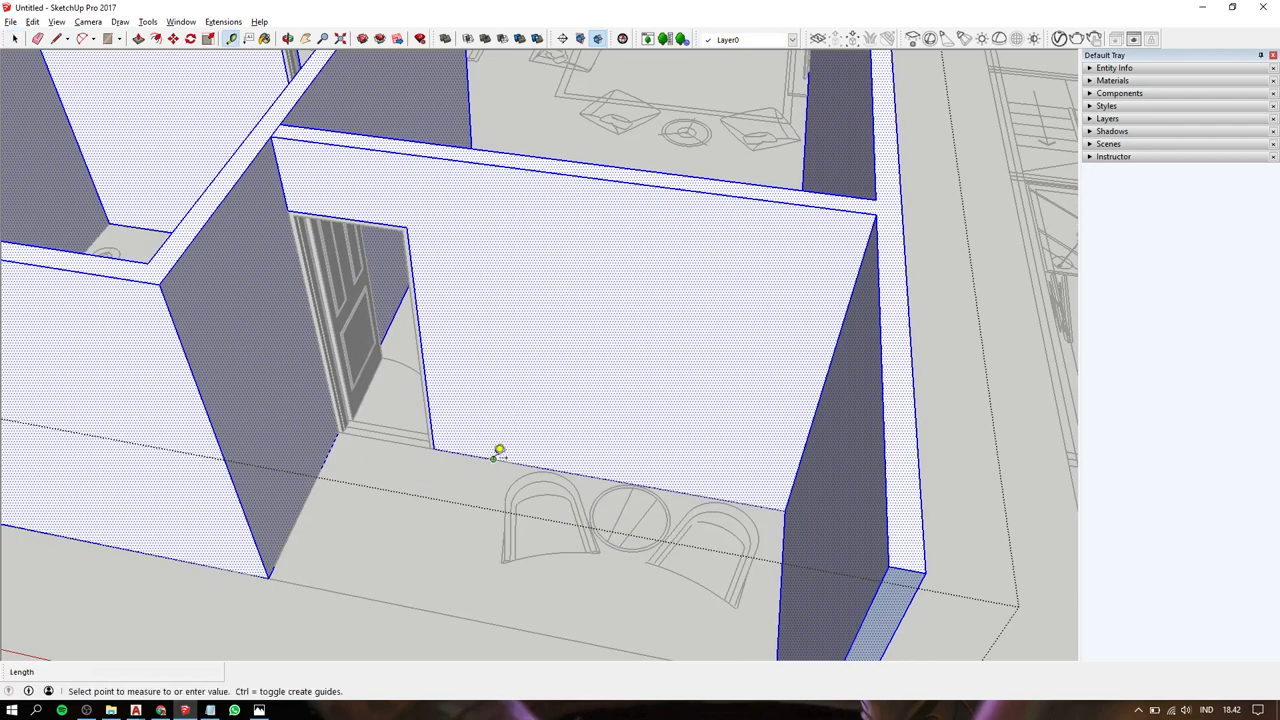
key("space")
key("ctrl+t")
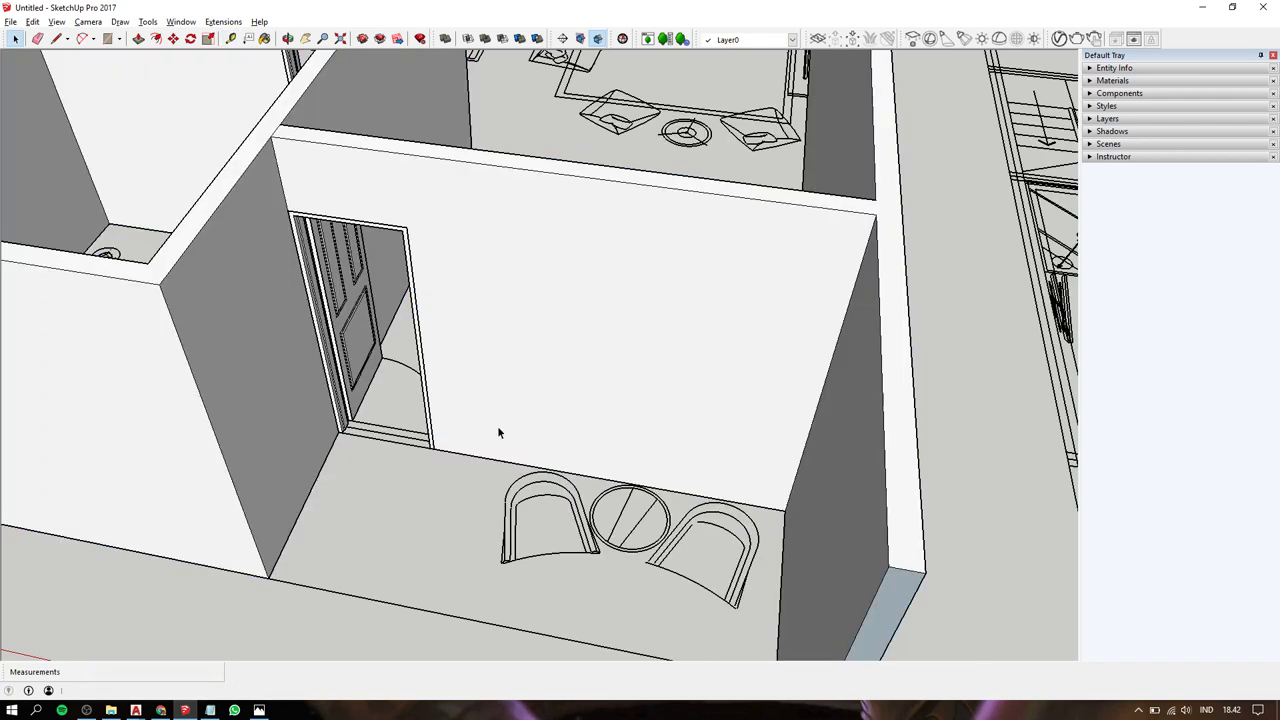
key("t")
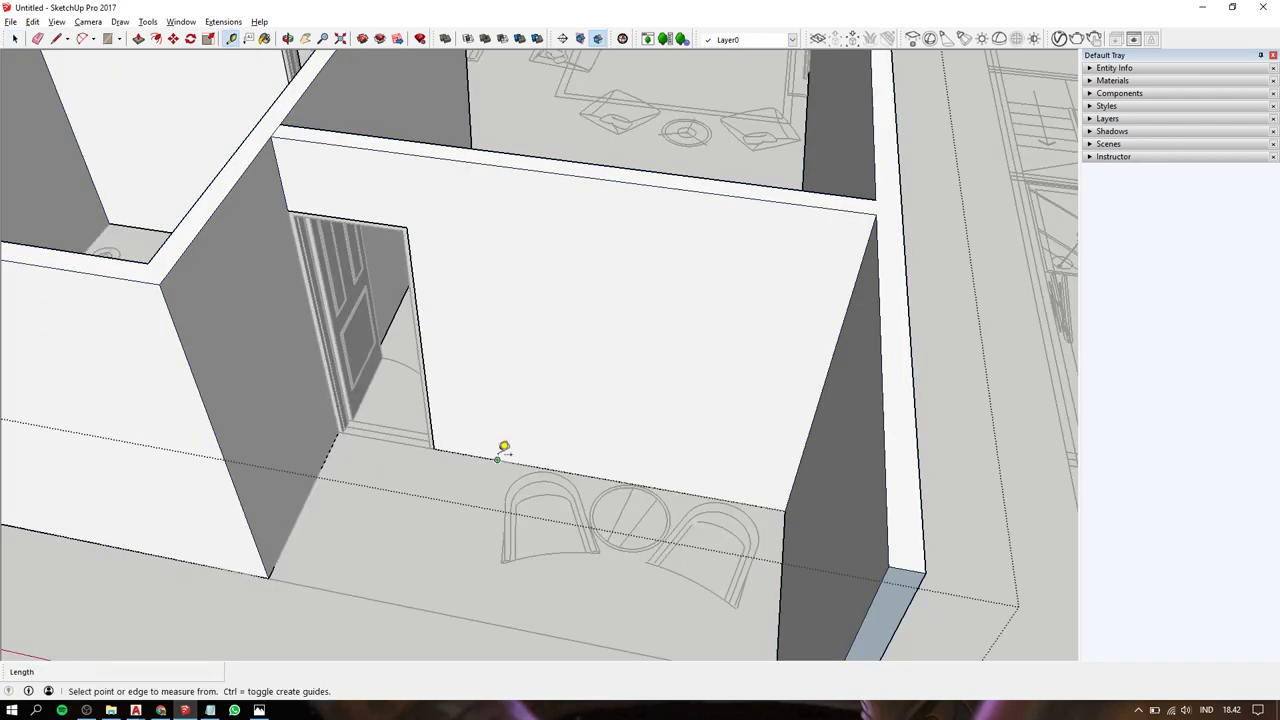
left_click(497, 459)
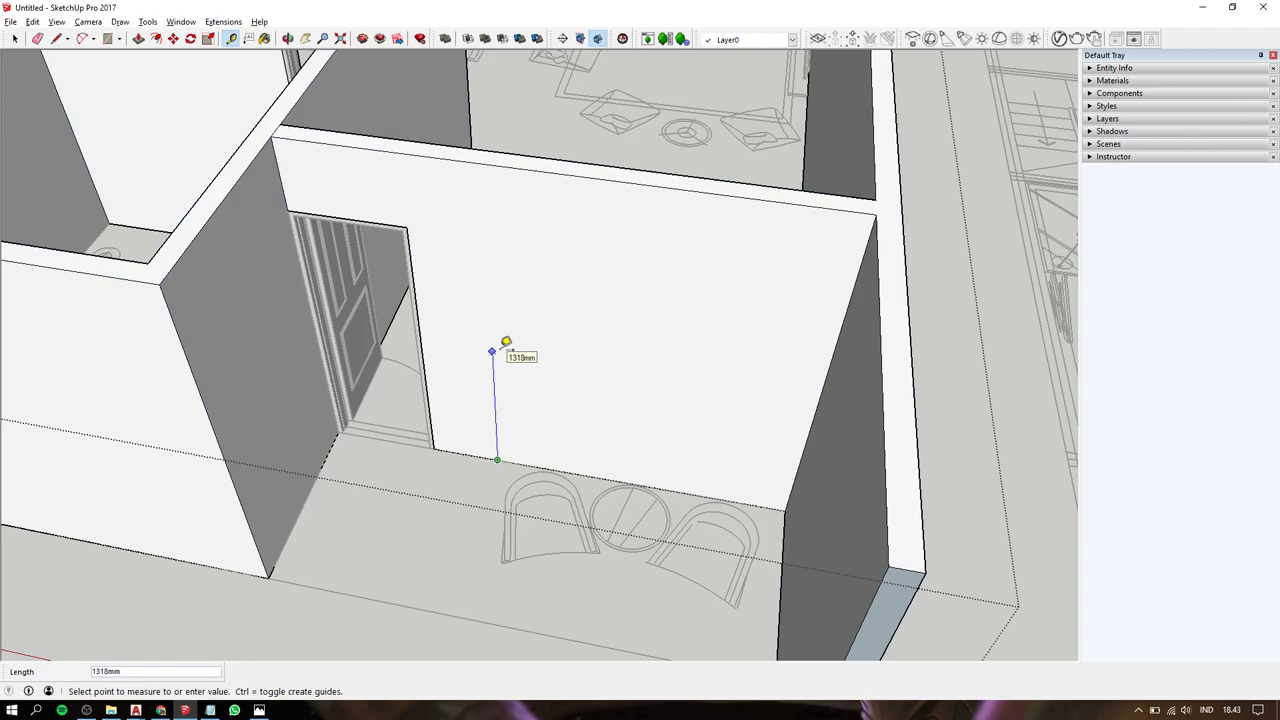
type("200")
key("Return")
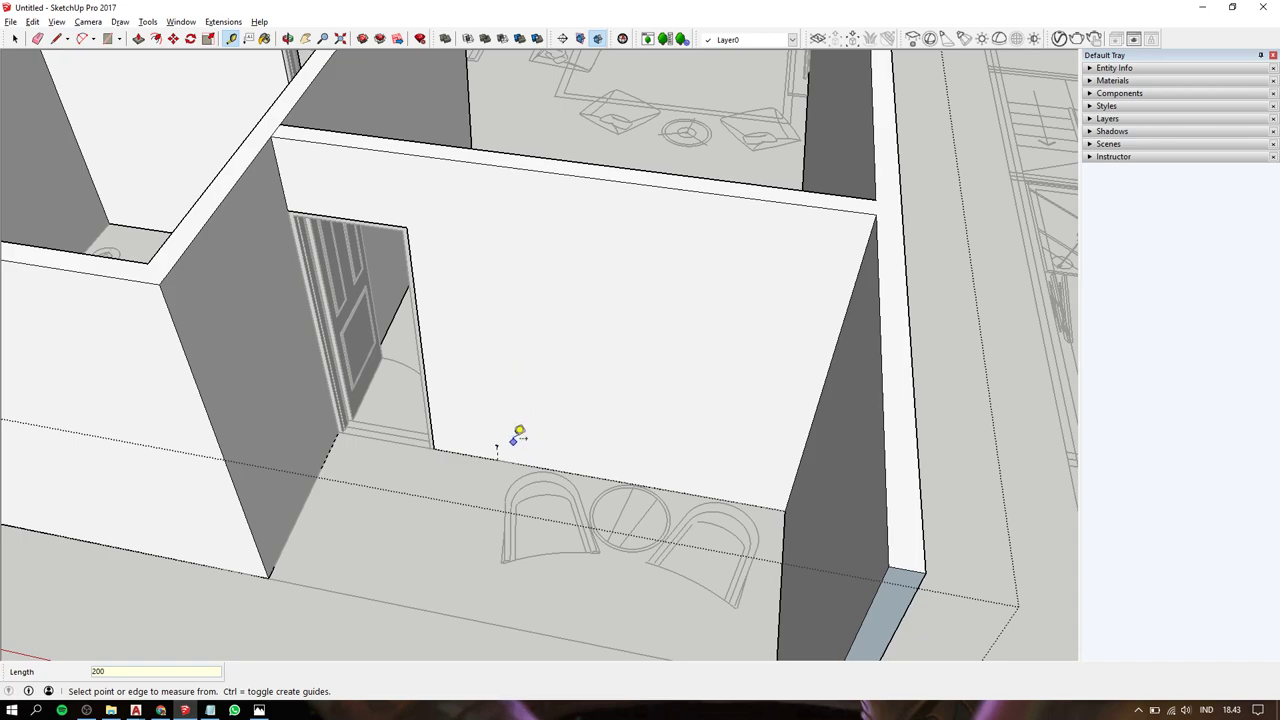
key("ctrl+z")
Place guides 528 mm from the wall's right edge and 200 mm from its bottom corner.
left_click(852, 292)
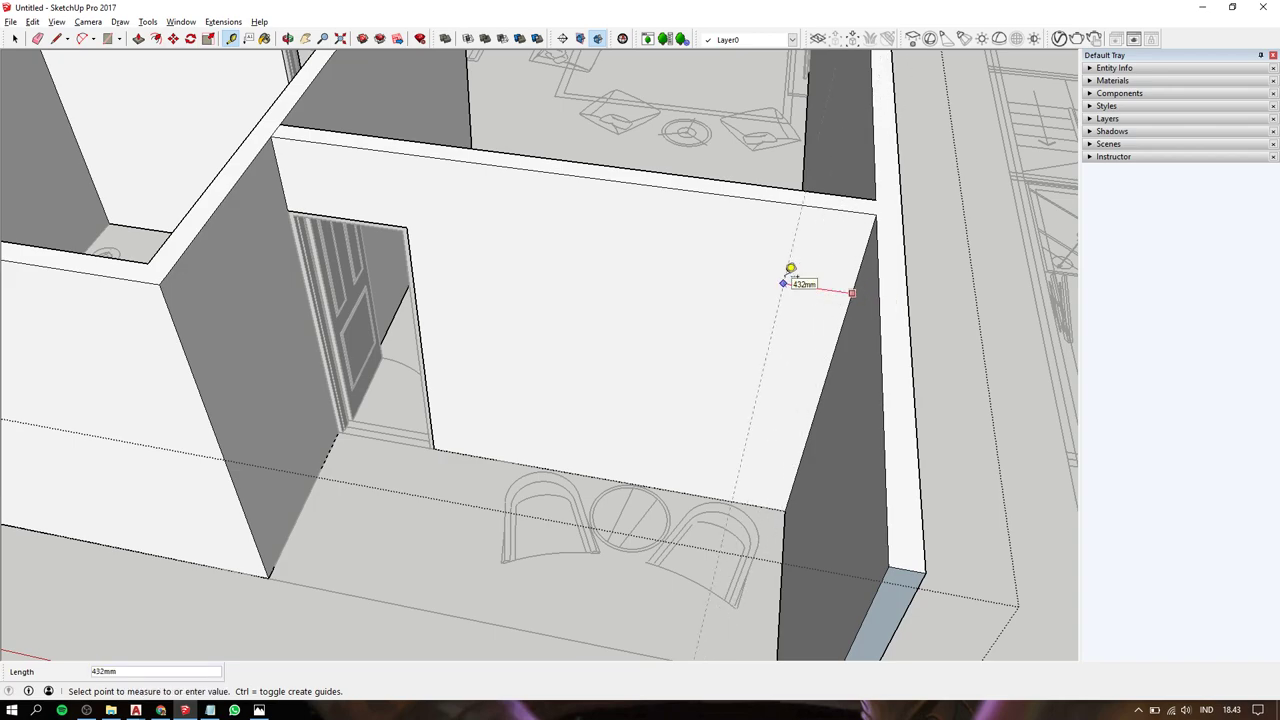
key("x")
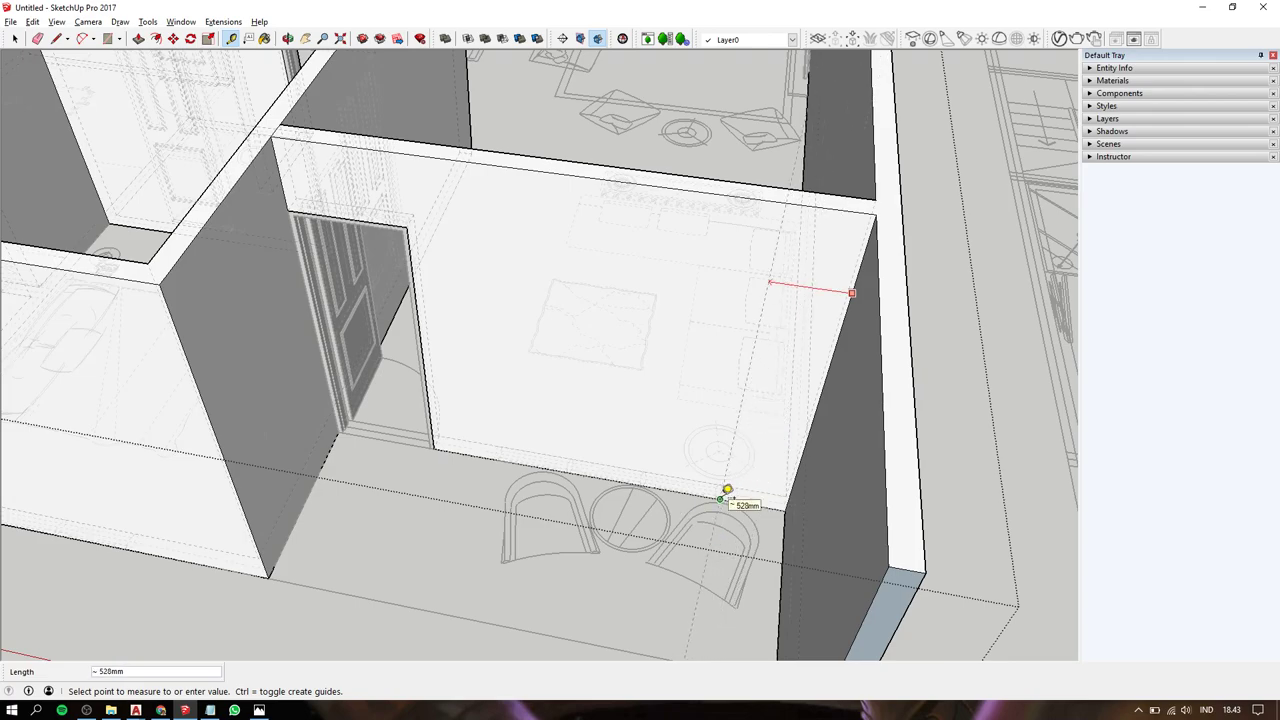
left_click(722, 497)
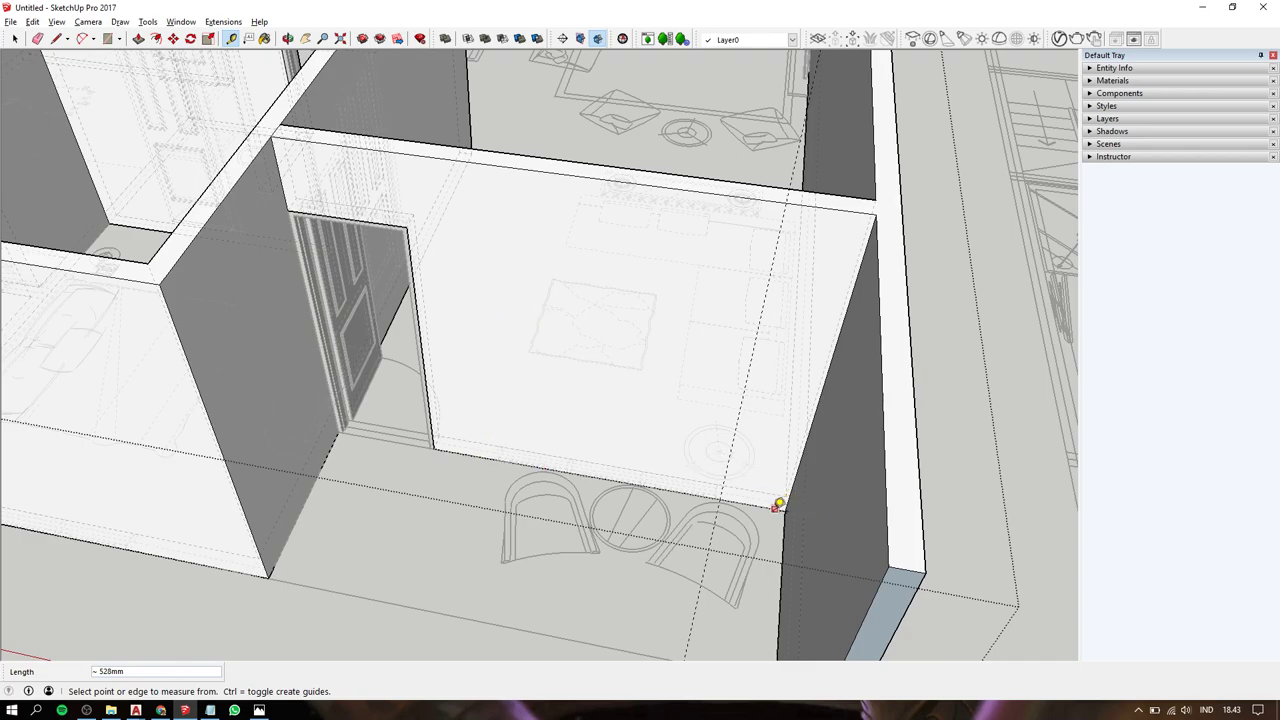
left_click(774, 506)
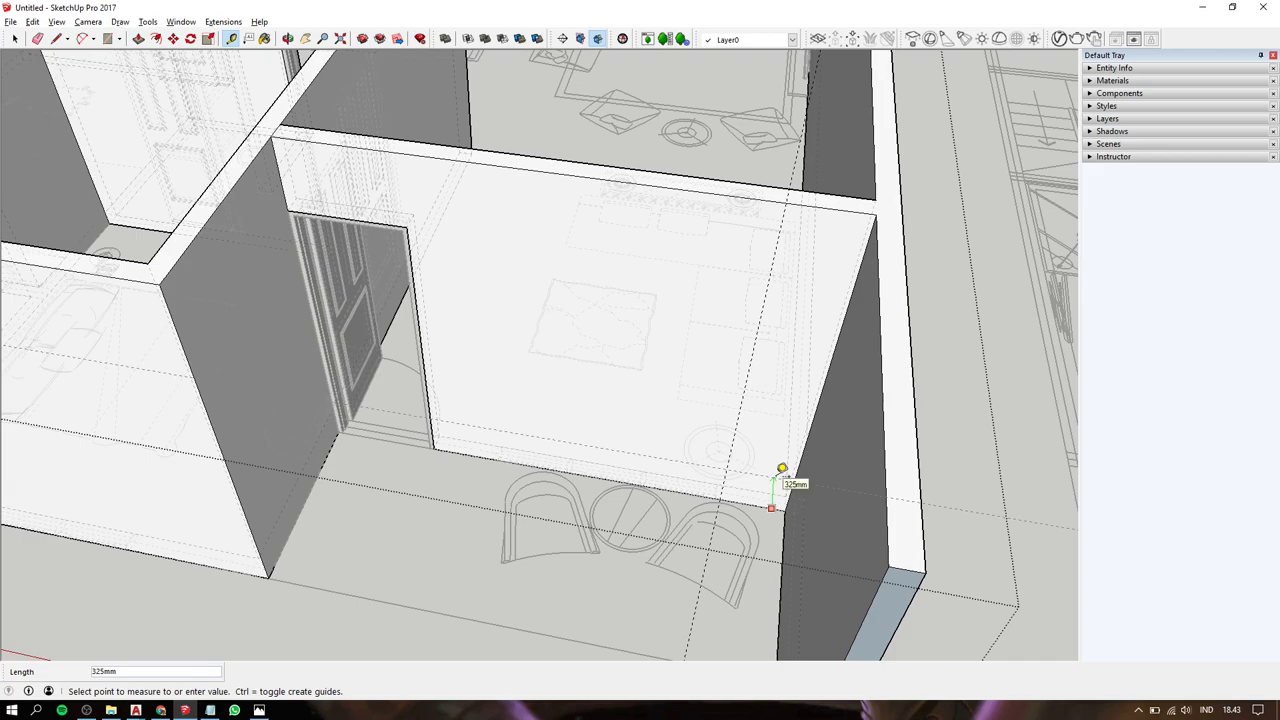
type("0")
key("Return")
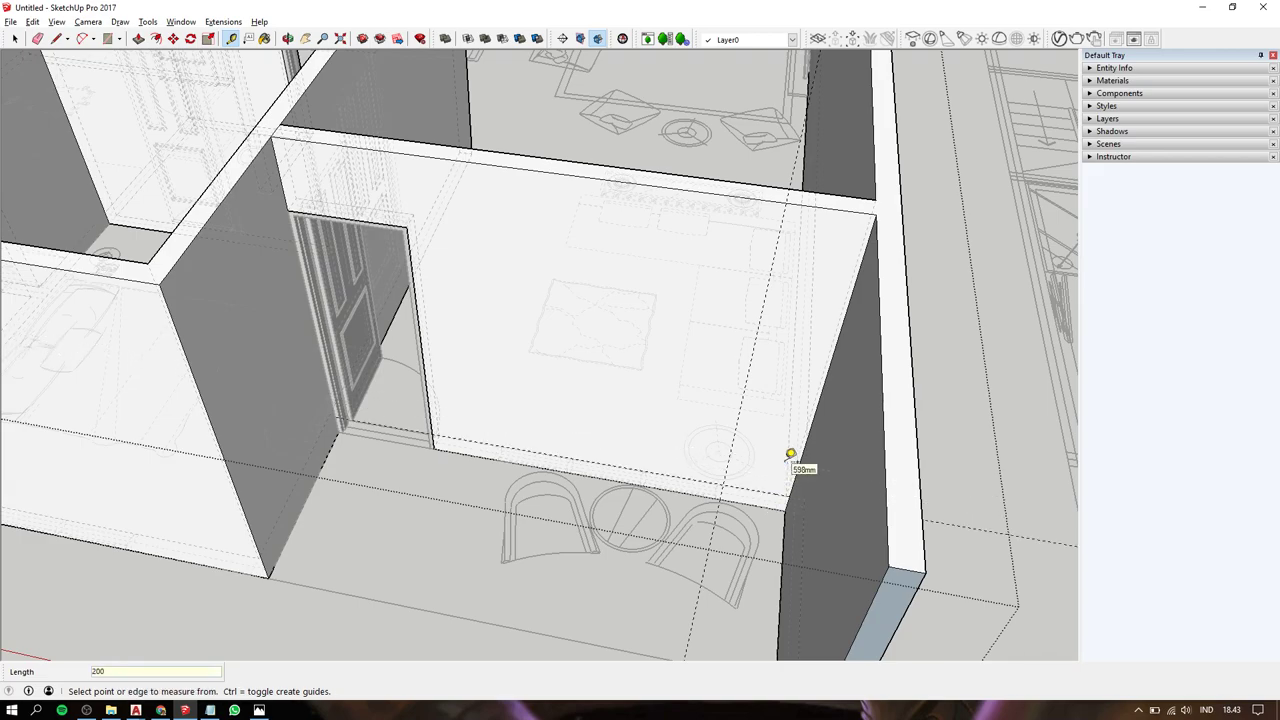
Place guides off the wall's top edge, one at 3000 mm, then begin one at the door opening.
left_click(506, 166)
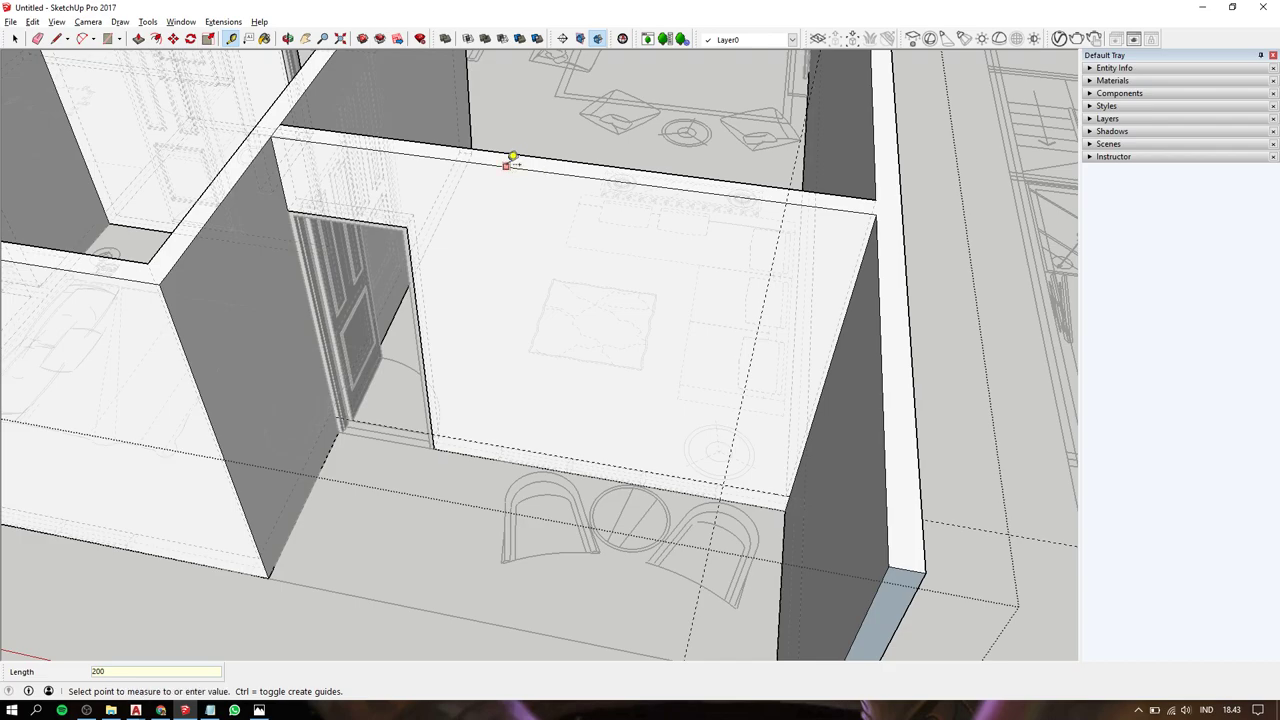
left_click(394, 213)
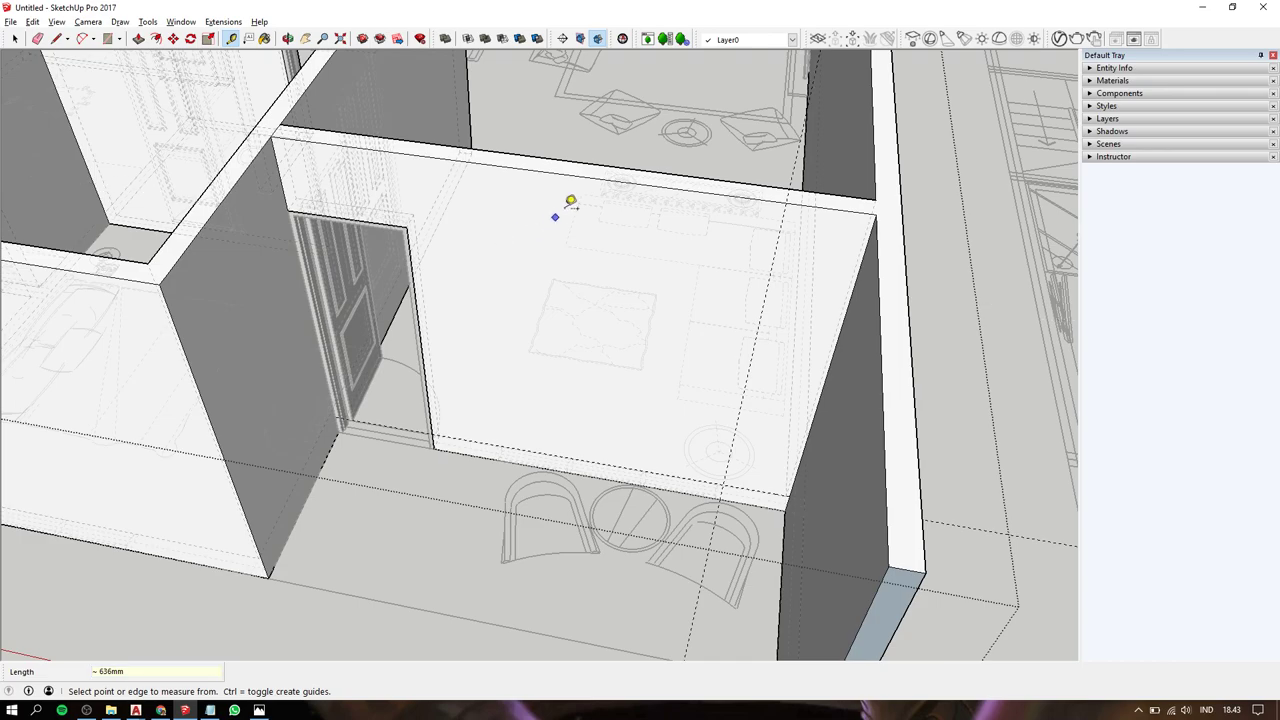
left_click(580, 176)
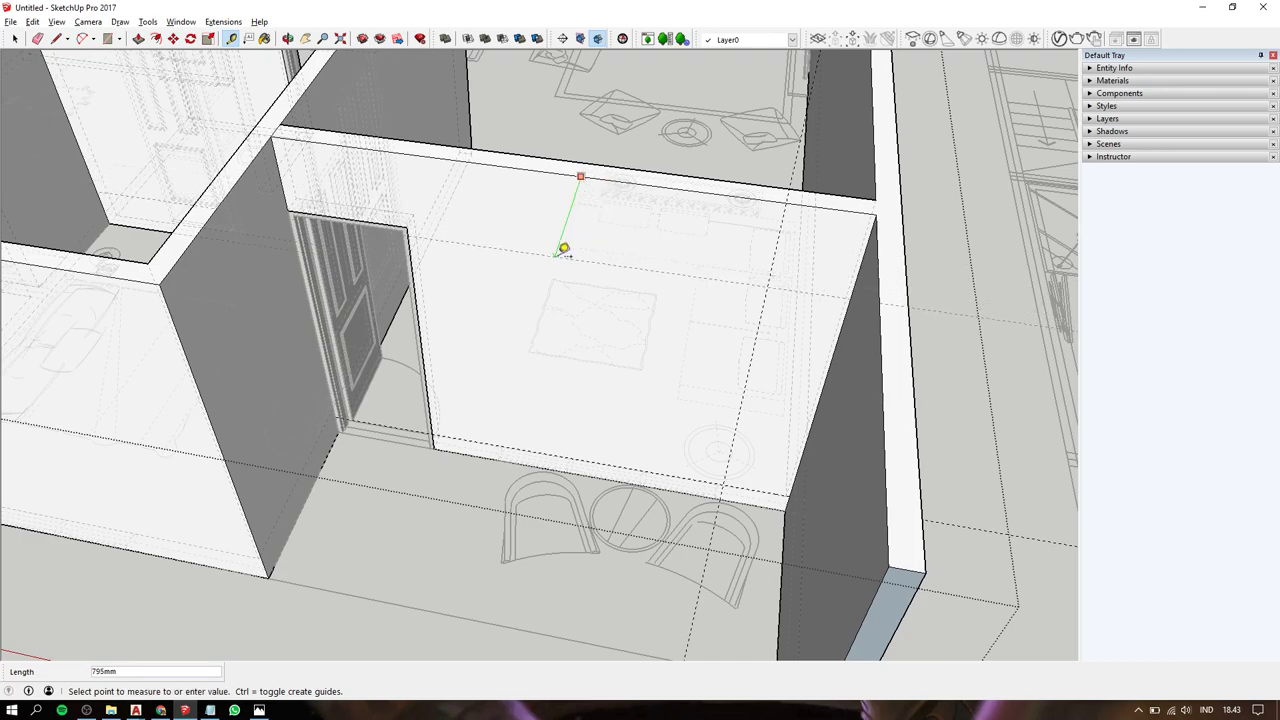
type("3000")
key("Return")
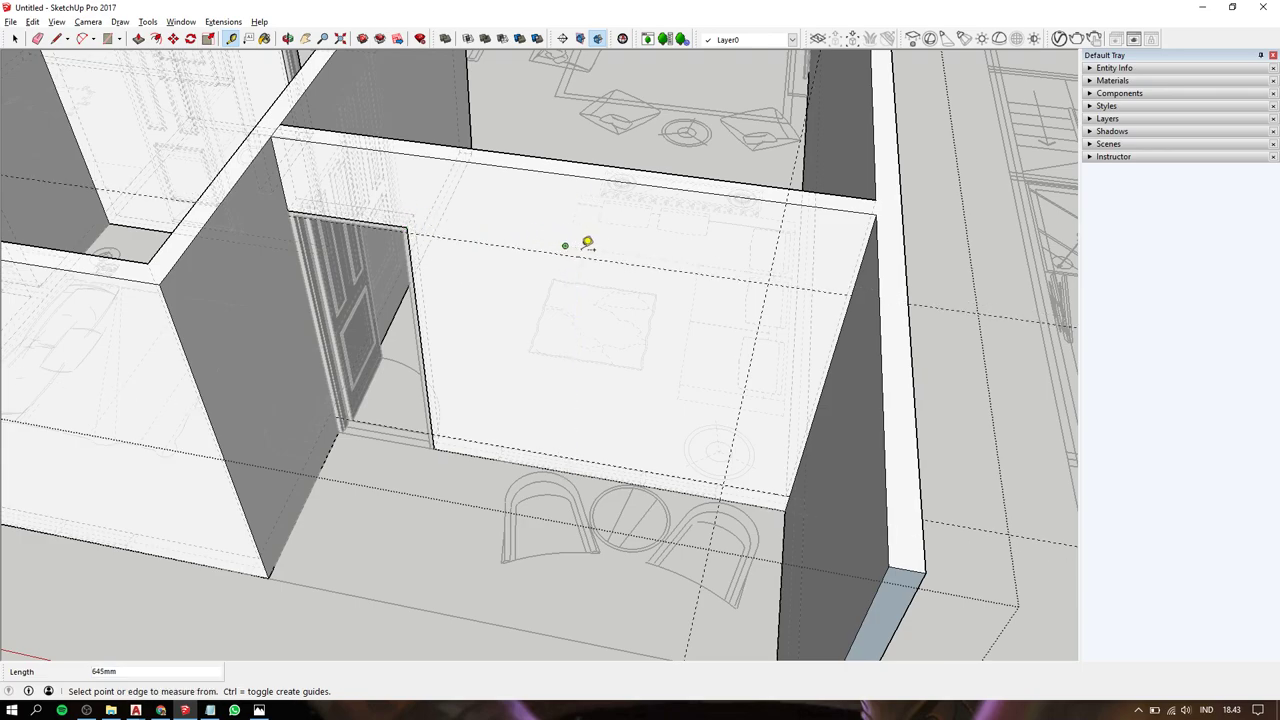
mouse_move(586, 243)
middle_mouse_down()
mouse_move(649, 252)
mouse_move(594, 297)
middle_mouse_up()
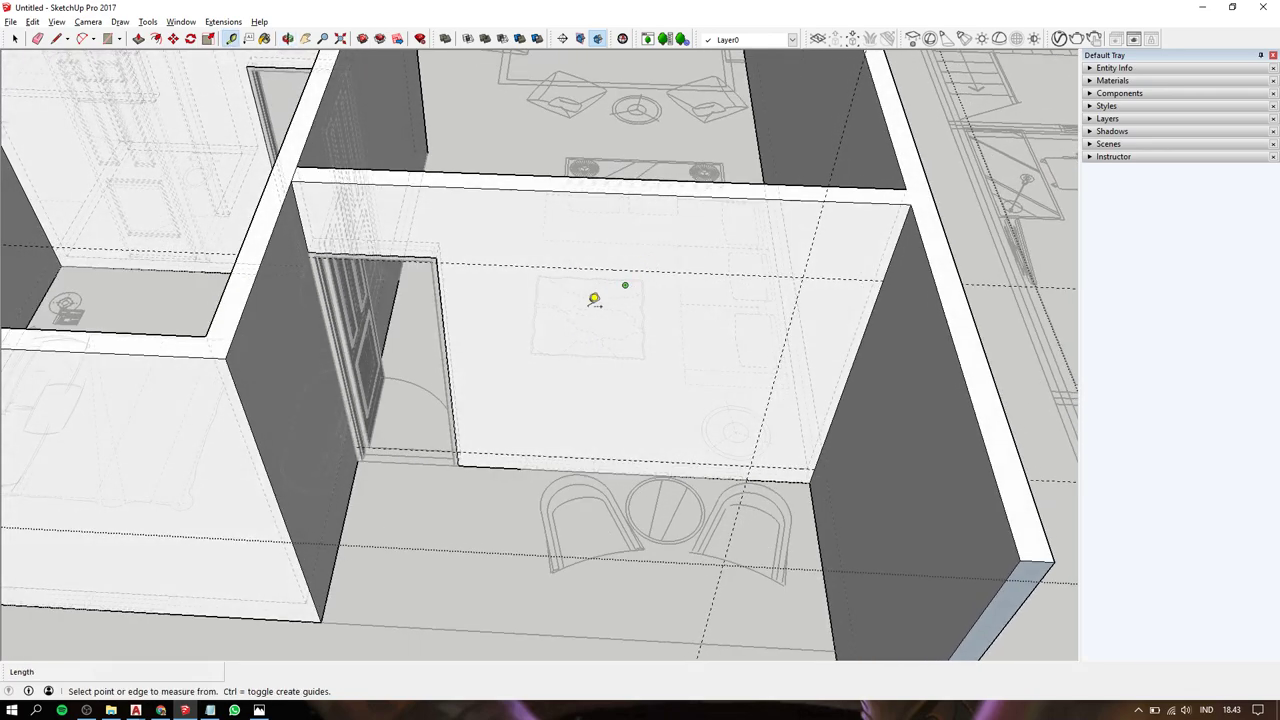
left_click(443, 329)
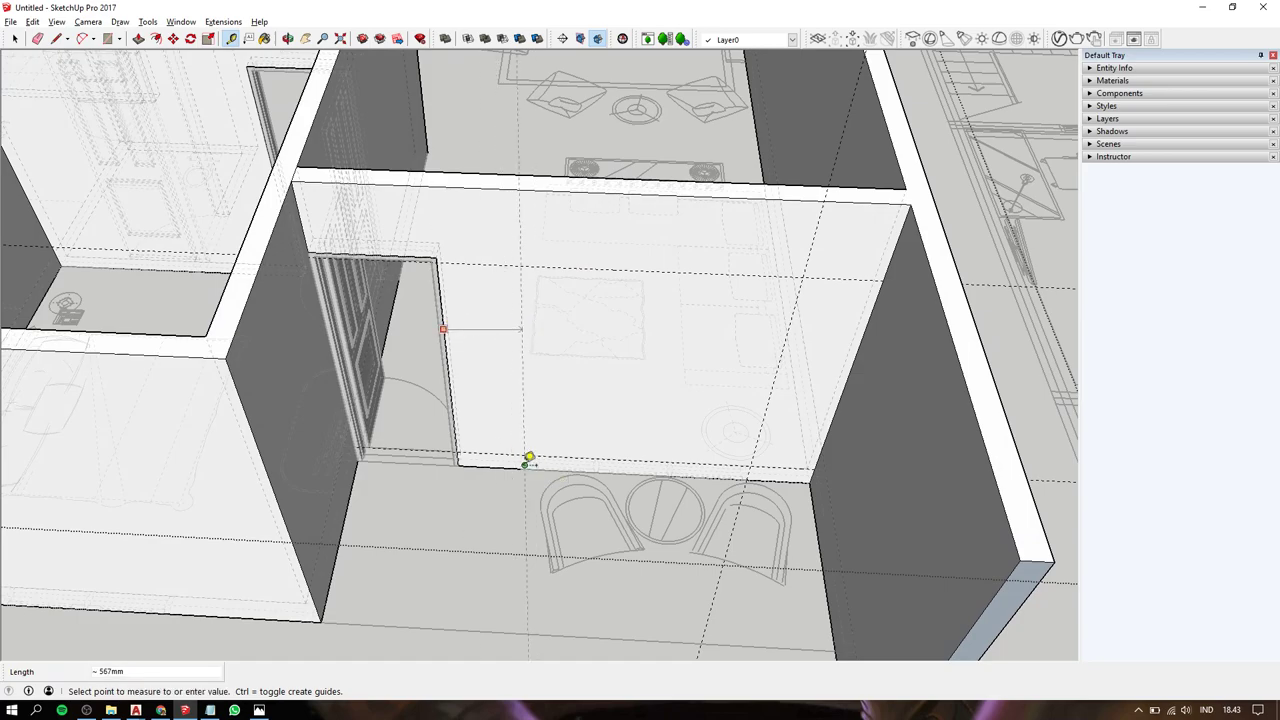
scroll(533, 459, "up", 3)
scroll(533, 459, "up", 2)
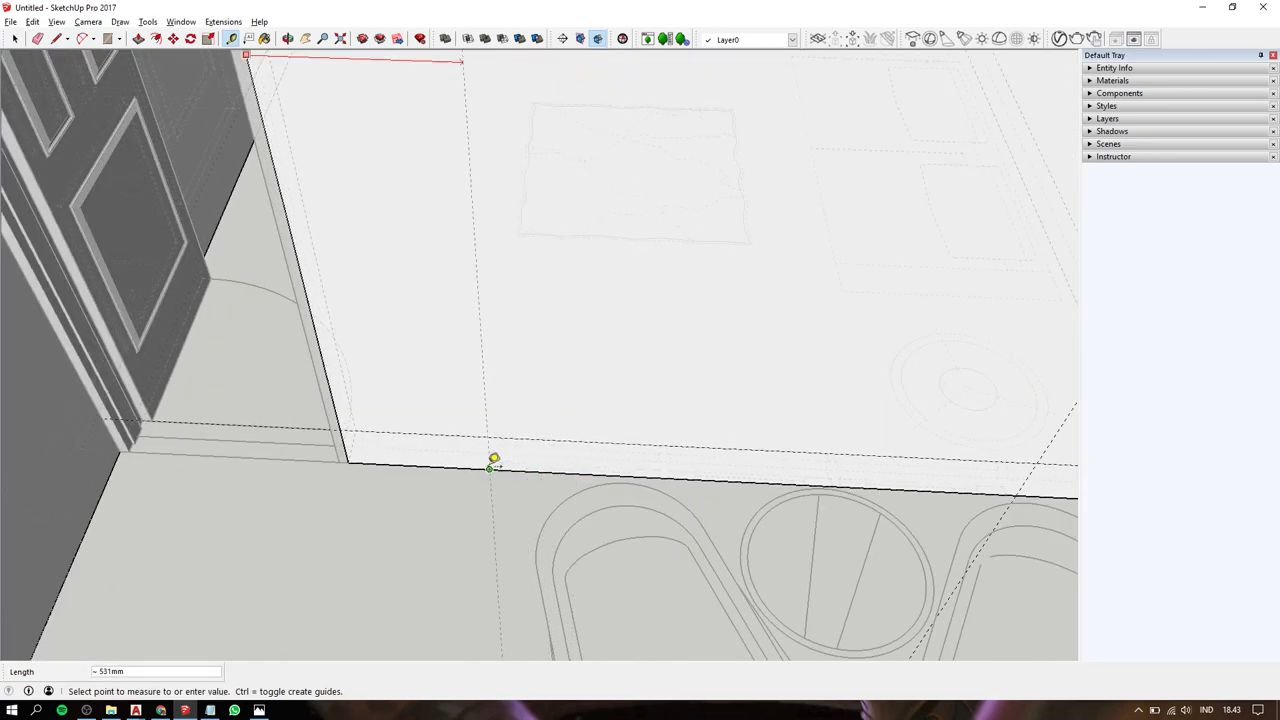
Place a guide beside the door opening and draw the window rectangle between the guides.
left_click(493, 459)
scroll(493, 459, "down", 5)
key("space")
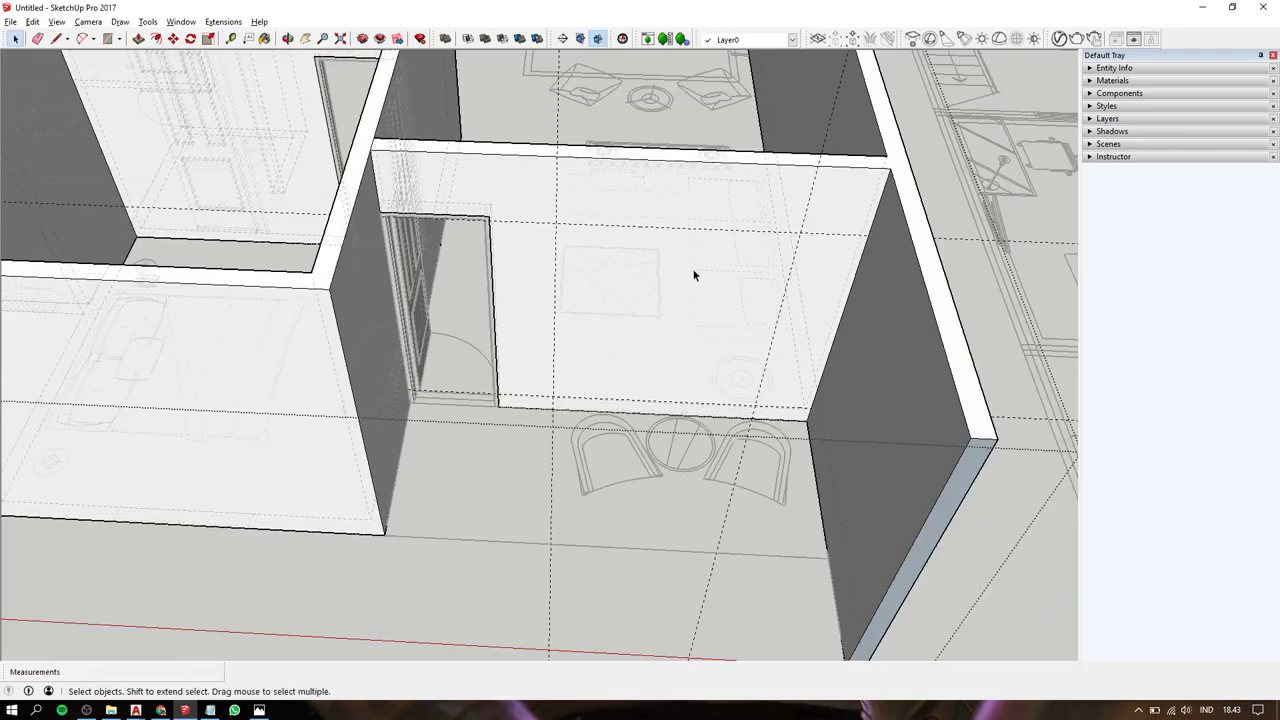
scroll(694, 275, "up", 2)
scroll(563, 274, "up", 2)
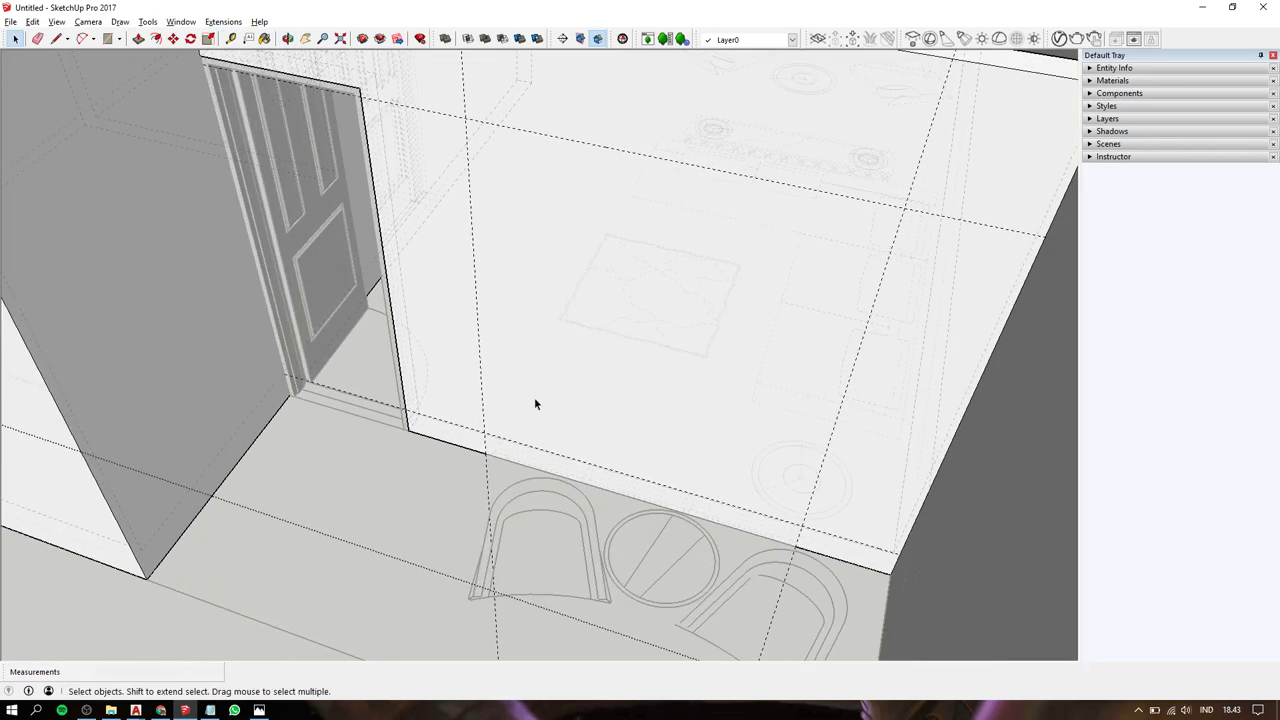
left_click(576, 332)
key("r")
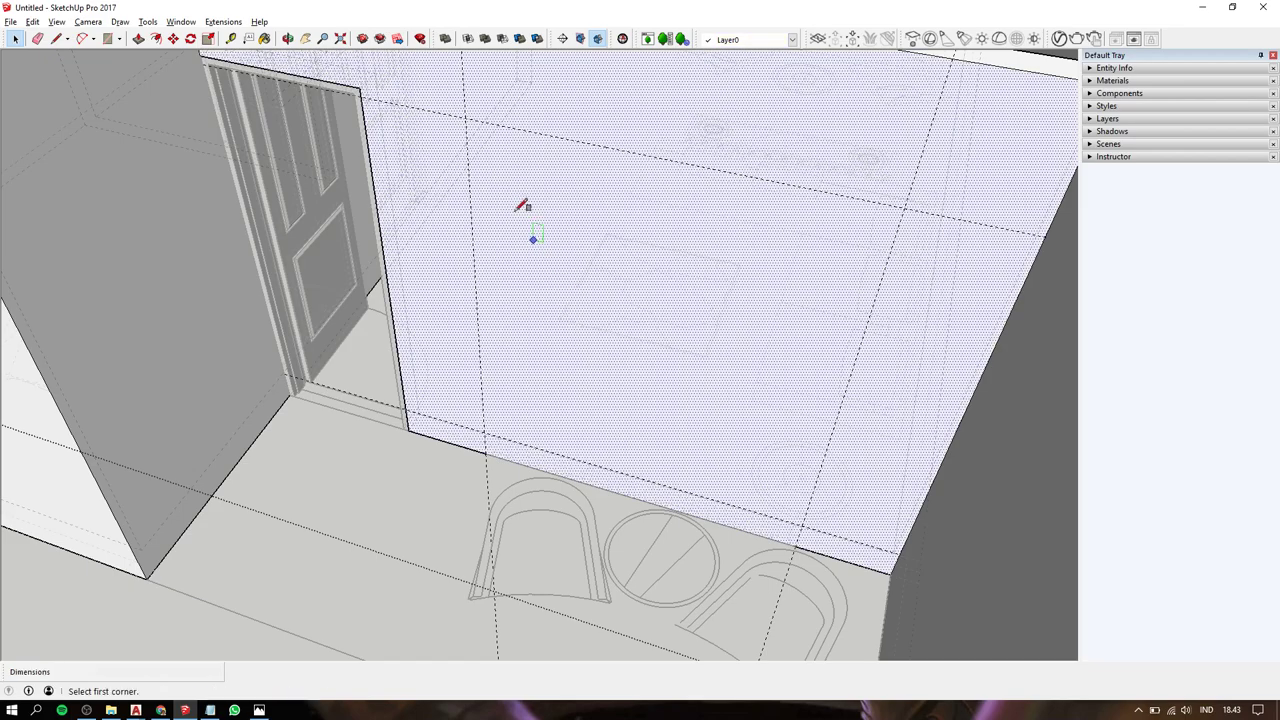
left_click(465, 116)
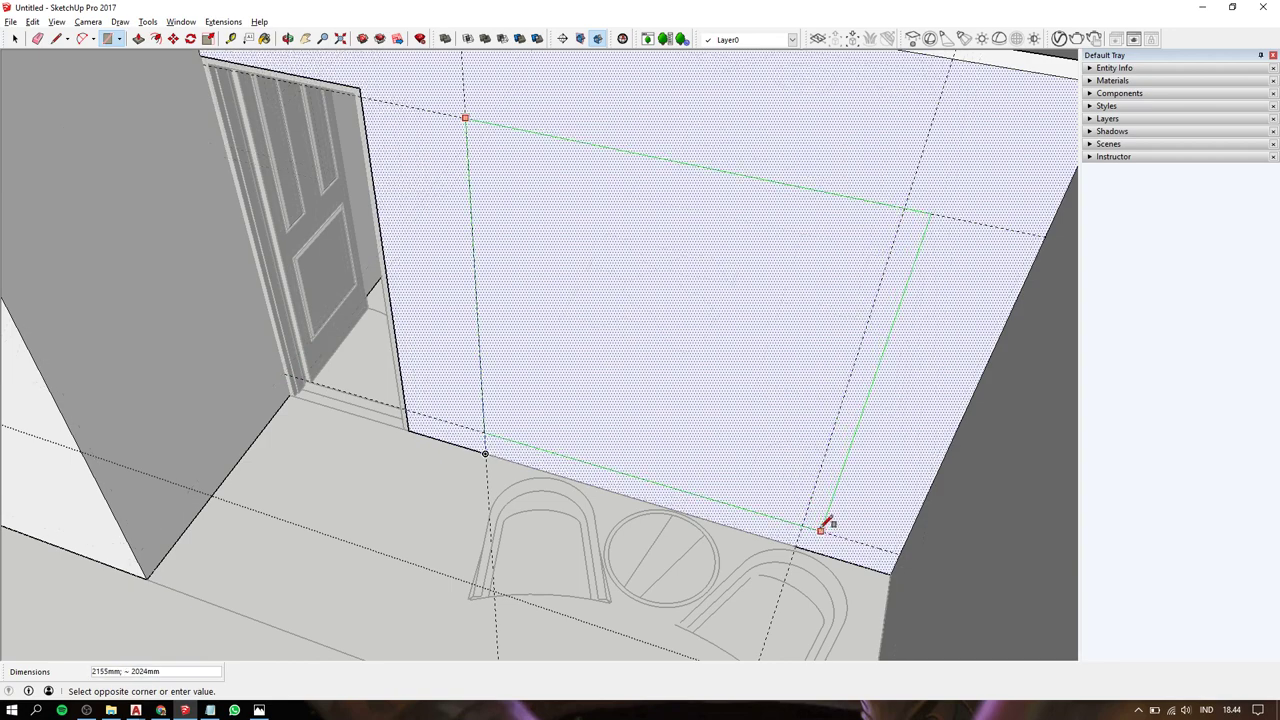
left_click(806, 520)
Push the window rectangle 150 mm through the wall to open it.
key("space")
left_click(696, 389)
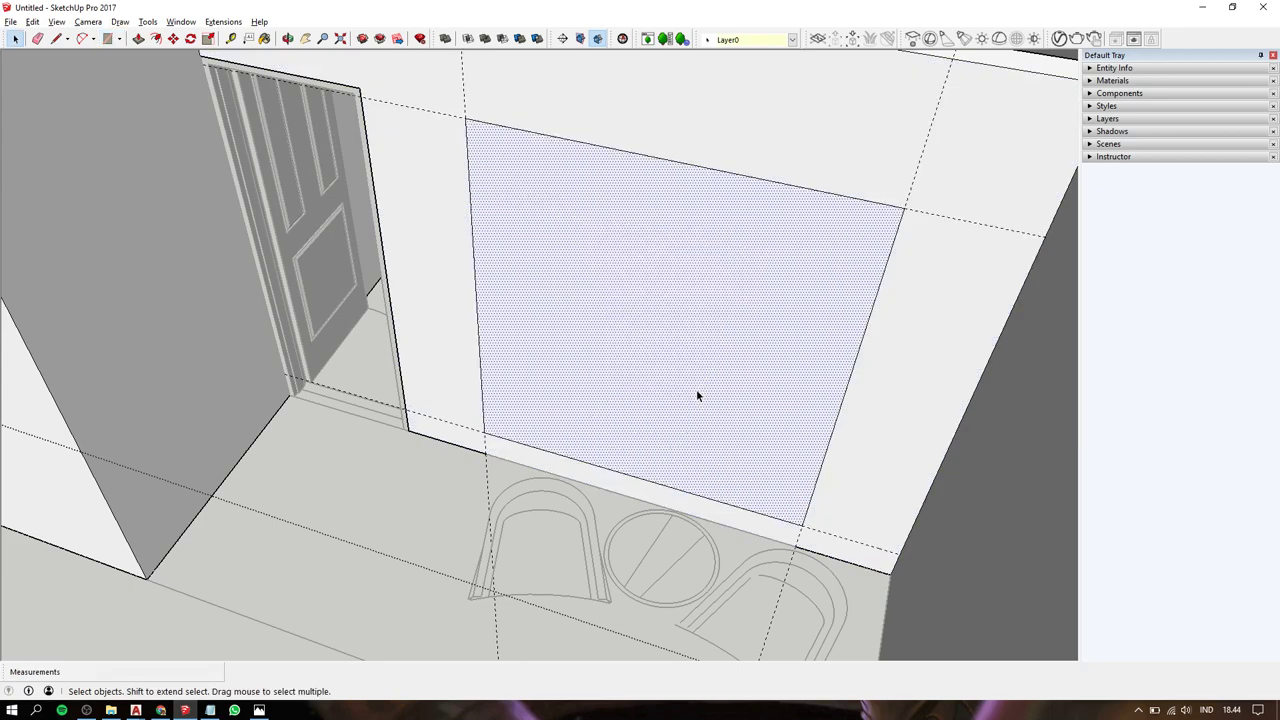
key("p")
left_click(705, 393)
left_click(705, 333)
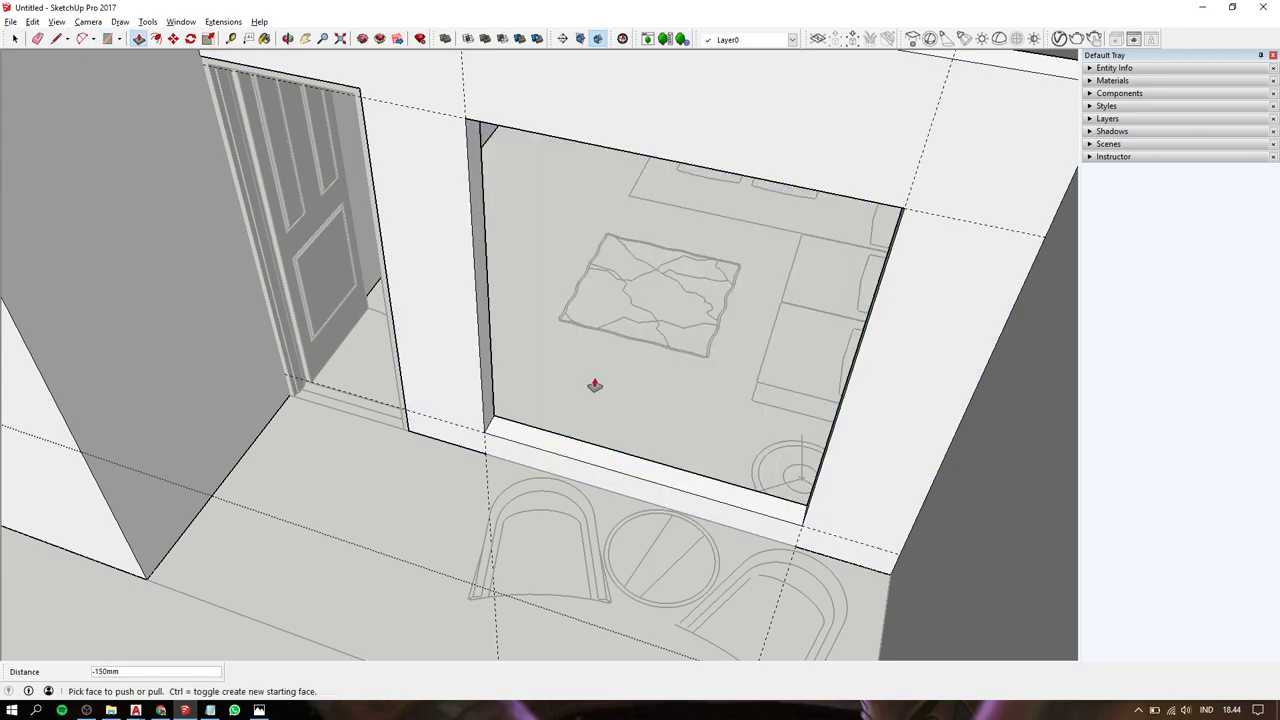
key("space")
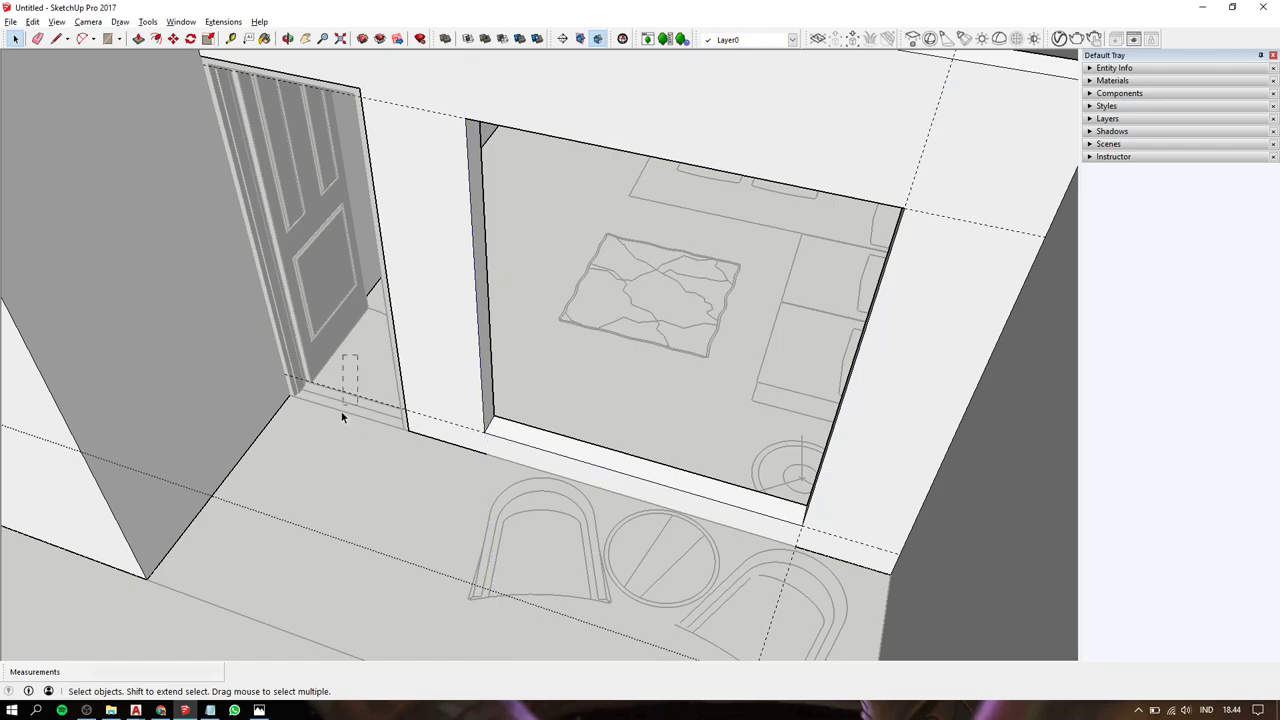
Orbit, pan and zoom onto the bed and window wall of the right-hand floor plan.
scroll(373, 404, "down", 3)
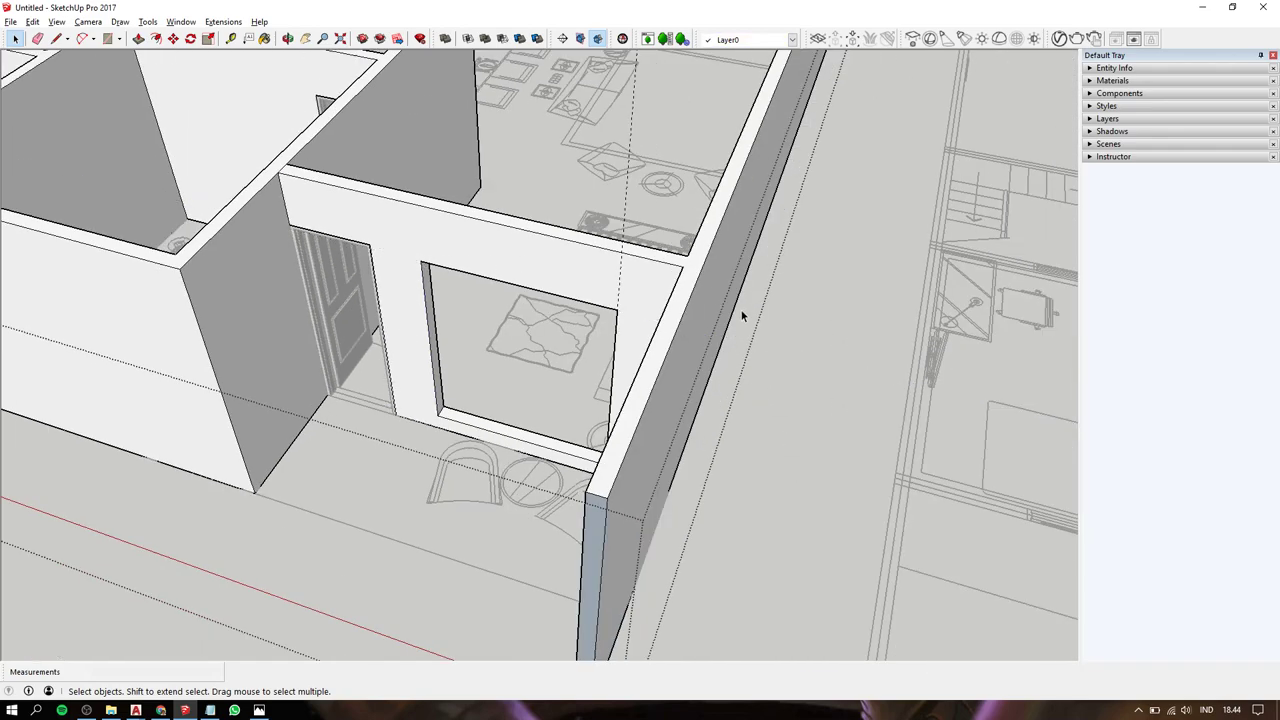
scroll(497, 391, "up", 5)
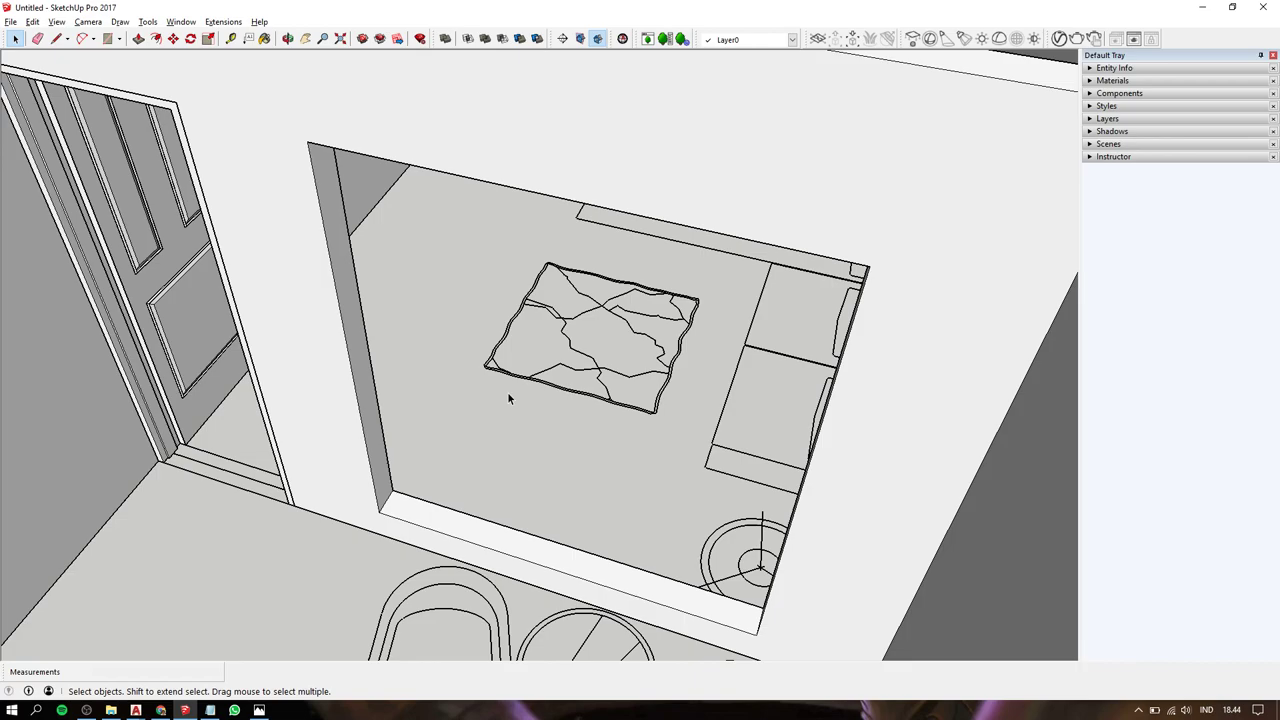
mouse_move(508, 397)
middle_mouse_down()
mouse_move(531, 322)
mouse_move(632, 370)
middle_mouse_up()
scroll(531, 322, "down", 5)
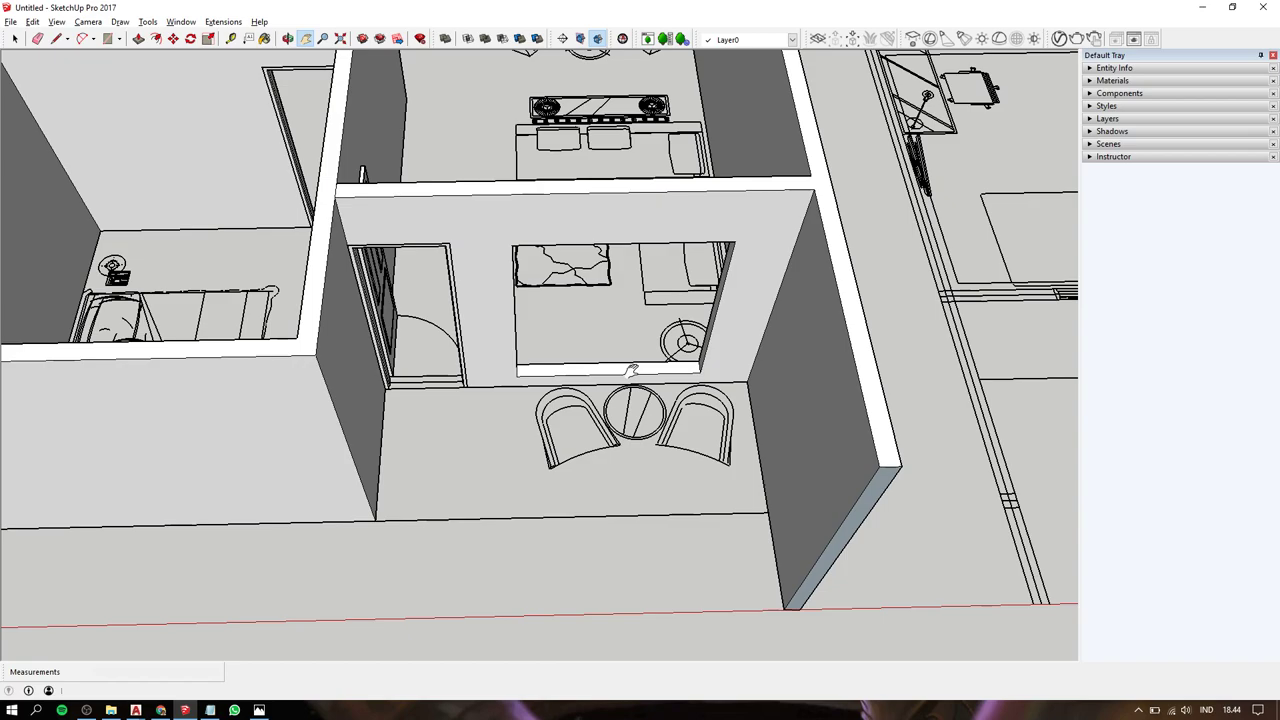
scroll(630, 370, "up", 3)
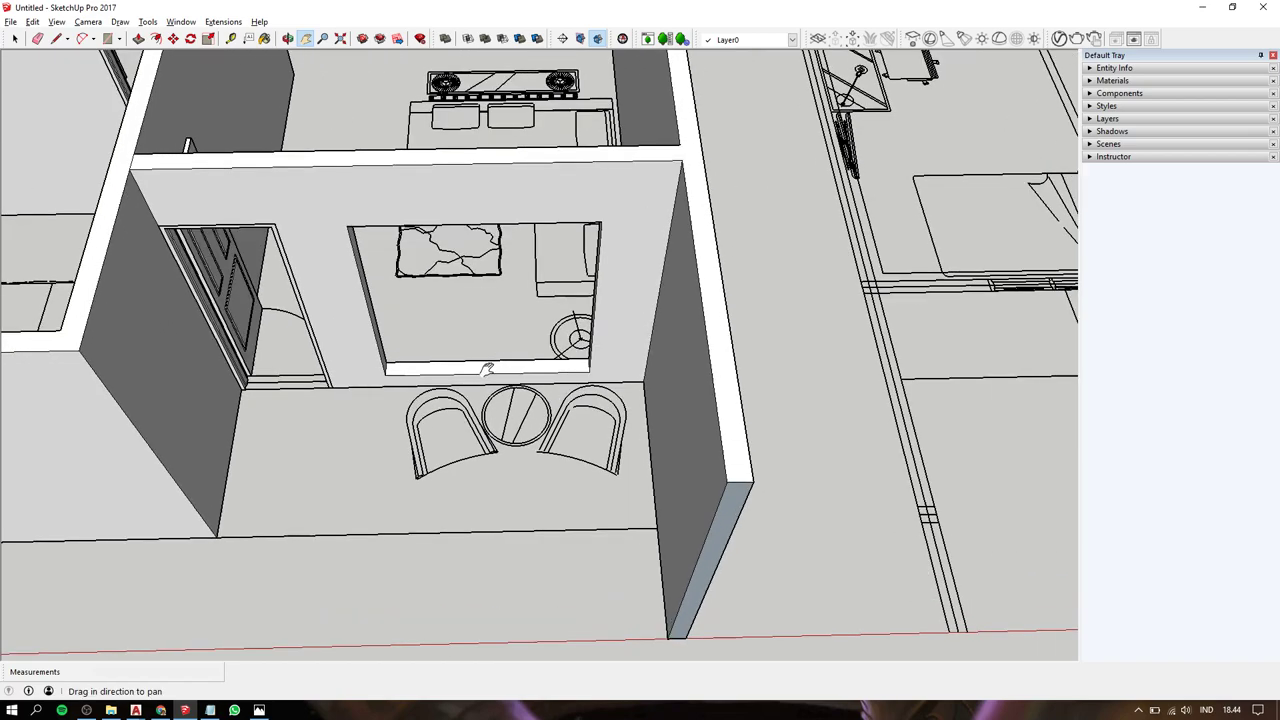
scroll(480, 366, "up", 2)
scroll(445, 366, "down", 5)
scroll(445, 366, "down", 3)
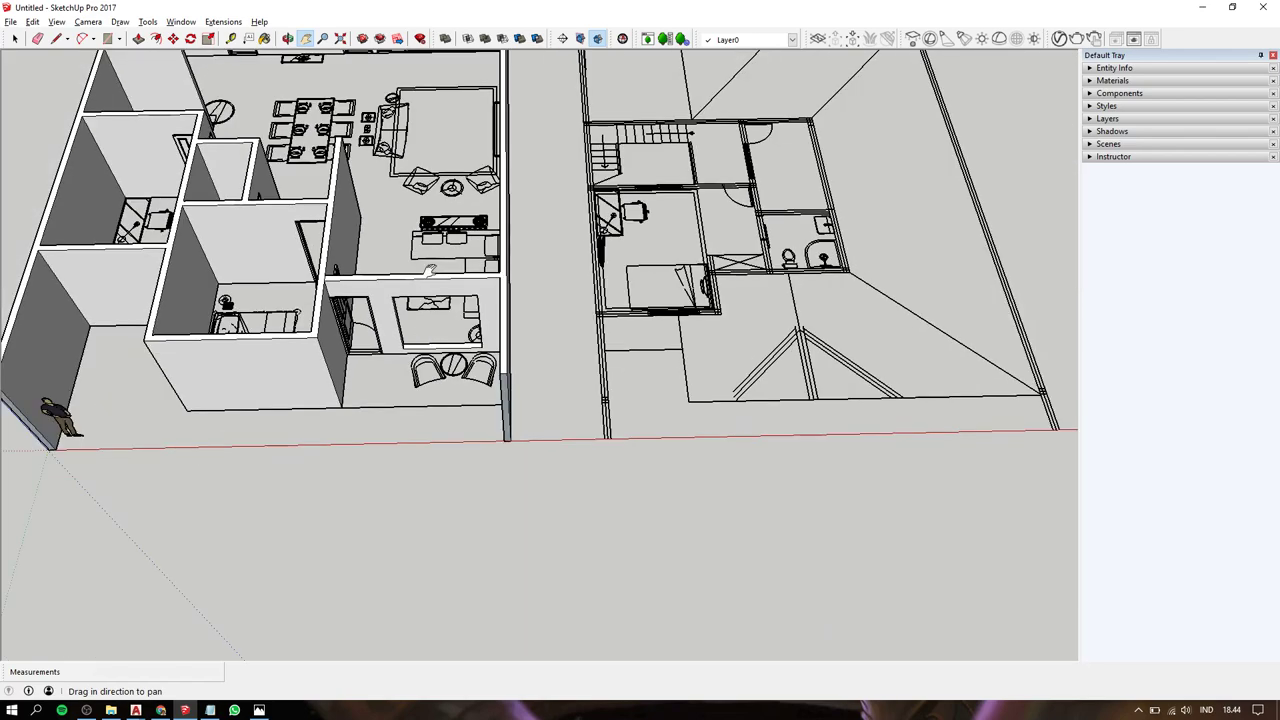
left_click_drag(495, 392, 262, 248)
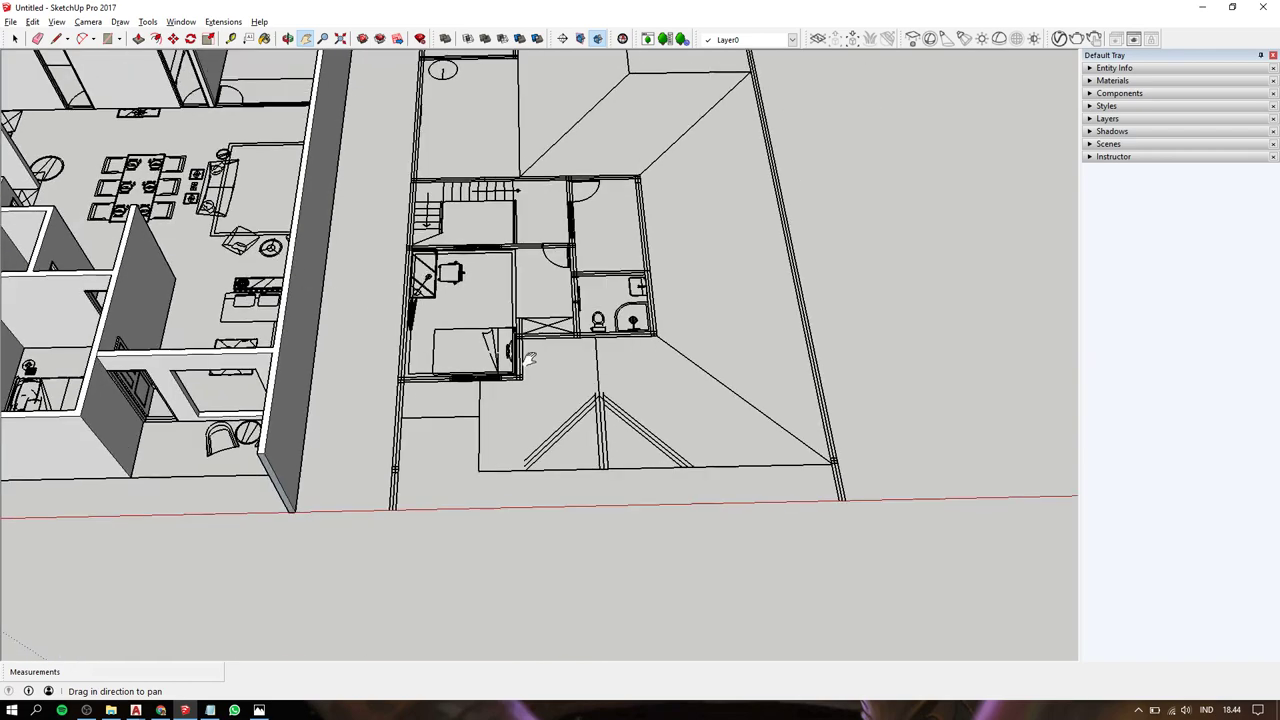
scroll(417, 406, "up", 4)
scroll(417, 418, "up", 2)
scroll(414, 390, "up", 3)
scroll(413, 388, "down", 2)
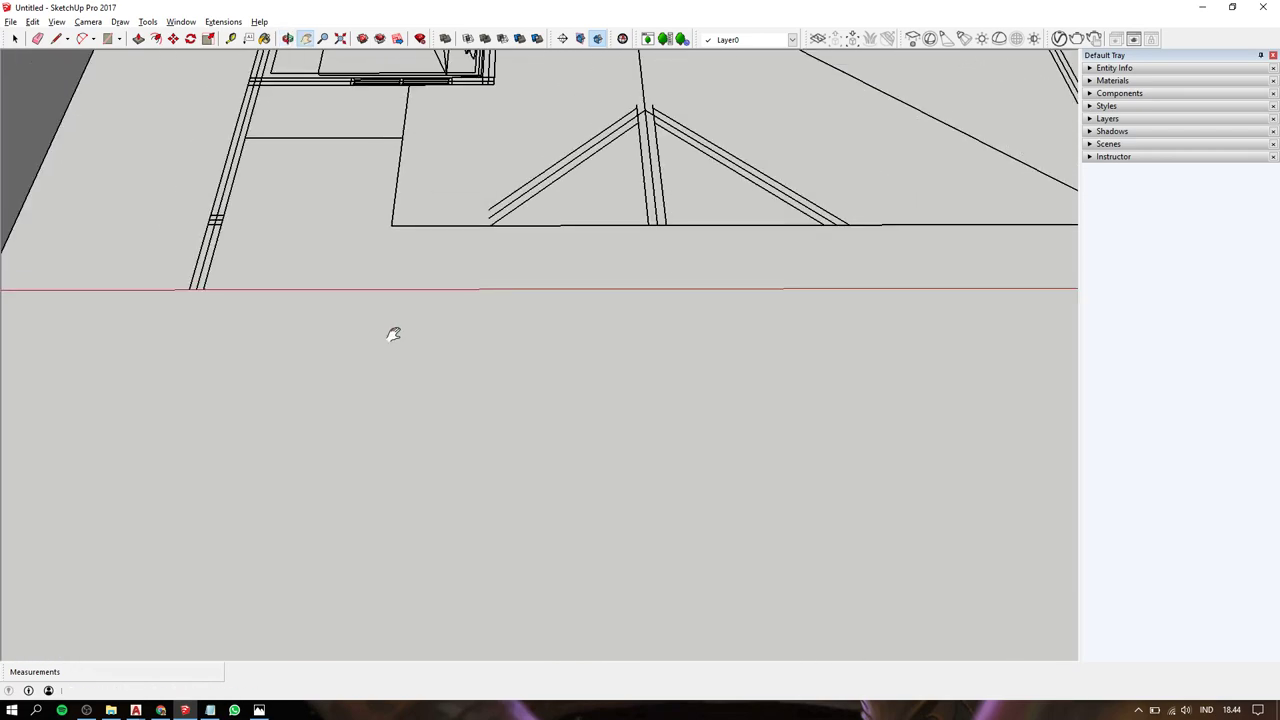
left_click_drag(392, 196, 431, 334)
scroll(414, 250, "up", 2)
scroll(393, 276, "up", 1)
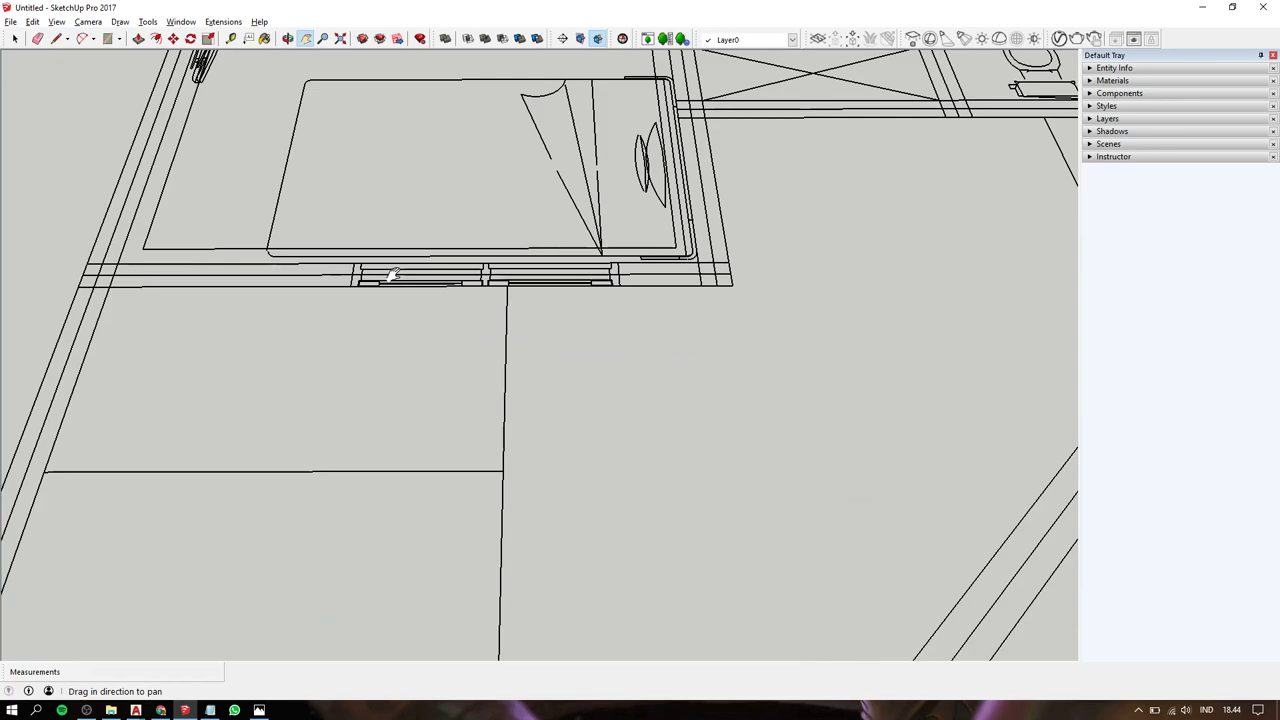
scroll(420, 283, "down", 2)
scroll(434, 360, "down", 2)
mouse_move(451, 286)
left_mouse_down()
mouse_move(451, 372)
mouse_move(486, 309)
left_mouse_up()
scroll(526, 371, "up", 3)
scroll(508, 447, "up", 2)
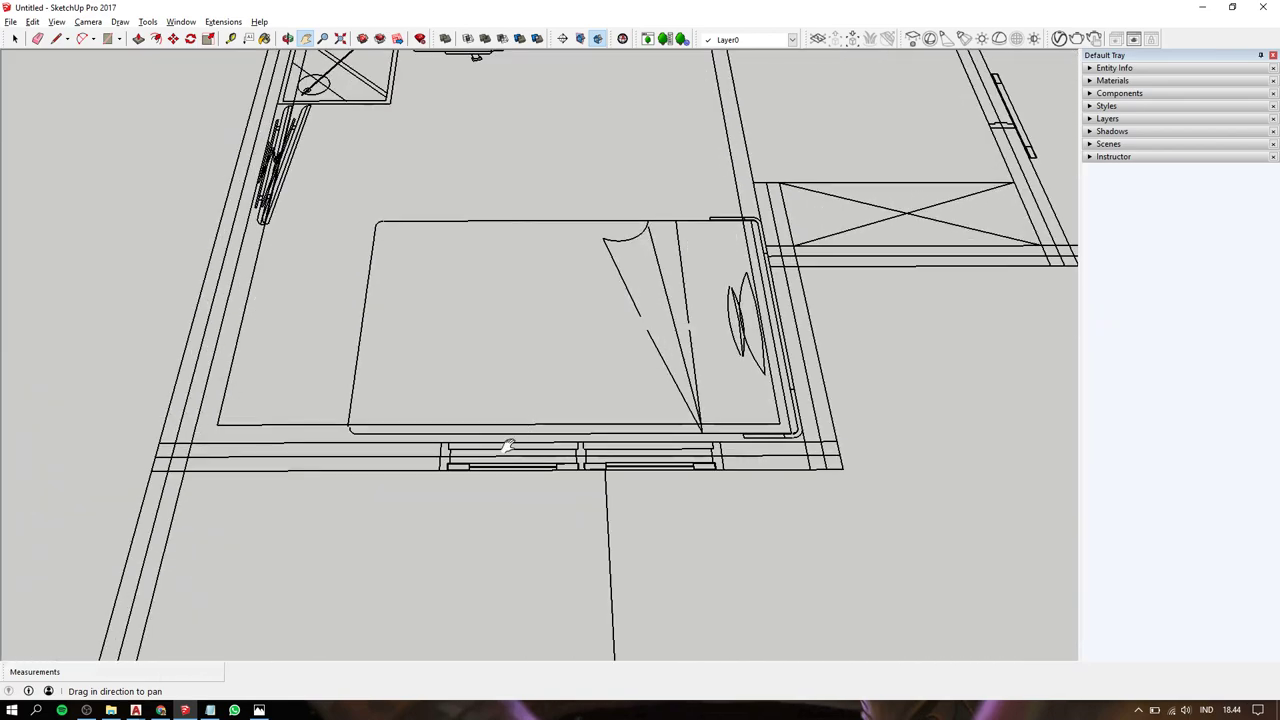
Draw a 2400 mm vertical edge from the window corner and lock the top edge along red.
key("l")
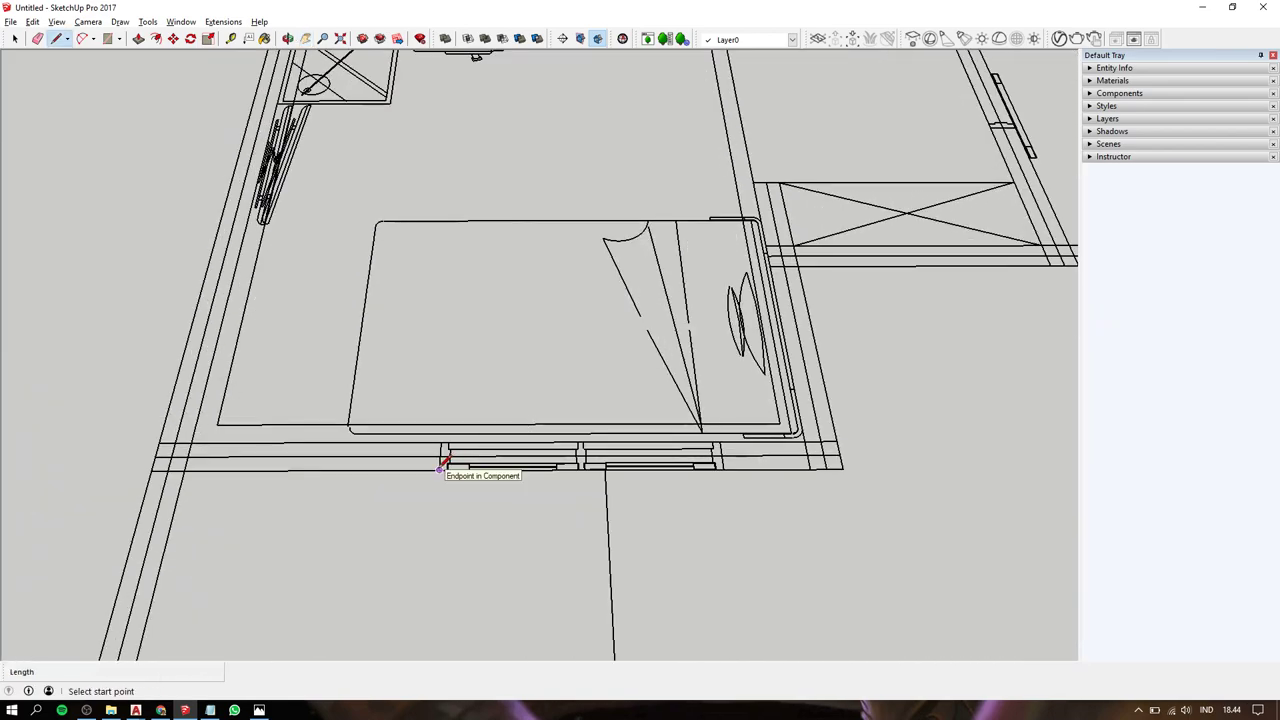
left_click(440, 468)
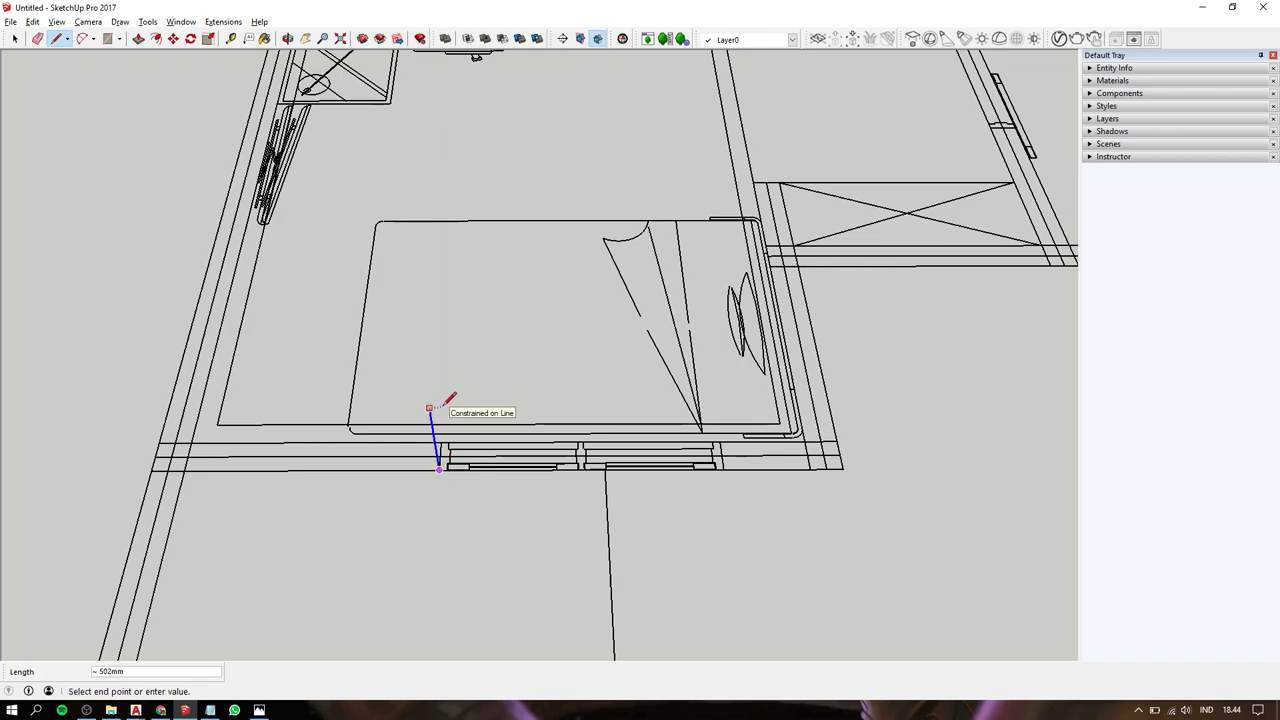
type("00")
key("Return")
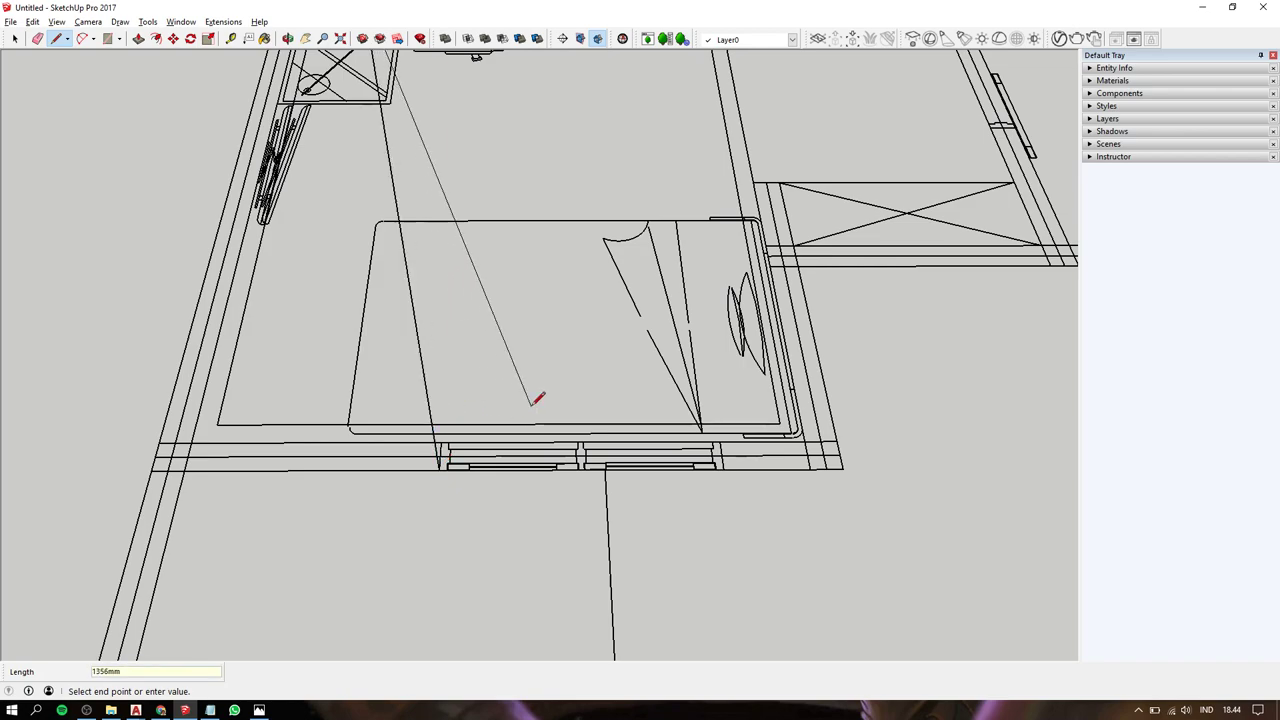
scroll(531, 397, "down", 3)
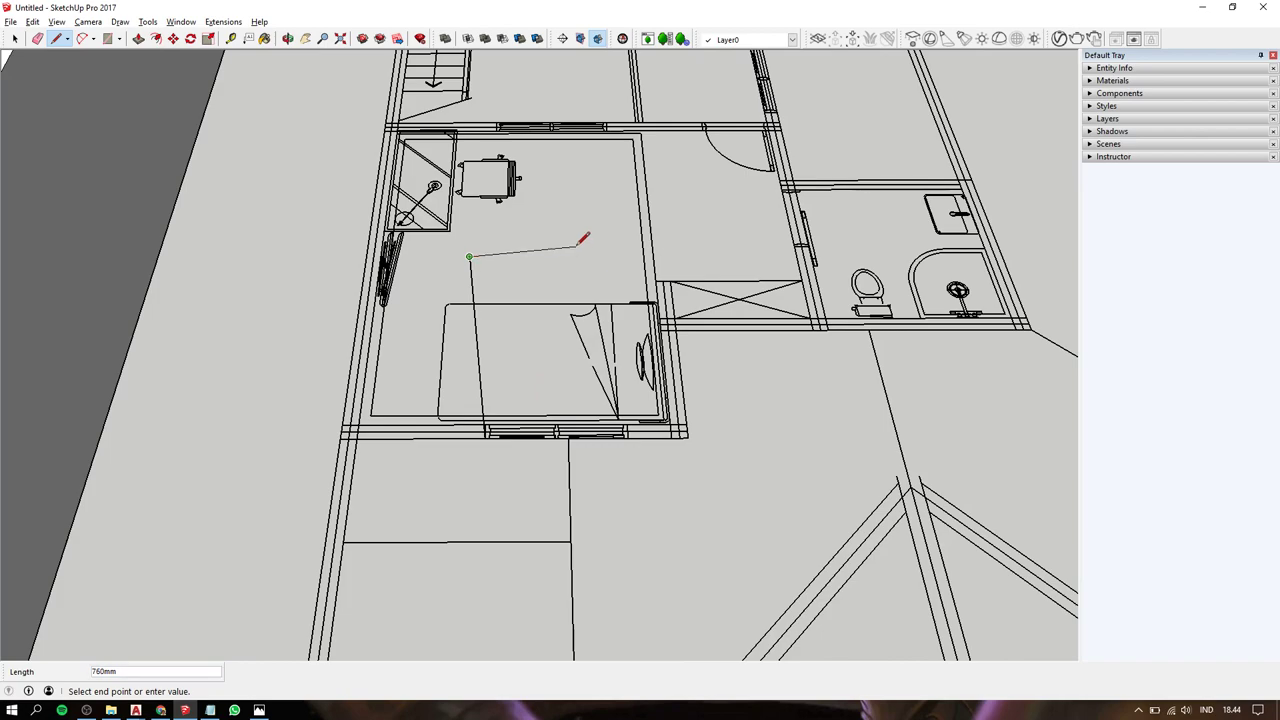
key("shift")
scroll(565, 430, "up", 1)
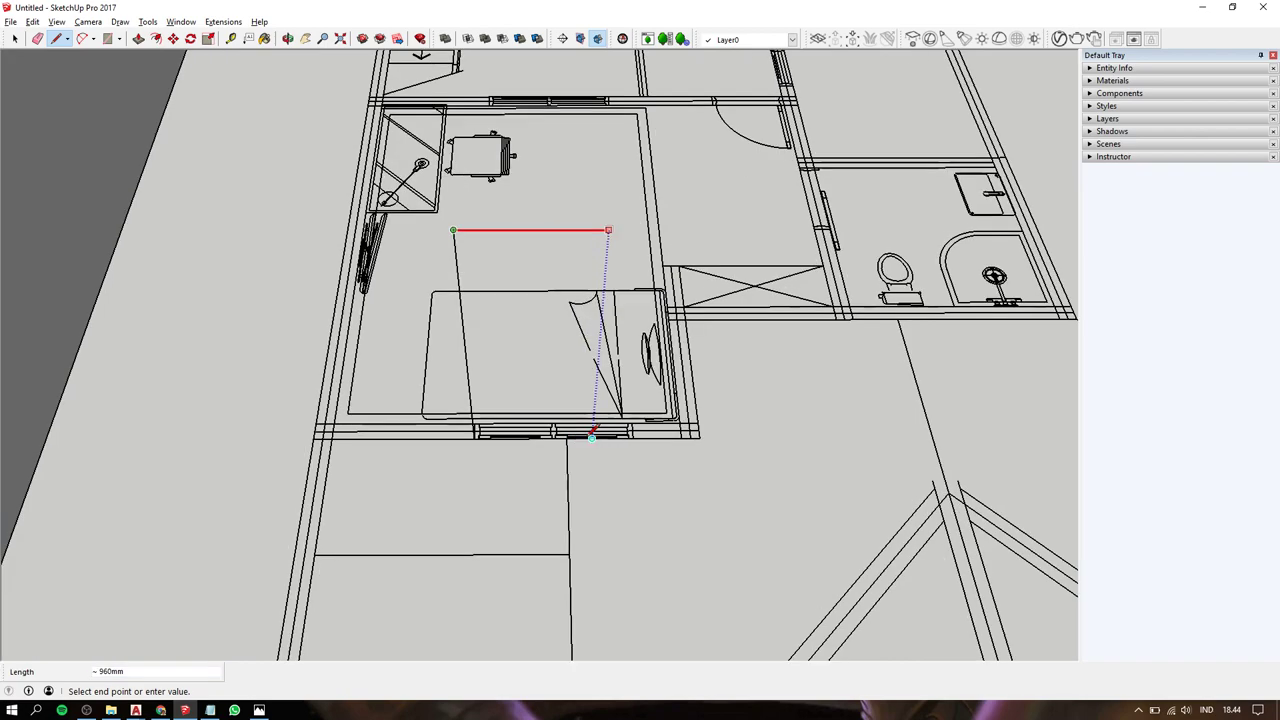
scroll(583, 437, "up", 2)
scroll(583, 437, "up", 2)
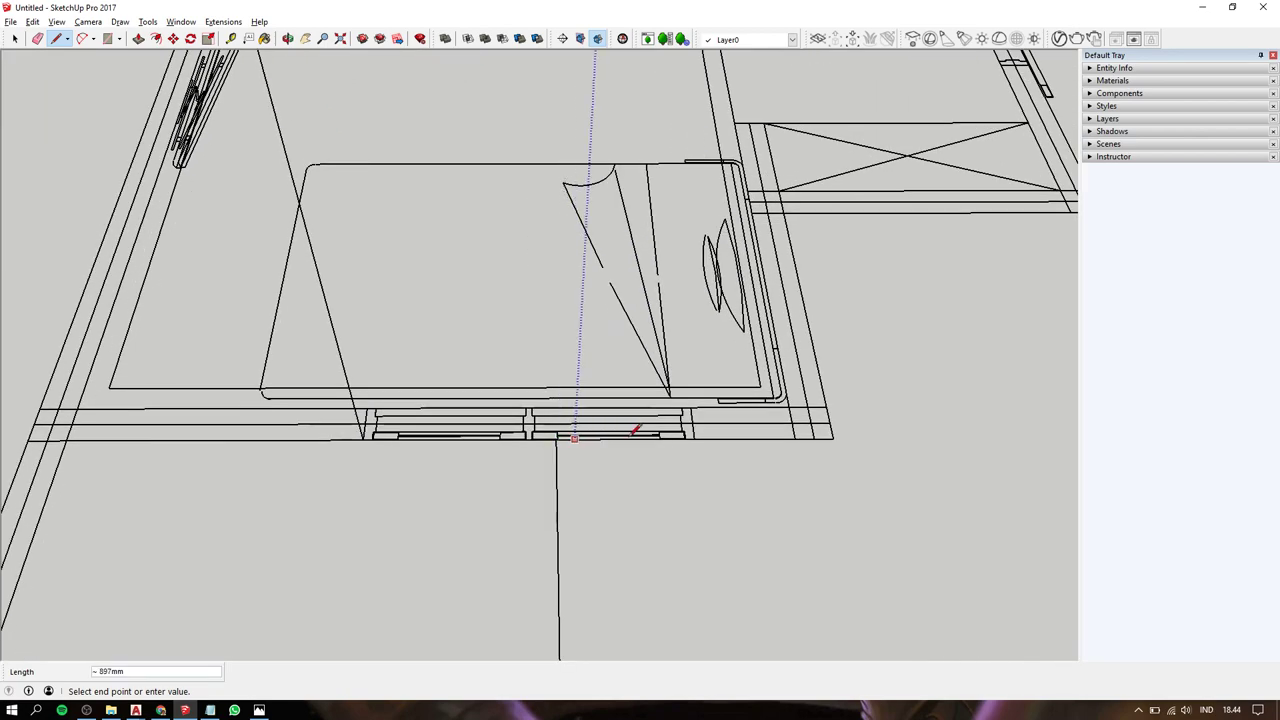
Complete the outline along the window bottom and delete its face, keeping only the edges.
left_click(697, 437)
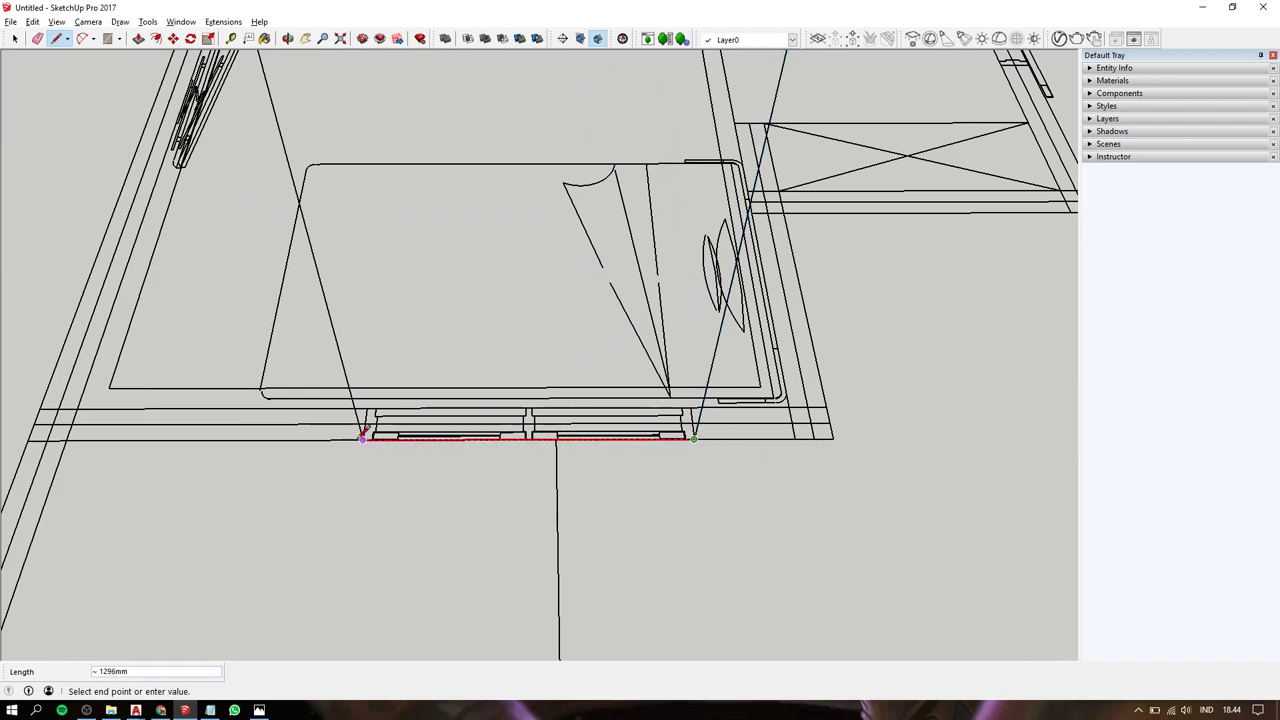
left_click(362, 439)
key("space")
left_click(491, 317)
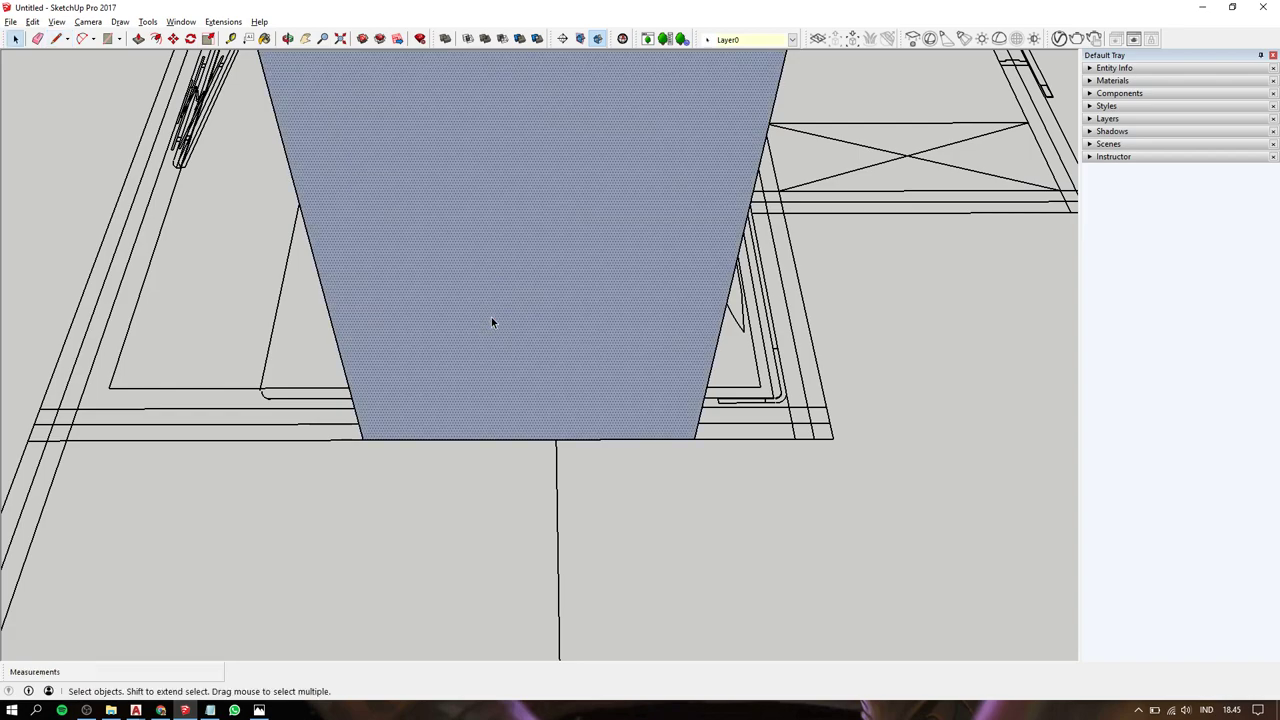
key("Delete")
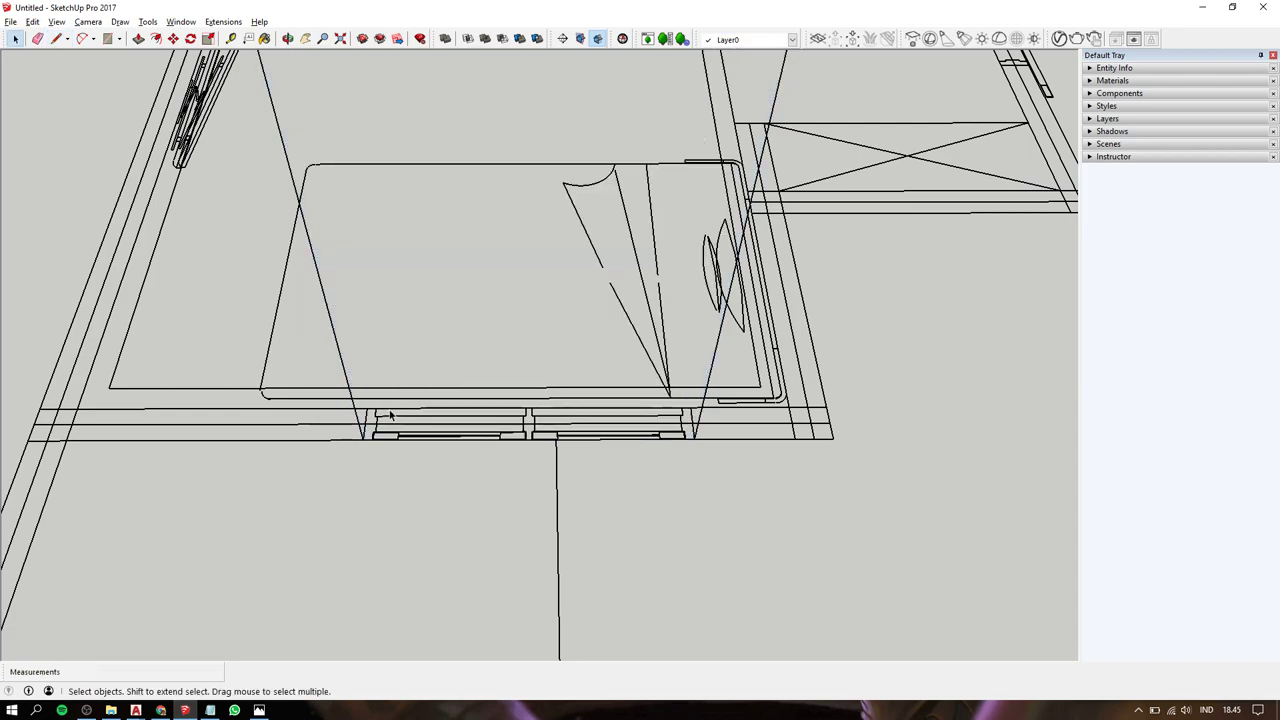
key("l")
scroll(375, 405, "up", 3)
Draw the frame profile at the left window jamb and delete the unwanted large face.
scroll(370, 420, "up", 2)
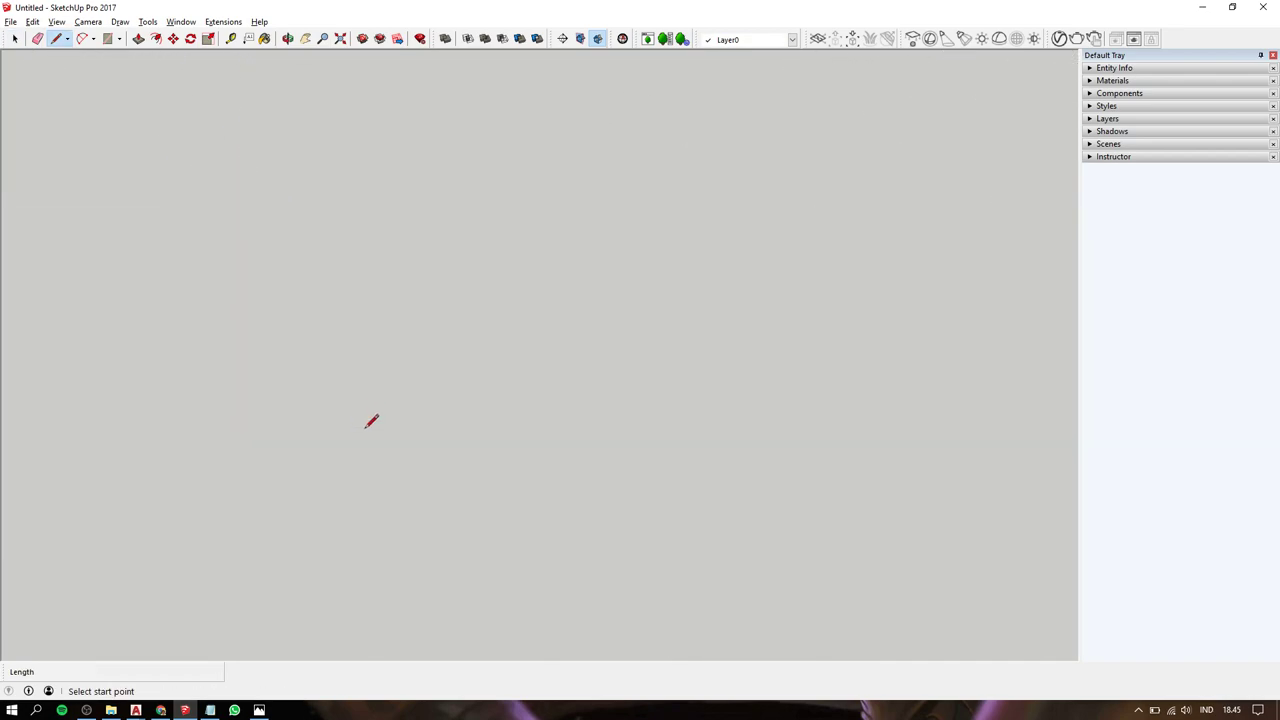
scroll(367, 426, "down", 3)
left_click(376, 436)
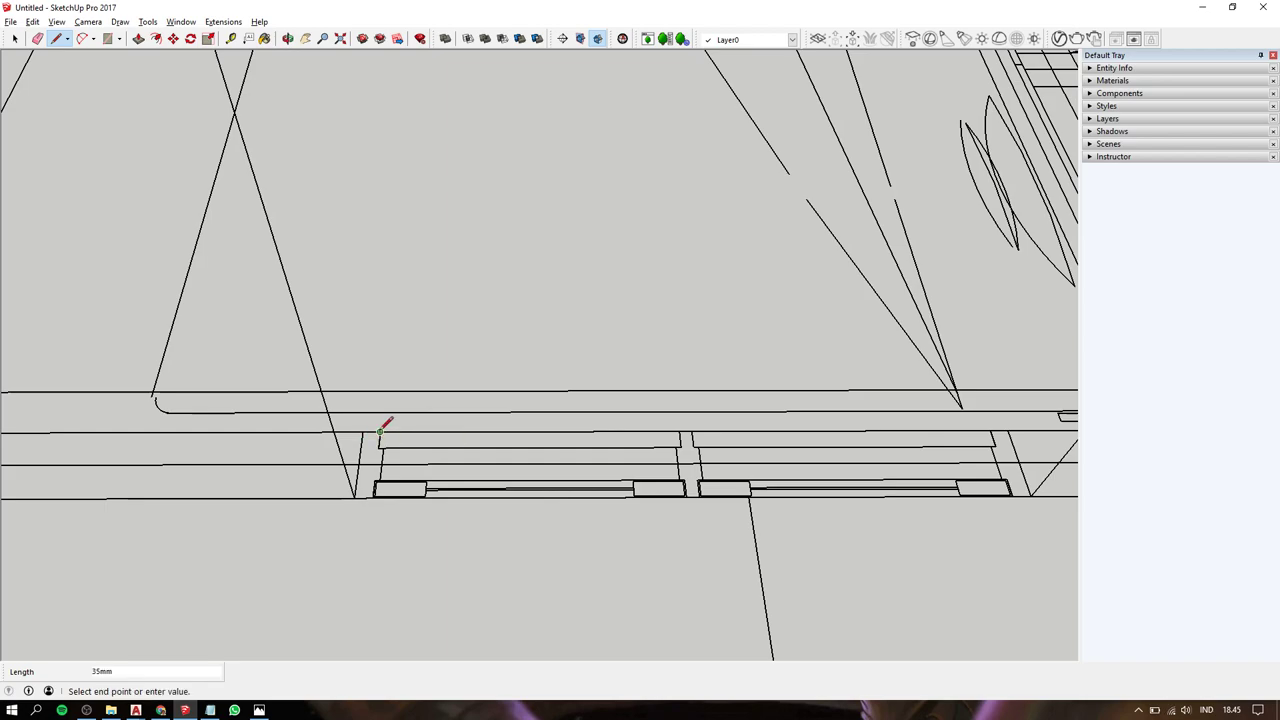
scroll(397, 447, "up", 3)
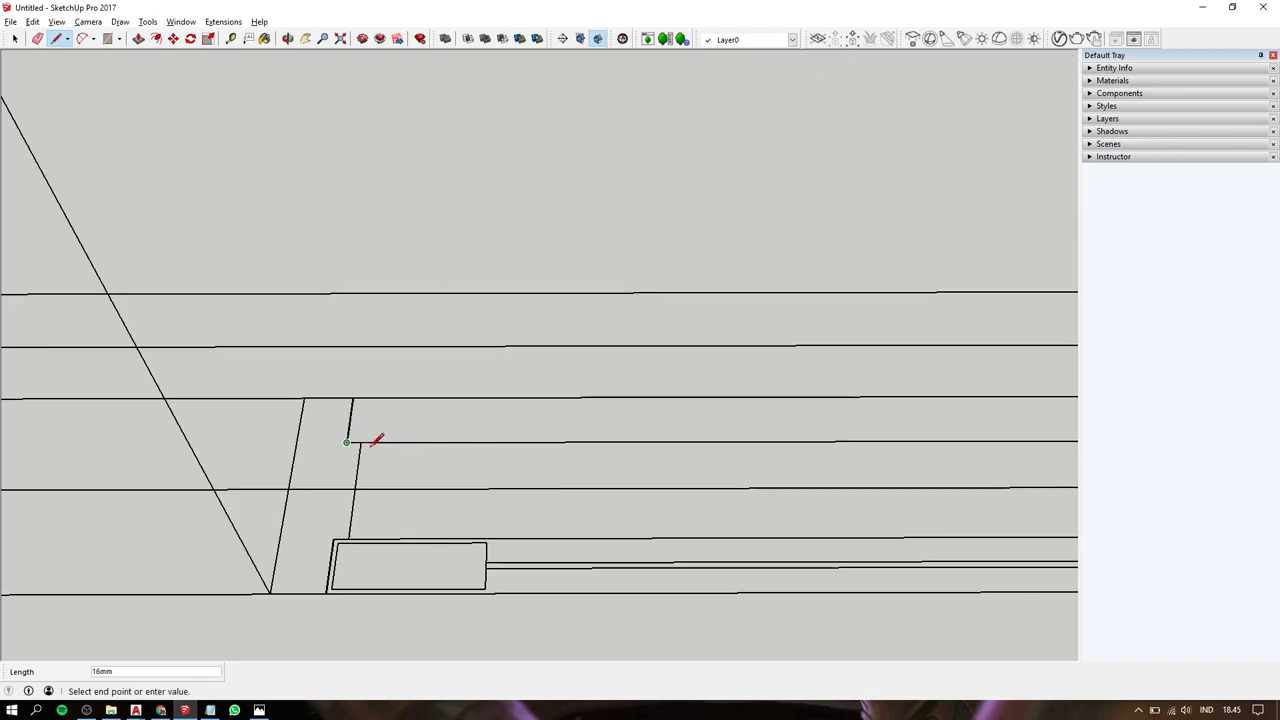
left_click(349, 538)
left_click(271, 593)
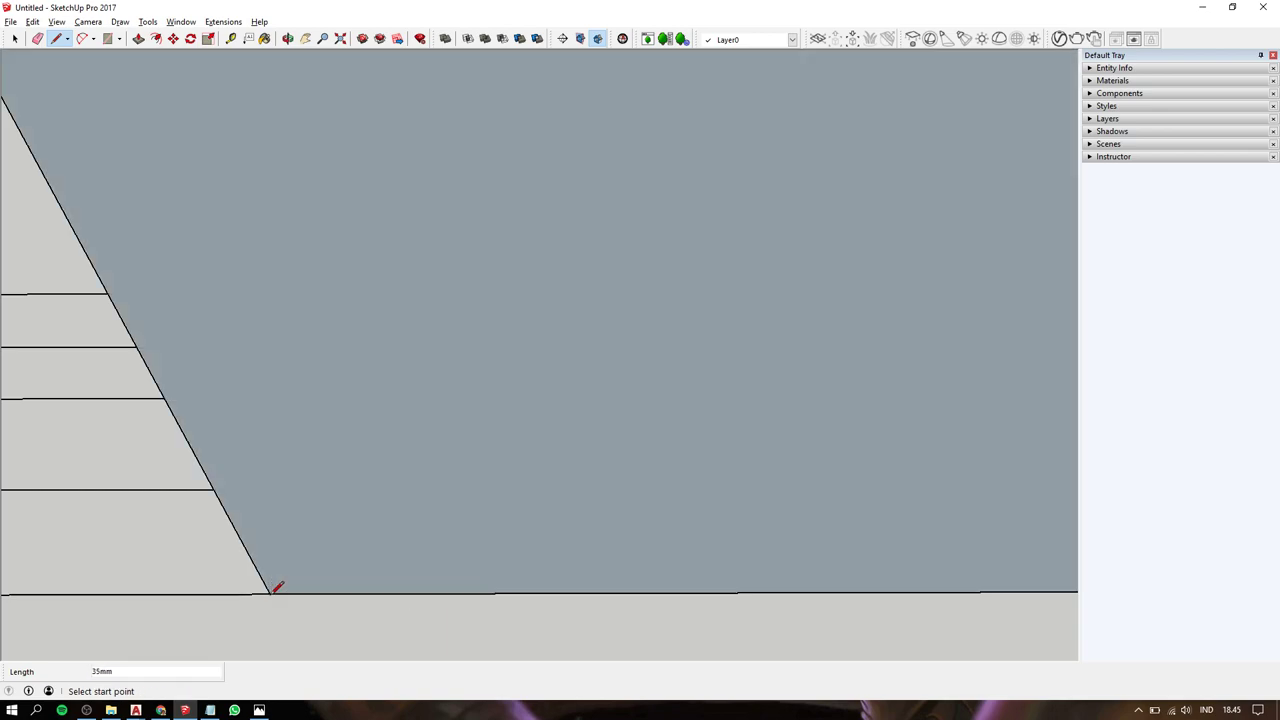
key("space")
left_click(316, 527)
key("Delete")
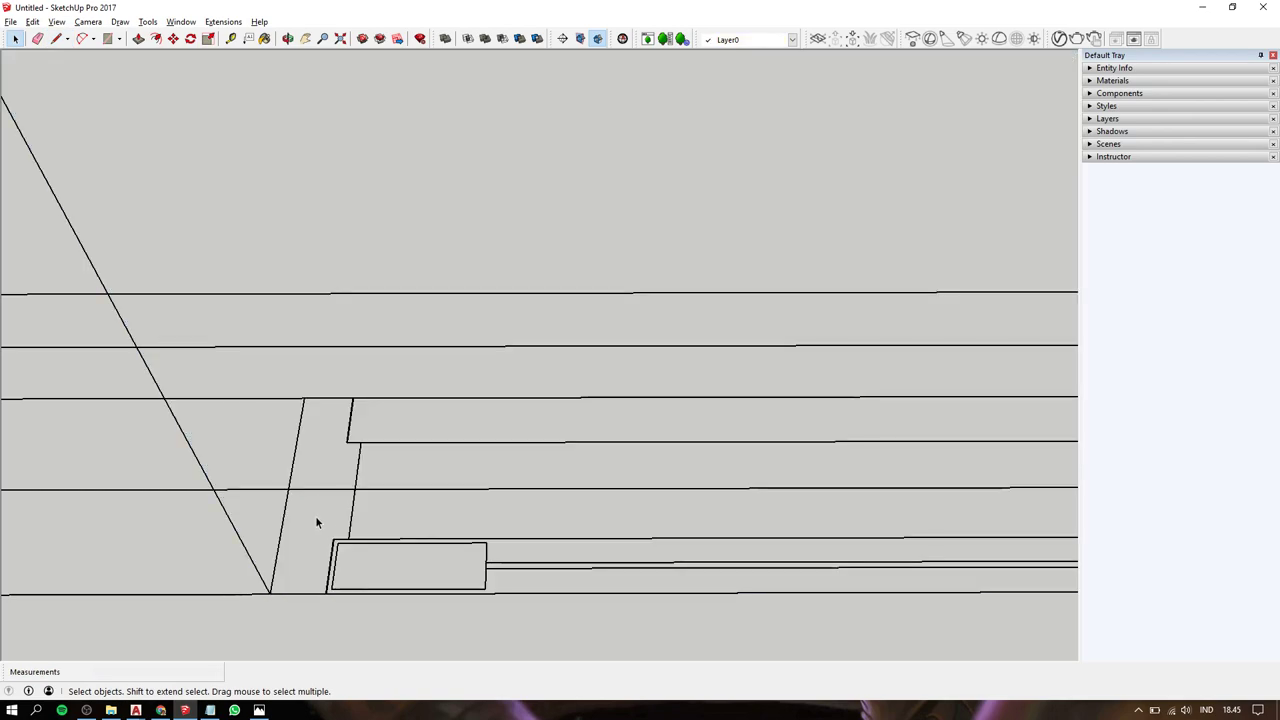
Close the narrow profile face with a line from its top endpoint and select it.
key("l")
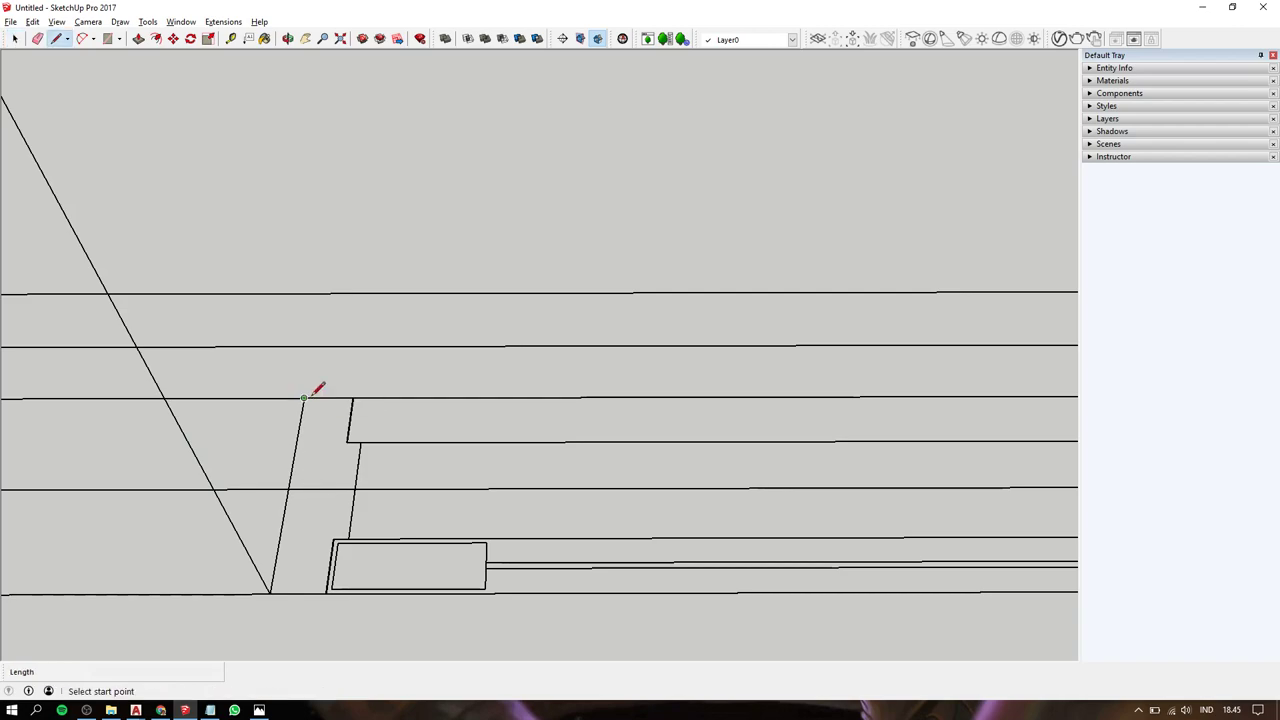
left_click(304, 397)
left_click(271, 593)
key("space")
left_click(325, 512)
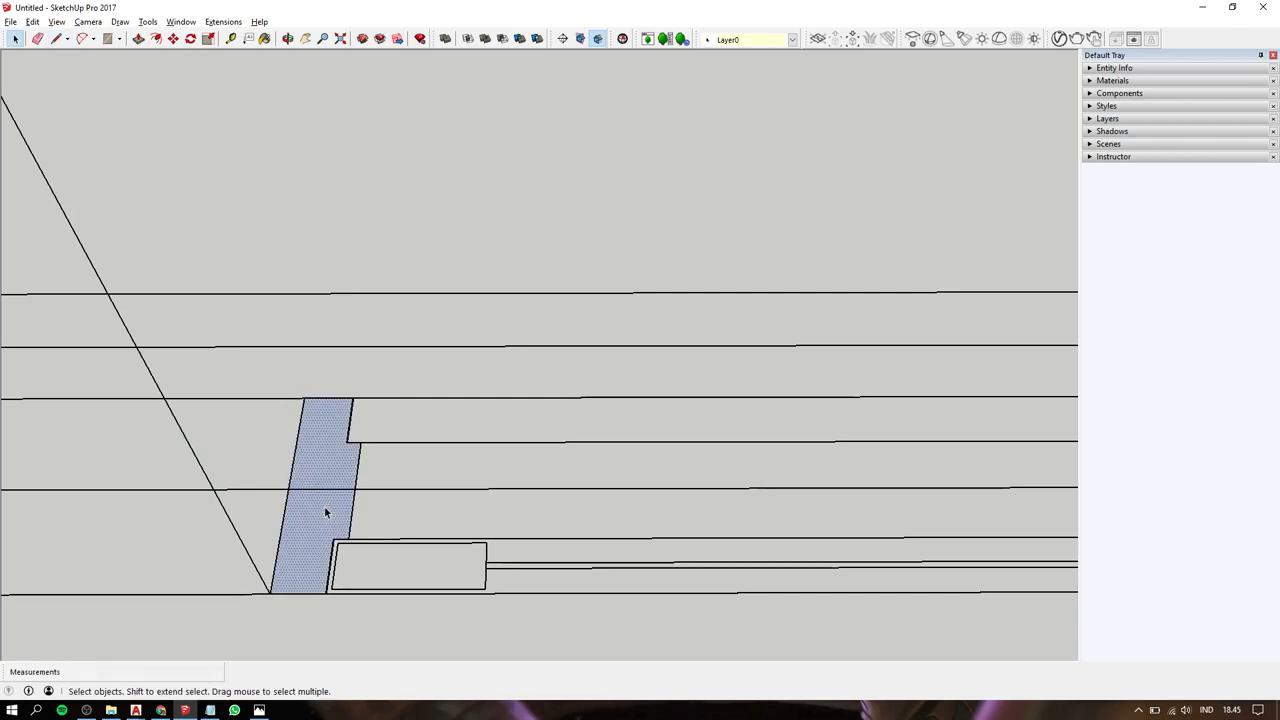
scroll(325, 512, "down", 2)
scroll(325, 512, "down", 2)
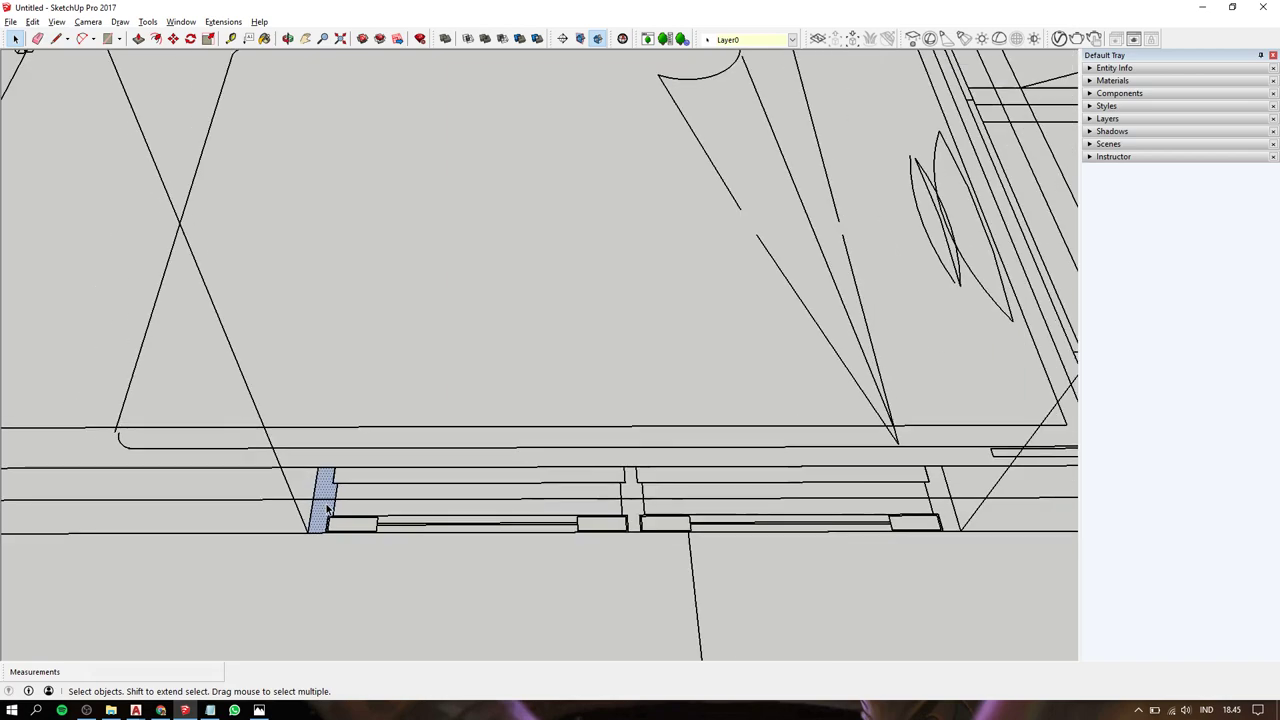
scroll(327, 508, "down", 2)
Try sweeping the profile along the outline, dismiss the invalid-path warning, and cancel the stray bar extrusion.
double_click(327, 512)
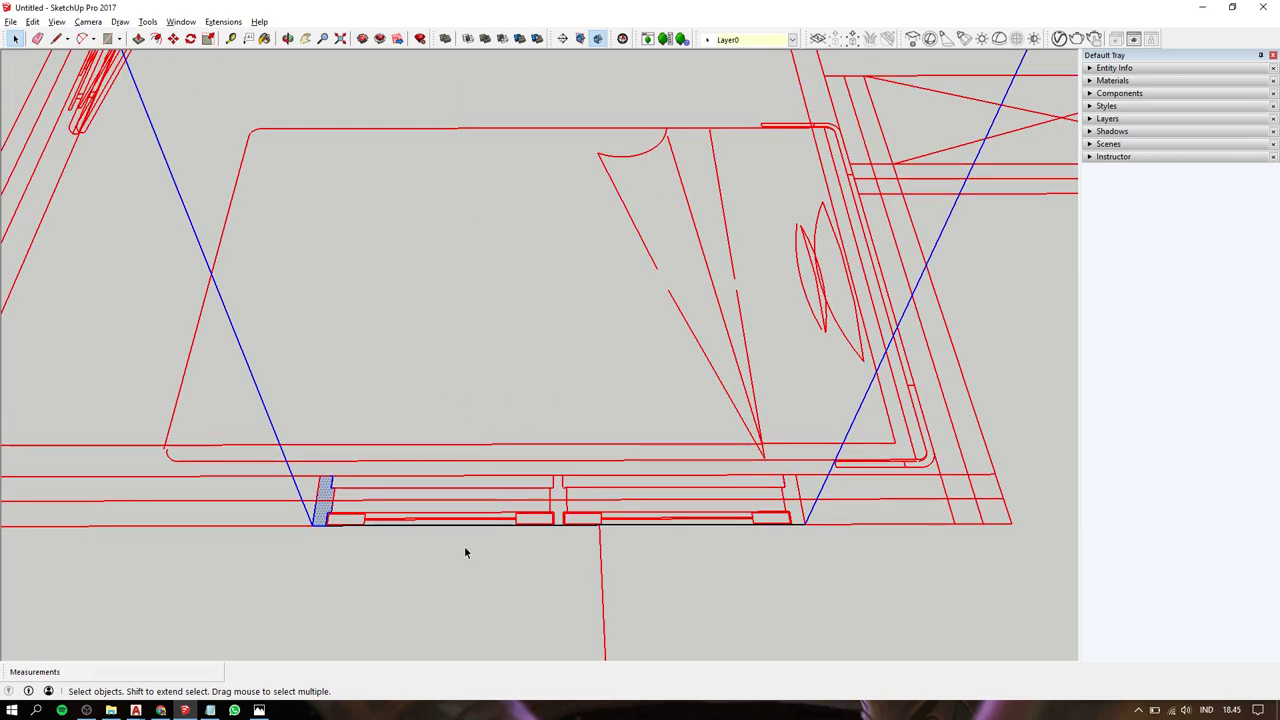
key("p")
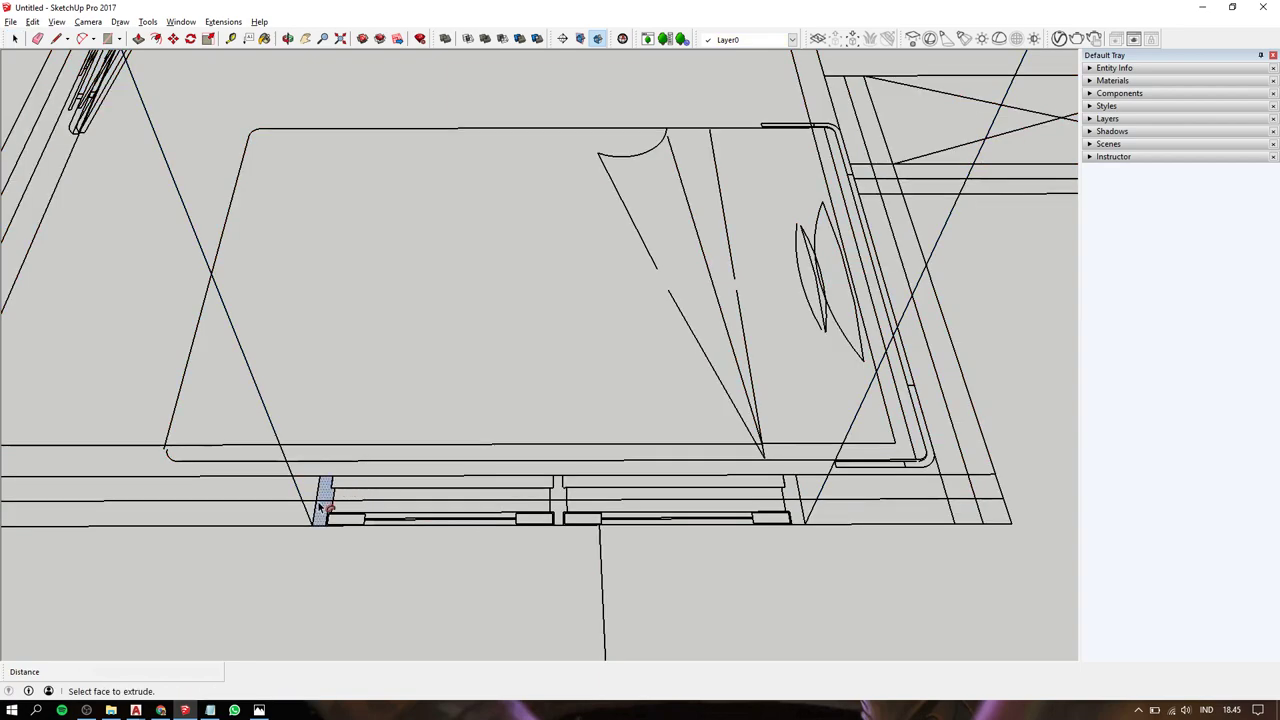
left_click(322, 507)
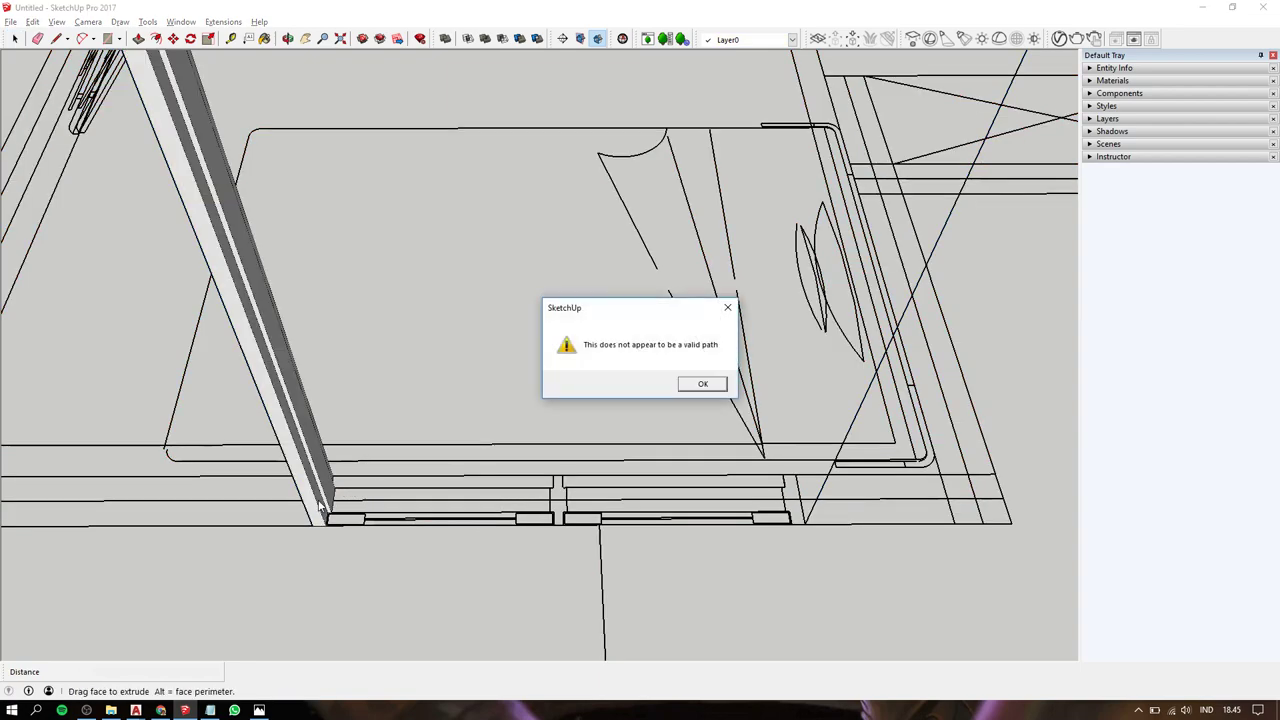
left_click(706, 384)
scroll(340, 503, "down", 5)
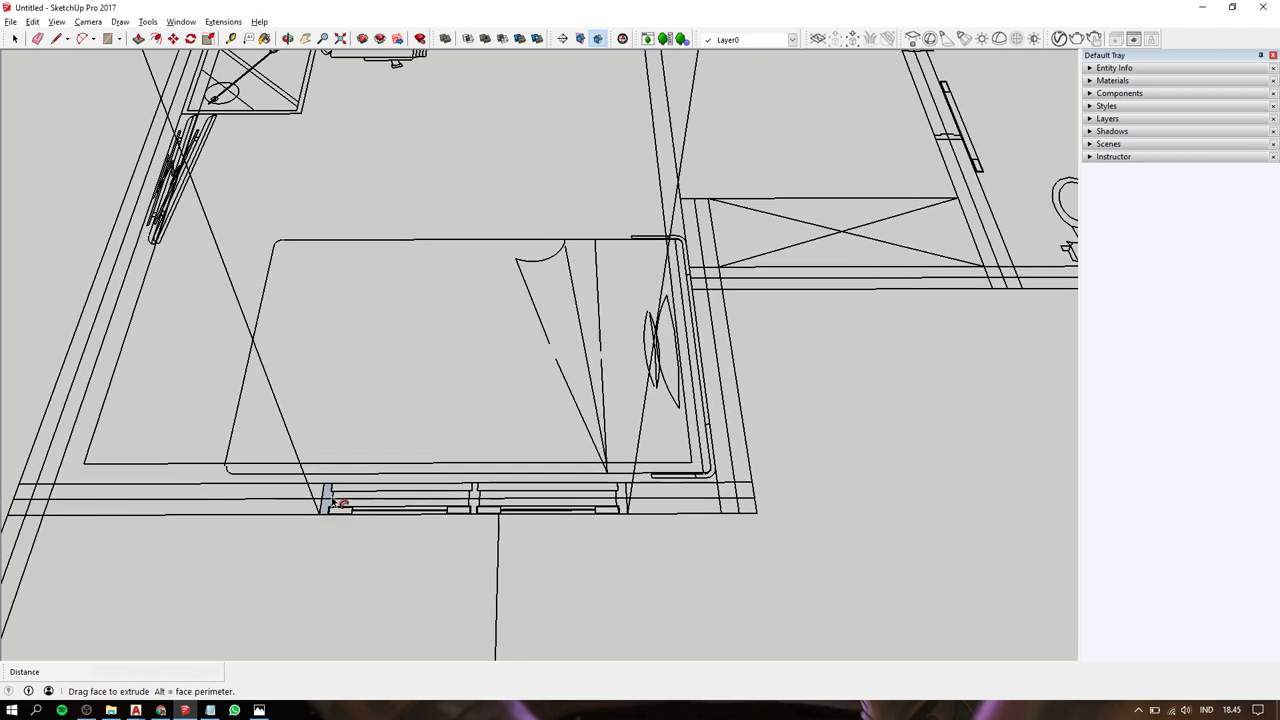
left_click_drag(340, 503, 512, 365)
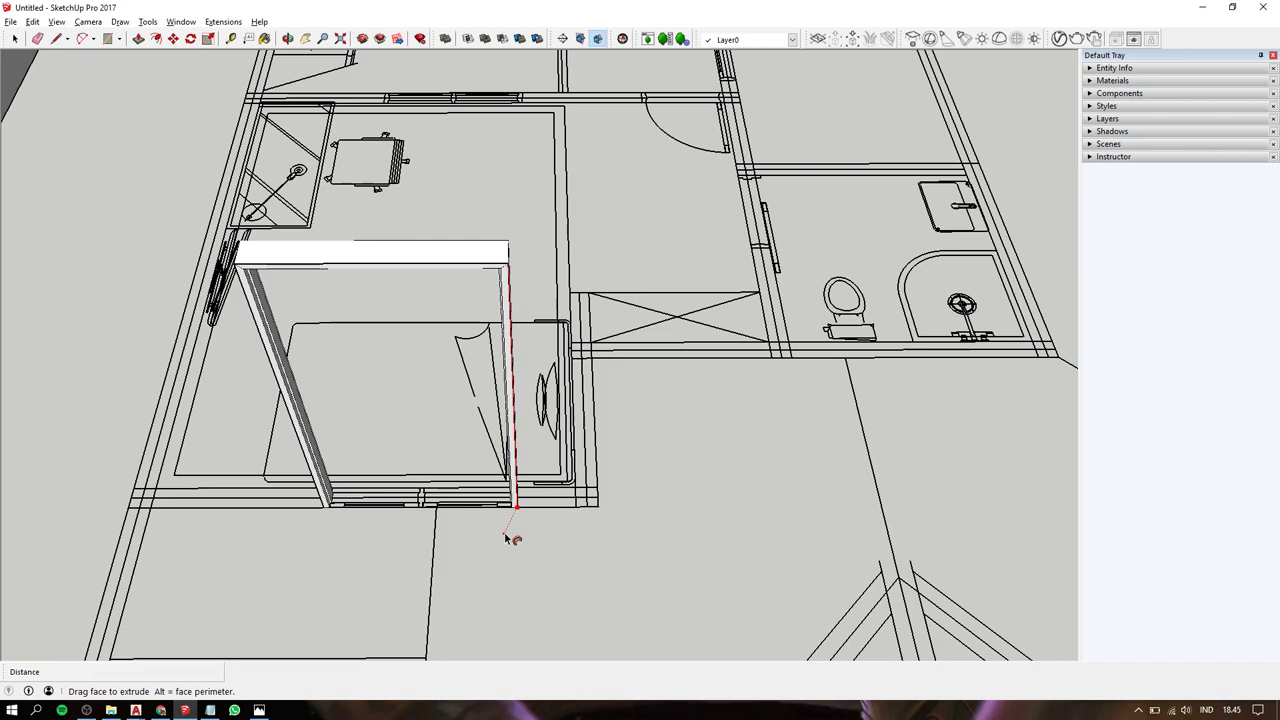
key("space")
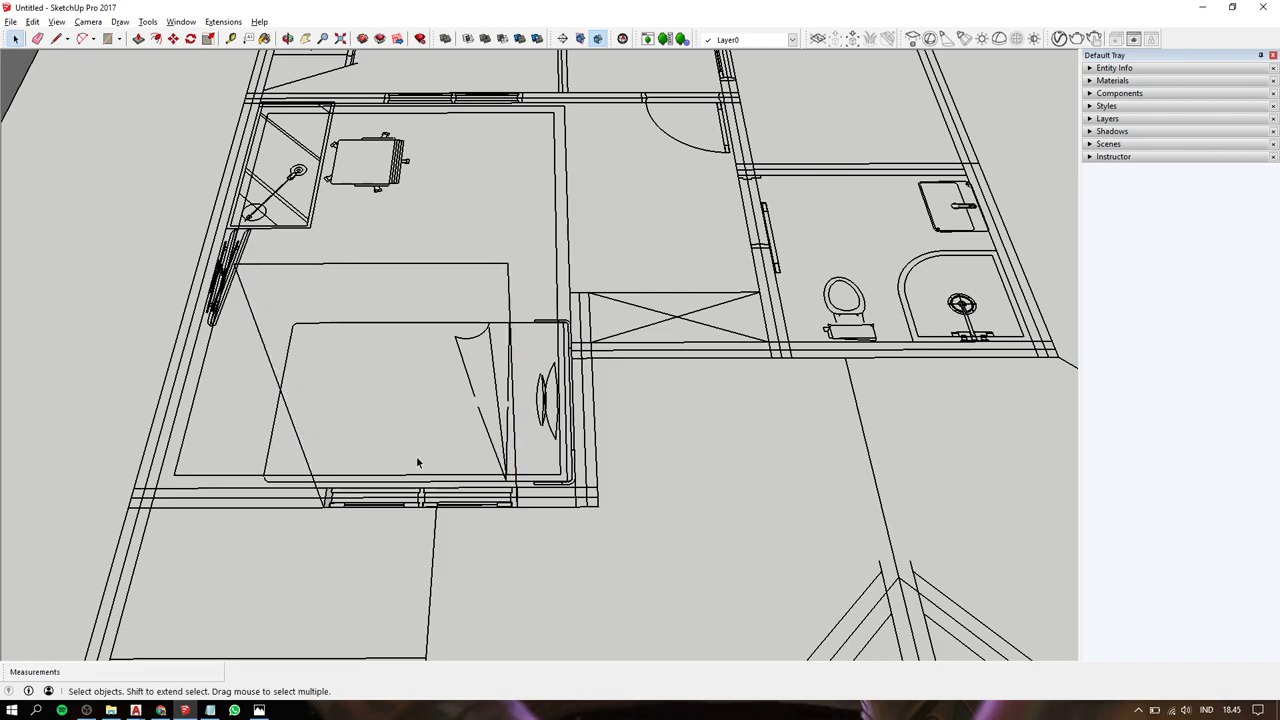
scroll(340, 503, "up", 5)
scroll(309, 480, "down", 2)
Copy the profile face up onto the diagonal edge and delete the original at the wall.
left_click_drag(263, 451, 414, 583)
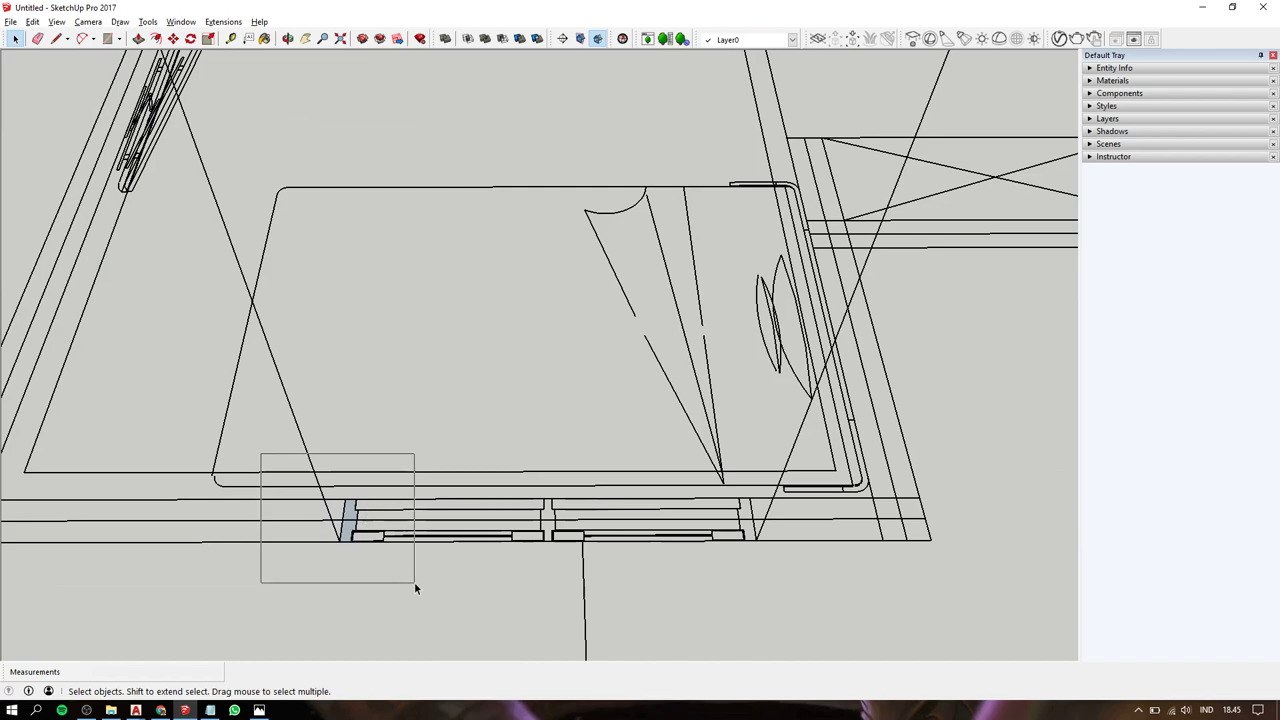
scroll(364, 513, "up", 2)
key("m")
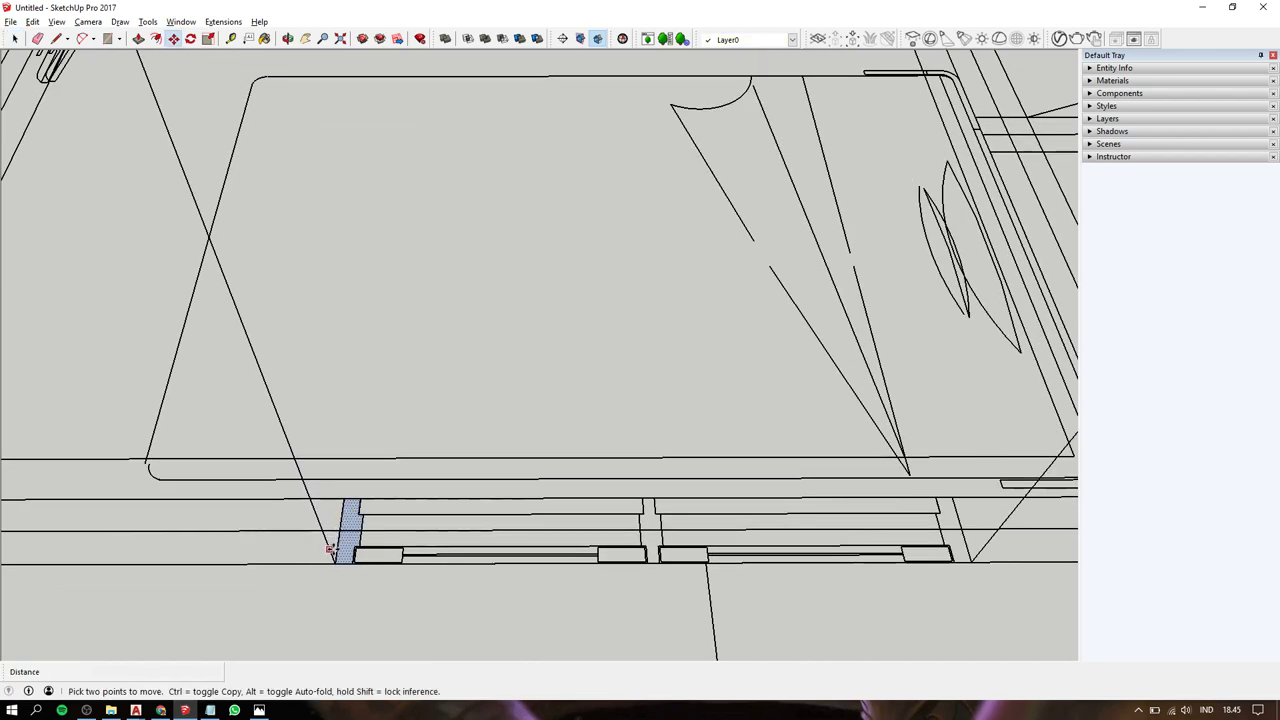
left_click(335, 560)
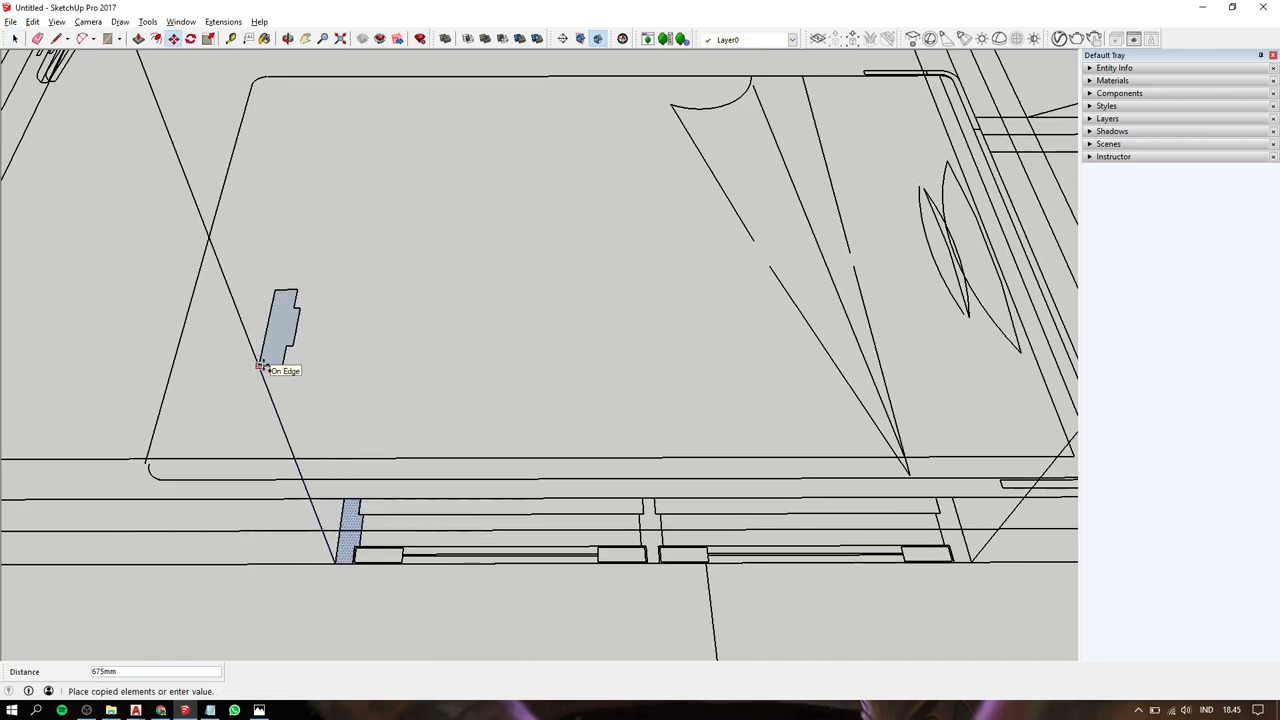
left_click(260, 365)
key("space")
left_click_drag(303, 486, 405, 635)
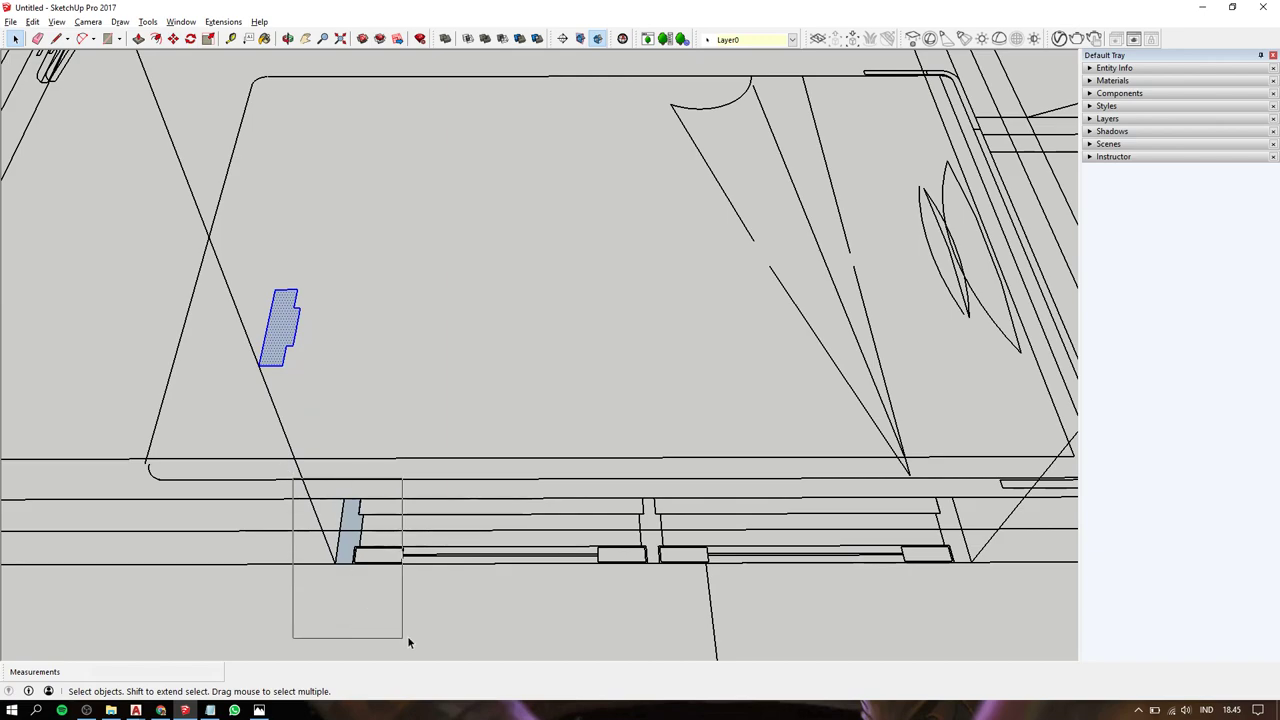
key("Delete")
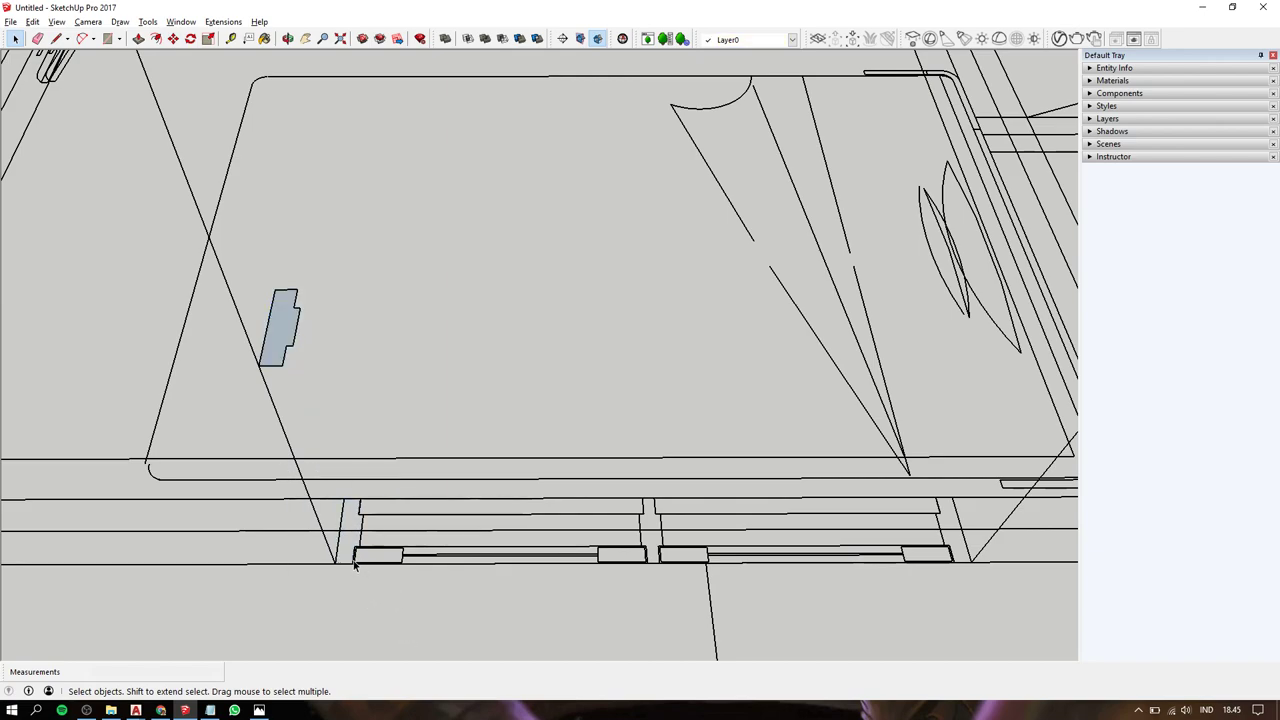
triple_click(303, 483)
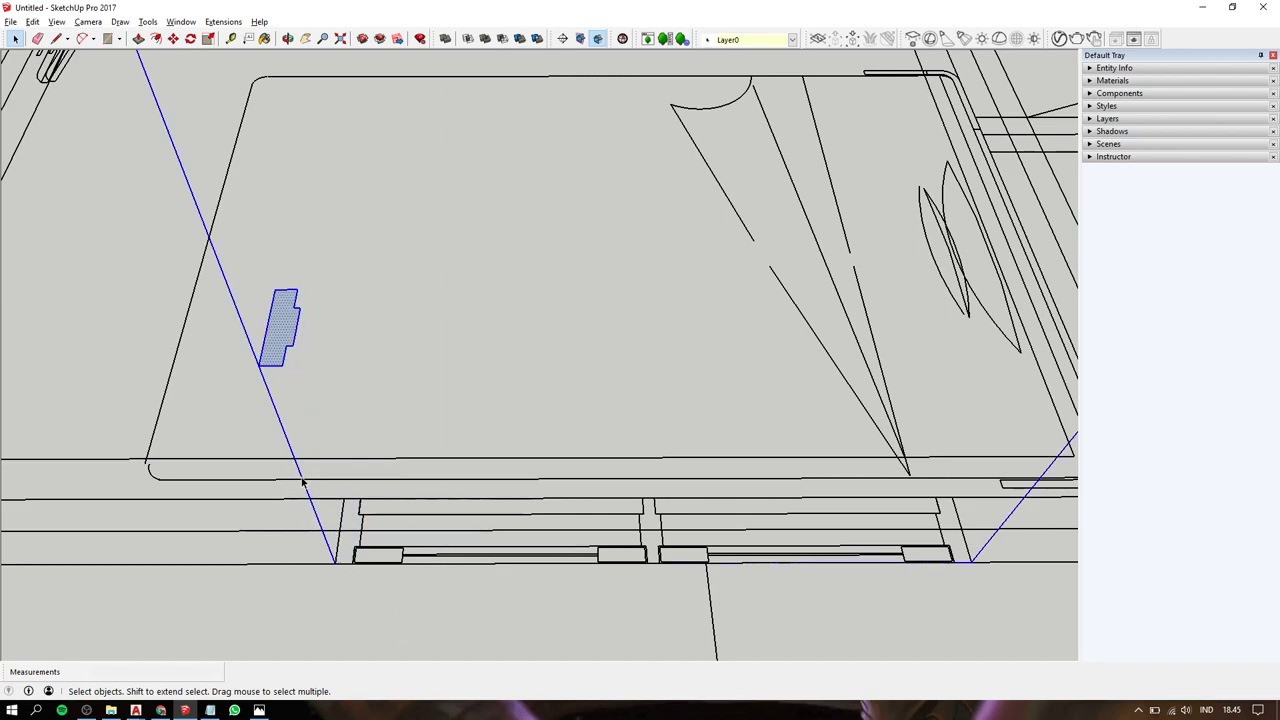
Redraw the 1296 mm bottom edge and select the profile face with its connected path.
key("l")
left_click(335, 563)
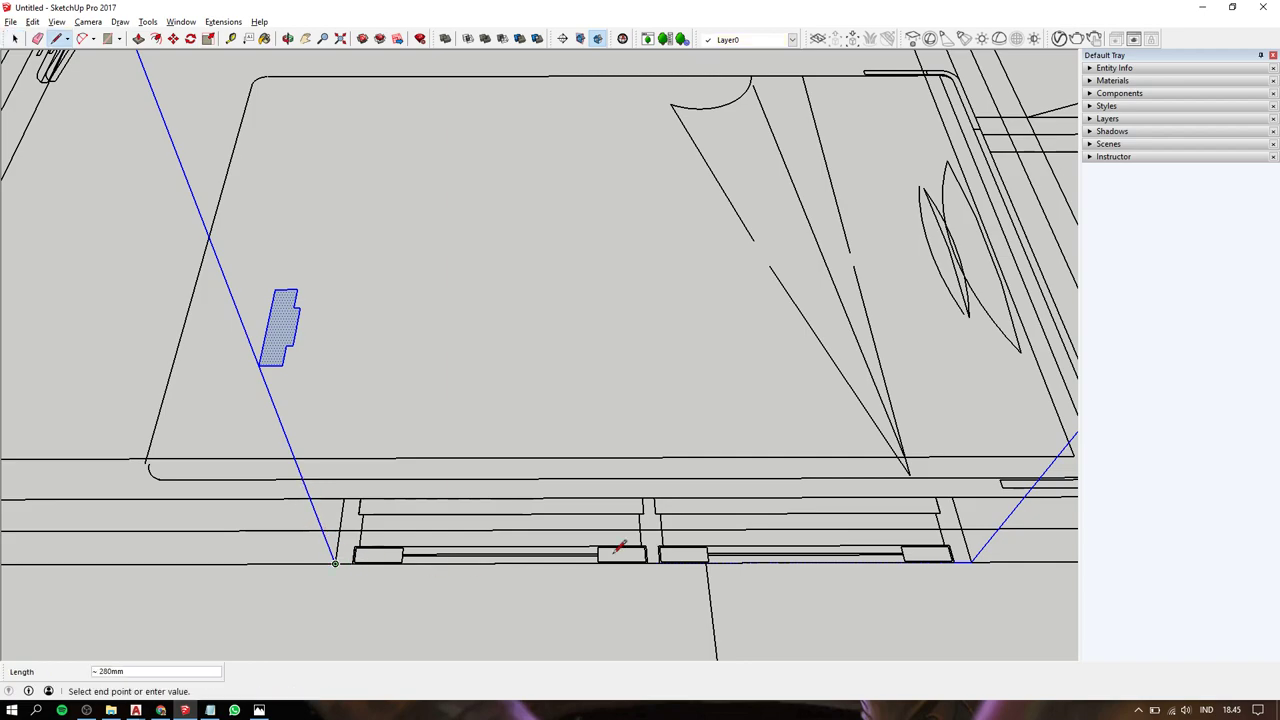
left_click(971, 562)
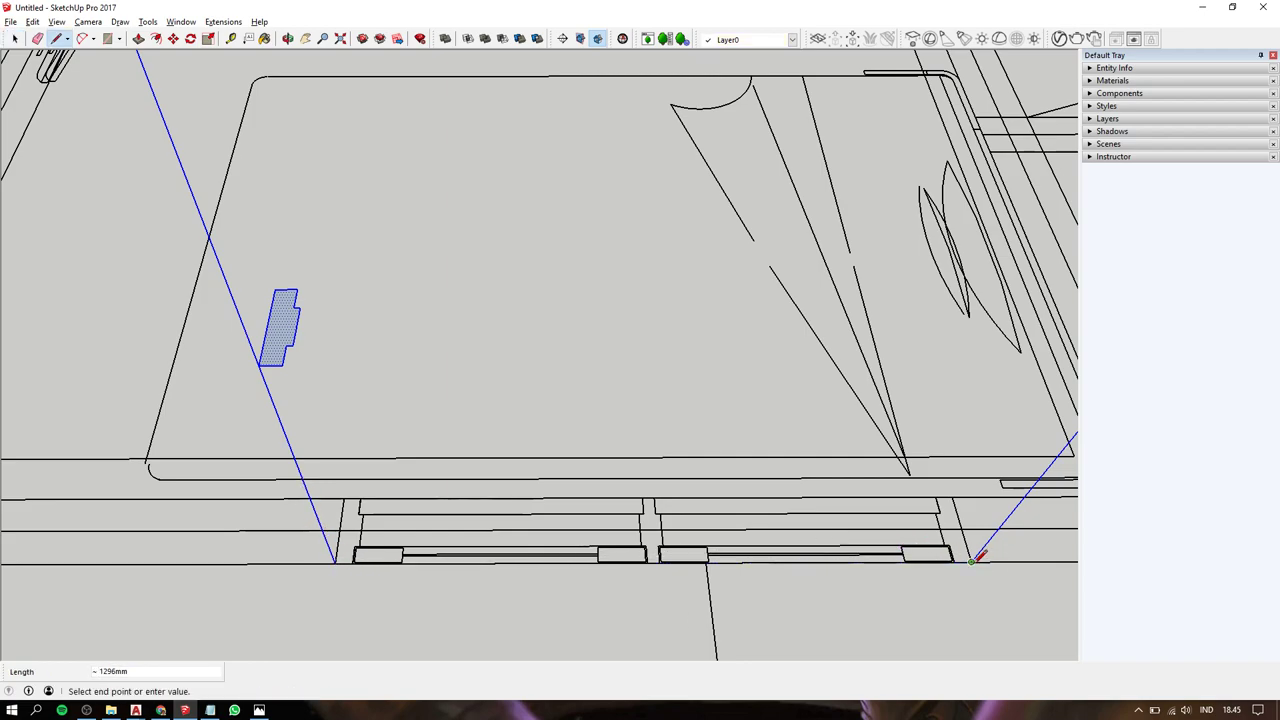
key("space")
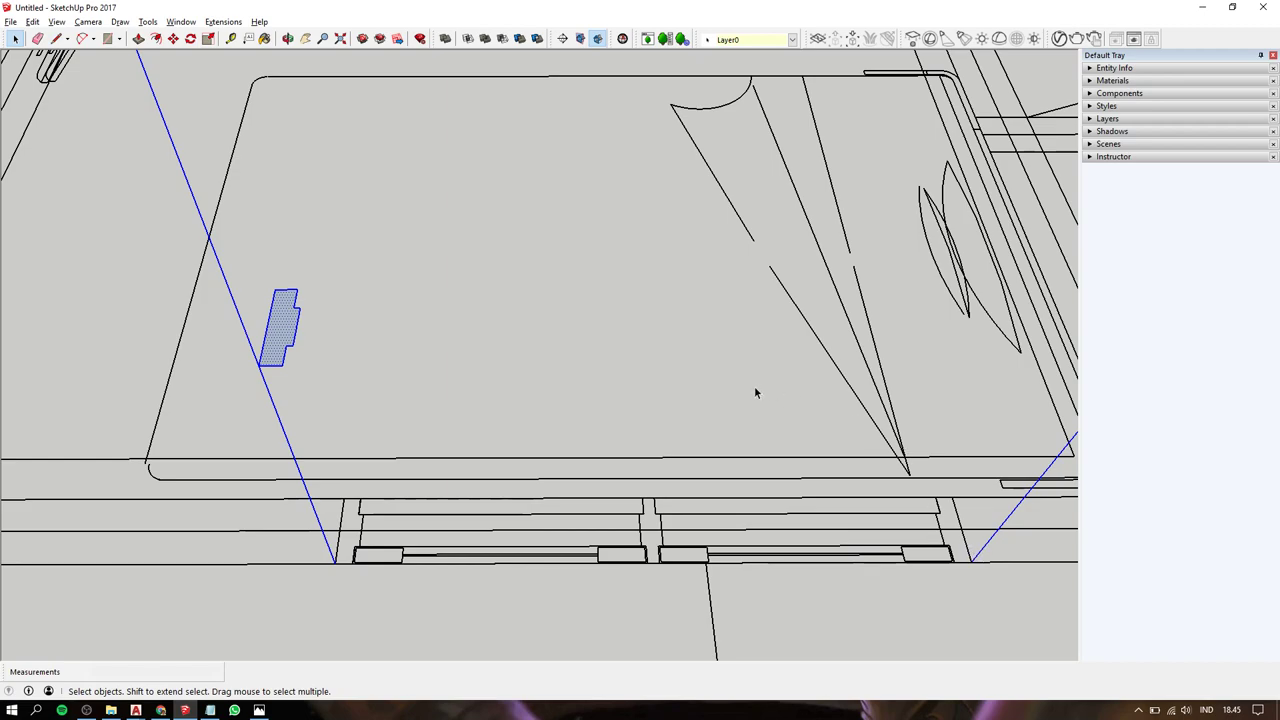
left_click(755, 393)
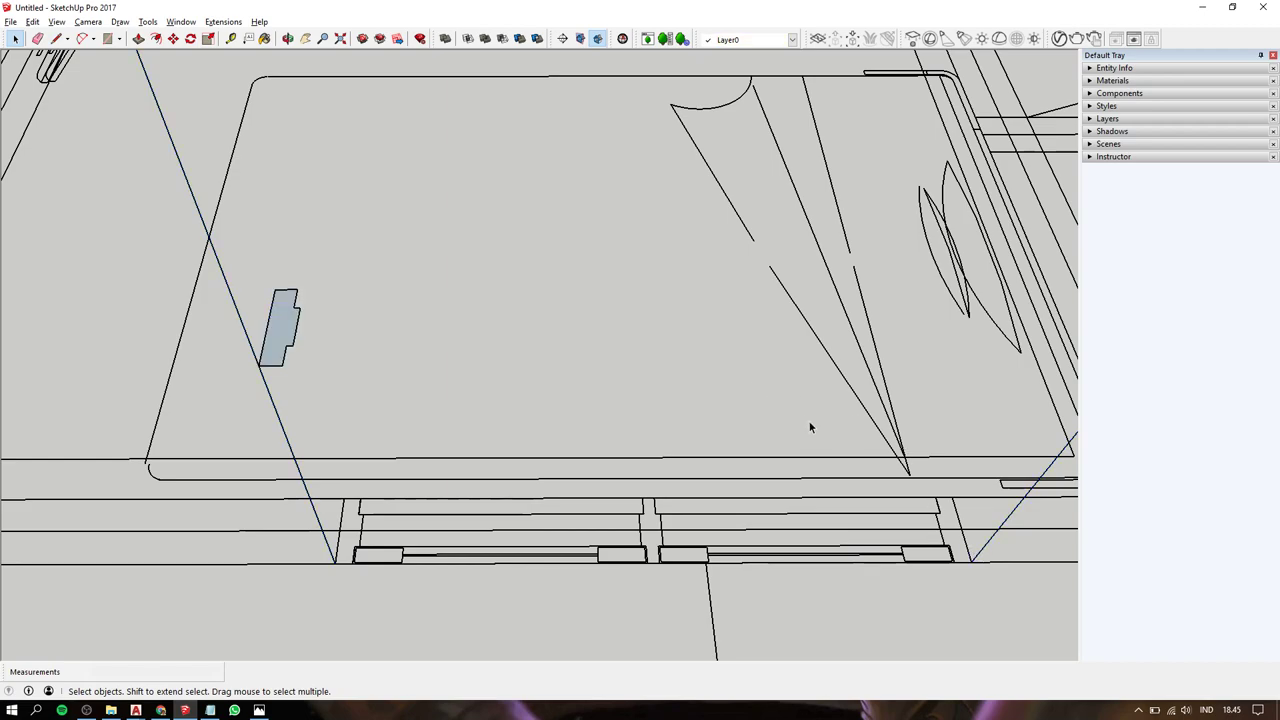
triple_click(1016, 513)
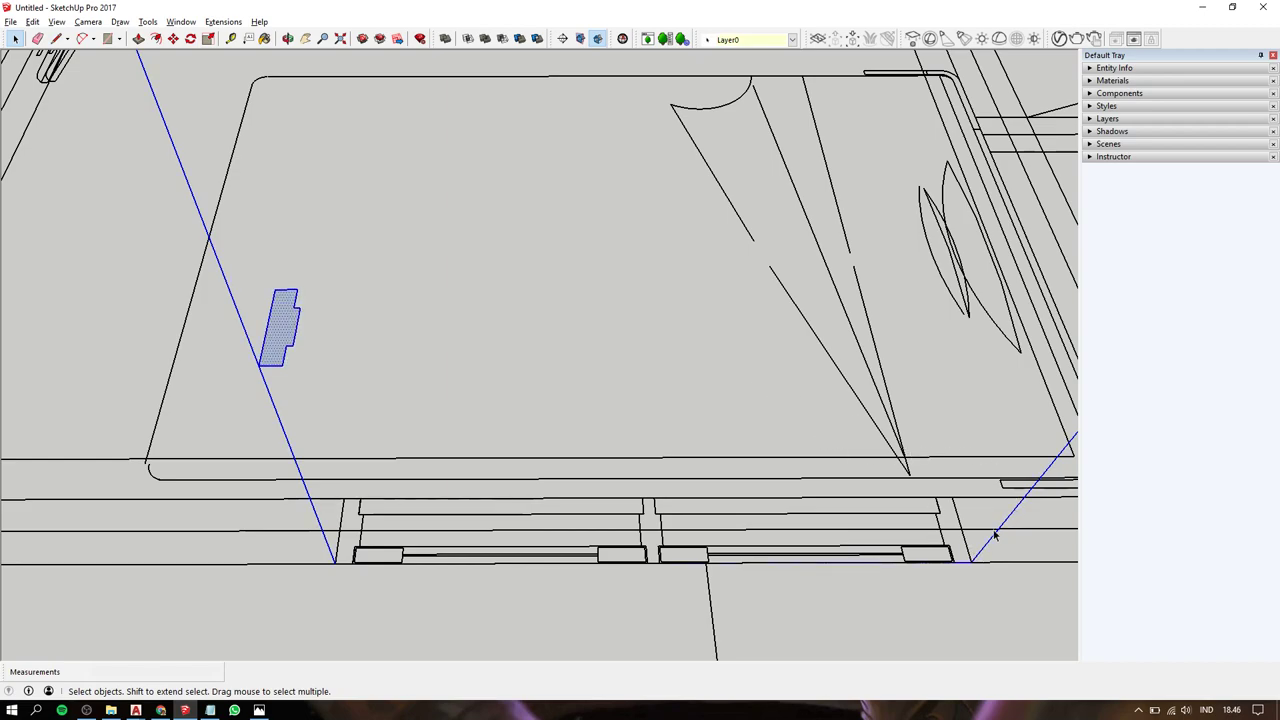
scroll(949, 570, "up", 3)
scroll(954, 567, "down", 3)
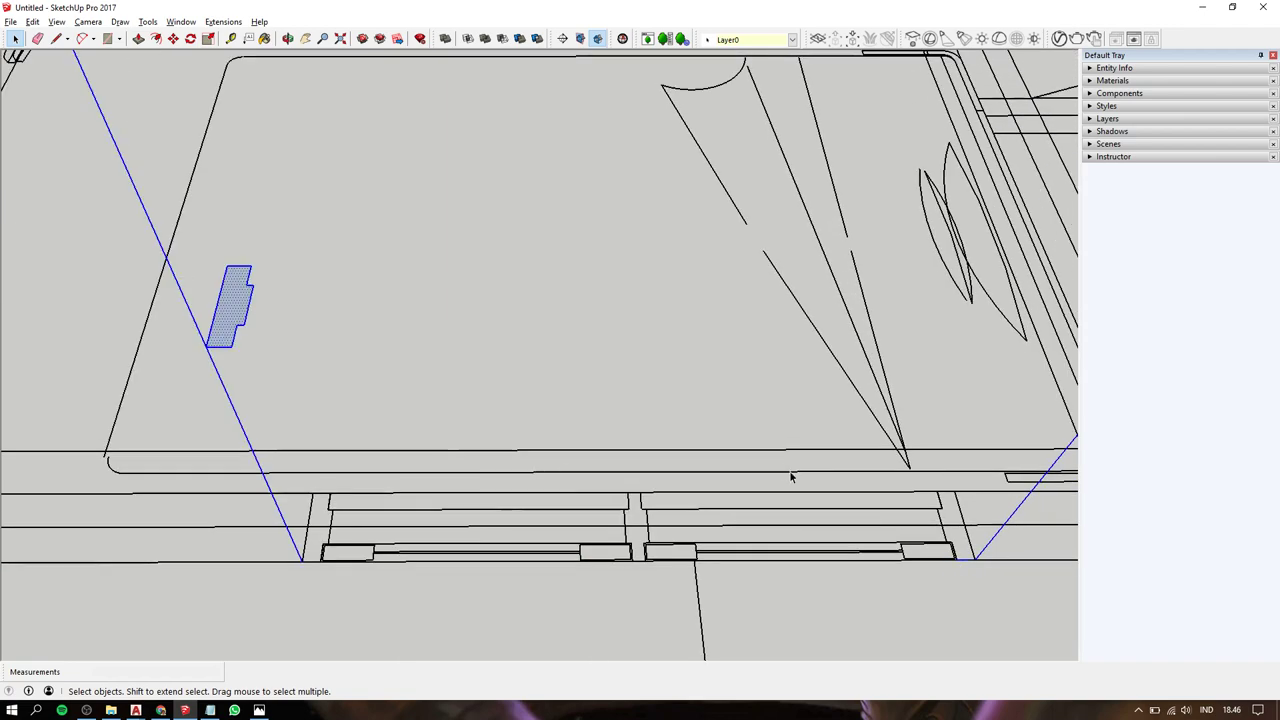
scroll(313, 331, "down", 3)
Sweep the profile face into a full frame around the window opening.
key("p")
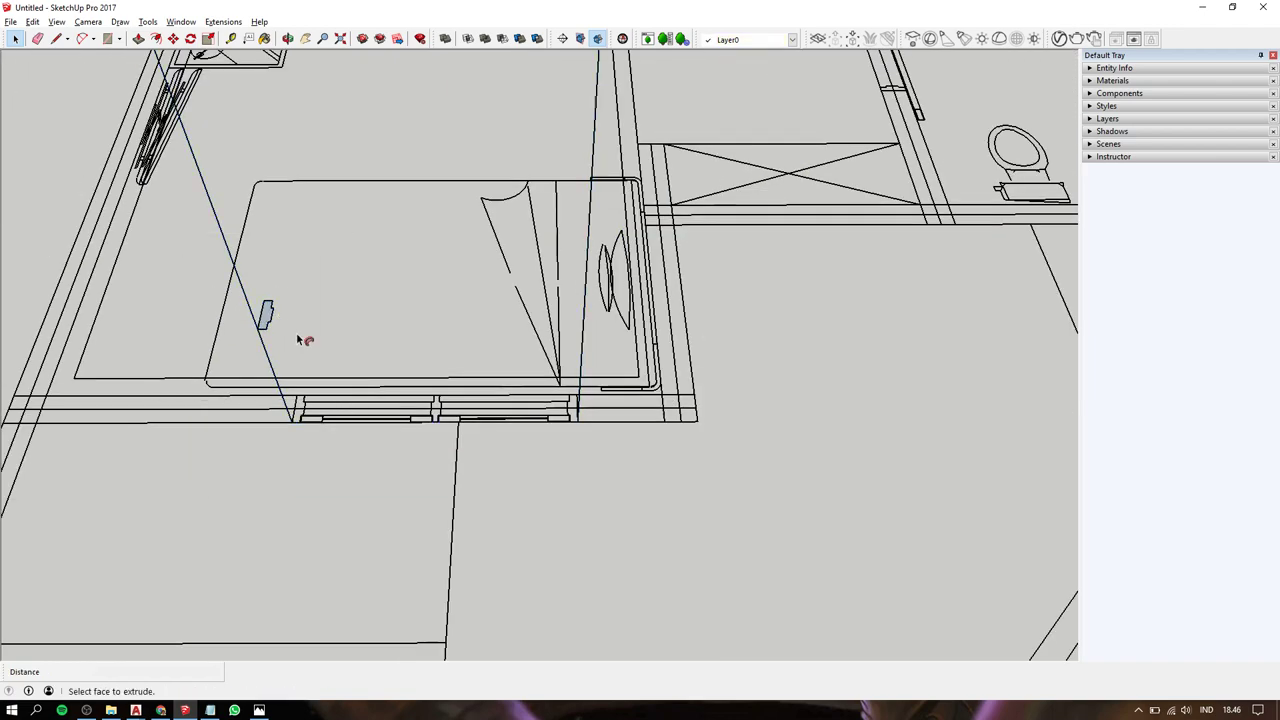
double_click(270, 310)
scroll(363, 330, "down", 2)
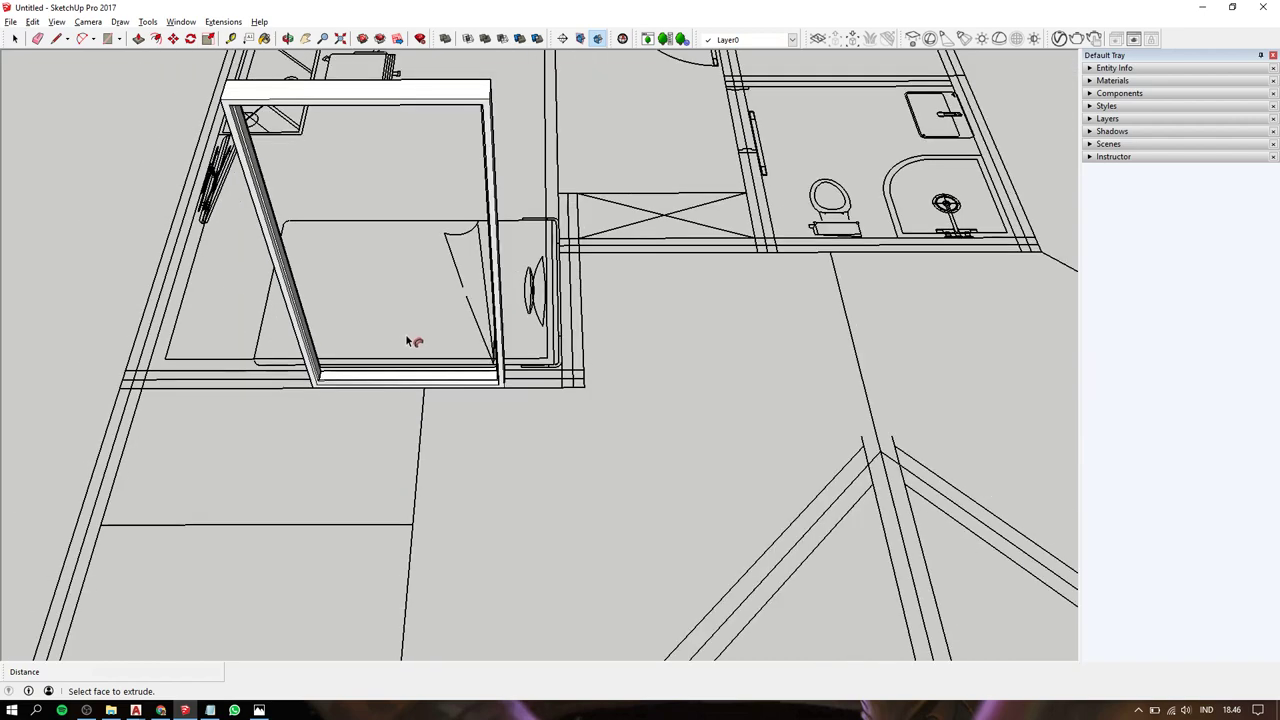
key("space")
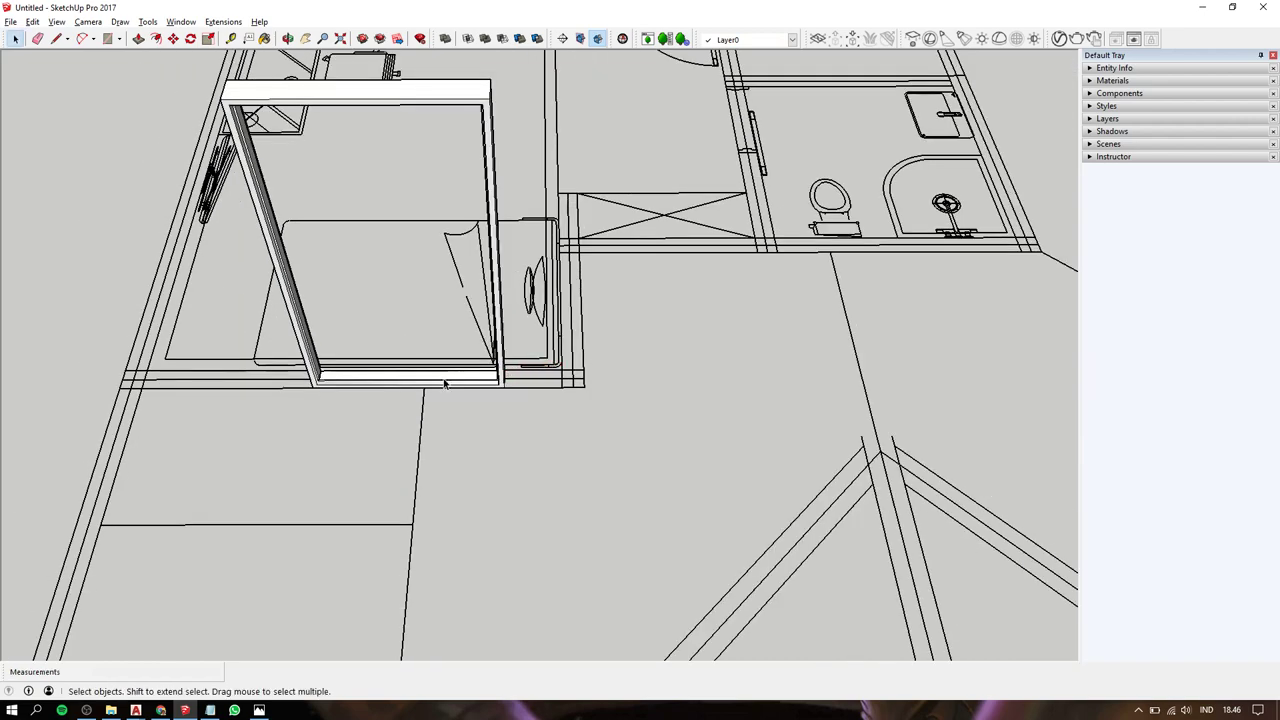
Make the new frame a component named 'kusen tengah'.
left_click(445, 381)
right_click(445, 383)
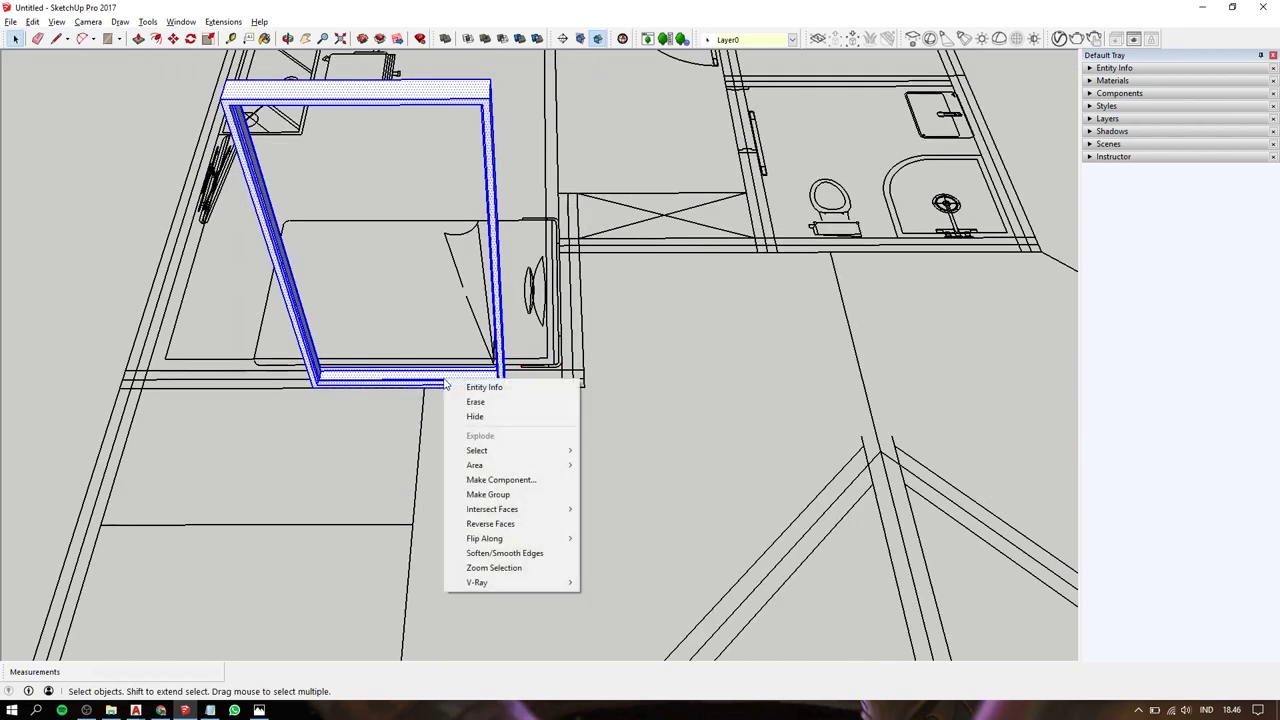
left_click(528, 480)
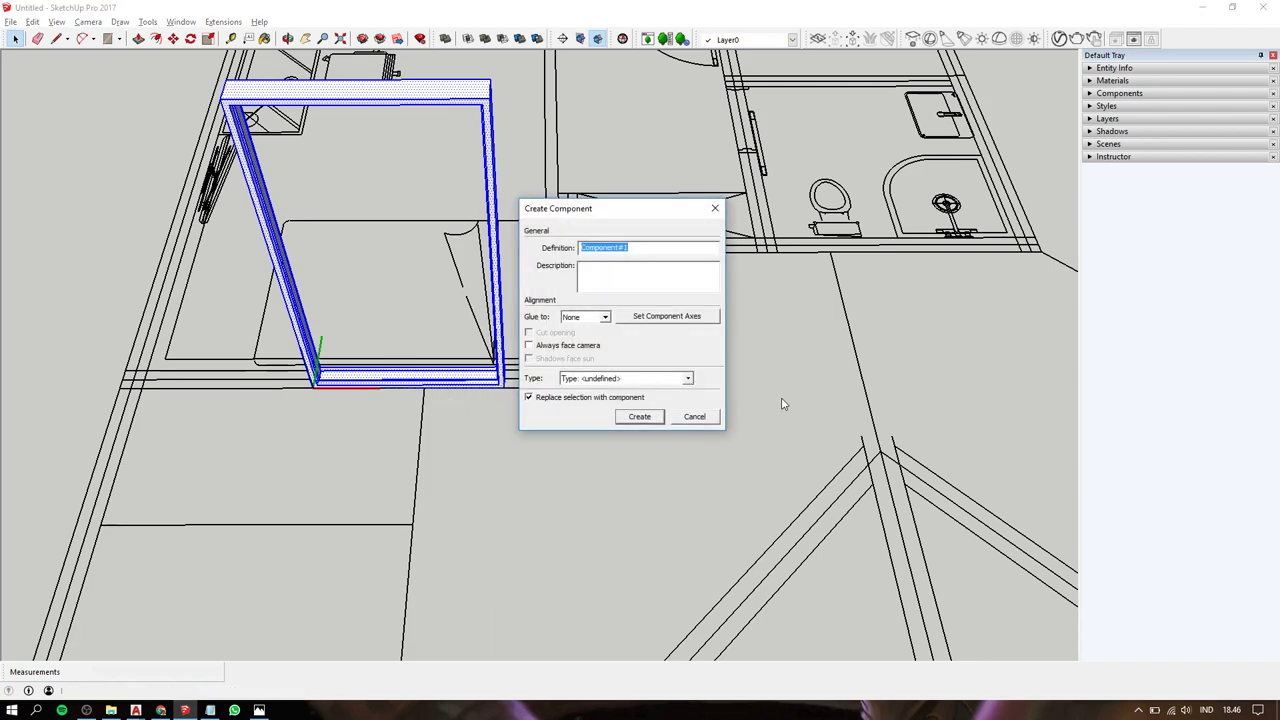
type("kusen tengah")
key("Return")
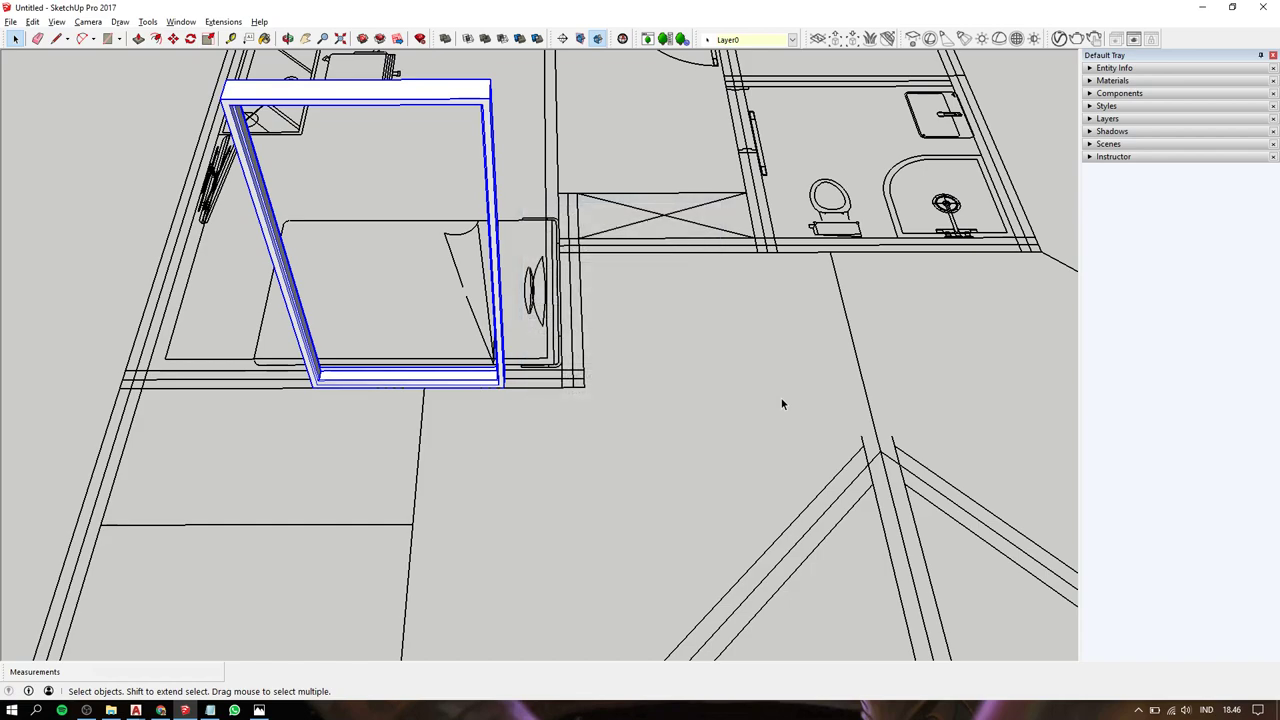
Move the window frame component up into its raised position.
key("m")
left_click(677, 425)
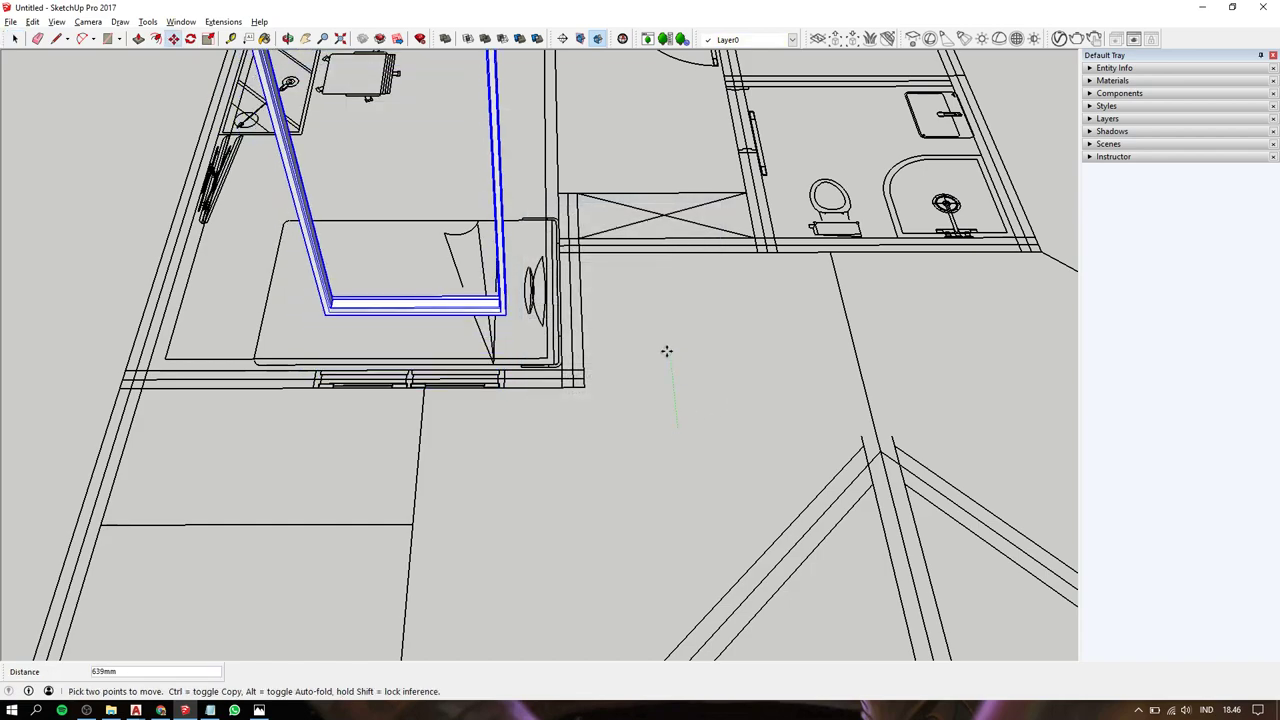
left_click(666, 352)
scroll(343, 354, "up", 2)
scroll(431, 377, "up", 2)
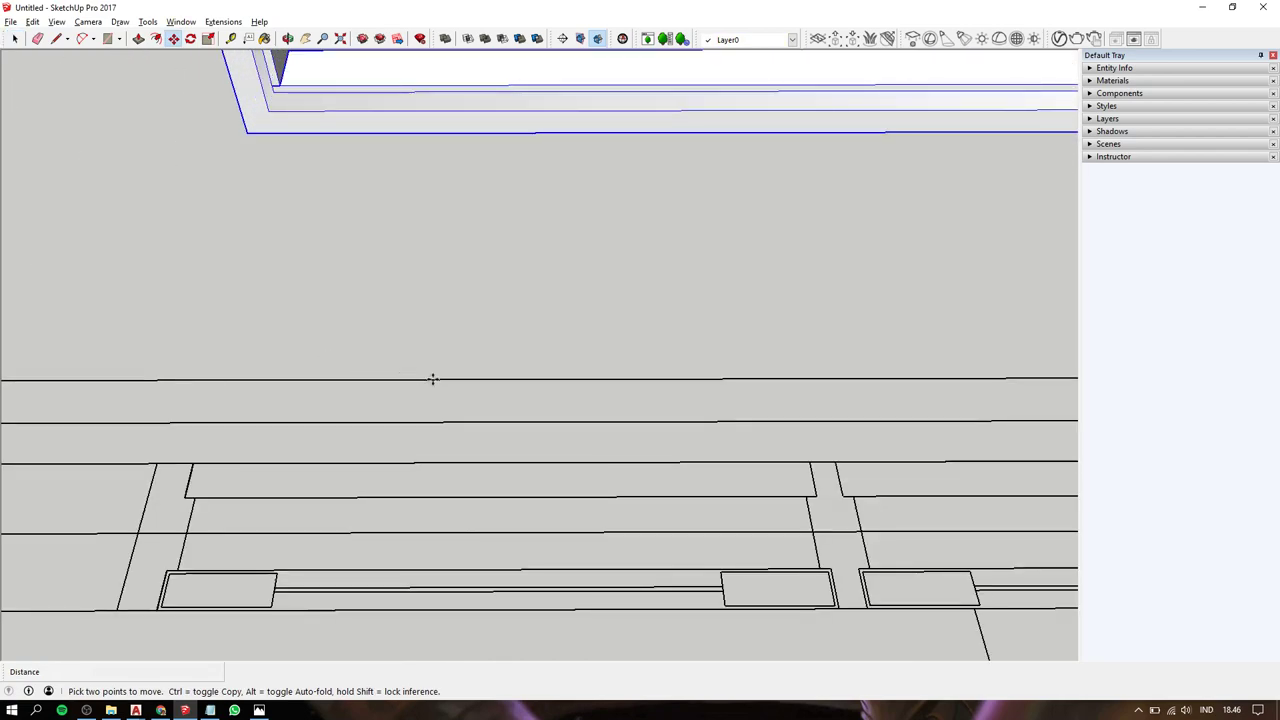
scroll(556, 392, "up", 2)
key("space")
Draw short edges at the corner of the middle gap between the sill pieces.
key("l")
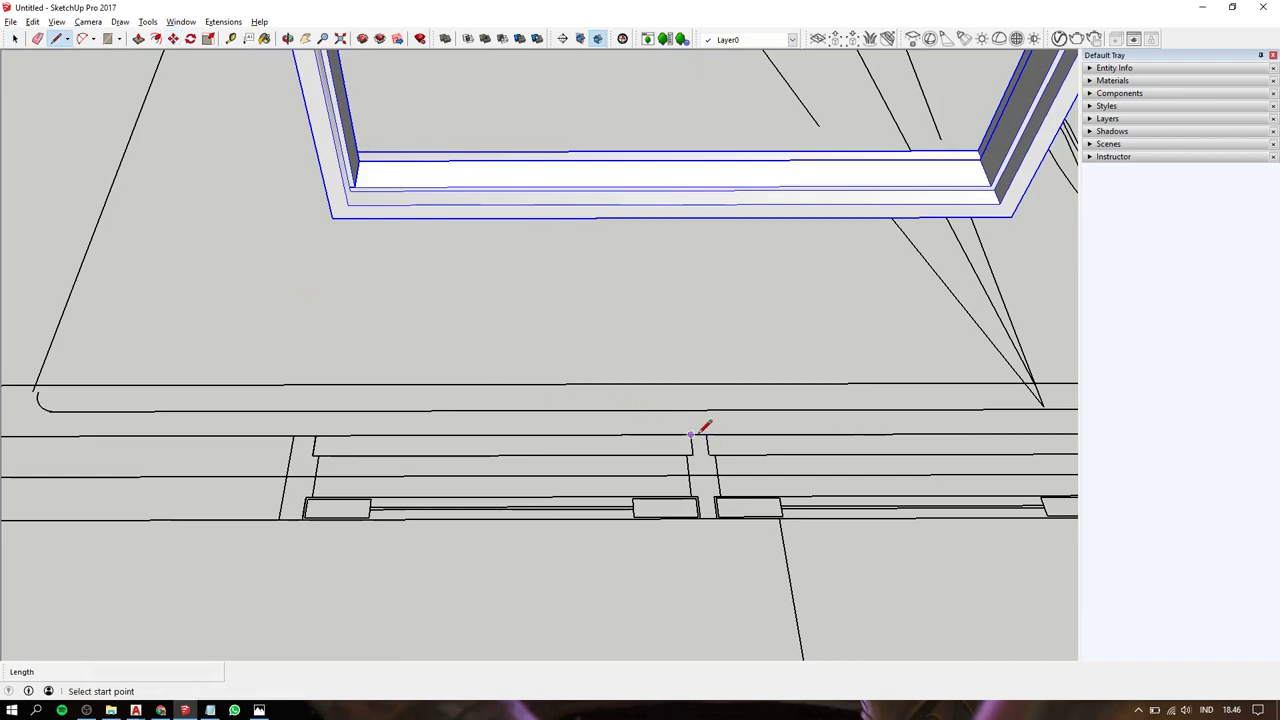
left_click(706, 437)
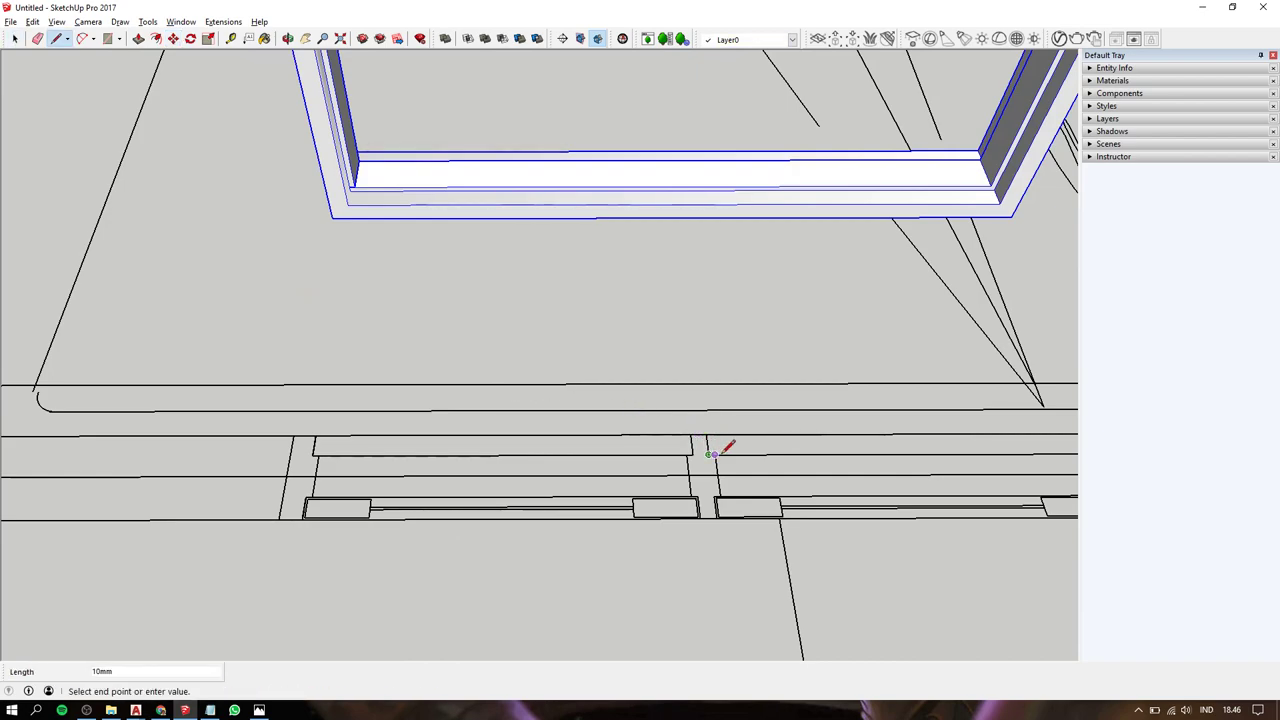
scroll(722, 495, "up", 2)
scroll(726, 489, "up", 1)
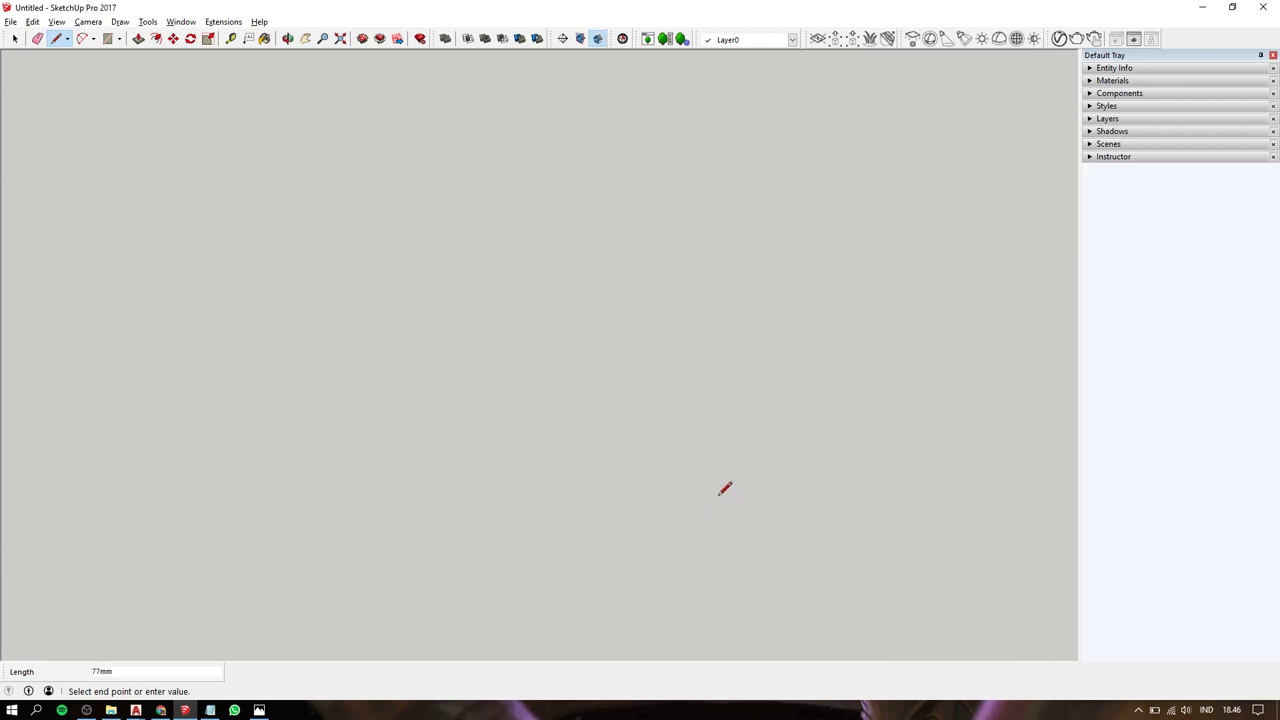
left_click(723, 477)
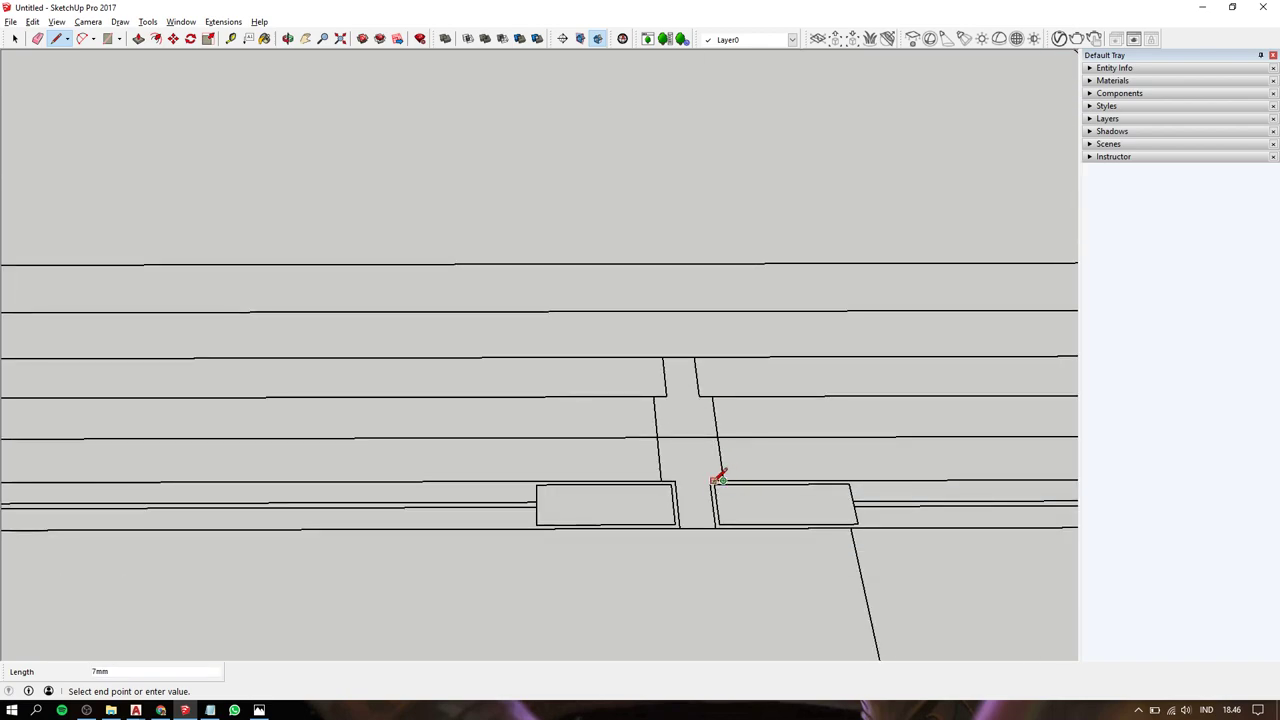
left_click(712, 461)
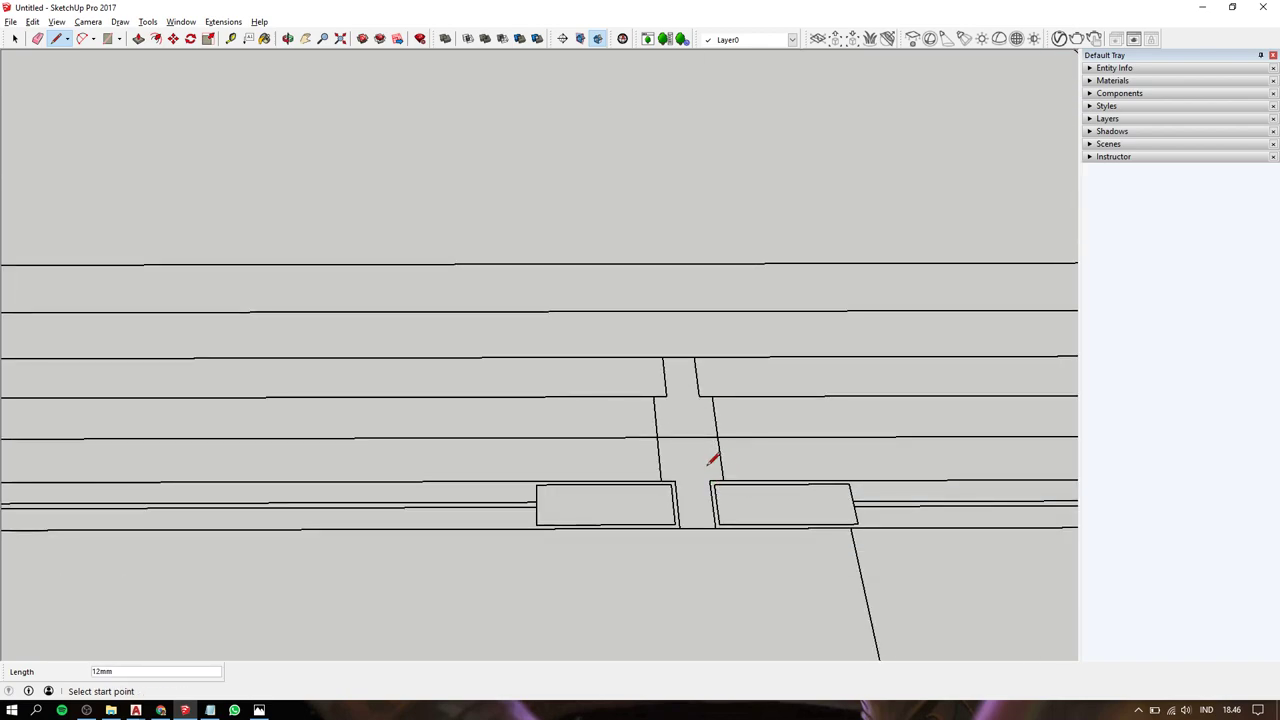
left_click(711, 480)
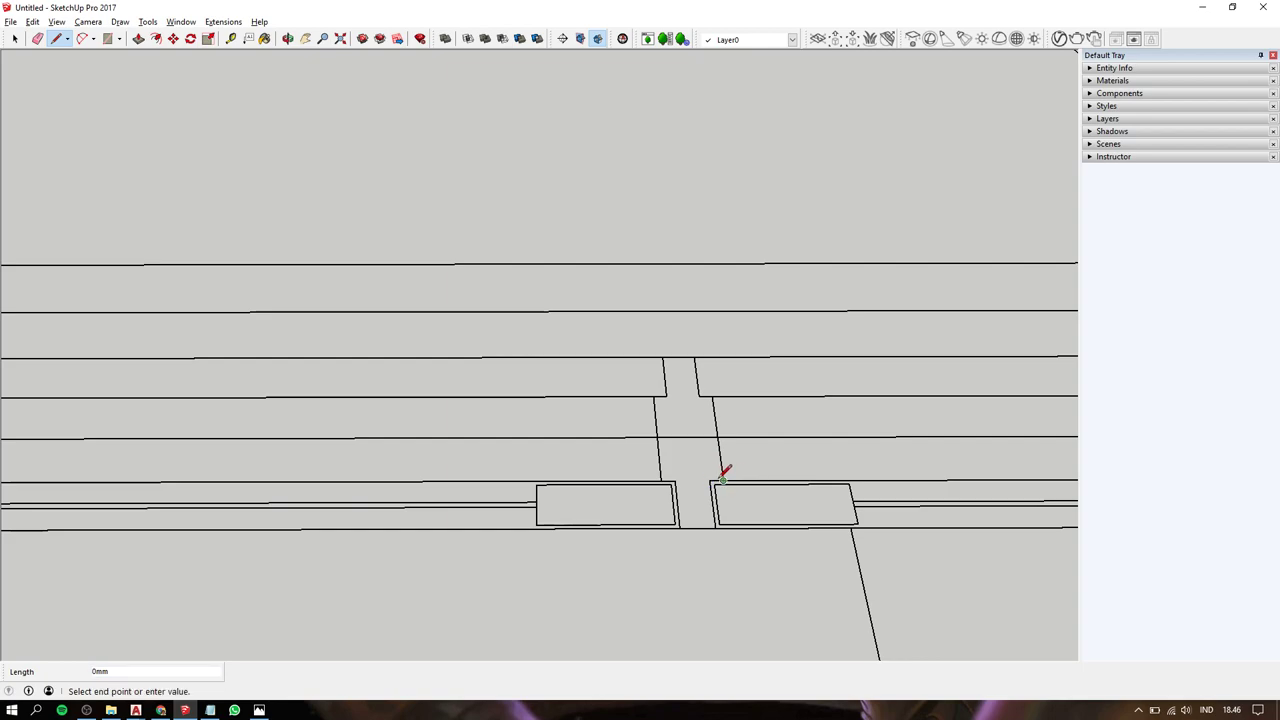
key("space")
Draw the last edges closing the narrow strip outline, then select the new strip face.
key("l")
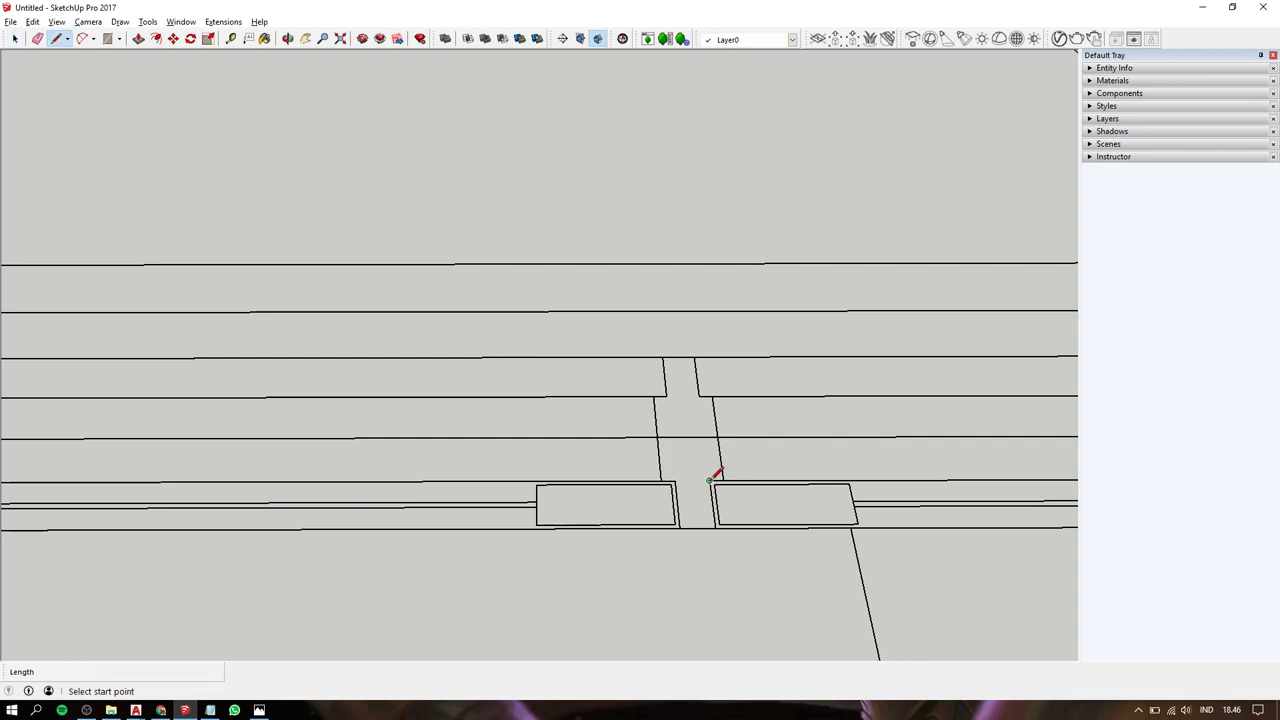
left_click(709, 481)
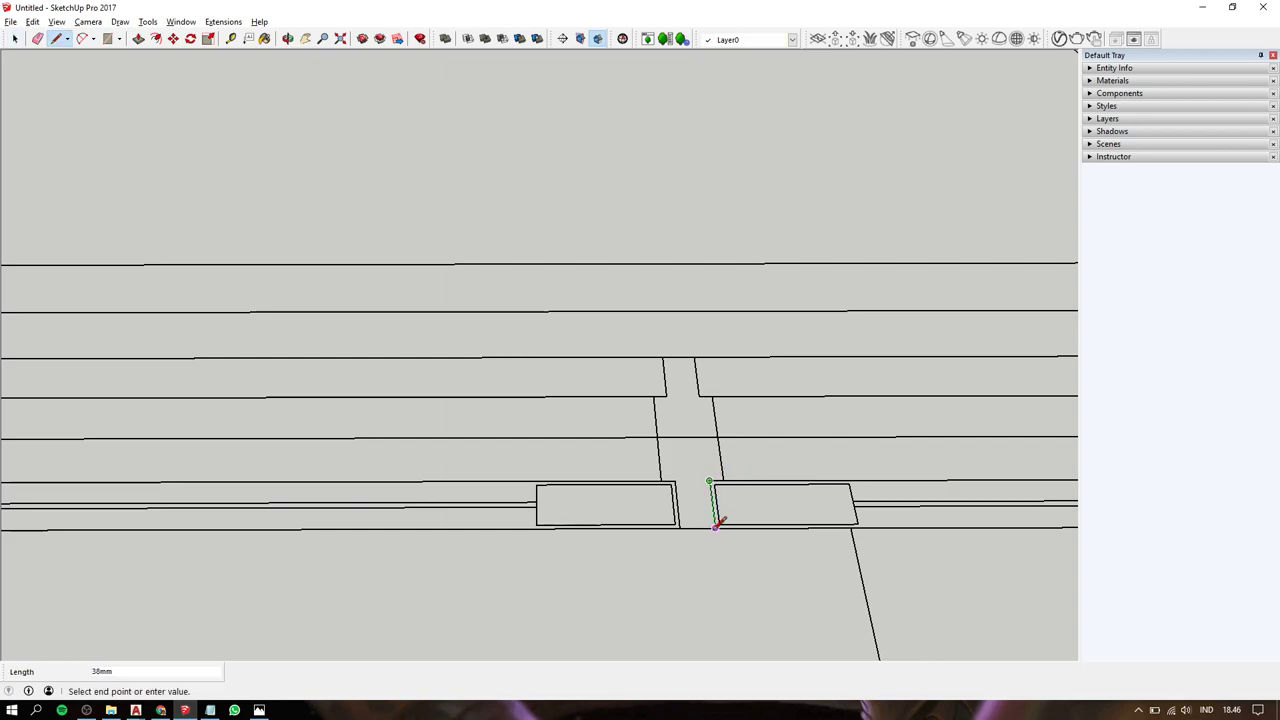
left_click(675, 481)
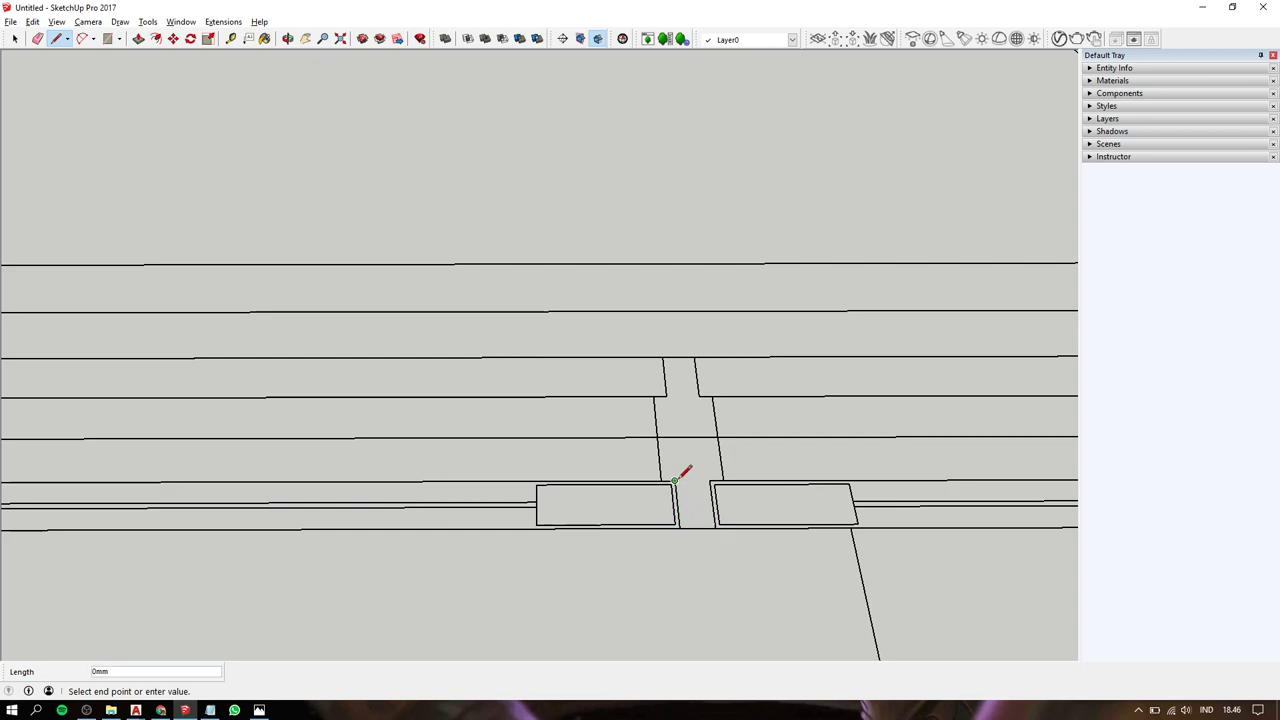
left_click(666, 396)
left_click(663, 358)
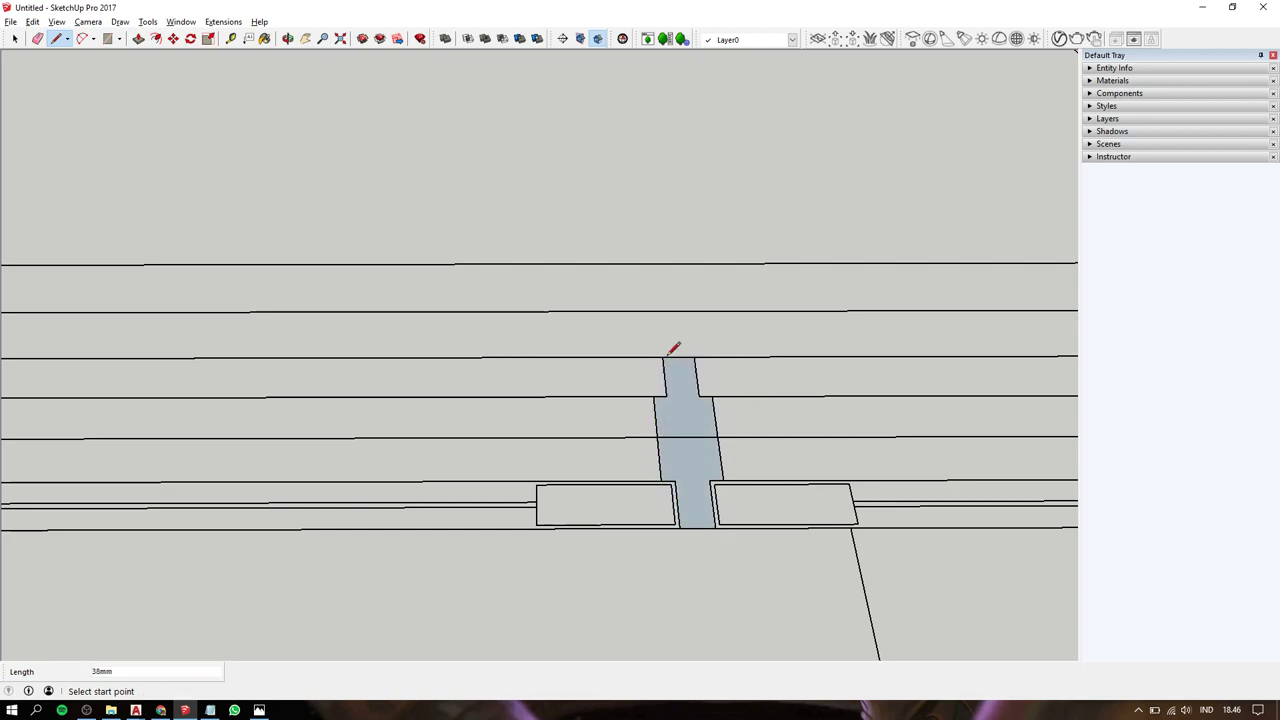
key("space")
left_click(681, 413)
scroll(681, 413, "down", 5)
Push/Pull the strip face up 2400mm into a tall post.
key("p")
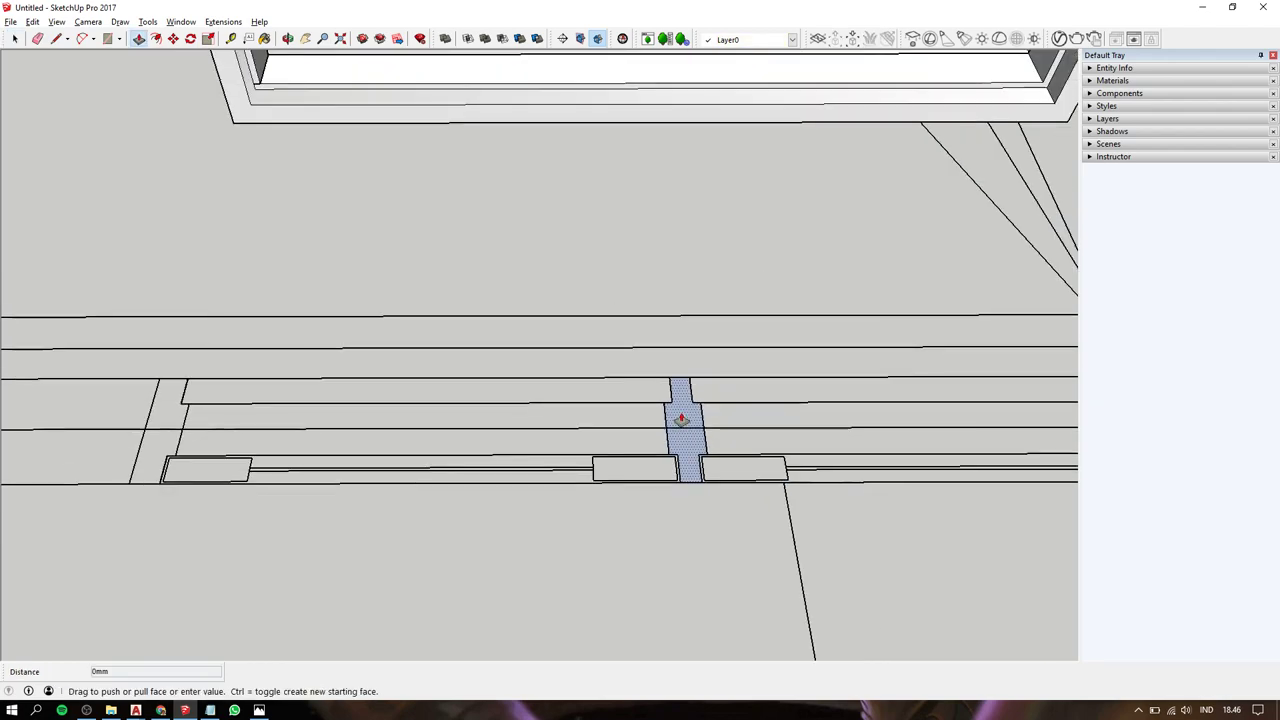
scroll(681, 415, "down", 5)
scroll(685, 415, "down", 3)
scroll(685, 415, "down", 1)
left_click(685, 415)
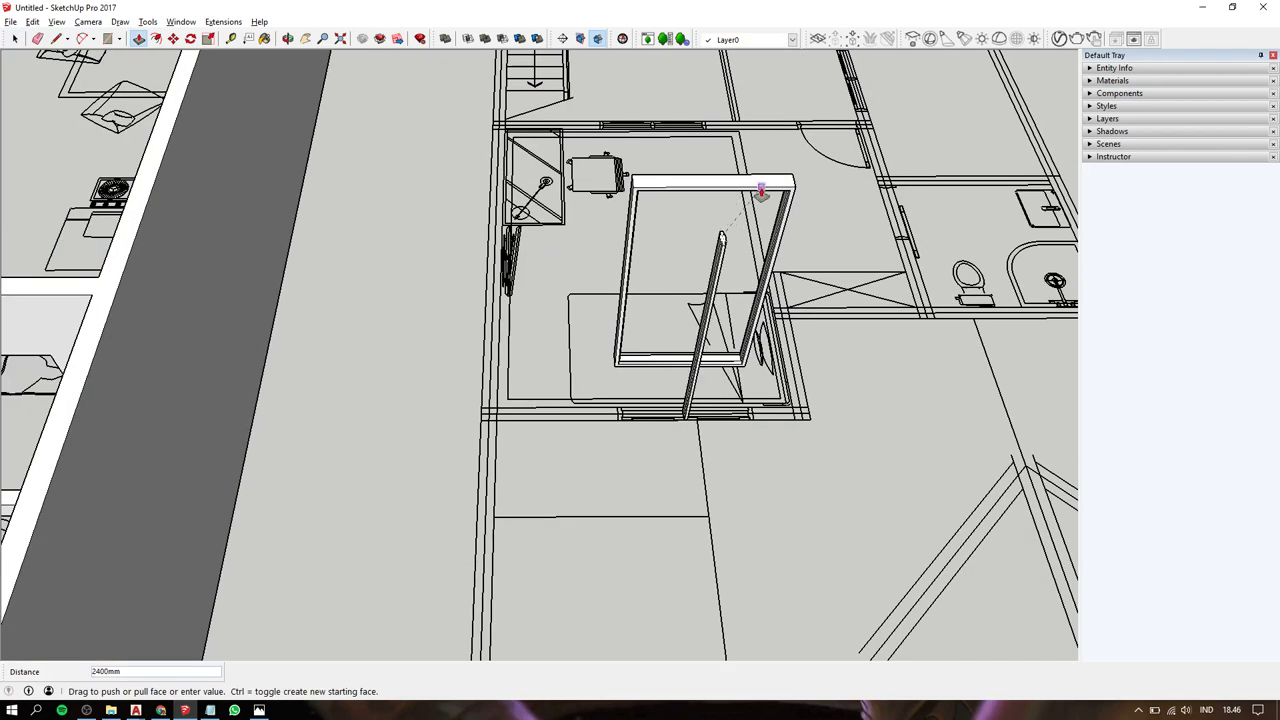
left_click(758, 192)
key("space")
Select the whole post and move it 639mm onto the frame's bottom rail.
left_click(694, 375)
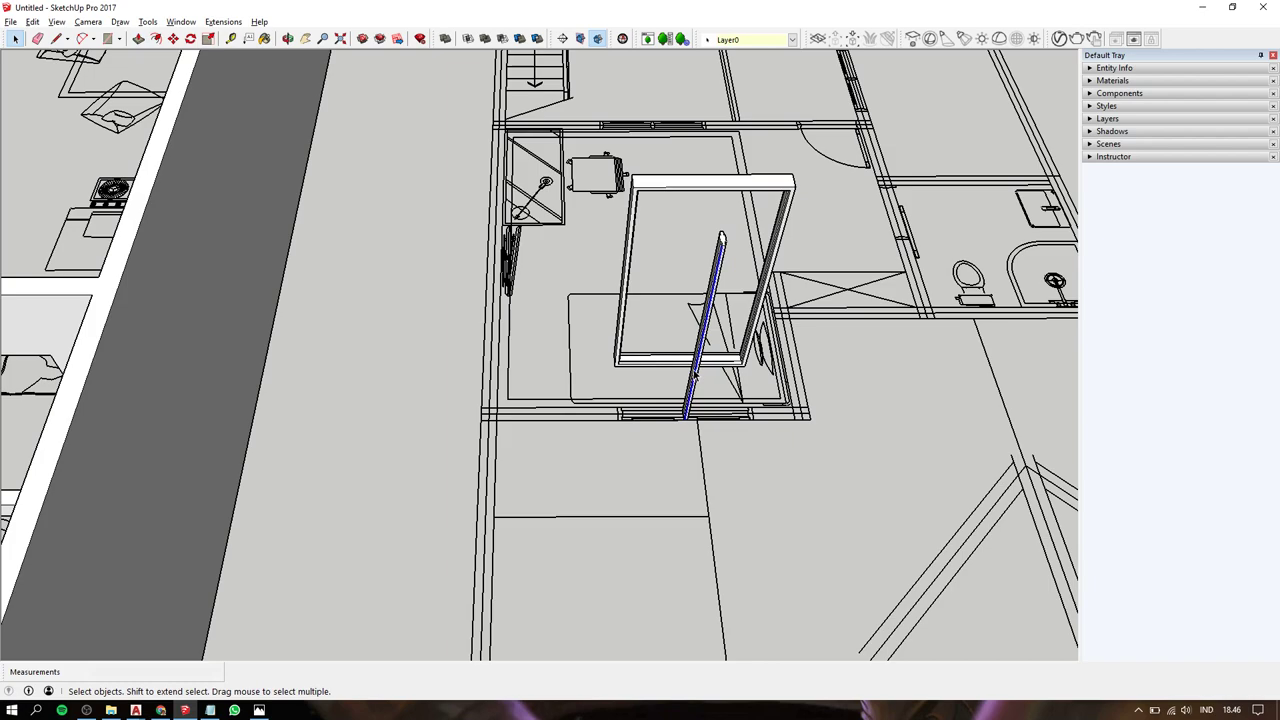
double_click(692, 385)
scroll(688, 405, "up", 5)
key("m")
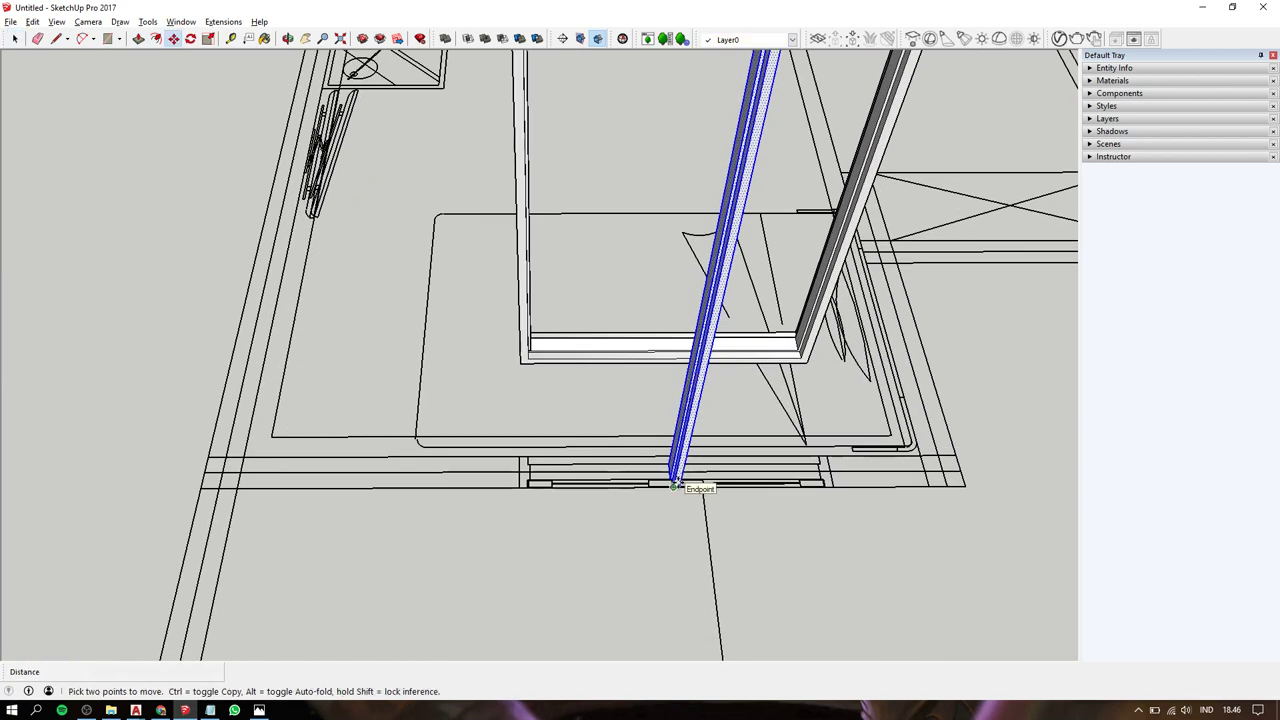
left_click(678, 480)
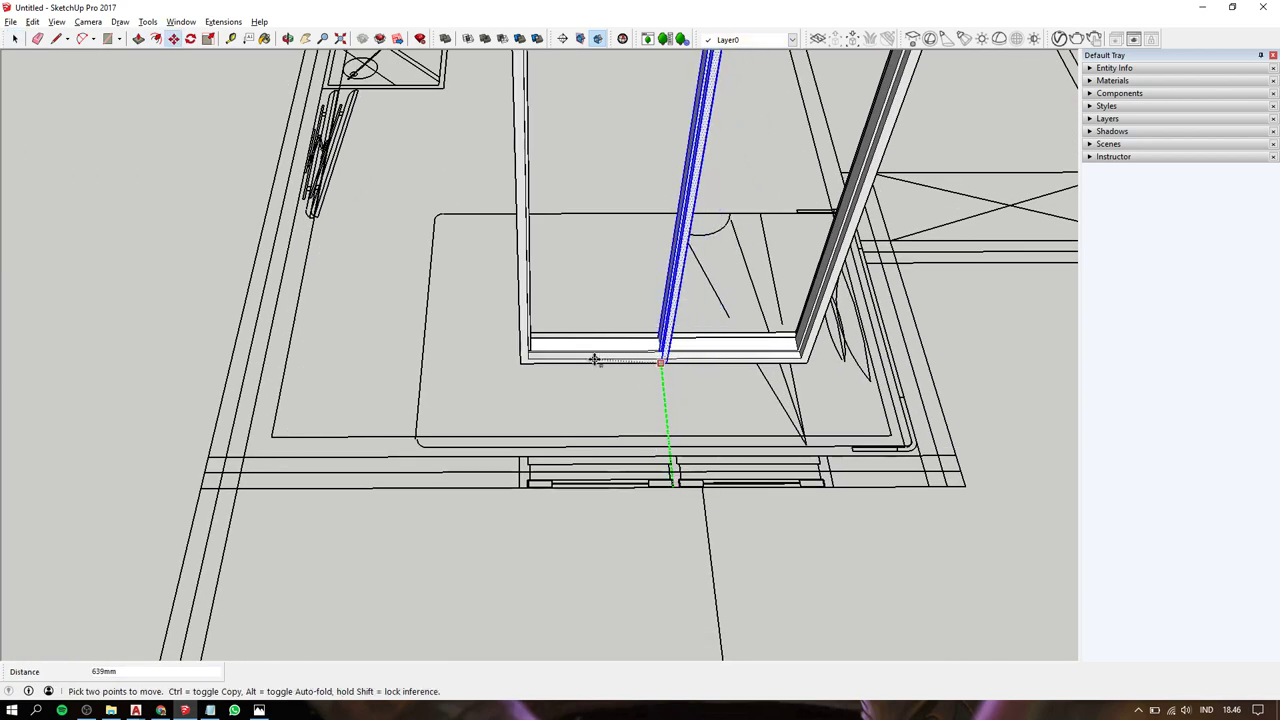
left_click(520, 362)
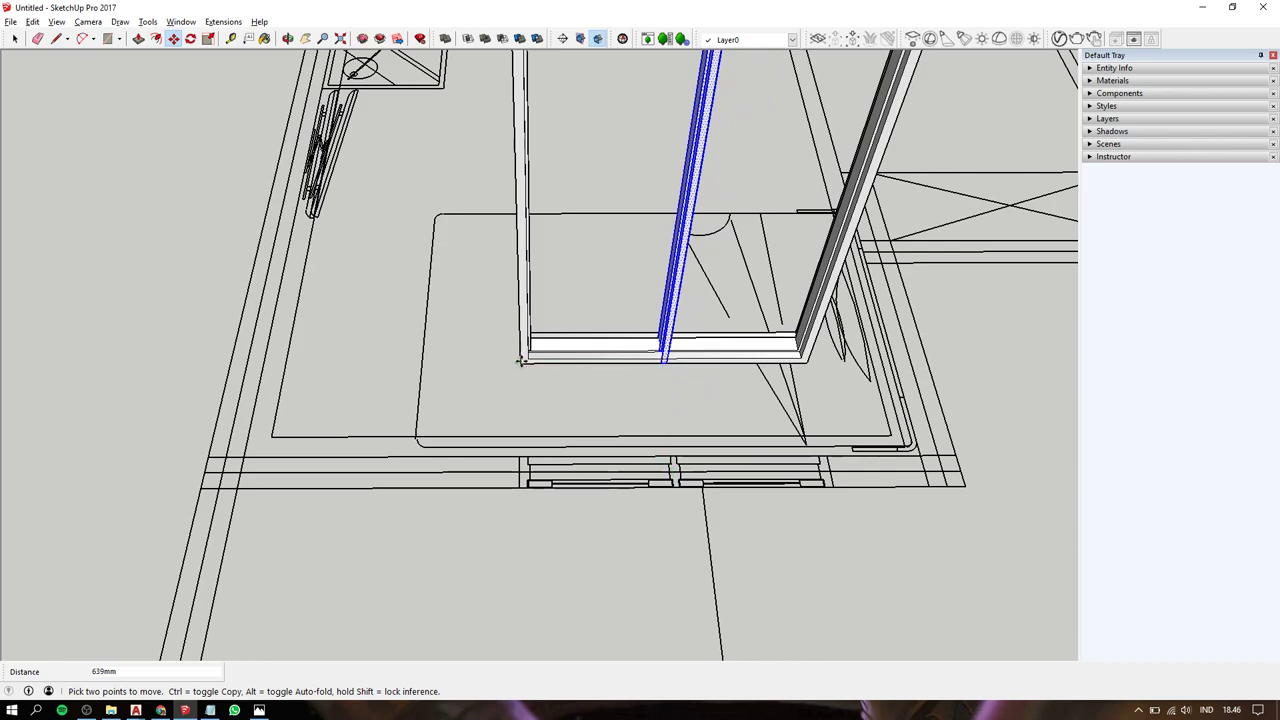
scroll(678, 330, "down", 2)
key("space")
Make the post a component, then select the window frame.
right_click(676, 314)
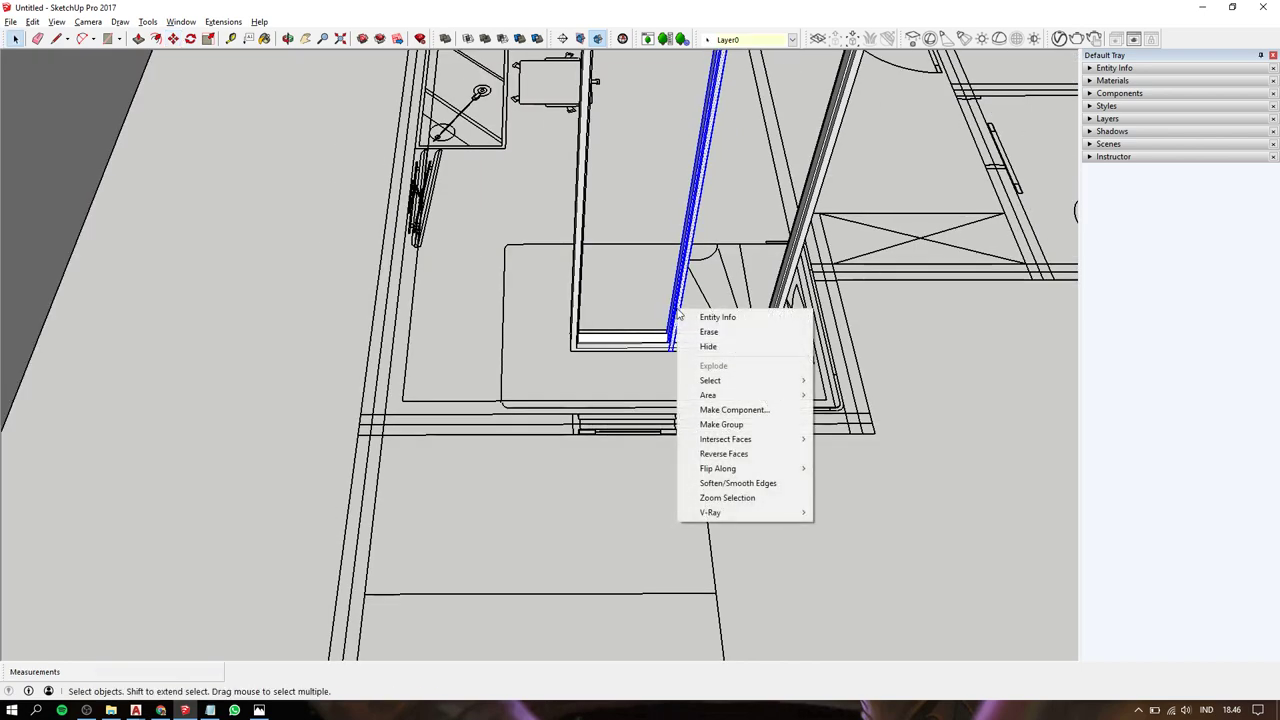
left_click(726, 410)
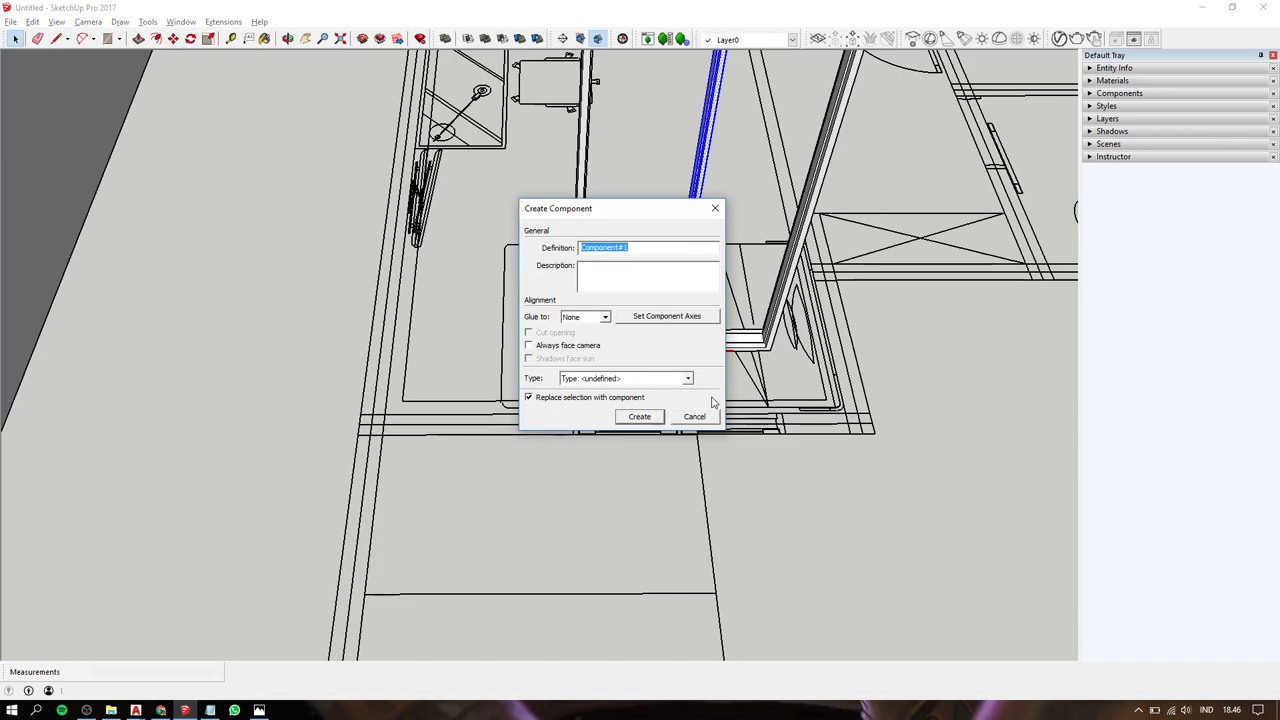
key("Return")
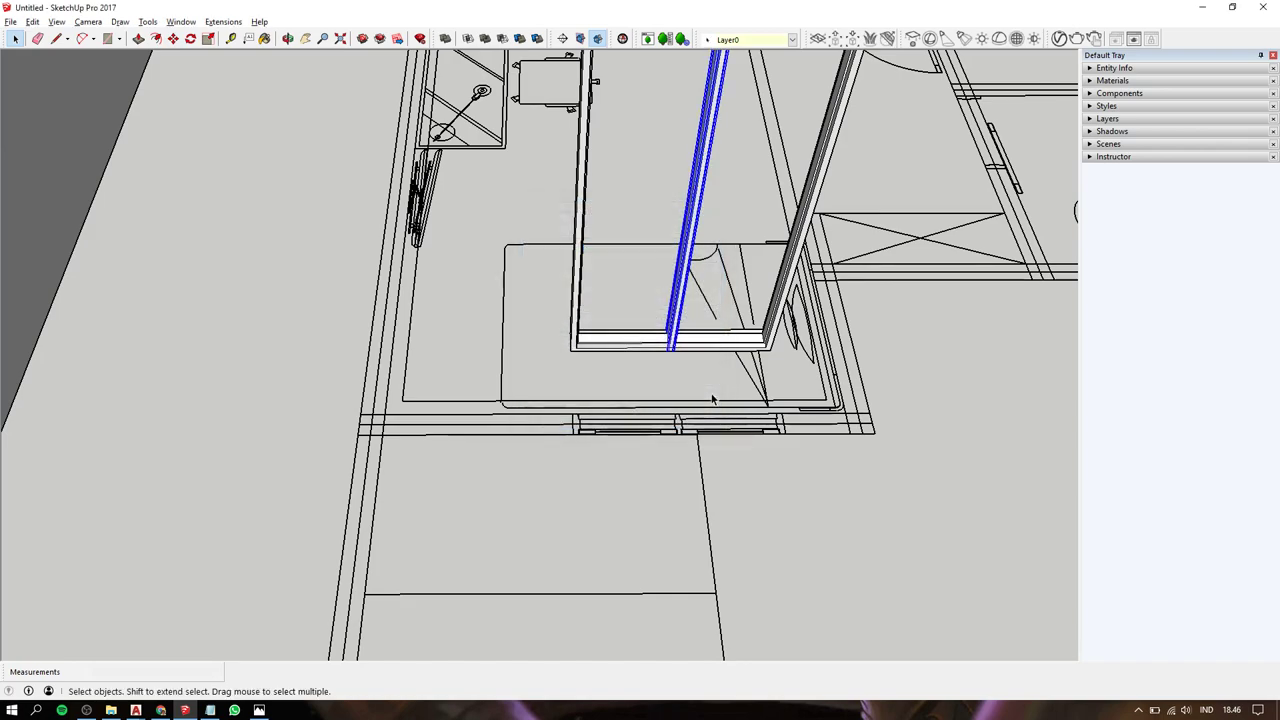
left_click(721, 347)
Explode the frame, check the post component, and undo the post's move into the frame.
right_click(721, 344)
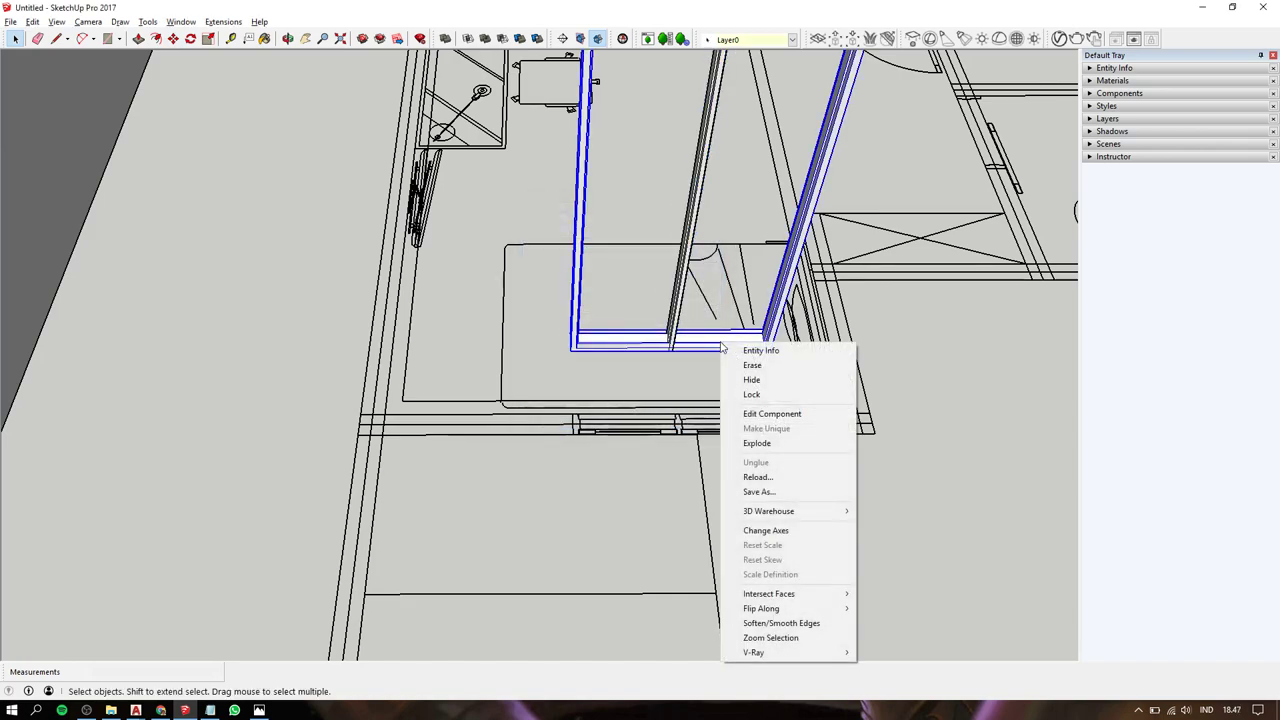
left_click(773, 447)
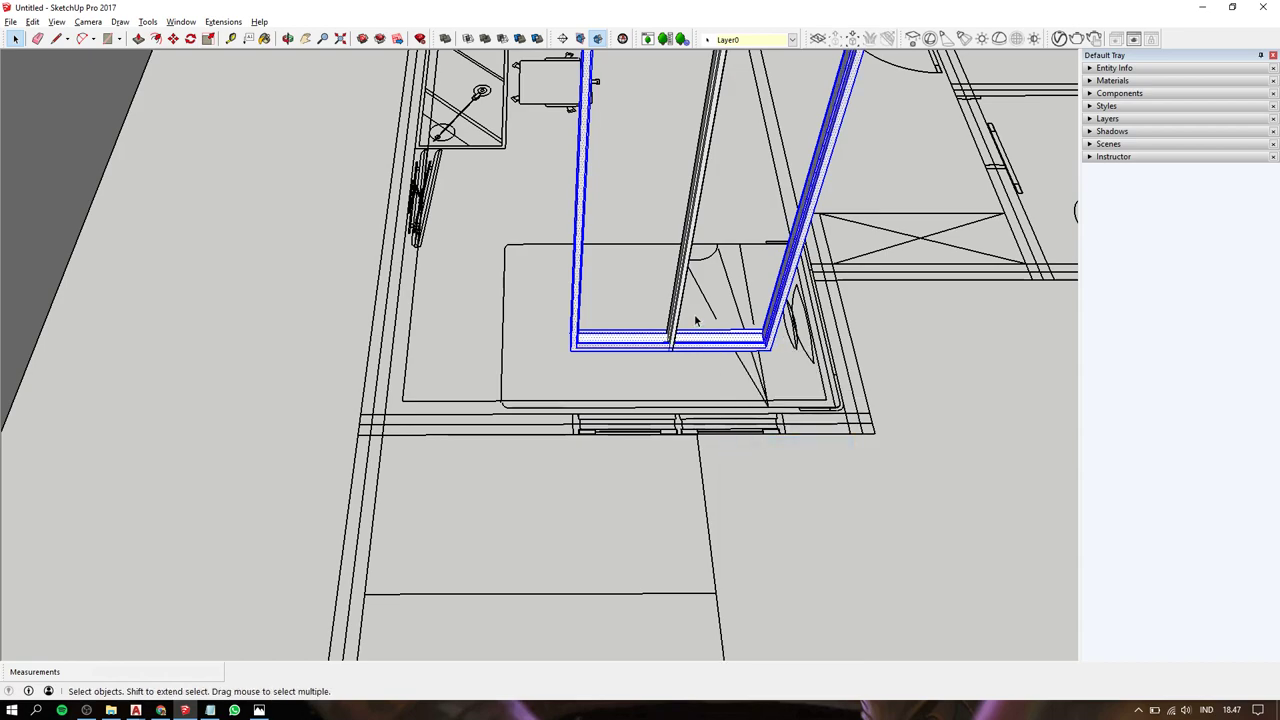
double_click(685, 280)
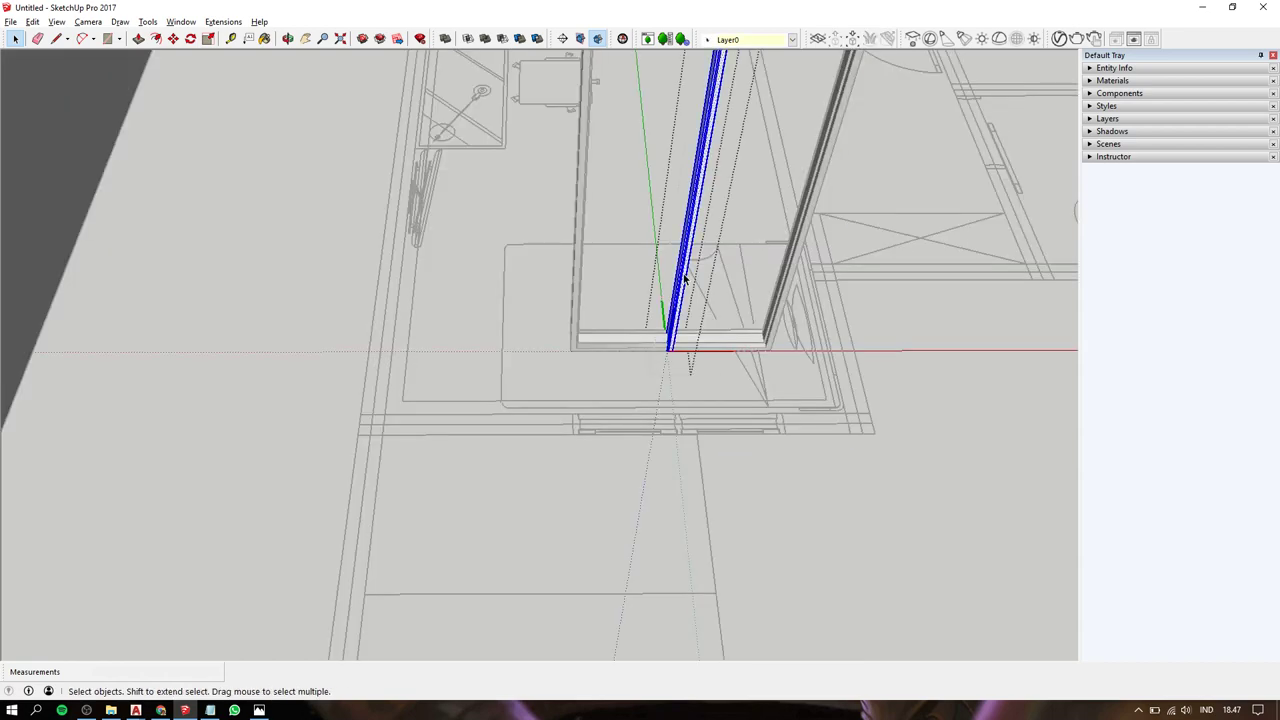
key("Escape")
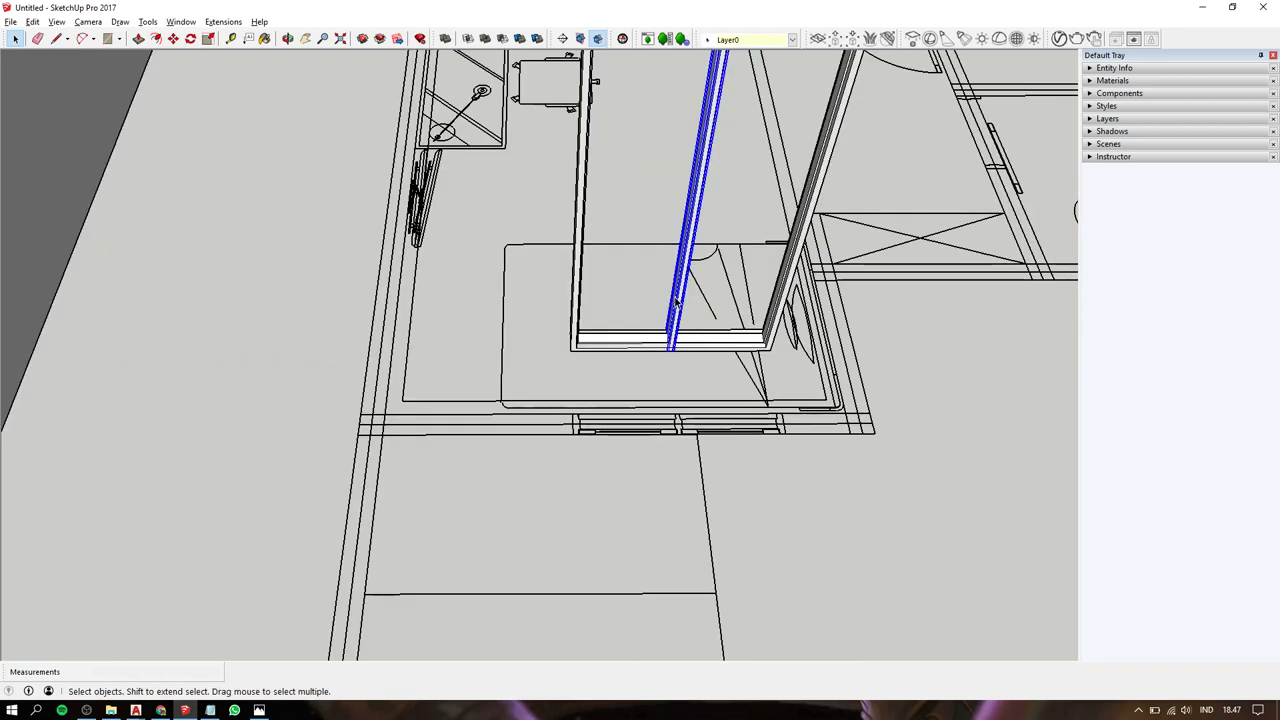
double_click(677, 302)
left_click(681, 302)
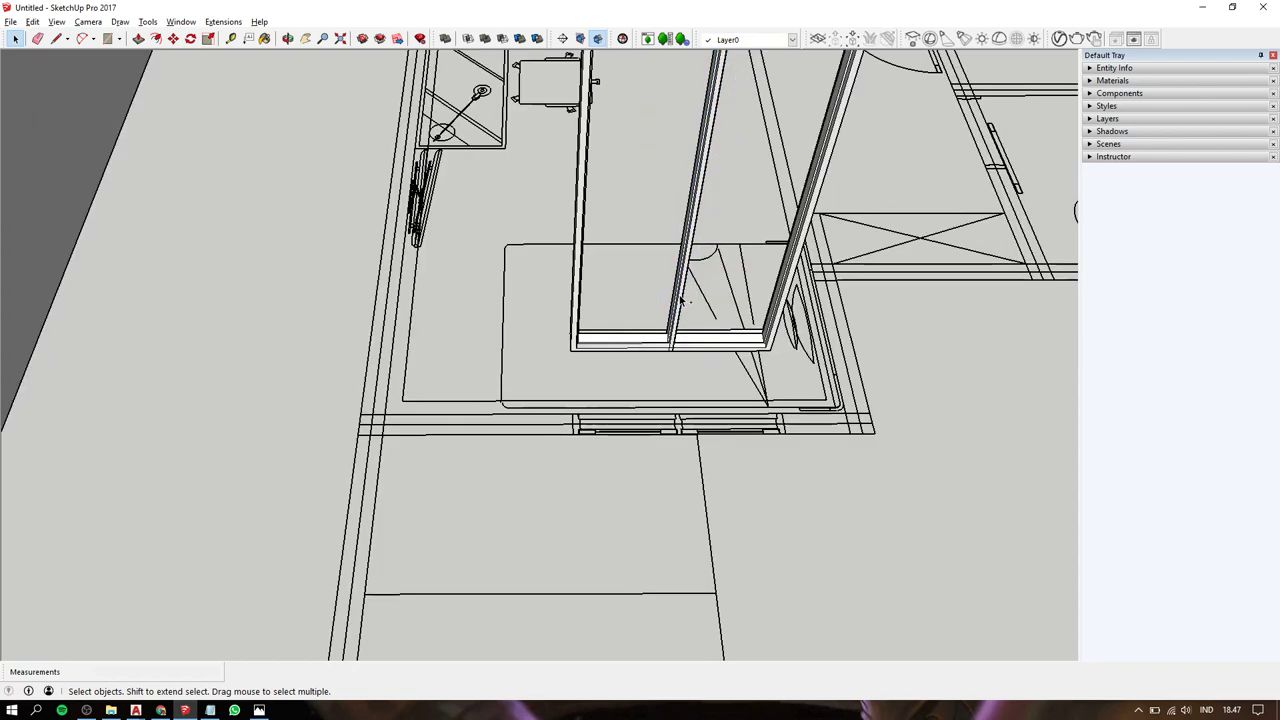
key("ctrl+z")
Explode the frame and regroup it, then make the post its own group.
right_click(636, 348)
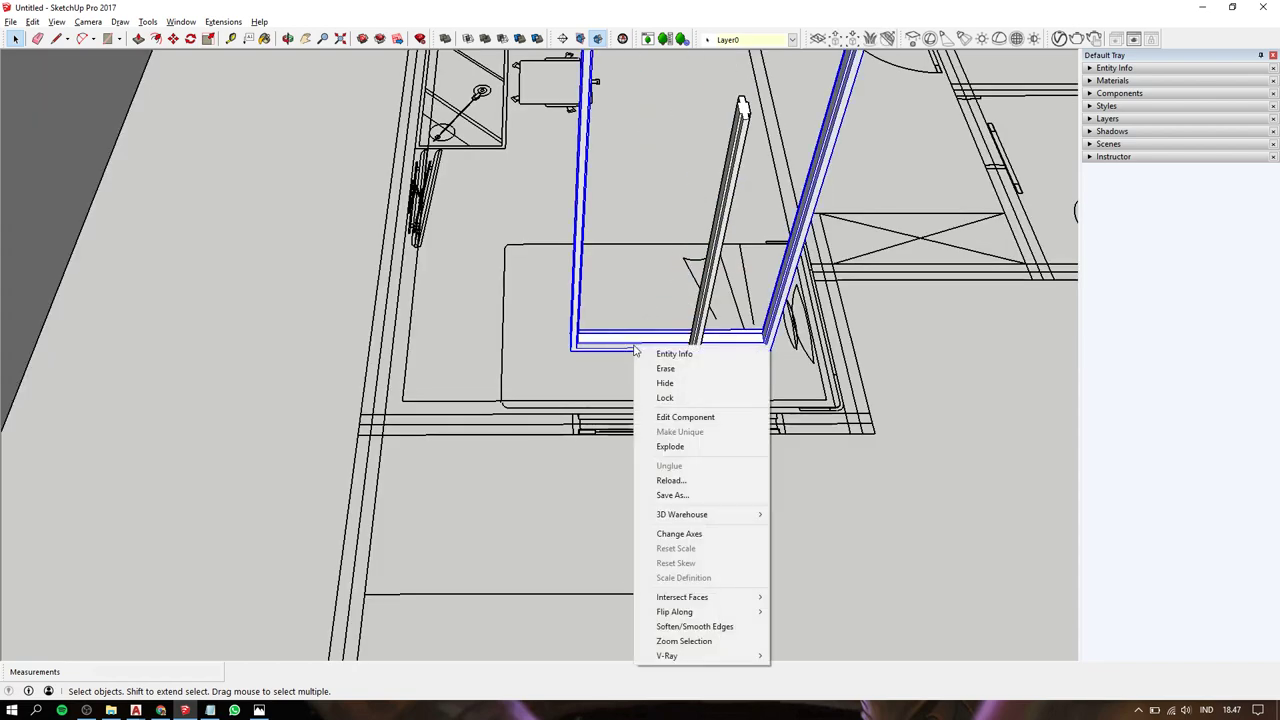
left_click(665, 446)
right_click(633, 351)
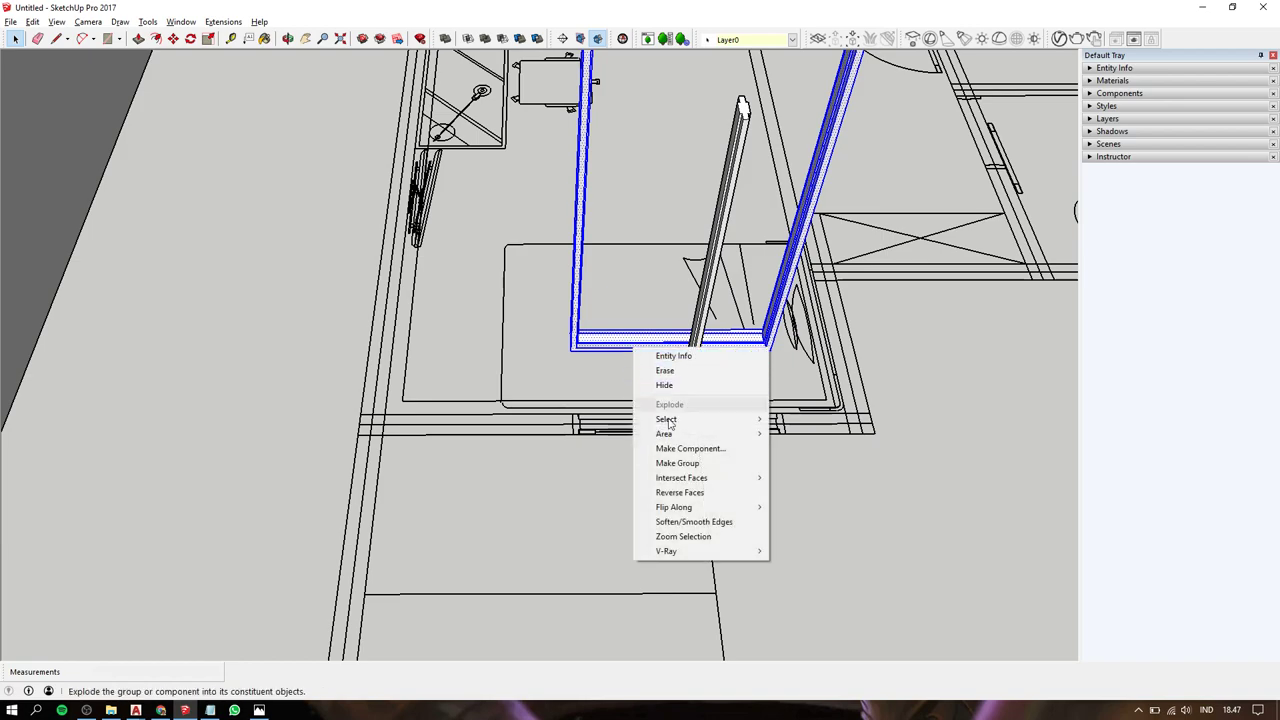
left_click(677, 464)
left_click(683, 412)
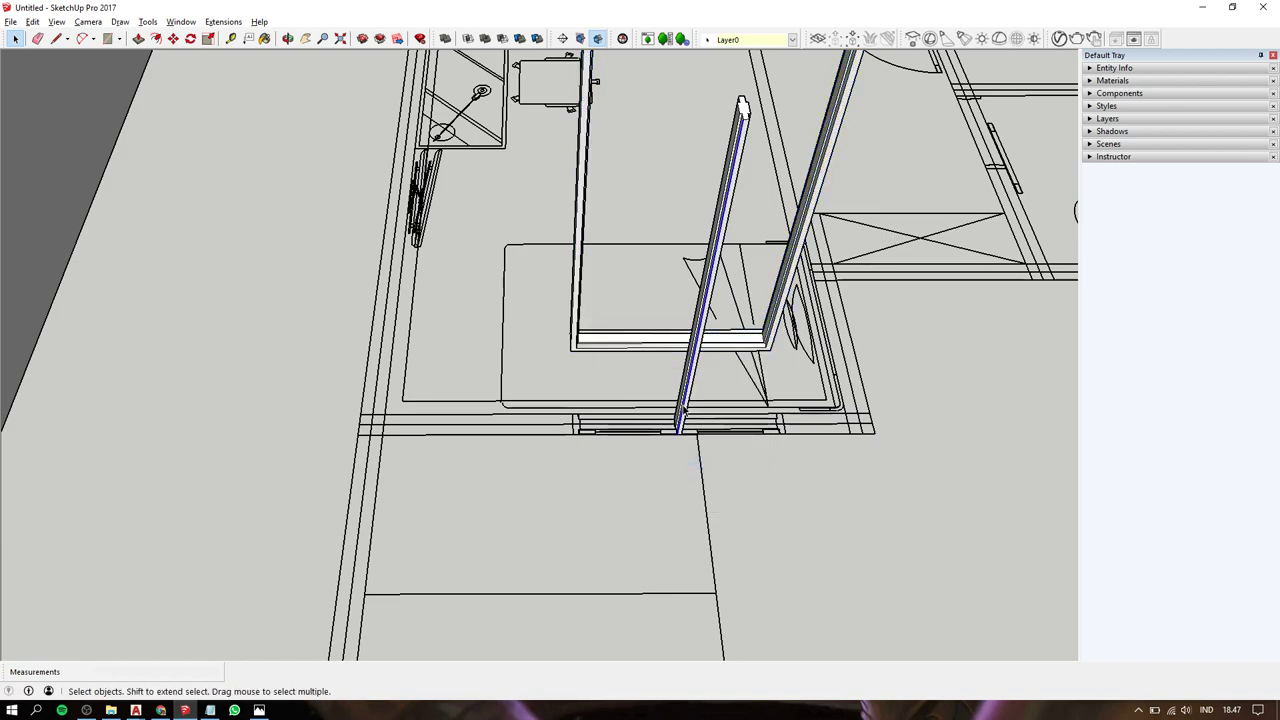
right_click(683, 406)
left_click(722, 521)
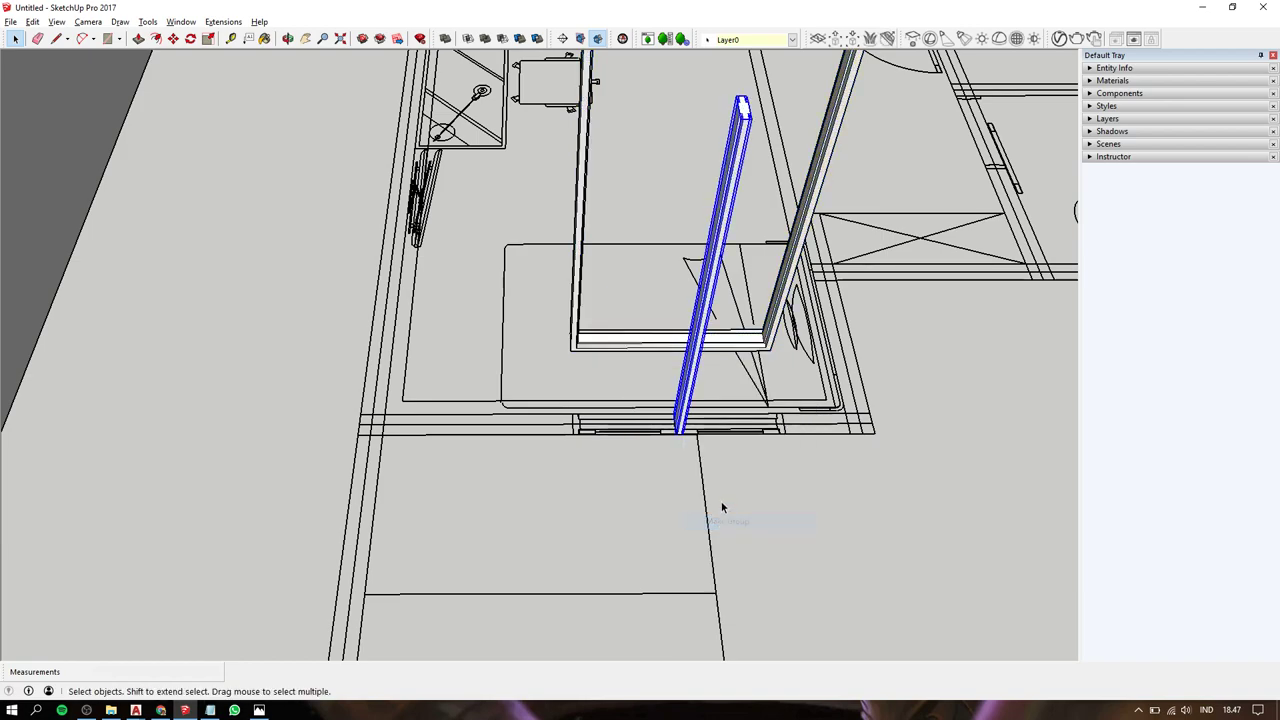
Move the post group 639mm onto the frame's bottom rail and dismiss the non-solid warning.
key("m")
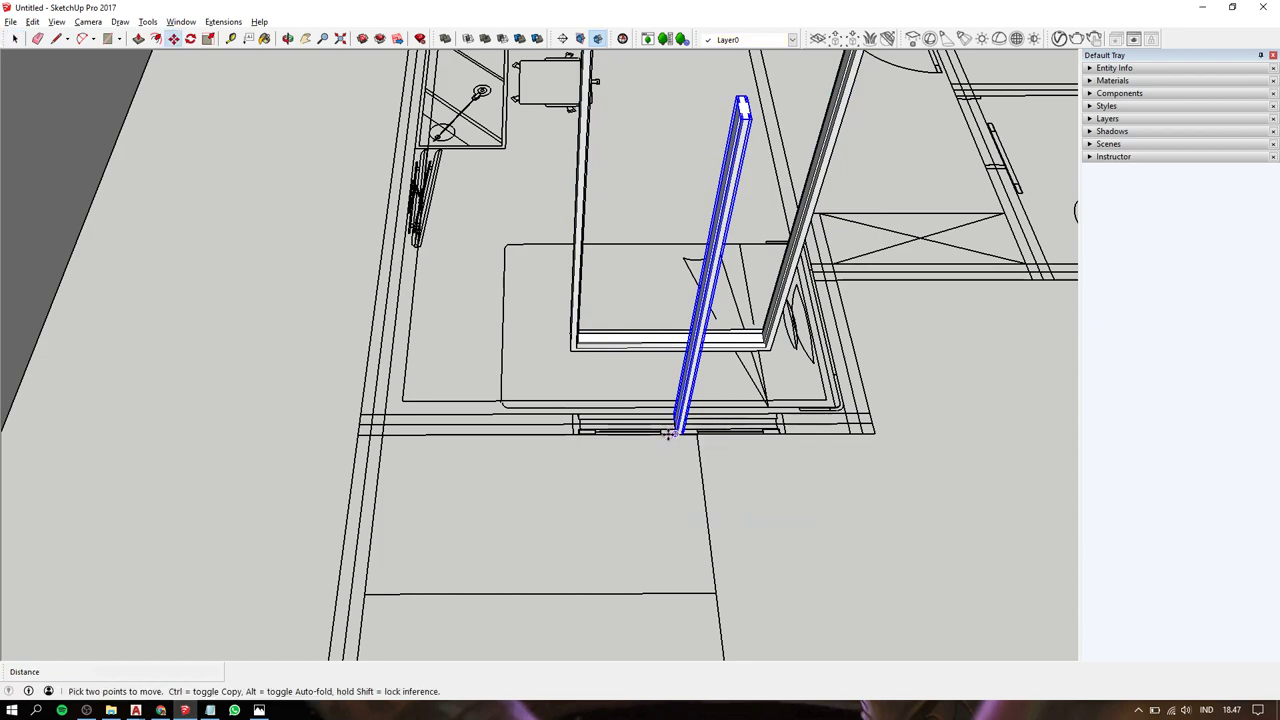
left_click(667, 436)
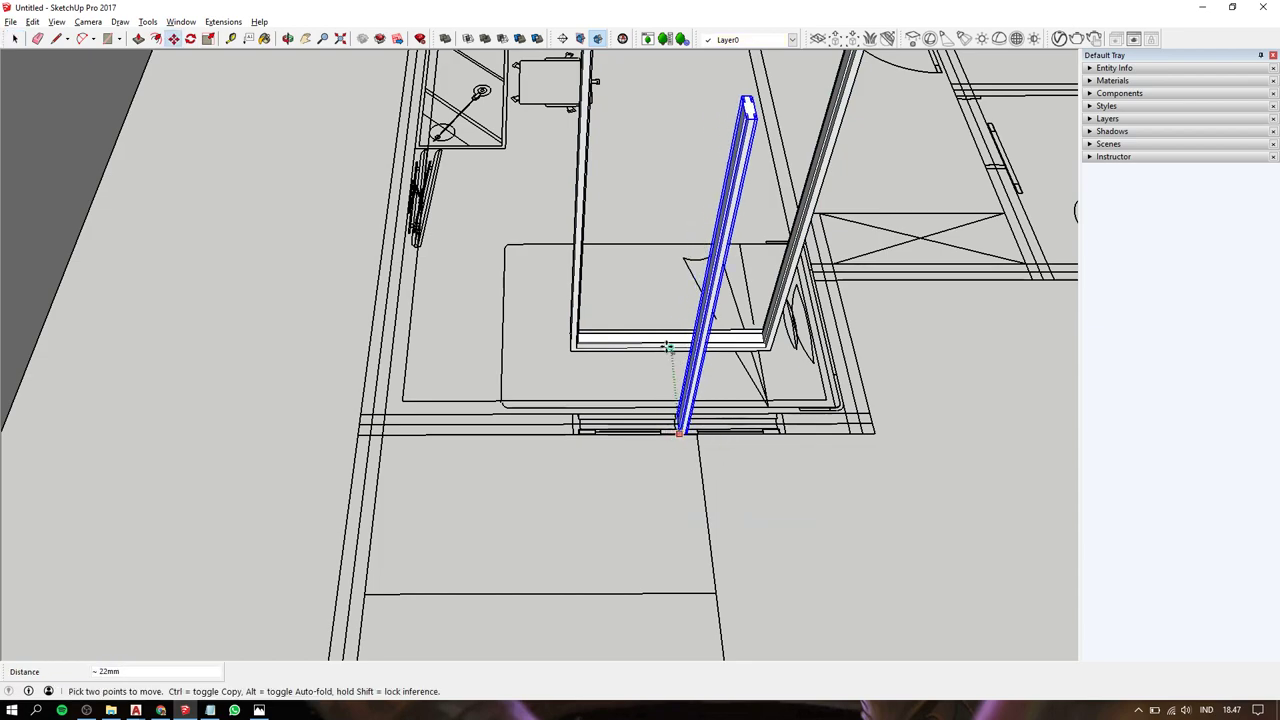
left_click(571, 348)
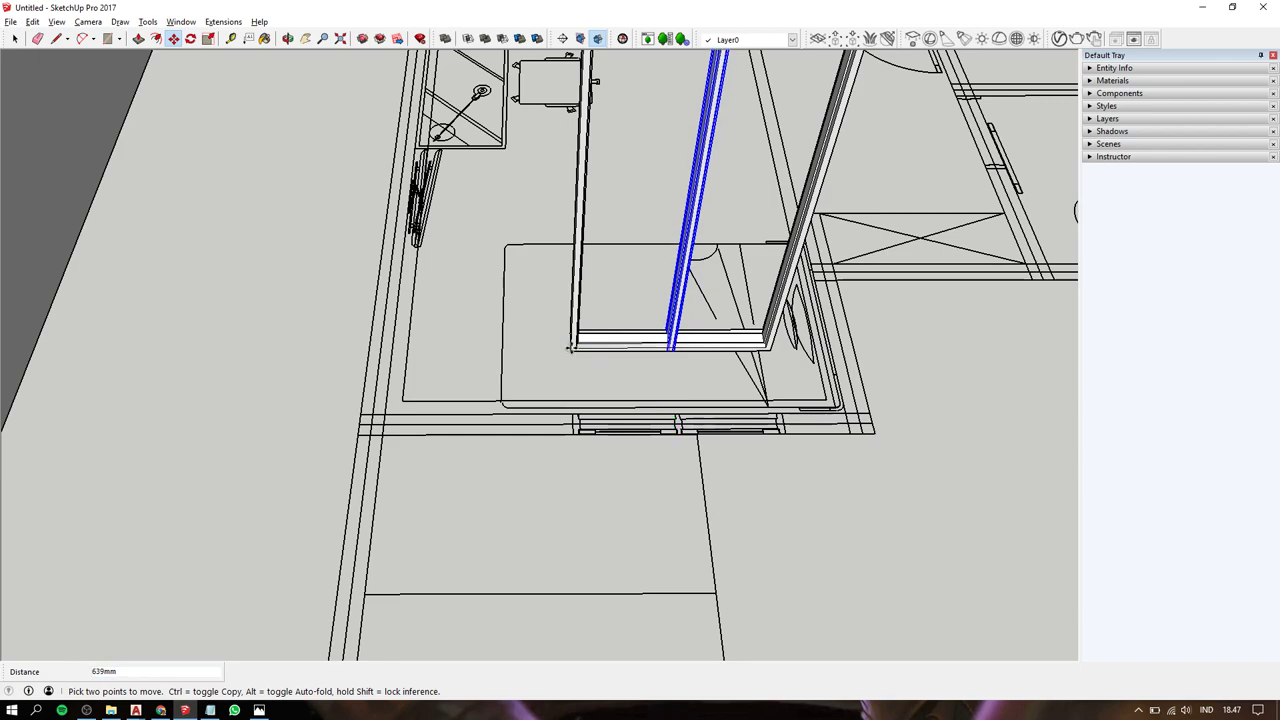
key("space")
left_click(630, 342)
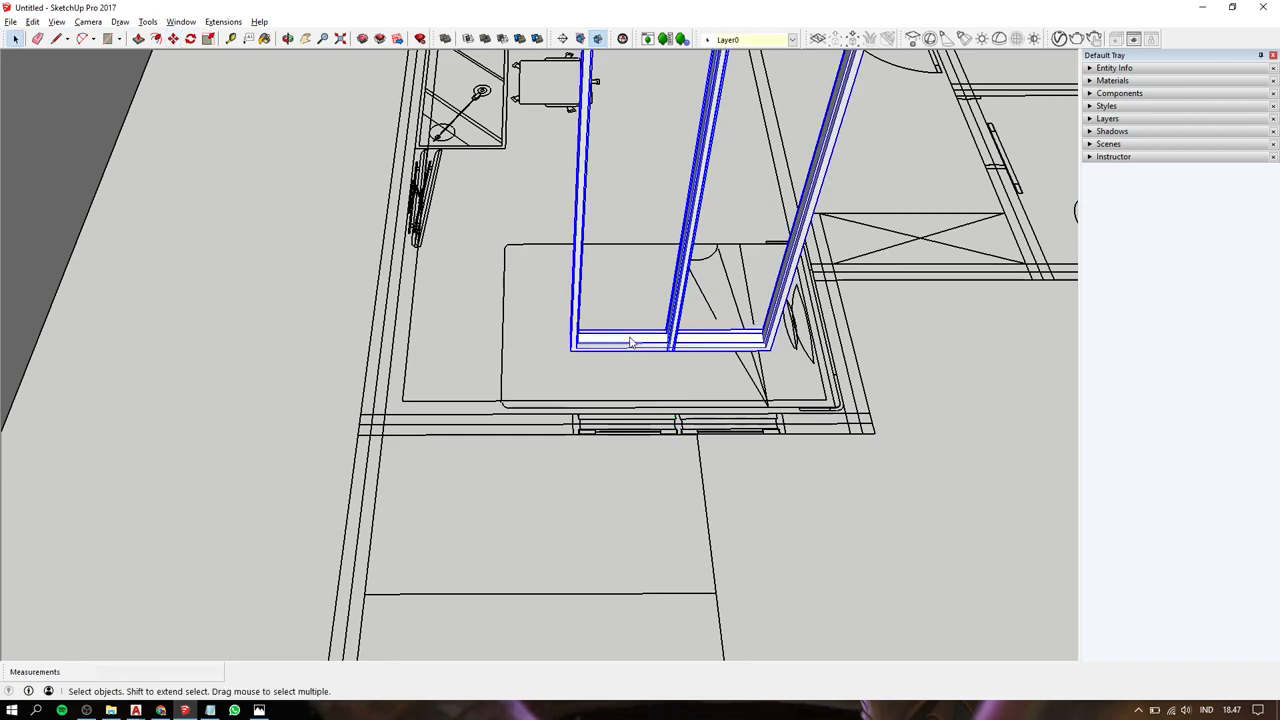
right_click(630, 342)
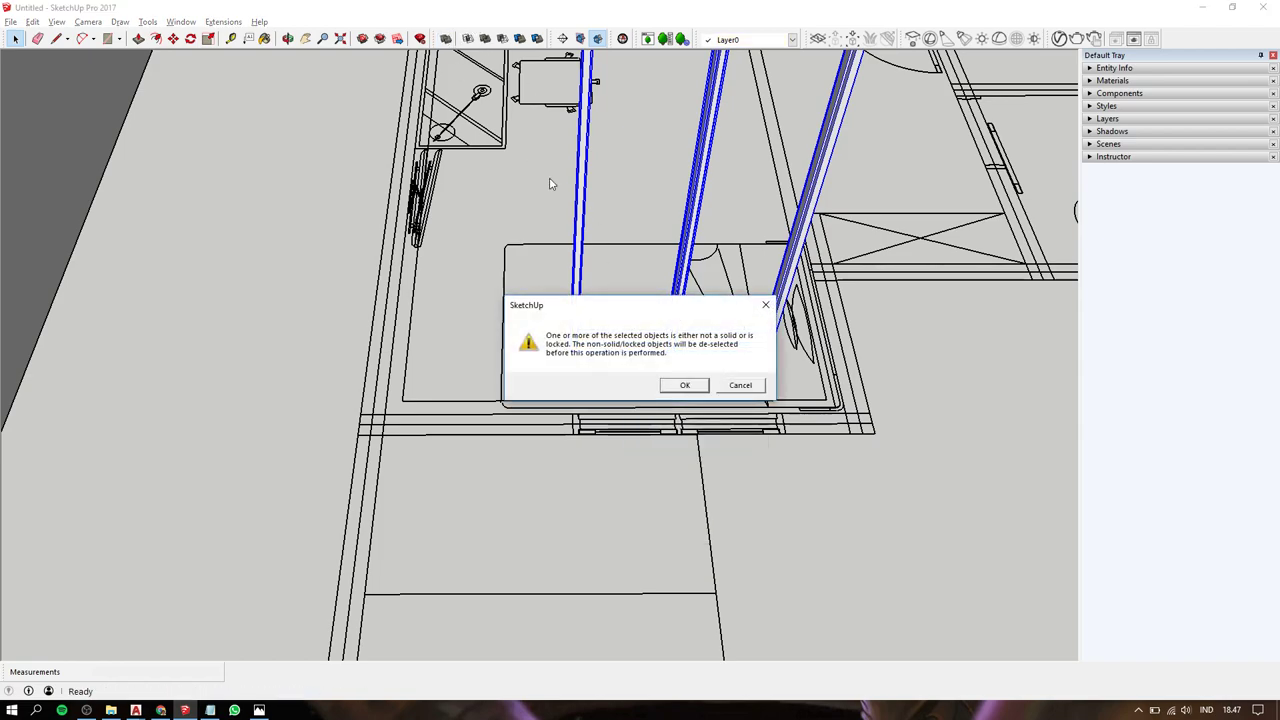
left_click(688, 384)
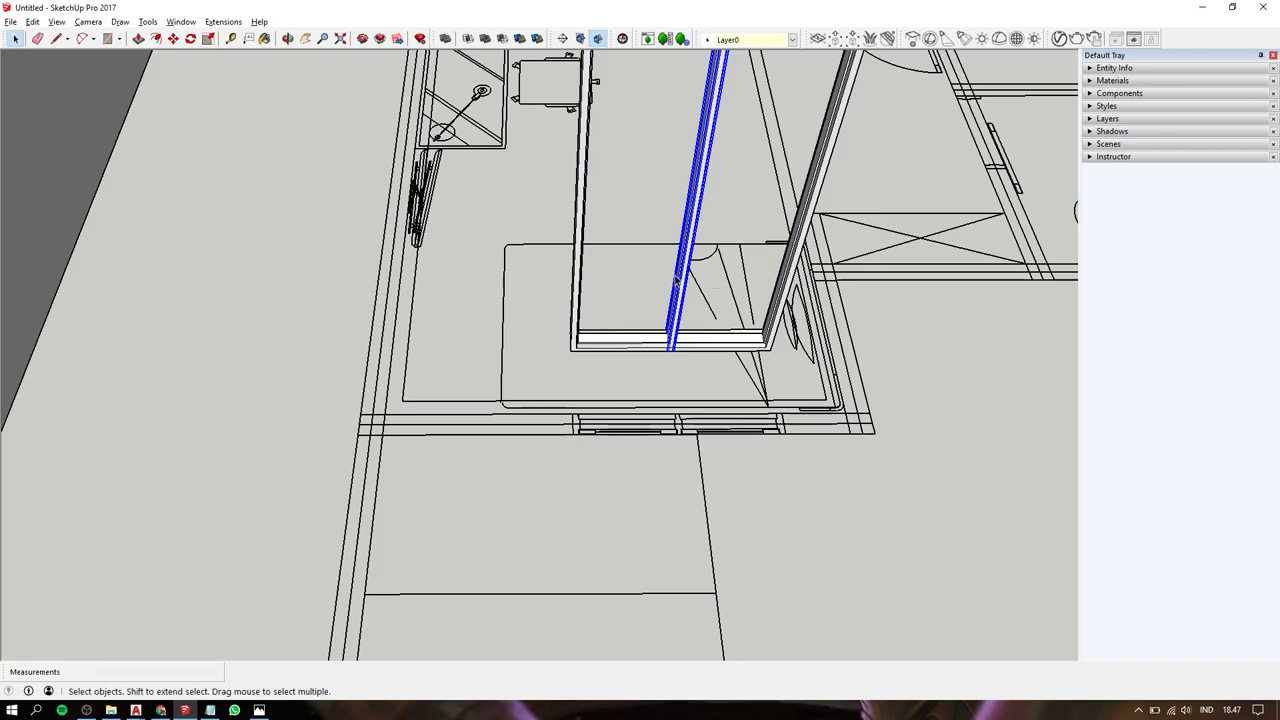
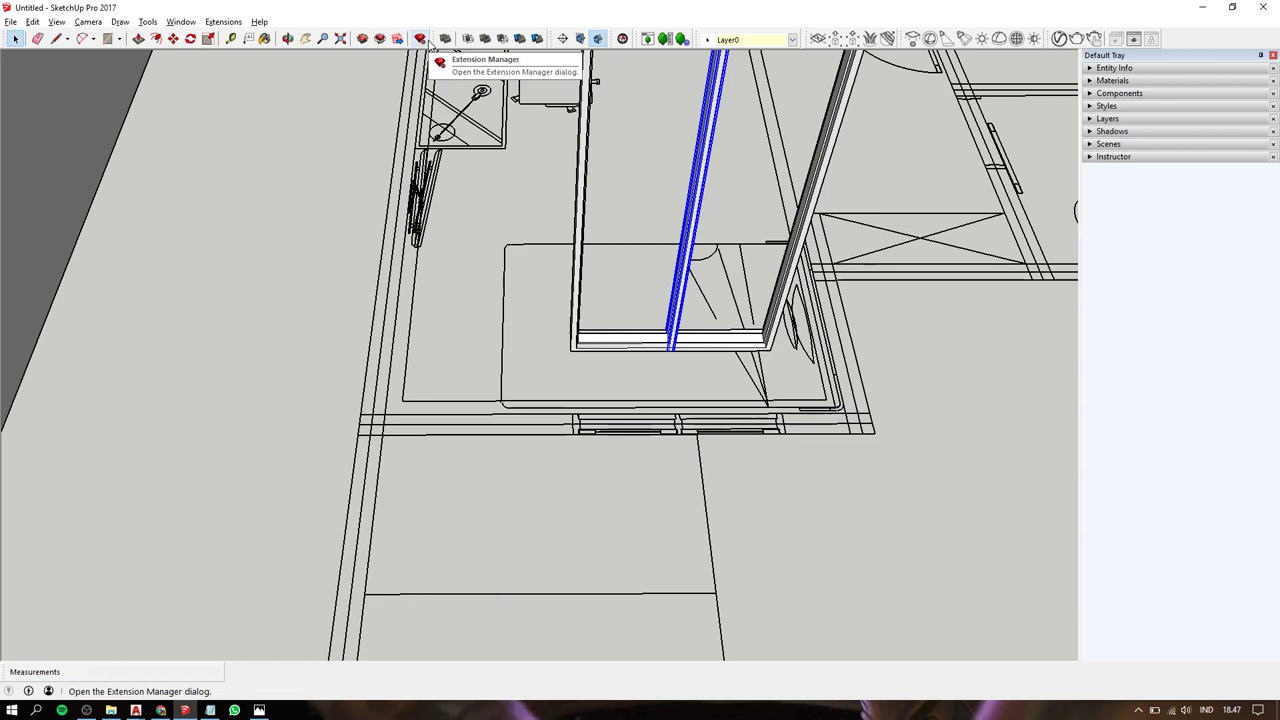
Run Solid Inspector² on the door frame; automatic fixing fails on a surface border error.
left_click(621, 40)
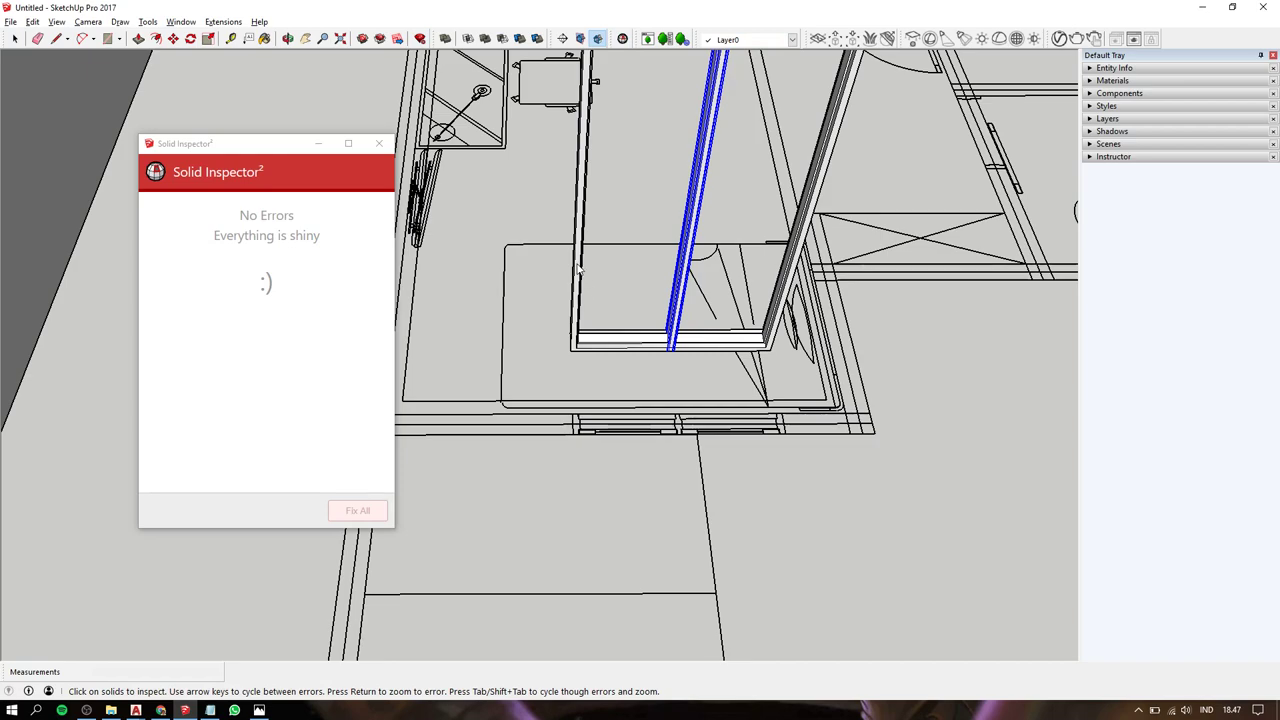
left_click(577, 268)
left_click(352, 509)
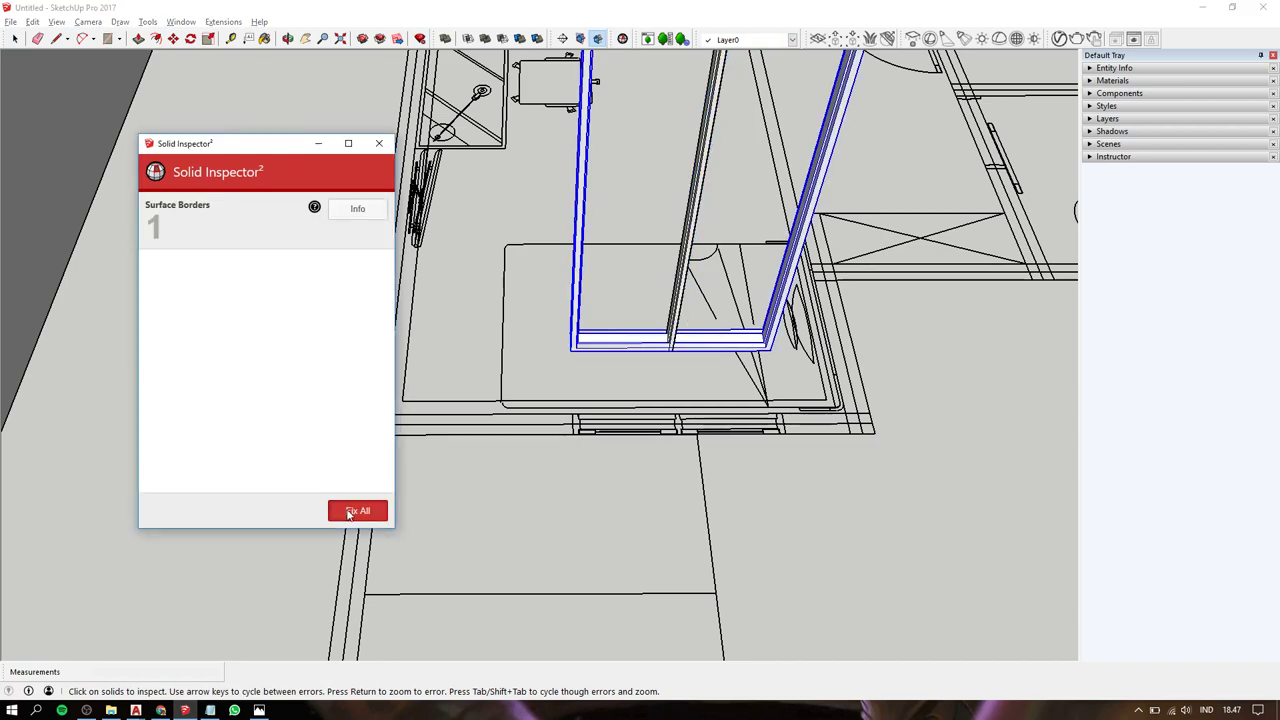
left_click(377, 369)
left_click(357, 510)
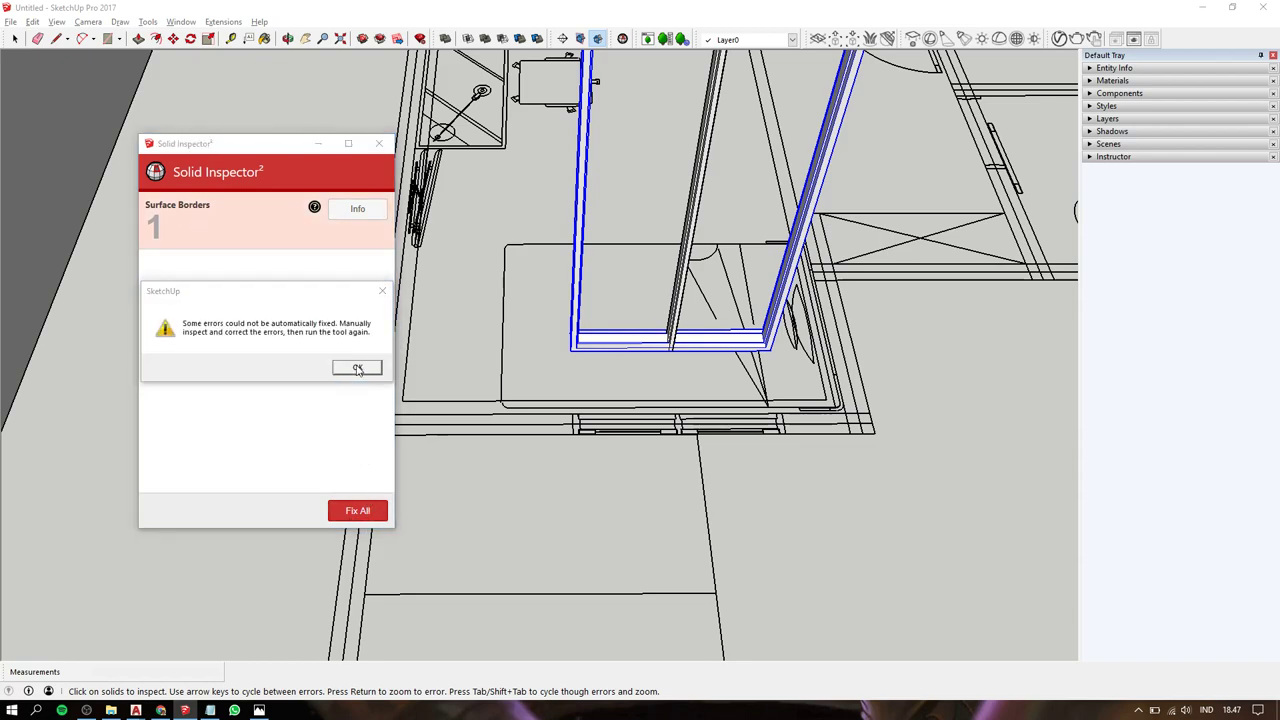
left_click(357, 369)
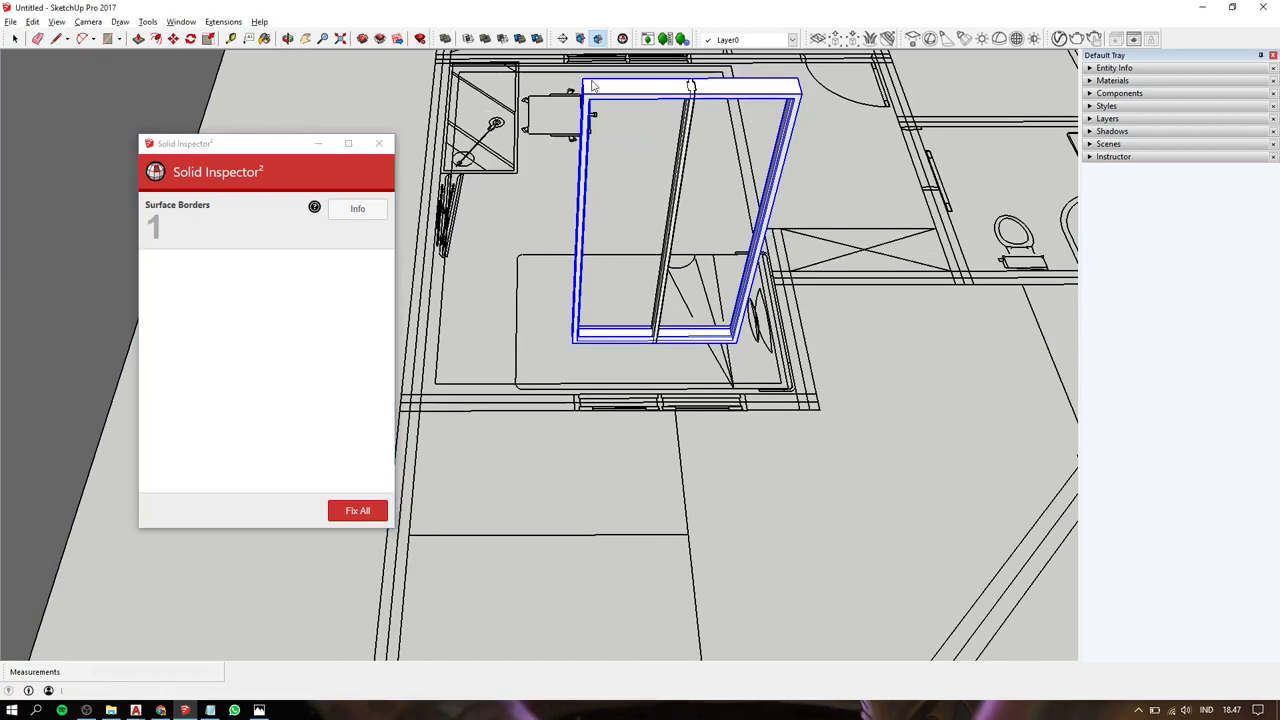
left_click(166, 222)
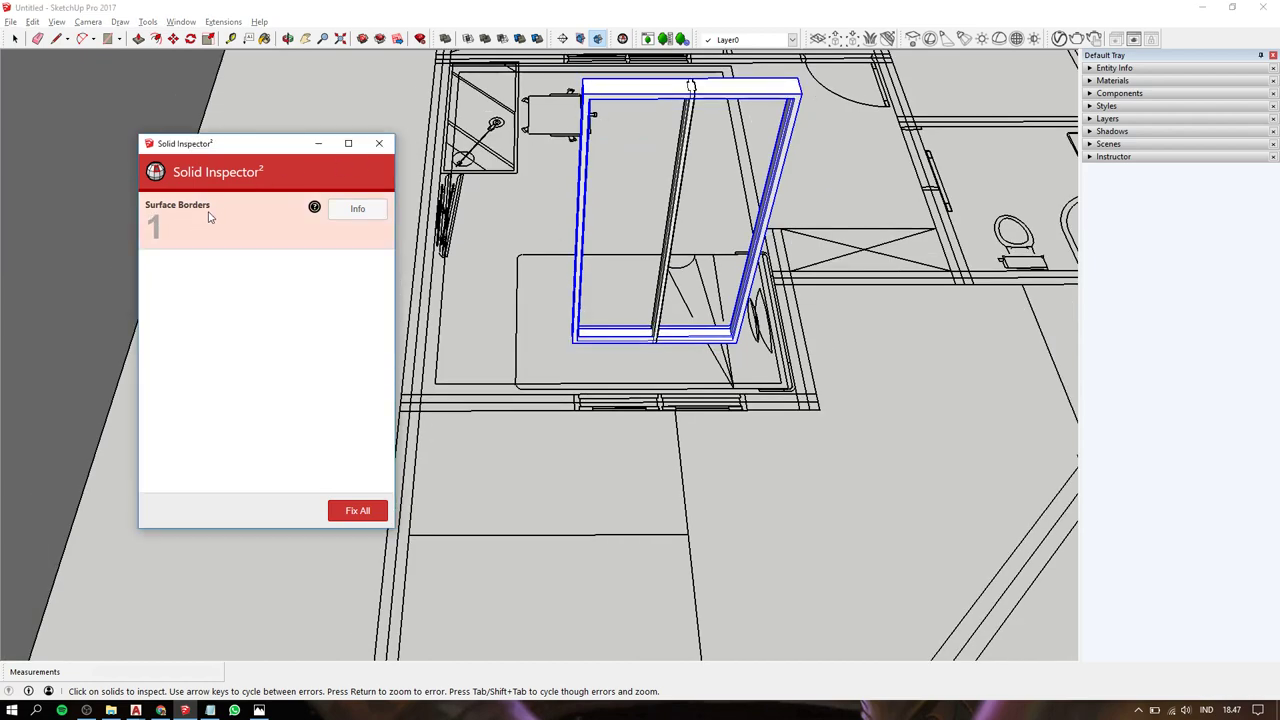
left_click(374, 213)
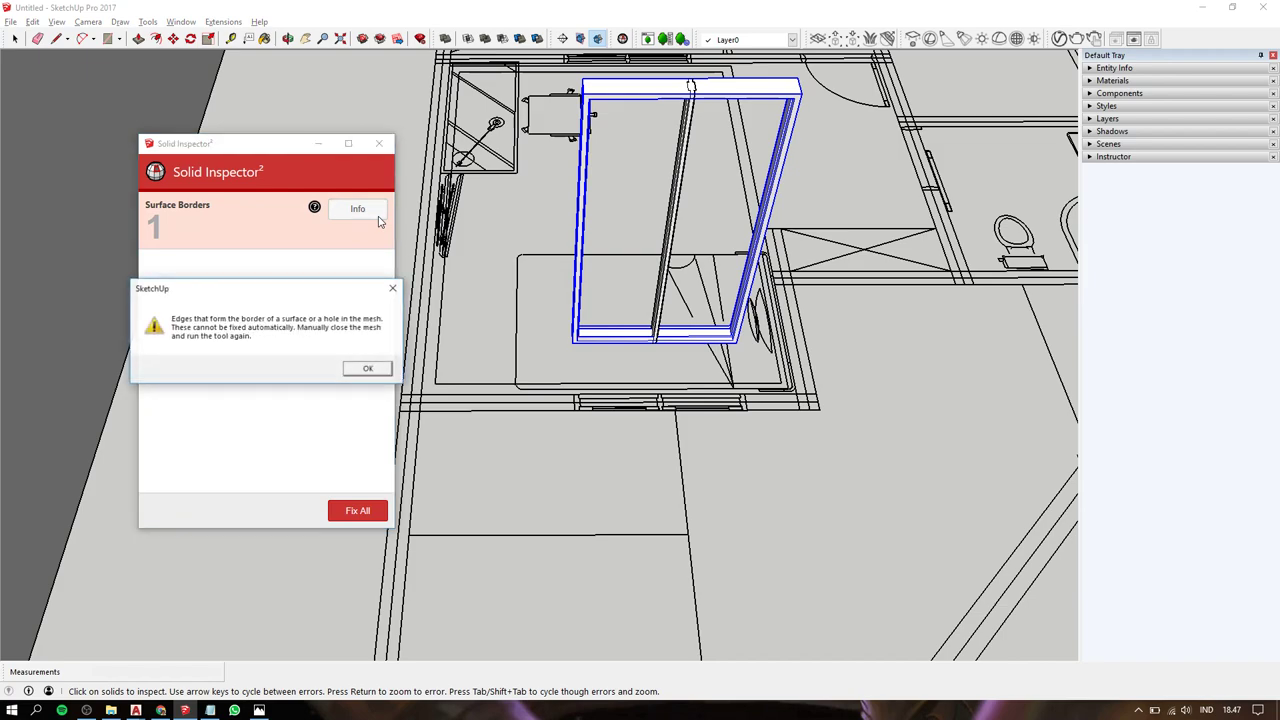
left_click(367, 368)
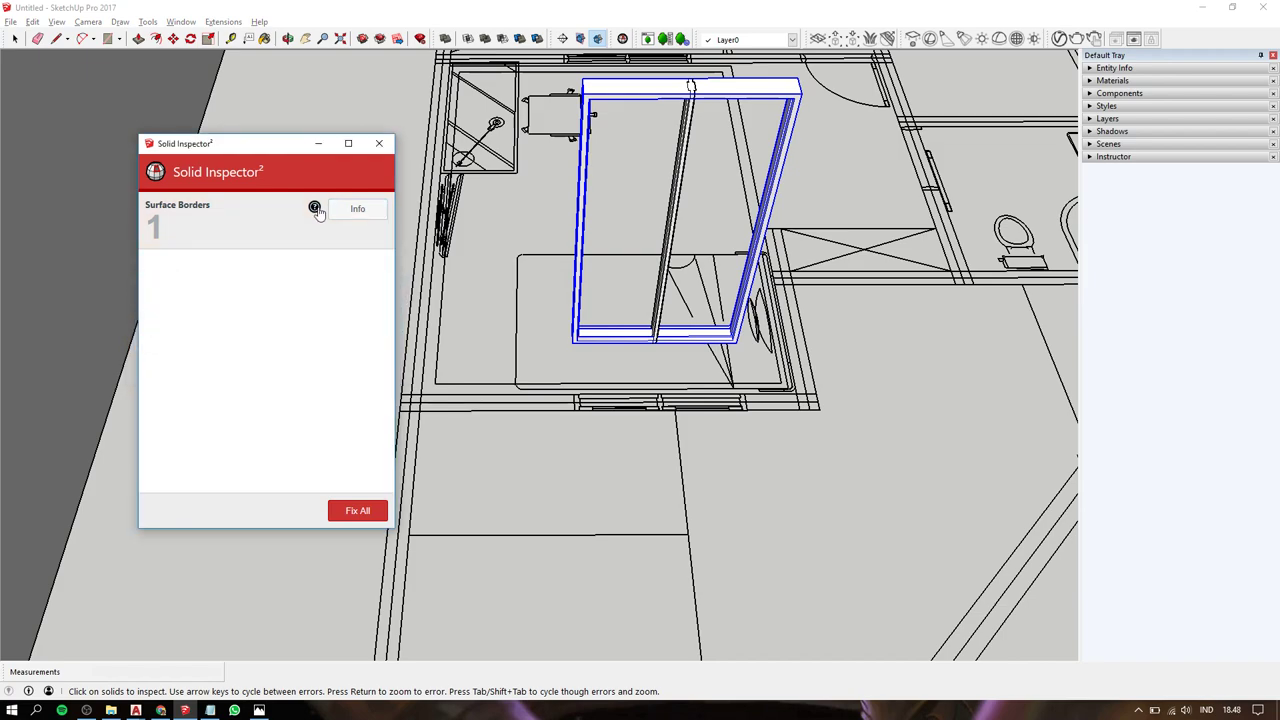
left_click(379, 143)
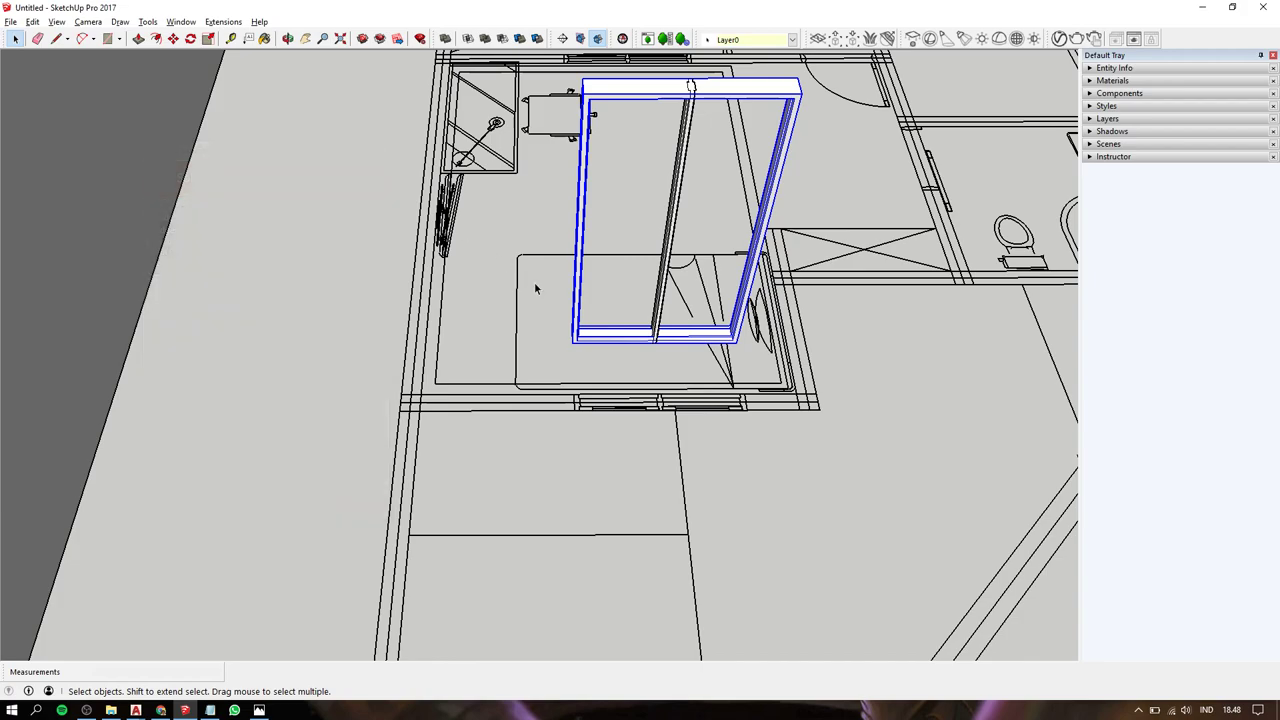
With Entity Info shown, select the outer frame group and explode it.
scroll(605, 345, "up", 3)
mouse_move(672, 331)
middle_mouse_down()
mouse_move(411, 210)
mouse_move(425, 205)
middle_mouse_up()
left_click(1104, 68)
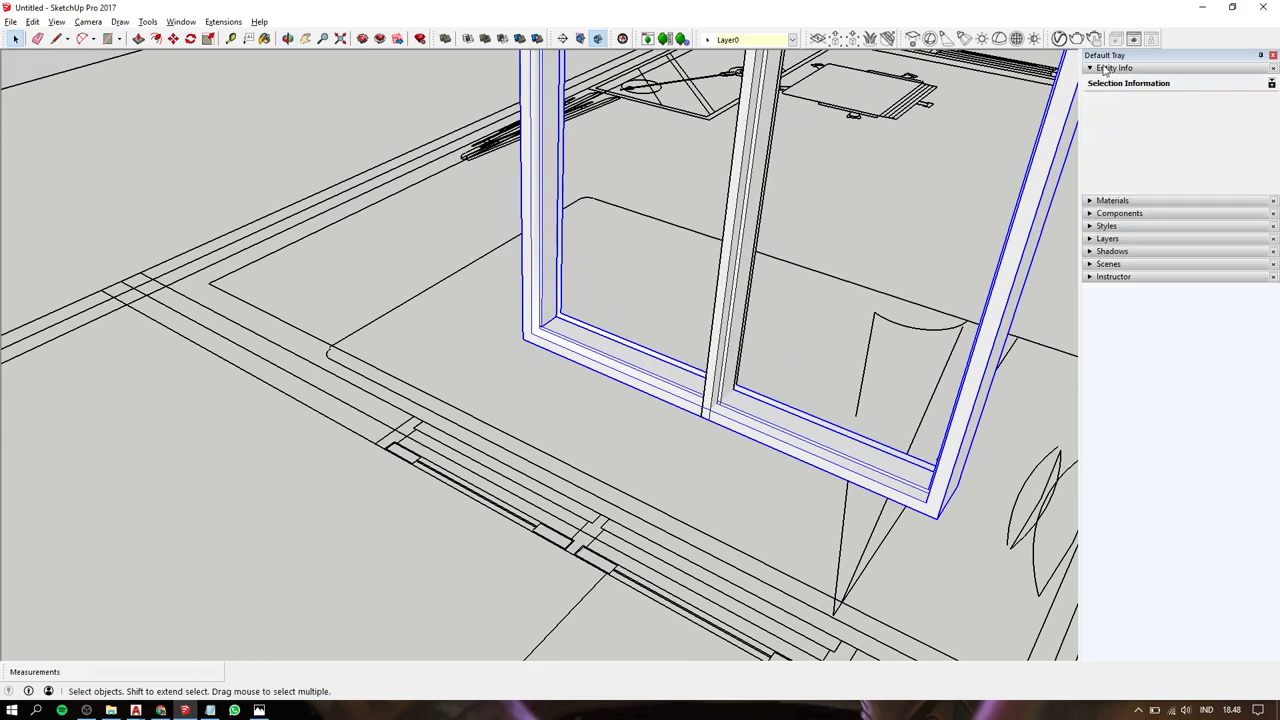
left_click(744, 174)
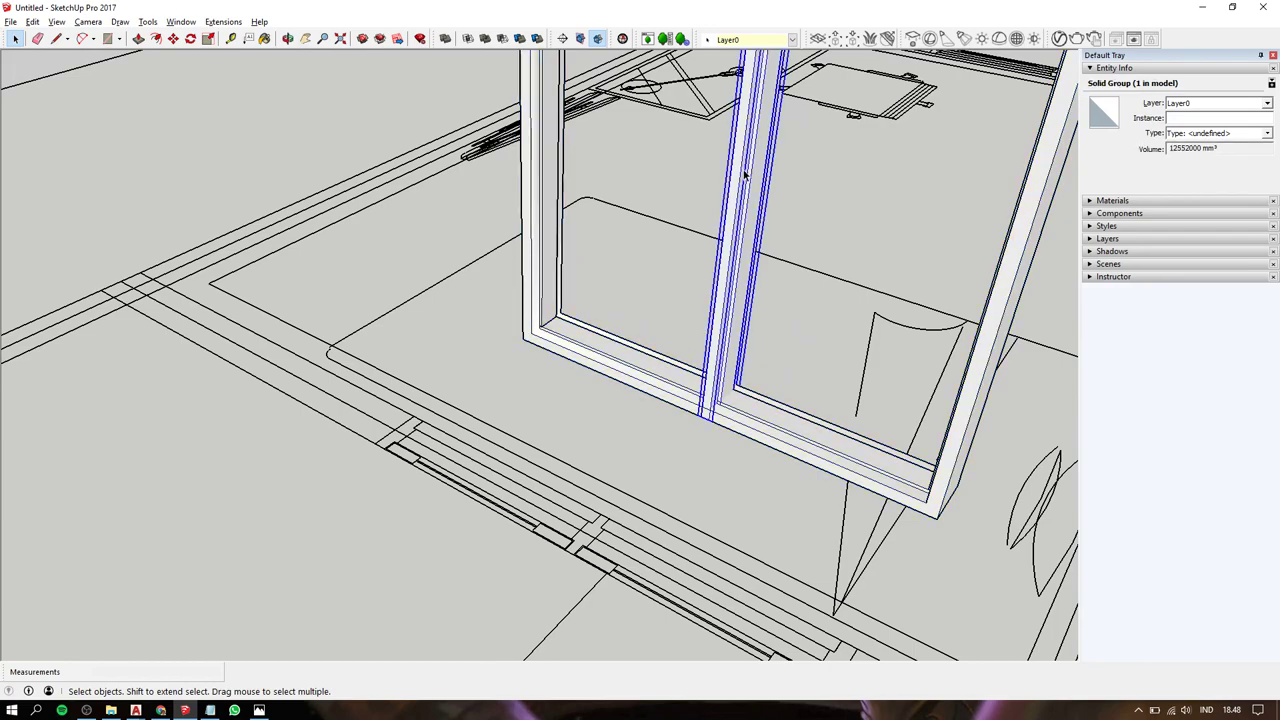
left_click(633, 368)
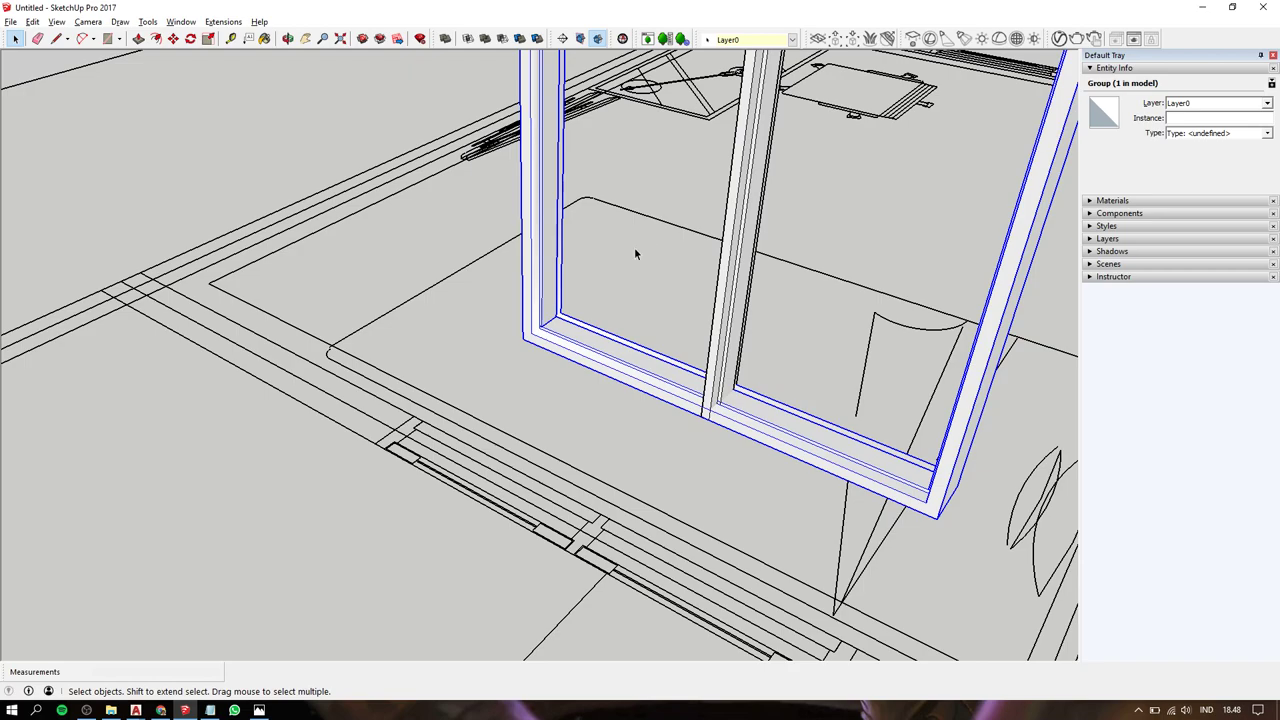
middle_click_drag(702, 374, 655, 367)
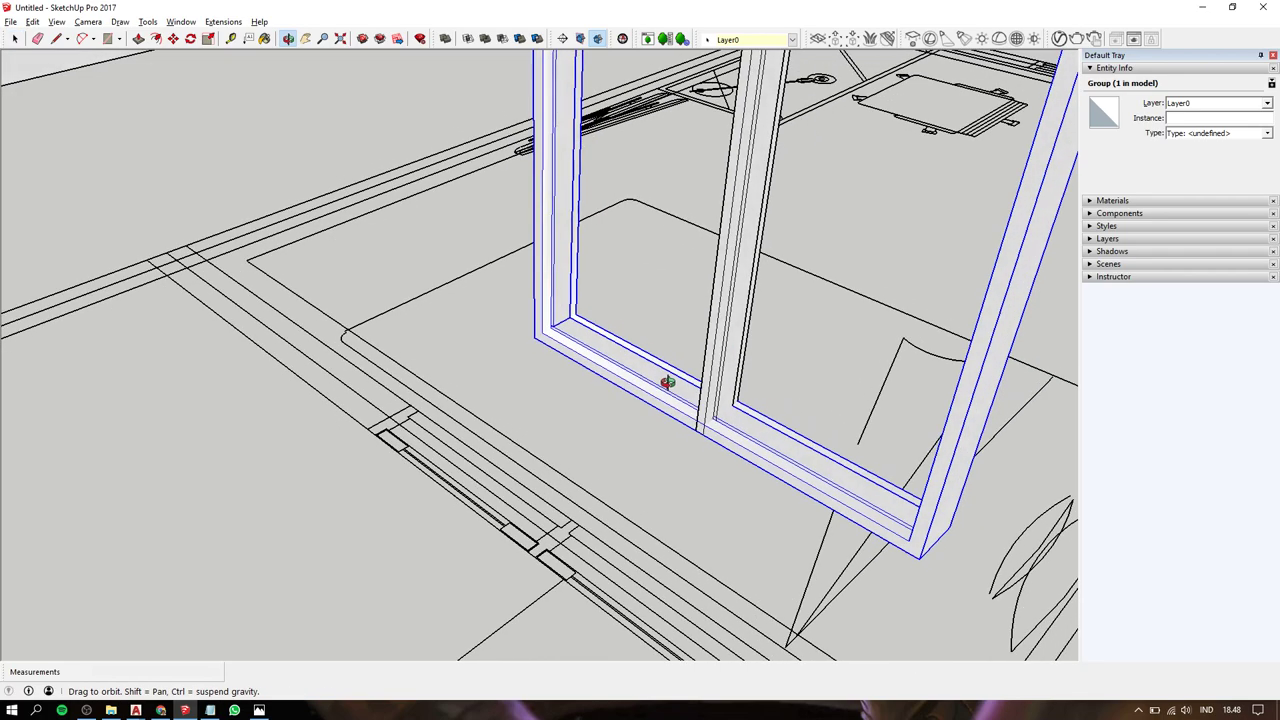
right_click(655, 367)
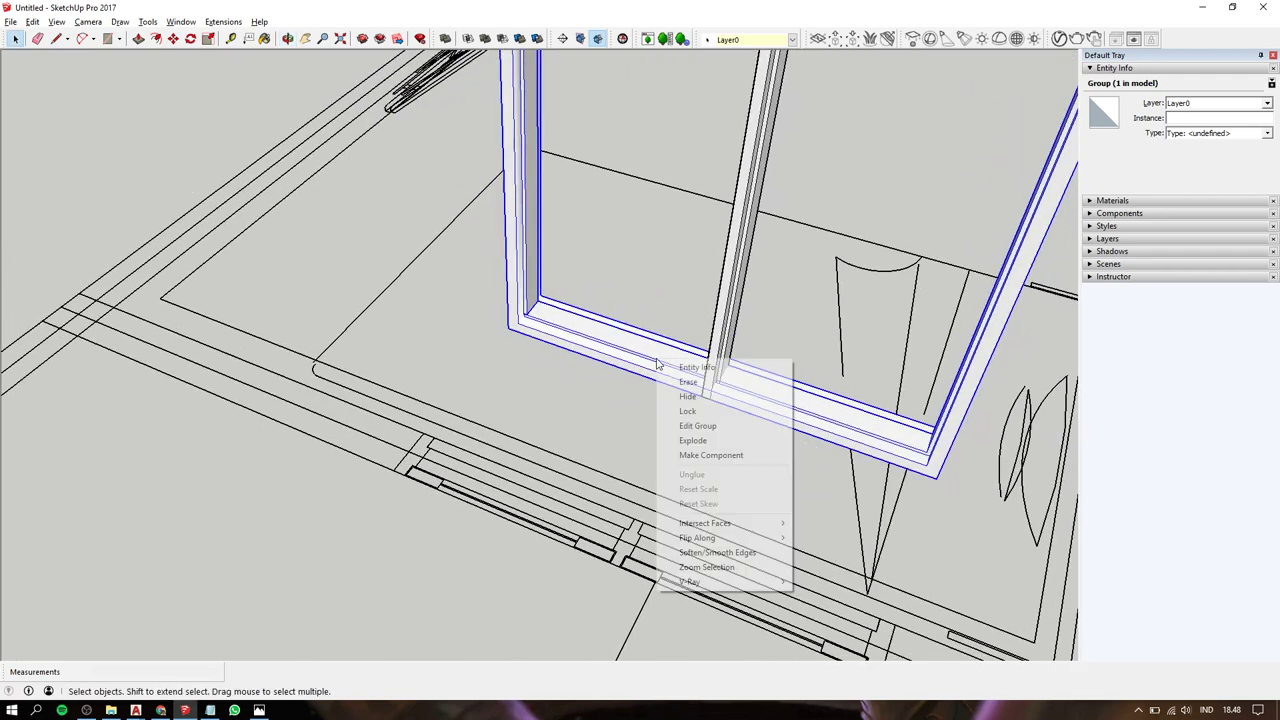
left_click(692, 447)
Regroup the exploded frame geometry into a new 83-entity group on Layer0.
mouse_move(645, 362)
middle_mouse_down()
mouse_move(366, 3)
mouse_move(527, 476)
middle_mouse_up()
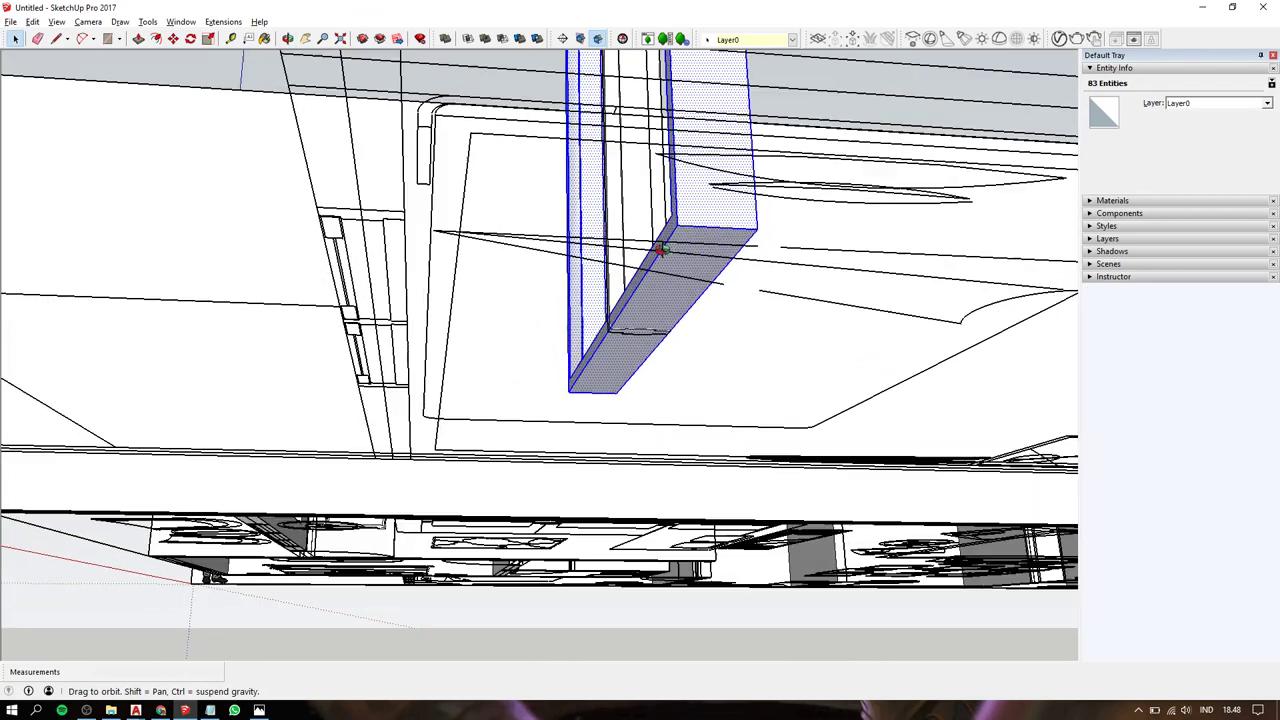
scroll(527, 476, "down", 5)
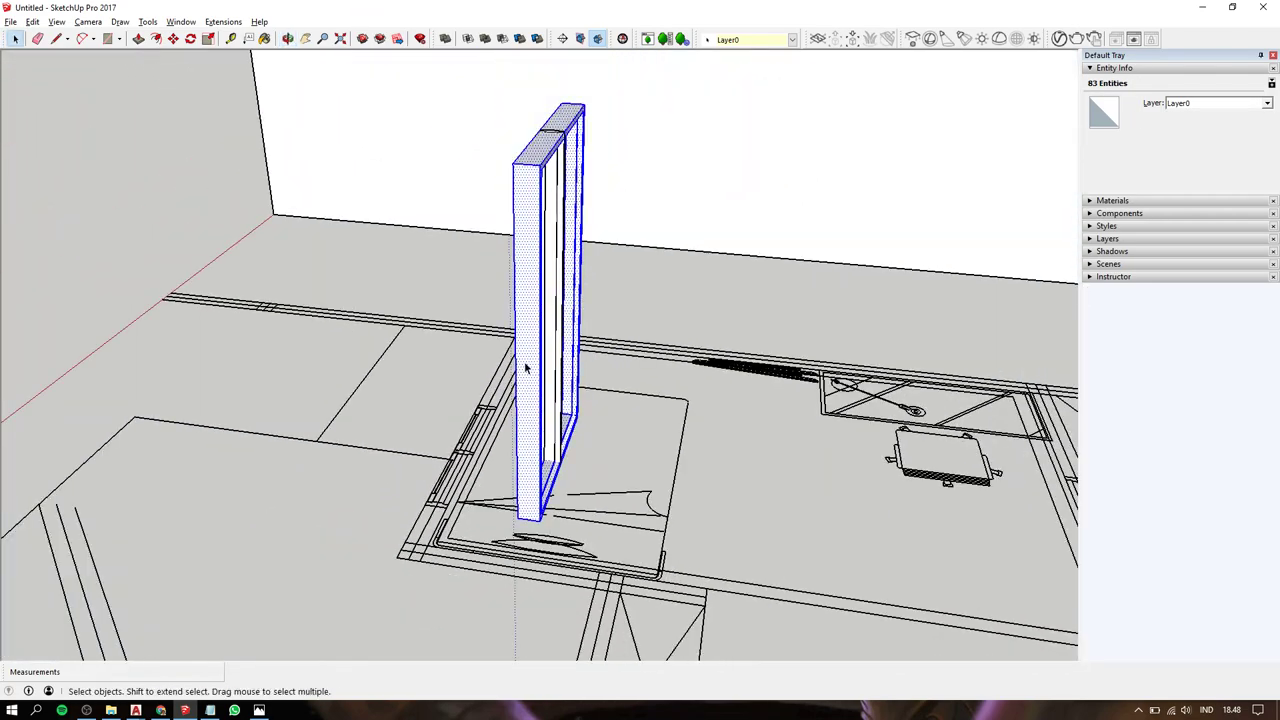
middle_click_drag(526, 366, 847, 338)
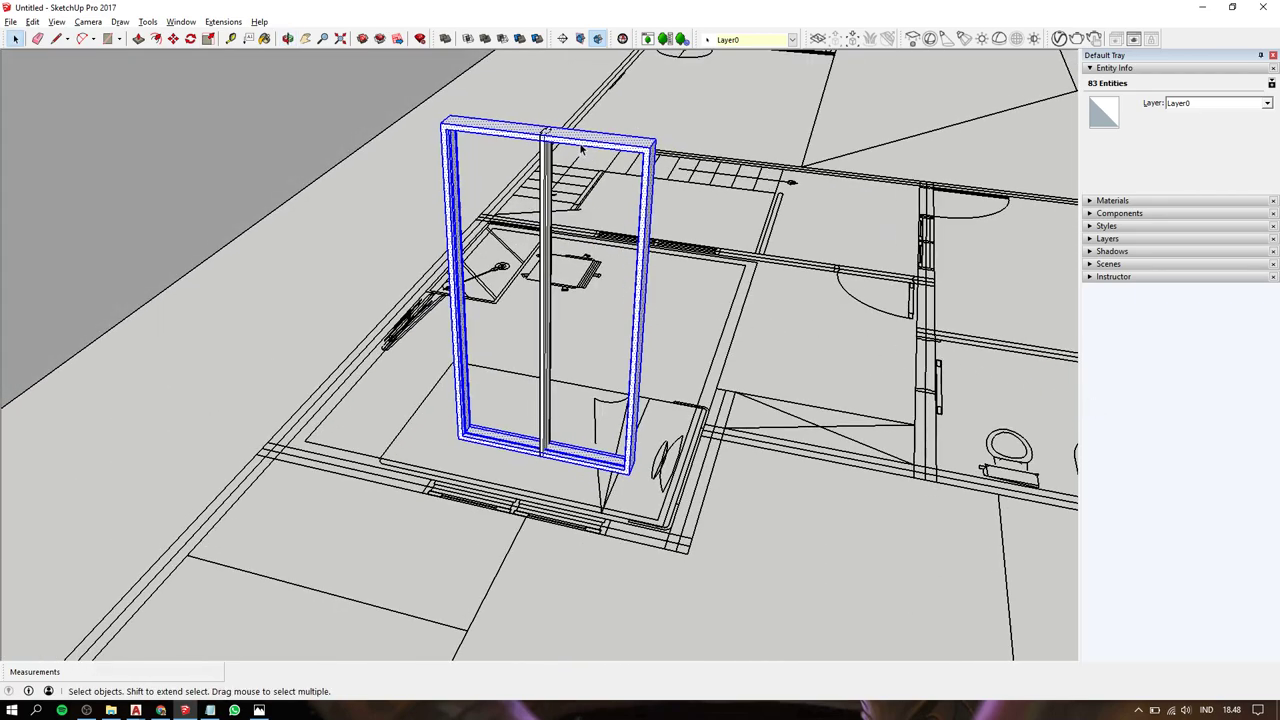
right_click(582, 148)
left_click(625, 257)
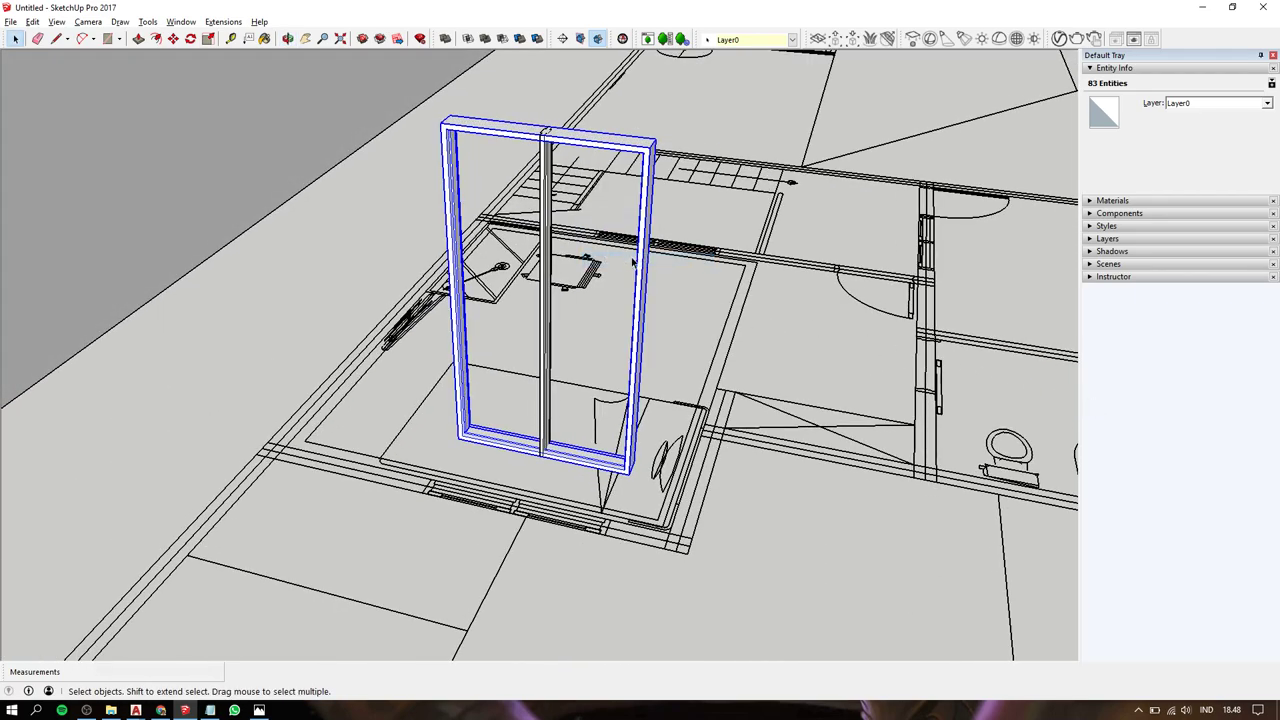
Rerun Solid Inspector² Fix All on the regrouped frame; one surface border remains unfixable.
left_click(622, 39)
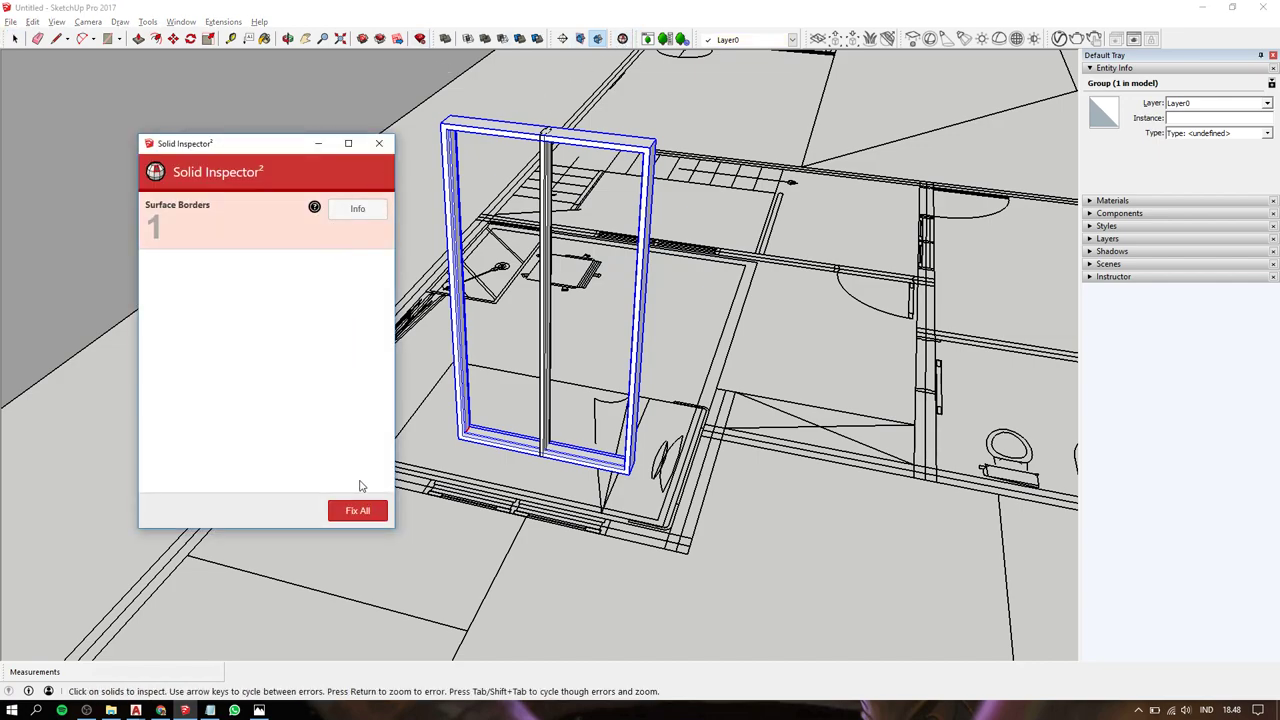
left_click(357, 510)
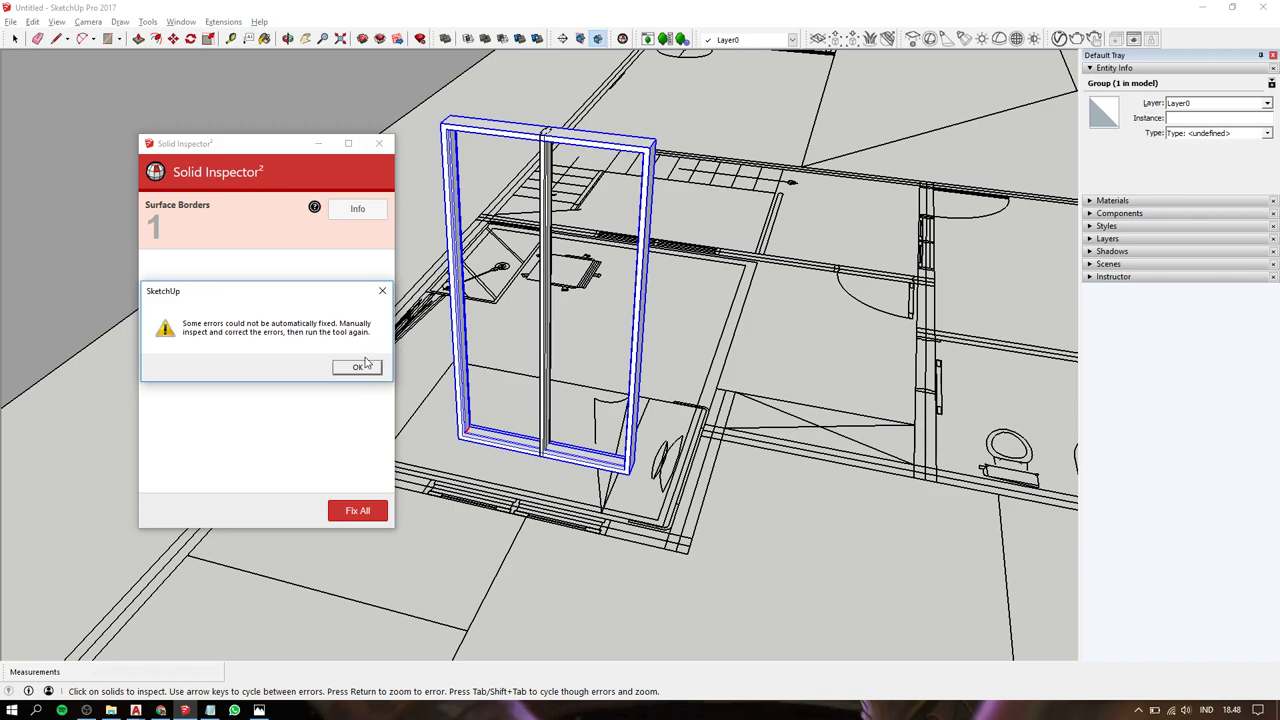
left_click(358, 367)
mouse_move(314, 207)
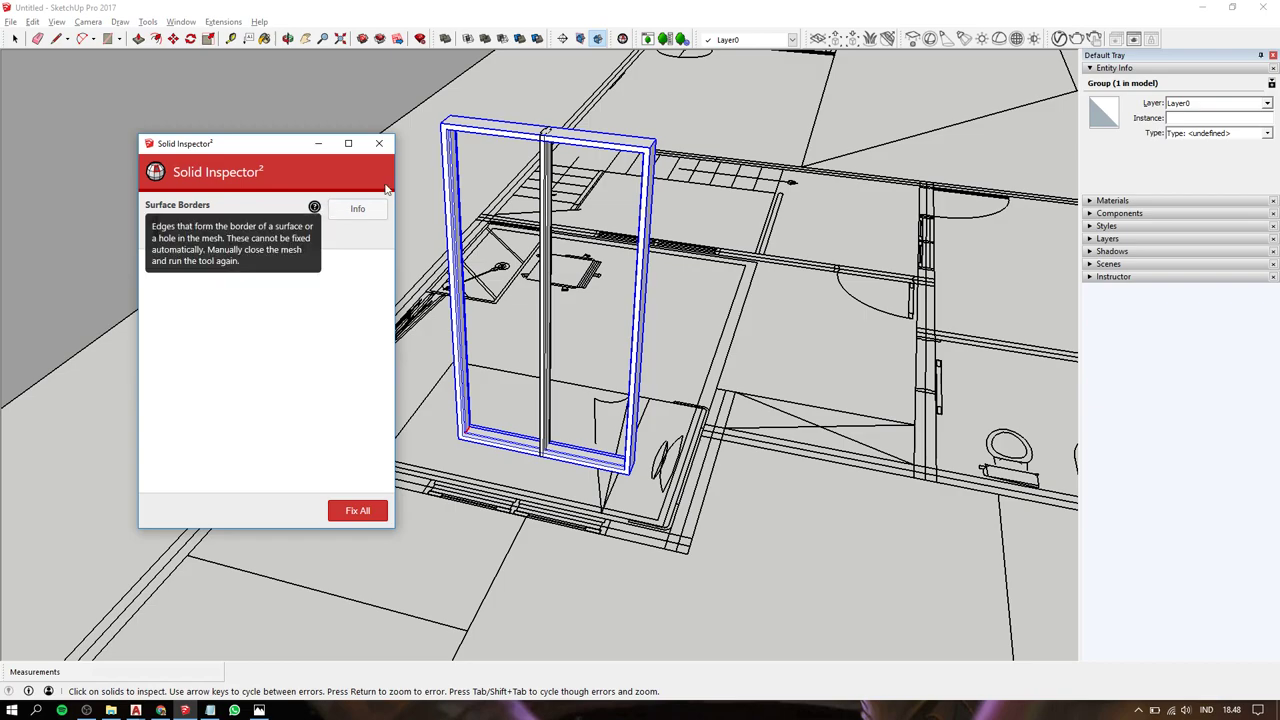
Orbit and zoom around the frame corners to inspect them.
middle_click_drag(602, 271, 451, 216)
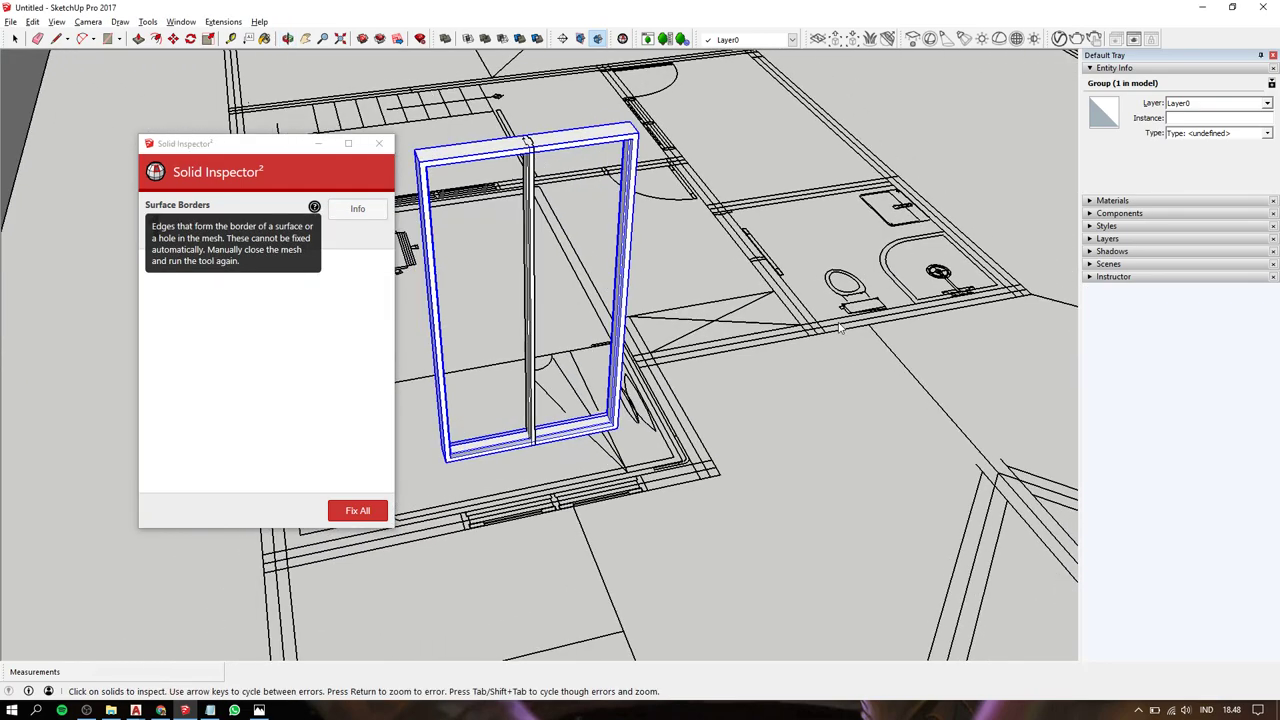
scroll(455, 213, "up", 3)
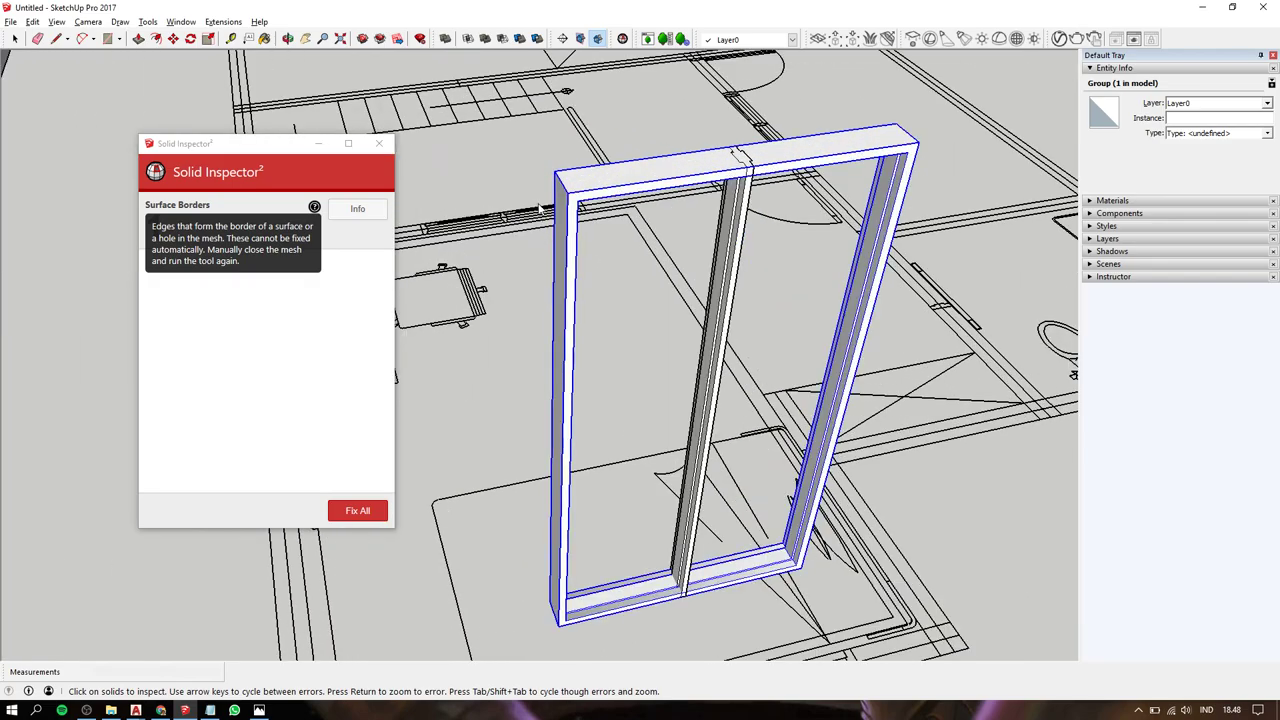
middle_click_drag(540, 209, 755, 185)
scroll(668, 380, "up", 2)
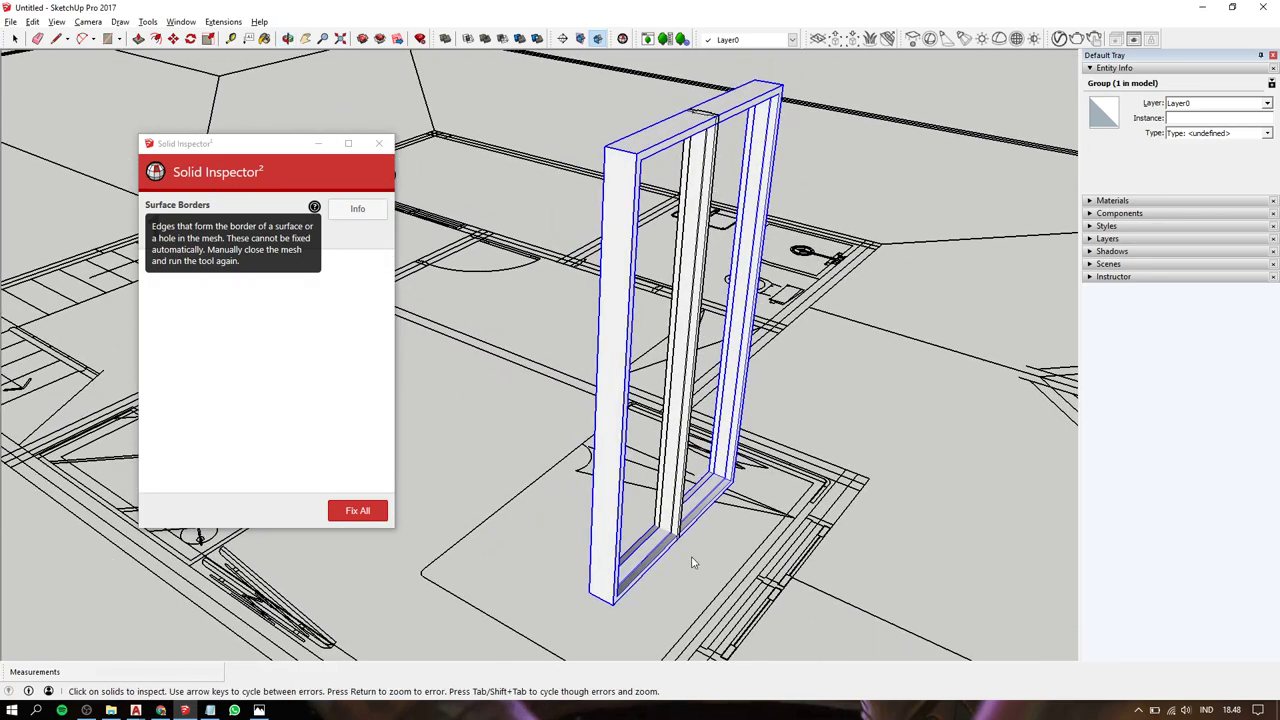
middle_click_drag(692, 563, 640, 497)
scroll(597, 601, "up", 2)
scroll(618, 583, "up", 2)
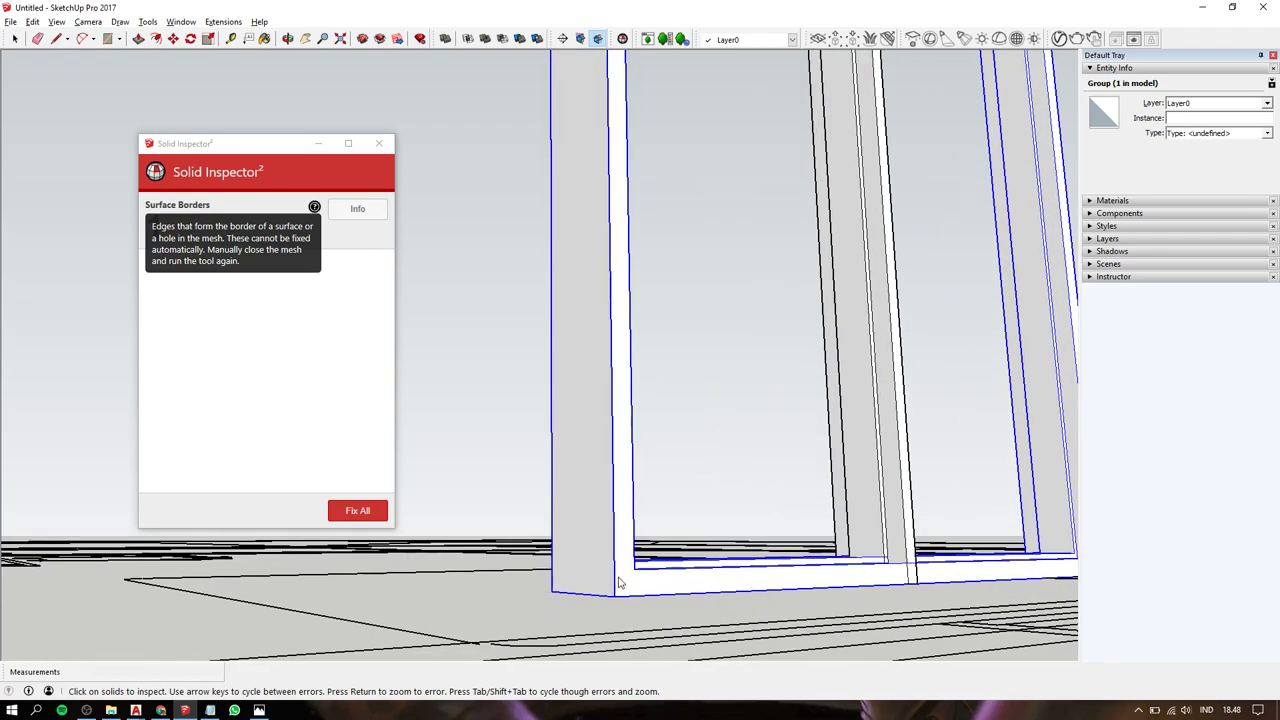
middle_click_drag(618, 583, 583, 254)
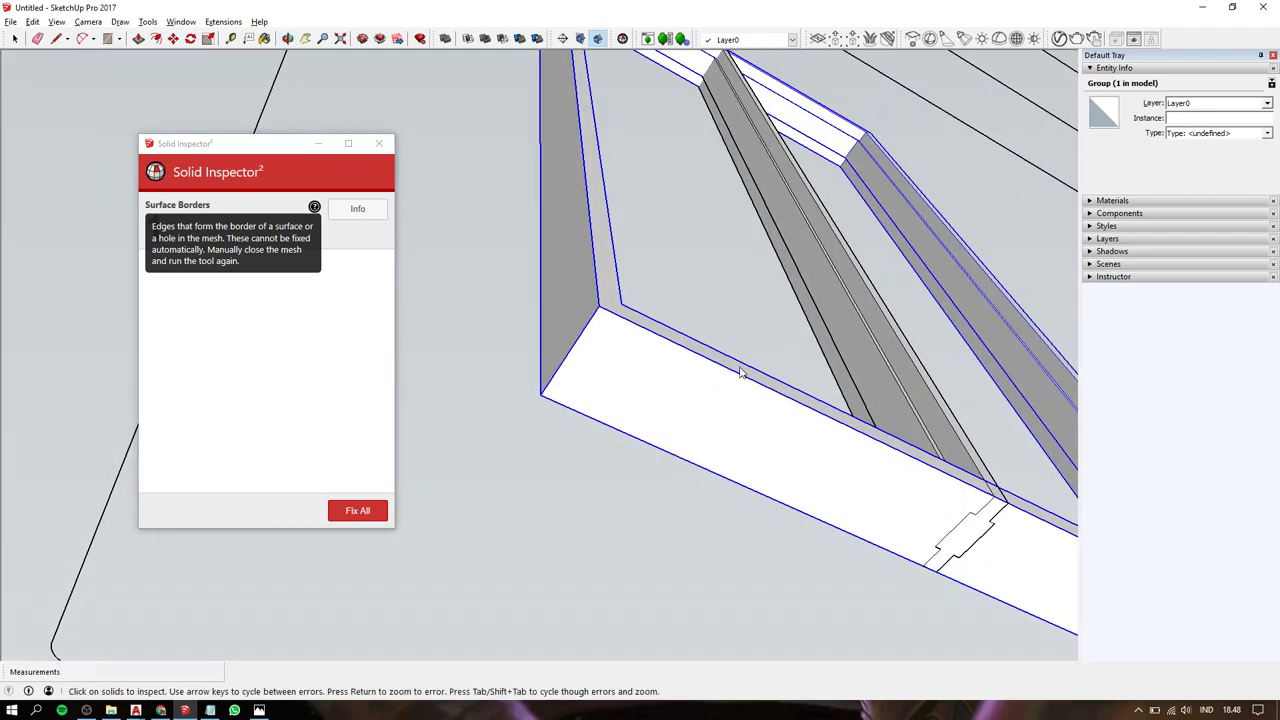
mouse_move(740, 373)
middle_mouse_down()
mouse_move(480, 323)
mouse_move(595, 292)
middle_mouse_up()
Select the middle post and shift it left toward the frame.
mouse_move(740, 273)
middle_mouse_down()
mouse_move(731, 423)
mouse_move(734, 403)
mouse_move(780, 522)
mouse_move(757, 677)
mouse_move(846, 417)
mouse_move(846, 429)
mouse_move(665, 250)
mouse_move(671, 200)
middle_mouse_up()
scroll(846, 430, "down", 2)
scroll(665, 250, "up", 2)
scroll(660, 242, "up", 2)
key("space")
left_click(549, 286)
mouse_move(549, 286)
middle_mouse_down()
mouse_move(540, 368)
mouse_move(672, 512)
middle_mouse_up()
scroll(672, 512, "down", 2)
key("m")
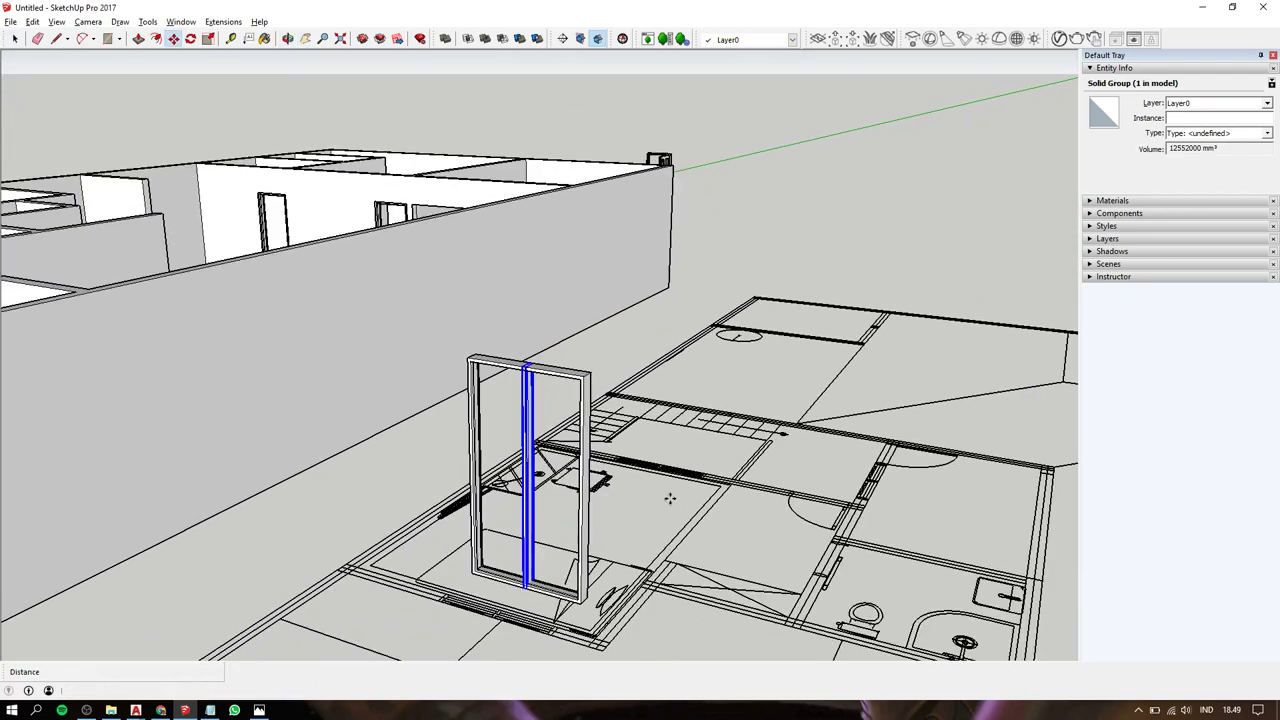
left_click(669, 500)
scroll(596, 563, "up", 2)
scroll(590, 565, "up", 3)
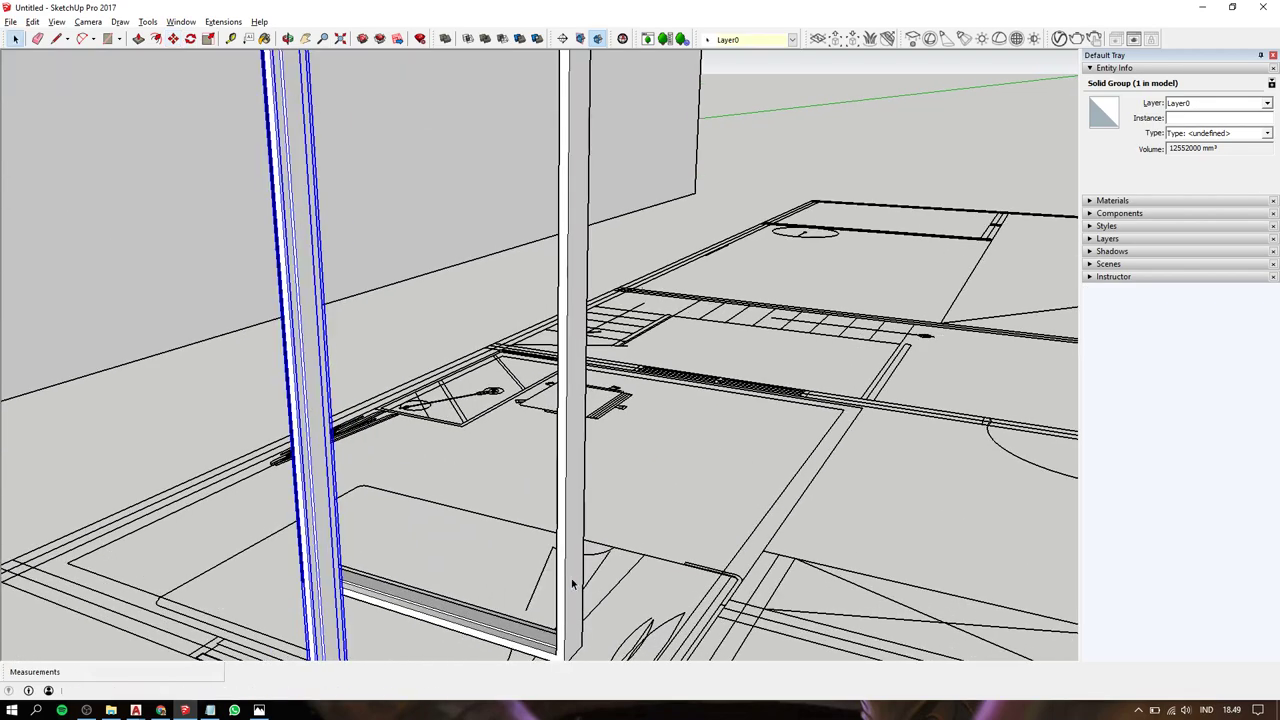
key("space")
Open the outer frame group, select its geometry, and view its inner corner.
double_click(571, 582)
triple_click(571, 582)
middle_click_drag(570, 578, 917, 587)
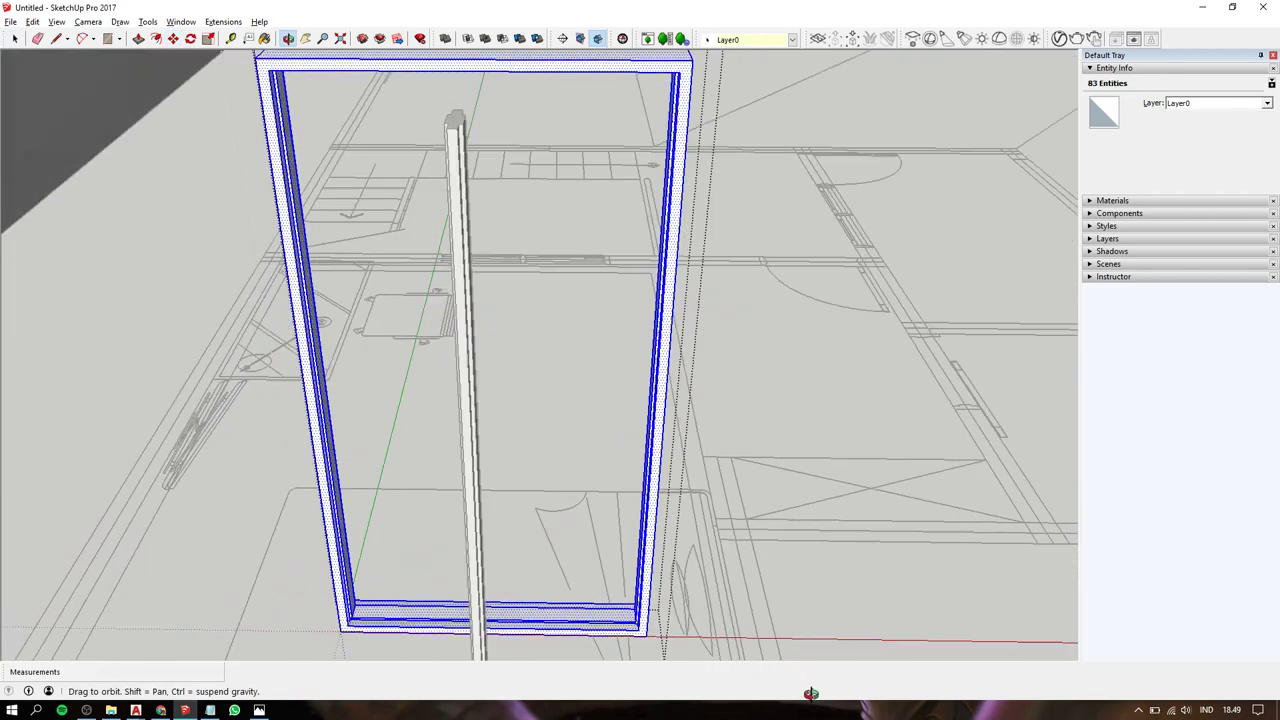
scroll(685, 557, "up", 2)
scroll(685, 557, "up", 2)
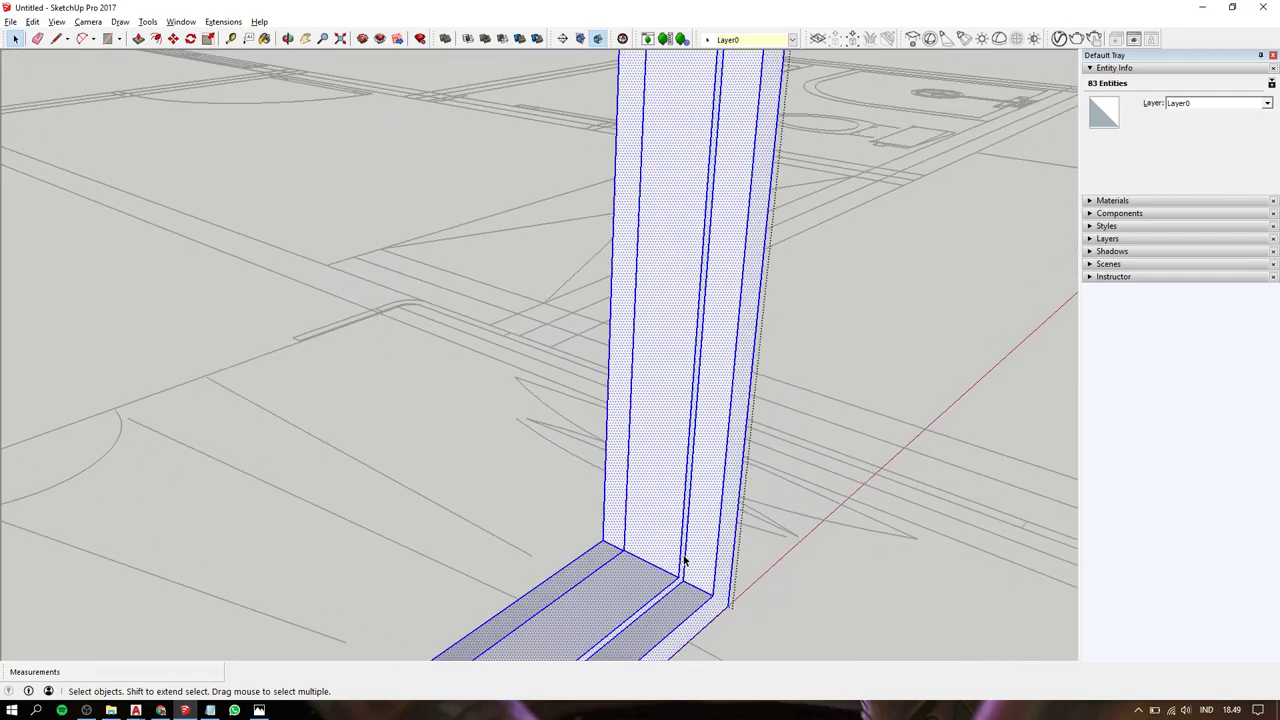
middle_click_drag(685, 560, 1200, 551)
scroll(690, 474, "down", 2)
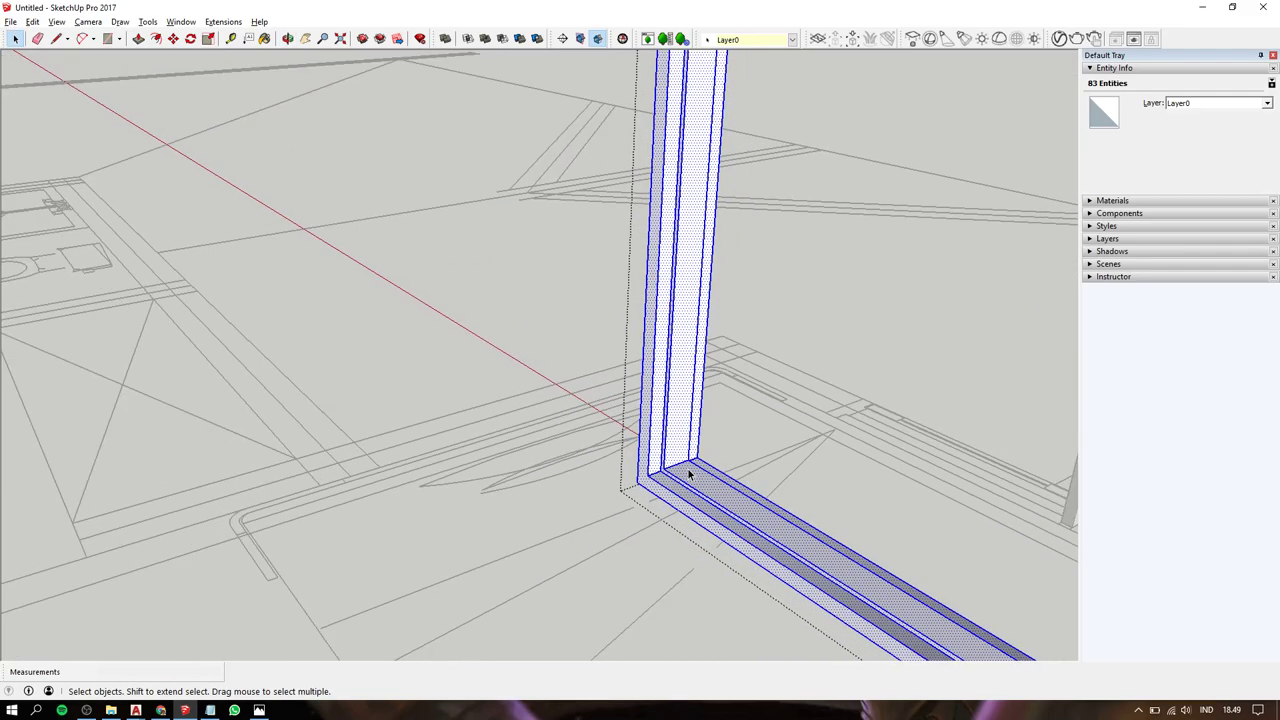
mouse_move(686, 471)
middle_mouse_down("shift")
mouse_move(645, 362)
mouse_move(723, 349)
mouse_move(349, 400)
mouse_move(347, 432)
mouse_move(634, 434)
mouse_move(612, 450)
middle_mouse_up("shift")
Move the vertical divider post 650 mm into place inside the door frame.
left_click(612, 450)
key("m")
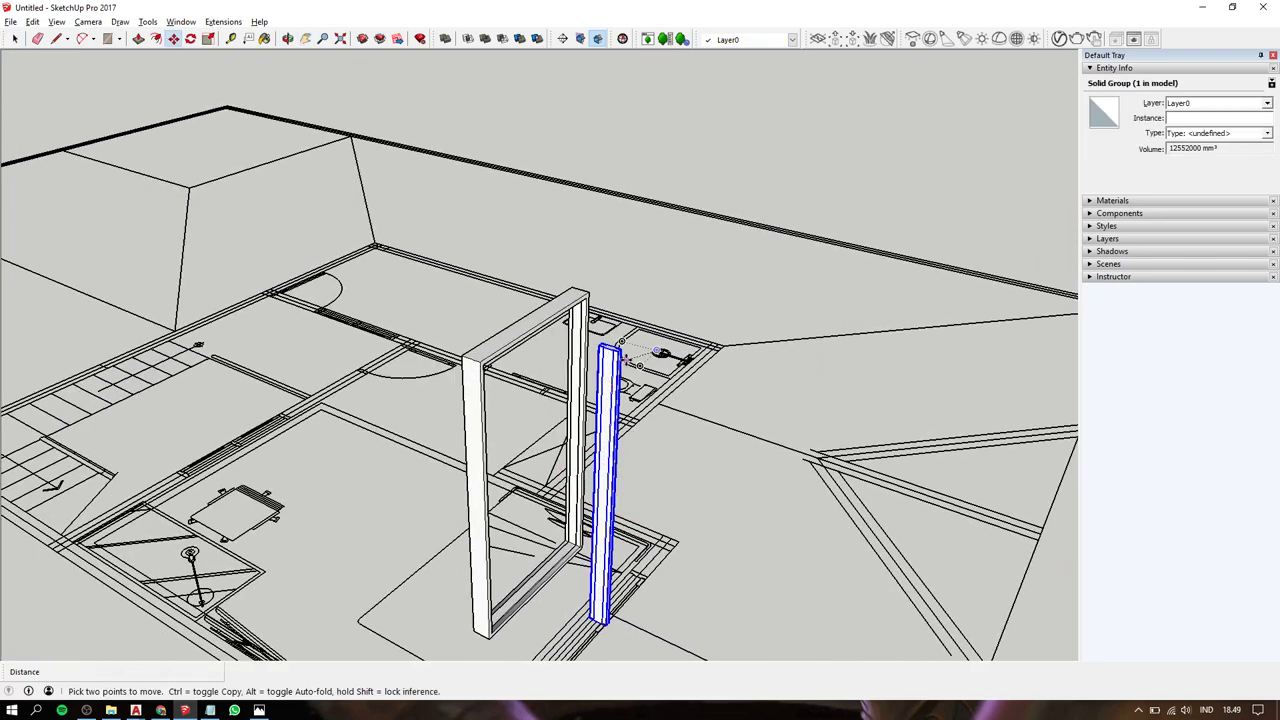
left_click(620, 350)
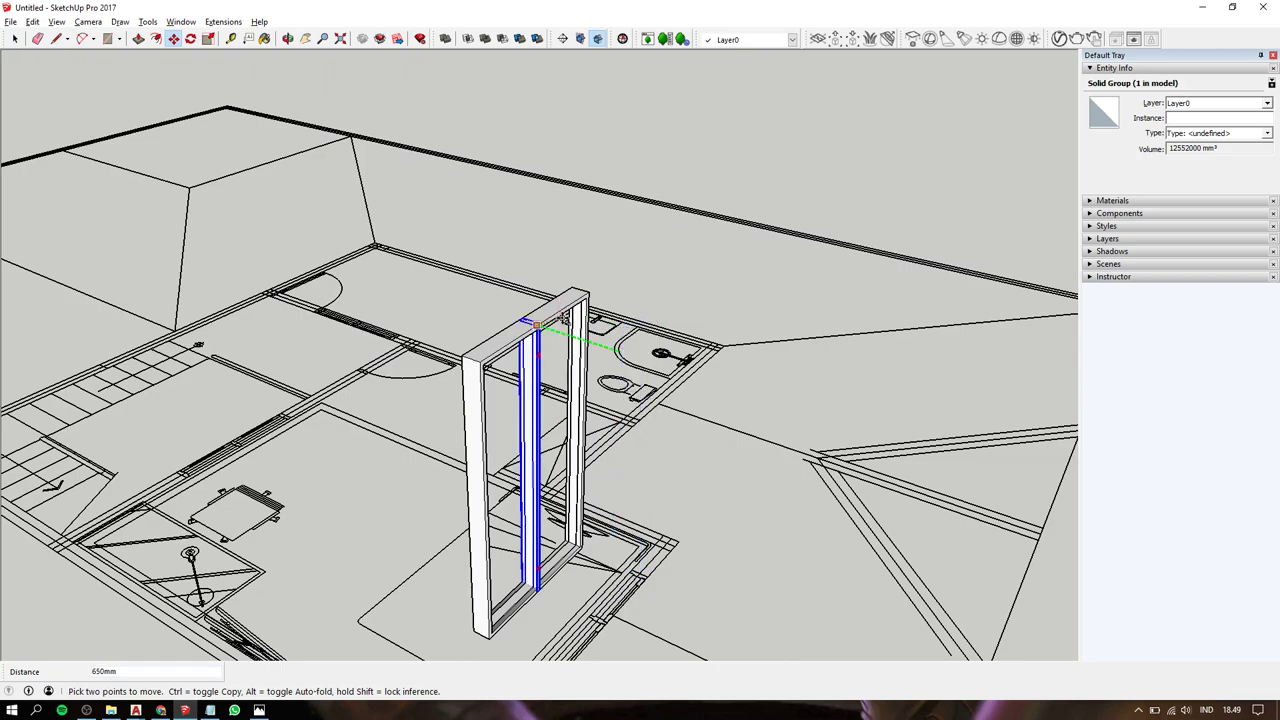
left_click(572, 300)
key("space")
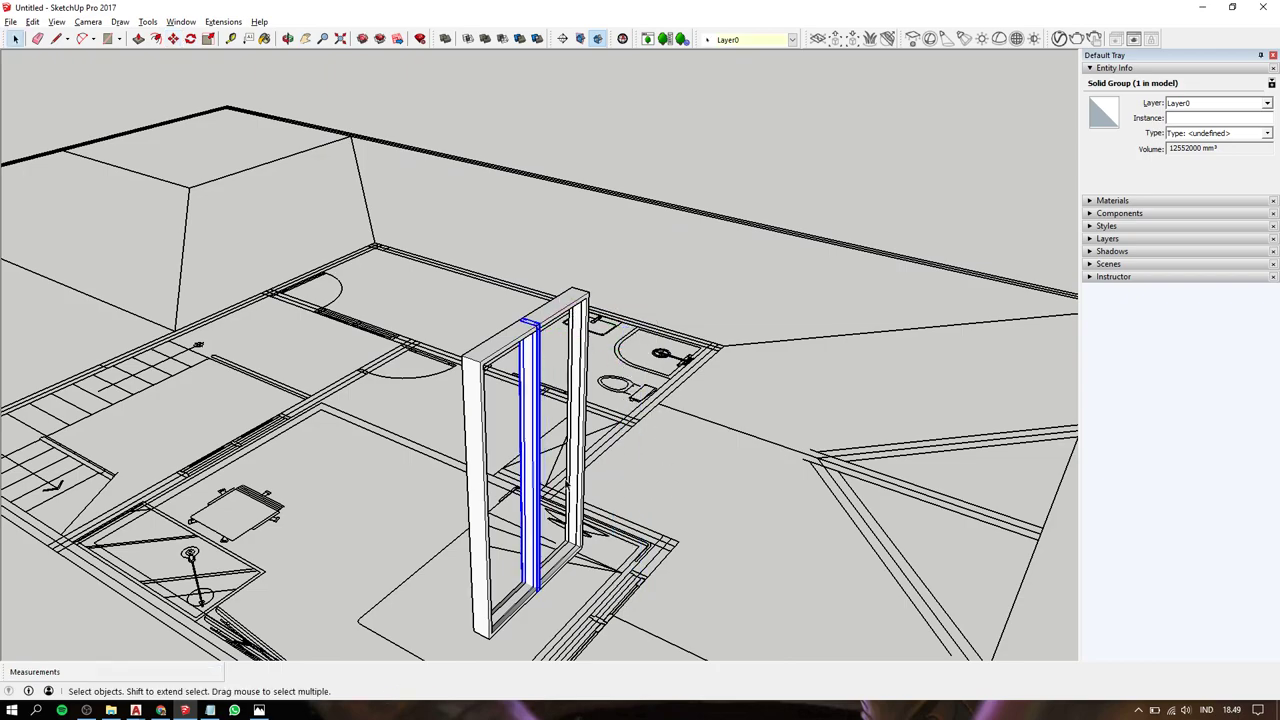
left_click(568, 485)
middle_click_drag(568, 485, 503, 372)
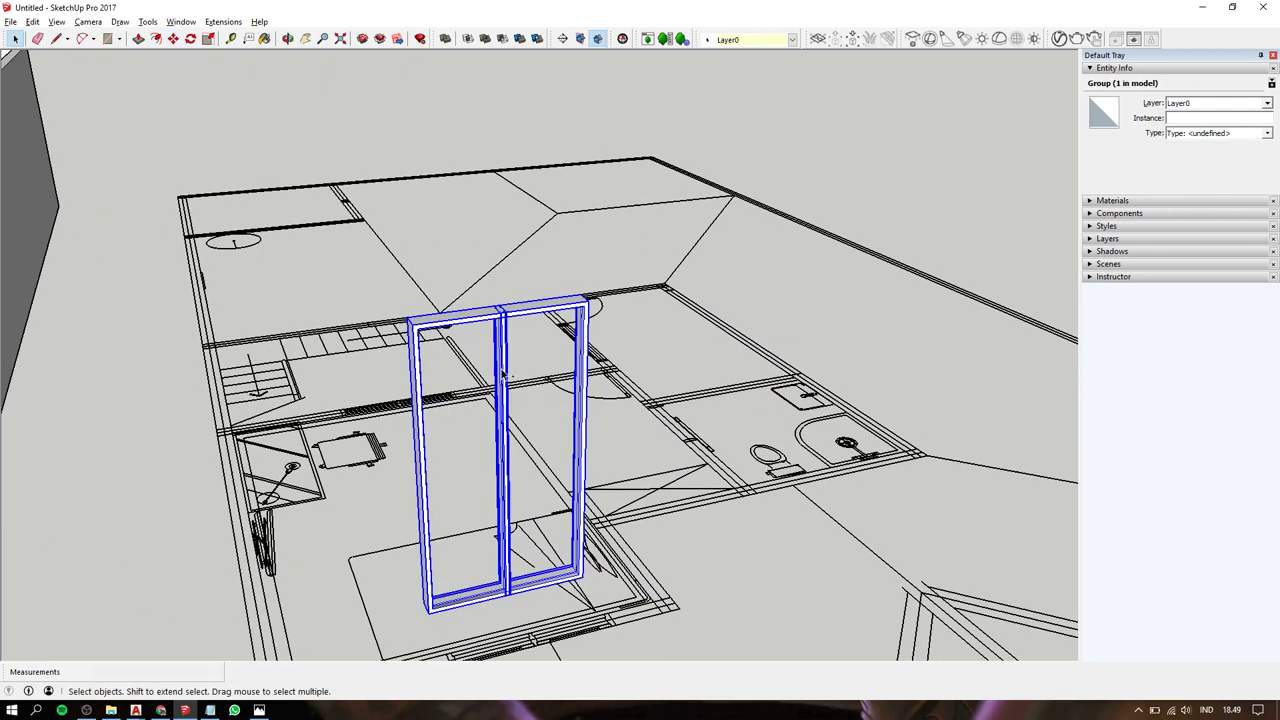
Make the door frame and its mullion into a component named Component#1.
right_click(503, 372)
left_click(600, 485)
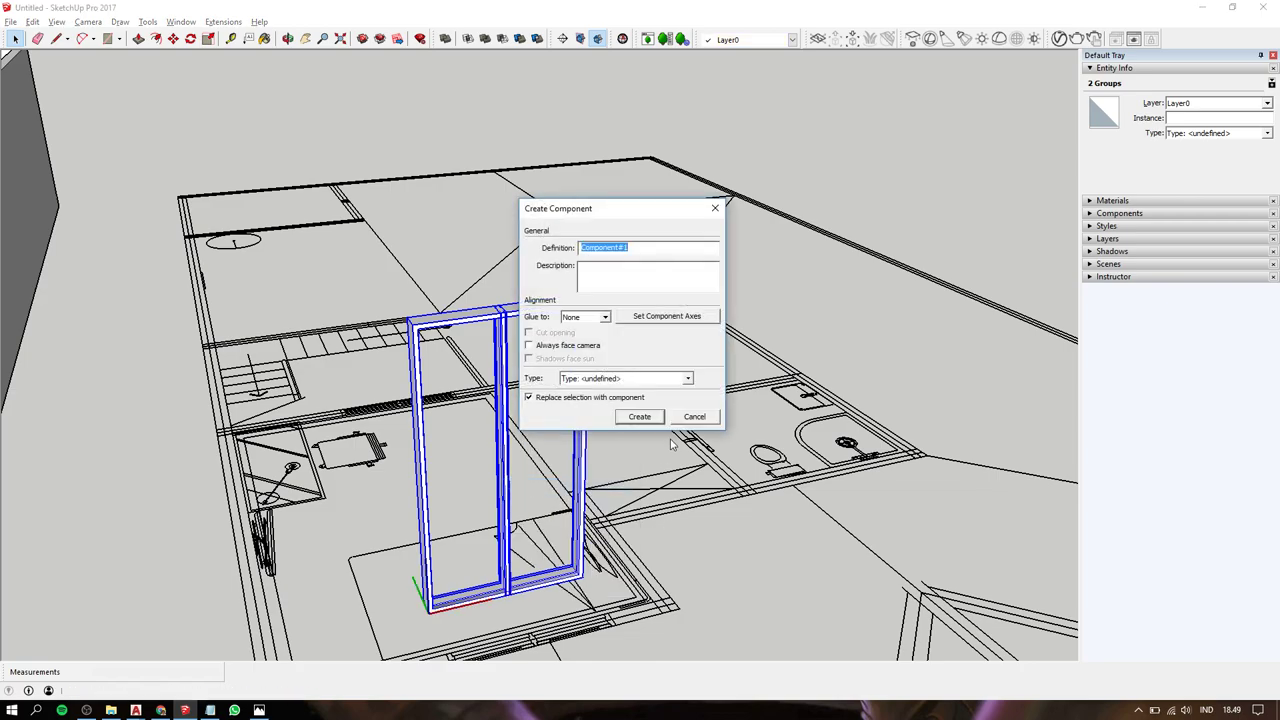
left_click(645, 421)
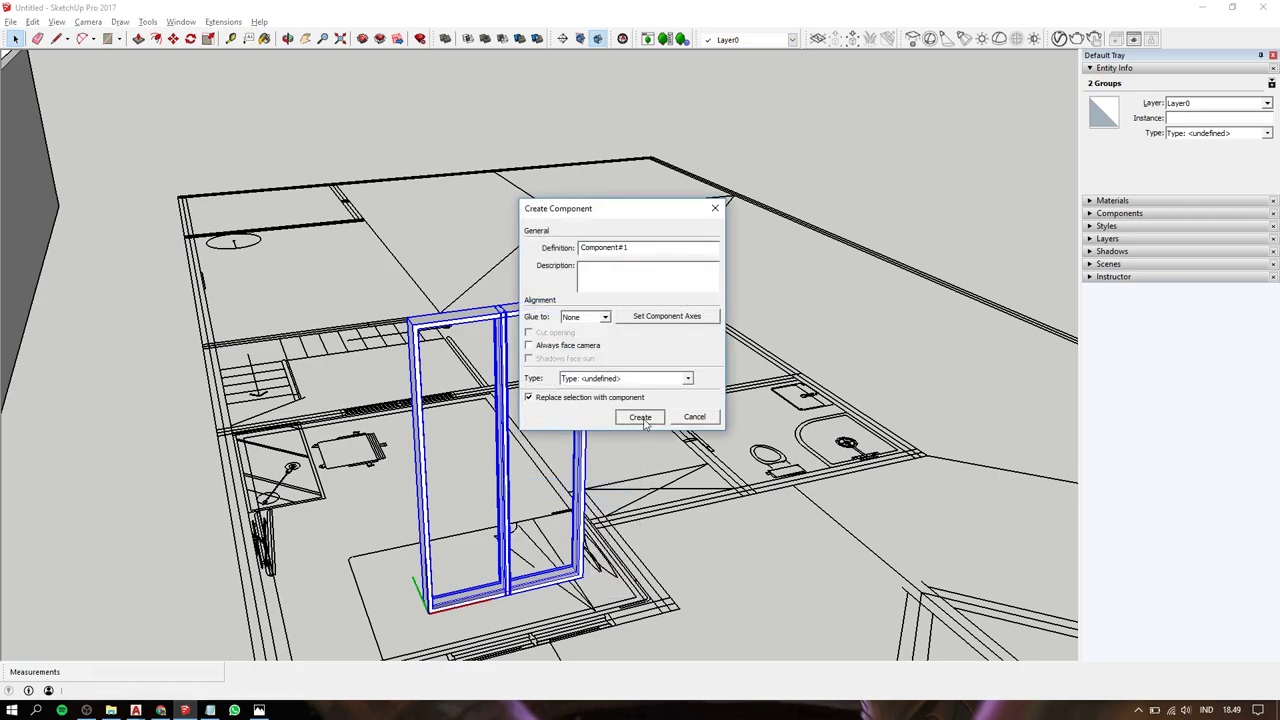
mouse_move(680, 590)
middle_mouse_down()
mouse_move(689, 447)
mouse_move(604, 513)
middle_mouse_up()
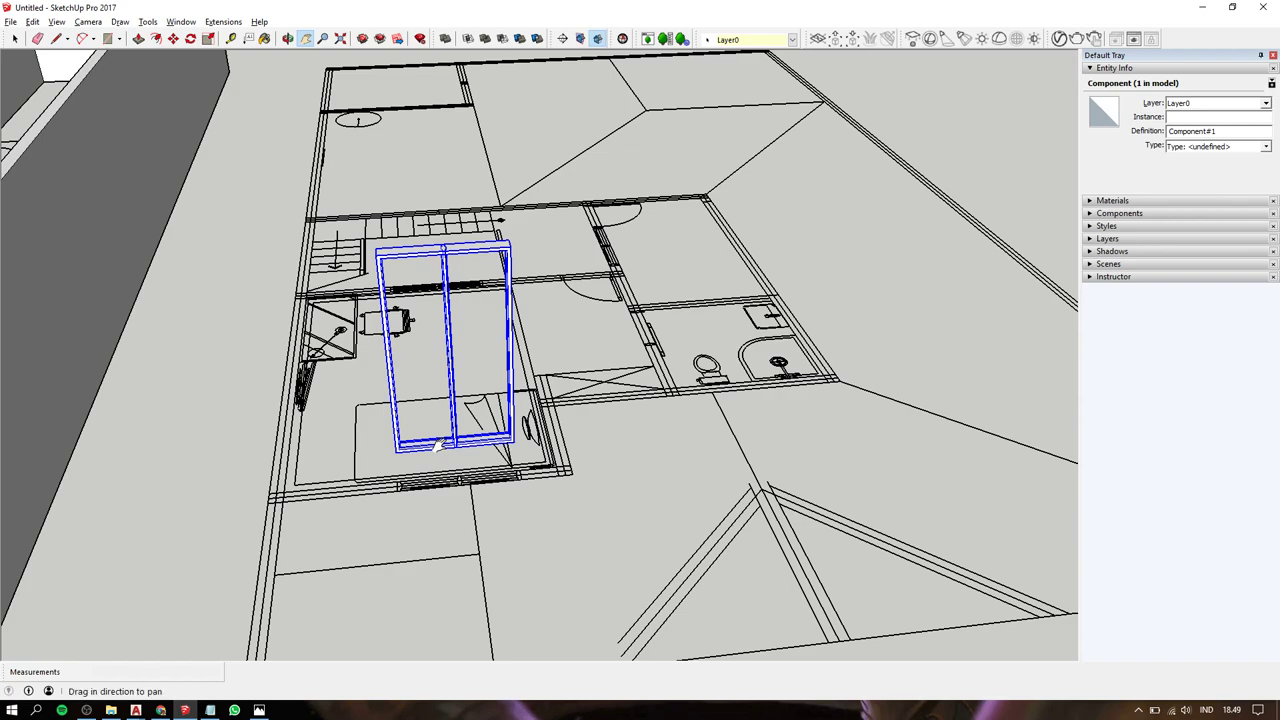
Copy Component#1 with Move plus Ctrl into the bedroom wall opening.
key("m")
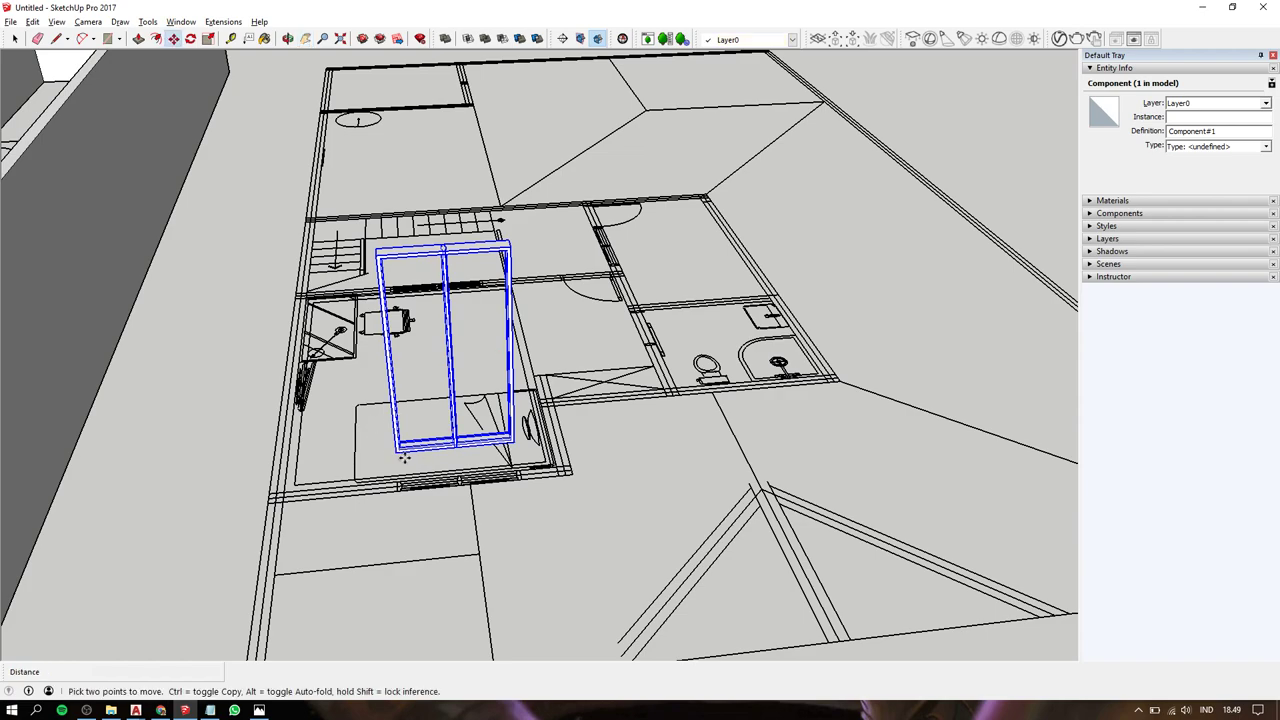
scroll(393, 450, "down", 6)
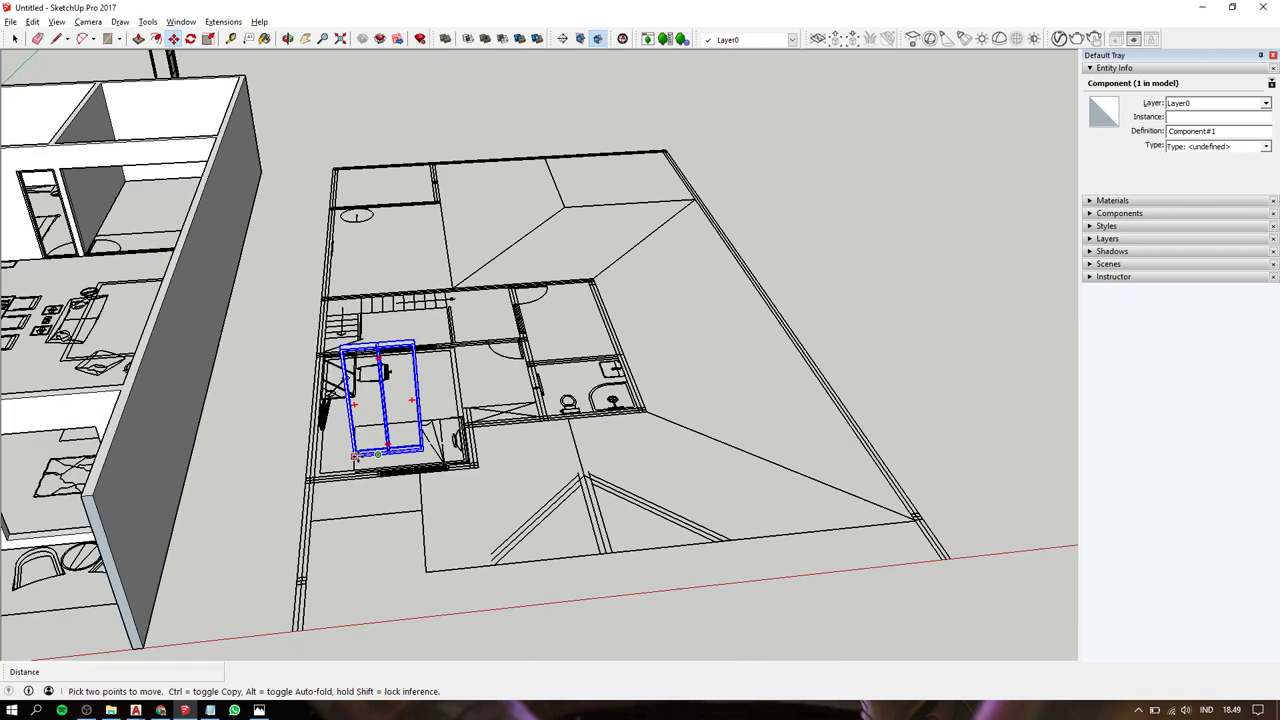
middle_click_drag(305, 446, 604, 373, "shift")
scroll(505, 389, "up", 5)
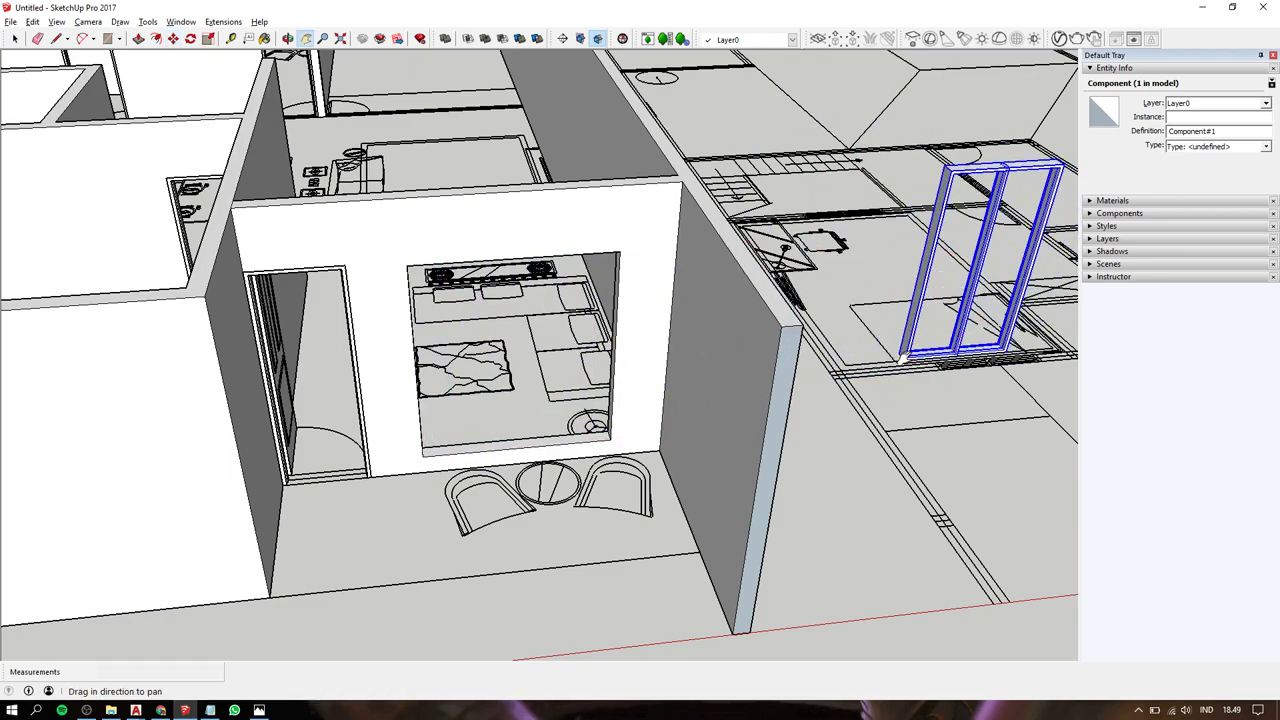
middle_click_drag(903, 357, 745, 410, "shift")
scroll(745, 410, "up", 3)
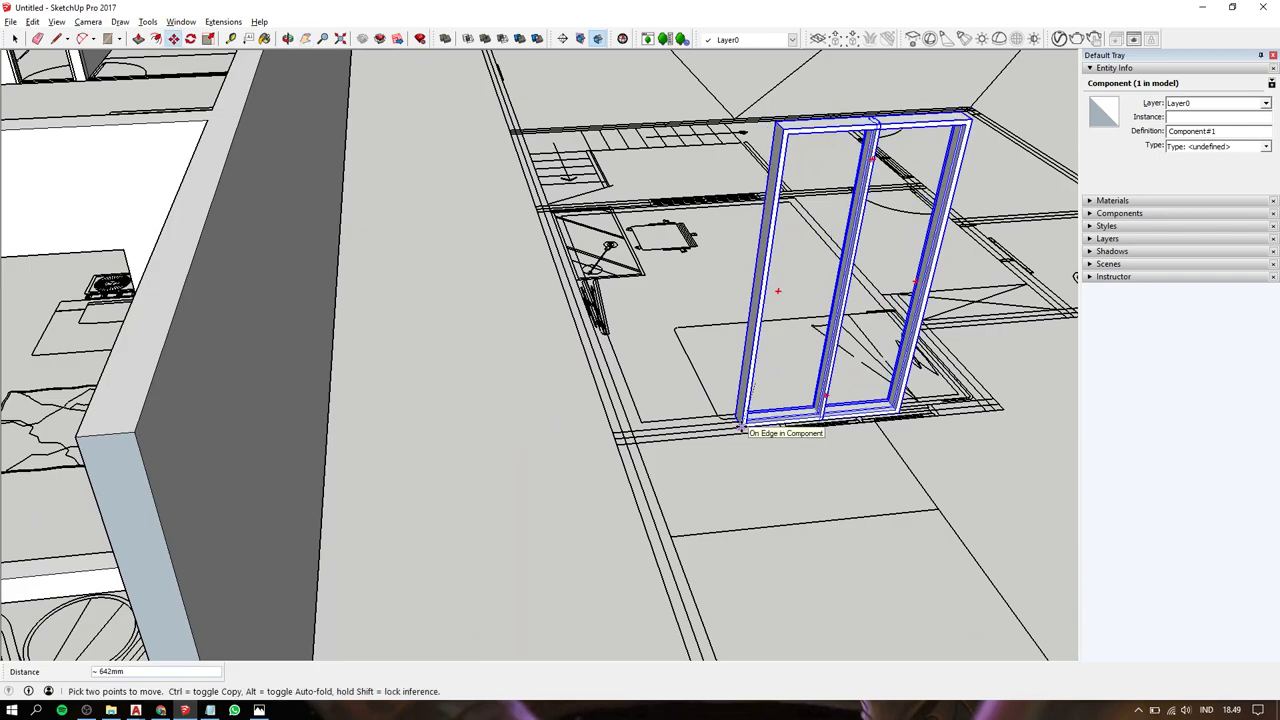
scroll(741, 428, "down", 4)
key("ctrl")
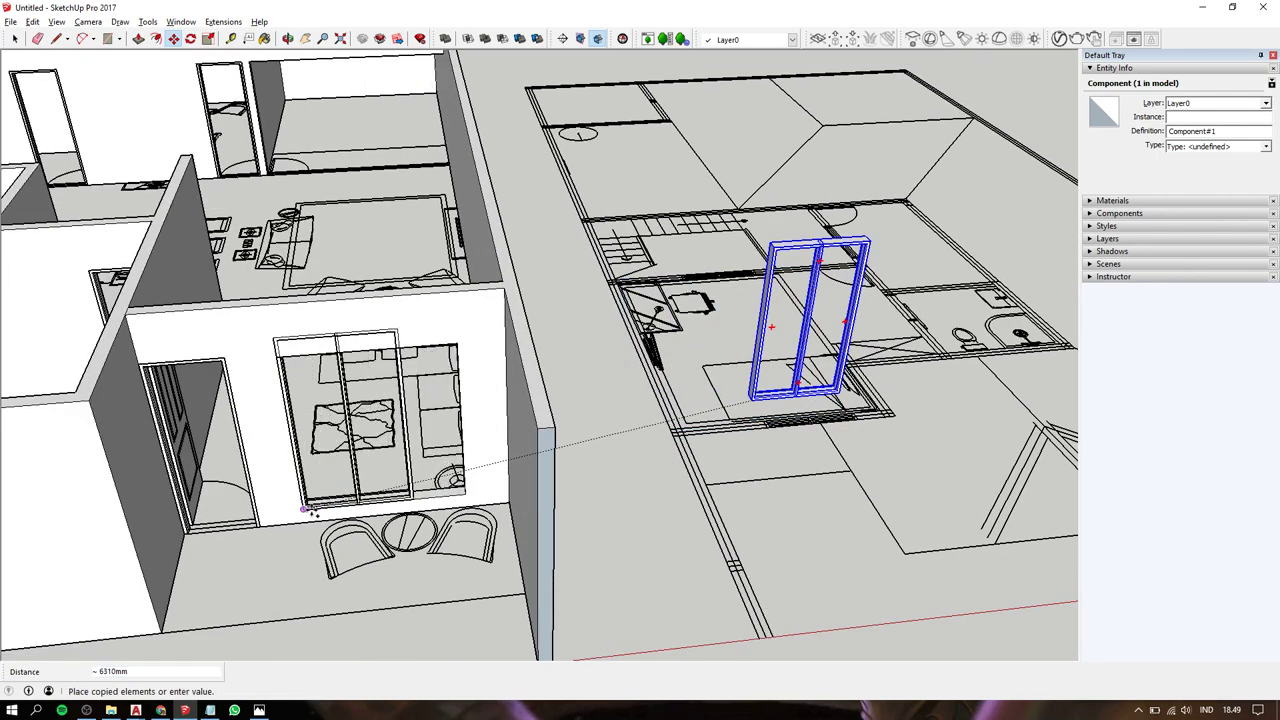
left_click(310, 510)
scroll(349, 420, "up", 2)
key("space")
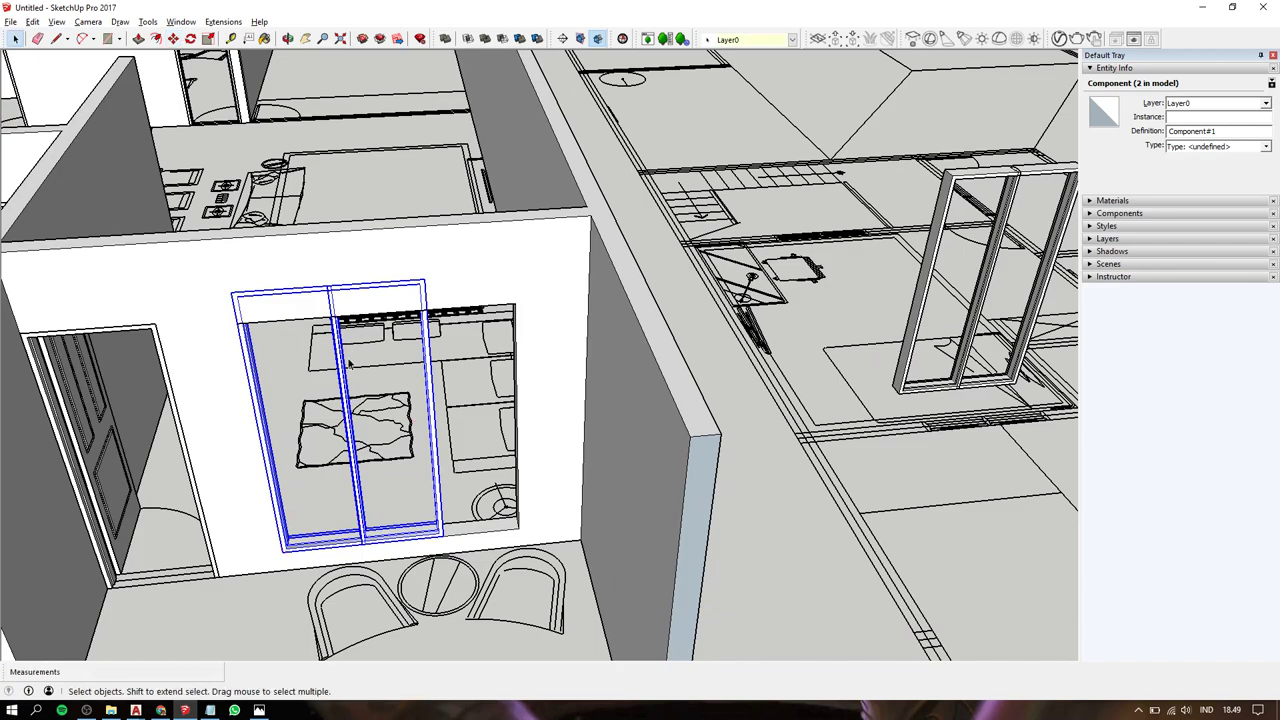
key("Escape")
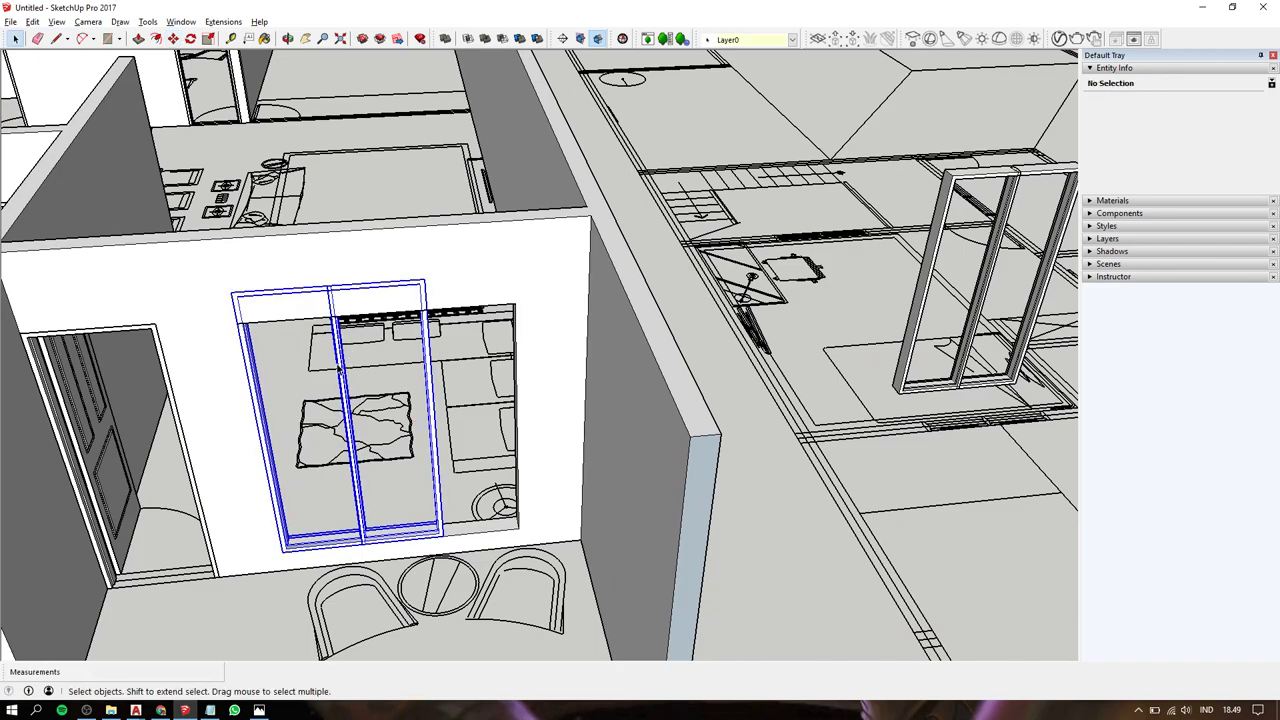
Inside the door copy, scale the middle divider to 0.90 of its height.
double_click(340, 370)
left_click(340, 370)
key("s")
scroll(334, 268, "up", 2)
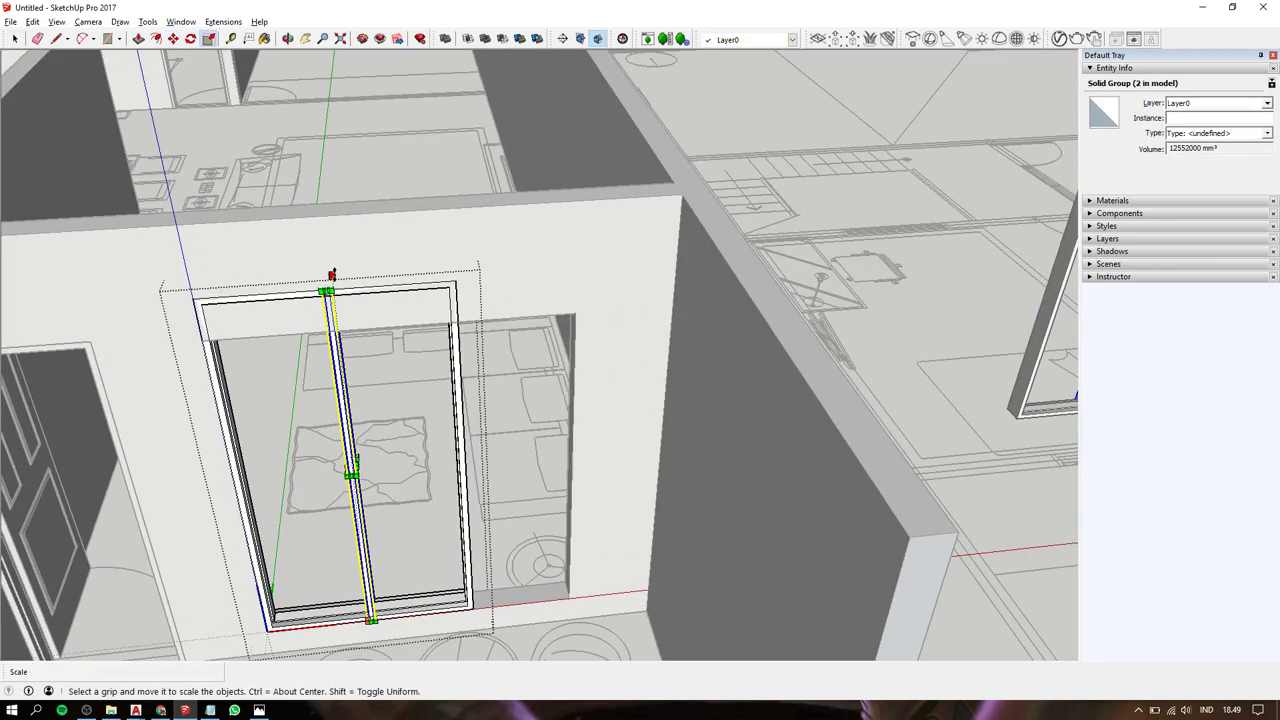
scroll(331, 285, "up", 1)
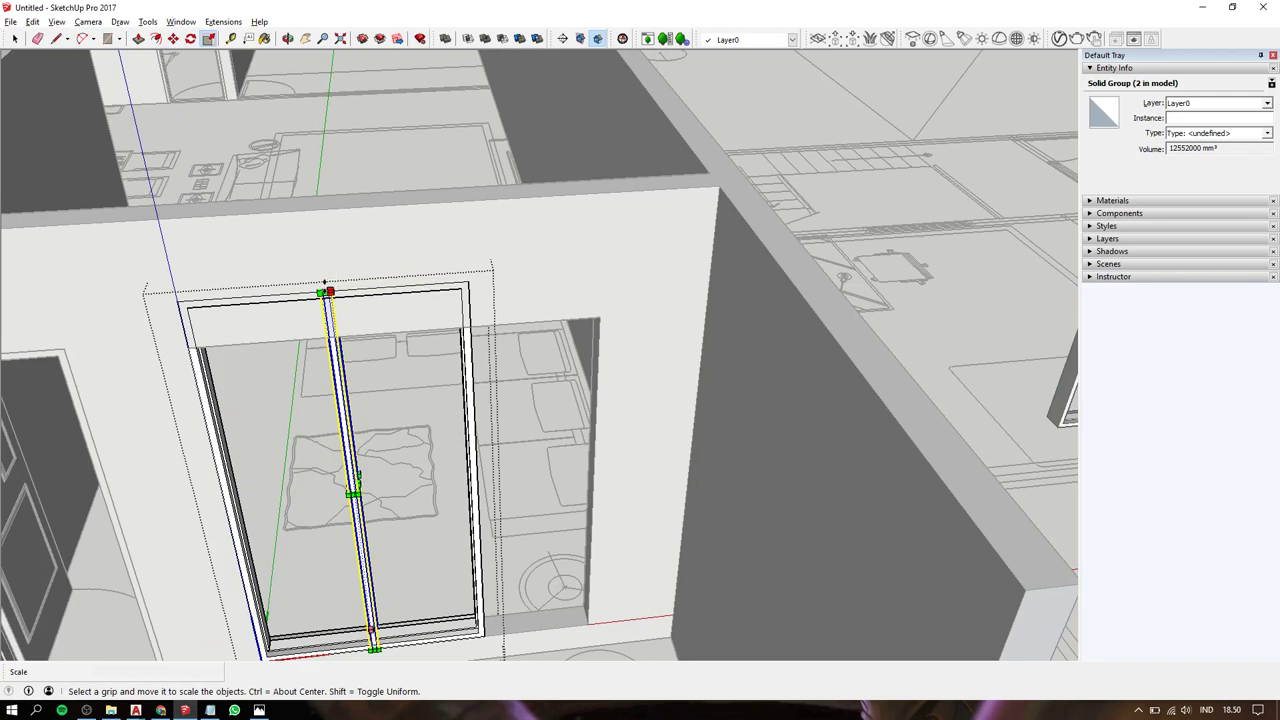
left_click_drag(330, 285, 269, 341)
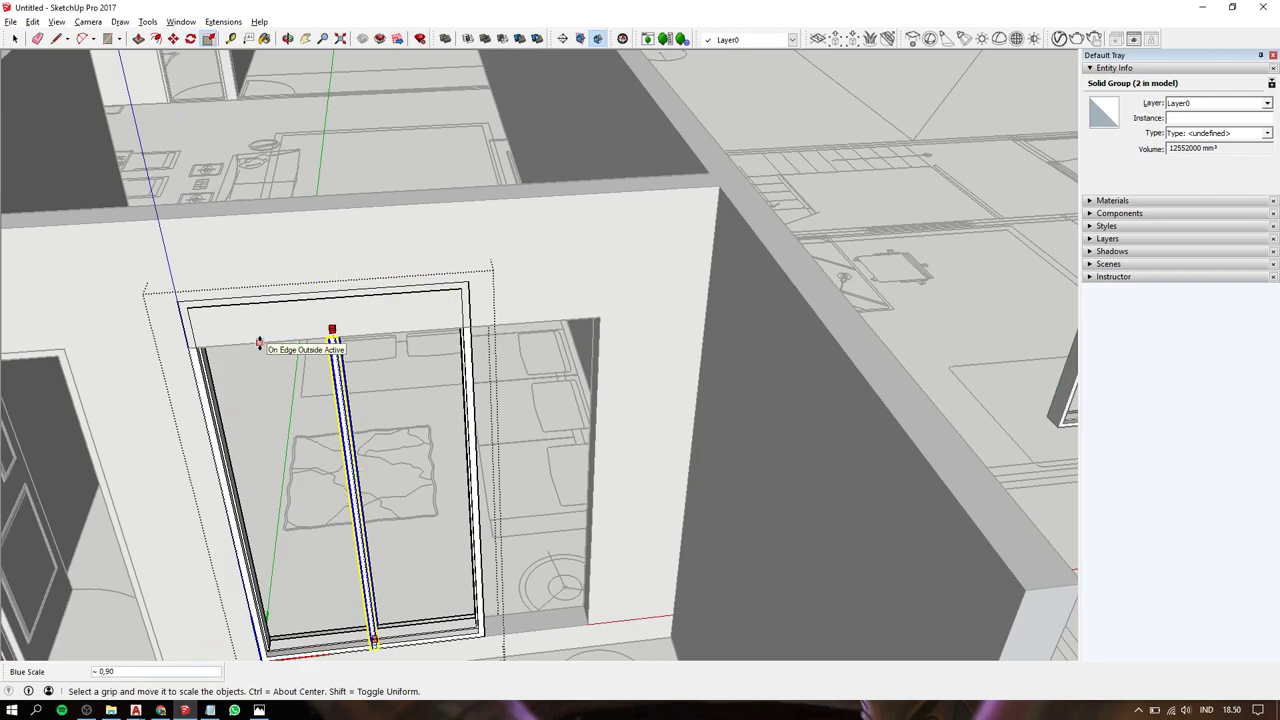
key("space")
Window-select the frame's top rail and move it down 245 mm.
left_click(465, 370)
key("s")
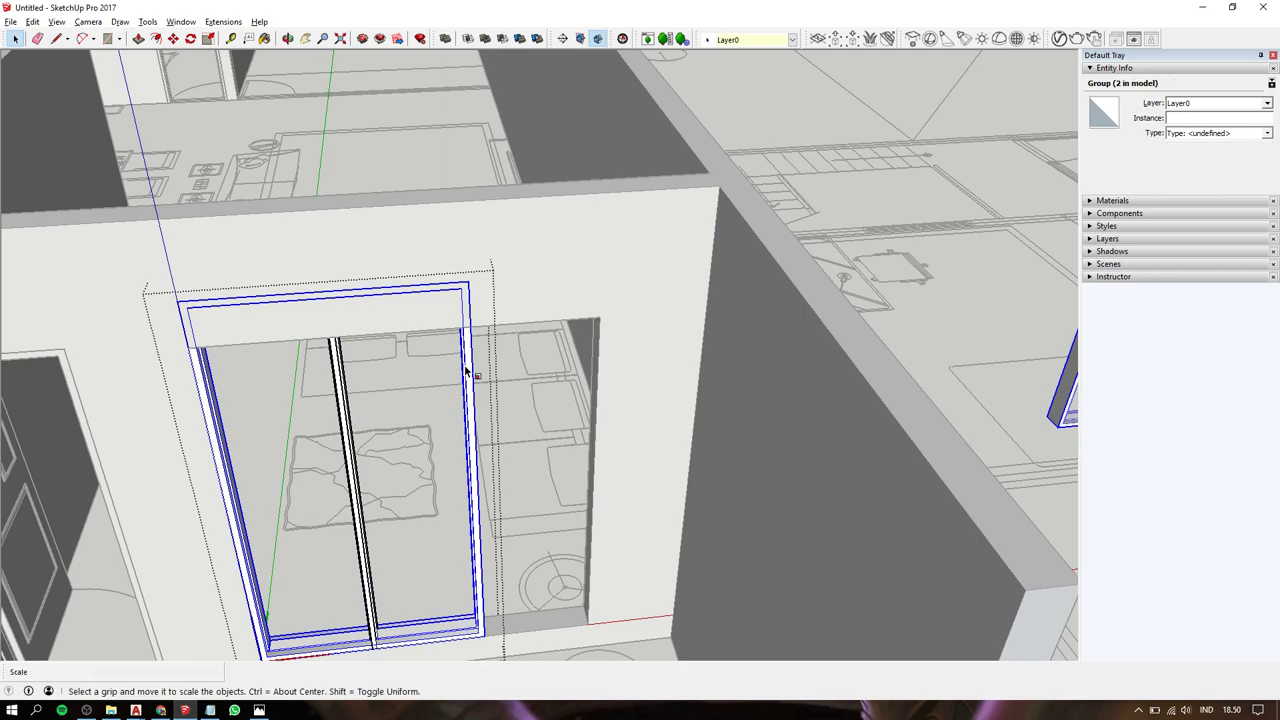
key("space")
left_click(465, 370)
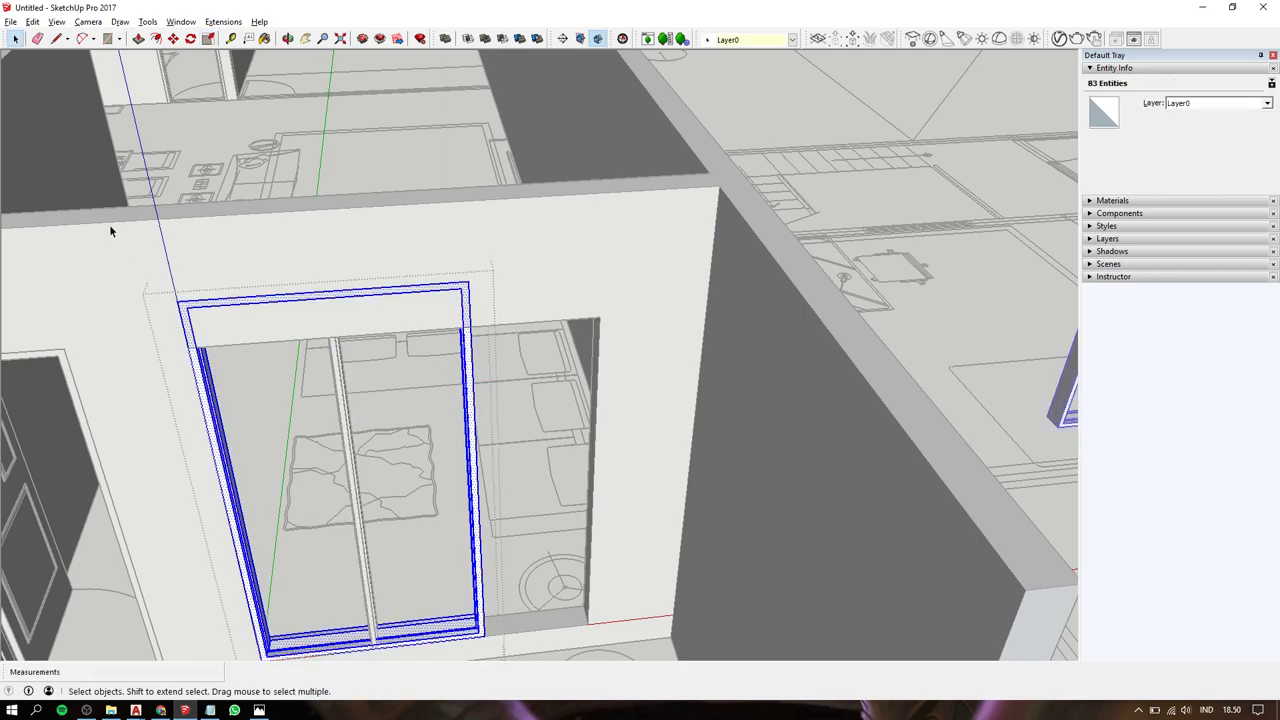
left_click_drag(114, 229, 534, 409)
key("m")
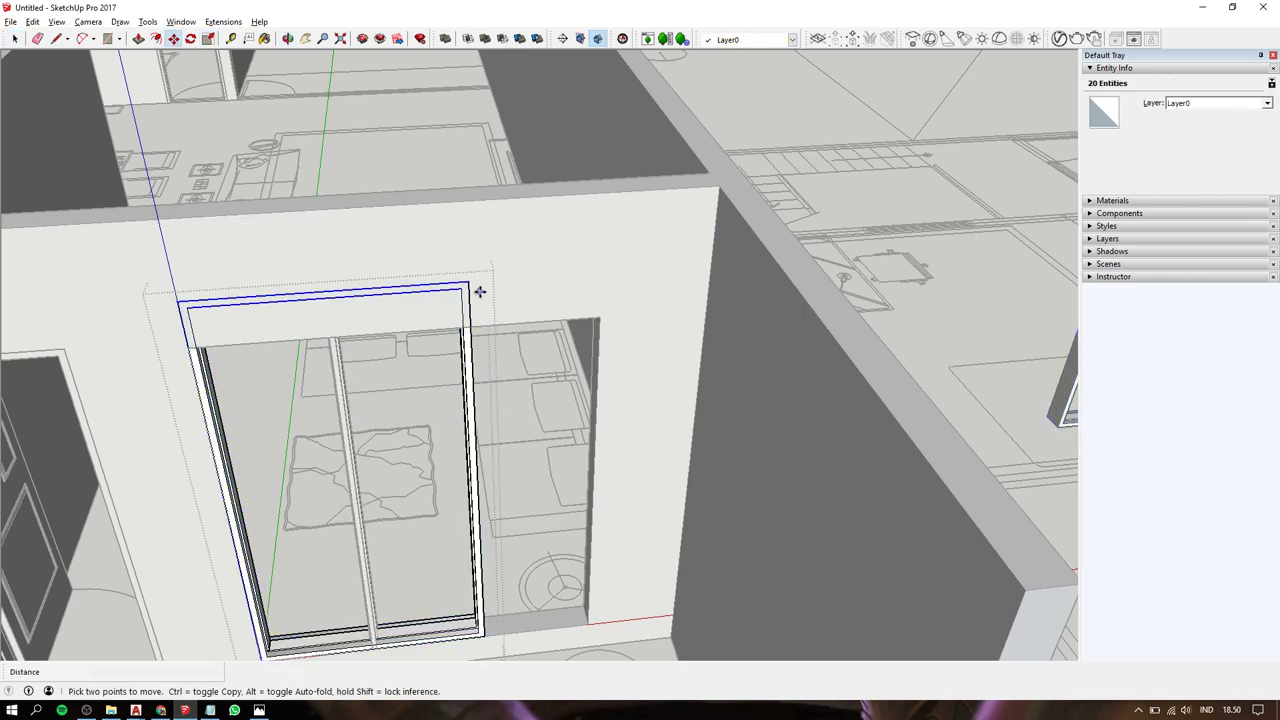
left_click(465, 283)
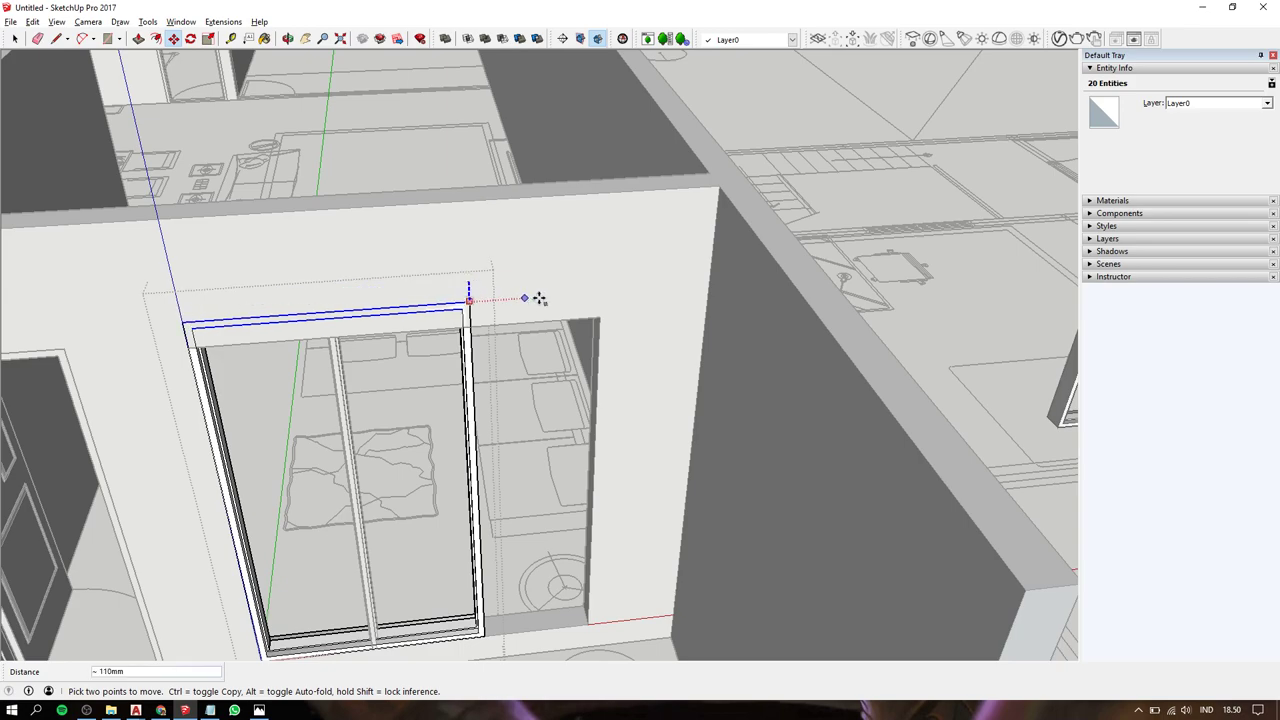
left_click(598, 318)
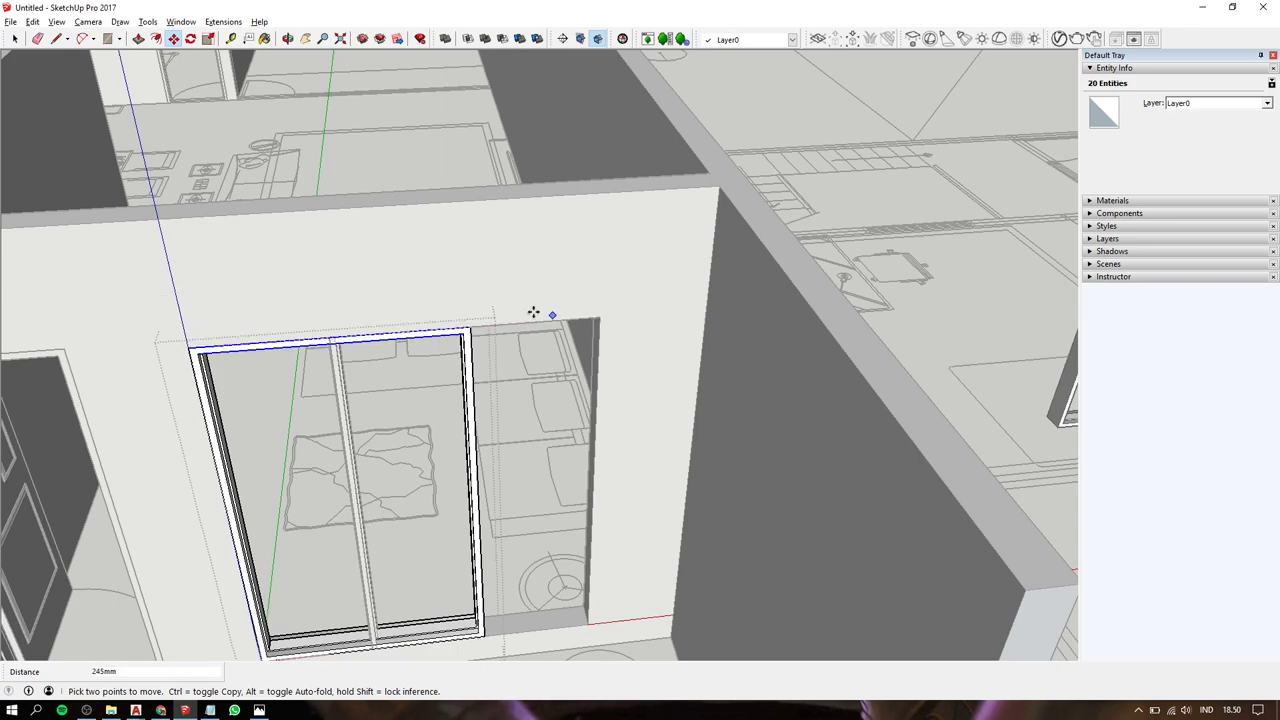
middle_click_drag(534, 311, 480, 294)
key("space")
Move the right frame side out to the wall opening's edge.
scroll(500, 380, "up", 5)
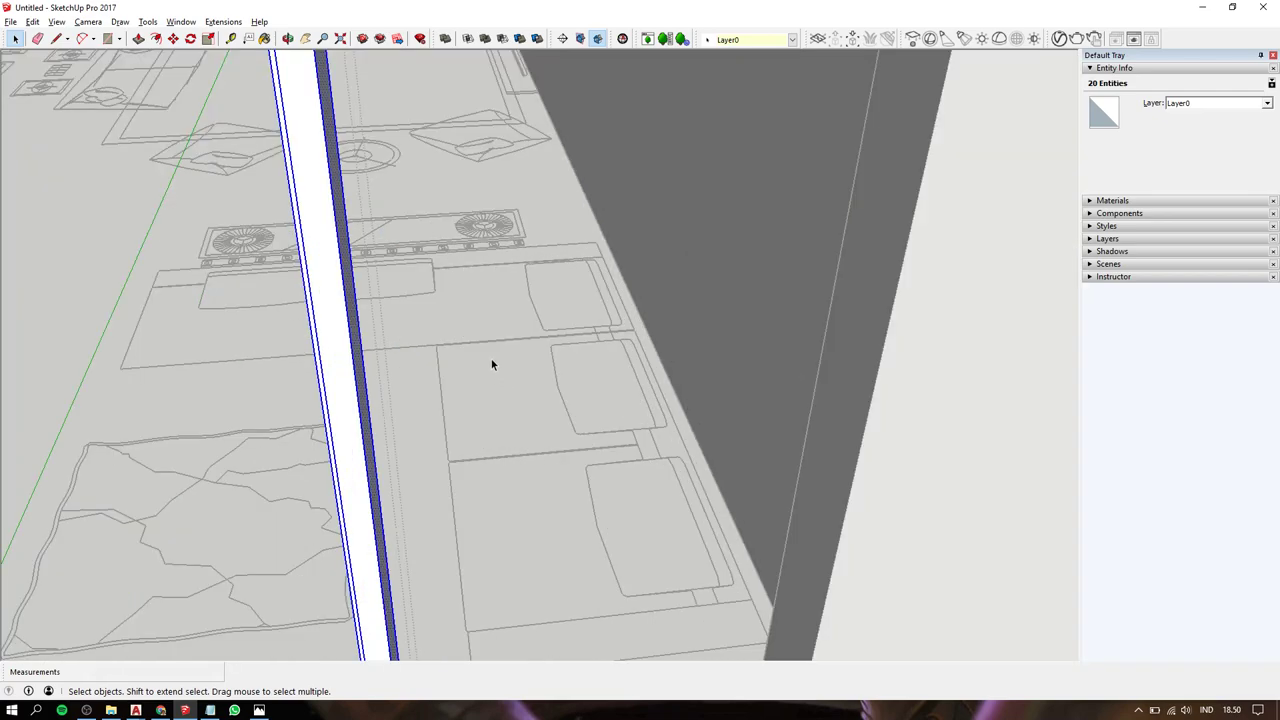
scroll(491, 363, "down", 4)
key("m")
left_click(437, 241)
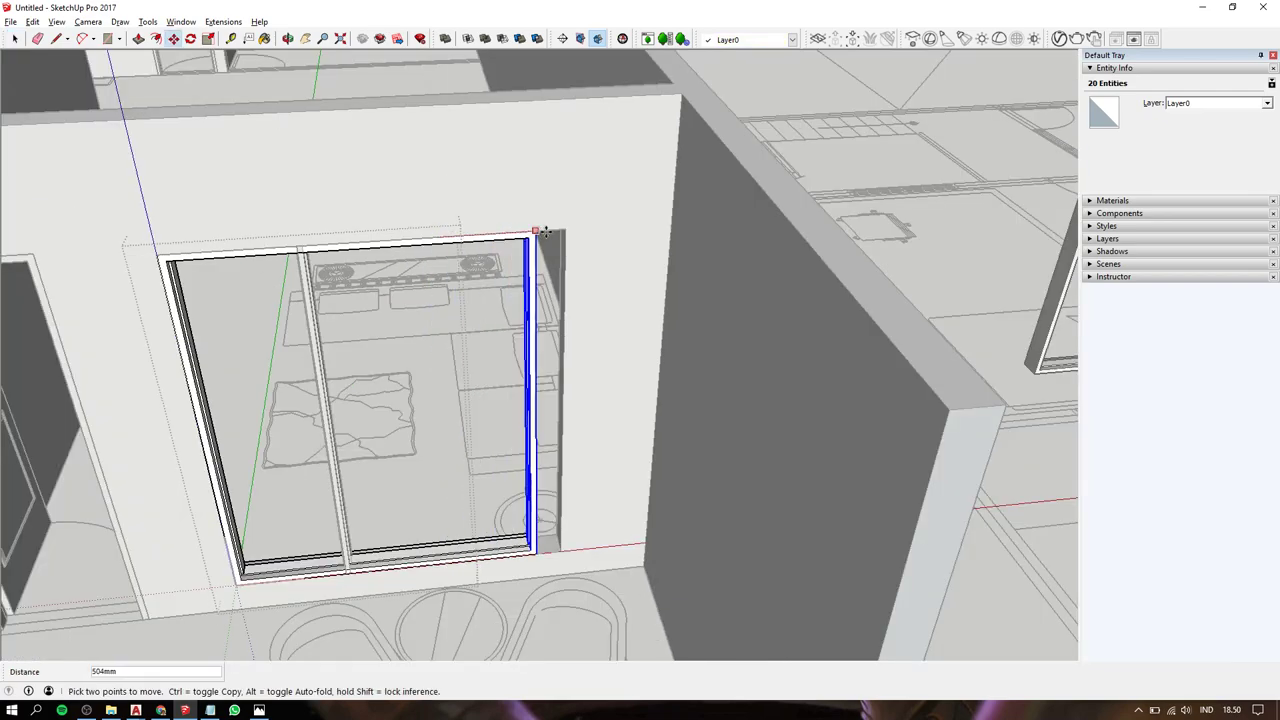
left_click(558, 236)
key("space")
left_click(389, 517)
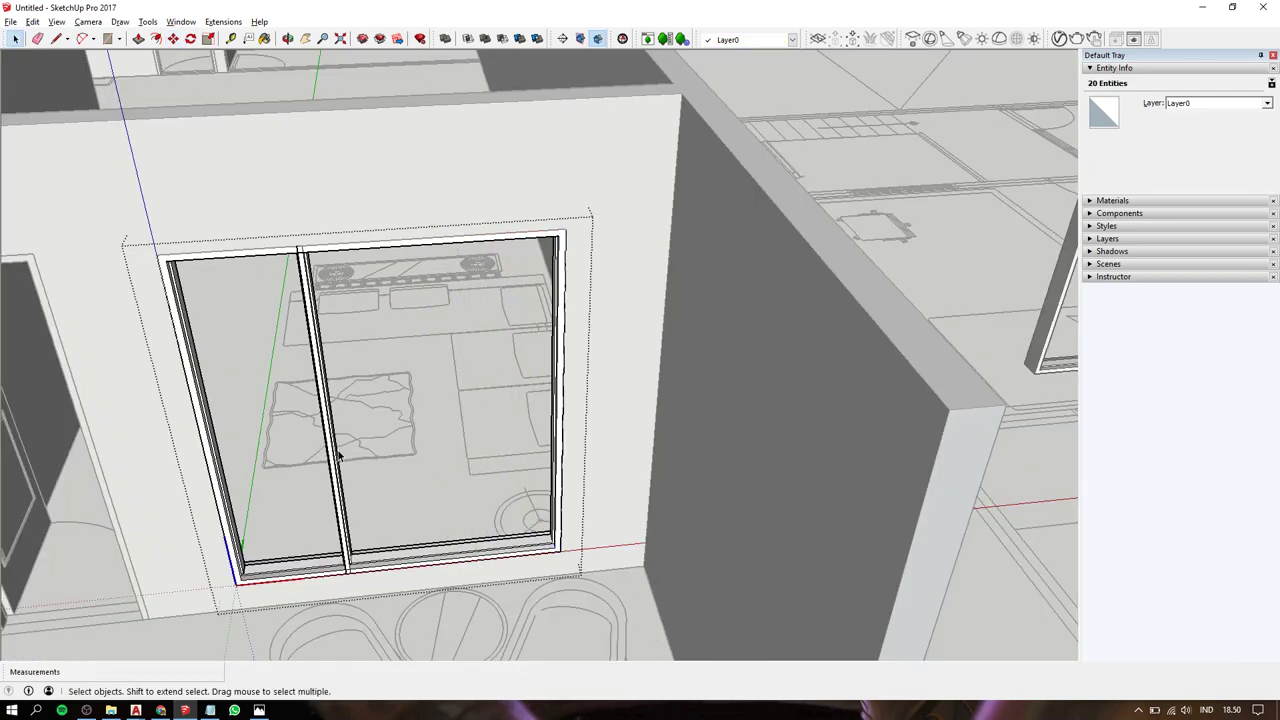
Copy the middle divider about 625 mm to the right, creating three panels.
left_click(340, 457)
scroll(265, 568, "up", 3)
middle_click_drag(265, 568, 171, 646)
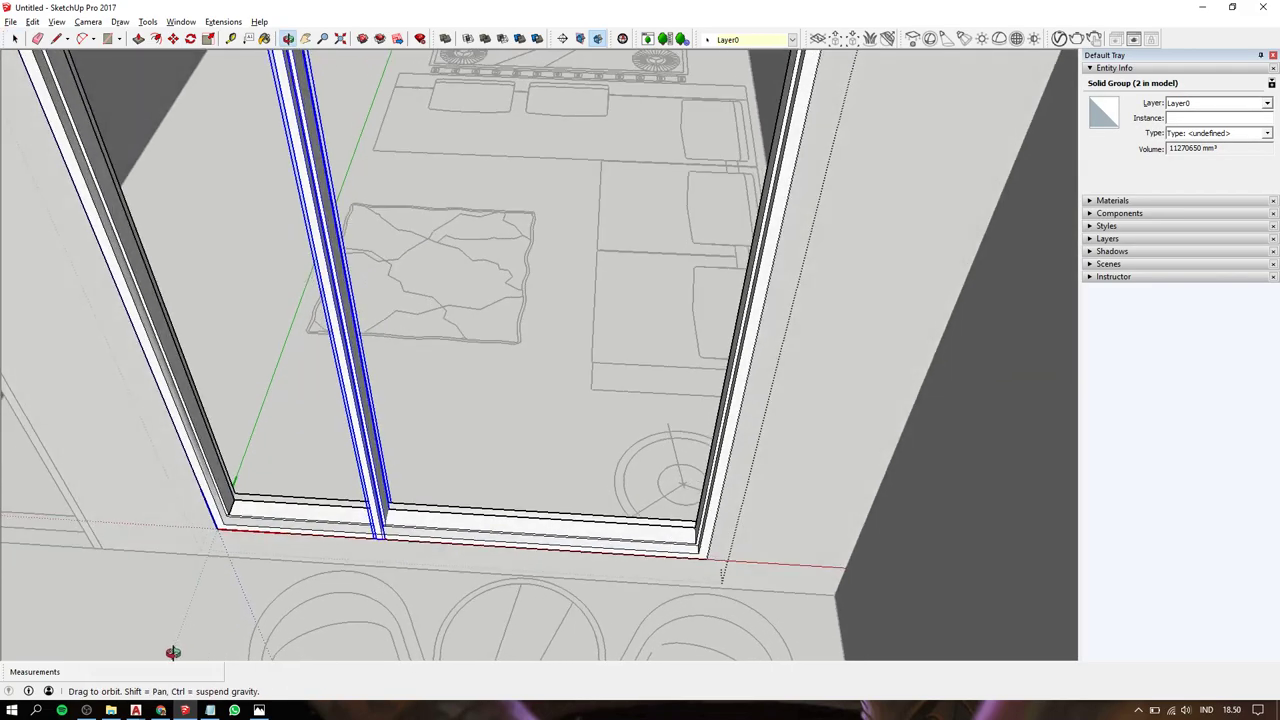
scroll(260, 520, "up", 2)
scroll(386, 537, "up", 2)
mouse_move(386, 537)
middle_mouse_down()
mouse_move(491, 353)
mouse_move(447, 527)
middle_mouse_up()
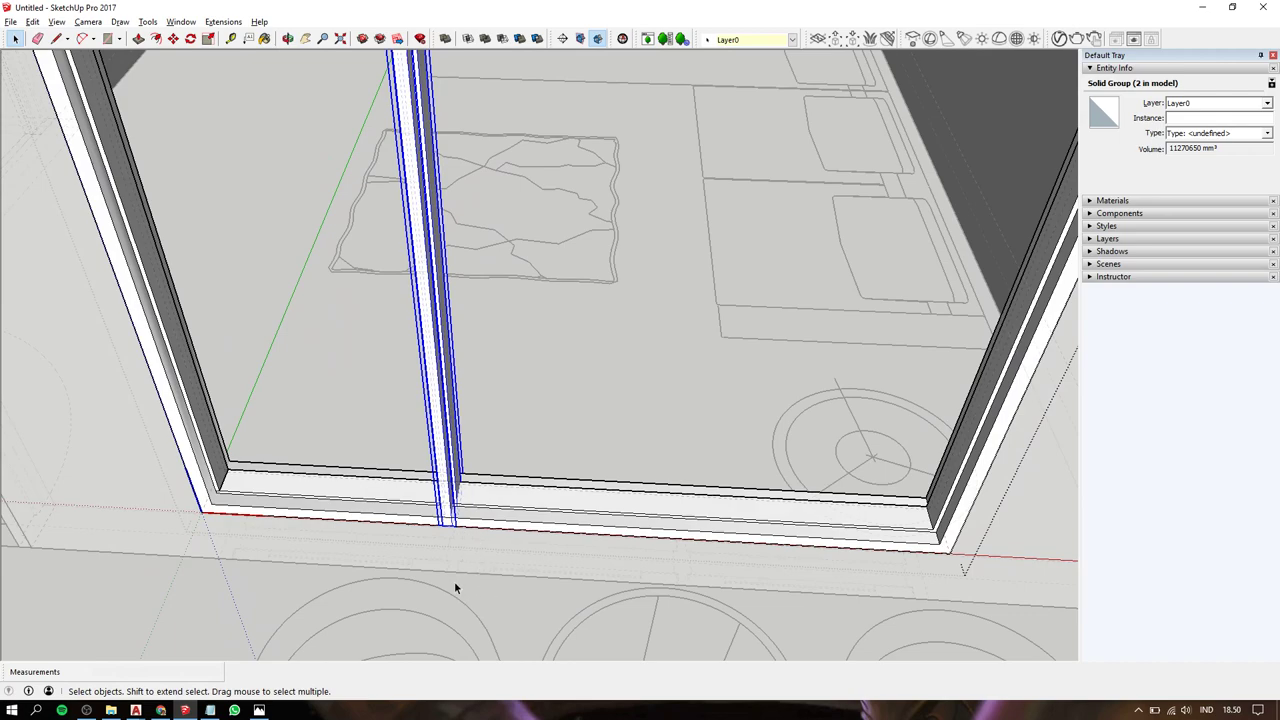
key("m")
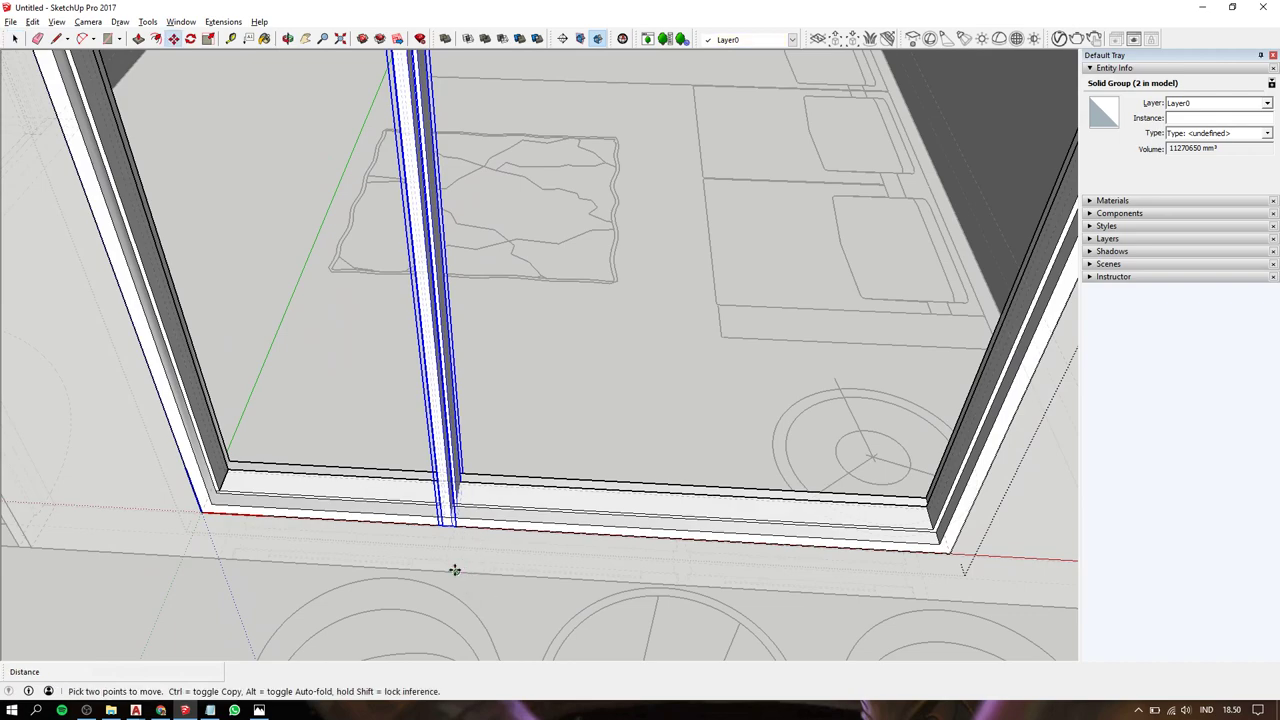
left_click(455, 571)
key("ctrl")
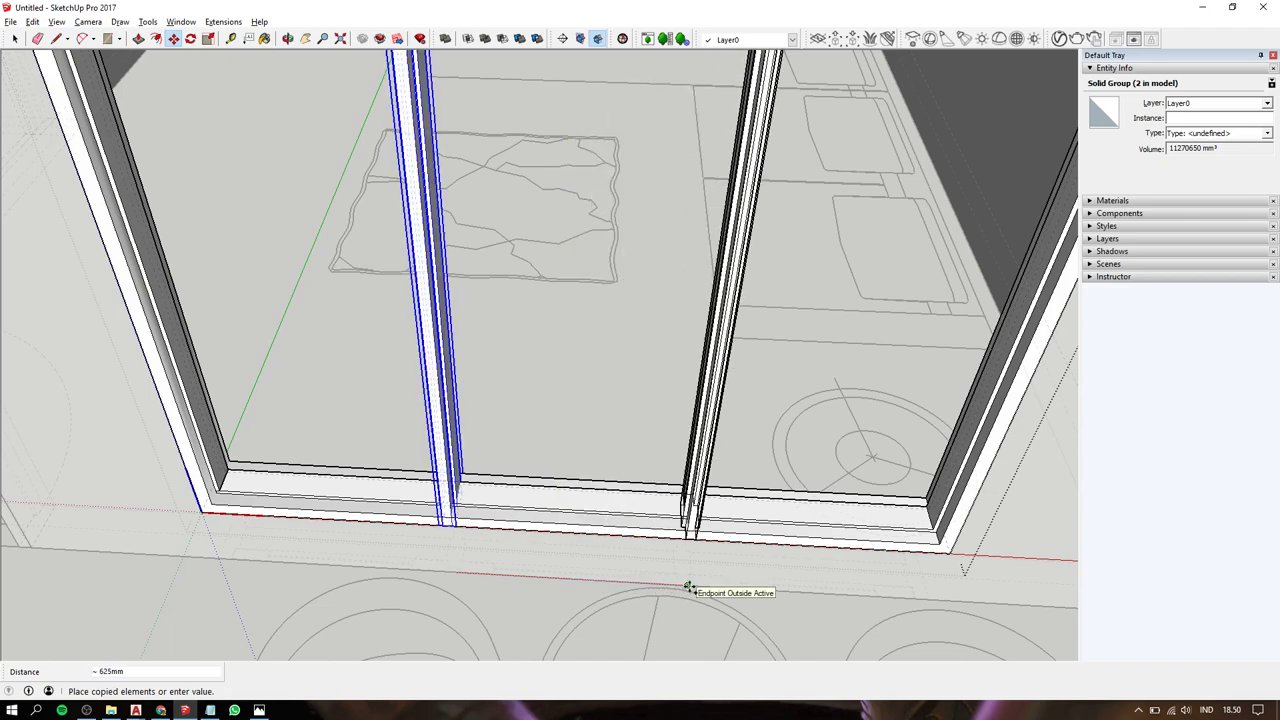
left_click(689, 588)
scroll(689, 586, "down", 3)
scroll(671, 491, "down", 2)
key("space")
Clear the selection and pan across the floor plan to the bedroom opening.
scroll(644, 423, "up", 1)
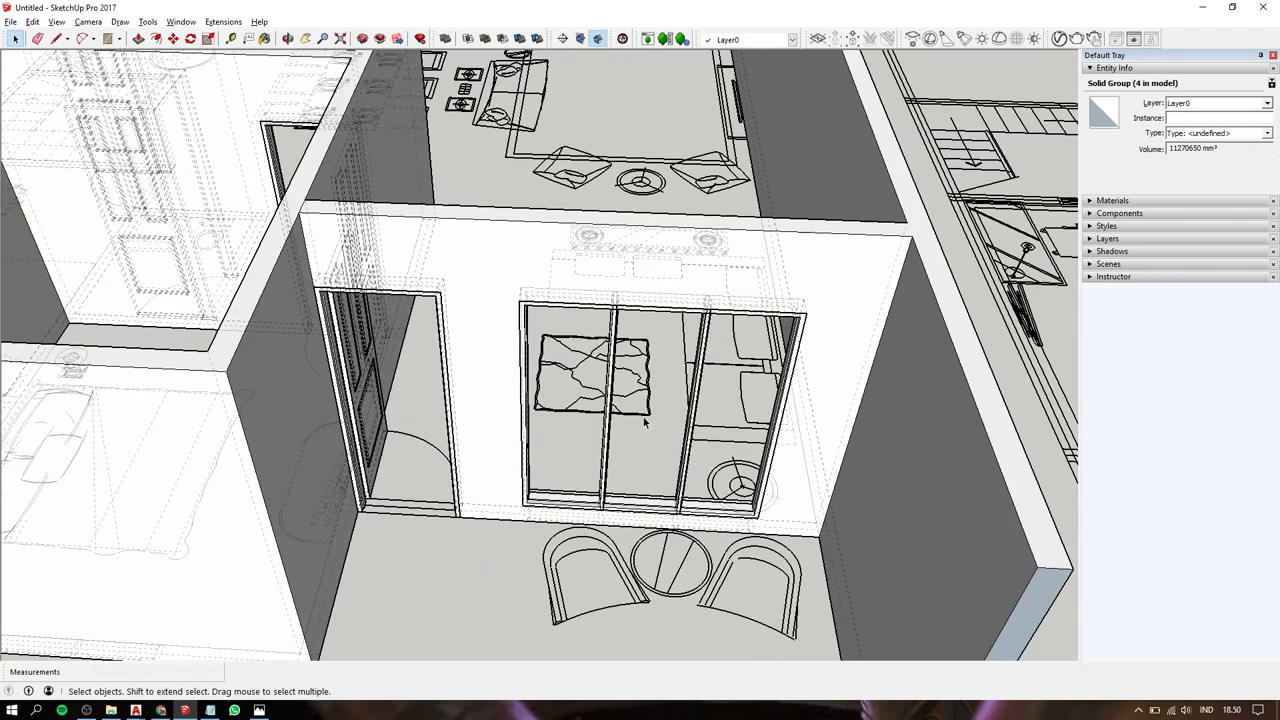
key("Escape")
scroll(632, 410, "down", 2)
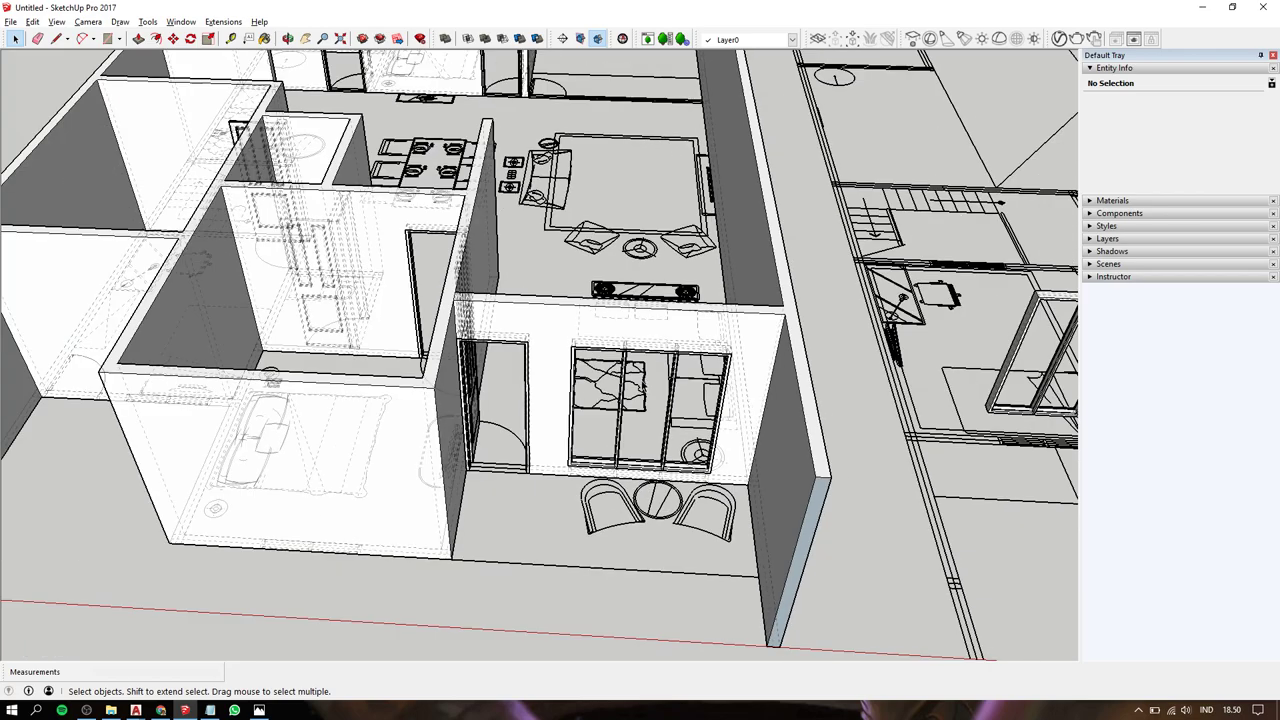
key("h")
scroll(628, 440, "up", 4)
scroll(625, 448, "down", 2)
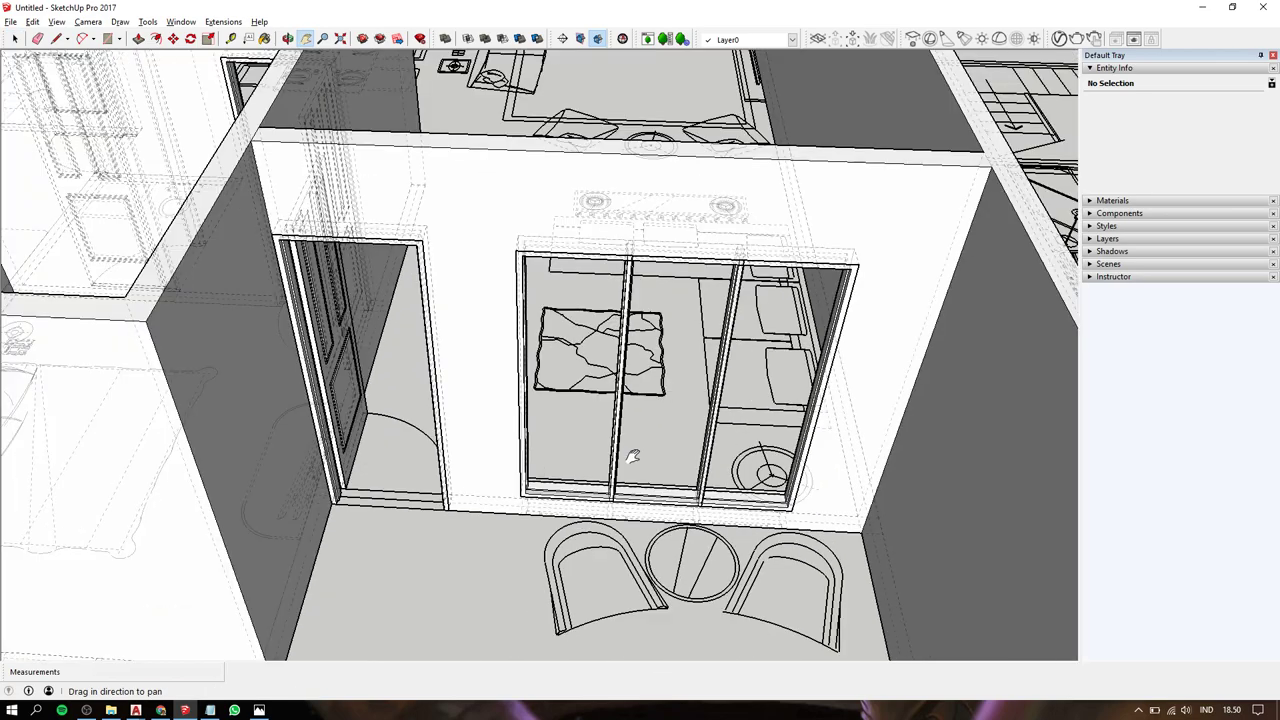
scroll(680, 450, "down", 1)
left_click_drag(706, 449, 556, 440)
scroll(663, 402, "down", 2)
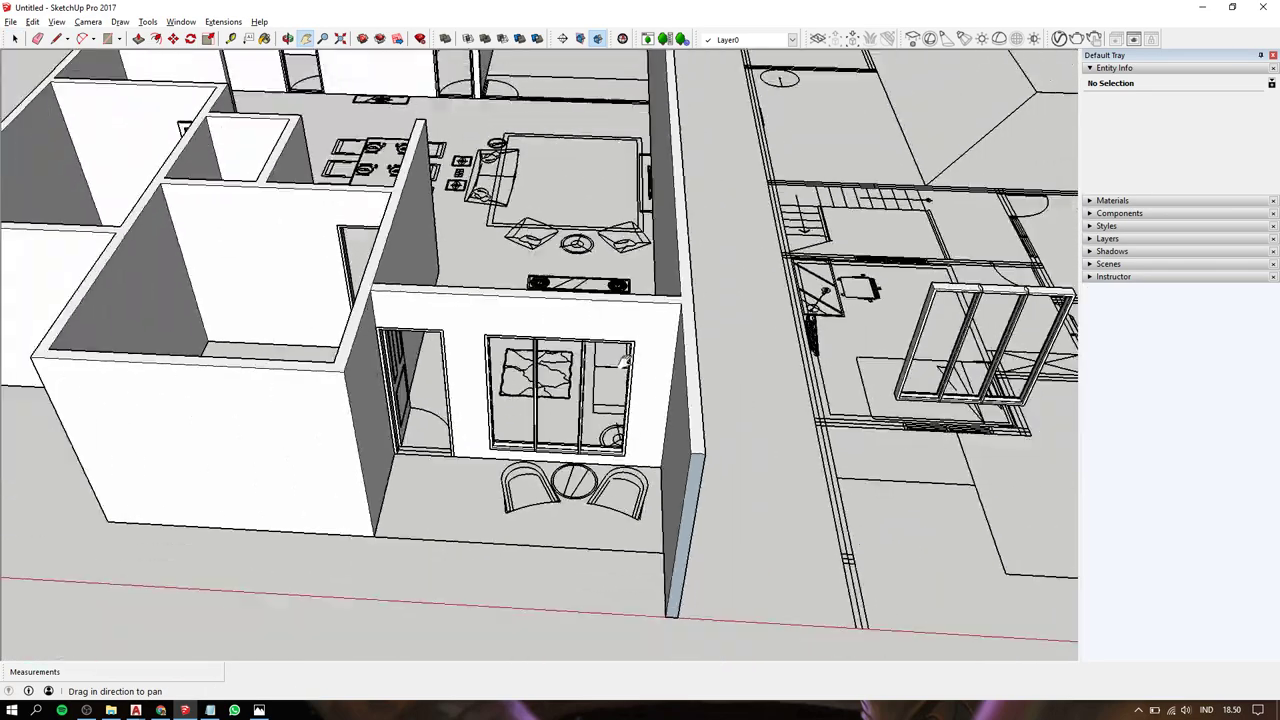
left_click_drag(651, 400, 561, 370)
left_click_drag(707, 358, 682, 355)
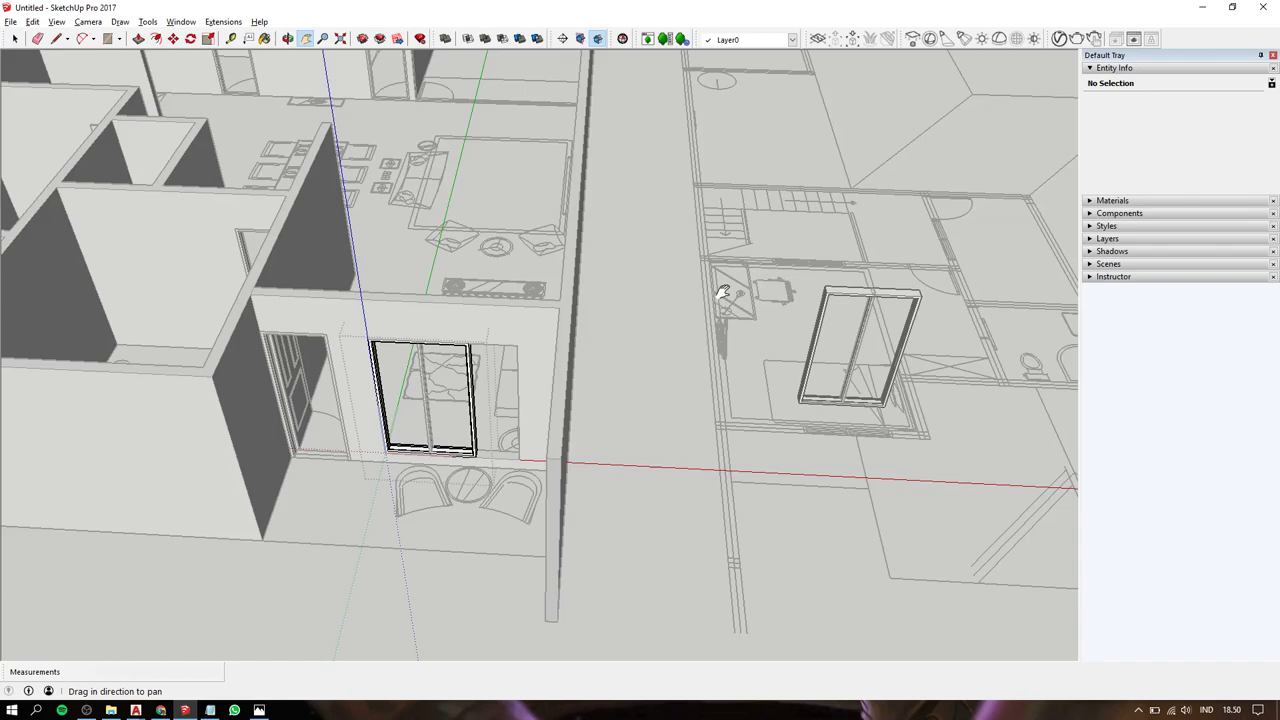
Close component editing with the three-panel door in the opening and zoom in.
key("space")
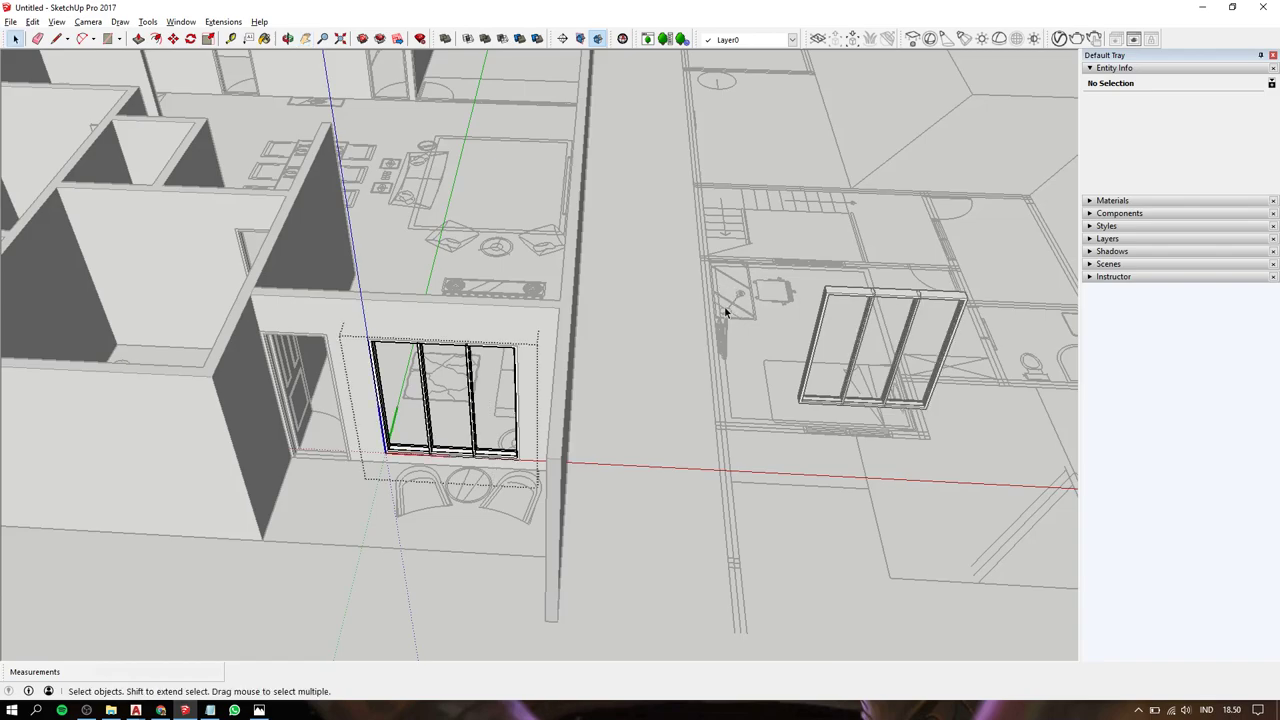
scroll(579, 368, "up", 3)
scroll(445, 383, "up", 2)
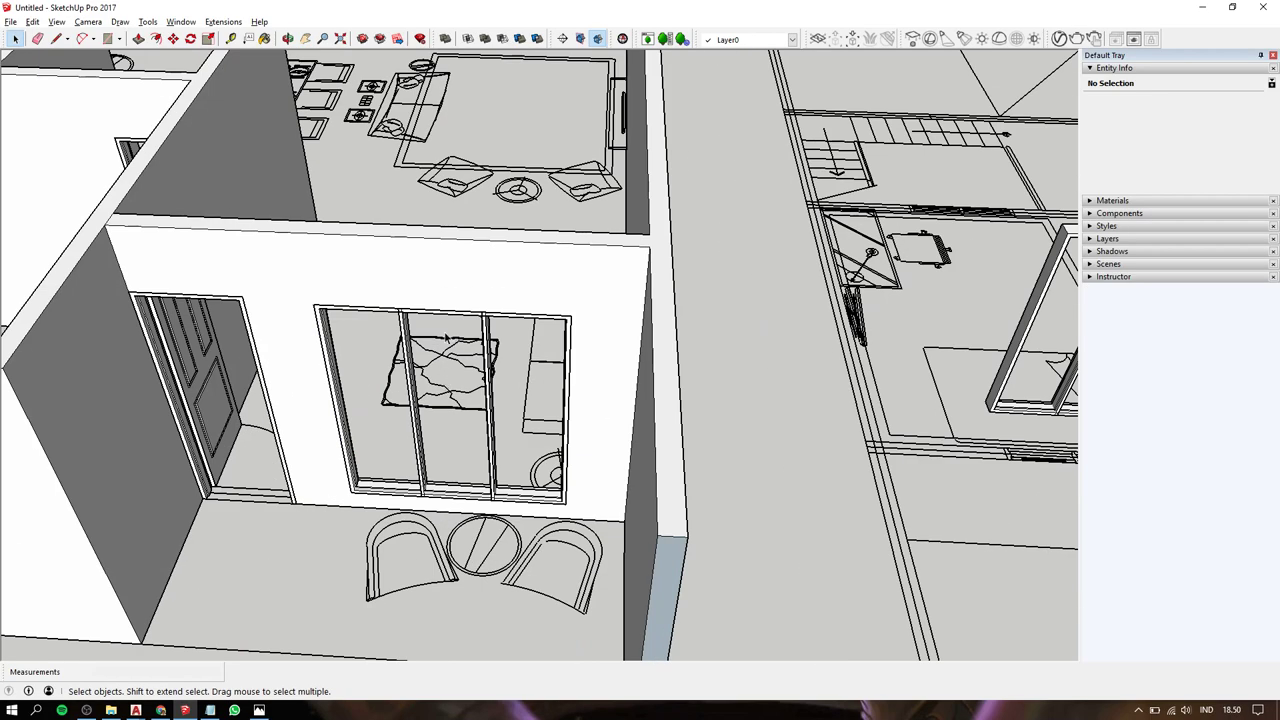
Explode the window component into its separate frame and mullion groups.
left_click(486, 331)
right_click(484, 328)
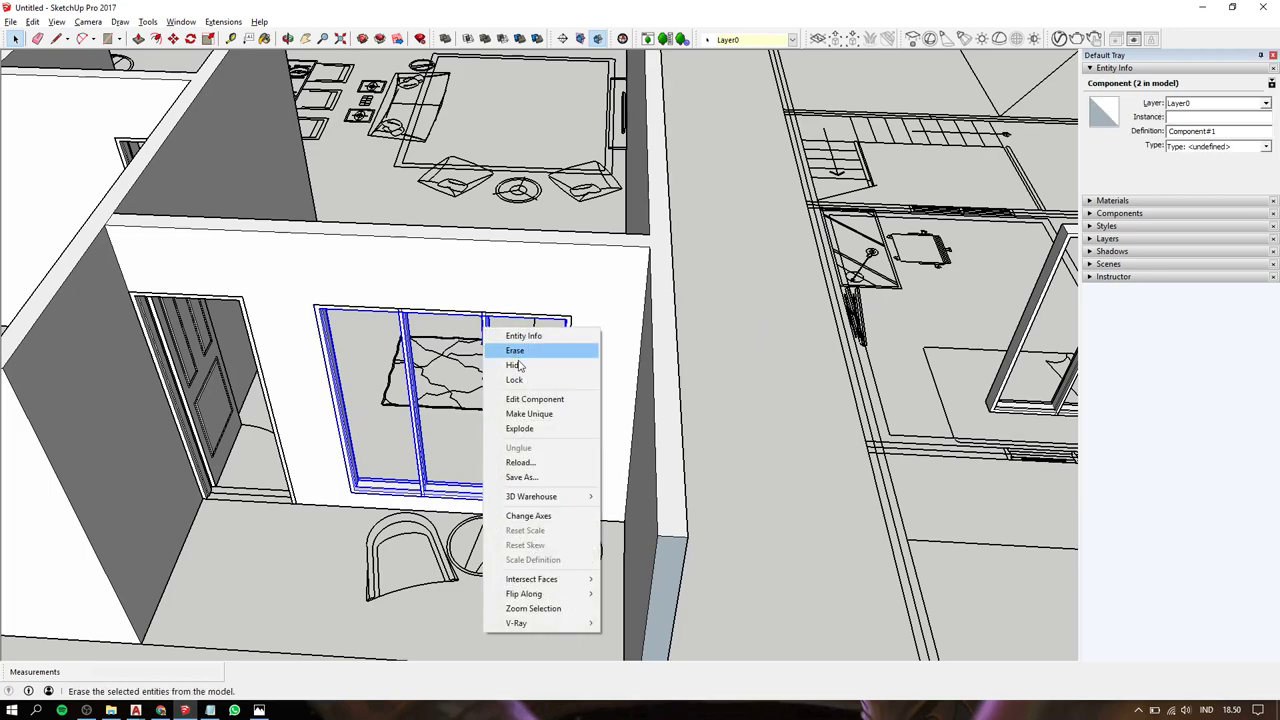
left_click(530, 428)
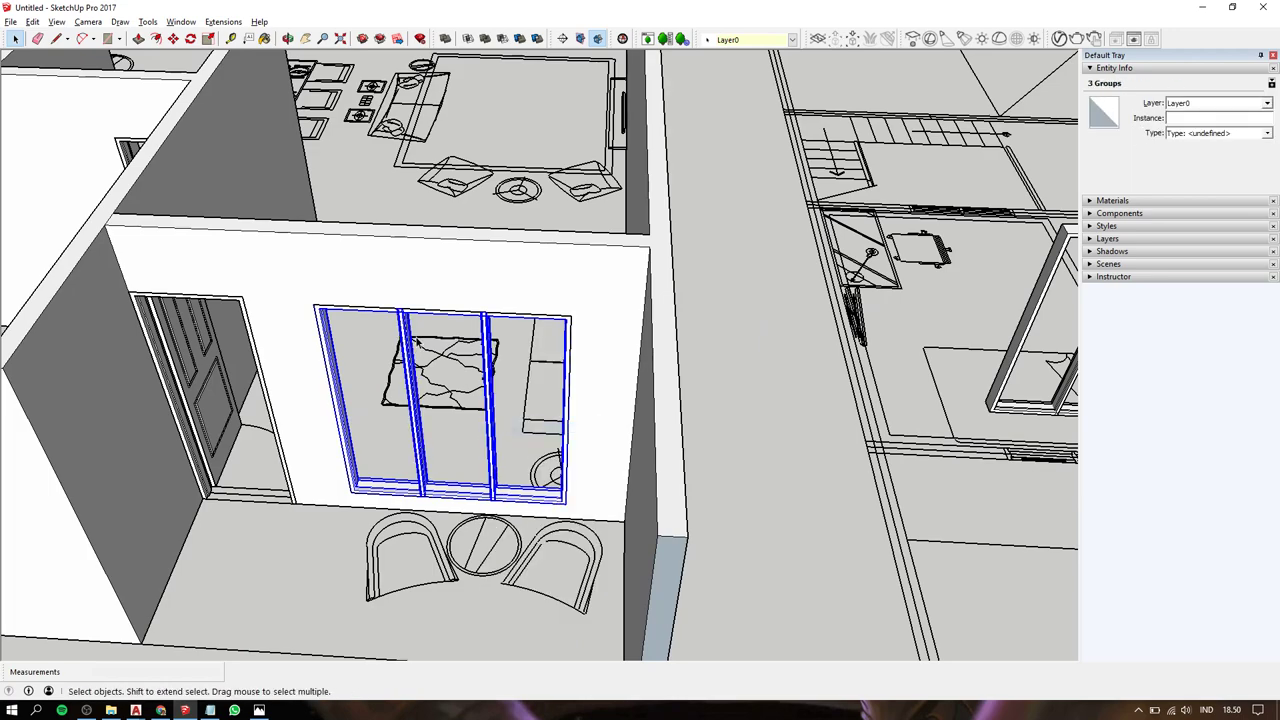
Run Solid Inspector² Fix All on the window frame and dismiss the unfixed-errors warning.
left_click(509, 321)
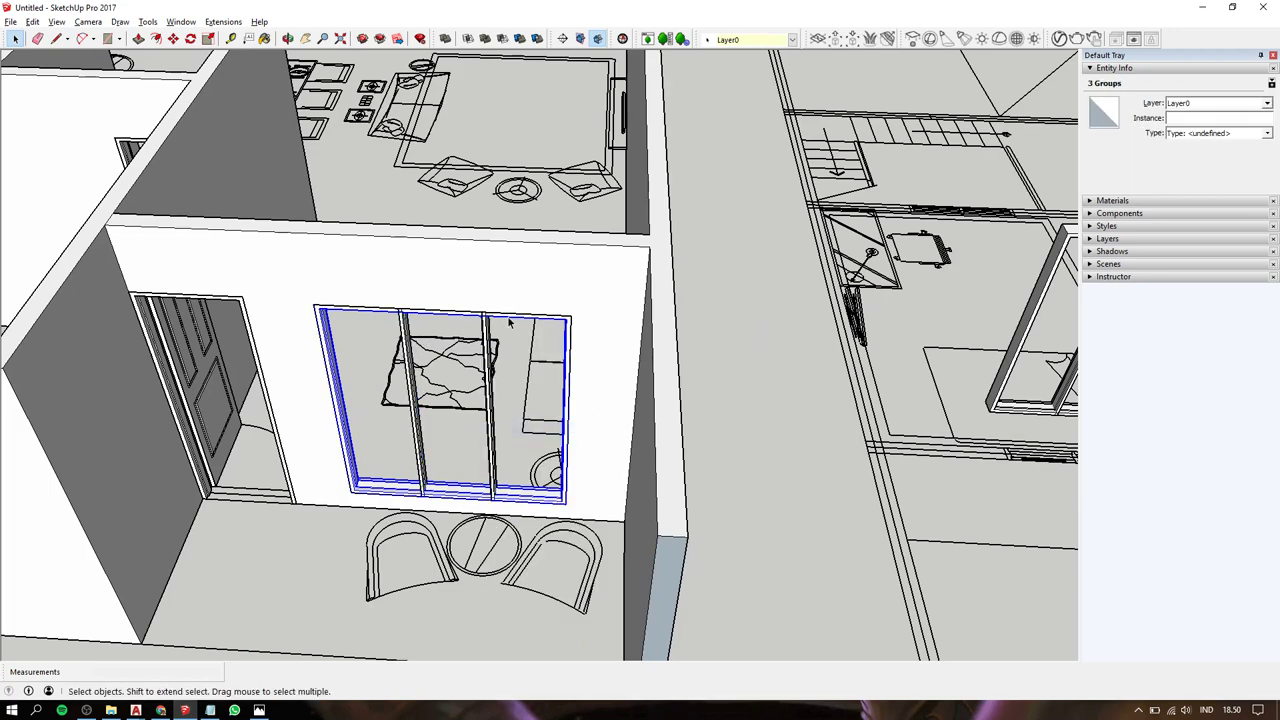
left_click(622, 38)
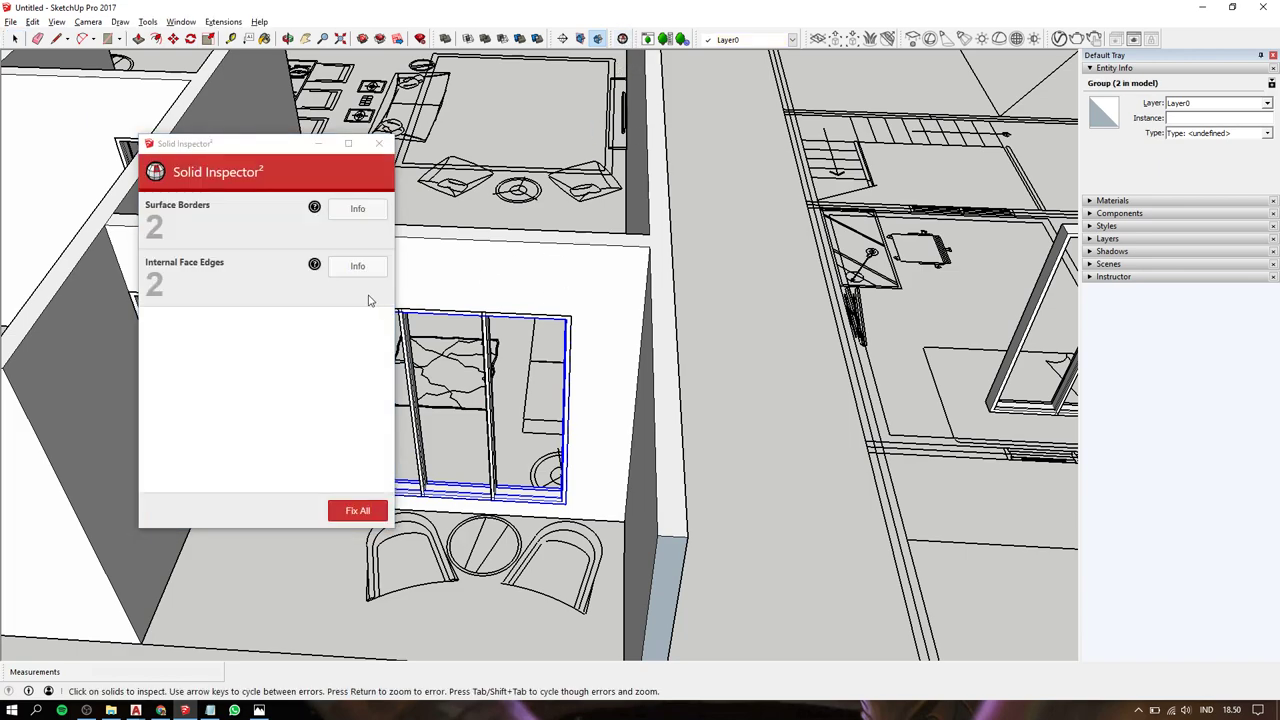
left_click(361, 505)
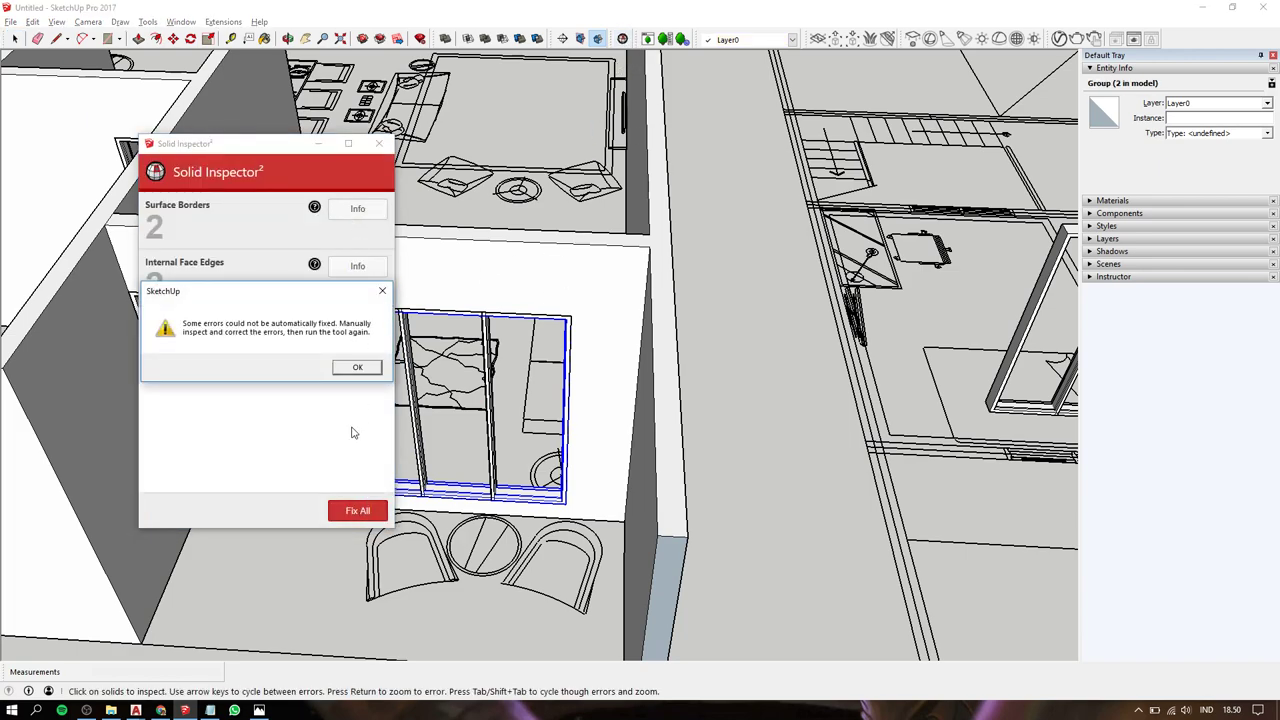
left_click(357, 368)
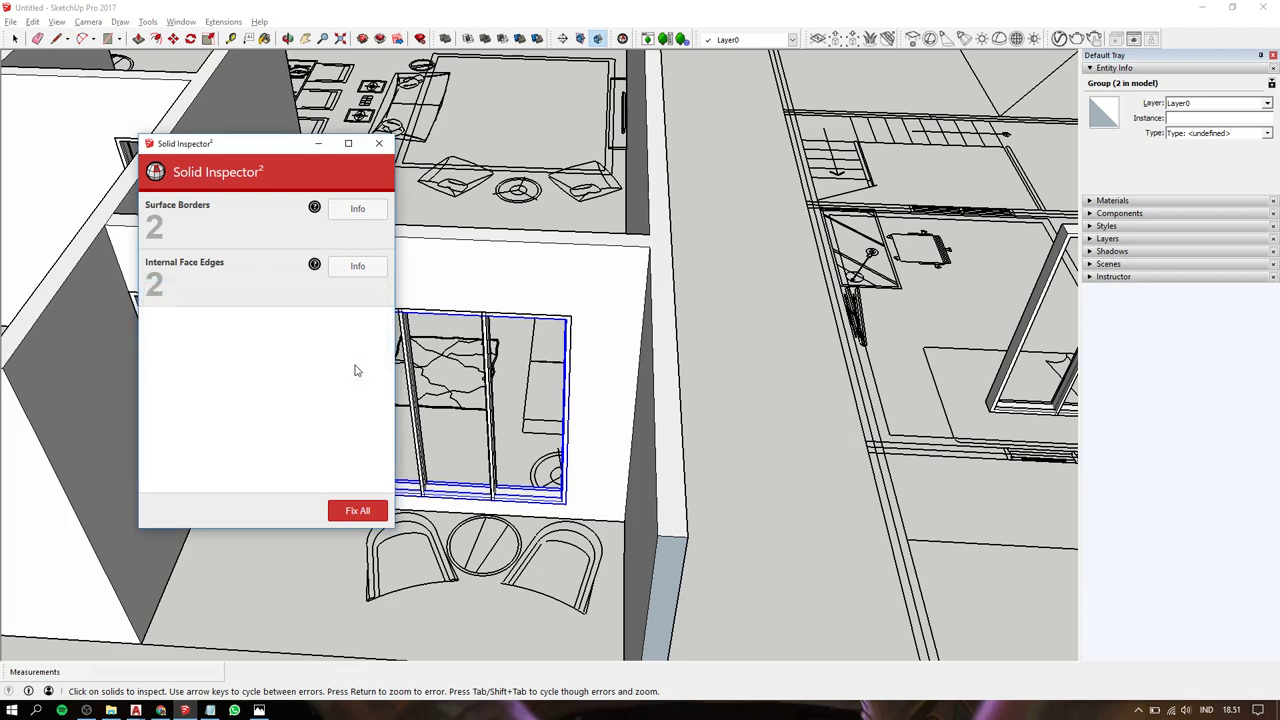
left_click(380, 145)
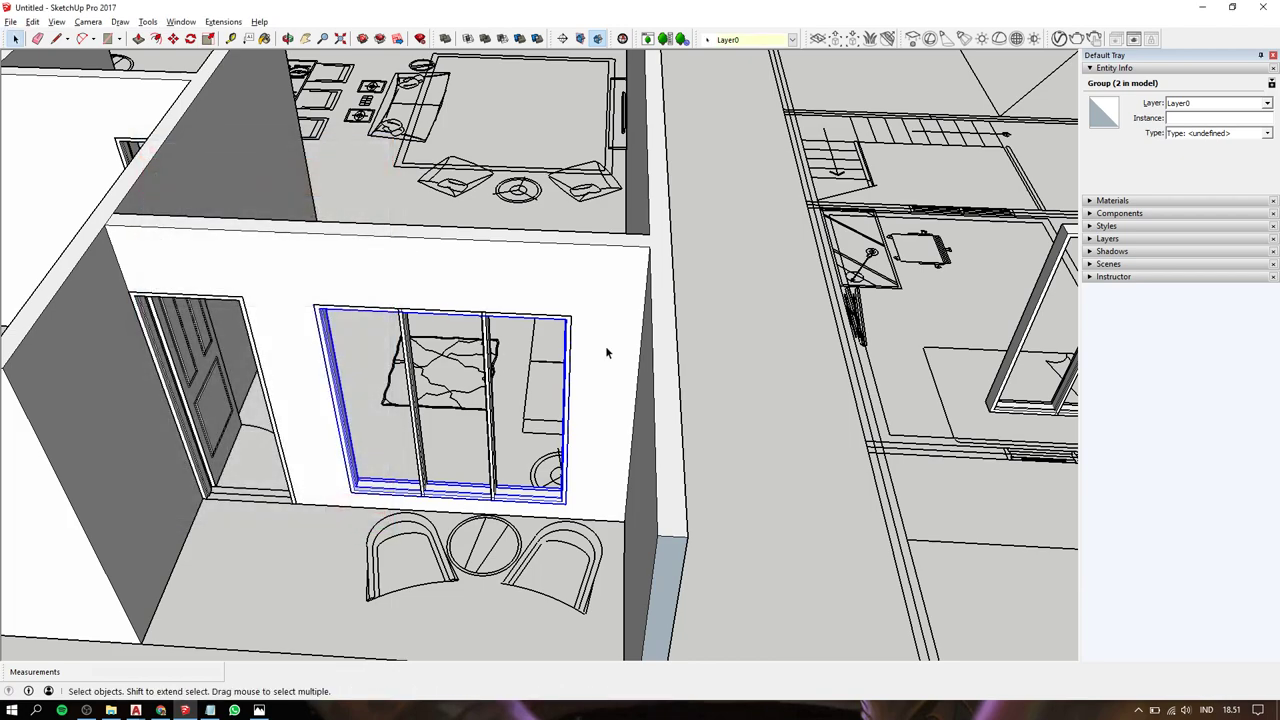
Select the left and right window mullions.
left_click(714, 320)
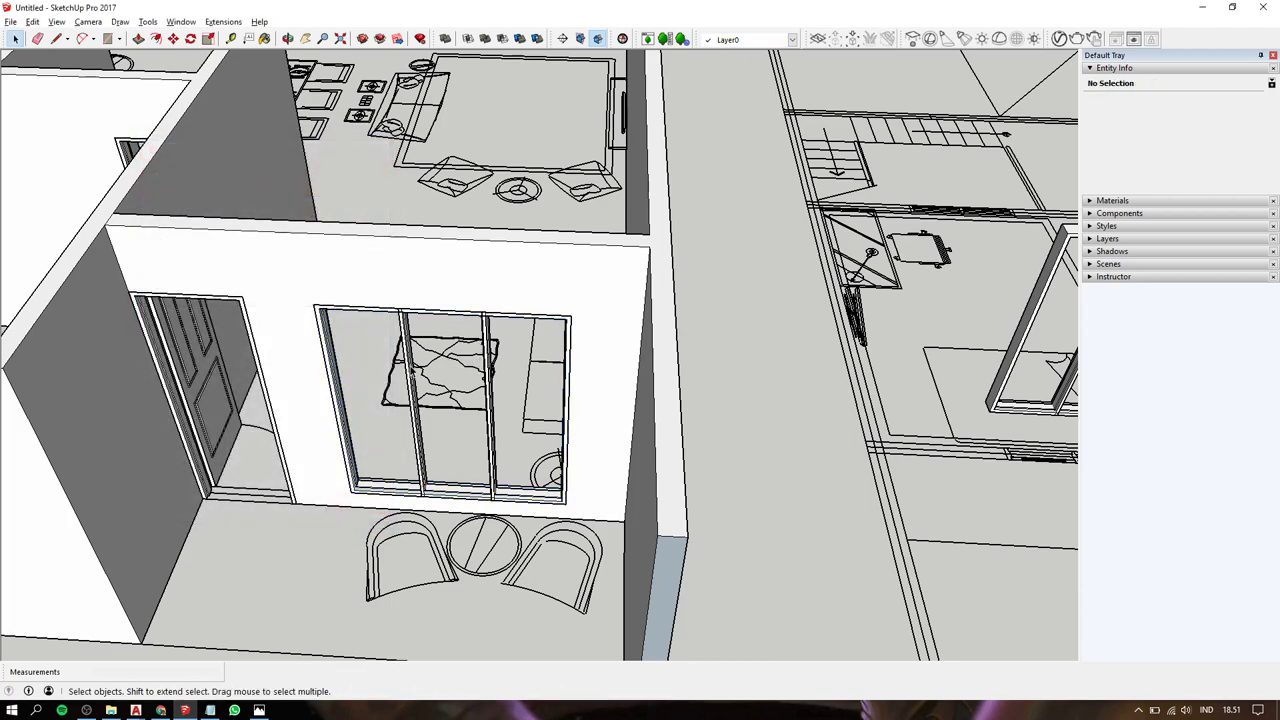
left_click(413, 370)
left_click(490, 412)
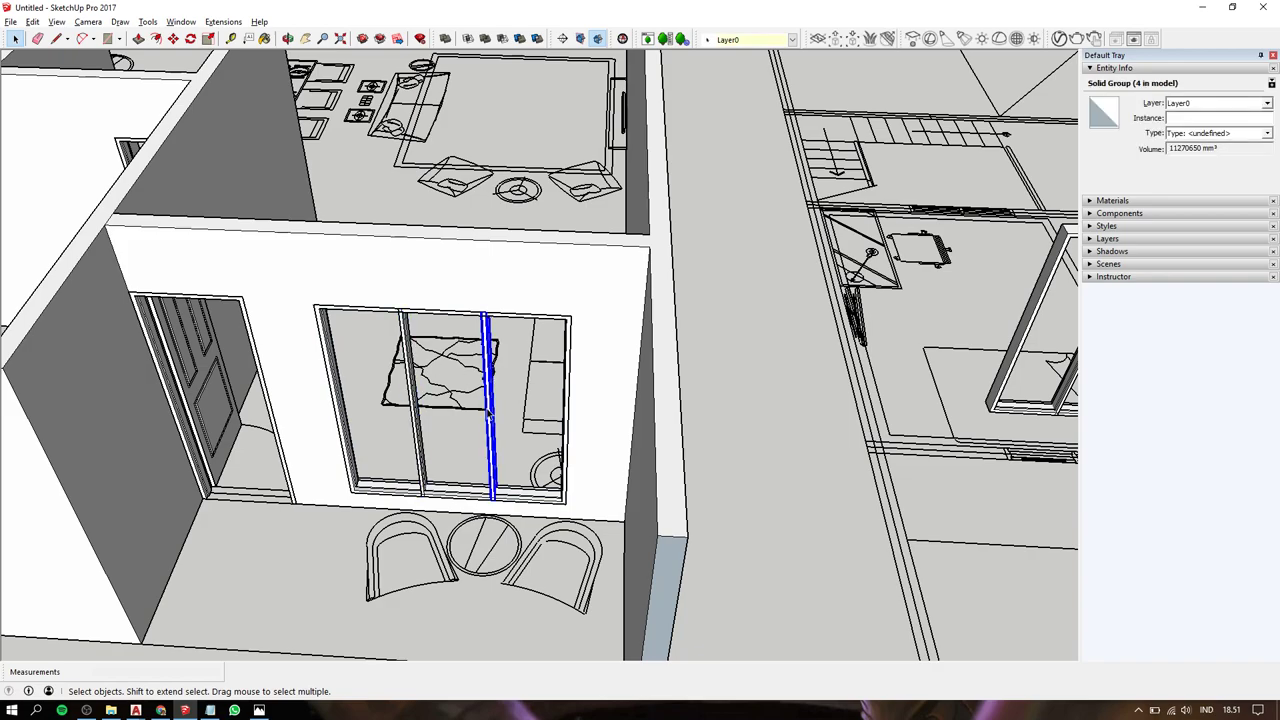
Add the left mullion and frame to the selection and orbit to a level front view.
left_click(425, 468, "shift")
left_click(568, 370, "shift")
middle_click_drag(568, 370, 542, 417)
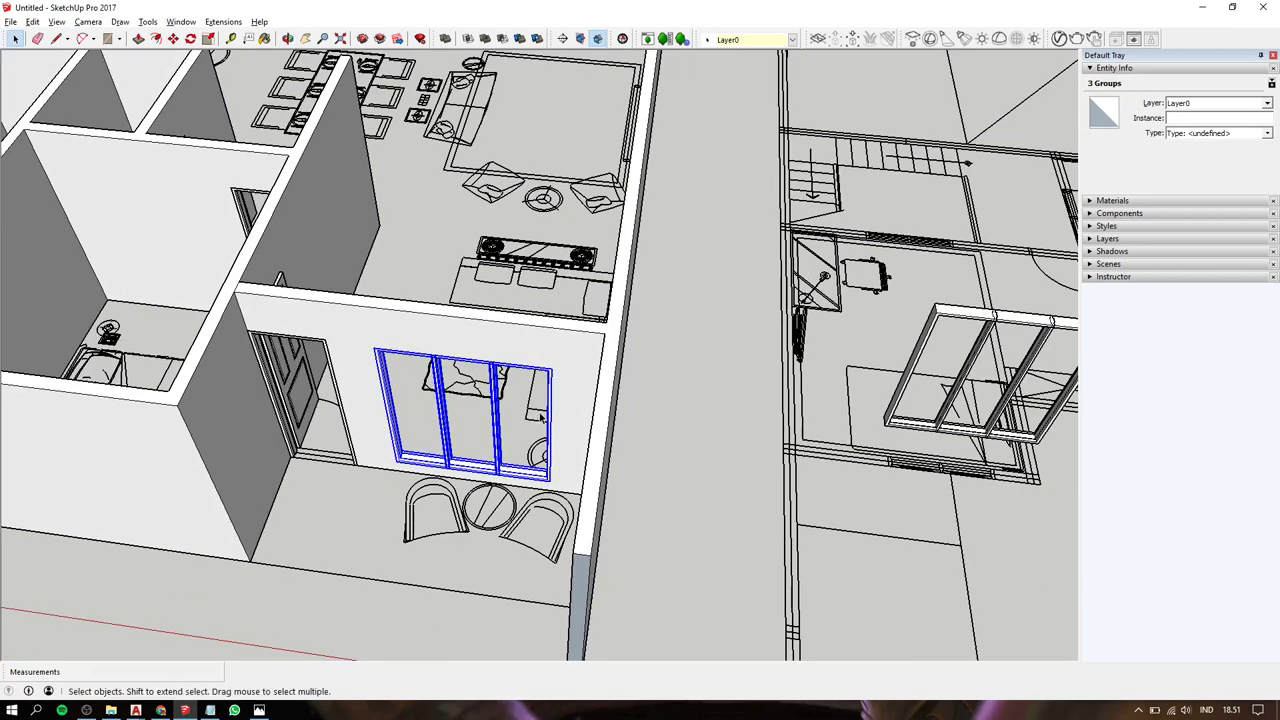
scroll(541, 417, "down", 3)
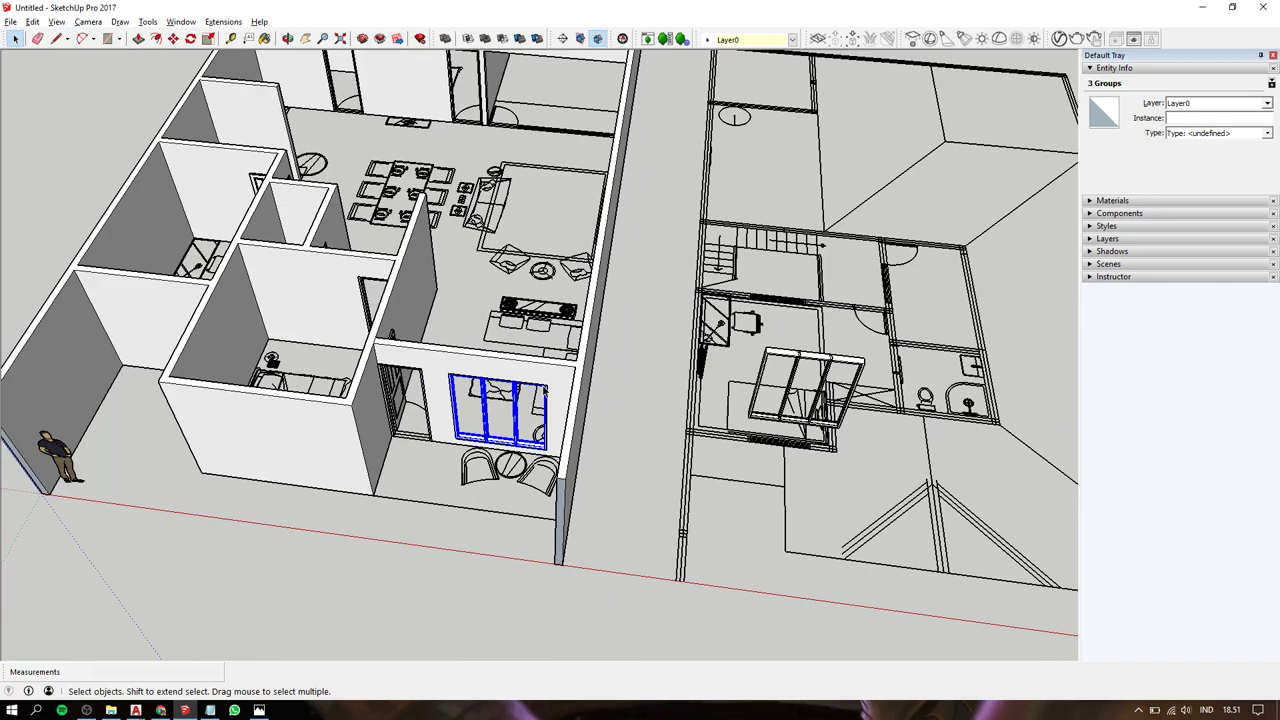
scroll(503, 382, "up", 2)
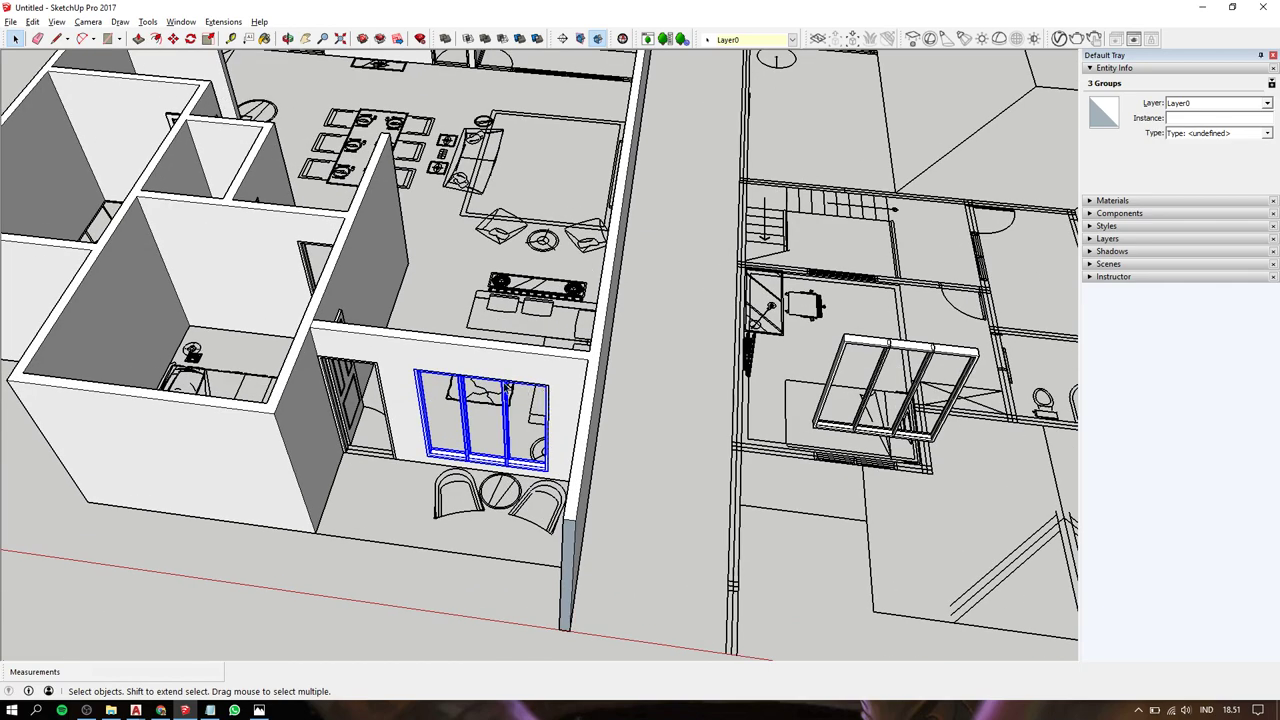
scroll(429, 366, "up", 3)
scroll(423, 371, "up", 3)
scroll(491, 306, "up", 2)
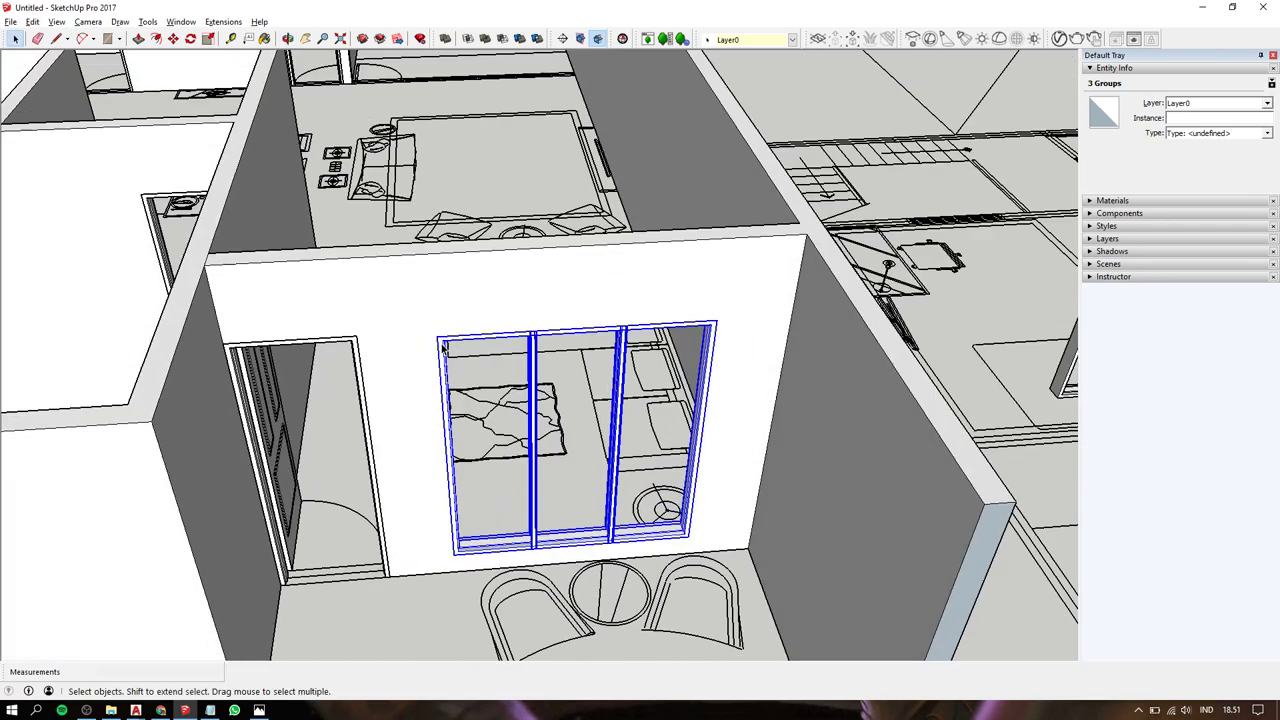
middle_click_drag(443, 347, 411, 94)
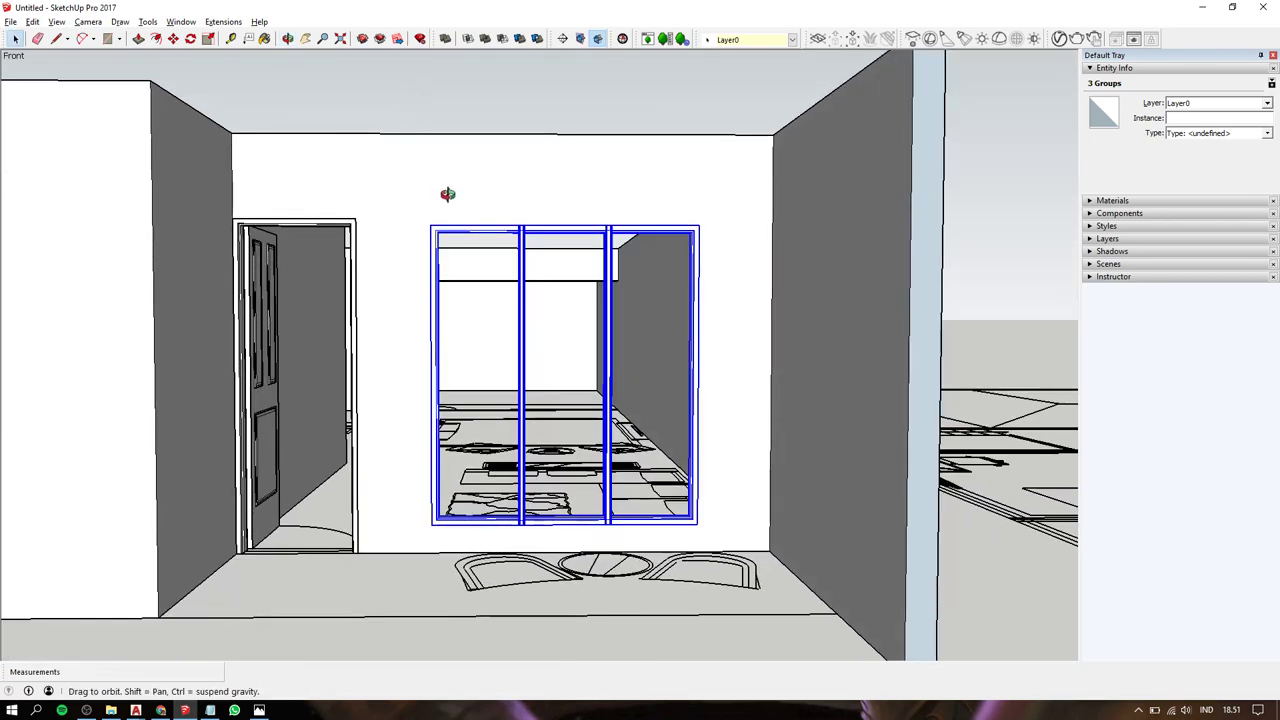
middle_click_drag(447, 194, 445, 198)
Open the wall group for editing and box-select the window inside it.
key("l")
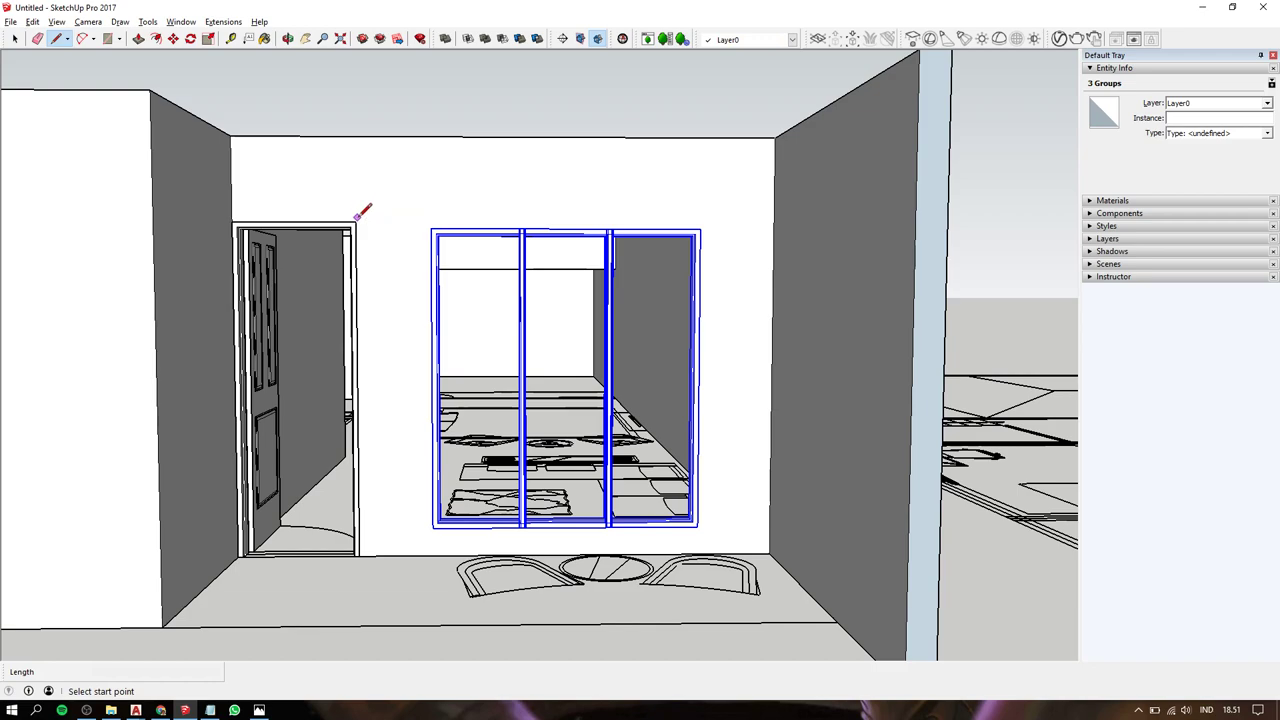
left_click(355, 222)
key("space")
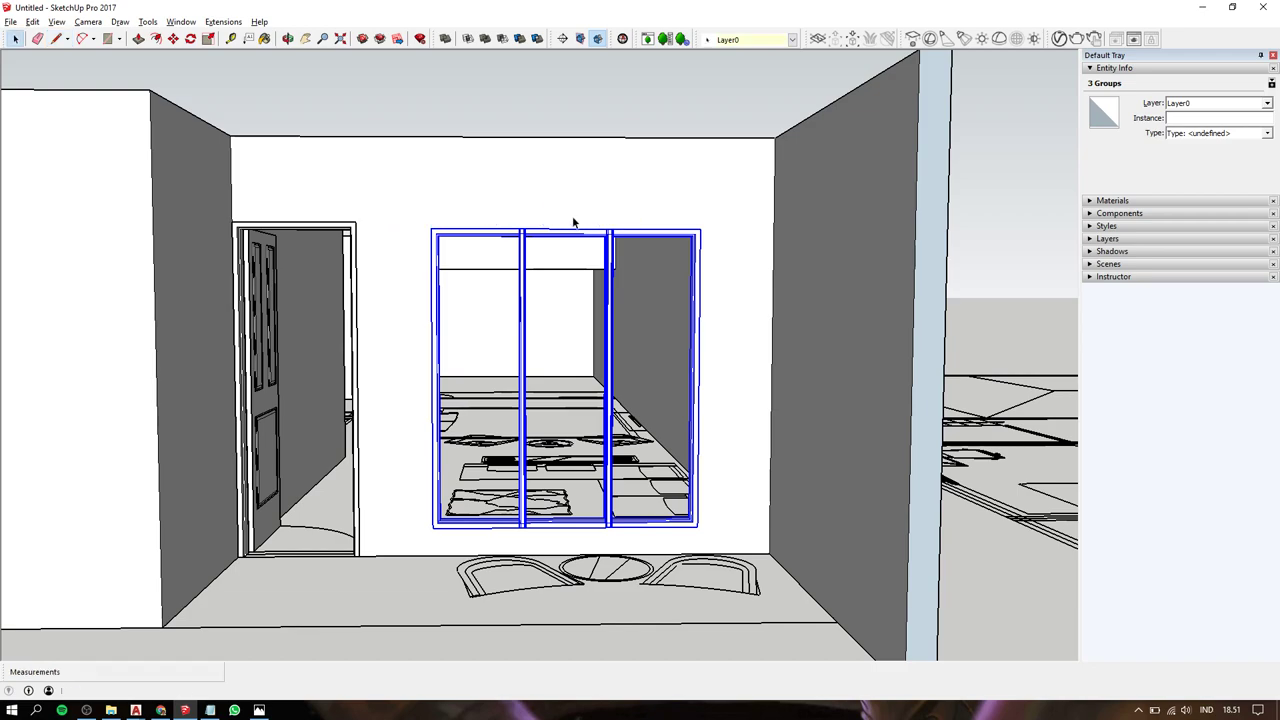
double_click(510, 229)
key("ctrl+a")
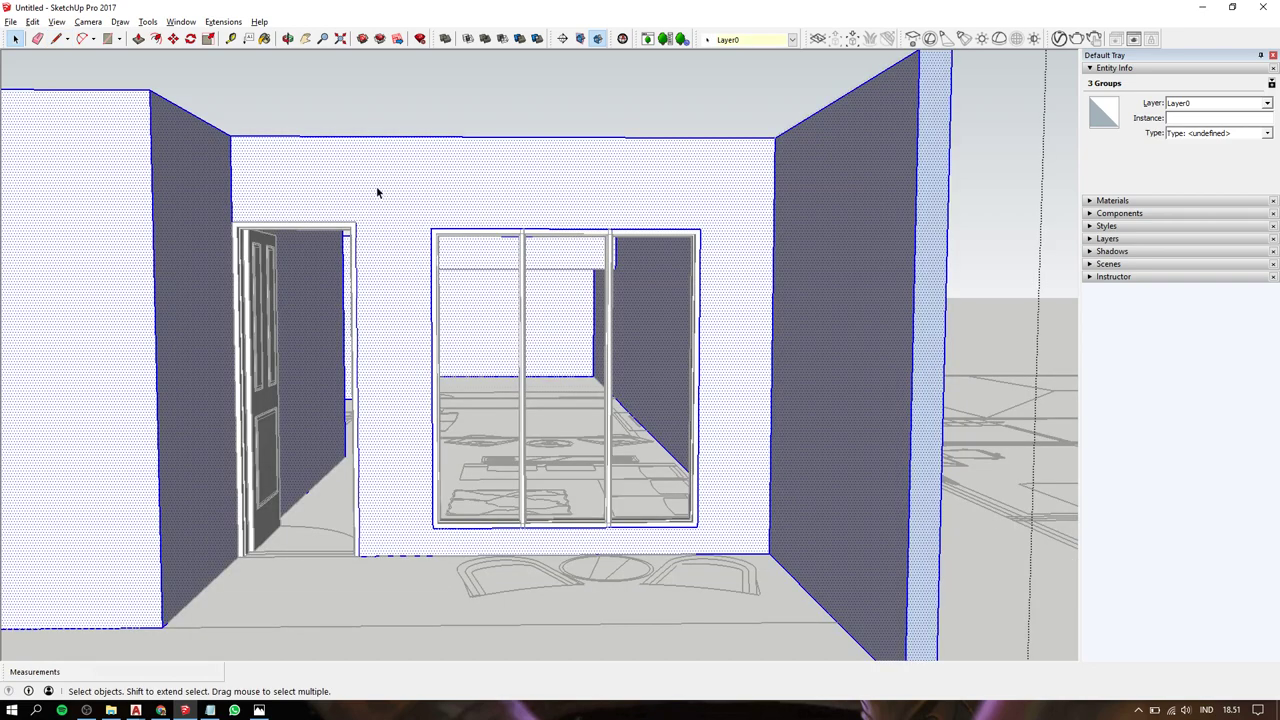
left_click_drag(376, 188, 719, 288)
mouse_move(719, 288)
middle_mouse_down()
mouse_move(714, 329)
mouse_move(634, 457)
middle_mouse_up()
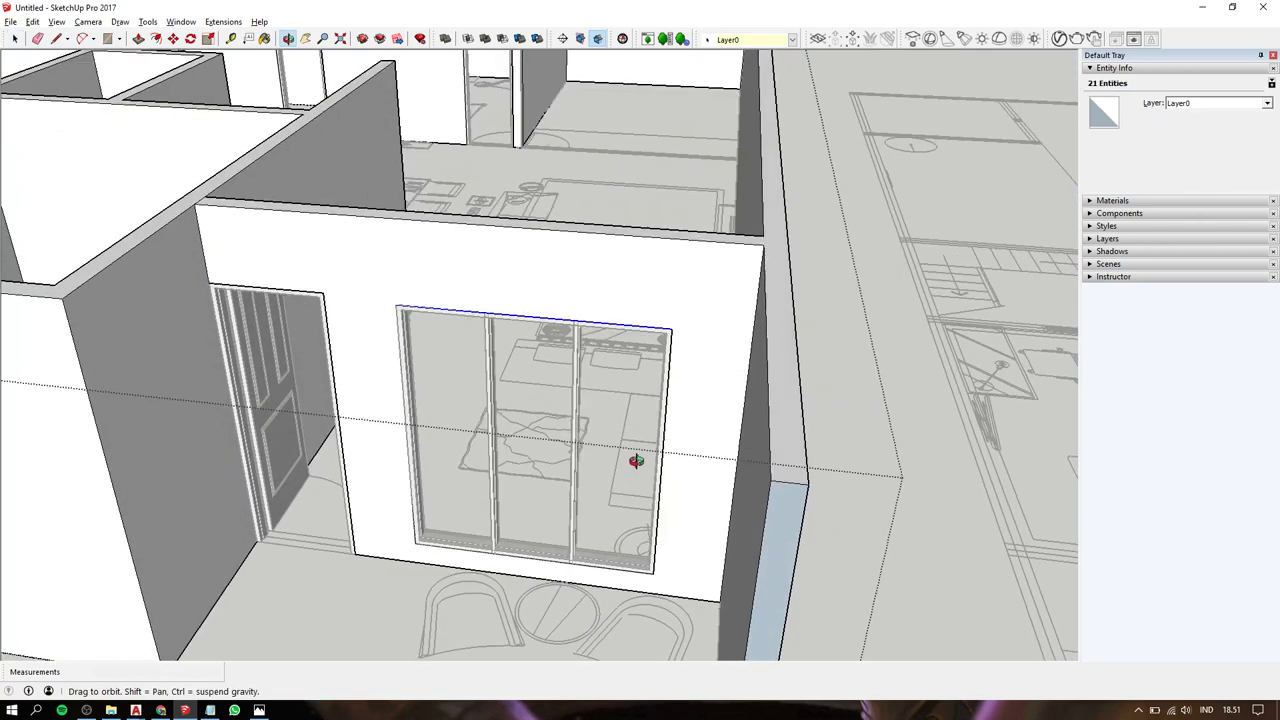
Lower the window's top rail by 45mm inside the window group.
mouse_move(577, 289)
middle_mouse_down()
mouse_move(435, 250)
mouse_move(457, 300)
mouse_move(394, 263)
middle_mouse_up()
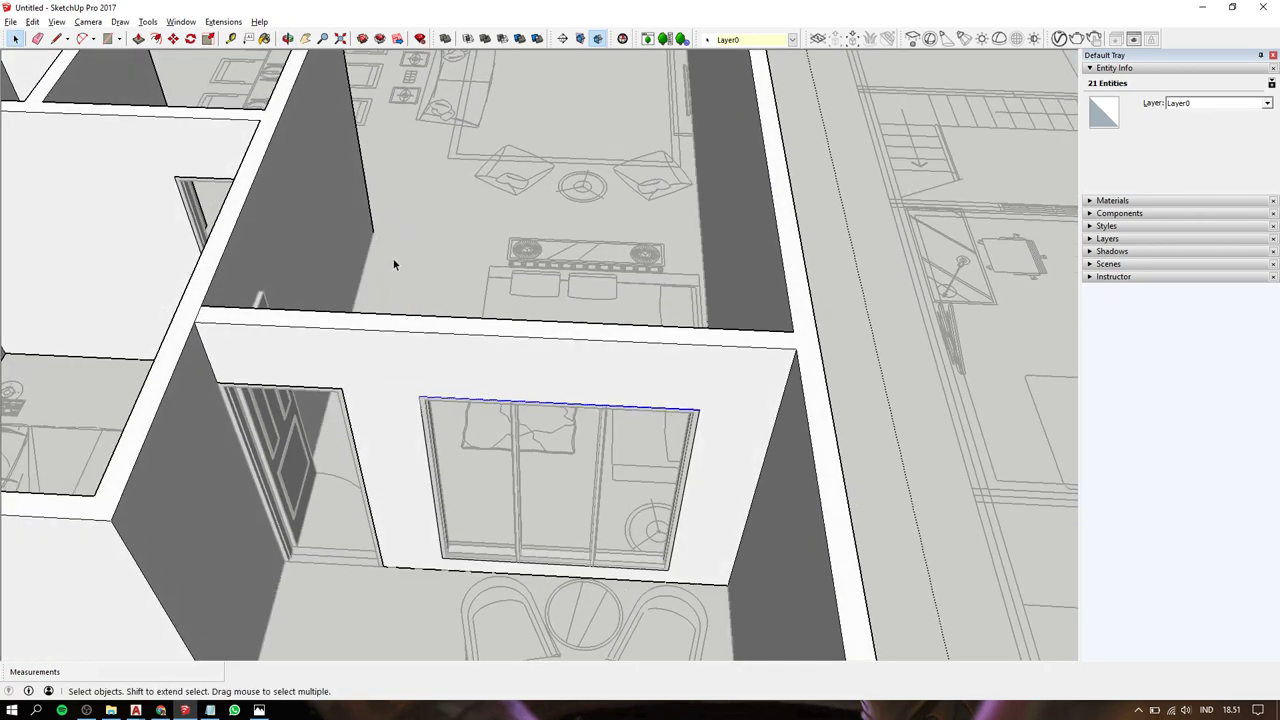
left_click_drag(394, 263, 731, 446)
middle_click_drag(524, 415, 542, 294)
key("m")
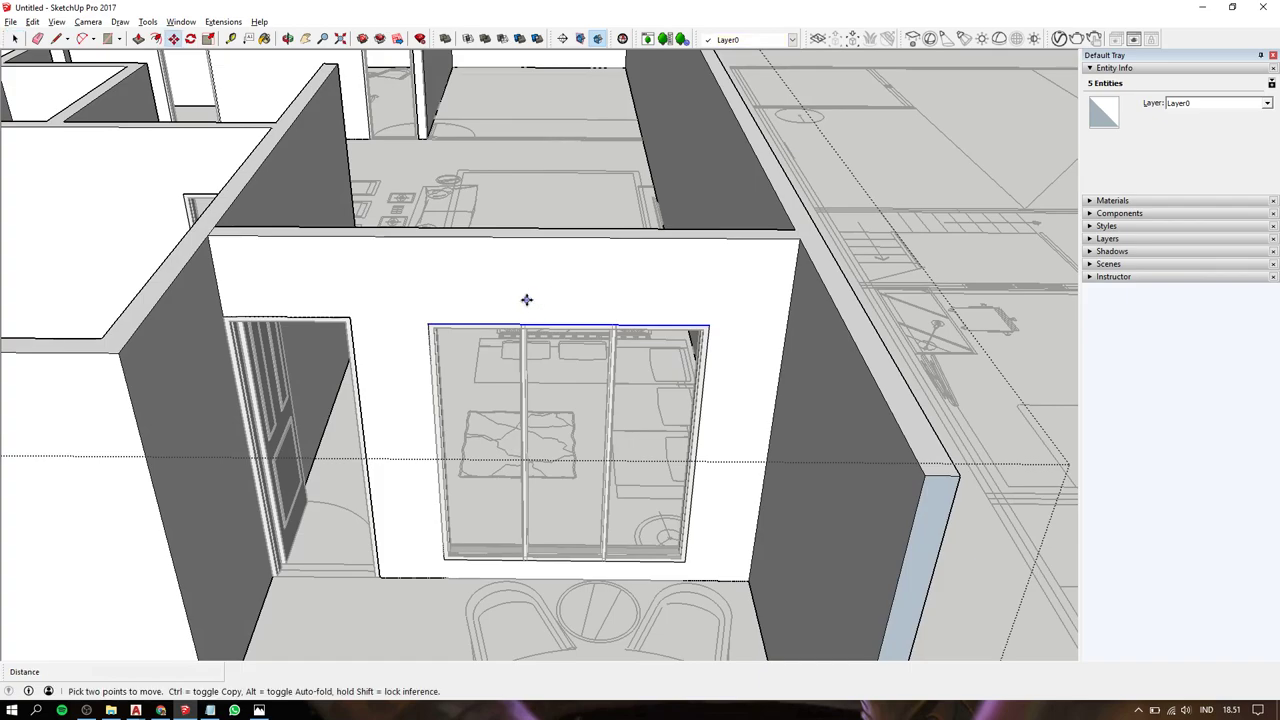
left_click(503, 322)
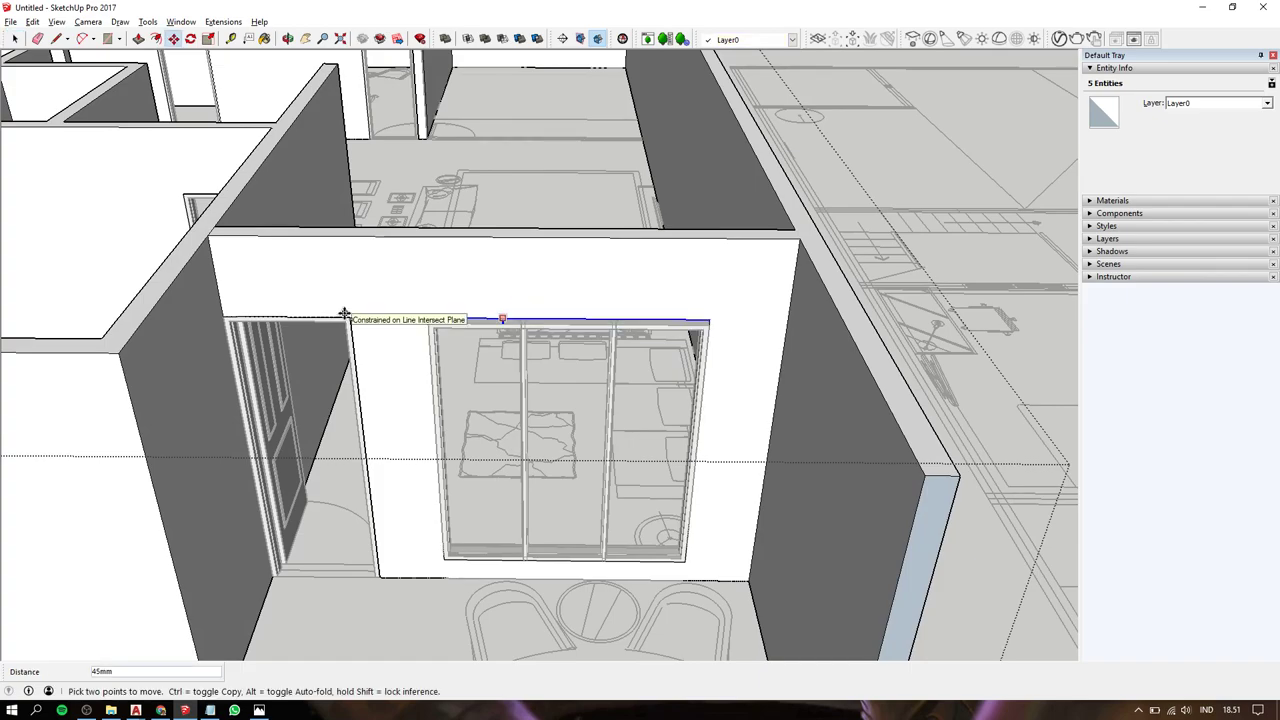
scroll(505, 326, "up", 3)
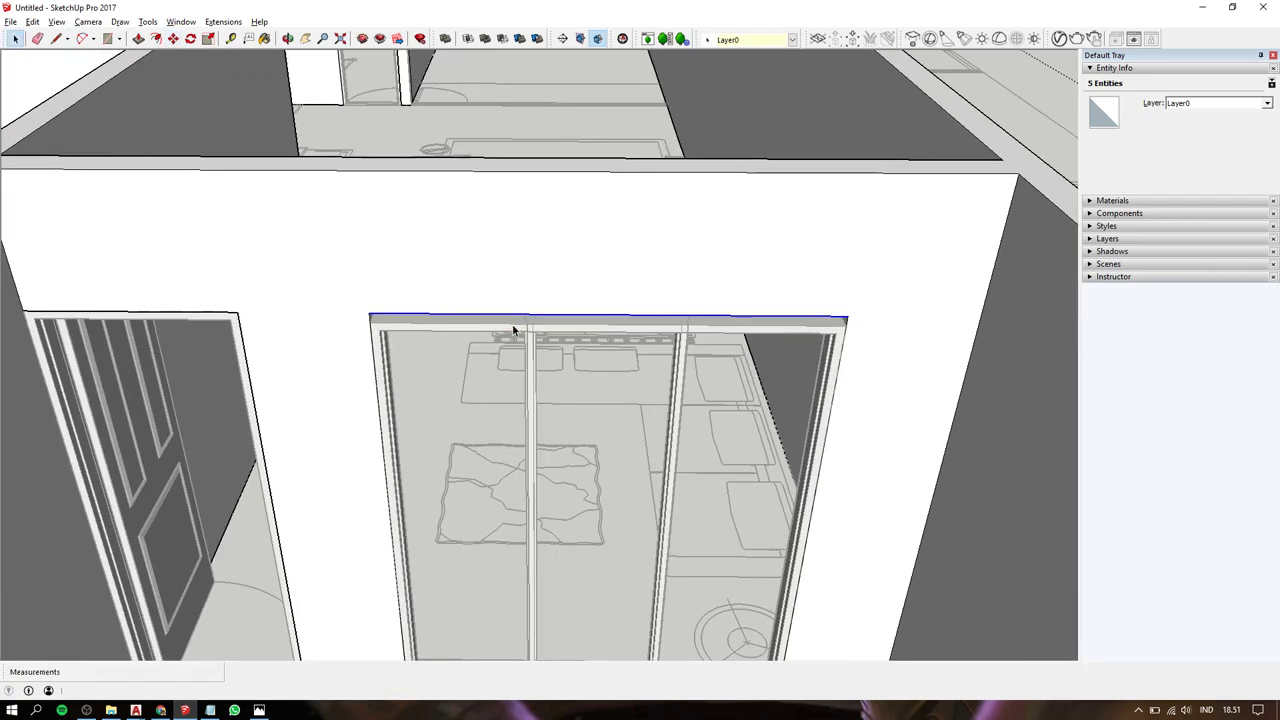
double_click(513, 330)
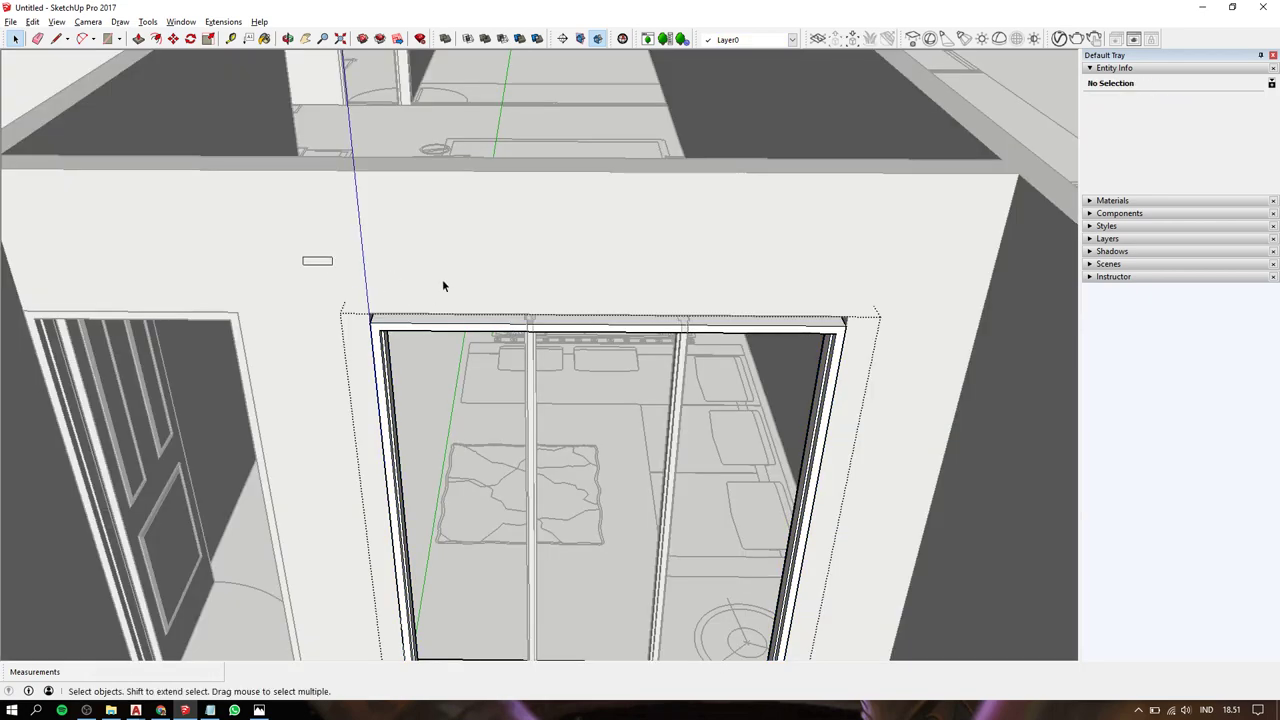
left_click_drag(443, 286, 882, 368)
scroll(863, 363, "up", 2)
key("m")
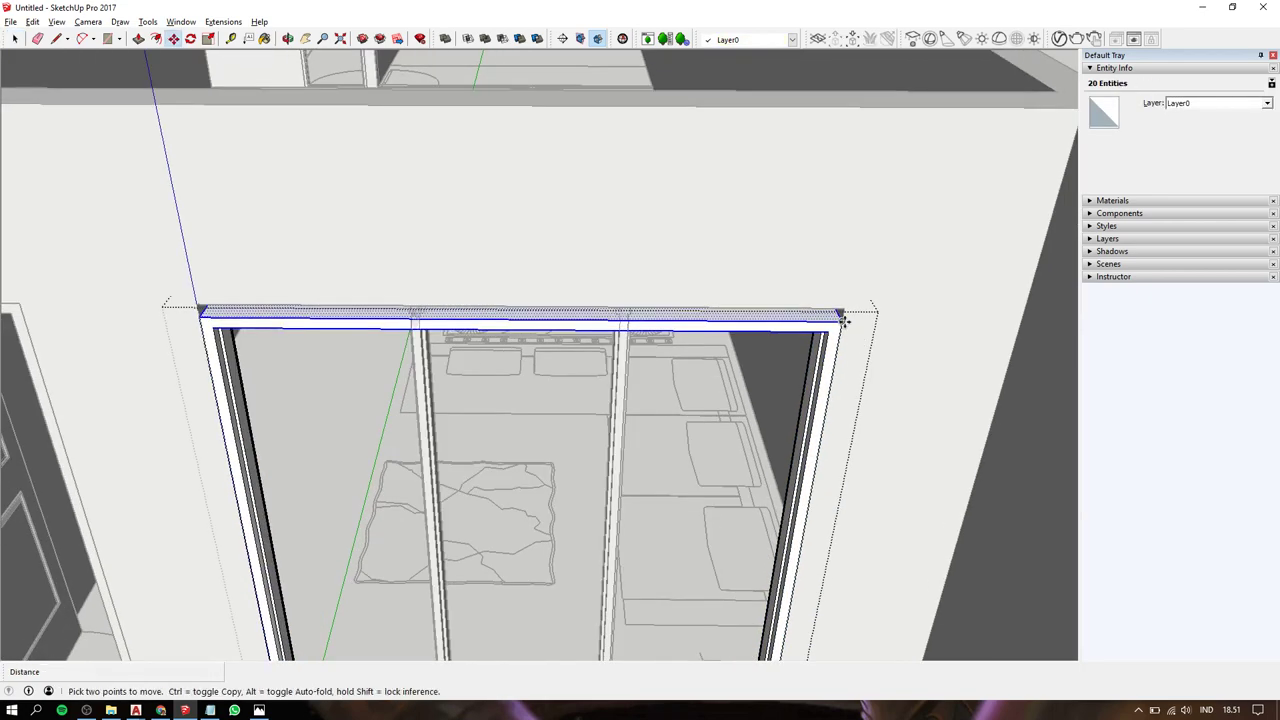
left_click(843, 318)
type("45mm")
key("Return")
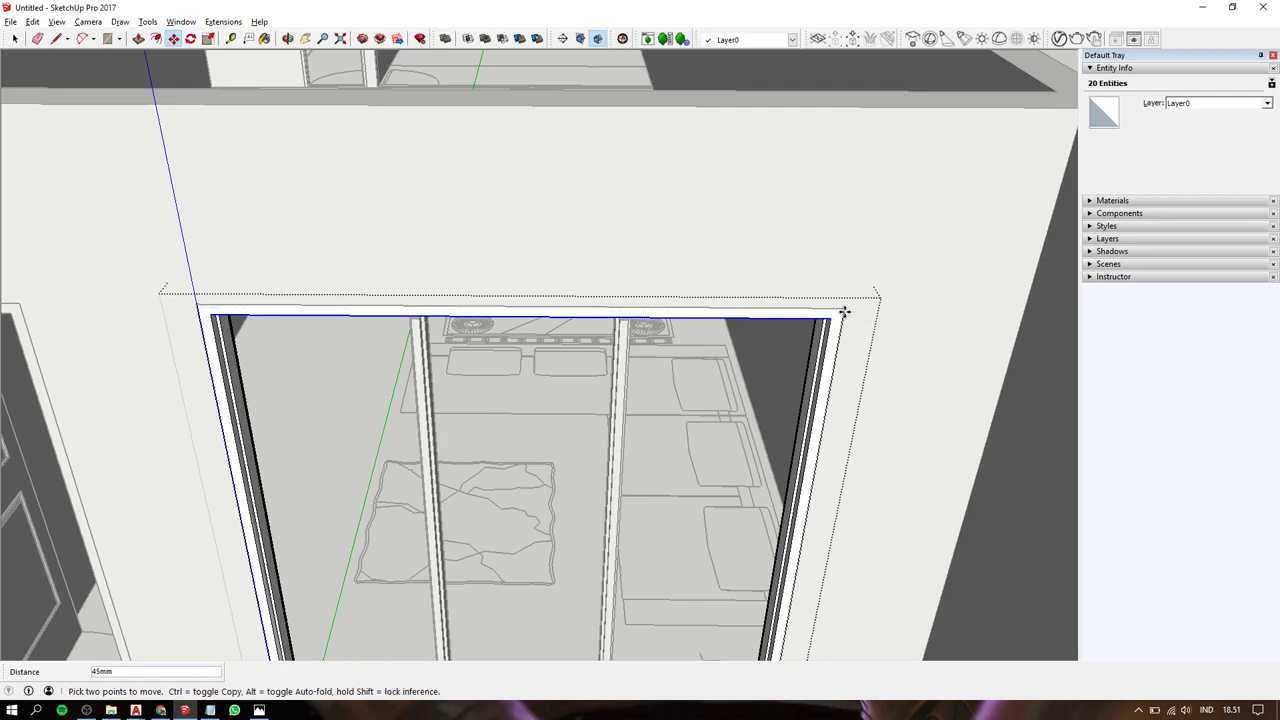
key("space")
Push/pull the middle mullion's top face to shorten it to the lowered head.
double_click(617, 340)
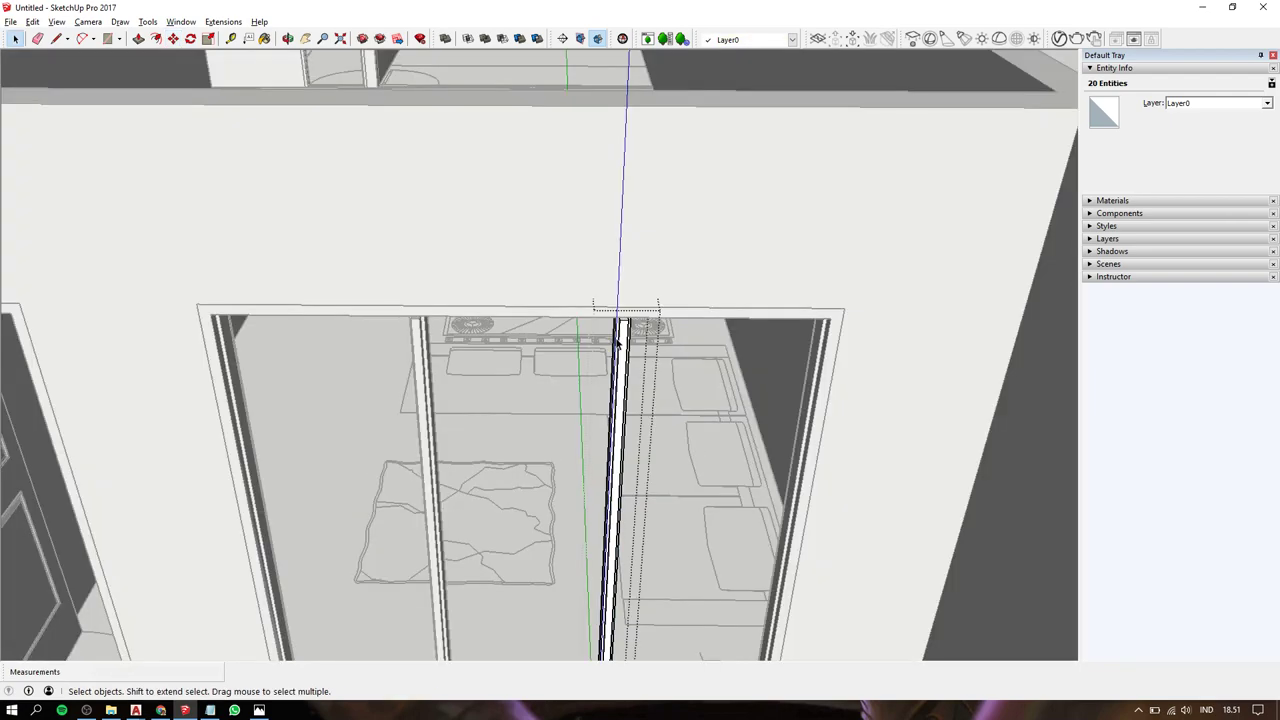
scroll(617, 340, "up", 2)
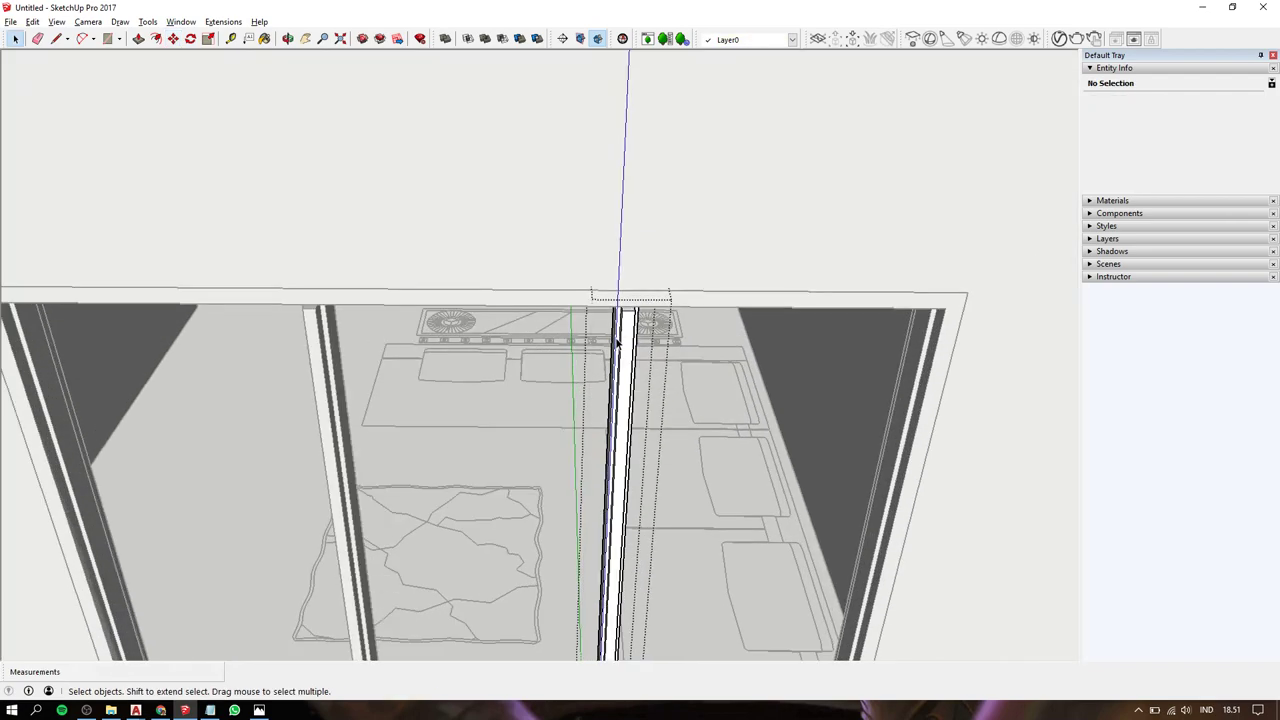
key("p")
left_click(622, 321)
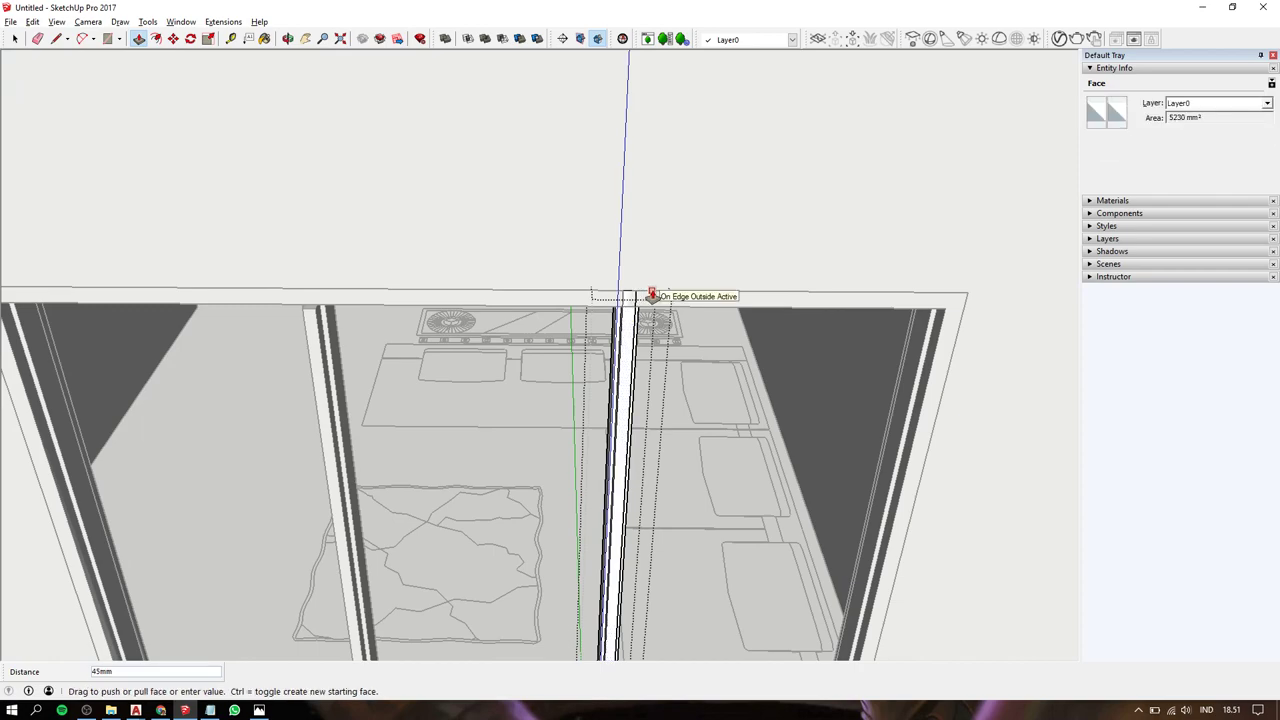
left_click(645, 300)
key("space")
Push/pull the left mullion's top face to match, then exit its group.
double_click(315, 318)
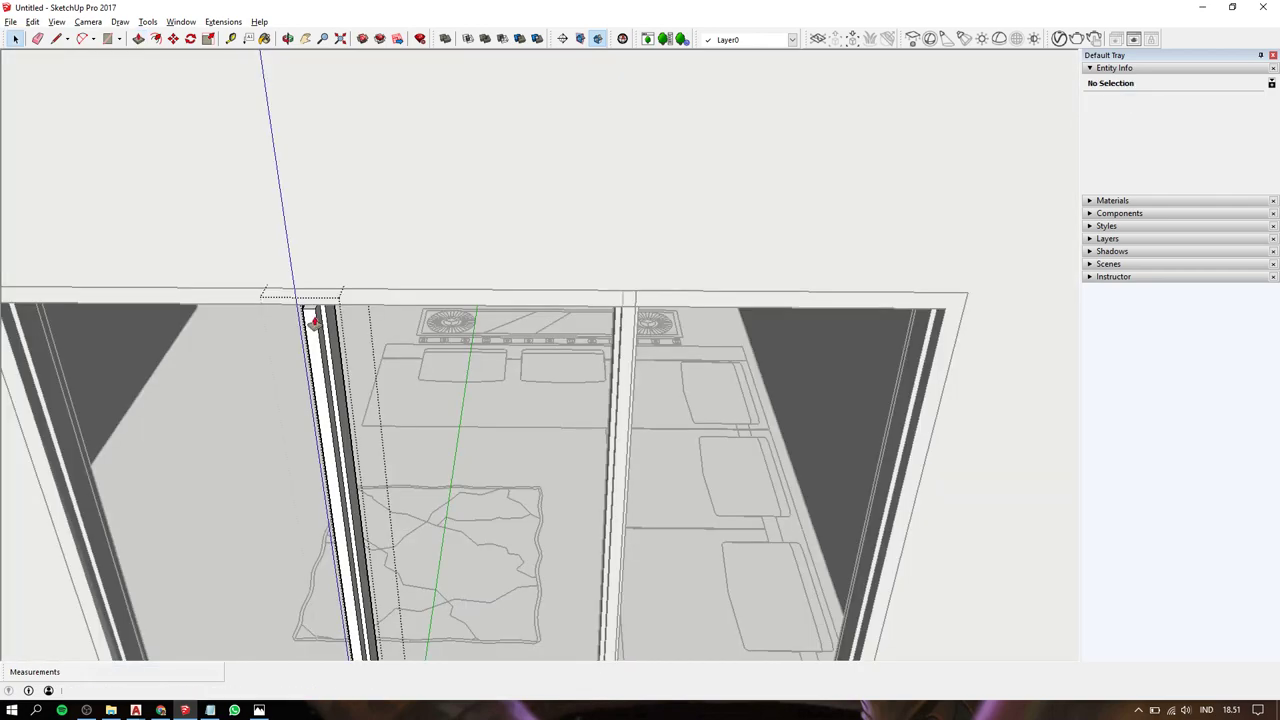
key("p")
left_click(310, 306)
left_click(392, 290)
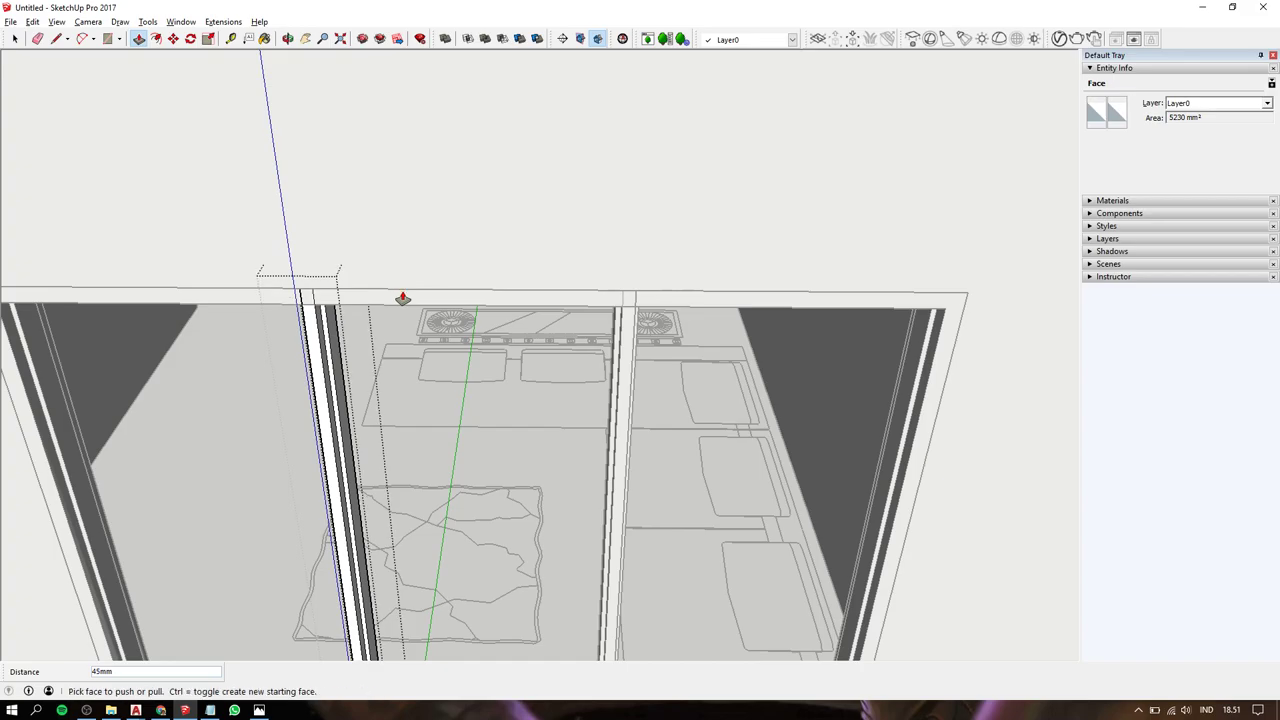
key("space")
left_click(500, 283)
scroll(600, 249, "down", 3)
scroll(613, 238, "down", 3)
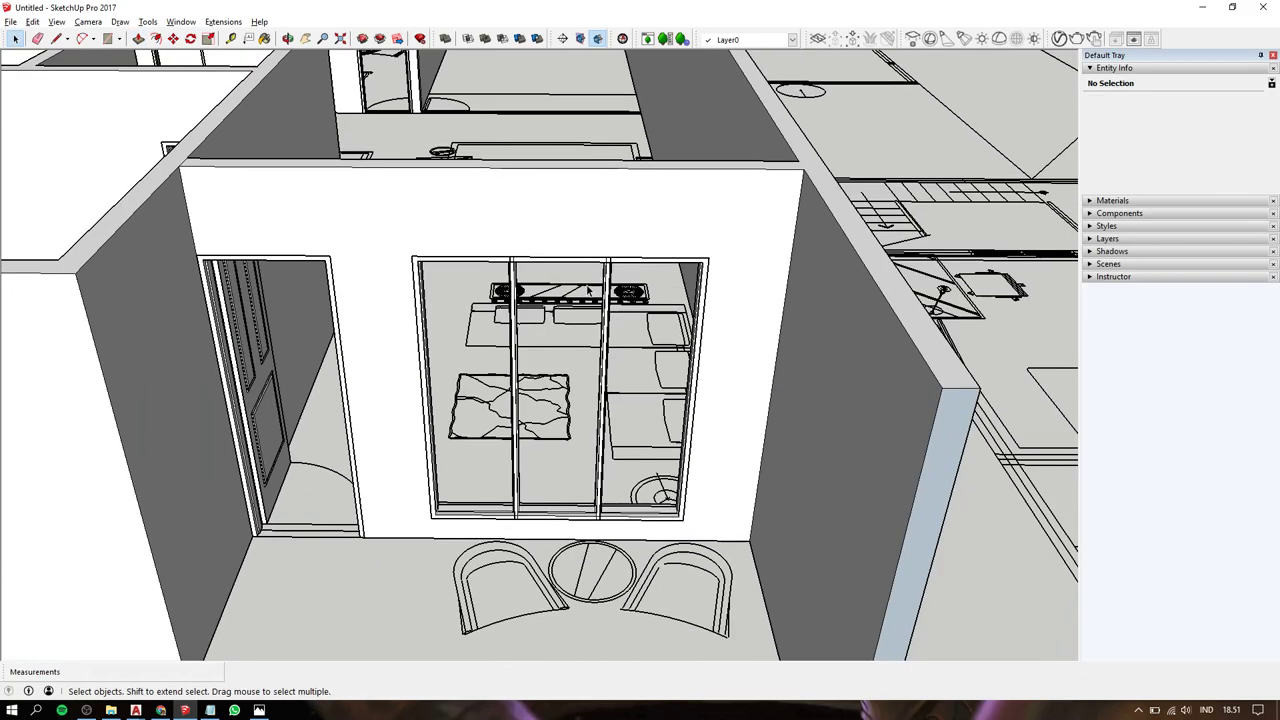
mouse_move(470, 424)
middle_mouse_down()
mouse_move(528, 390)
mouse_move(435, 400)
mouse_move(489, 449)
mouse_move(643, 500)
middle_mouse_up()
scroll(443, 418, "up", 5)
scroll(446, 418, "up", 3)
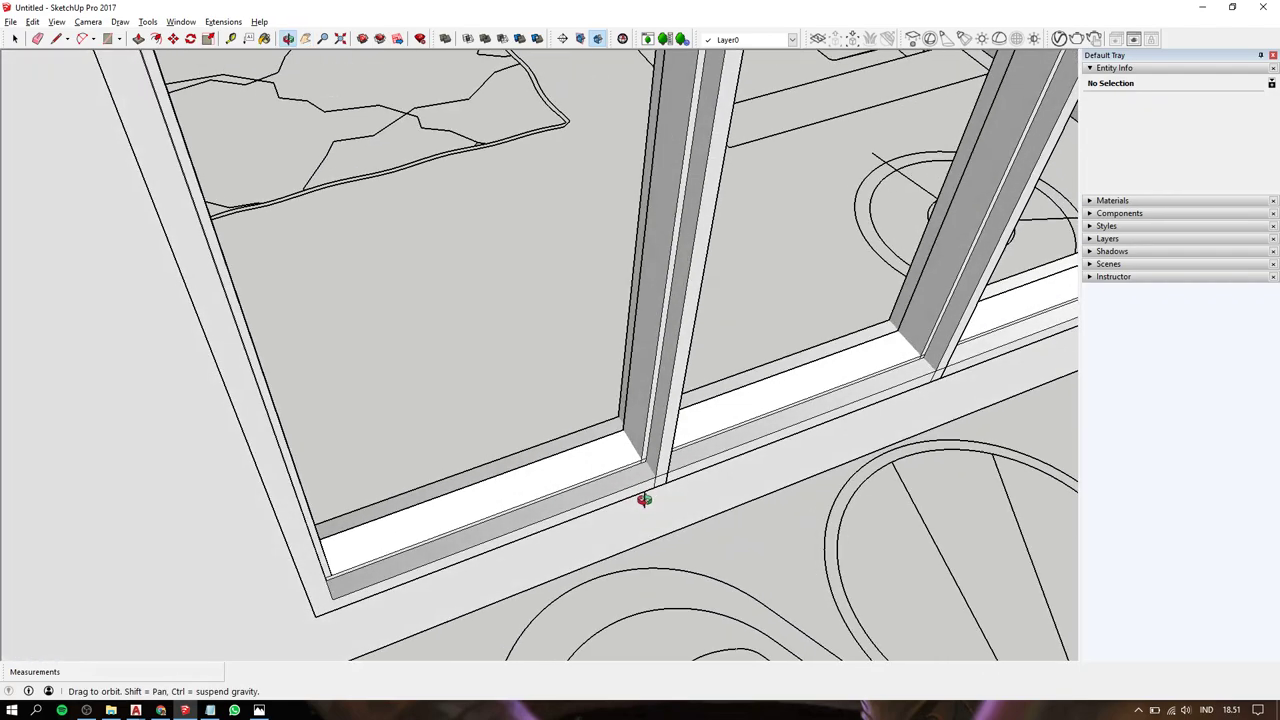
key("r")
scroll(657, 456, "down", 2)
scroll(660, 450, "down", 3)
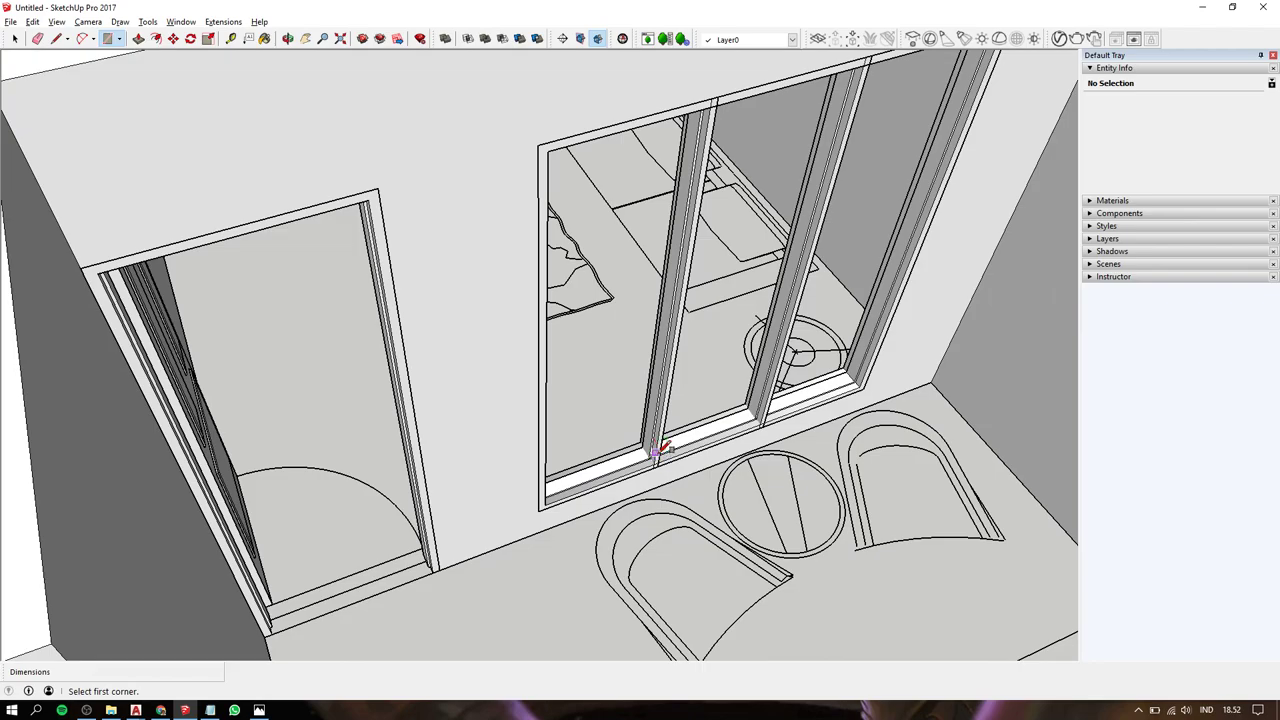
scroll(660, 450, "down", 2)
middle_click_drag(660, 450, 247, 480, "shift")
scroll(594, 315, "up", 3)
scroll(594, 315, "up", 2)
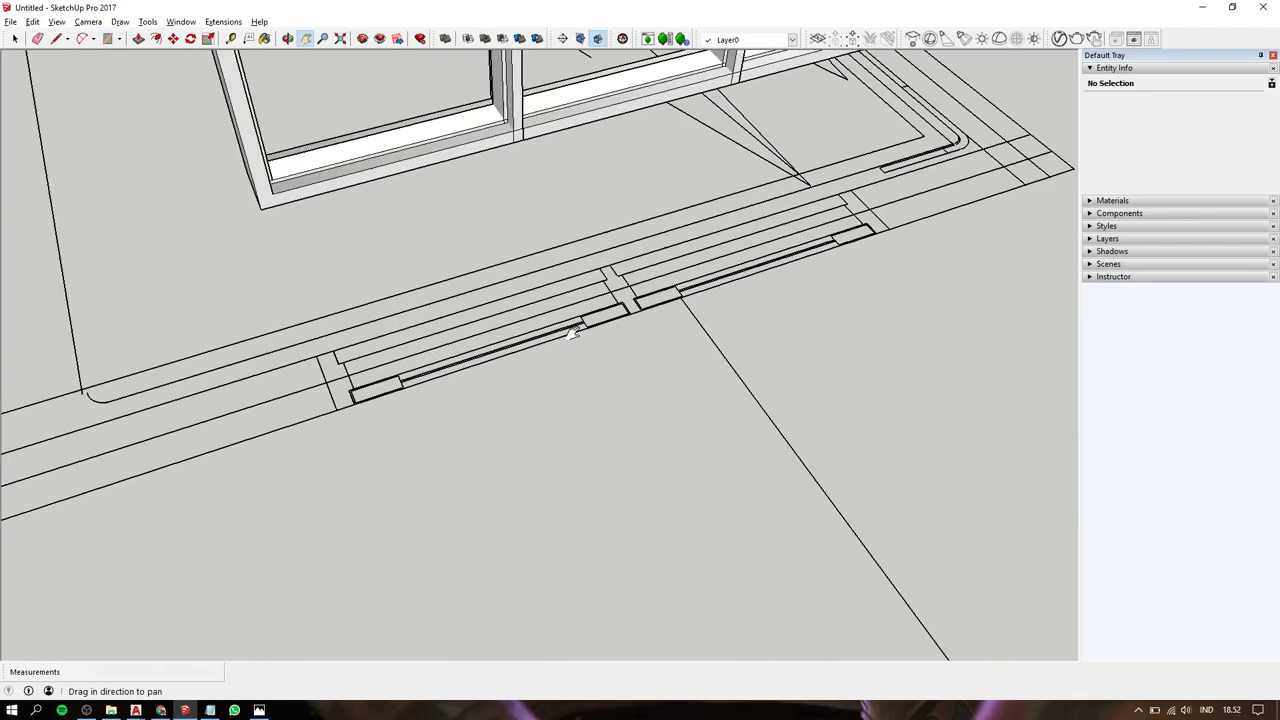
scroll(594, 315, "up", 3)
scroll(593, 315, "down", 2)
scroll(632, 277, "up", 2)
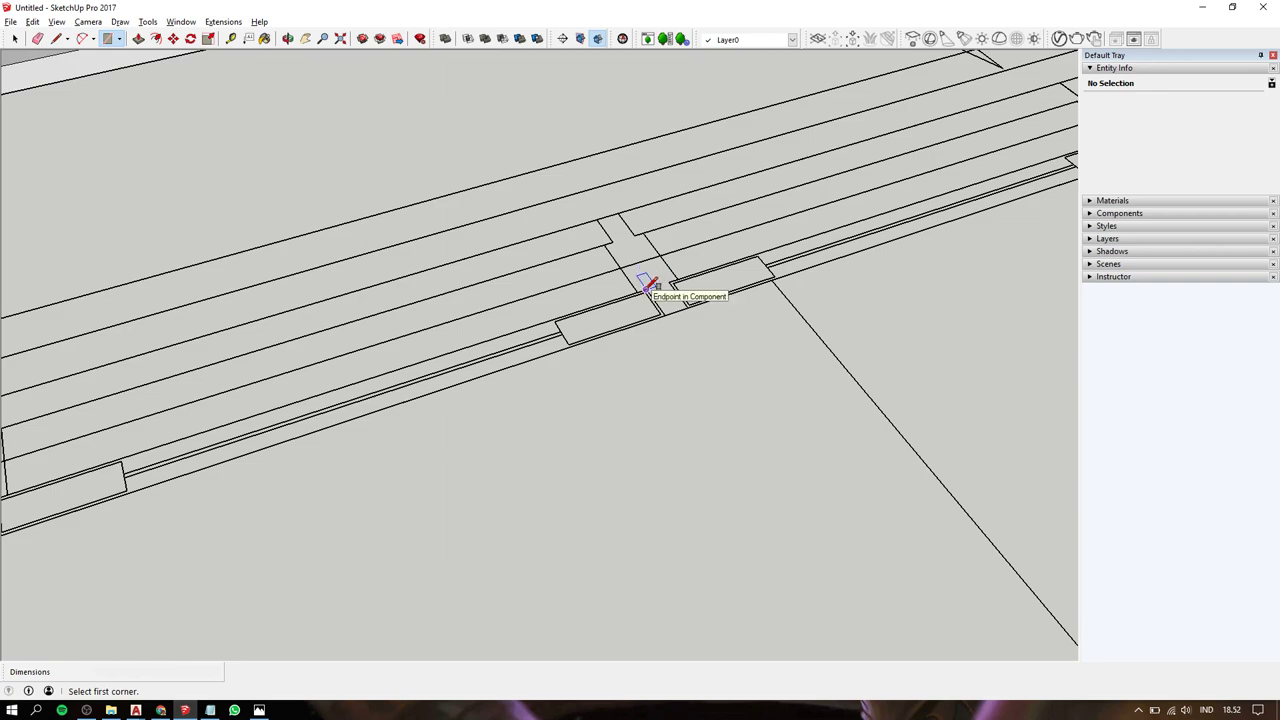
left_click(645, 289)
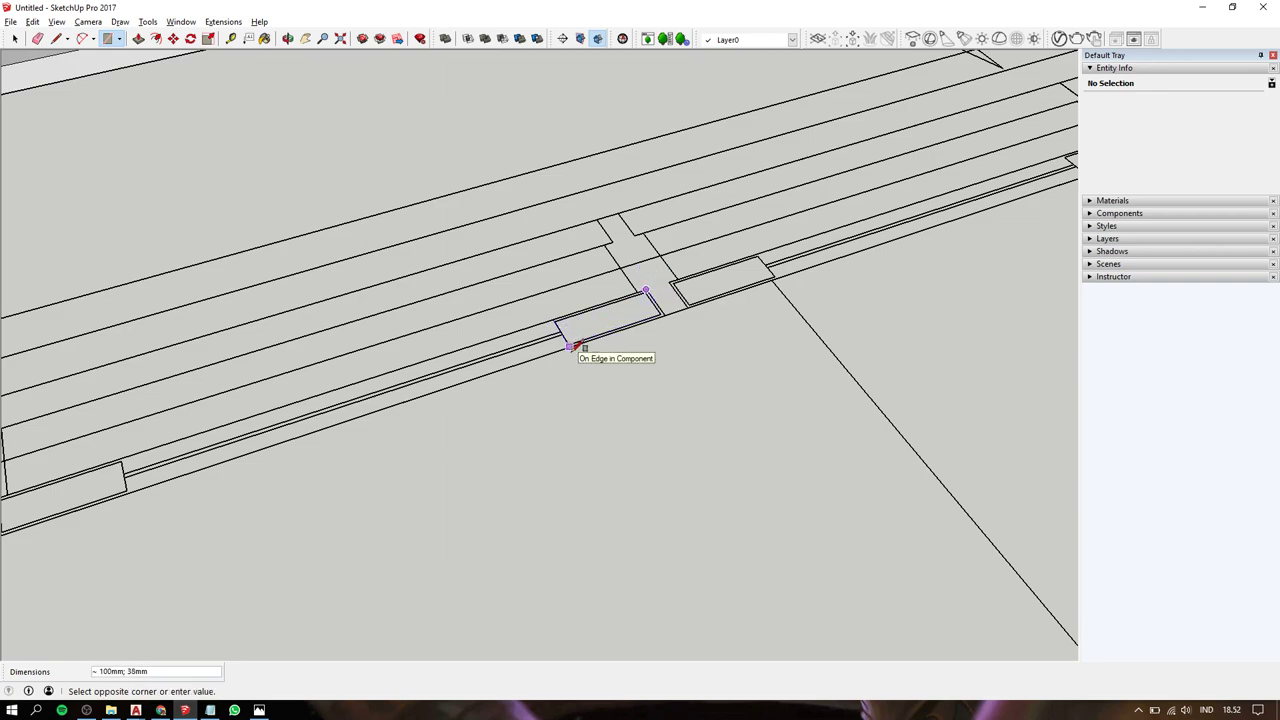
key("space")
scroll(572, 320, "up", 3)
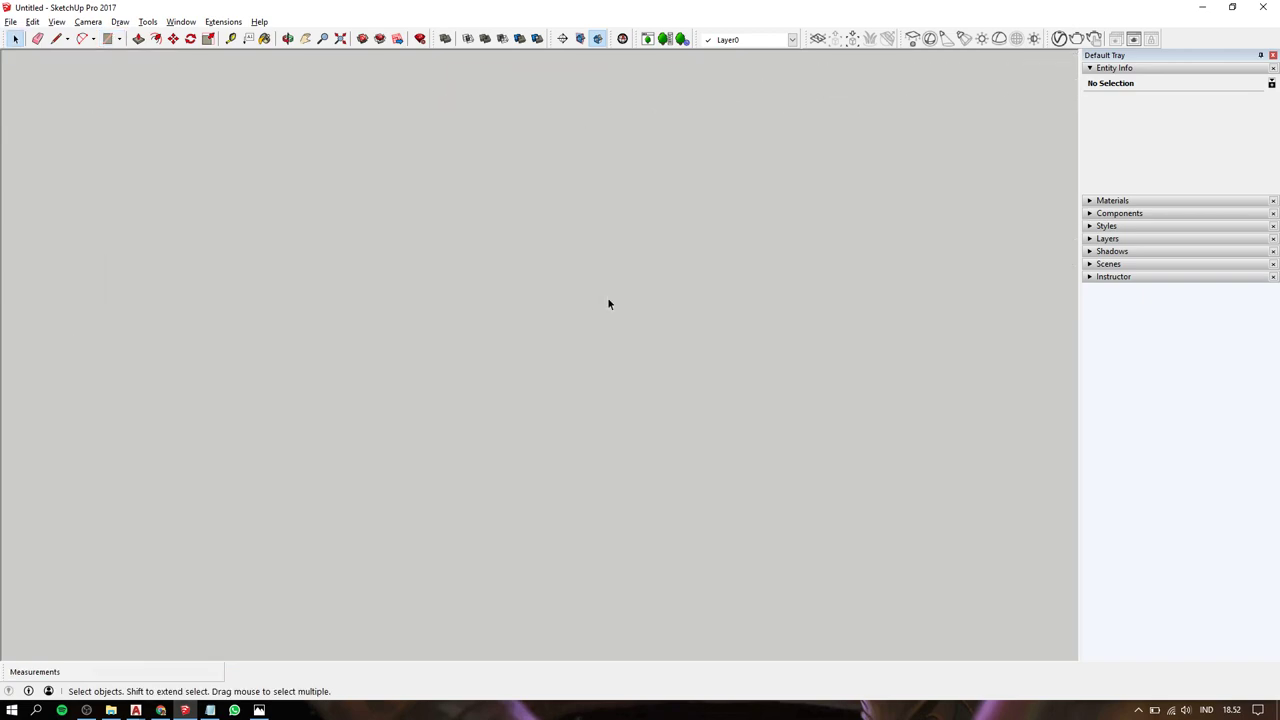
scroll(607, 297, "down", 5)
scroll(638, 304, "up", 3)
scroll(597, 271, "up", 3)
scroll(557, 283, "down", 4)
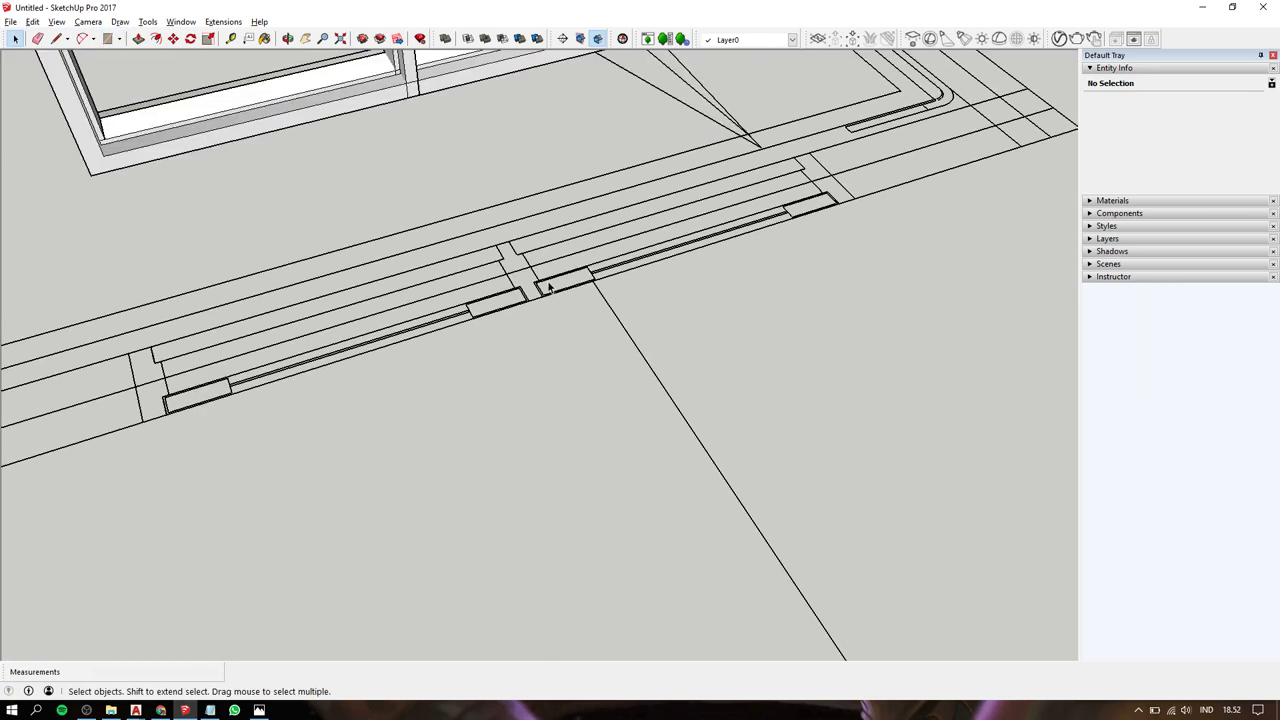
scroll(504, 289, "up", 2)
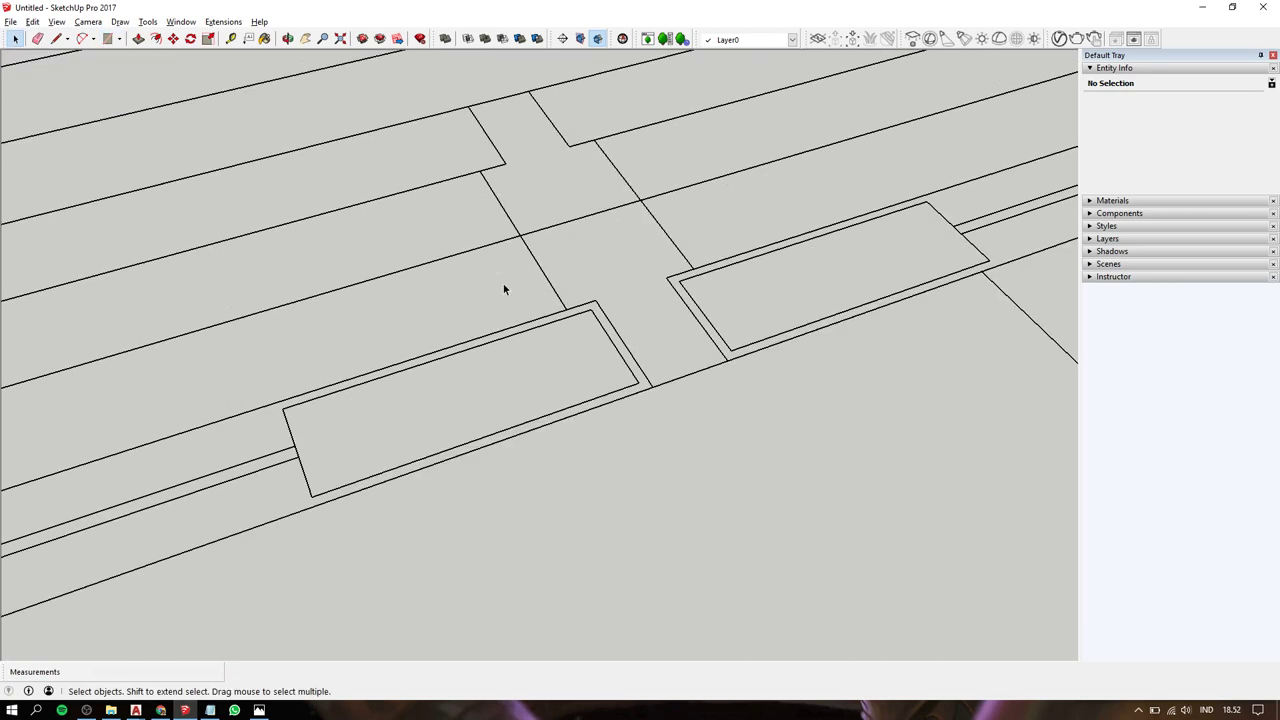
Draw a line across the sill outline at the track junction.
key("t")
left_click(602, 318)
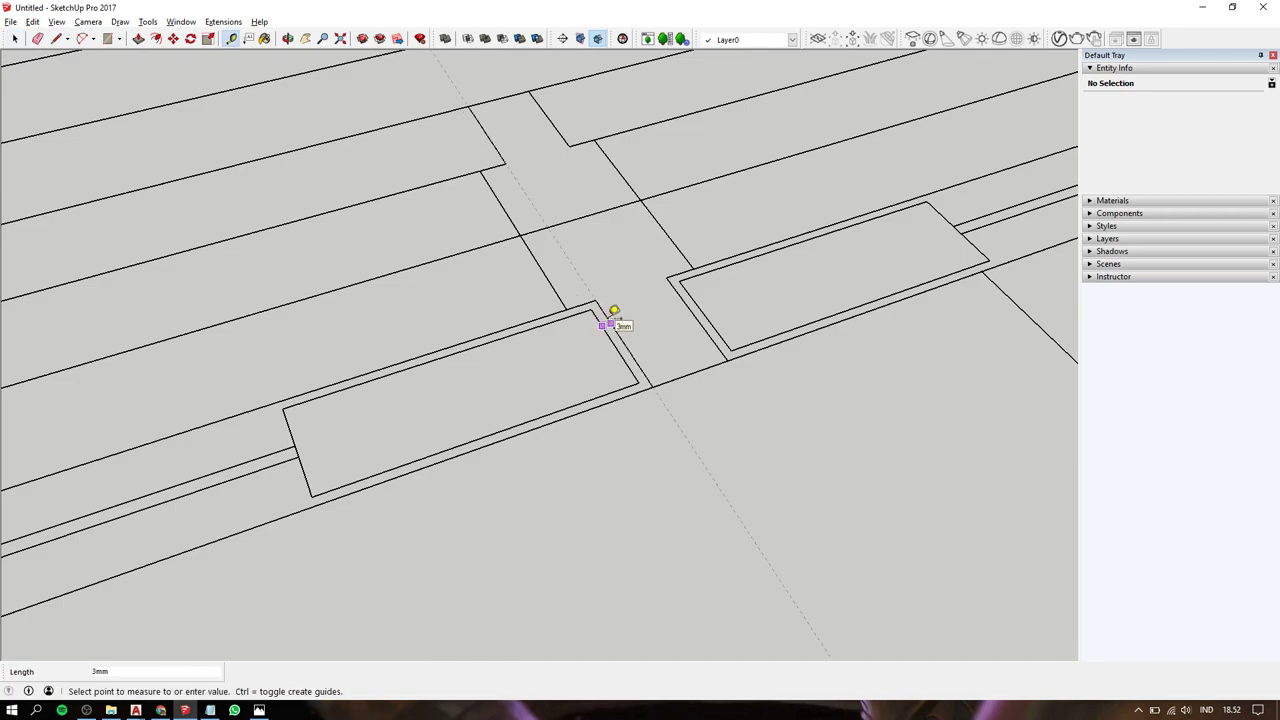
key("space")
key("l")
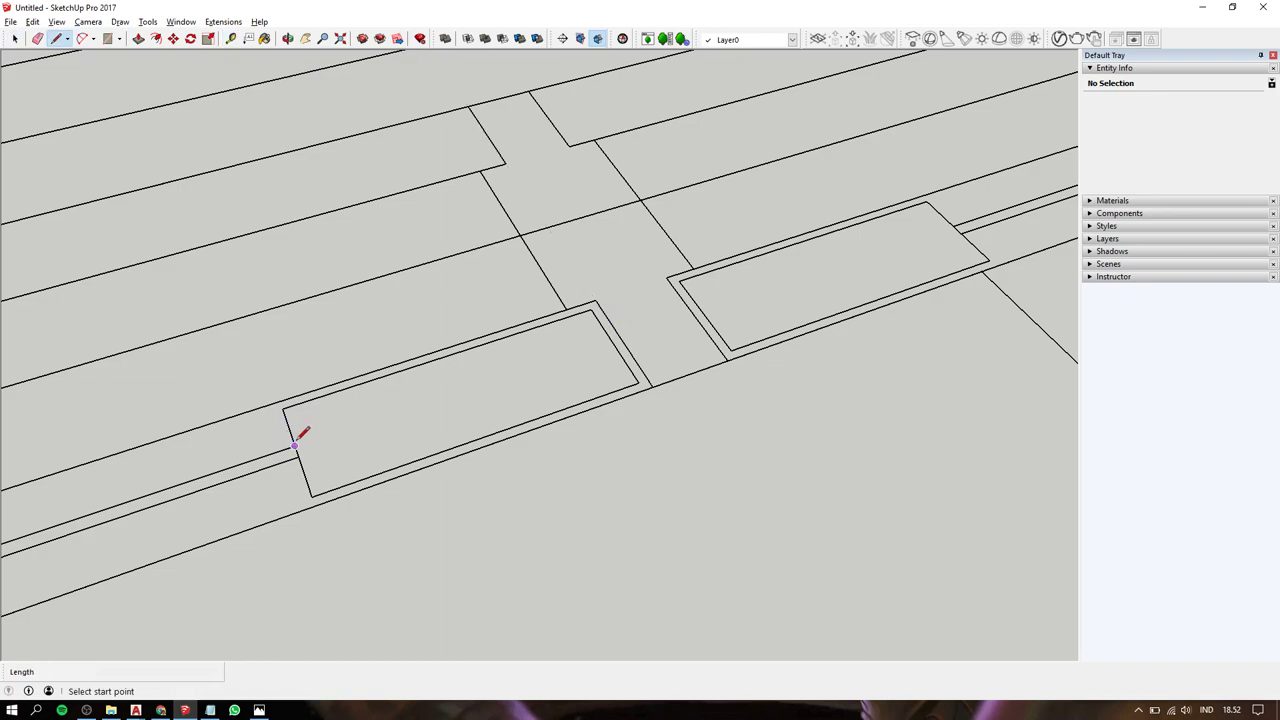
left_click(294, 445)
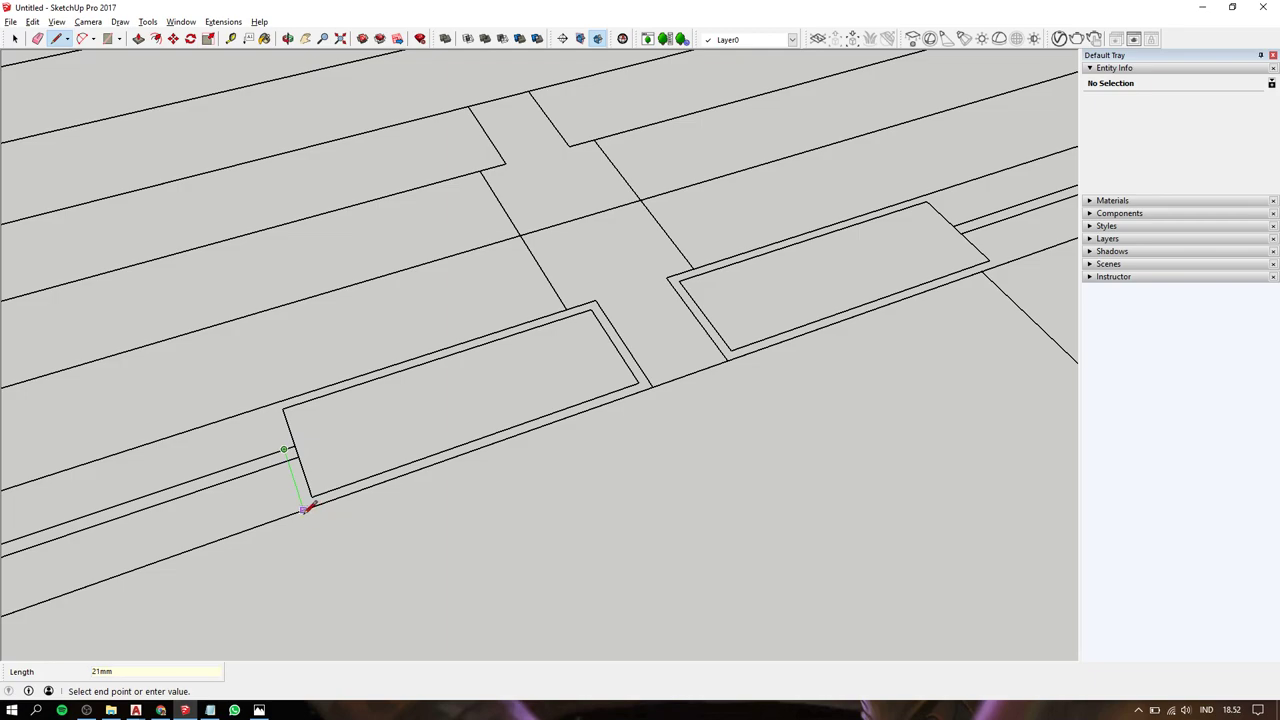
left_click(268, 403)
key("space")
Draw a 103mm by 38mm rectangle over the sill outline to form its face.
key("r")
left_click(268, 404)
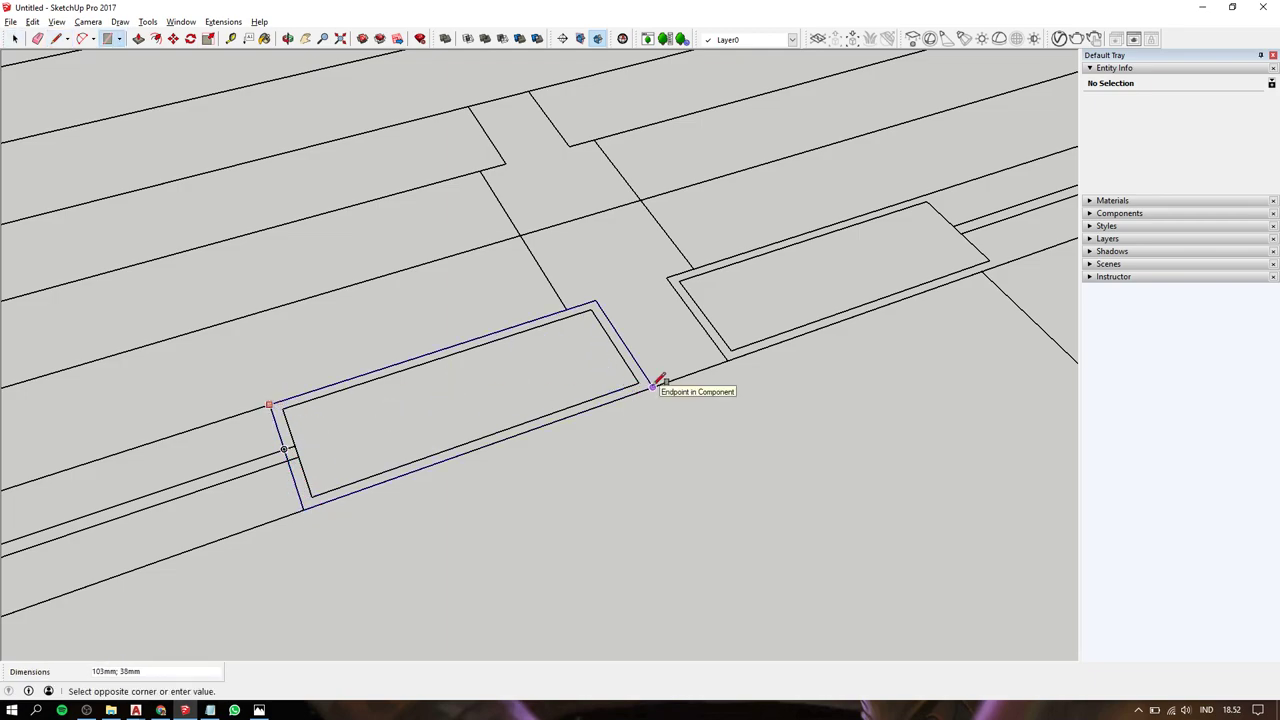
left_click(640, 385)
scroll(640, 370, "down", 3)
scroll(622, 356, "down", 3)
key("space")
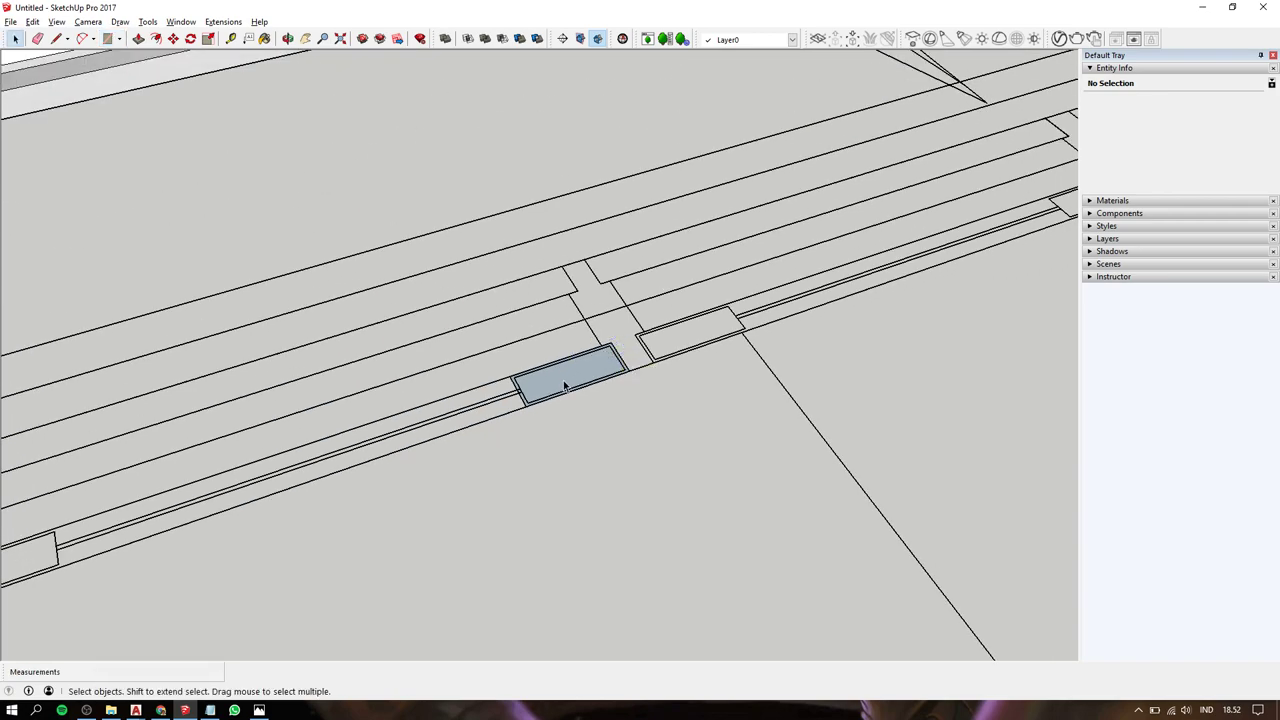
left_click(540, 389)
scroll(540, 389, "up", 2)
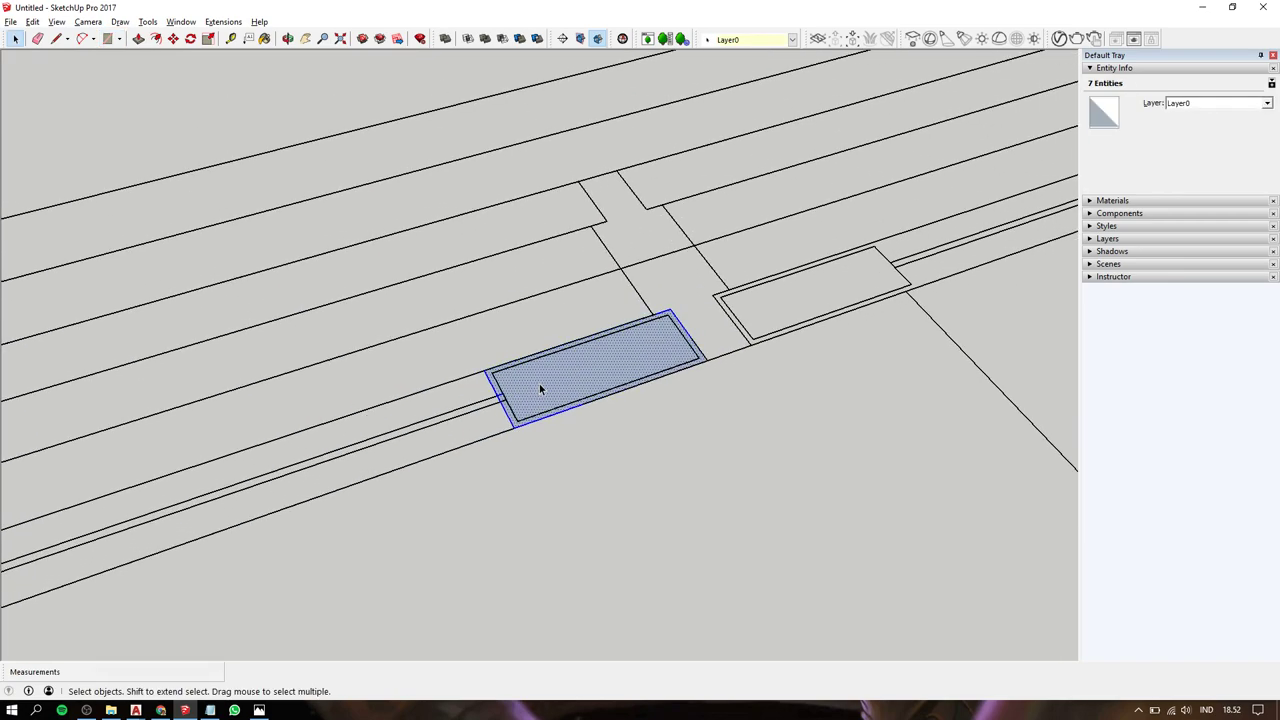
scroll(540, 389, "up", 2)
Delete the stray short edge at the corner, leaving a 3902 mm² rectangle face.
key("r")
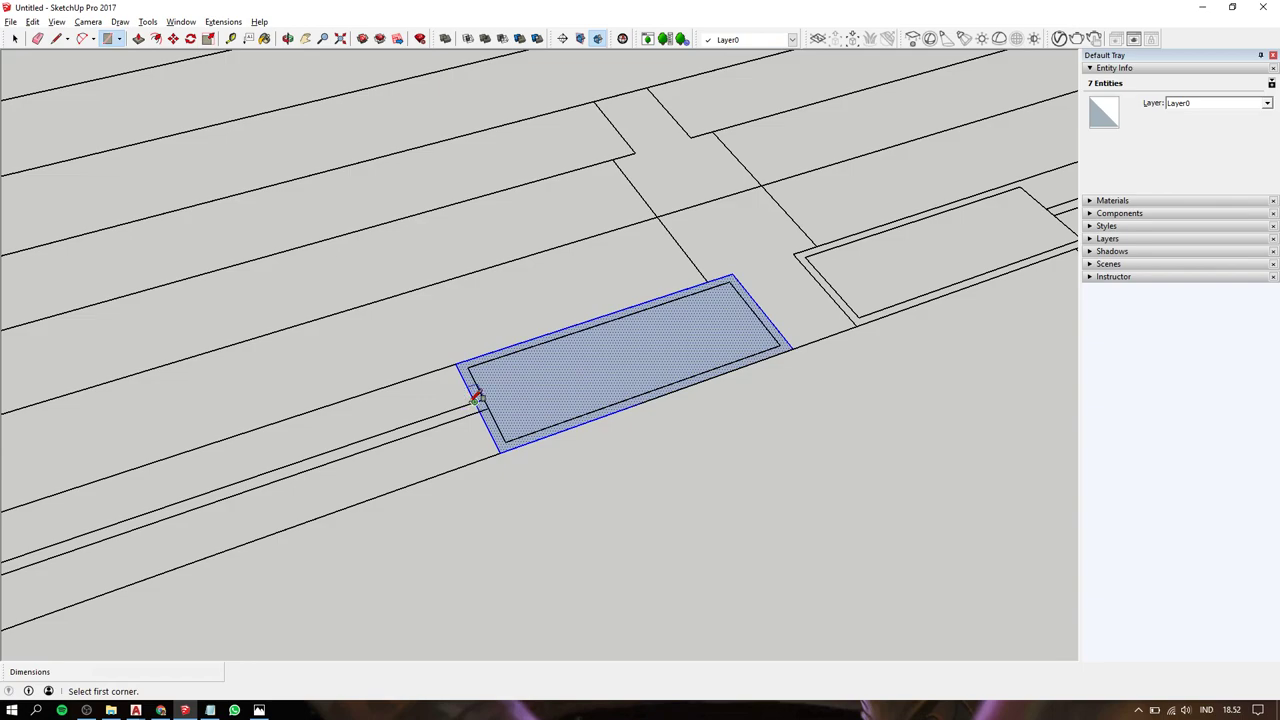
left_click(475, 400)
key("Escape")
key("space")
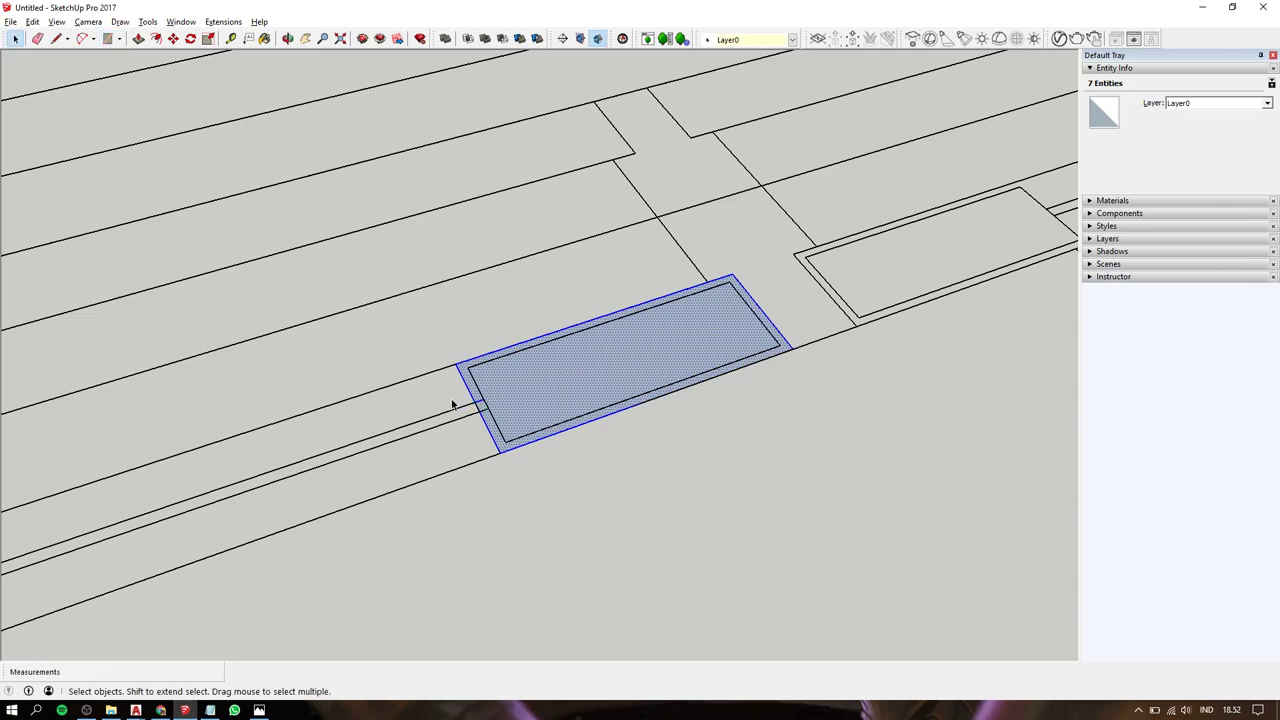
left_click(490, 420)
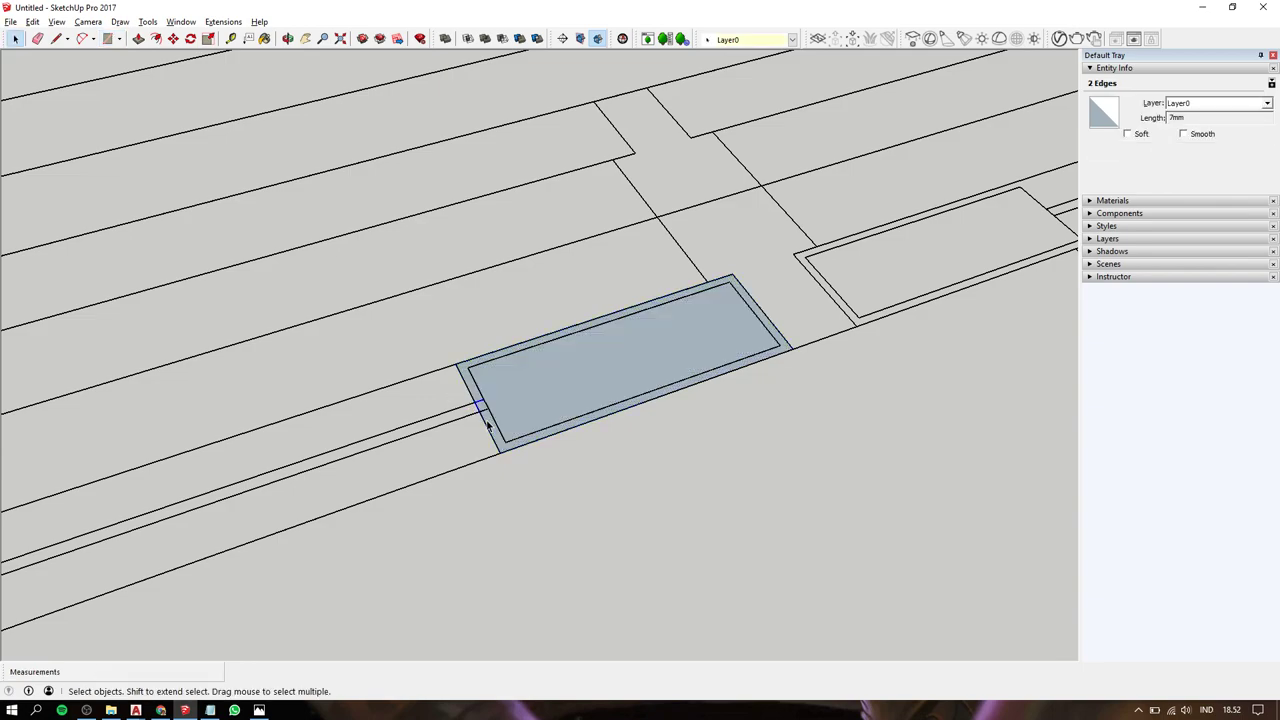
scroll(486, 415, "up", 2)
scroll(483, 399, "up", 2)
scroll(480, 400, "up", 2)
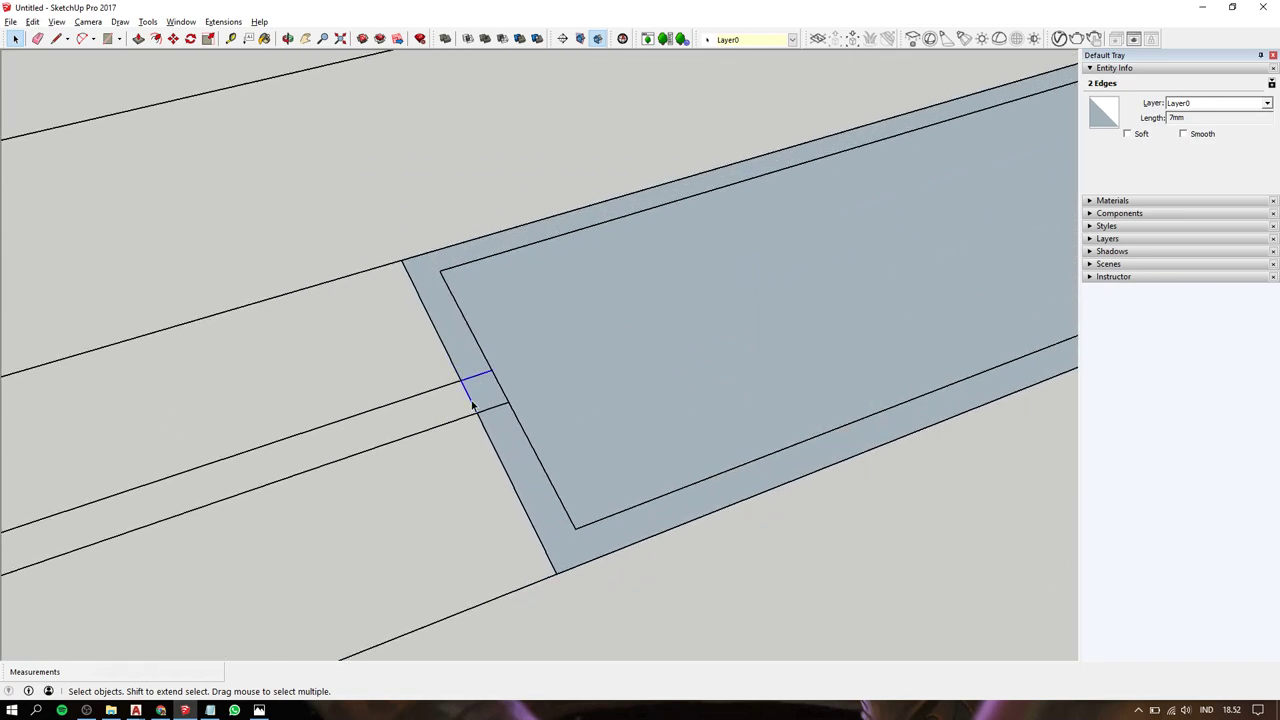
key("Delete")
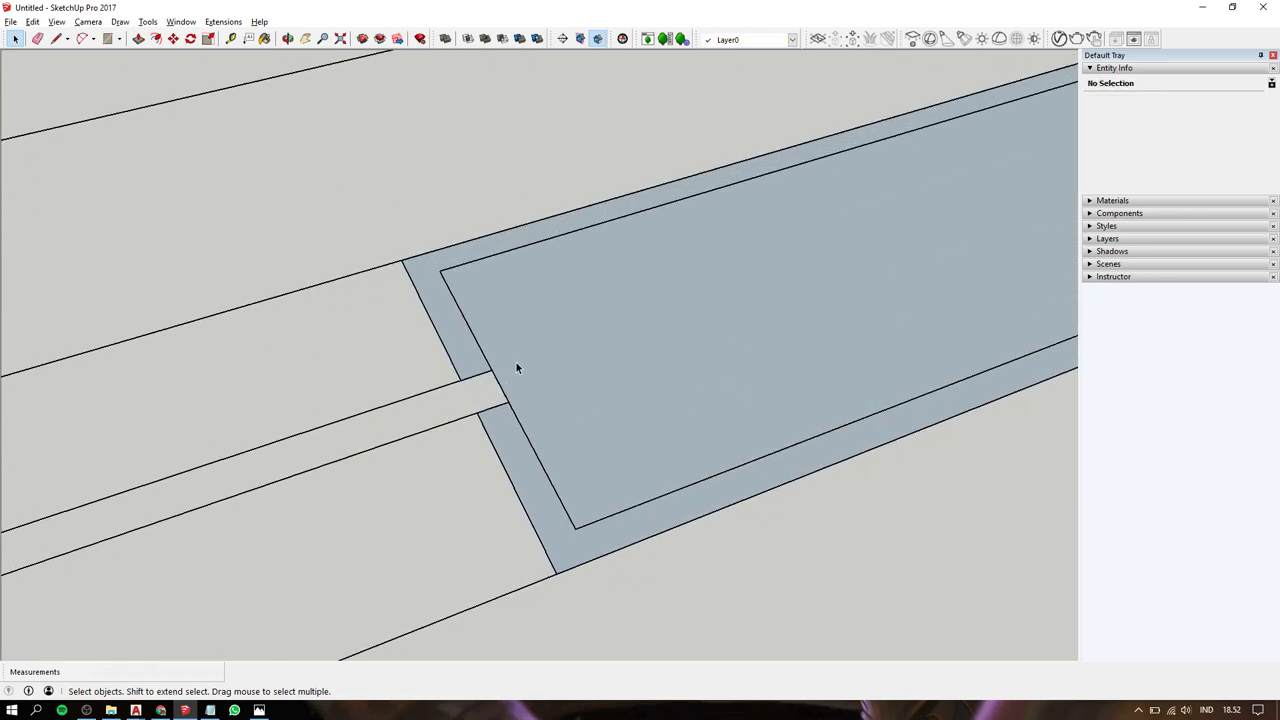
left_click(516, 362)
scroll(539, 337, "down", 2)
scroll(569, 313, "down", 2)
scroll(570, 314, "down", 2)
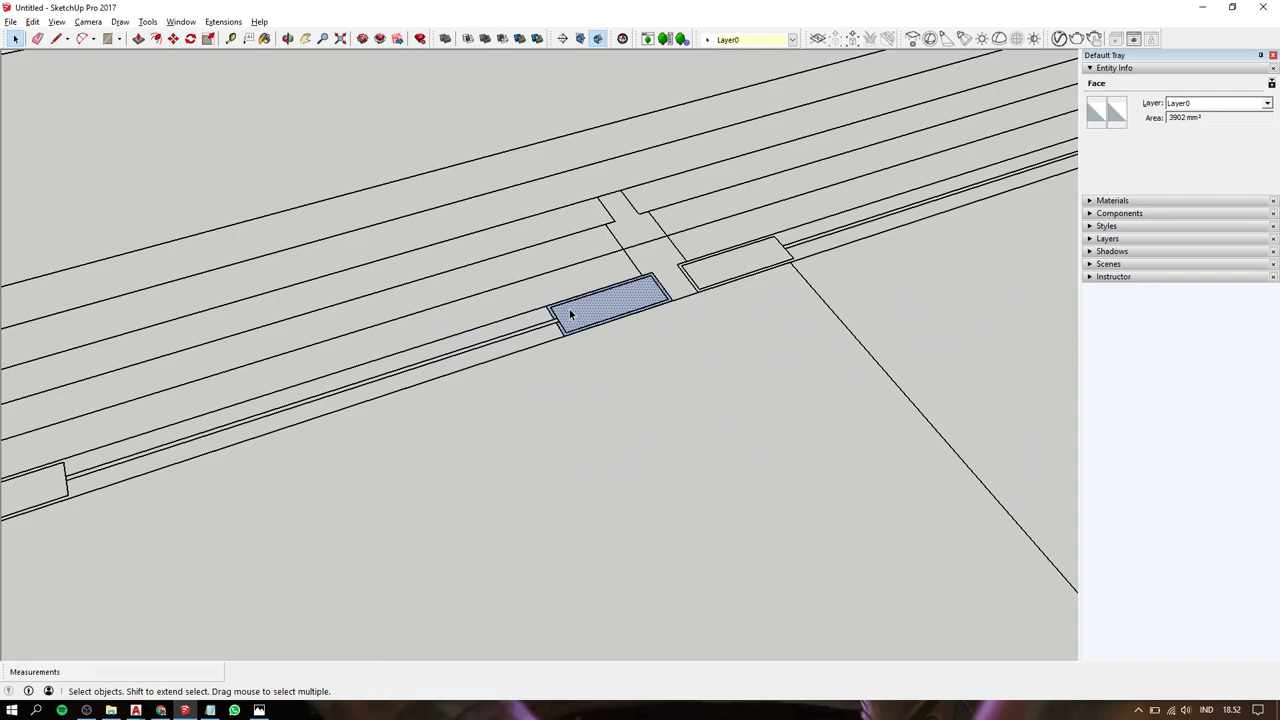
Complete a panel rectangle across the door opening and select its face.
key("m")
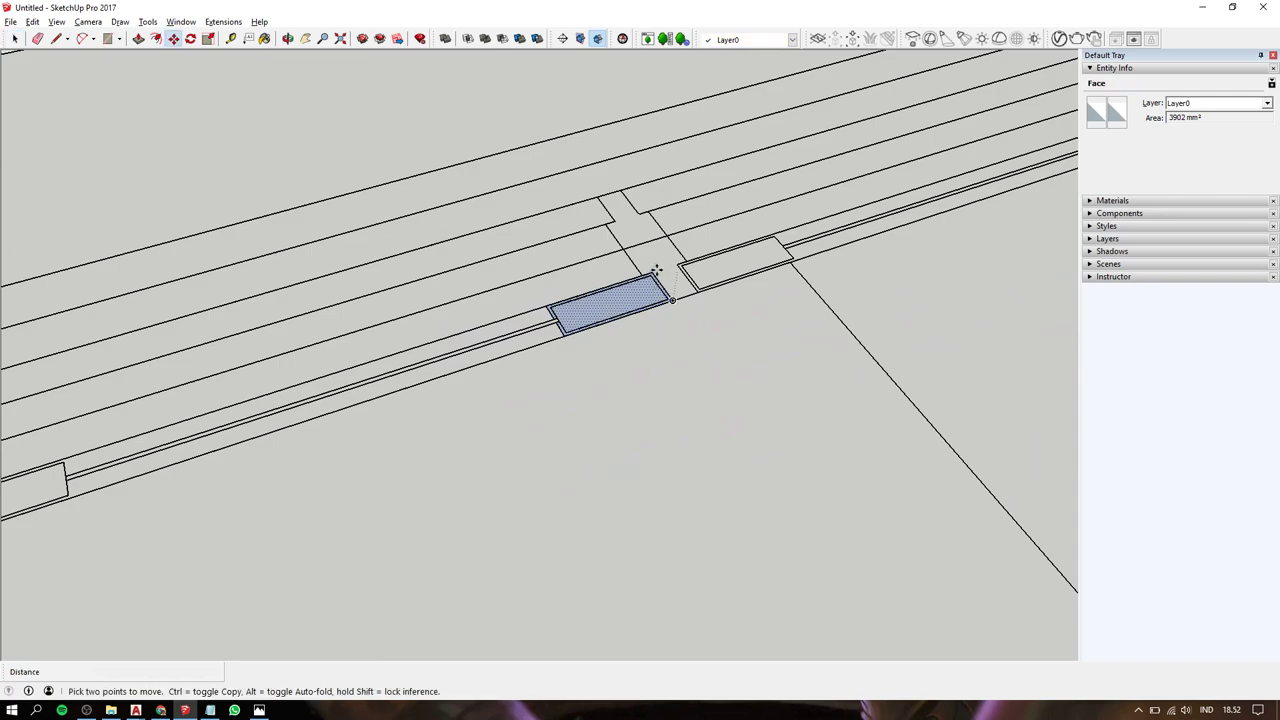
scroll(652, 271, "down", 3)
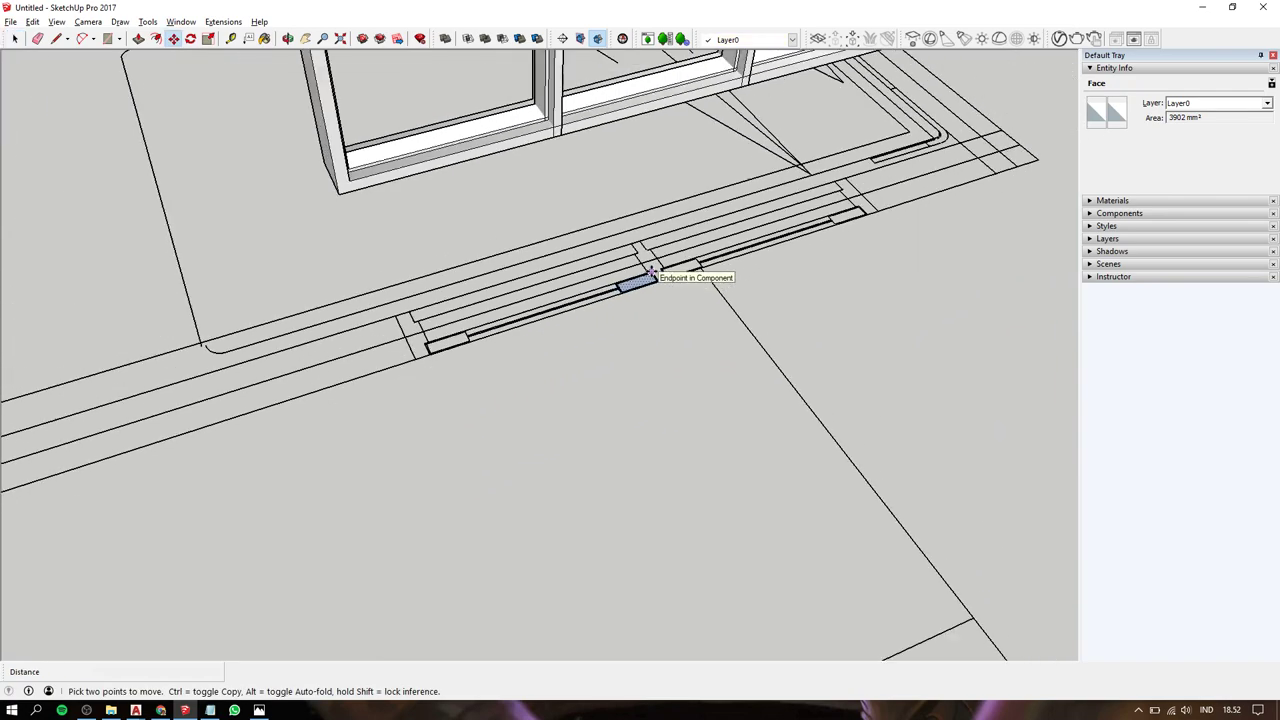
middle_click_drag(652, 275, 643, 320, "shift")
scroll(630, 305, "up", 3)
scroll(620, 292, "up", 2)
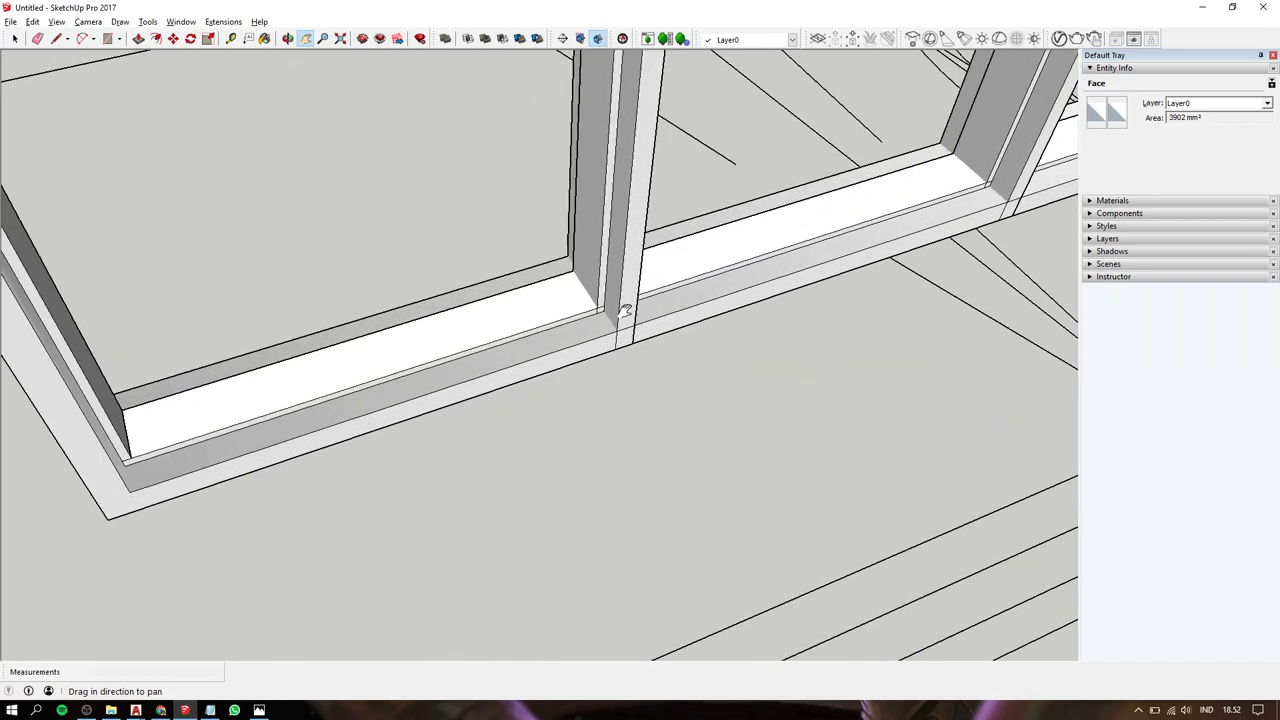
key("r")
scroll(625, 328, "down", 3)
scroll(626, 333, "down", 2)
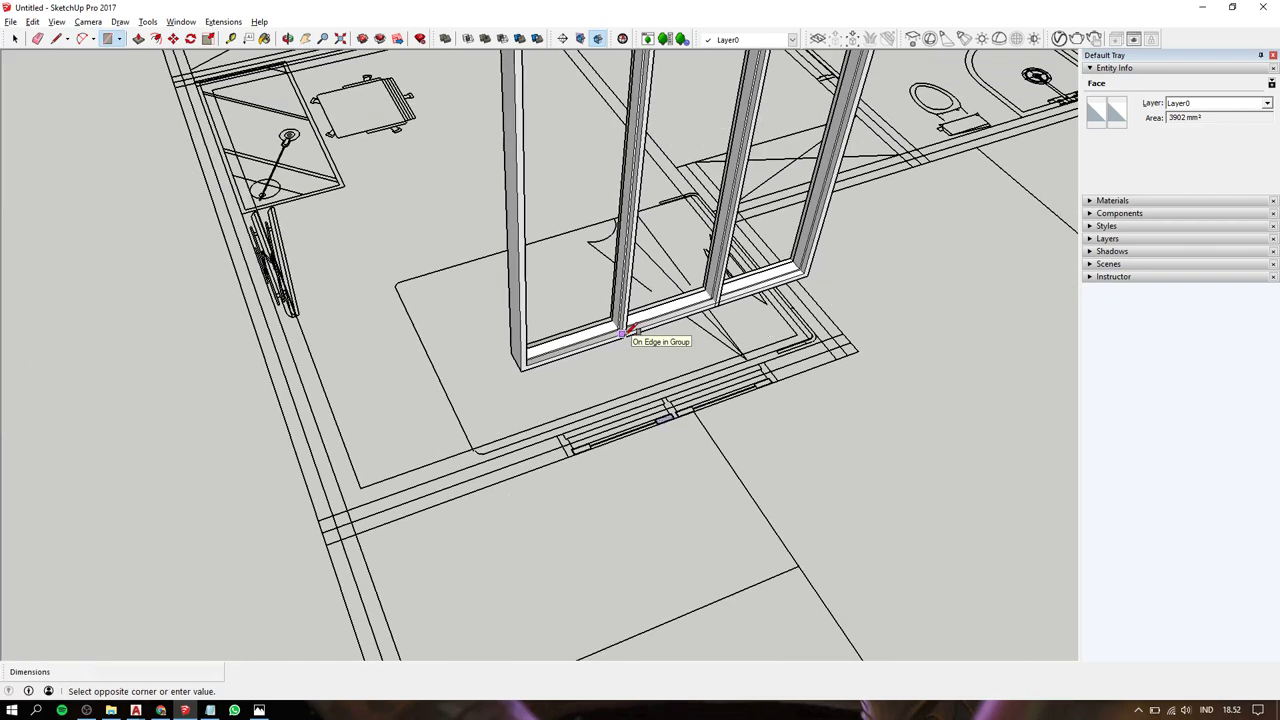
scroll(626, 335, "down", 1)
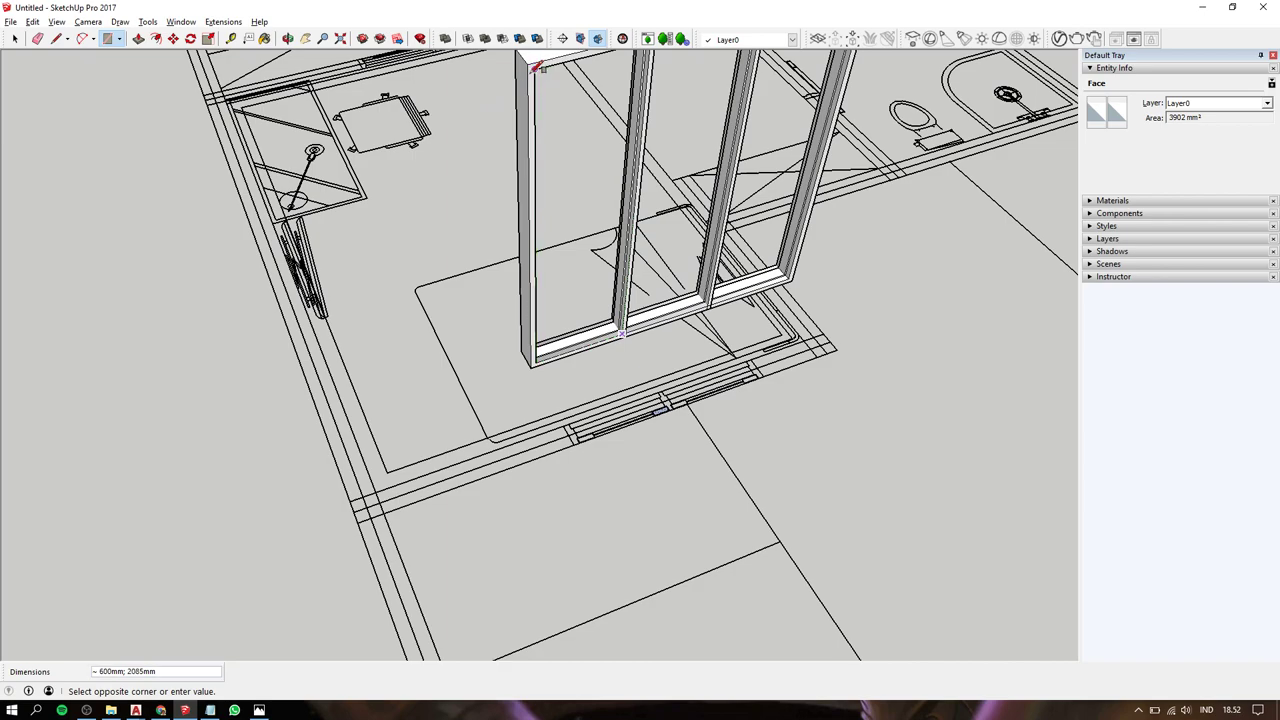
left_click(538, 73)
key("space")
left_click(617, 220)
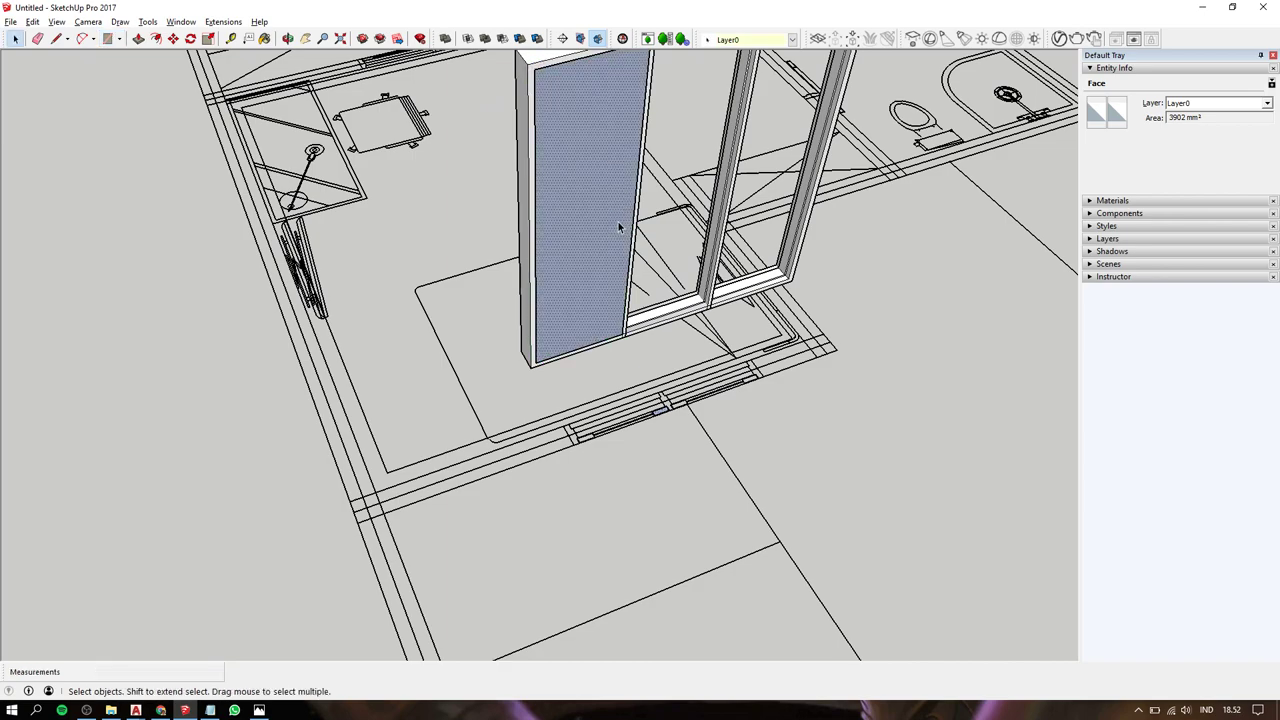
mouse_move(617, 220)
middle_mouse_down()
mouse_move(560, 250)
mouse_move(456, 172)
mouse_move(506, 271)
middle_mouse_up()
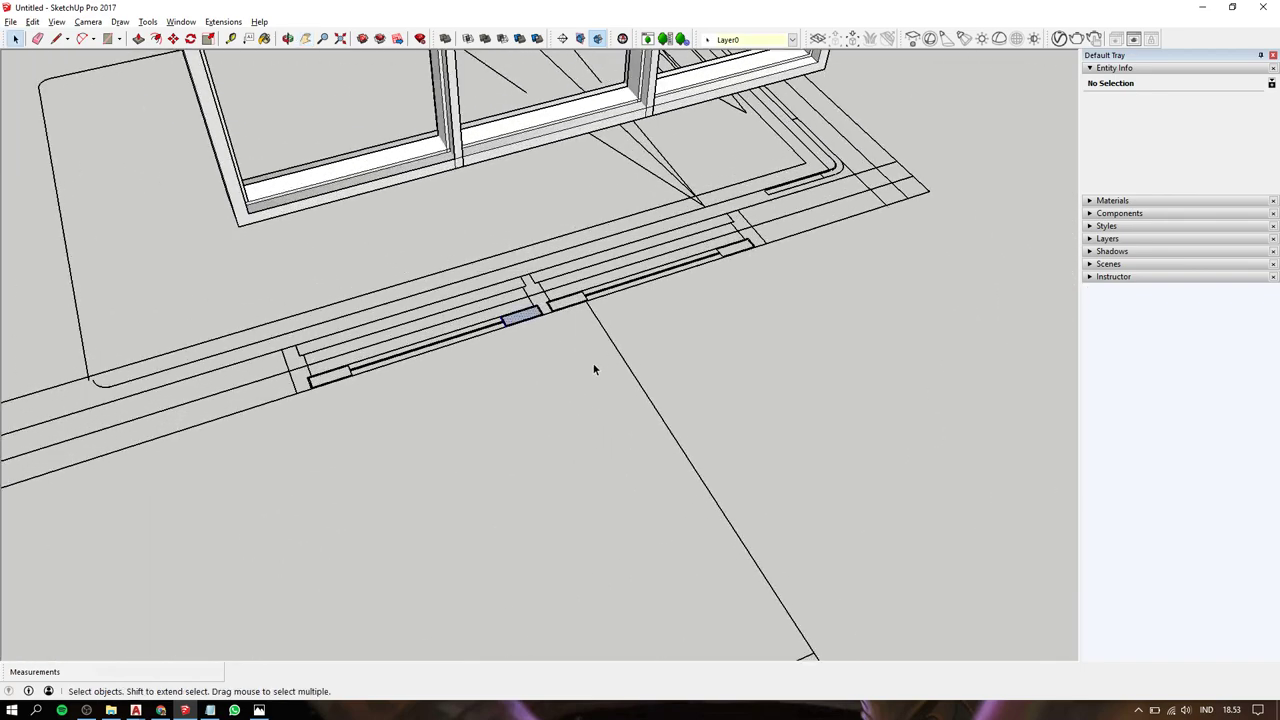
Copy the small 3902 mm² sill rectangle up against the door frame's middle jamb.
triple_click(562, 333)
scroll(513, 277, "up", 3)
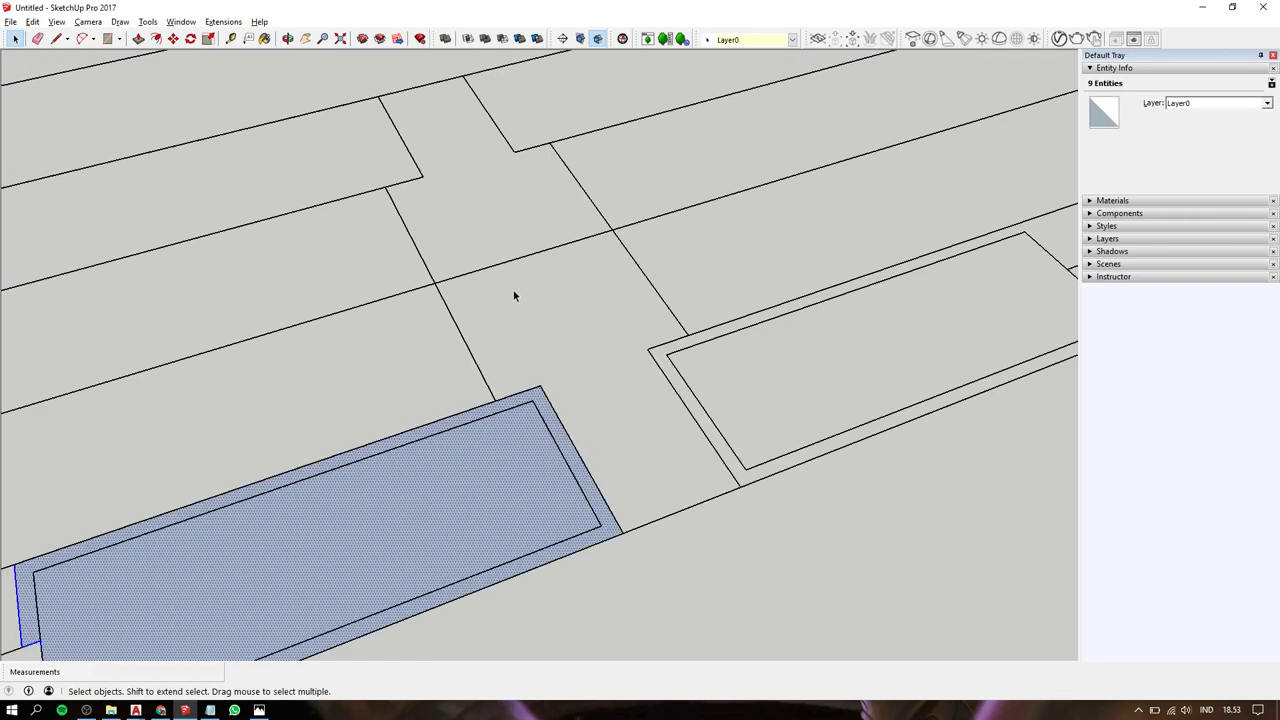
key("m")
left_click(539, 378)
scroll(537, 371, "down", 5)
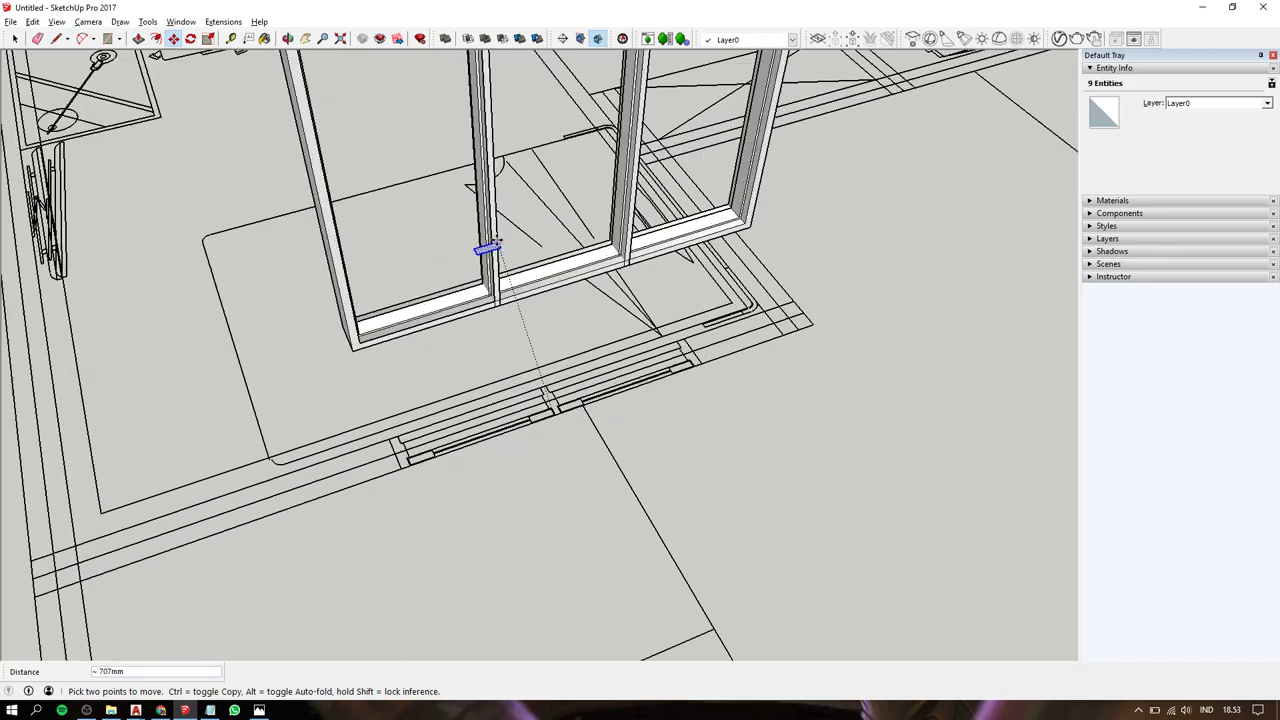
scroll(486, 251, "up", 3)
scroll(470, 230, "up", 3)
left_click(503, 212)
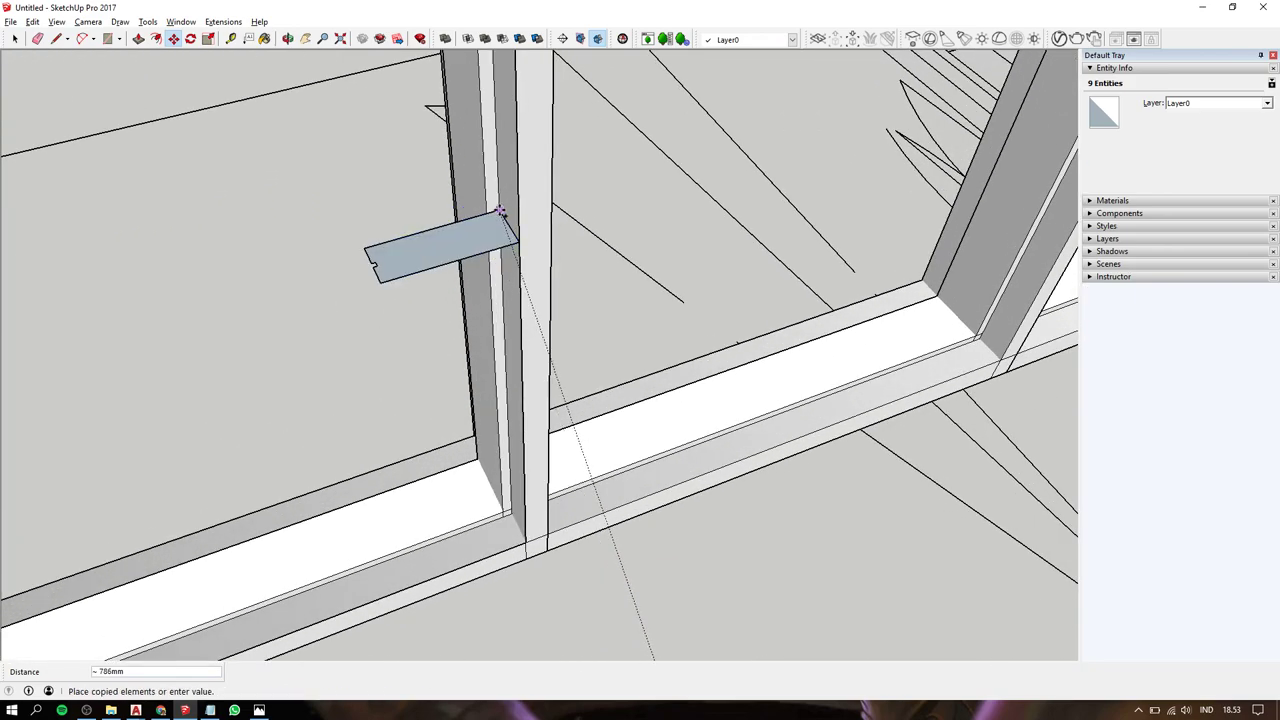
key("space")
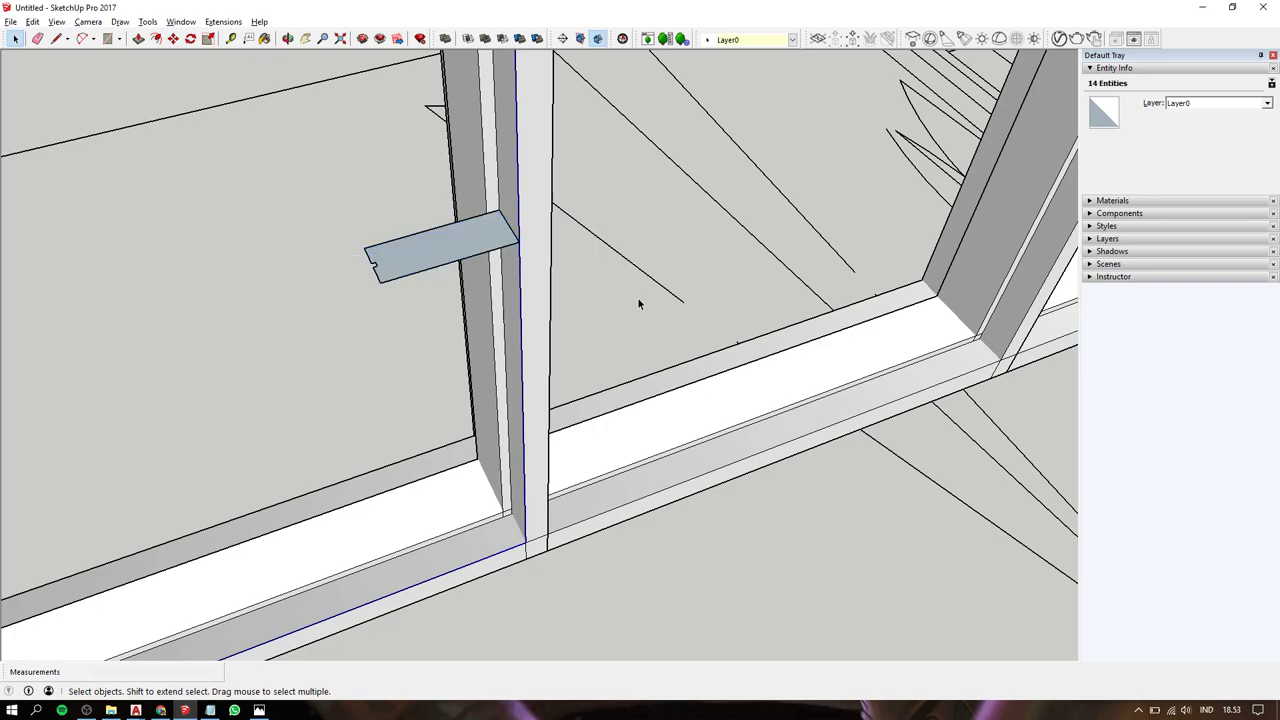
Reverse the faces of the left door panel frame.
left_click(594, 284)
key("p")
scroll(458, 219, "down", 2)
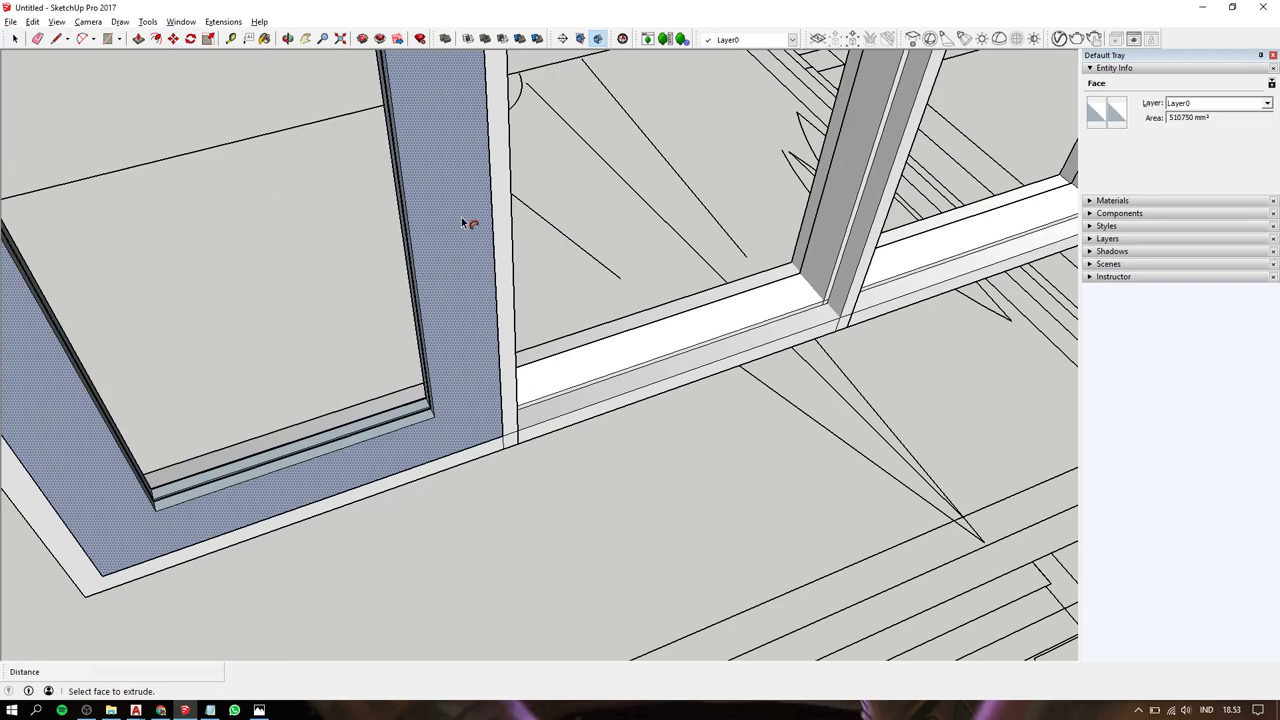
scroll(462, 222, "down", 2)
key("space")
double_click(462, 222)
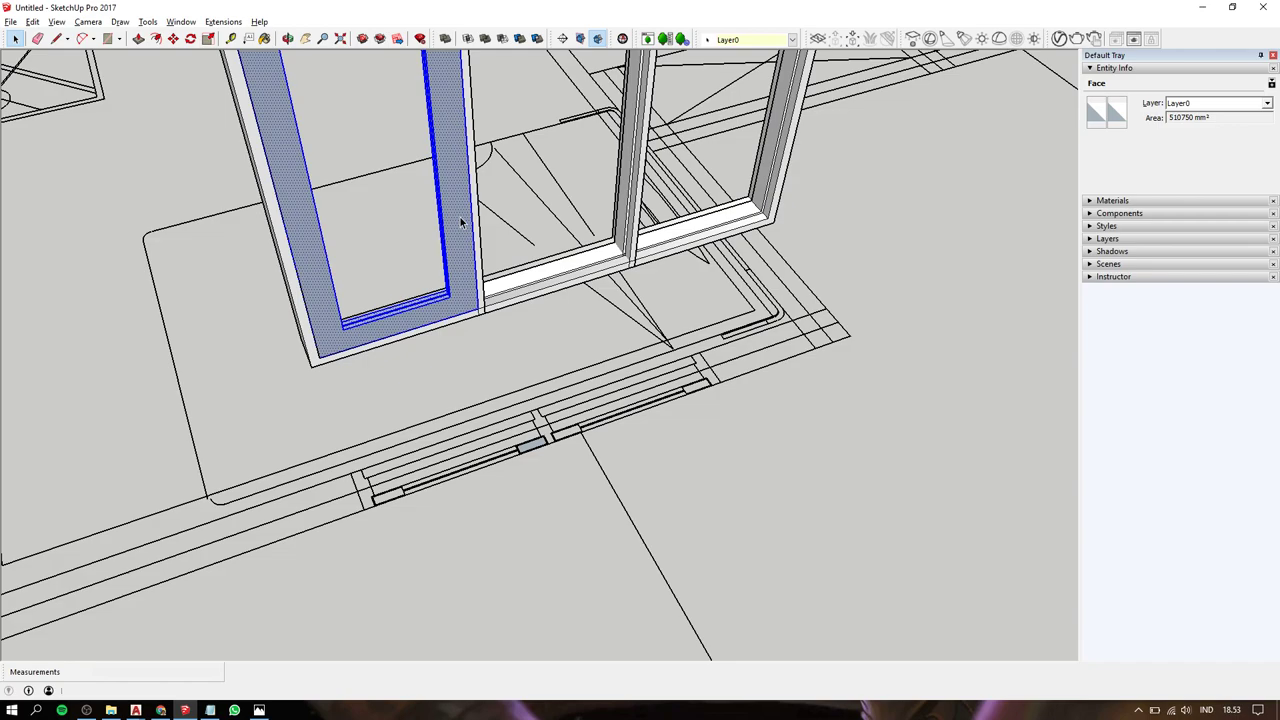
right_click(462, 222)
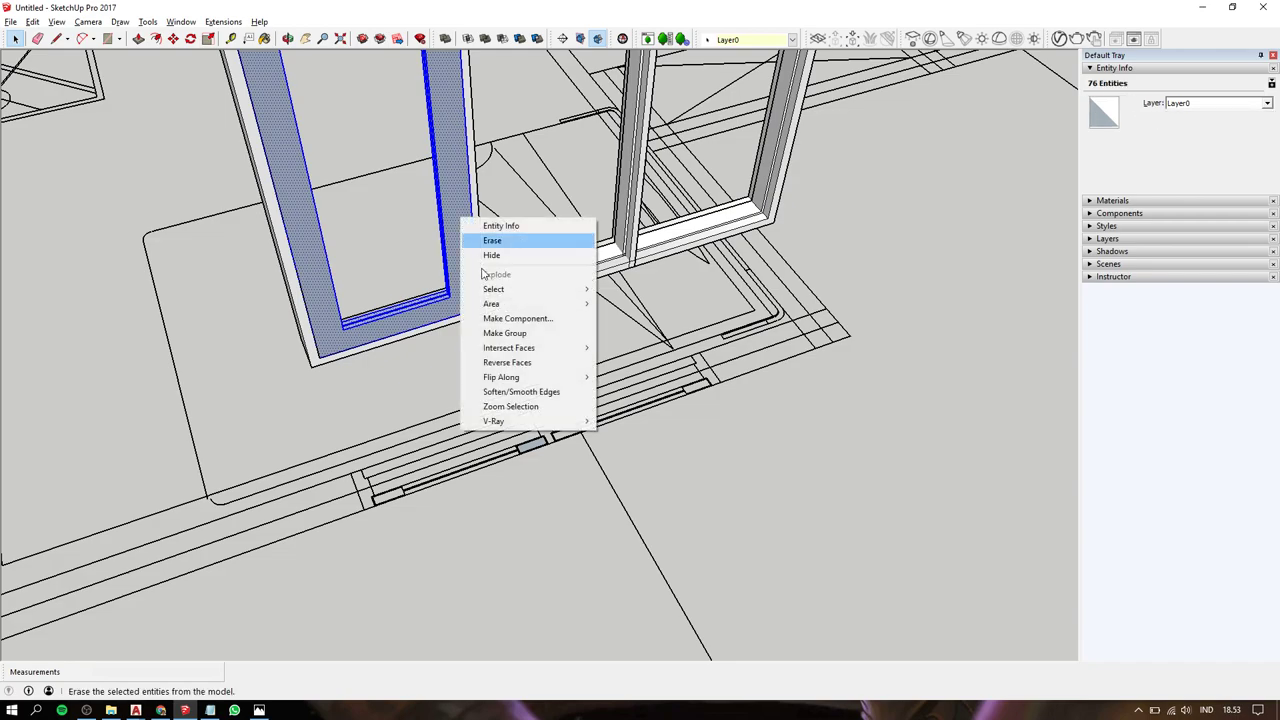
left_click(507, 362)
Group the 76 frame entities into a solid group of 19353812 mm³.
key("o")
left_click_drag(445, 291, 717, 317)
key("space")
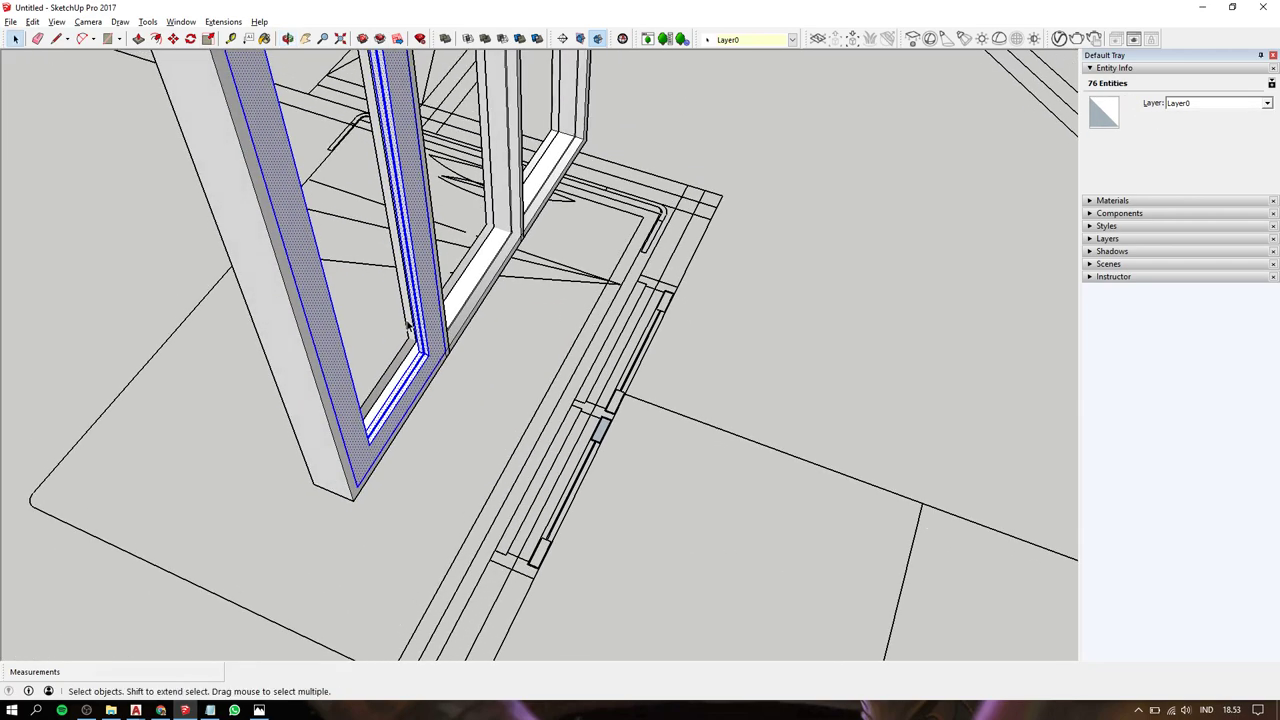
scroll(455, 380, "up", 2)
scroll(455, 380, "up", 2)
scroll(457, 381, "up", 2)
scroll(457, 385, "up", 2)
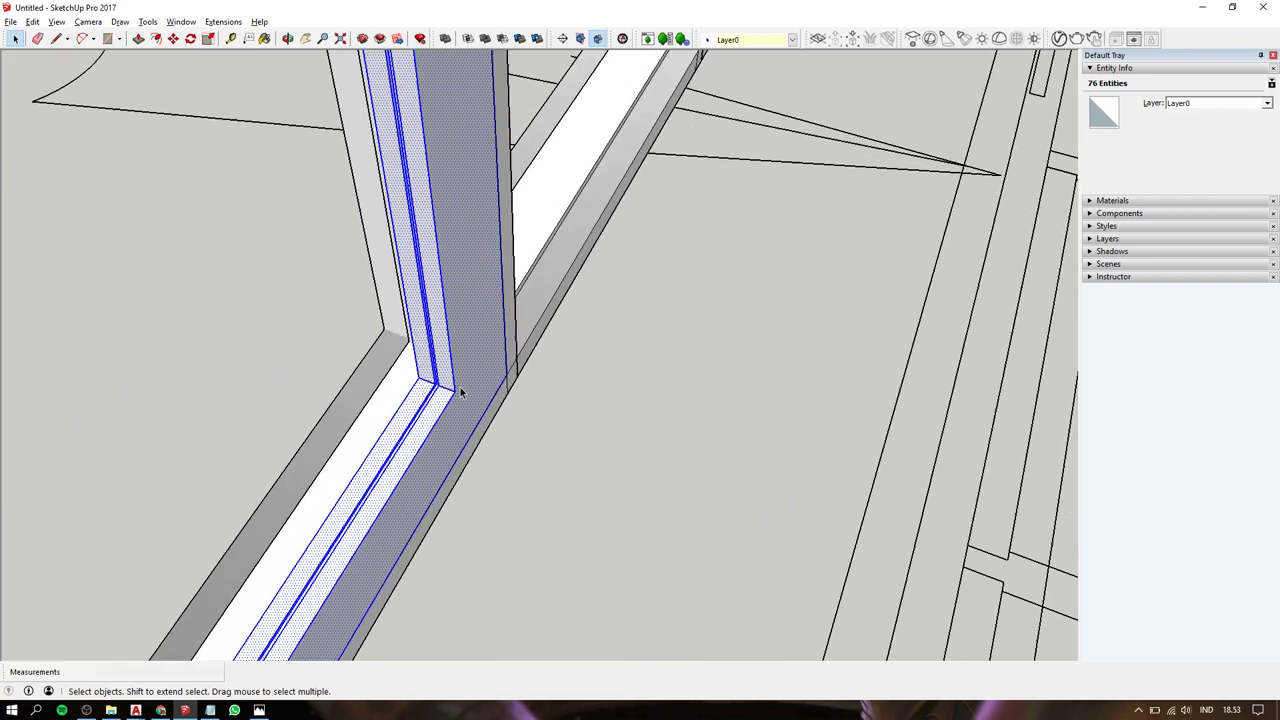
scroll(457, 390, "up", 1)
scroll(457, 390, "up", 1)
scroll(414, 371, "up", 1)
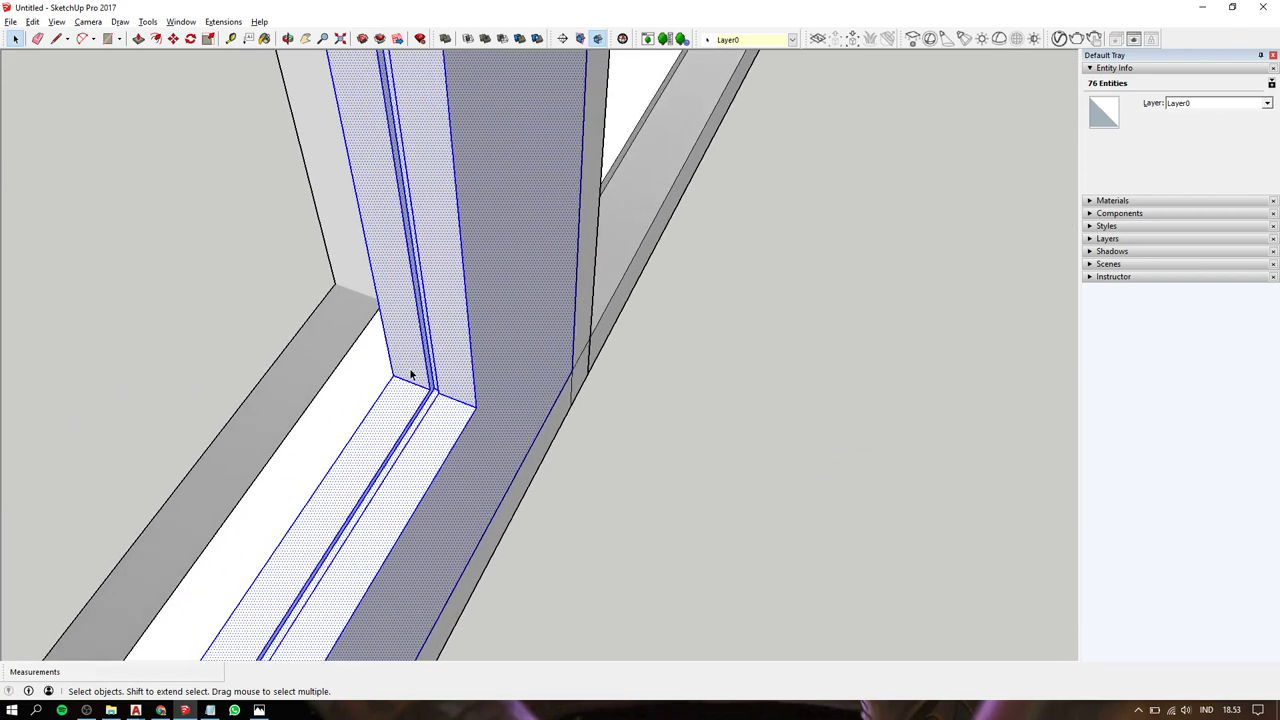
scroll(410, 375, "up", 2)
right_click(499, 344)
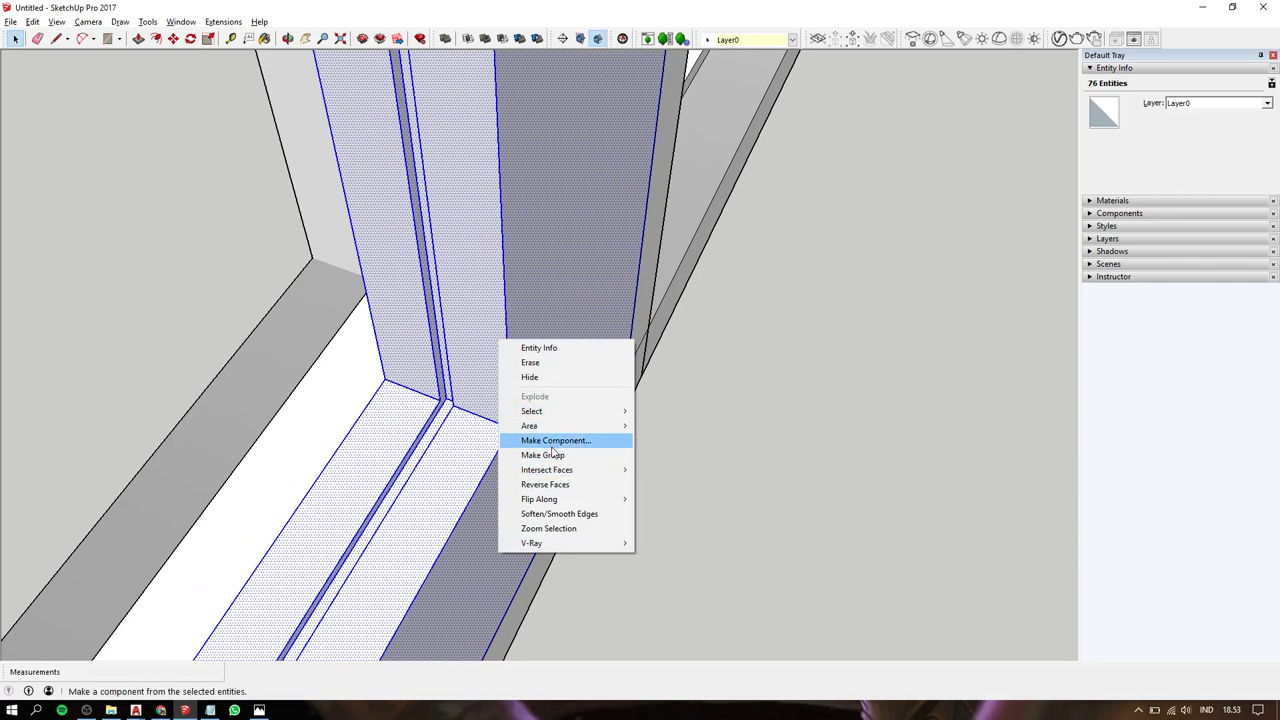
left_click(553, 455)
Orbit toward the frame's sill and set a rectangle's first corner there.
mouse_move(491, 380)
middle_mouse_down()
mouse_move(1045, 513)
mouse_move(969, 437)
mouse_move(257, 389)
mouse_move(266, 323)
mouse_move(855, 323)
mouse_move(537, 614)
middle_mouse_up()
key("r")
left_click(556, 418)
Push/pull the narrow 1601 mm² sill strip face 3mm along the door frame.
scroll(506, 591, "down", 3)
middle_click_drag(823, 206, 850, 187, "shift")
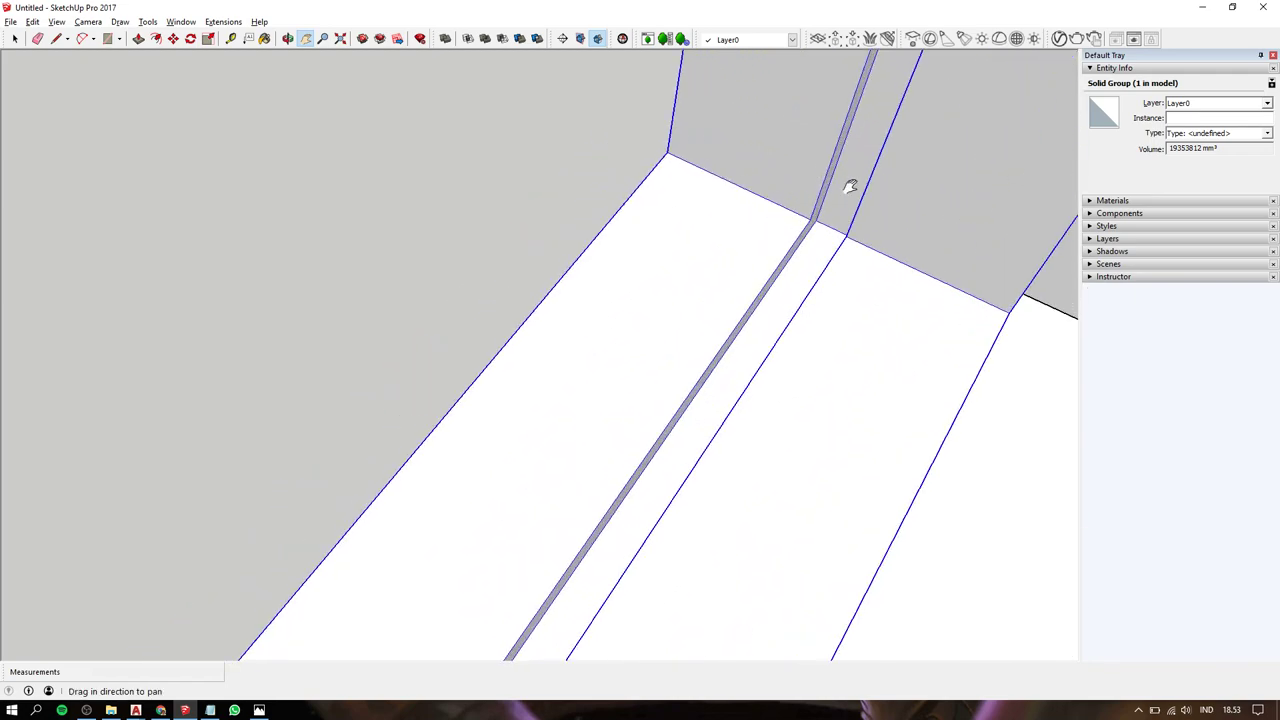
key("Escape")
key("space")
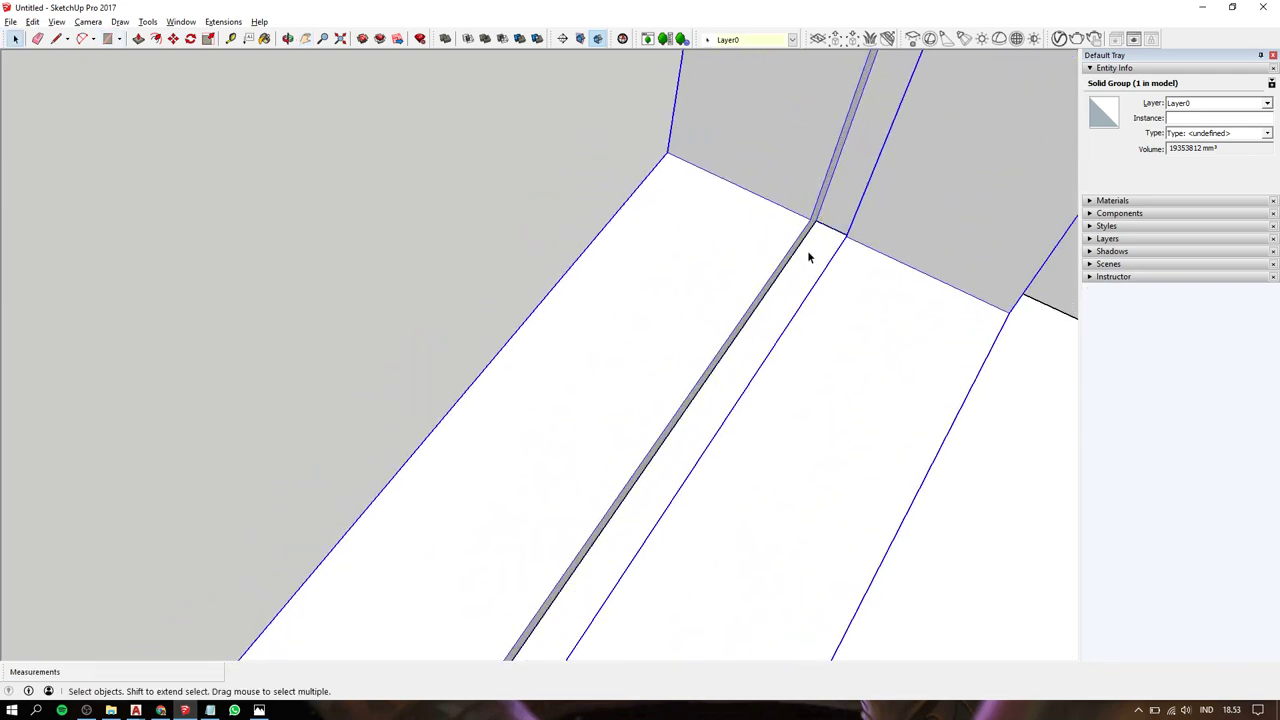
key("p")
left_click(815, 235)
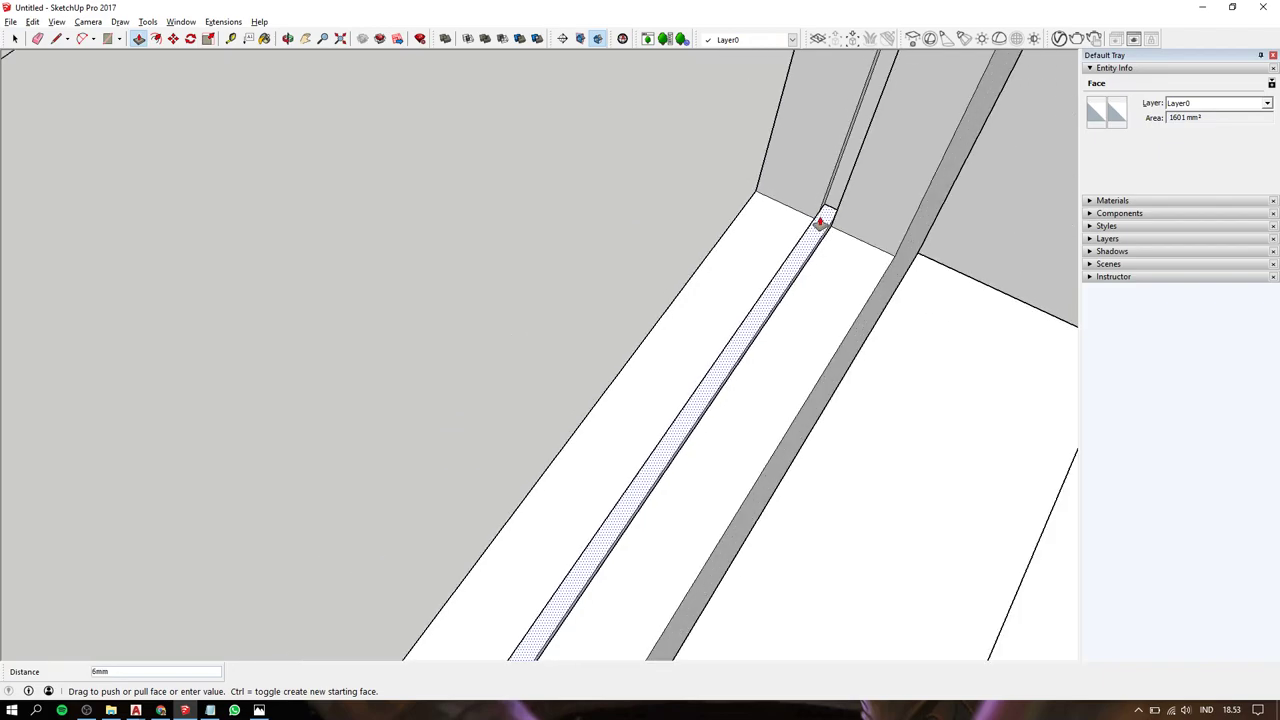
middle_click_drag(820, 222, 620, 417)
middle_click_drag(831, 394, 811, 414)
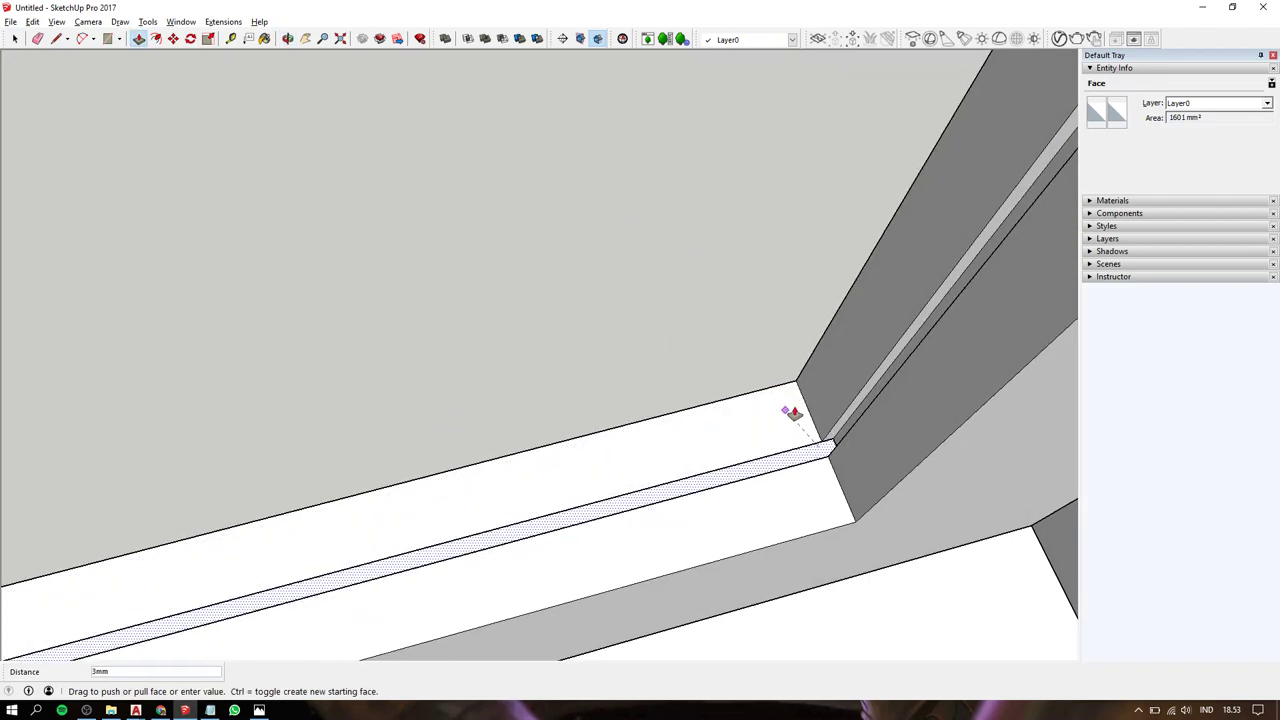
scroll(791, 413, "down", 3)
scroll(820, 390, "down", 3)
scroll(854, 371, "down", 3)
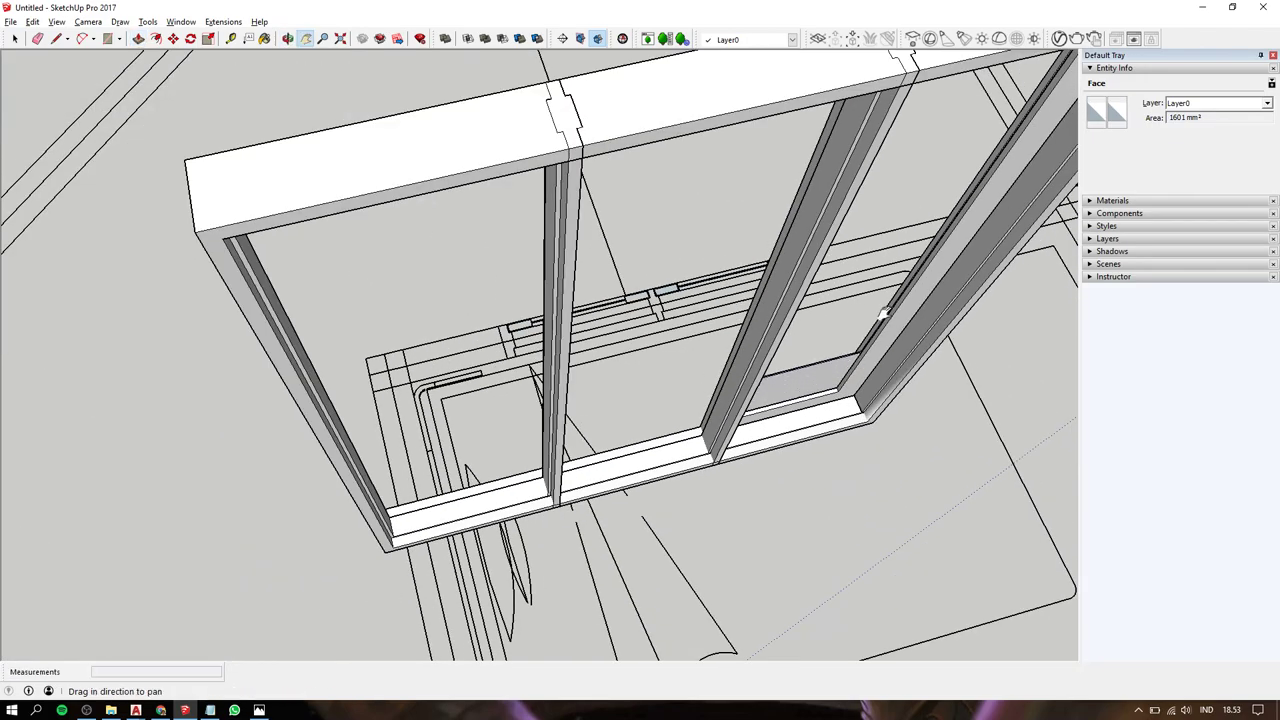
mouse_move(883, 313)
middle_mouse_down()
mouse_move(674, 457)
mouse_move(734, 297)
mouse_move(737, 109)
mouse_move(688, 103)
middle_mouse_up()
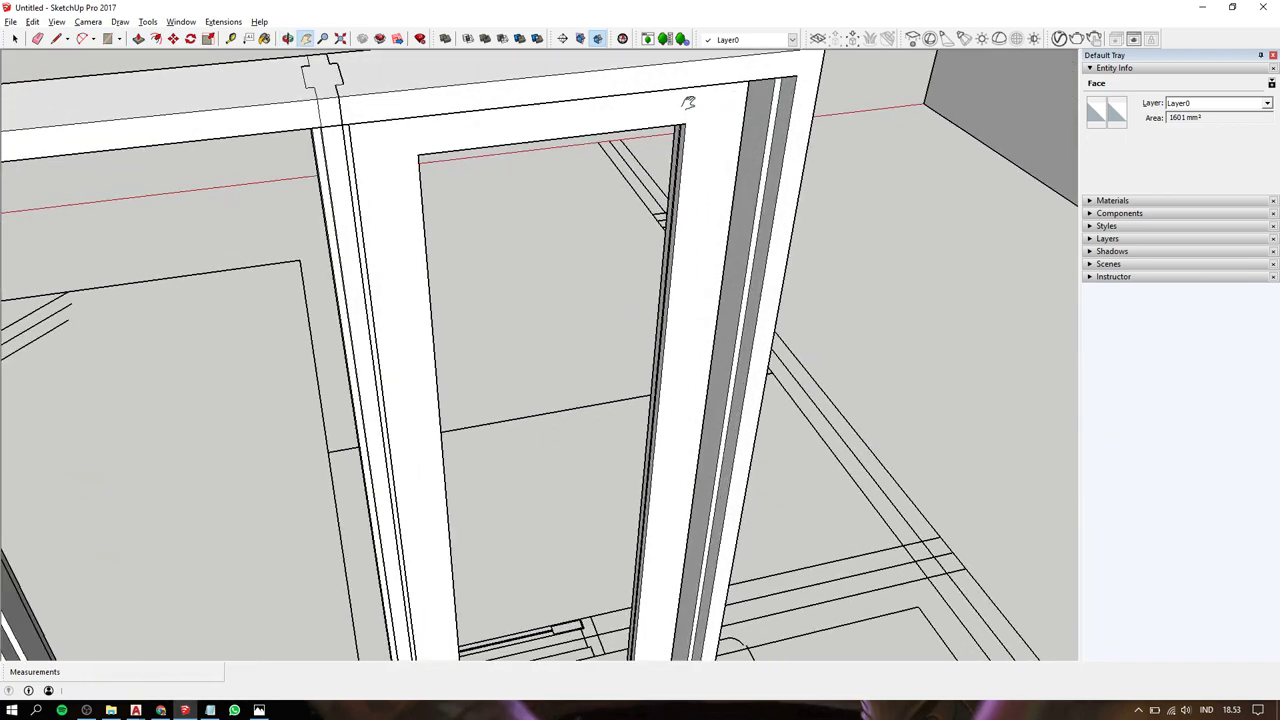
Push the large grey panel face back 1885mm.
scroll(688, 103, "up", 3)
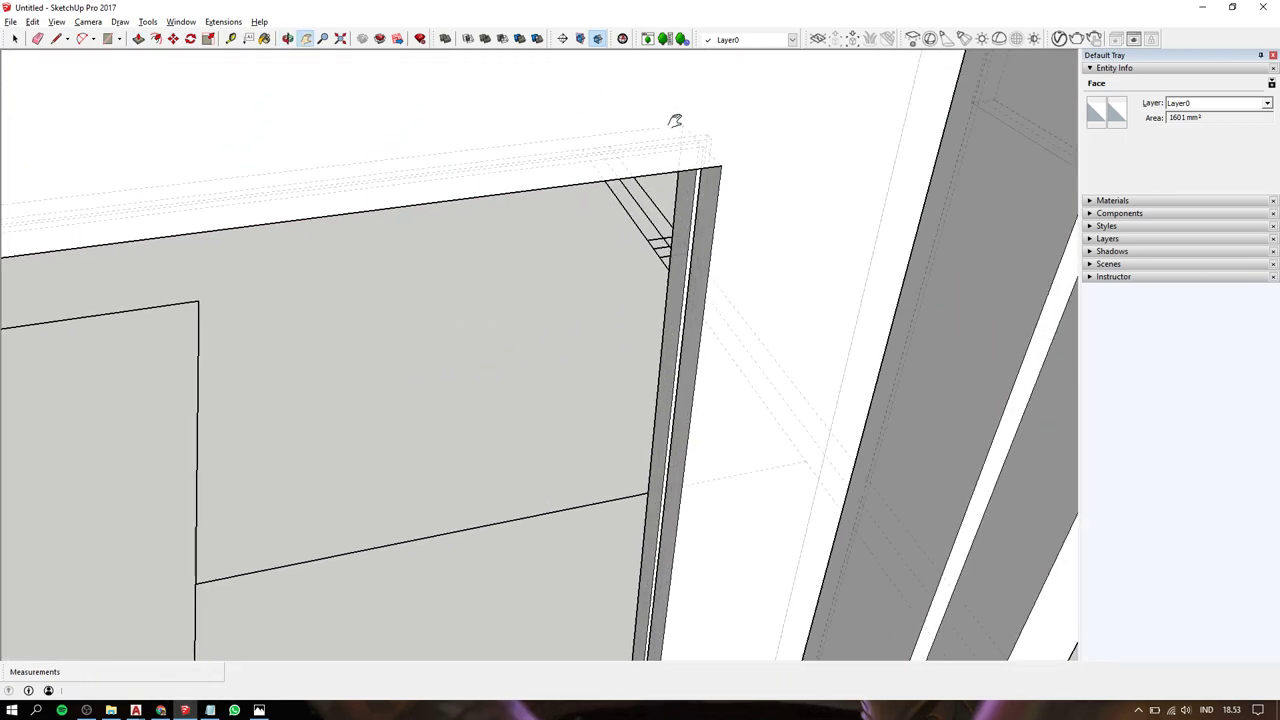
key("p")
left_click_drag(700, 135, 721, 147)
left_click(709, 143)
key("space")
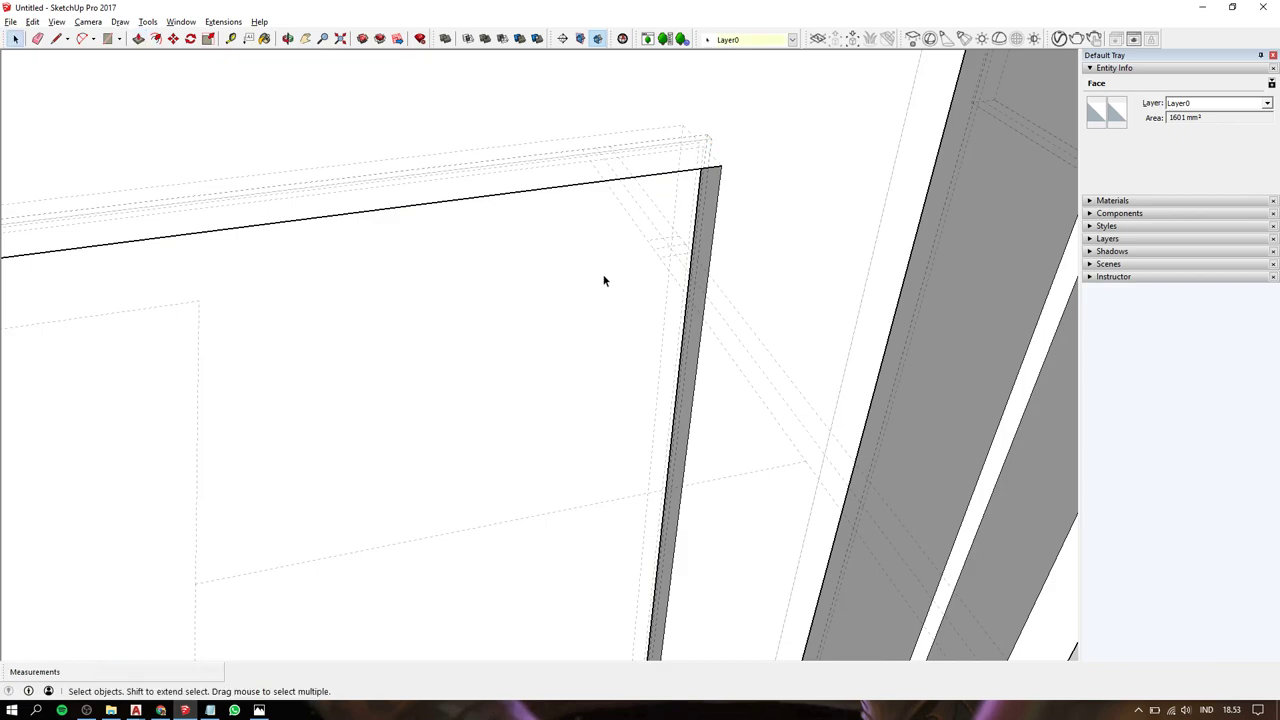
Paint the pane face with Translucent Glass Gray from the Glass and Mirrors materials.
triple_click(604, 281)
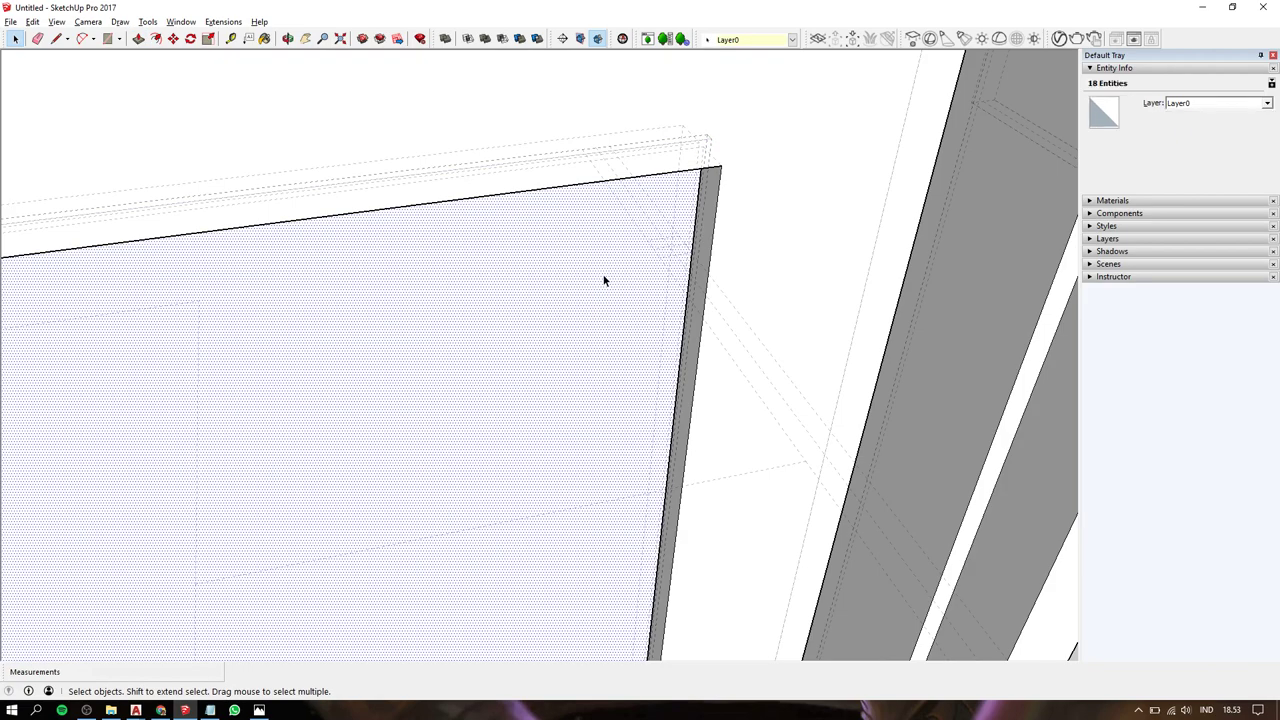
key("b")
left_click(1166, 289)
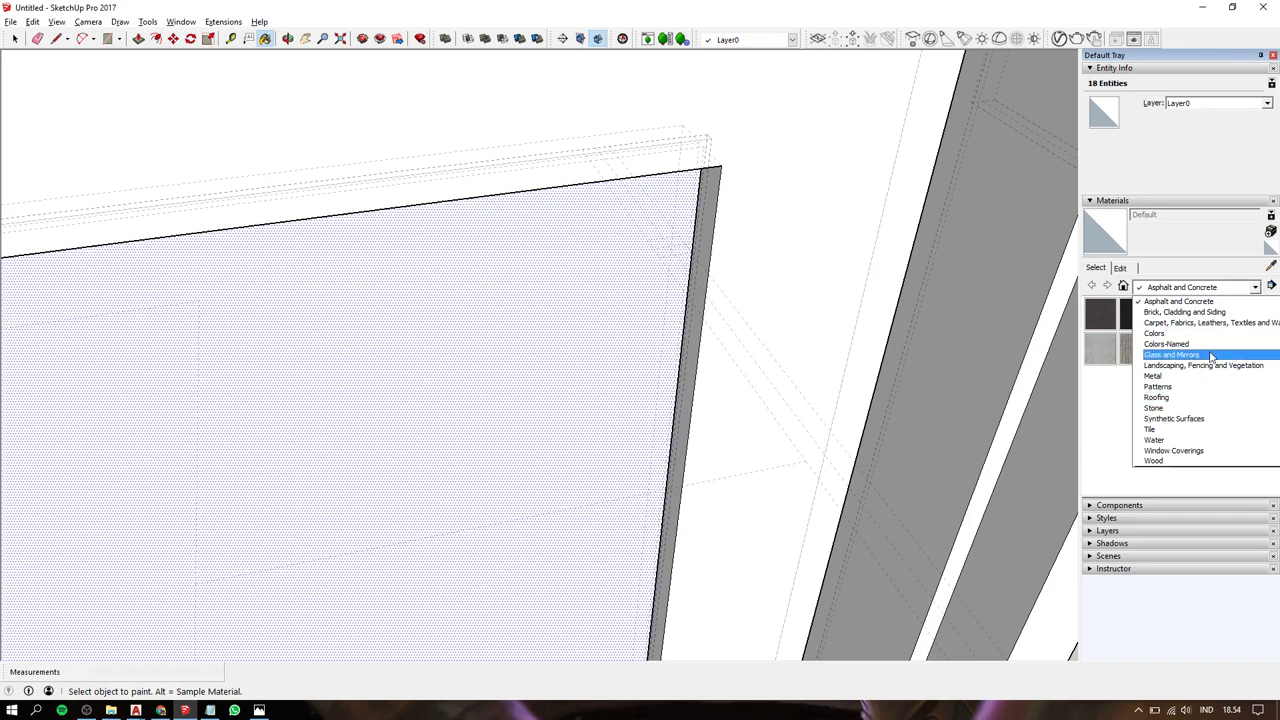
left_click(1210, 355)
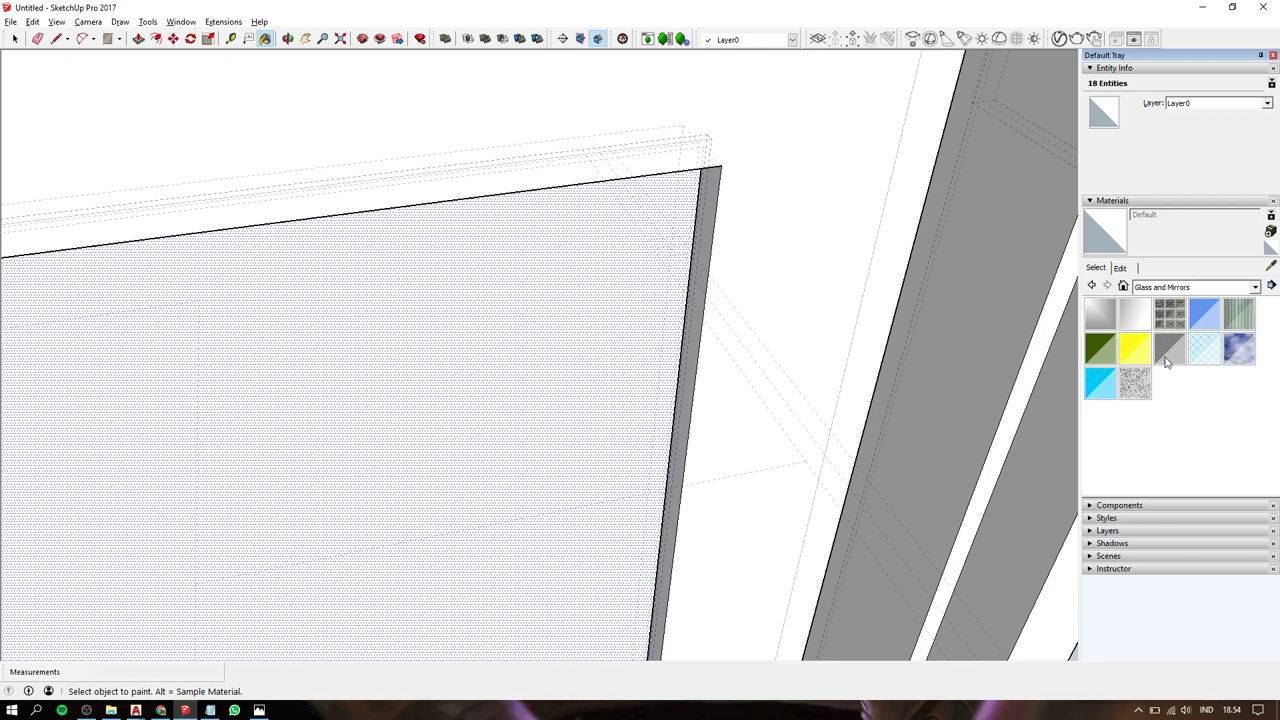
left_click(1167, 350)
left_click(557, 306)
key("space")
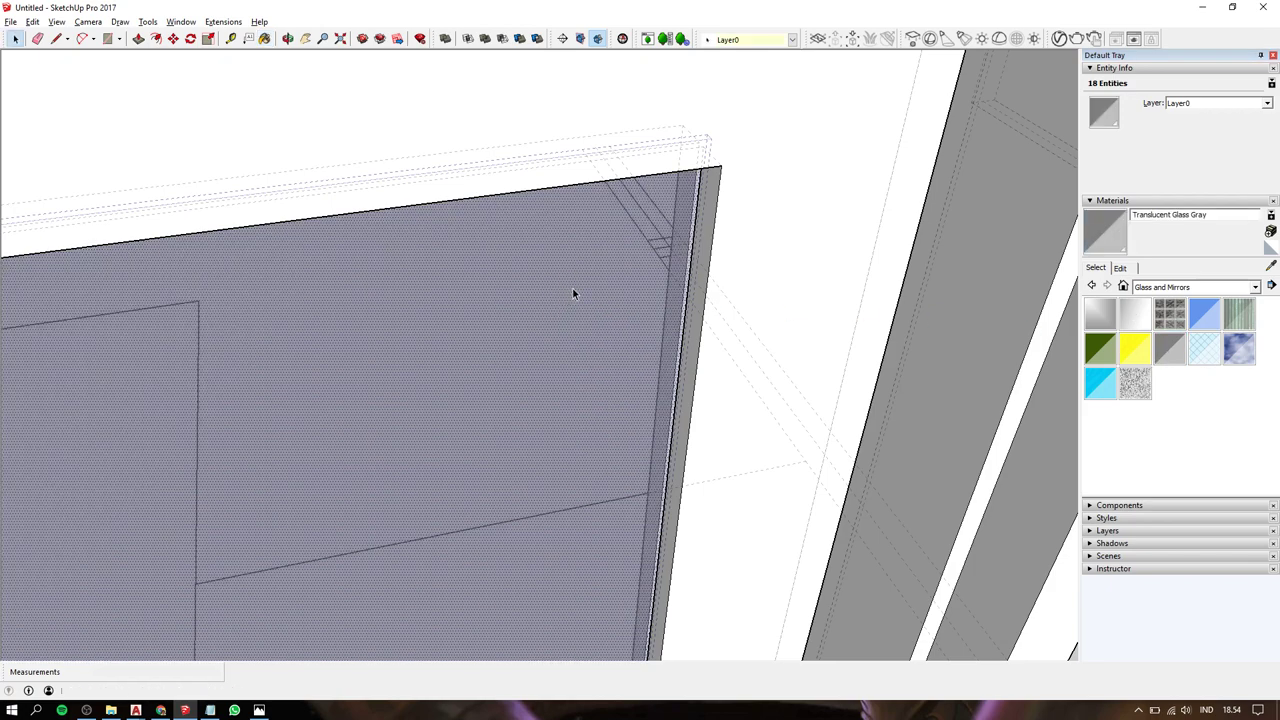
scroll(606, 240, "down", 5)
middle_click_drag(603, 237, 518, 298)
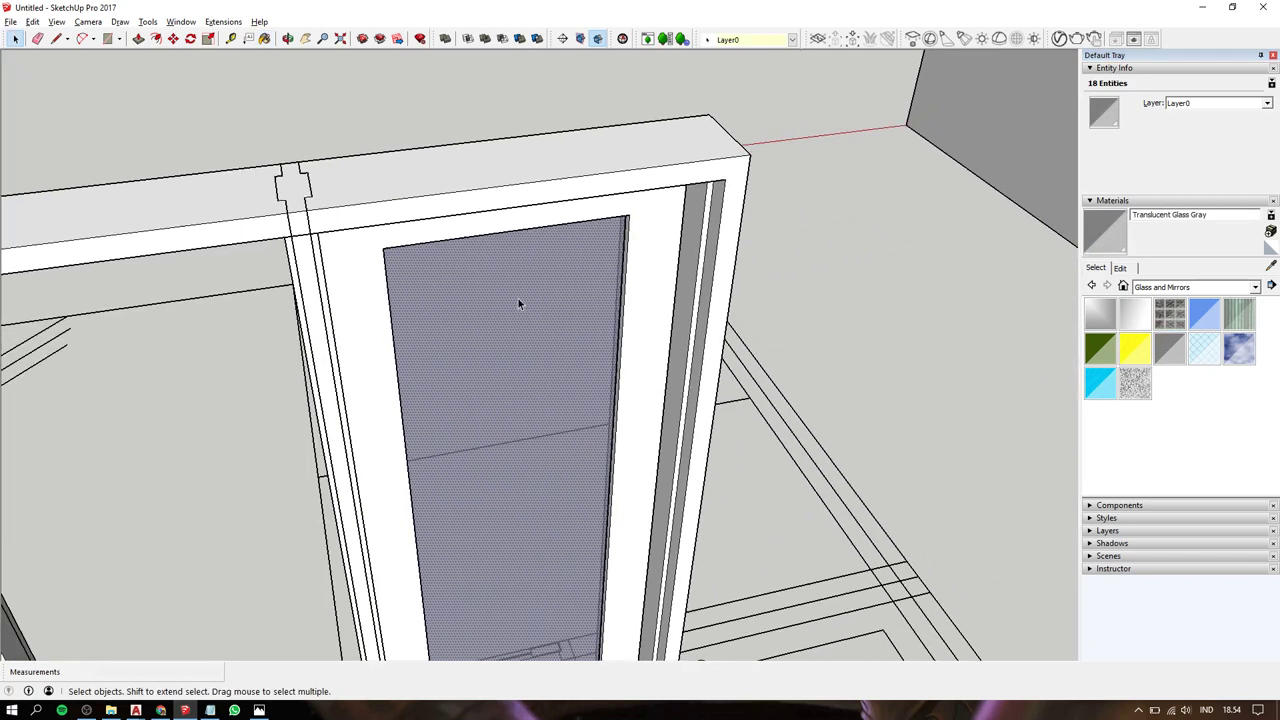
right_click(518, 298)
Group the glass pane, then combine it with the frame into one door group.
left_click(543, 414)
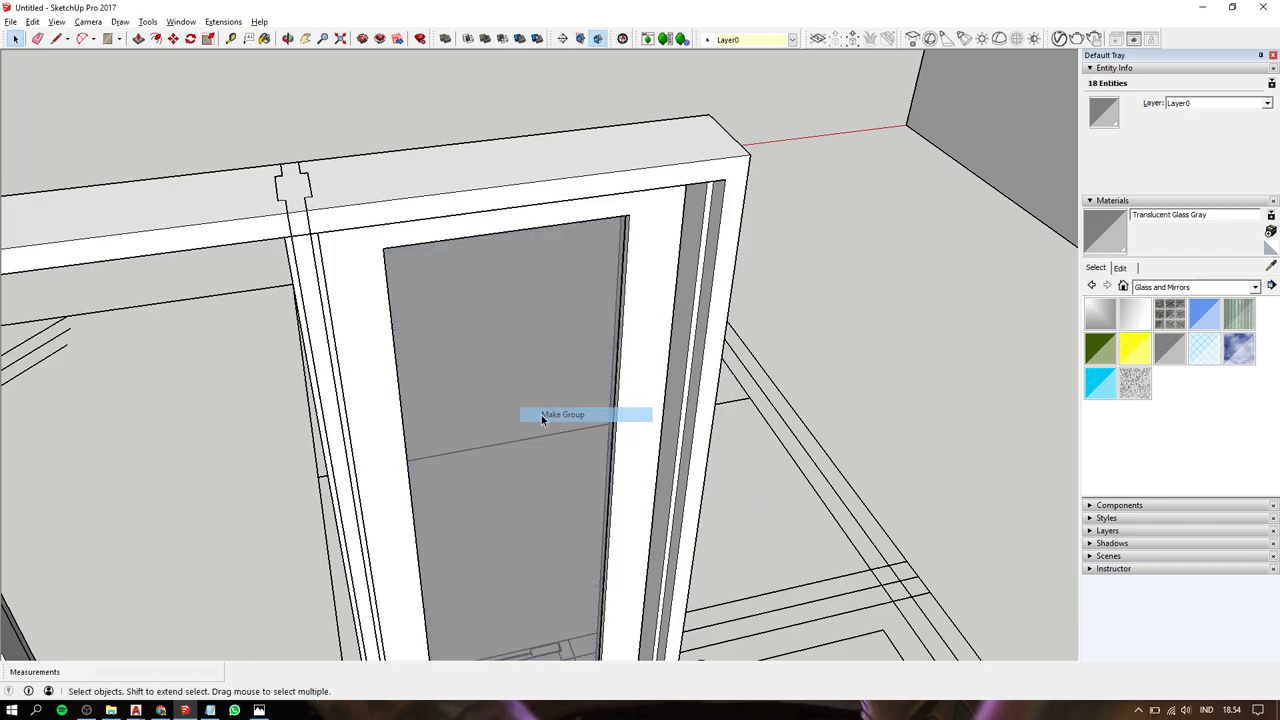
scroll(527, 358, "down", 3)
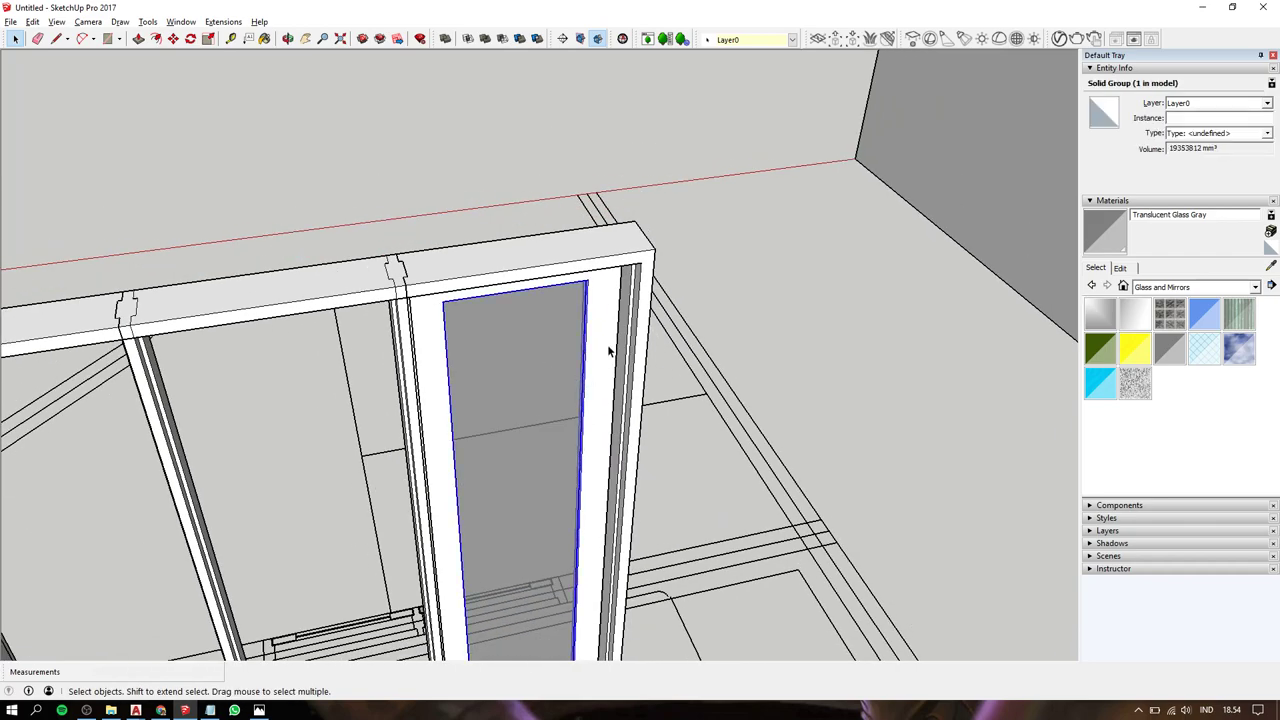
scroll(443, 225, "down", 3)
scroll(455, 213, "down", 2)
middle_click_drag(455, 213, 550, 180)
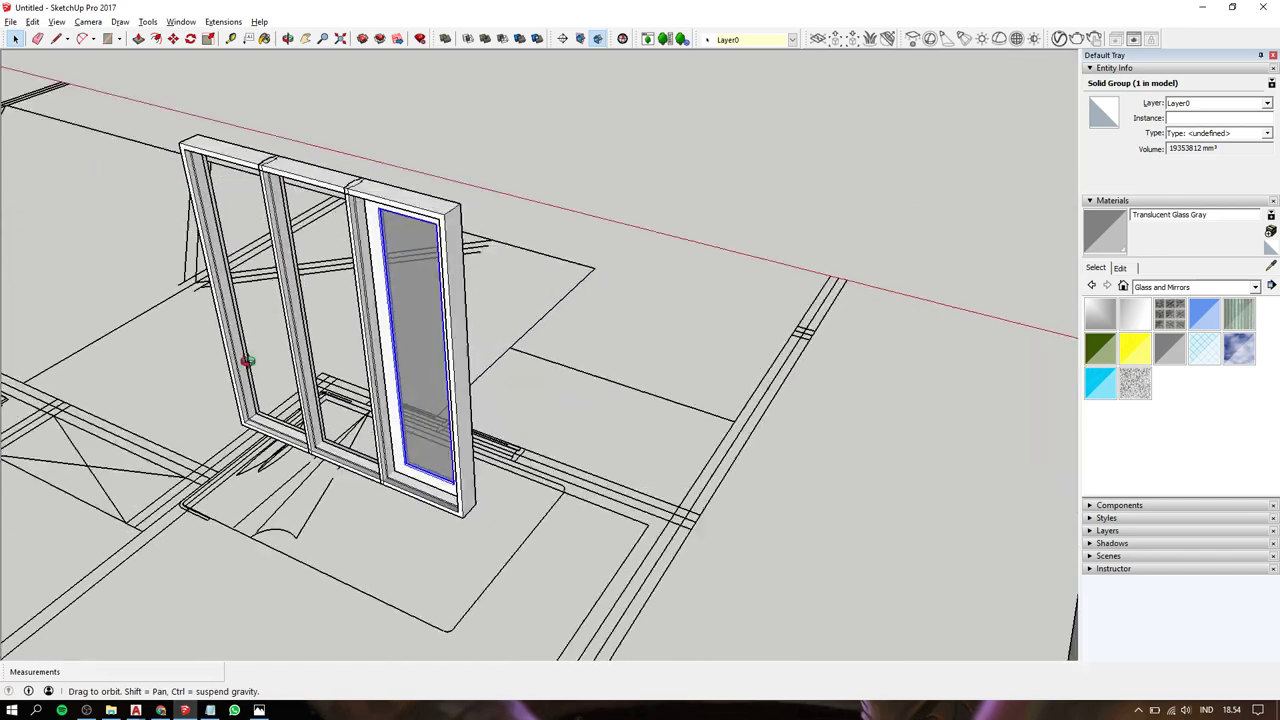
scroll(558, 177, "up", 3)
scroll(558, 175, "up", 2)
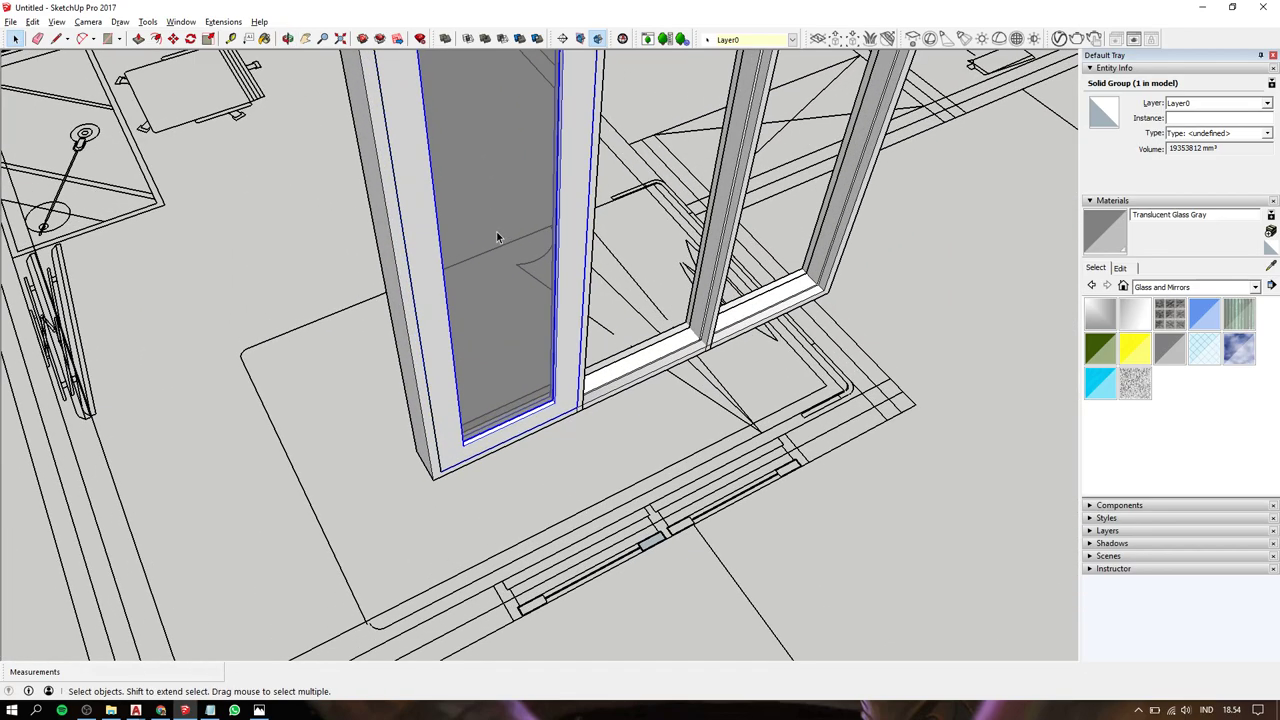
left_click(529, 219, "shift")
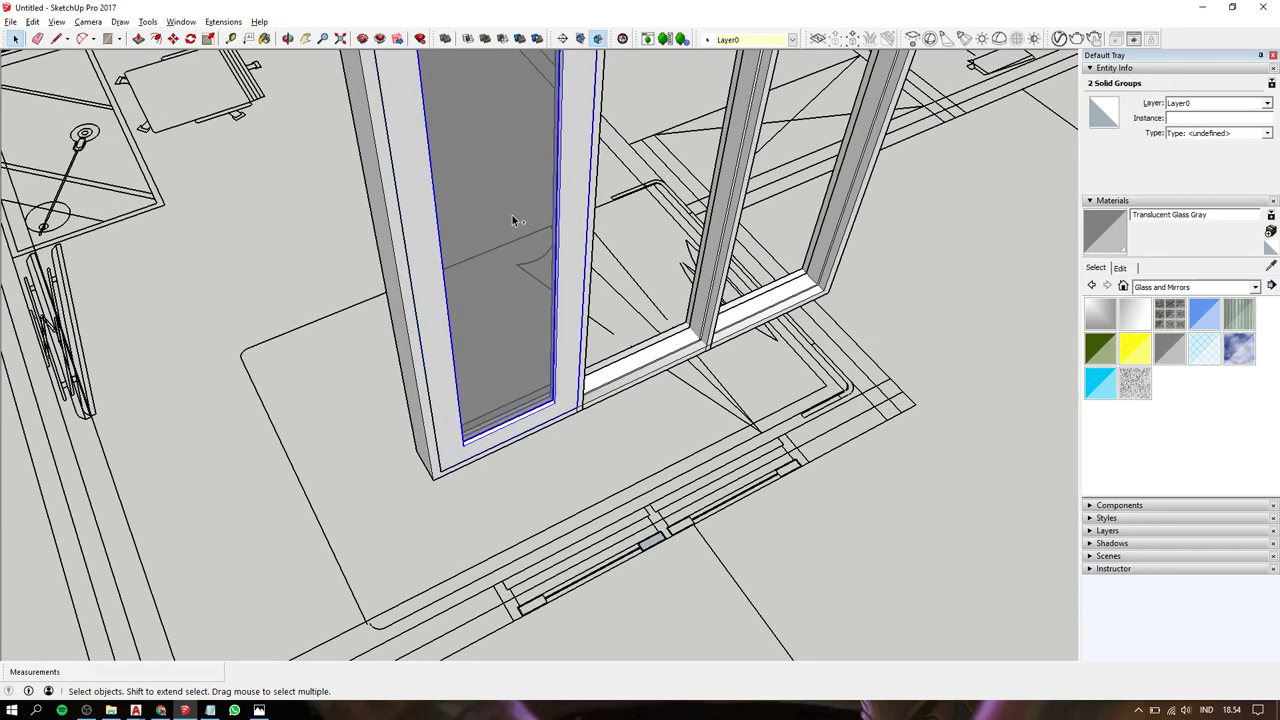
right_click(512, 220)
left_click(540, 344)
Copy the glass door group from its corner to beside the original panel.
key("m")
middle_click_drag(423, 351, 516, 372)
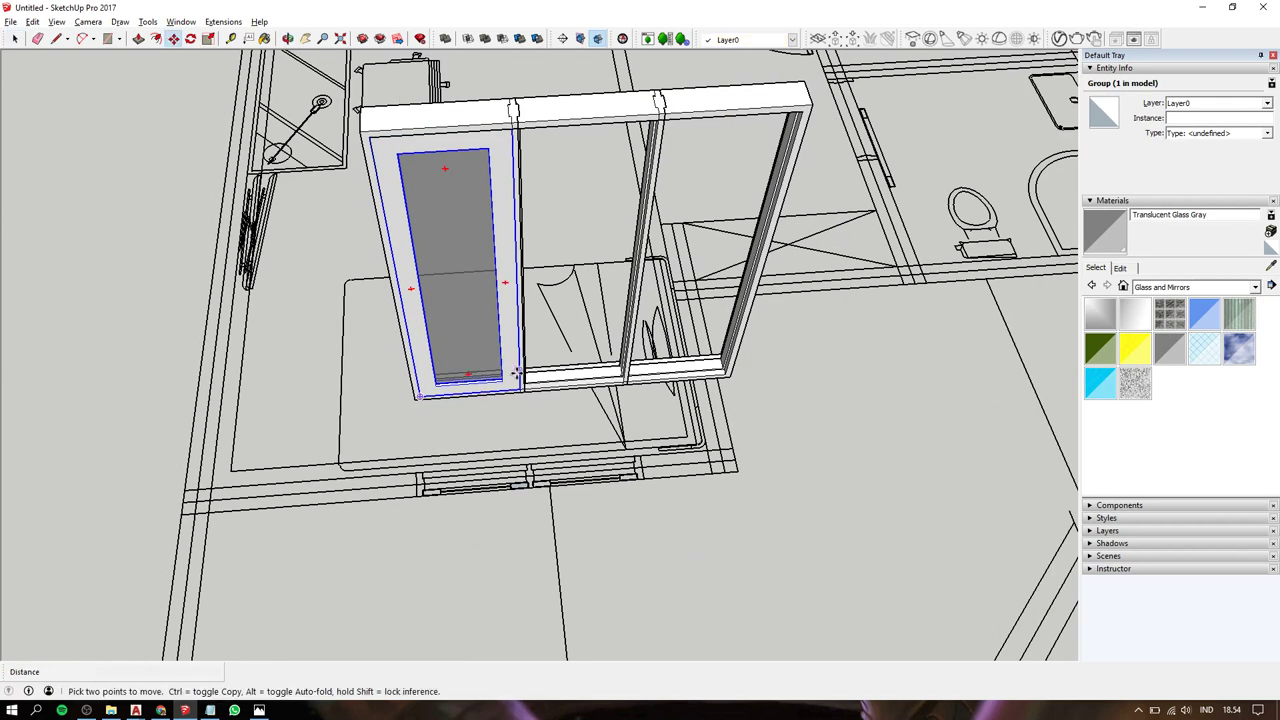
scroll(516, 372, "up", 3)
left_click(528, 404)
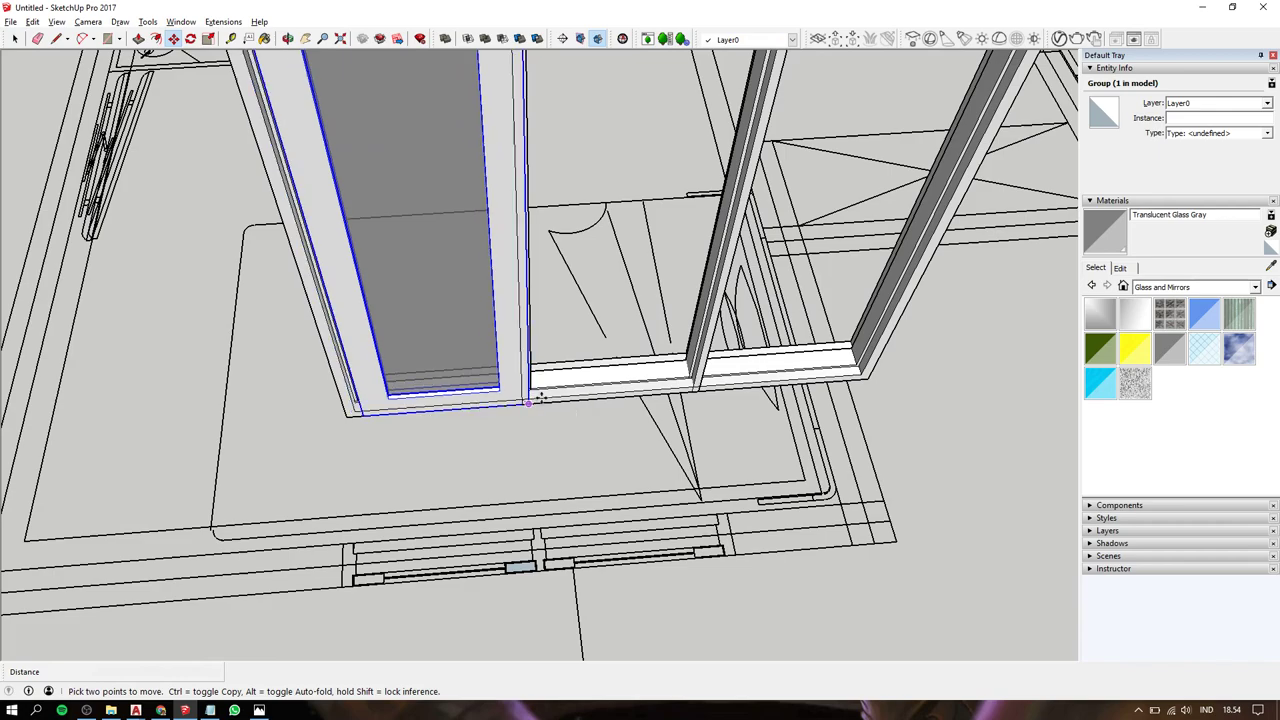
left_click(528, 404)
key("ctrl")
left_click(697, 388)
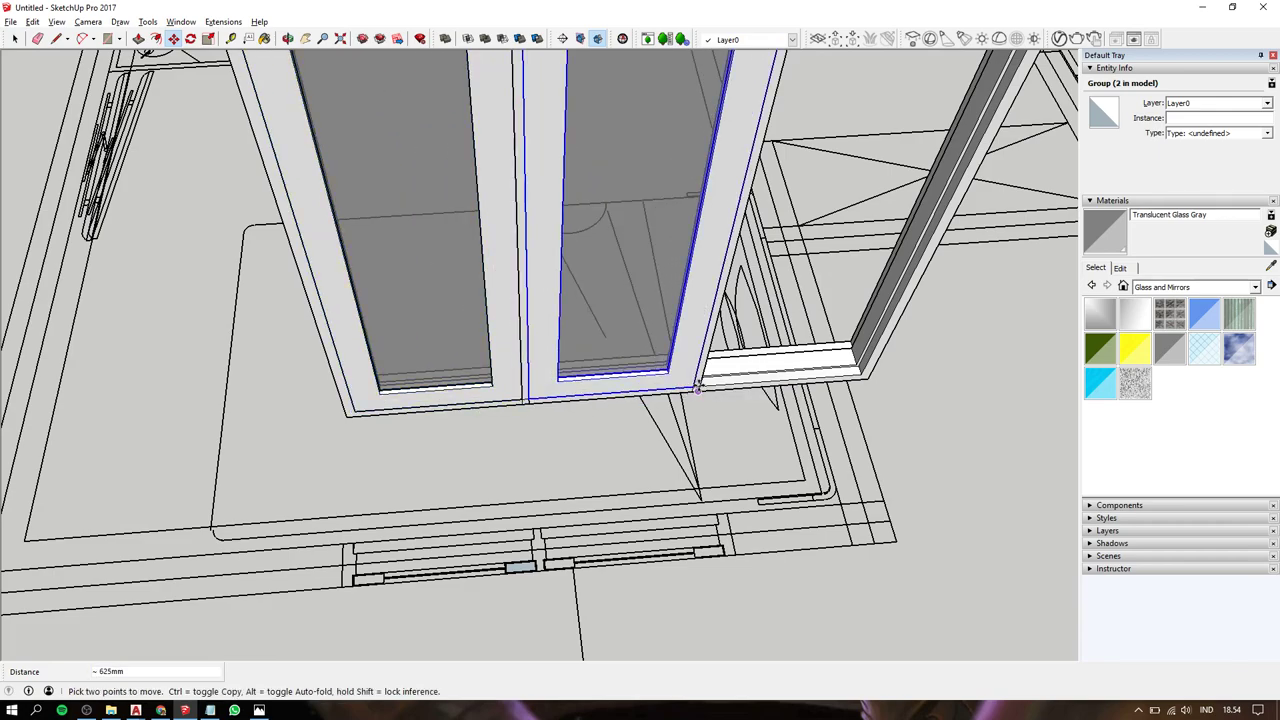
scroll(690, 390, "down", 3)
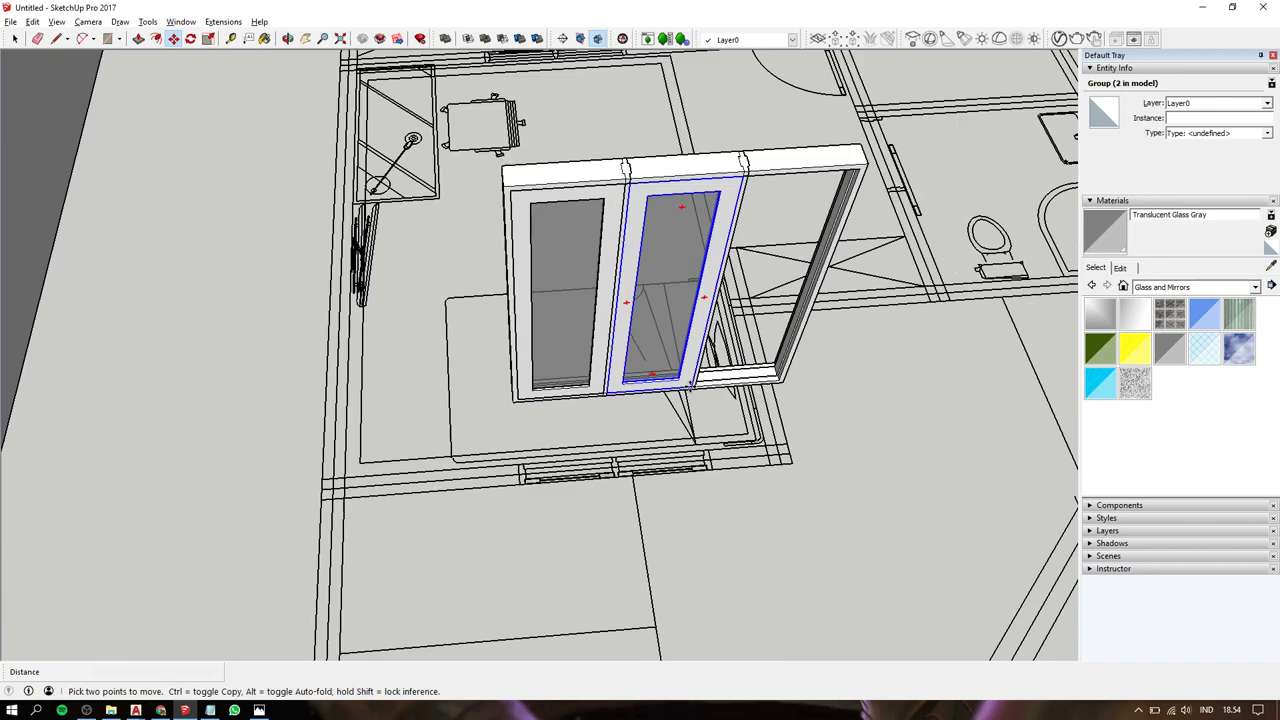
scroll(690, 390, "down", 5)
left_click(690, 390)
Pan and zoom the view over to the room's wall opening.
middle_click_drag(430, 390, 690, 245, "shift")
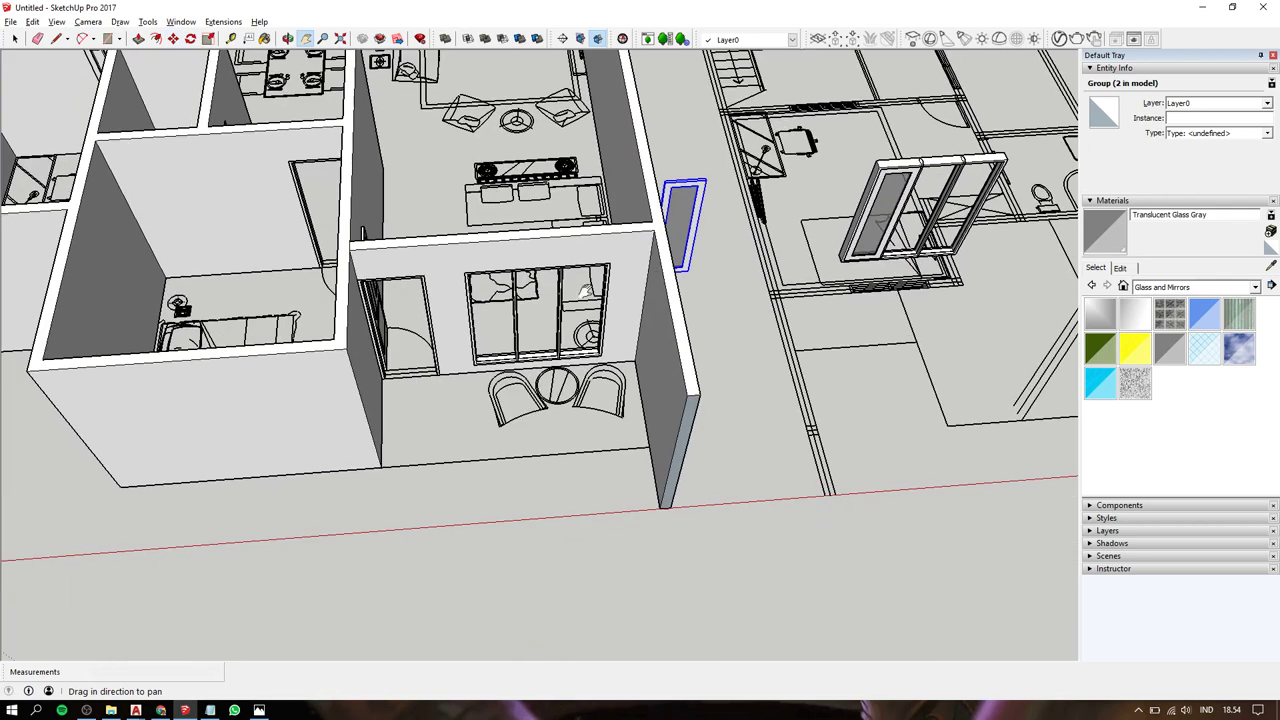
scroll(545, 368, "up", 2)
scroll(545, 368, "up", 1)
scroll(545, 368, "up", 2)
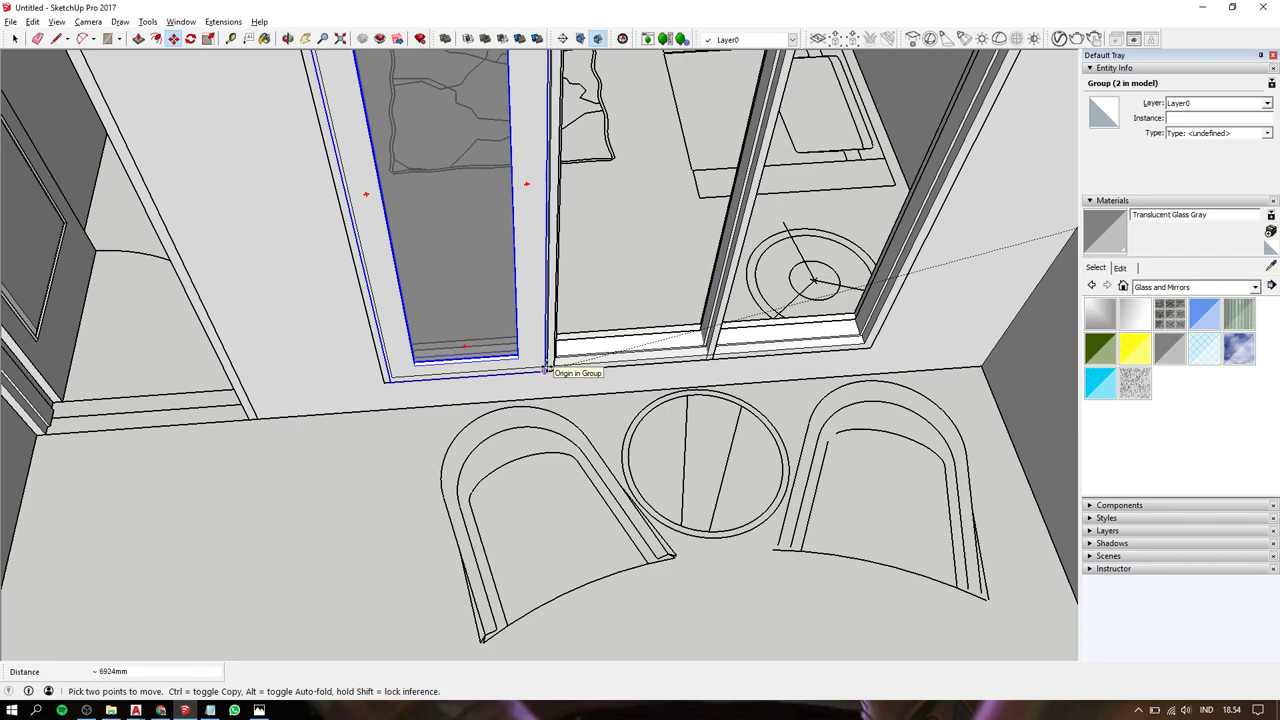
scroll(545, 368, "up", 3)
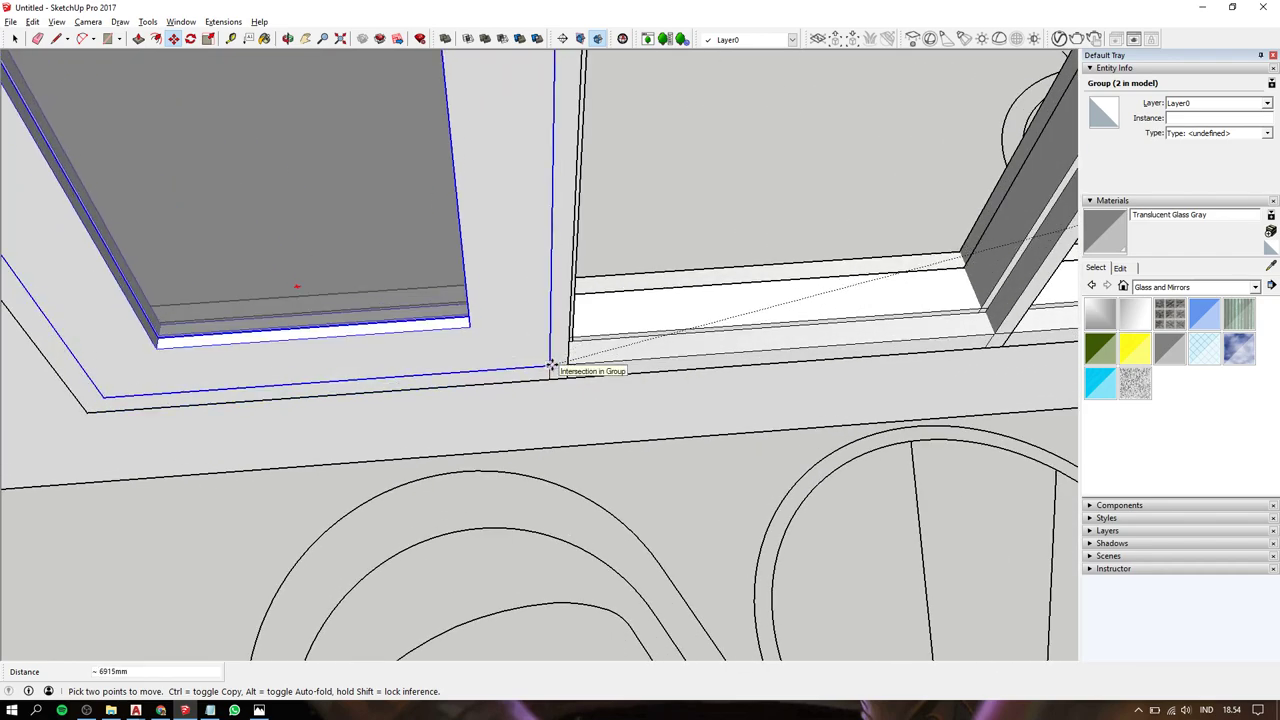
scroll(549, 366, "down", 3)
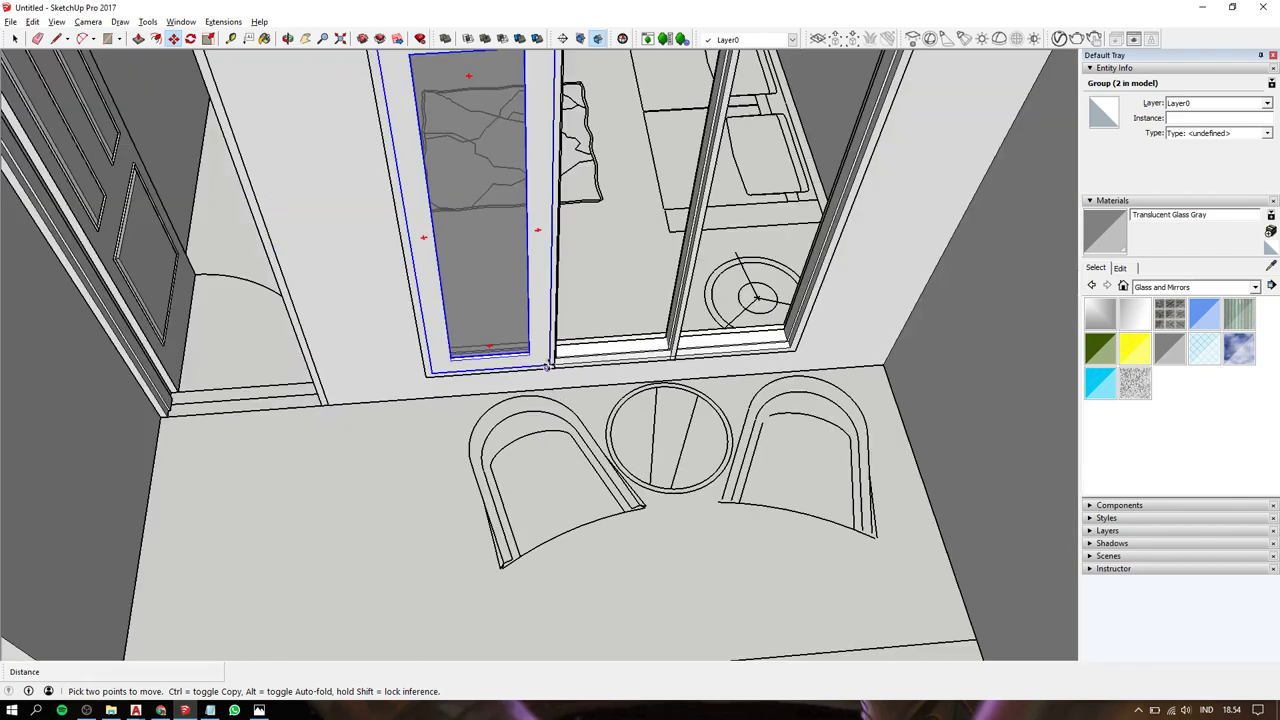
scroll(549, 366, "down", 2)
scroll(492, 193, "up", 3)
scroll(490, 230, "up", 2)
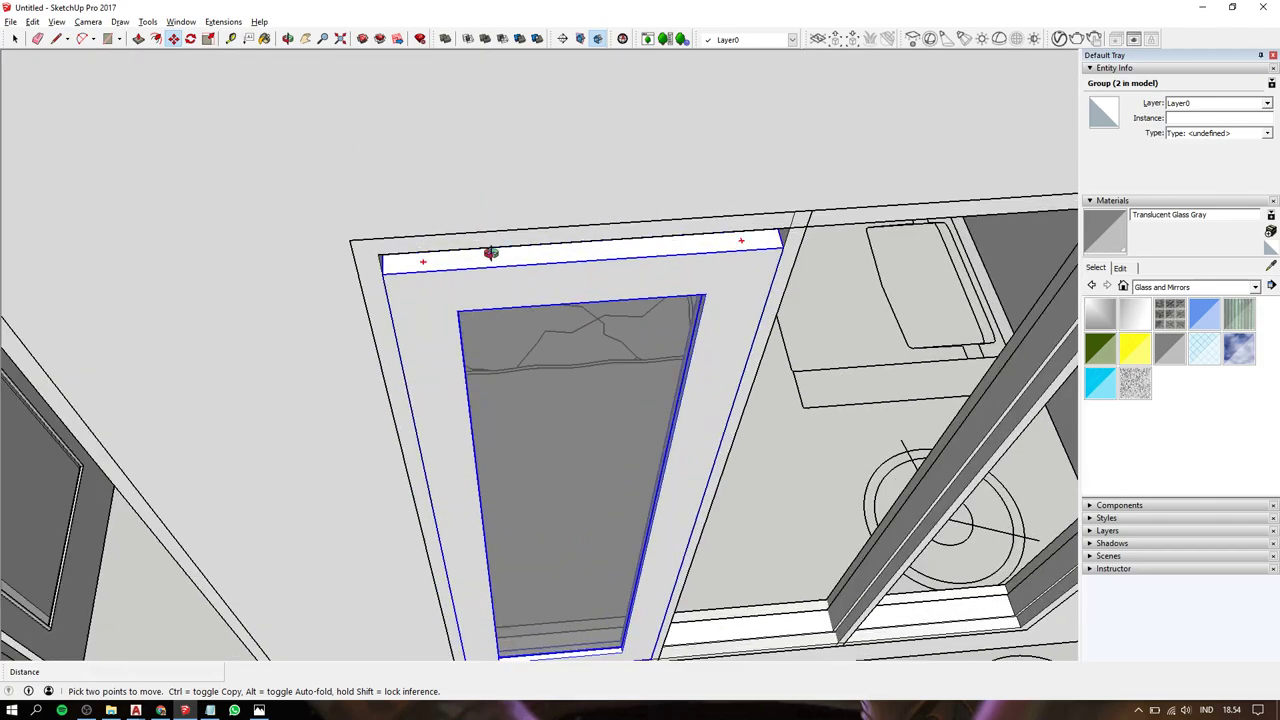
scroll(505, 247, "up", 3)
Open the copied door group and window-select its top portion.
key("space")
middle_click_drag(505, 247, 563, 286)
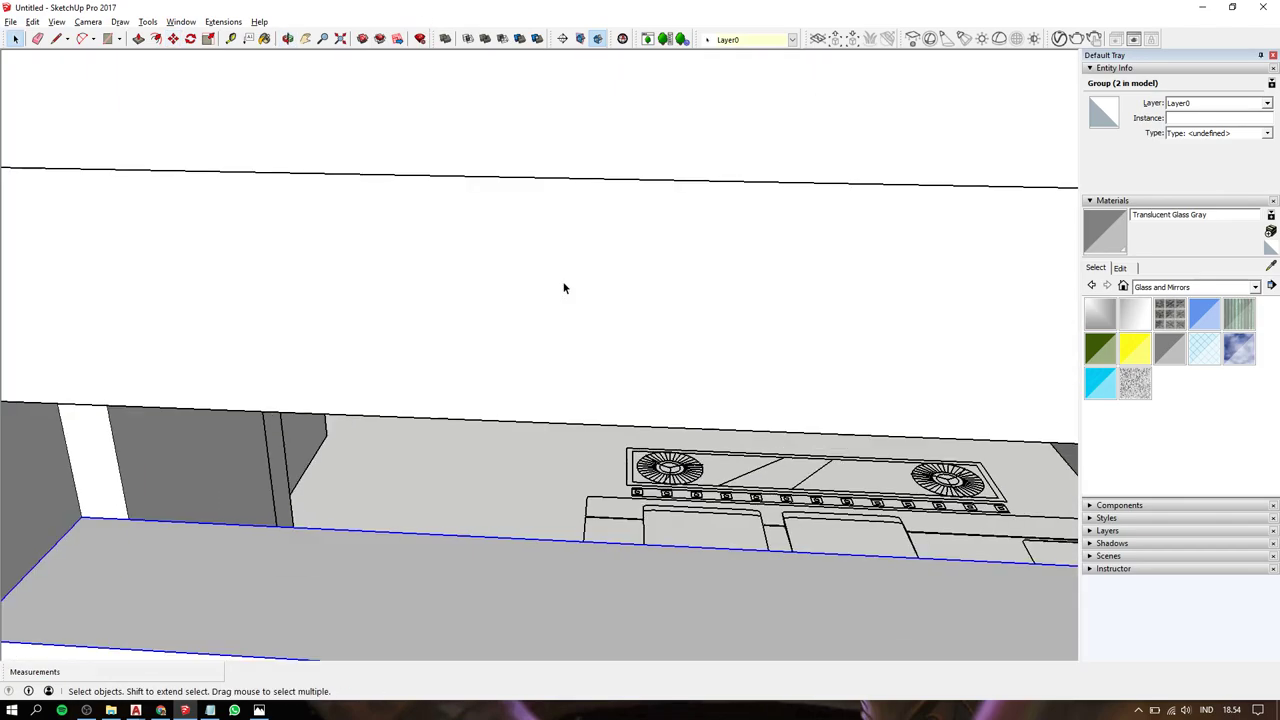
key("h")
scroll(513, 447, "down", 3)
scroll(540, 285, "down", 2)
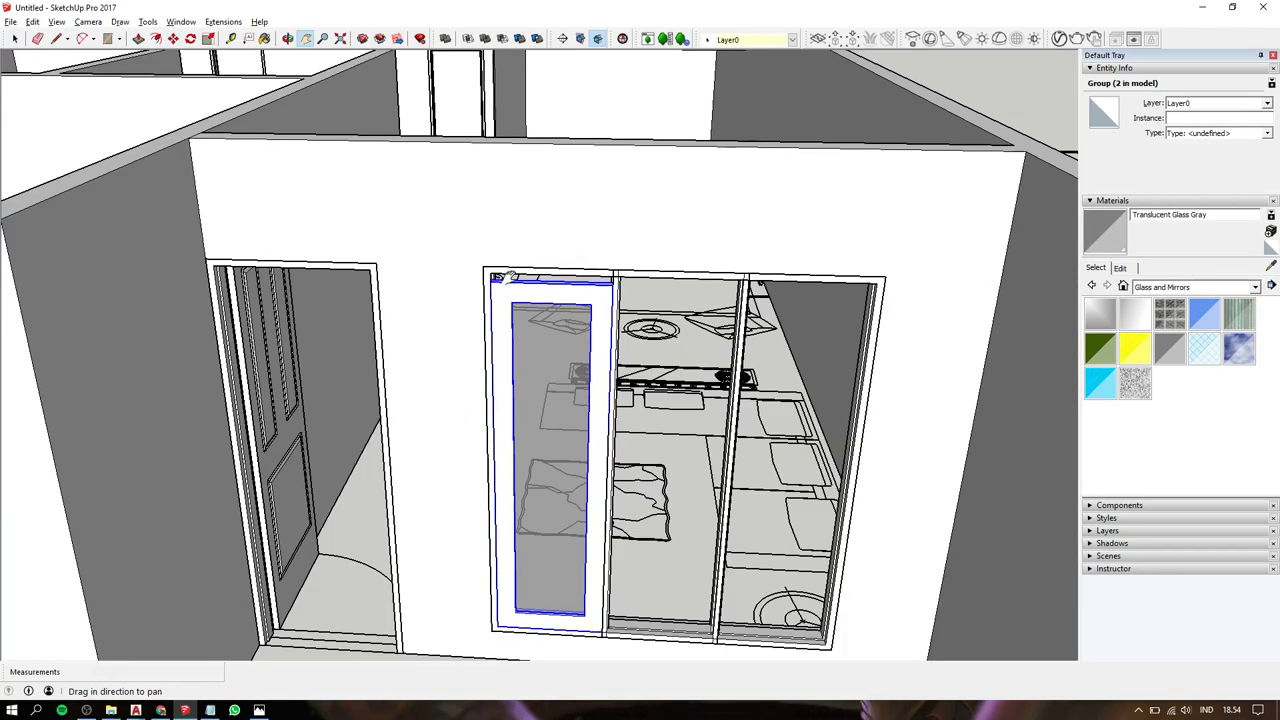
key("space")
scroll(540, 292, "up", 3)
double_click(540, 292)
left_click(547, 305)
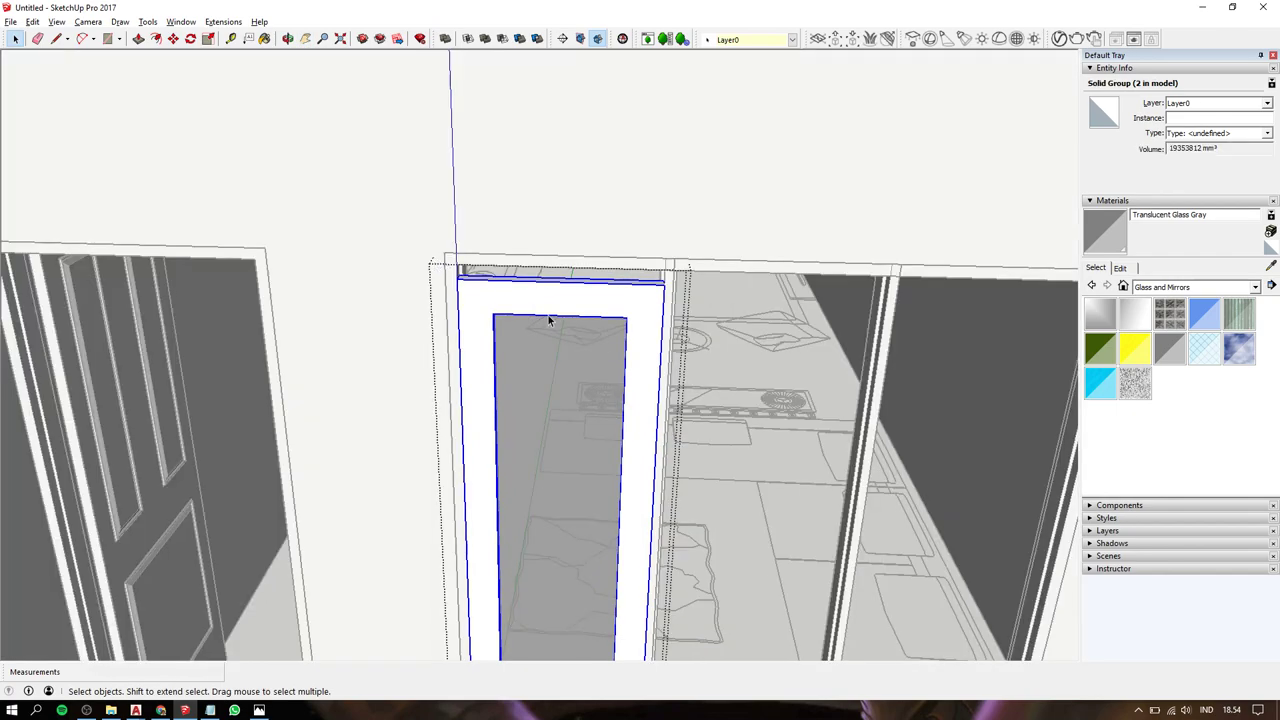
left_click_drag(354, 205, 739, 352)
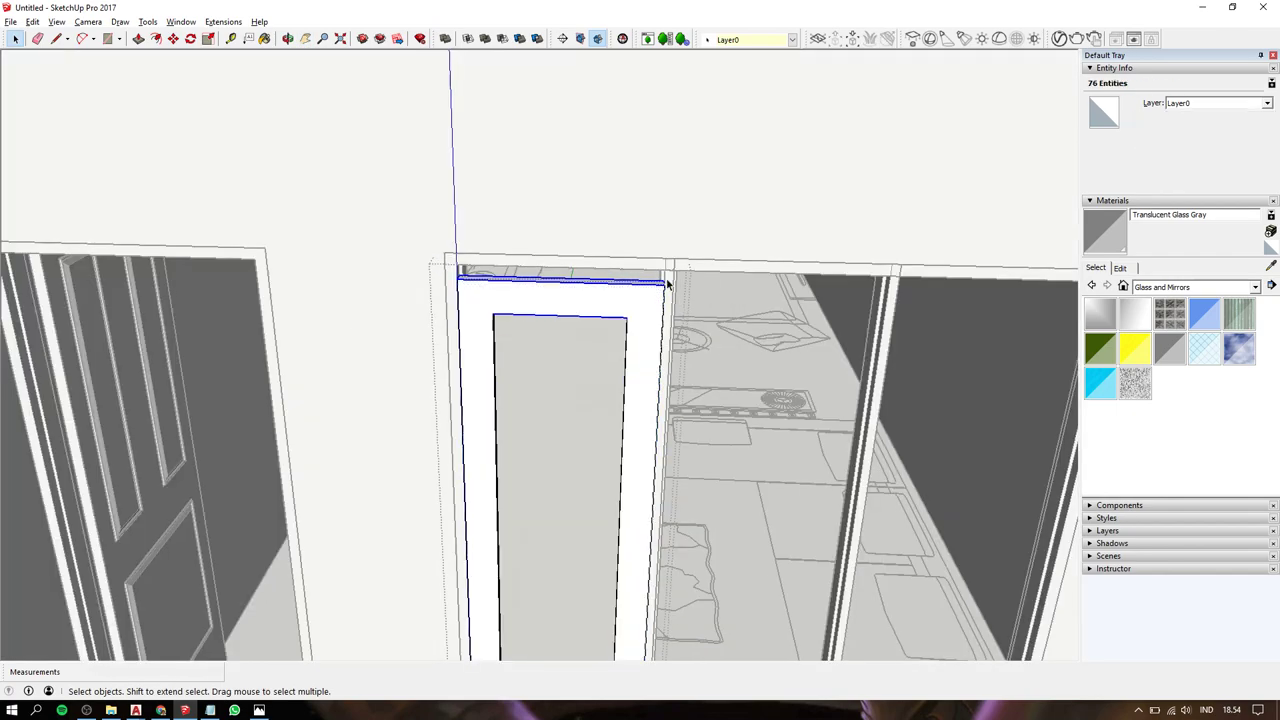
scroll(663, 287, "up", 2)
Move the selected top rail up 45mm to the opening's upper edge.
key("m")
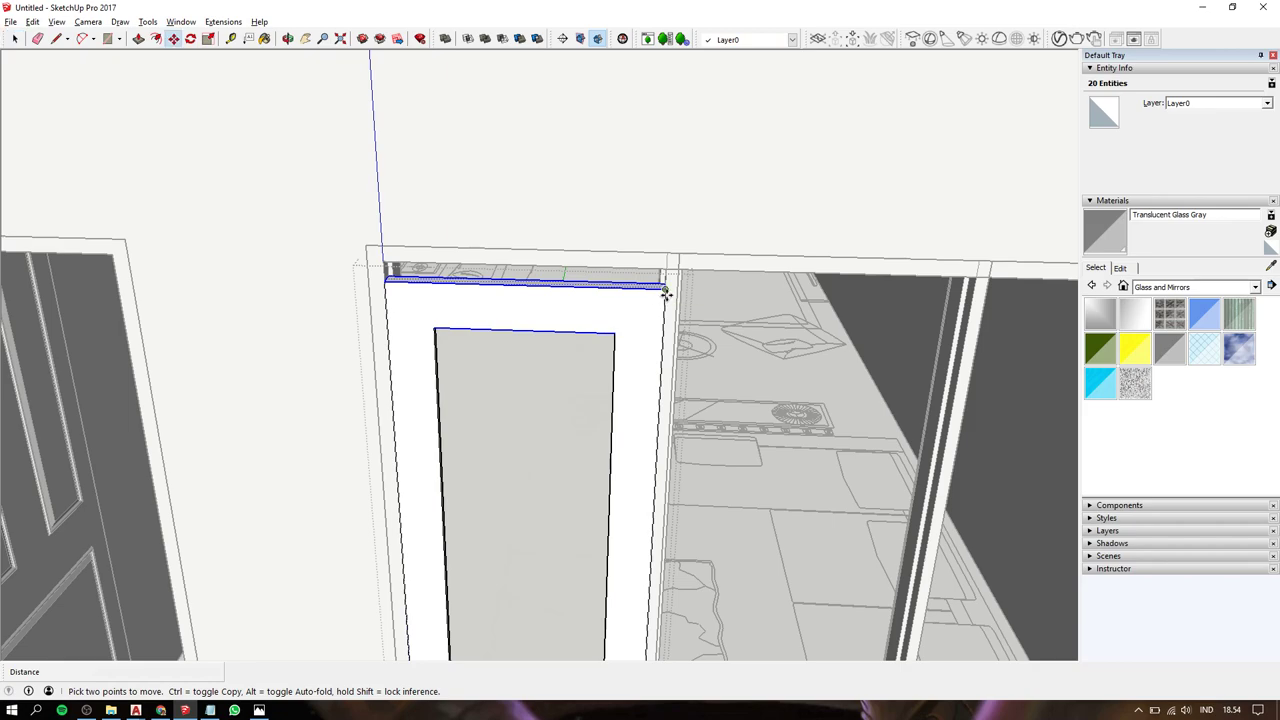
left_click(662, 288)
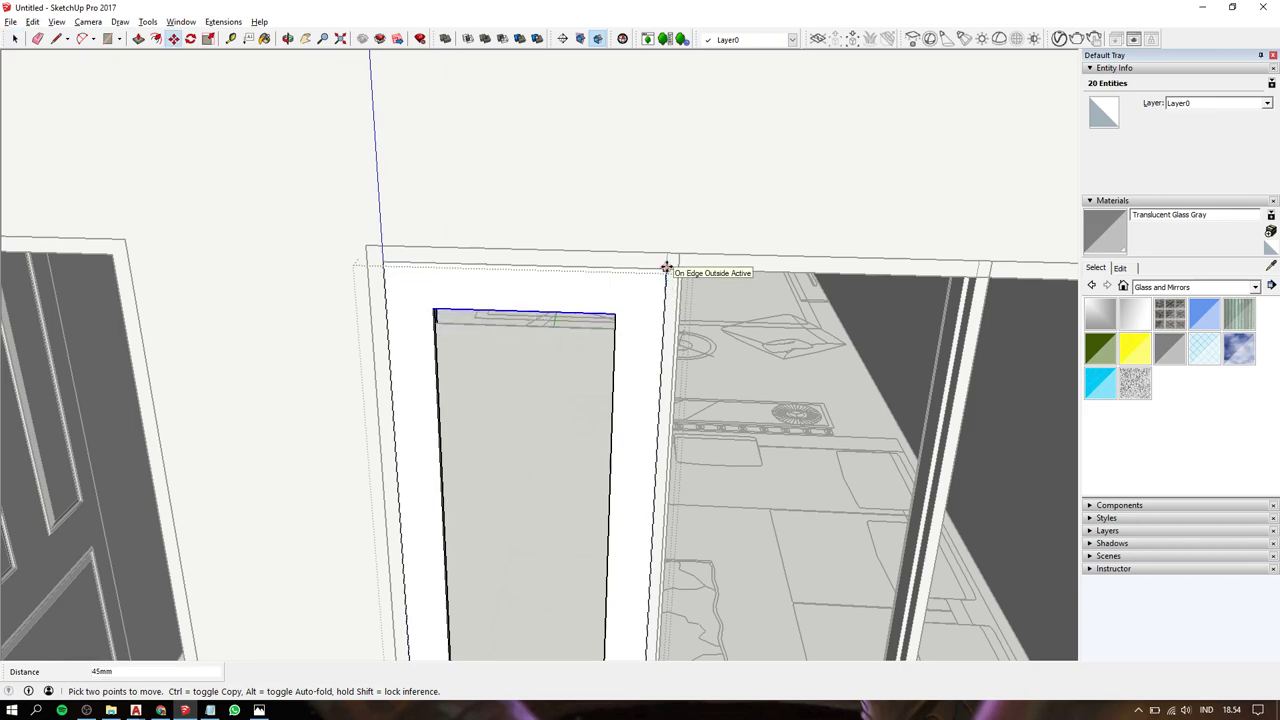
left_click(666, 268)
key("space")
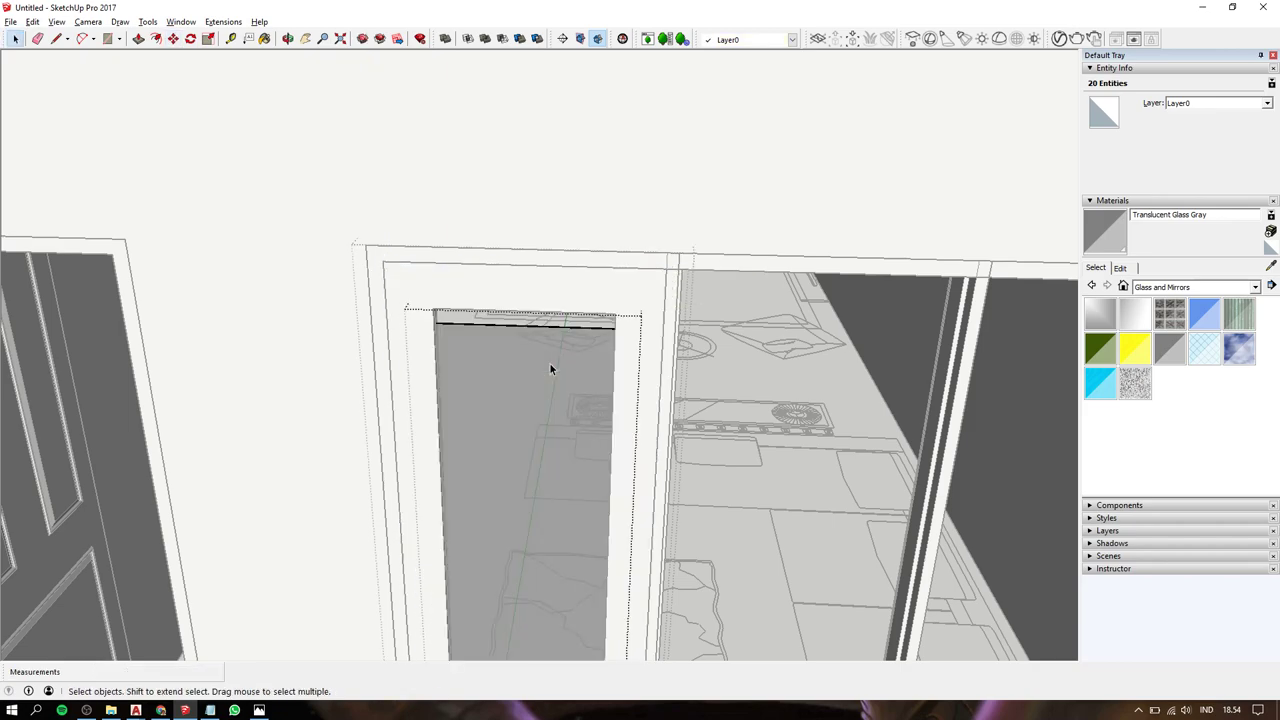
Raise the glass pane 45mm with Move.
key("Delete")
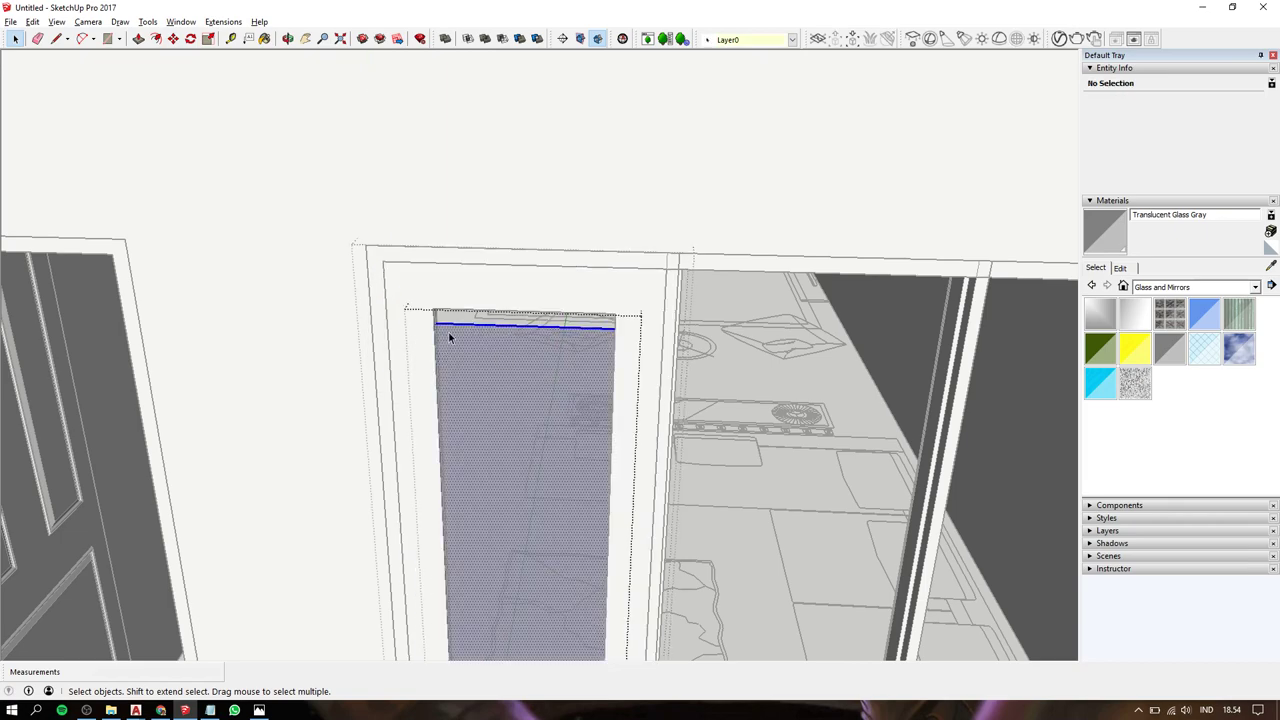
left_click(448, 331)
type("mm")
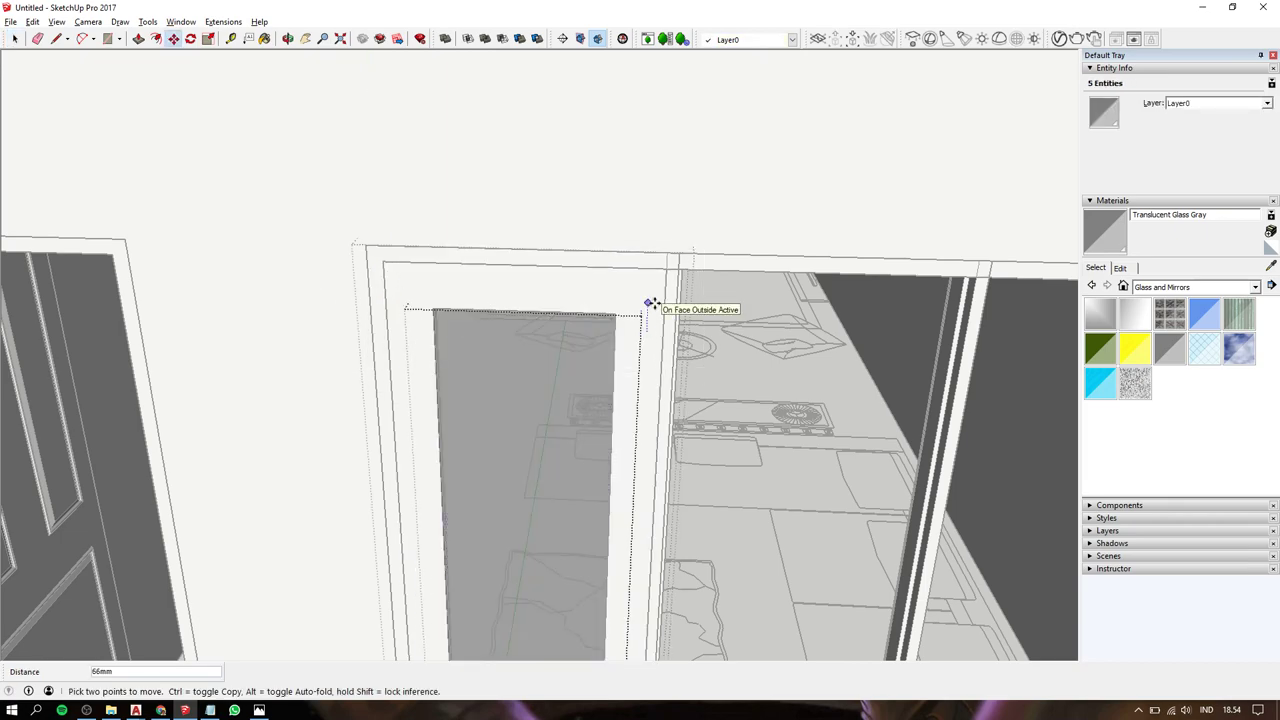
type("45")
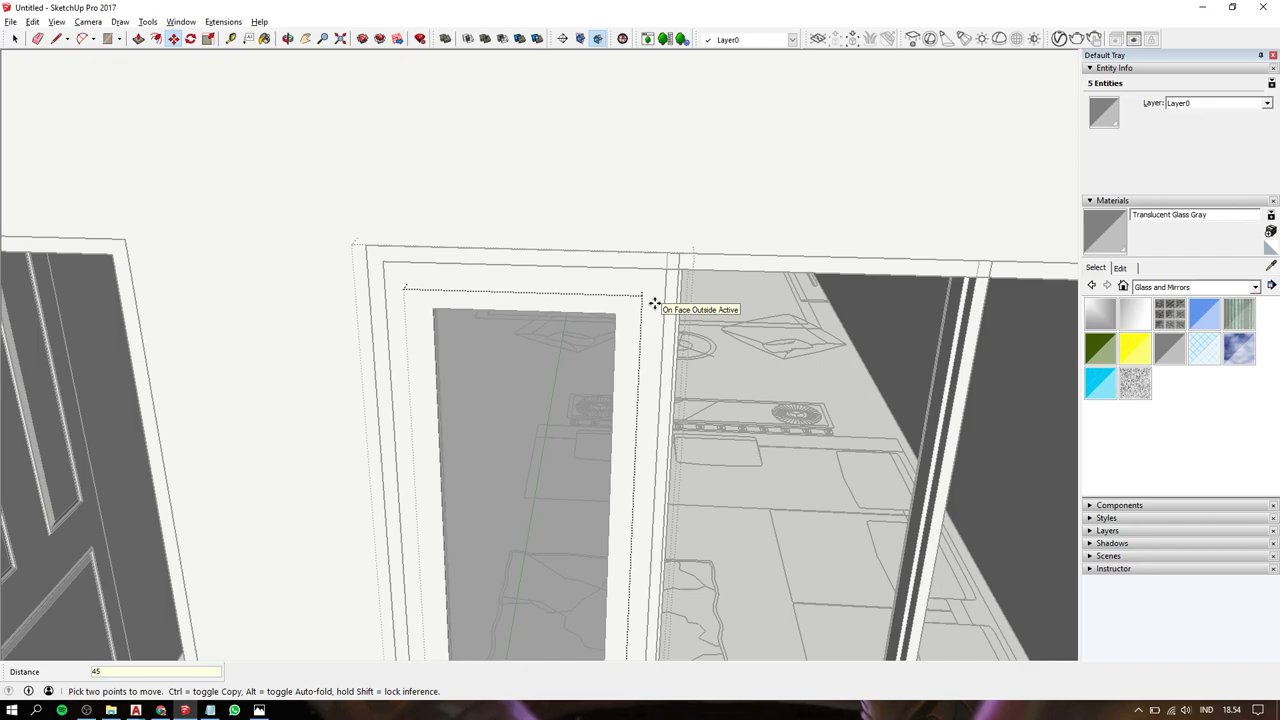
key("Return")
key("space")
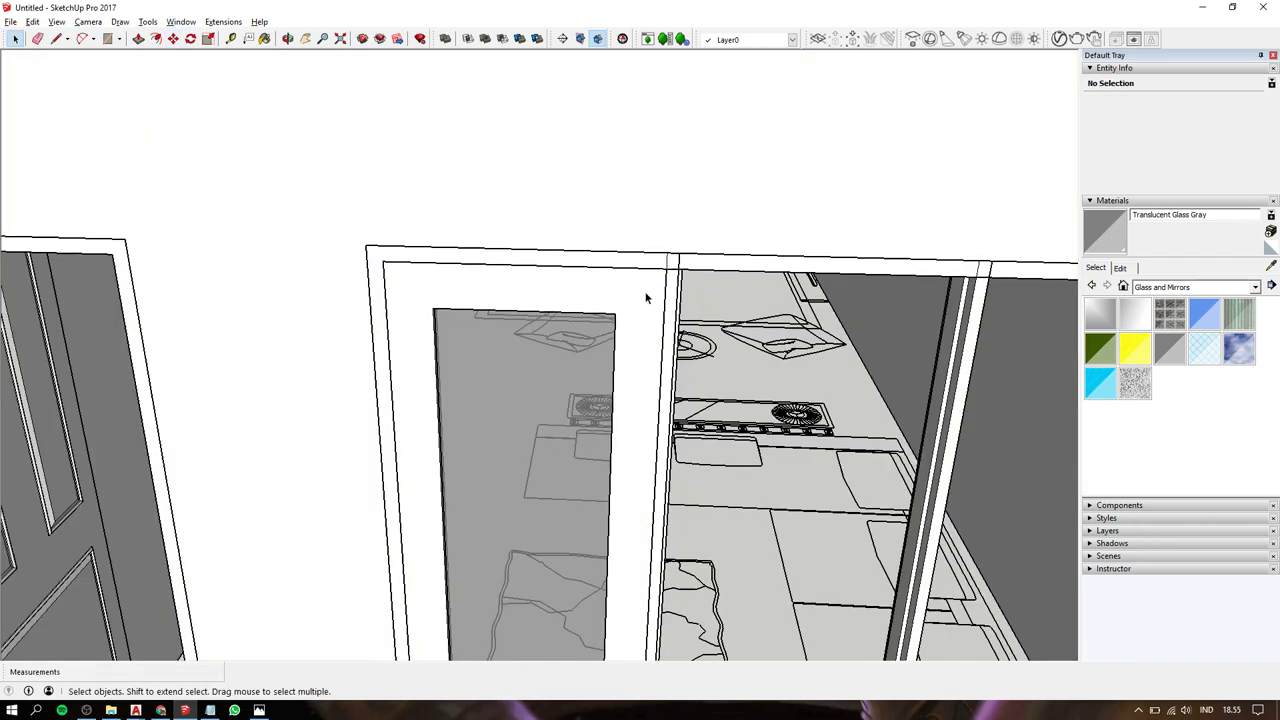
Copy the glass door panel beside the first and repeat it once more with x.
scroll(638, 289, "down", 3)
left_click(635, 283)
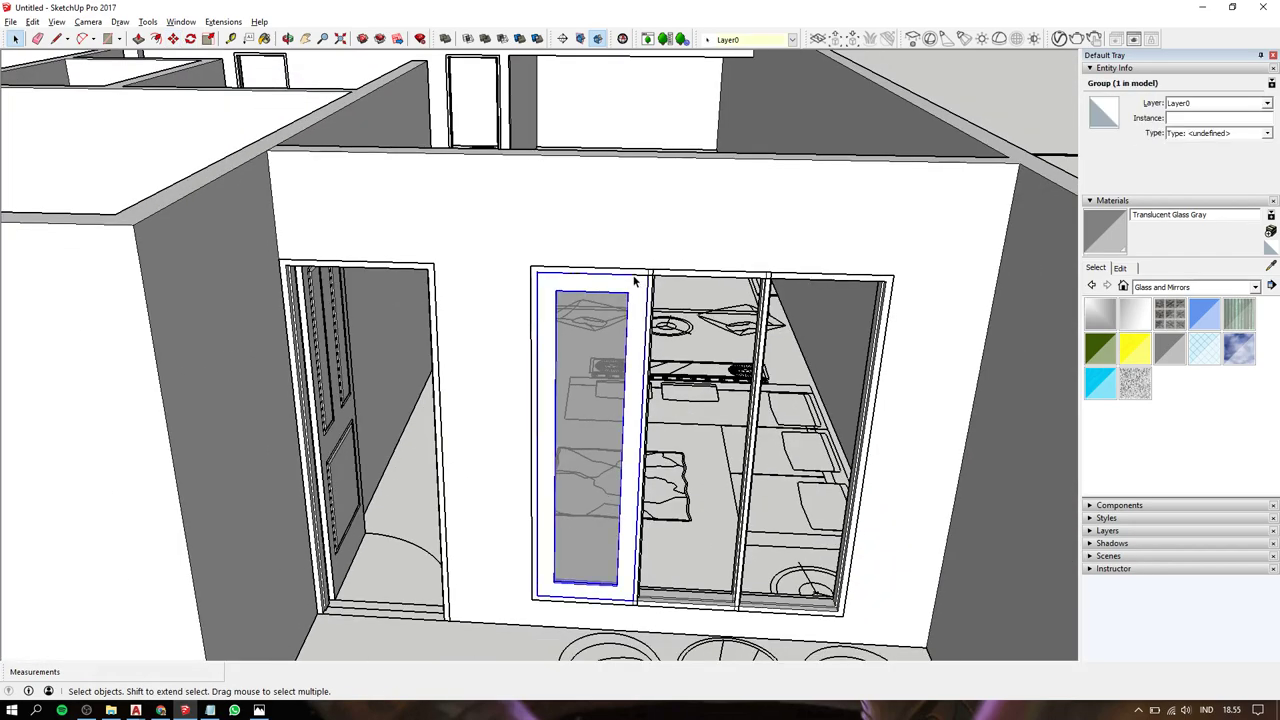
scroll(632, 280, "up", 2)
key("m")
key("ctrl")
left_click(488, 270)
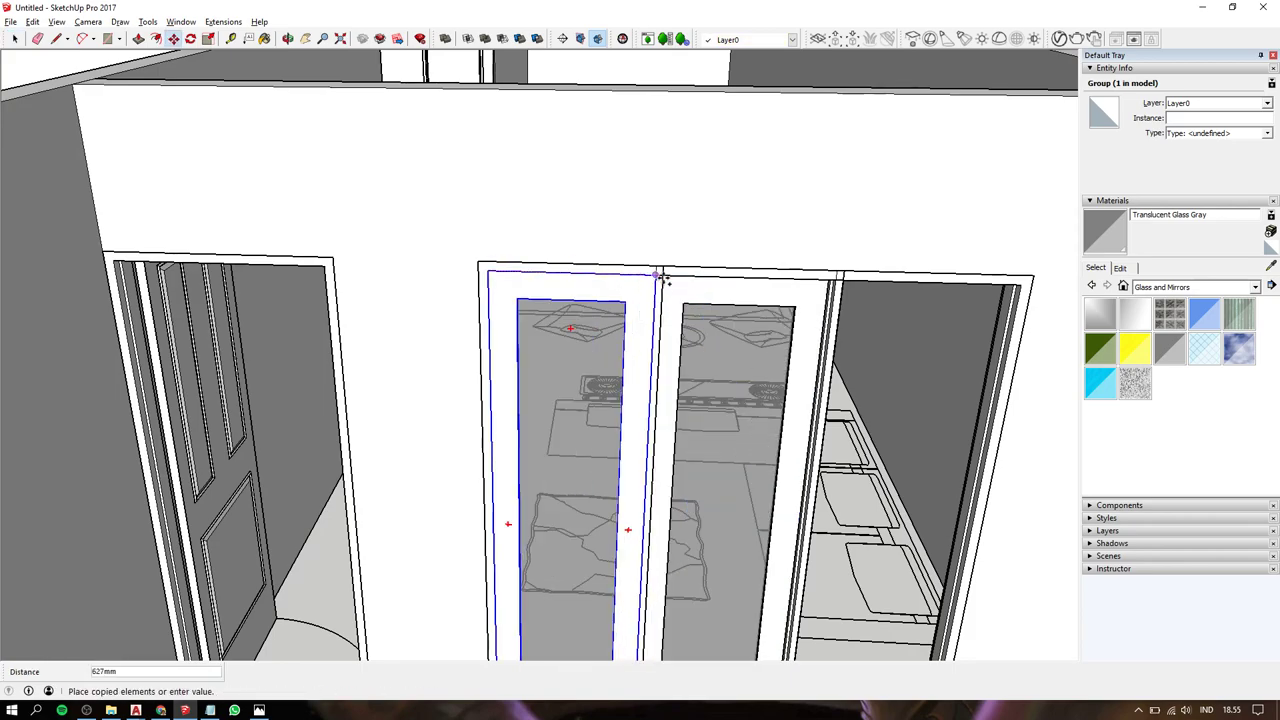
left_click(661, 277)
type("x2")
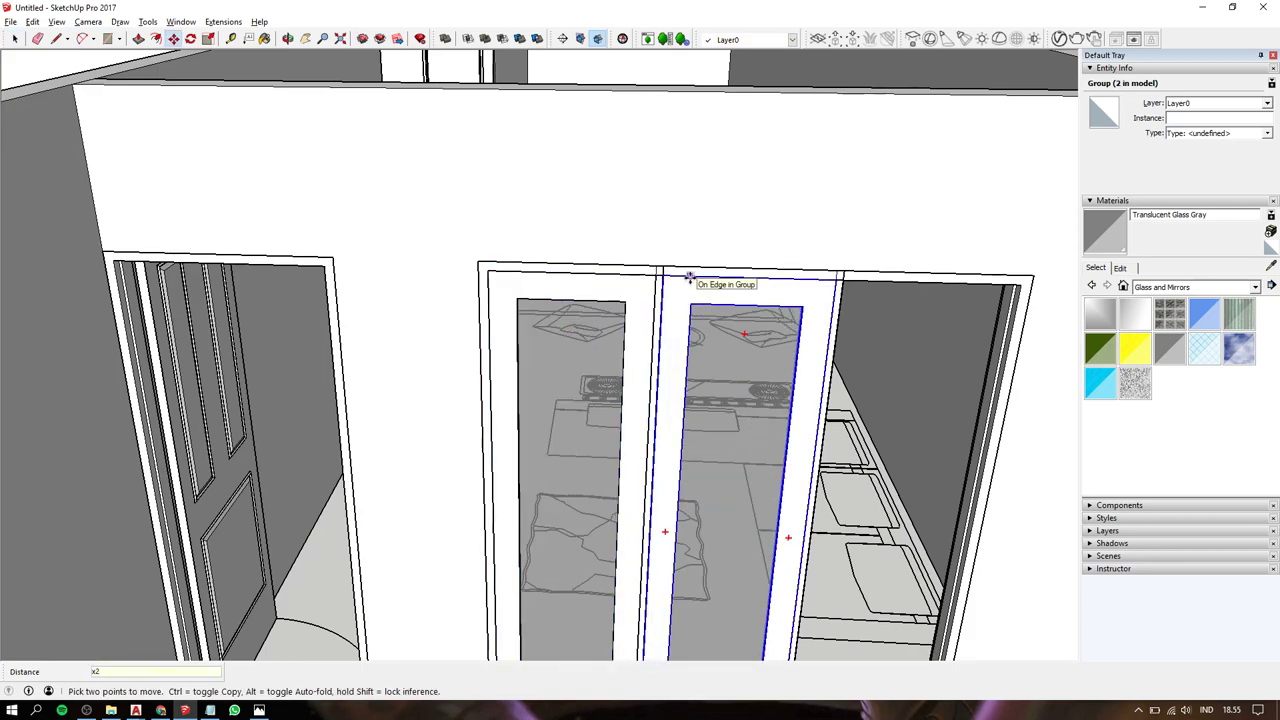
key("Return")
key("space")
Copy the left glass panel to the right side of the opening.
scroll(708, 280, "up", 3)
scroll(886, 314, "up", 2)
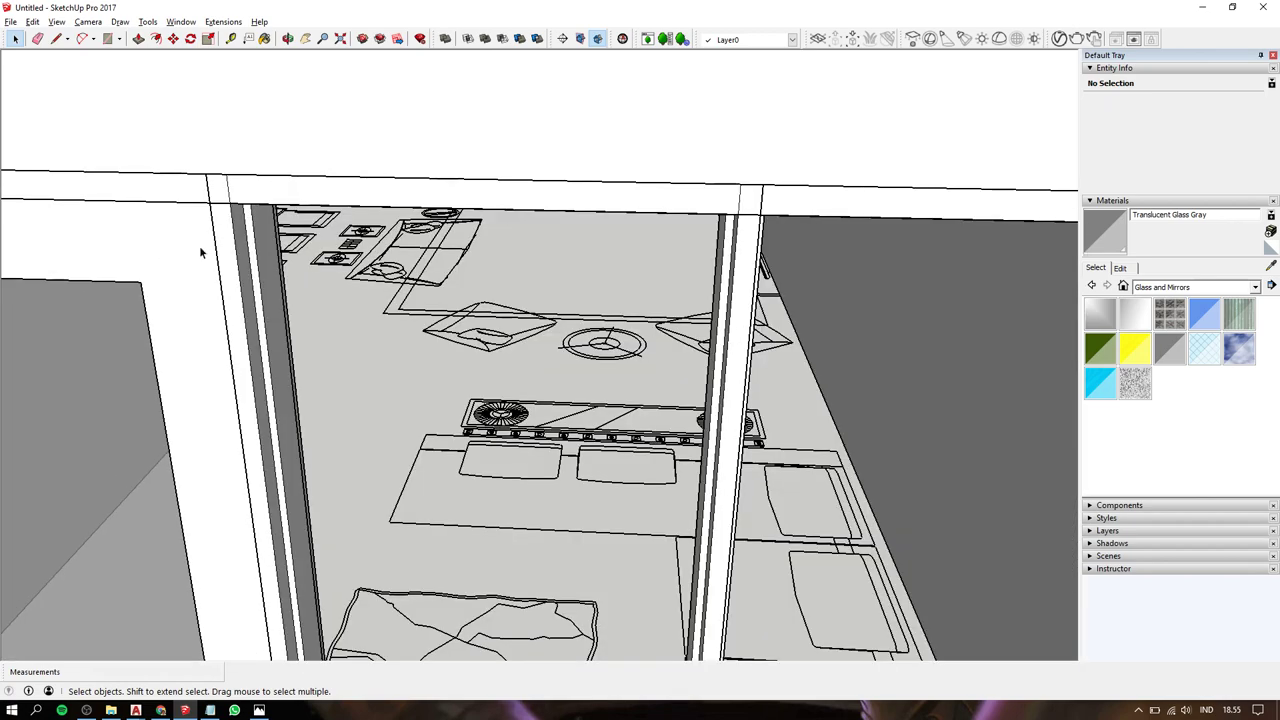
left_click(177, 209)
key("m")
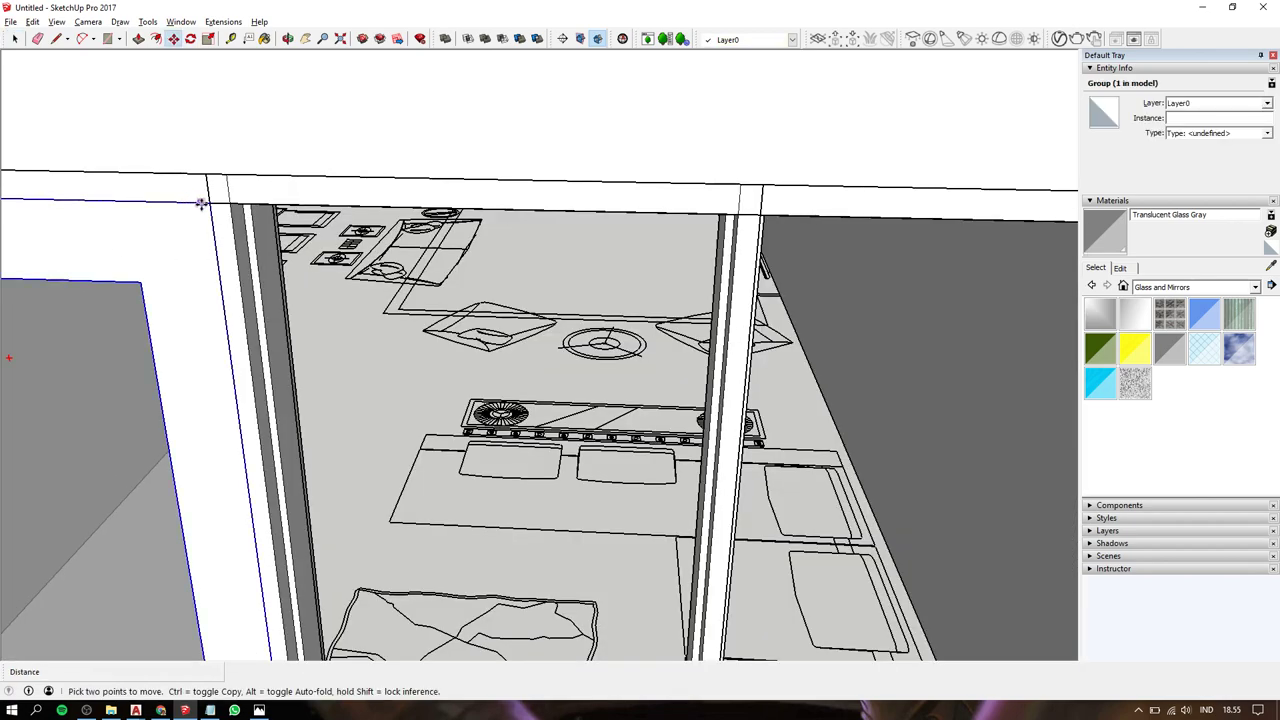
key("ctrl")
left_click(208, 203)
type("x")
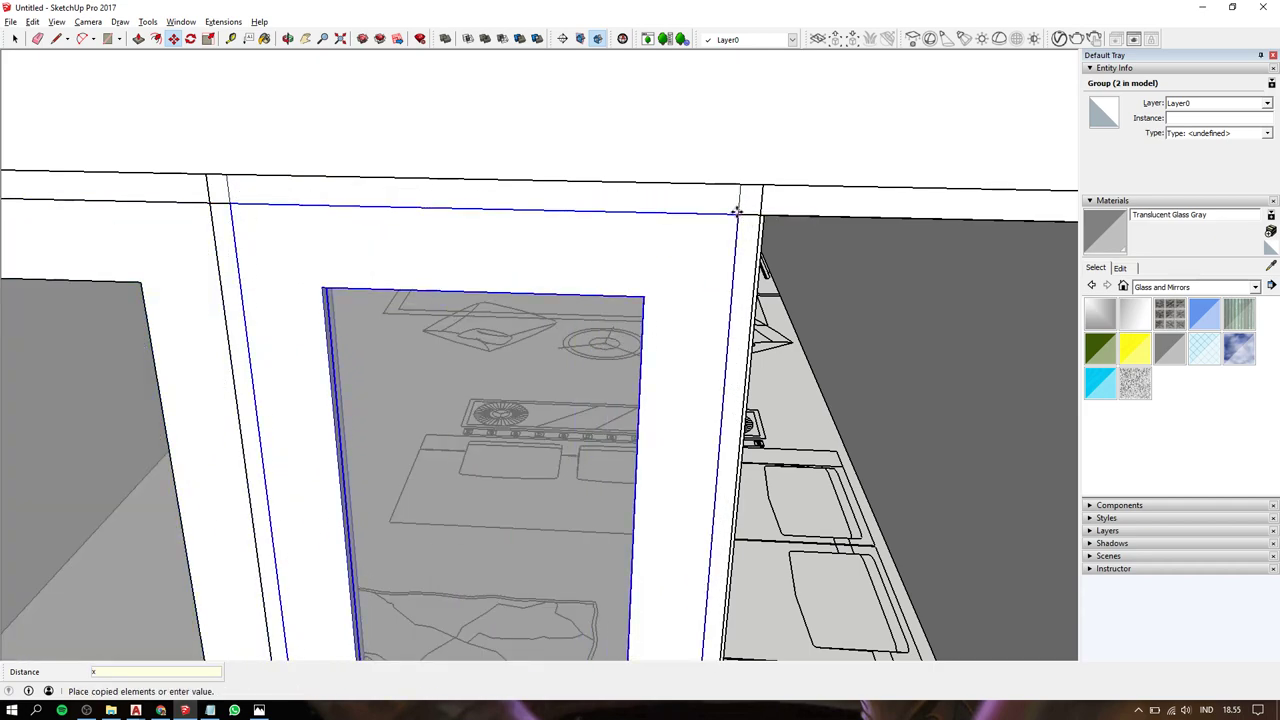
left_click(737, 209)
key("space")
scroll(710, 225, "down", 2)
scroll(705, 229, "down", 3)
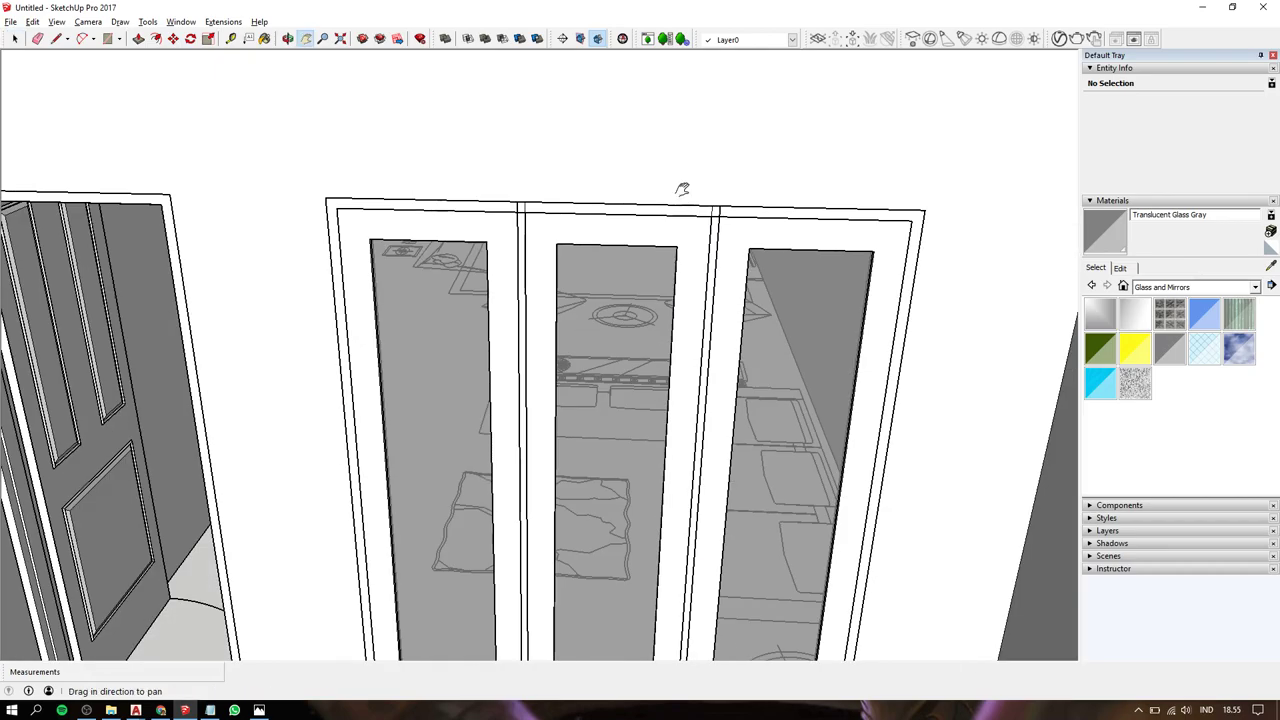
mouse_move(680, 189)
middle_mouse_down()
mouse_move(714, 510)
mouse_move(630, 330)
mouse_move(720, 215)
mouse_move(608, 262)
middle_mouse_up()
scroll(620, 315, "down", 2)
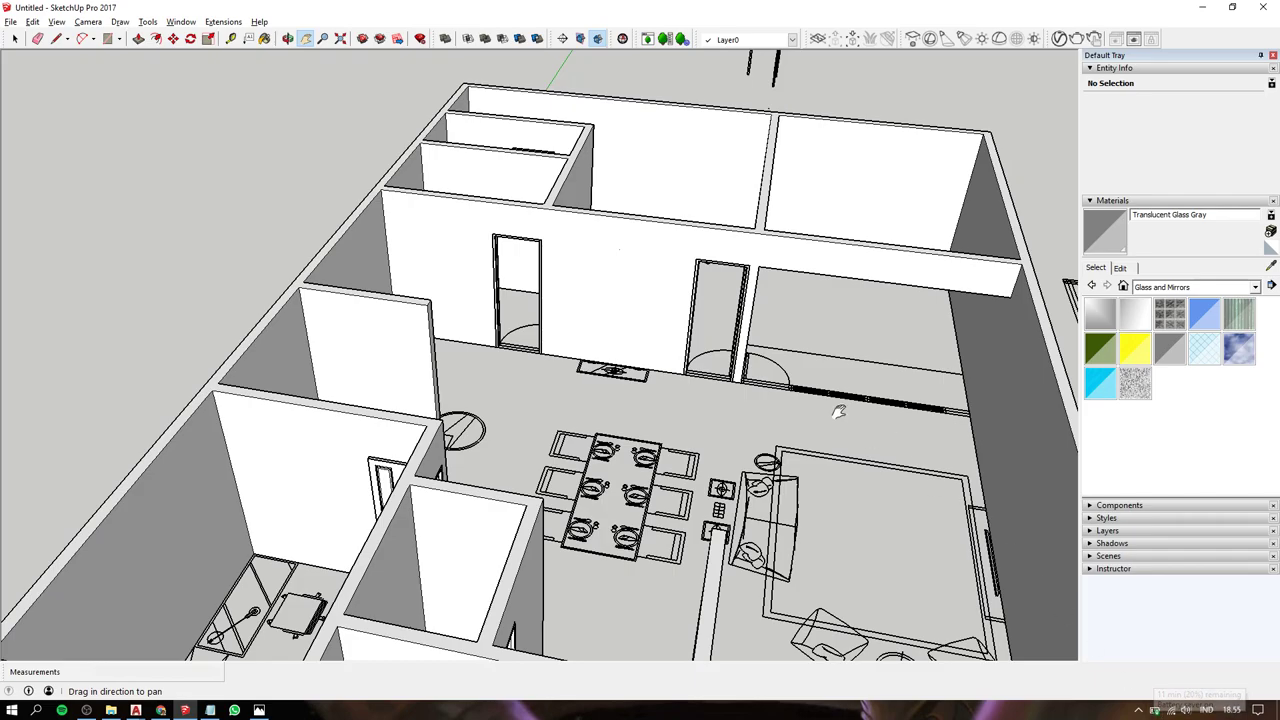
left_click_drag(834, 409, 651, 286)
scroll(651, 286, "down", 2)
mouse_move(594, 326)
middle_mouse_down()
mouse_move(618, 220)
mouse_move(650, 368)
middle_mouse_up()
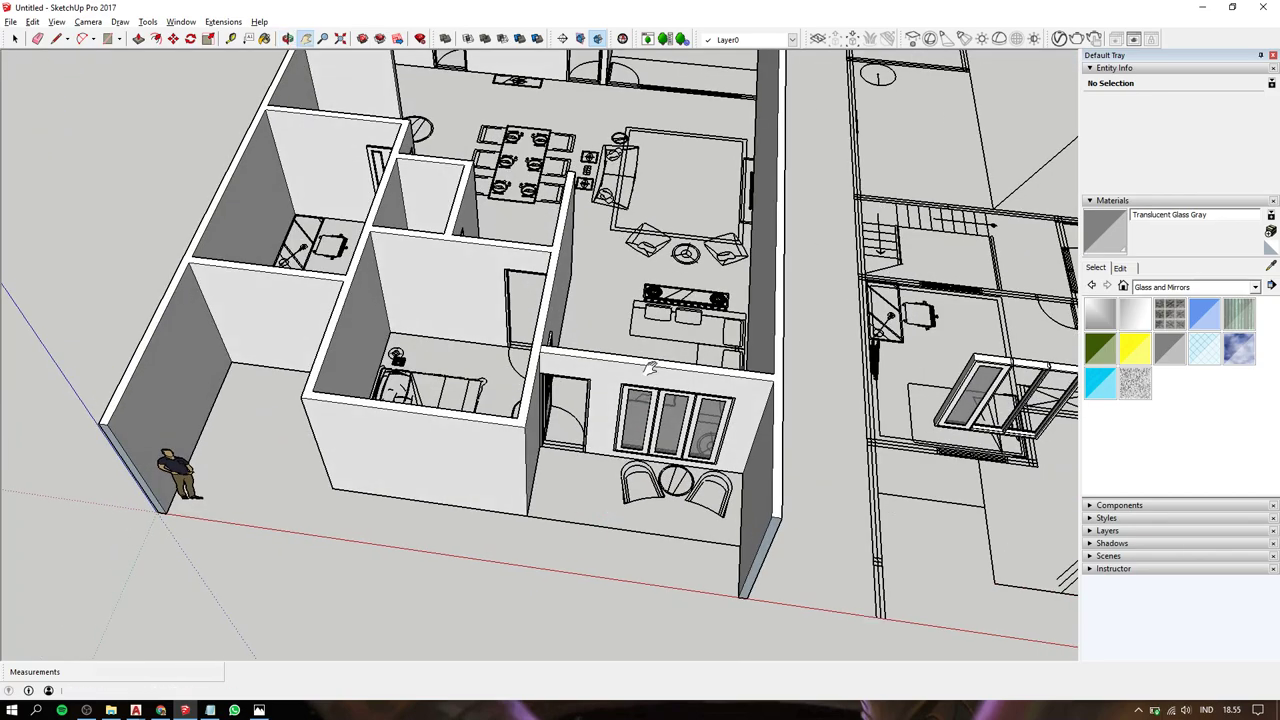
Add a sign-off note ending 'bye bye' in Notepad, then return to SketchUp.
key("alt+Tab")
key("alt+Tab")
key("alt+Tab")
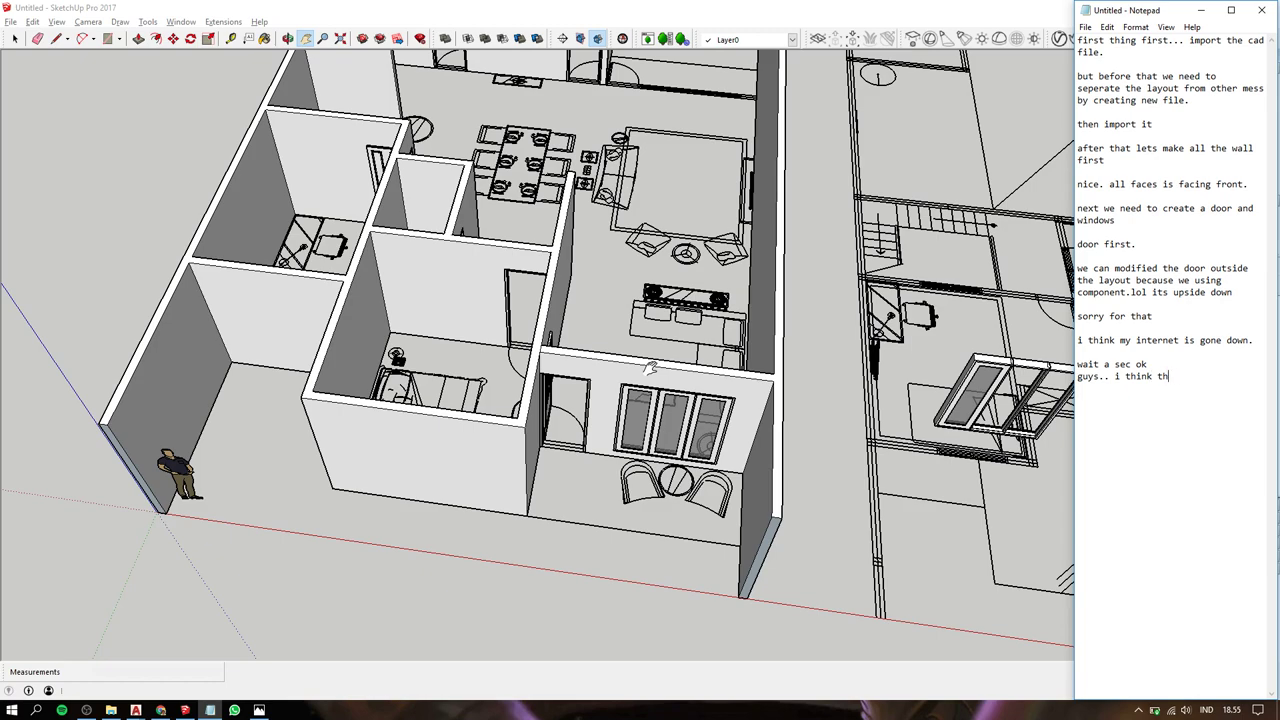
type("is")
type("ay")
type(".")
type("oin")
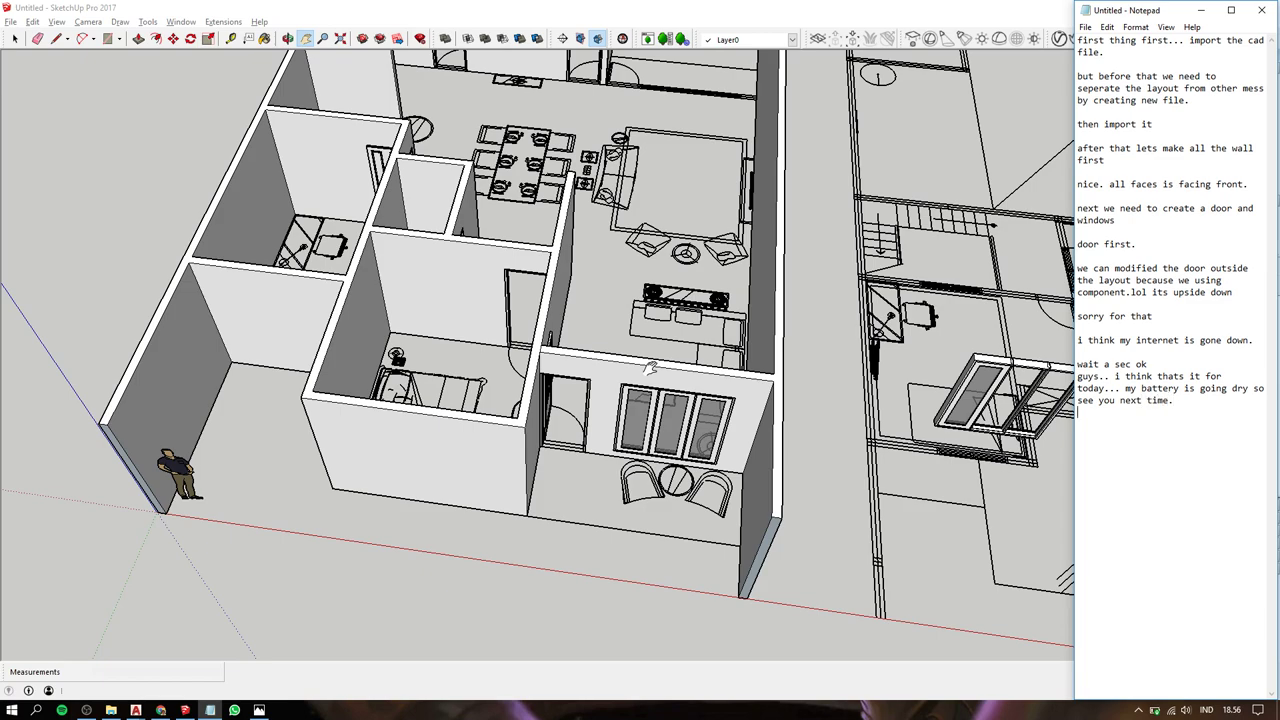
type("bye bye")
left_click(421, 7)
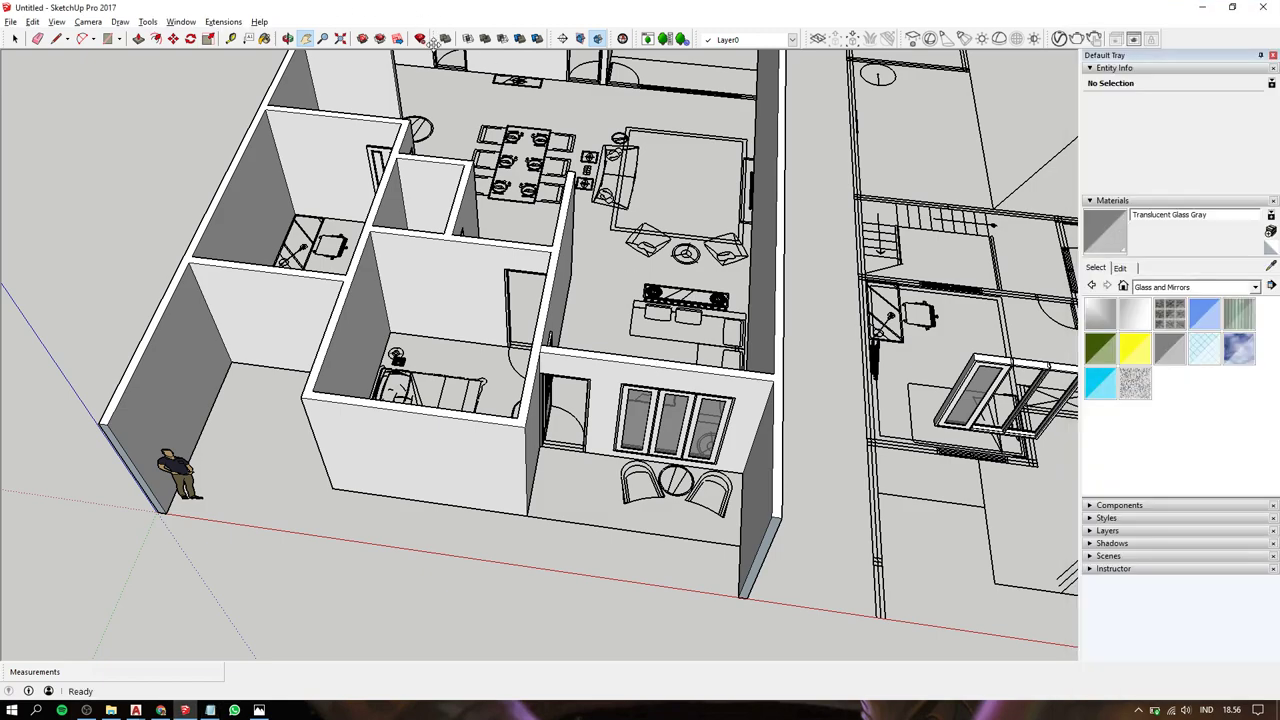